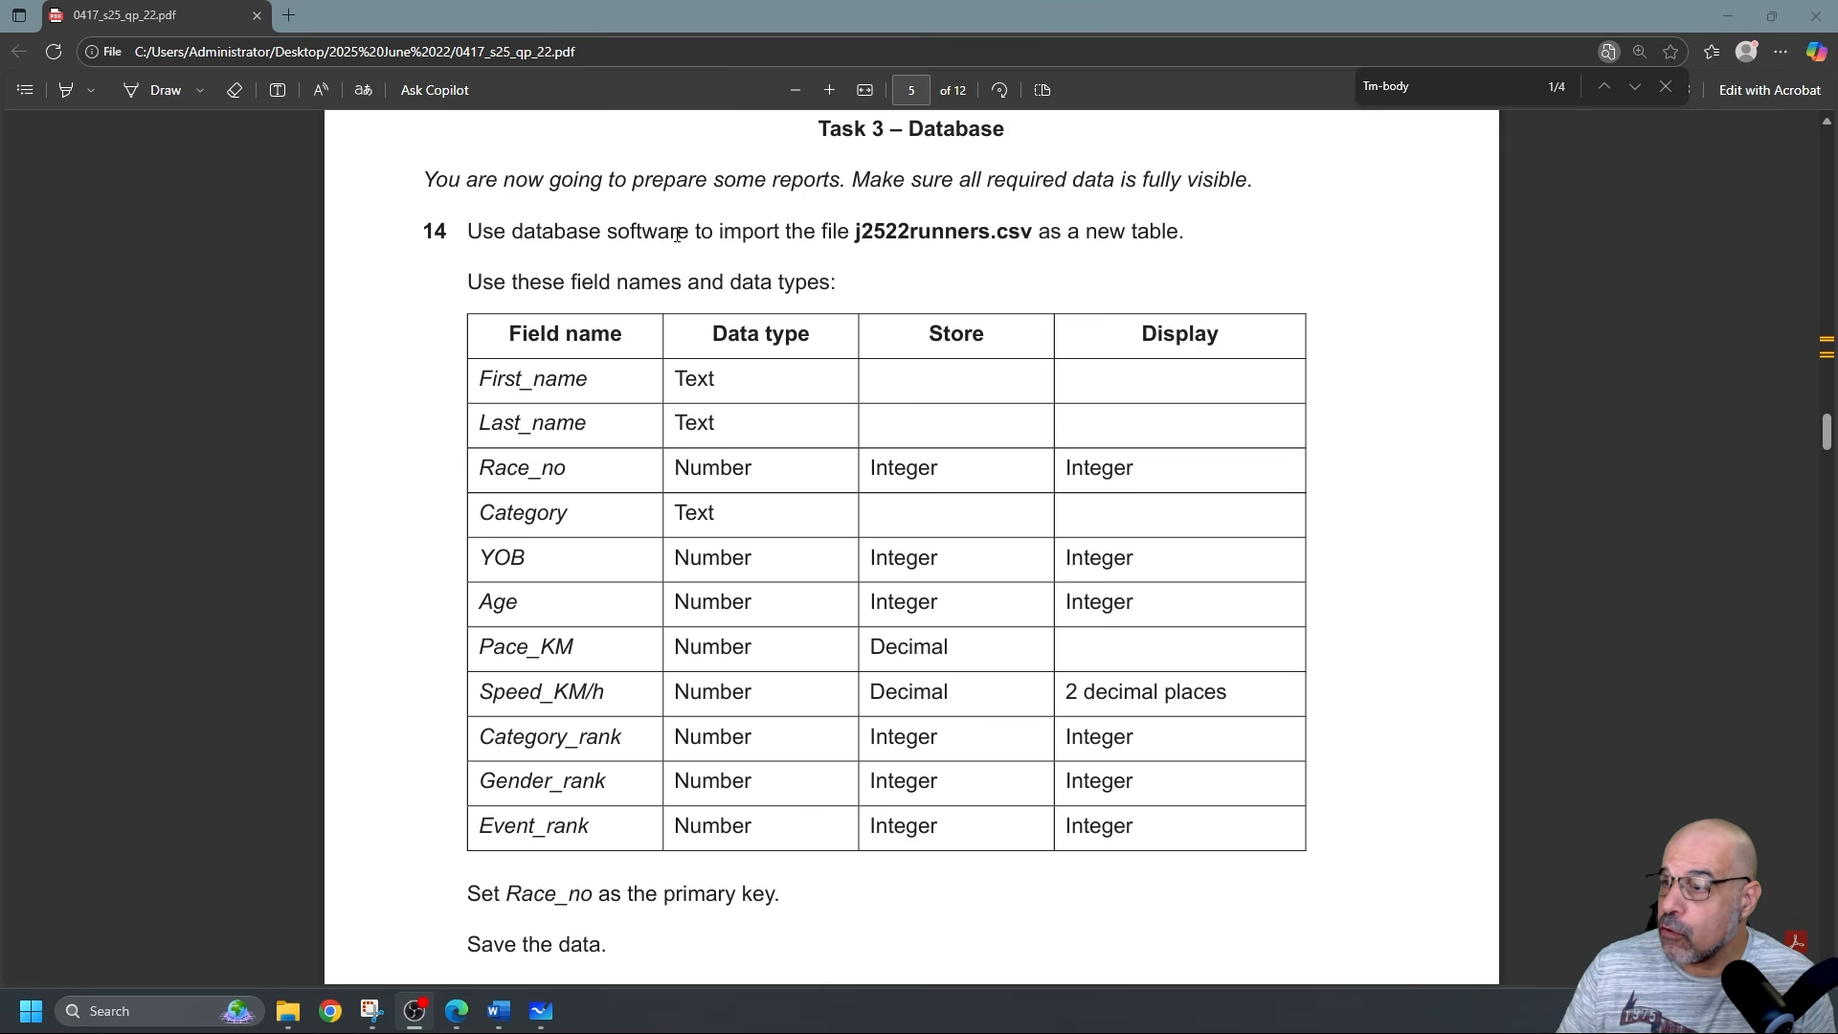
Review the j2522runners.csv import and primary key requirements in the task PDF.
drag(851, 231, 1031, 230)
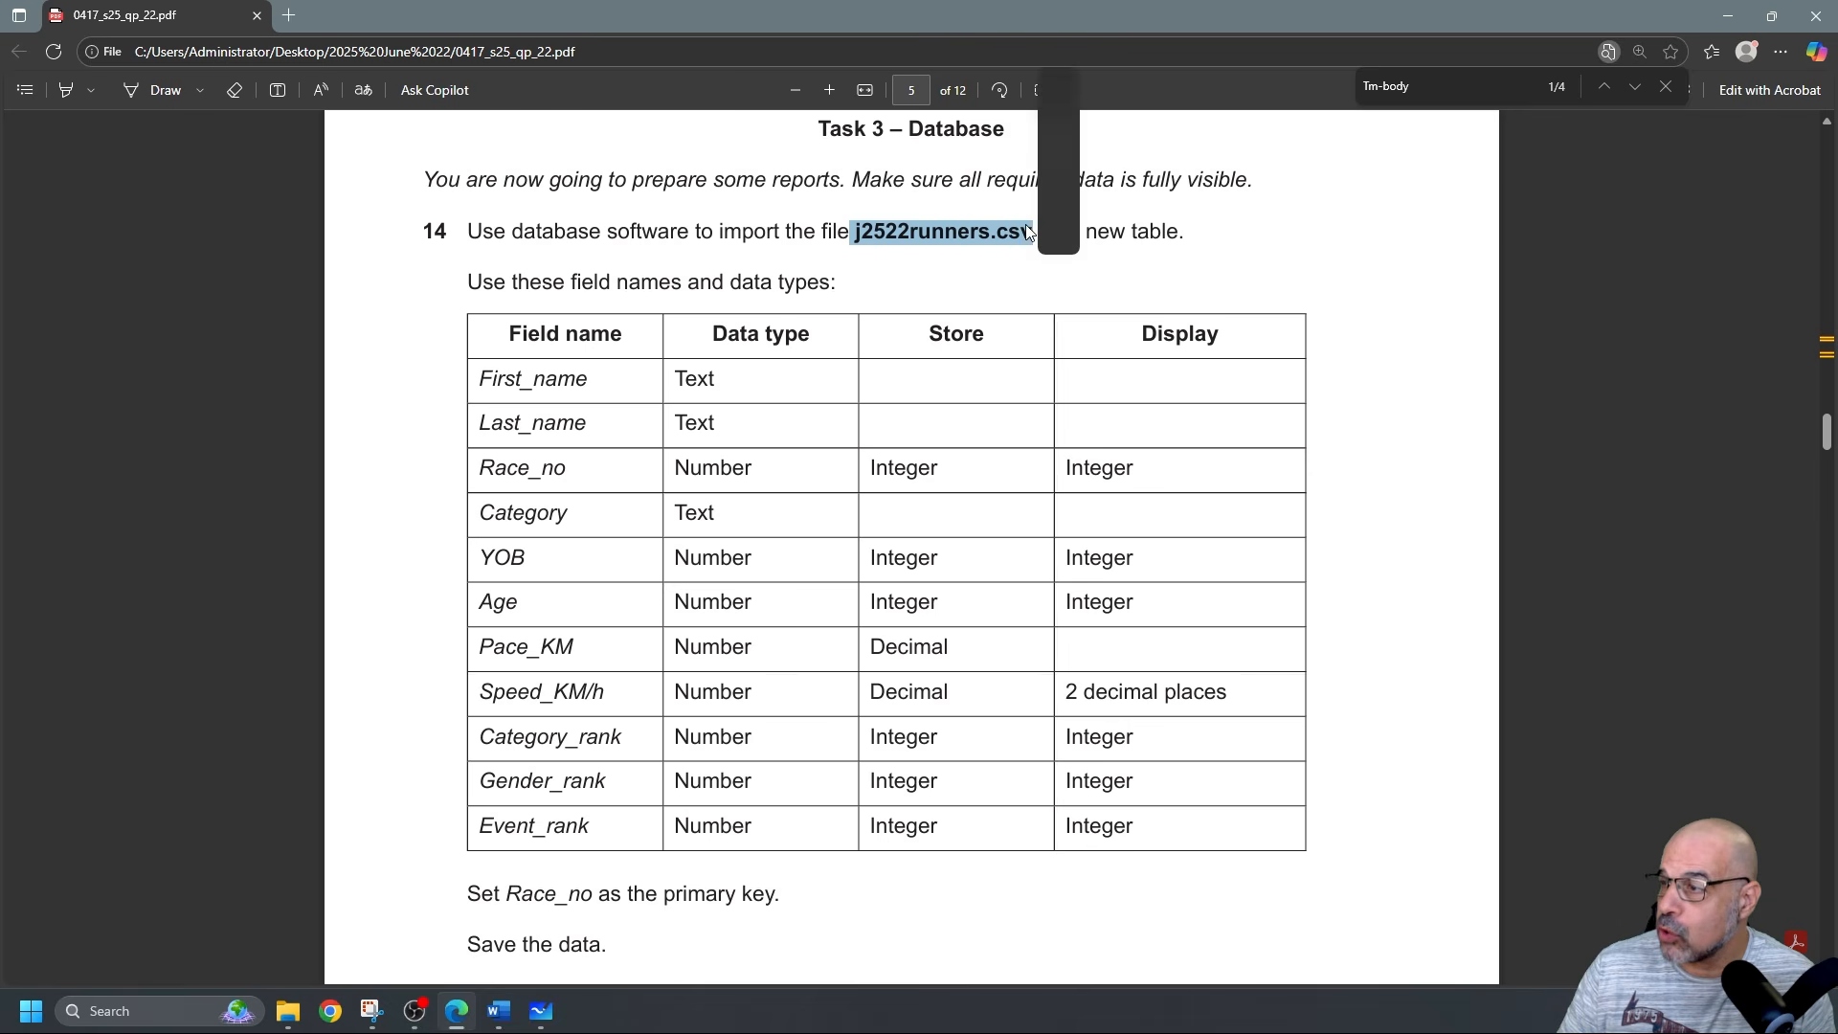
click(996, 281)
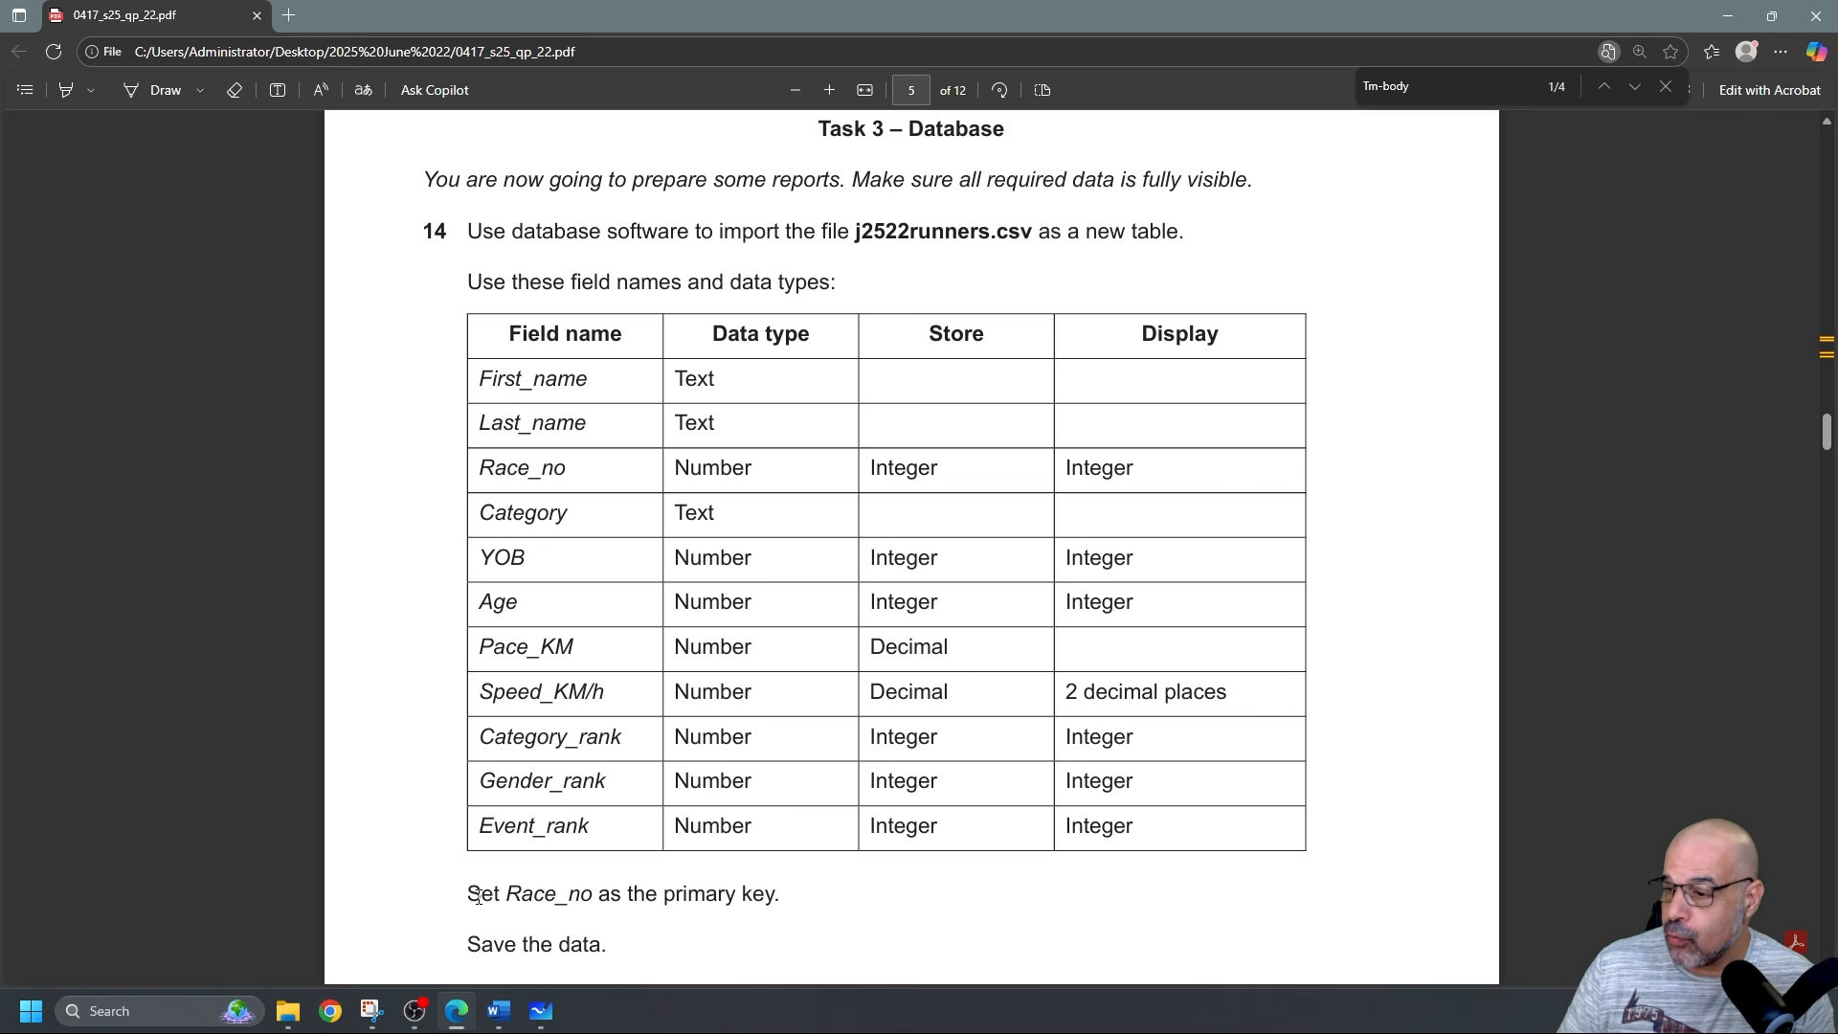
scroll(540, 837, down, 2)
drag(484, 702, 840, 706)
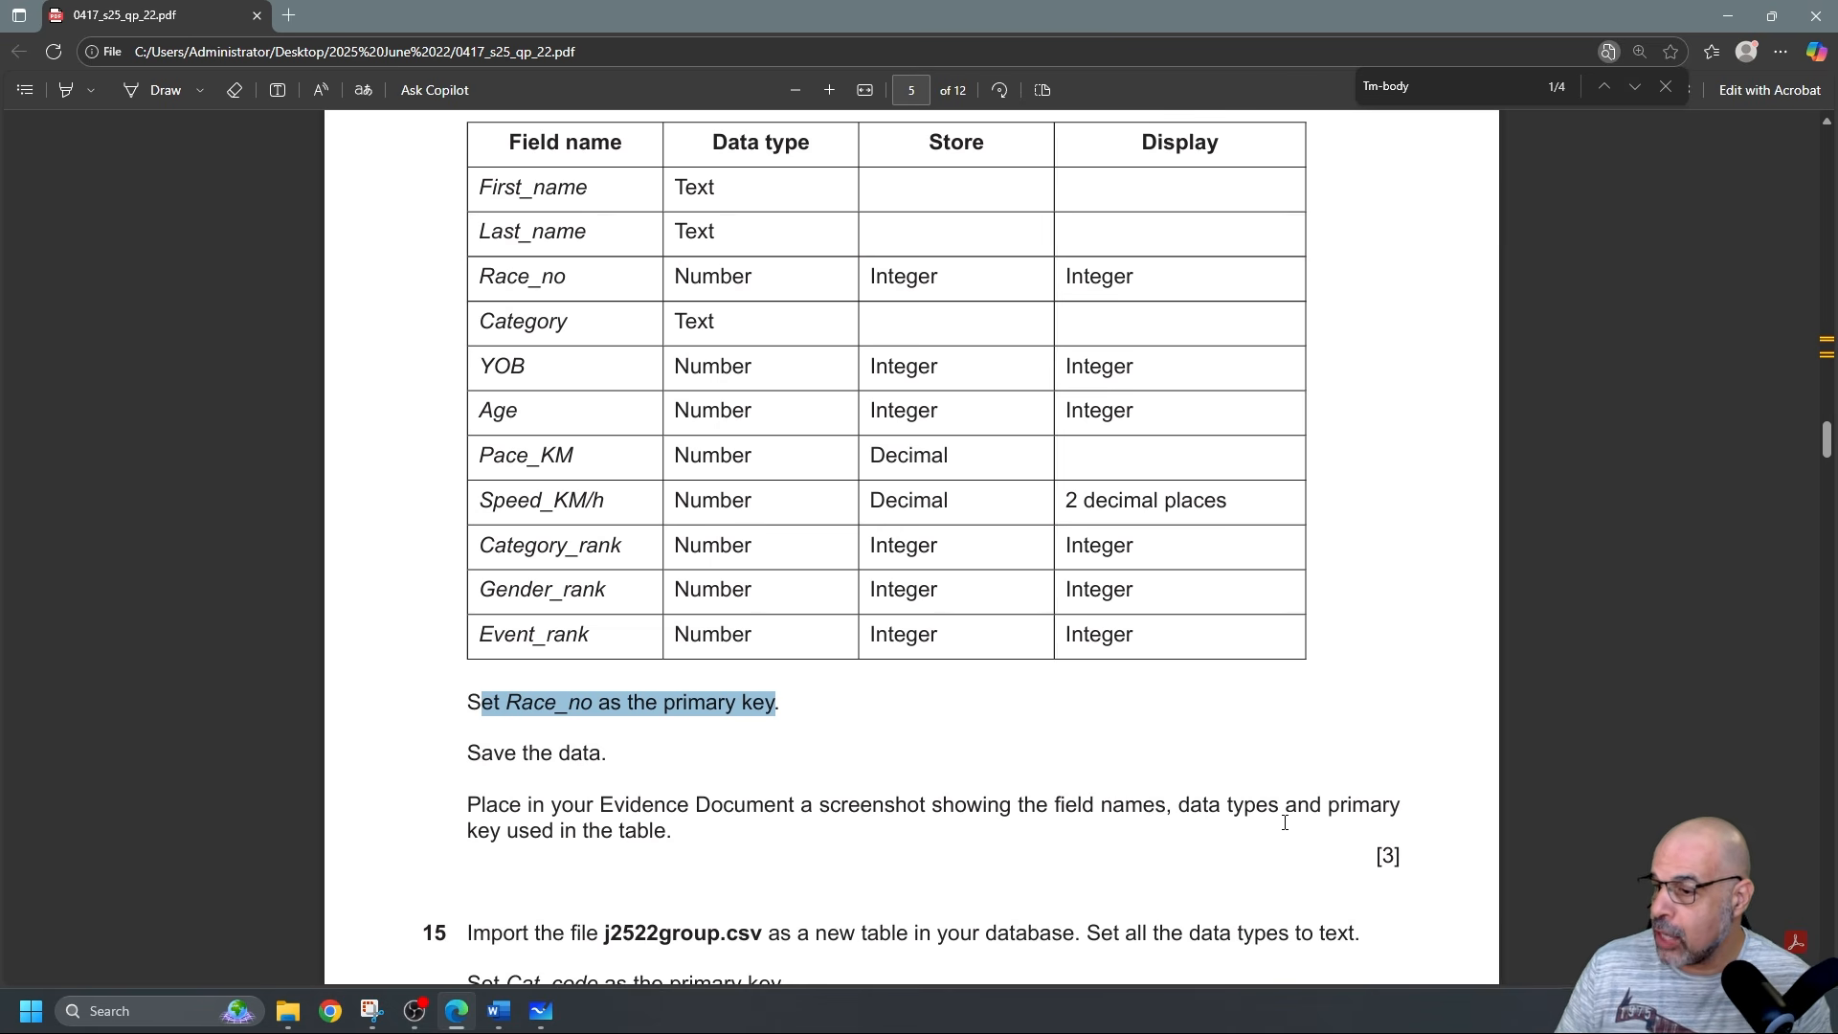
click(710, 842)
scroll(718, 756, up, 2)
scroll(727, 717, down, 1)
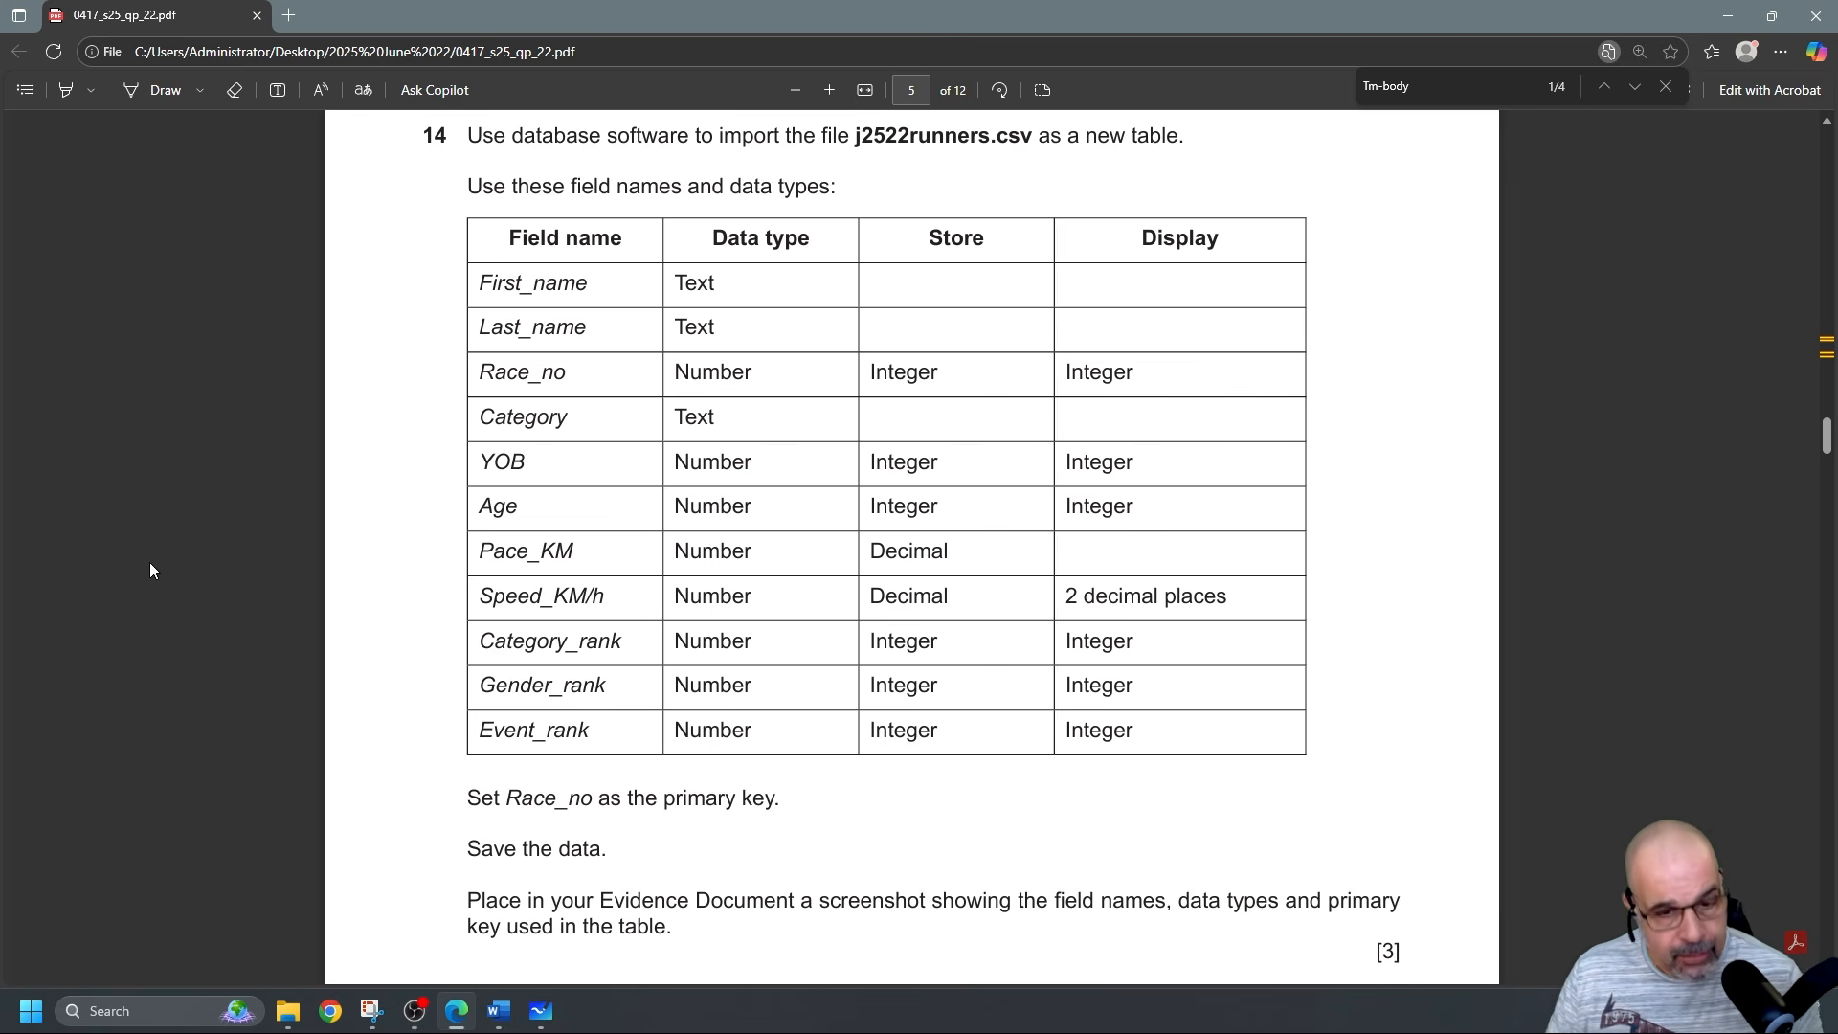
Create a new Microsoft Access database from the 2025 June 22 folder's New menu.
key(alt+Tab)
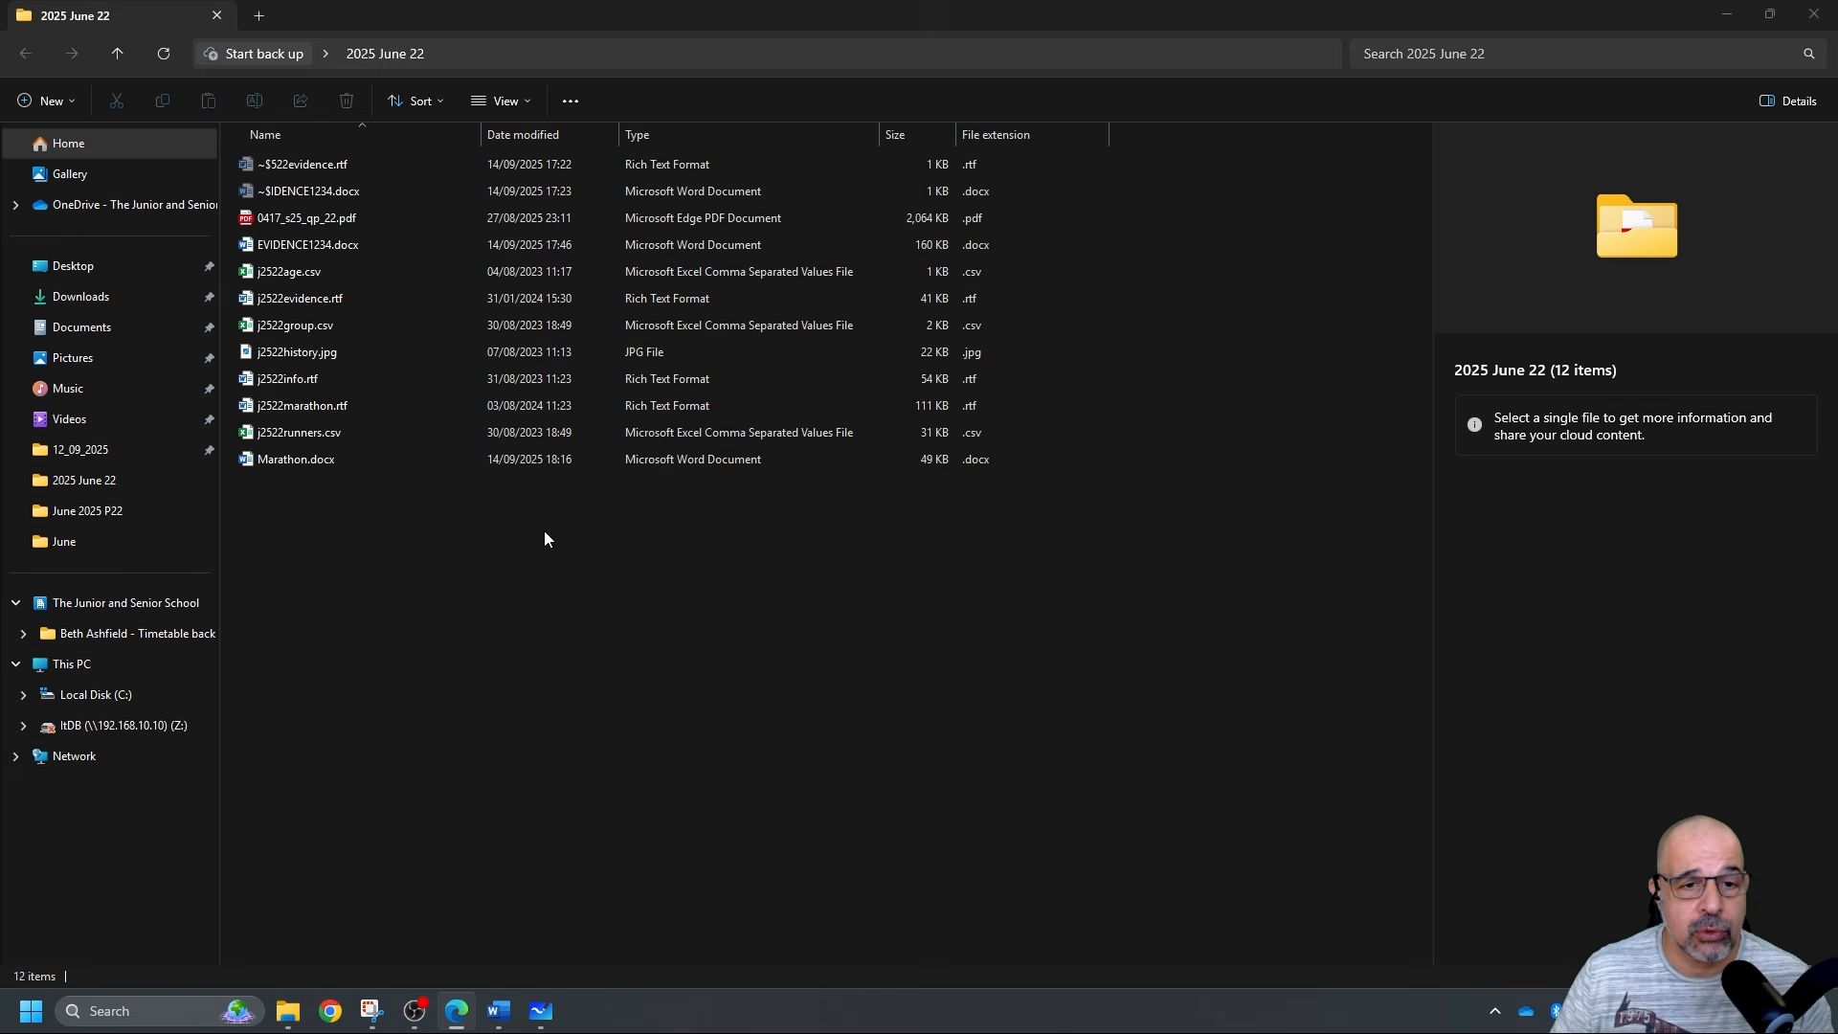
right_click(576, 534)
mouse_move(685, 676)
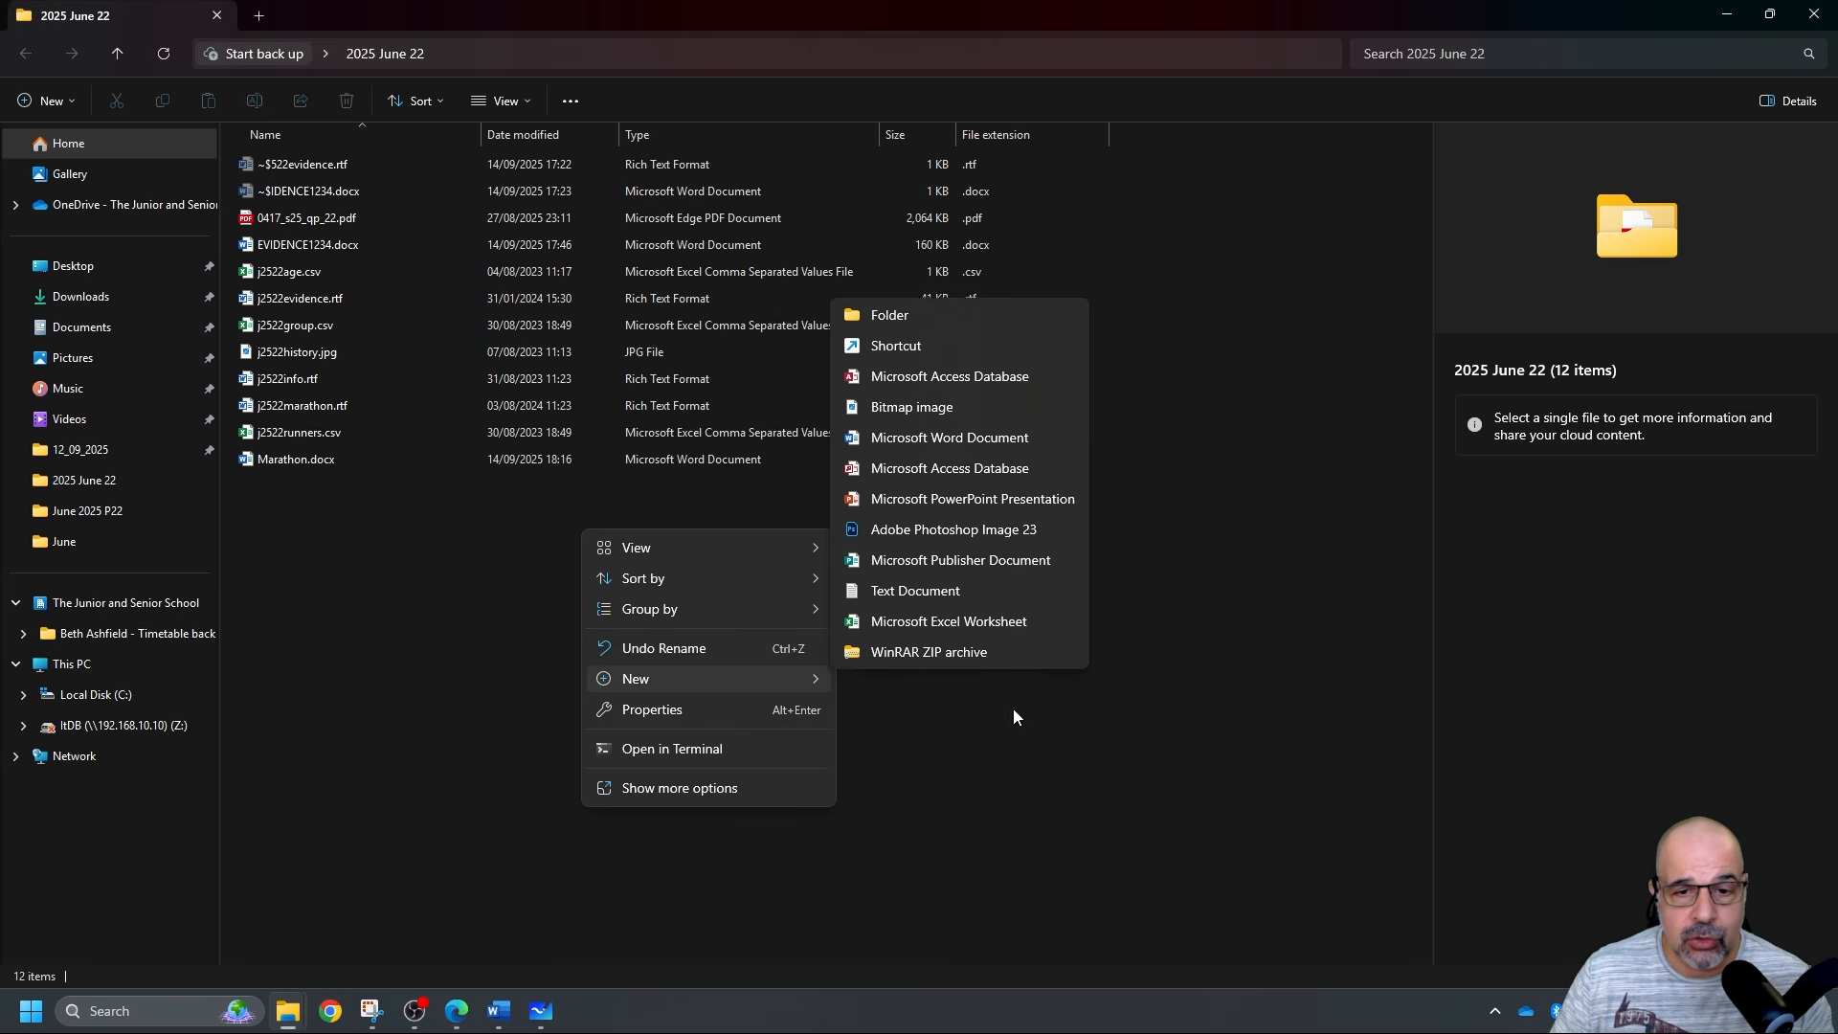
click(947, 463)
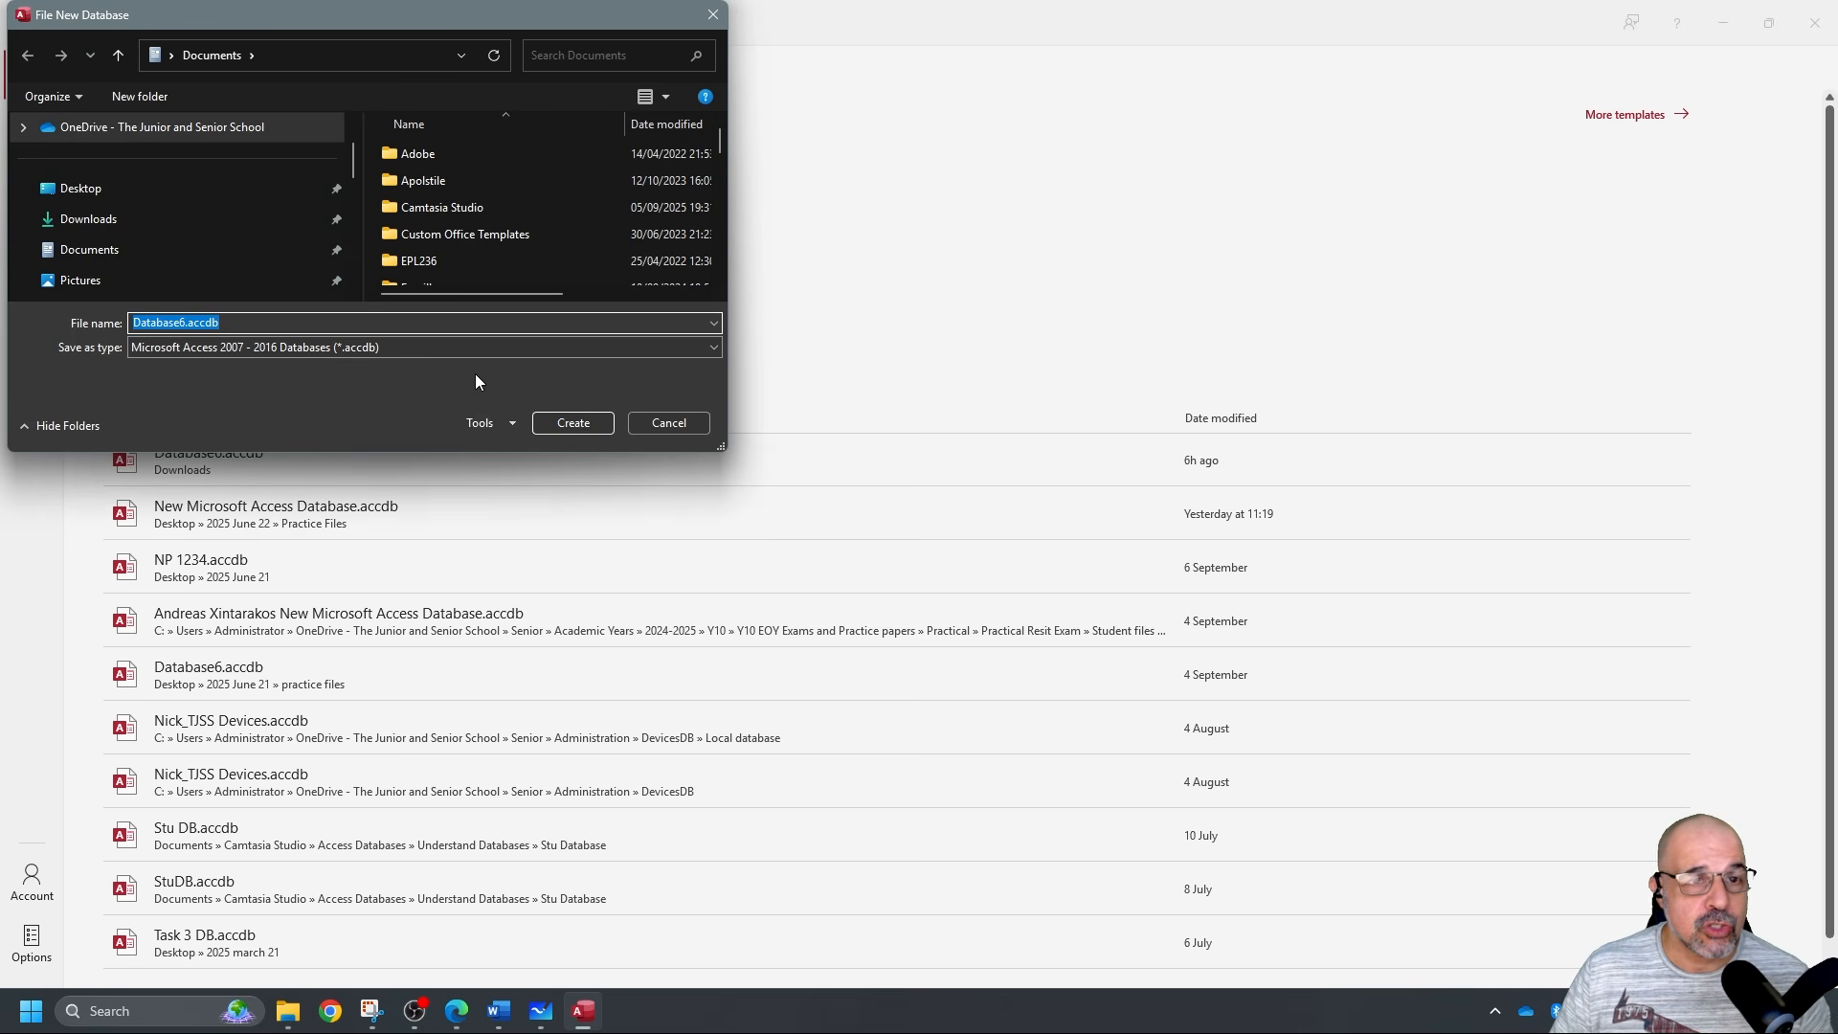
Save the new blank database as 'NP 1234 DB' in Desktop > 2025 June 22.
click(153, 189)
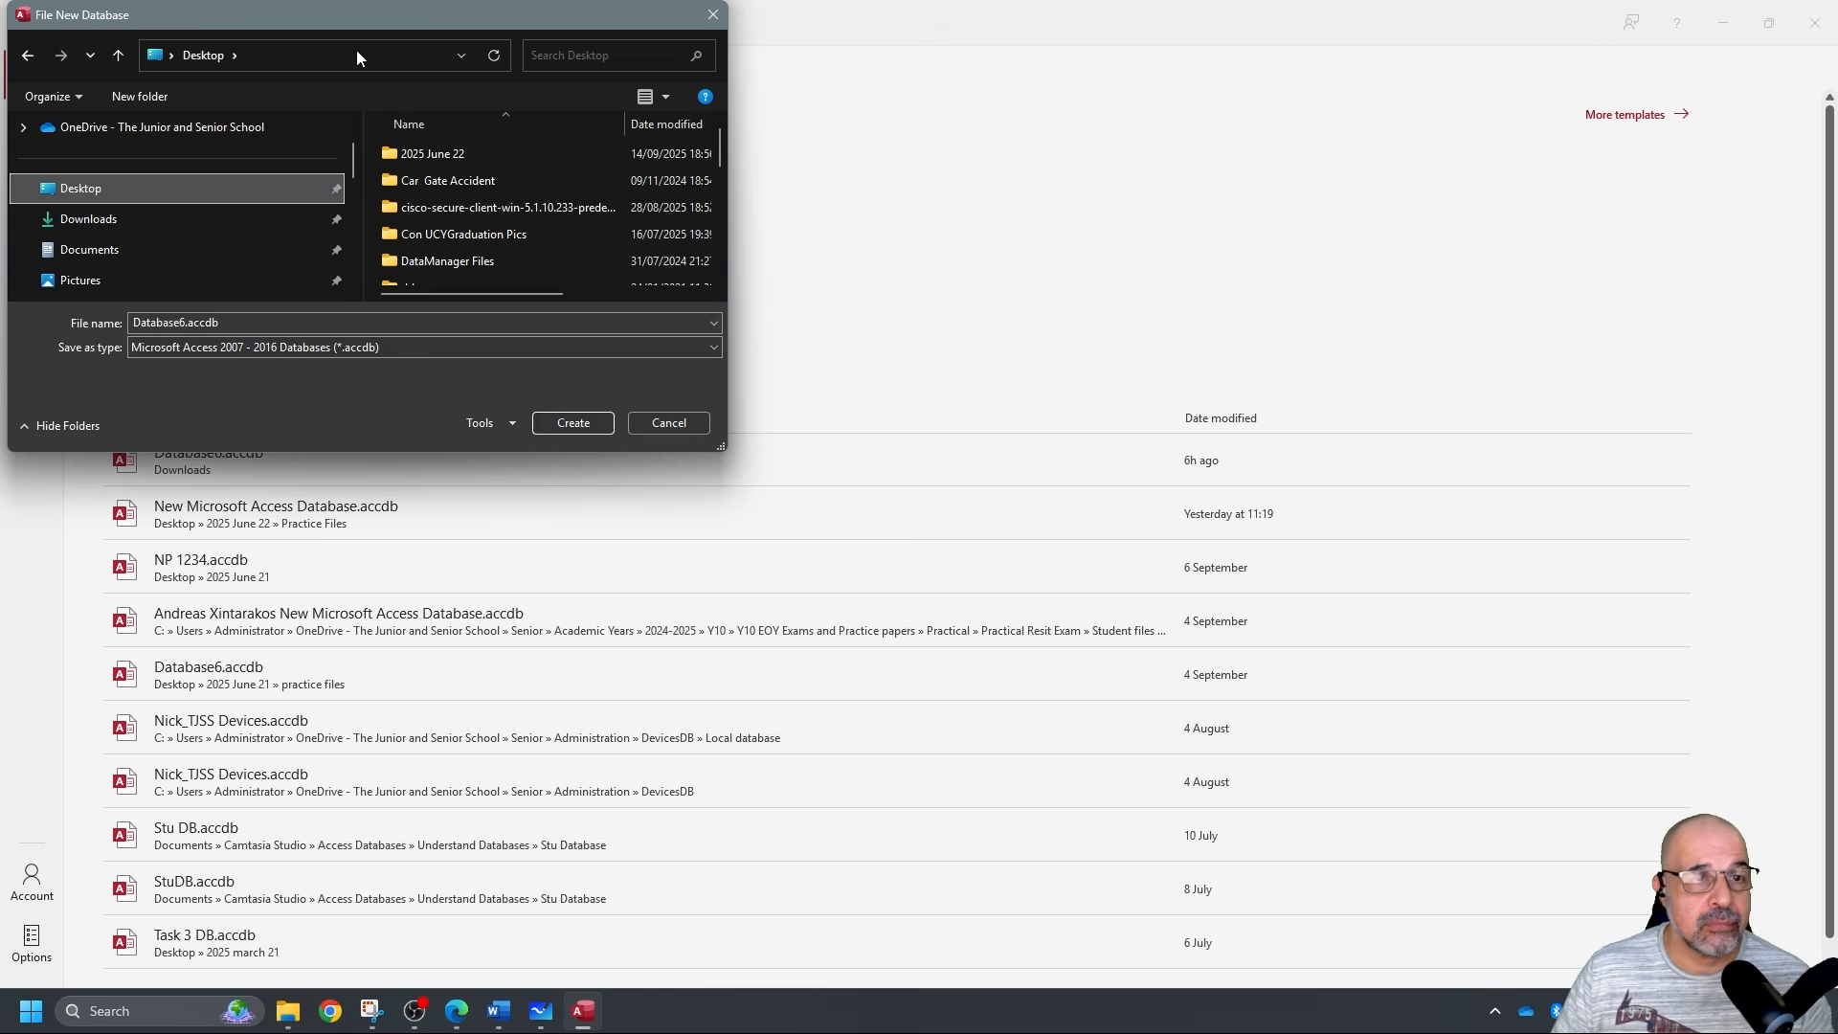
double_click(468, 156)
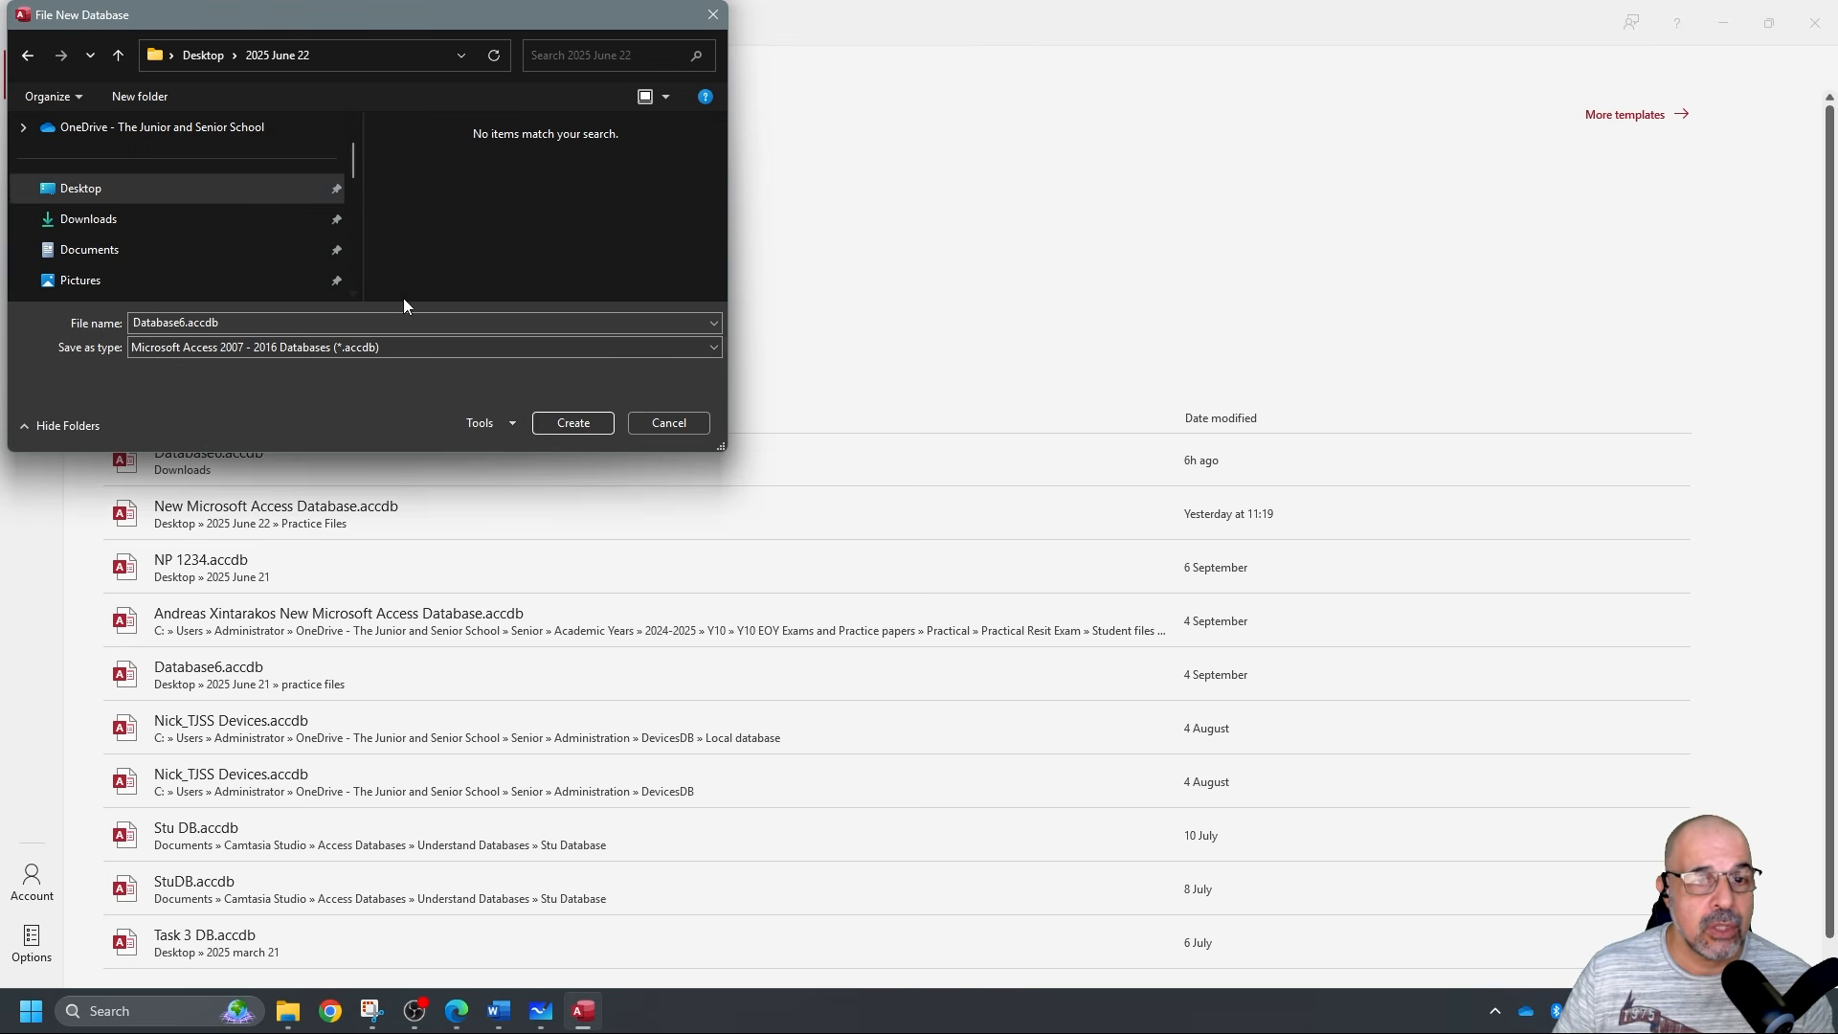
double_click(264, 328)
text(NP 12)
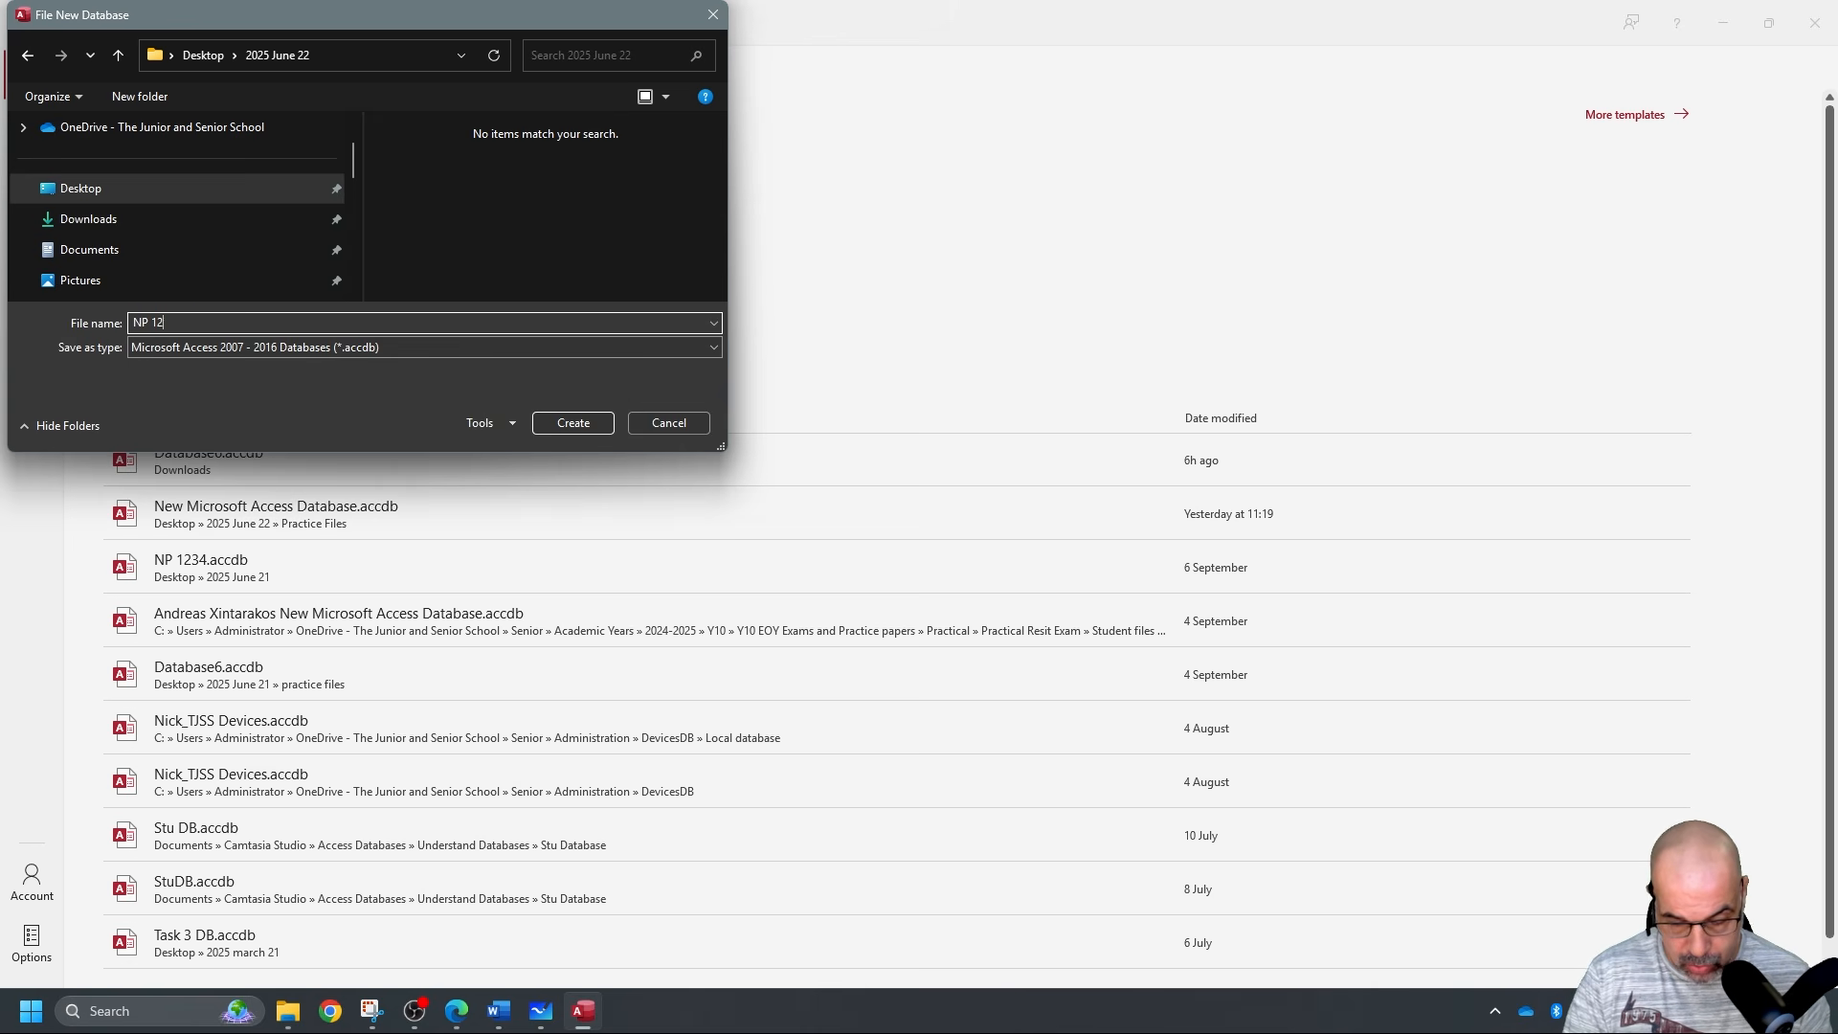
text(34 DB)
key(Return)
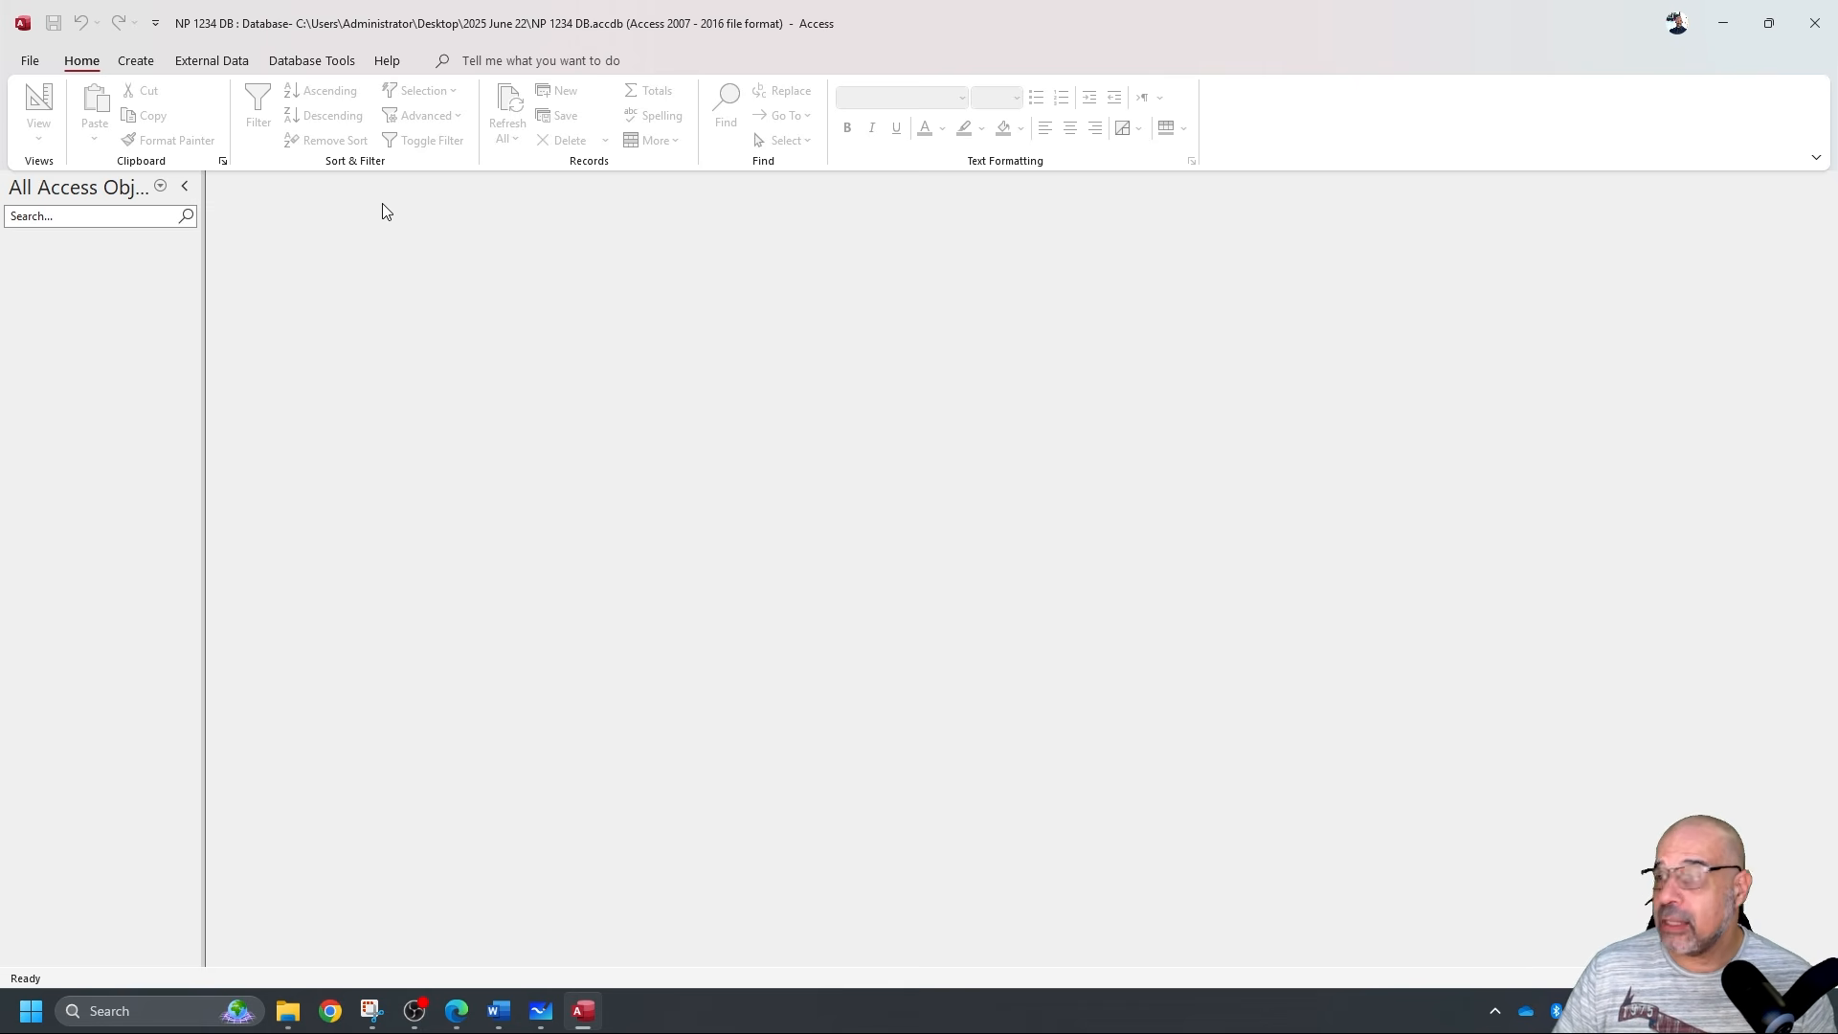
Start a Text File import from the External Data new data source menu.
click(210, 63)
click(48, 120)
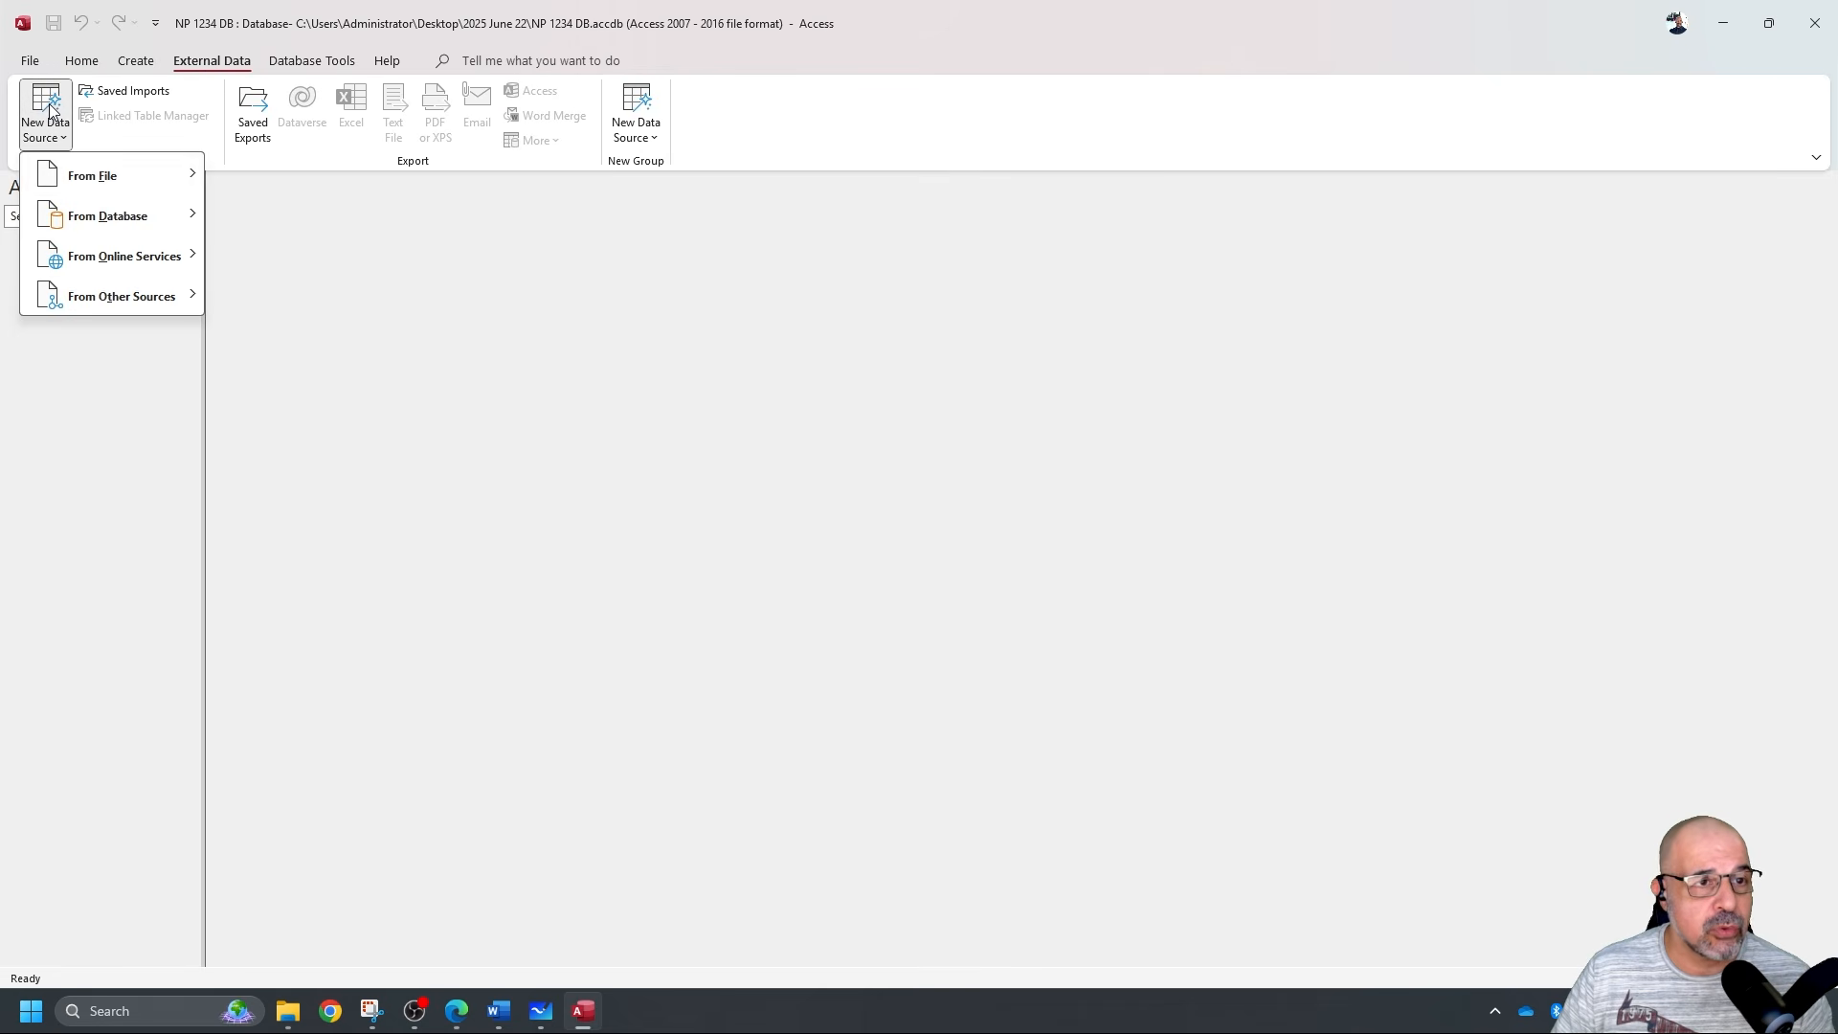
mouse_move(86, 178)
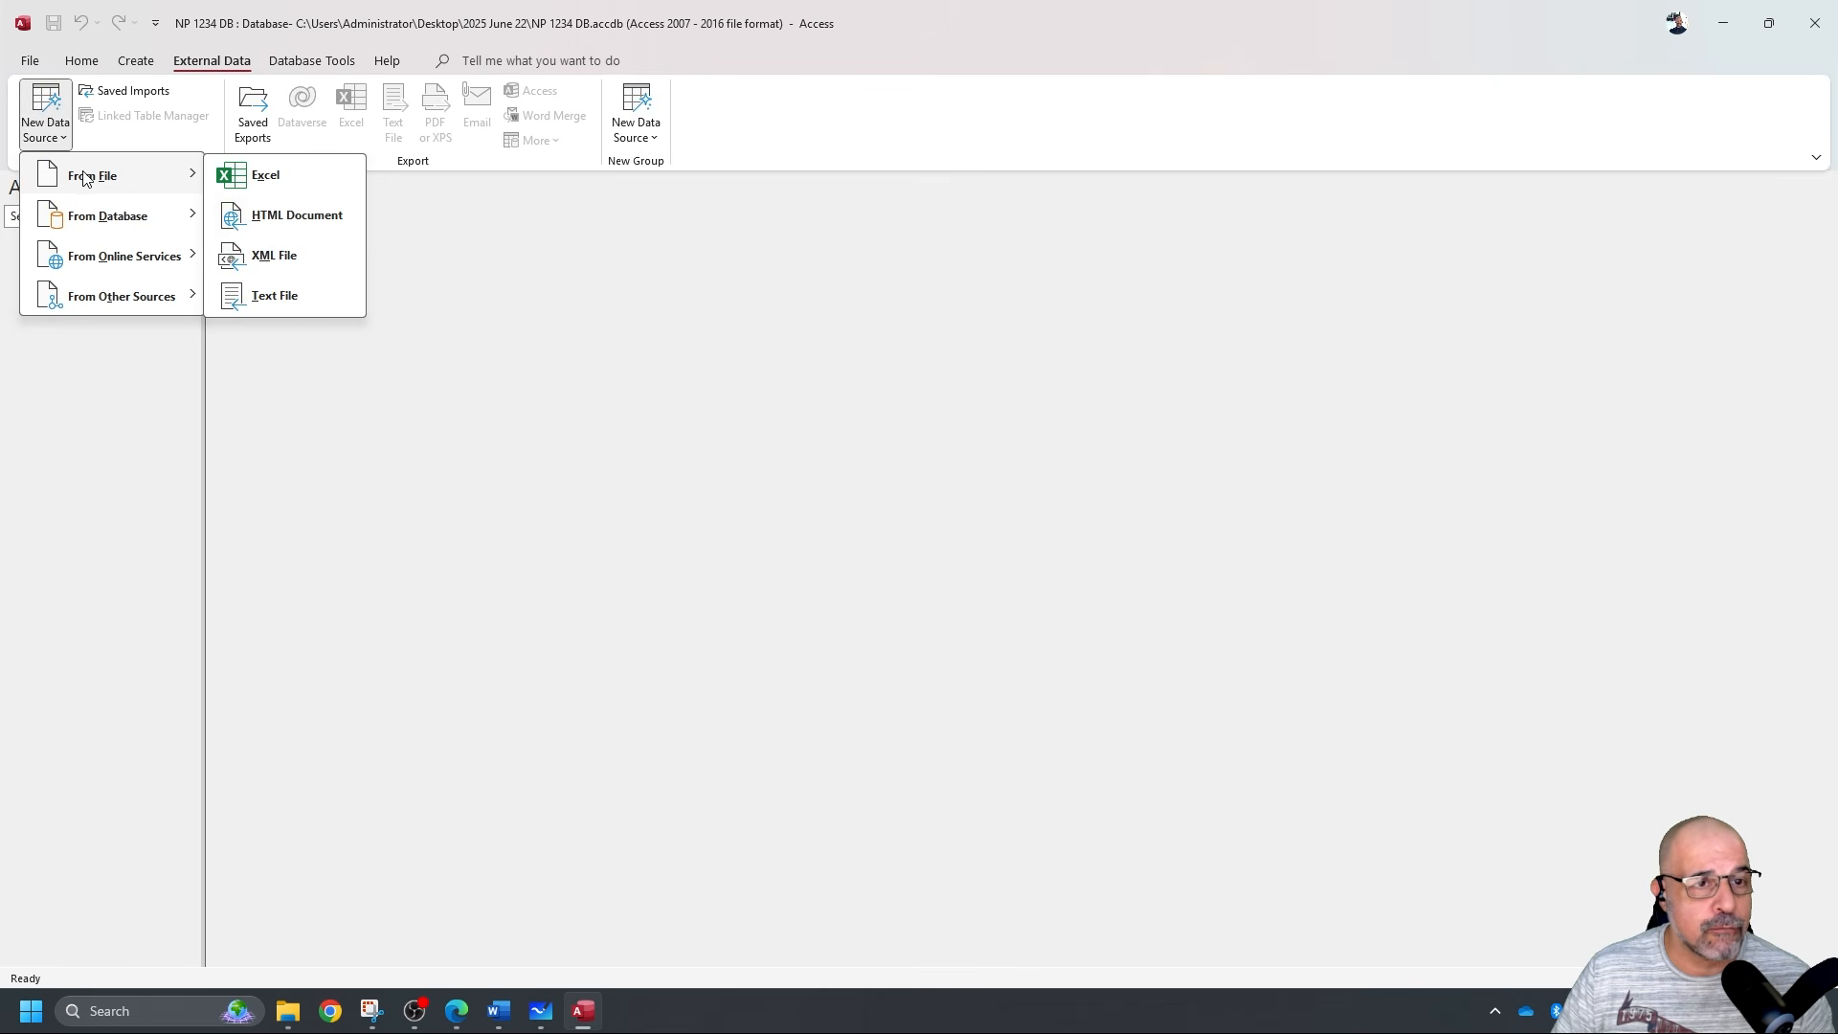
click(291, 300)
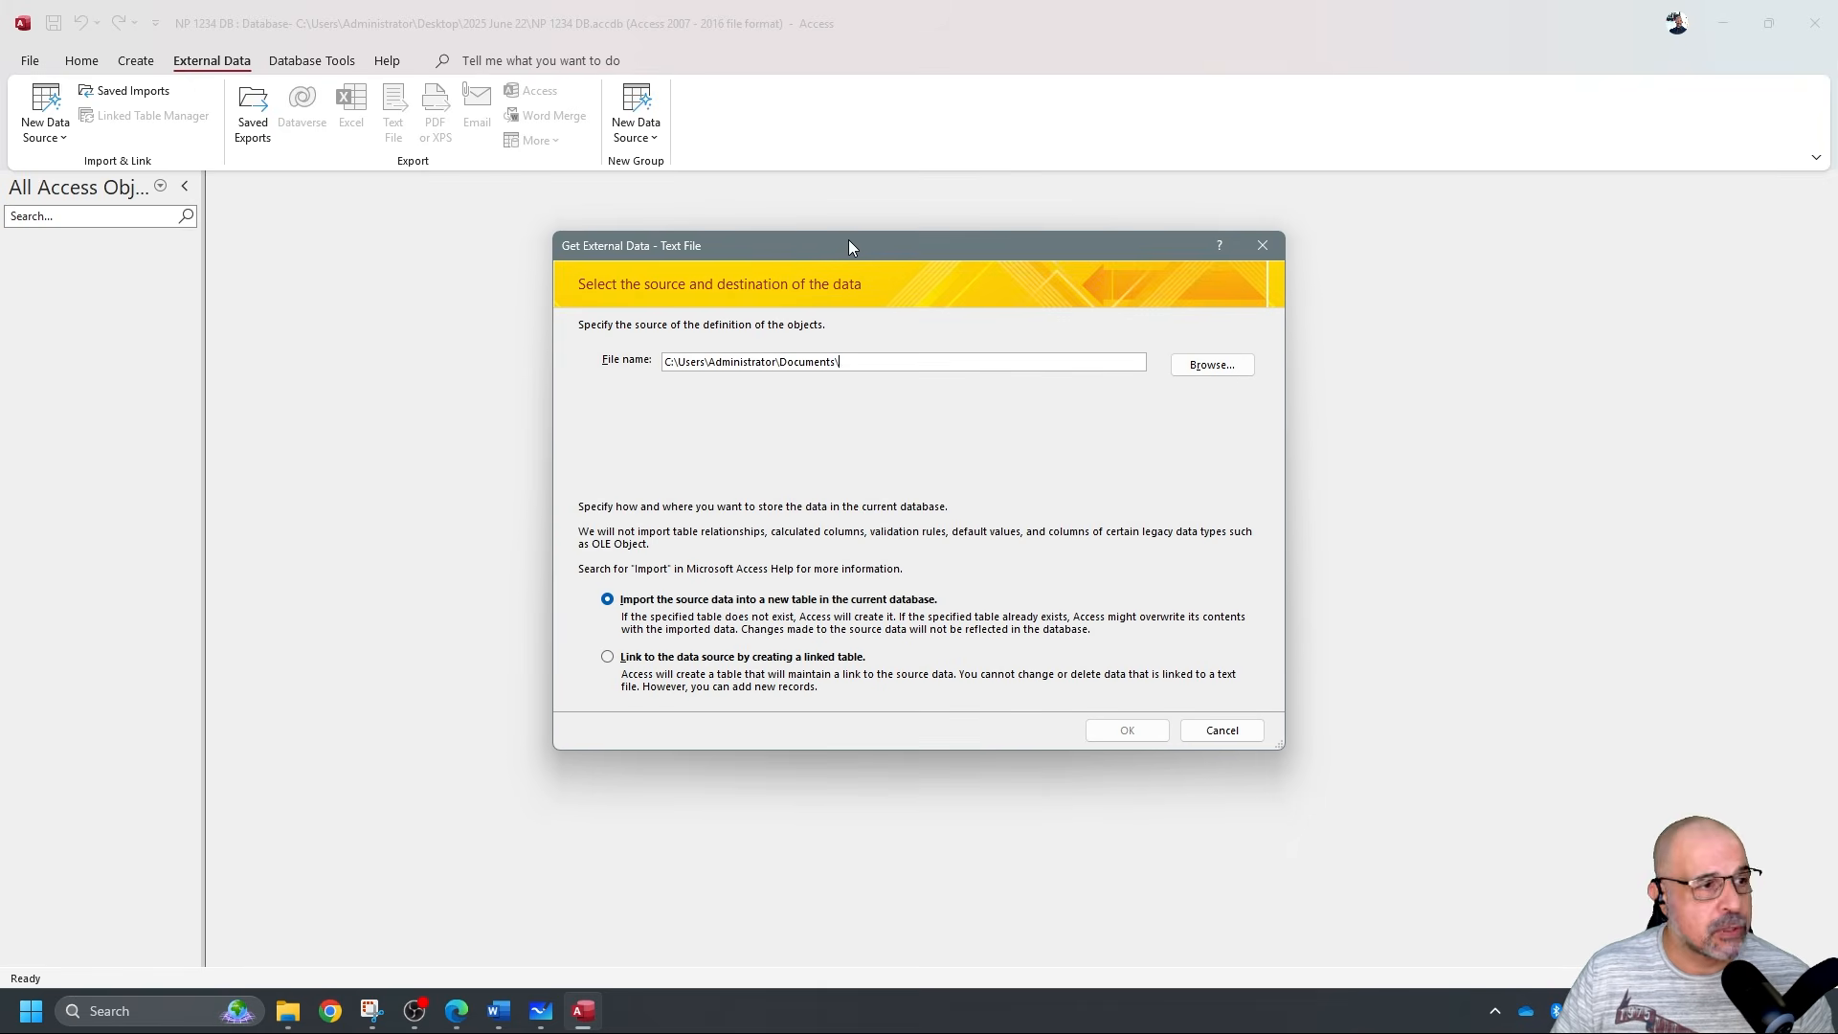
drag(848, 240, 825, 197)
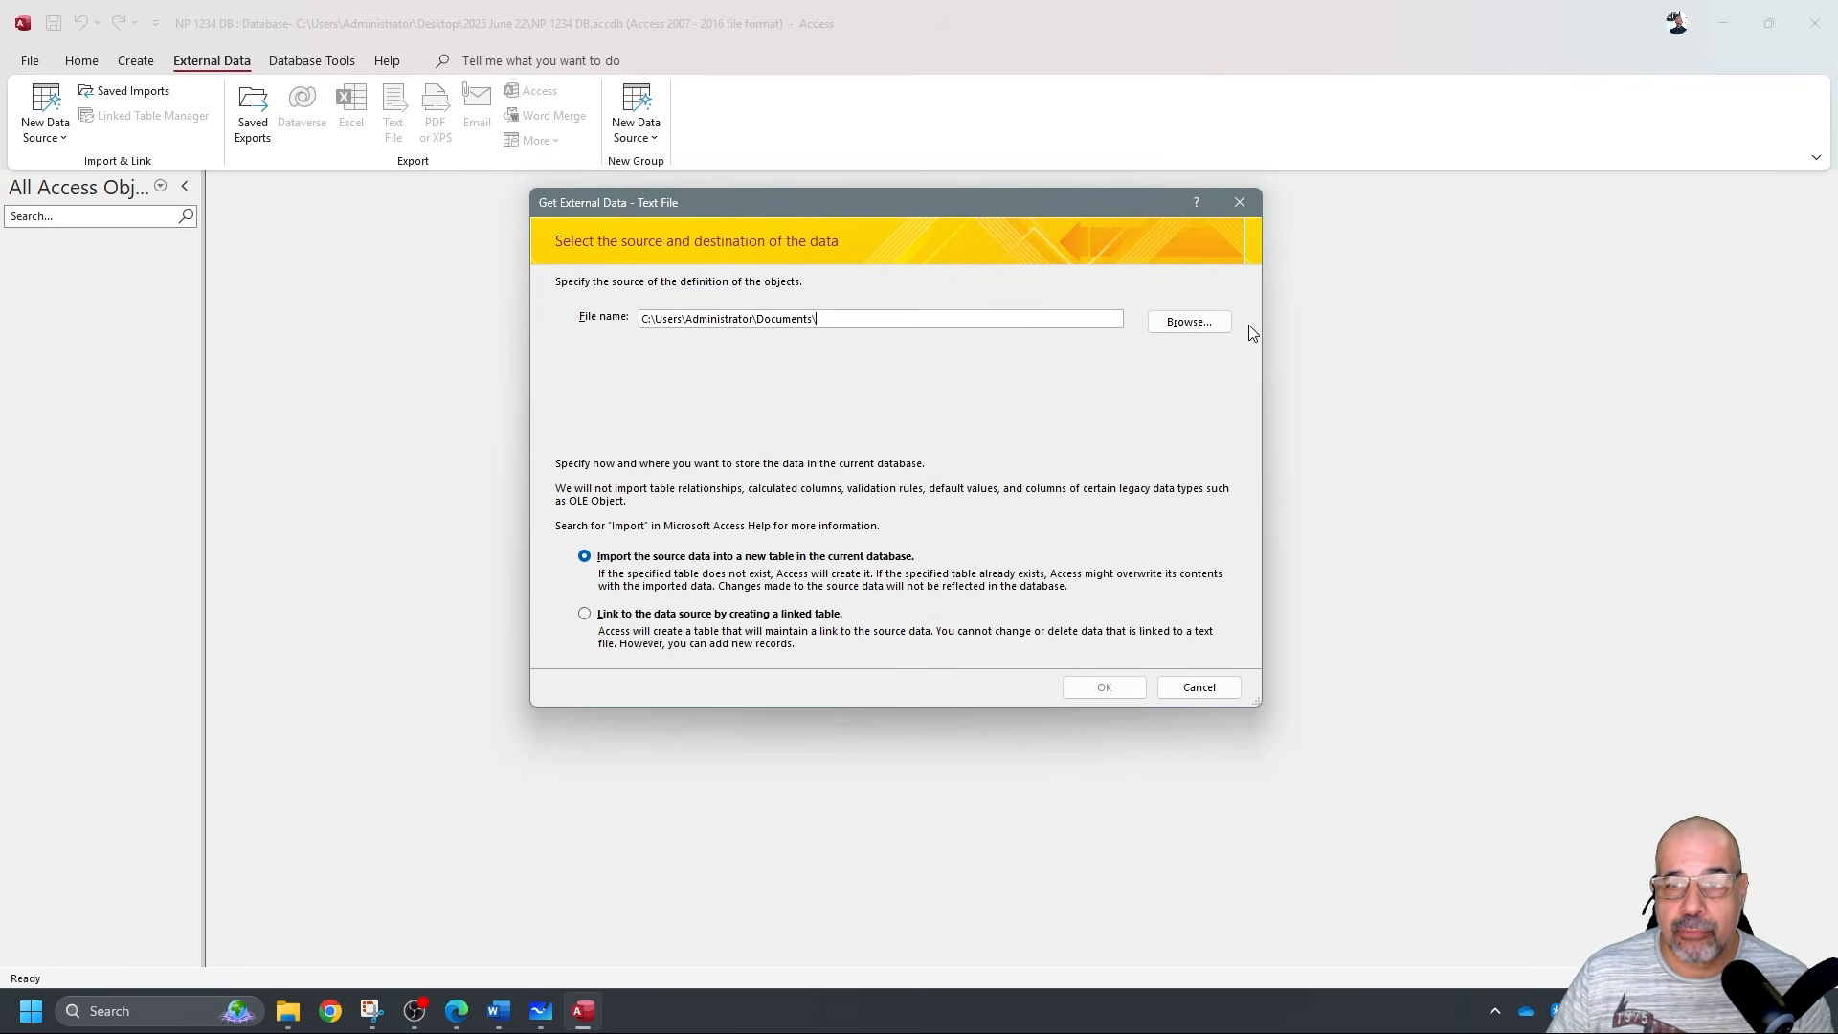
Pick j2522runners.csv from the 2025 June 22 folder and import it into a new table.
click(1201, 321)
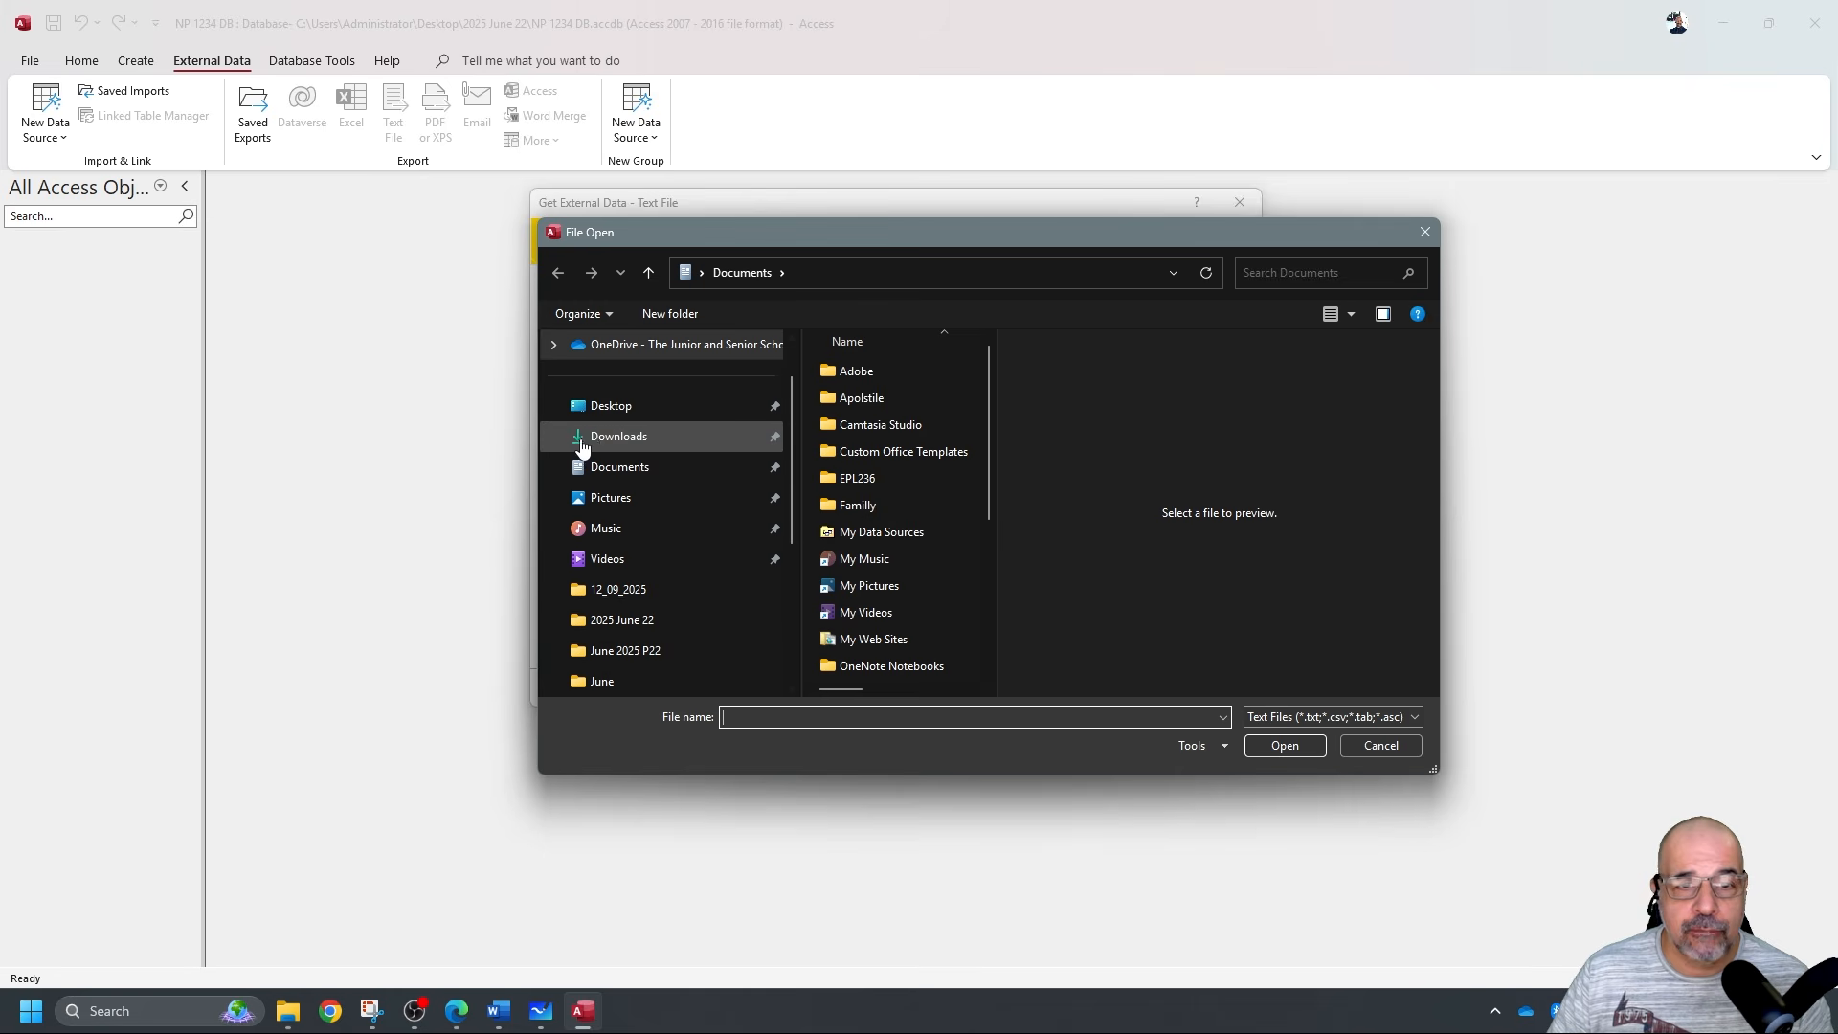
click(603, 405)
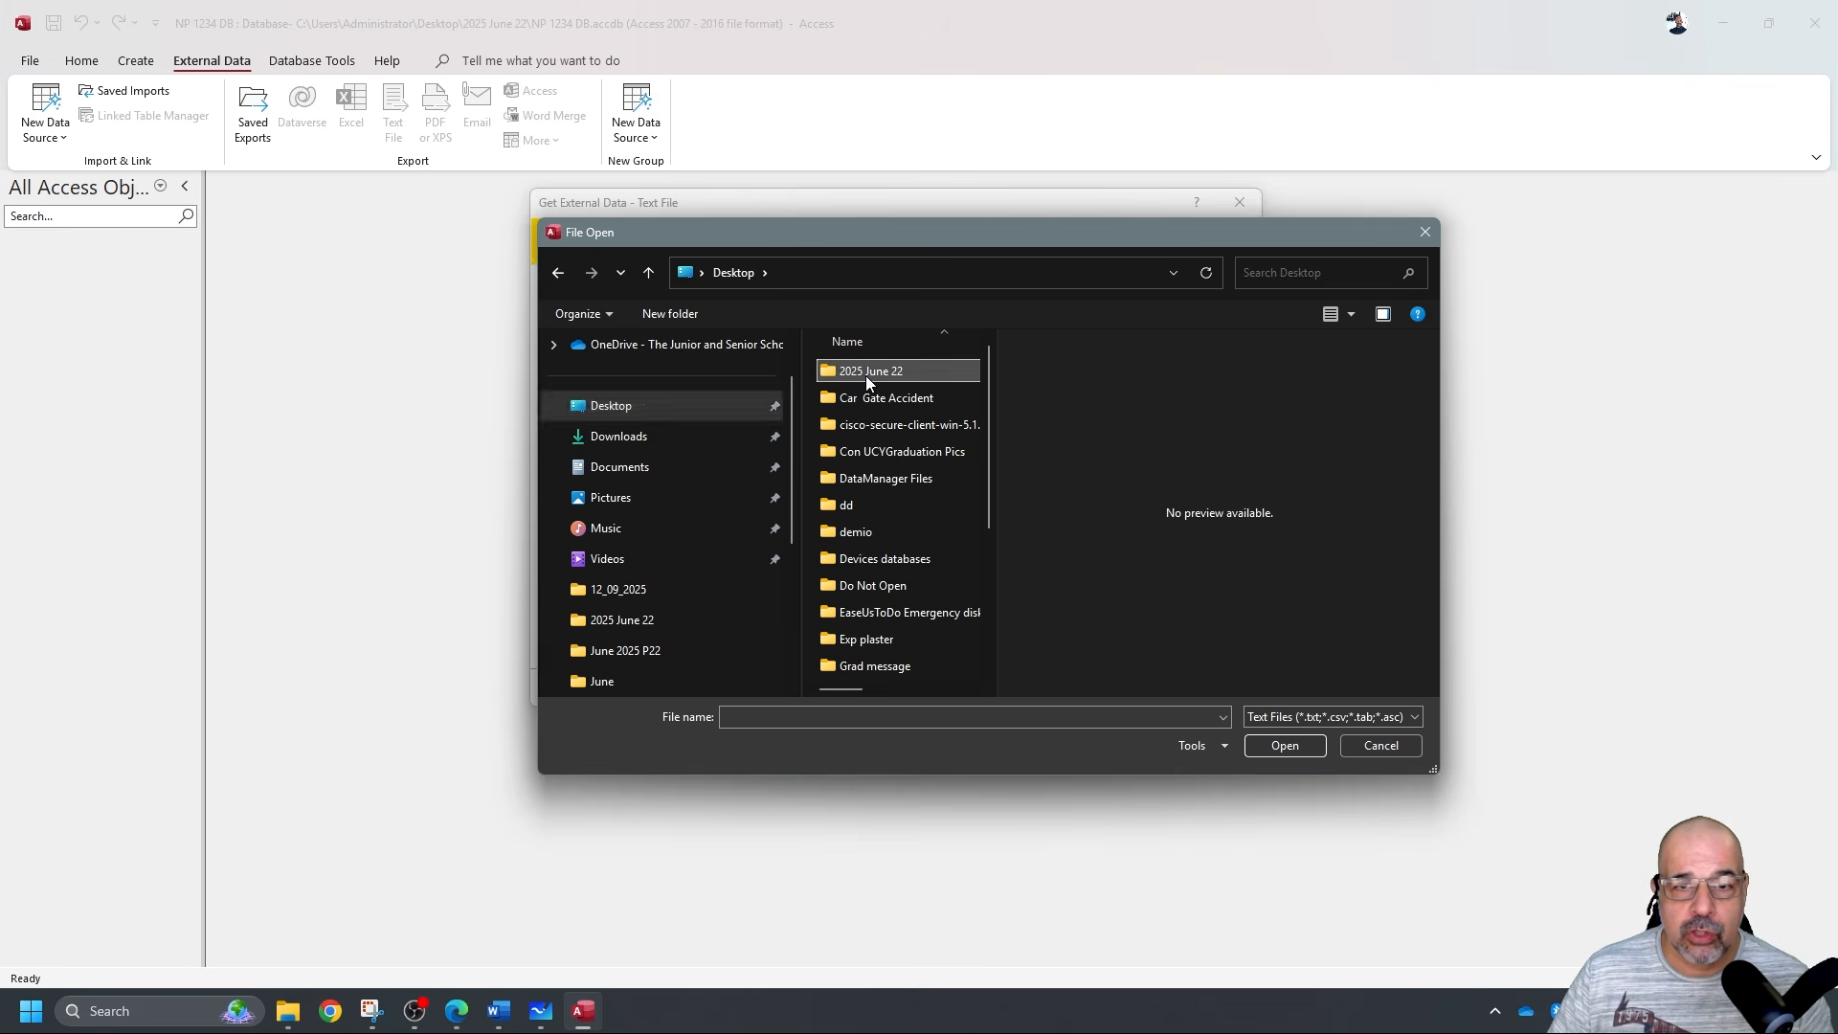
double_click(865, 375)
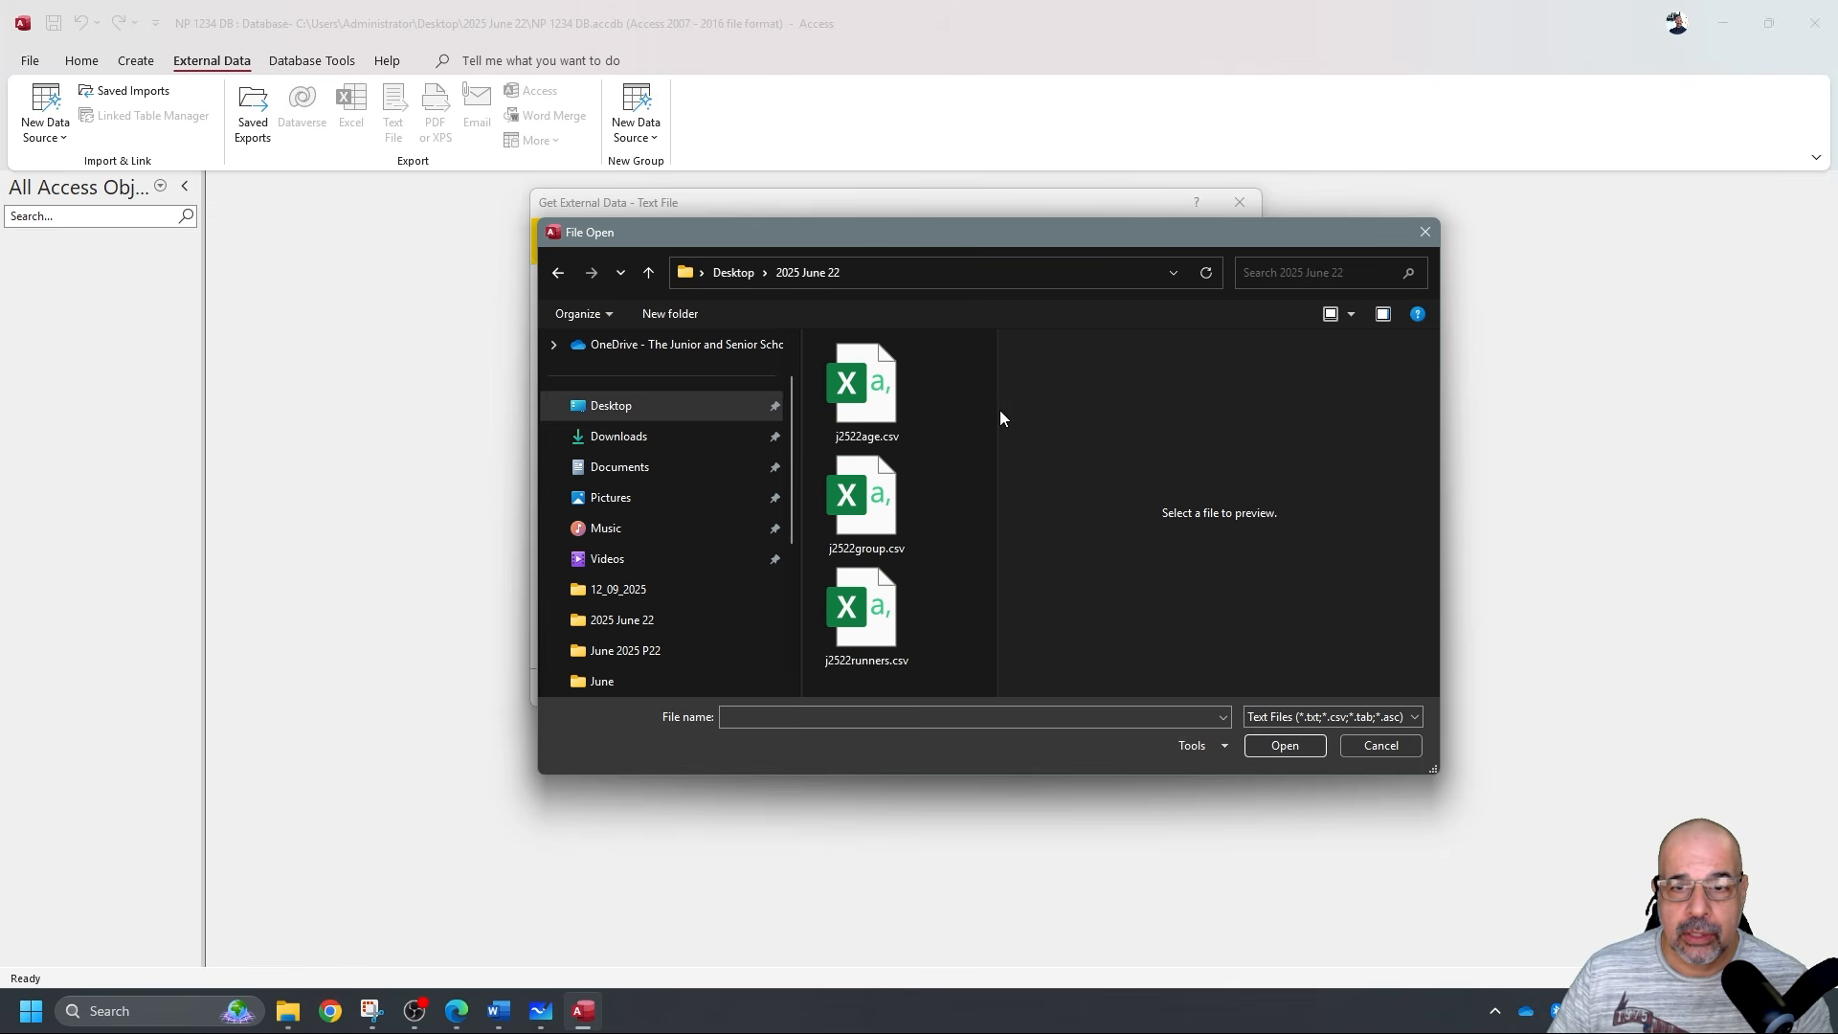
drag(997, 406, 1221, 403)
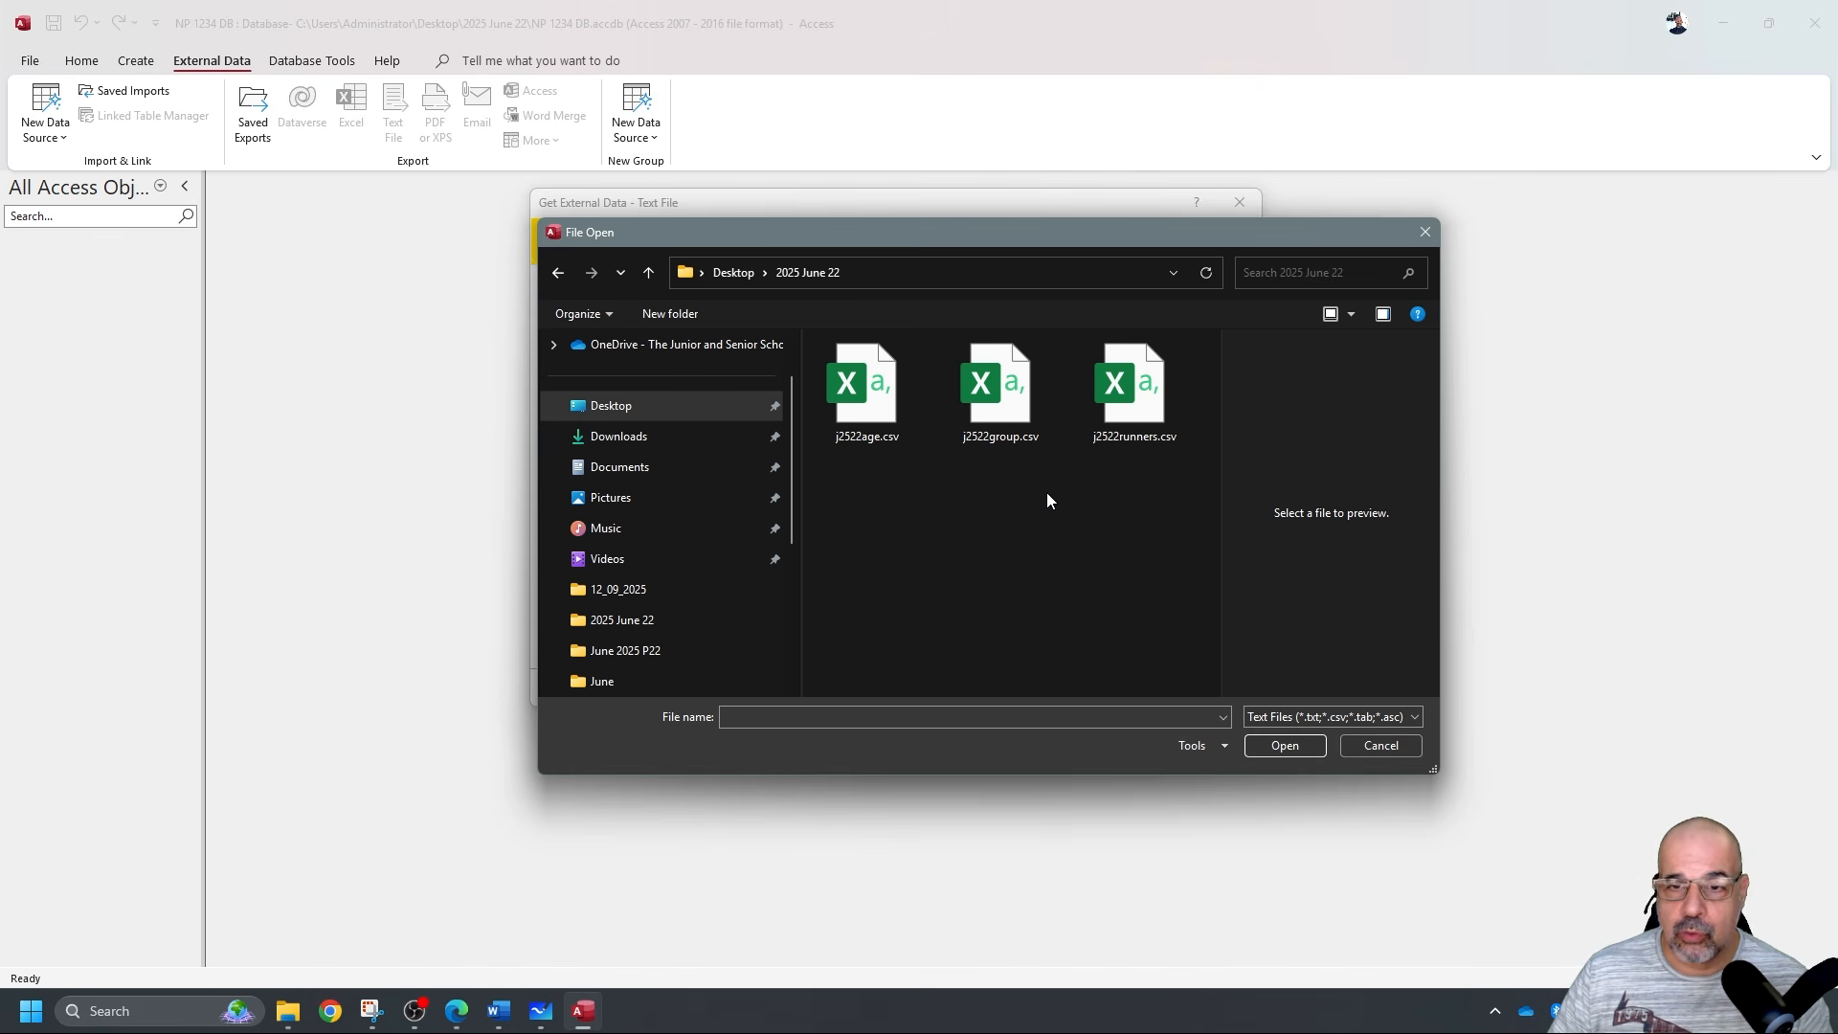
double_click(1158, 398)
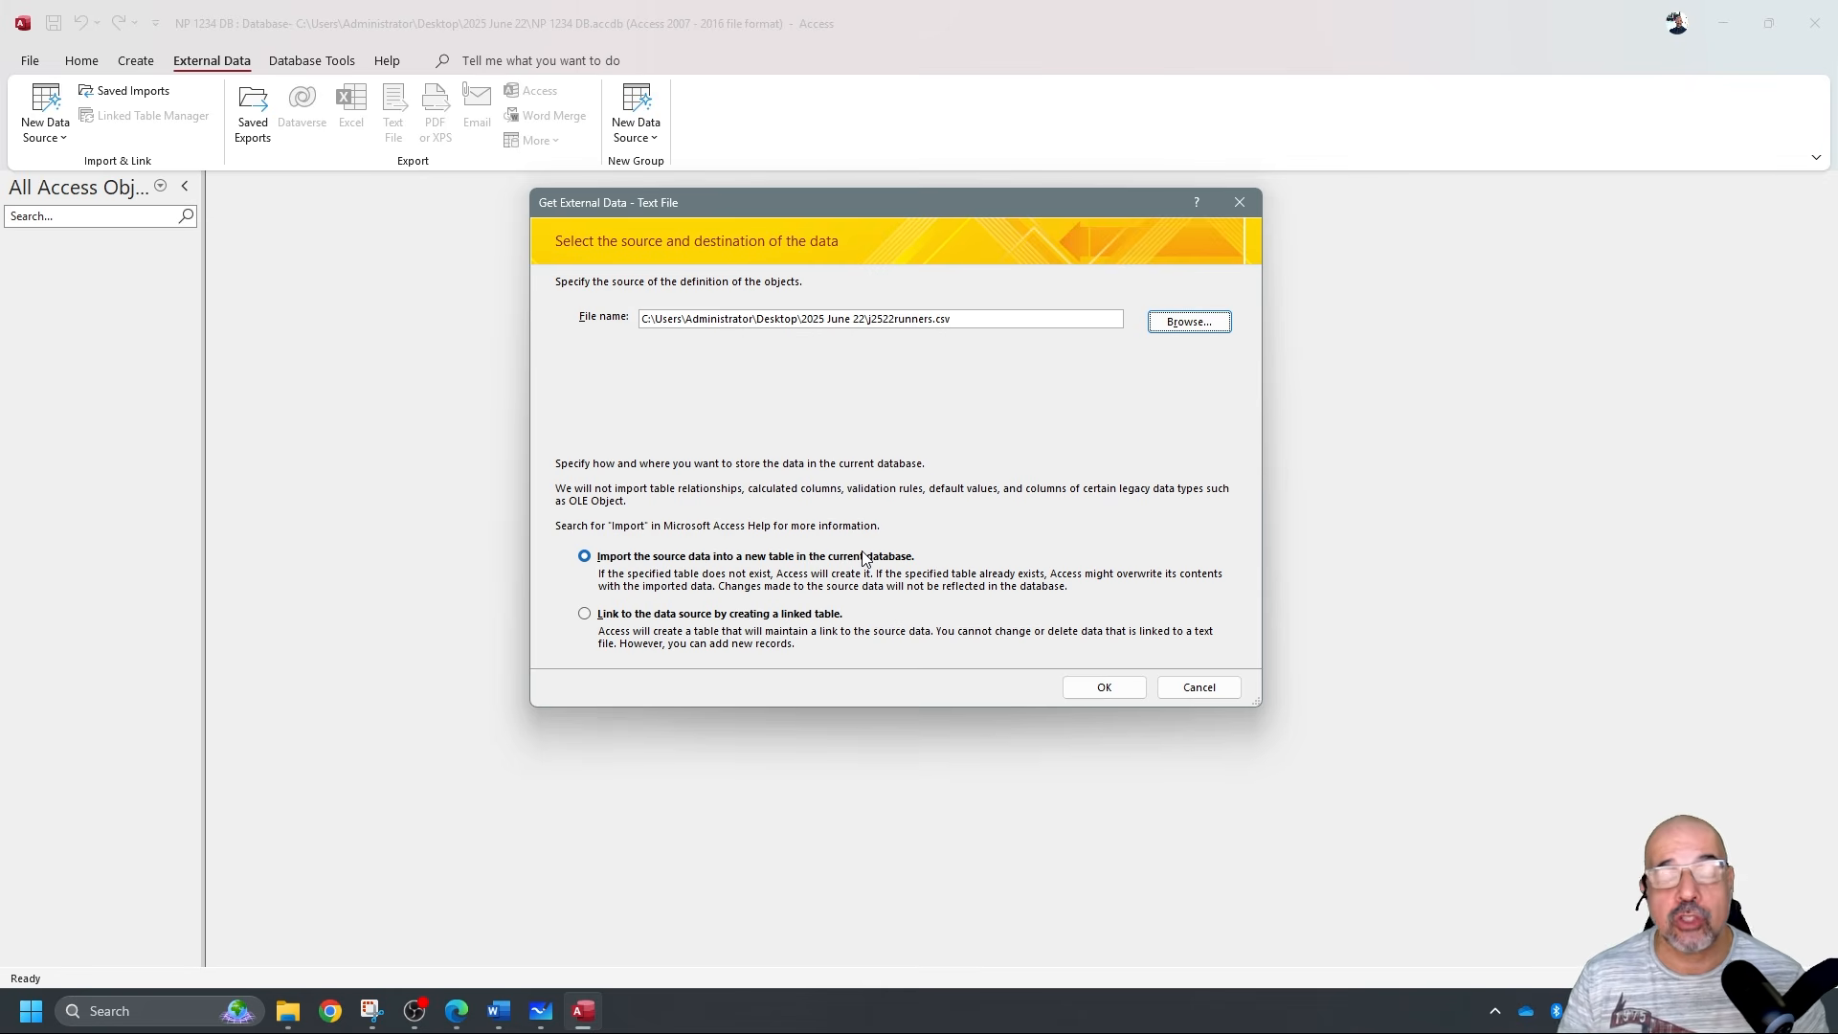
click(1103, 686)
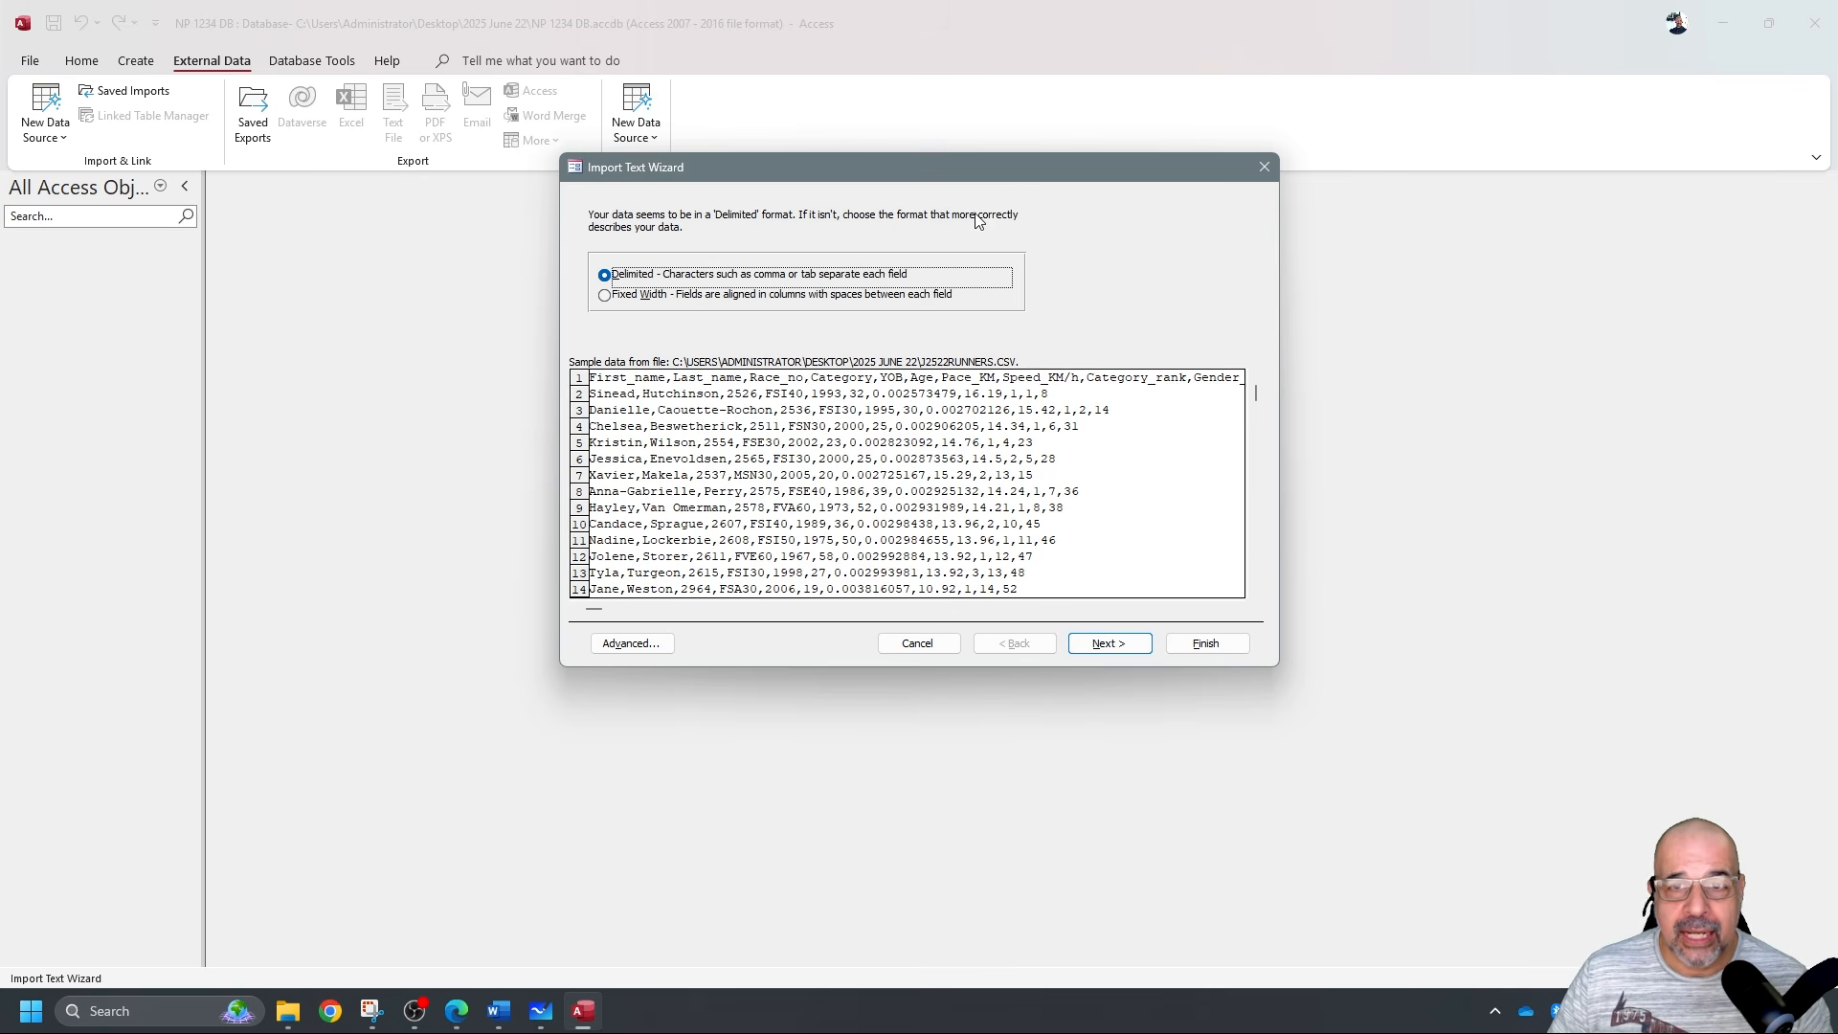
drag(1007, 164, 997, 180)
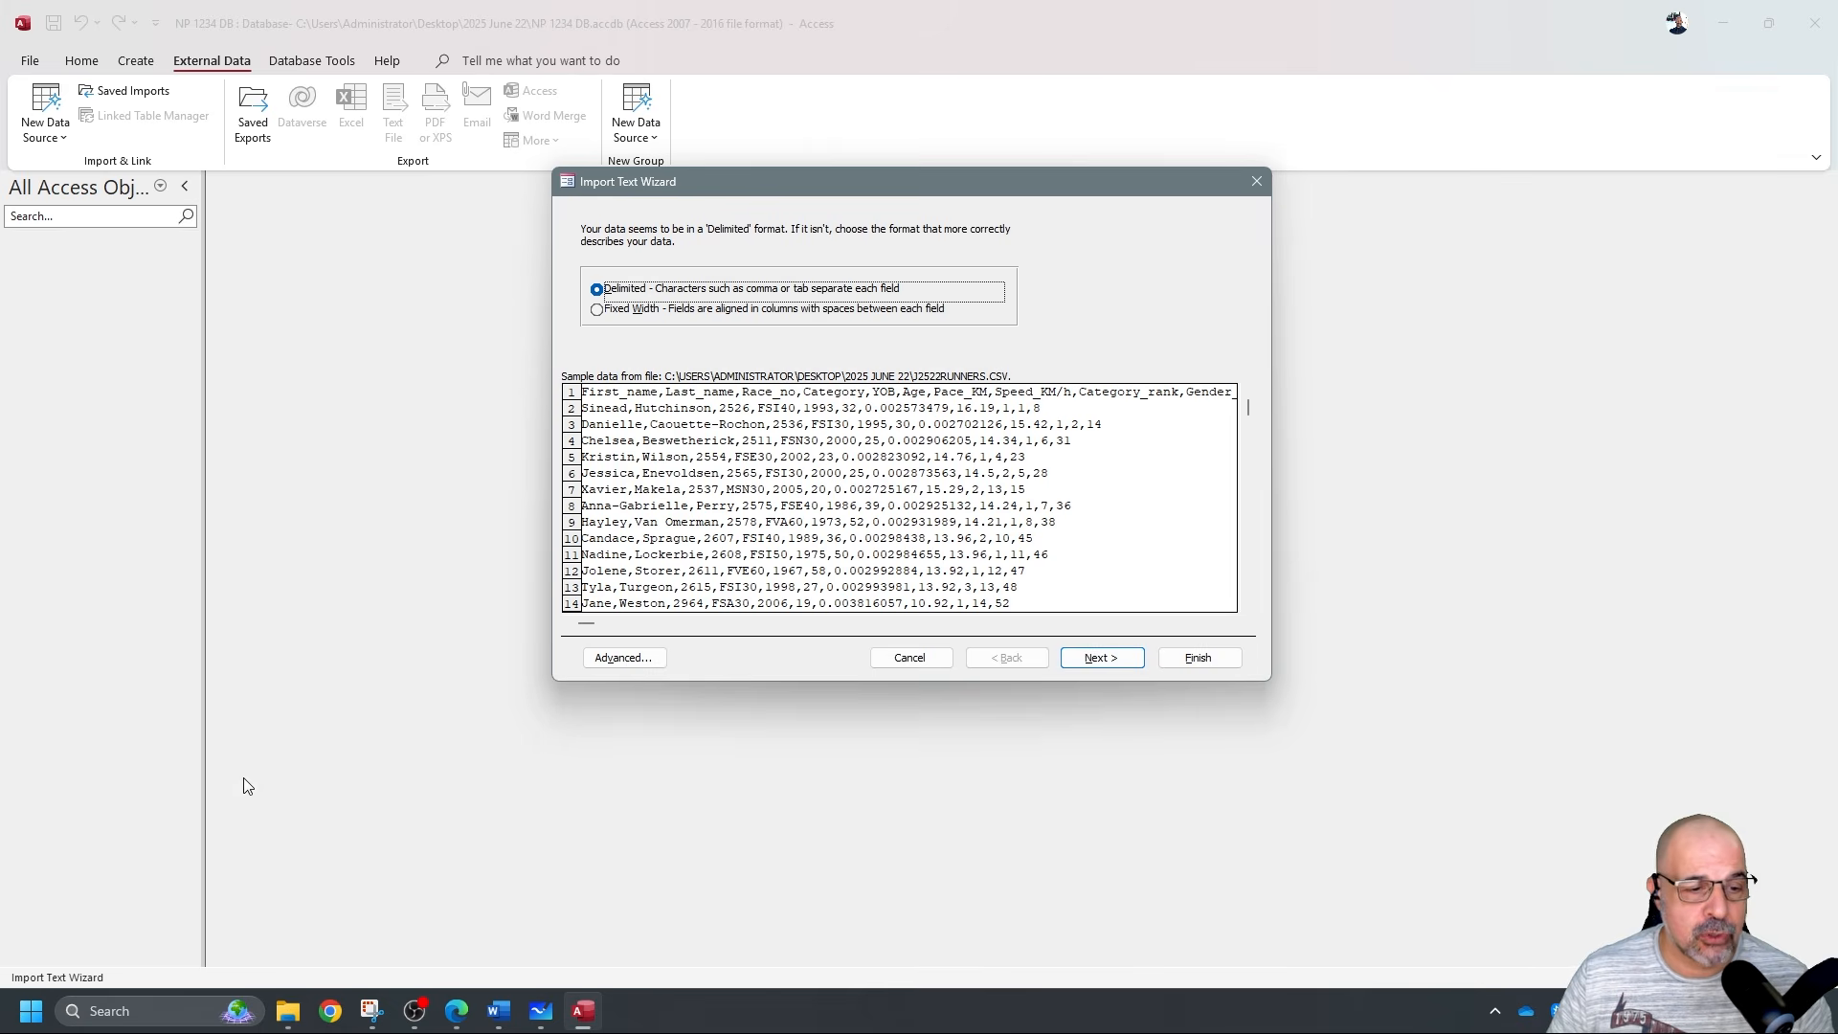
Open Windows Region settings by searching 'region' from the Start menu.
click(31, 1009)
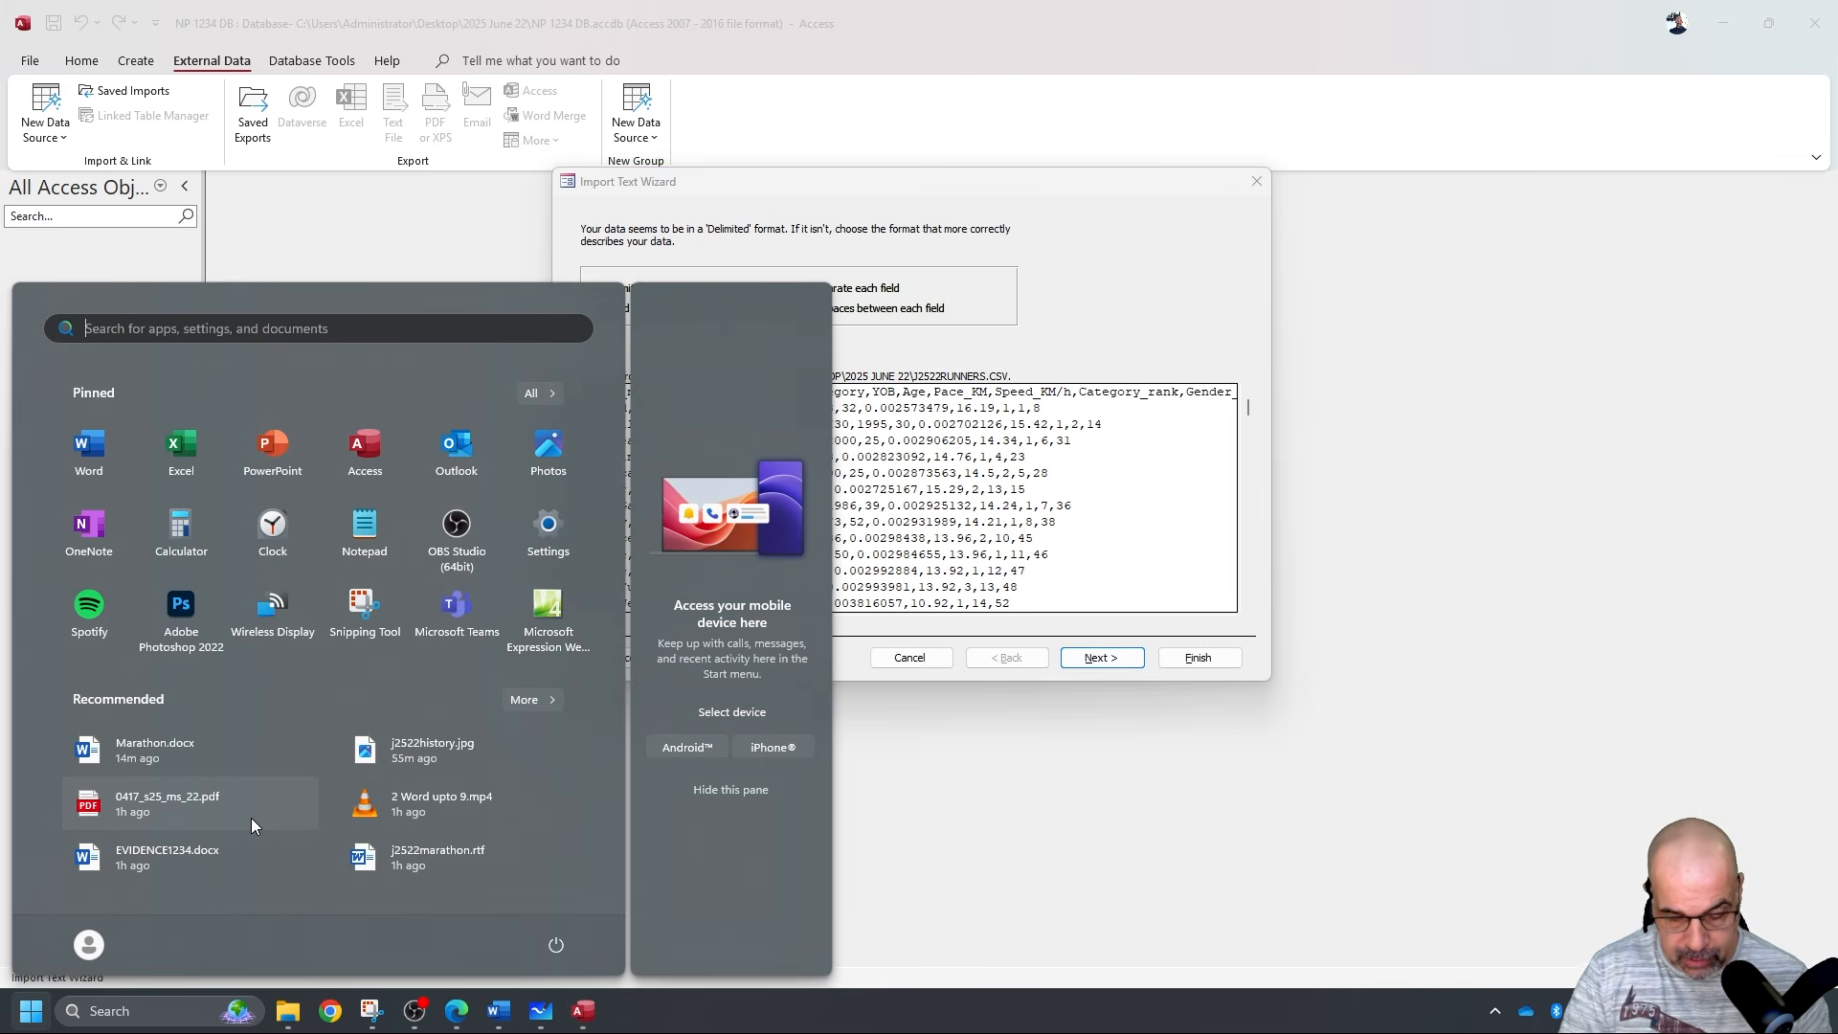
text(region)
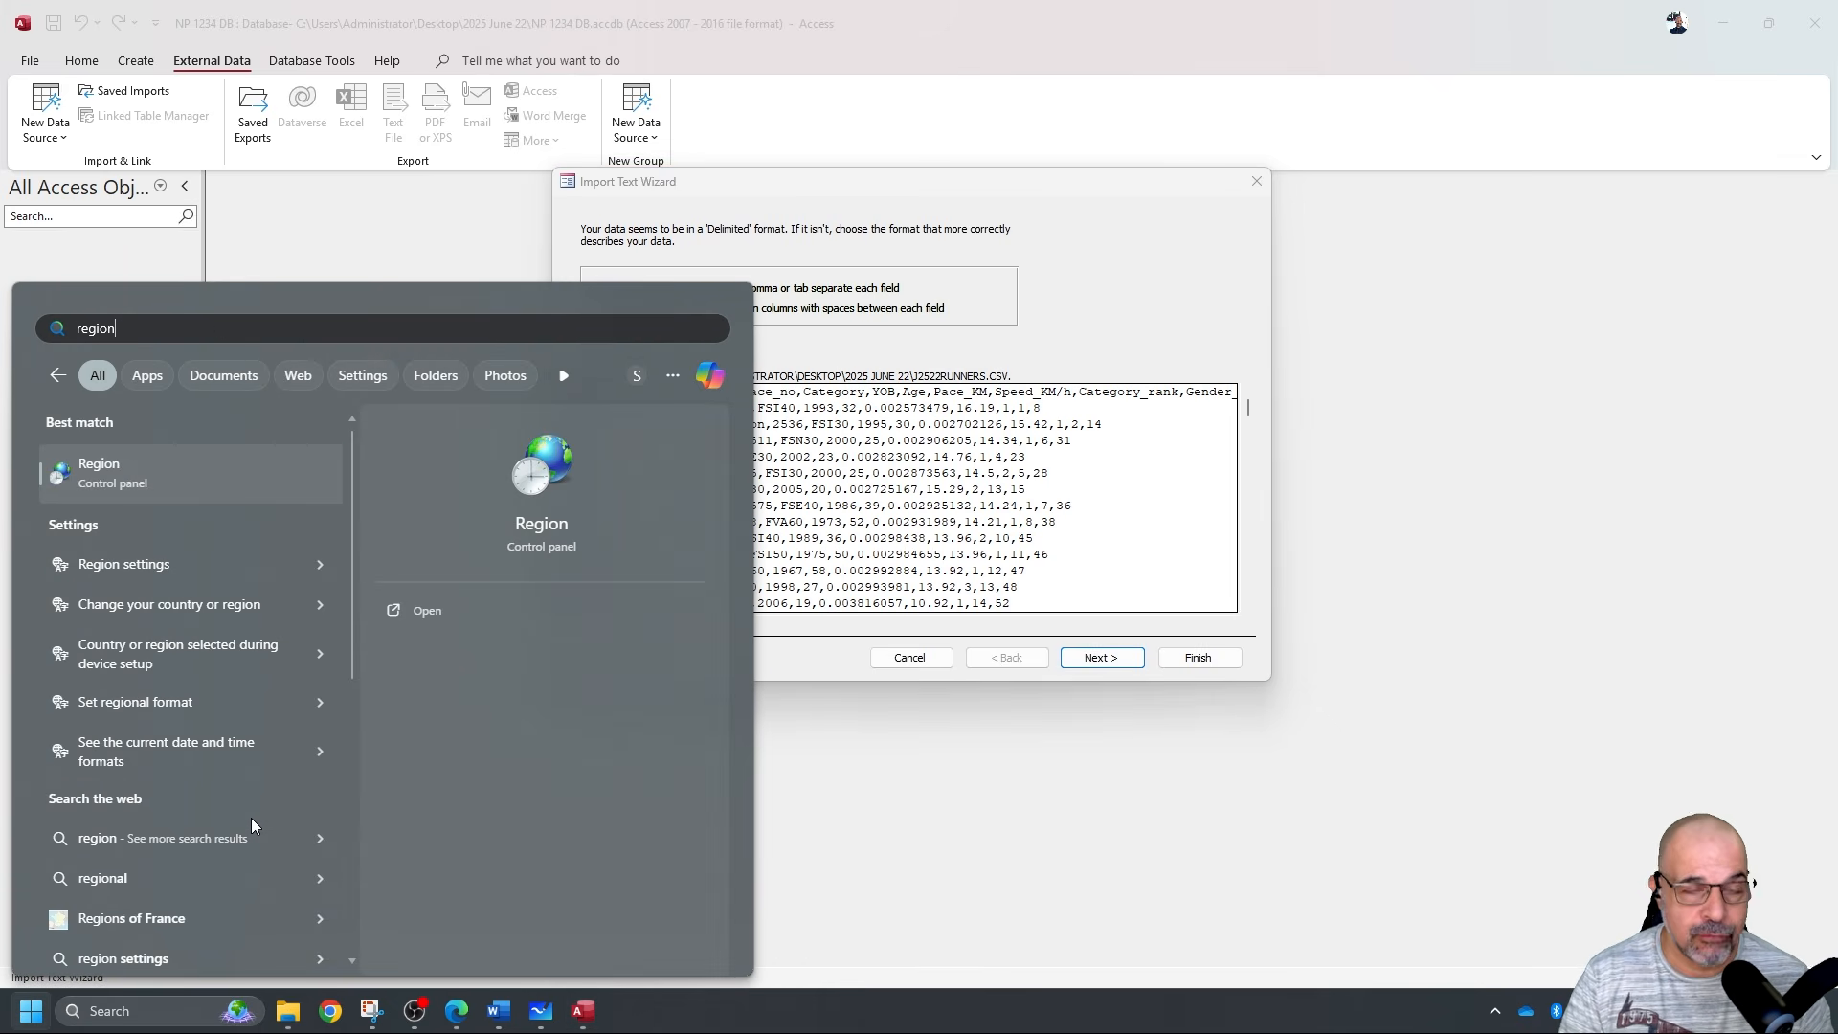
key(Return)
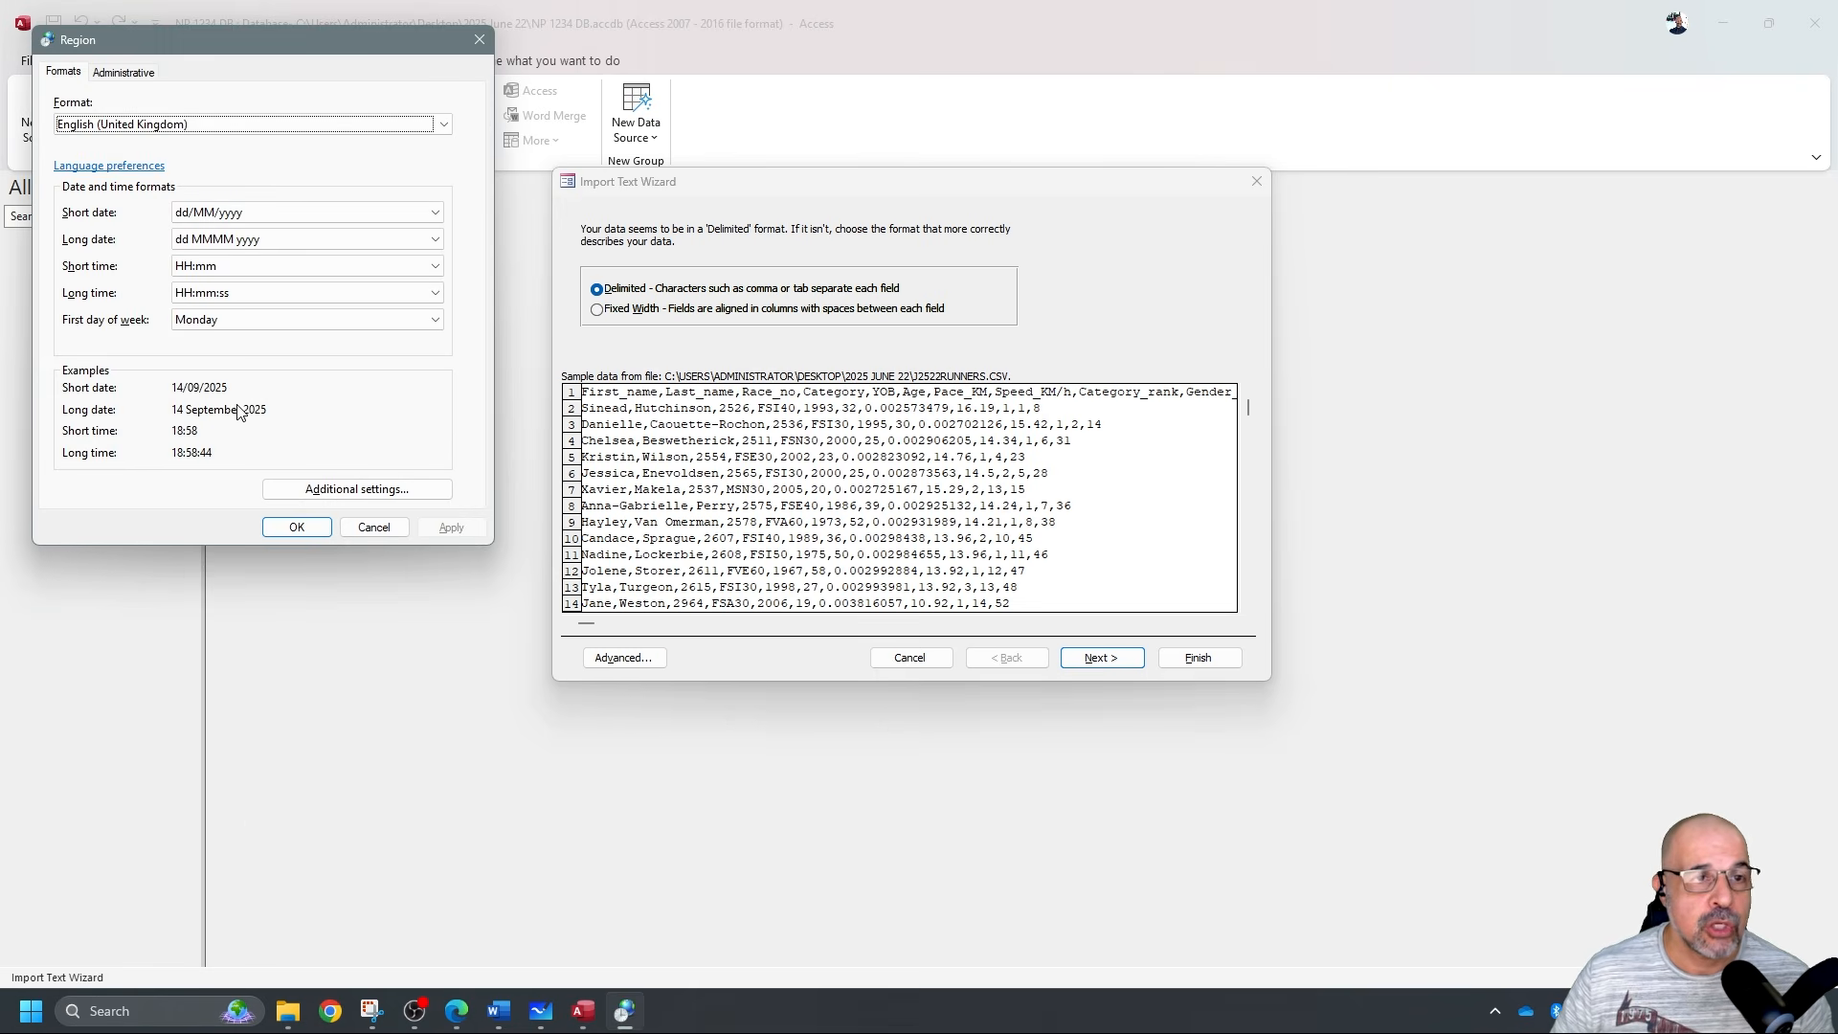
drag(297, 37, 792, 111)
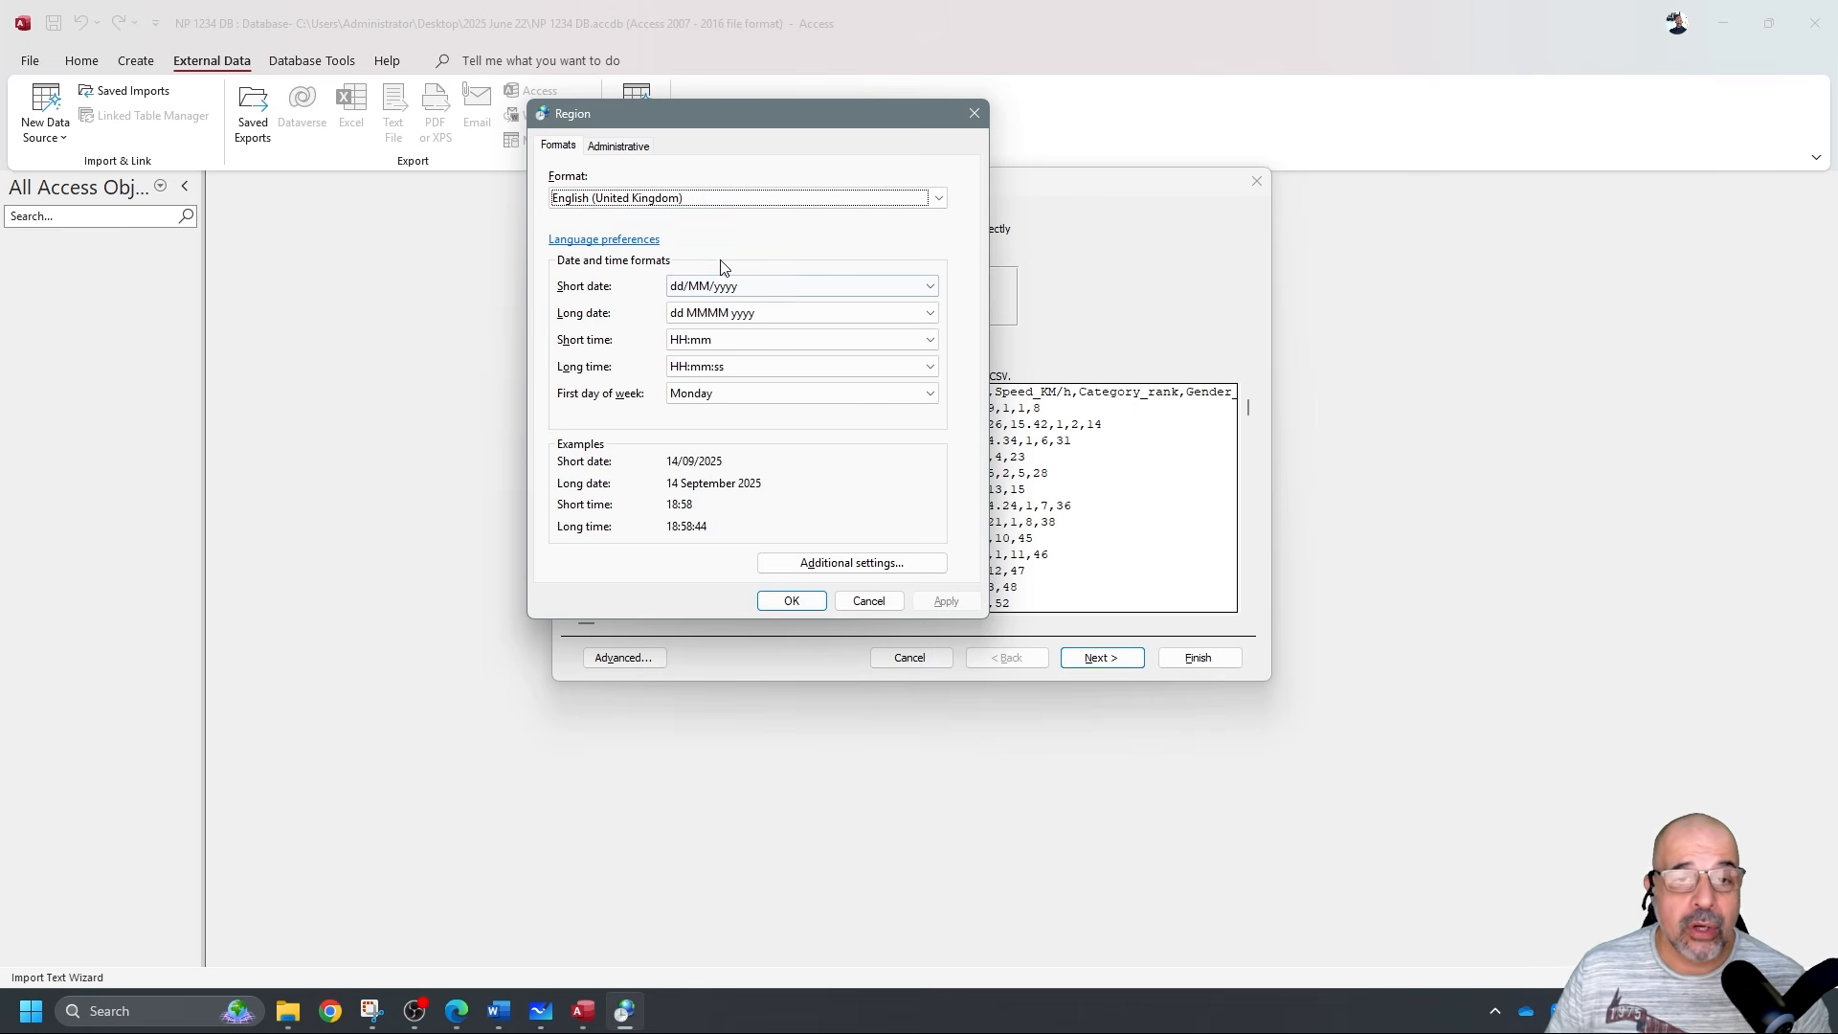
Check the additional number format settings, then close them and the Region window.
click(827, 564)
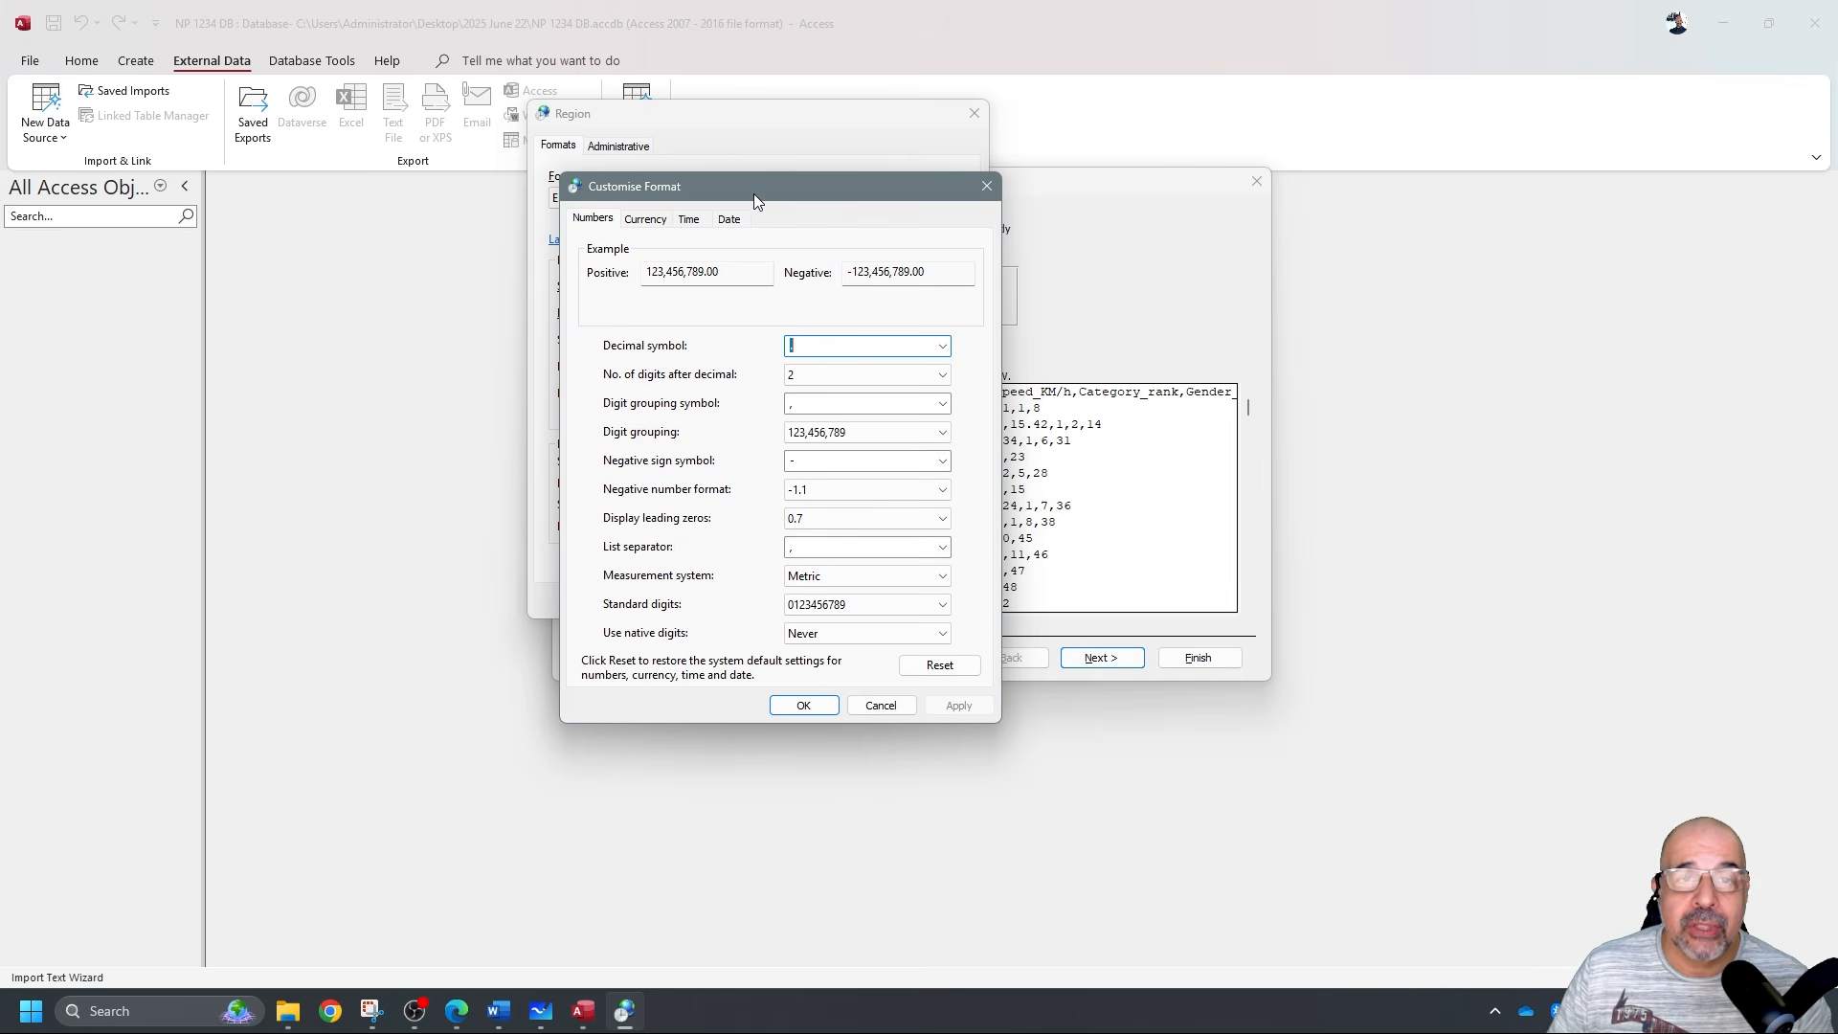
drag(754, 193, 1185, 138)
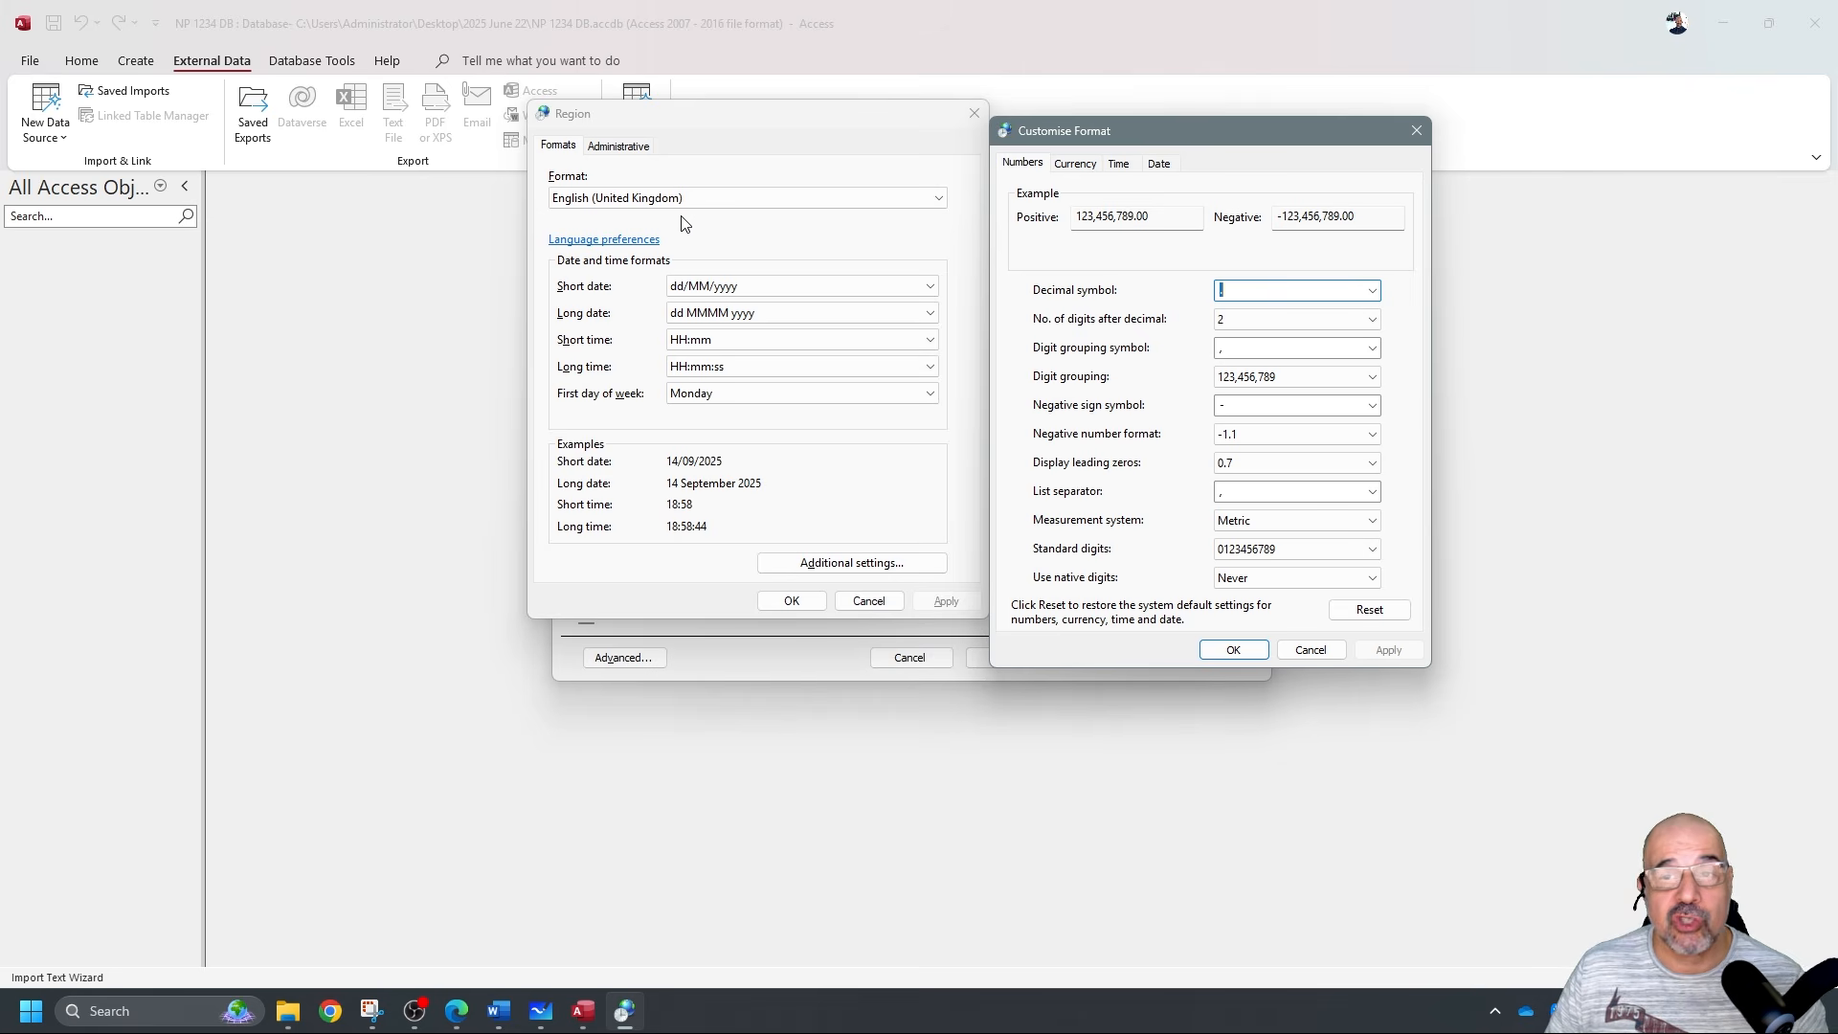
mouse_move(1231, 125)
mouse_down()
mouse_move(802, 112)
mouse_move(1027, 153)
mouse_move(1205, 127)
mouse_up()
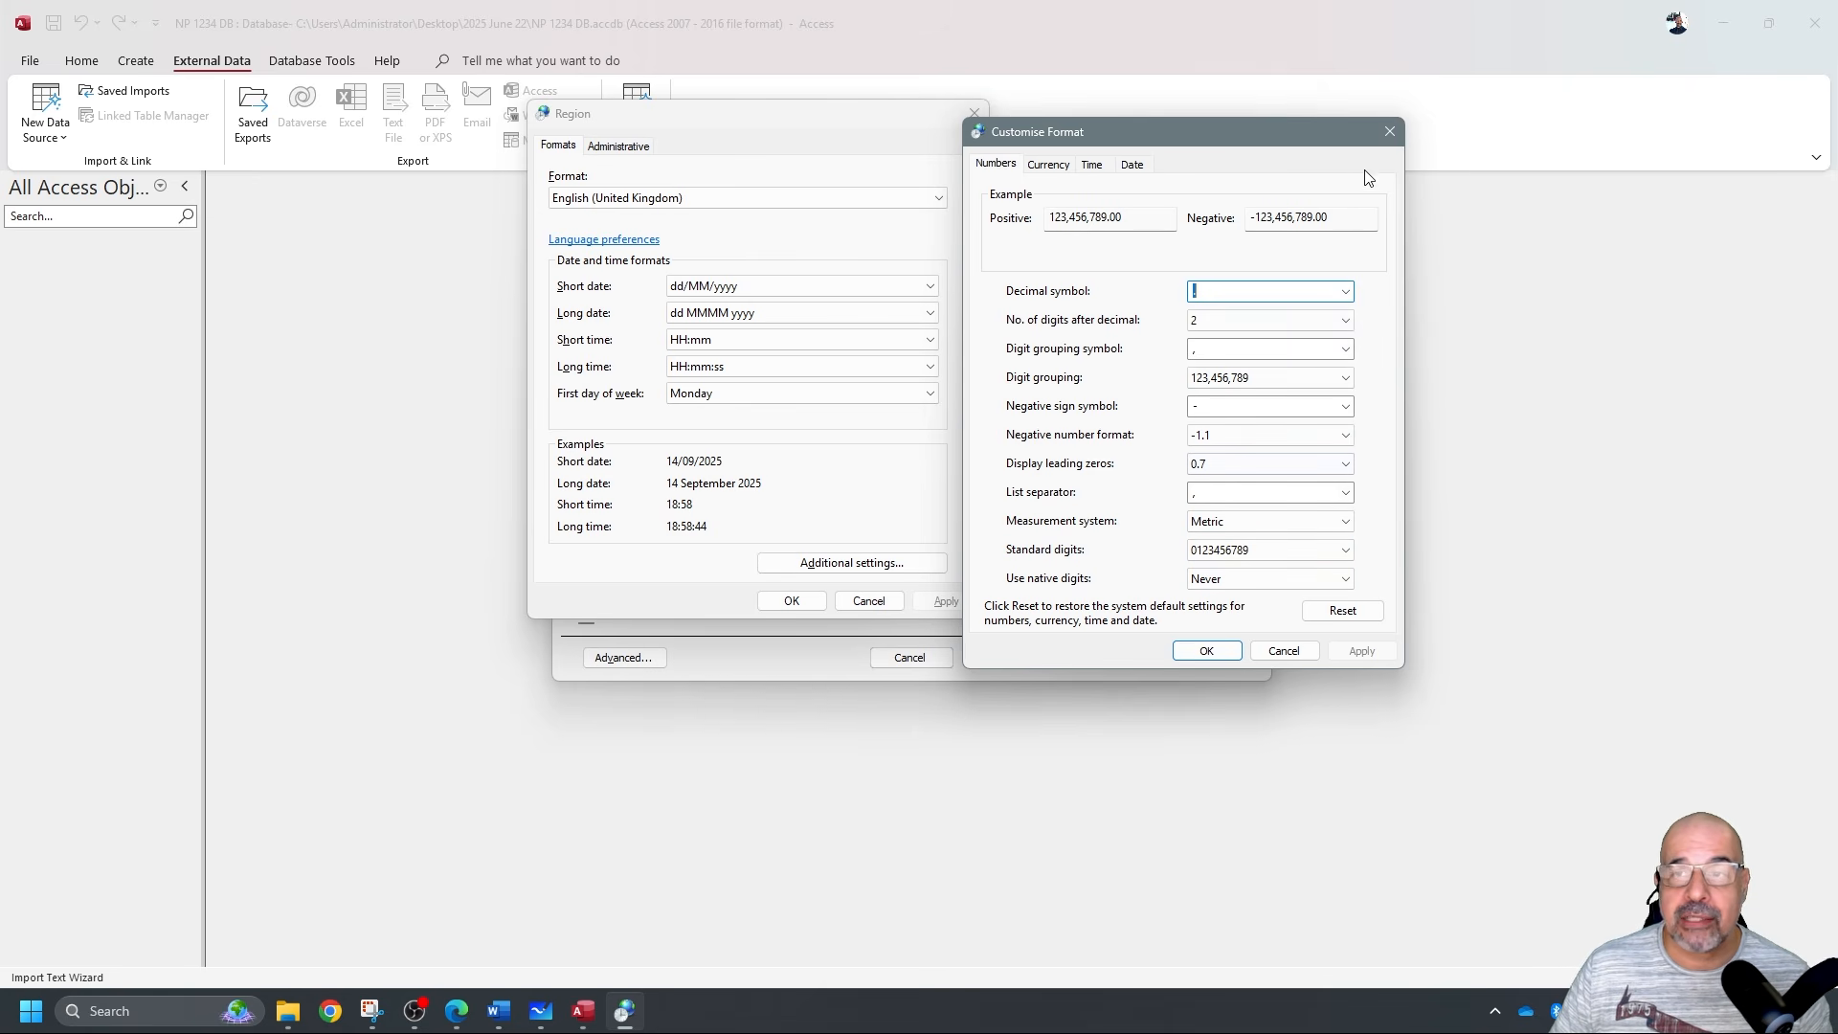
click(1389, 131)
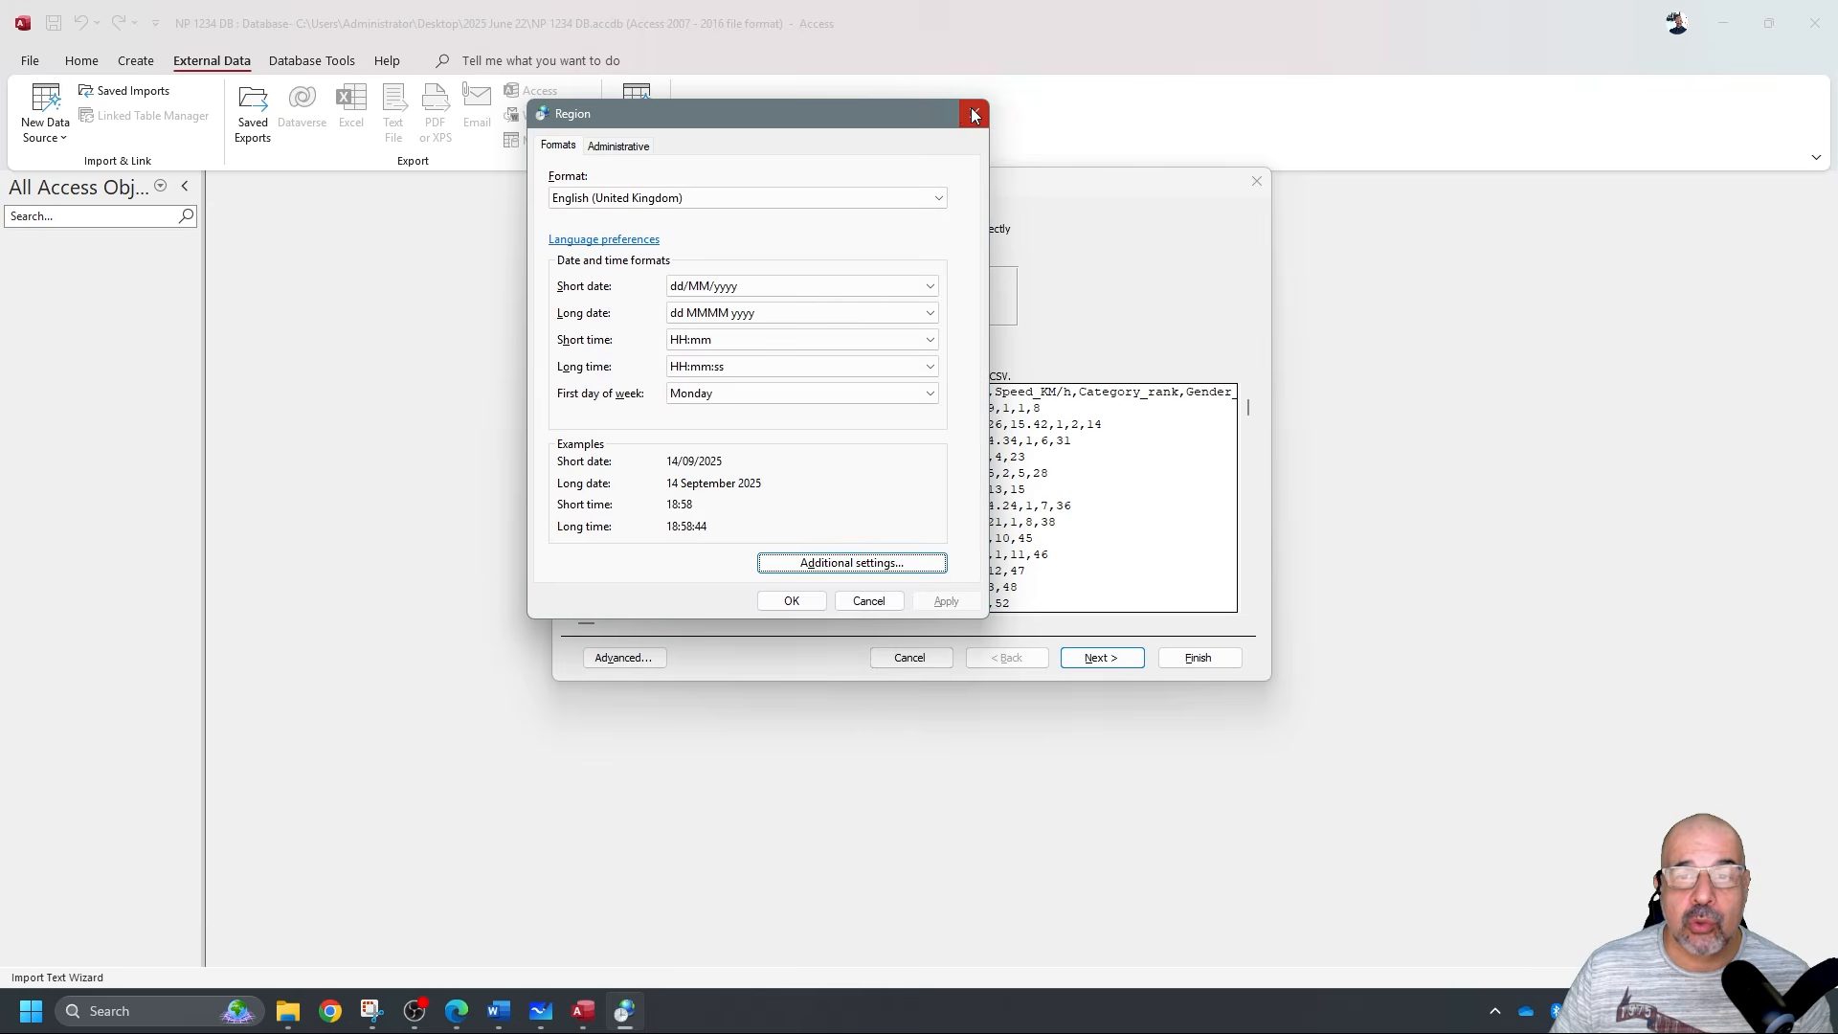
click(972, 115)
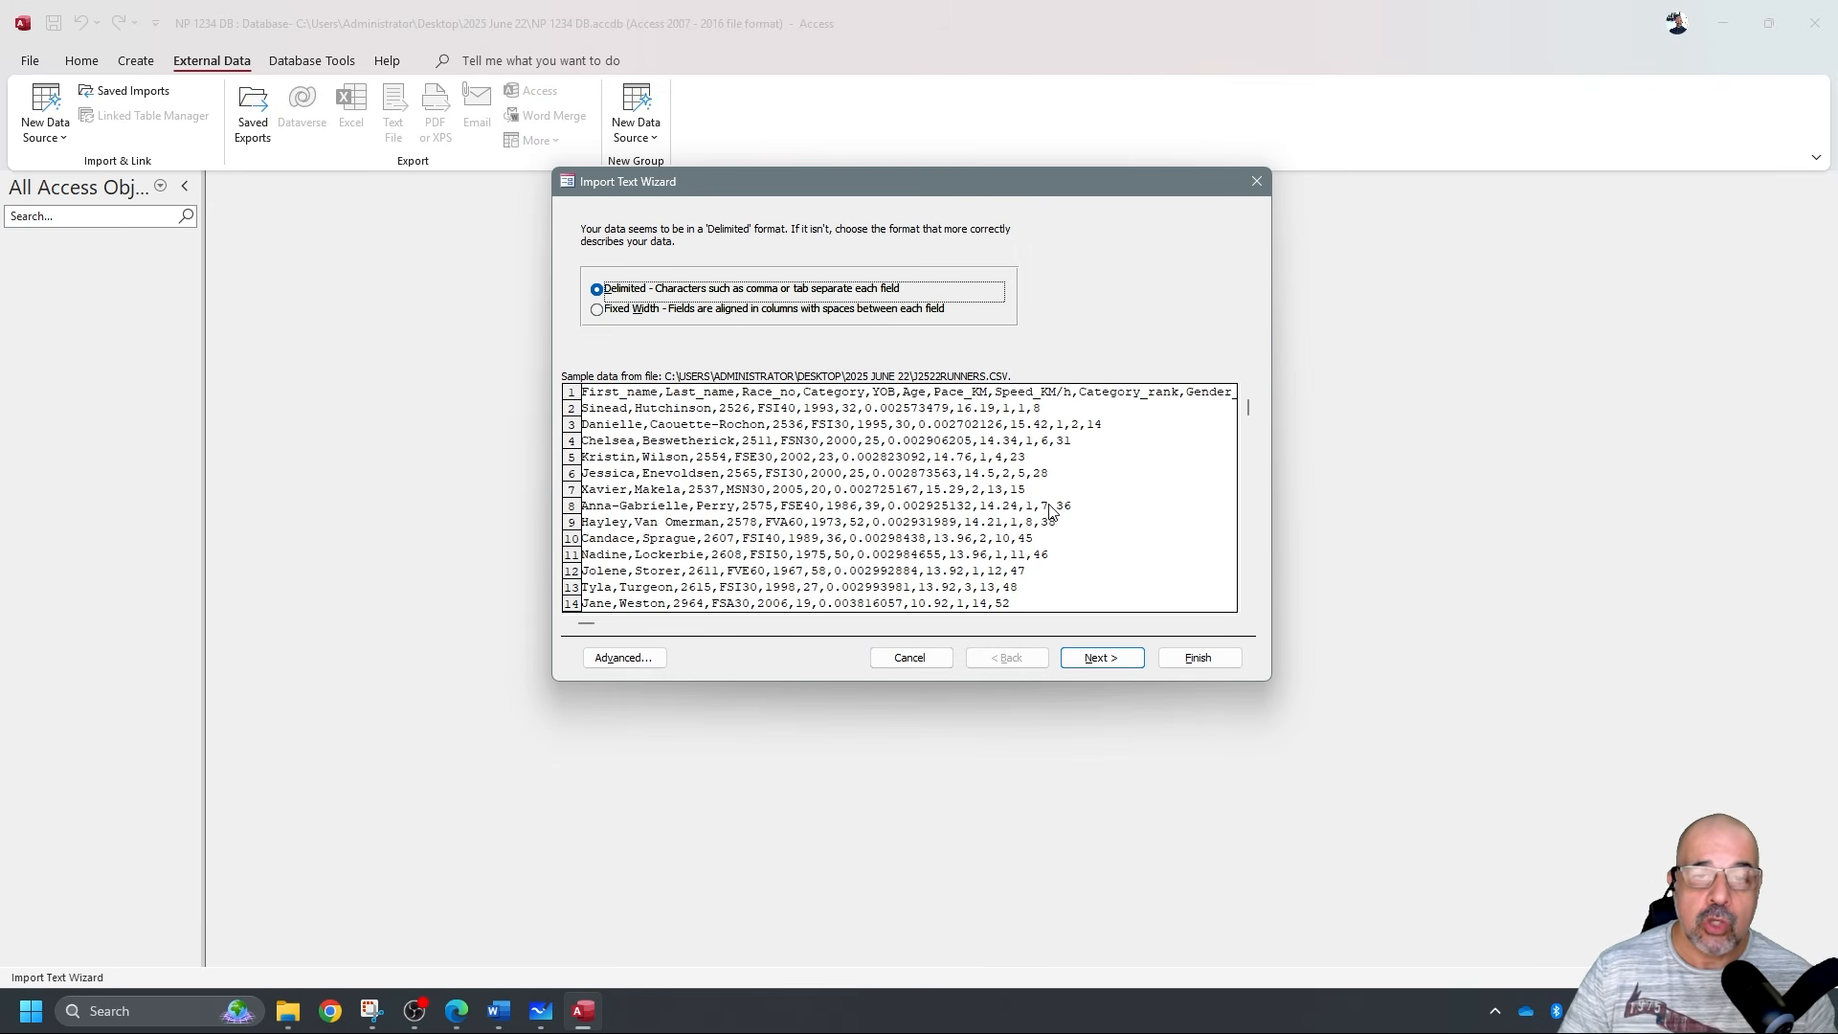
Use Comma delimiter with first-row field names, then view the Import Specification beside the PDF.
click(1100, 657)
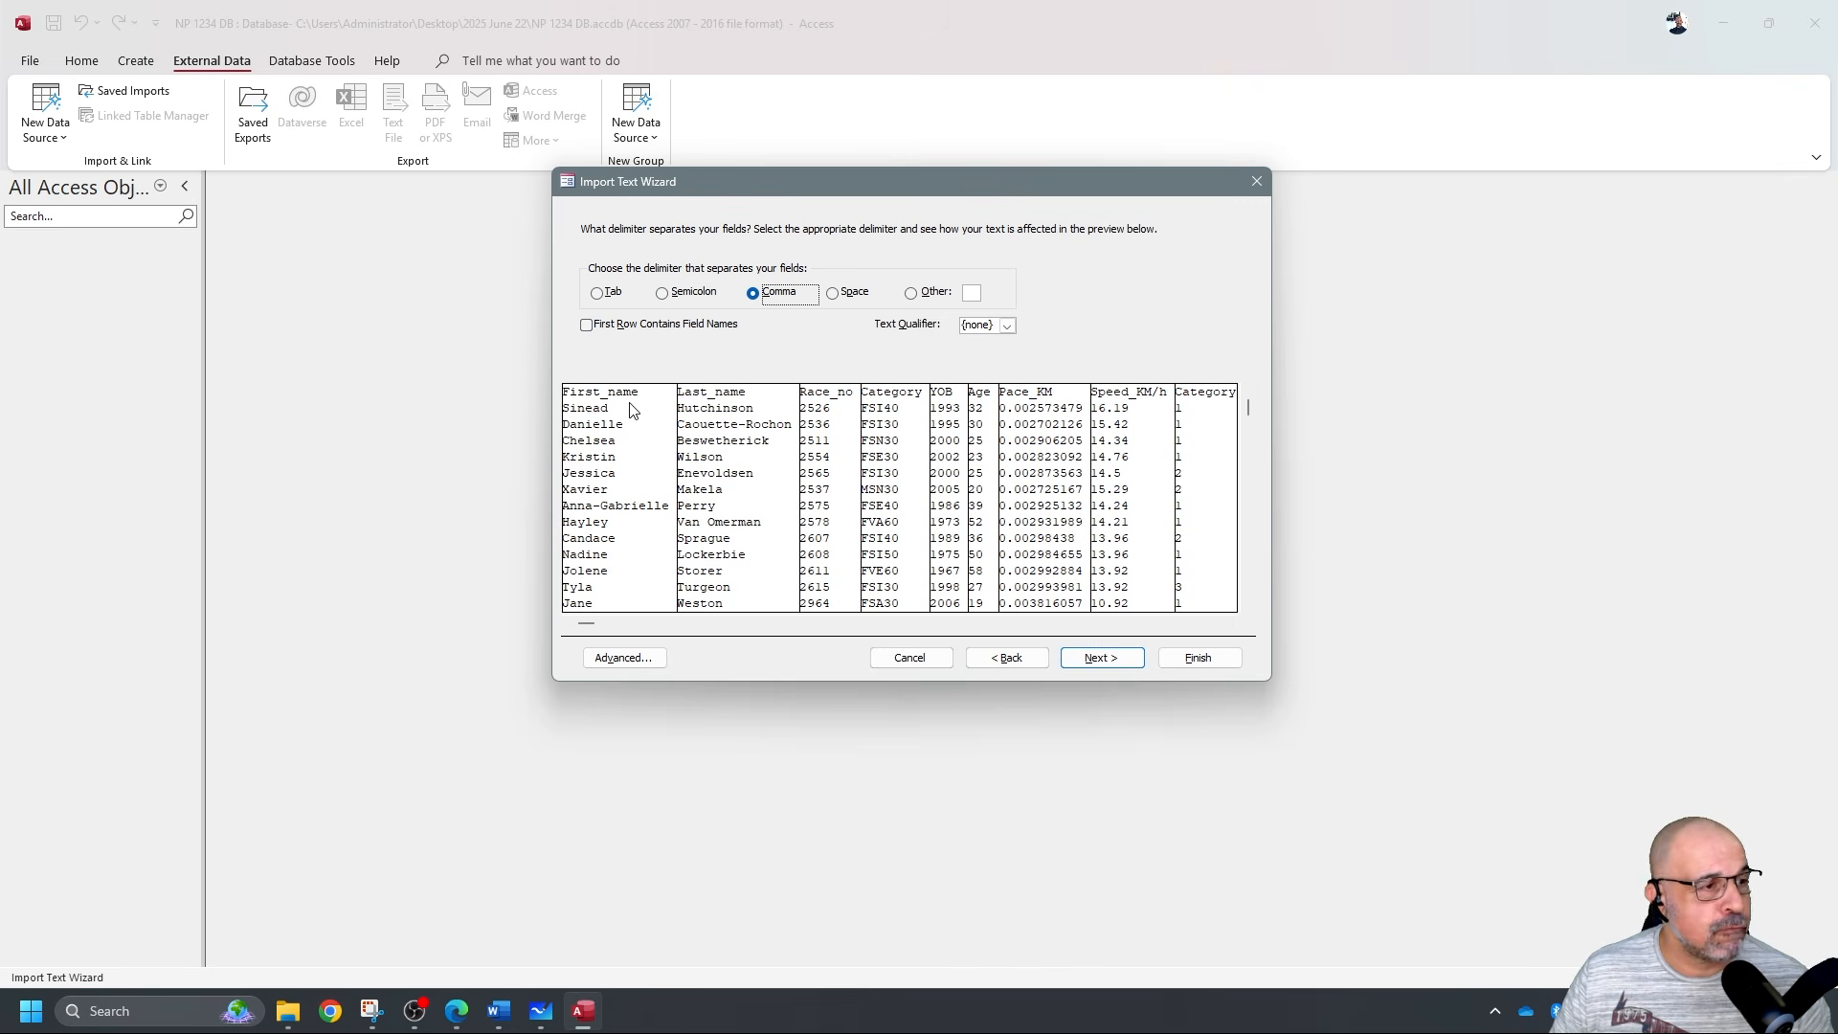
click(611, 328)
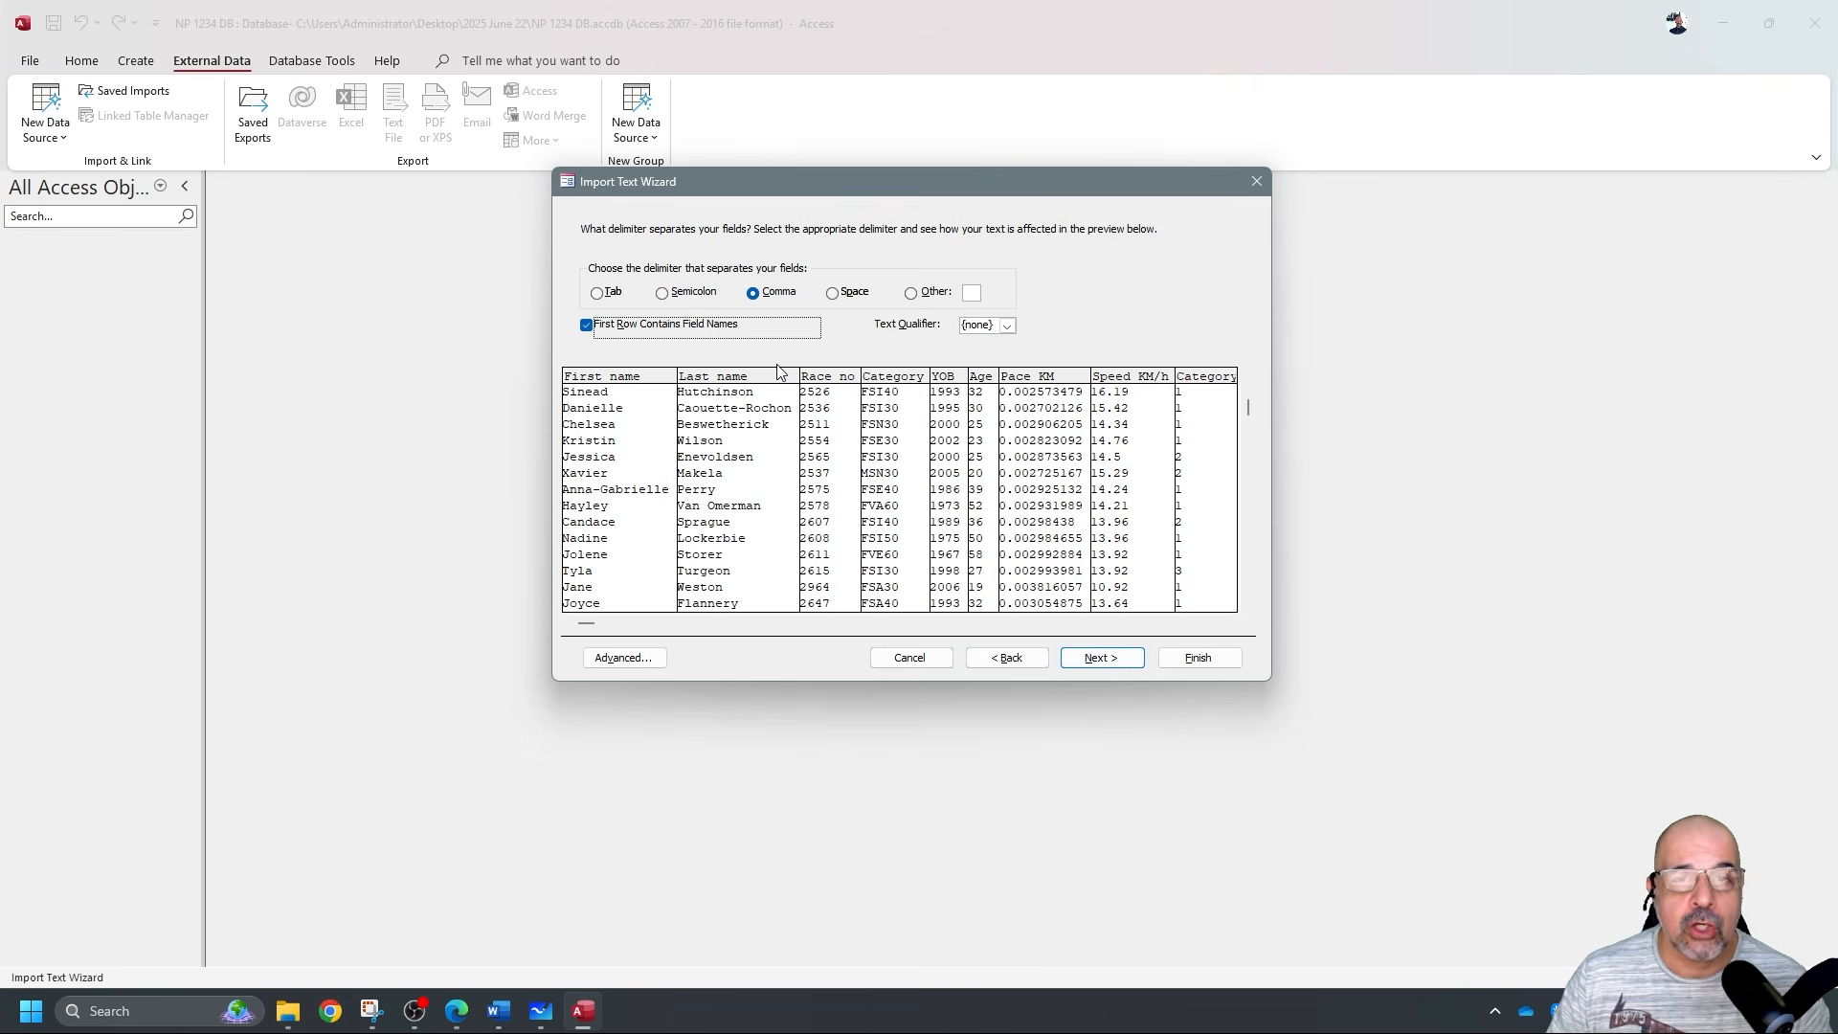
click(1094, 658)
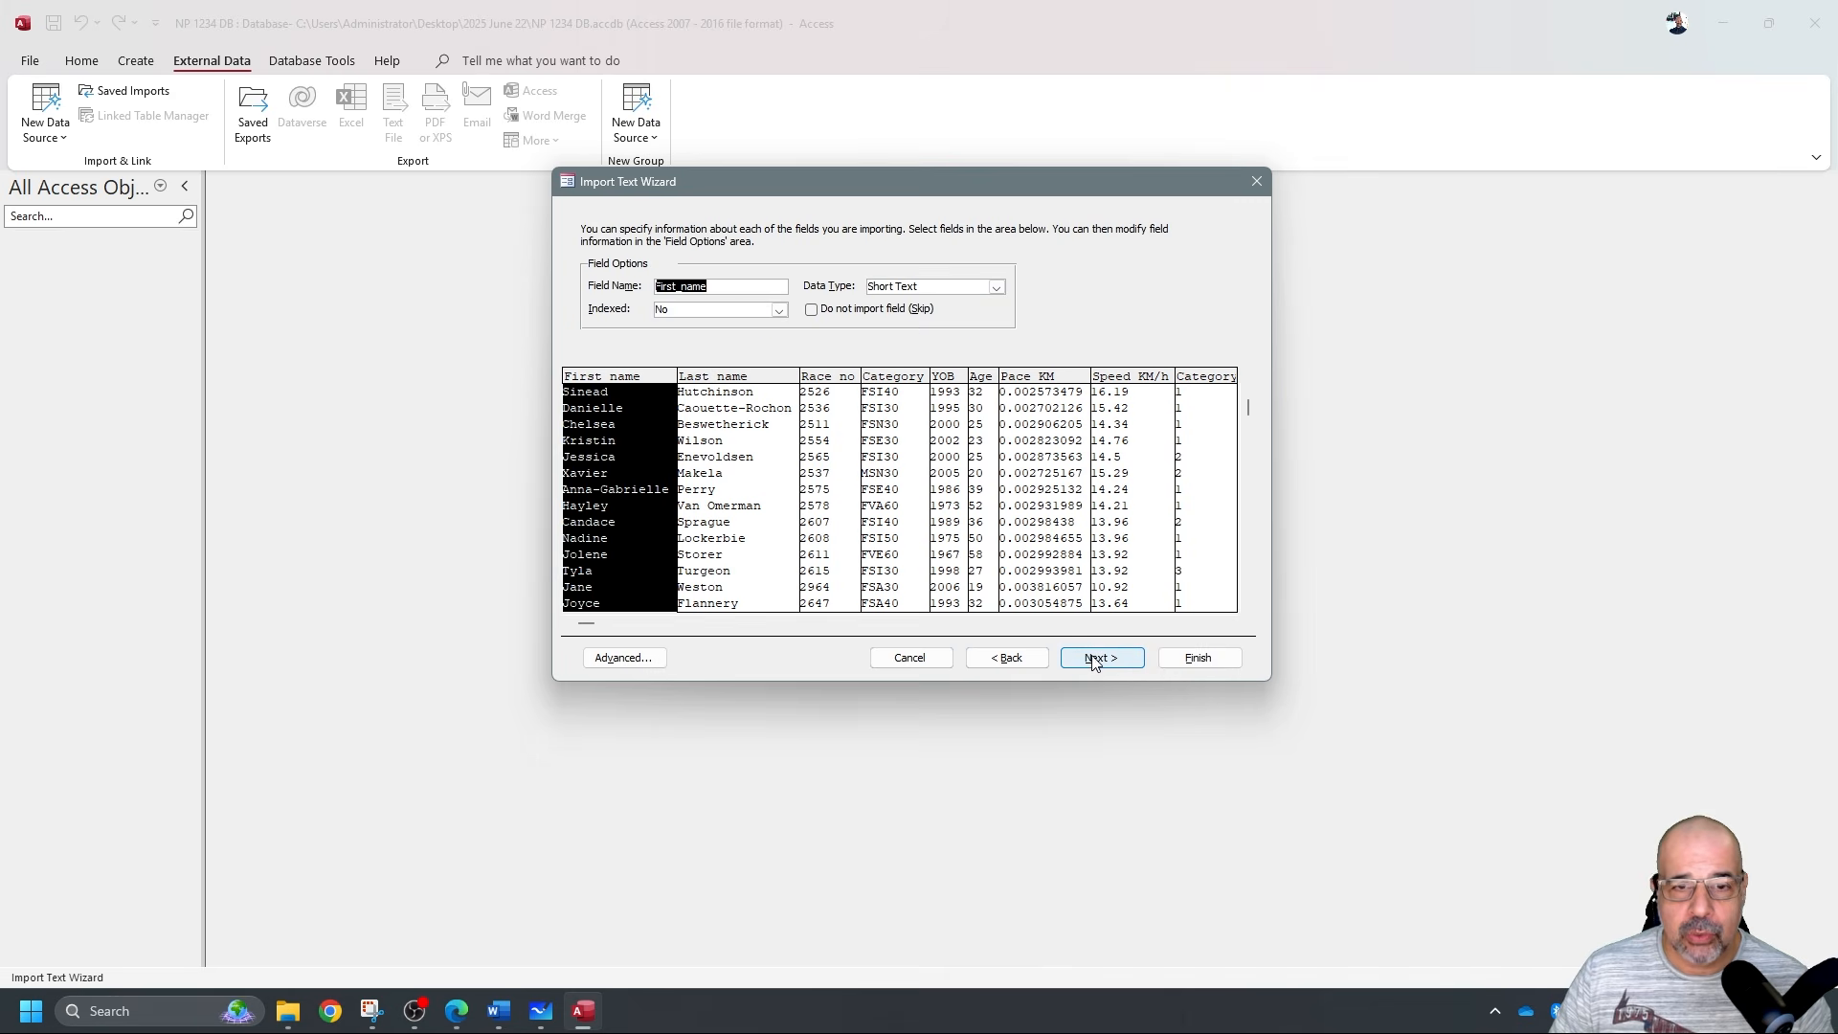
click(622, 658)
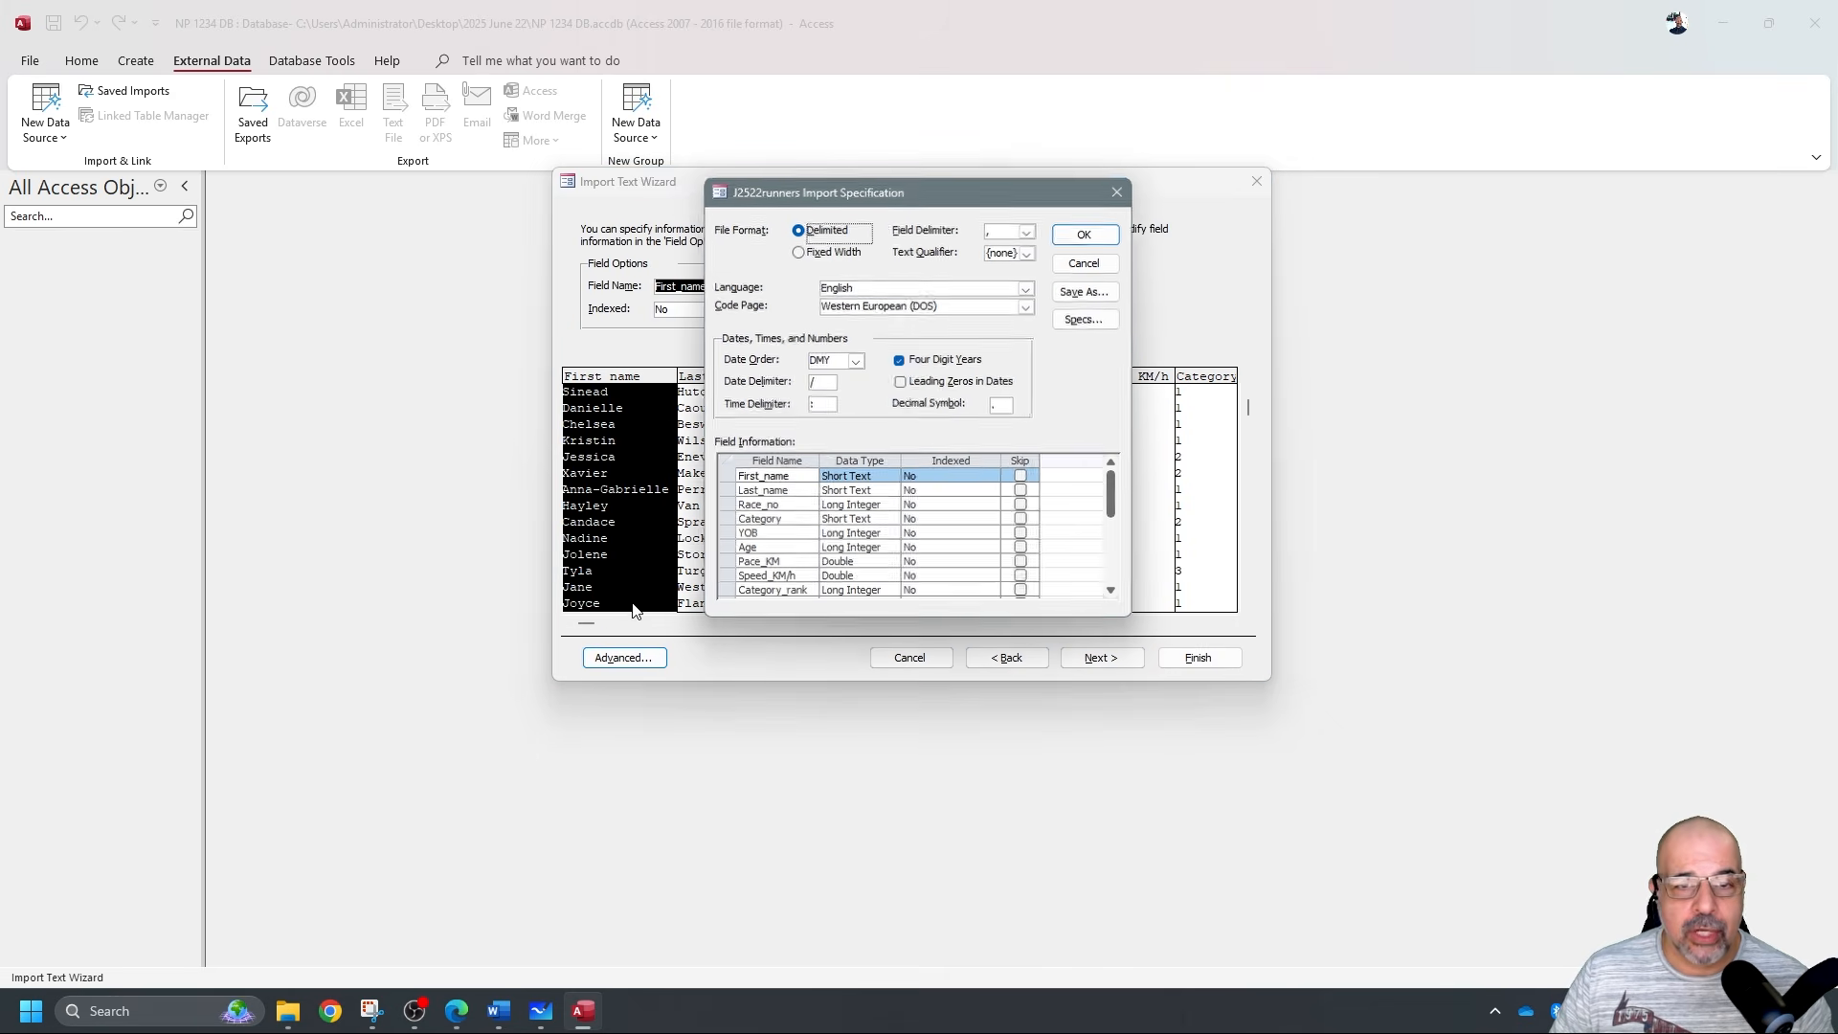
drag(996, 199, 647, 172)
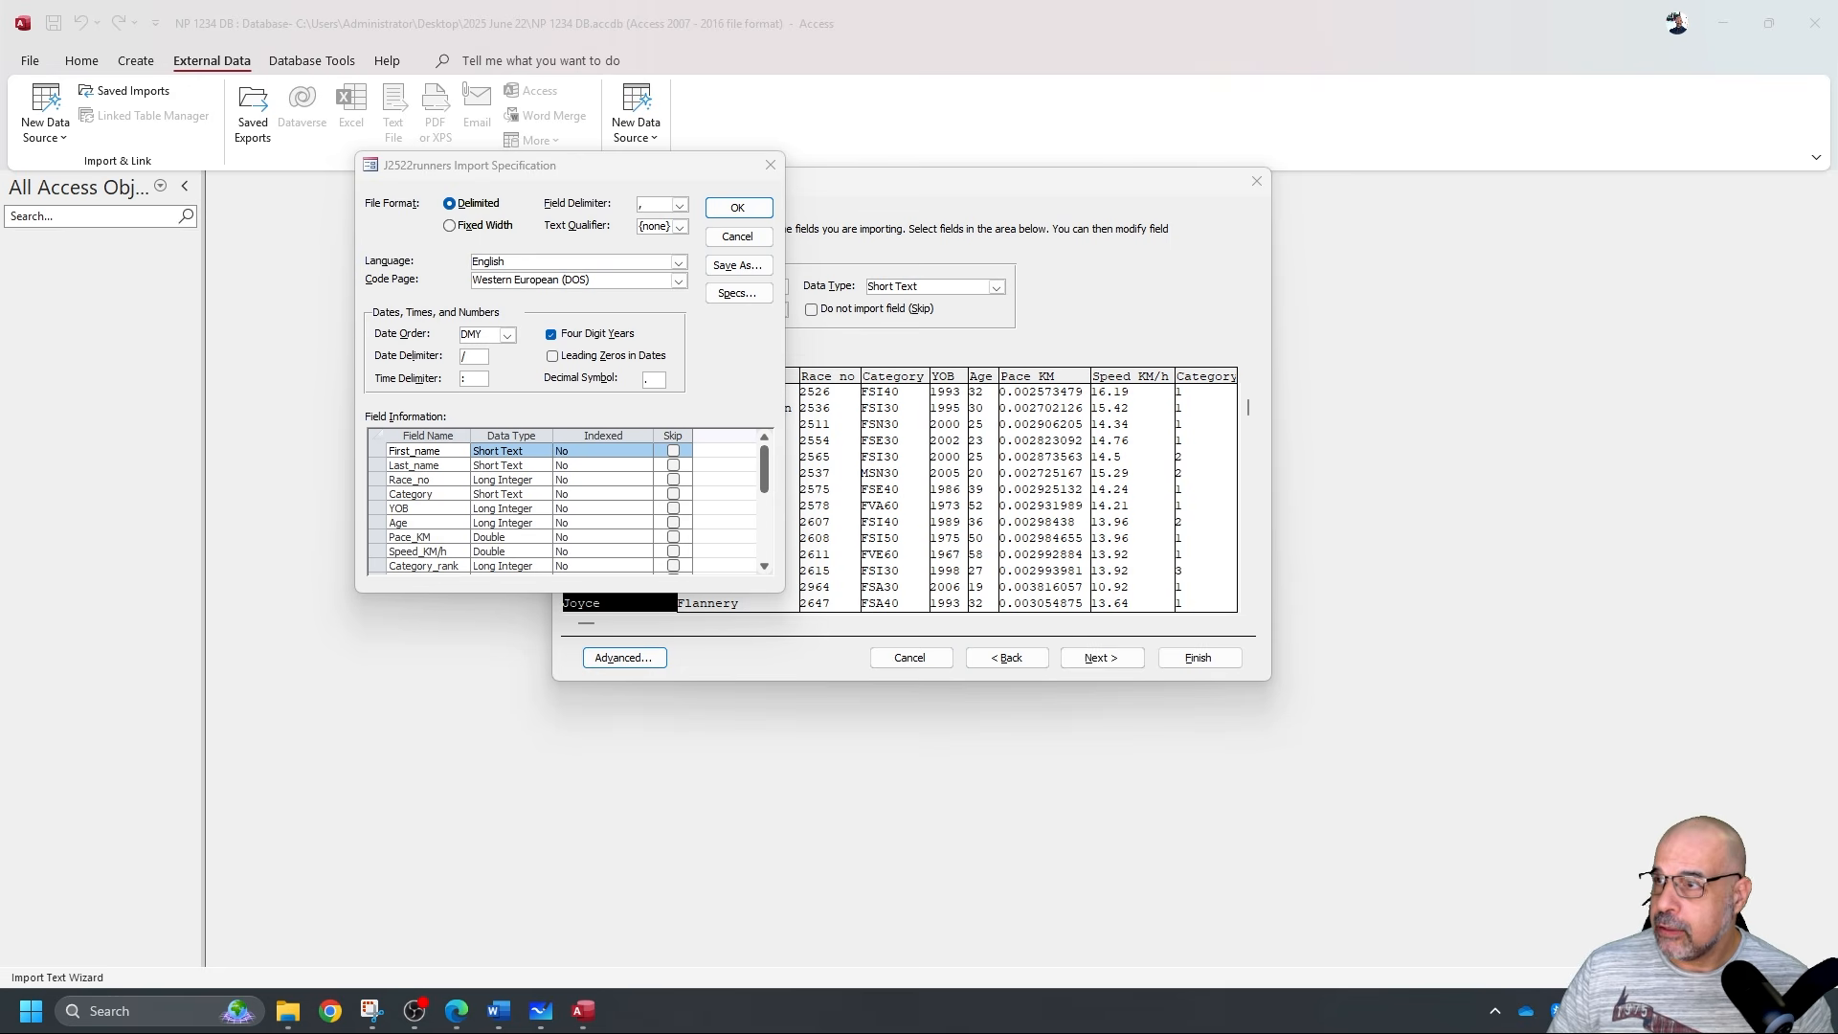
drag(1836, 311, 1216, 42)
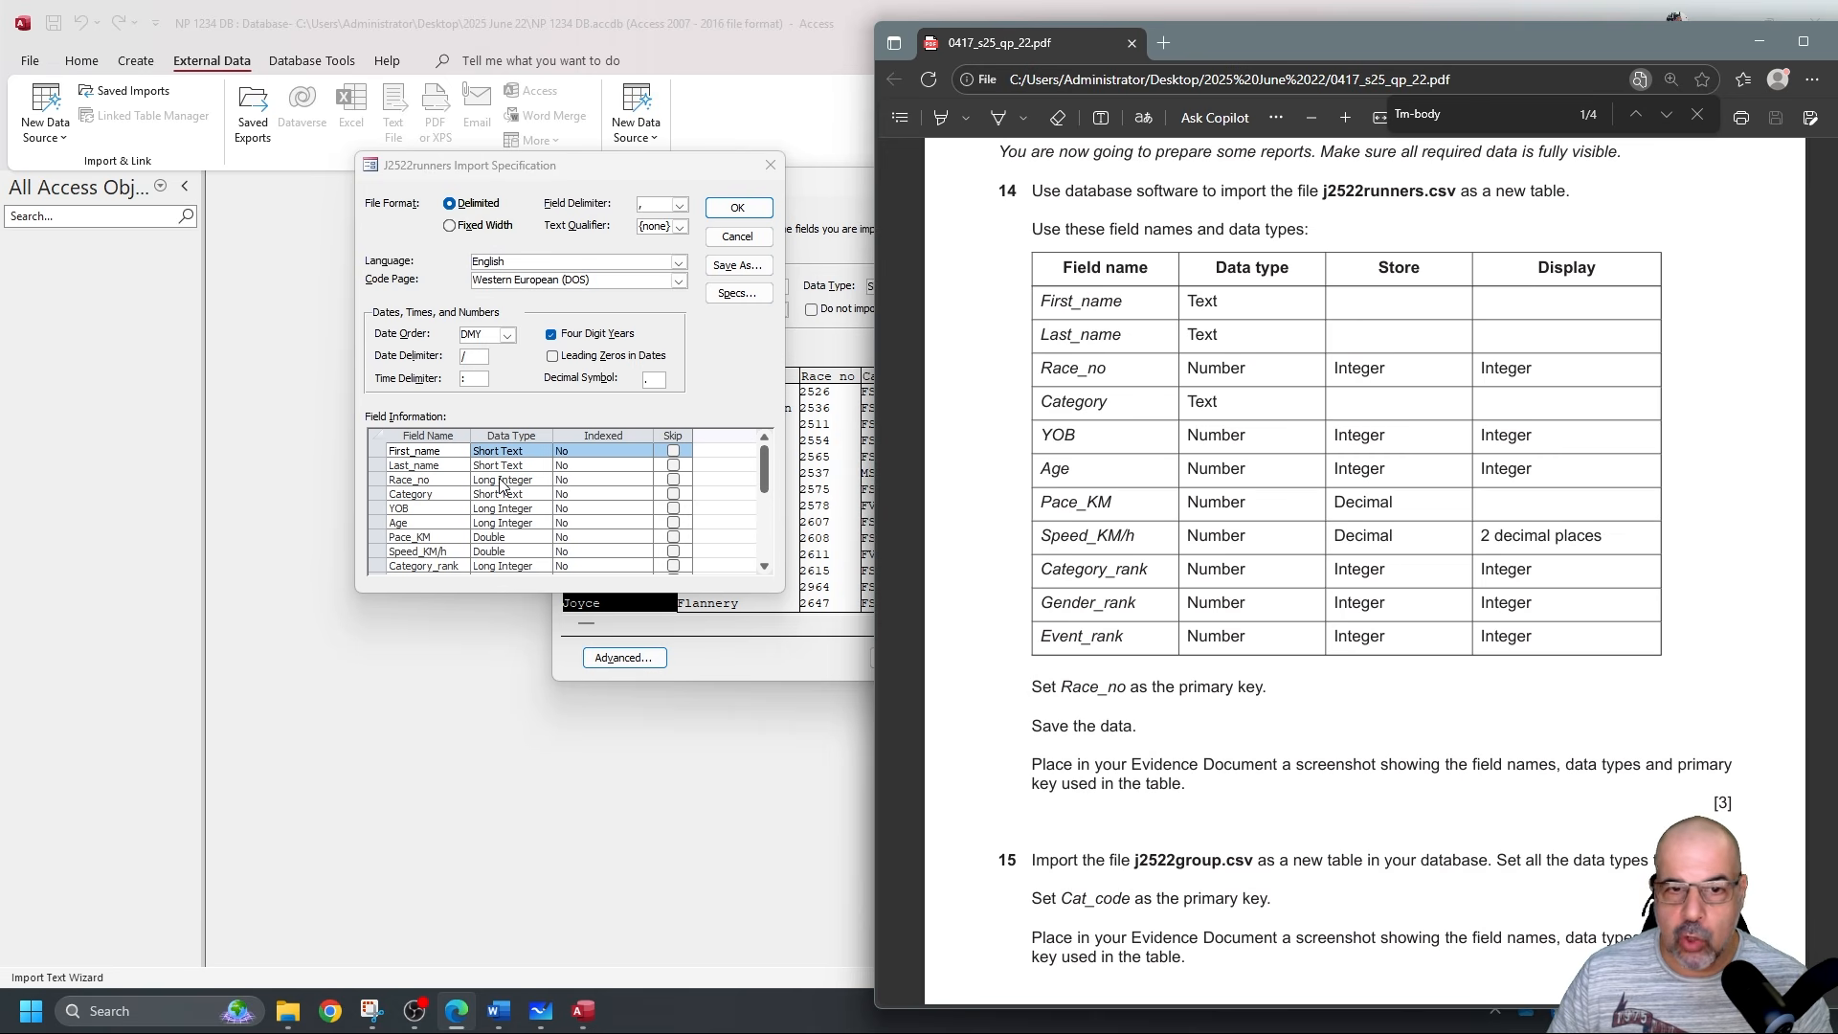
Compare the specification's field types with the task PDF, accept it, and advance to primary key.
drag(1212, 42, 1261, 30)
drag(693, 158, 463, 246)
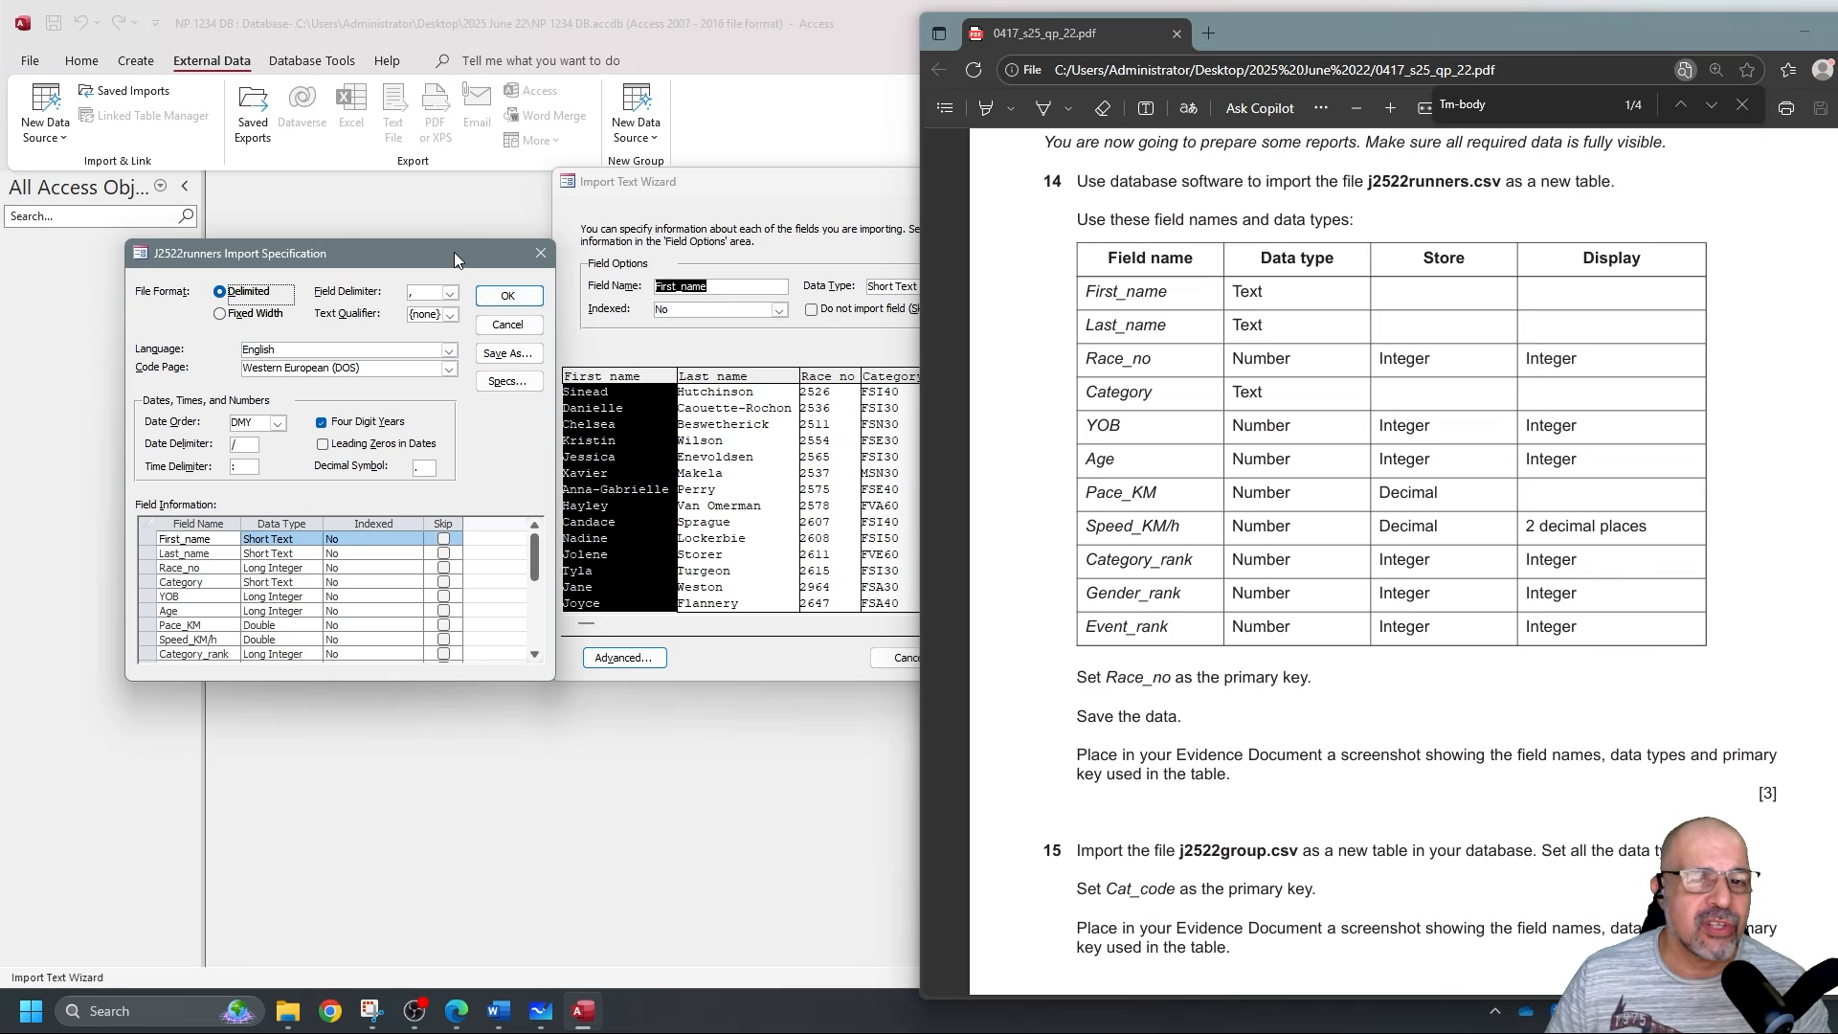
drag(454, 252, 744, 184)
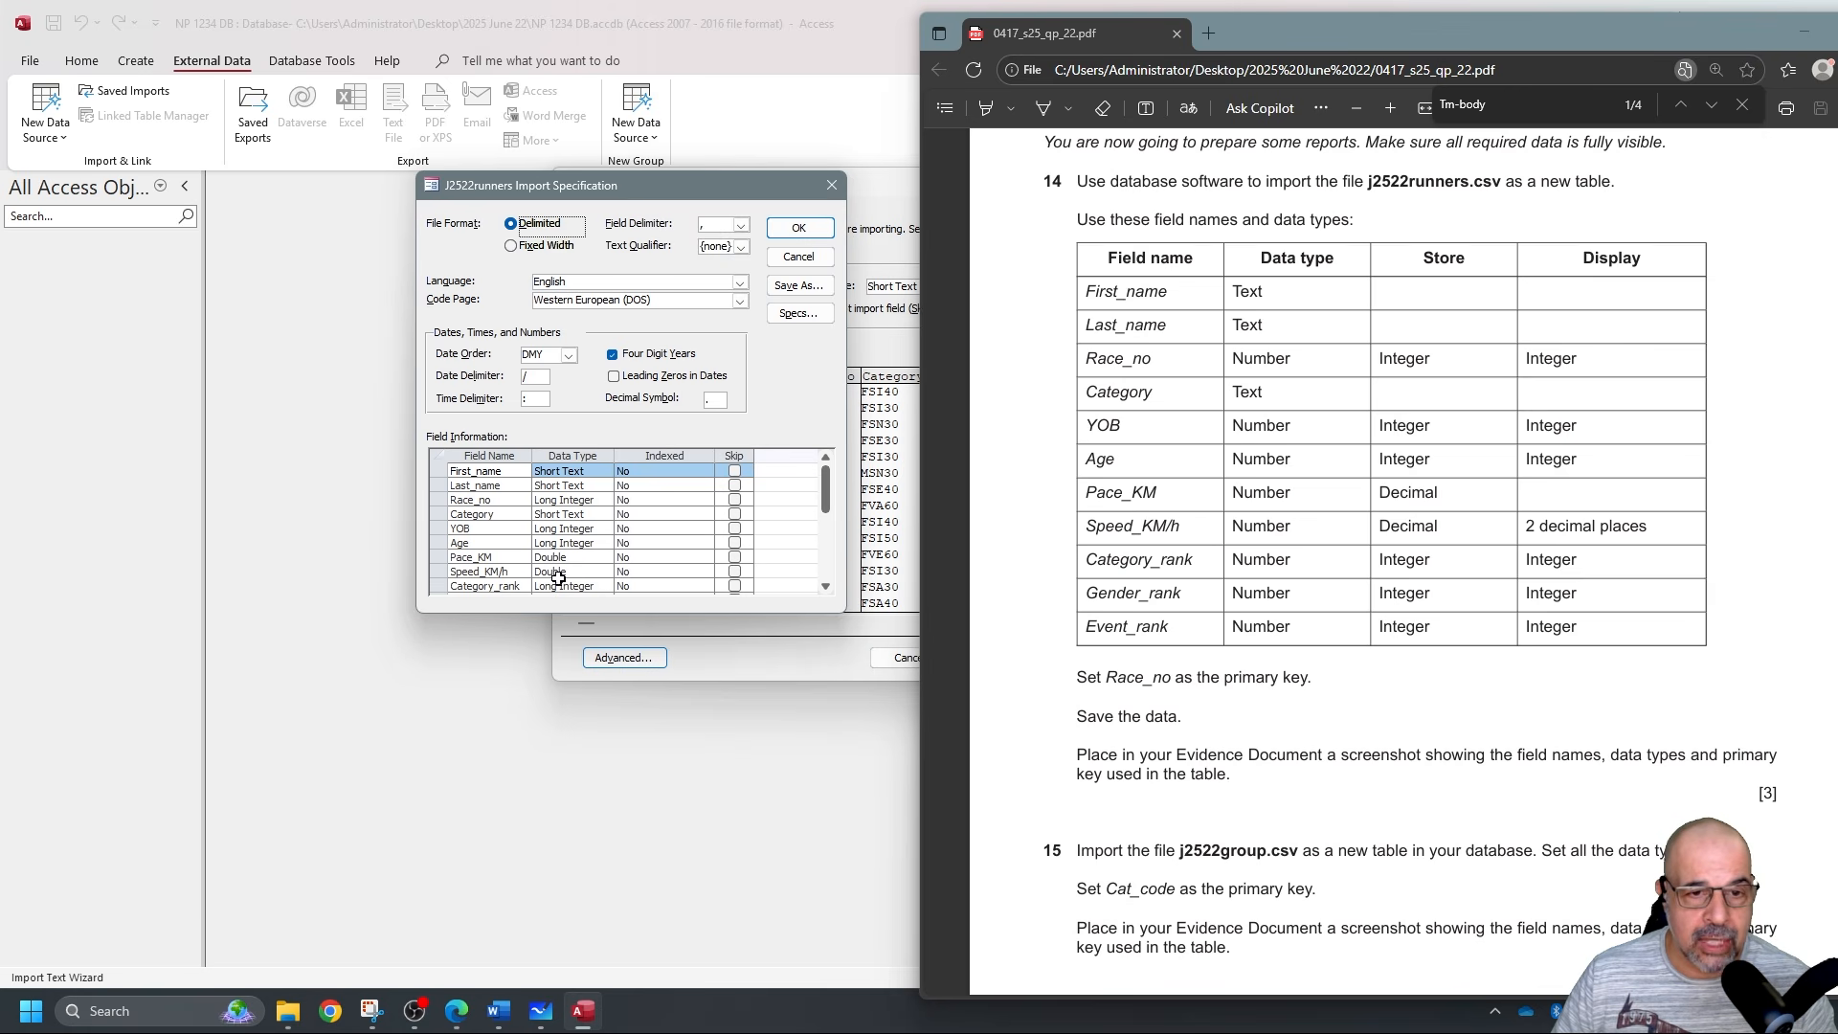
scroll(581, 571, down, 1)
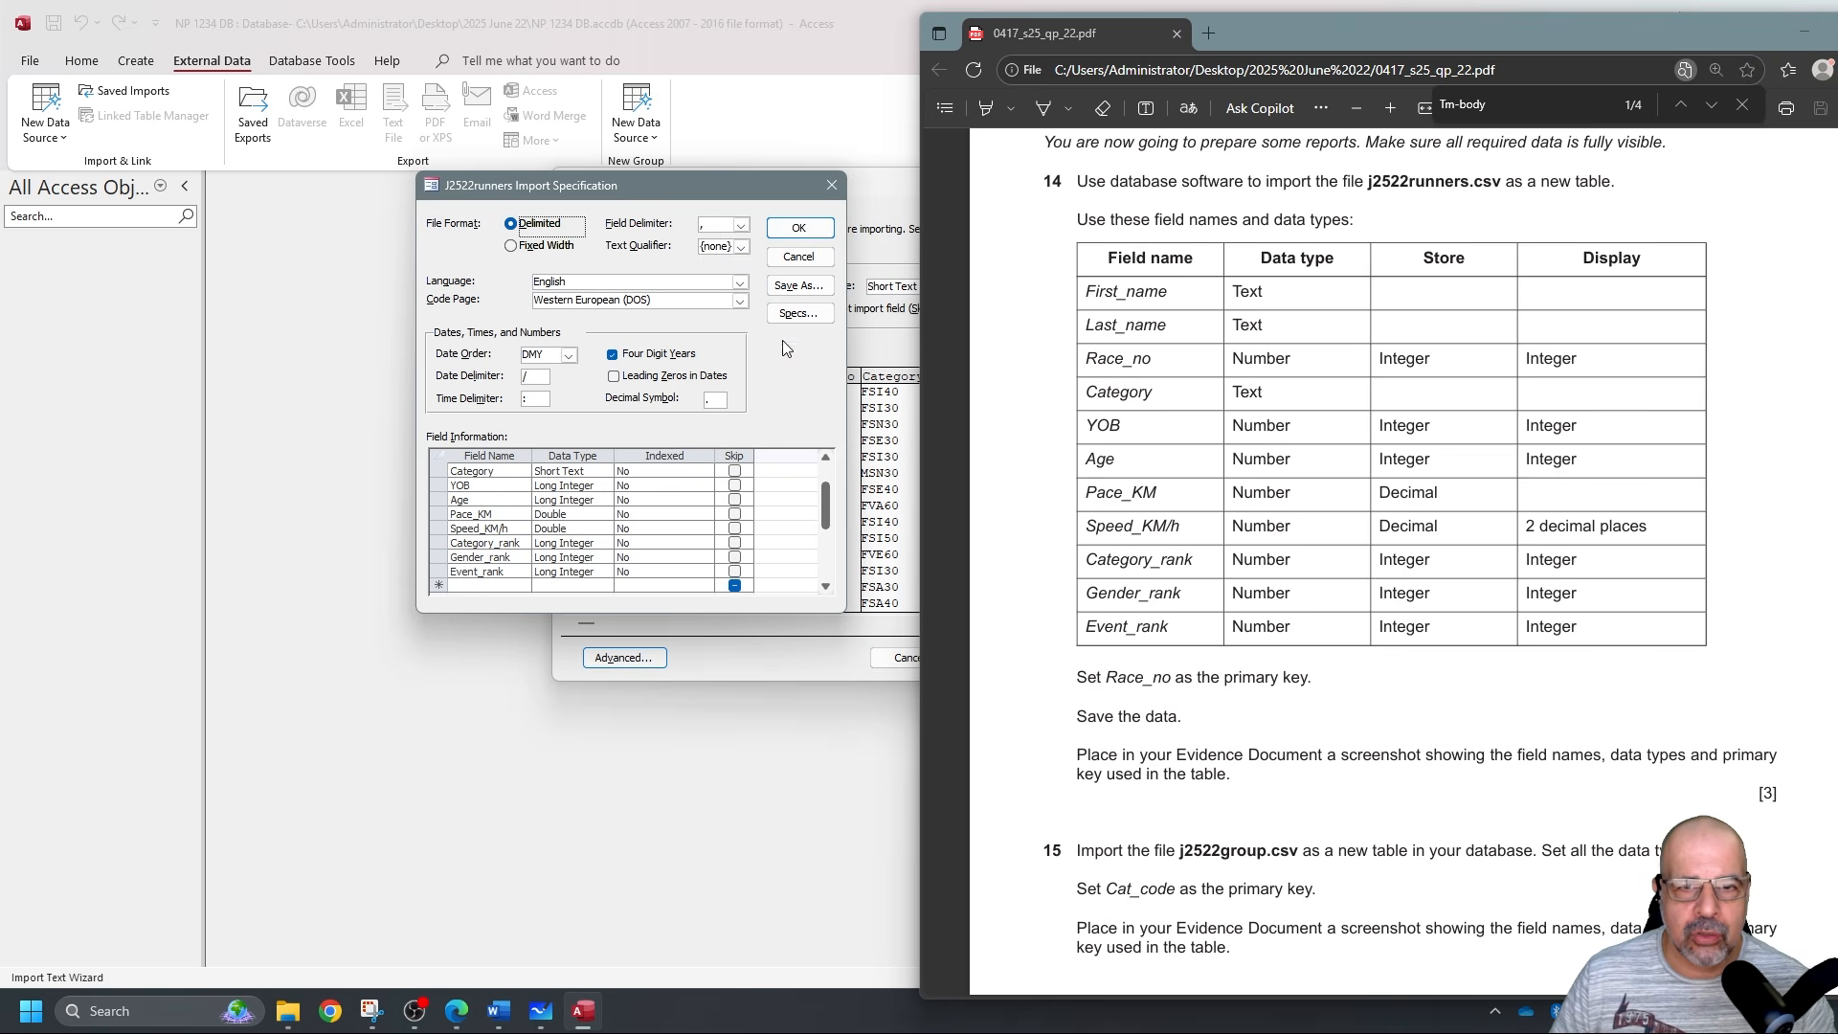
click(799, 227)
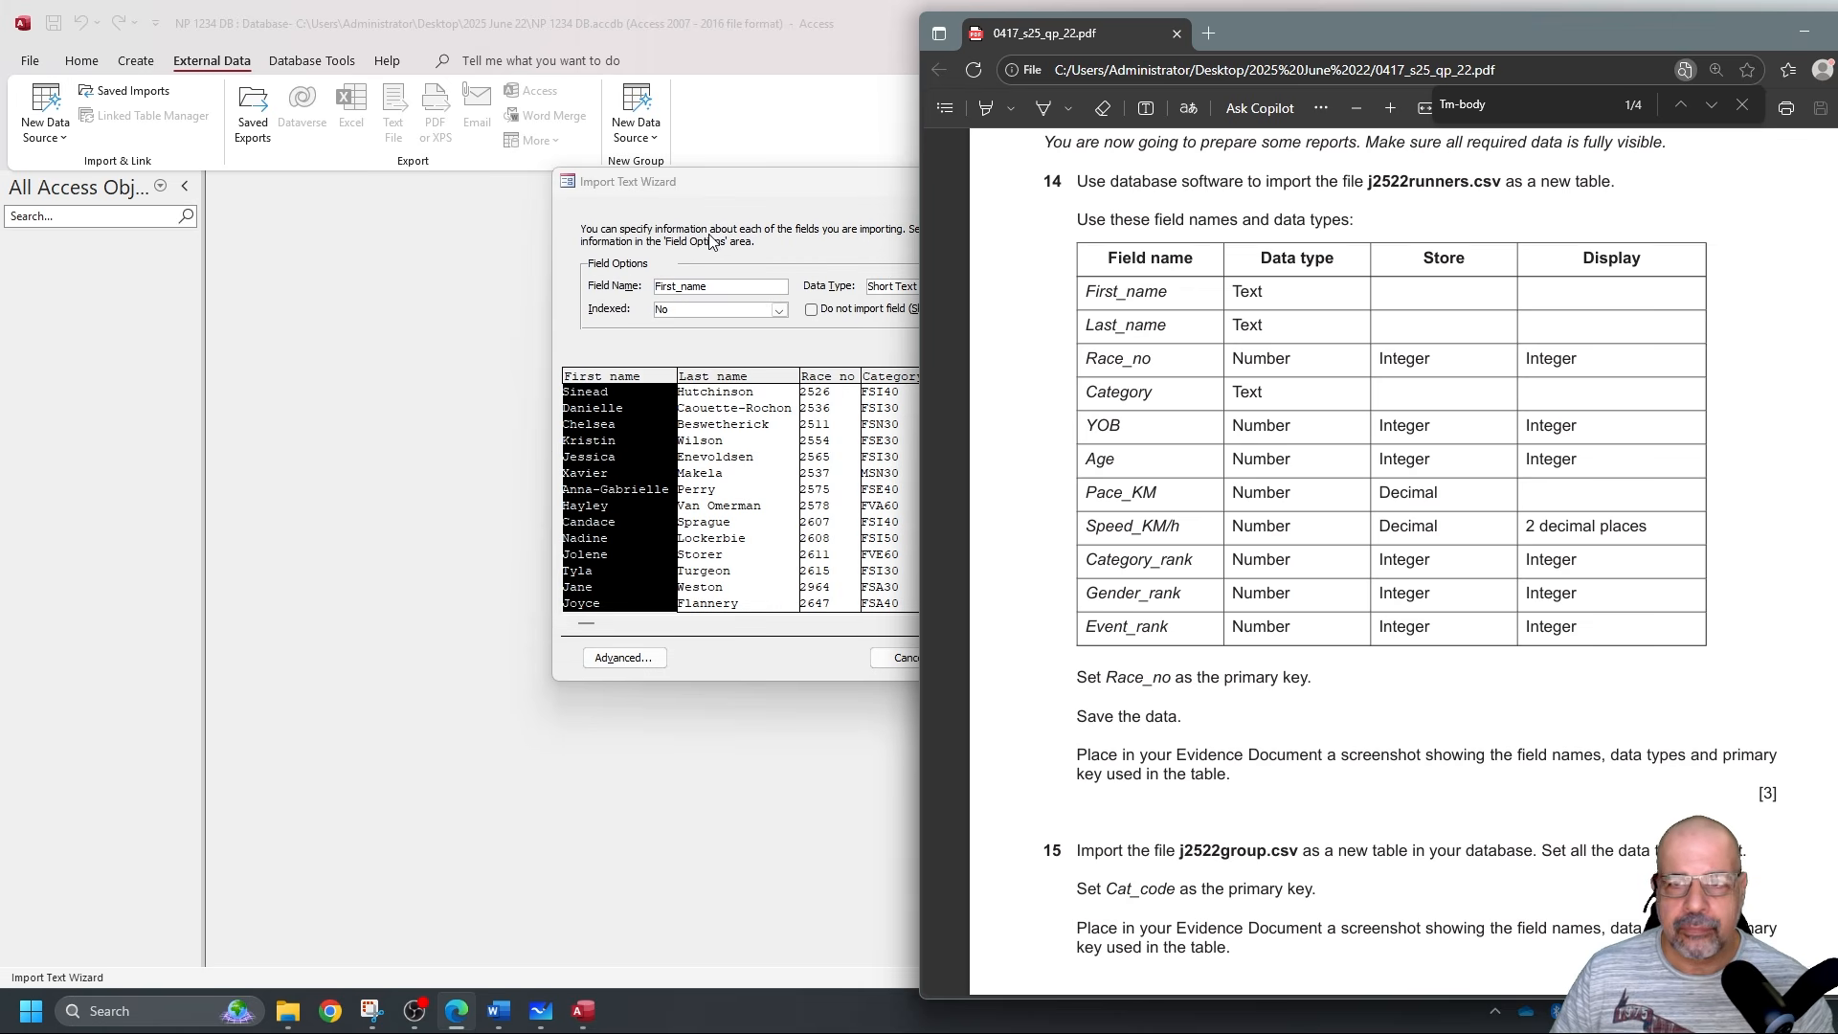
drag(1411, 30, 1837, 249)
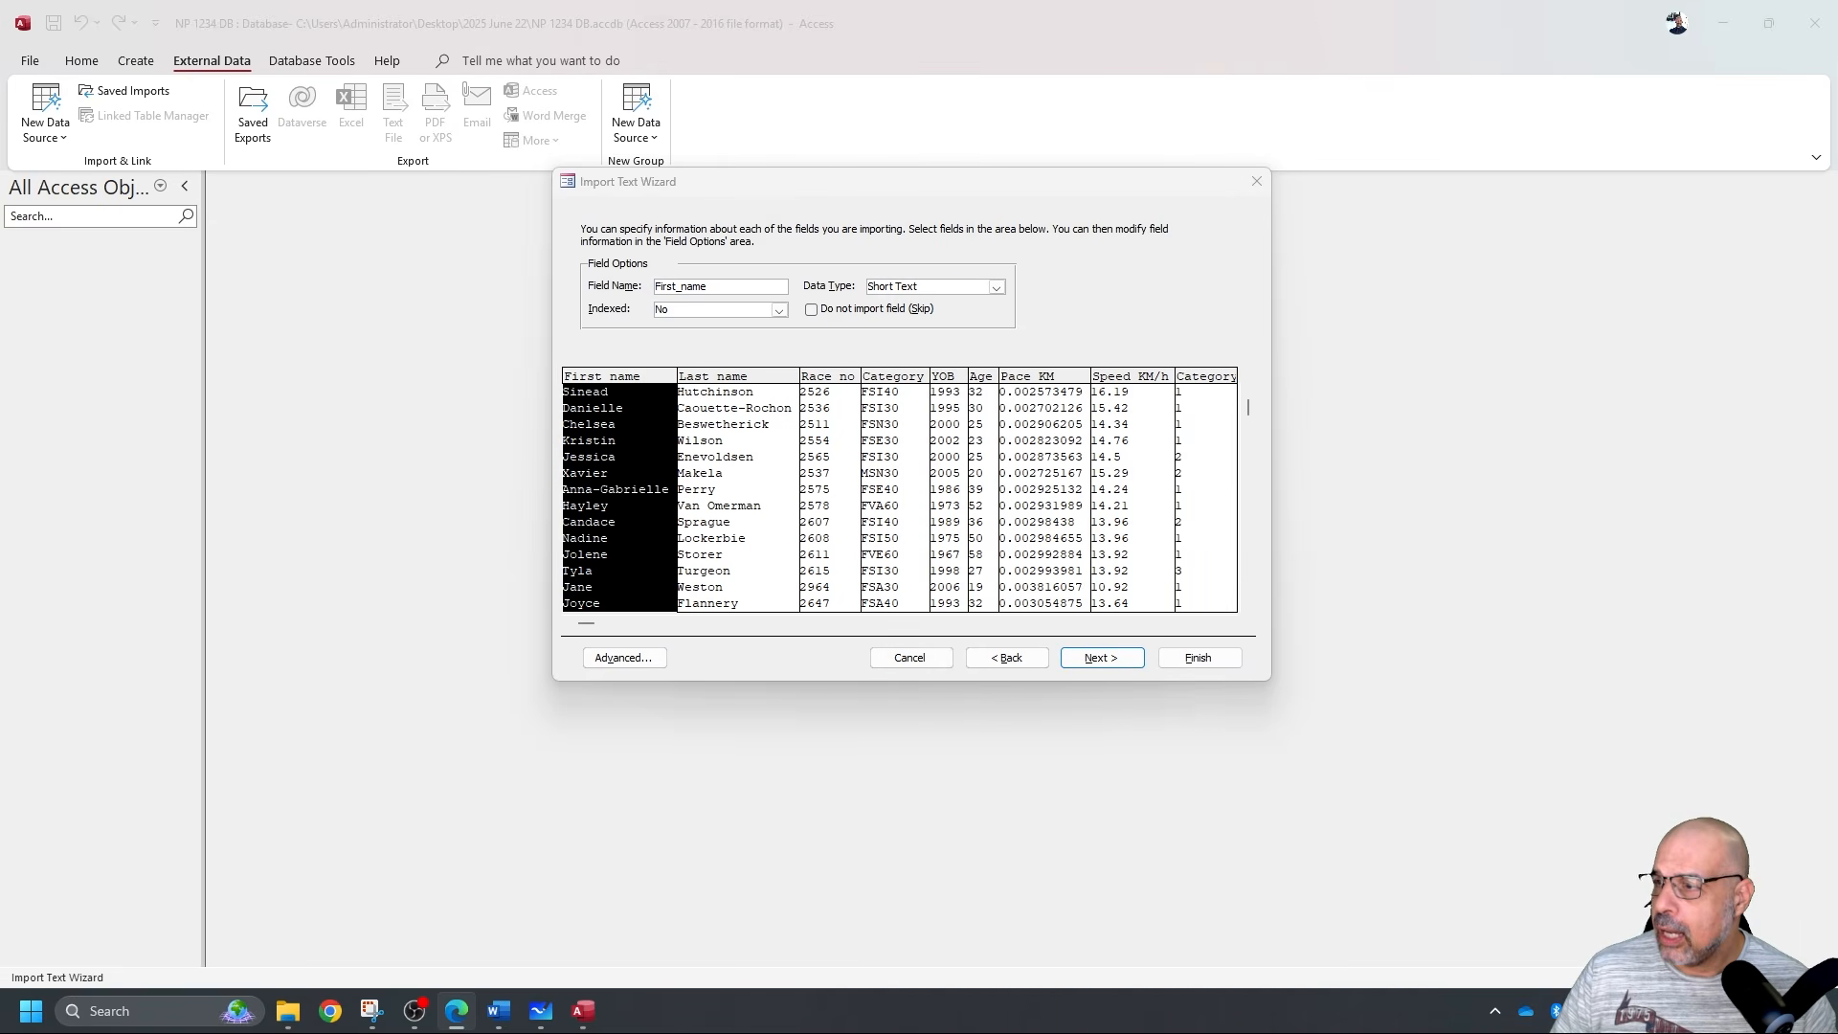
click(1099, 660)
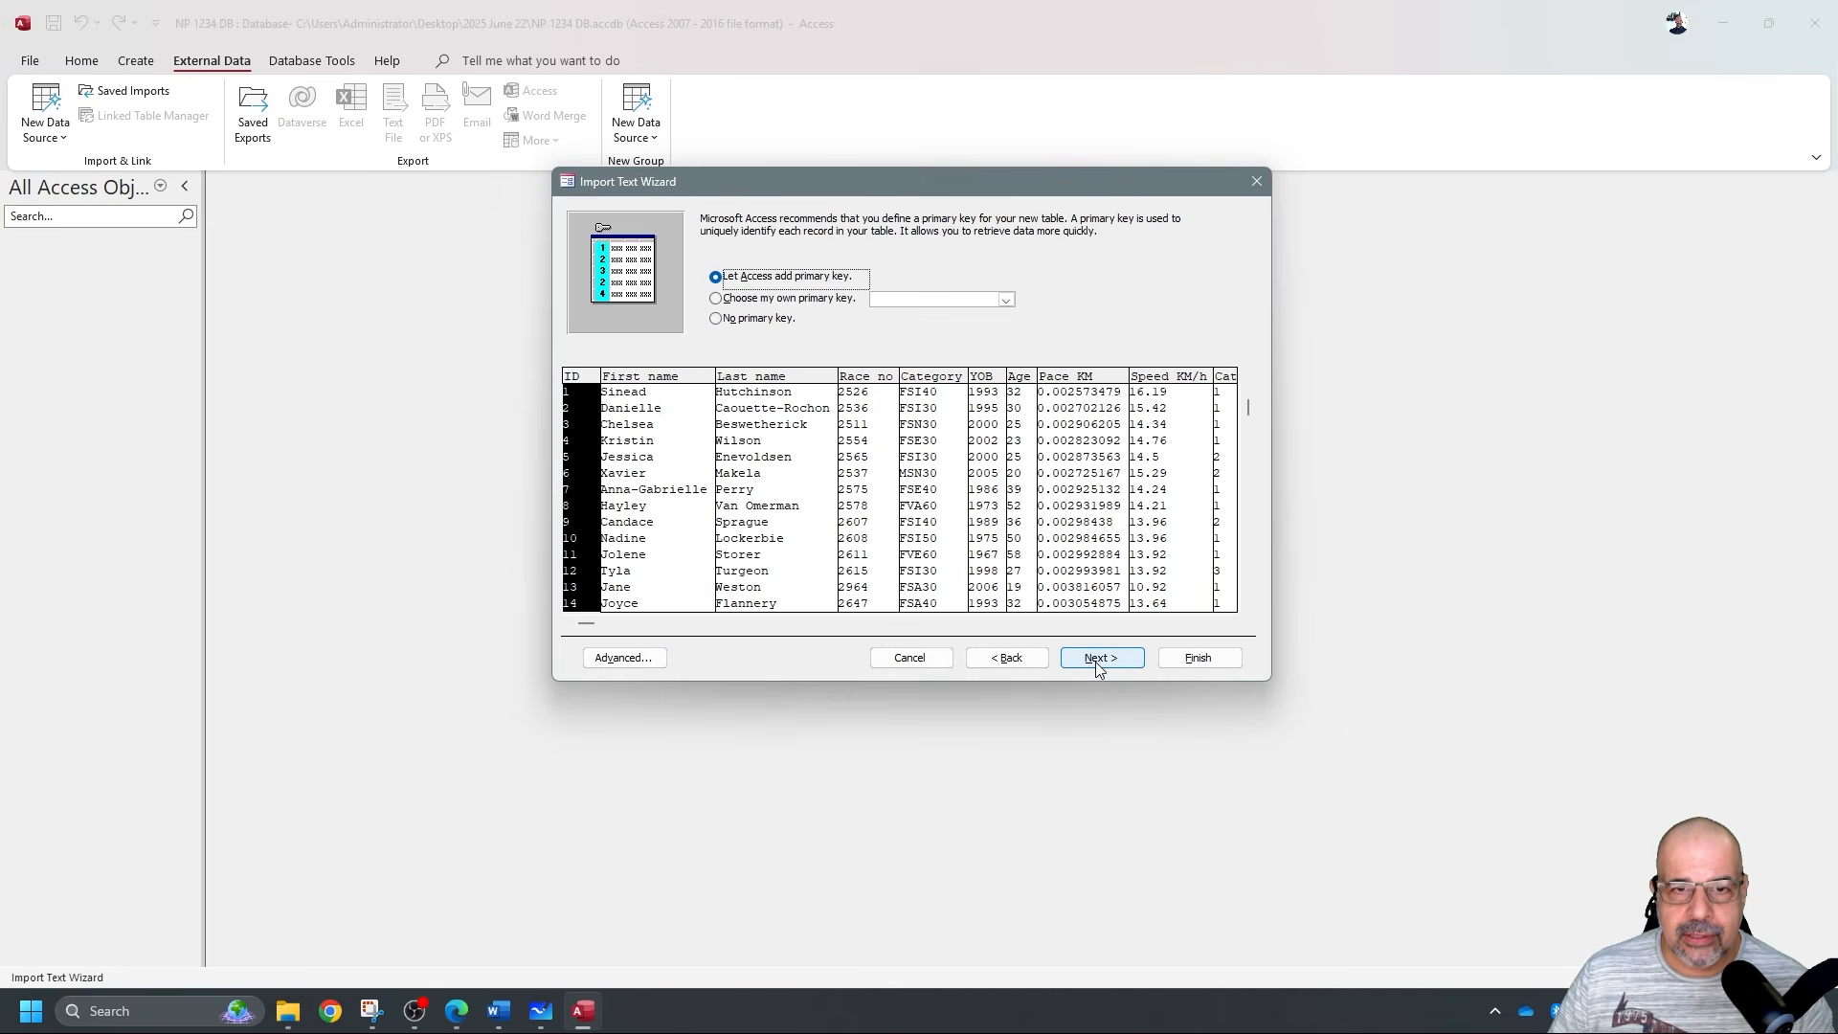
Choose Race_no as the primary key and finish importing the j2522runners table.
click(770, 298)
click(999, 297)
click(1005, 298)
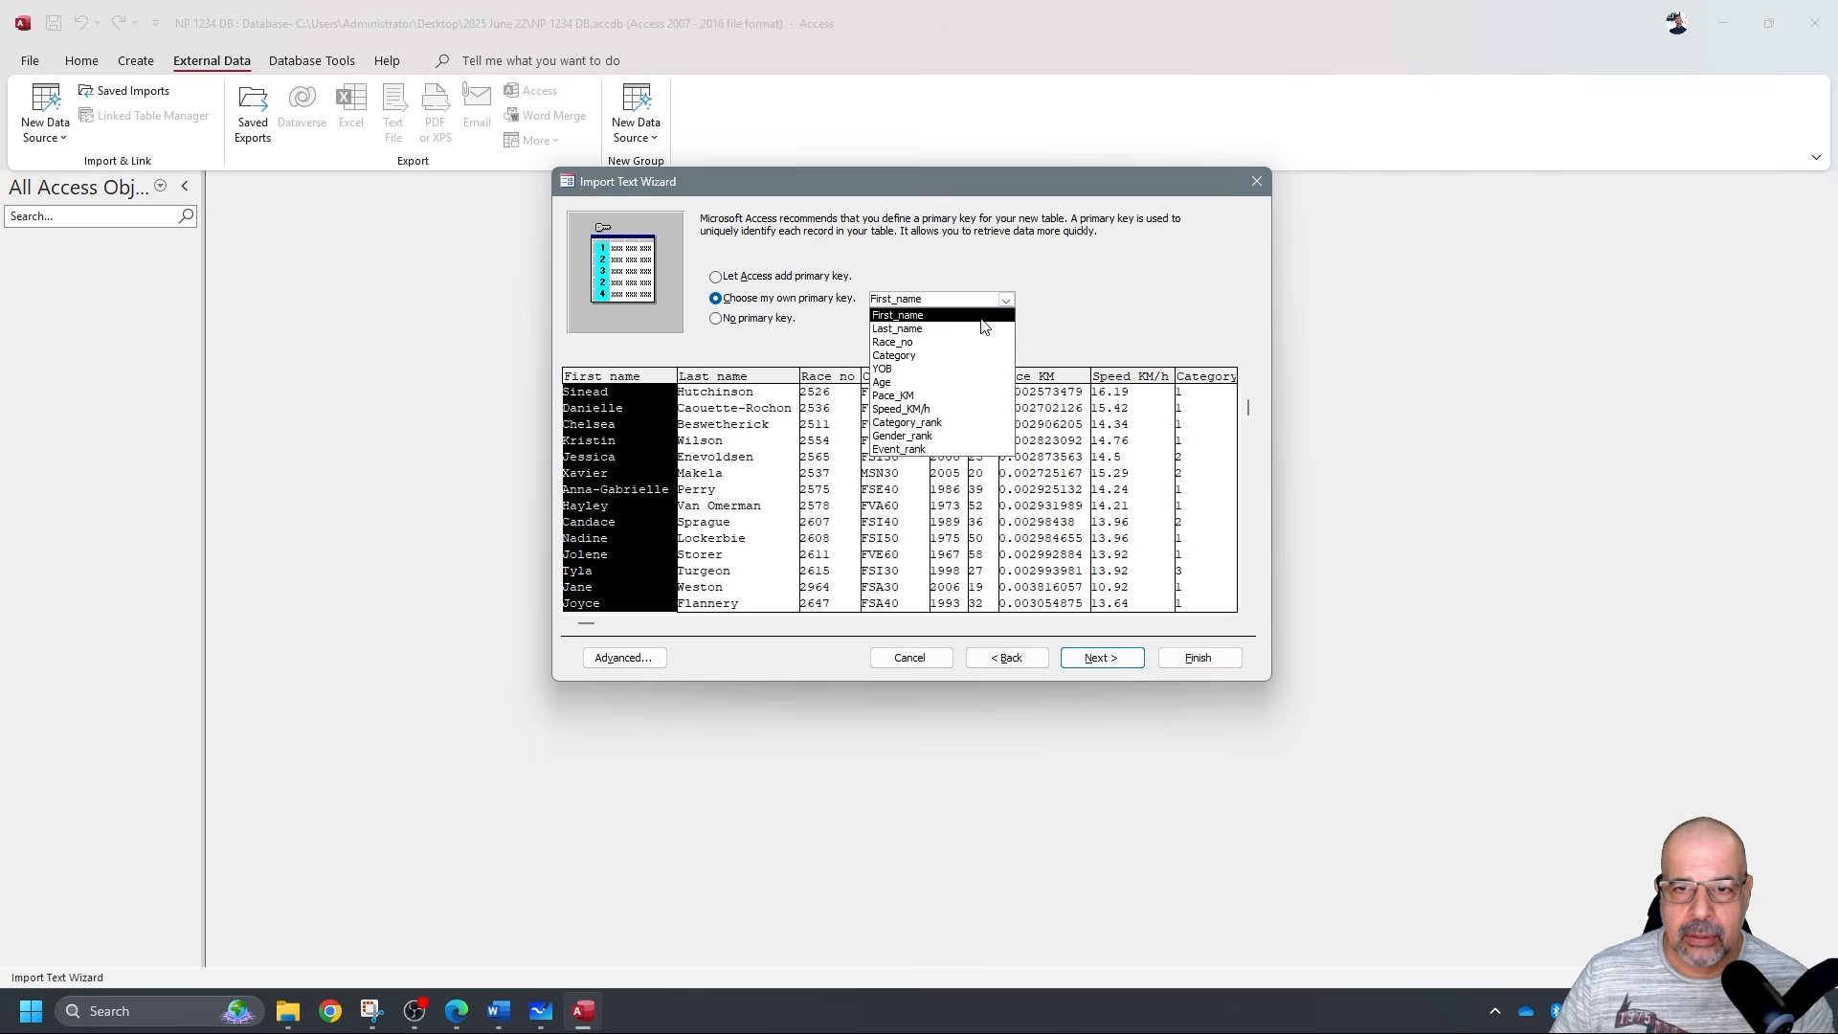
click(936, 345)
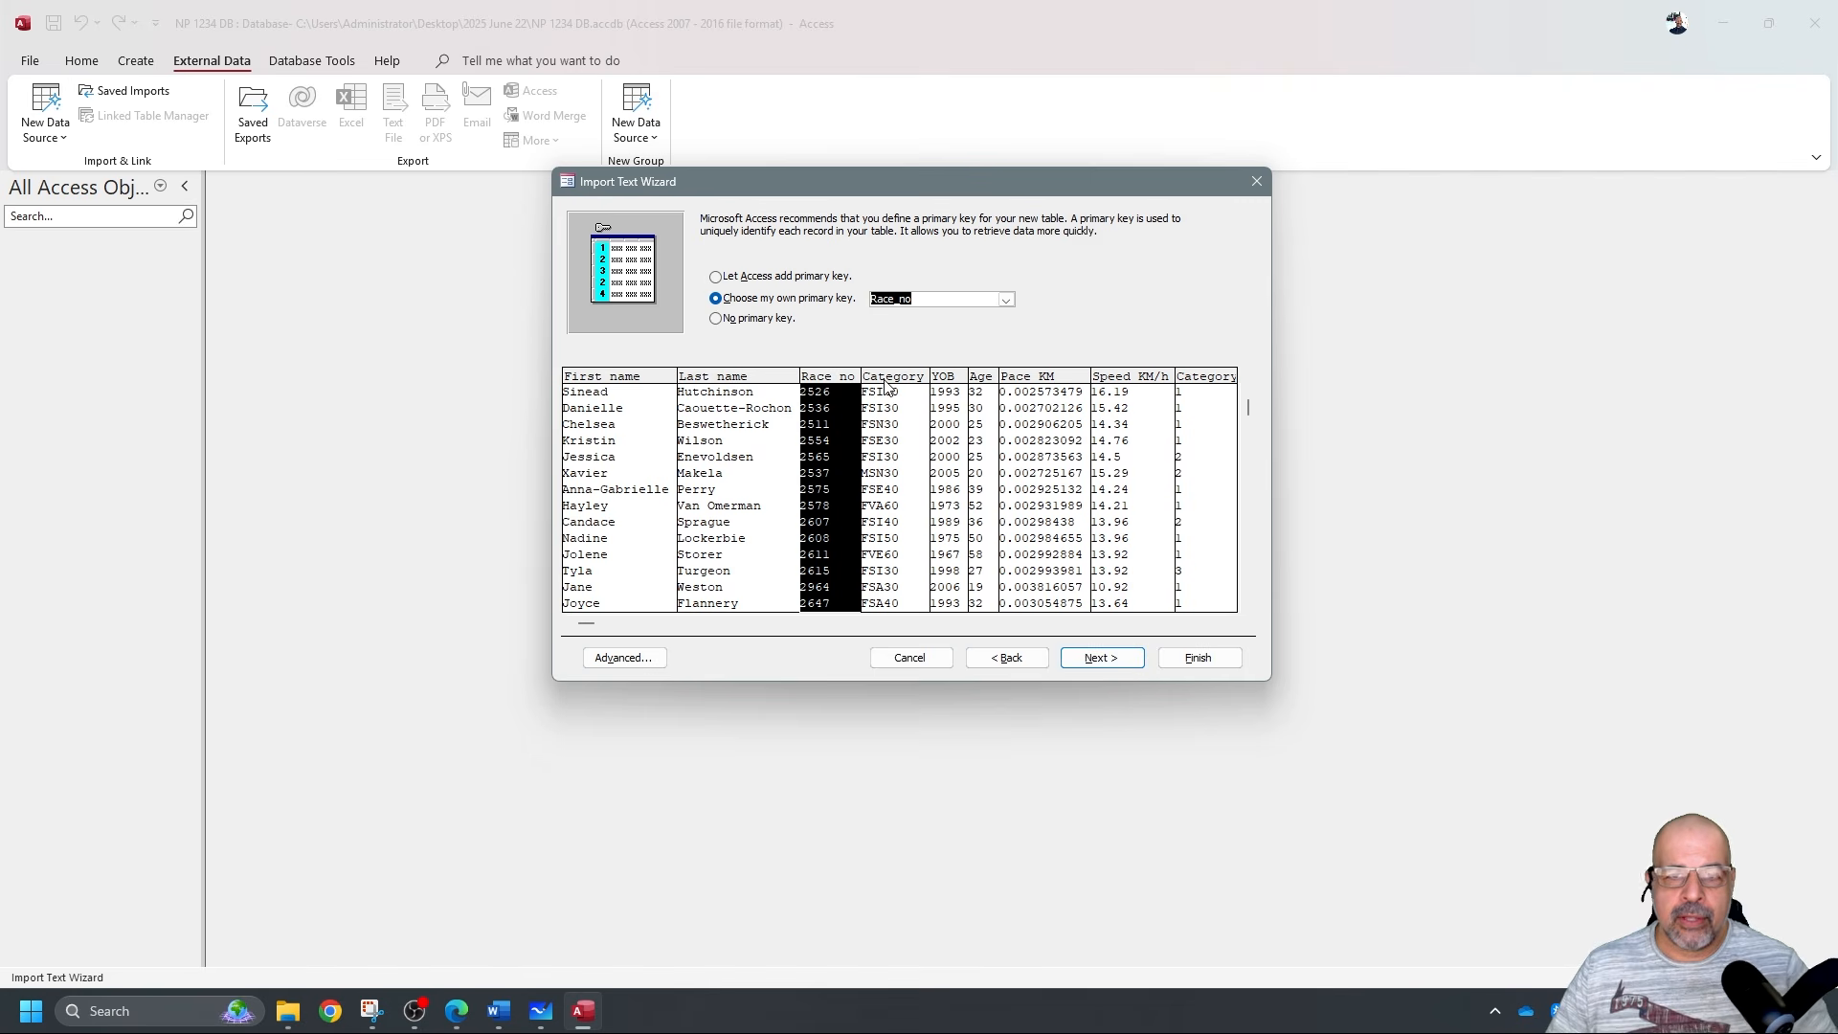
click(1101, 657)
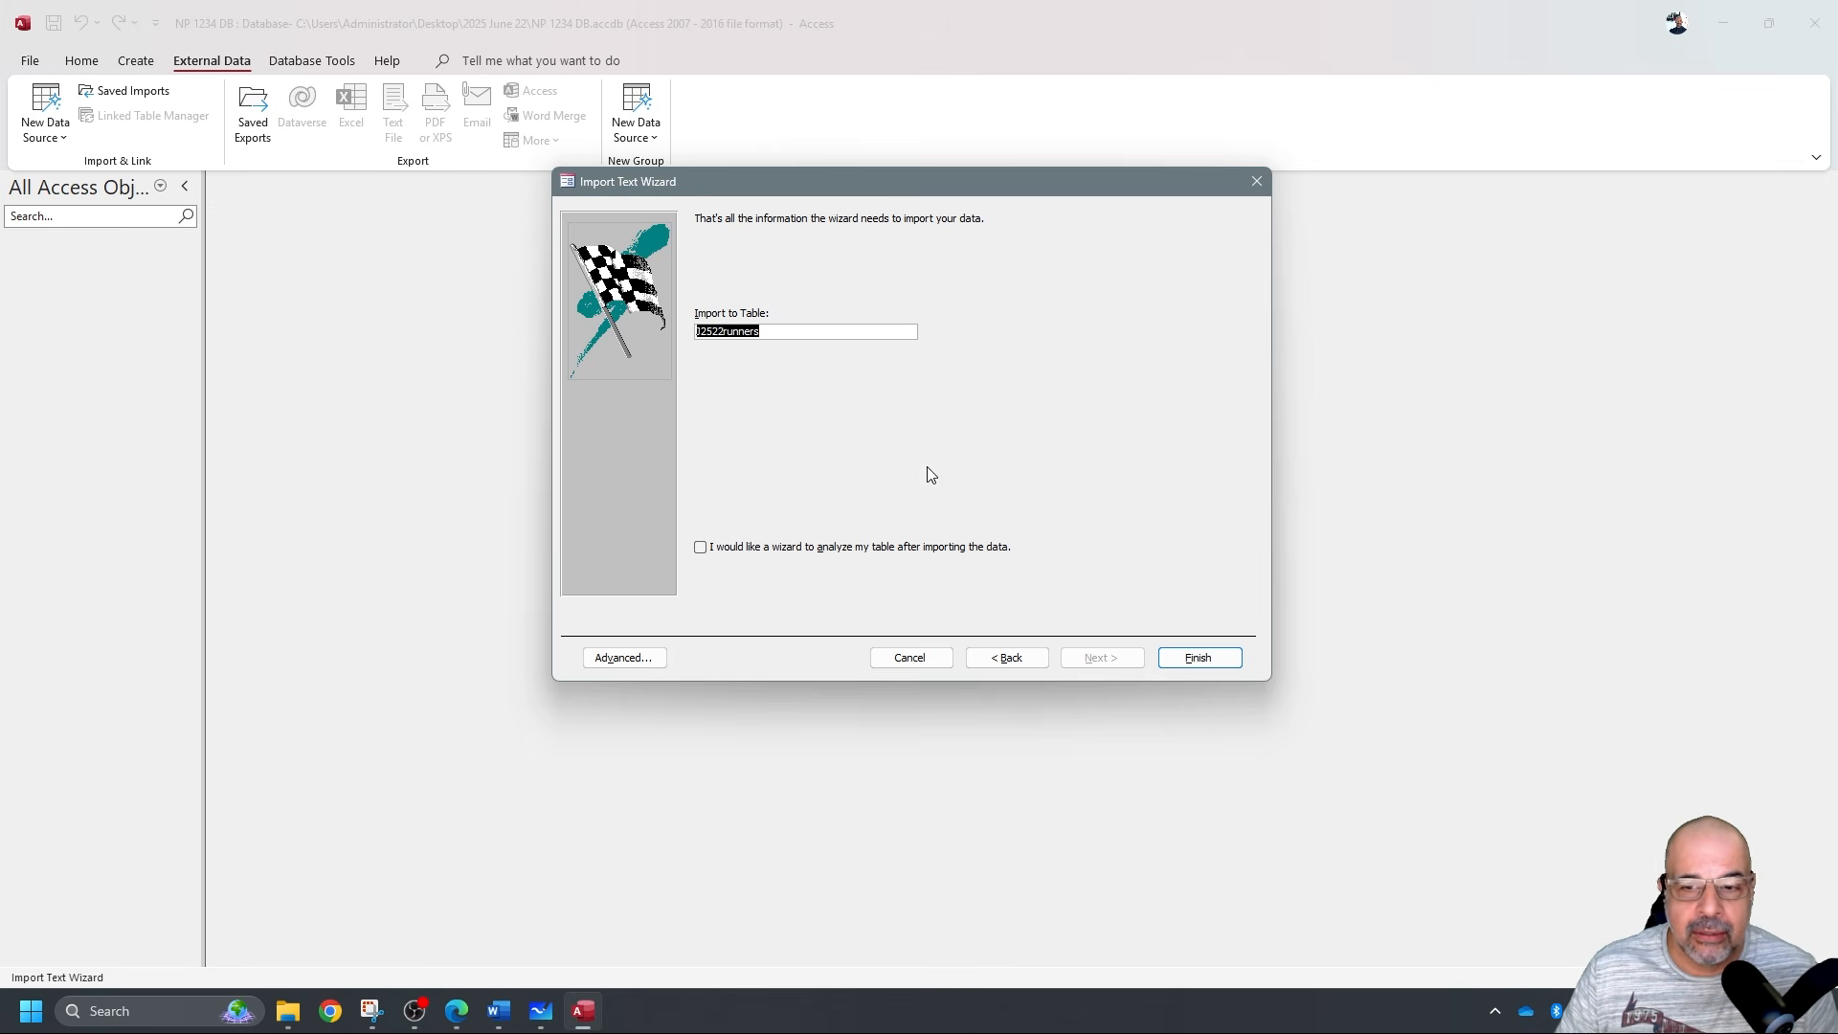
click(1224, 659)
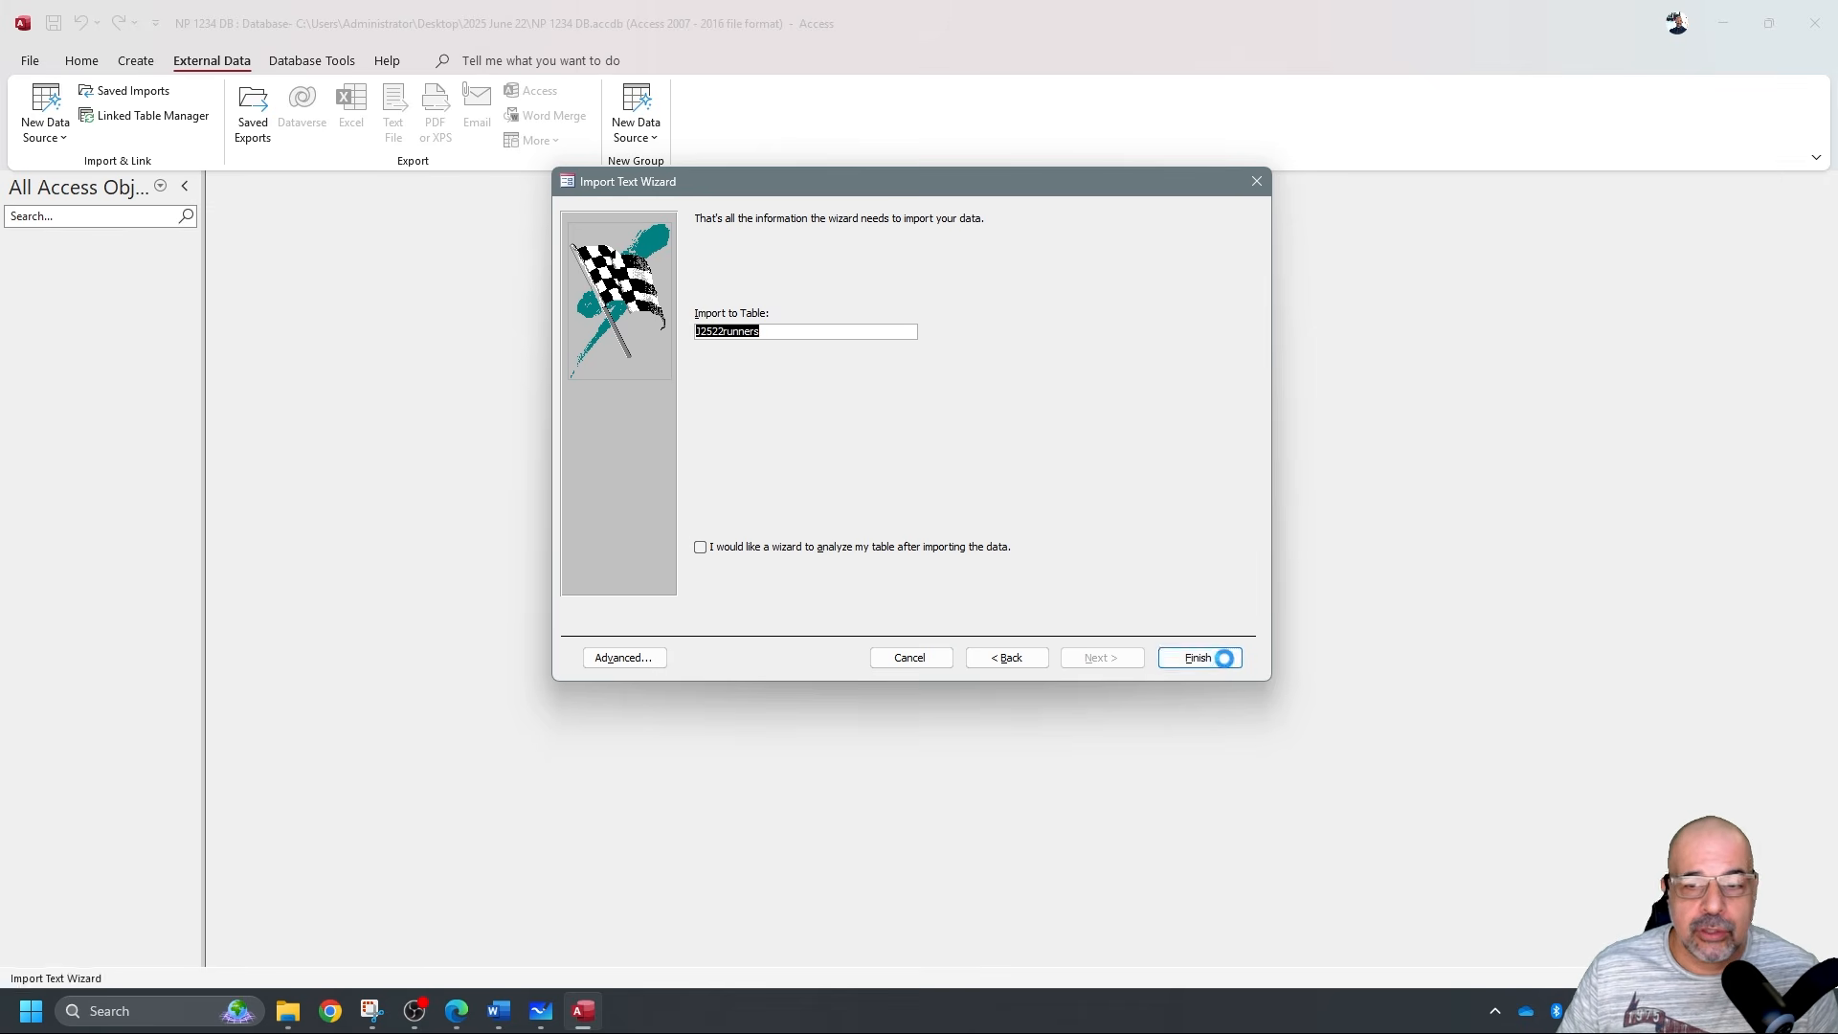
Skip saving import steps and open the J2522runners table in Design view.
click(1221, 730)
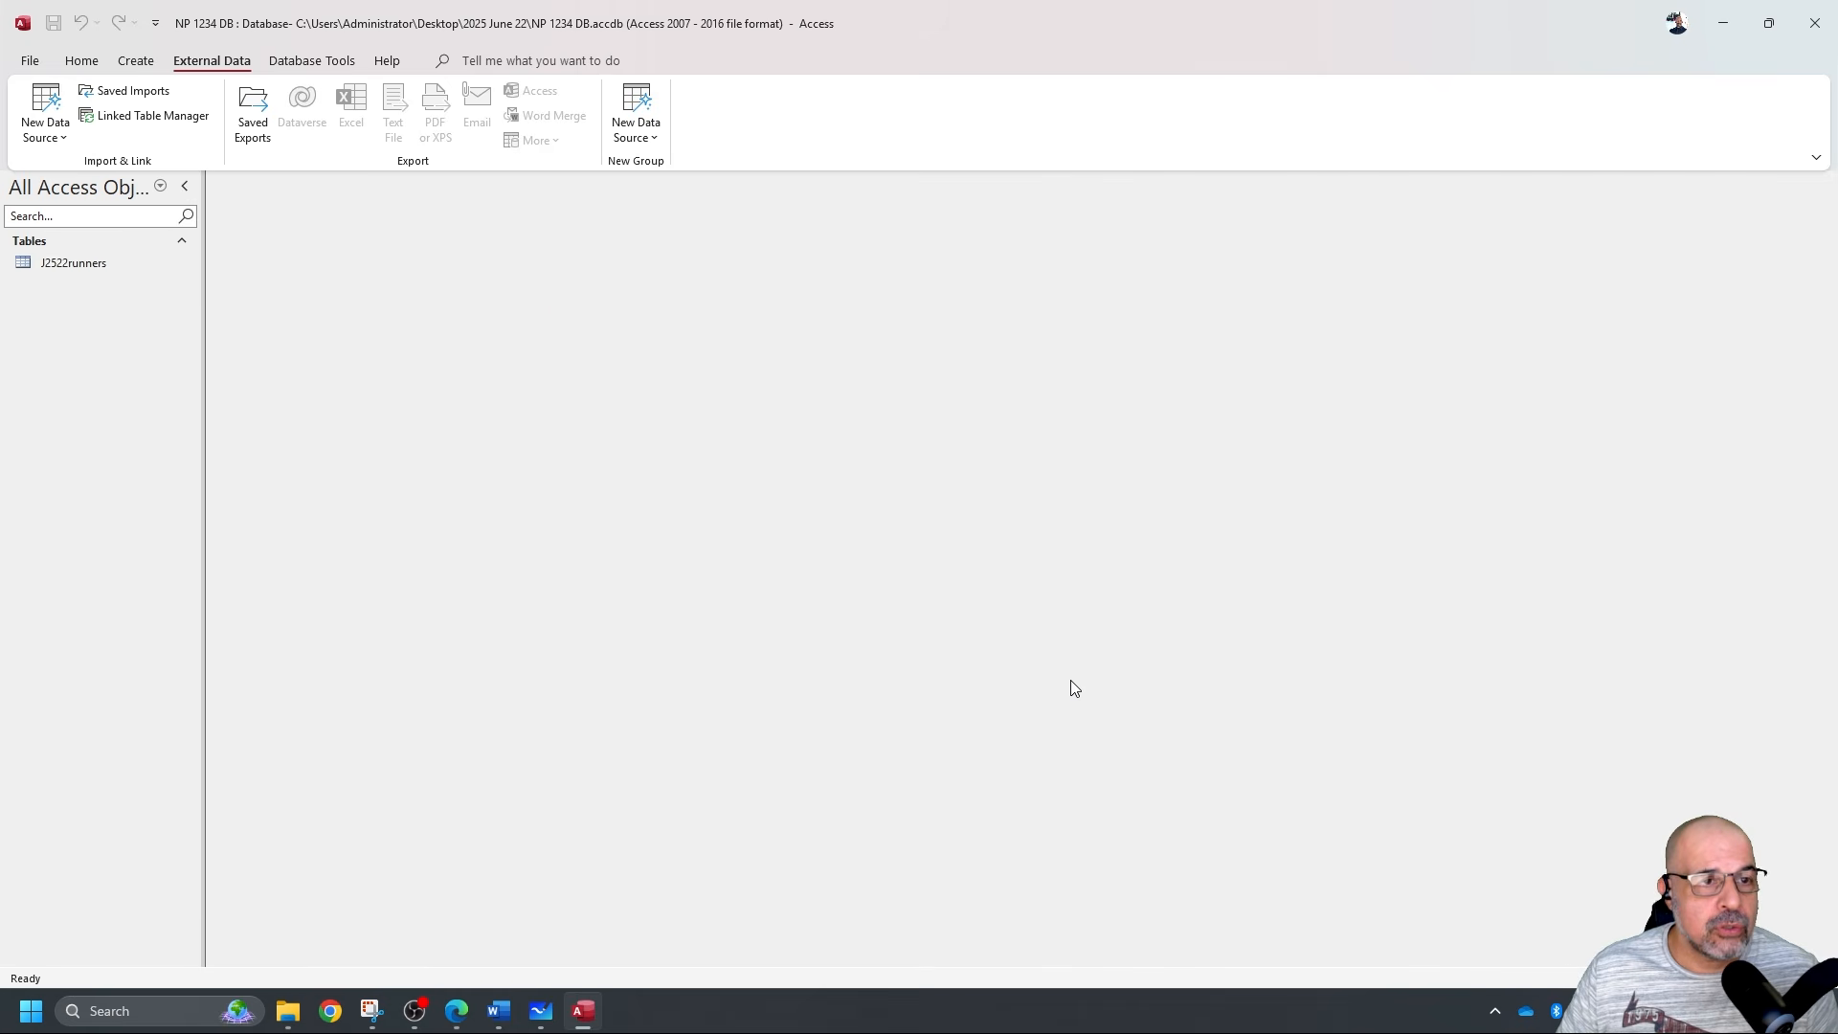
double_click(109, 269)
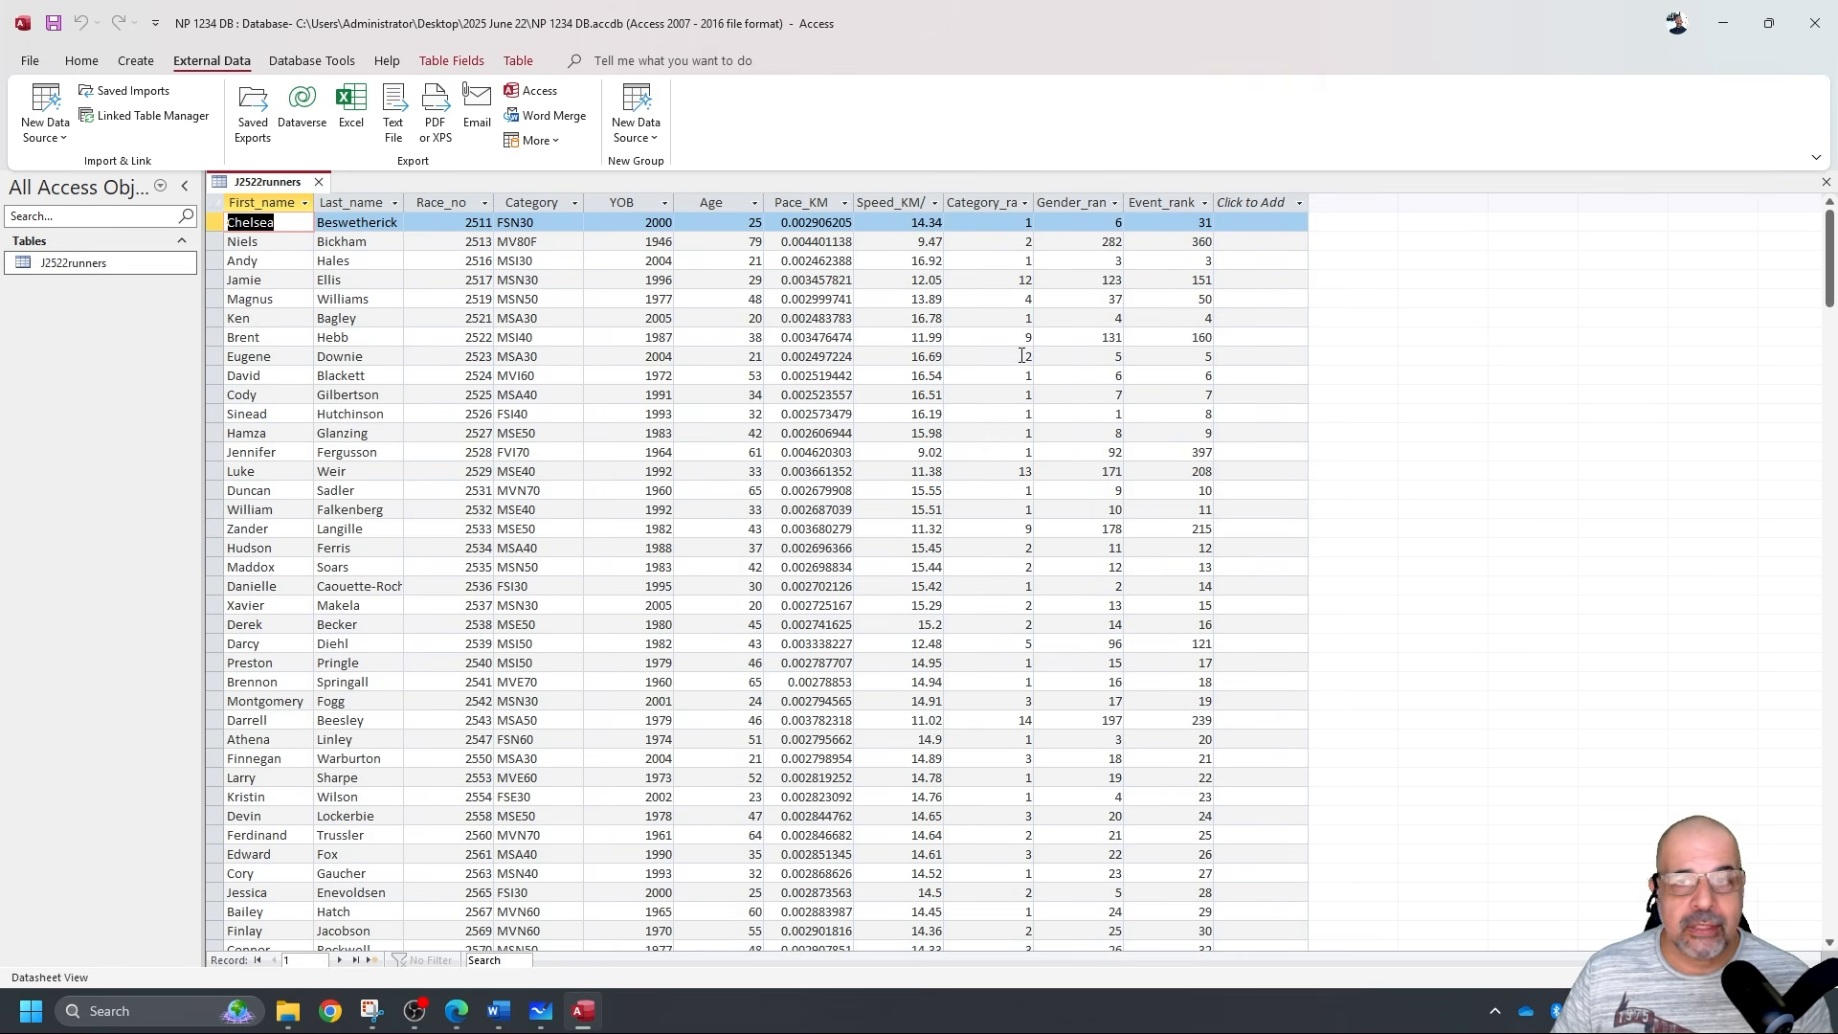
click(81, 60)
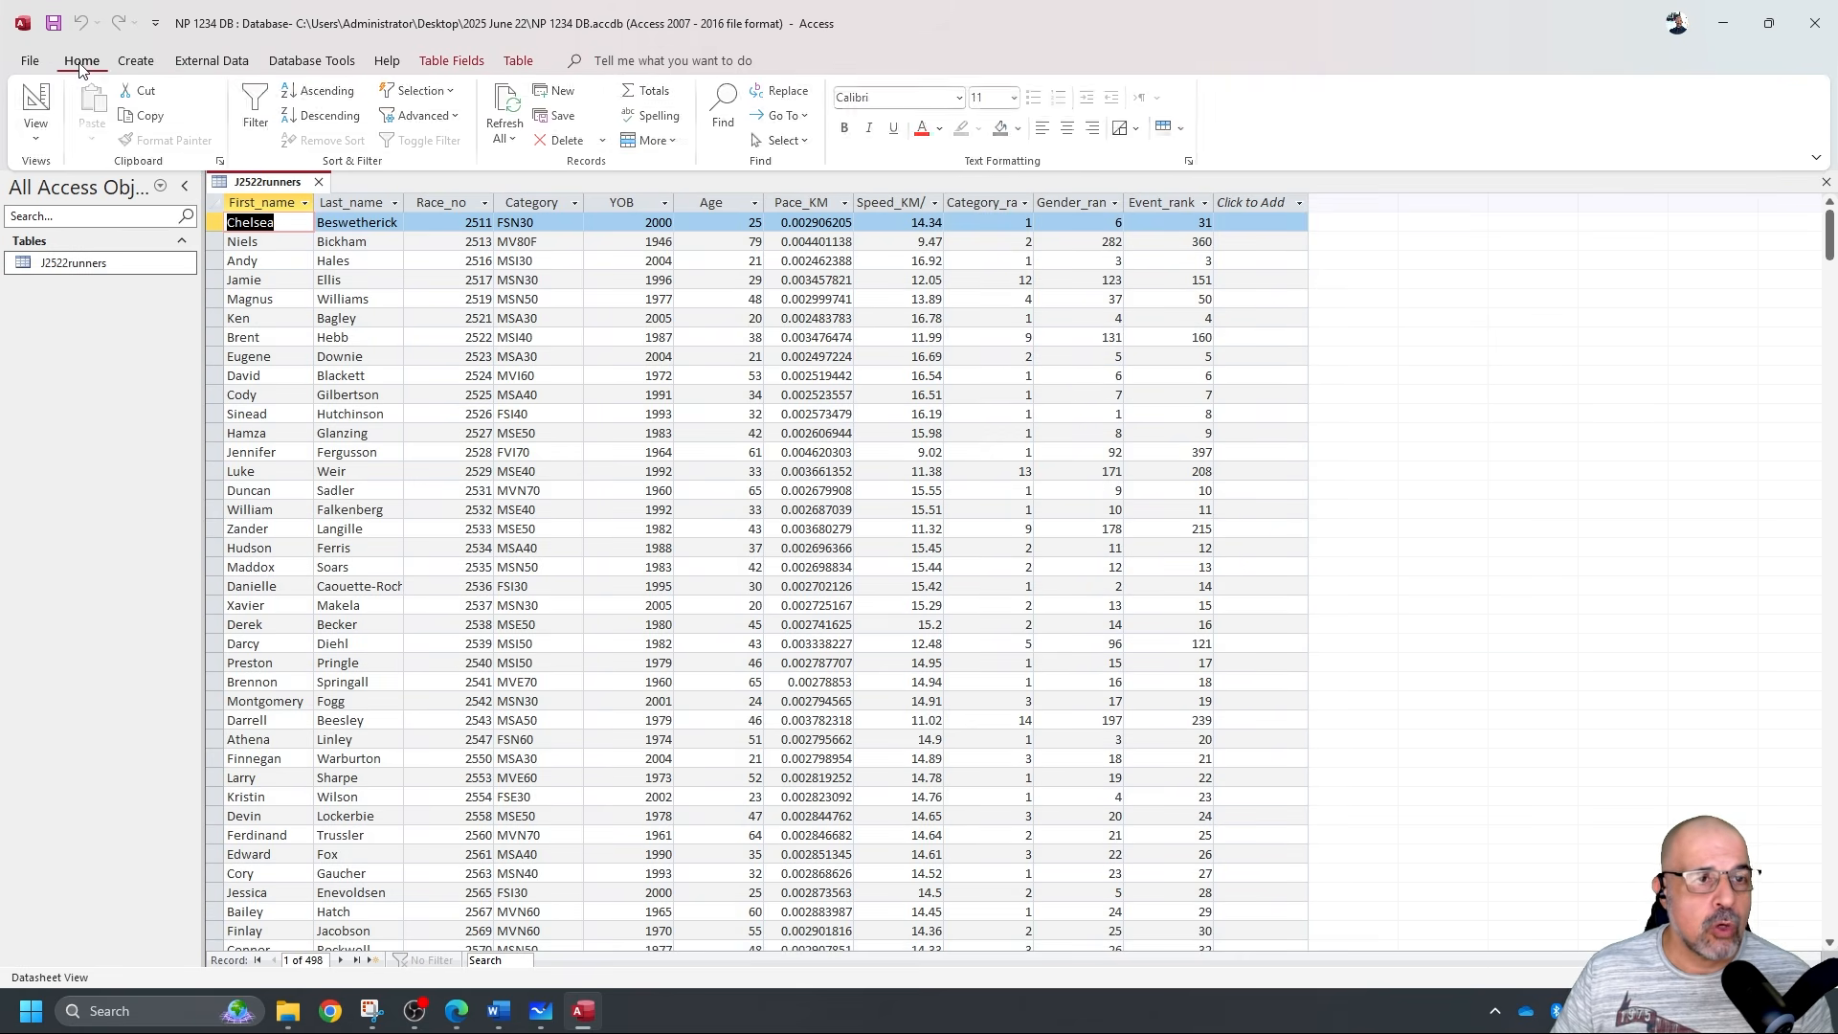
click(40, 103)
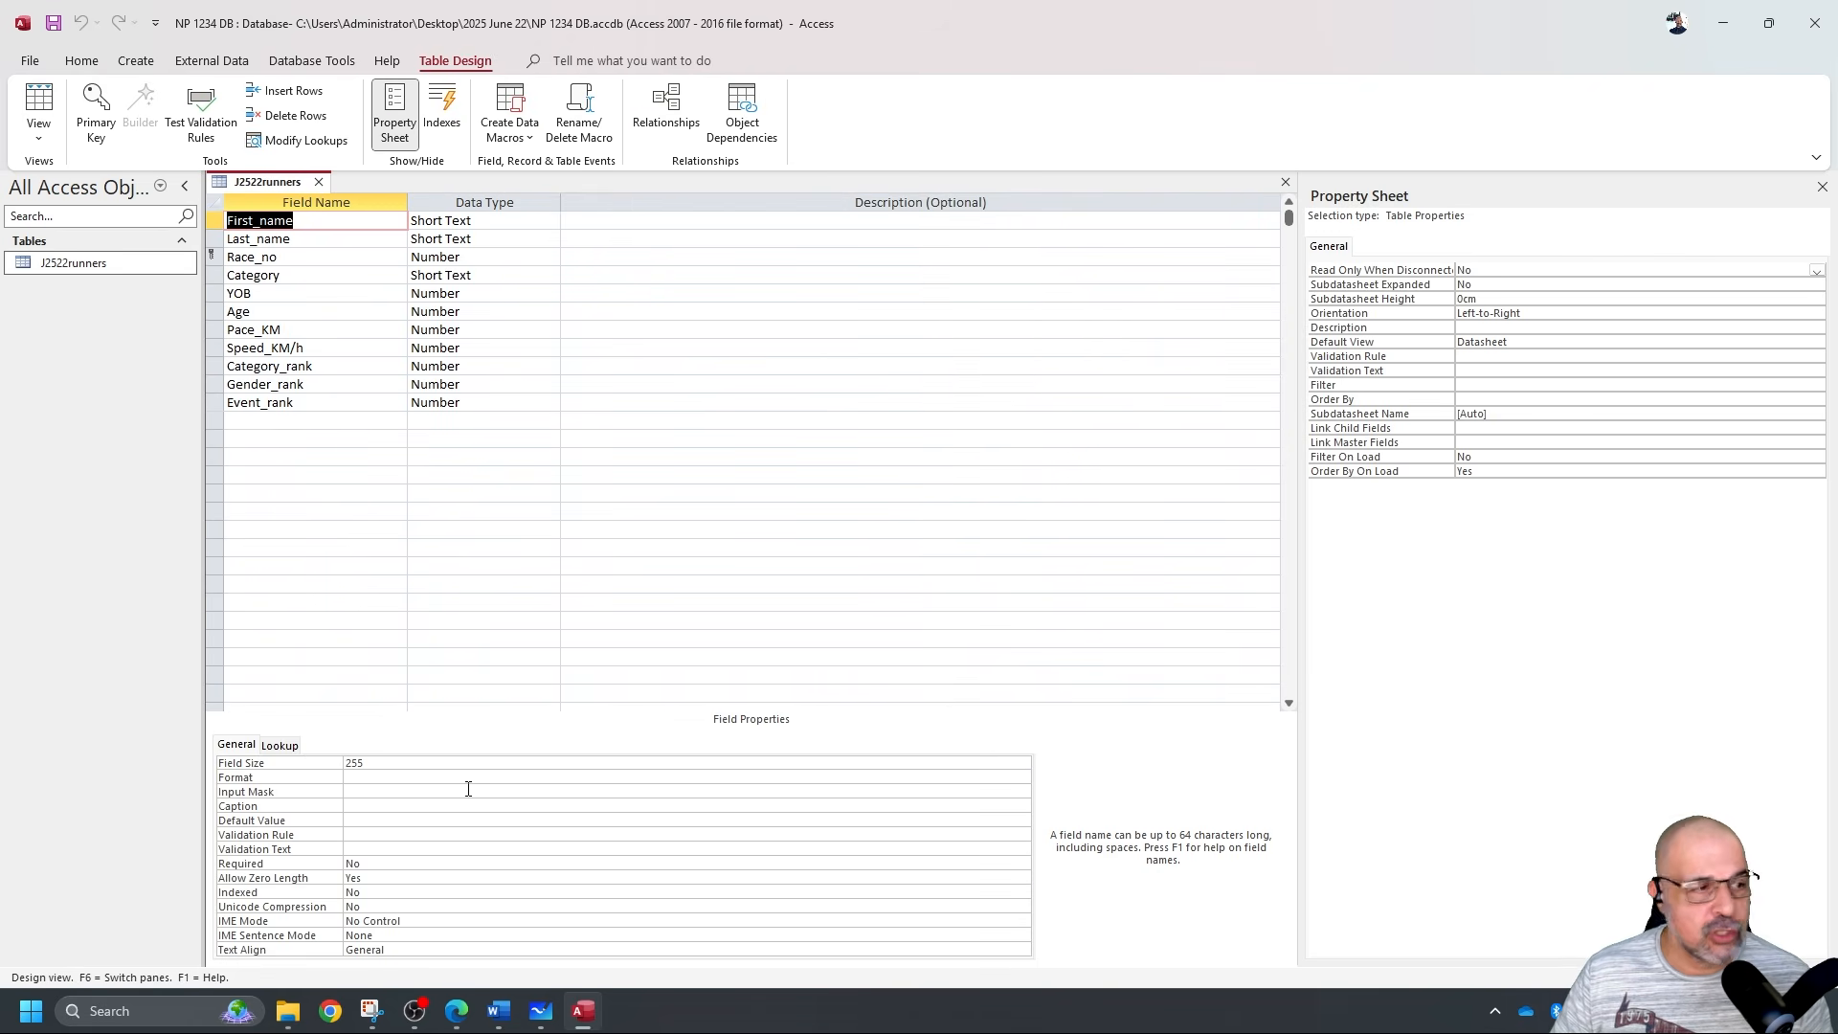
Highlight '2 decimal places' for Speed_KM/h in the task PDF.
key(alt+Tab)
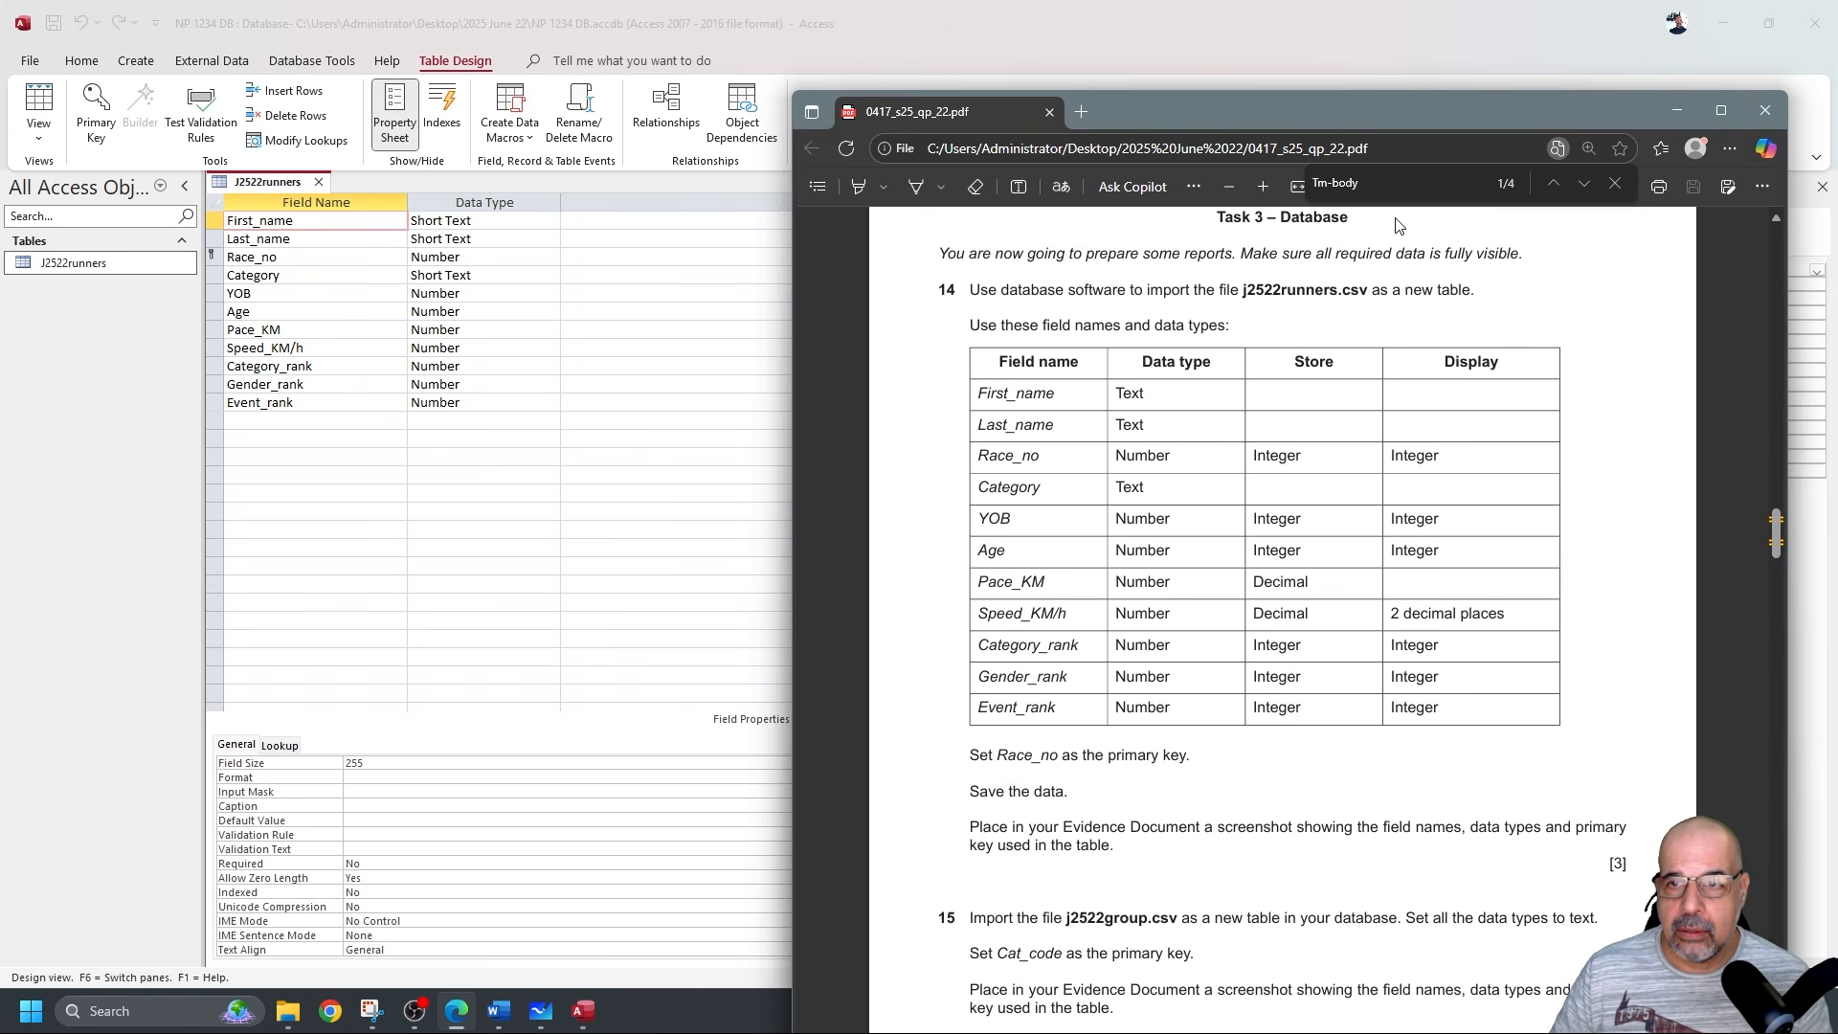
drag(1382, 108, 1369, 37)
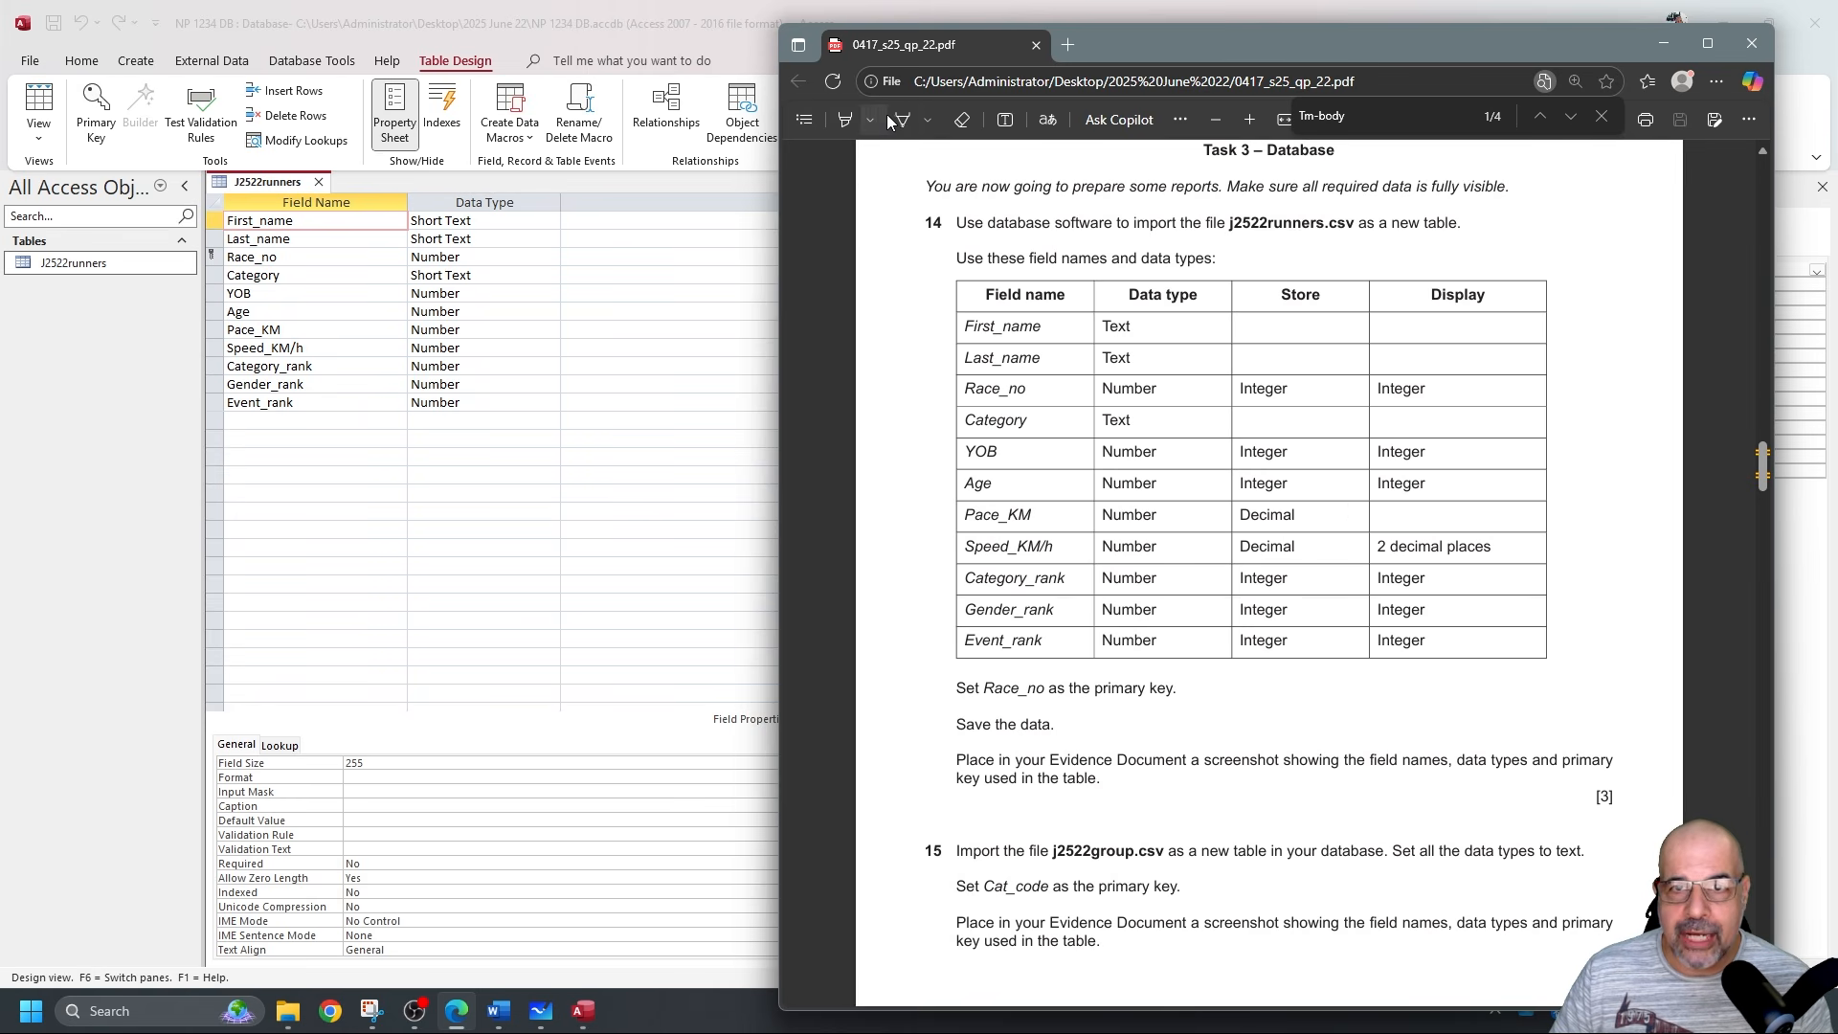
click(844, 118)
drag(1375, 544, 1491, 540)
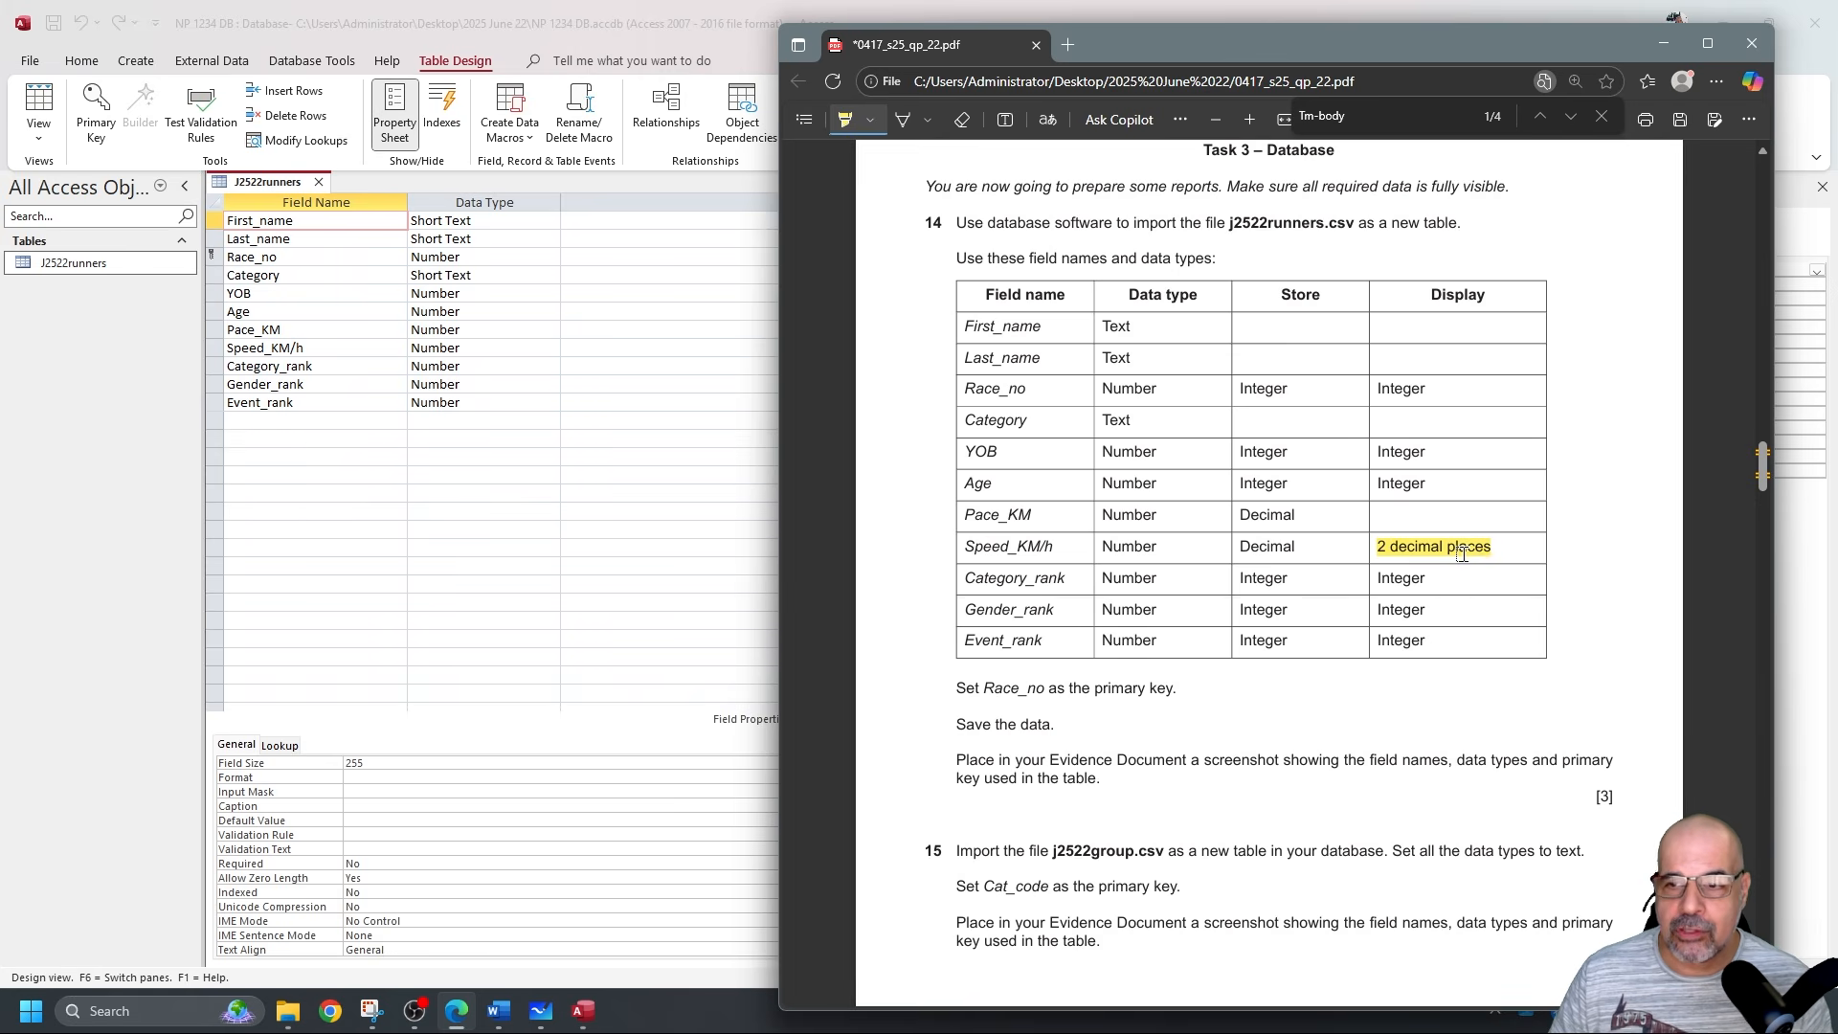
click(1662, 43)
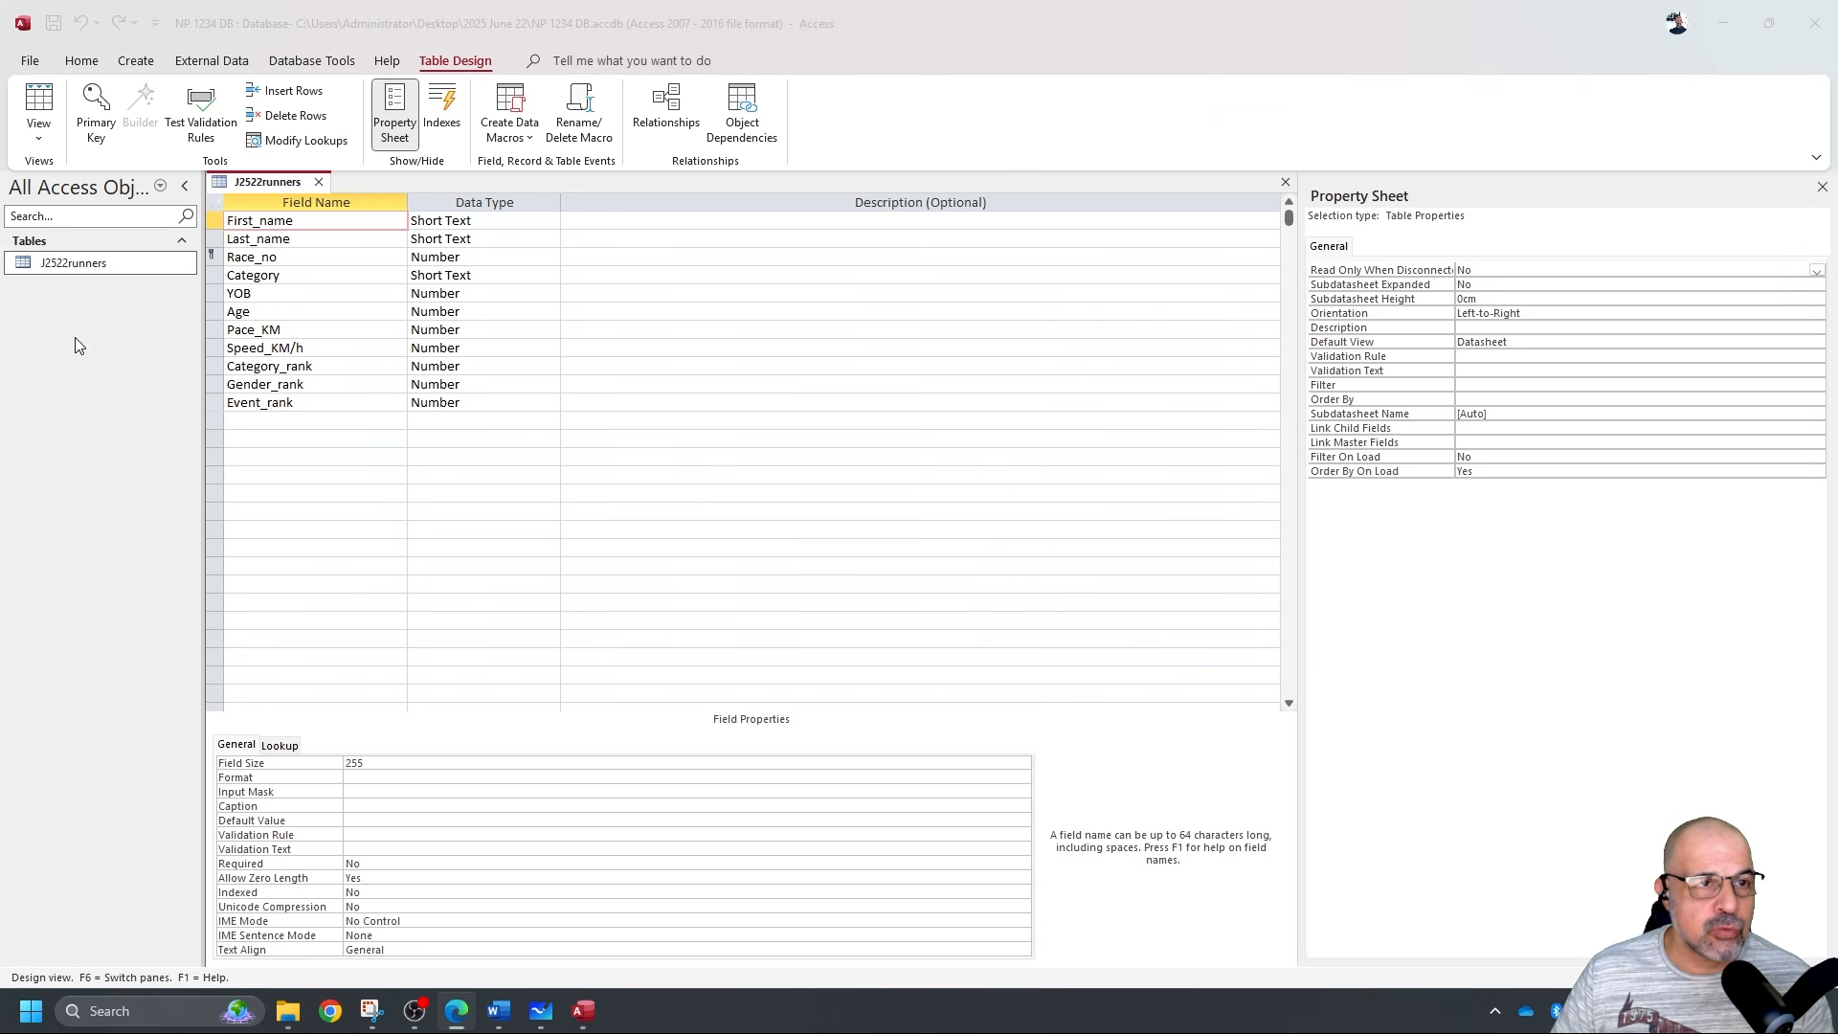
Inspect Speed_KM/h values such as 15.2 and 14.9 in Datasheet view, then return to Design view.
click(48, 103)
click(48, 103)
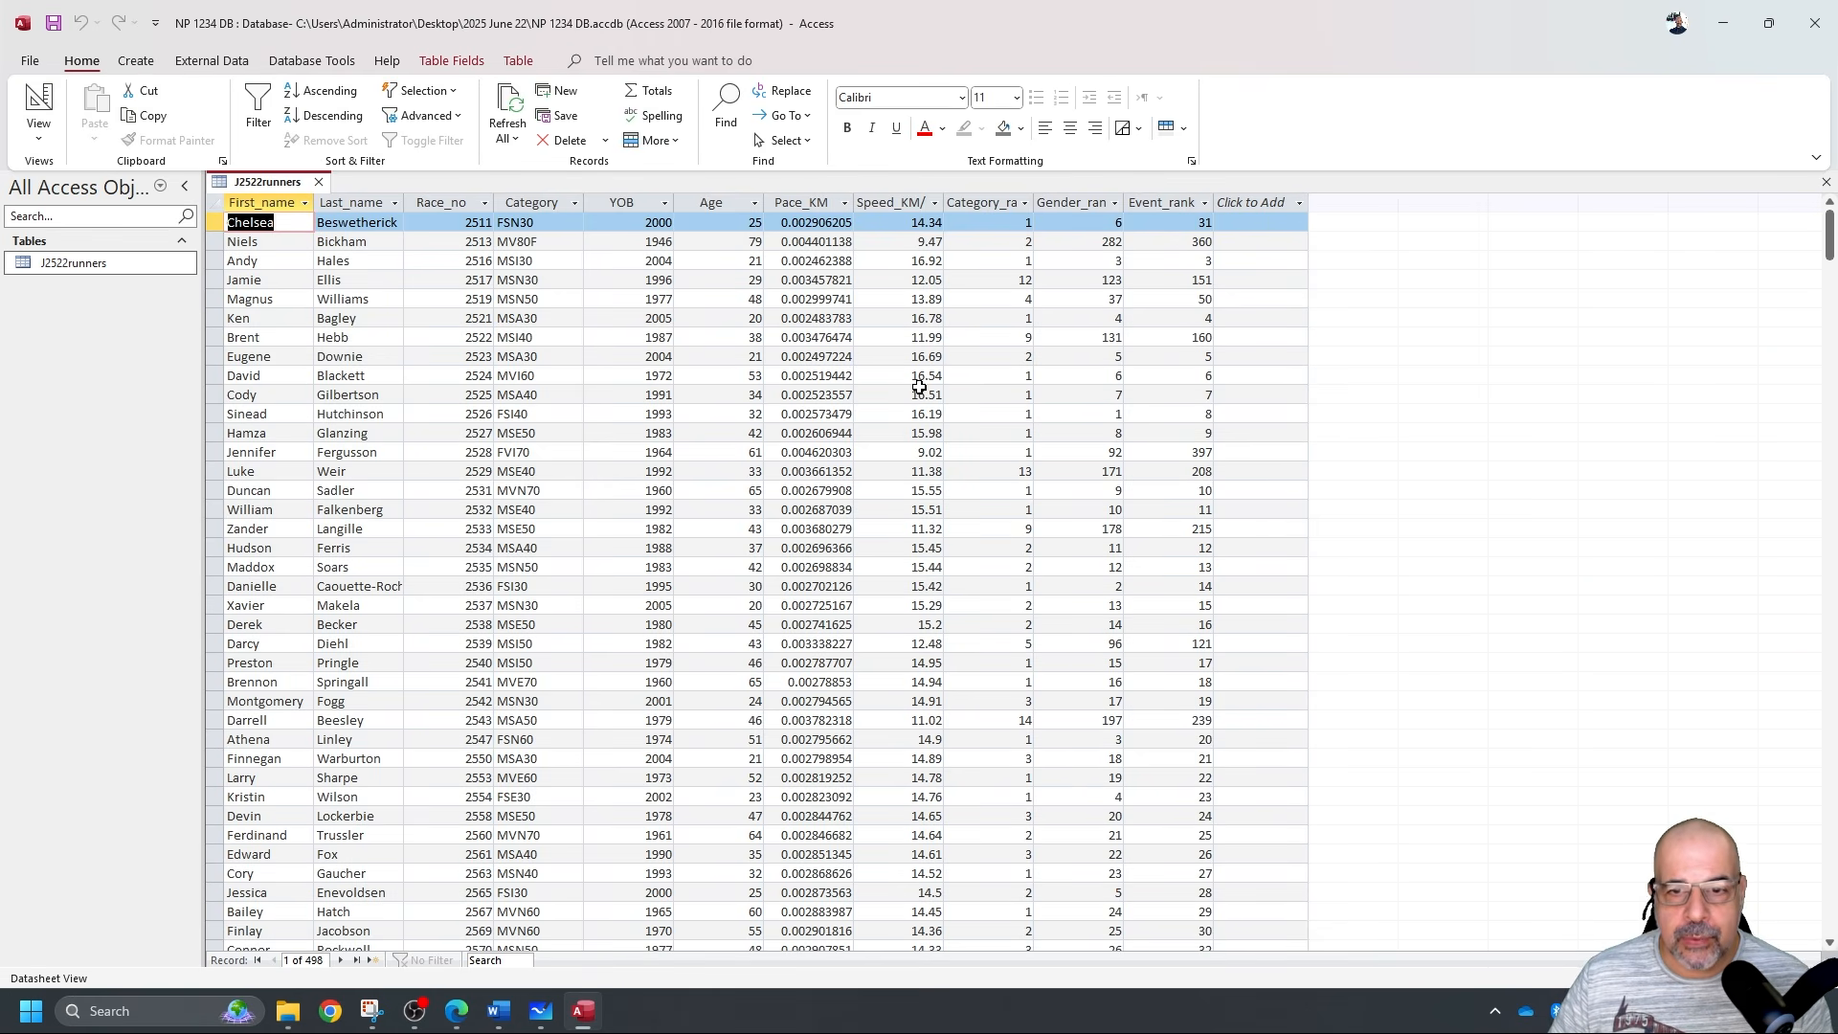
click(943, 623)
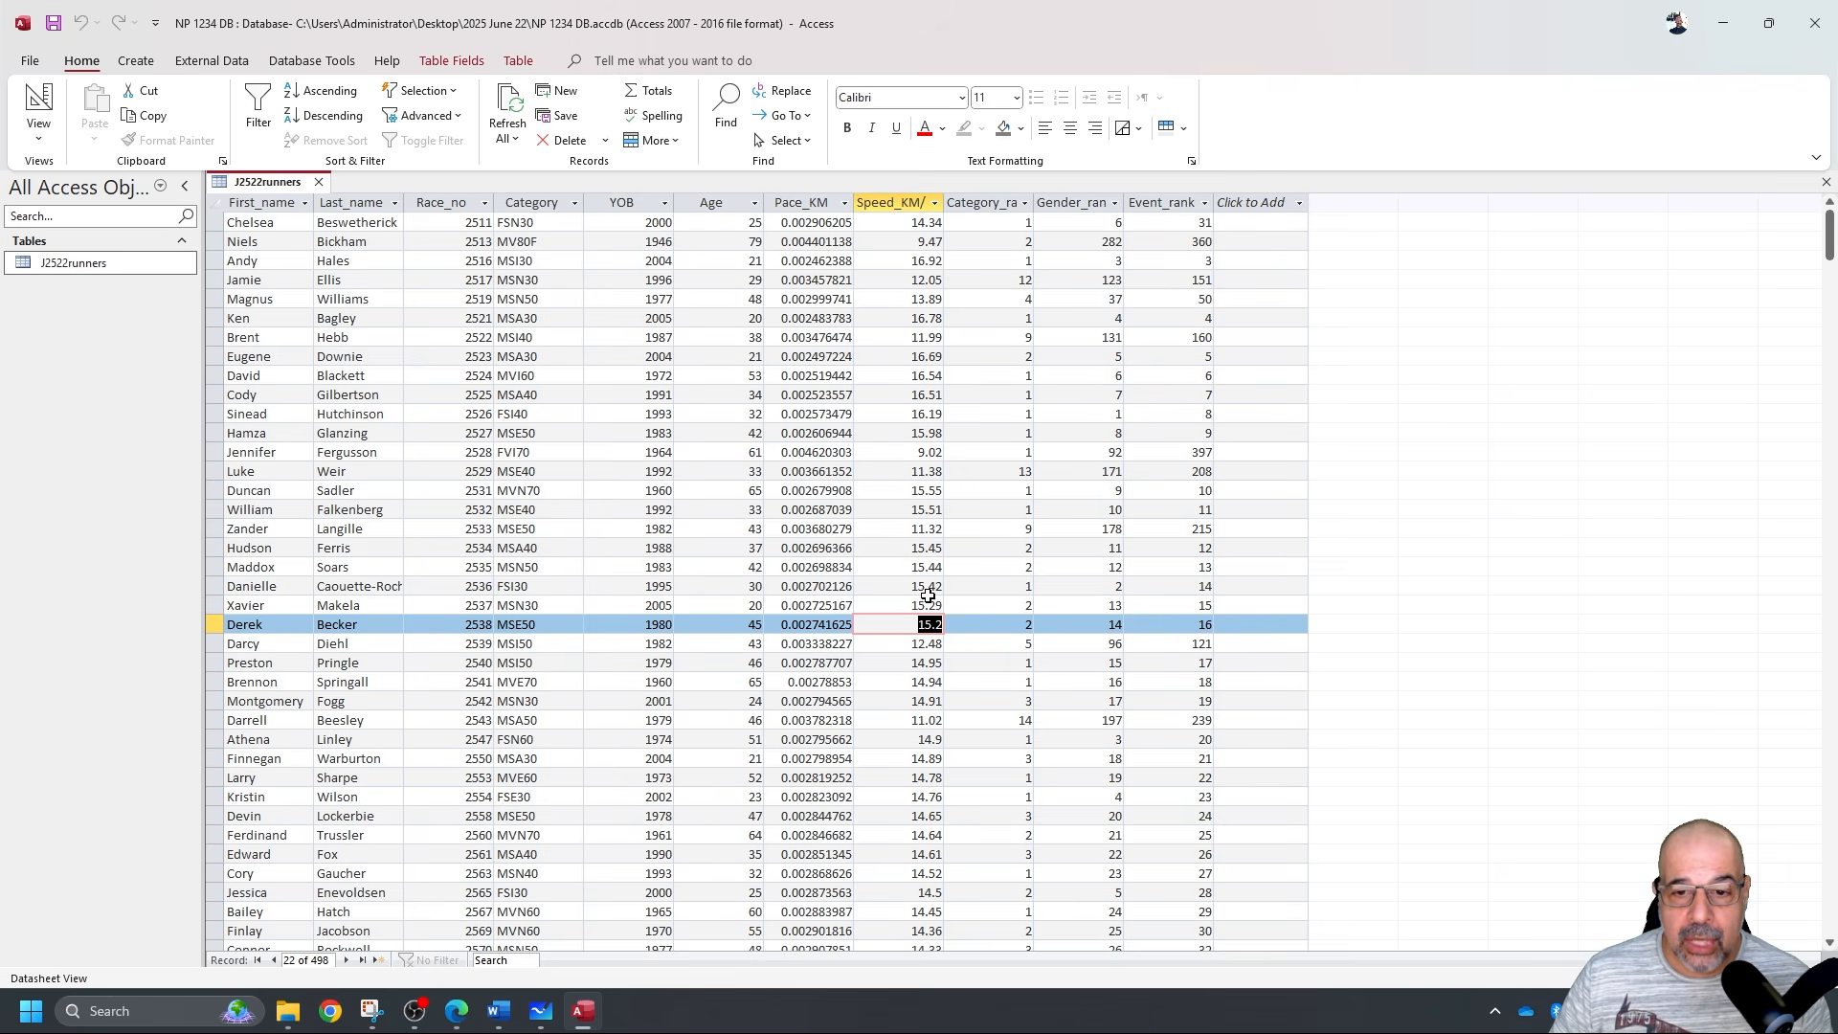
scroll(934, 613, down, 1)
text(s)
key(Escape)
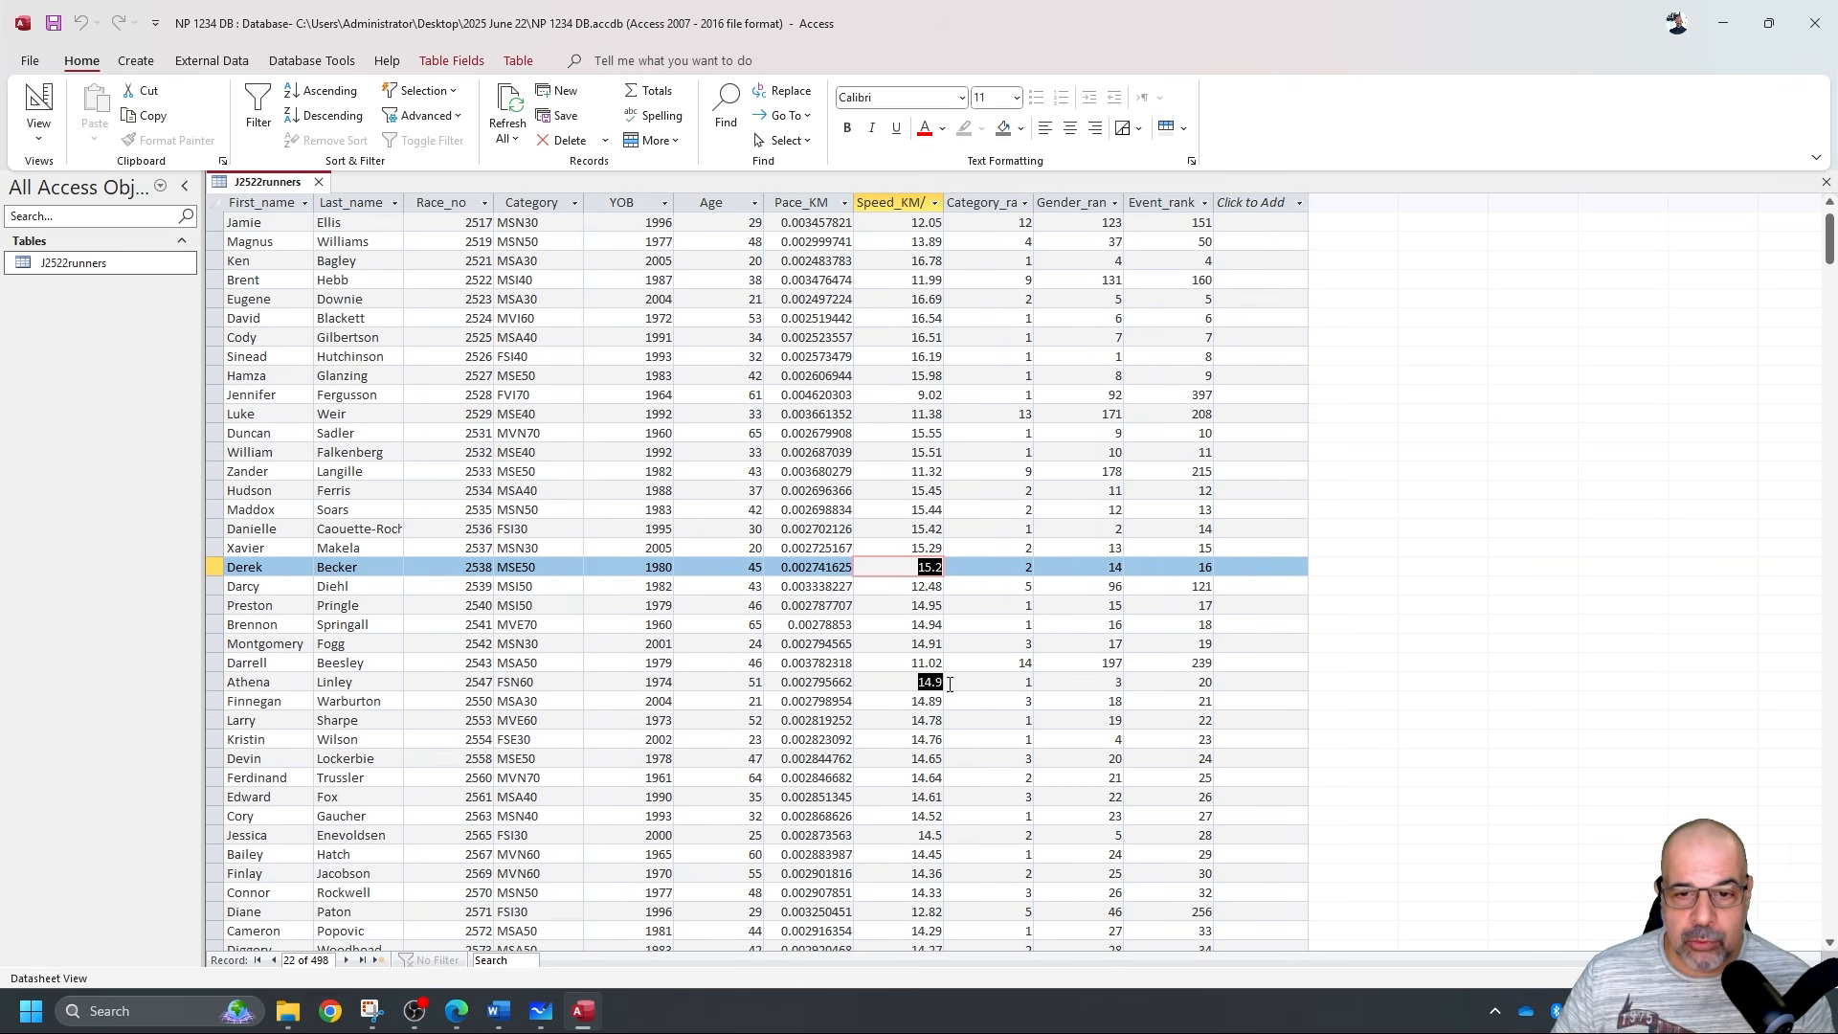
double_click(917, 683)
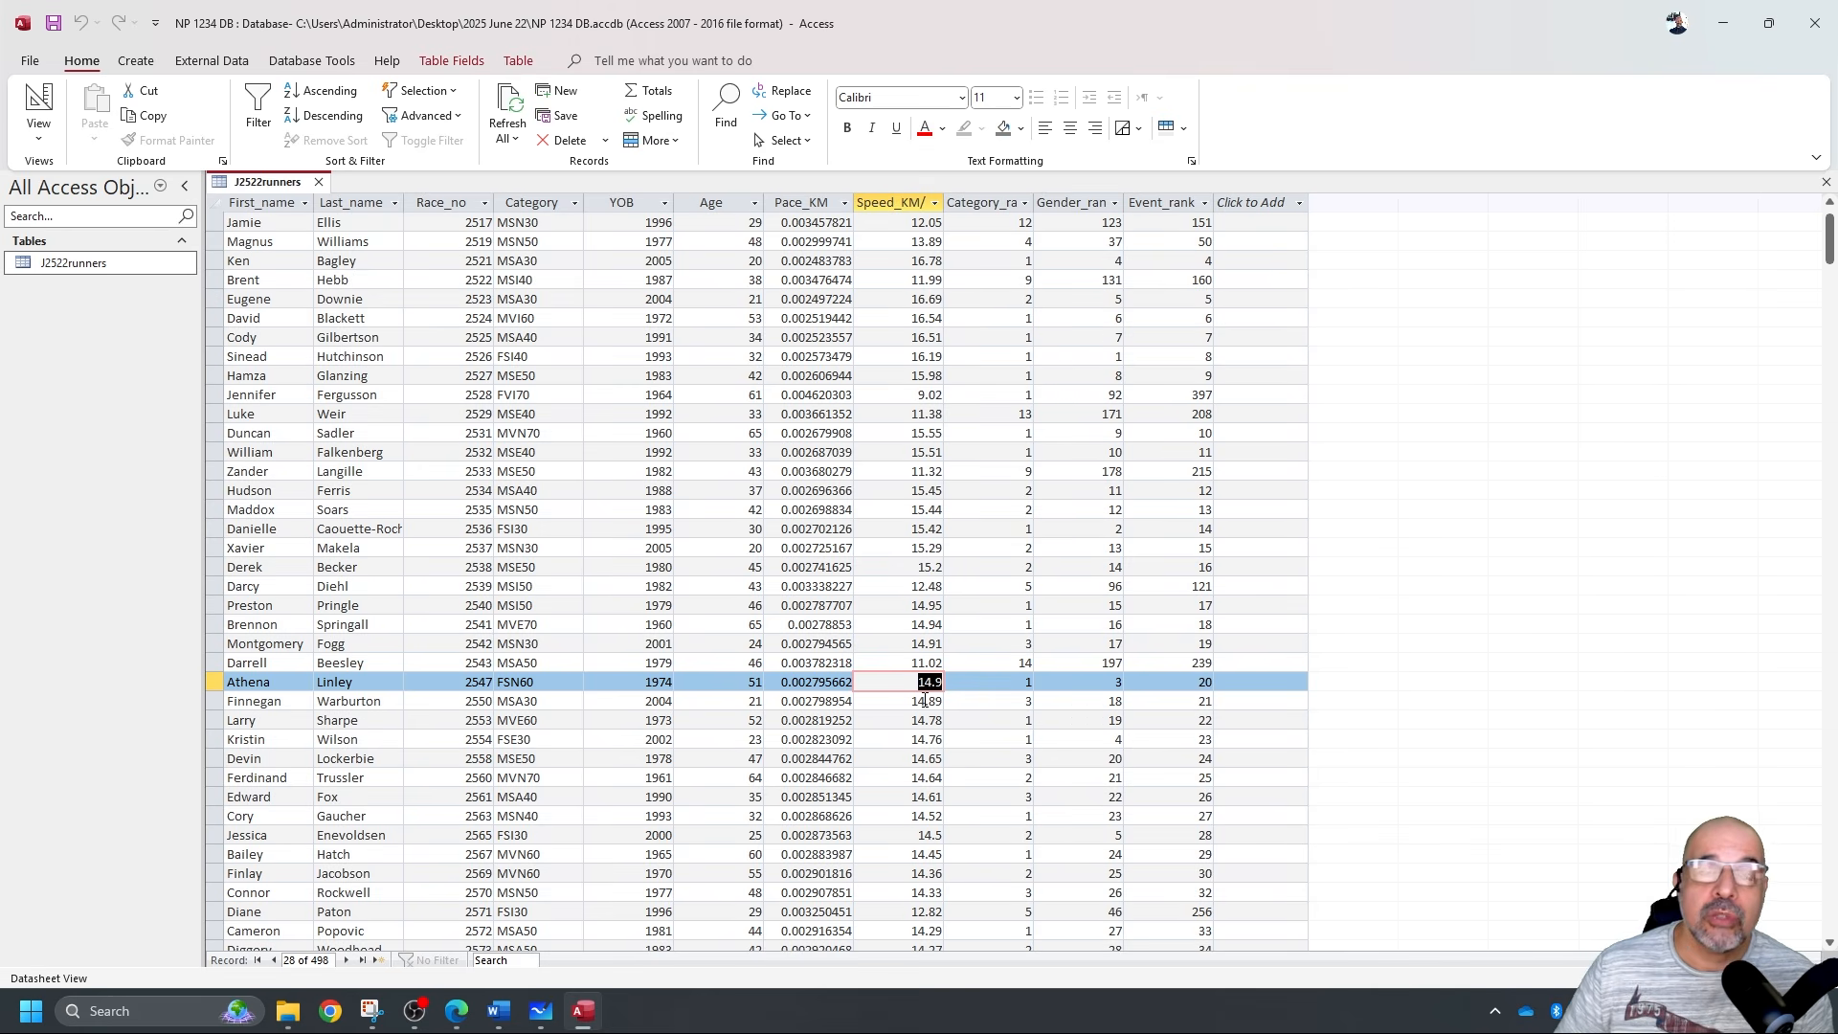
scroll(906, 693, down, 1)
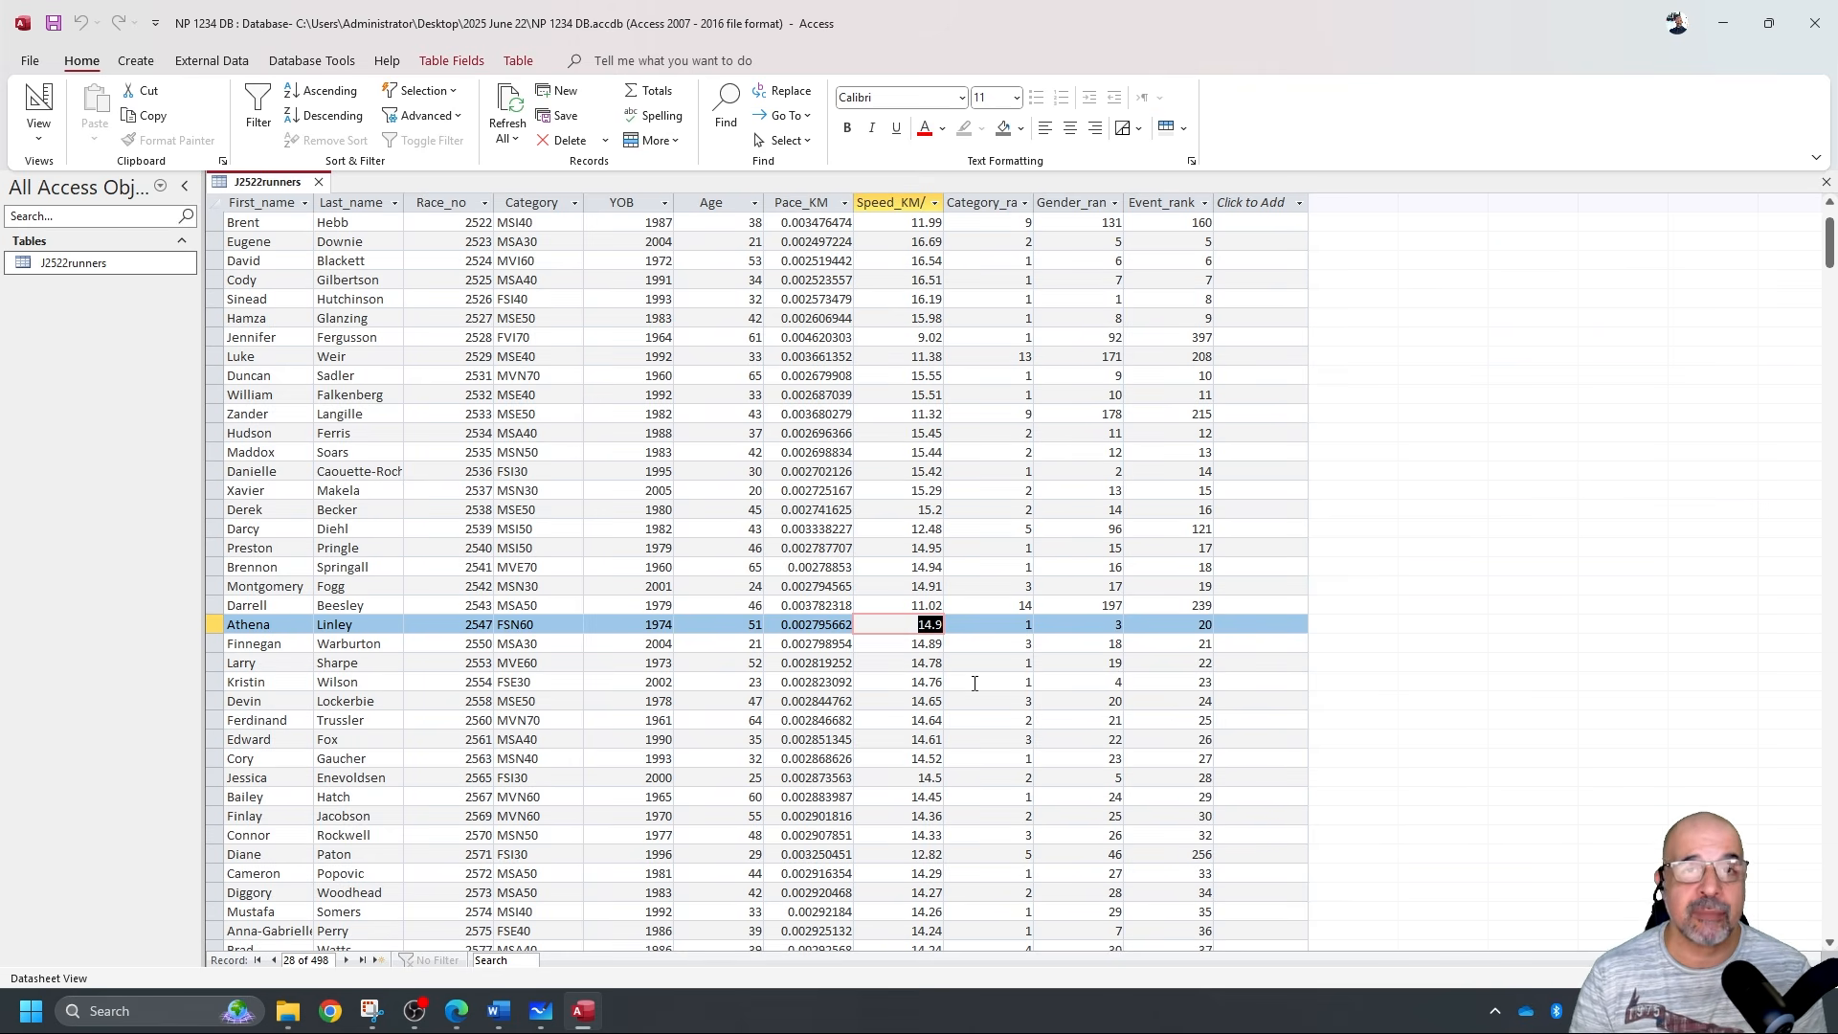
click(48, 105)
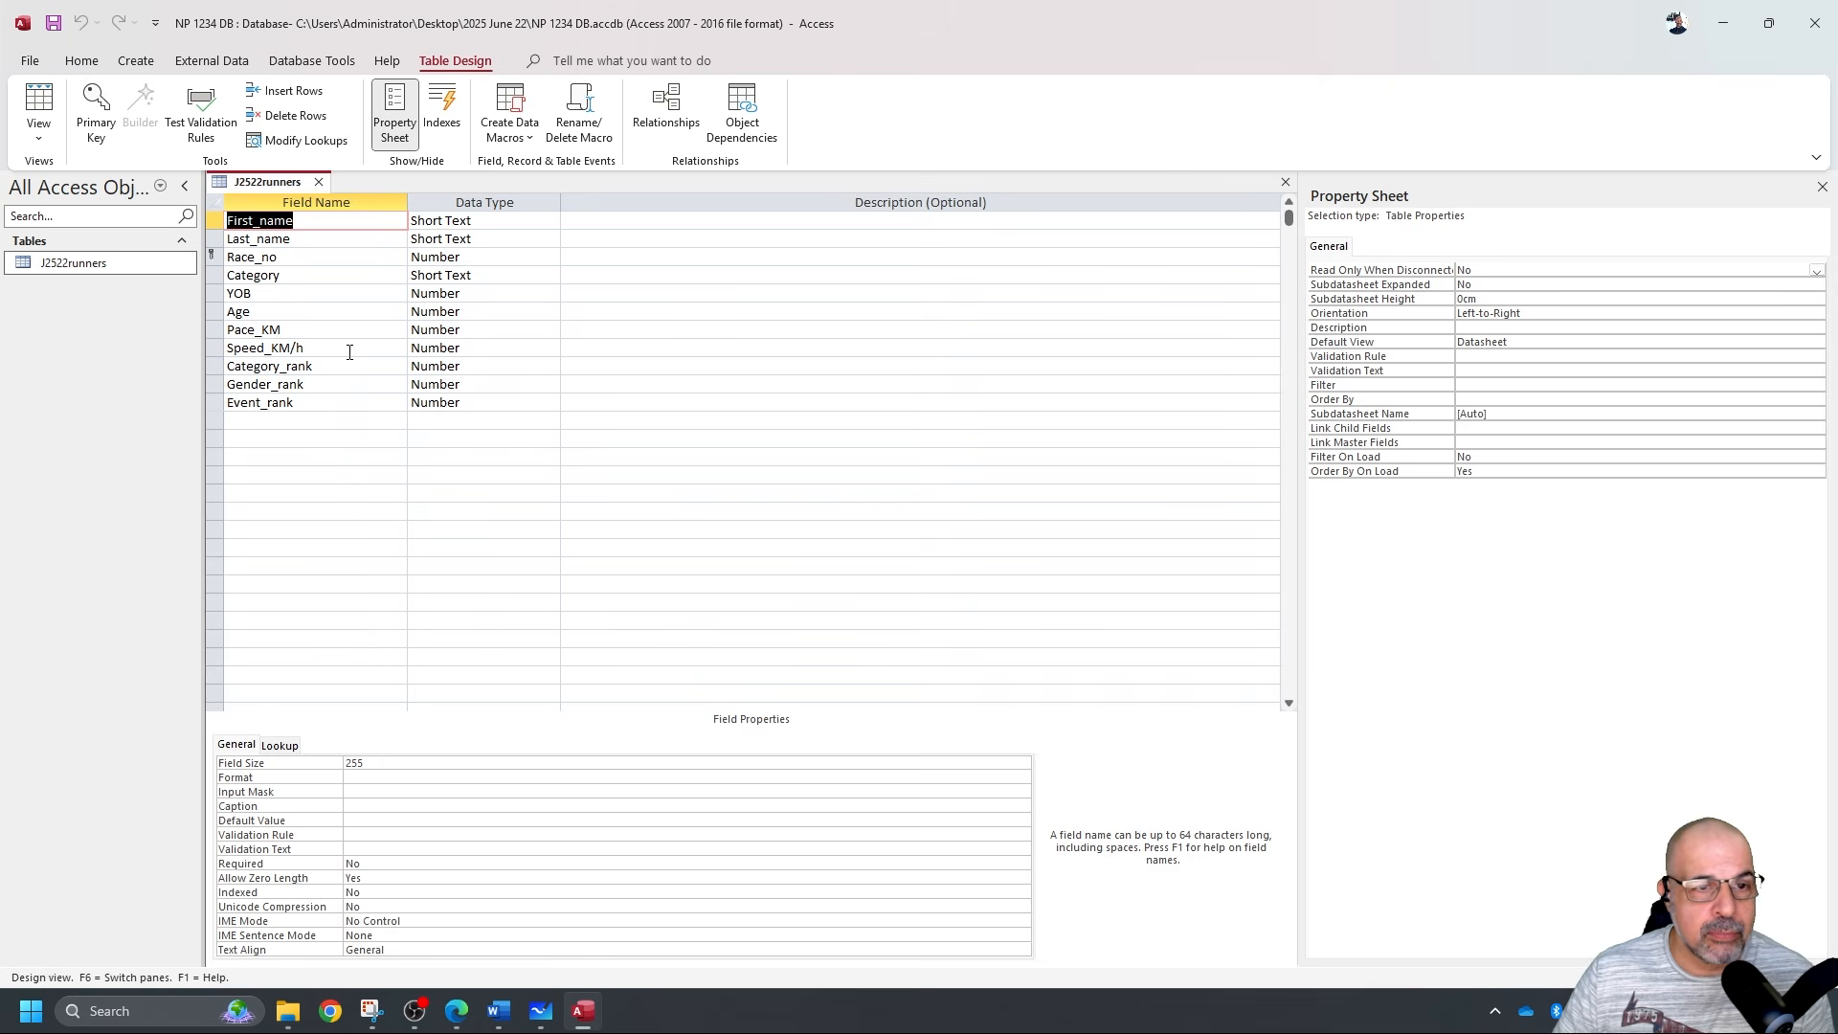
Give the Speed_KM/h field Fixed format with 2 decimal places.
click(520, 347)
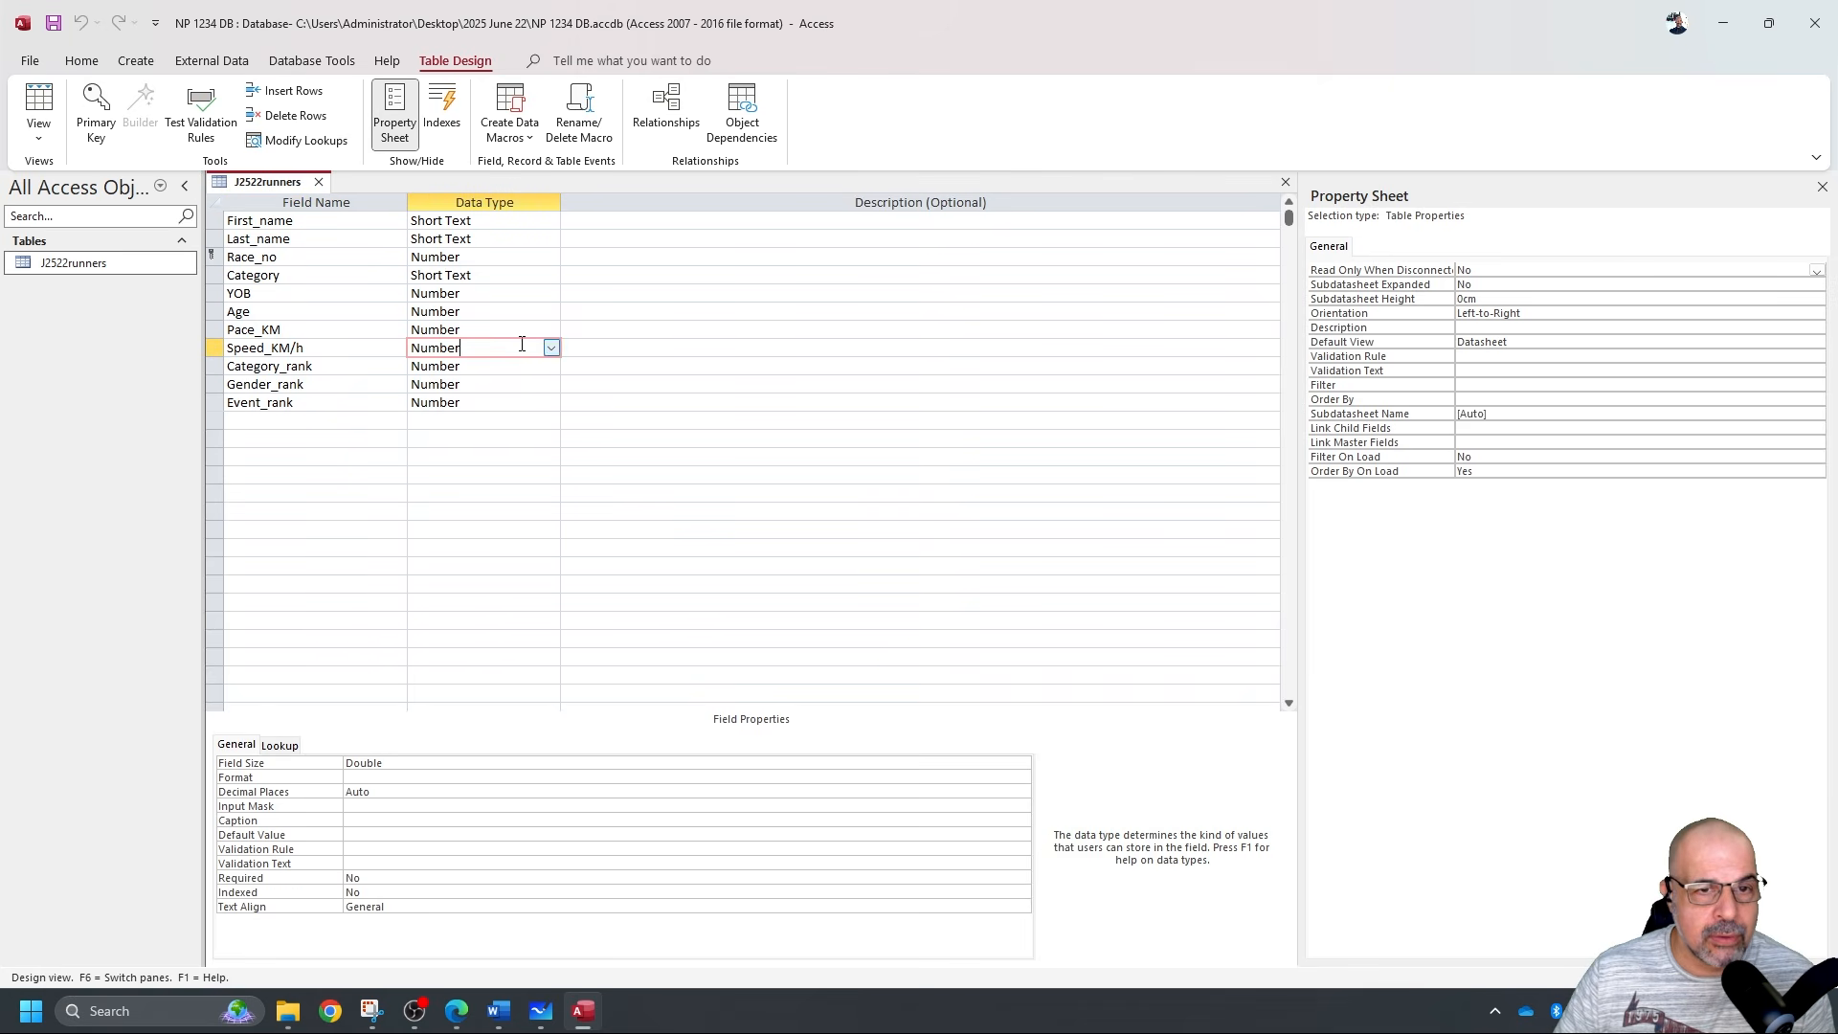
click(381, 777)
click(1022, 778)
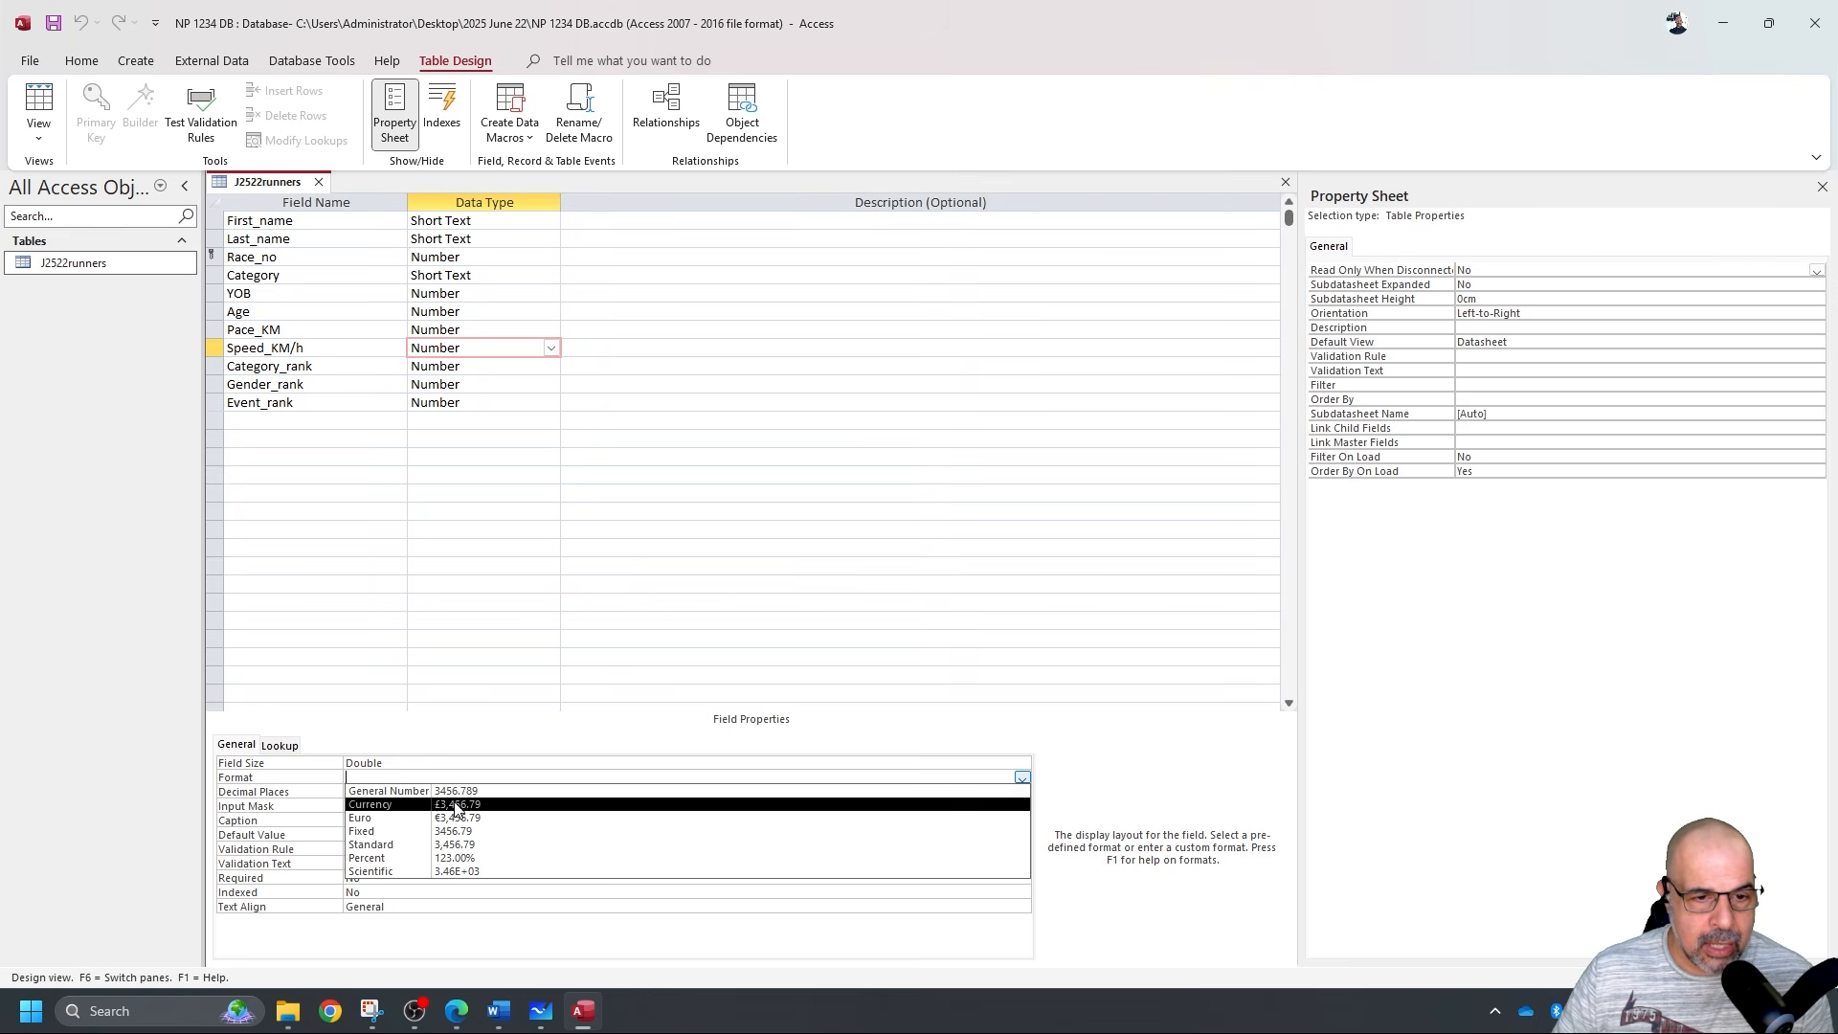
click(403, 831)
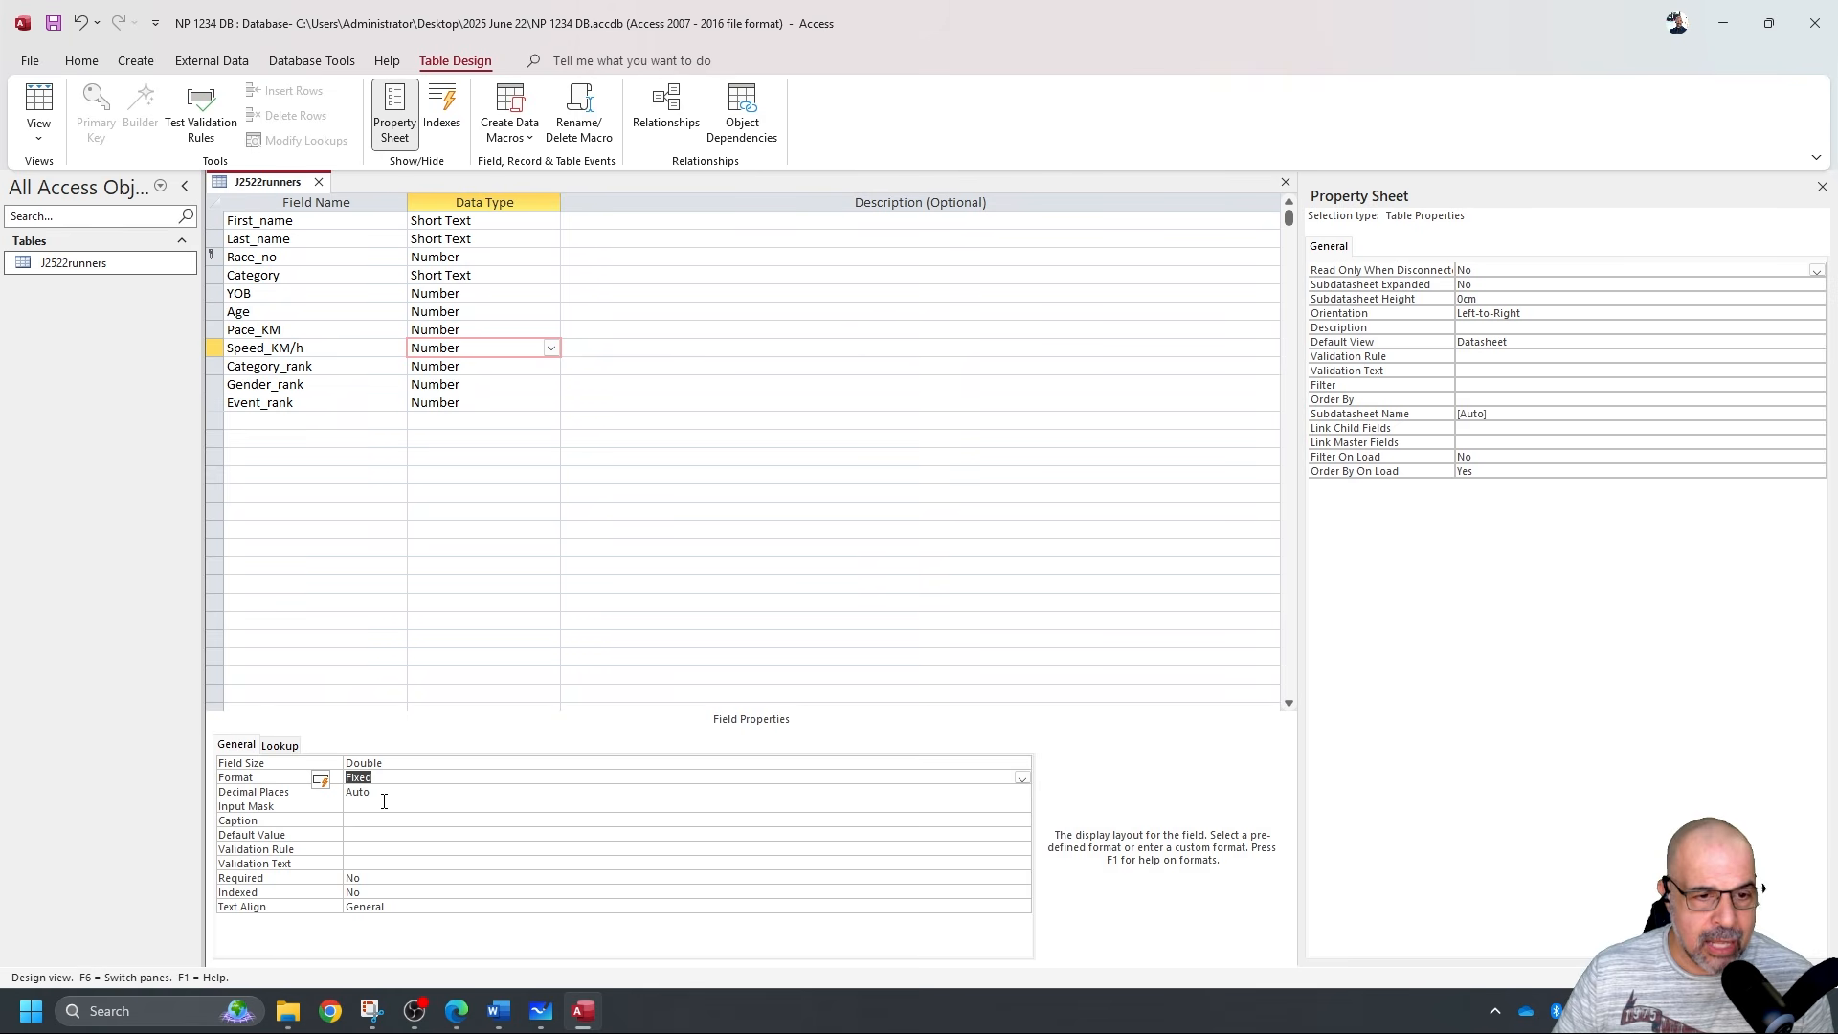
click(384, 794)
click(1022, 792)
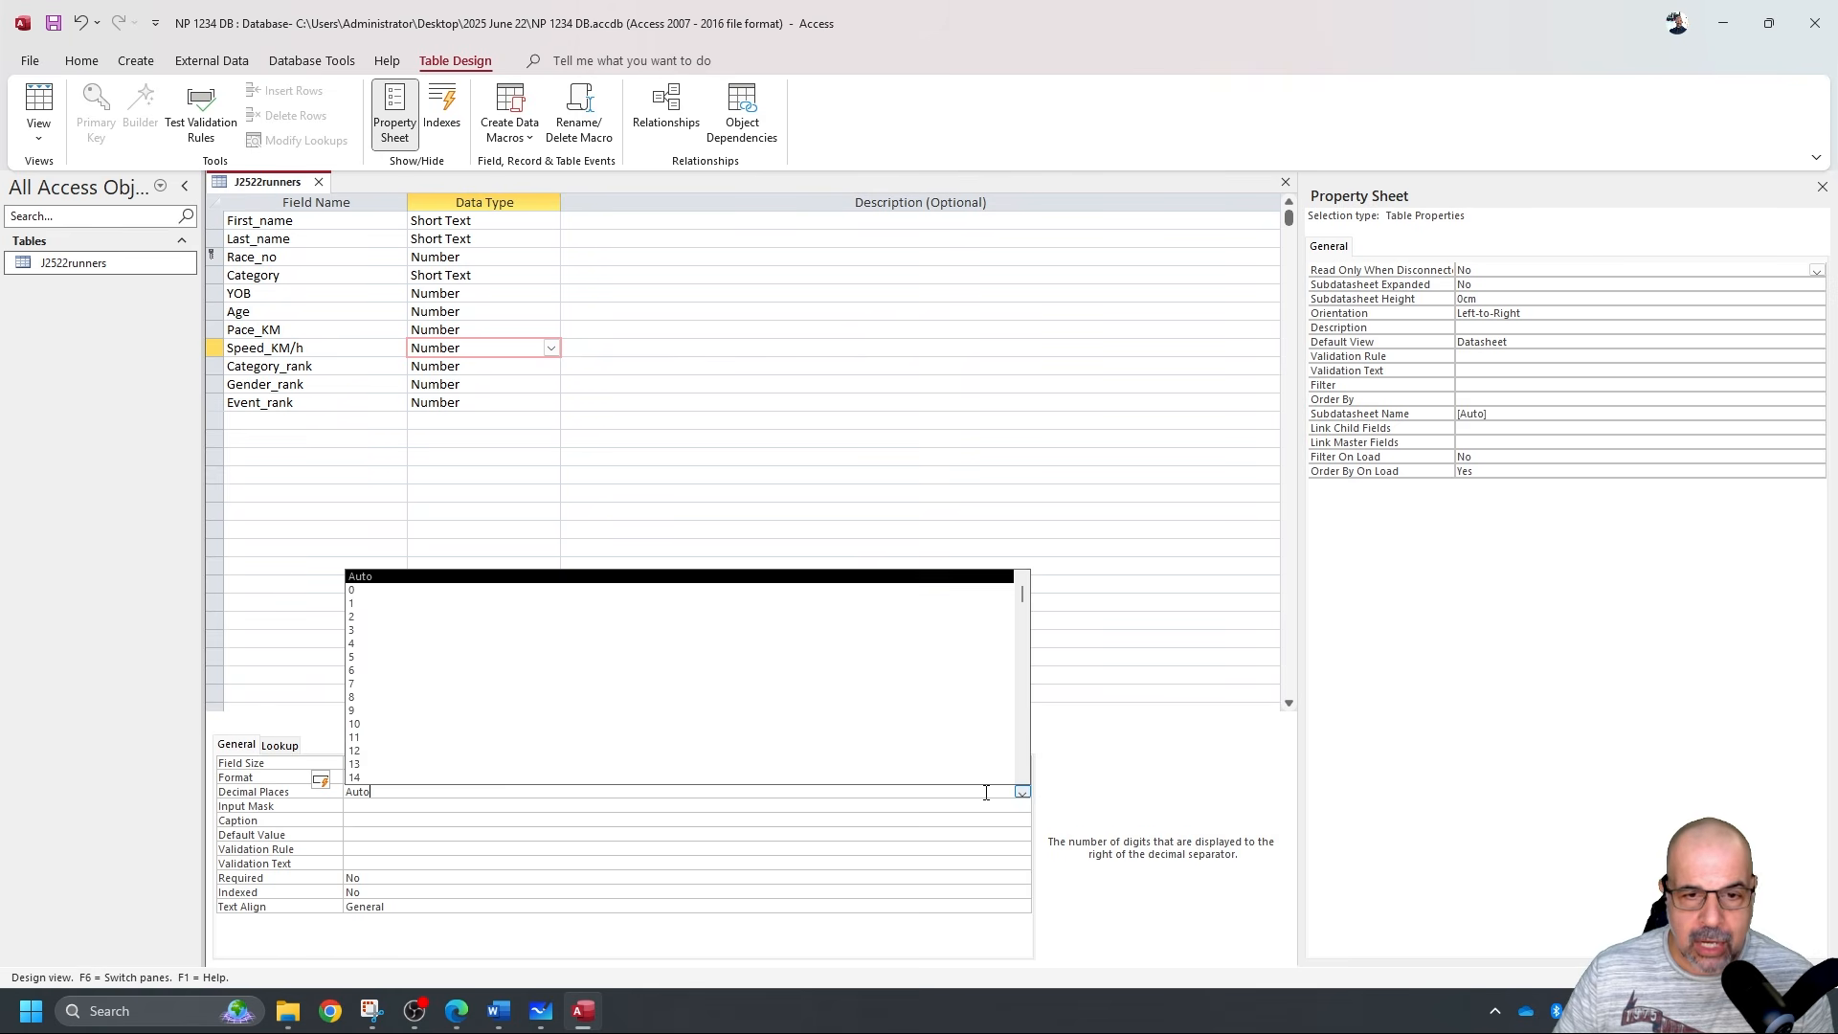
click(497, 617)
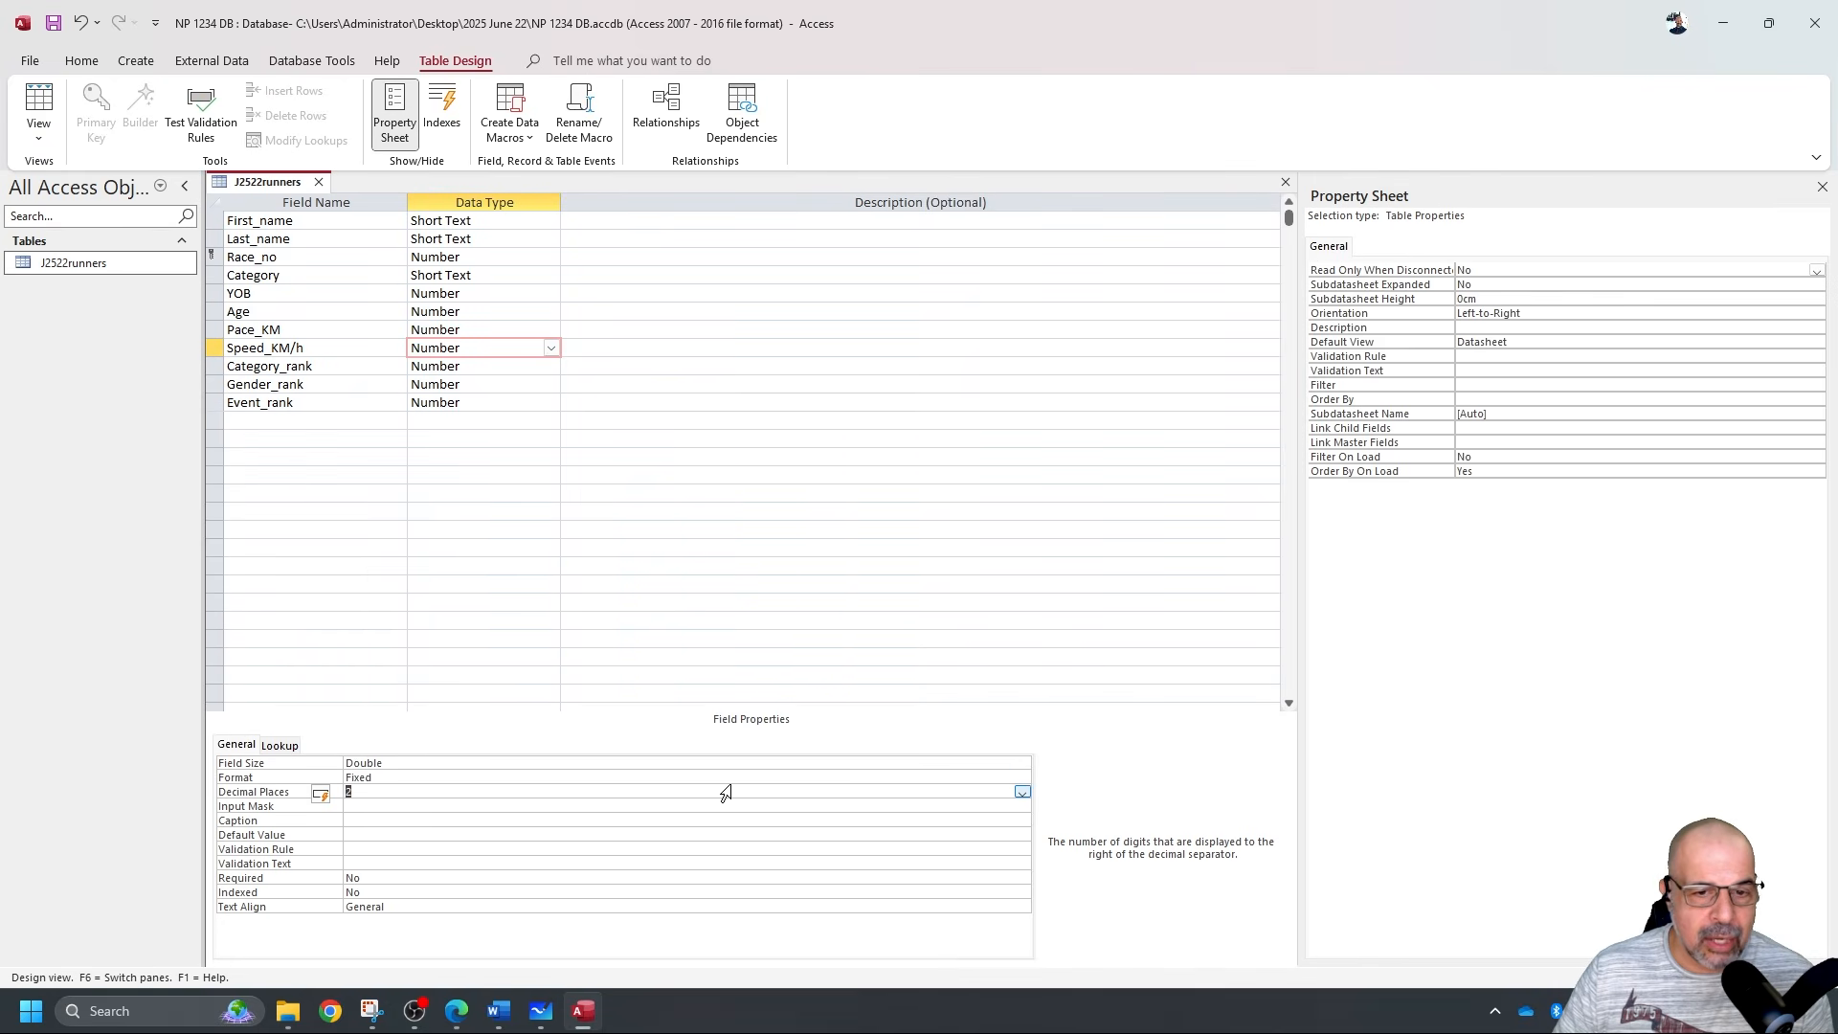
Change the Speed_KM/h format to General Number and save the table design.
click(1023, 777)
click(1023, 778)
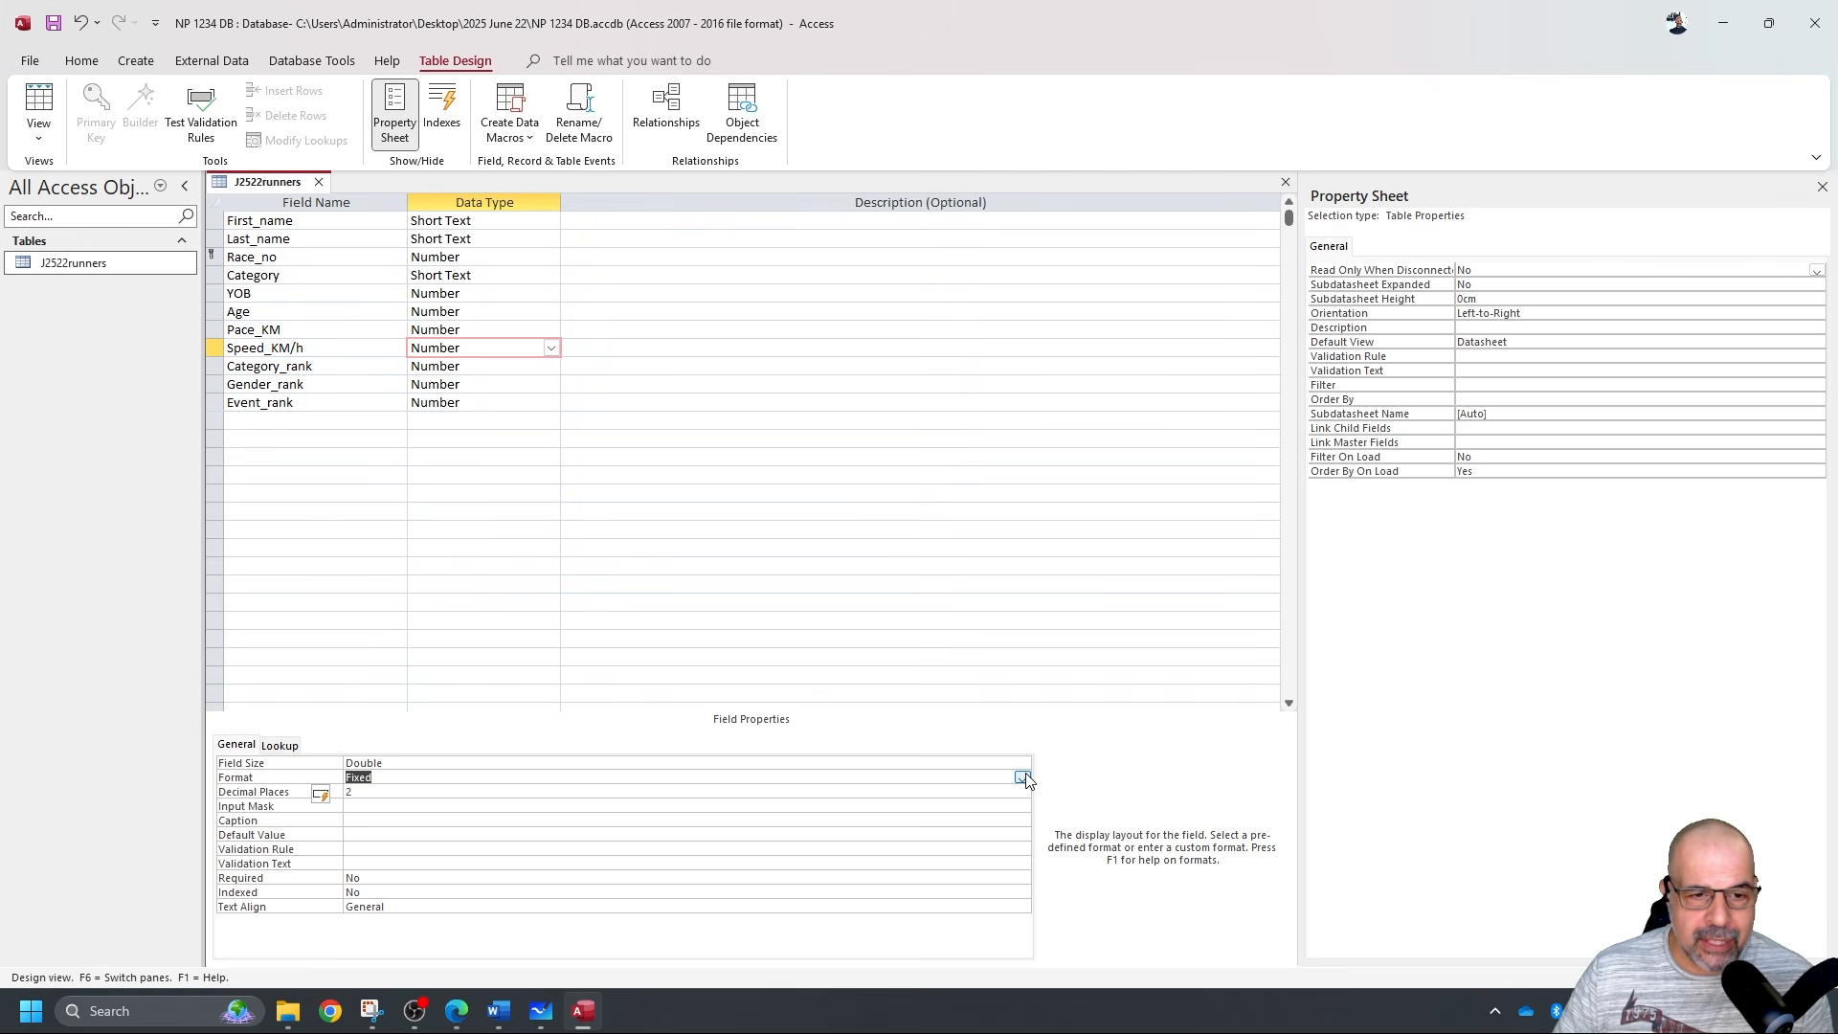
click(1022, 777)
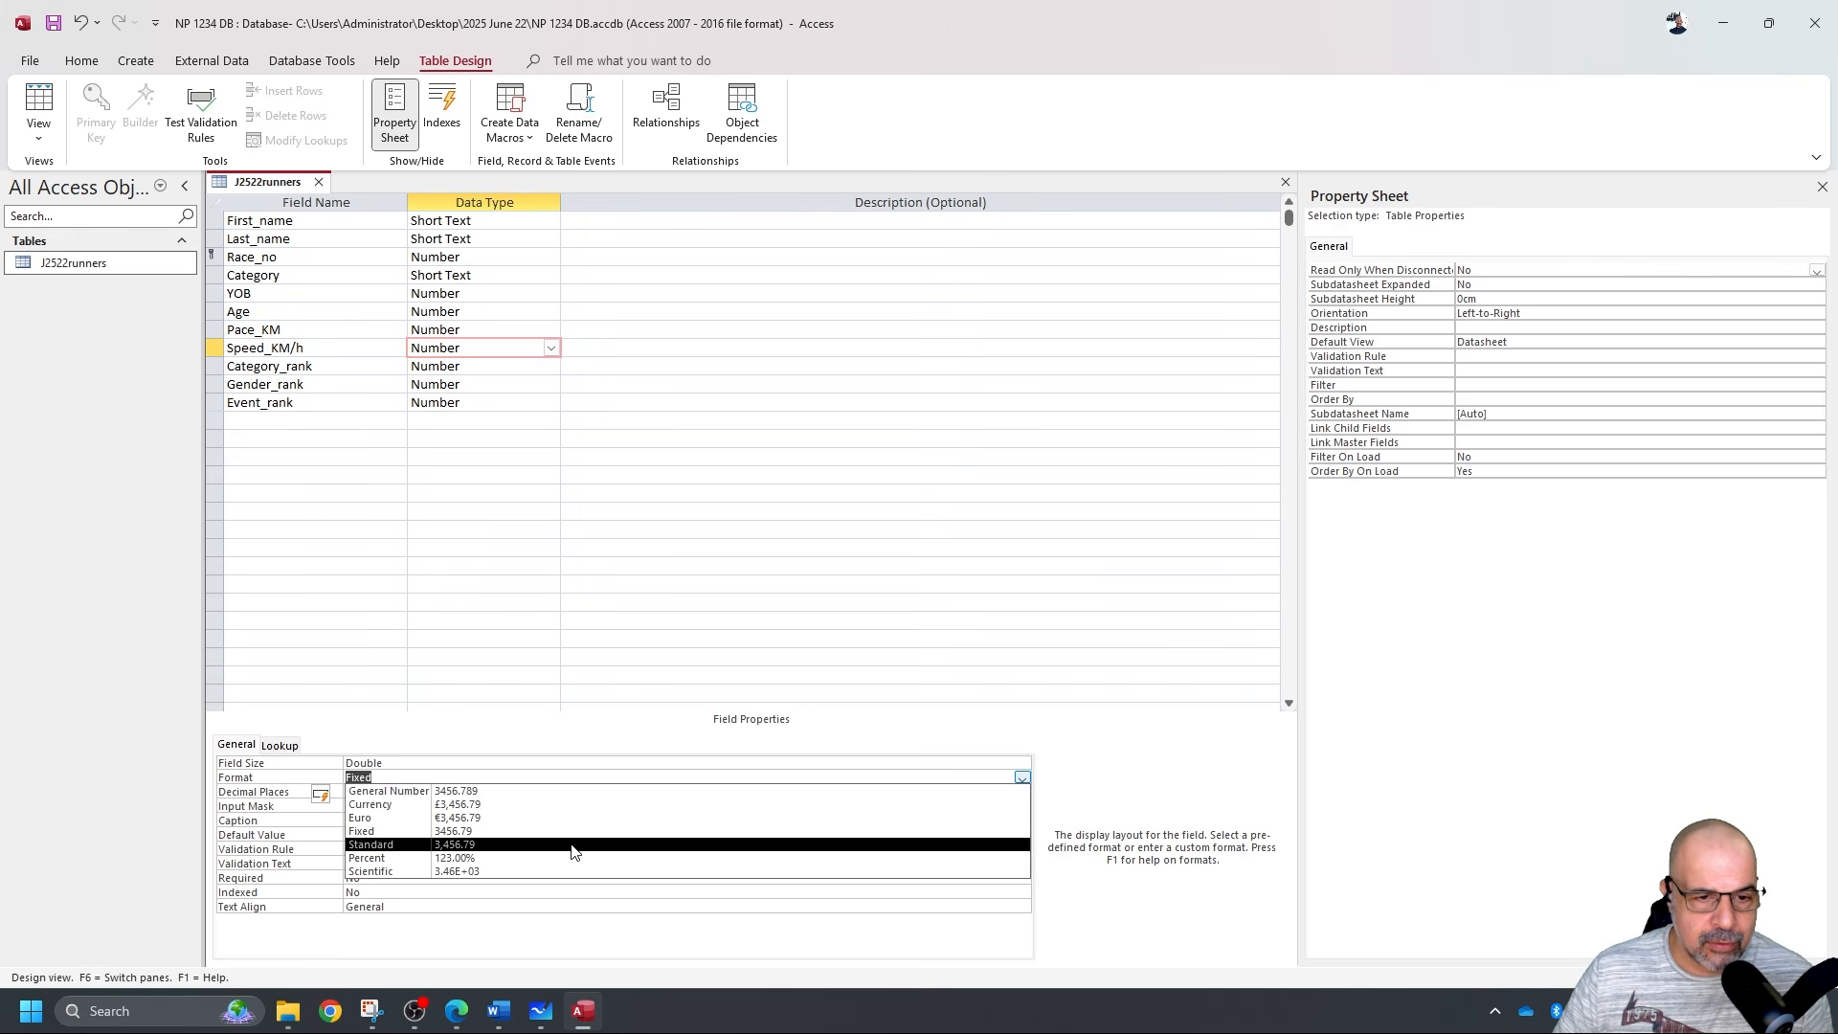
click(495, 791)
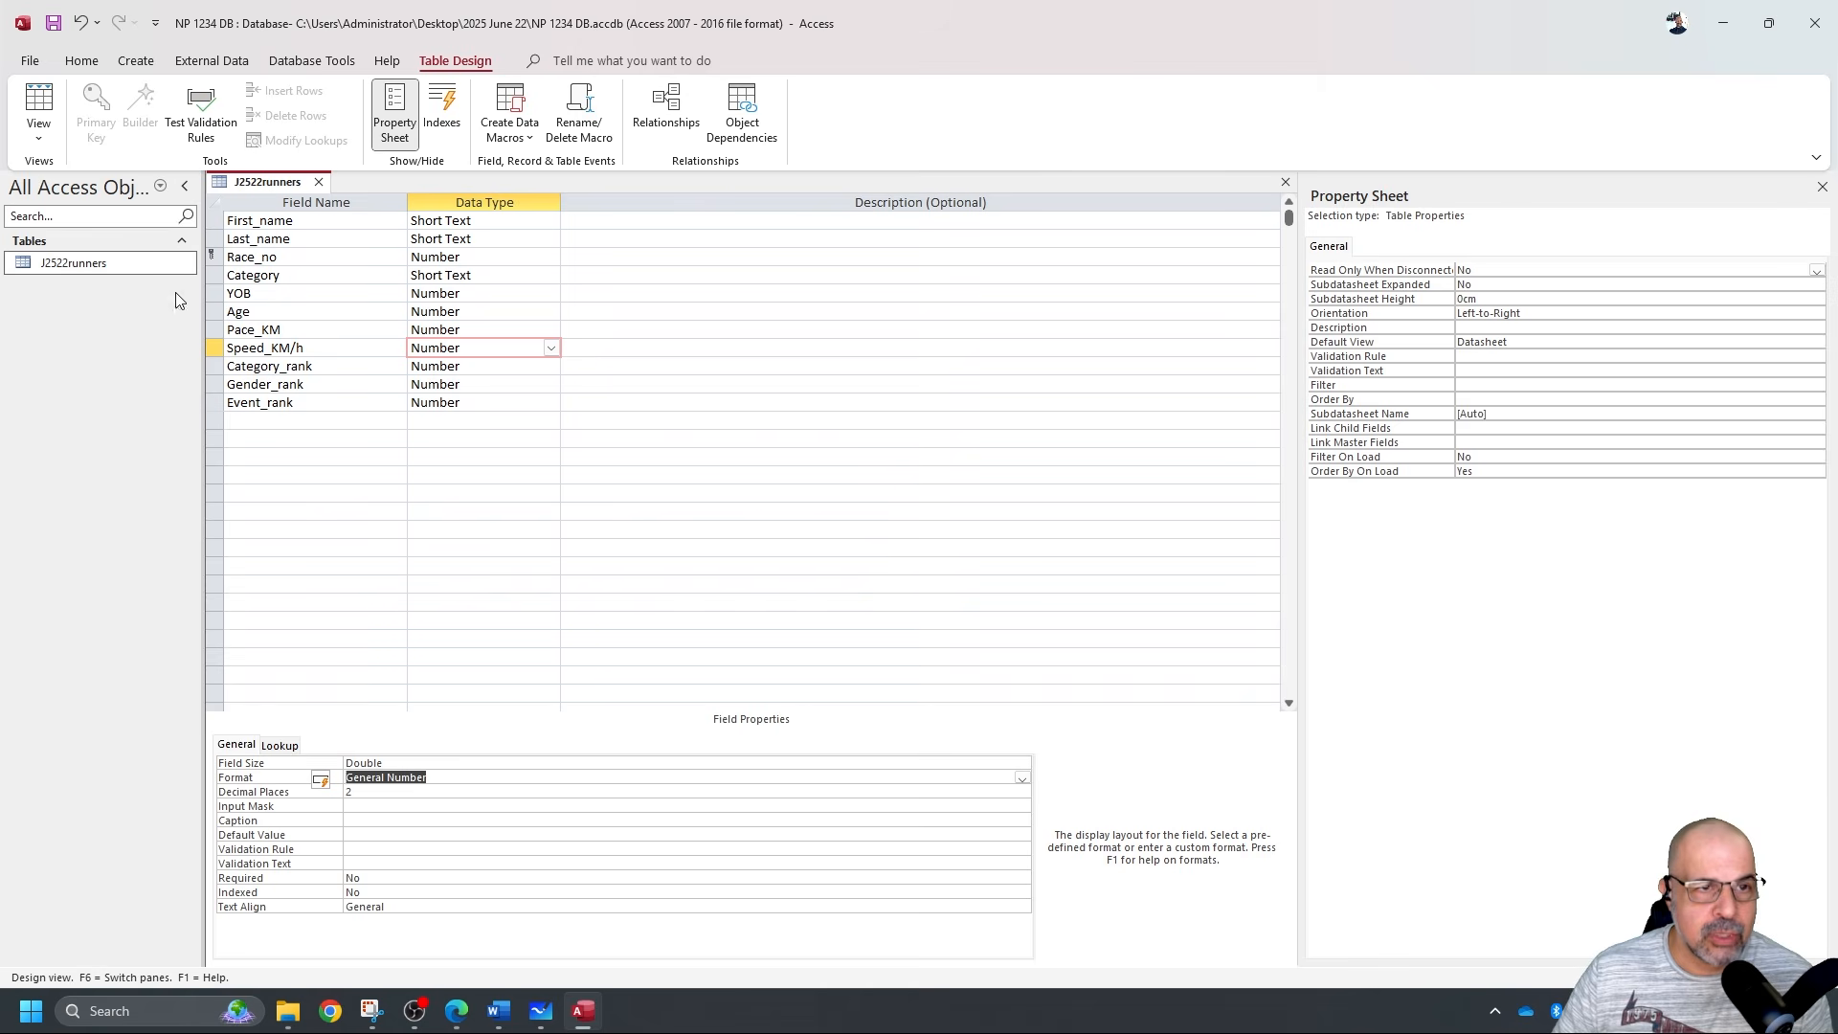
click(38, 103)
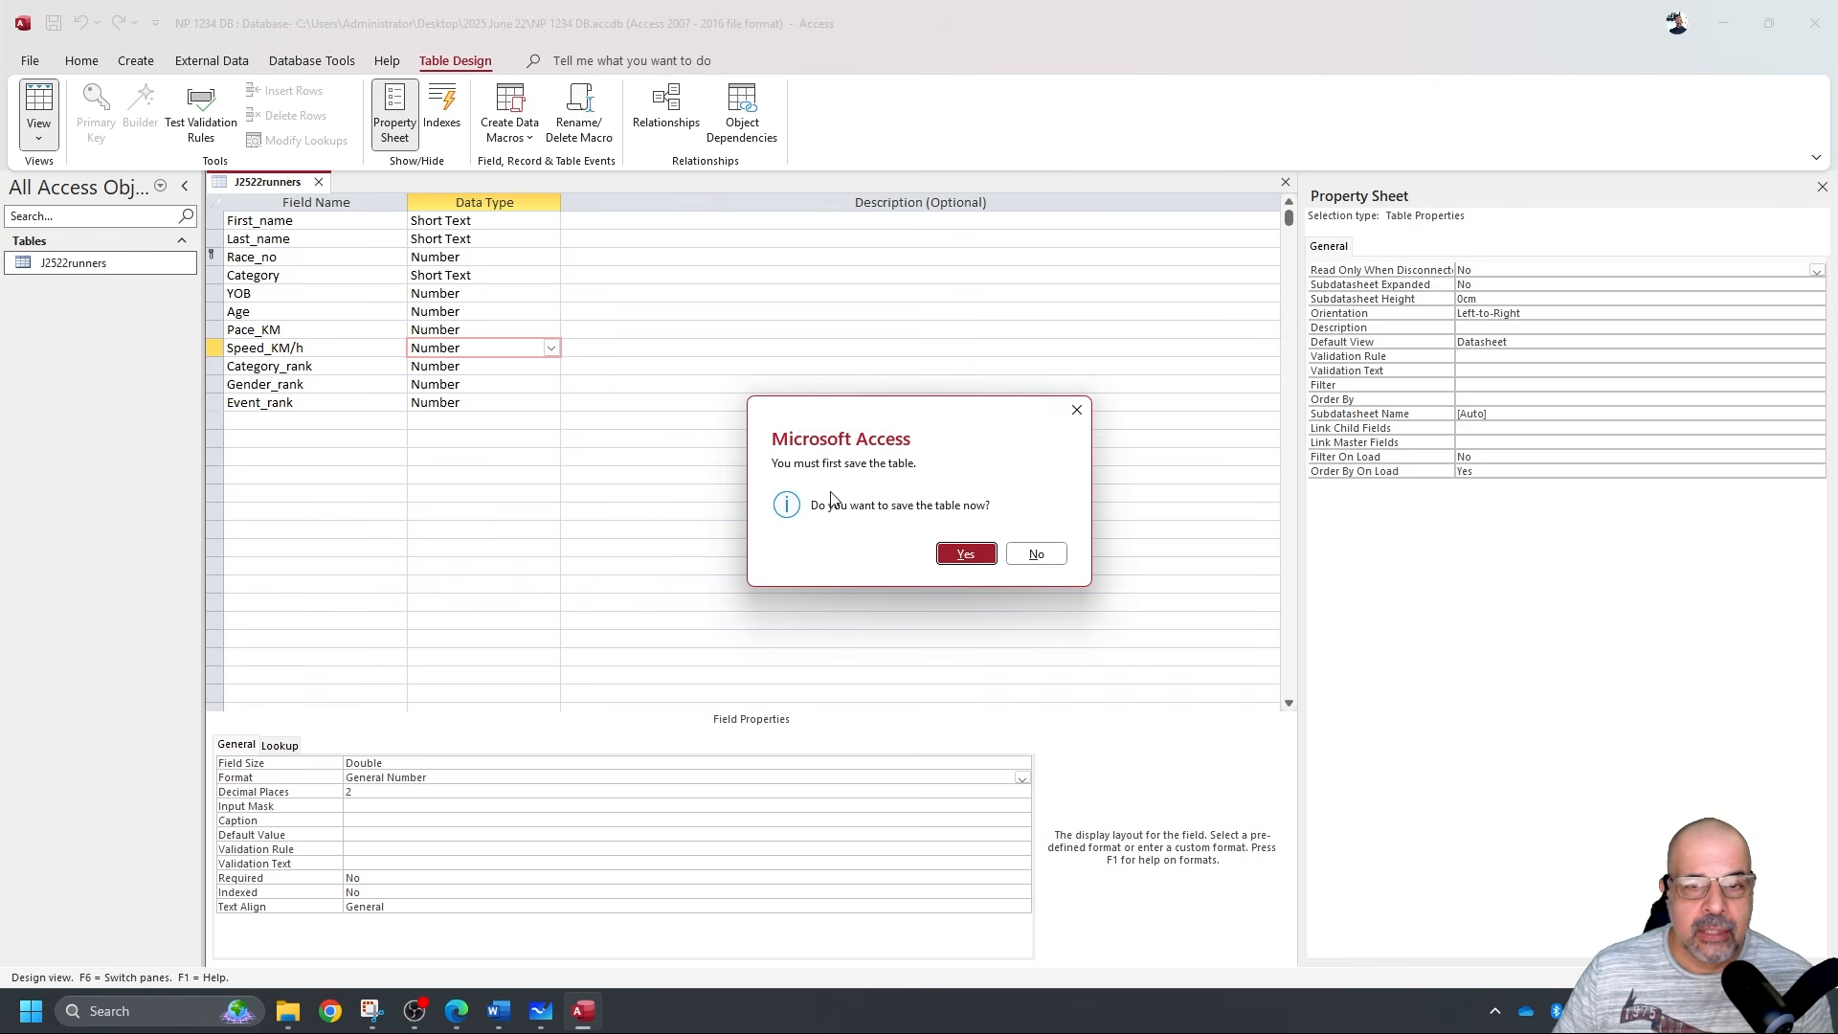
click(965, 554)
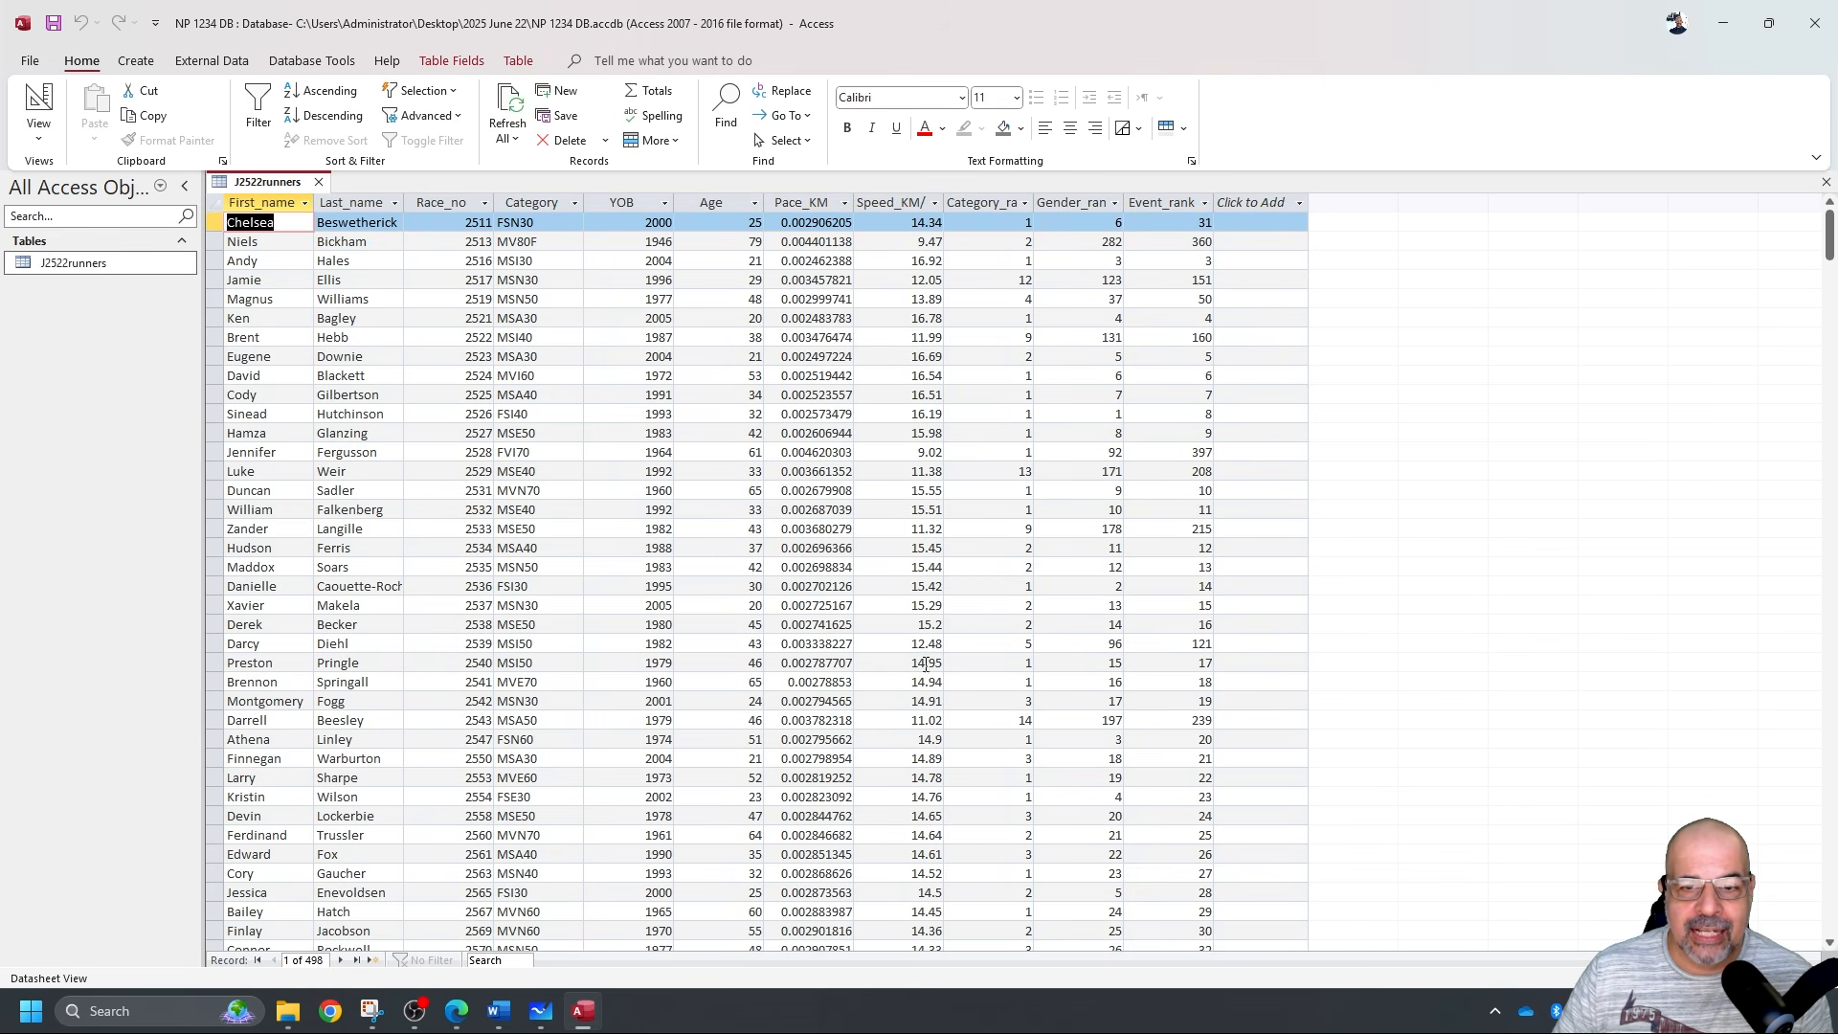
Set the Speed_KM/h field's Format to Fixed and save the table design.
double_click(920, 624)
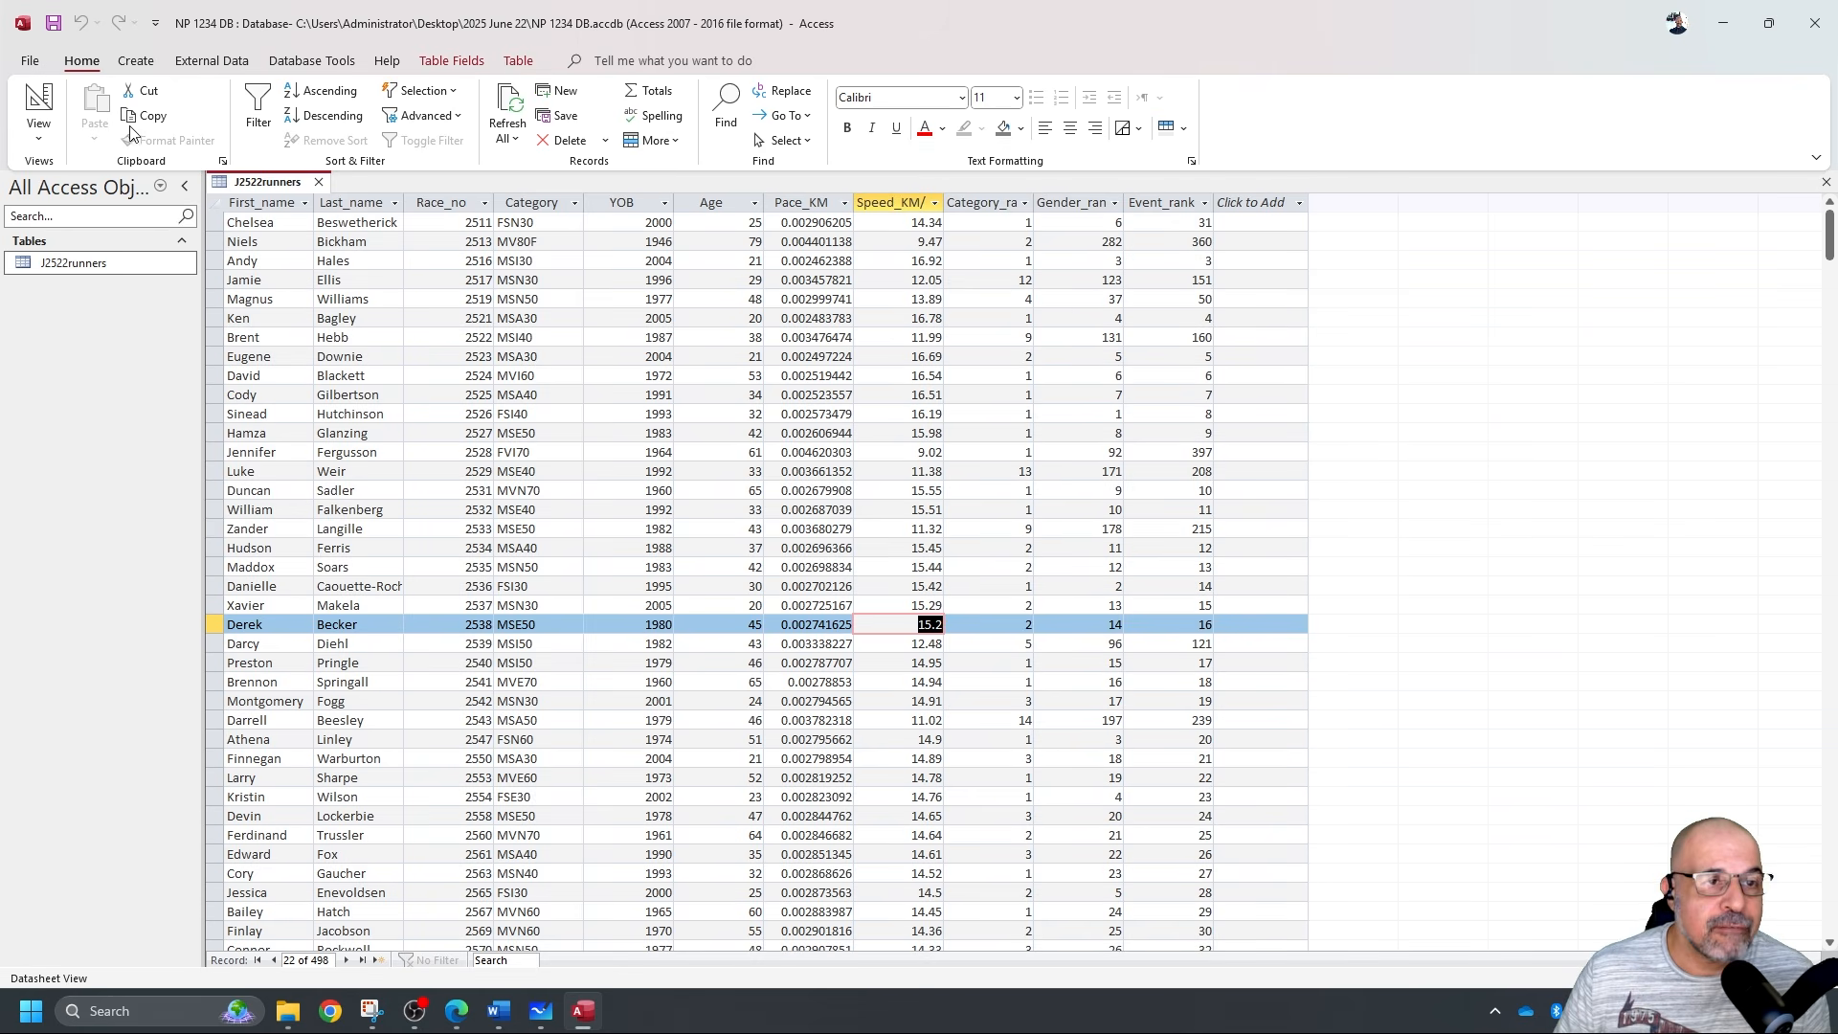
click(38, 103)
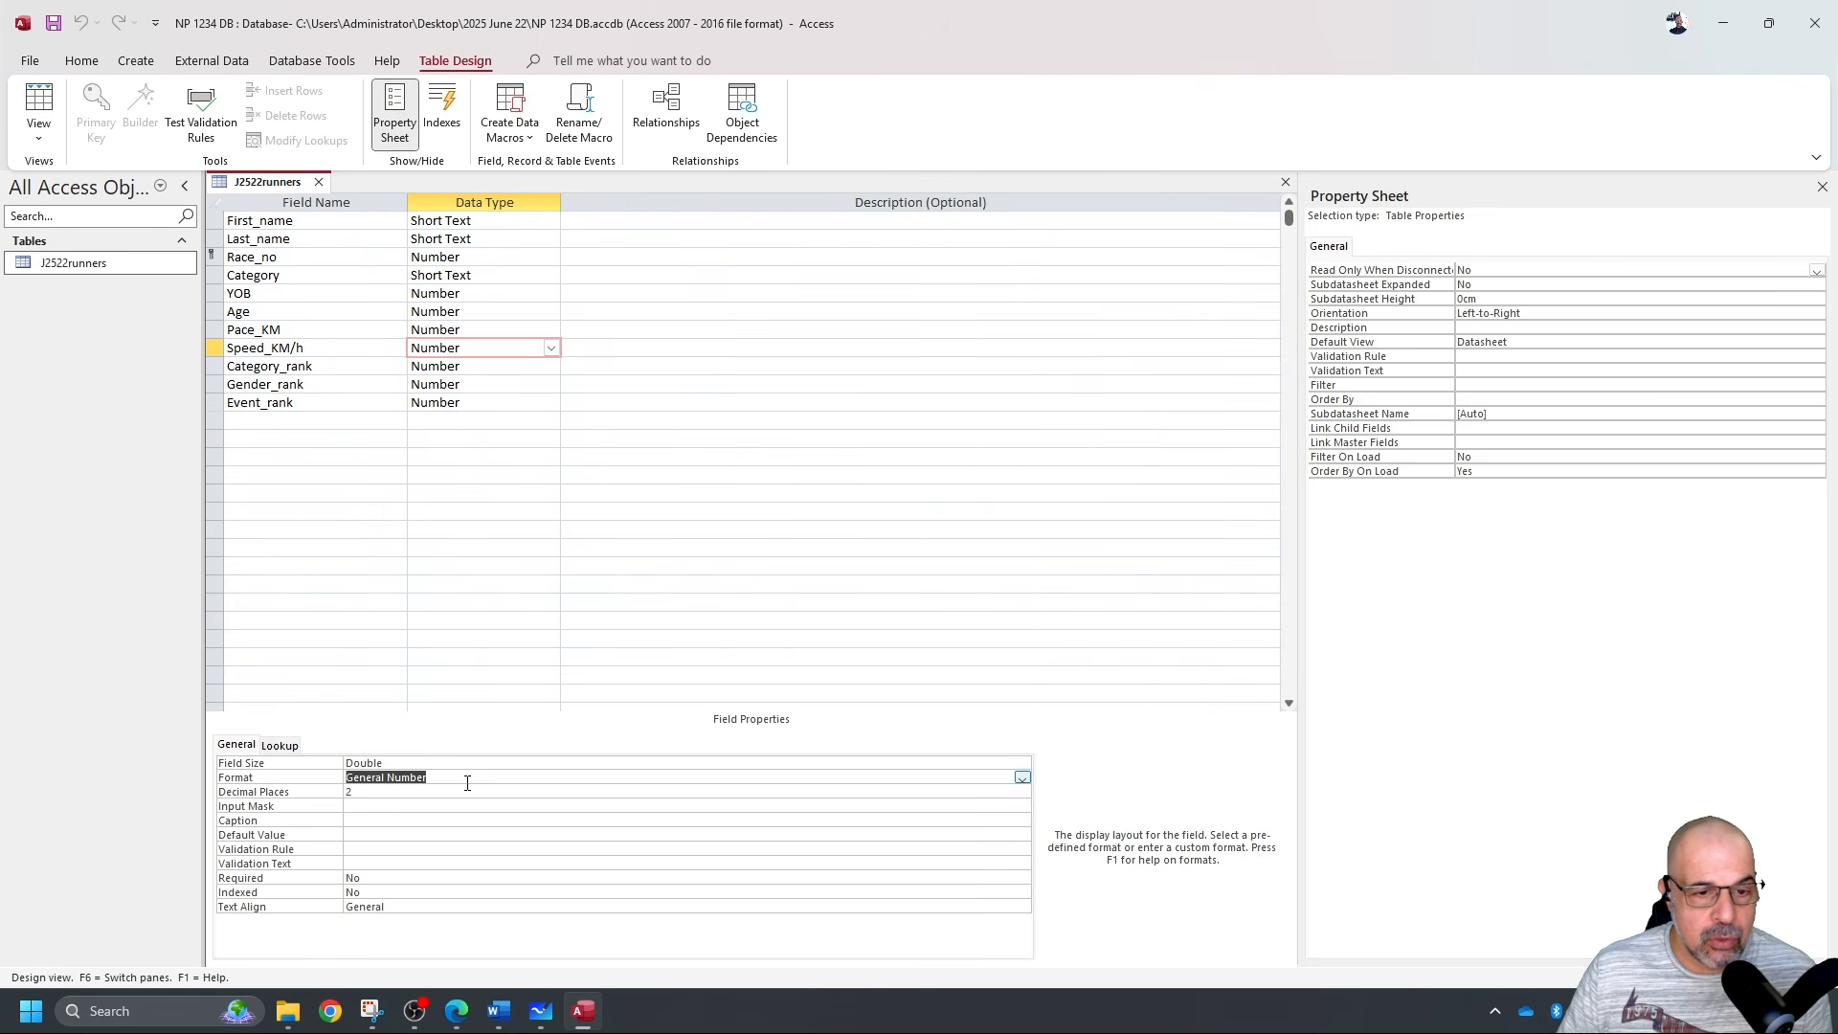
click(1020, 778)
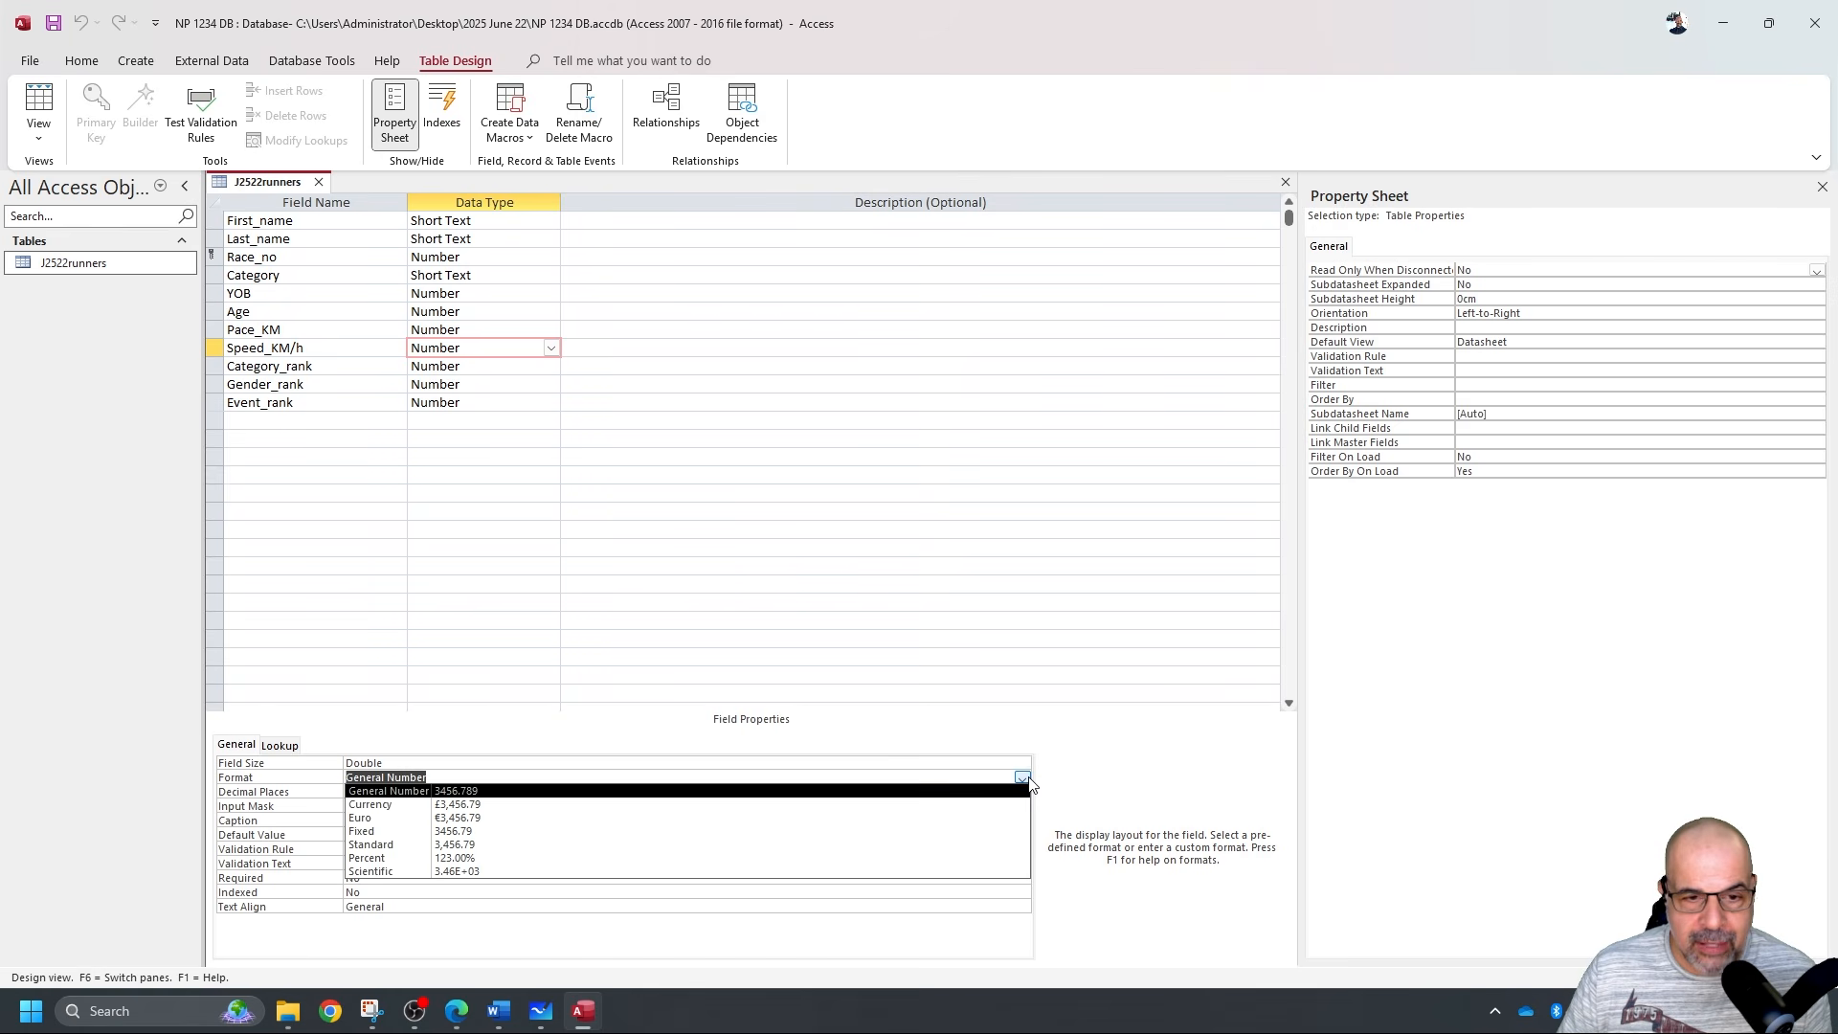
click(539, 832)
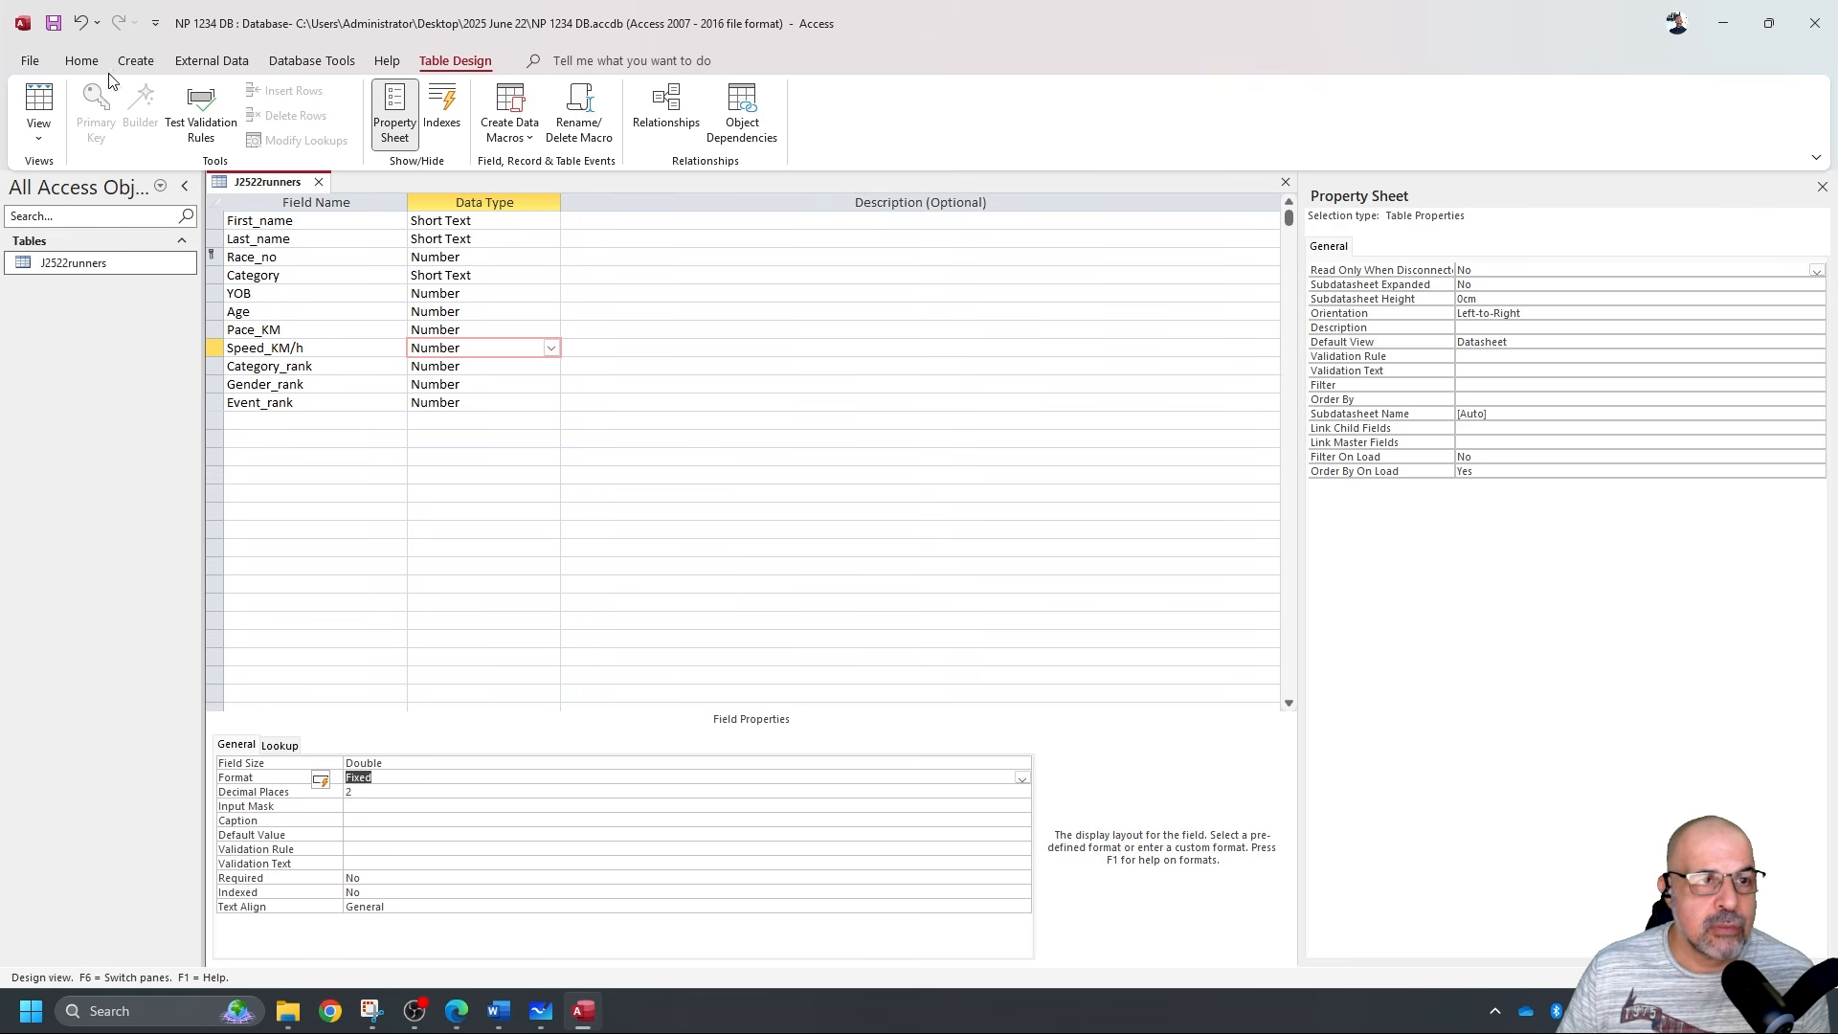
click(54, 23)
click(31, 107)
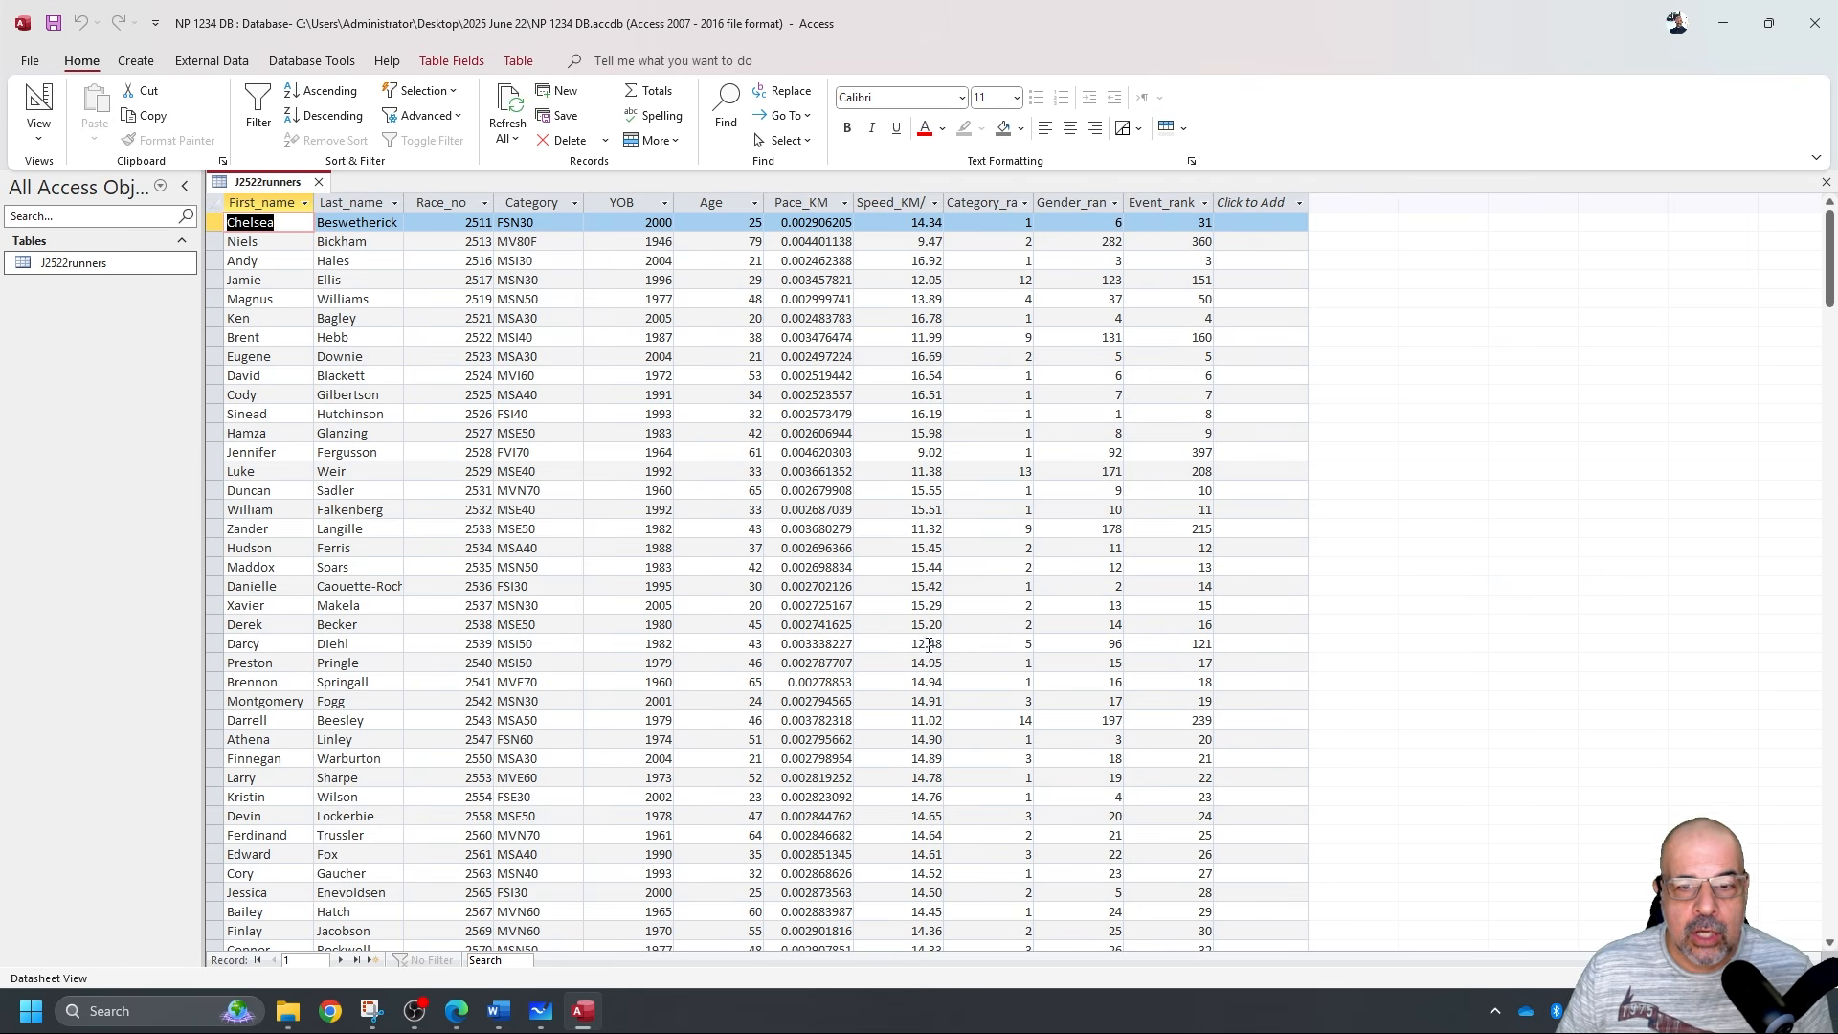
Confirm speeds like 15.20 now show two decimals, then return to Design View.
click(916, 202)
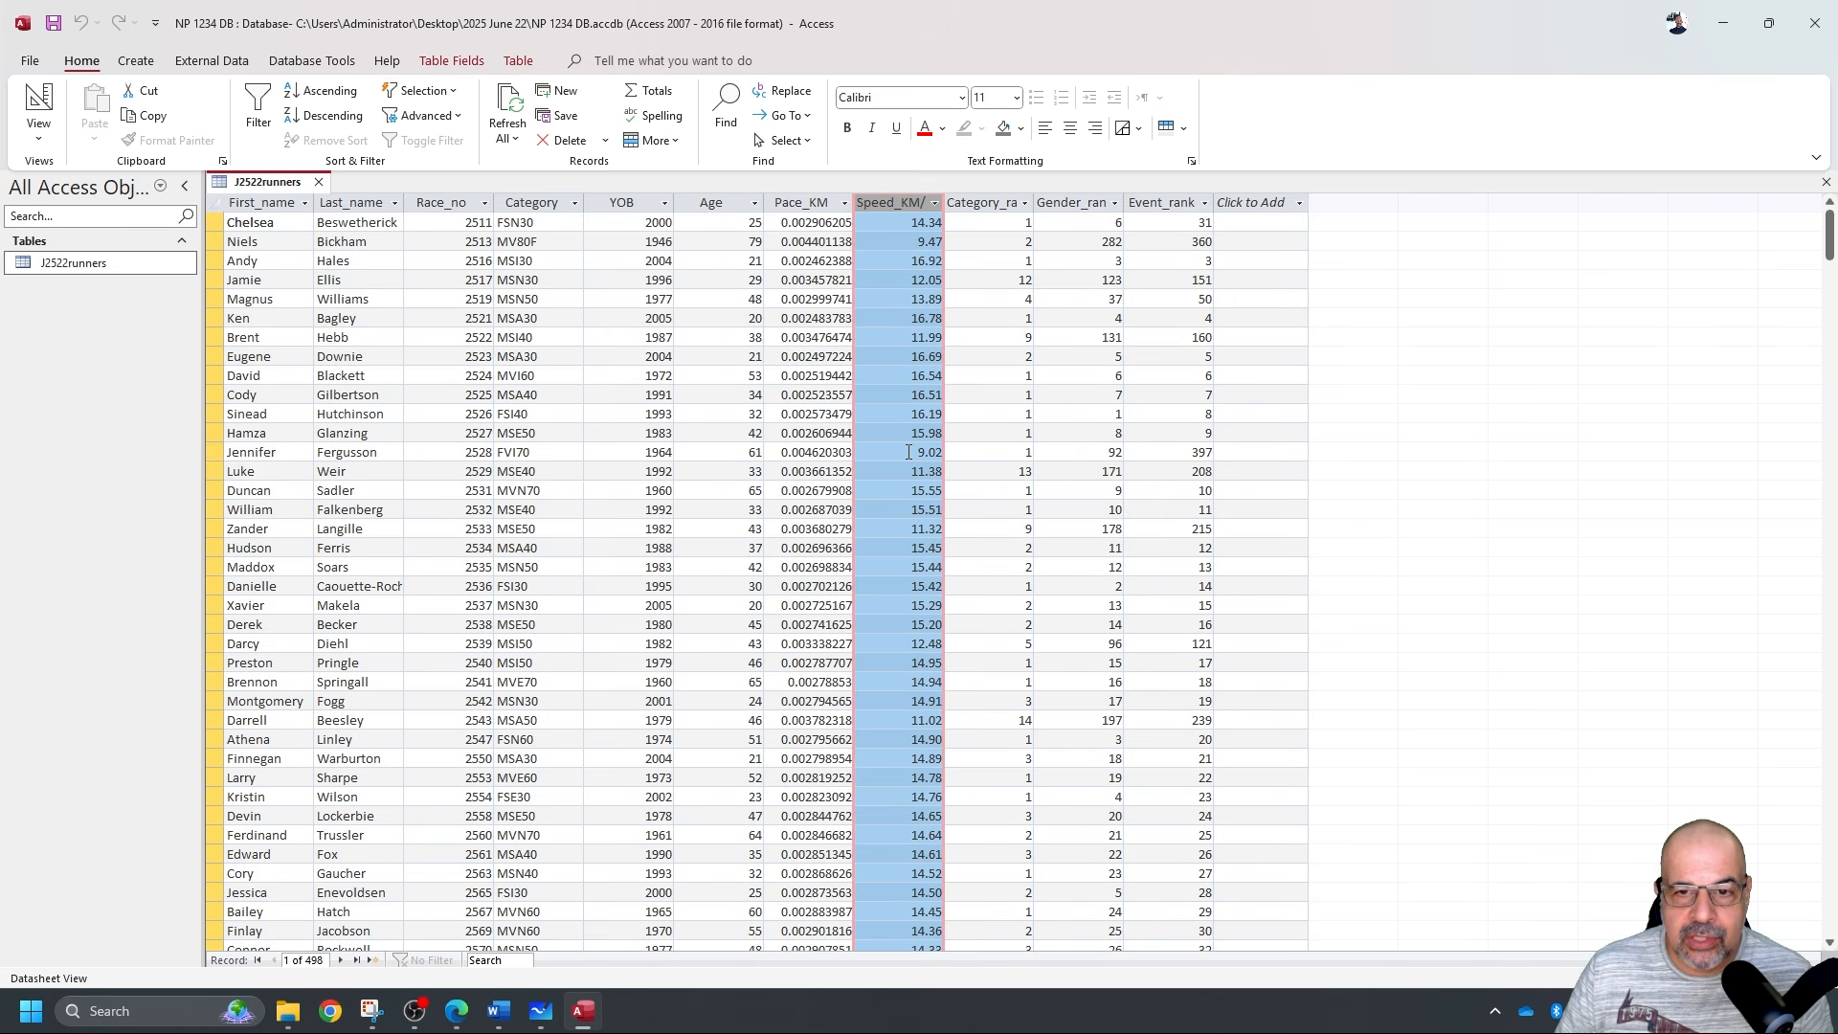
click(906, 624)
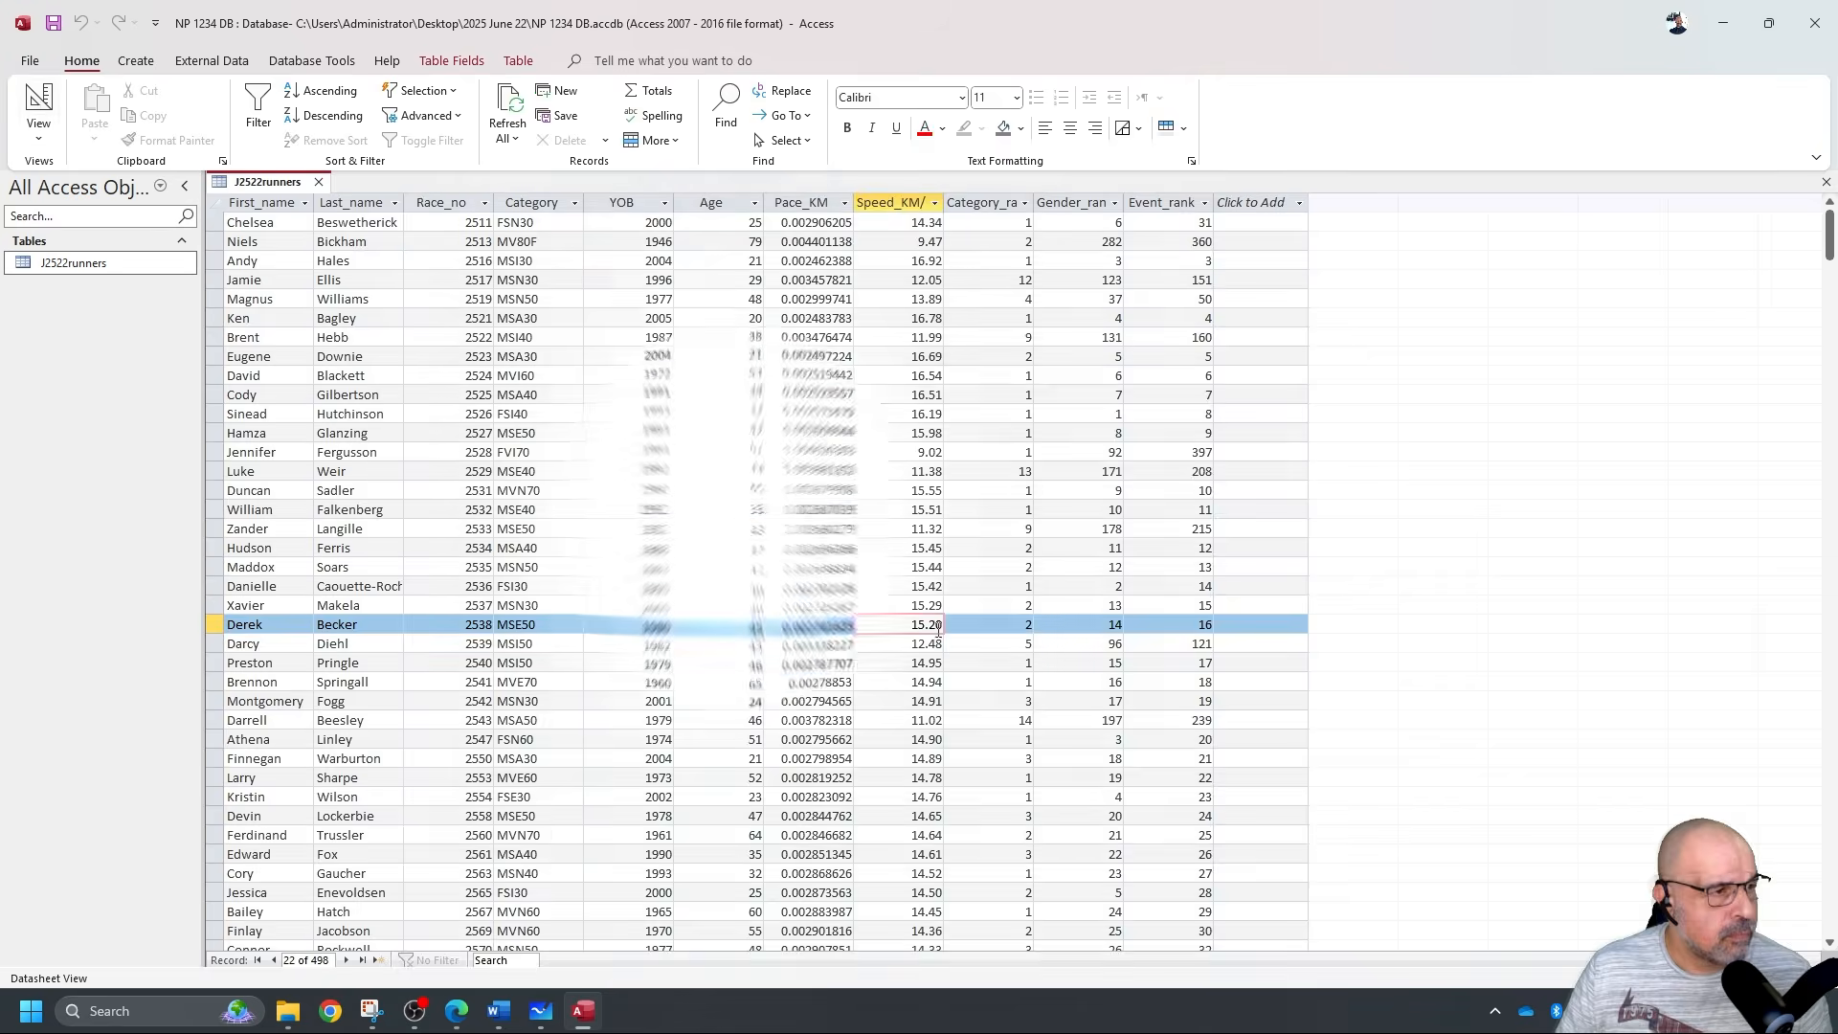
click(38, 100)
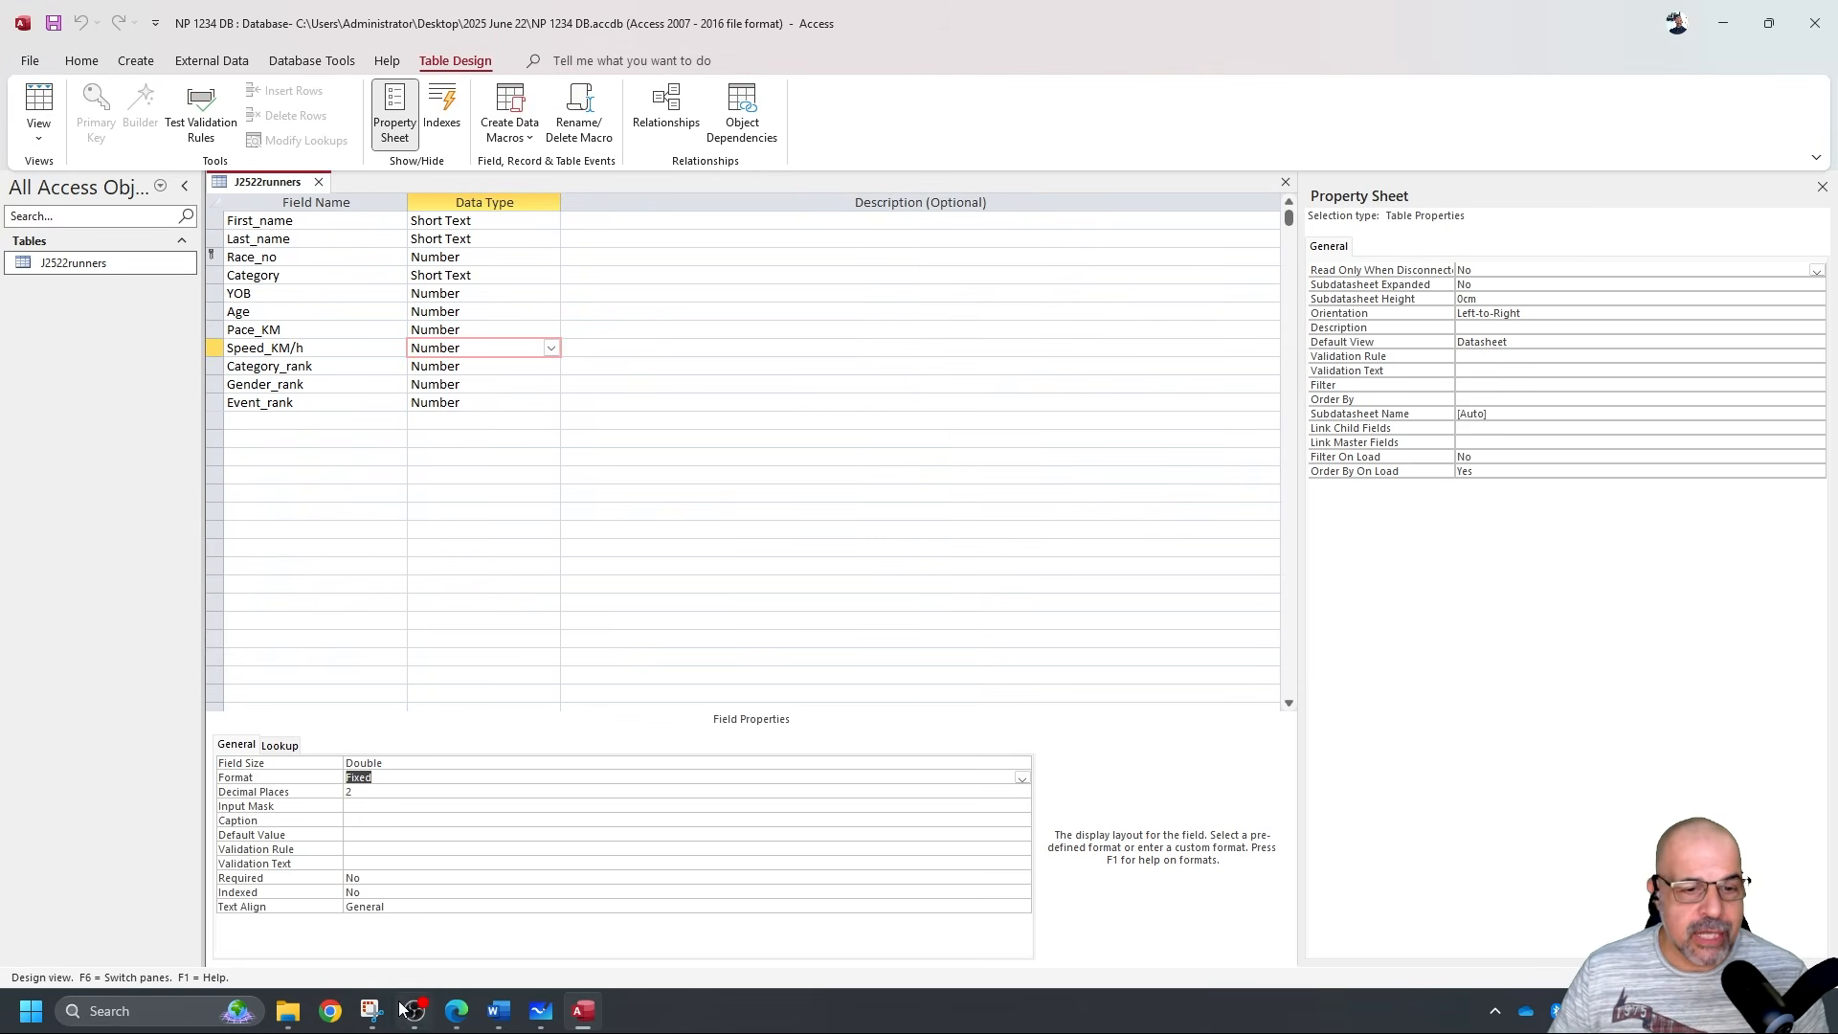
Snip the J2522runners field names and data types with Snipping Tool.
click(372, 1012)
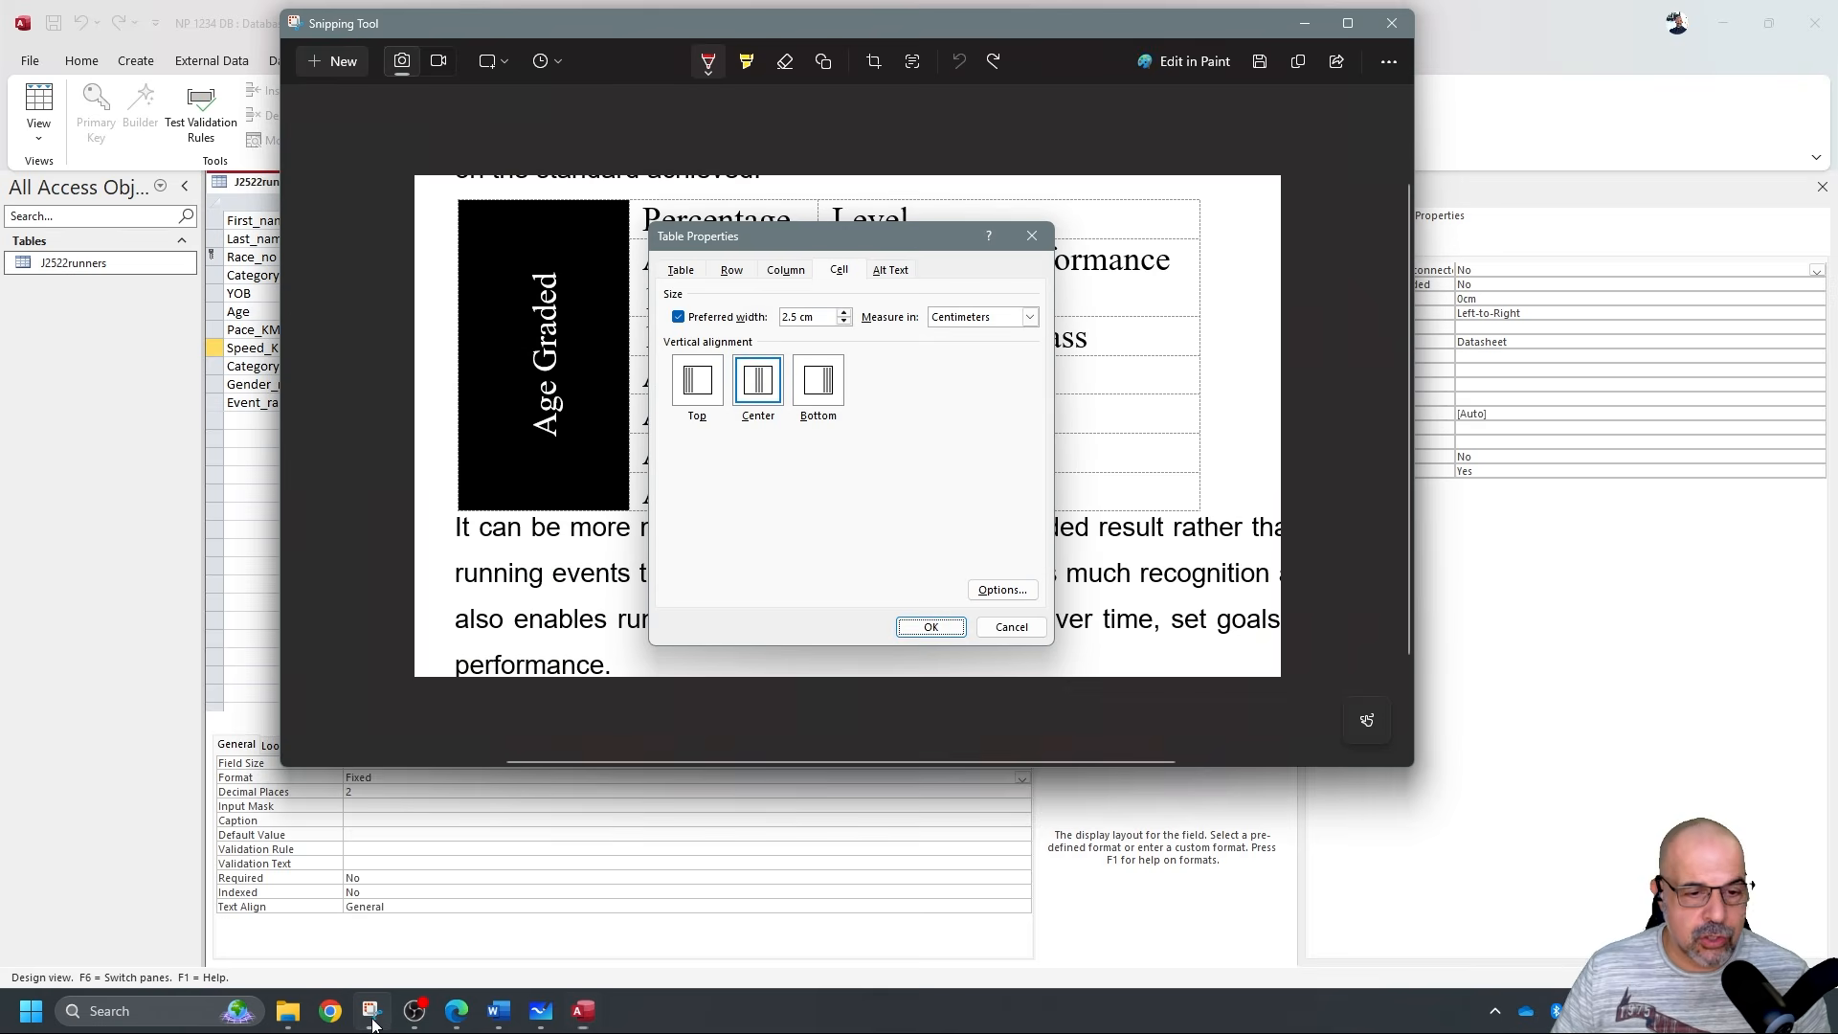
click(335, 63)
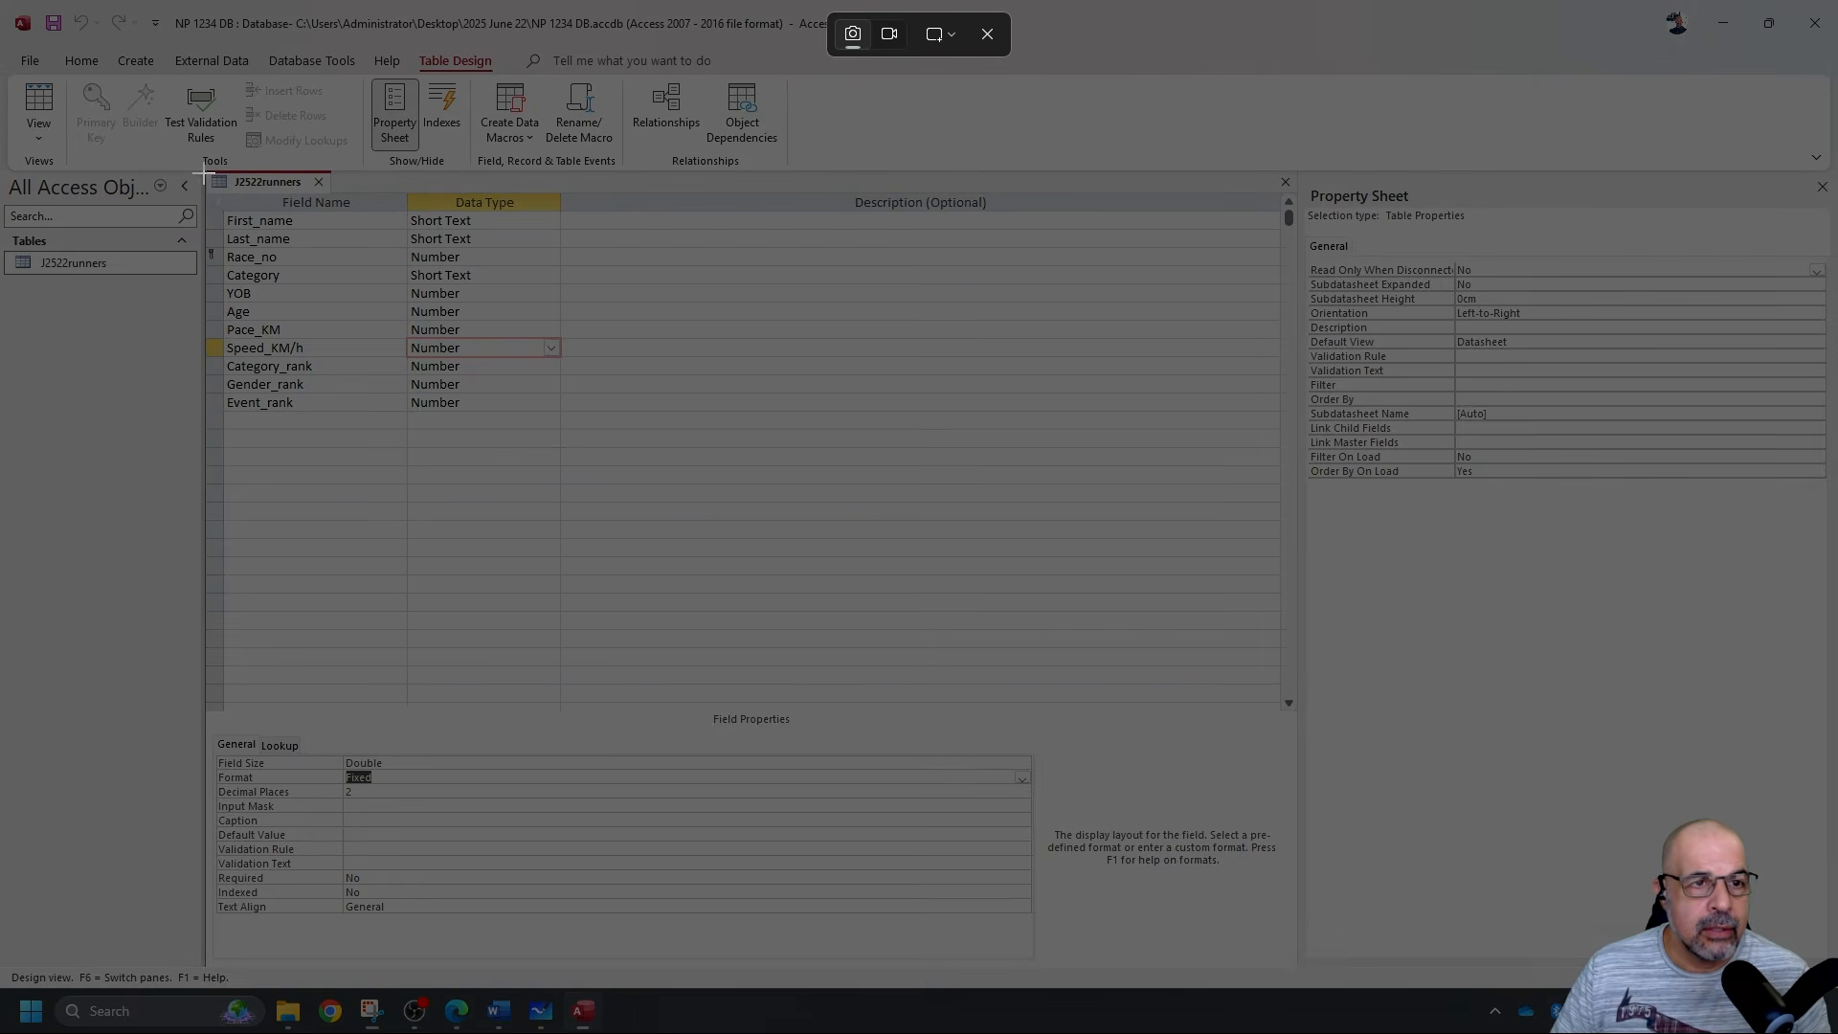
drag(199, 165, 596, 419)
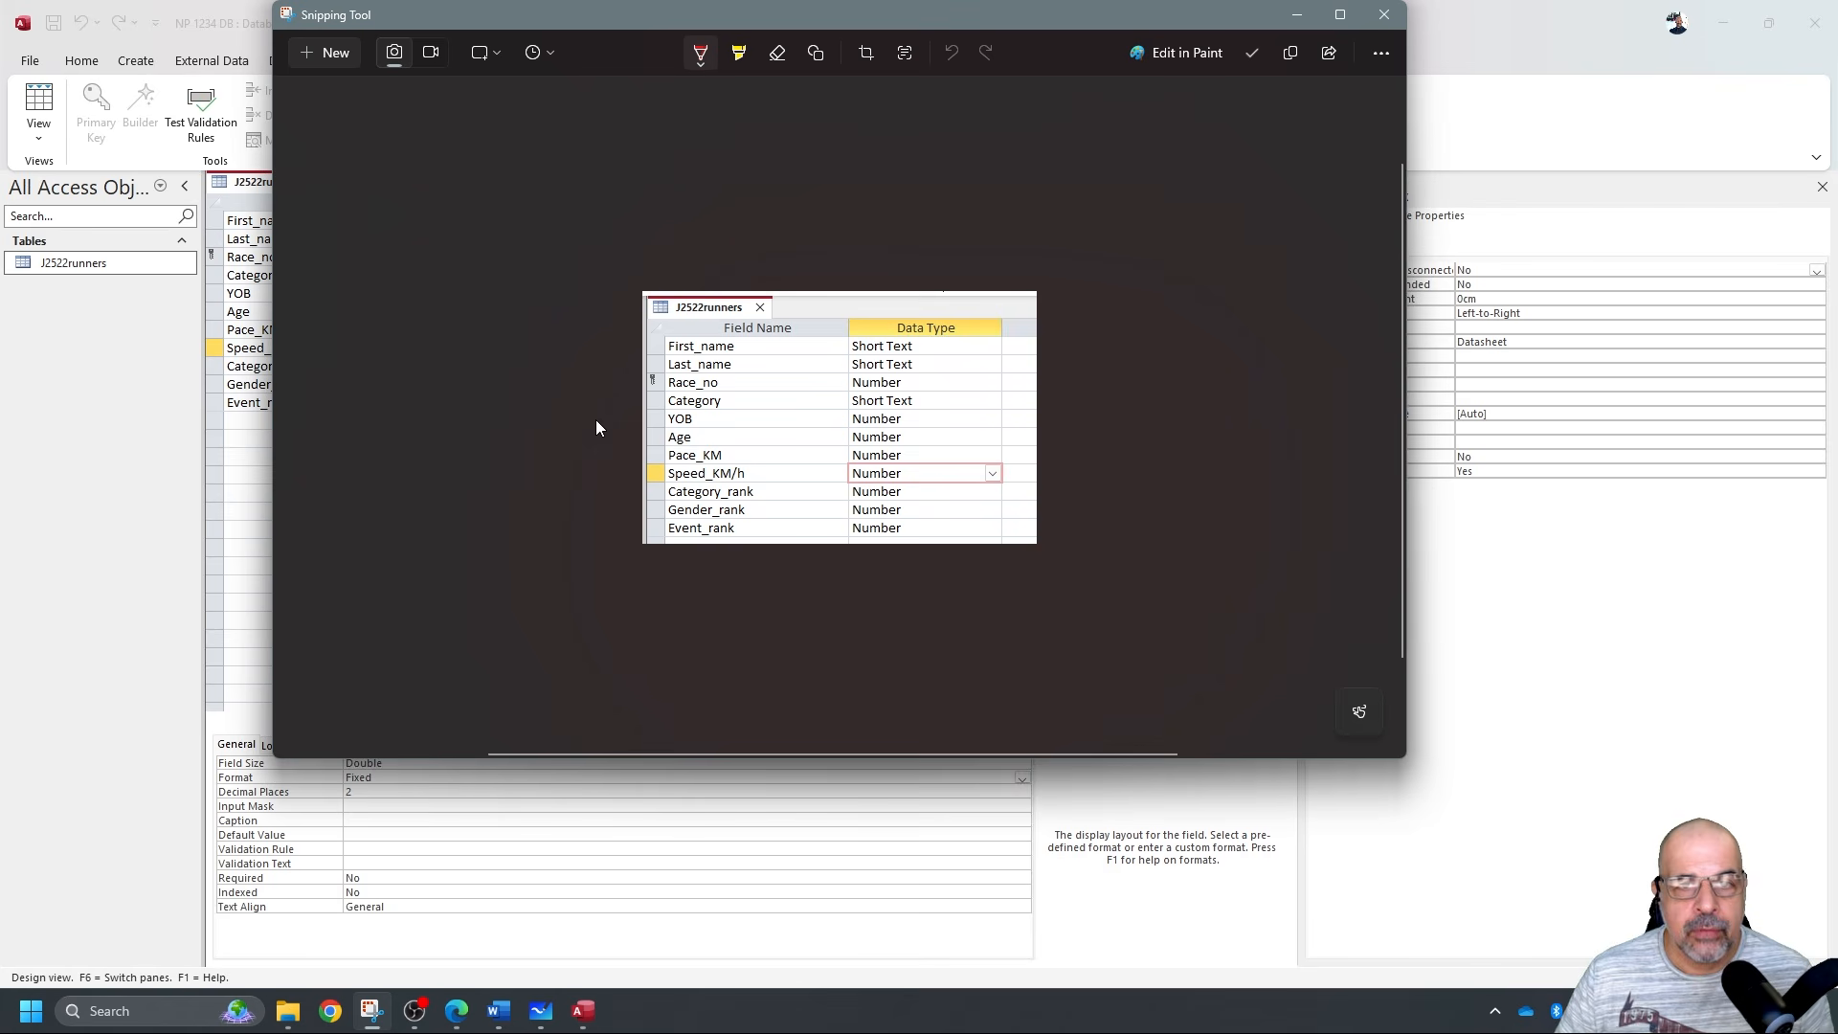
Mark up the snip with red pen strokes, undo the last one, and return to the Word evidence document.
drag(667, 316, 759, 323)
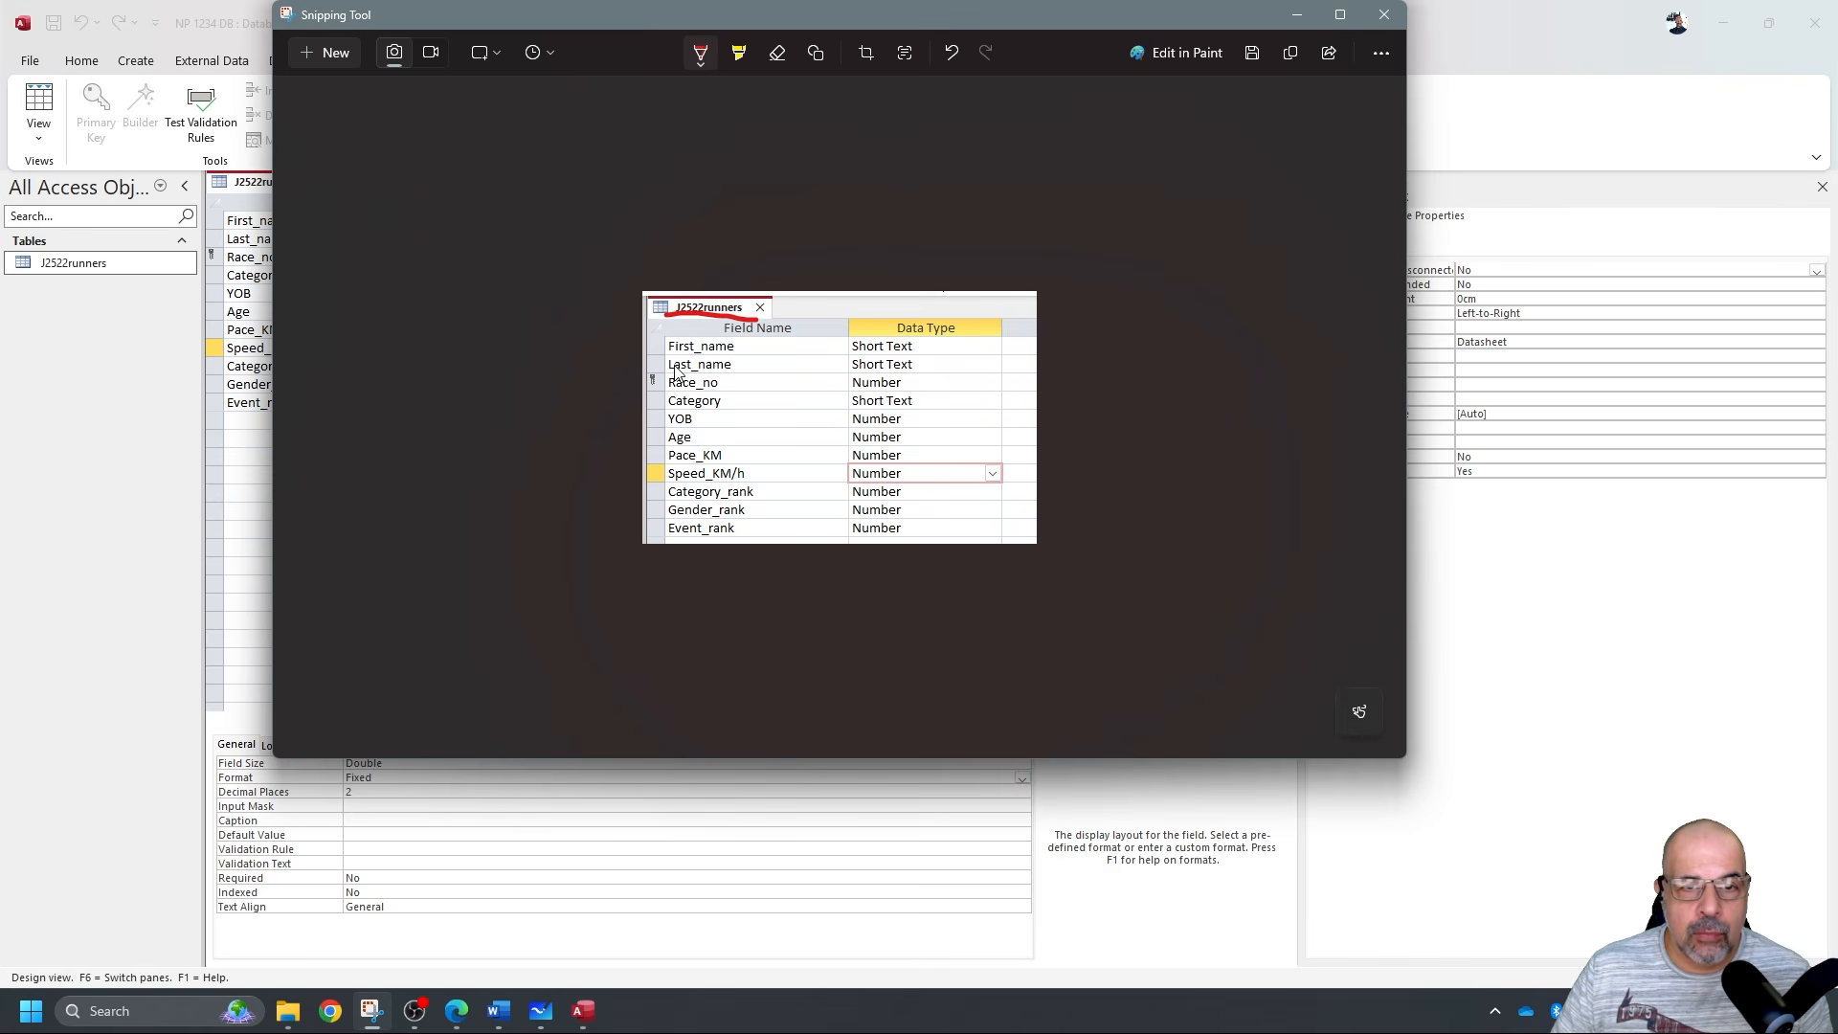
drag(648, 368, 663, 367)
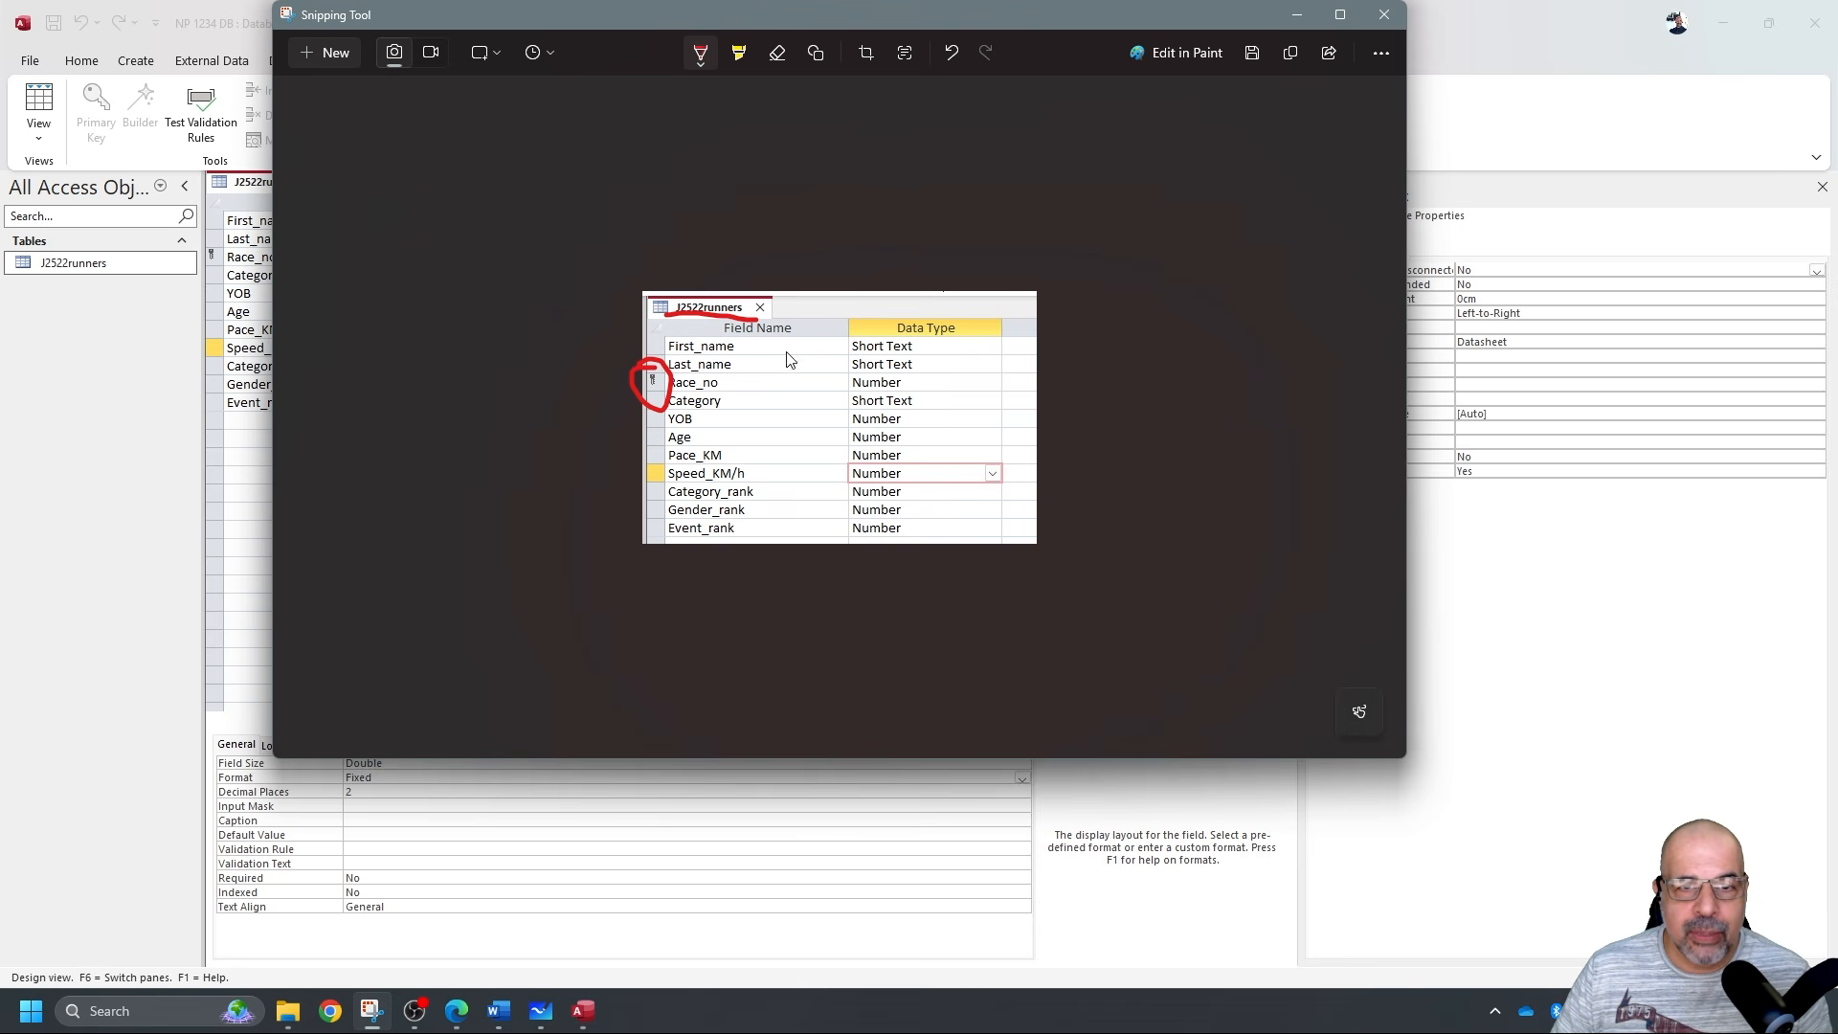
drag(799, 345, 800, 472)
drag(986, 330, 978, 511)
key(ctrl+z)
key(ctrl+z)
key(ctrl+z)
key(ctrl+z)
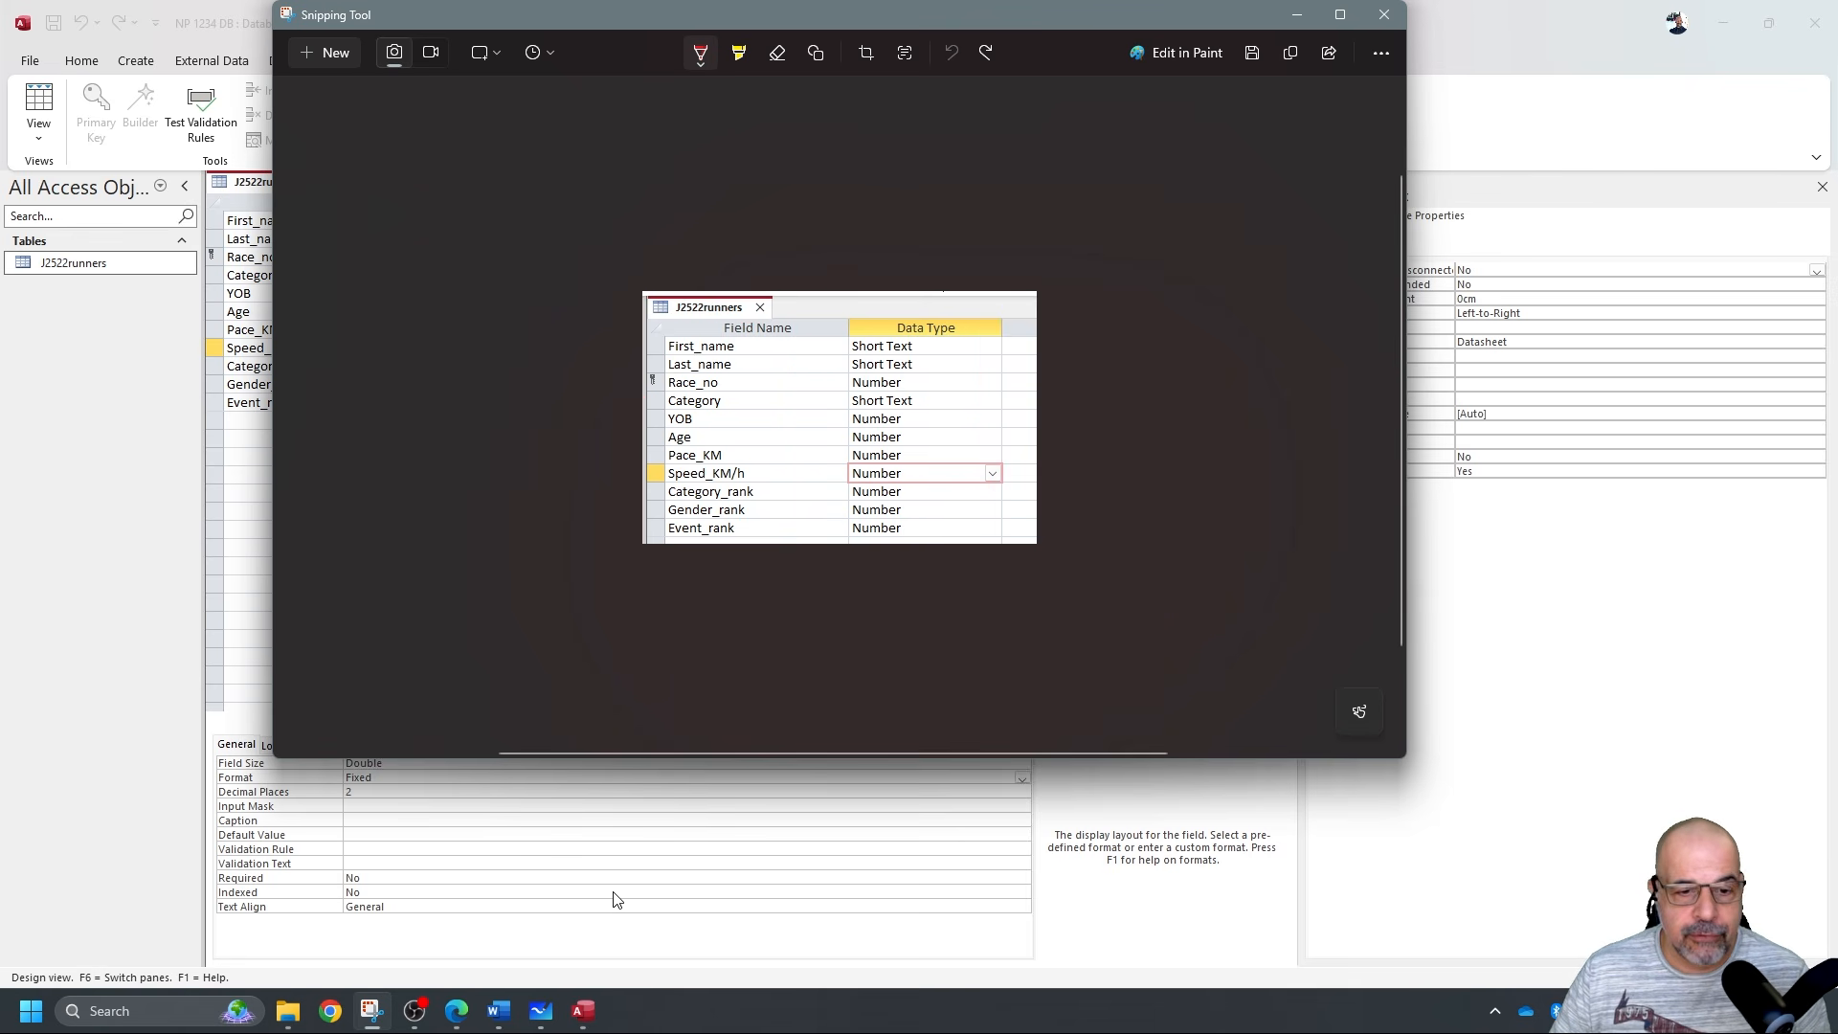
click(498, 1012)
scroll(642, 649, down, 3)
Paste the J2522runners screenshot under 'Step 14 evidence:', shrink it, and save EVIDENCE1234.docx.
click(642, 649)
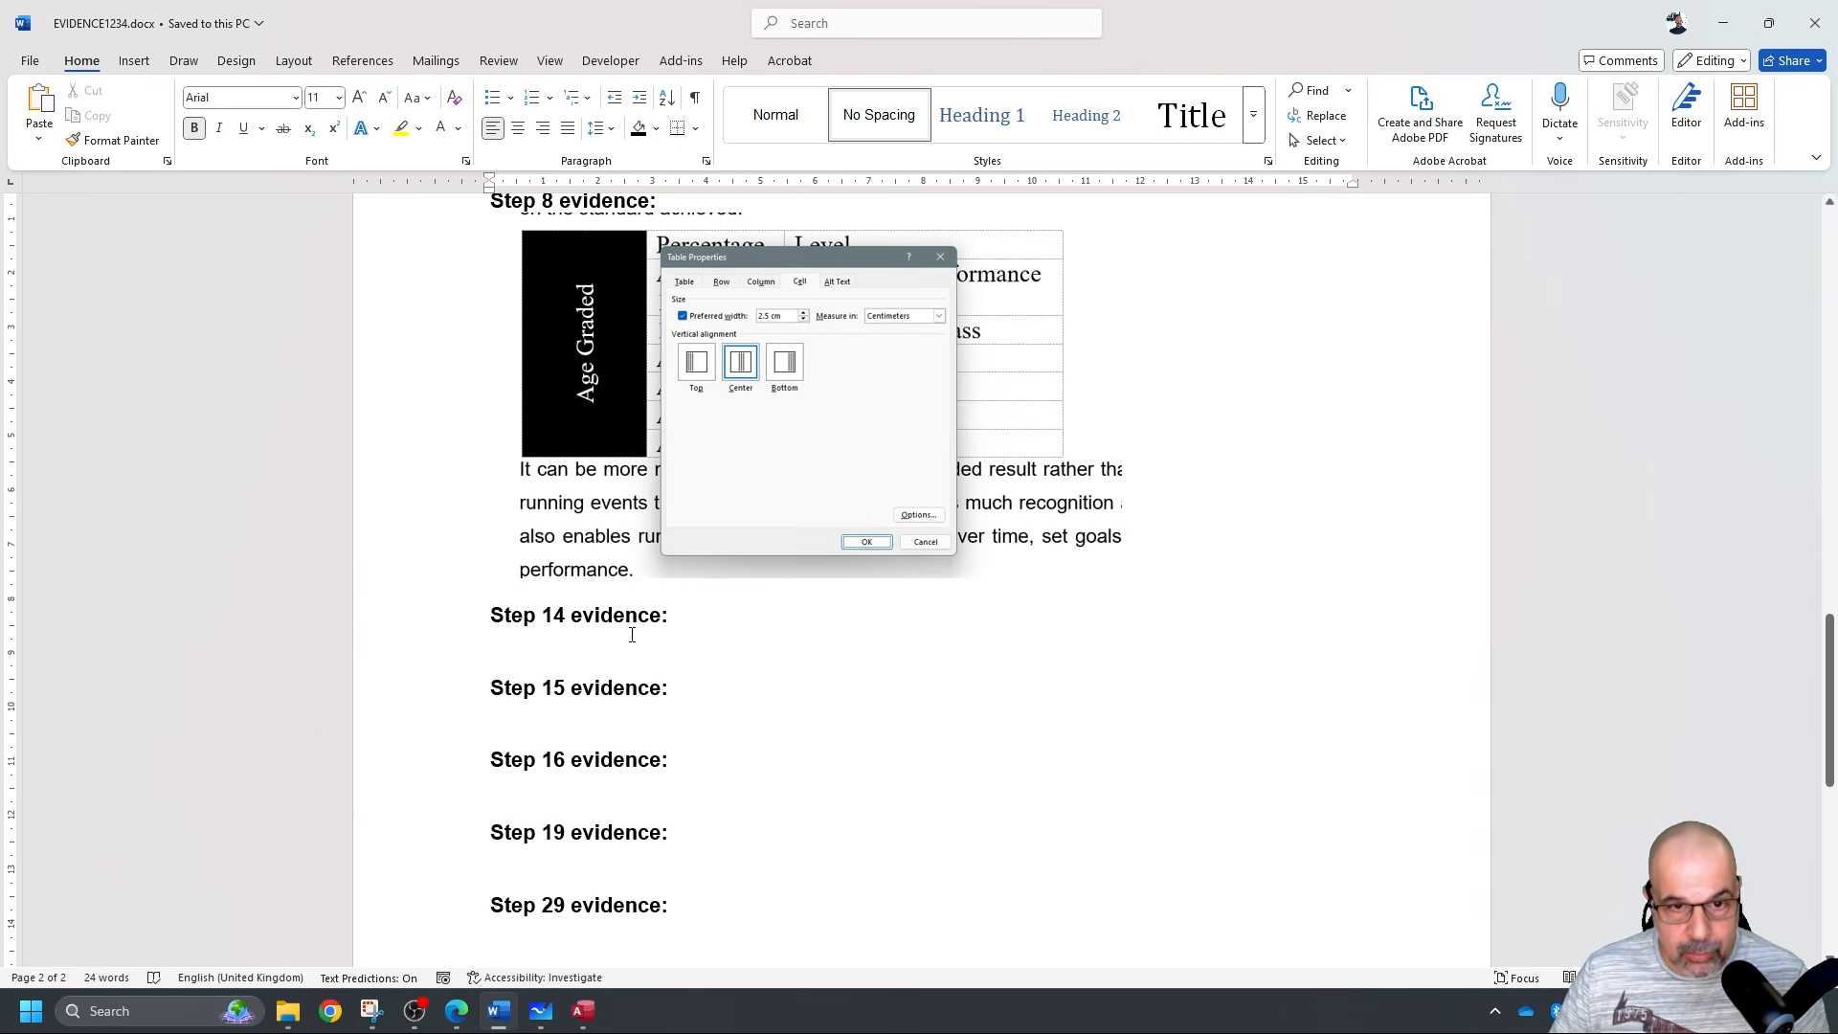
key(ctrl+v)
click(1014, 840)
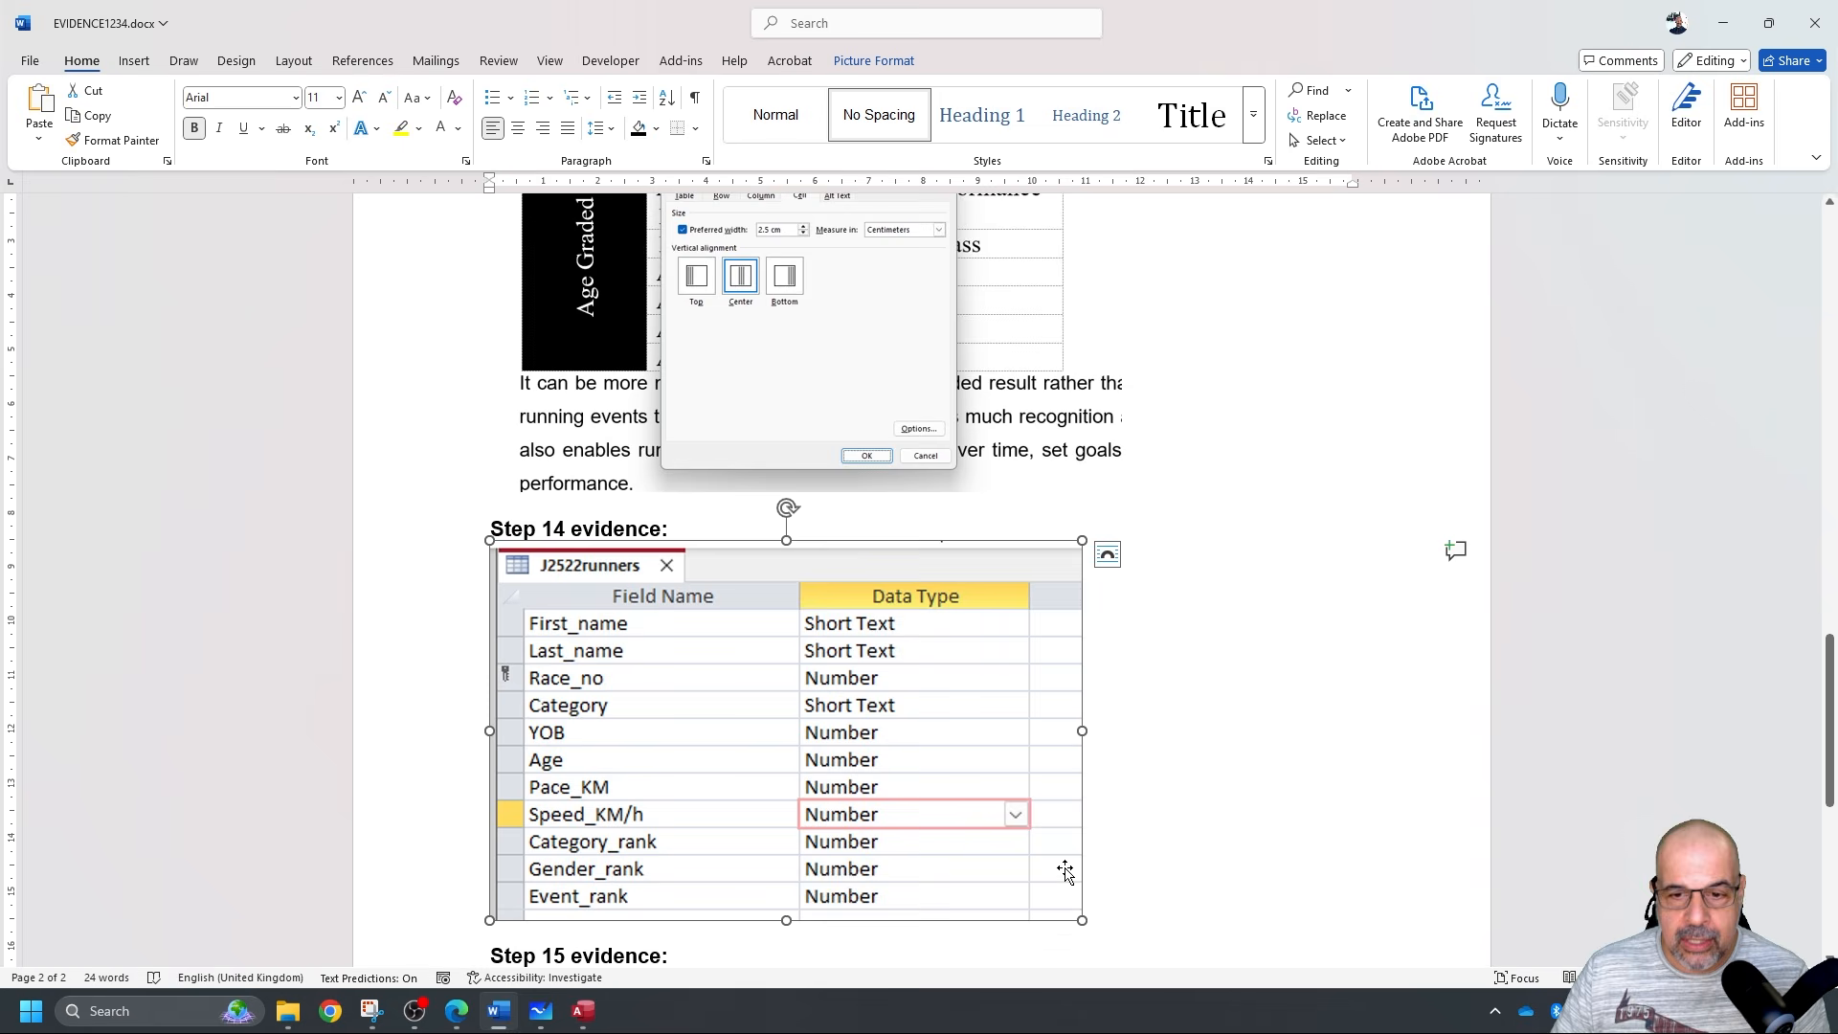
drag(1034, 889, 908, 808)
click(996, 713)
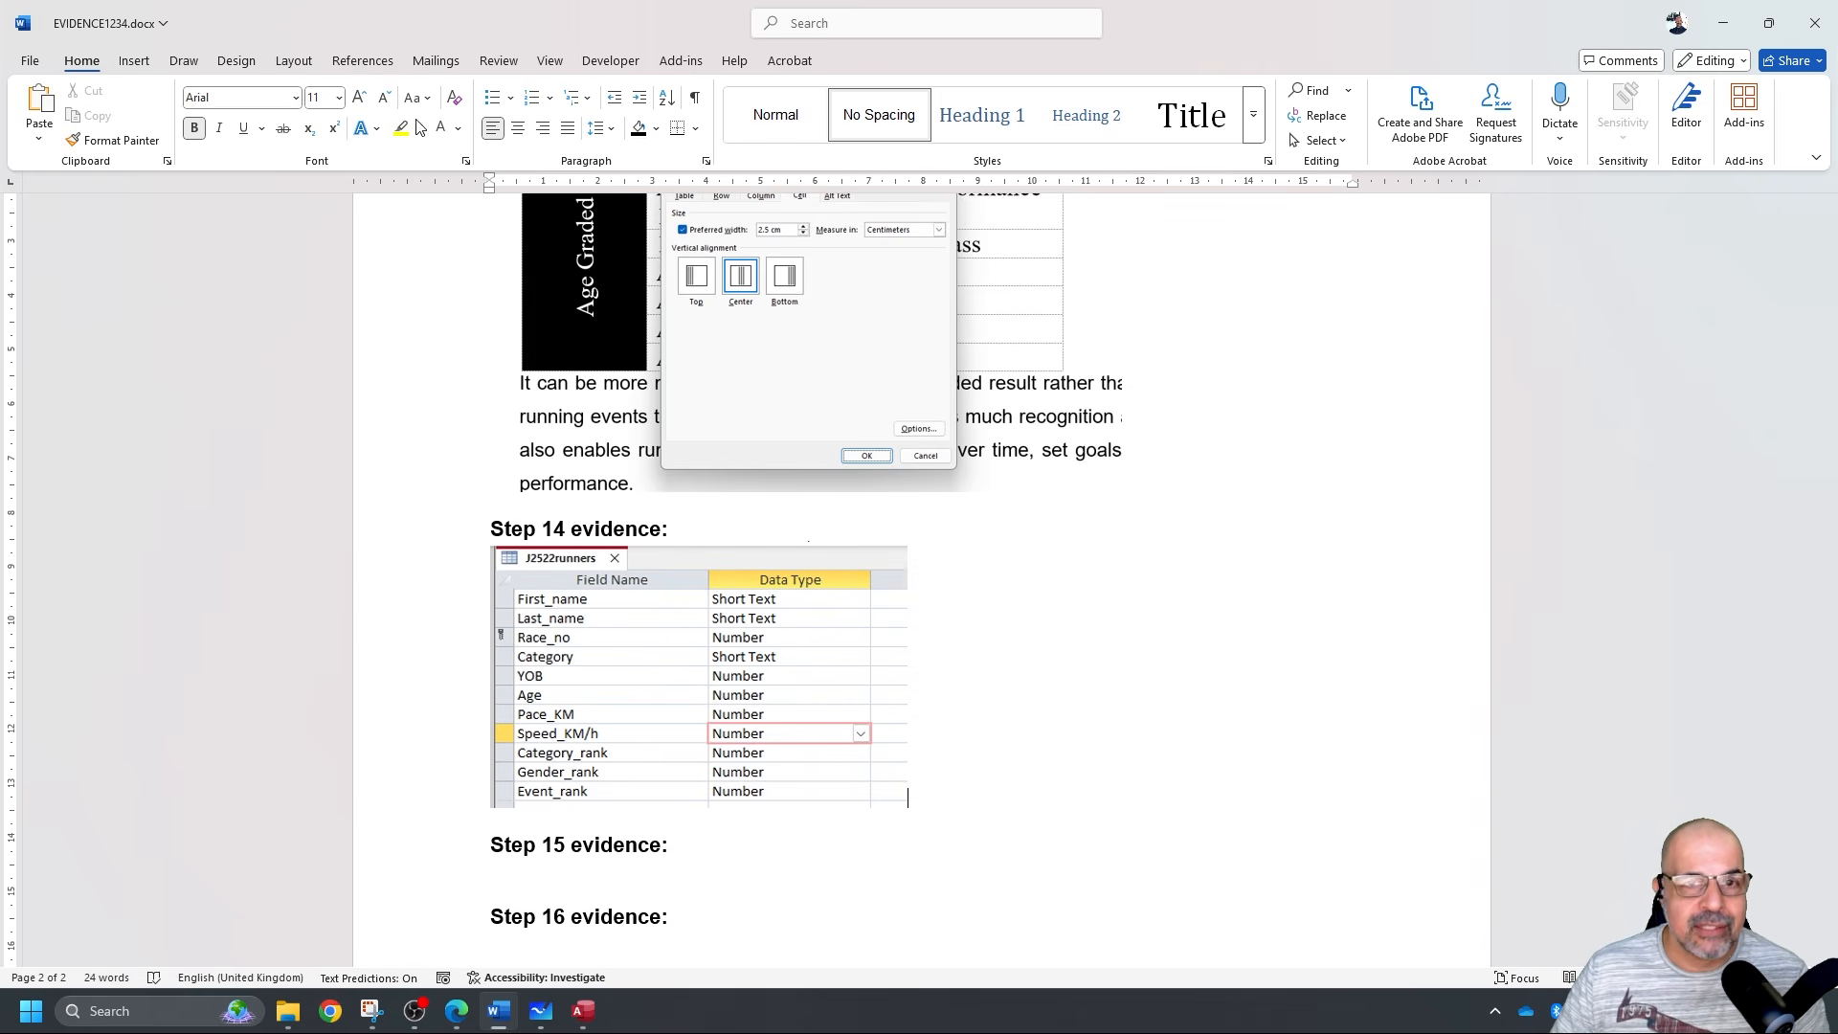
click(34, 63)
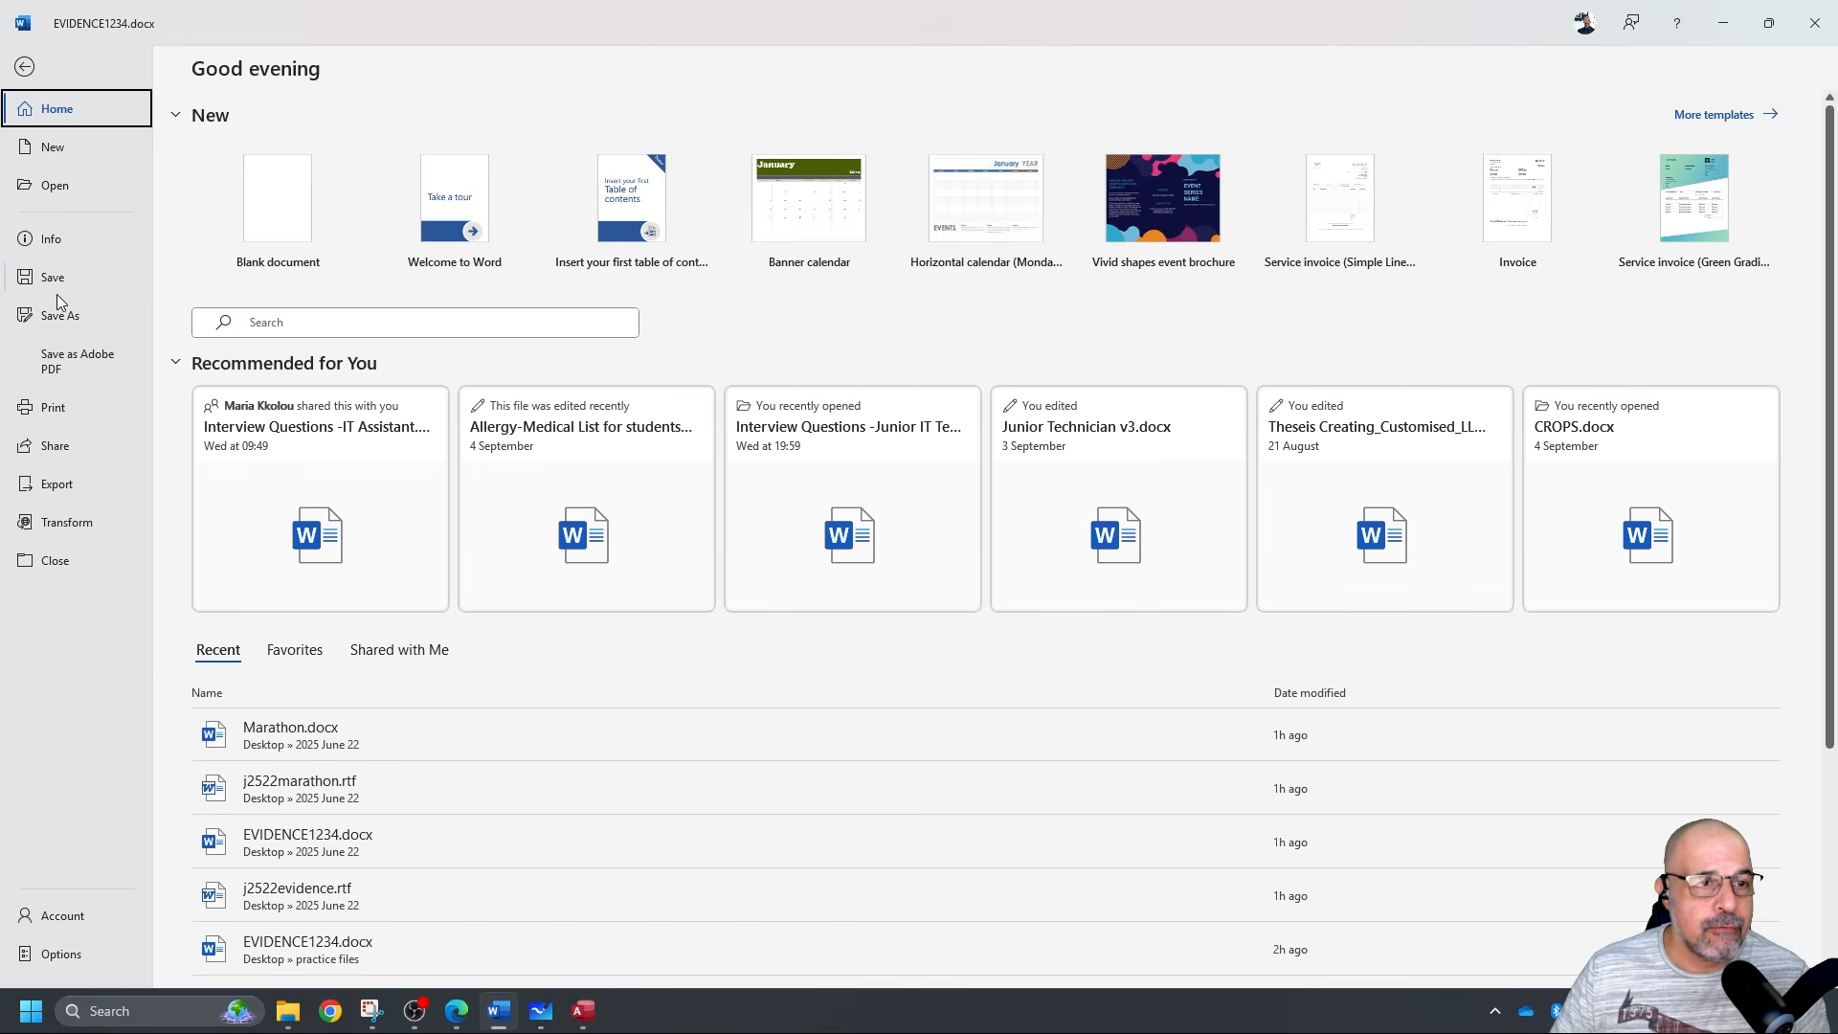
click(54, 283)
Minimise Word and close the J2522runners table design in Access.
click(1722, 23)
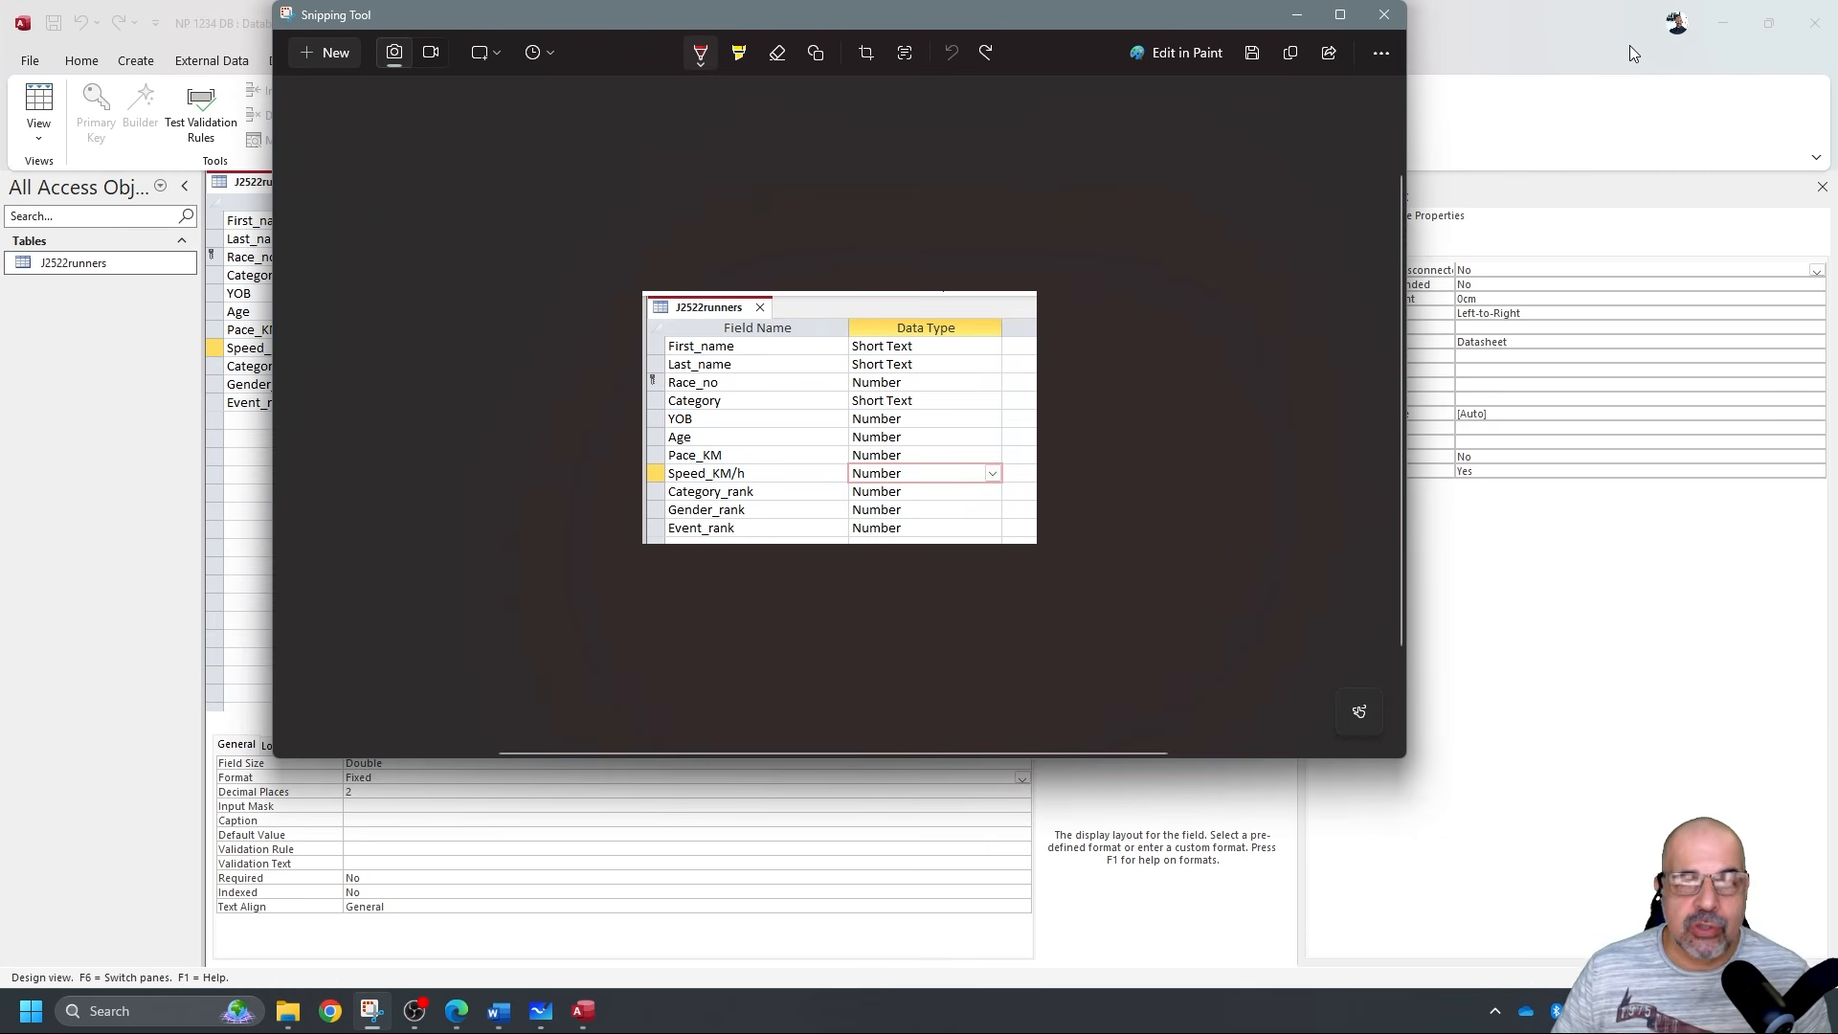
click(1655, 38)
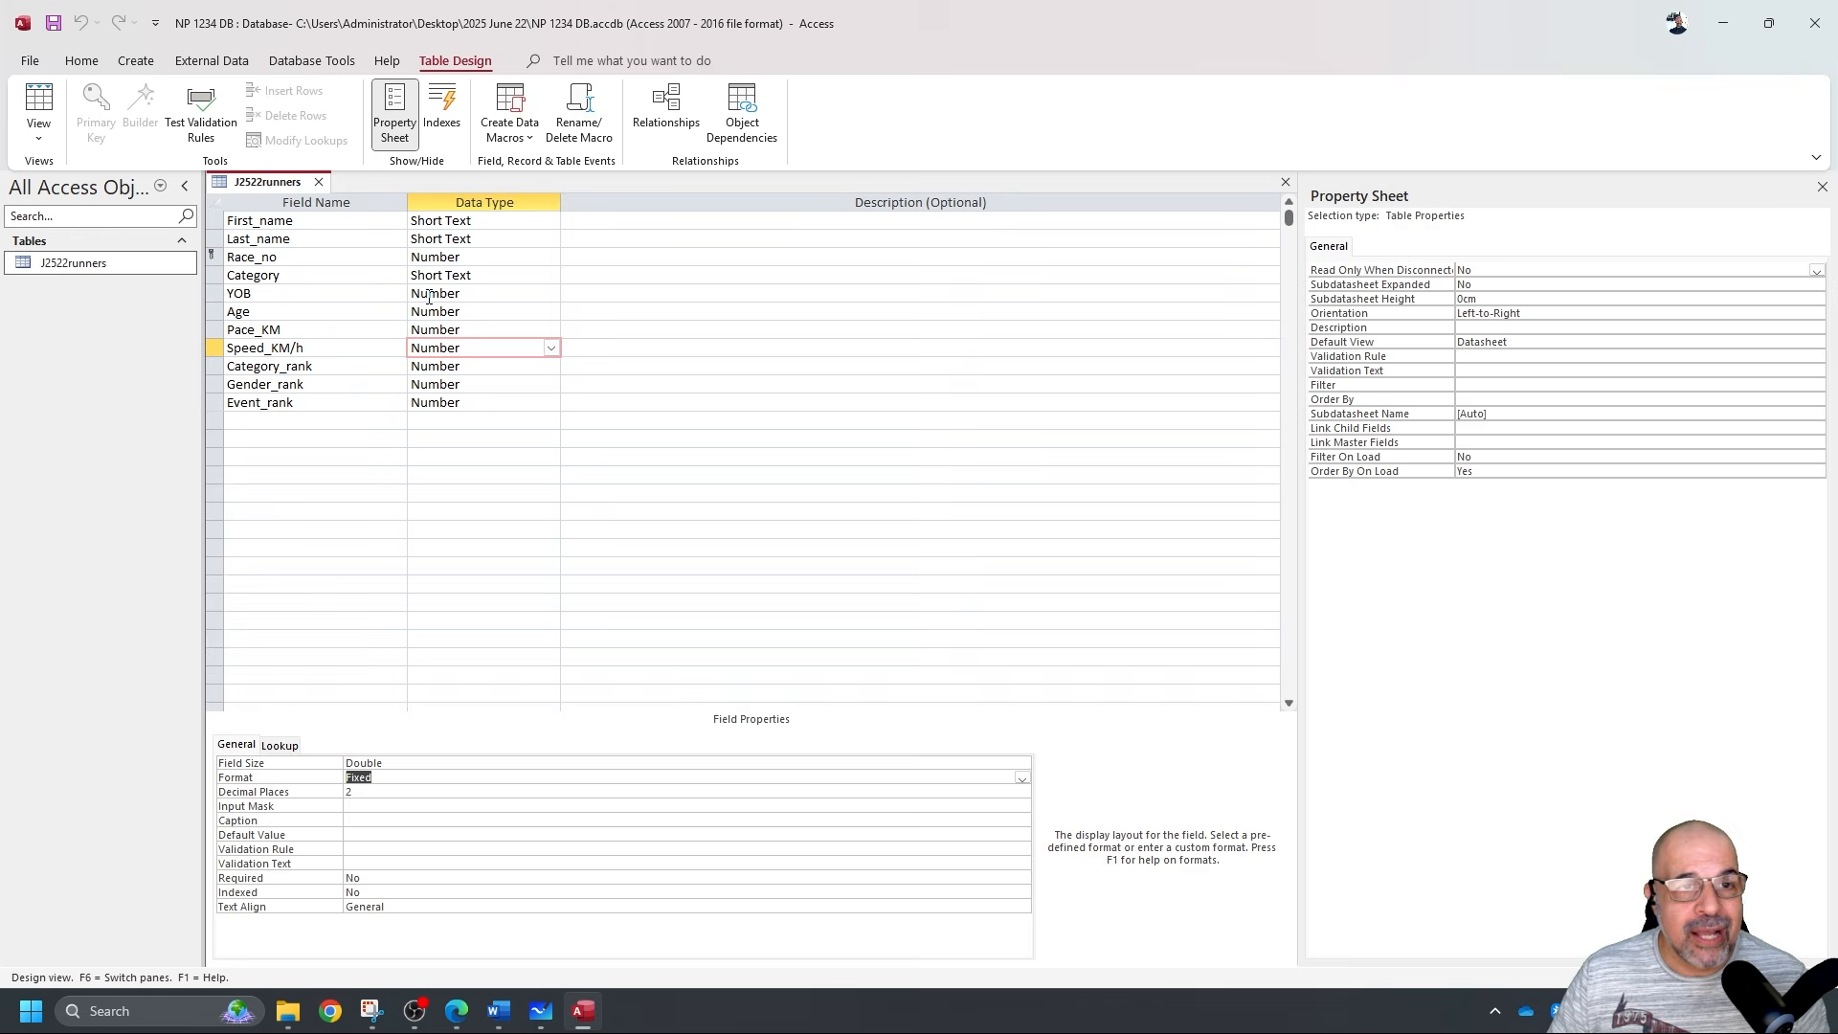
click(319, 182)
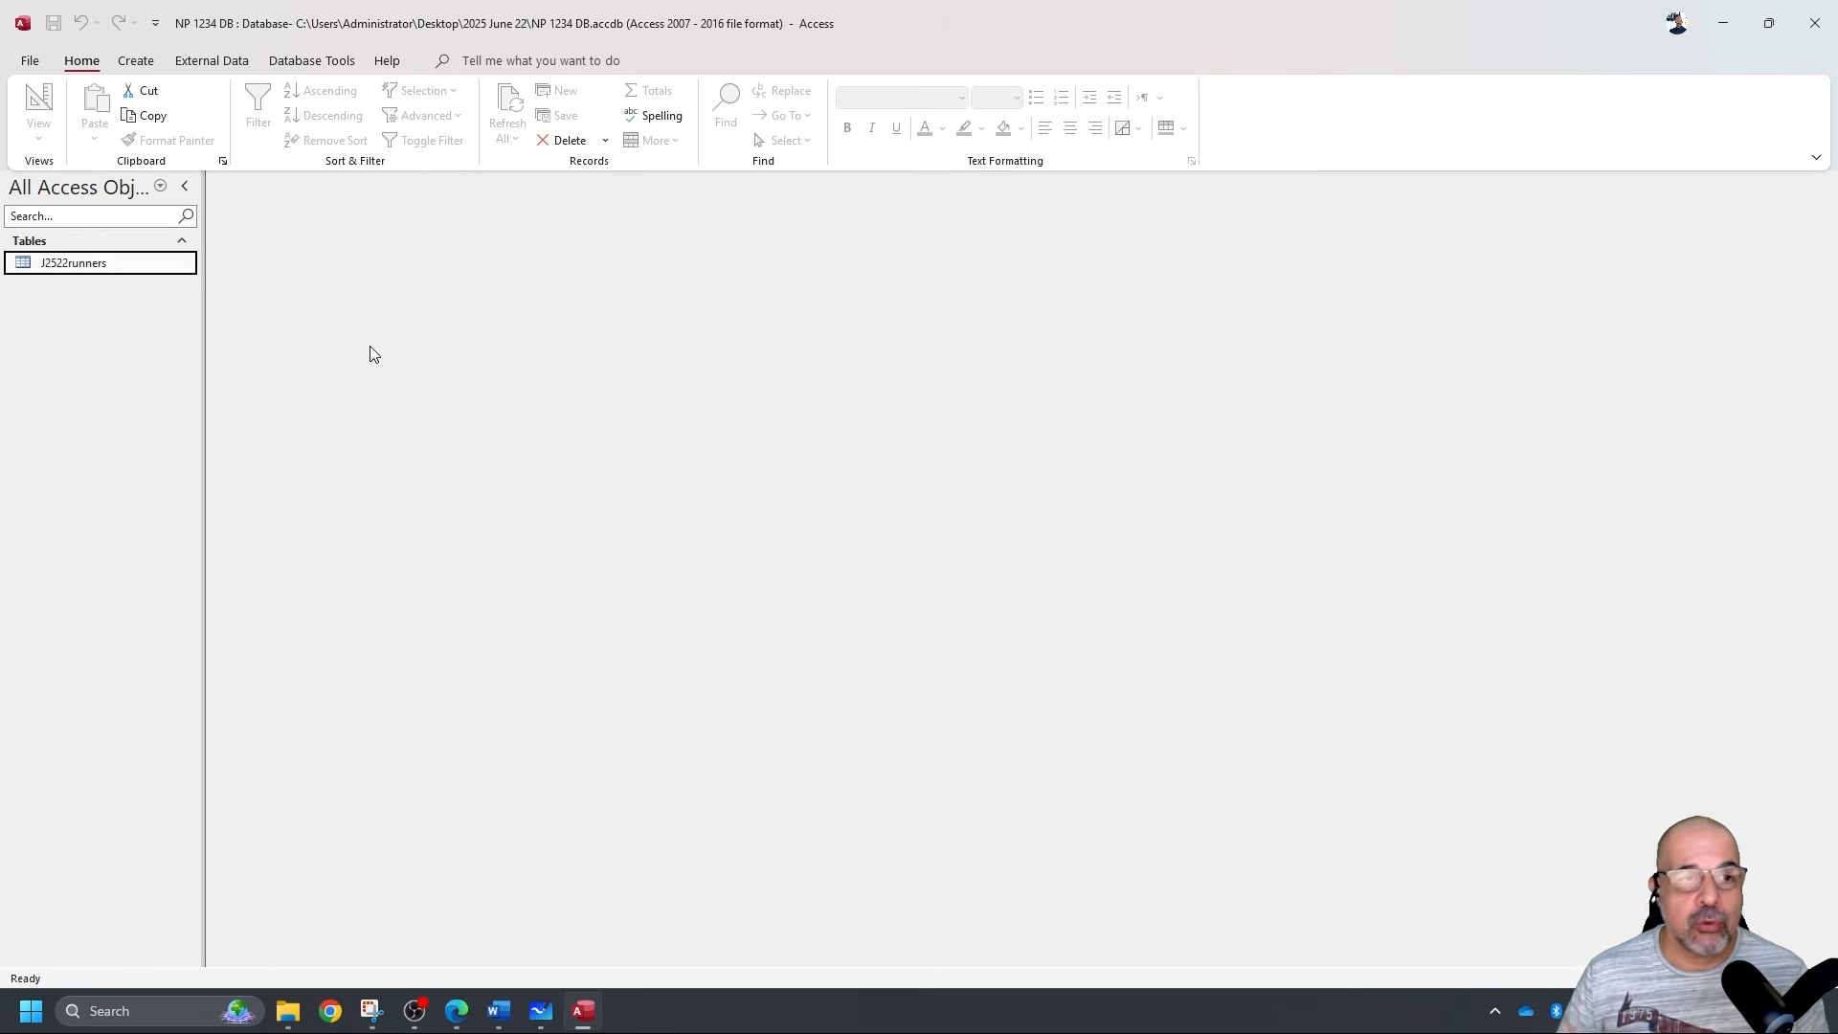
Highlight 'j2522group.csv' and 'Cat_code' in question 15 of the exam PDF.
key(alt+Tab)
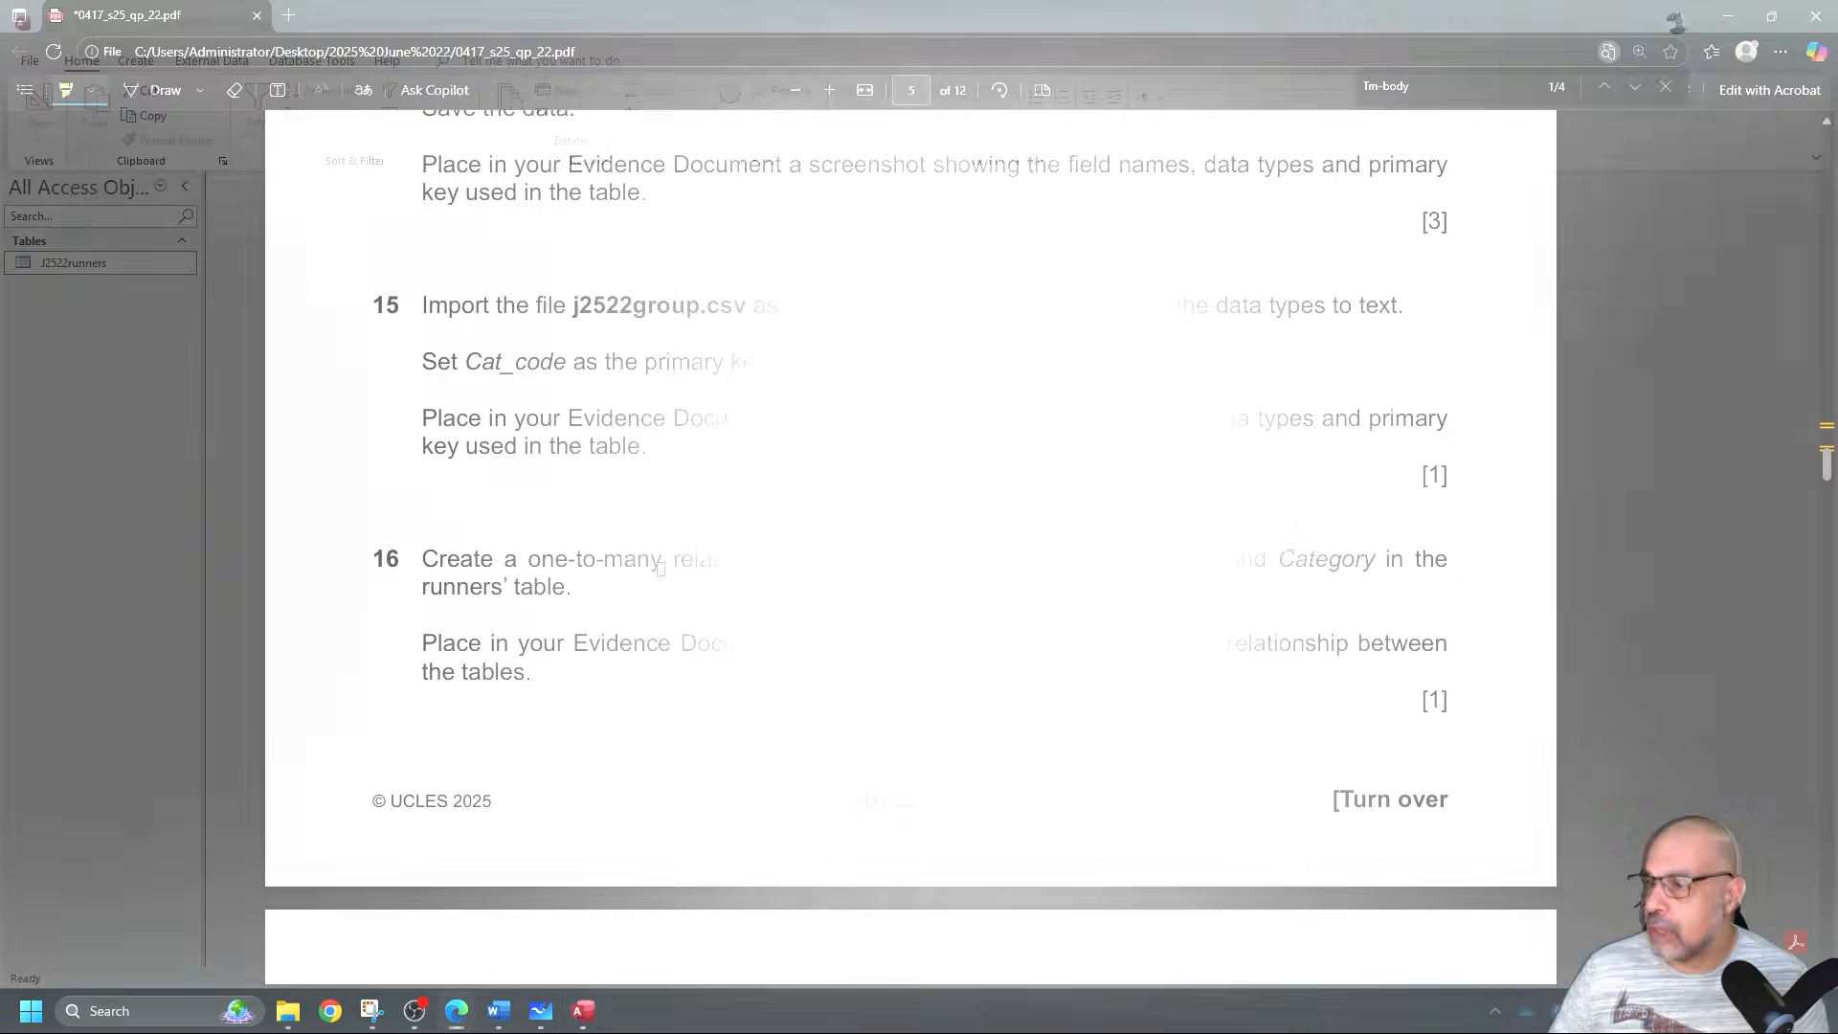
drag(572, 308, 746, 308)
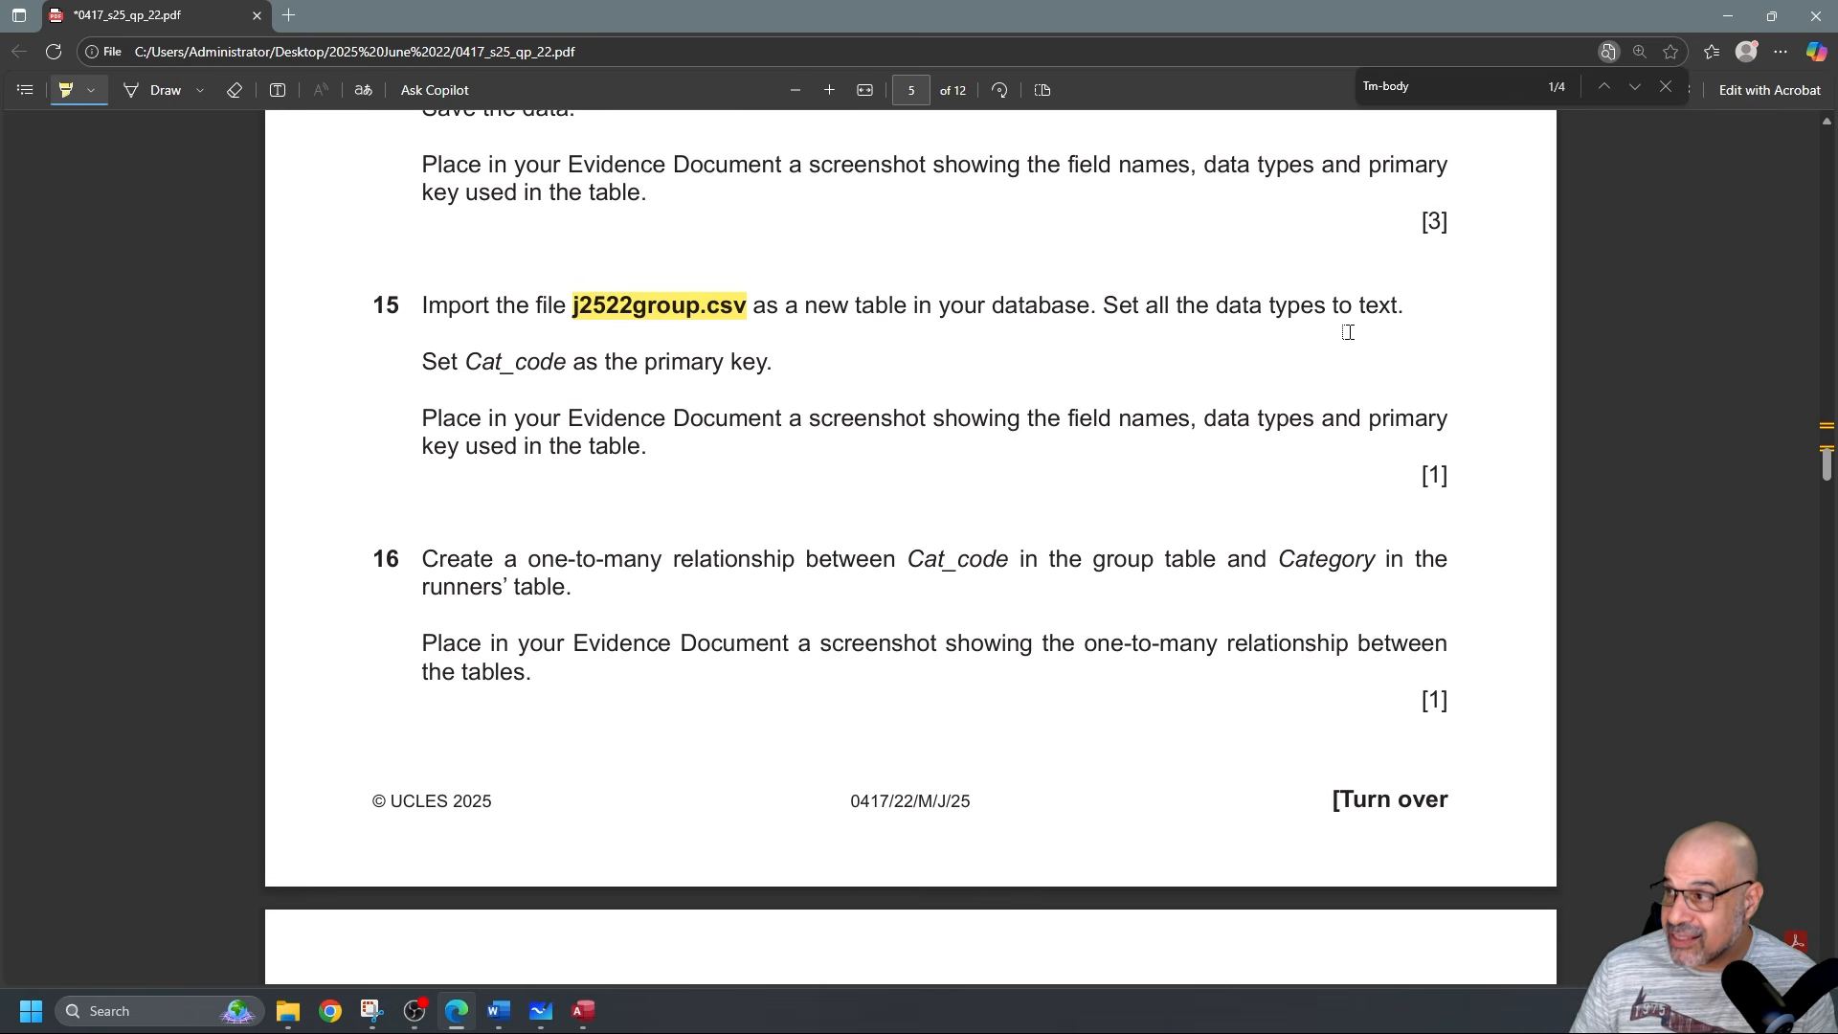
drag(475, 363, 542, 362)
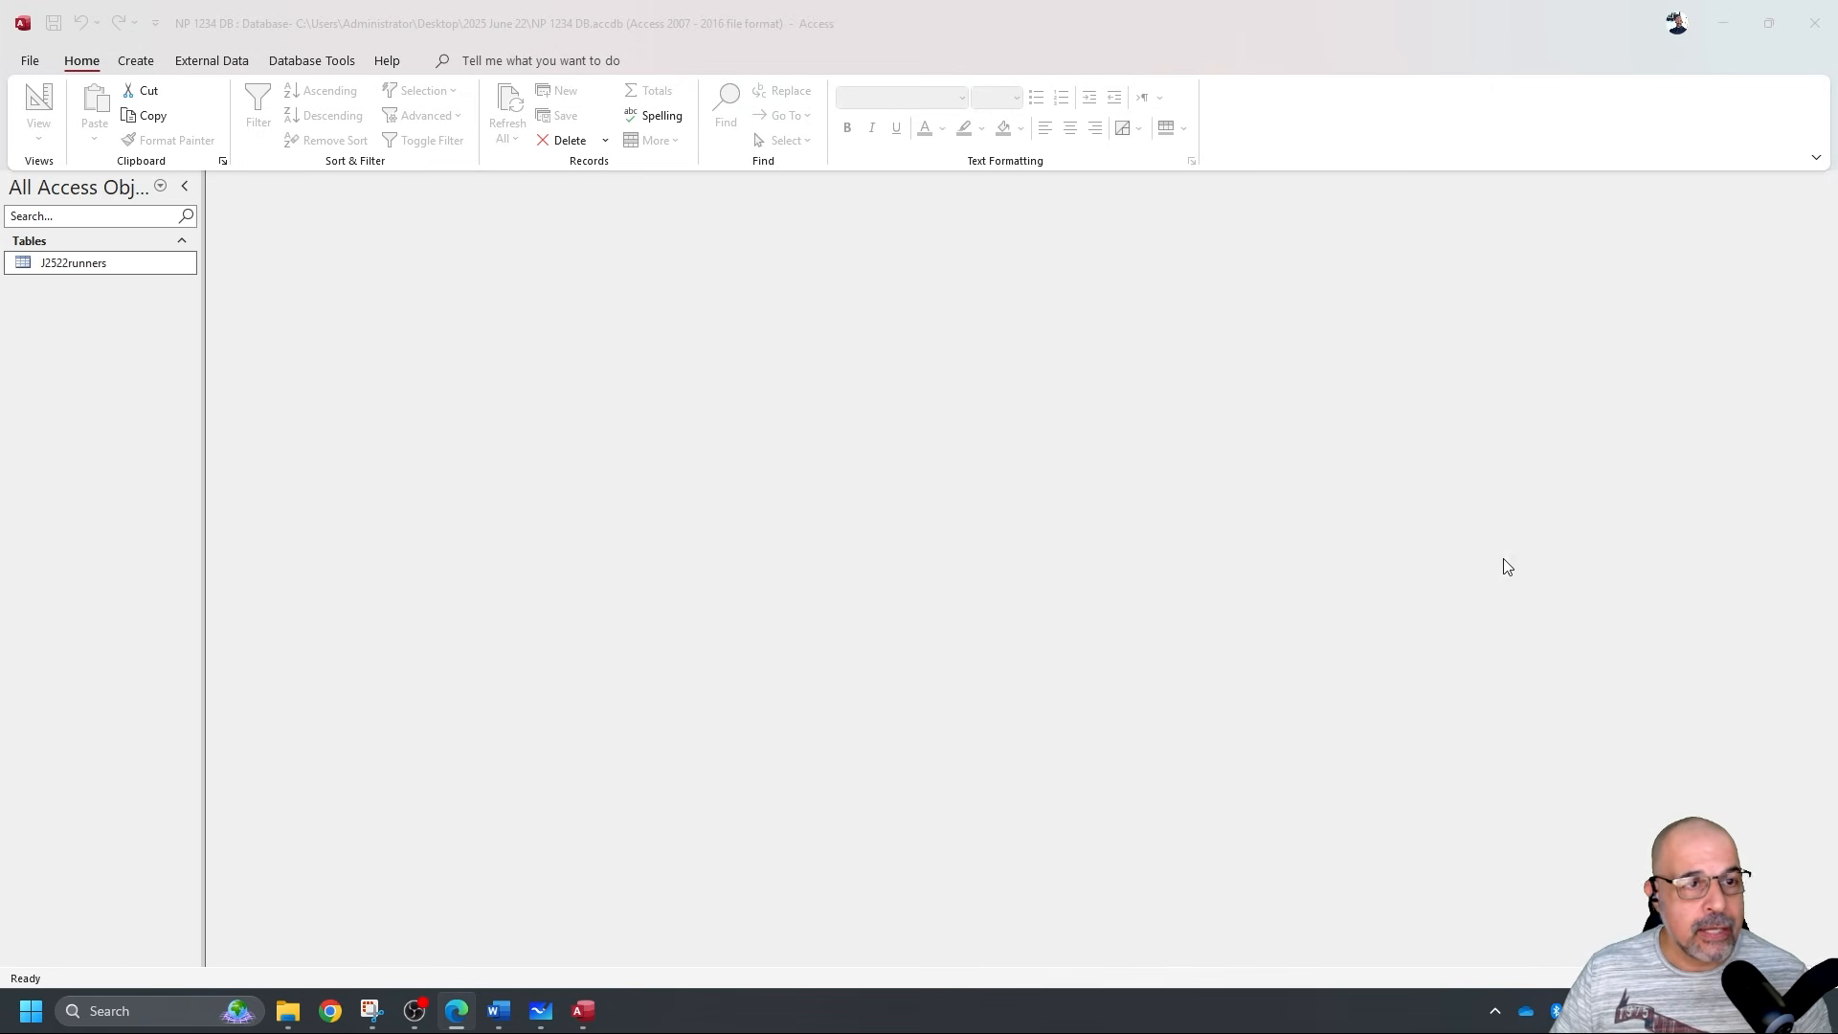
Set up a text-file import of j2522group.csv from the 2025 June 22 folder into a new table.
click(211, 60)
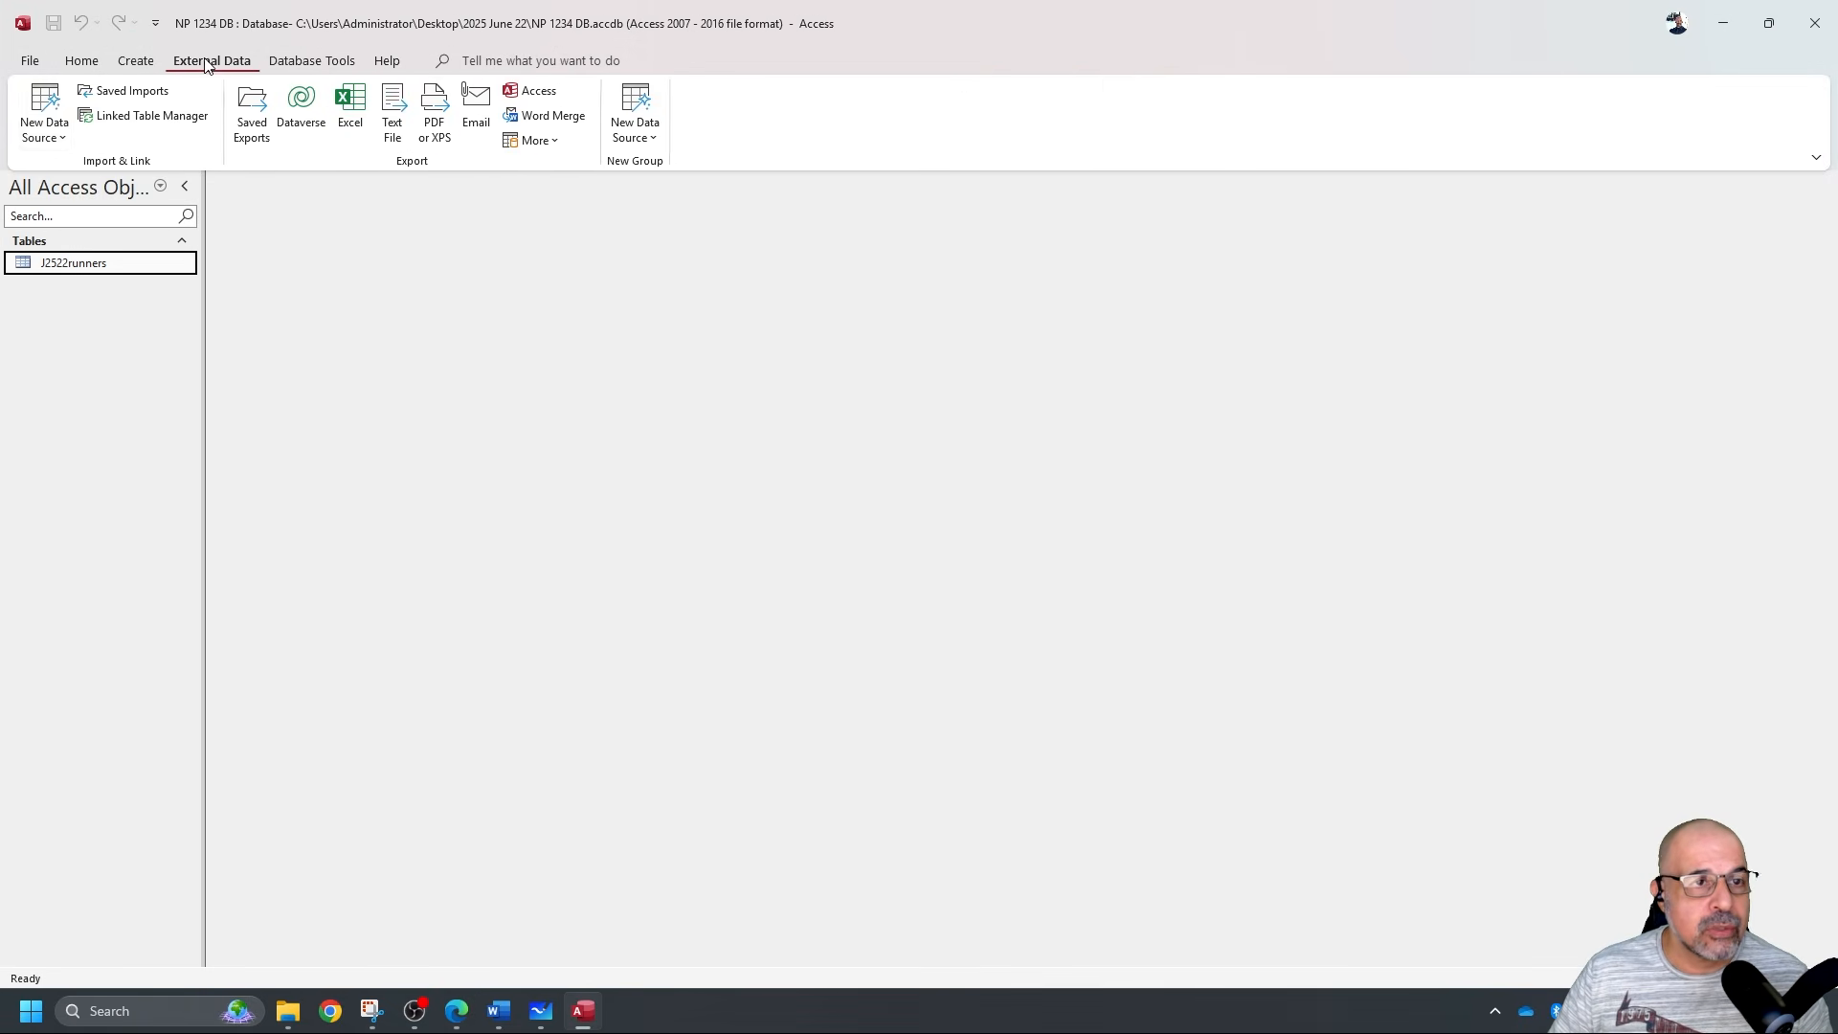
click(54, 102)
mouse_move(119, 182)
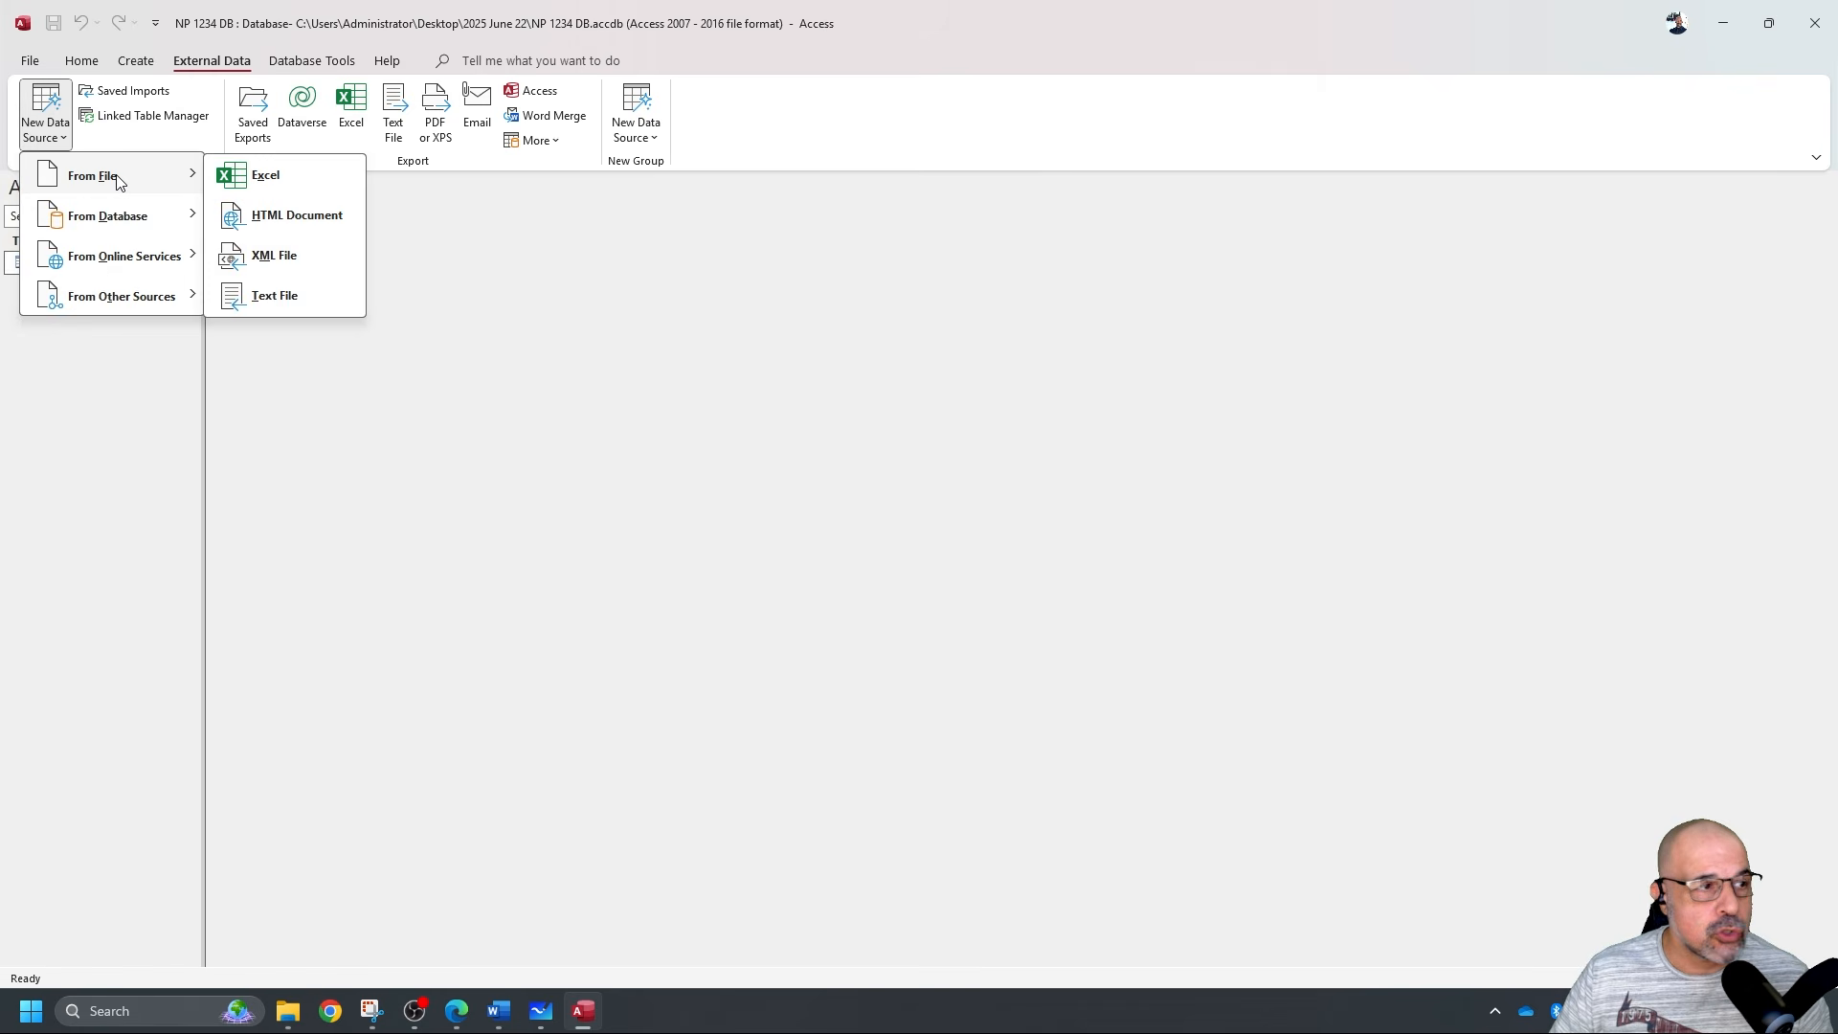
click(278, 303)
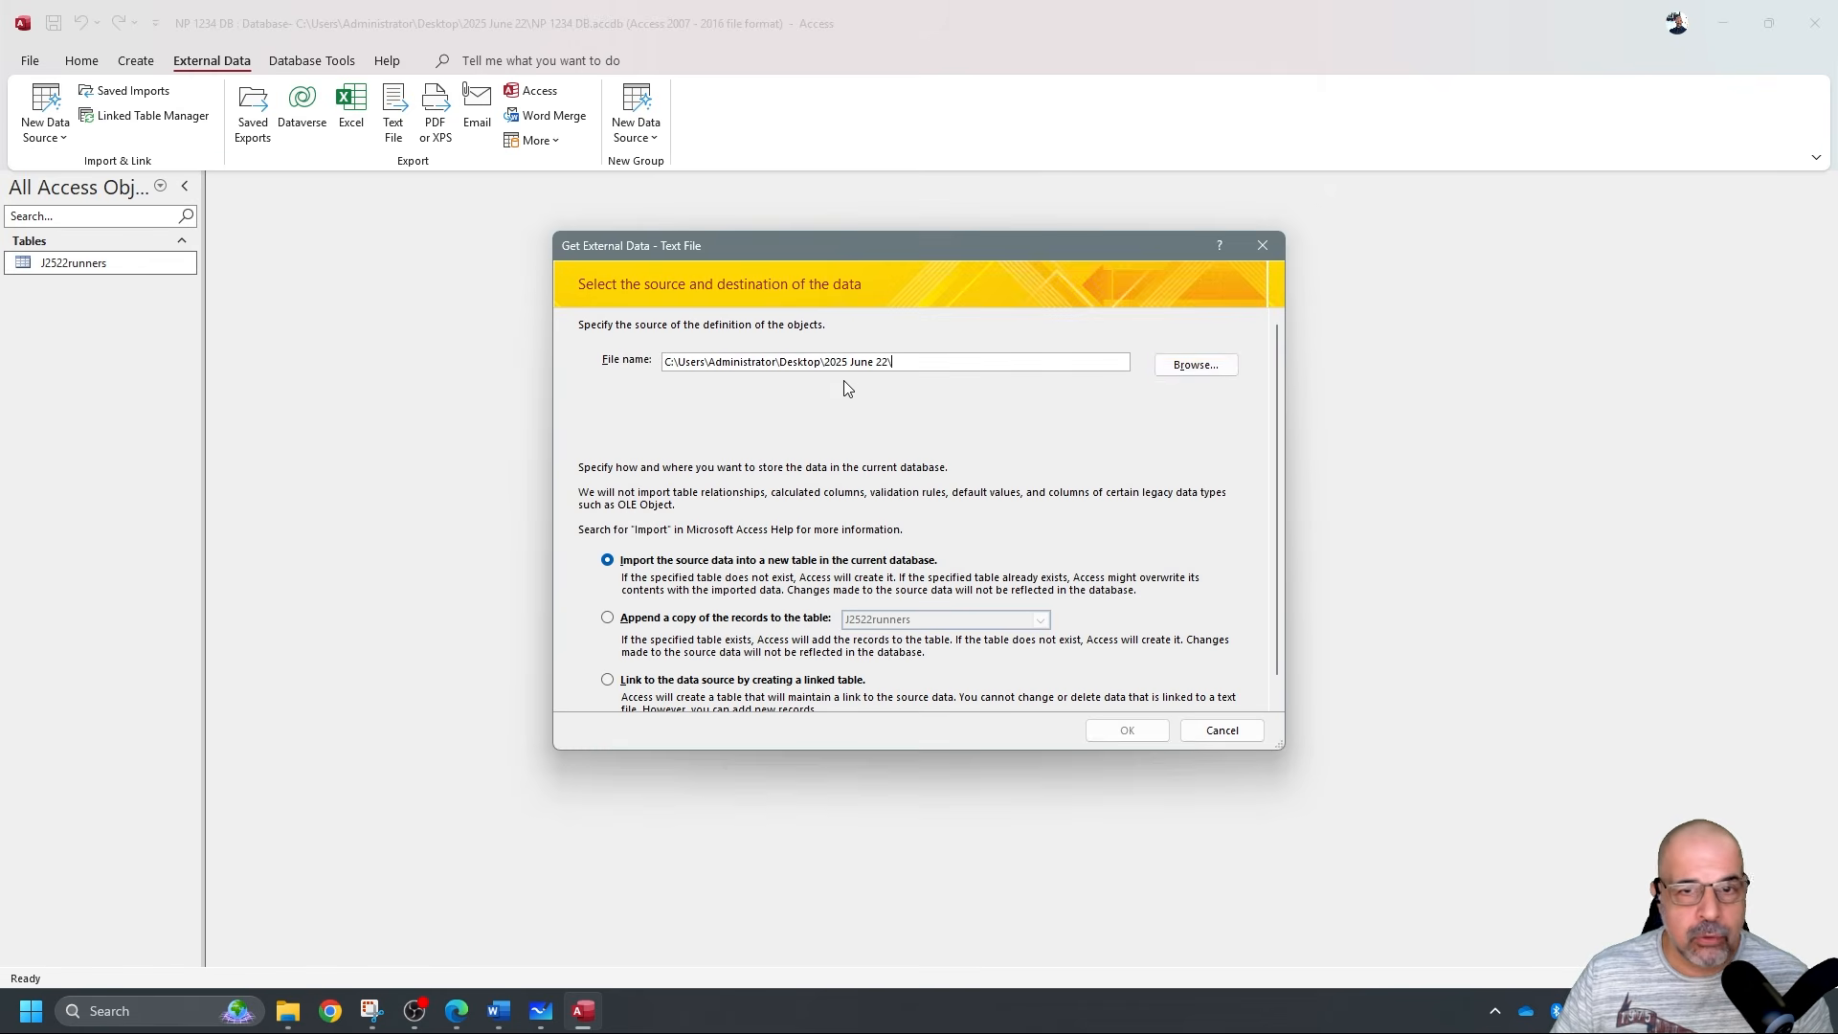
click(1191, 371)
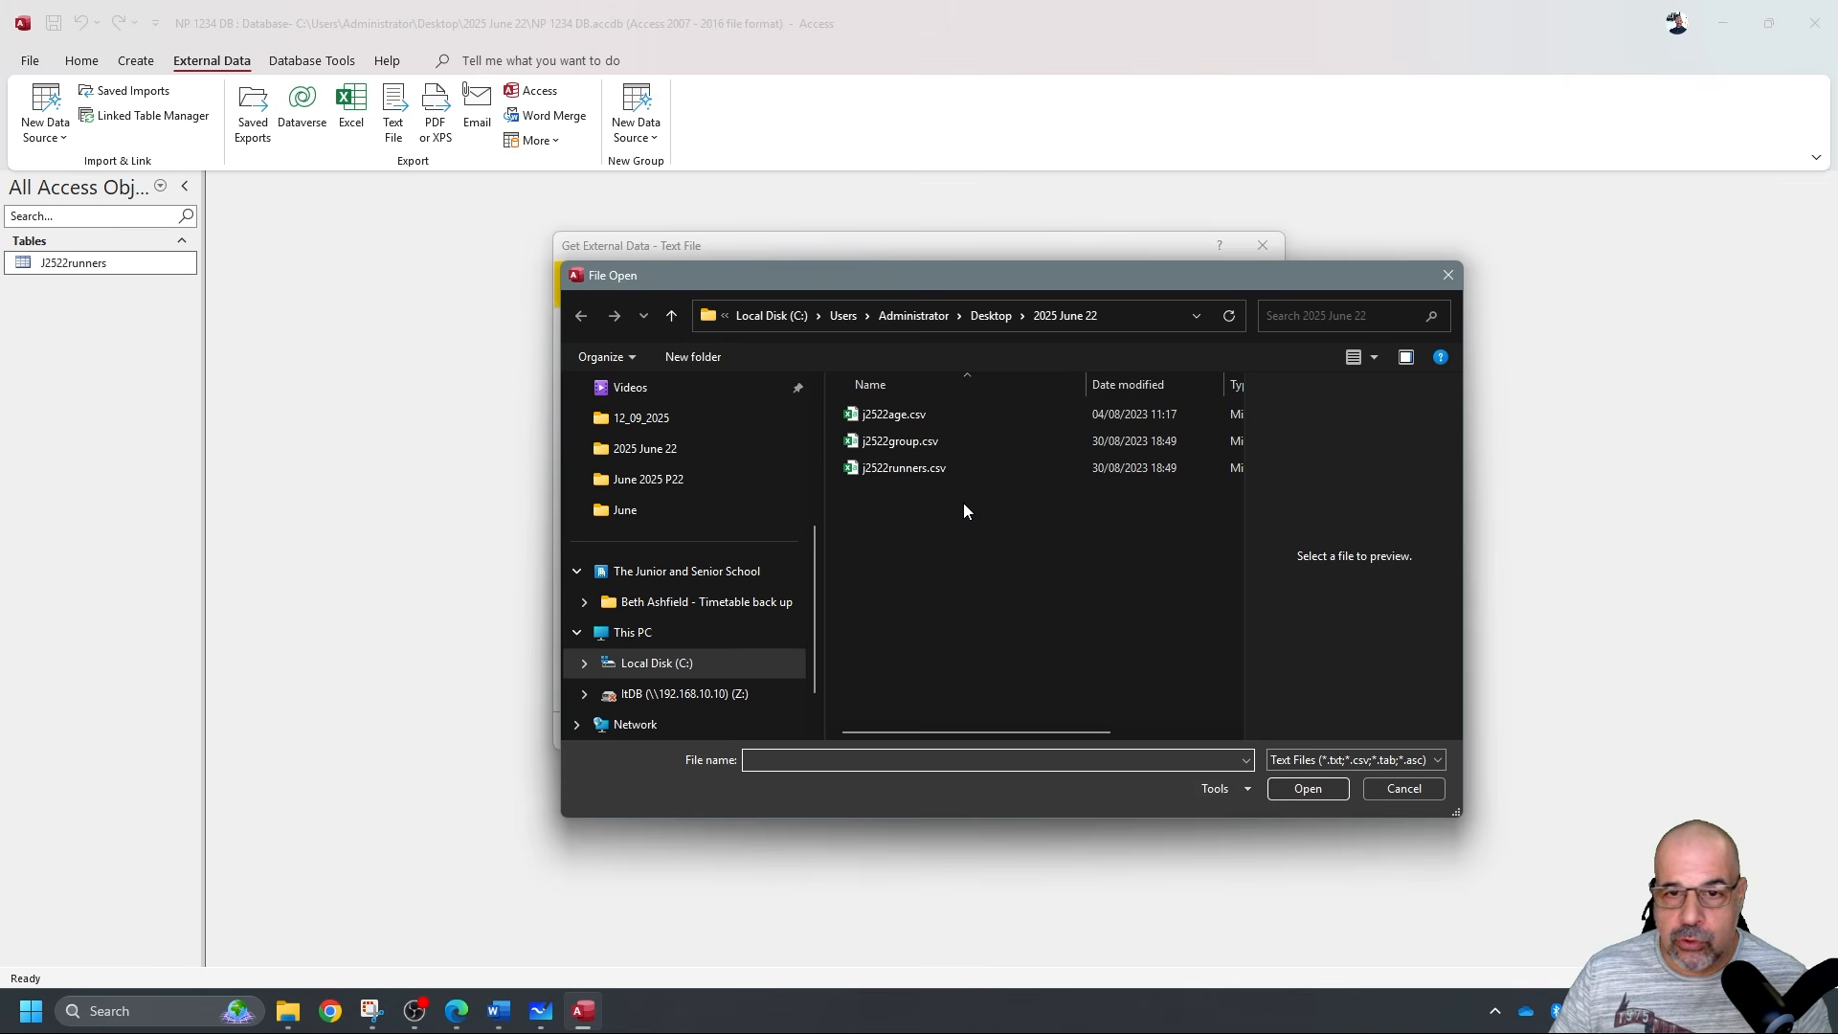
click(909, 444)
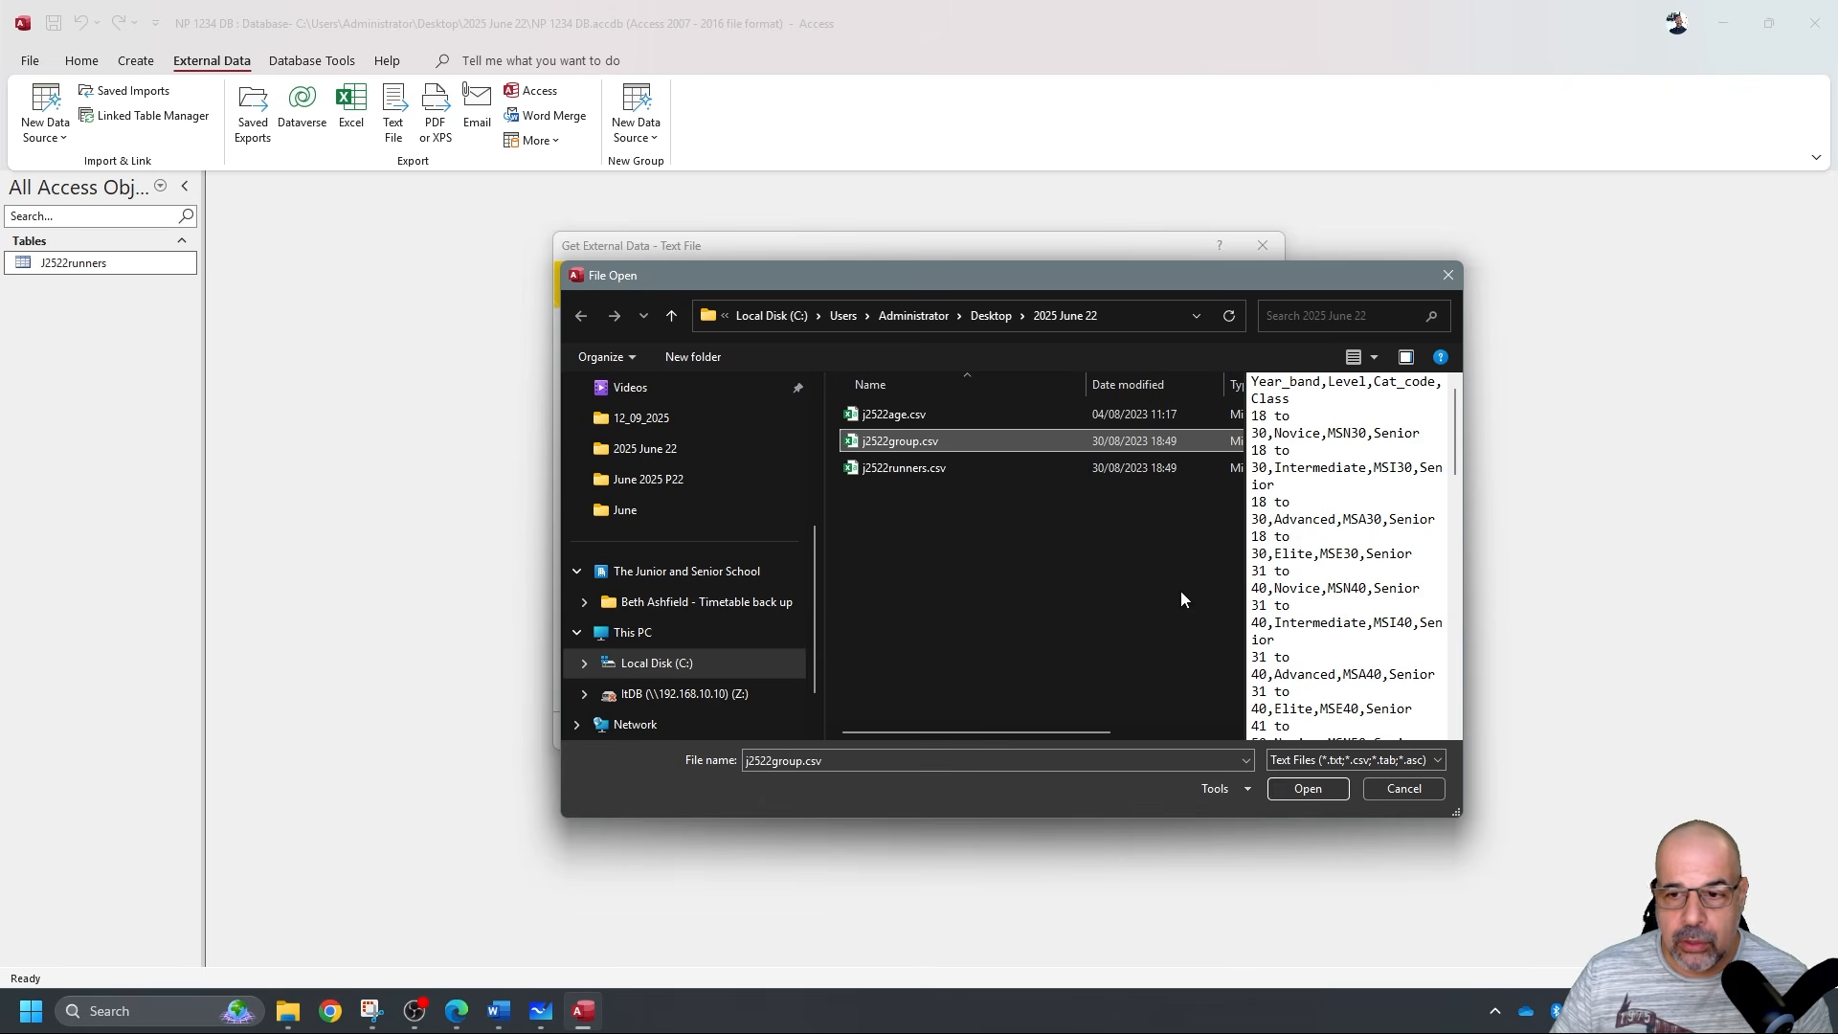
click(1304, 789)
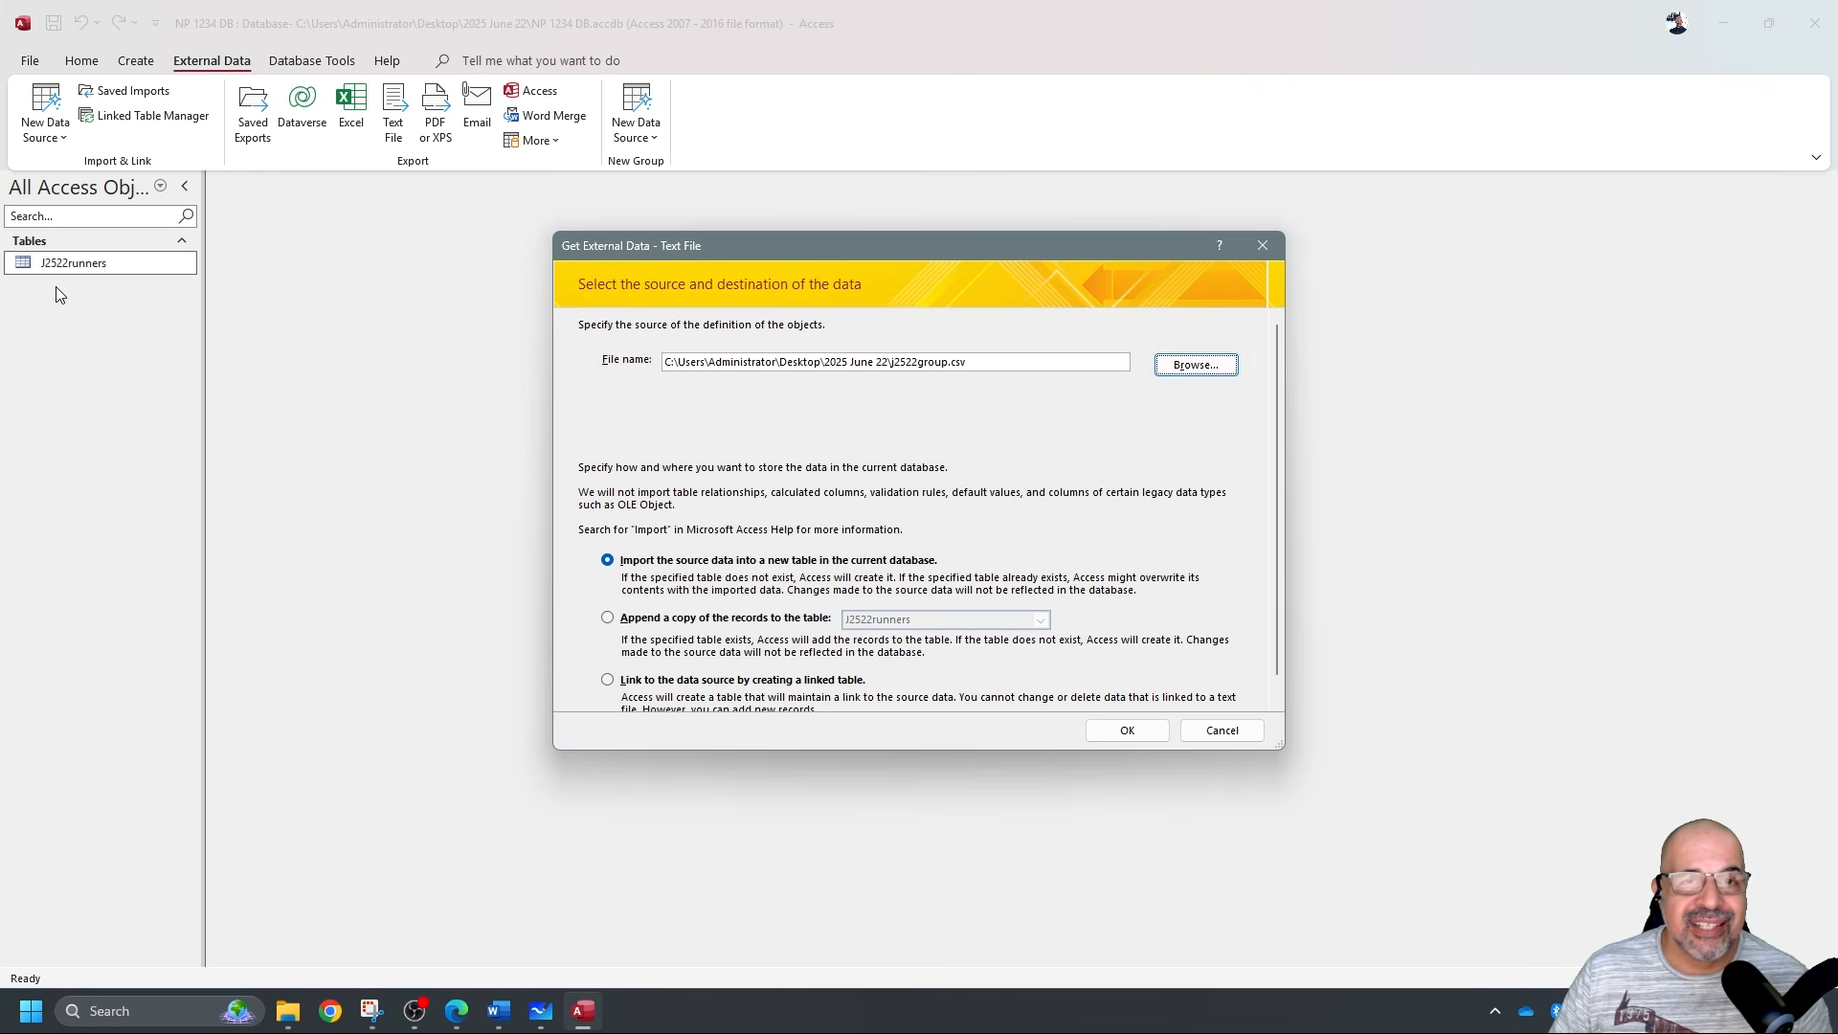
click(141, 263)
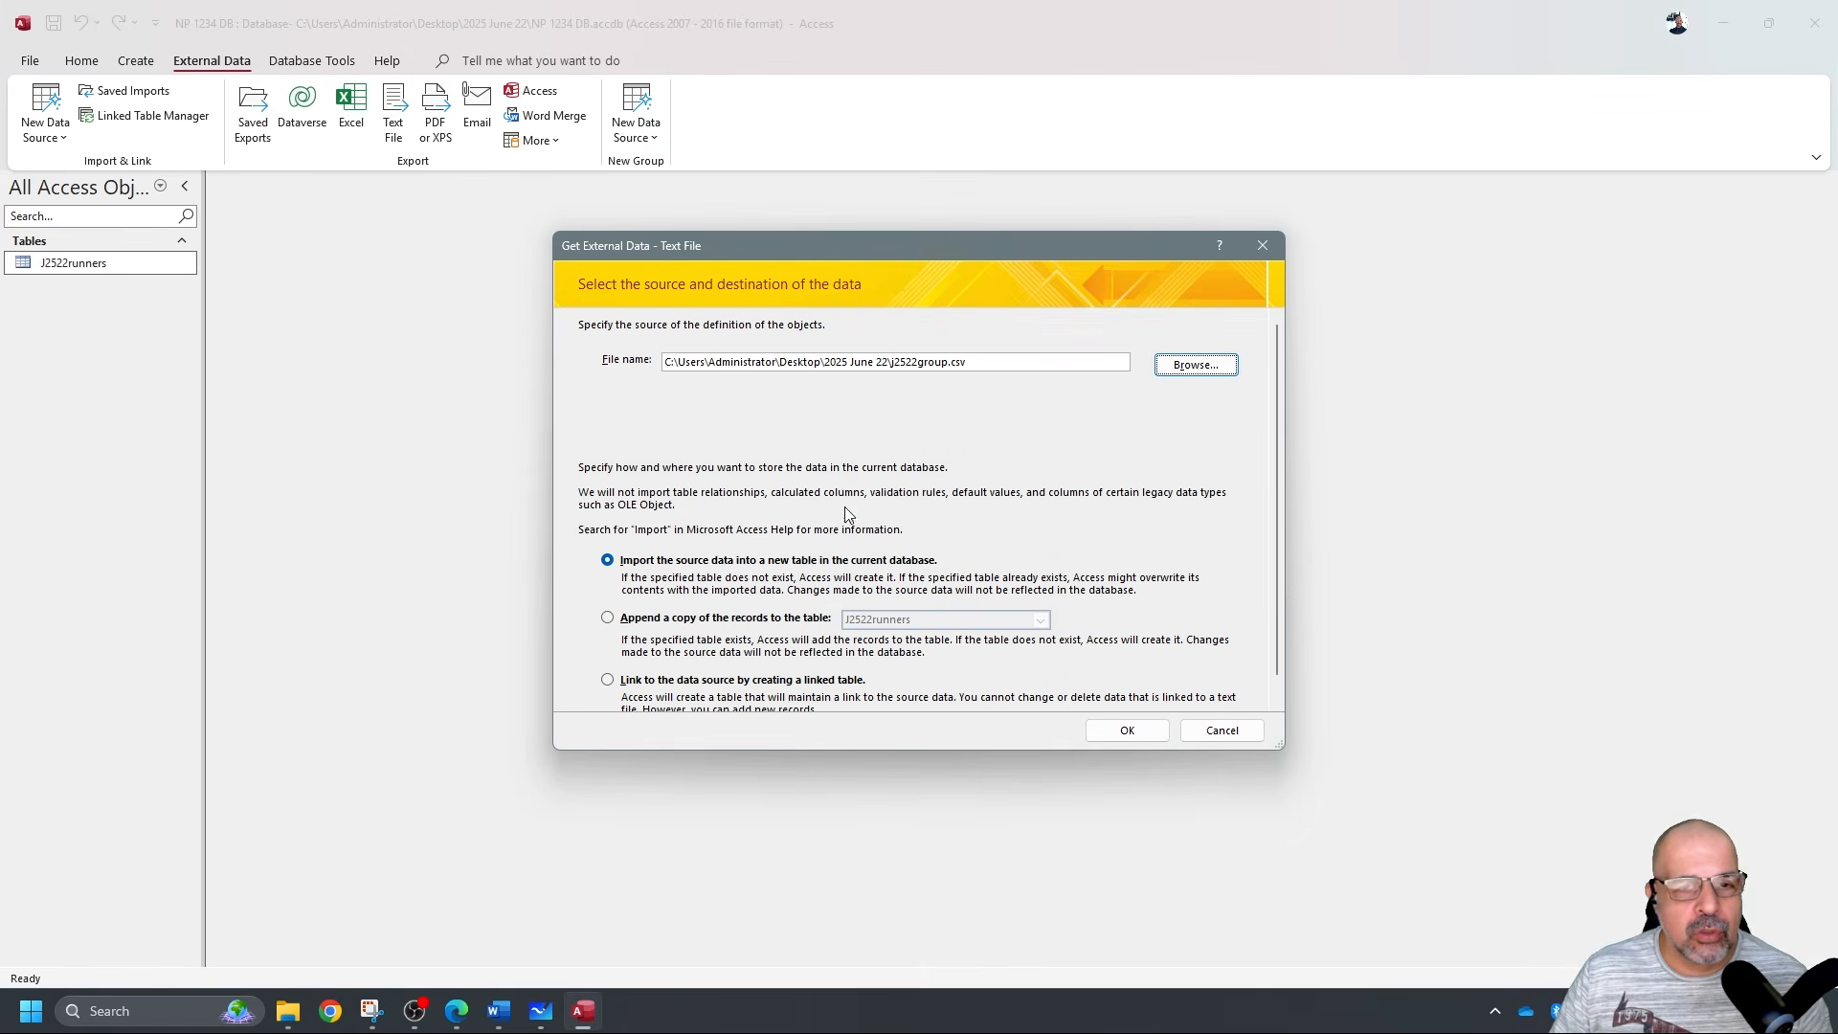
click(1129, 731)
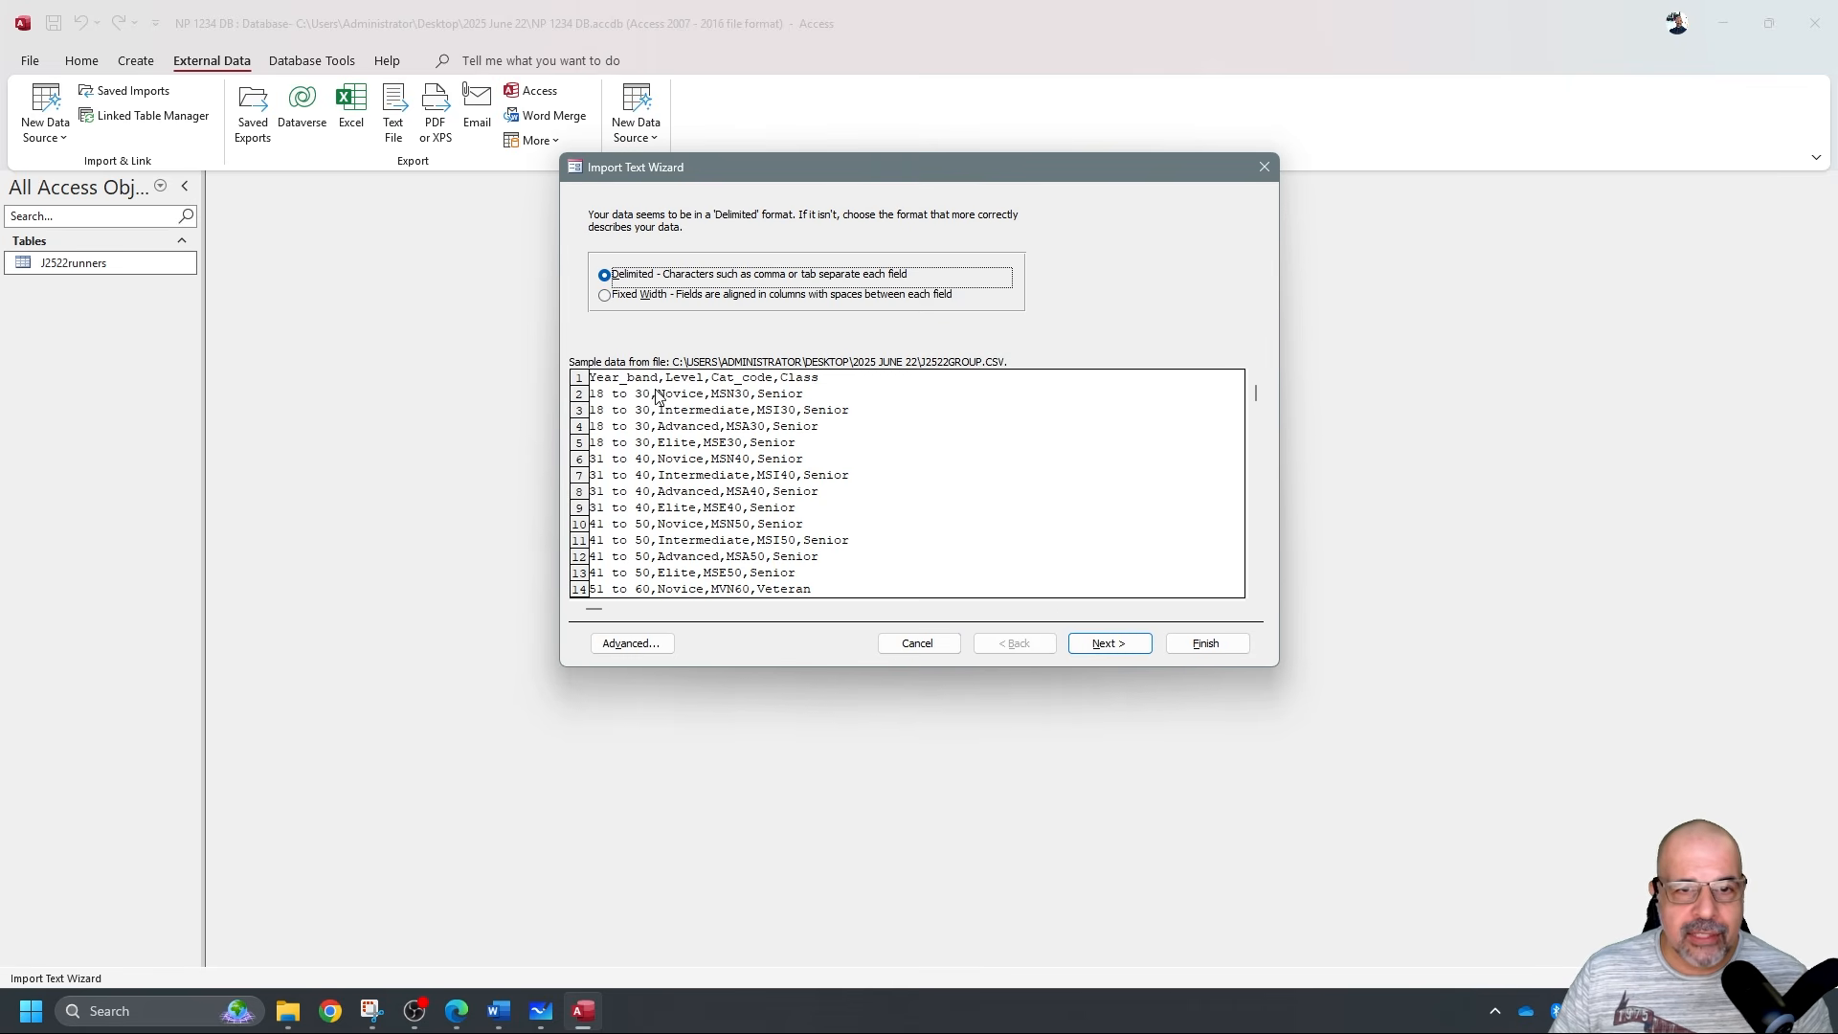
Choose delimited format with field names in the first row, and review field types under Advanced.
click(1103, 643)
click(622, 310)
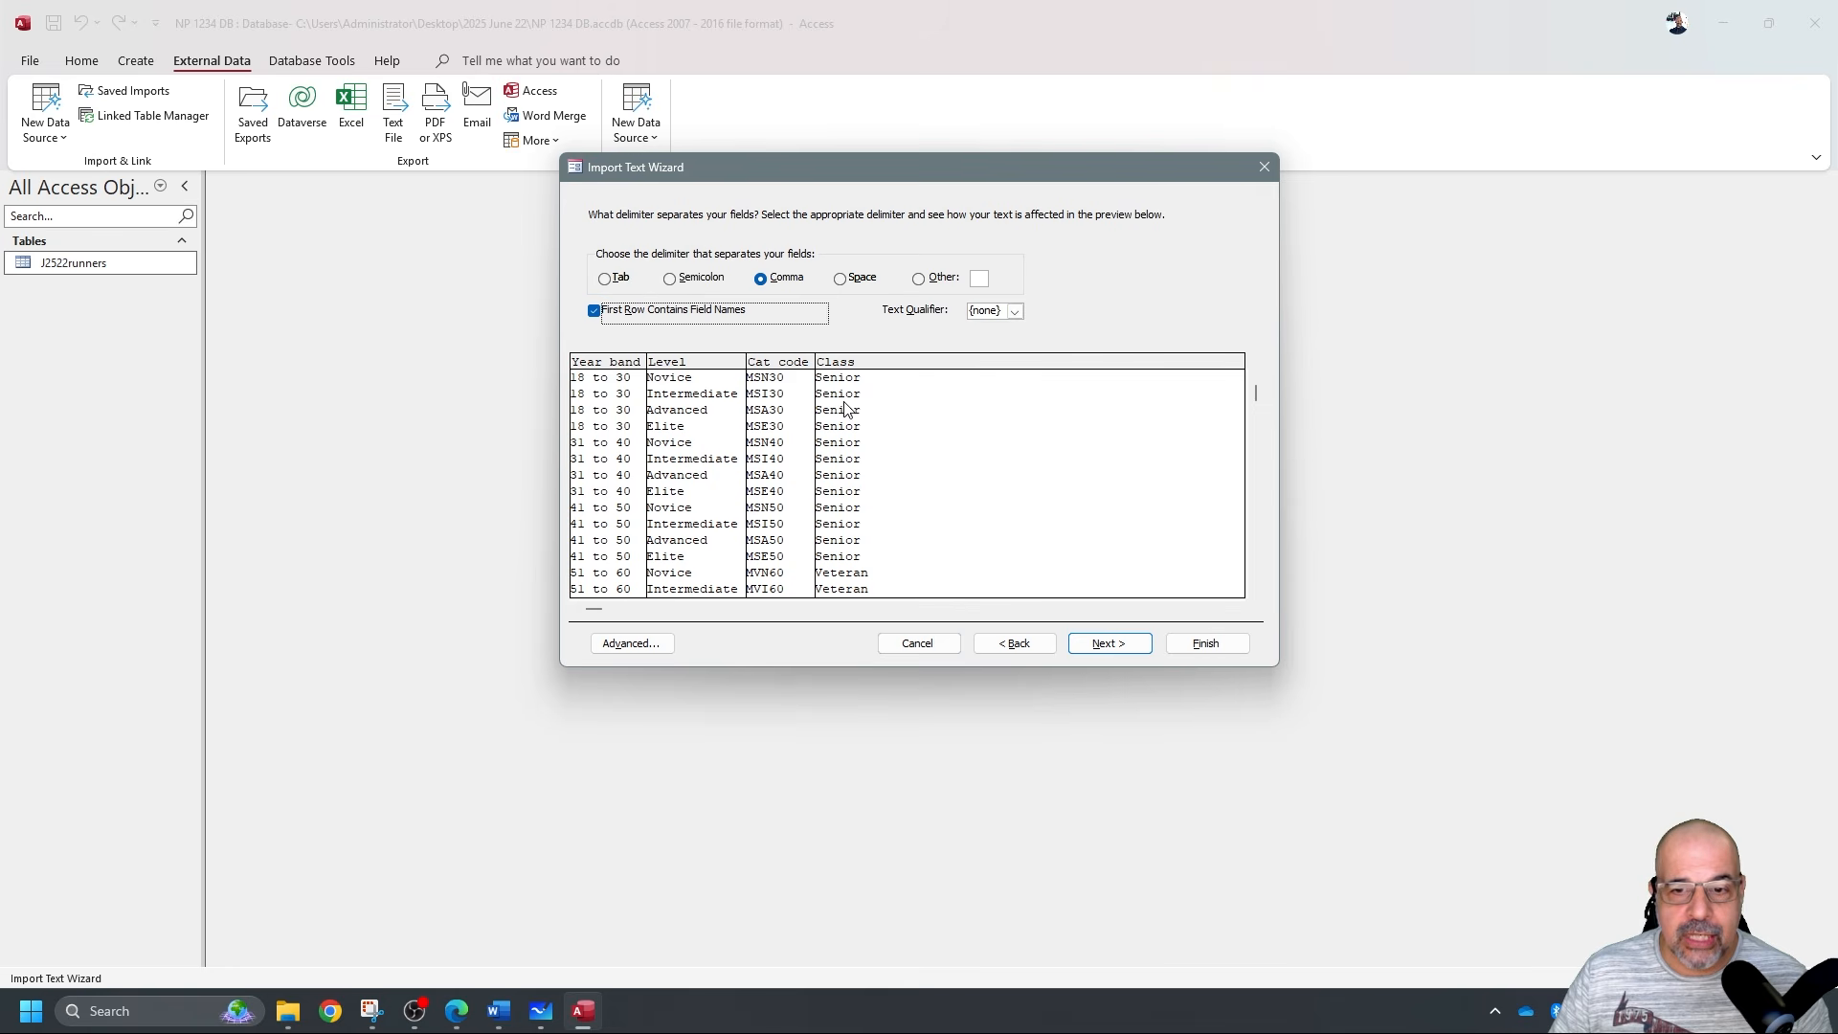
click(1105, 643)
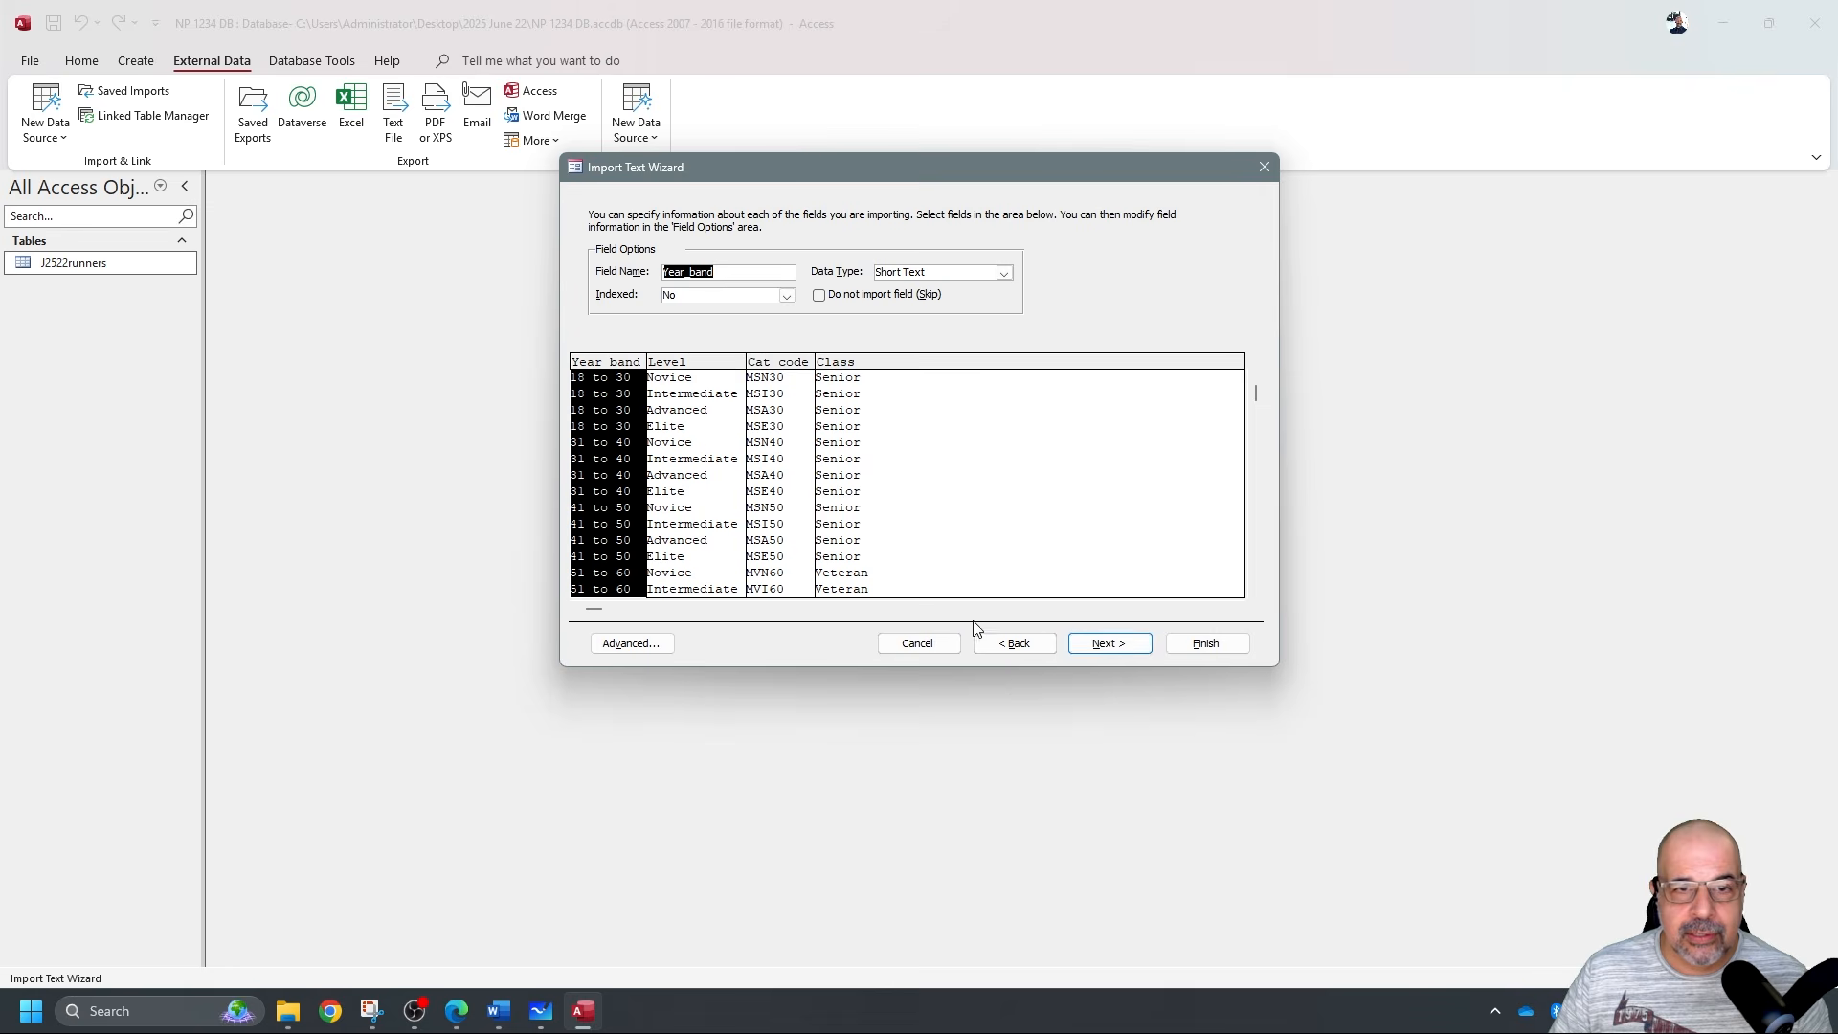
click(632, 643)
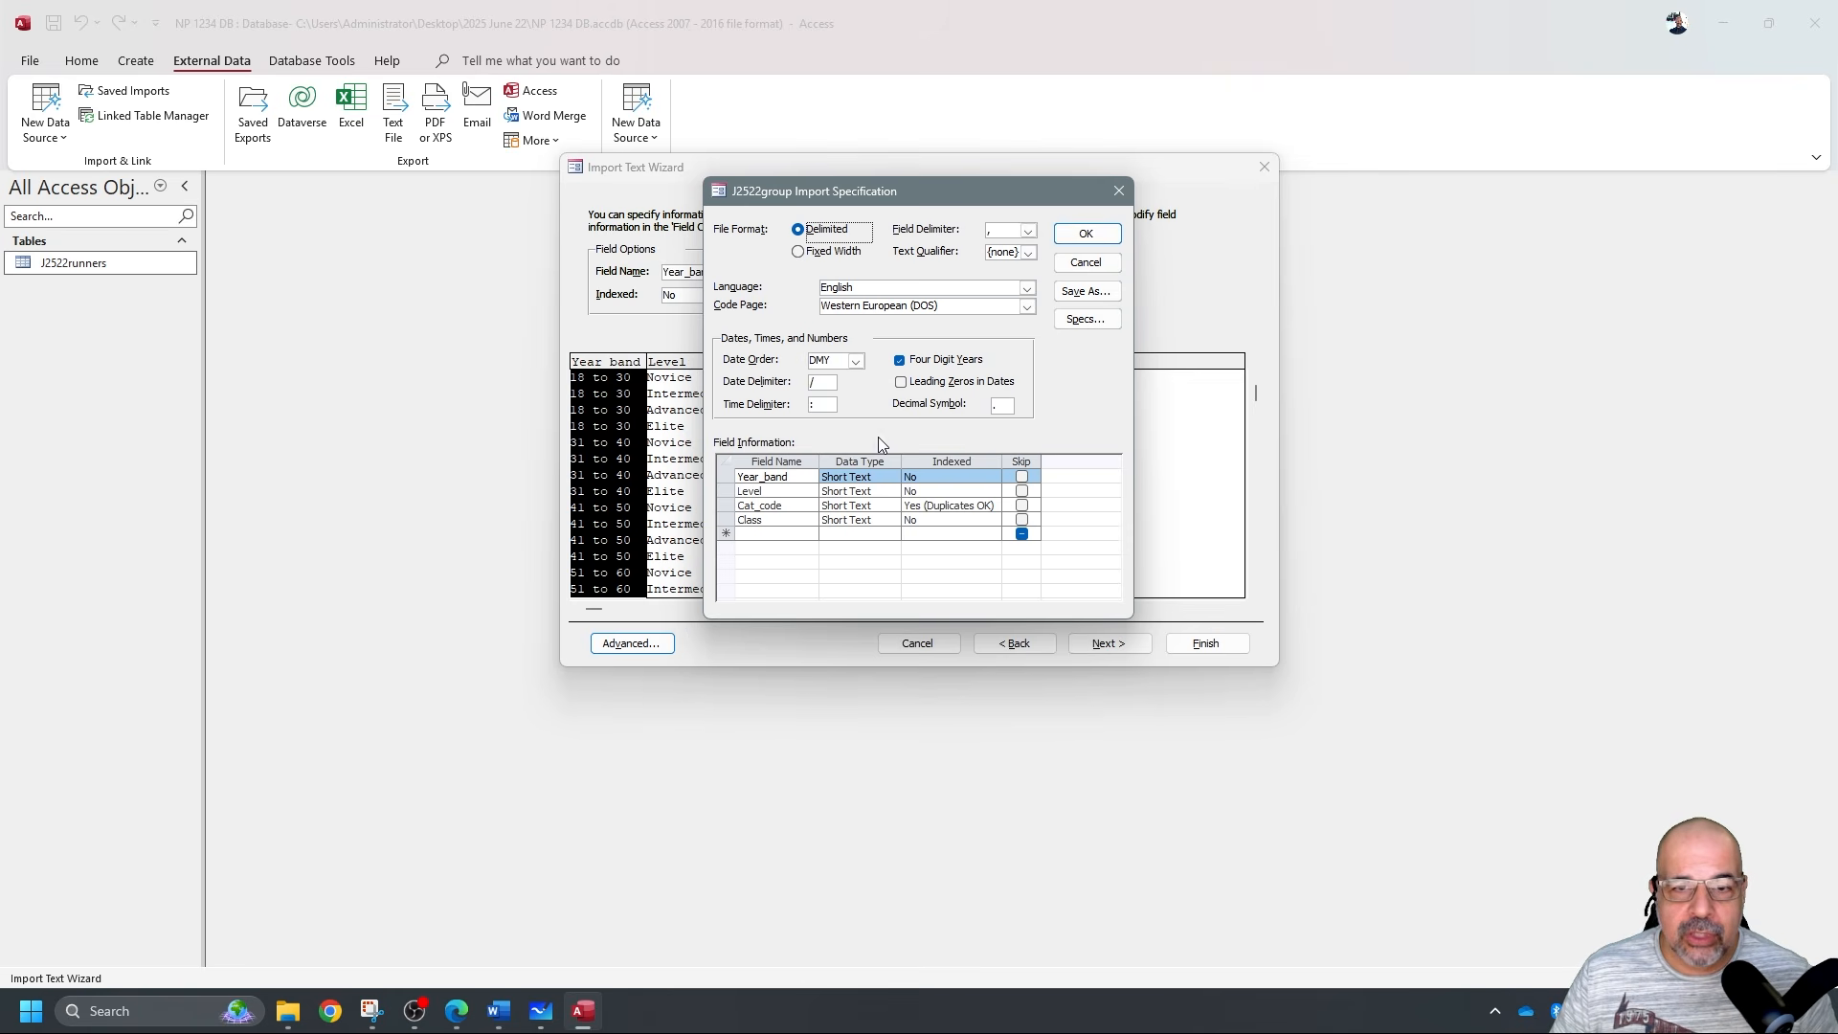
click(1085, 234)
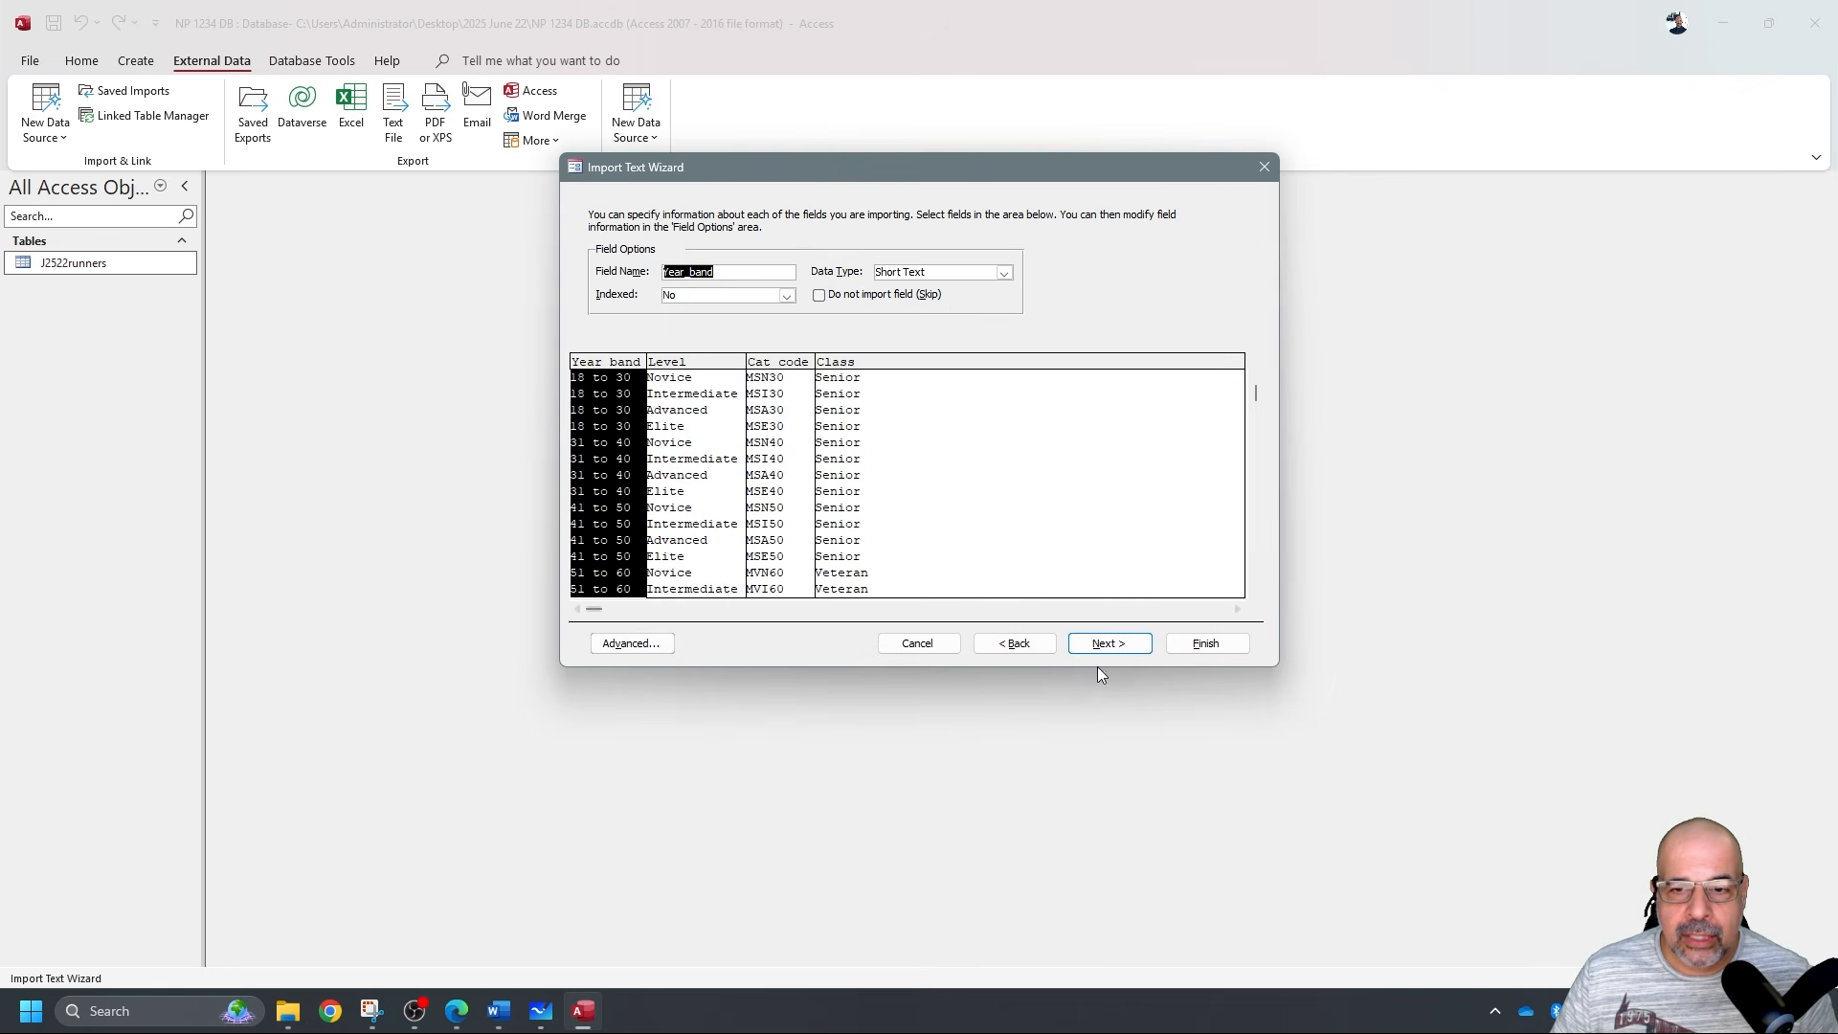
Make Cat_code the primary key and finish importing the J2522group table.
click(1110, 643)
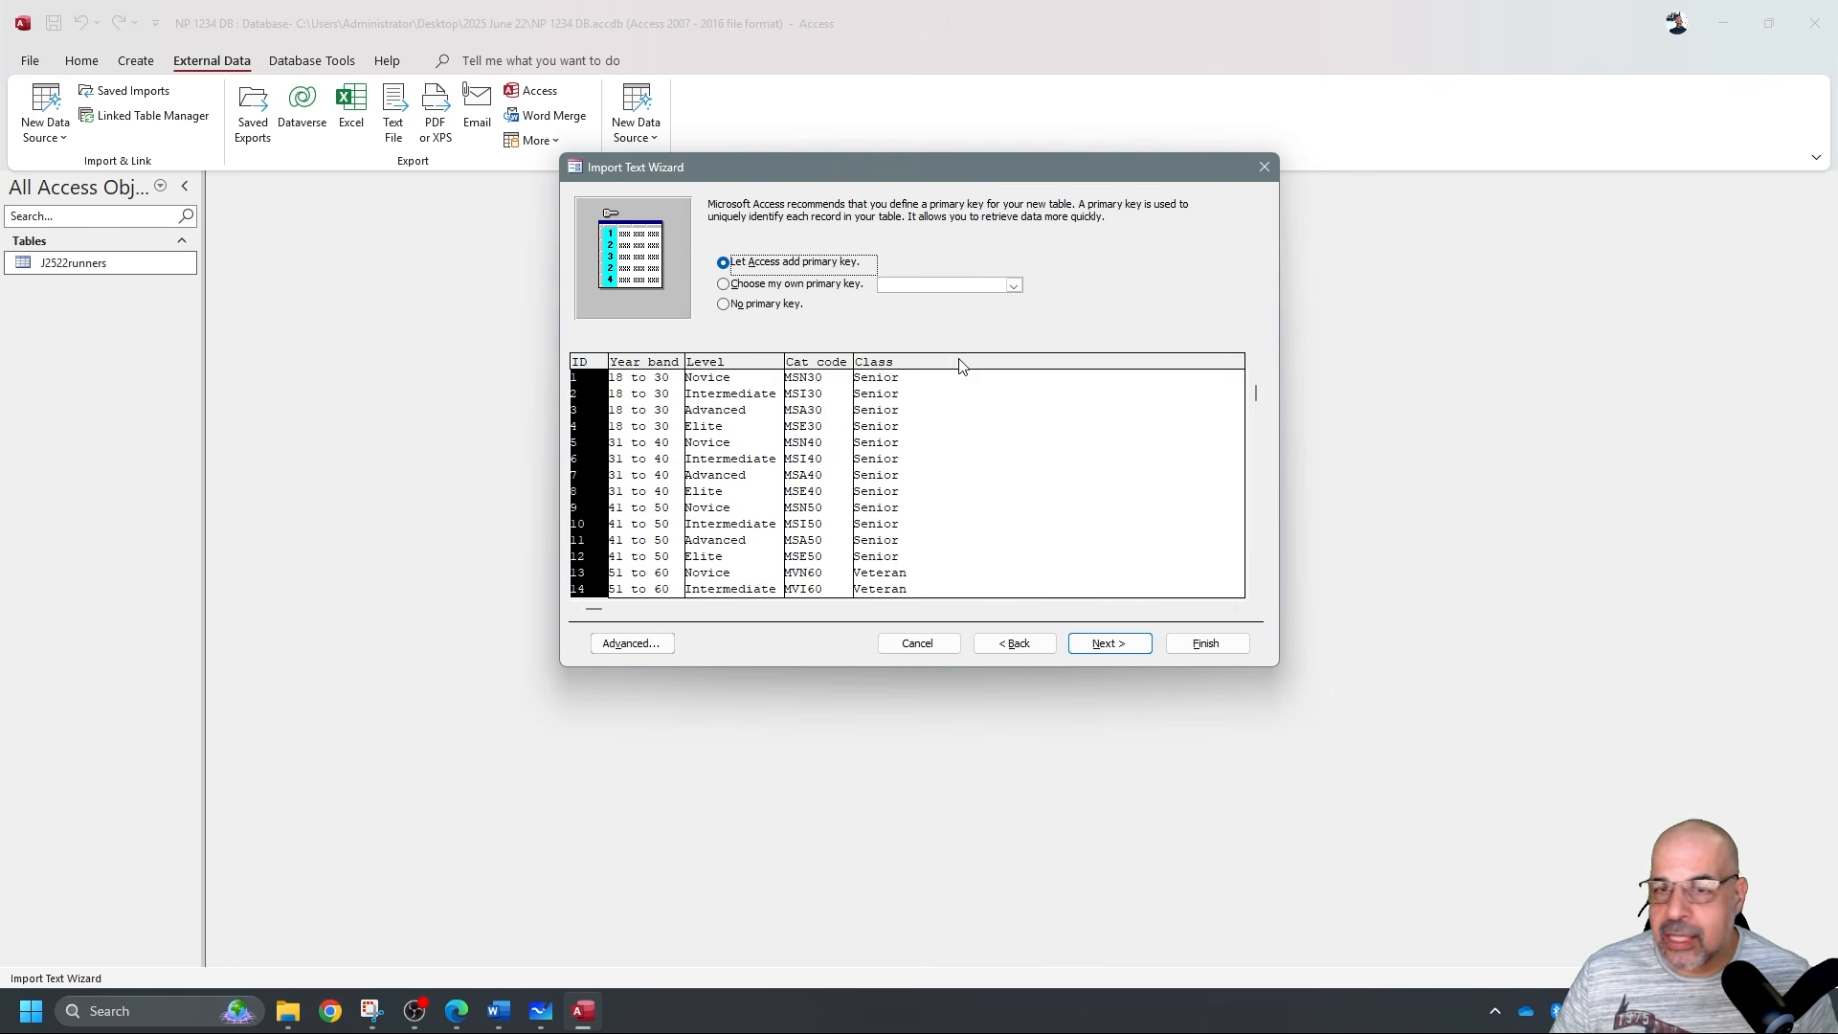
click(1013, 285)
click(956, 336)
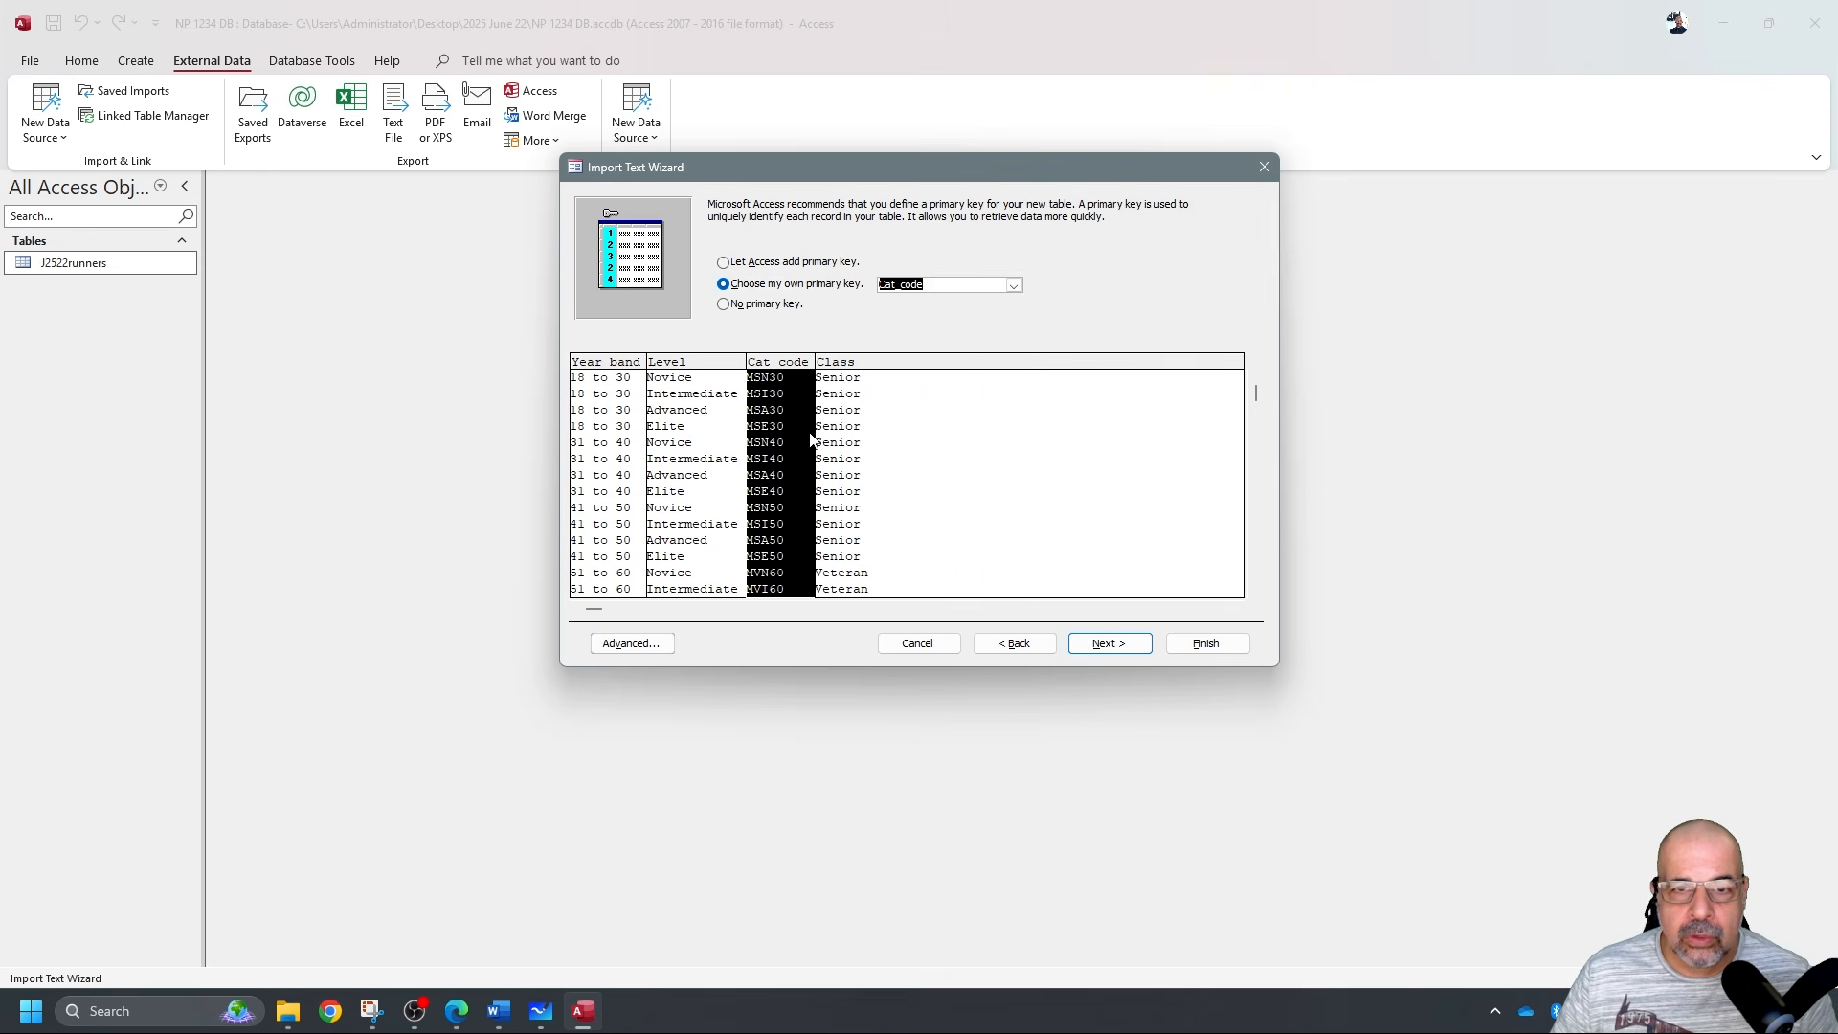
click(1113, 644)
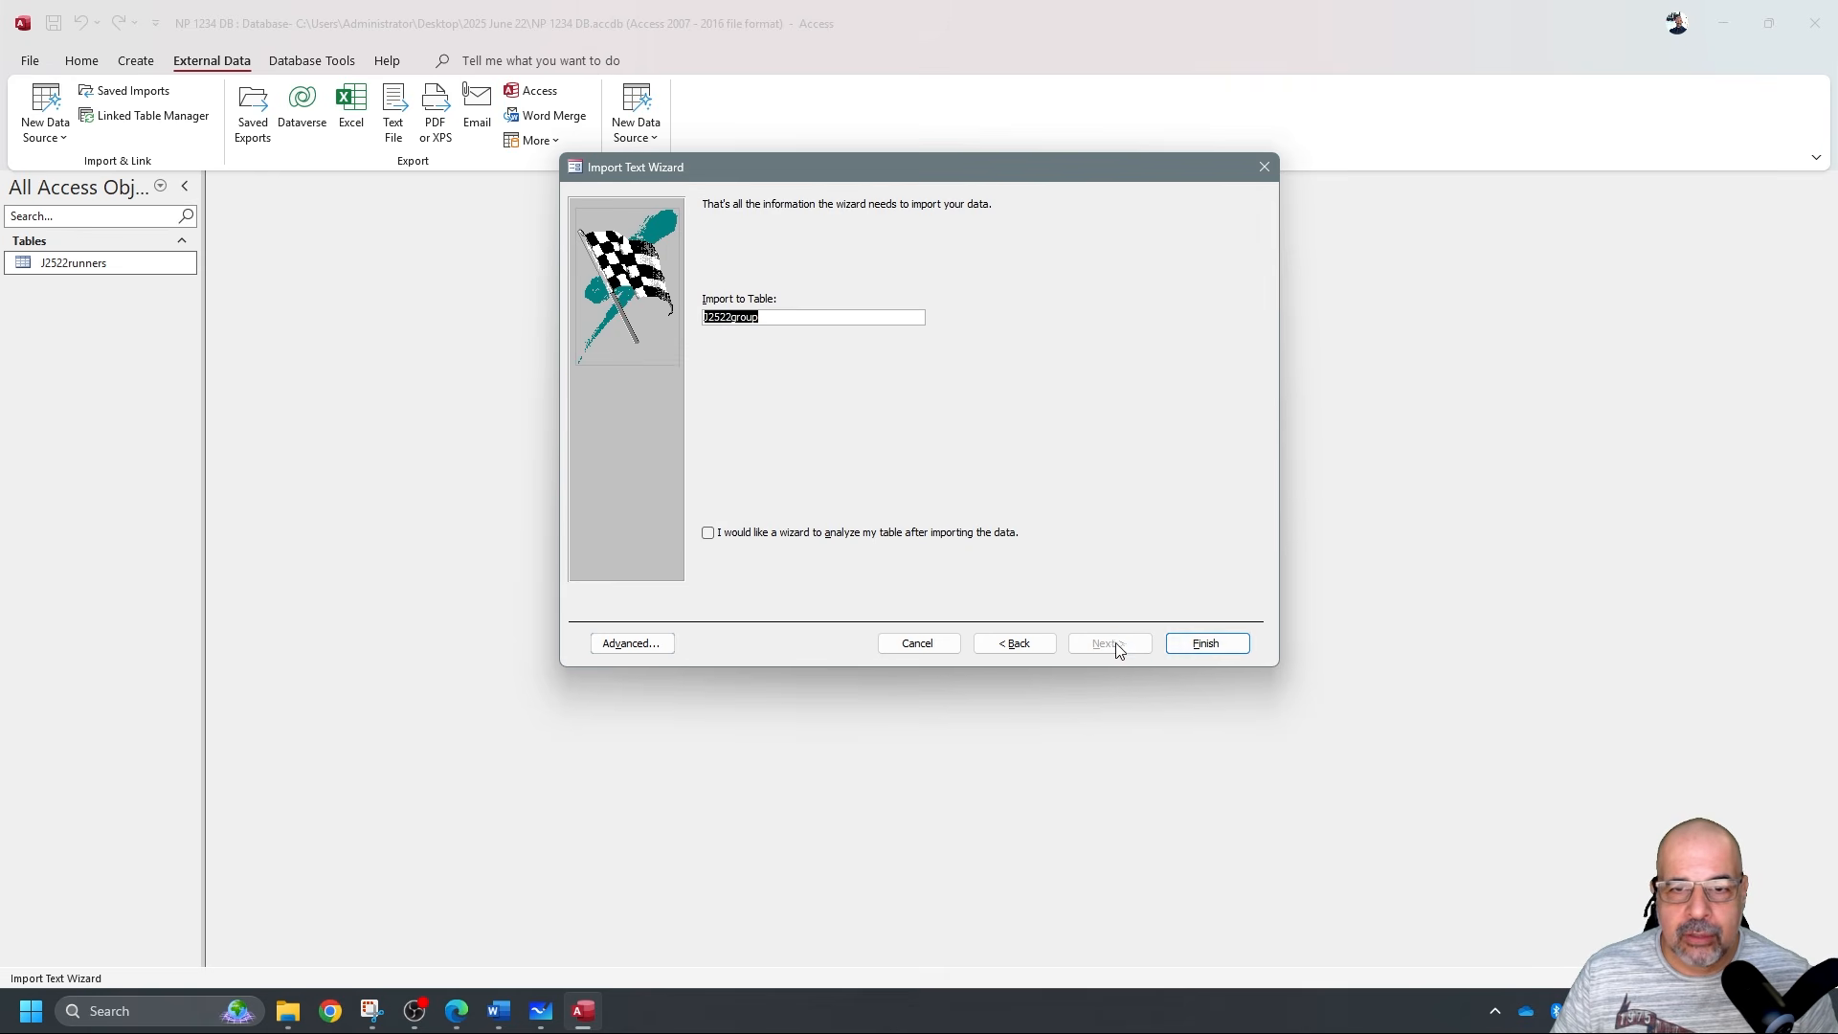
click(1215, 650)
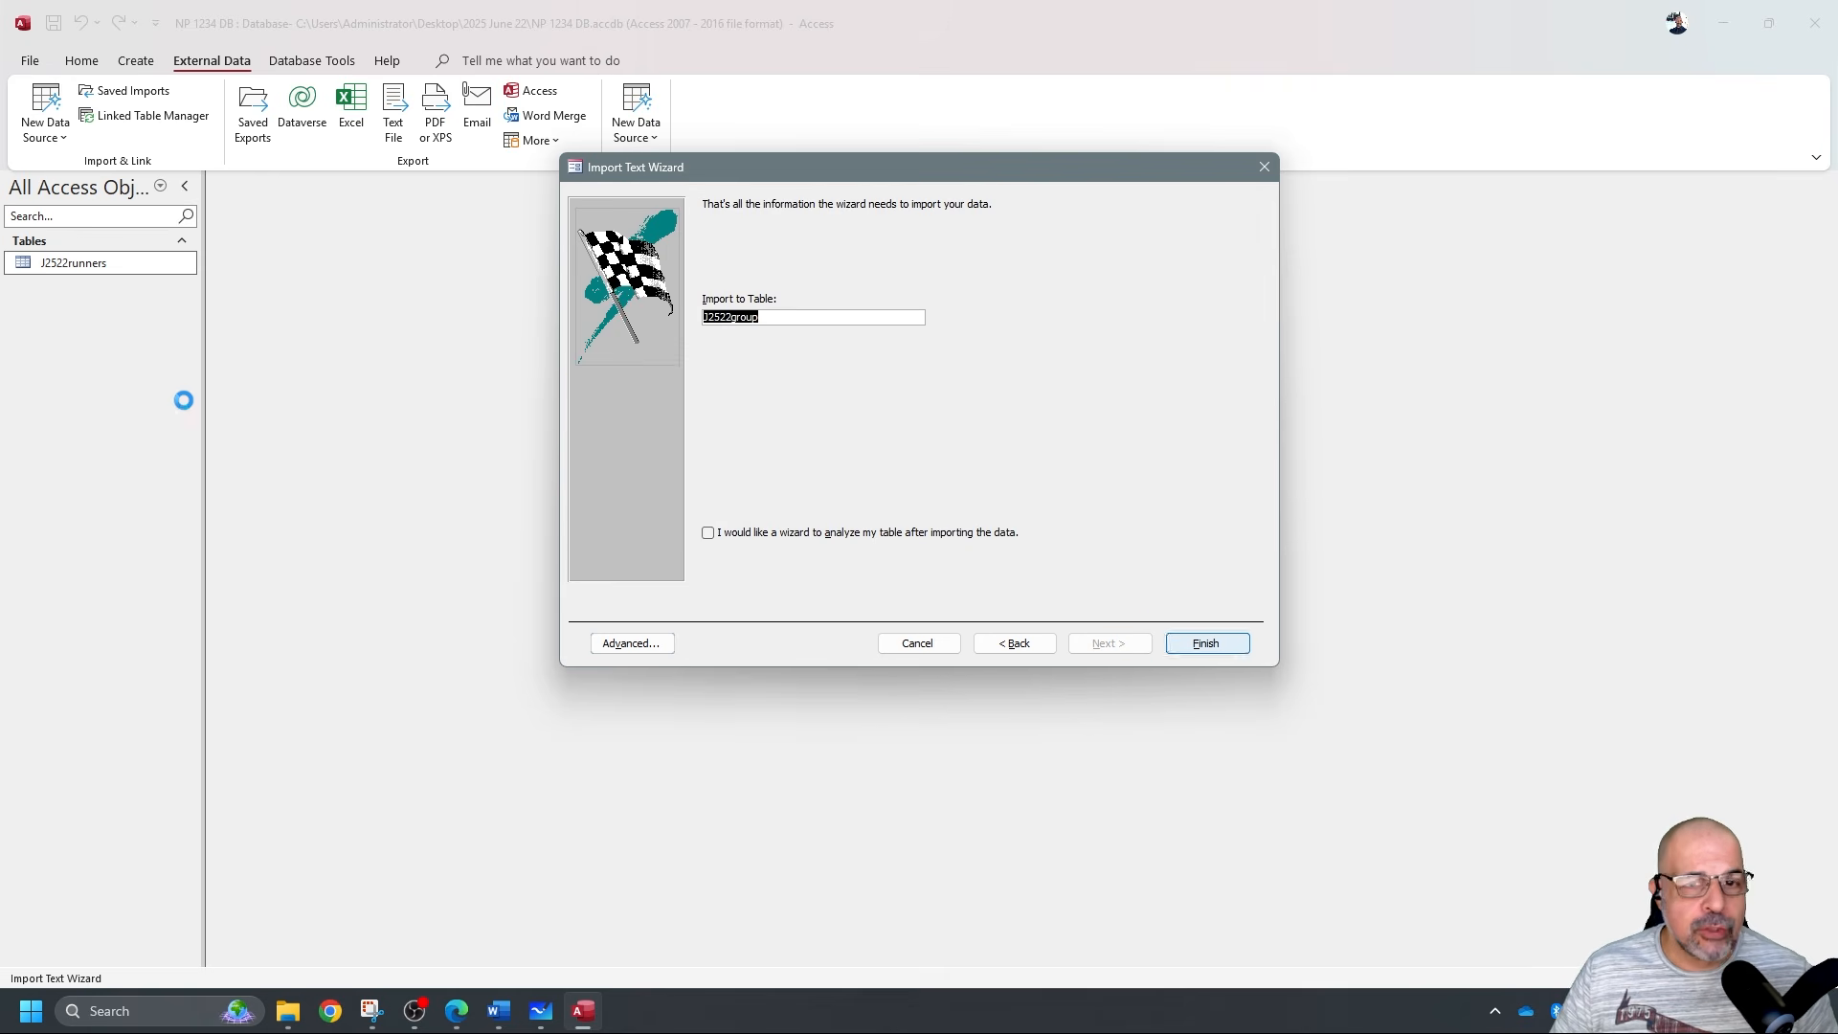
click(1240, 735)
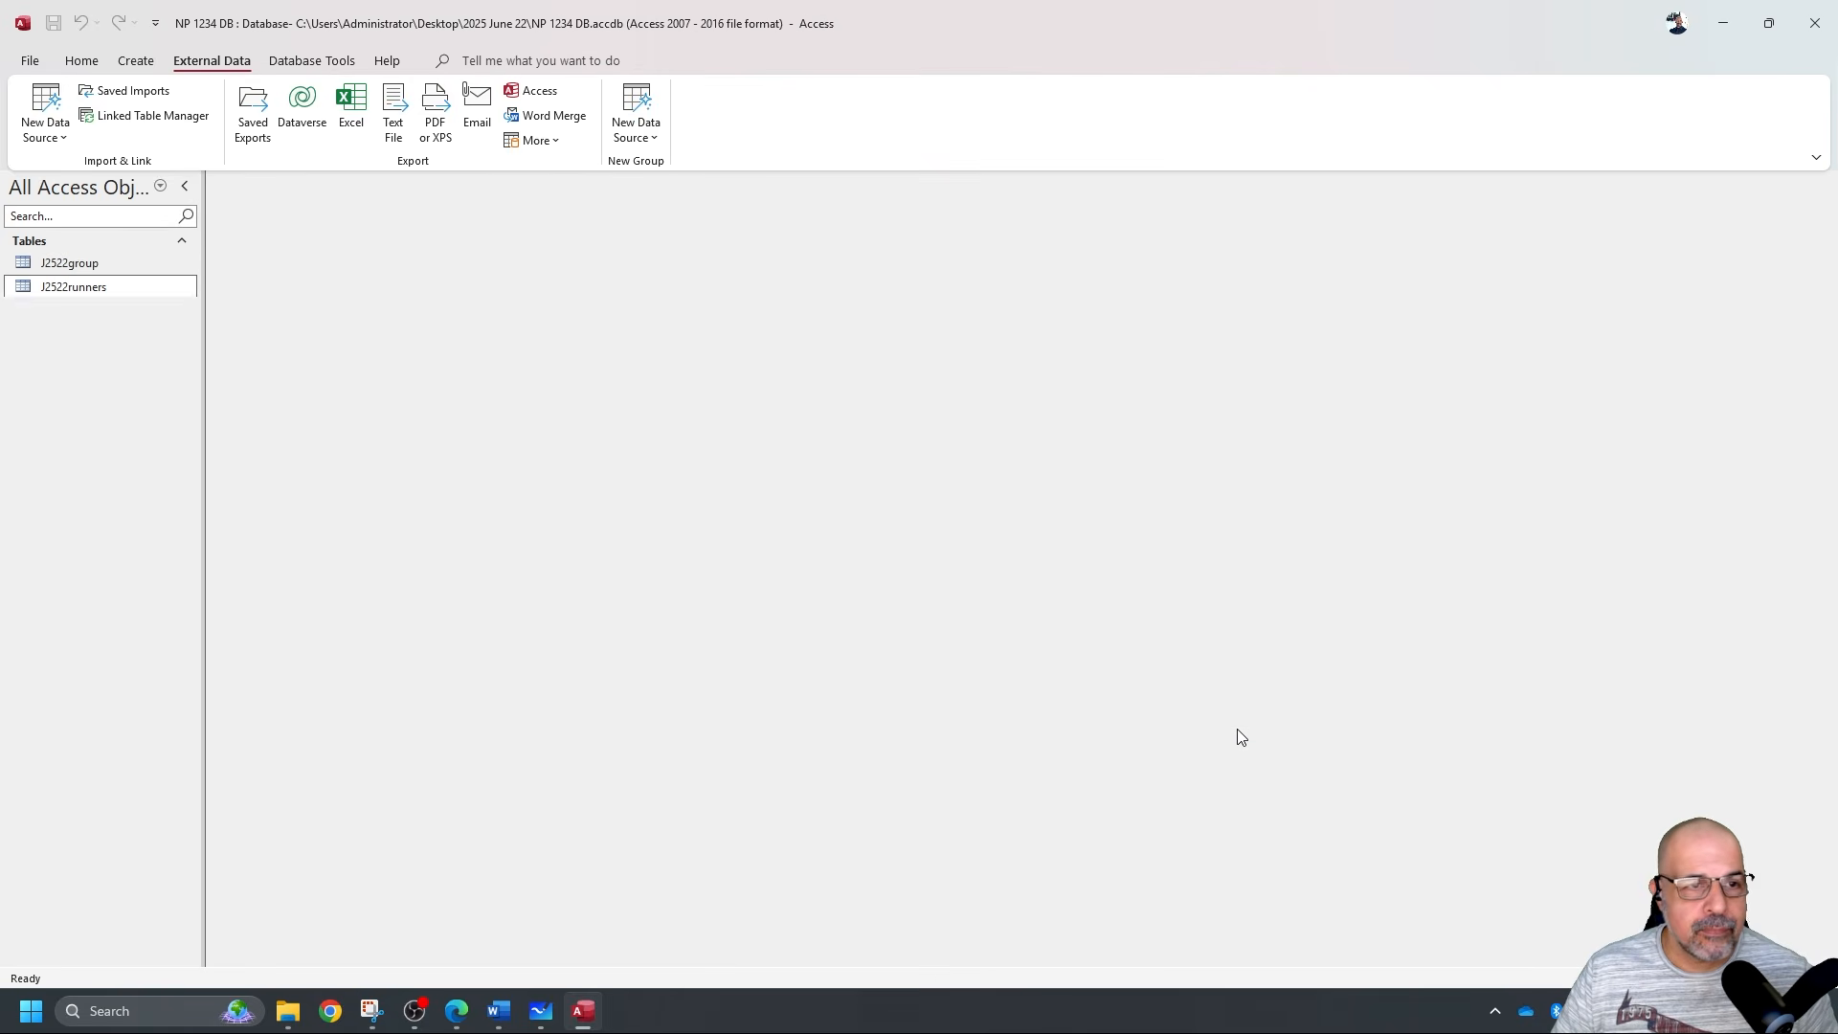
Open the J2522group table in Design View.
click(94, 264)
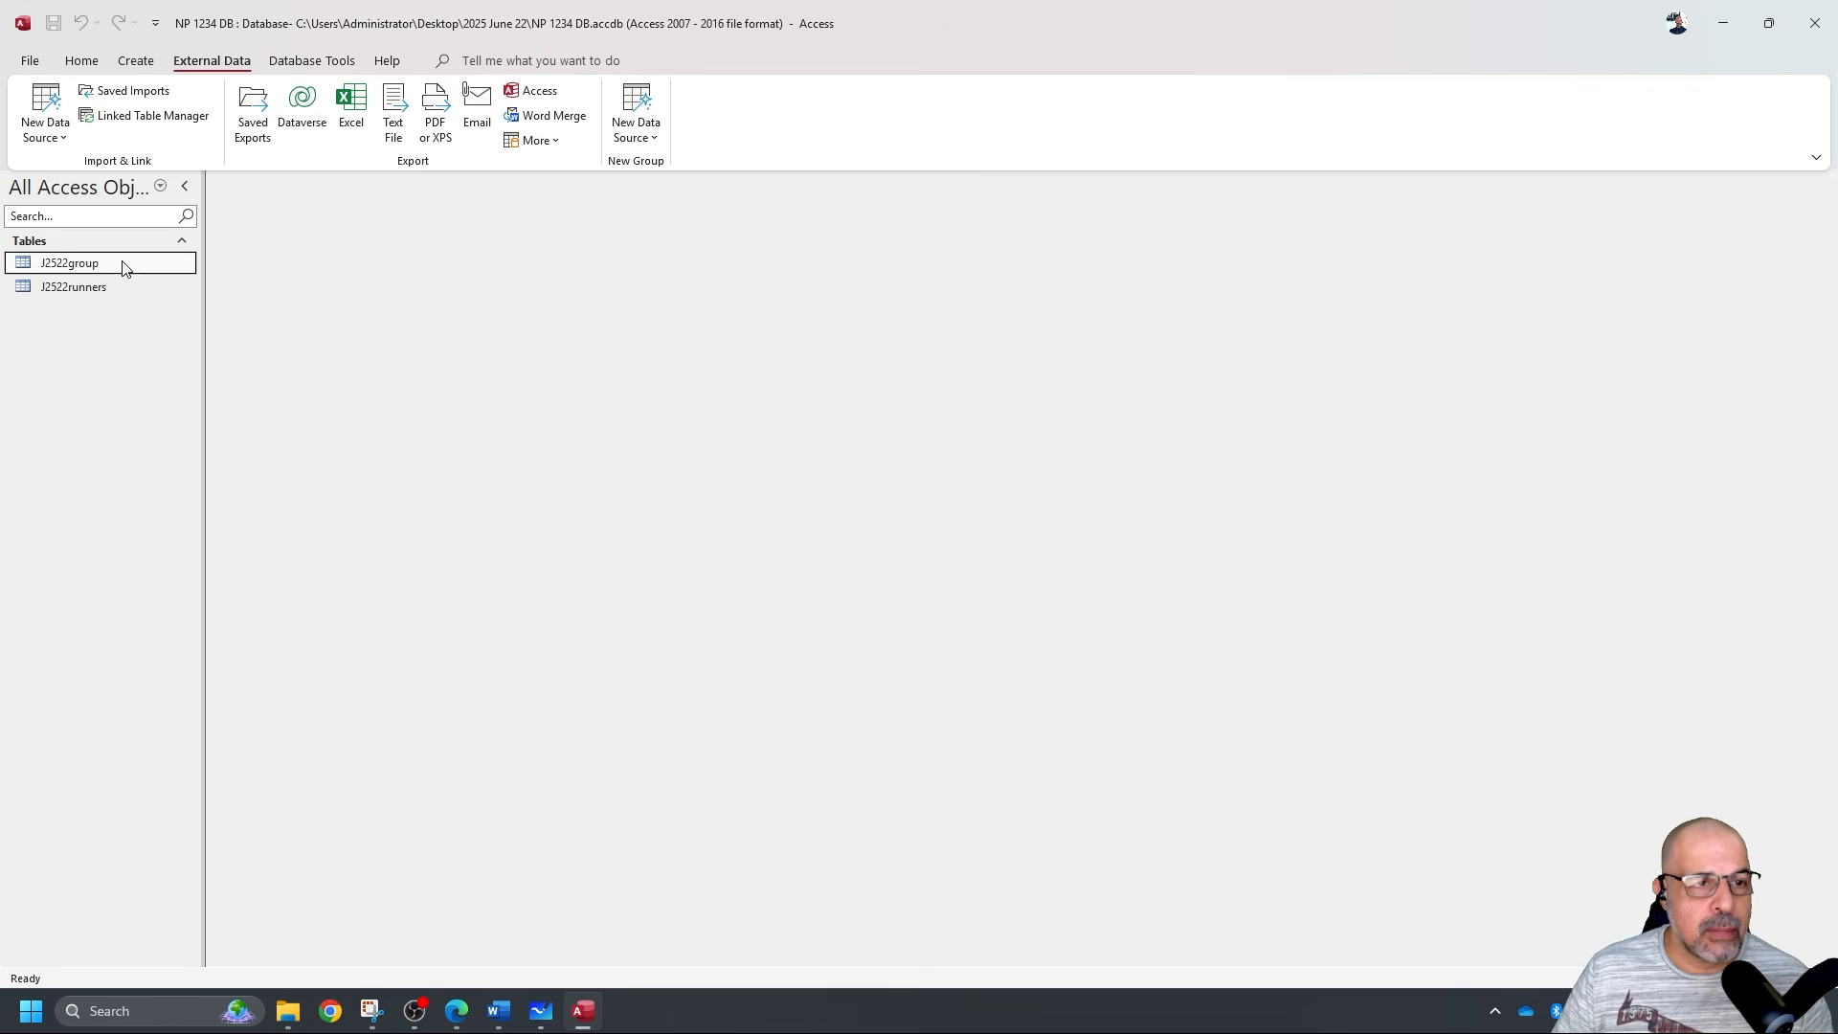
double_click(123, 268)
click(76, 61)
click(38, 101)
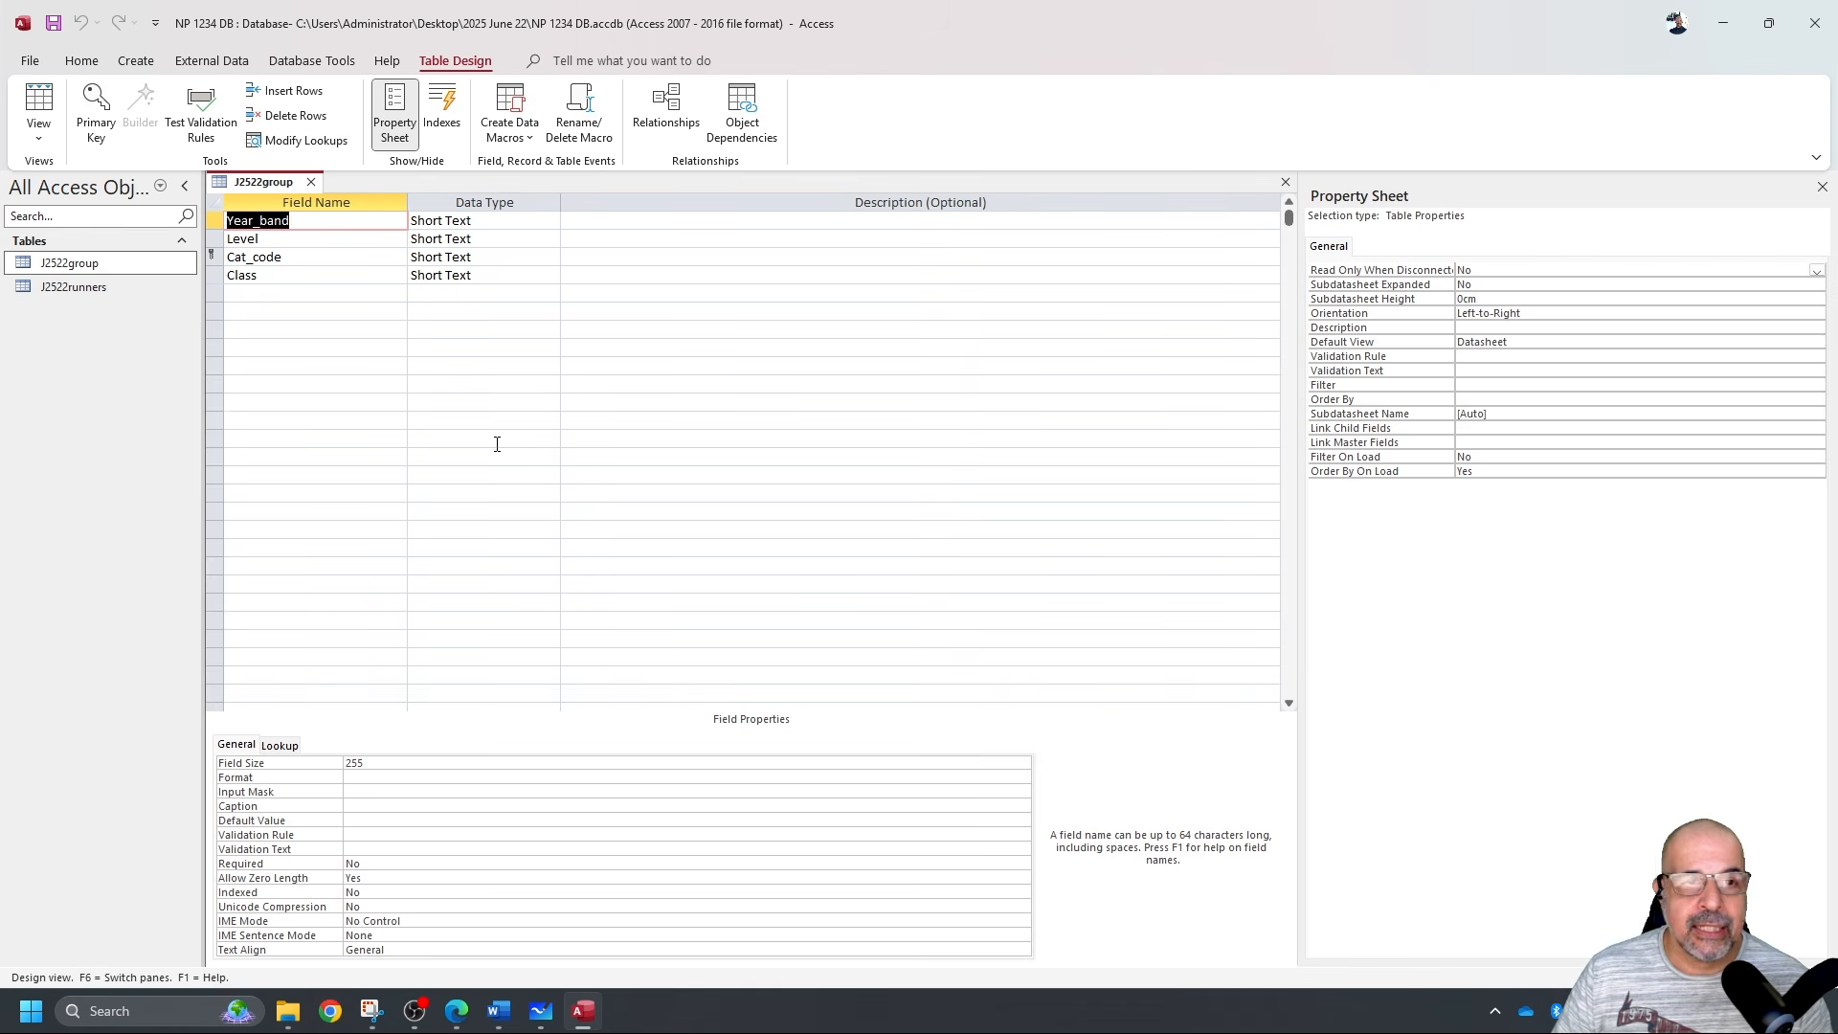
Snip J2522group's field list, drawing and then undoing a circle around the Cat_code key.
click(372, 1011)
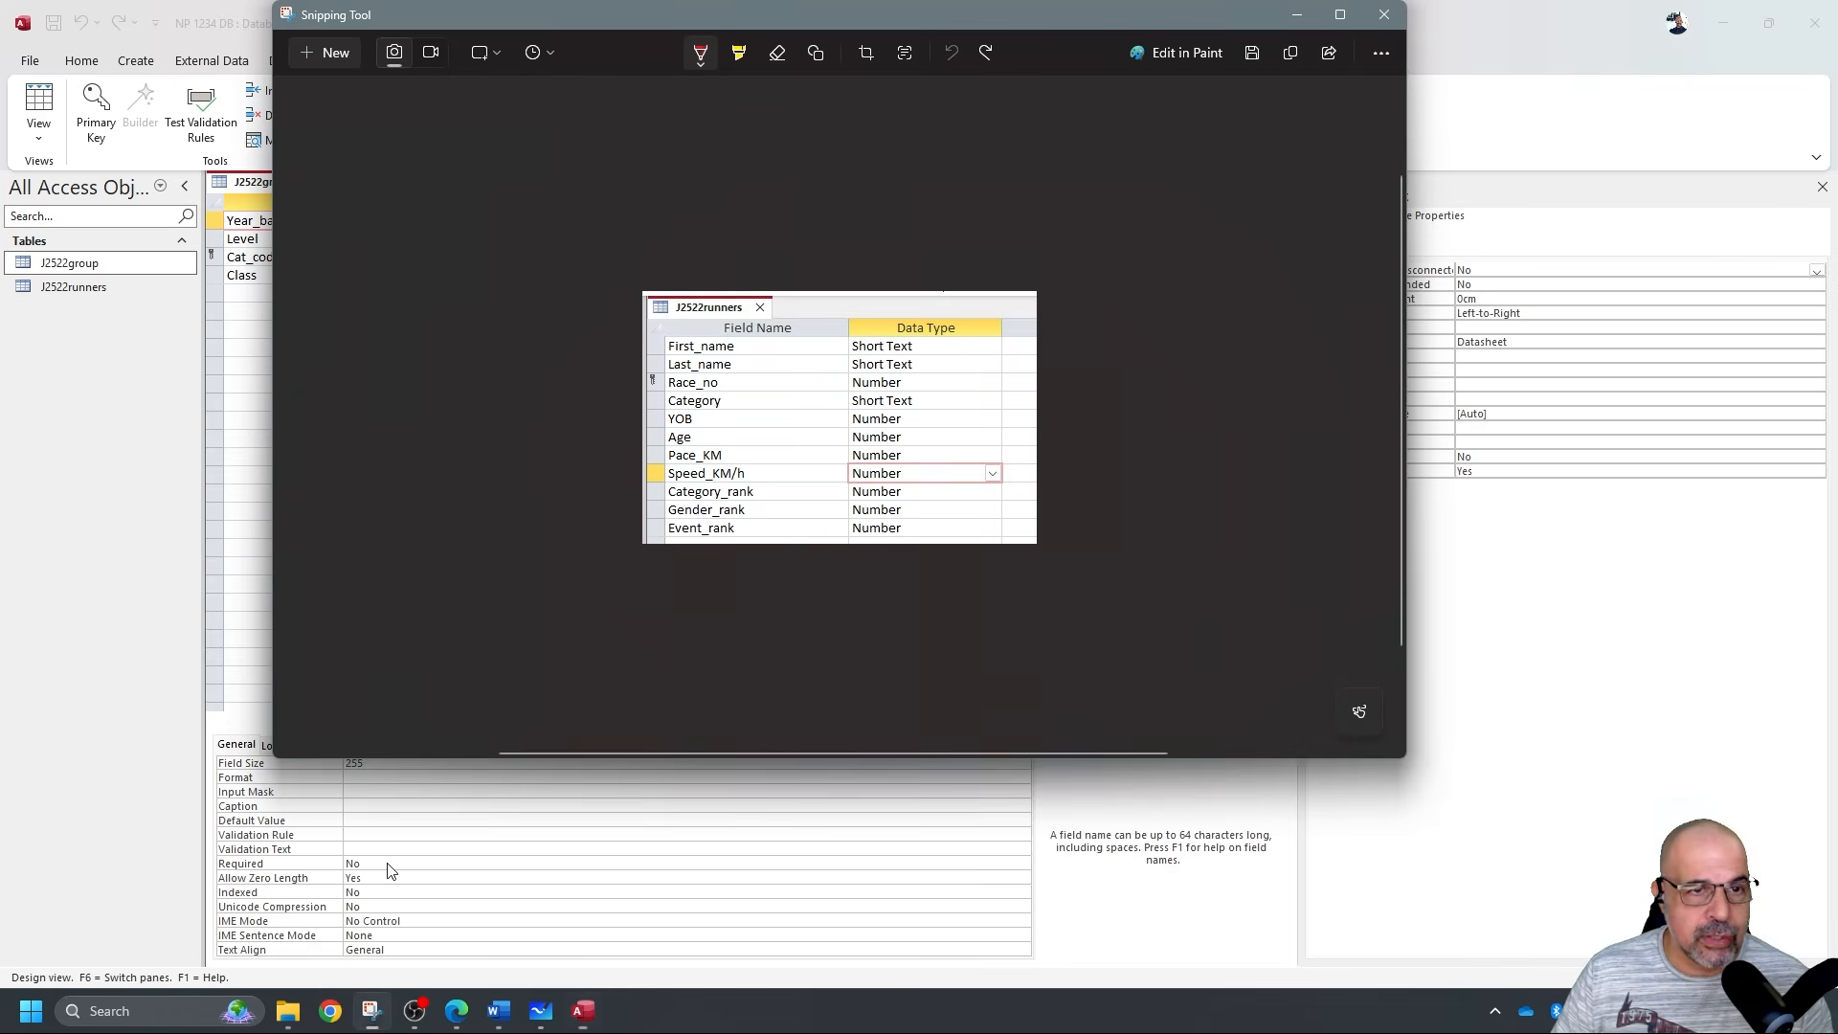
click(352, 53)
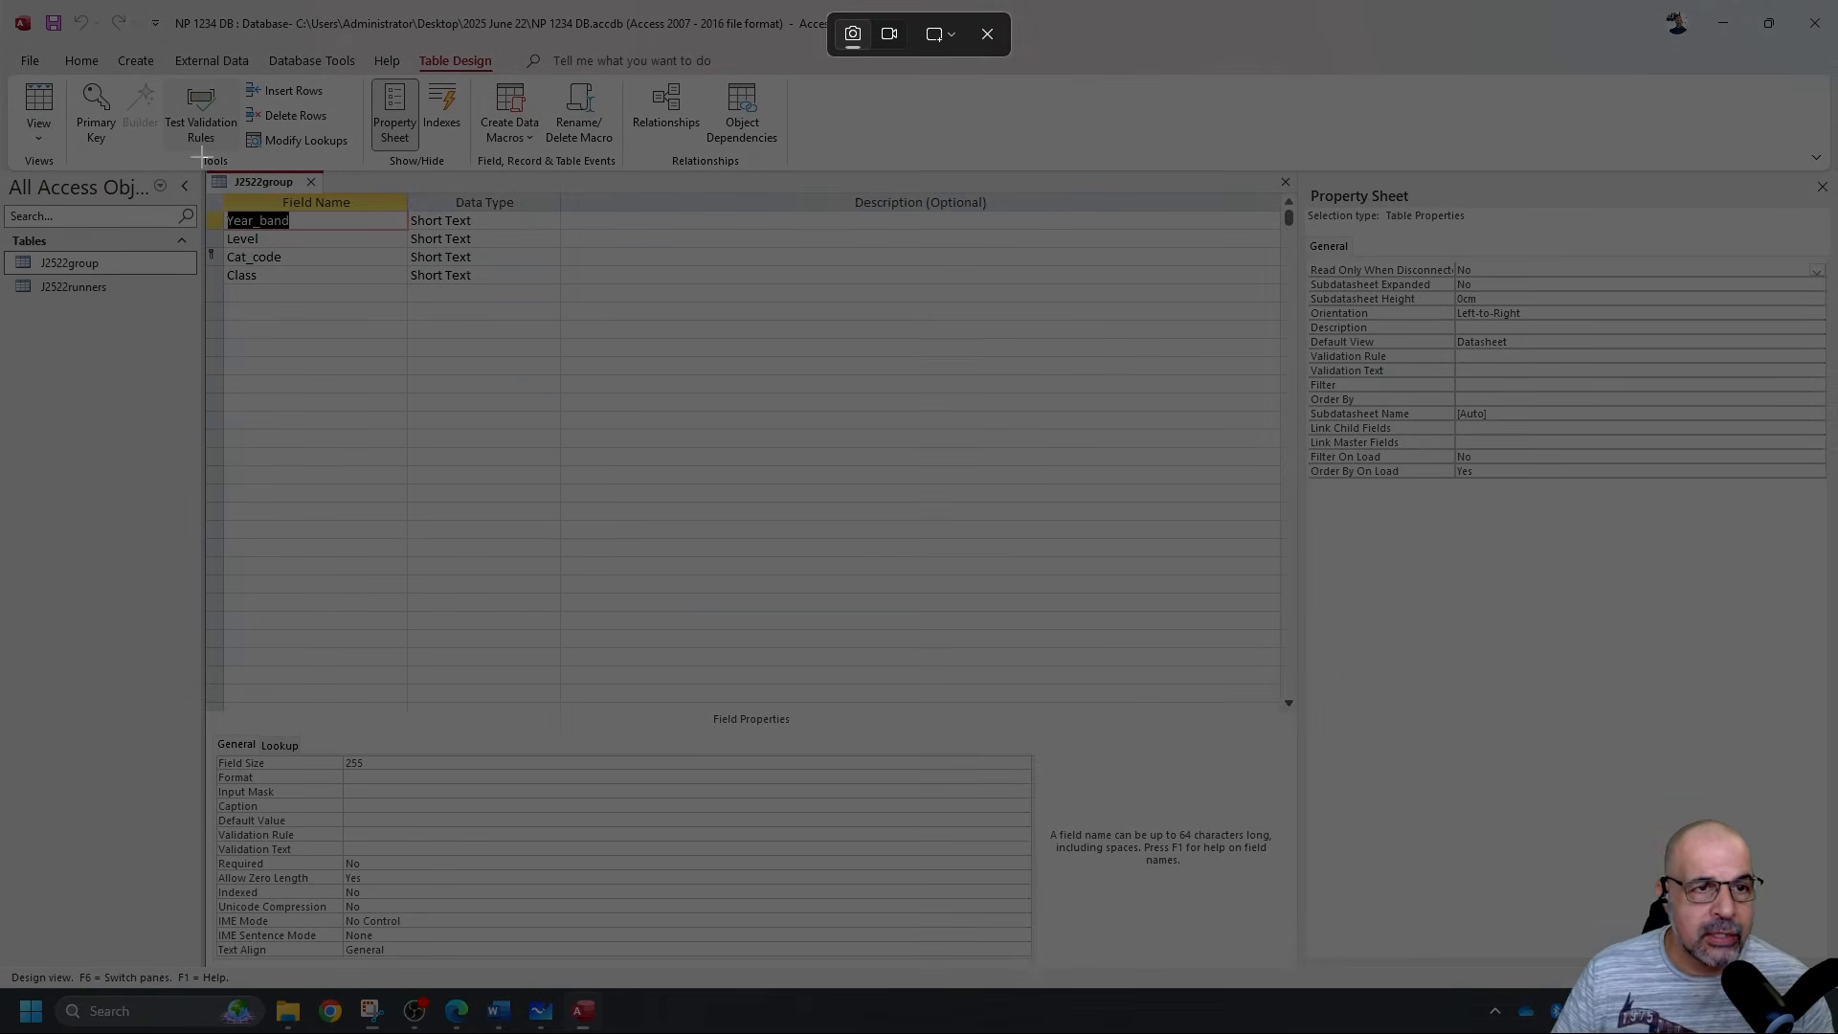
drag(201, 156, 569, 318)
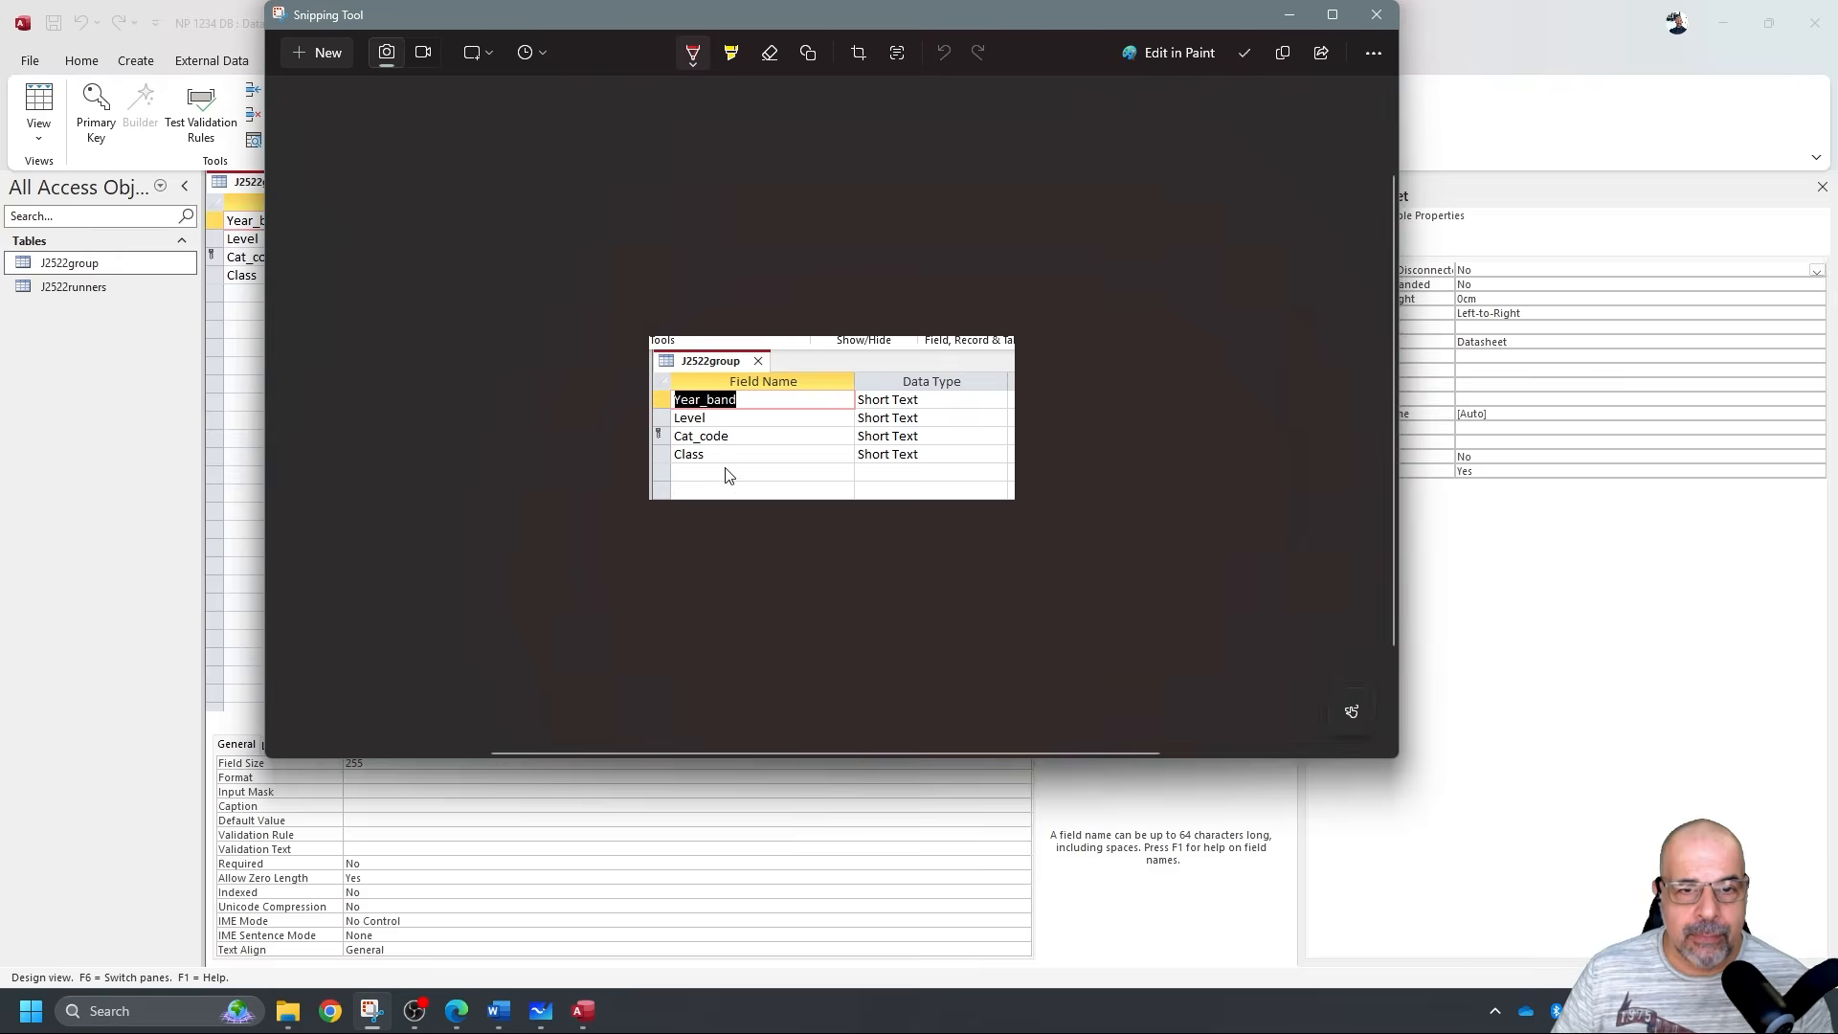
drag(668, 421, 668, 440)
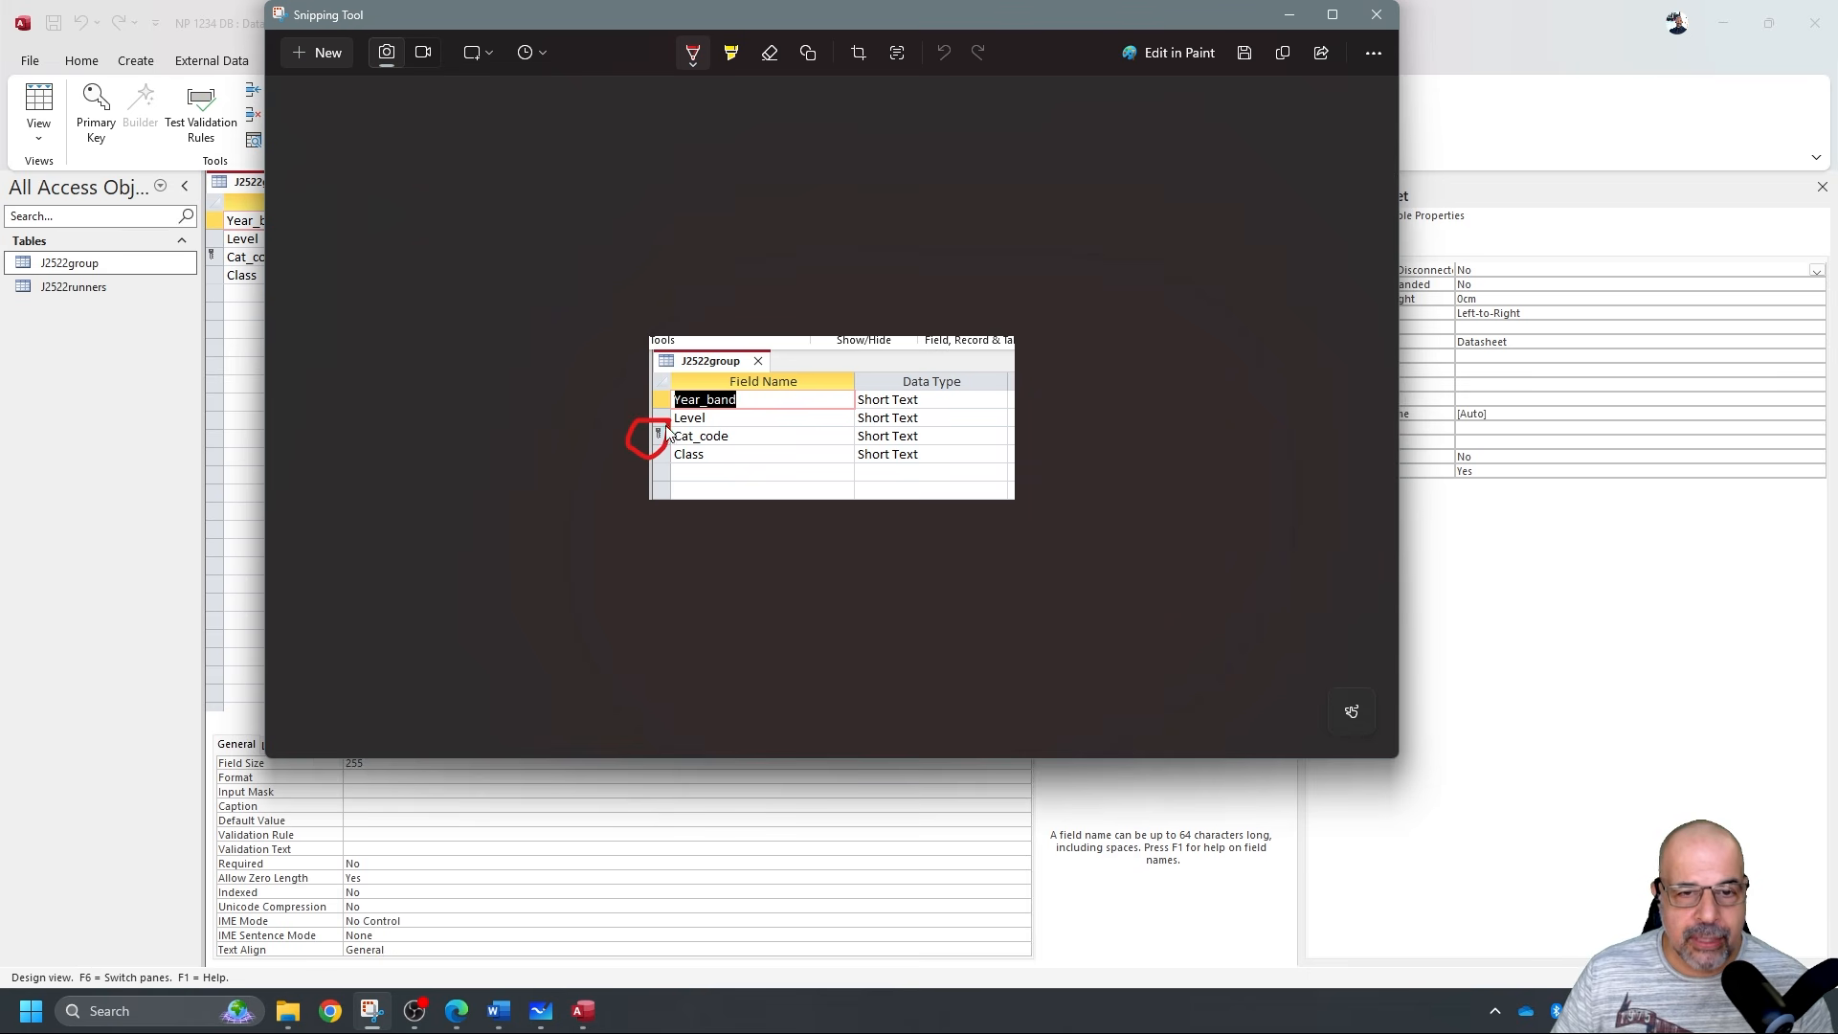
key(ctrl+z)
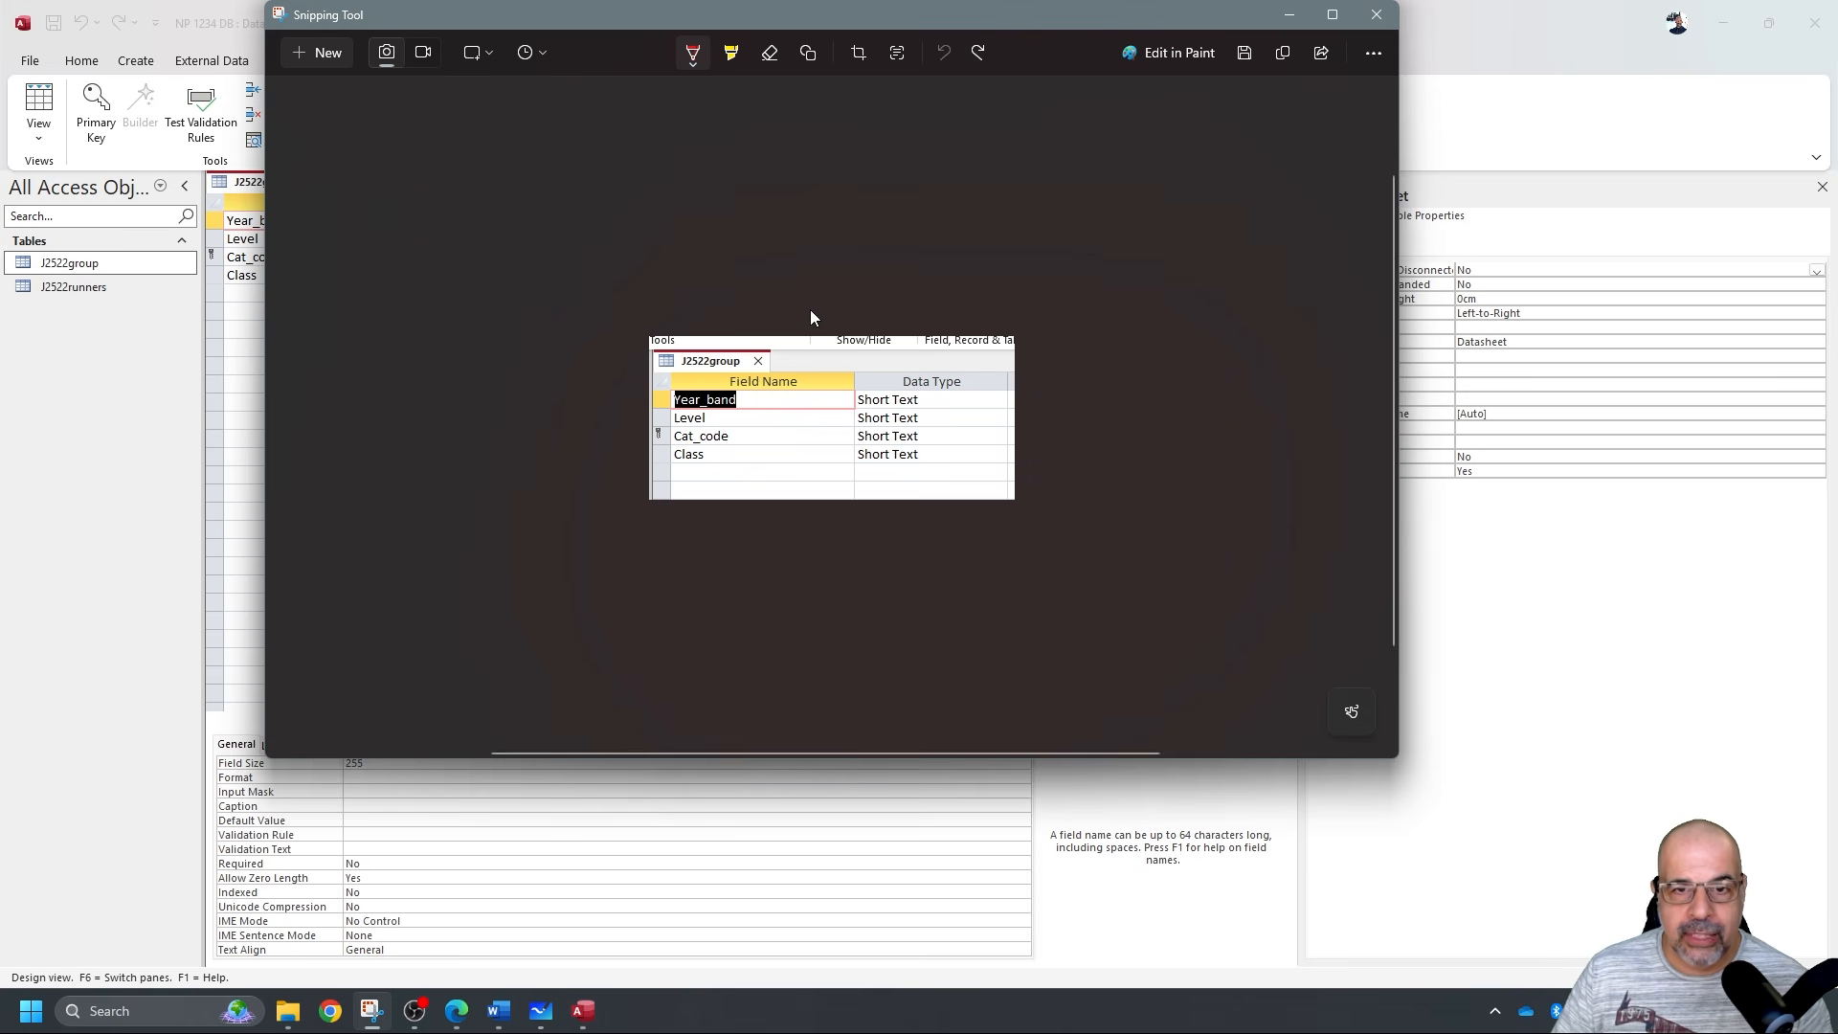
Paste the J2522group design screenshot under 'Step 15 evidence:' and minimise Word.
click(503, 1015)
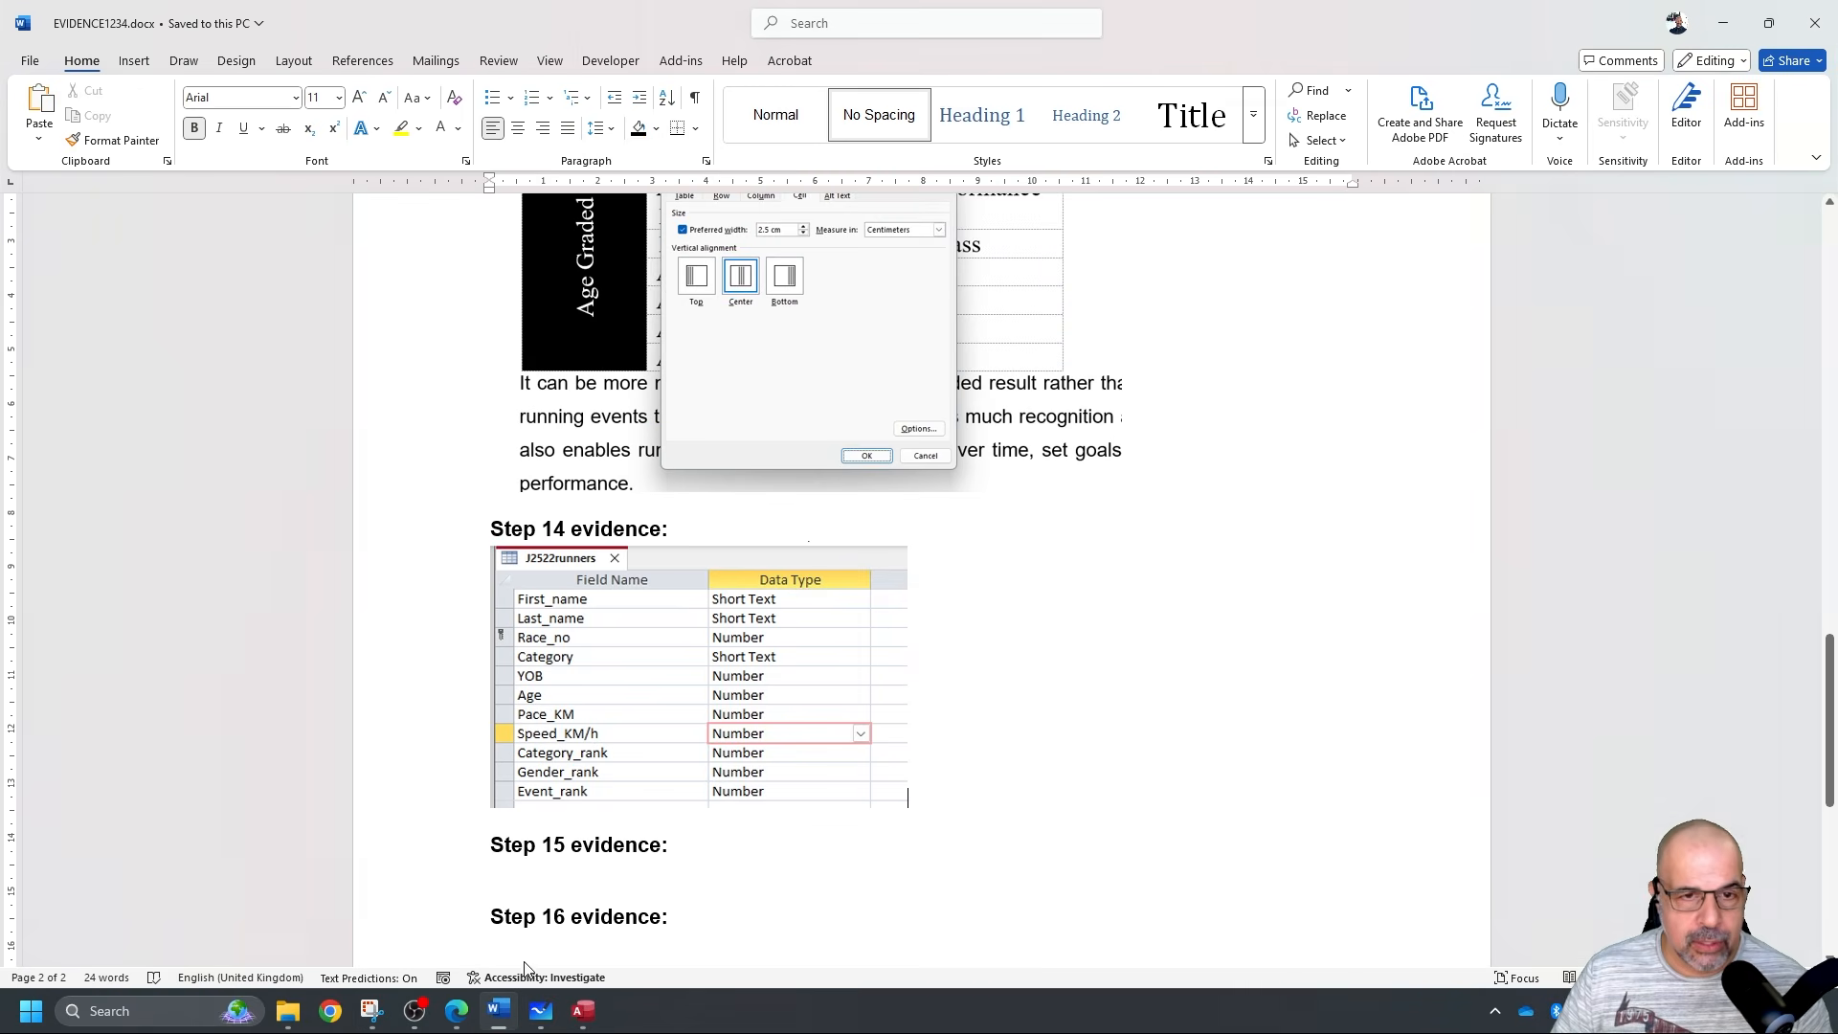
click(670, 864)
key(ctrl+v)
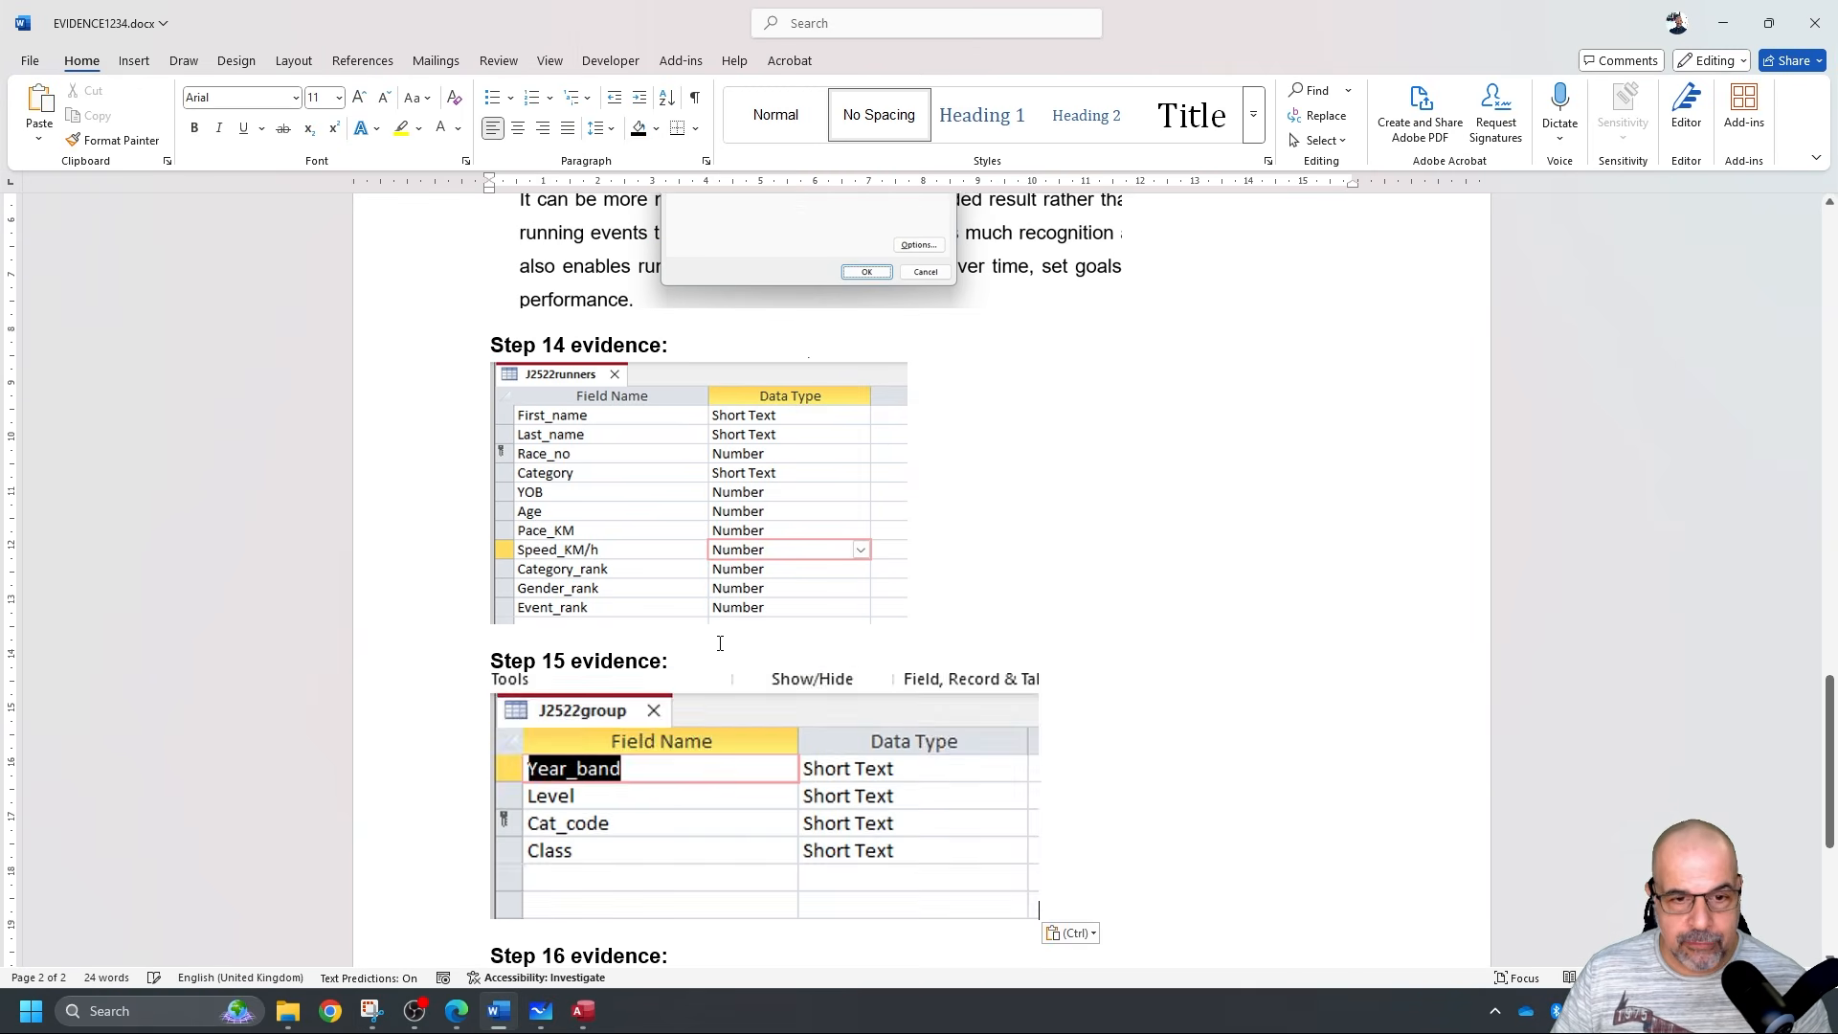
scroll(849, 664, down, 3)
click(1033, 641)
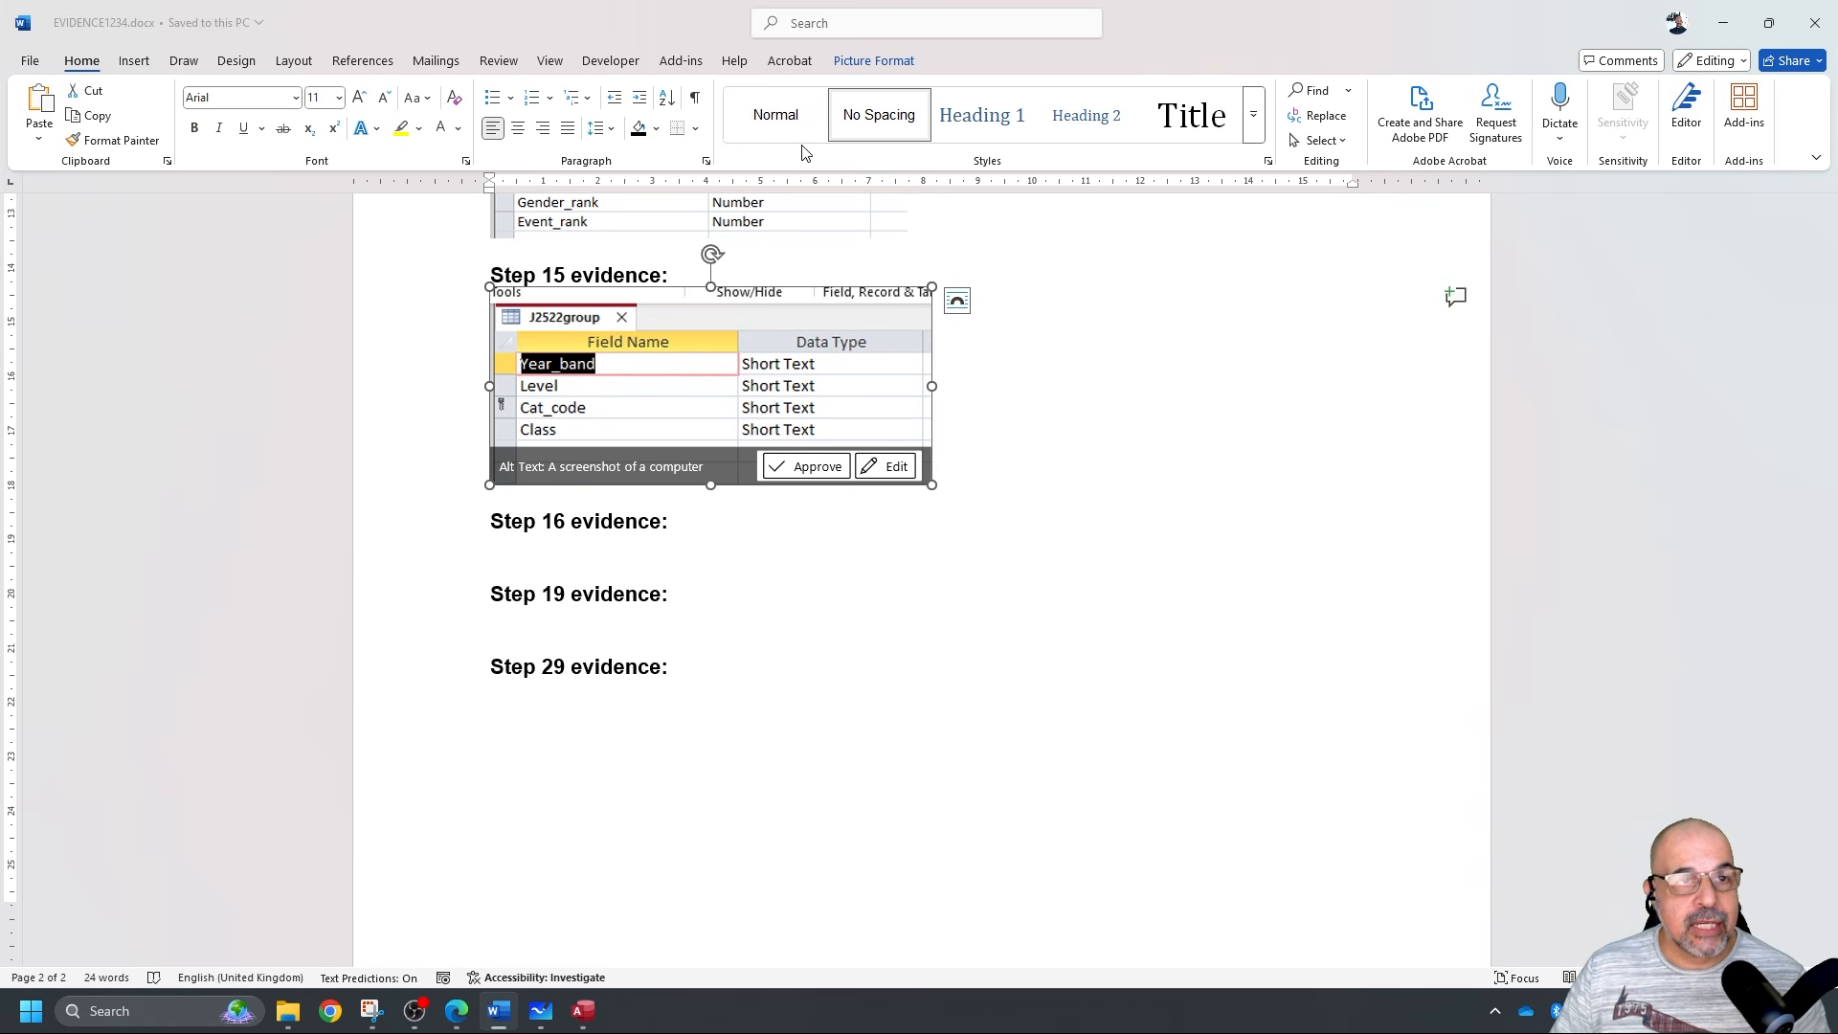
click(1722, 28)
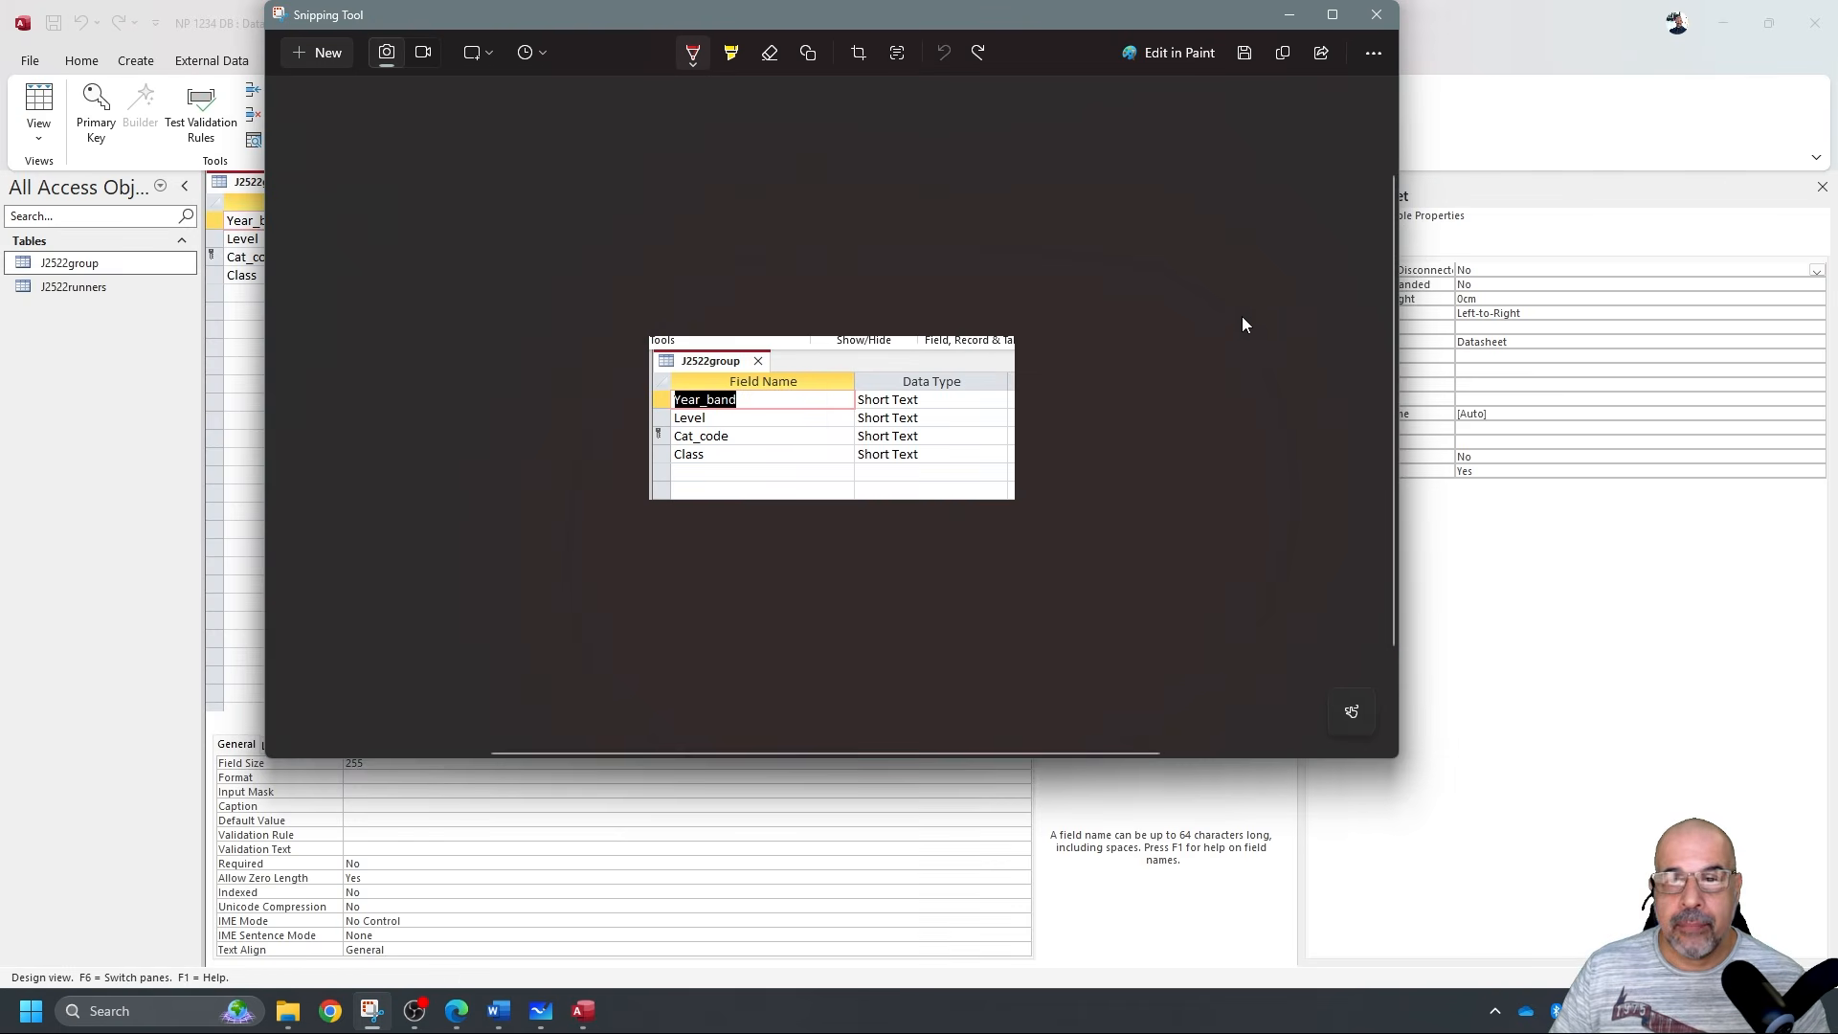
Highlight 'Cat_code' and 'Category' in question 16, then close the J2522group design in Access.
click(1491, 38)
key(alt+Tab)
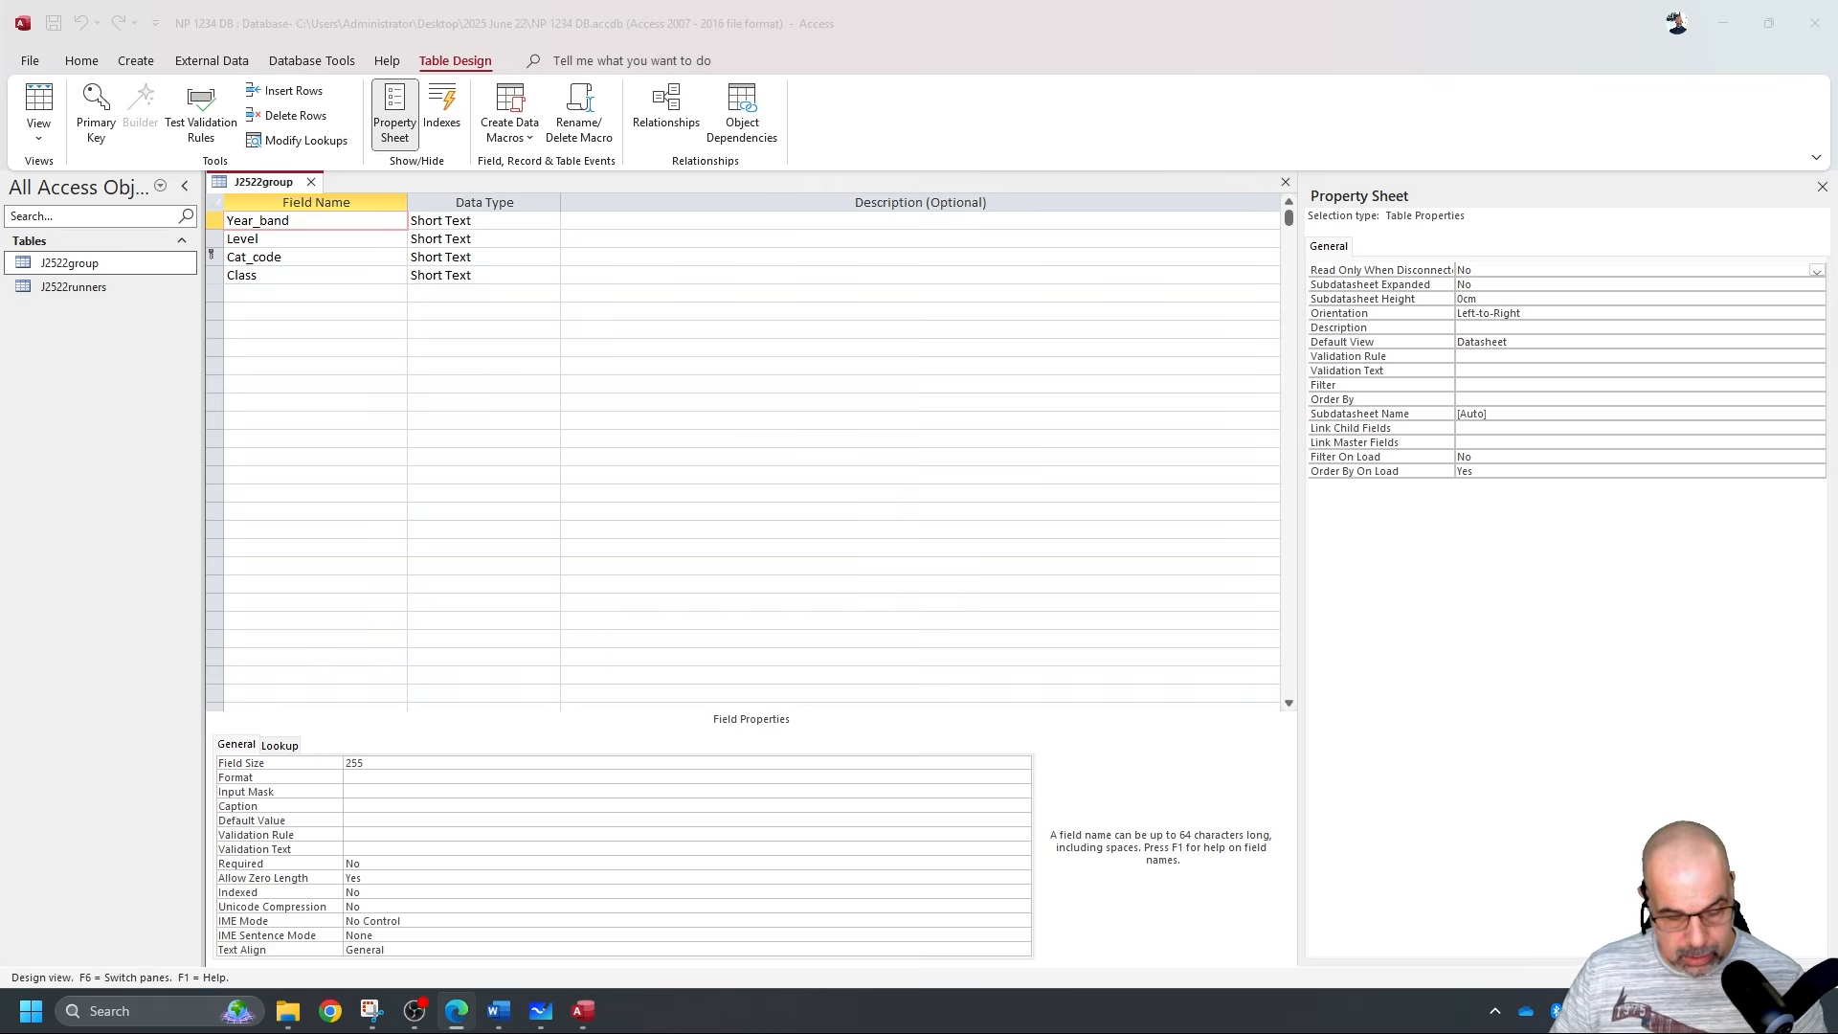
scroll(658, 332, down, 1)
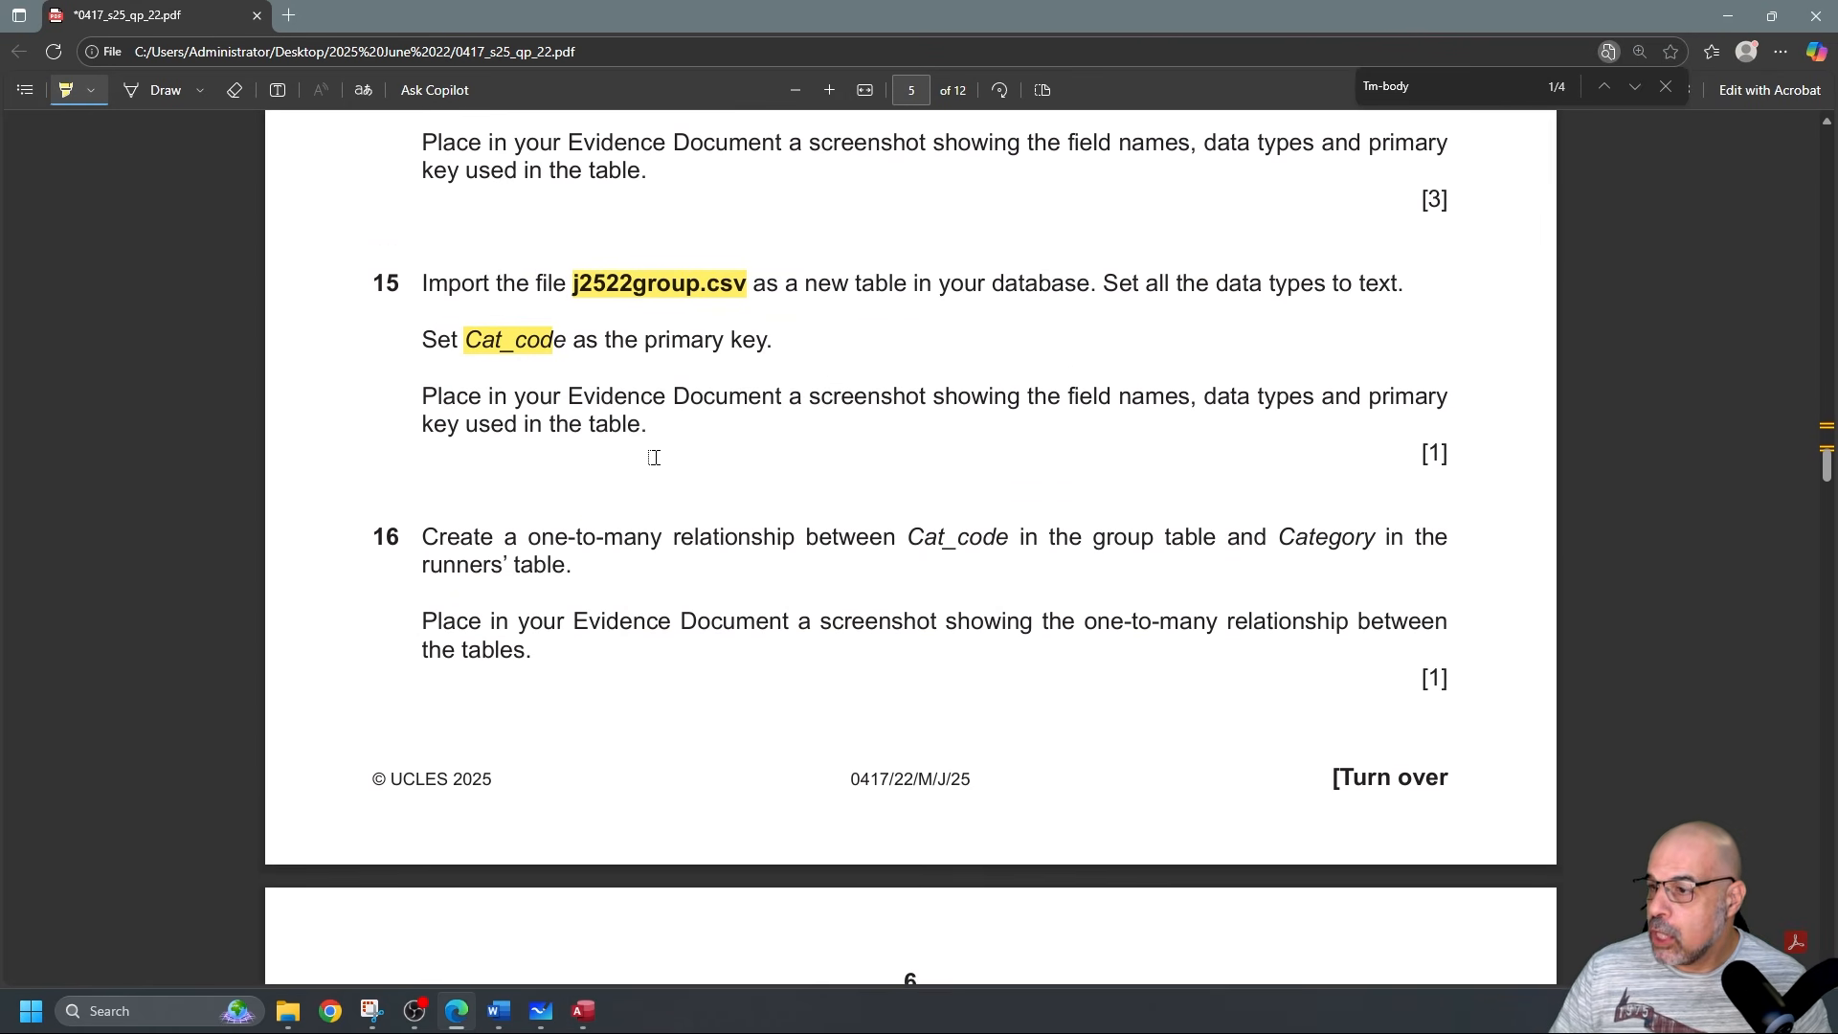
drag(907, 464, 993, 461)
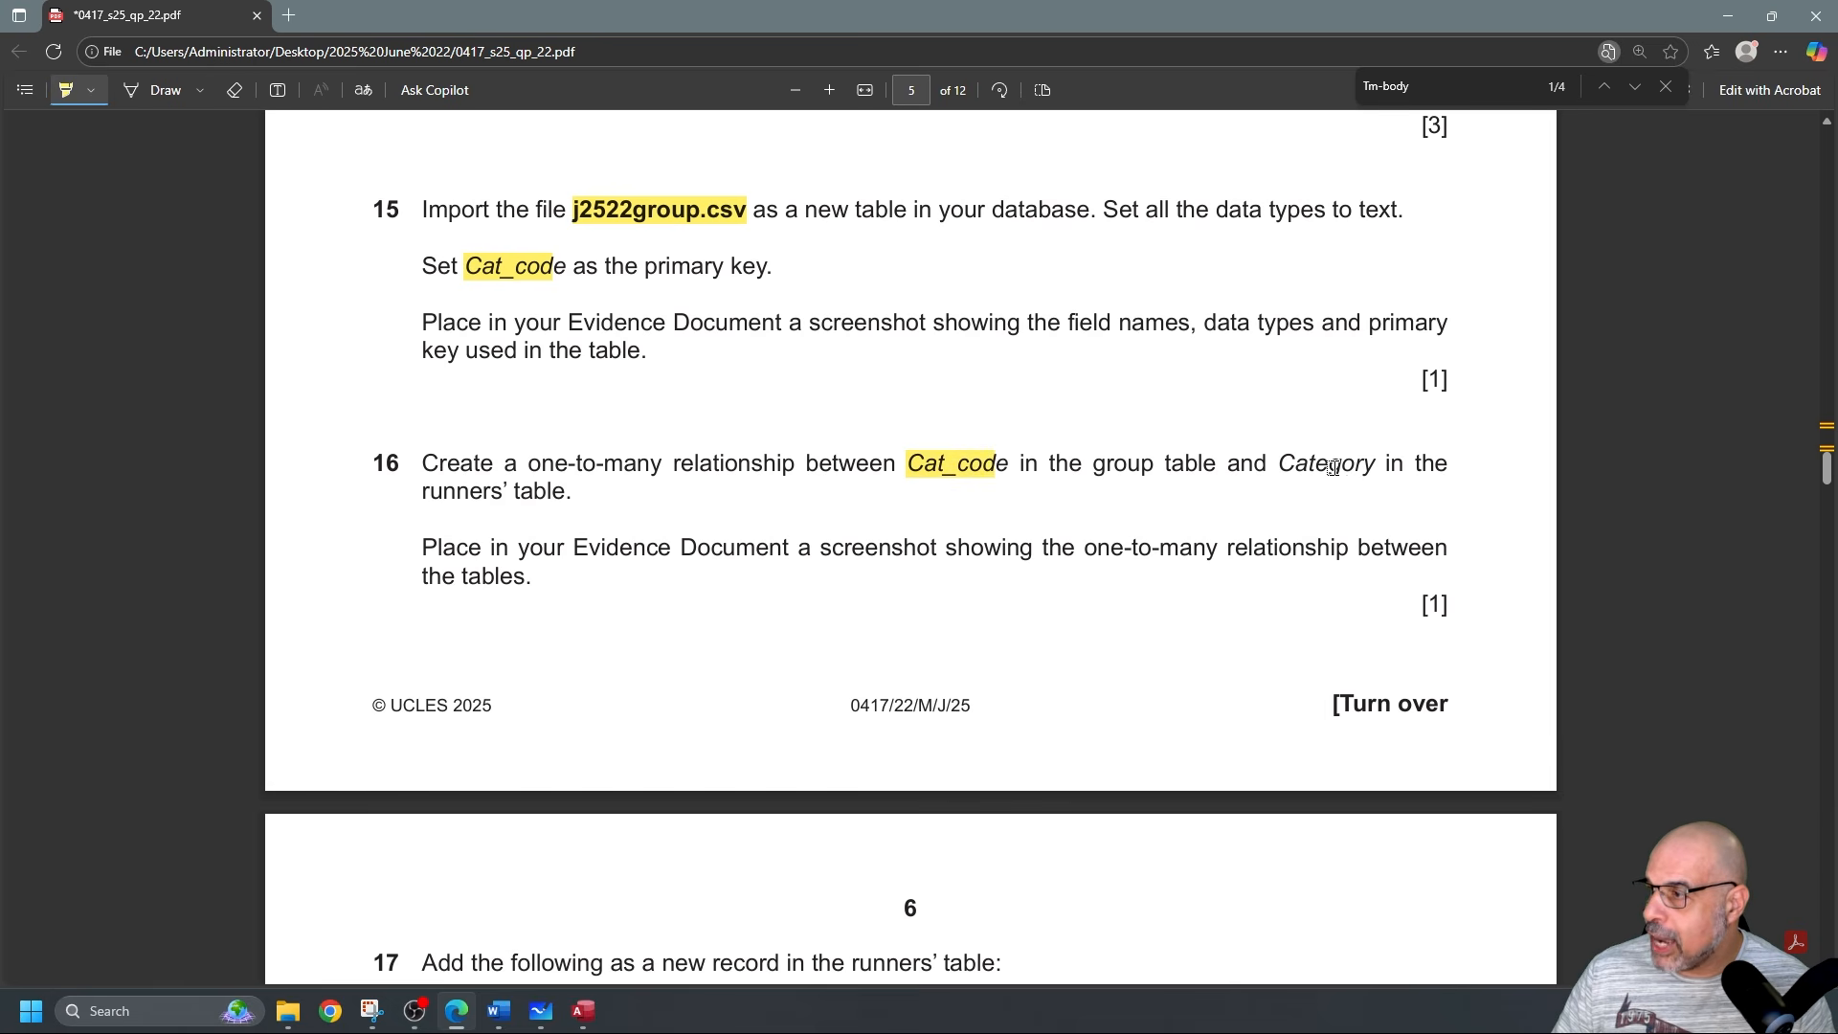
drag(1290, 469, 1368, 459)
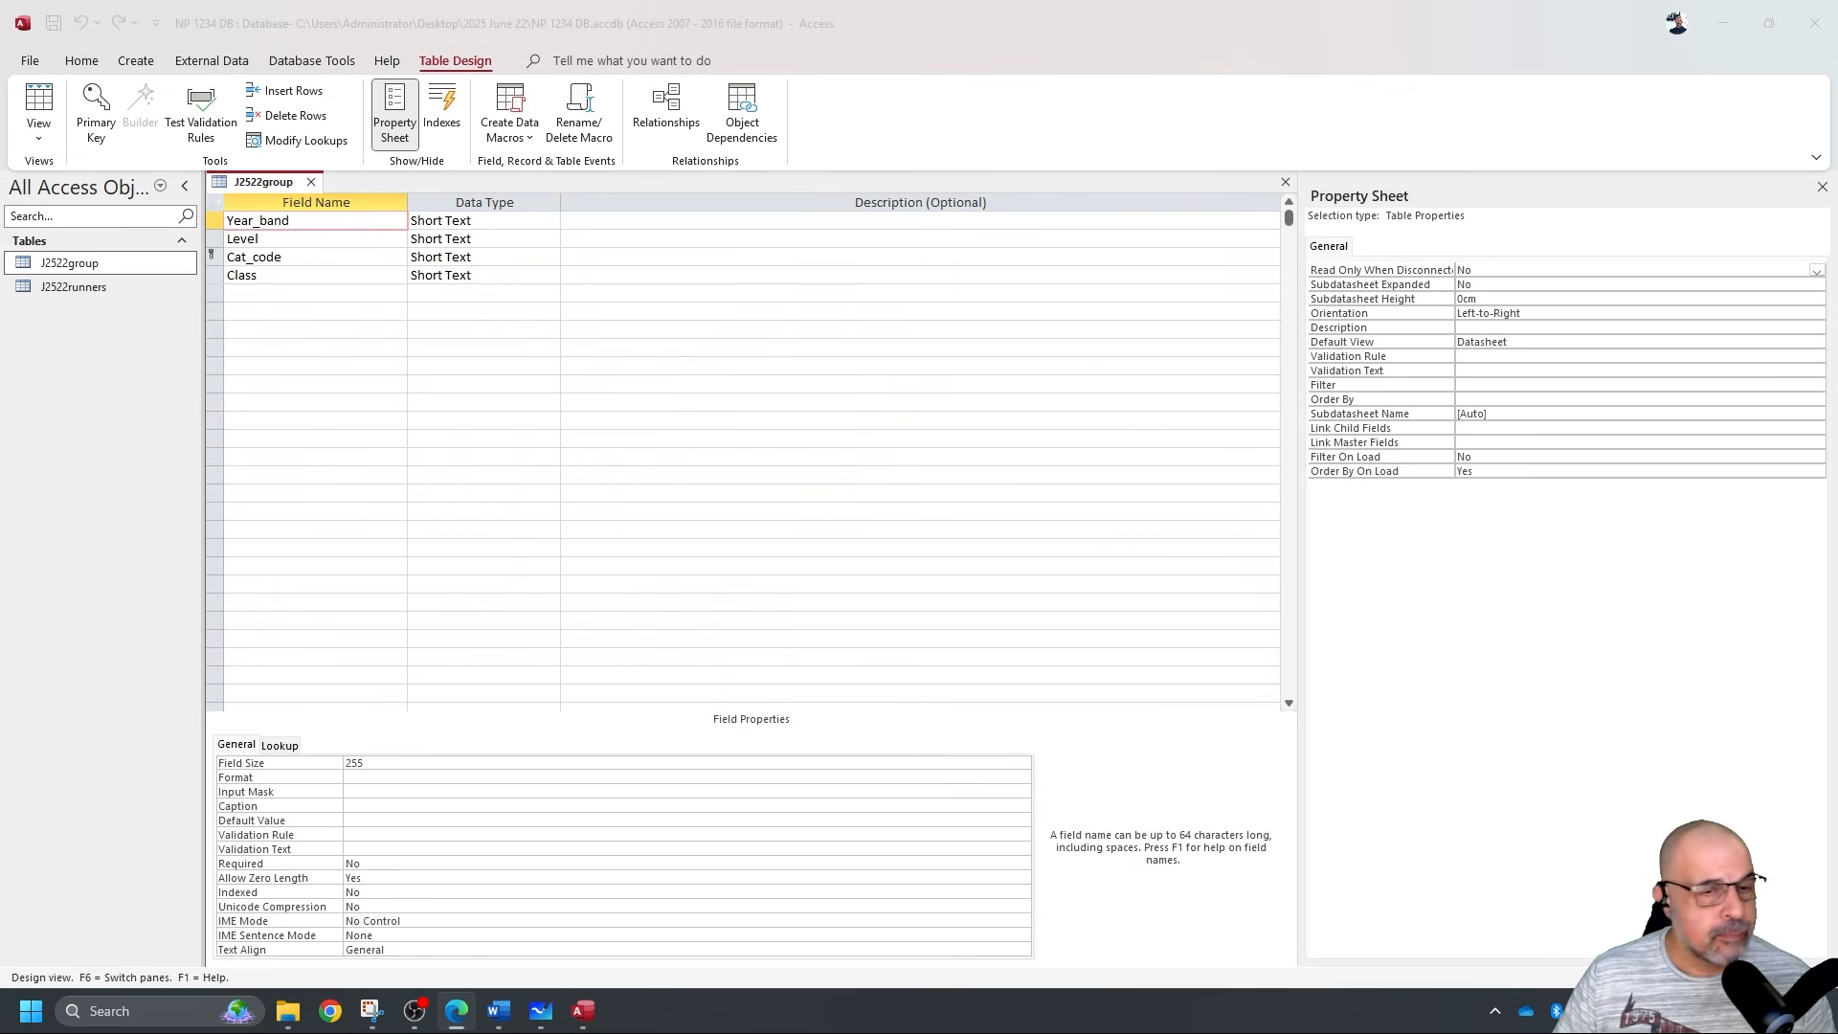
click(311, 182)
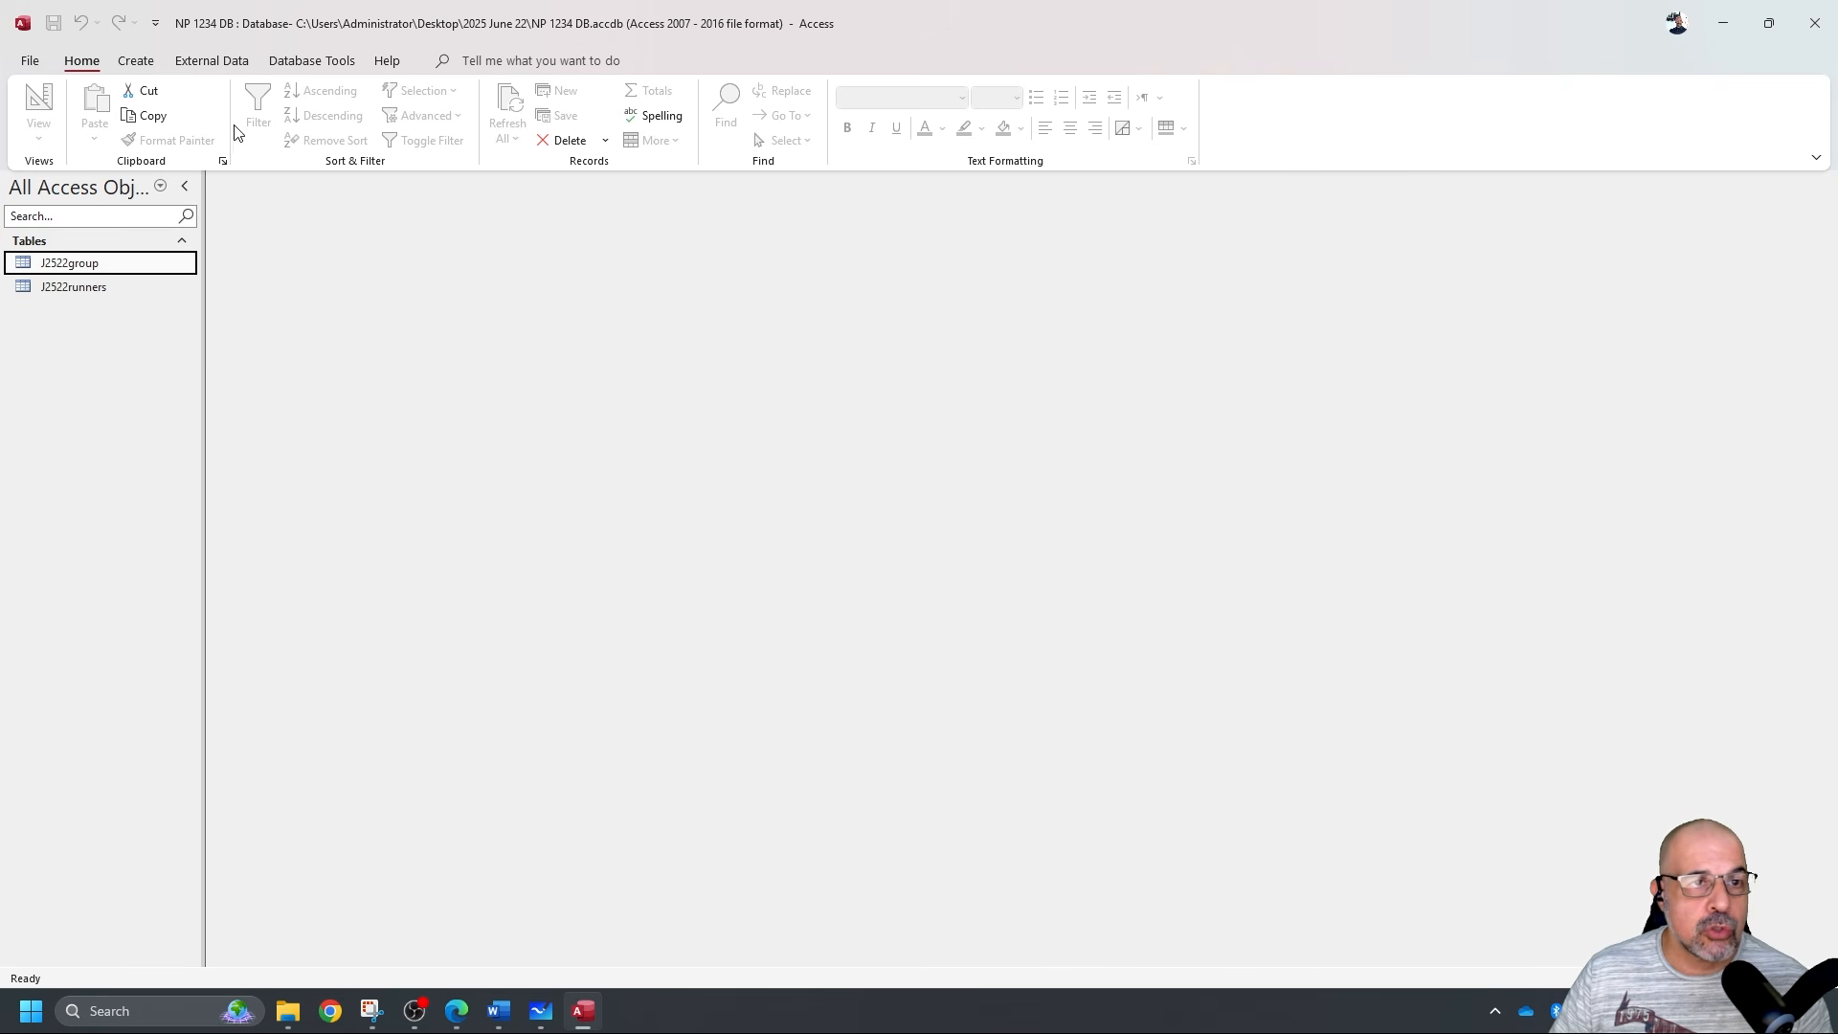
click(306, 63)
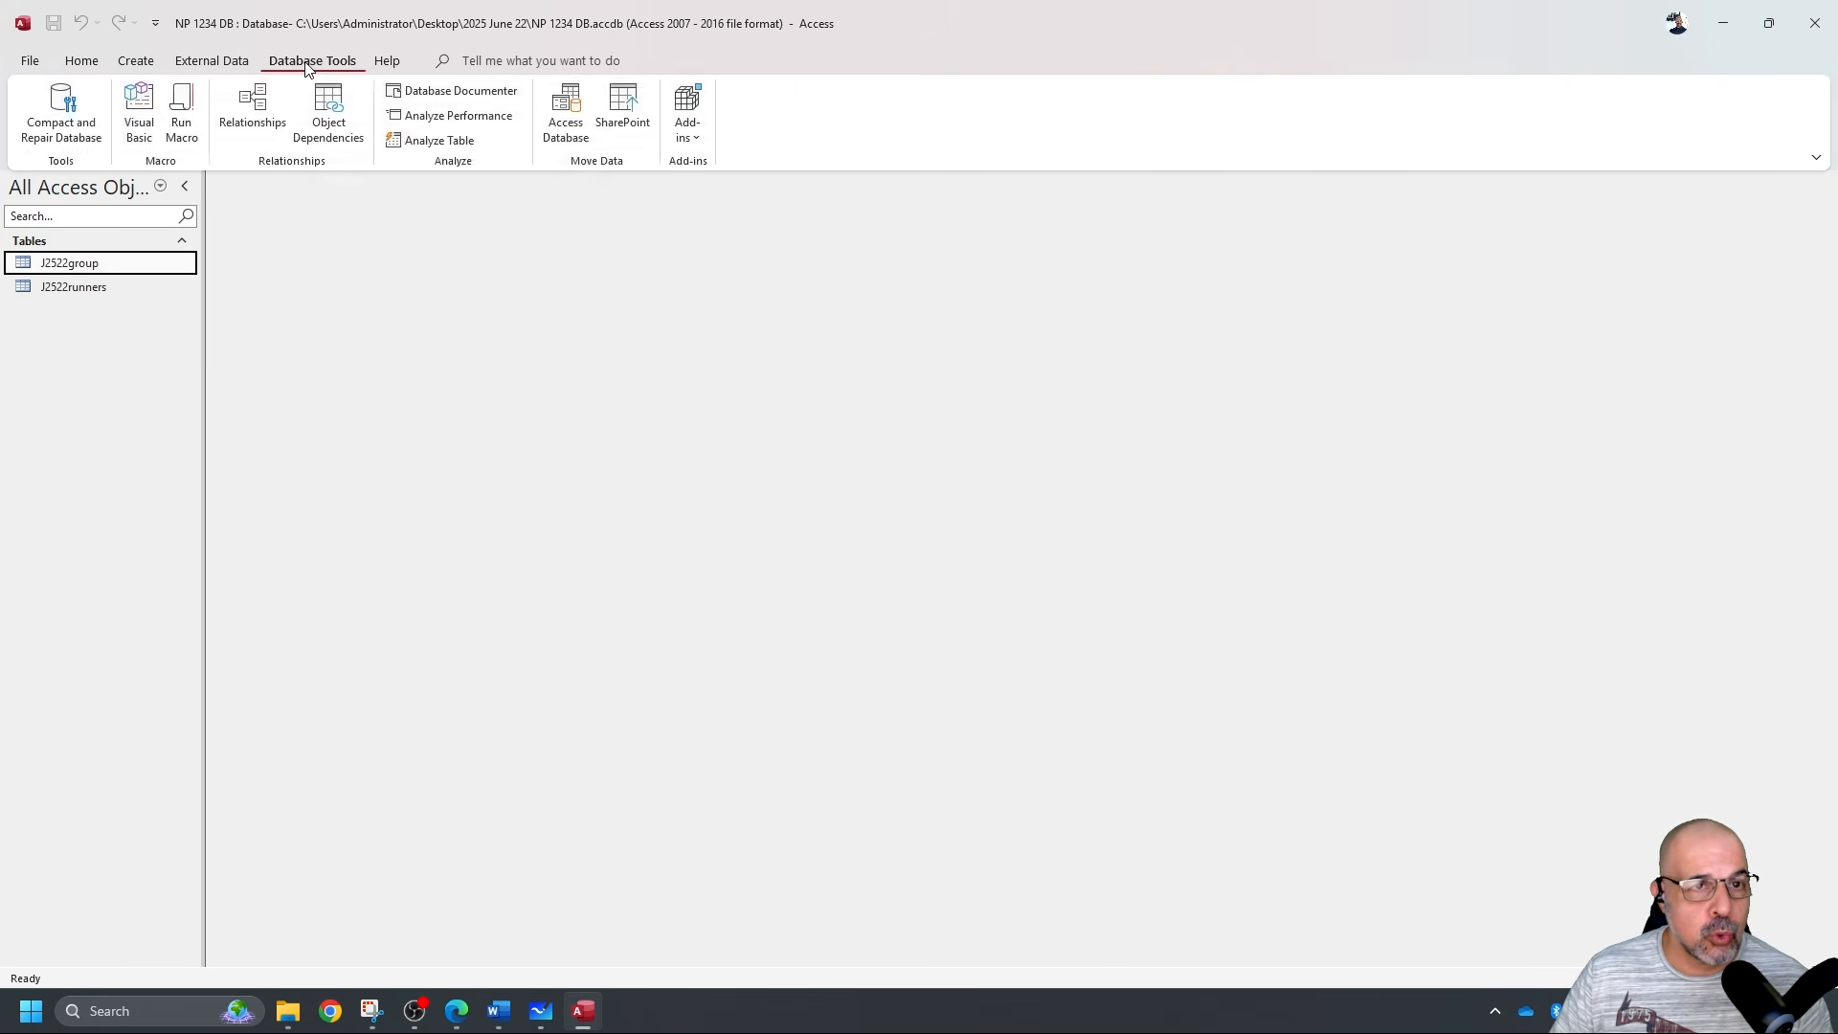
Open the Relationships window from Database Tools and scroll down its empty layout.
click(274, 115)
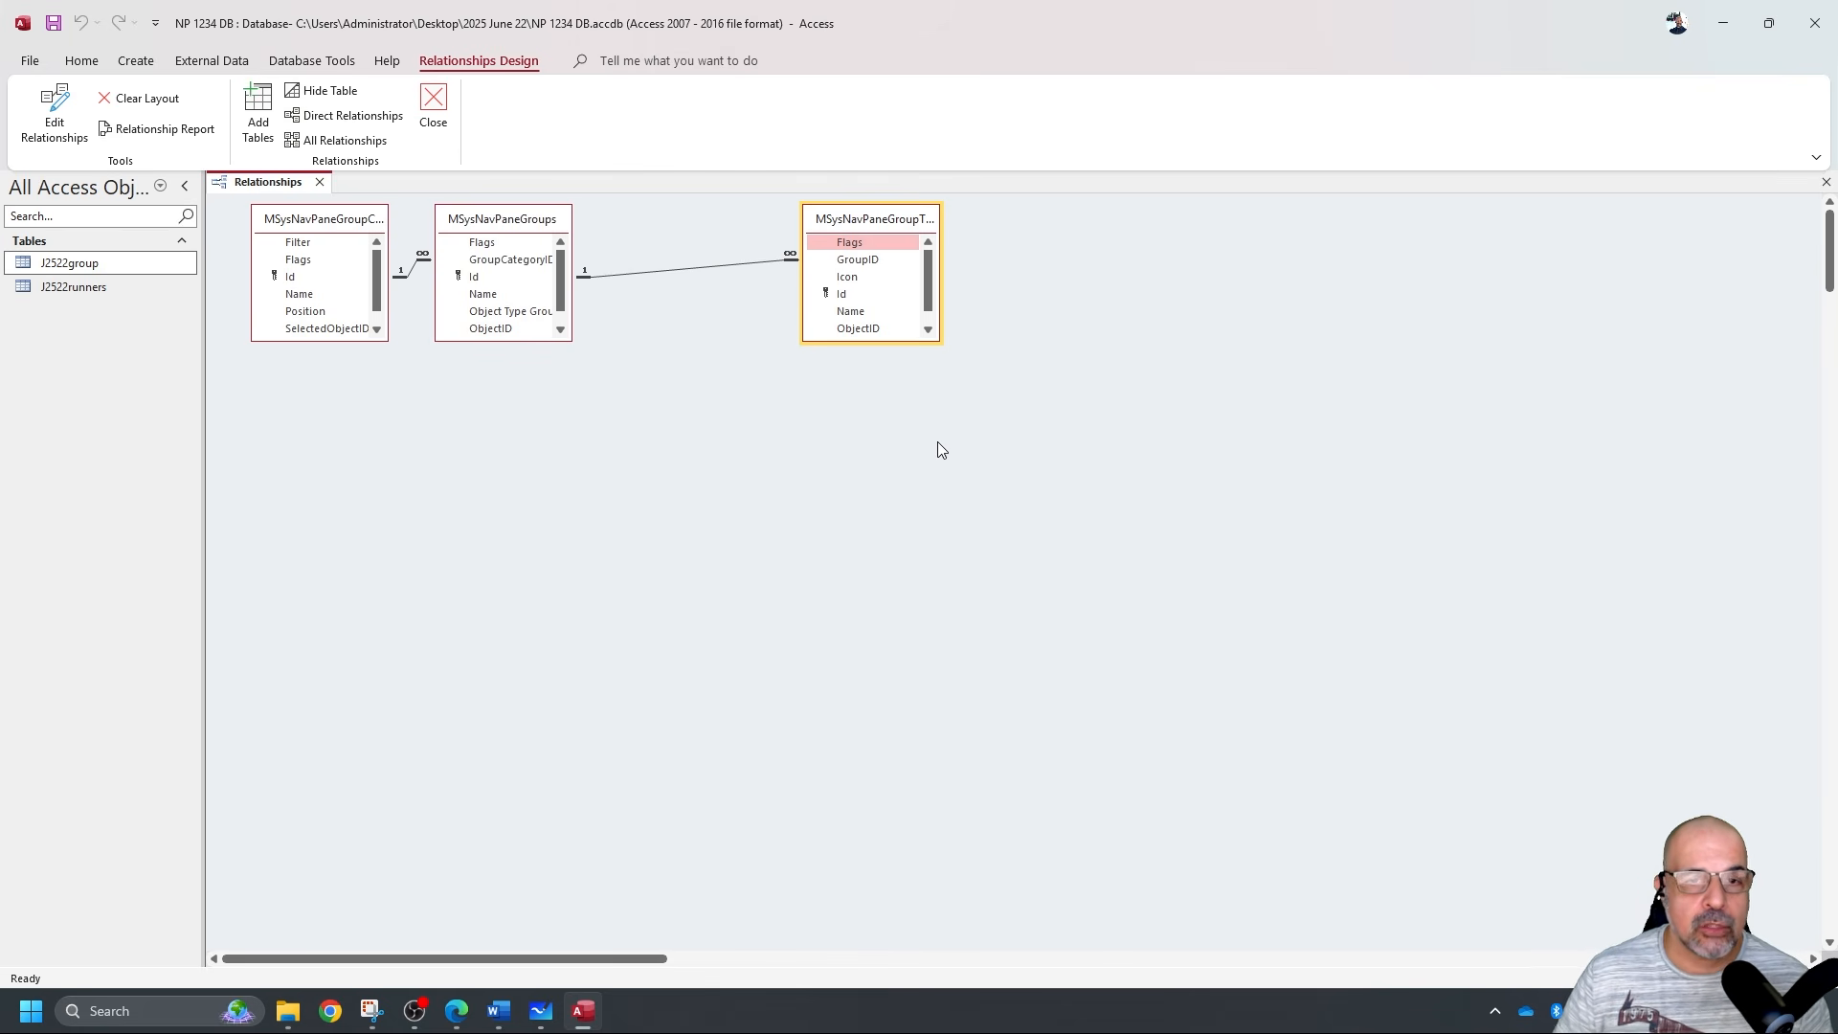
scroll(887, 552, down, 3)
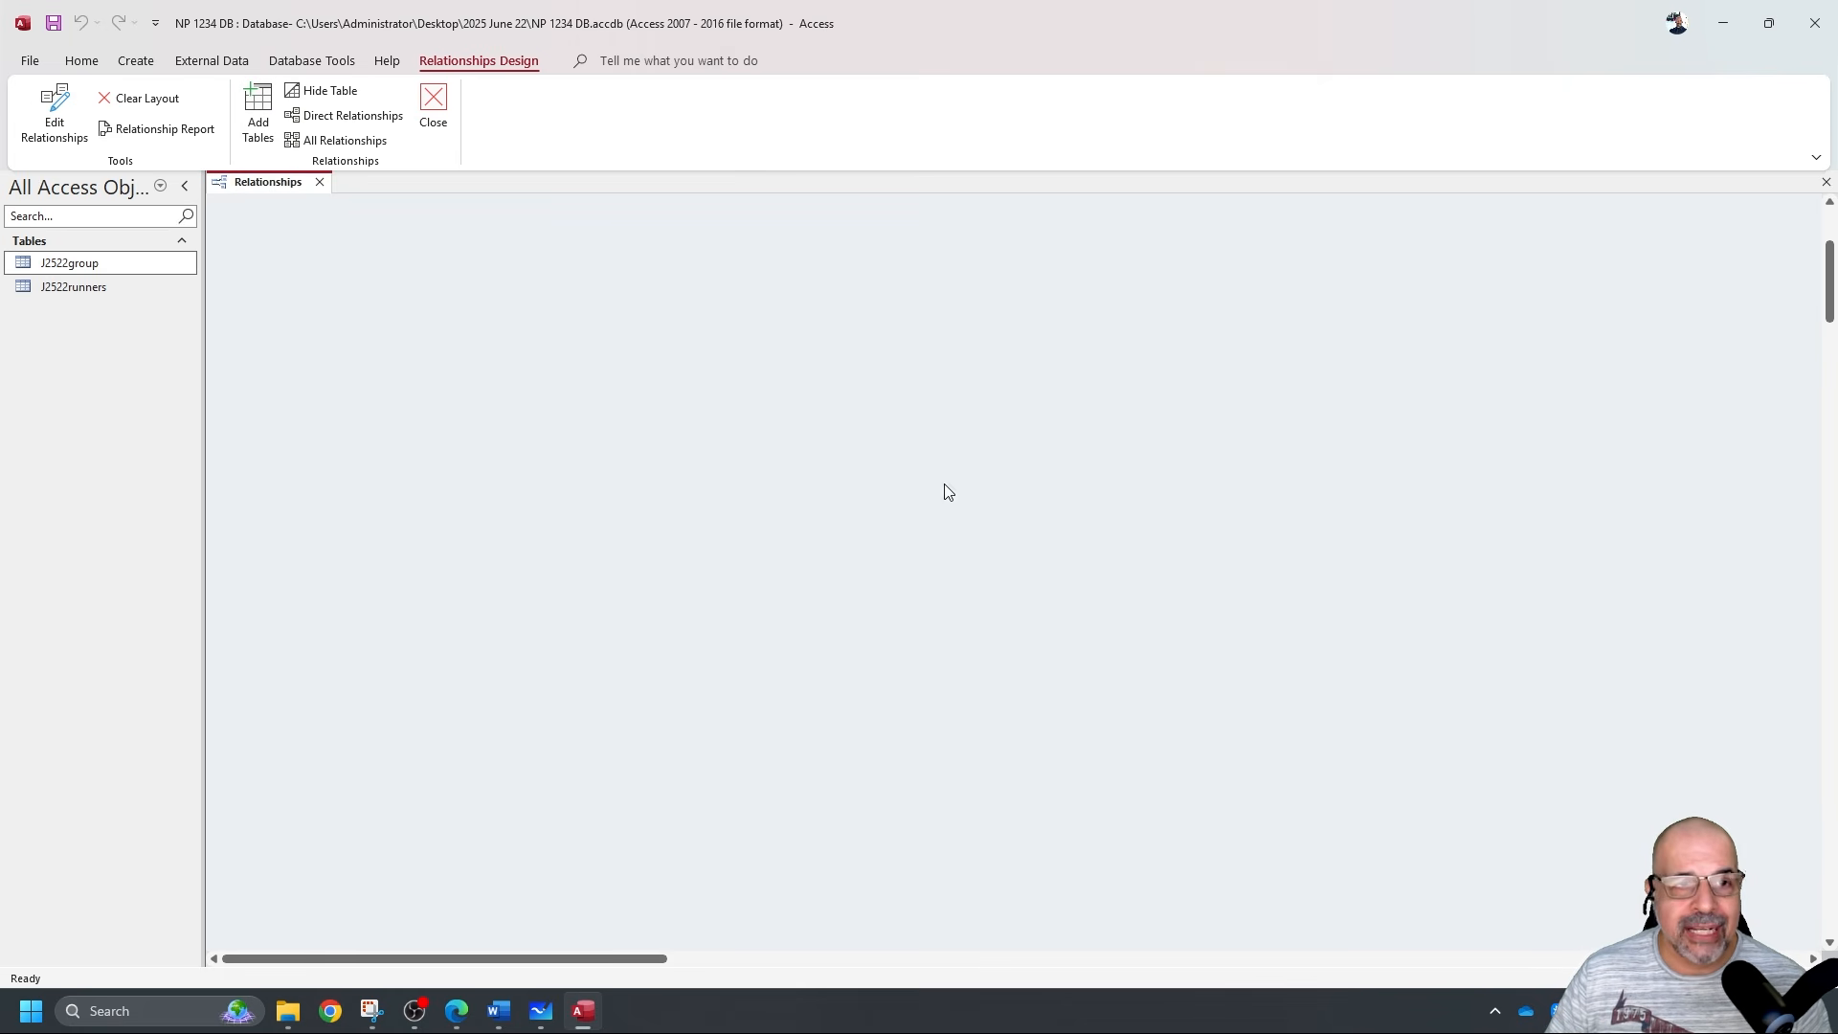
Add J2522group and J2522runners through Show Table, then delete the duplicate J2522runners_1 copy.
right_click(953, 379)
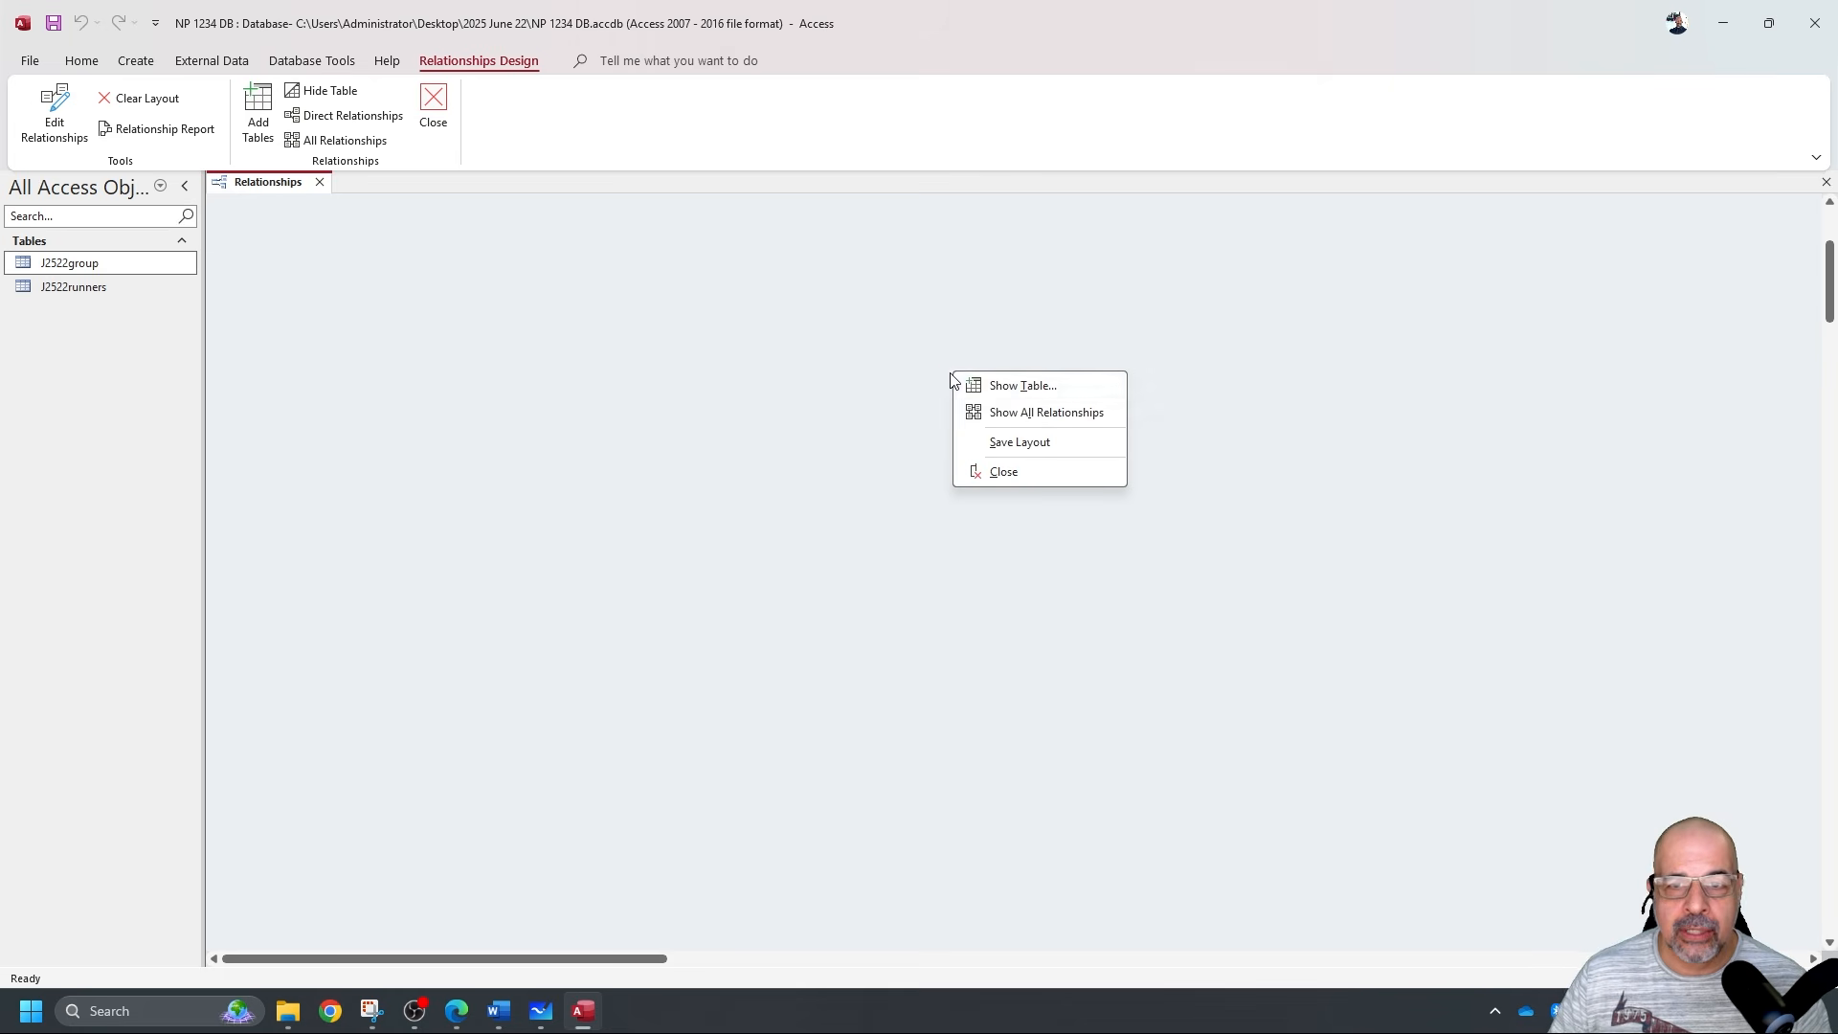
click(1022, 385)
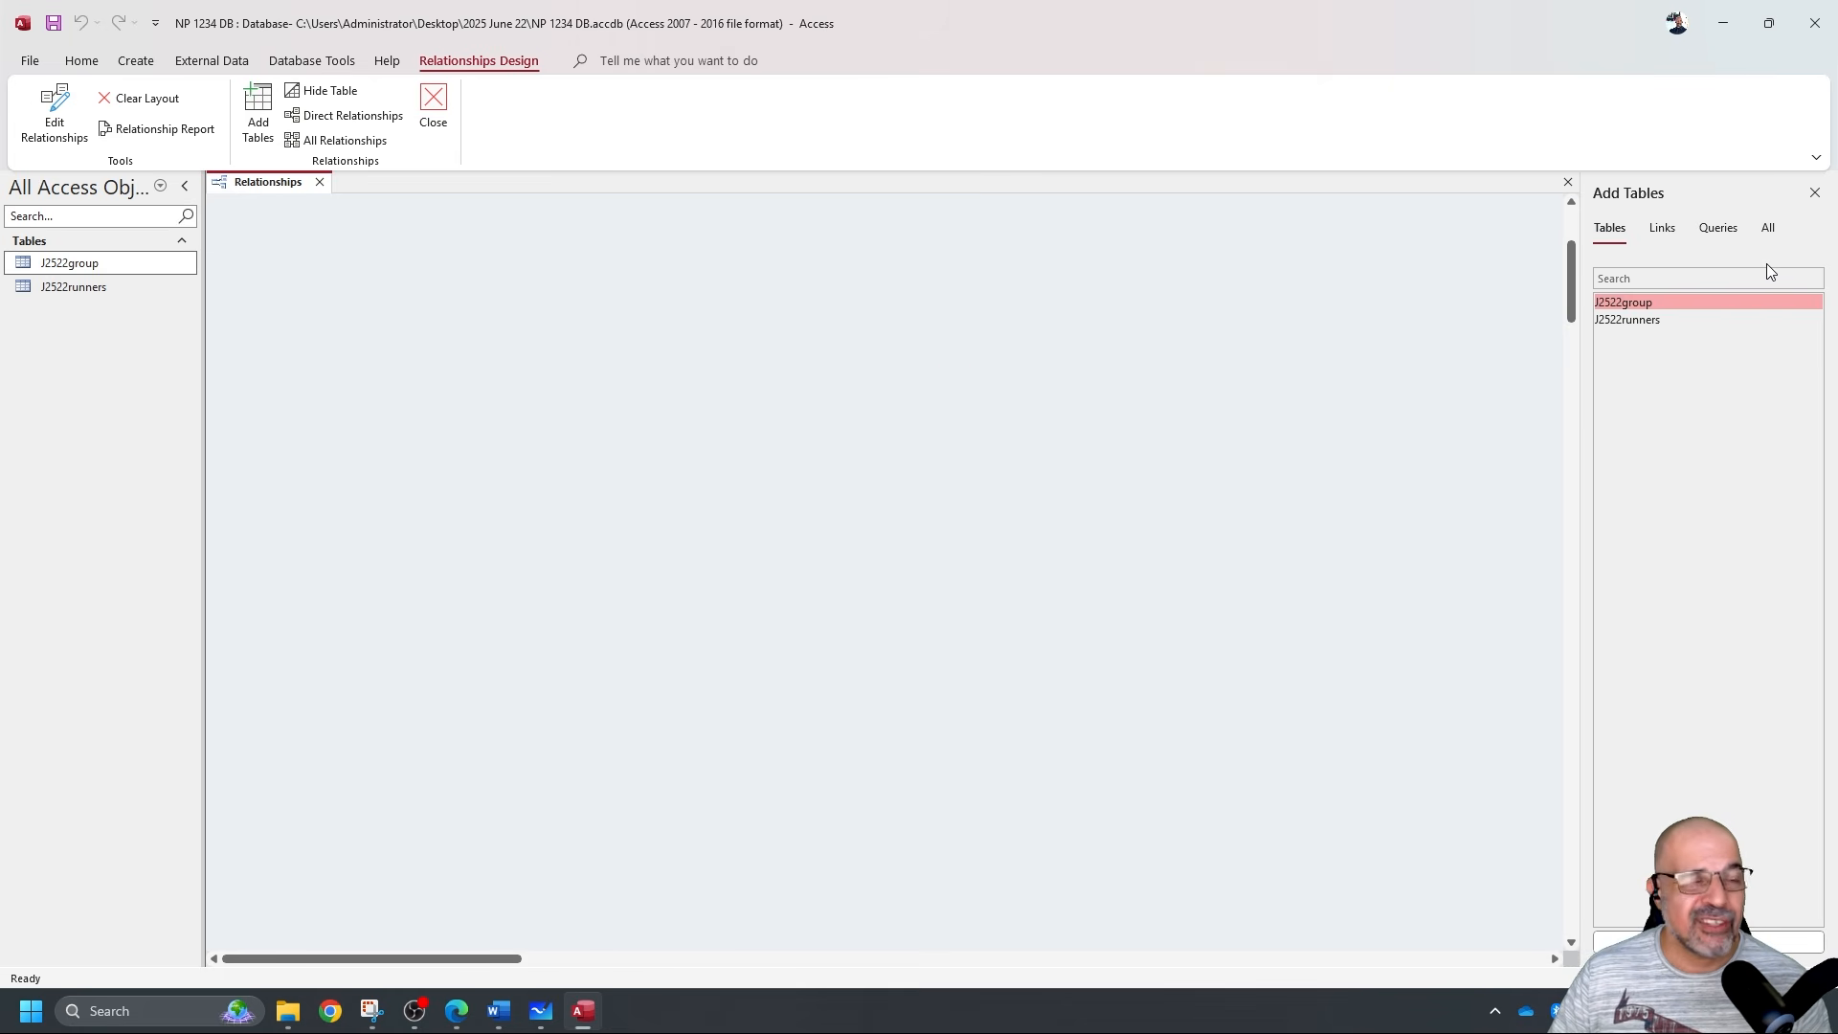
double_click(1682, 304)
double_click(1661, 320)
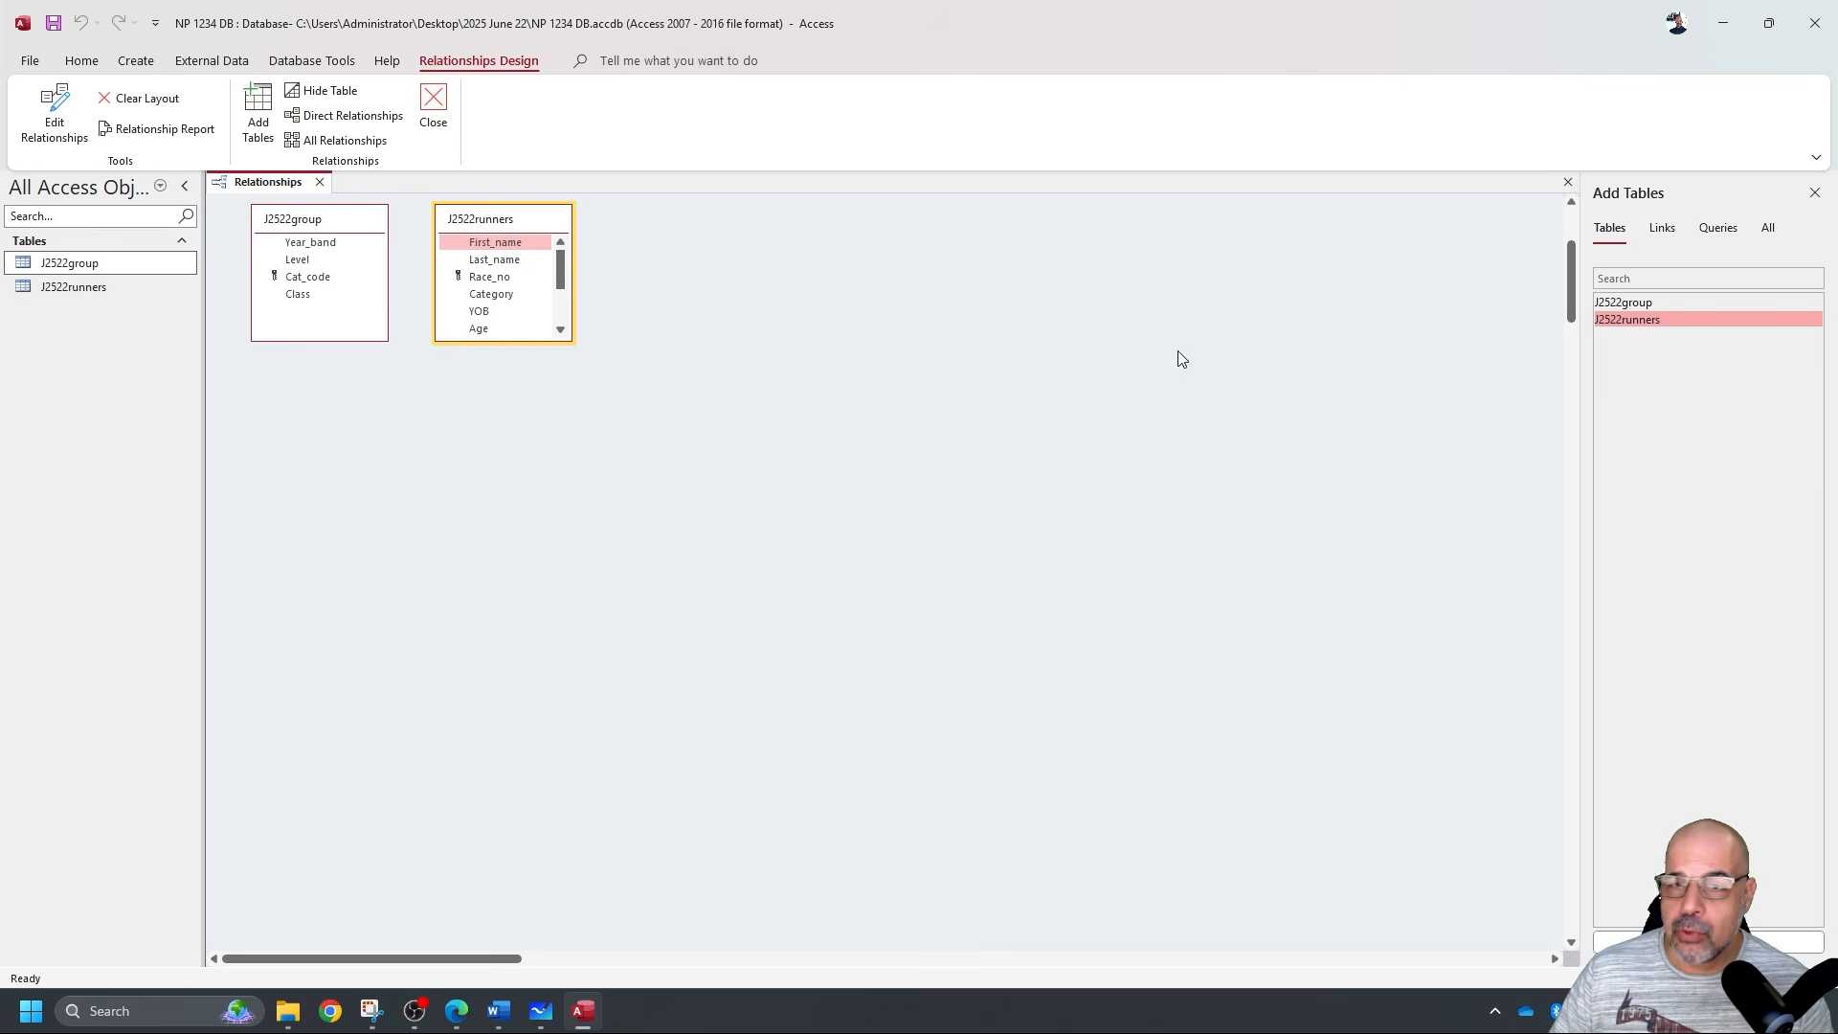
double_click(1668, 322)
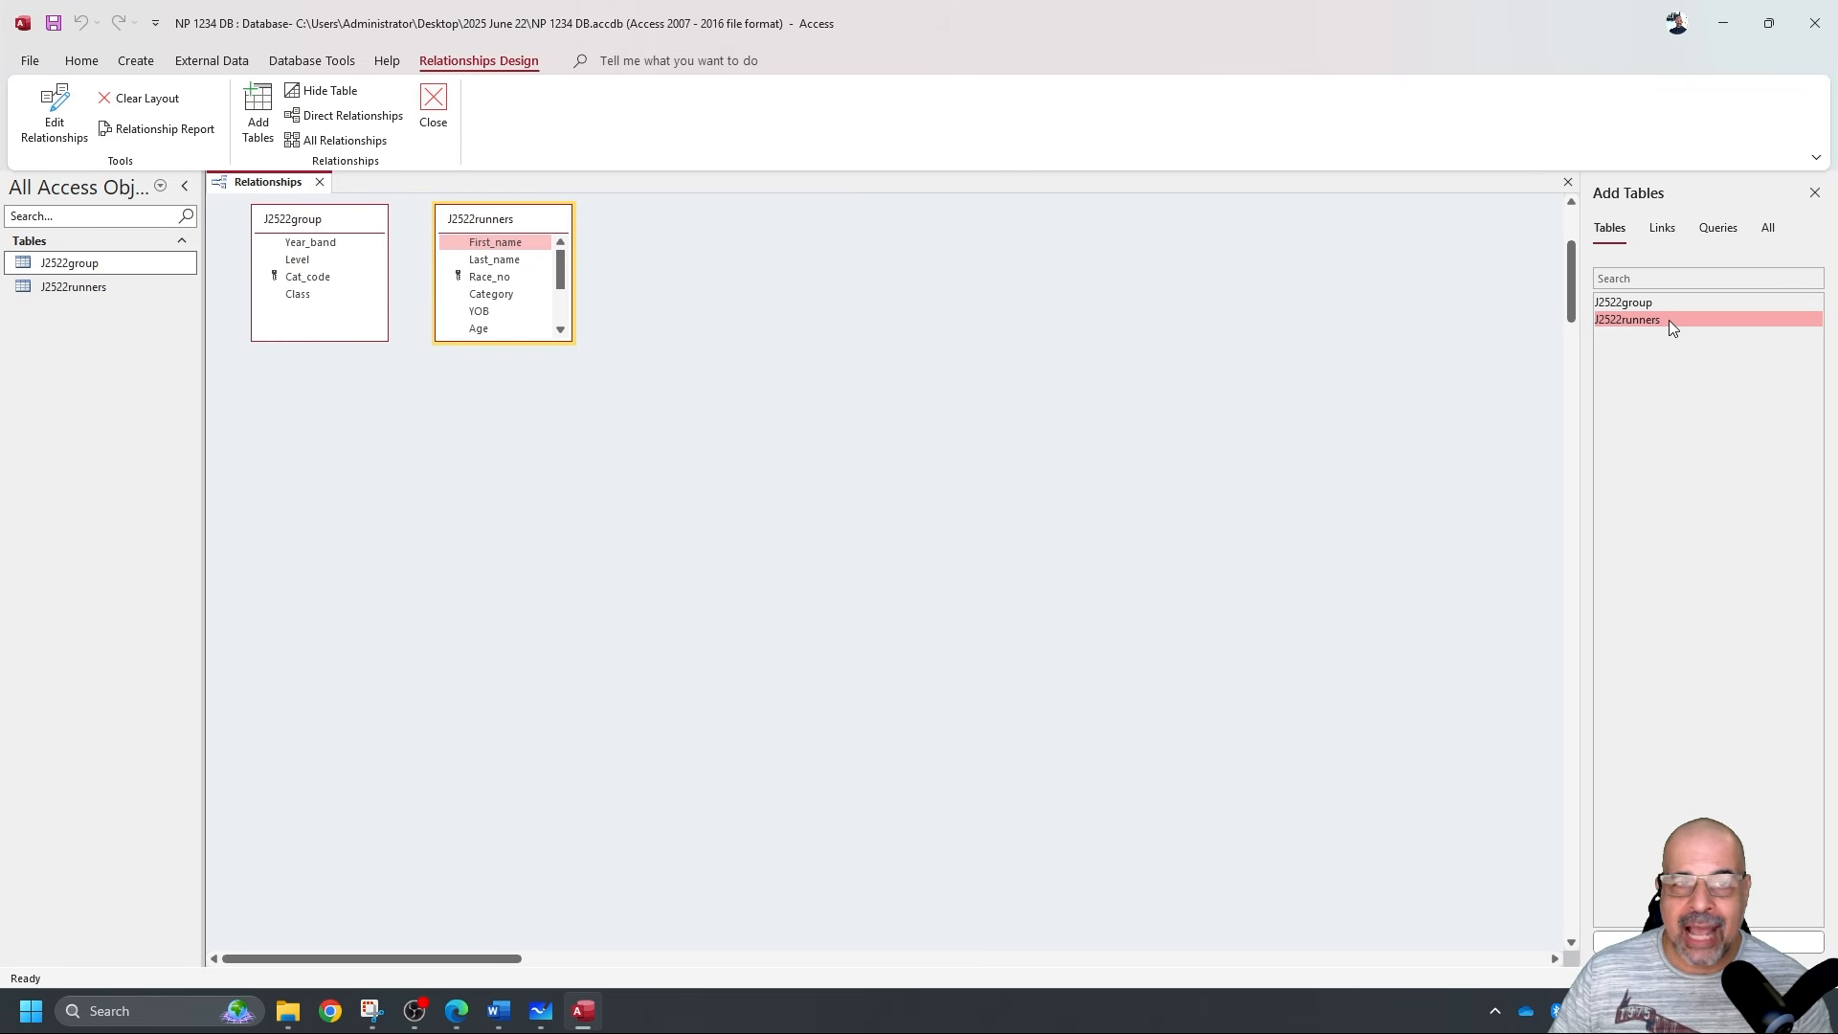
click(875, 638)
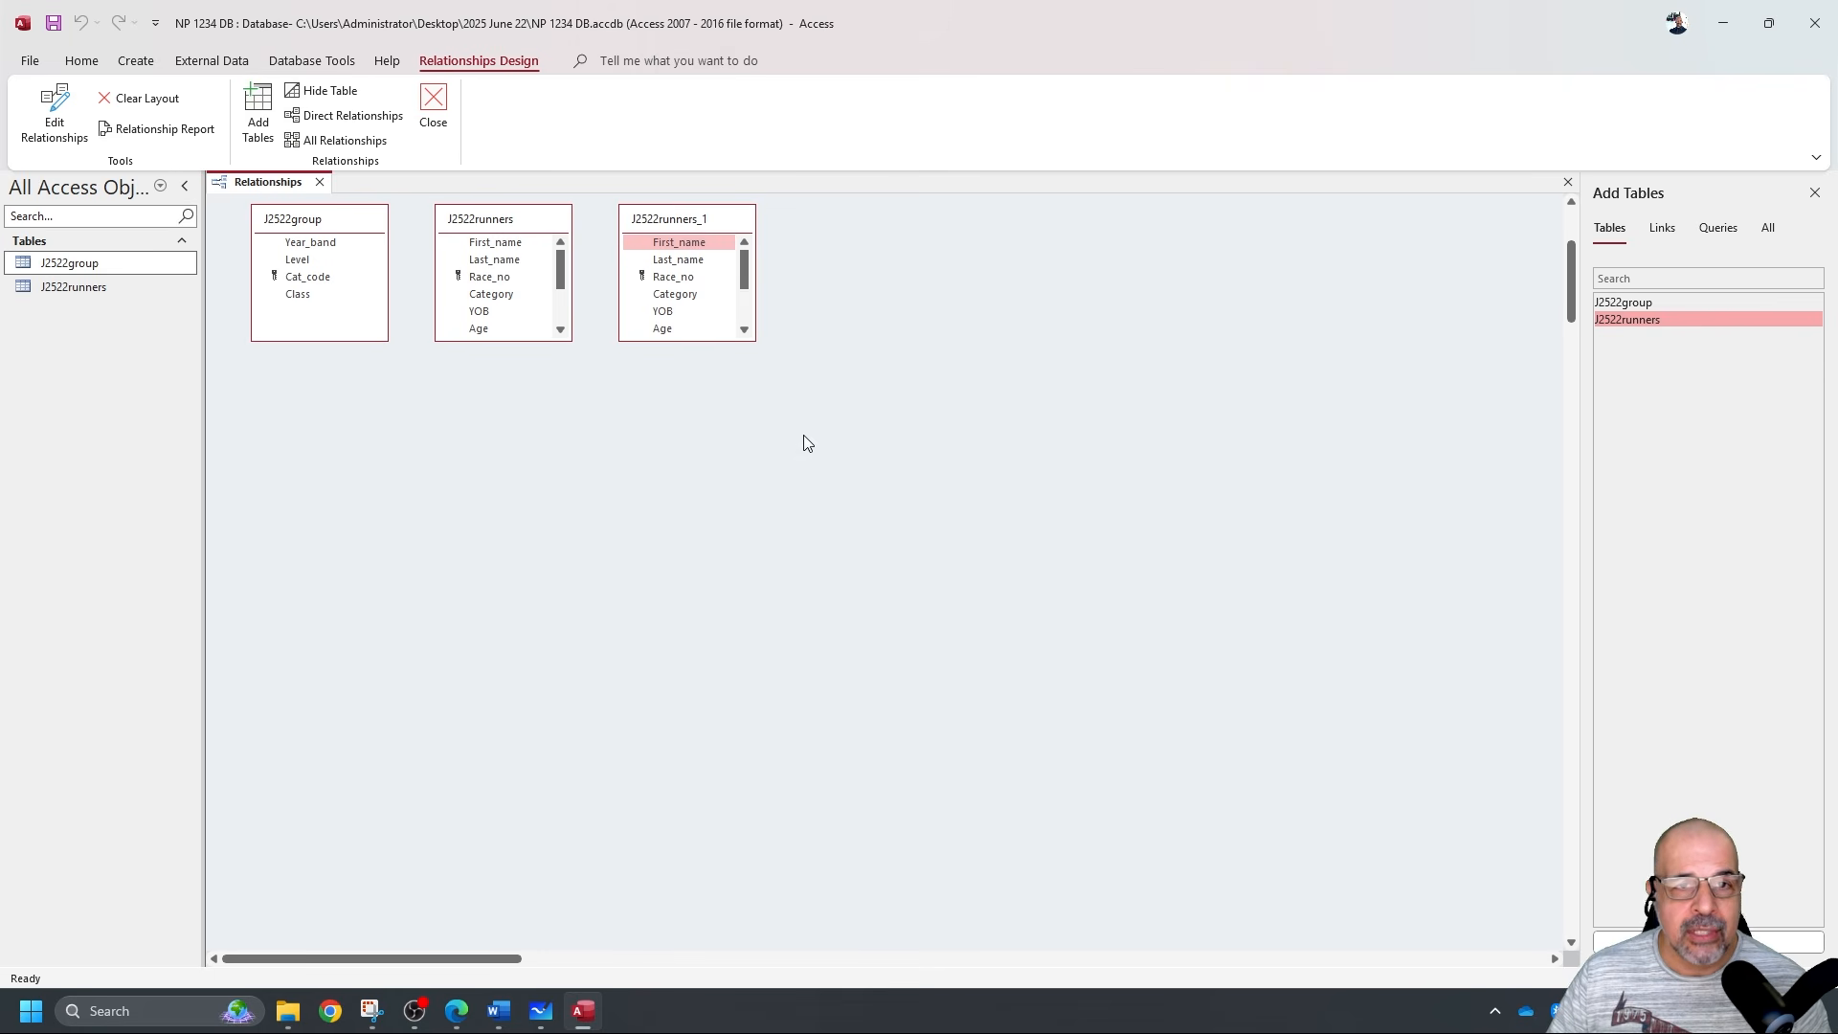
click(709, 241)
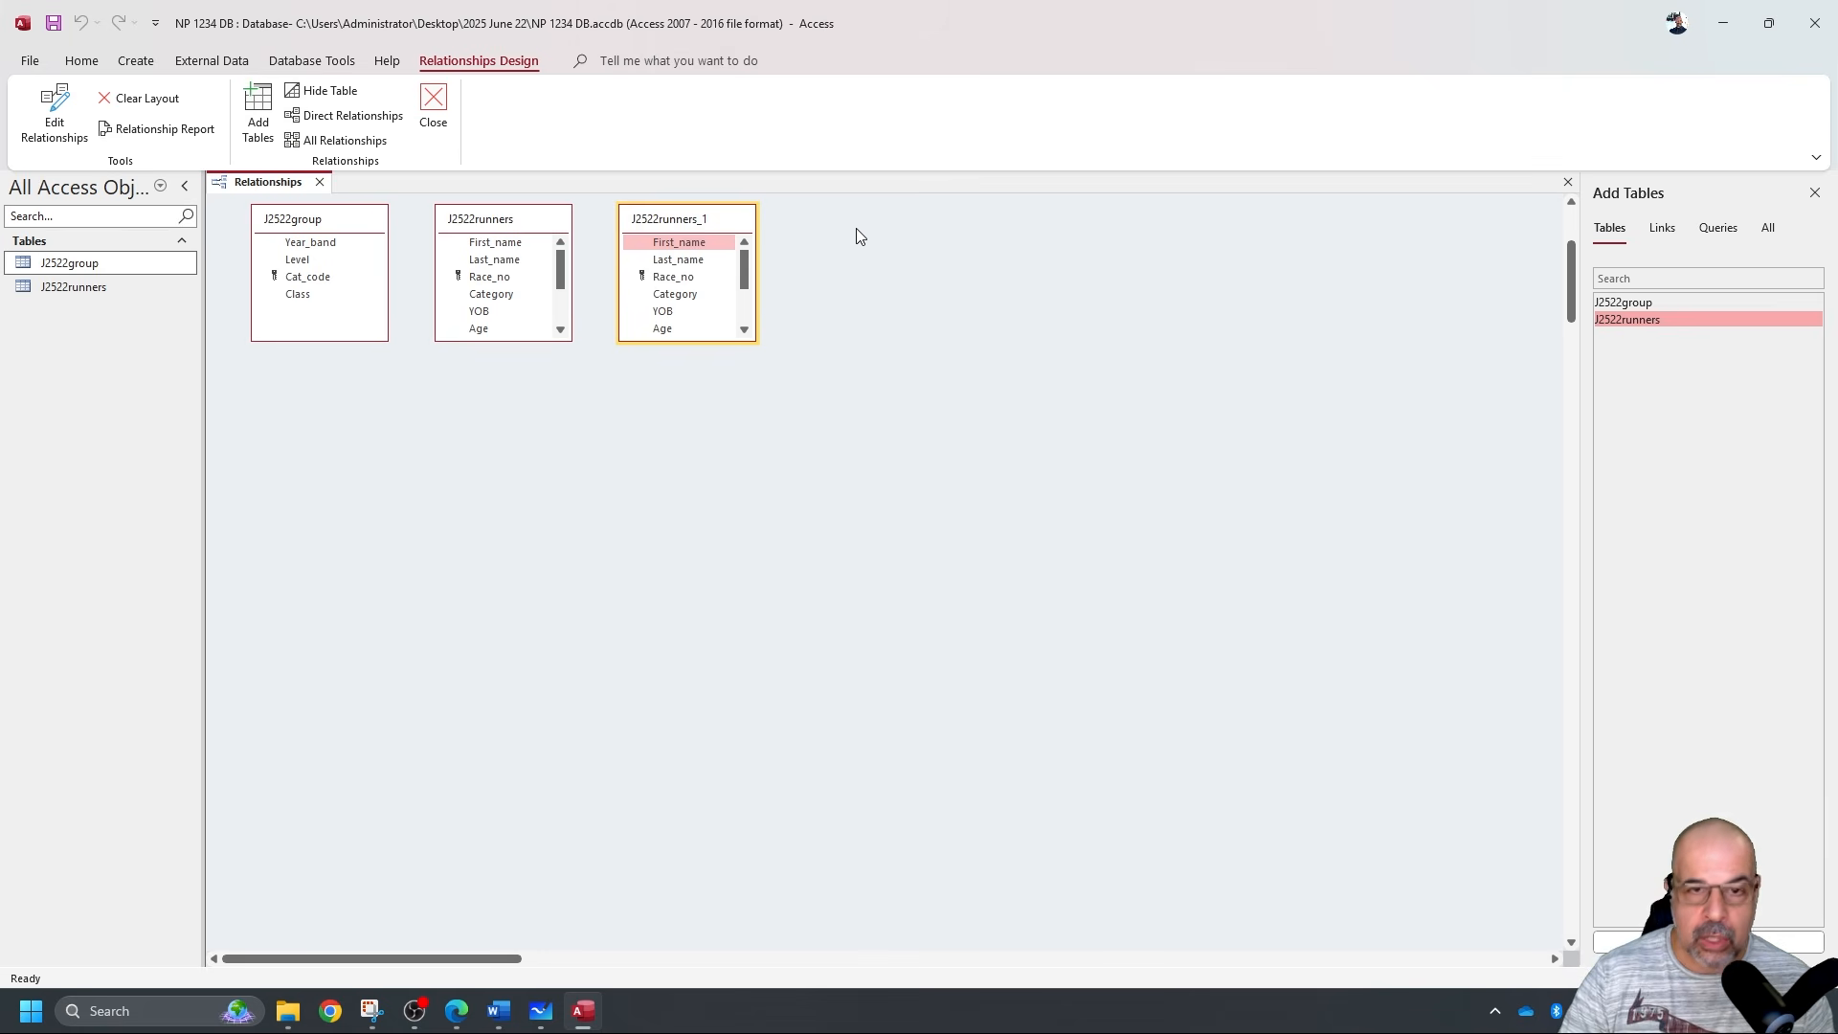
key(Delete)
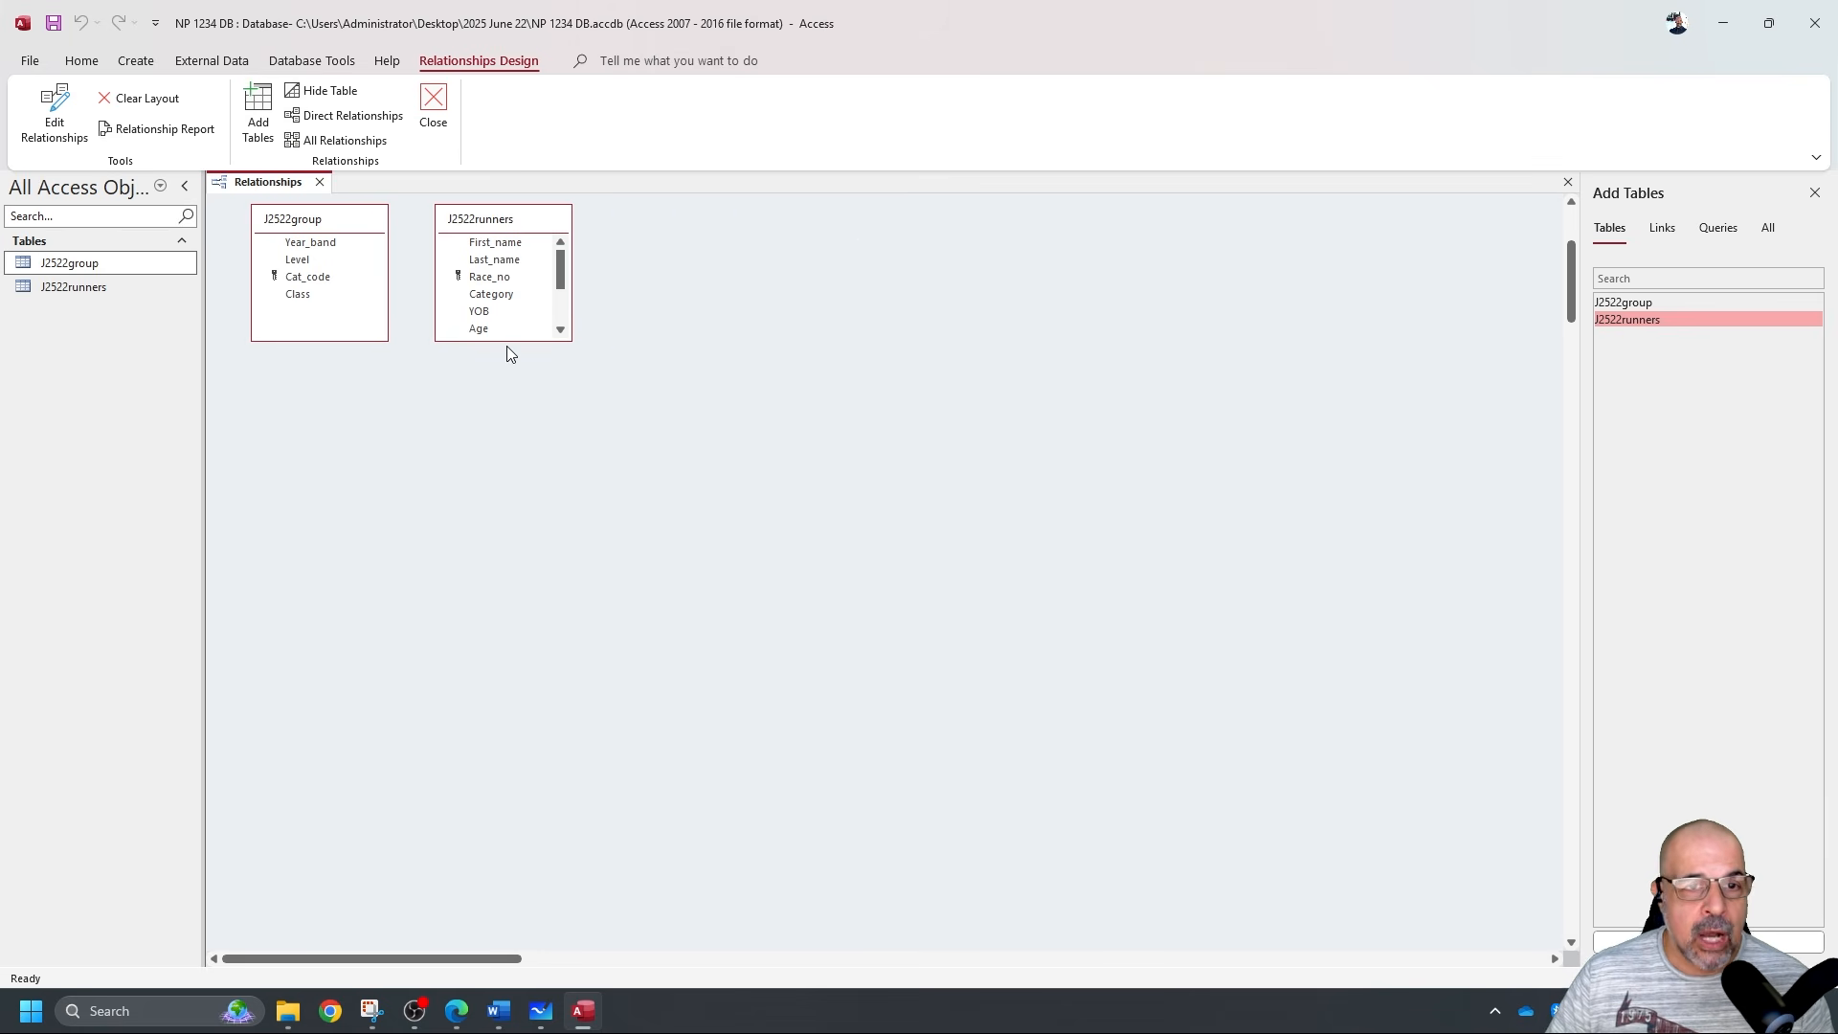
Enlarge J2522runners, drag Cat_code onto Category and create the one-to-many relationship.
drag(509, 337, 513, 449)
drag(521, 225, 553, 225)
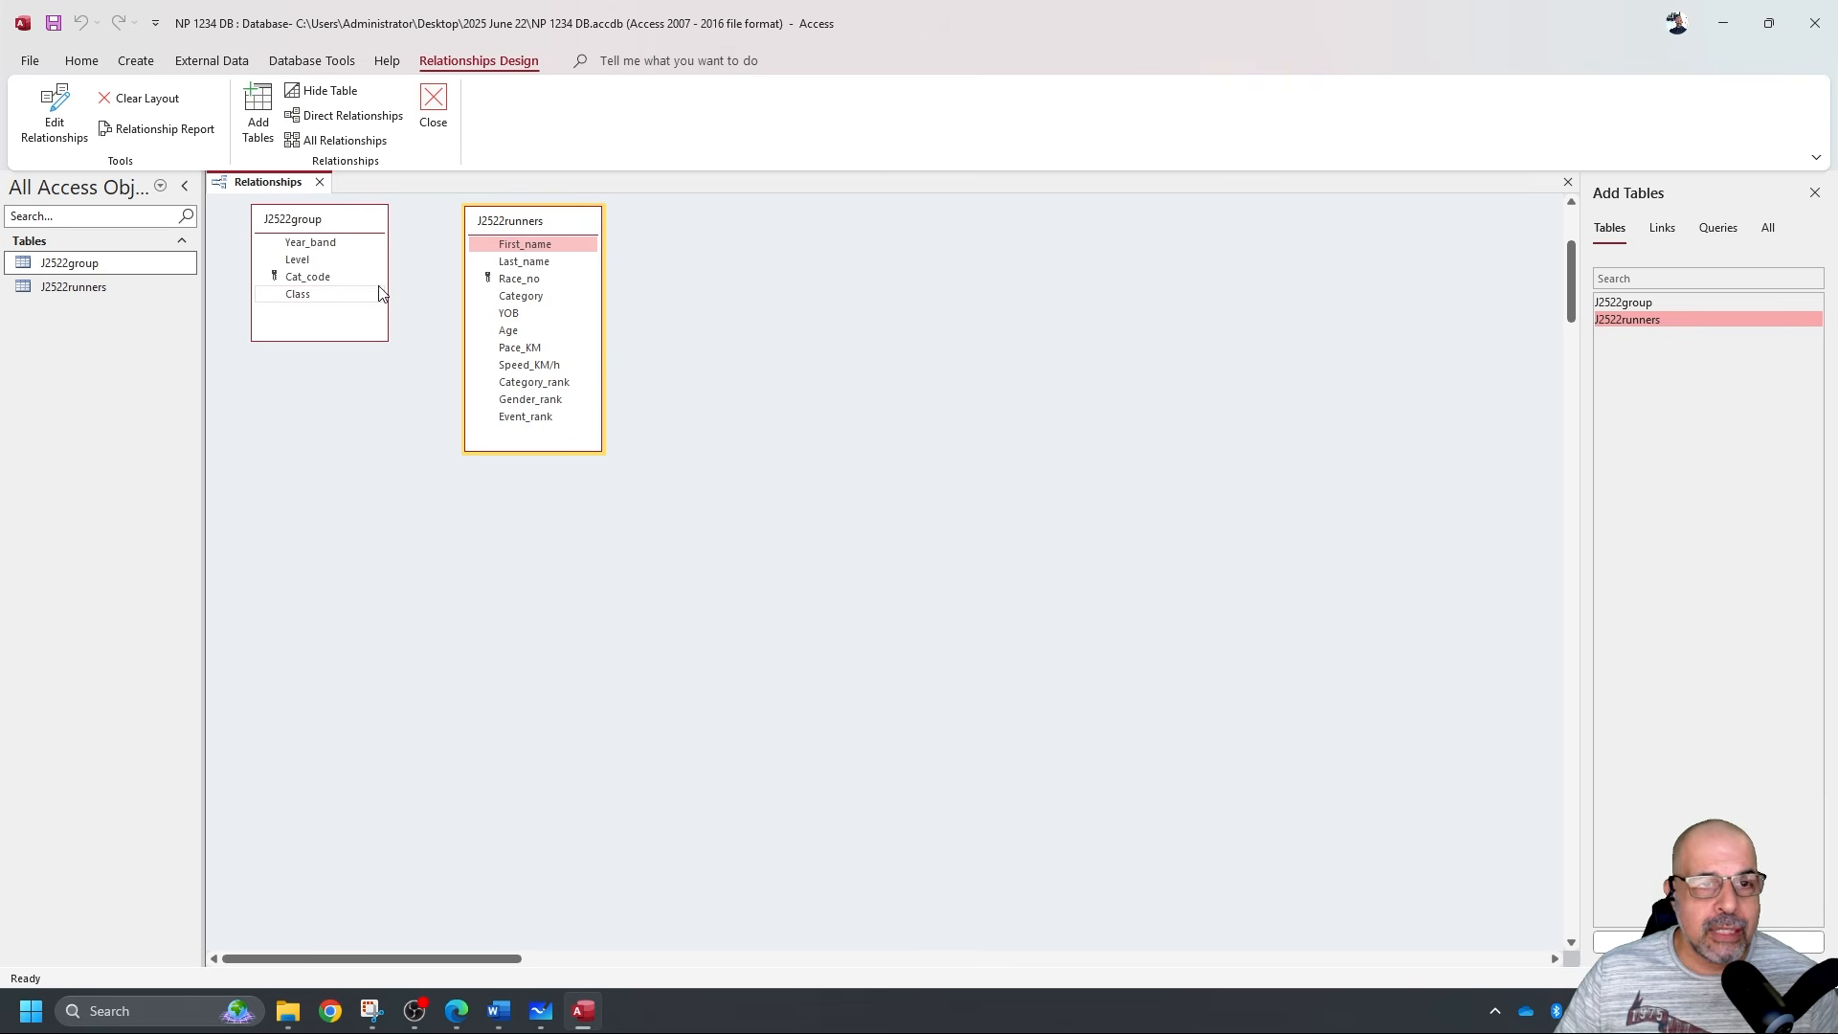
click(326, 280)
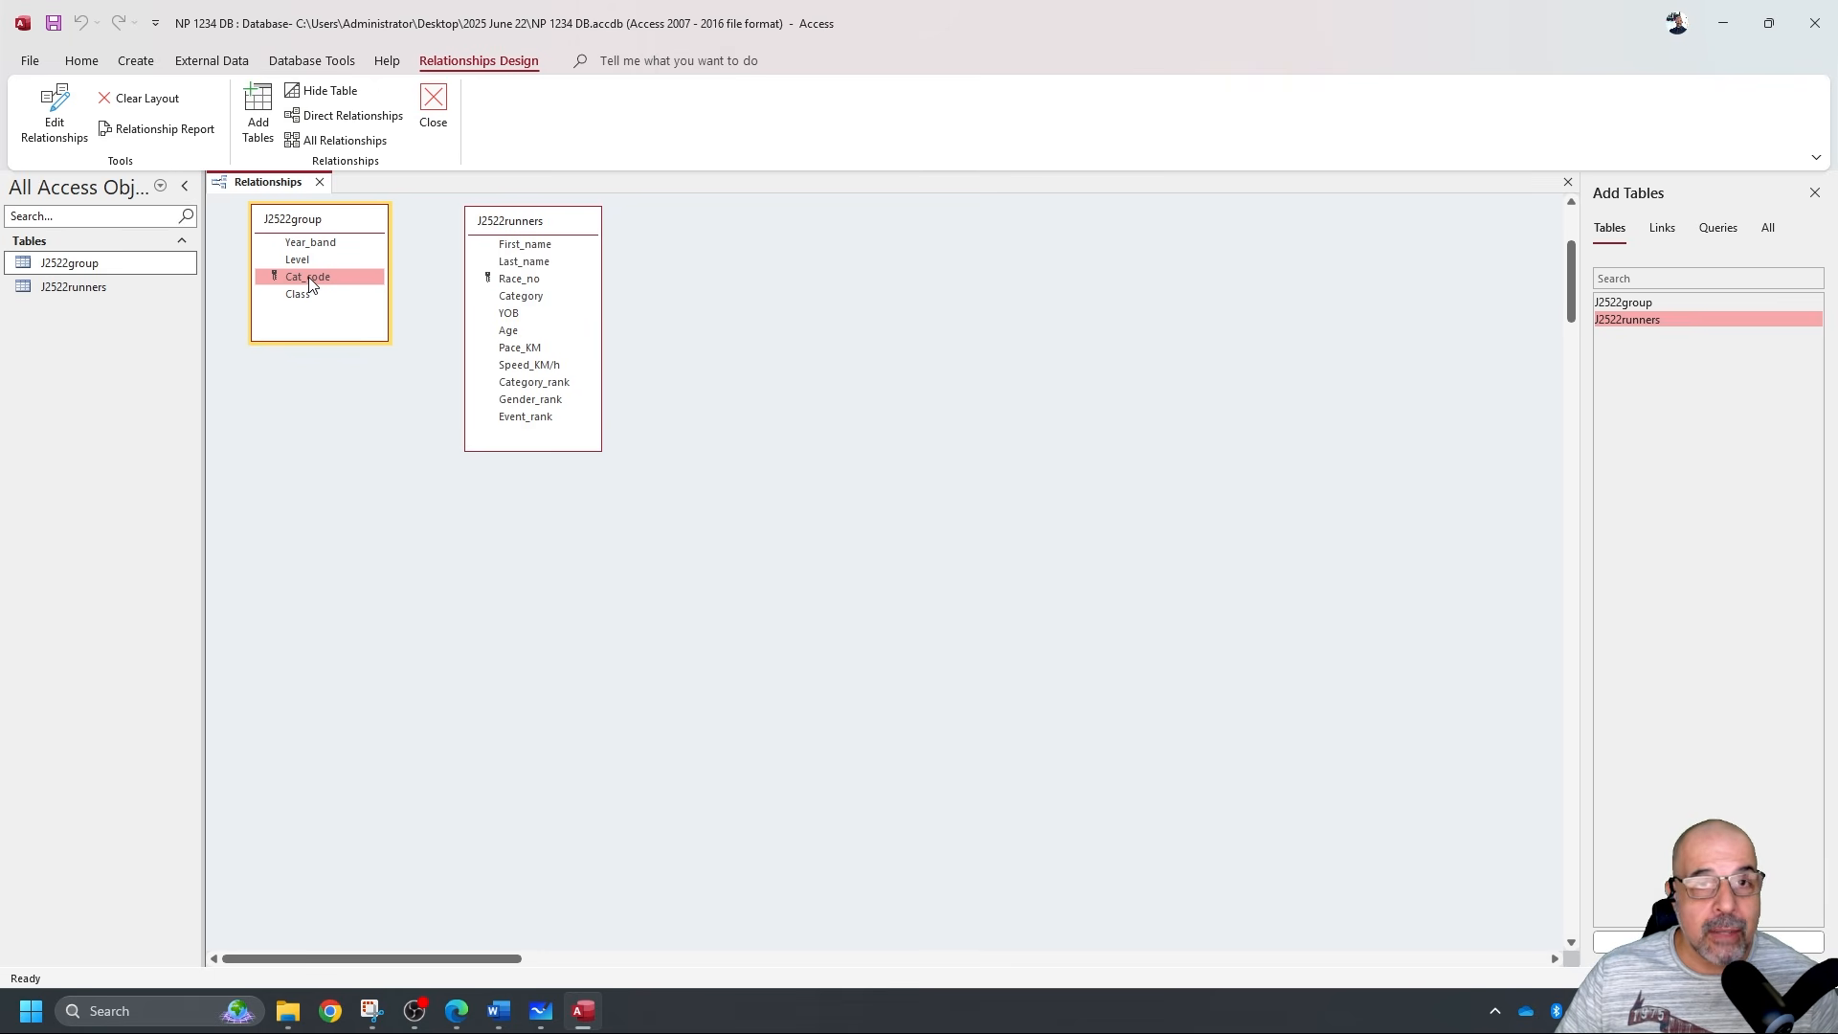
drag(311, 283, 539, 301)
drag(858, 324, 818, 222)
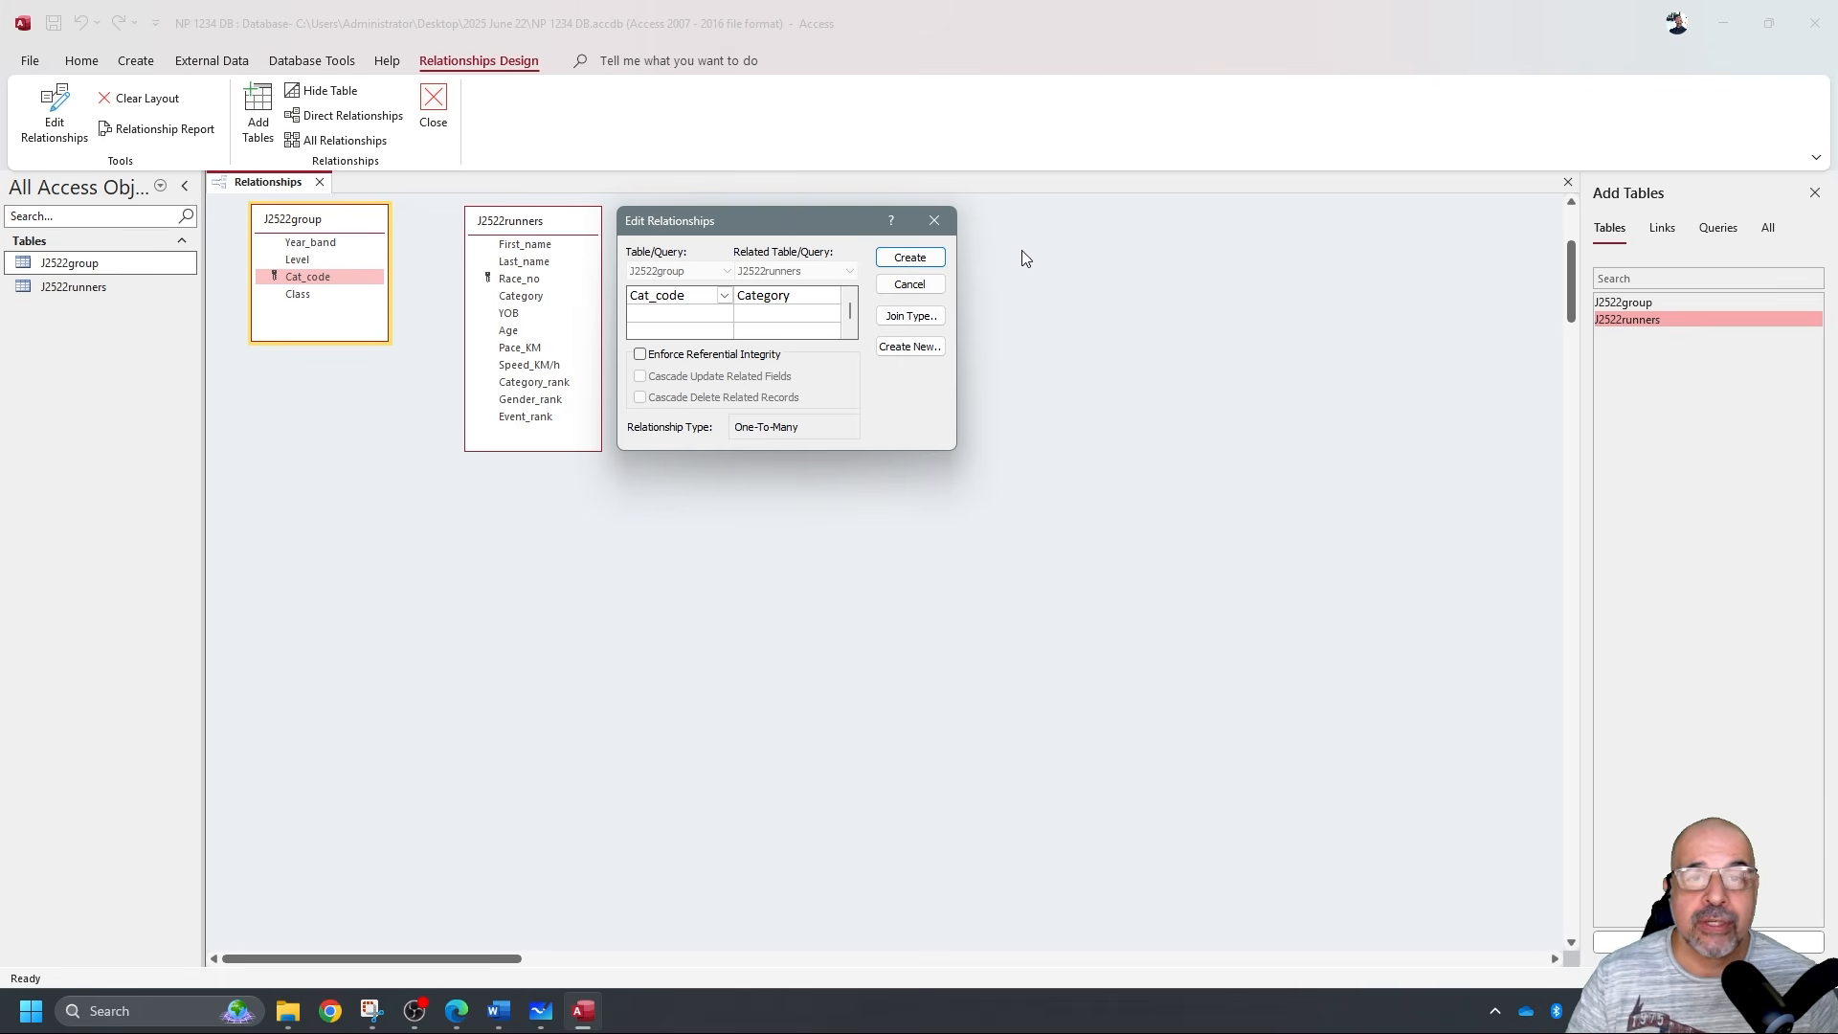
click(910, 258)
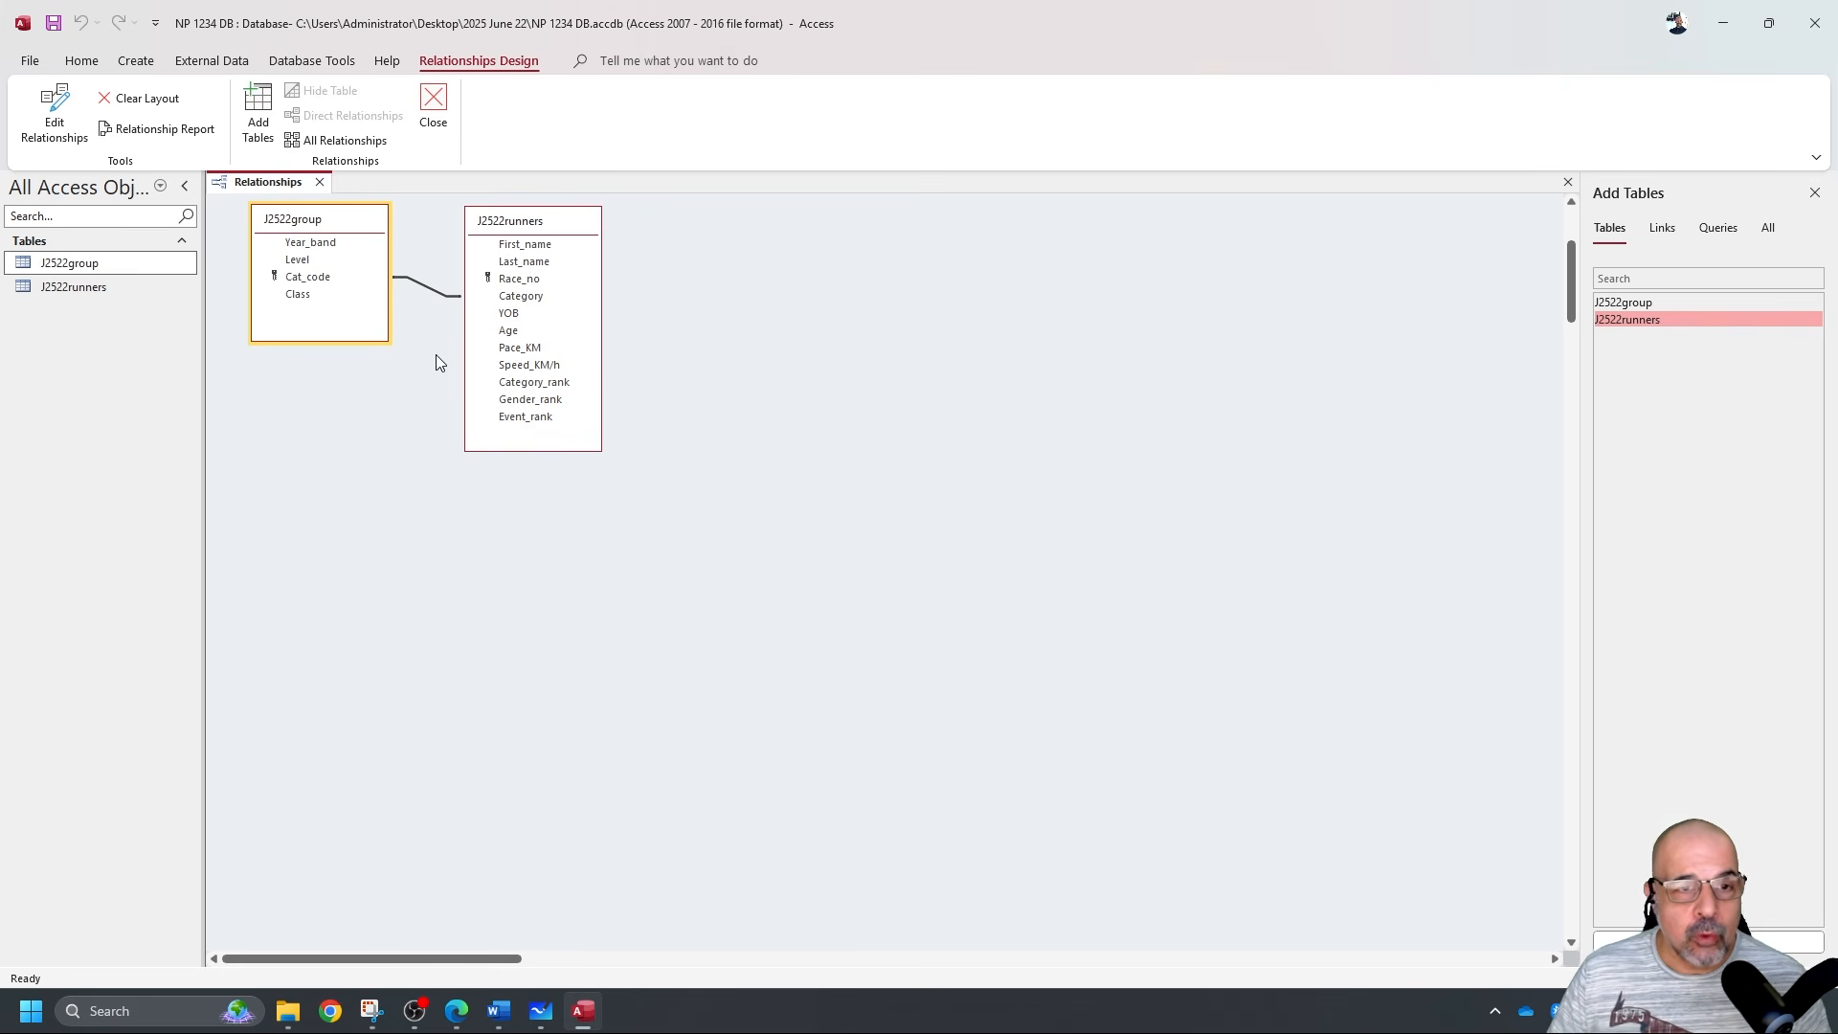
Reopen the Cat_code–Category relationship details and snip both tables with its One-To-Many settings.
double_click(432, 292)
drag(978, 264, 485, 466)
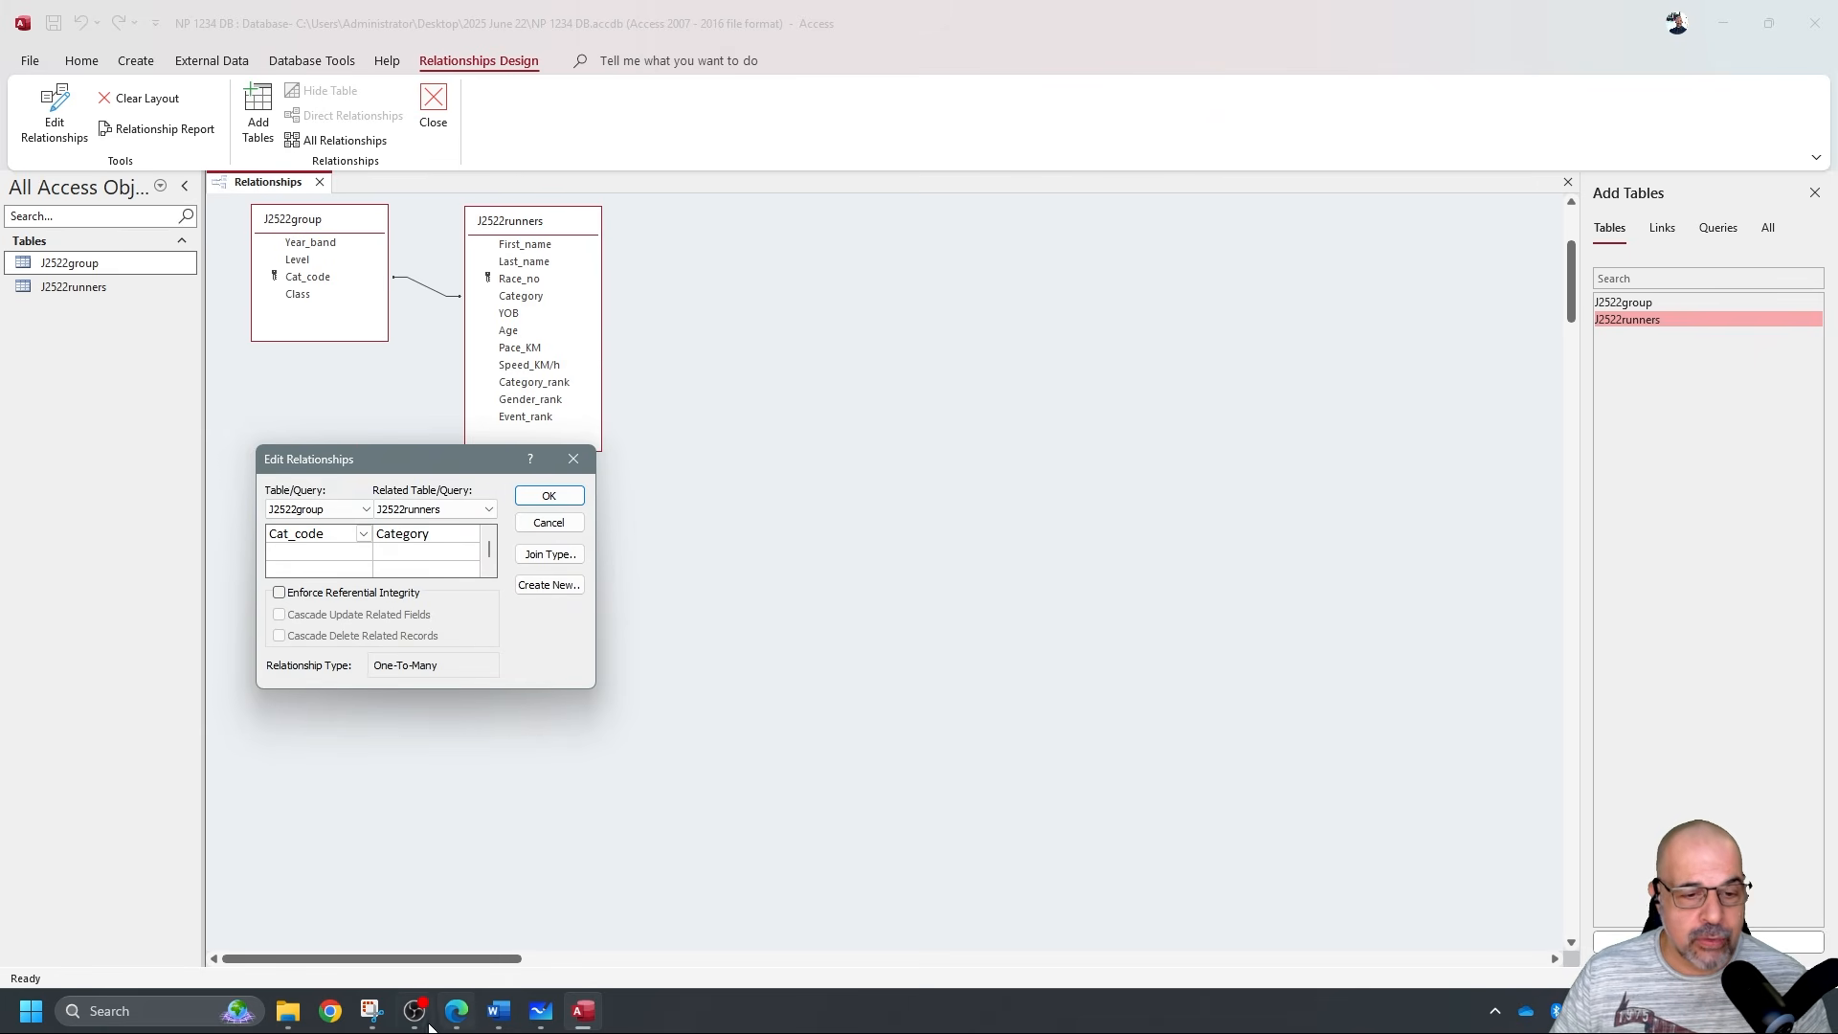
click(371, 1011)
click(304, 58)
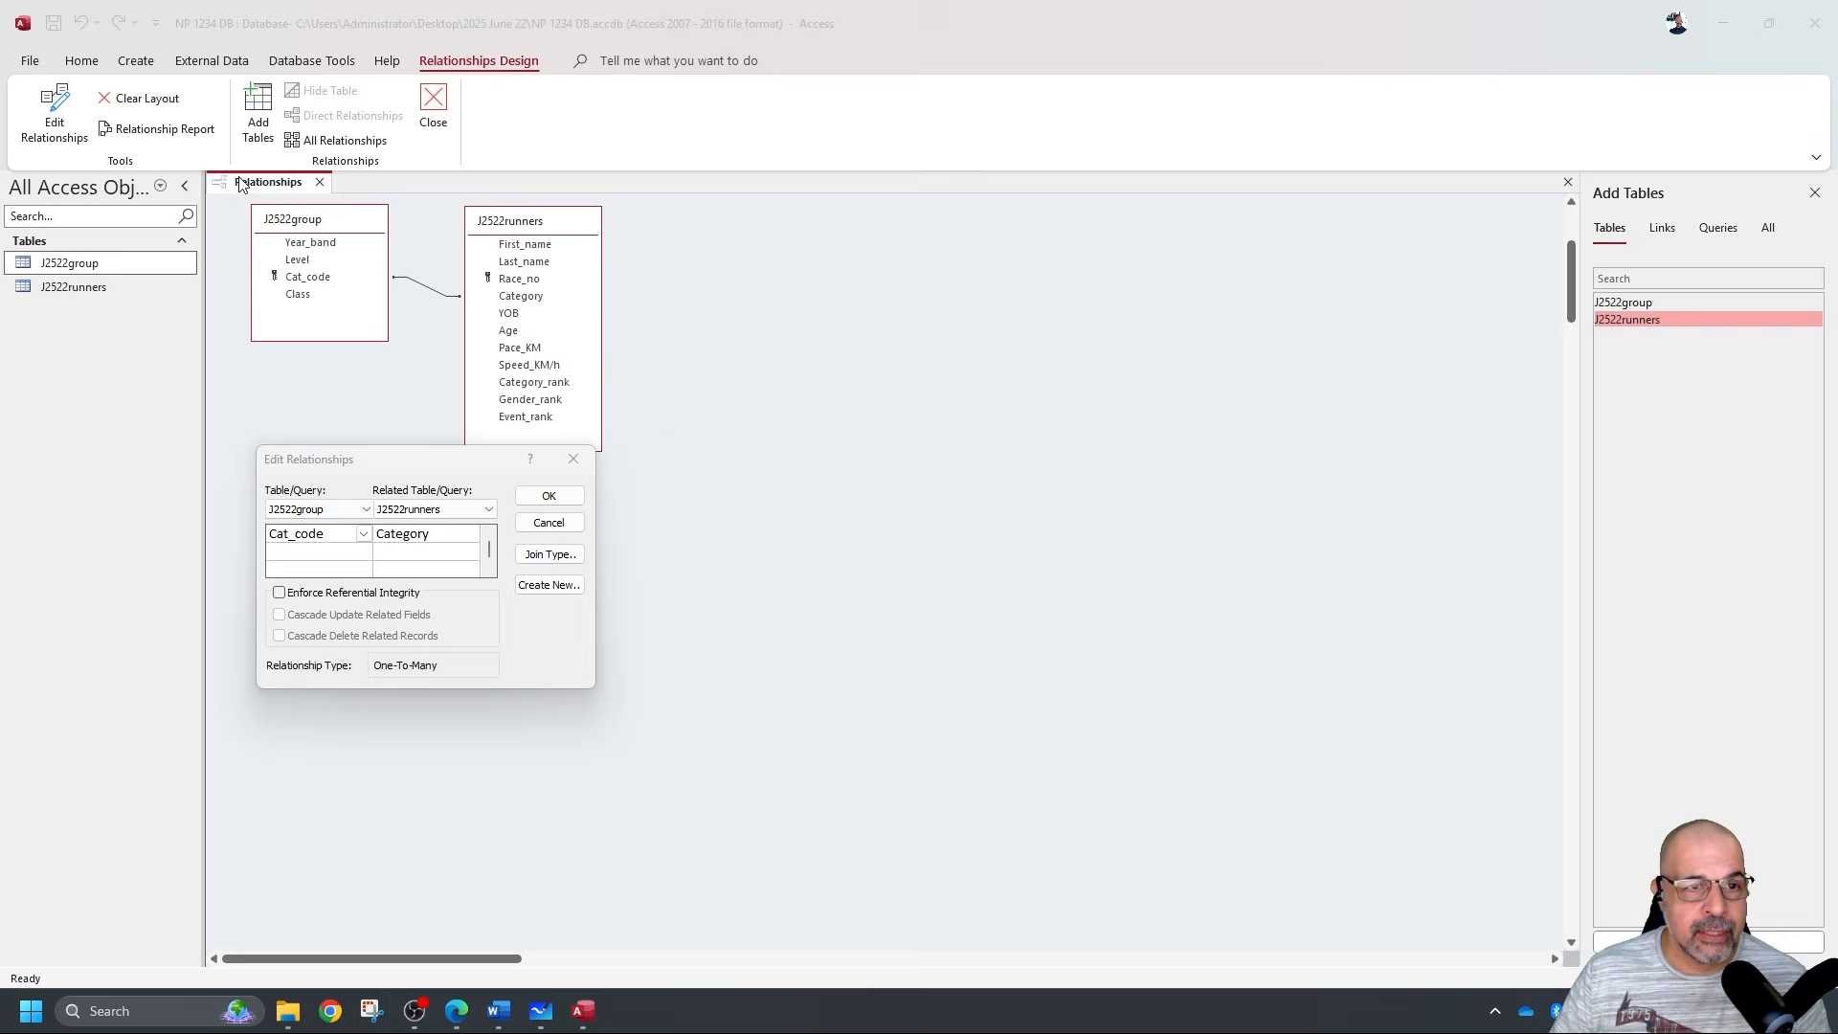
drag(207, 165, 640, 741)
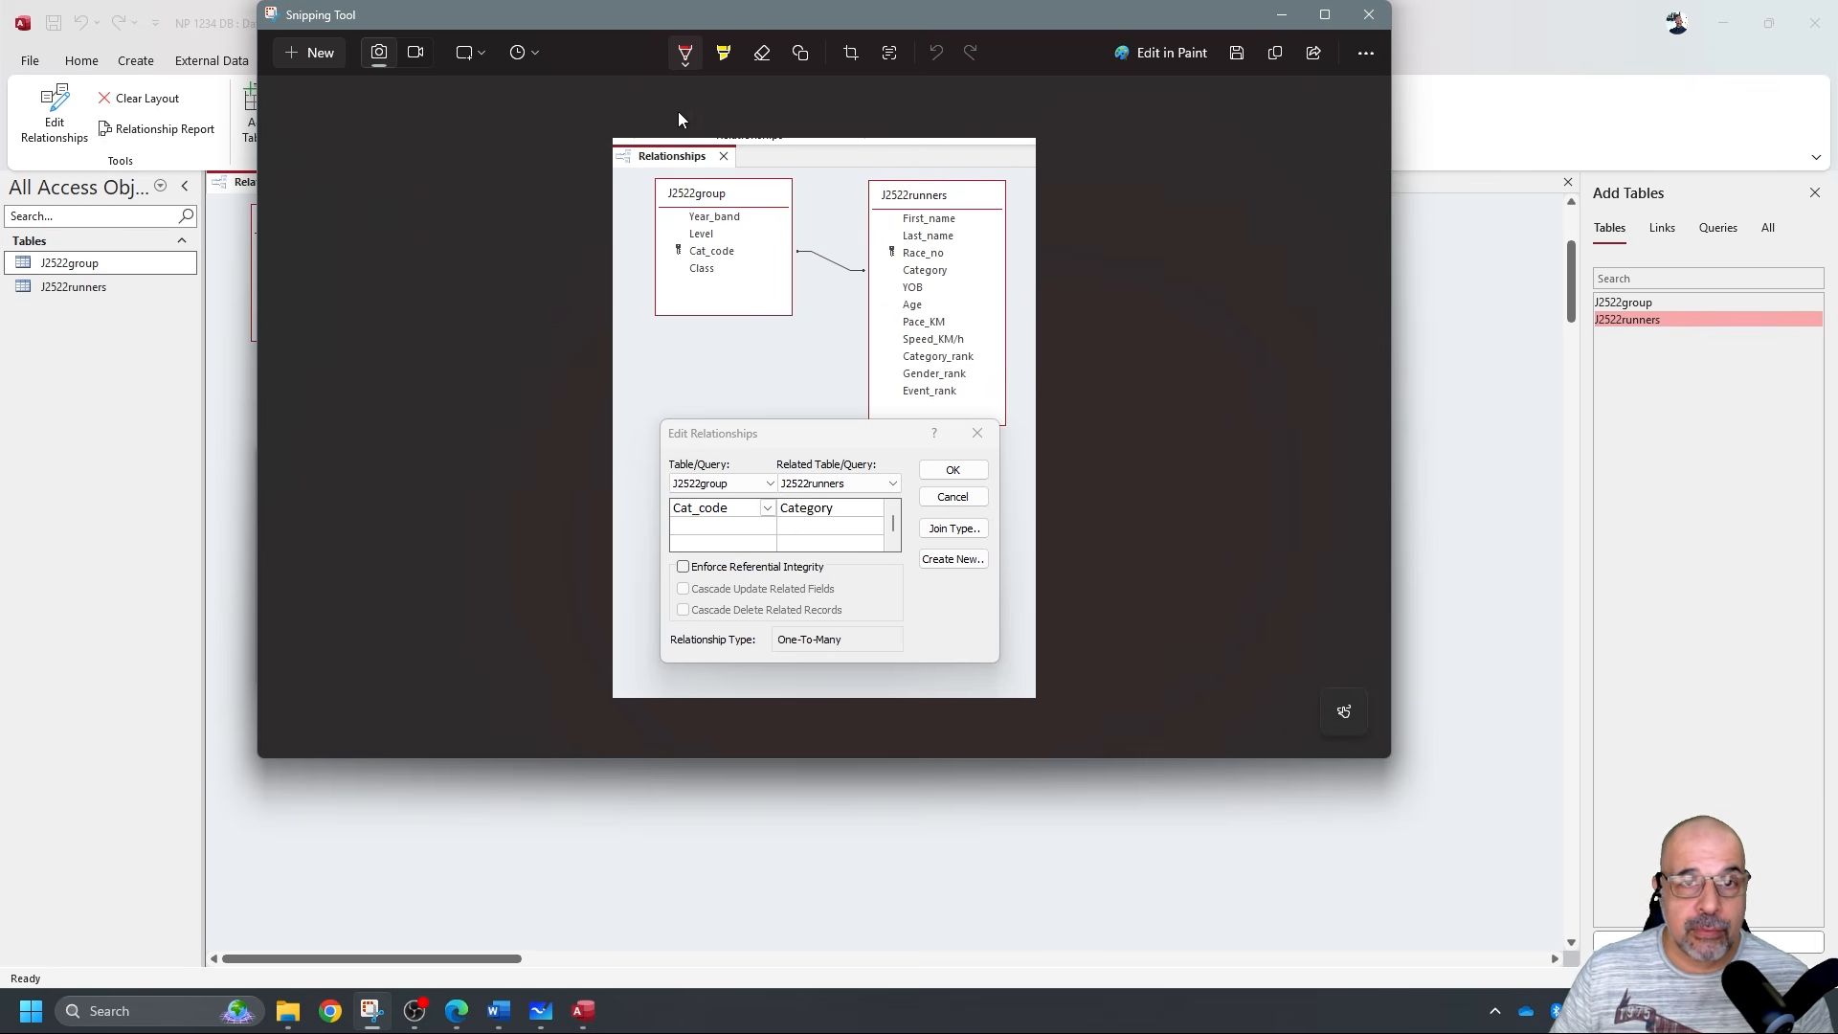
Try red pen marks on the relationship snip, undo them, and return to EVIDENCE1234.docx.
click(686, 54)
click(780, 265)
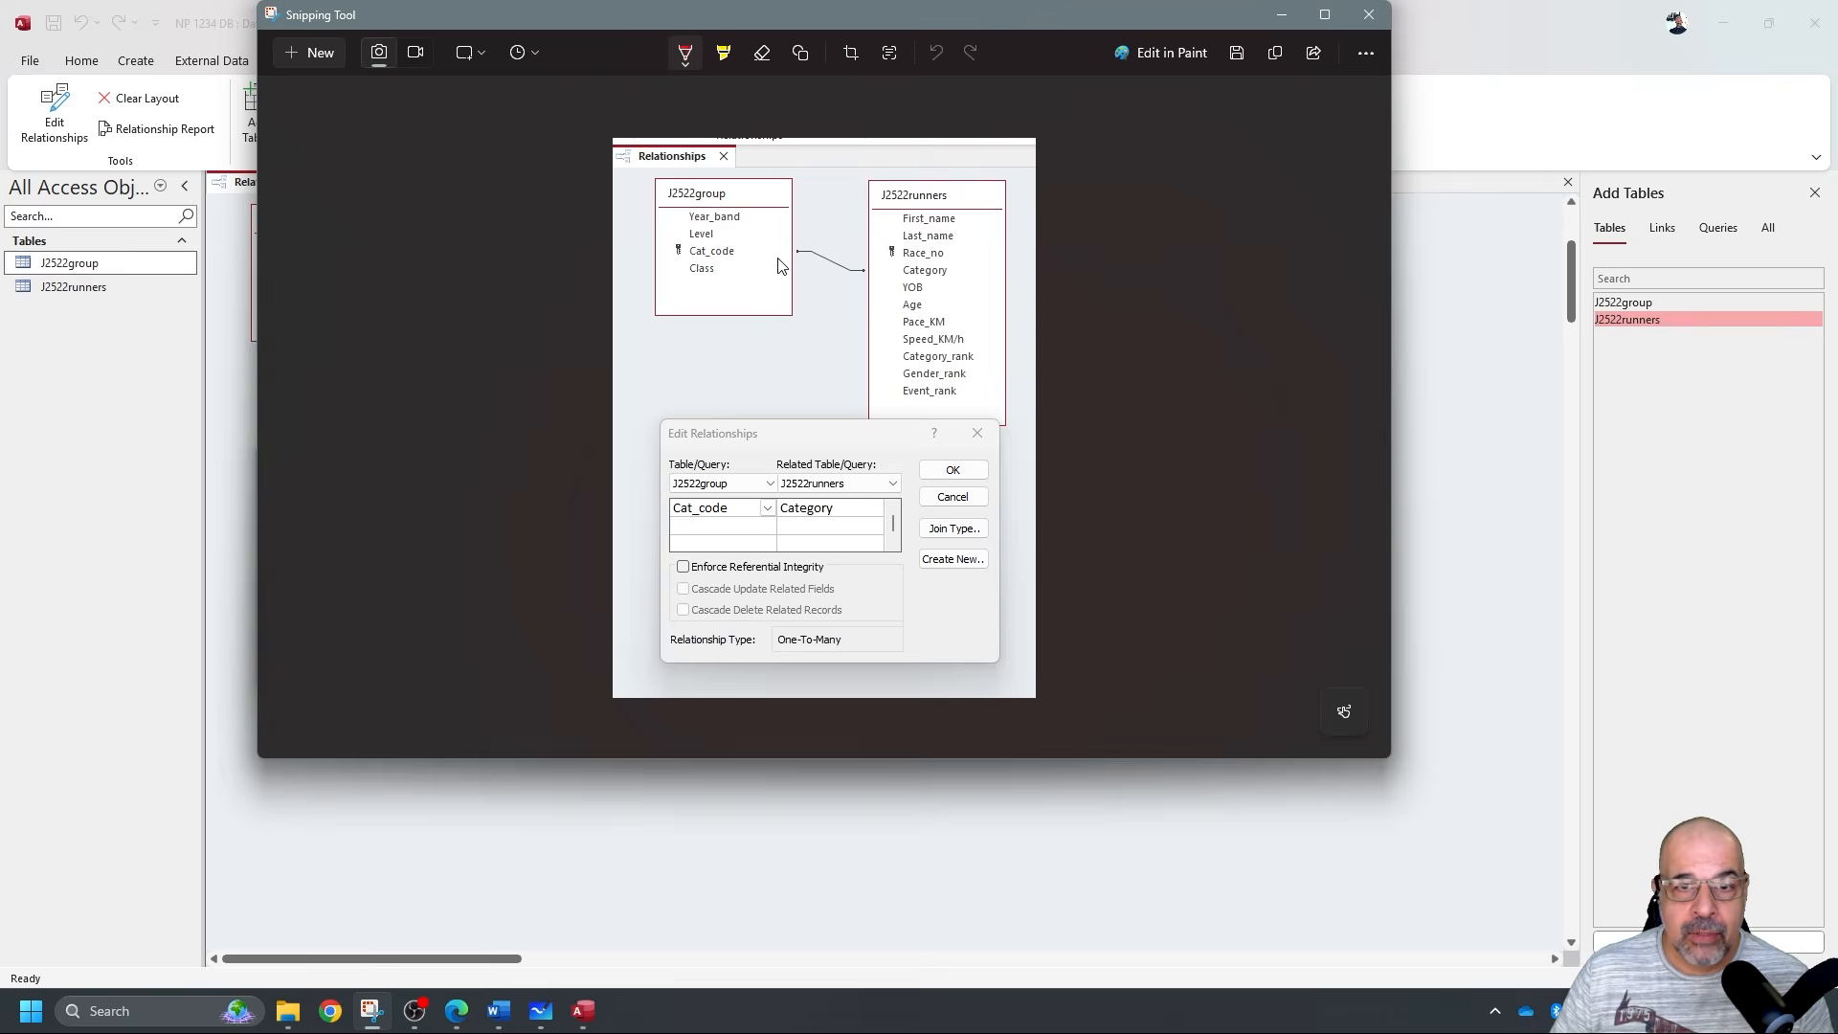
drag(798, 253, 885, 283)
key(ctrl+z)
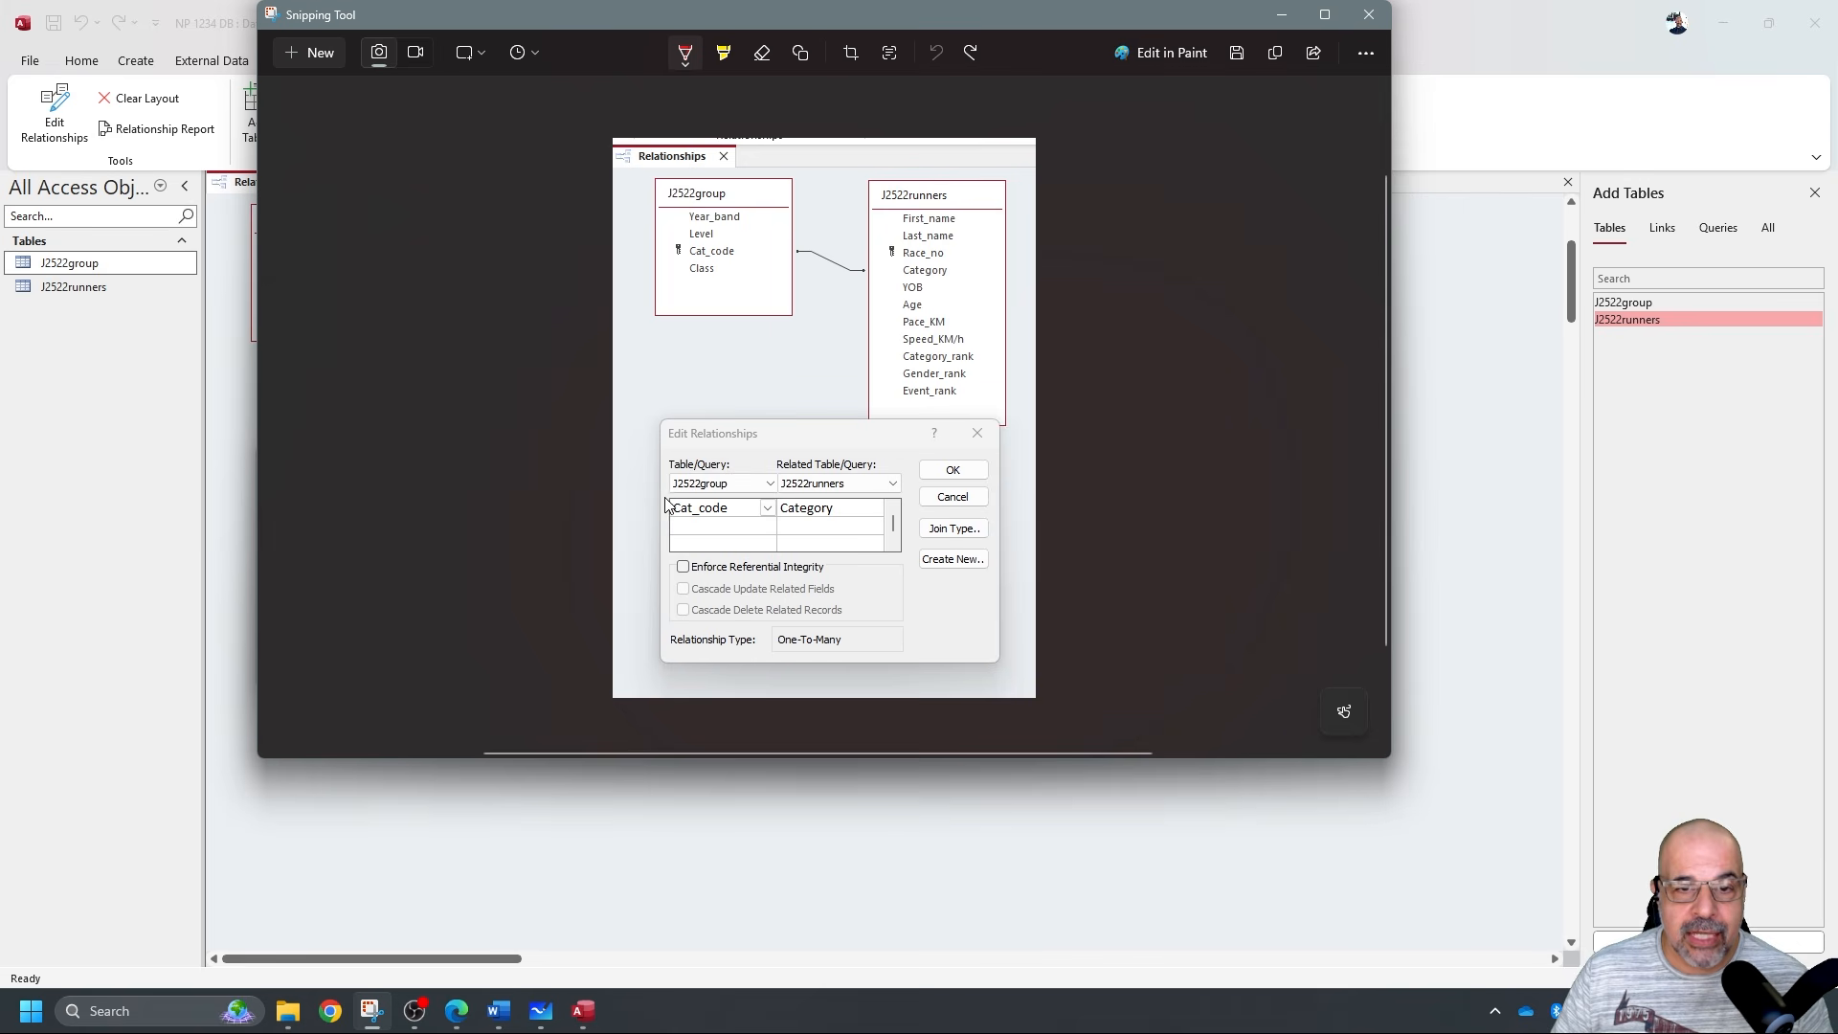
mouse_move(663, 445)
mouse_down()
mouse_move(670, 490)
mouse_move(719, 500)
mouse_move(752, 440)
mouse_move(617, 445)
mouse_up()
mouse_move(813, 460)
mouse_down()
mouse_move(809, 490)
mouse_move(778, 457)
mouse_up()
drag(698, 533, 943, 528)
key(ctrl+z)
key(ctrl+z)
key(ctrl+z)
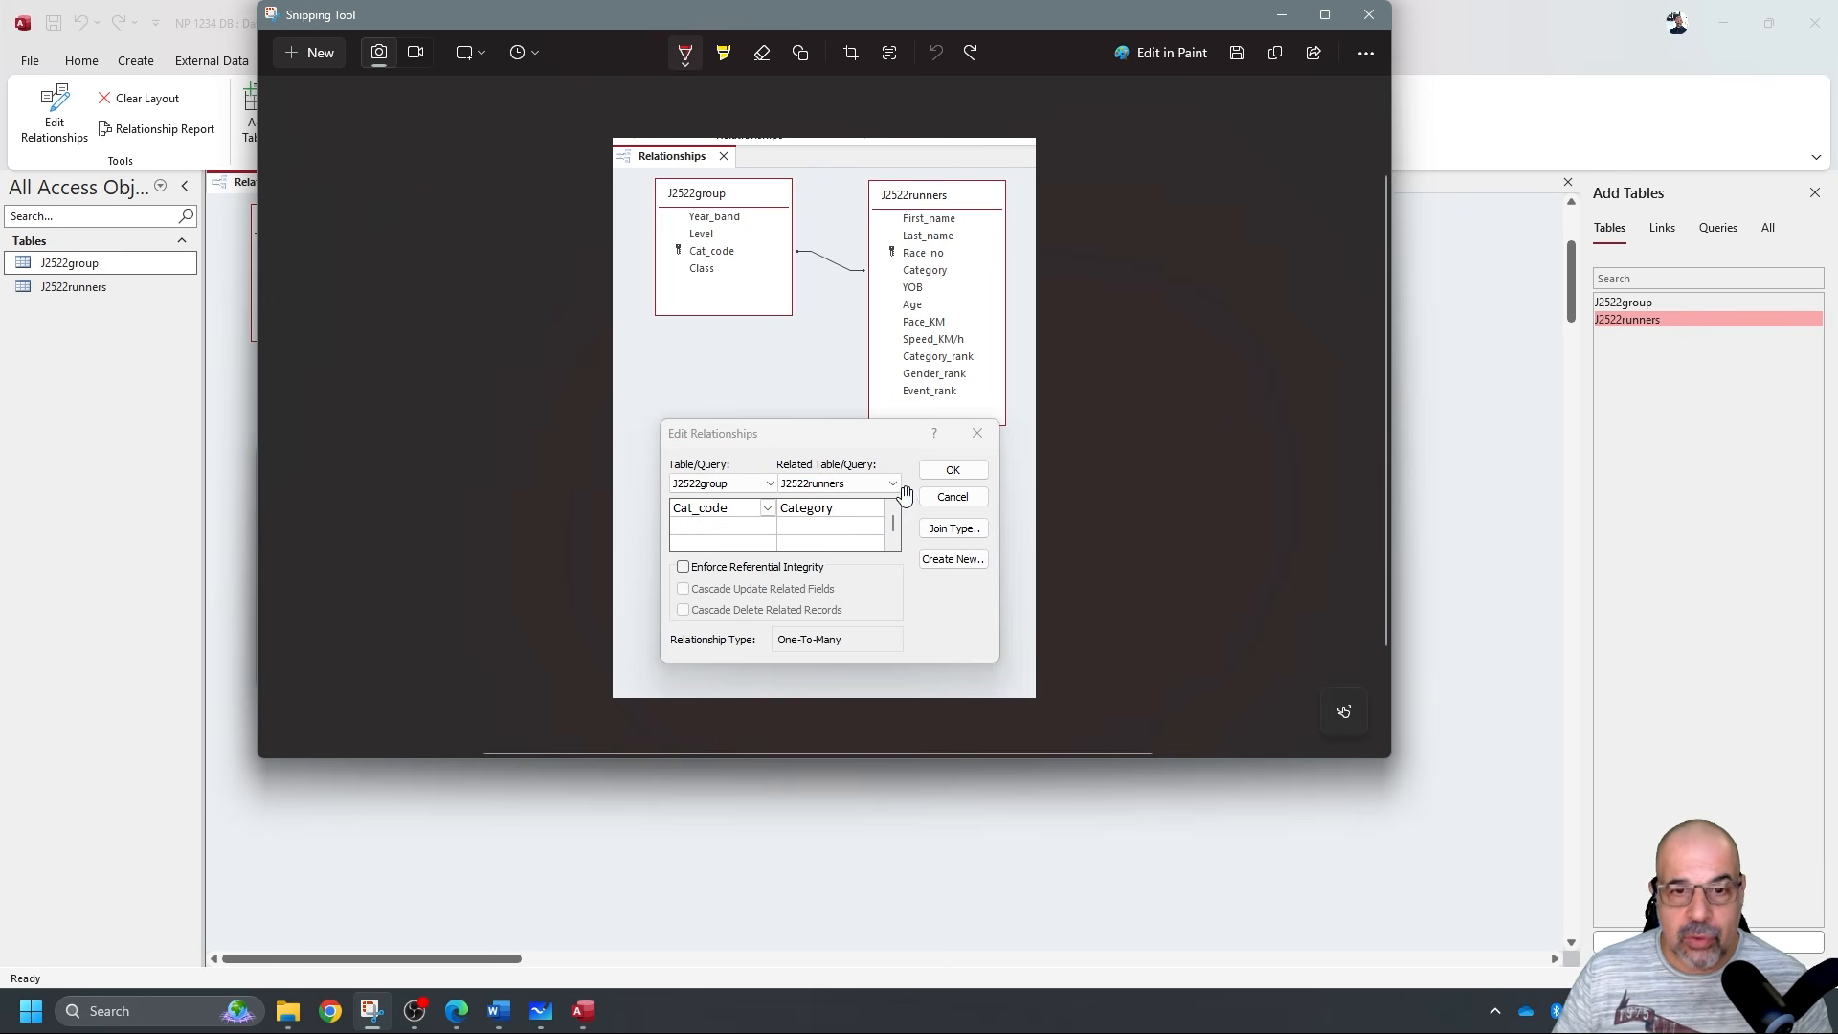
click(509, 1018)
Paste the relationship screenshot under 'Step 16 evidence' and shrink it by its corner.
click(566, 533)
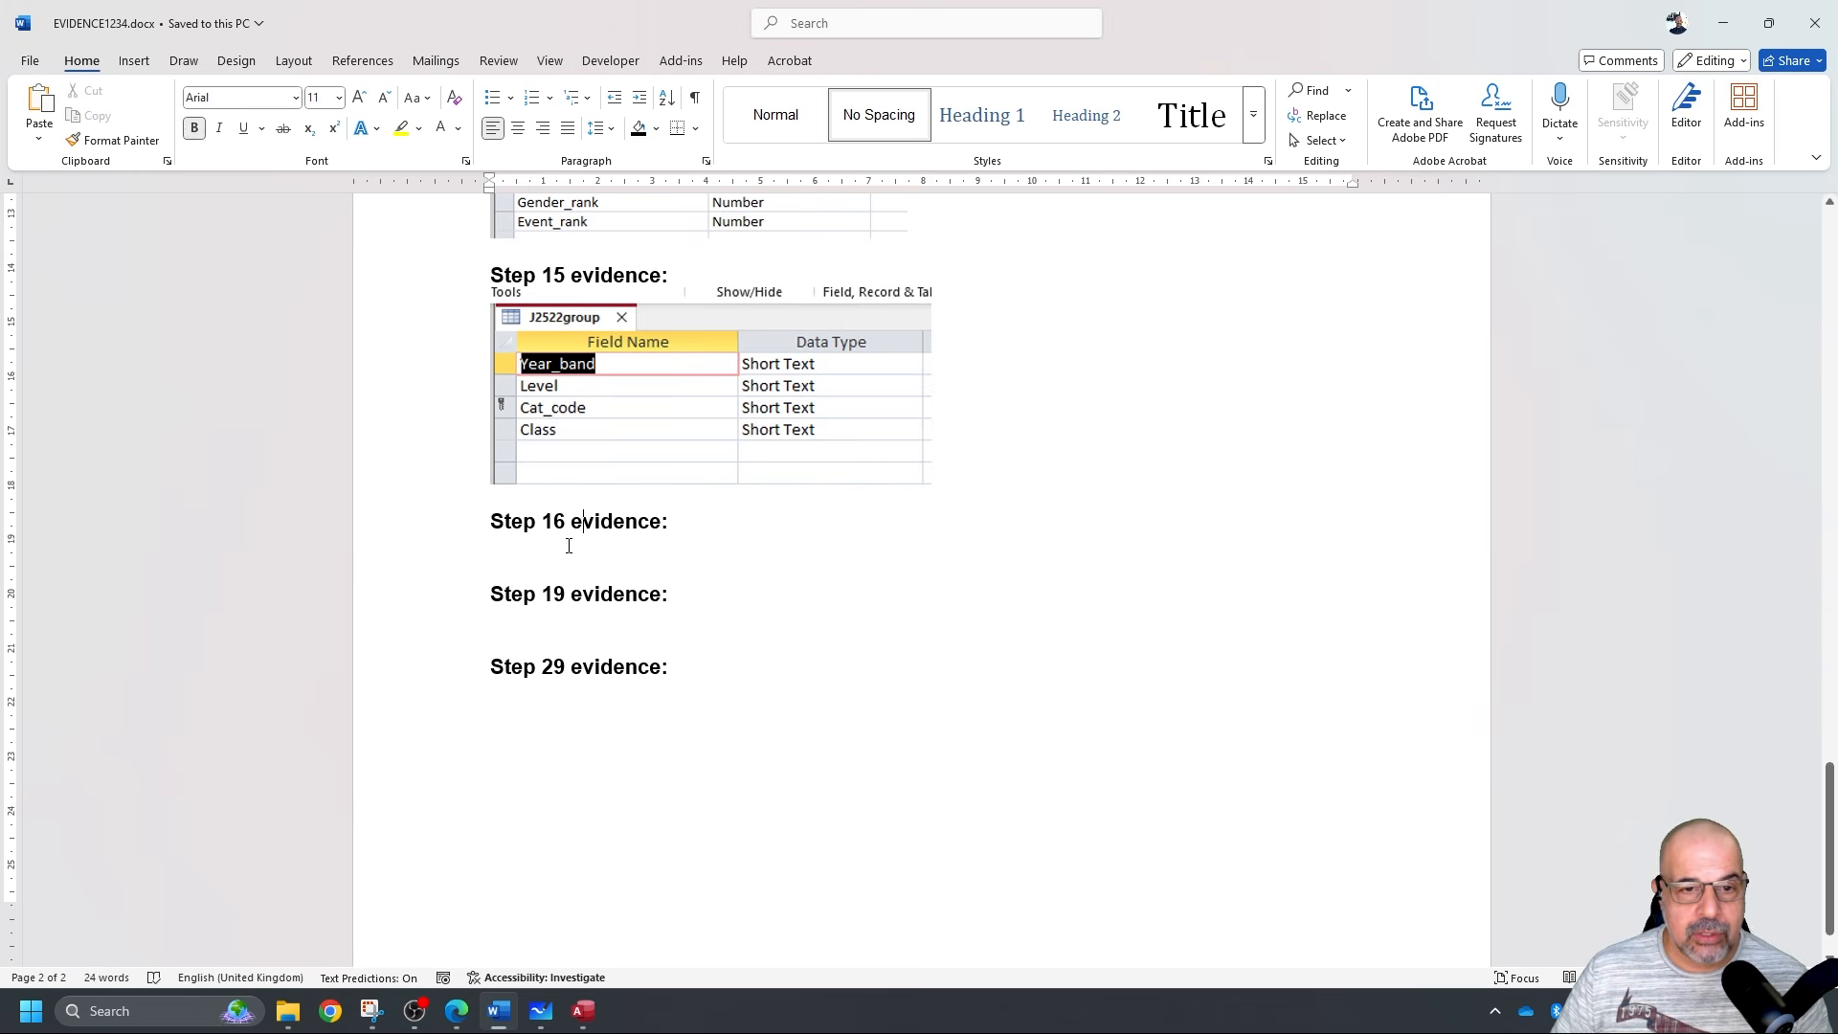
key(ctrl+v)
click(1076, 895)
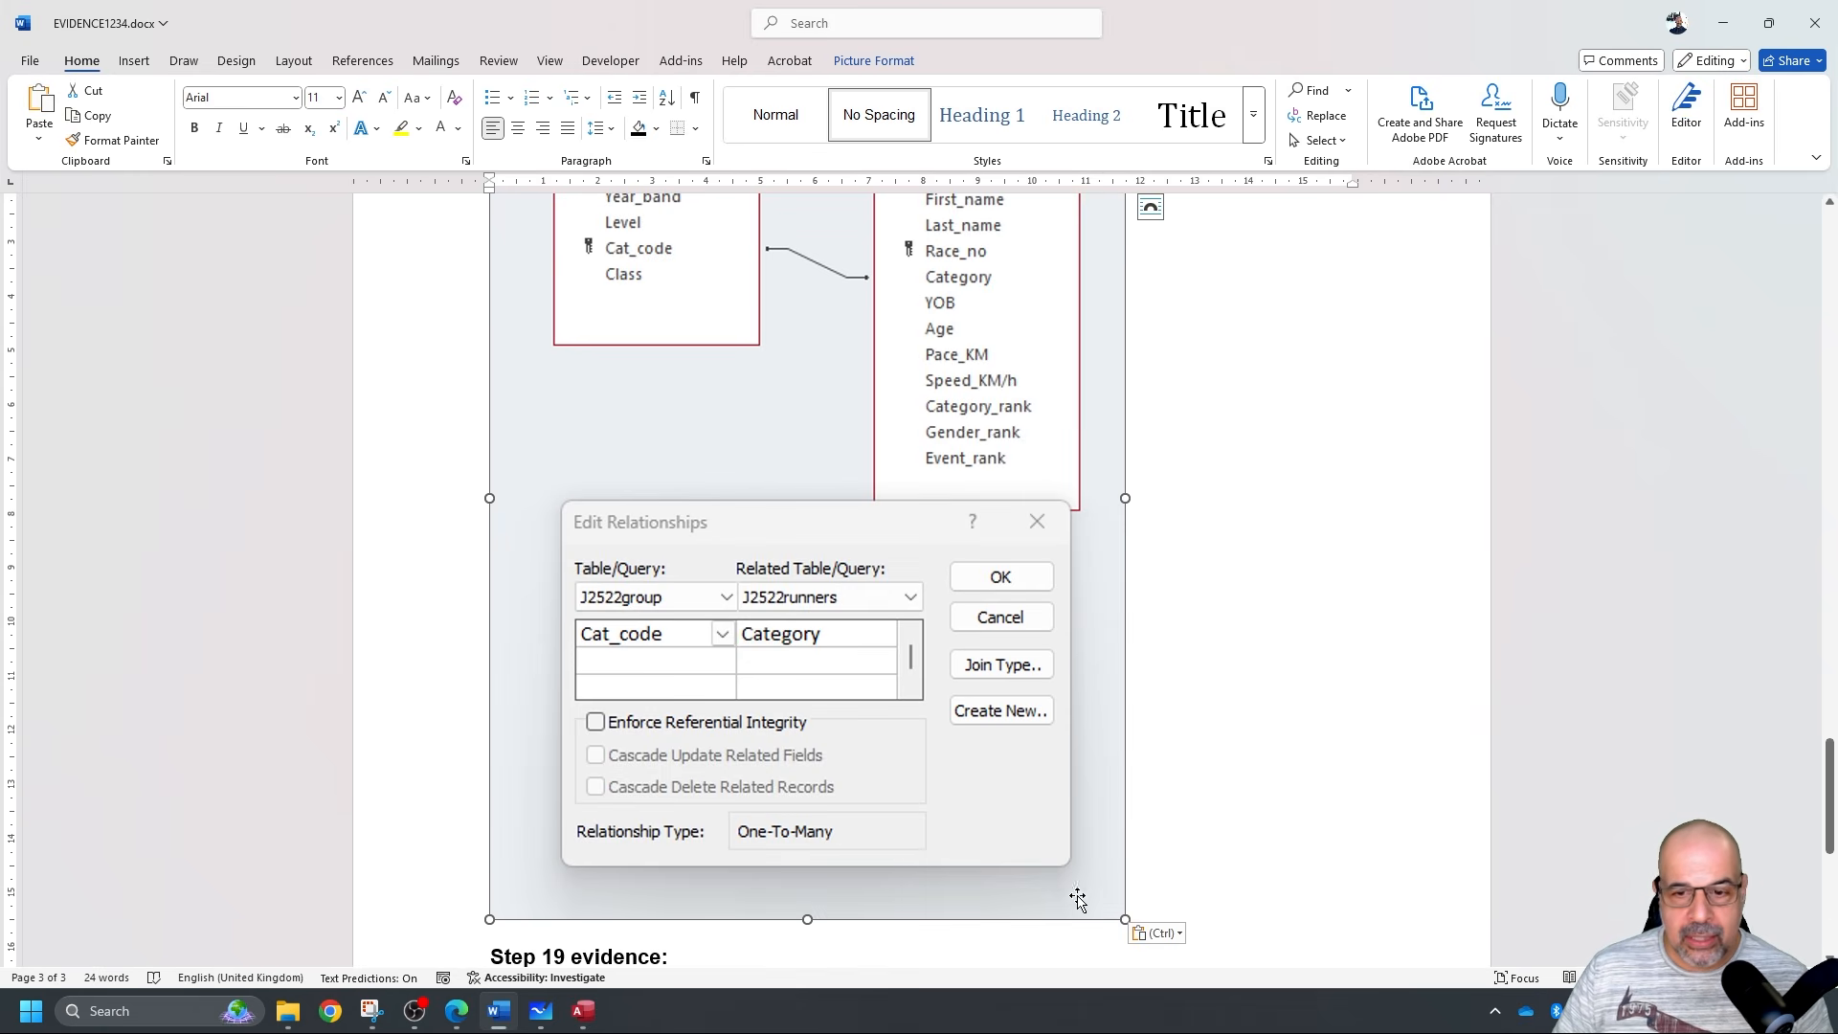
drag(1125, 919, 900, 623)
drag(818, 542, 894, 627)
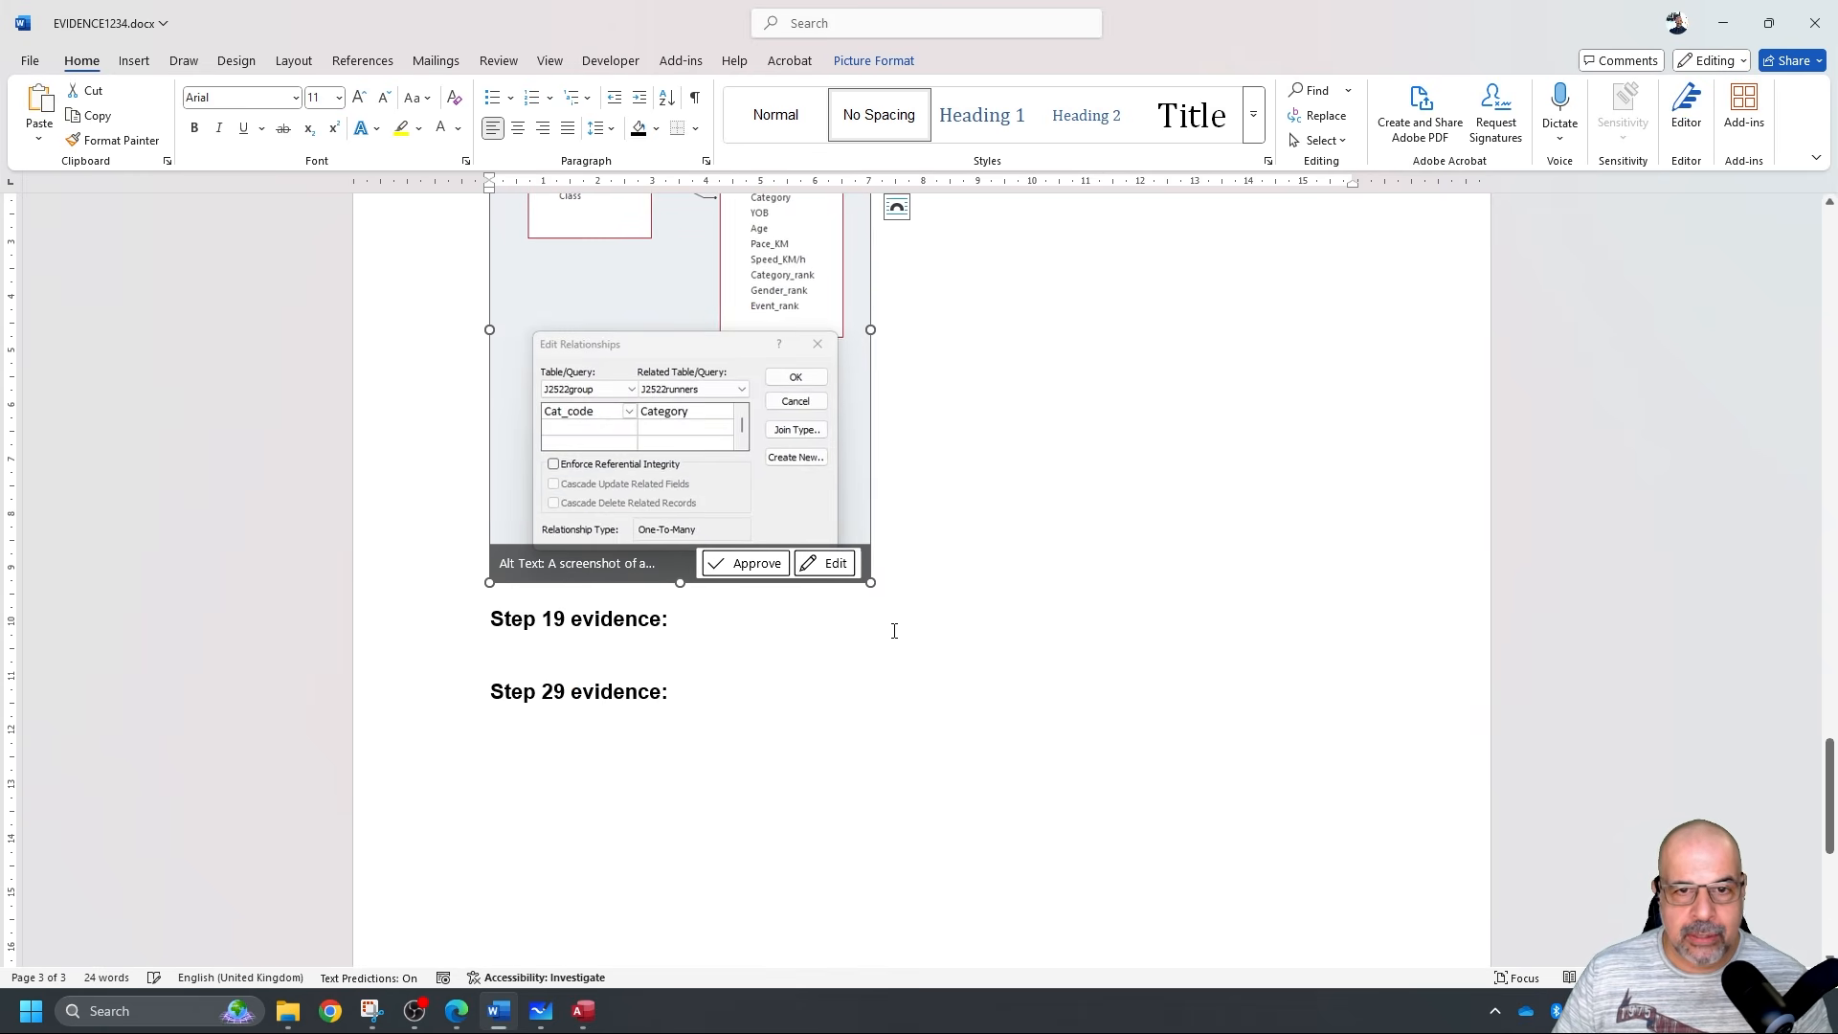
scroll(923, 680, up, 5)
scroll(882, 634, up, 5)
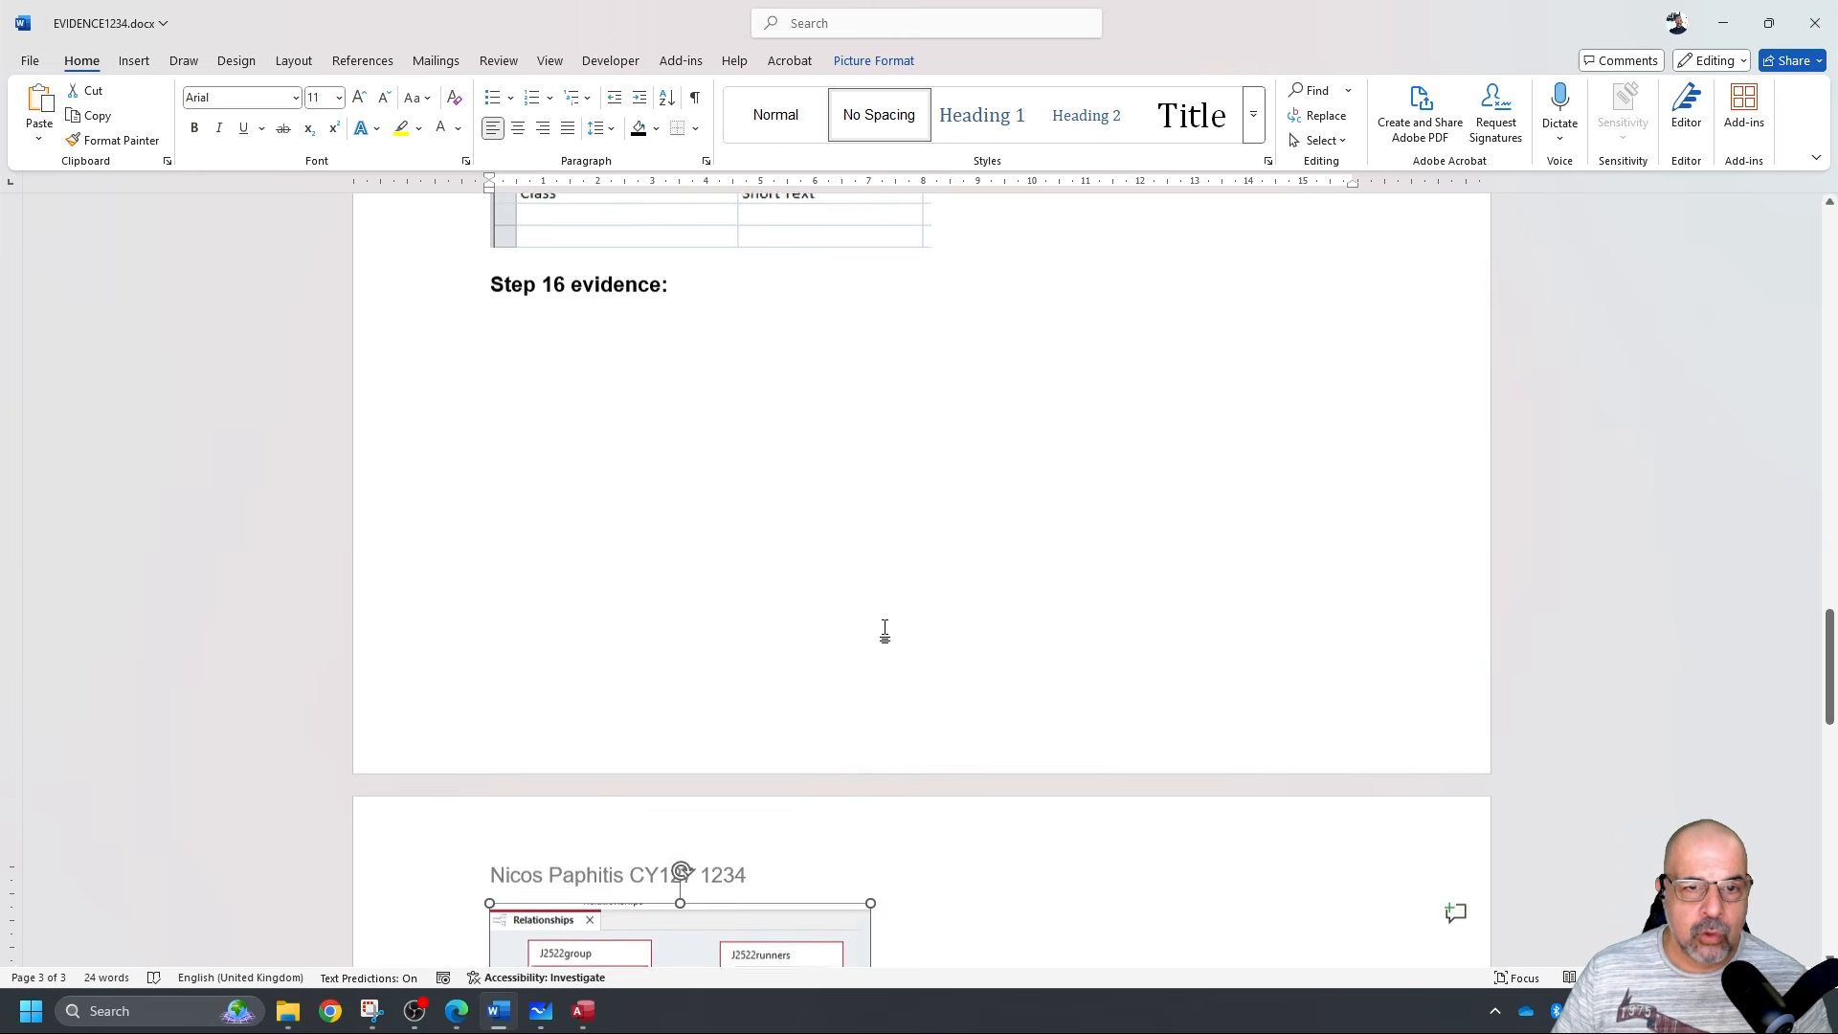
Add a blank line above the Step 16 heading and enlarge the Relationships screenshot slightly.
click(493, 418)
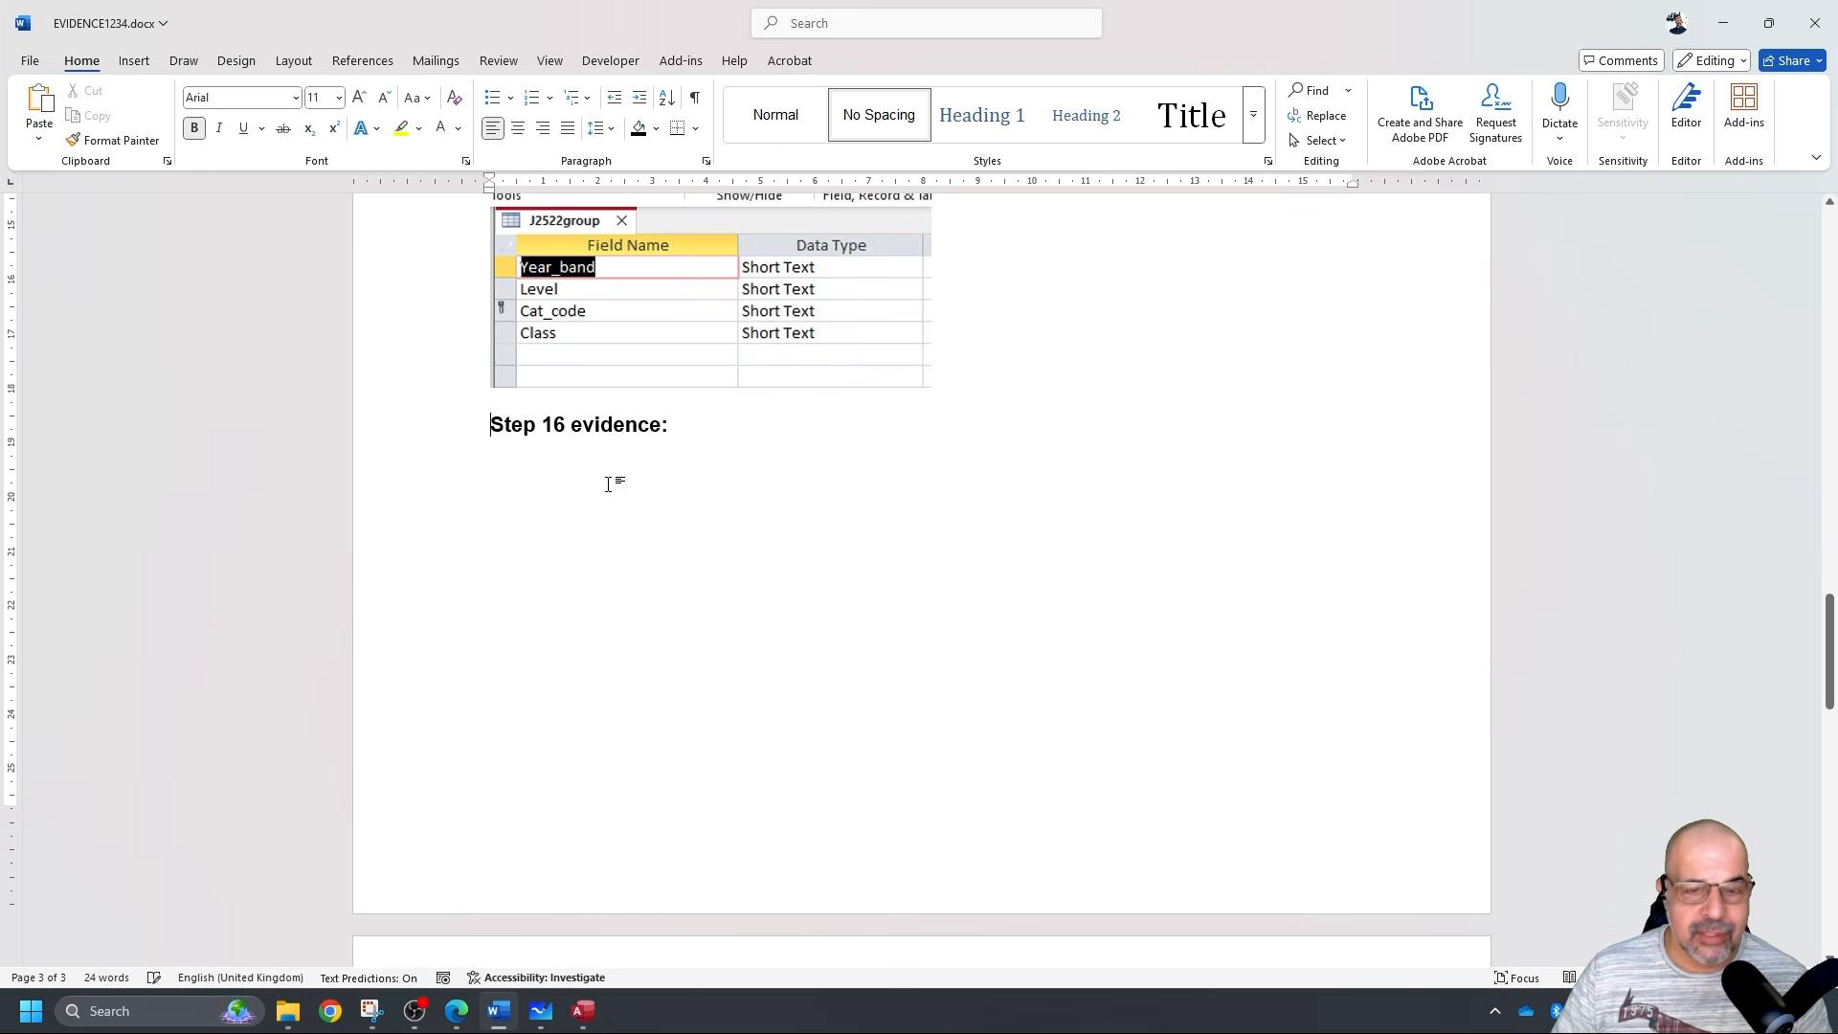
key(Return)
key(Return)
key(Return)
key(Return)
key(Return)
key(Return)
key(Return)
key(Return)
key(Return)
key(Return)
key(Return)
key(Return)
key(Return)
key(Return)
key(Return)
key(Return)
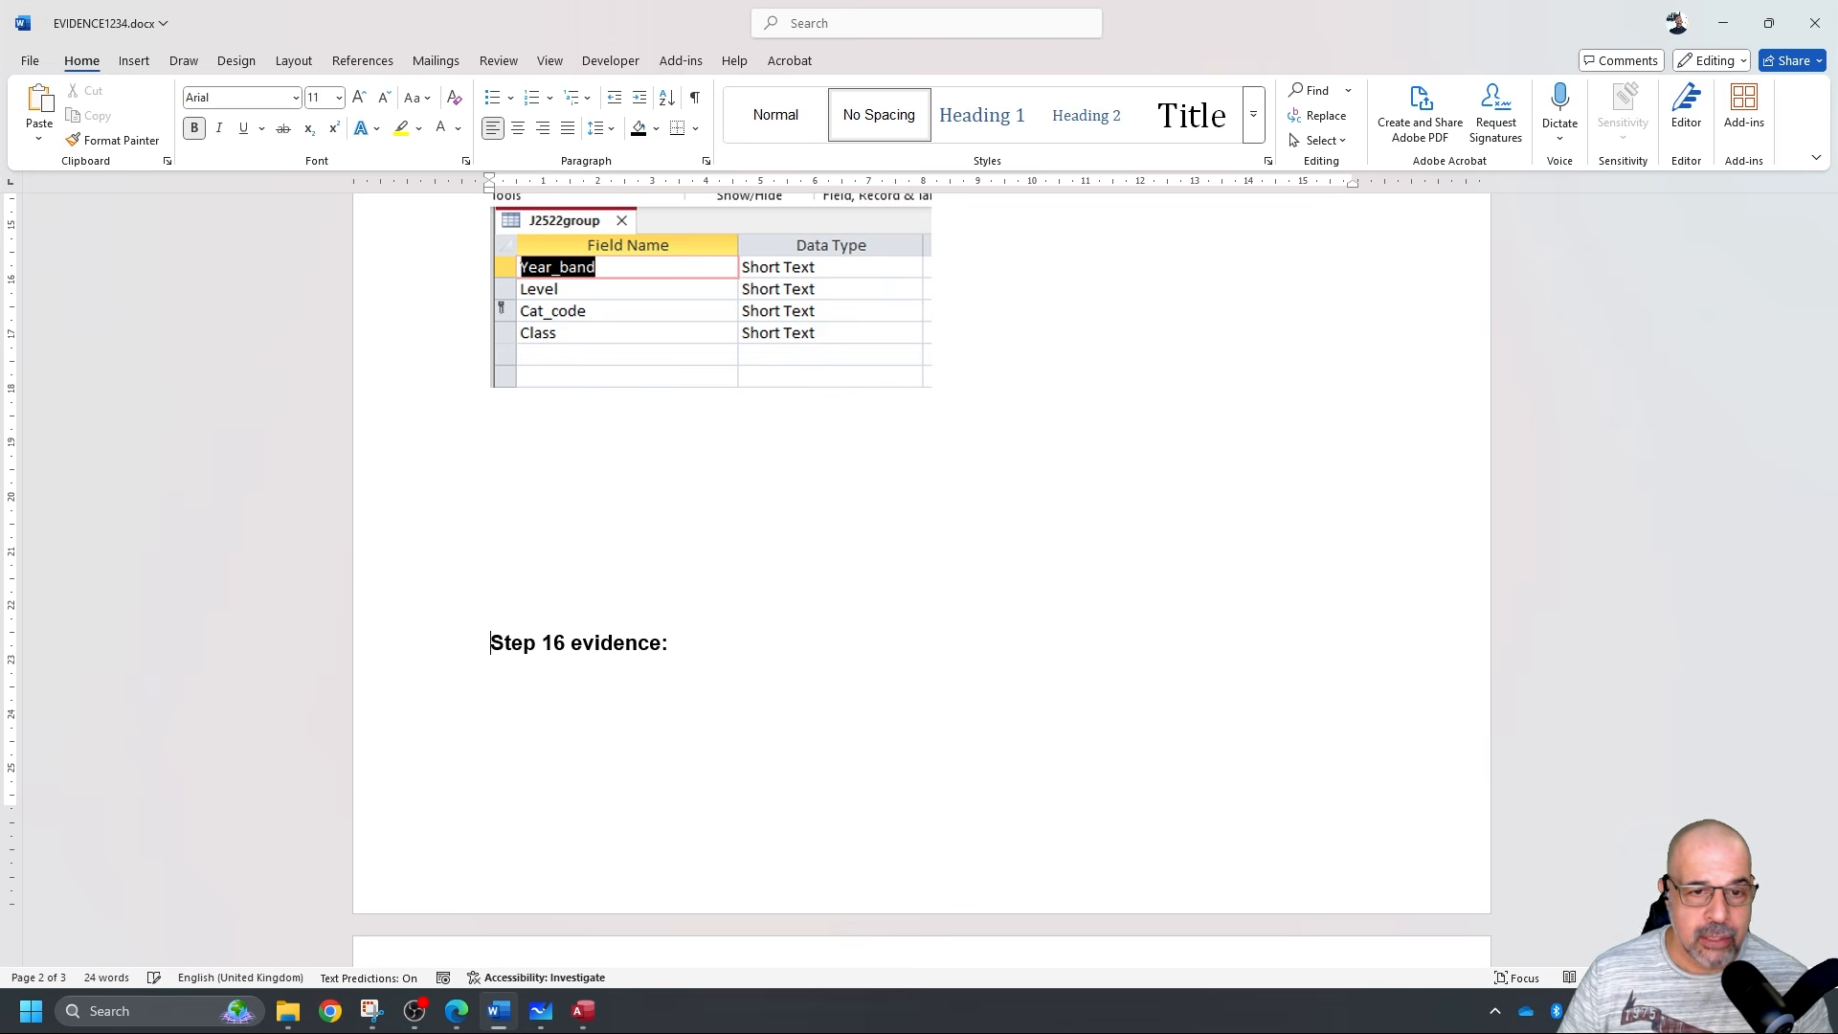
scroll(640, 583, down, 6)
click(640, 582)
drag(870, 832, 934, 916)
click(1124, 612)
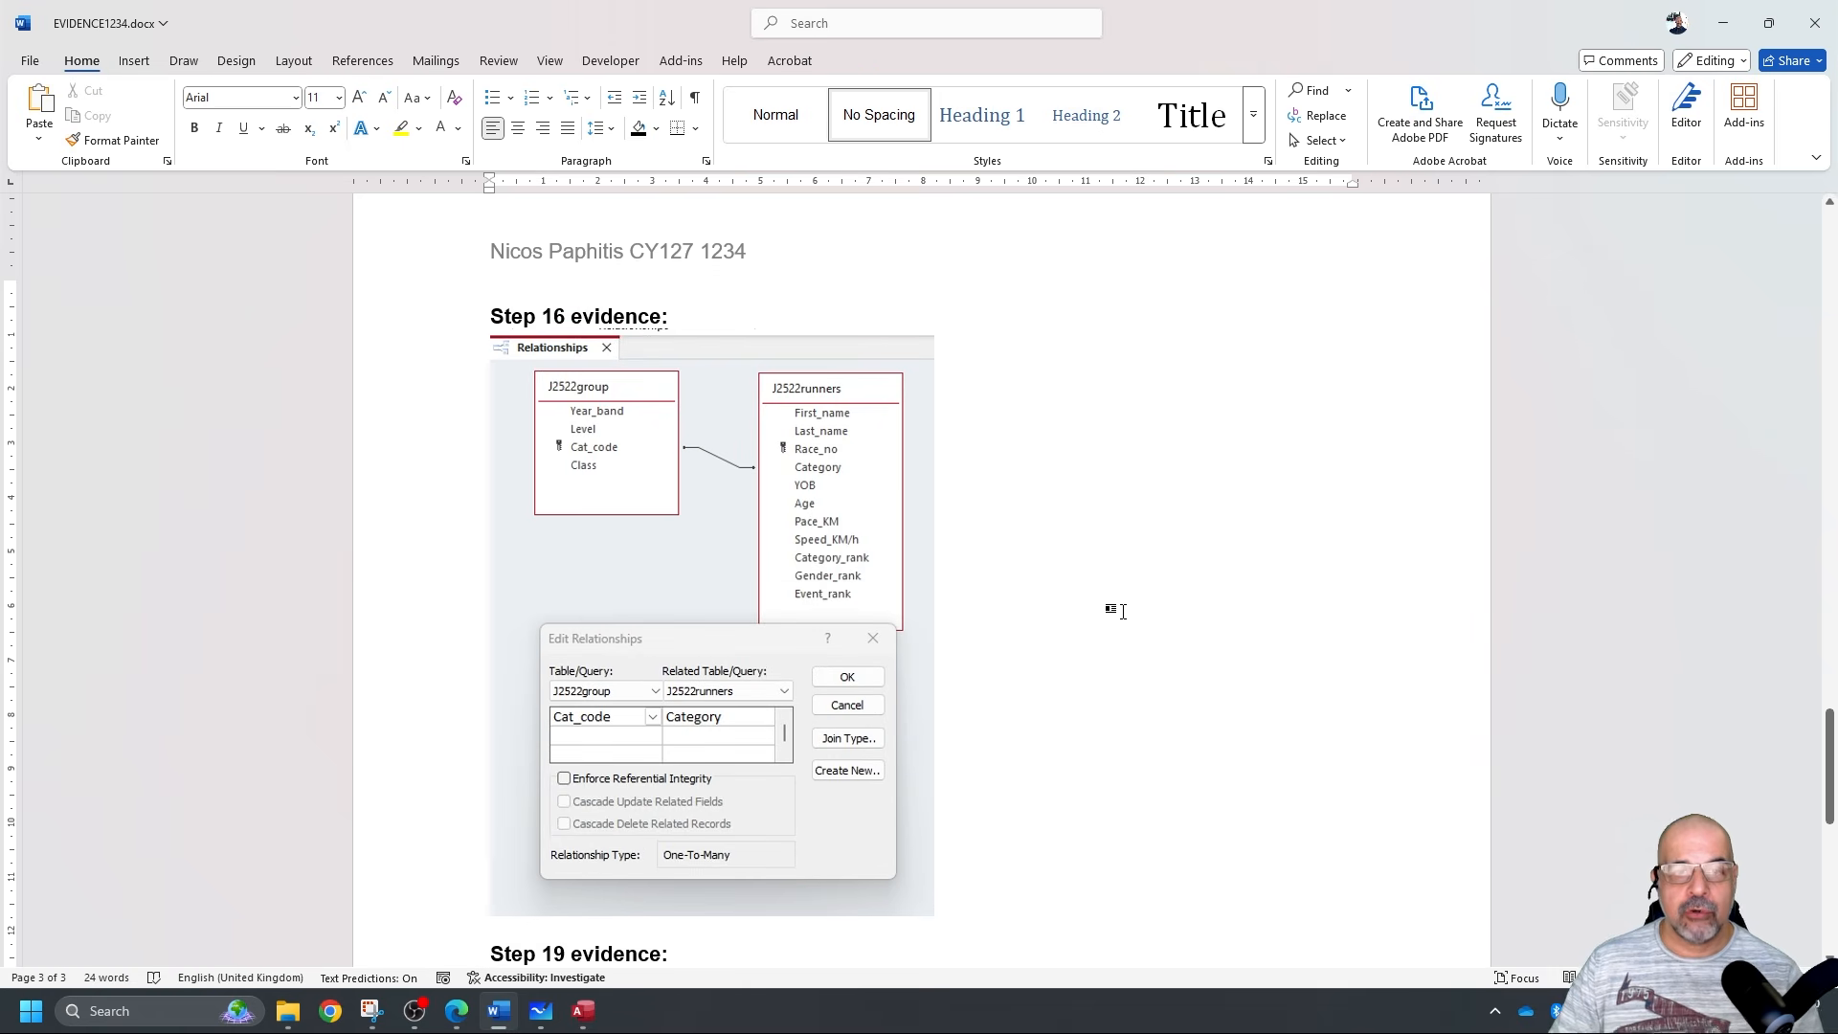
scroll(1123, 611, up, 5)
scroll(1123, 611, down, 6)
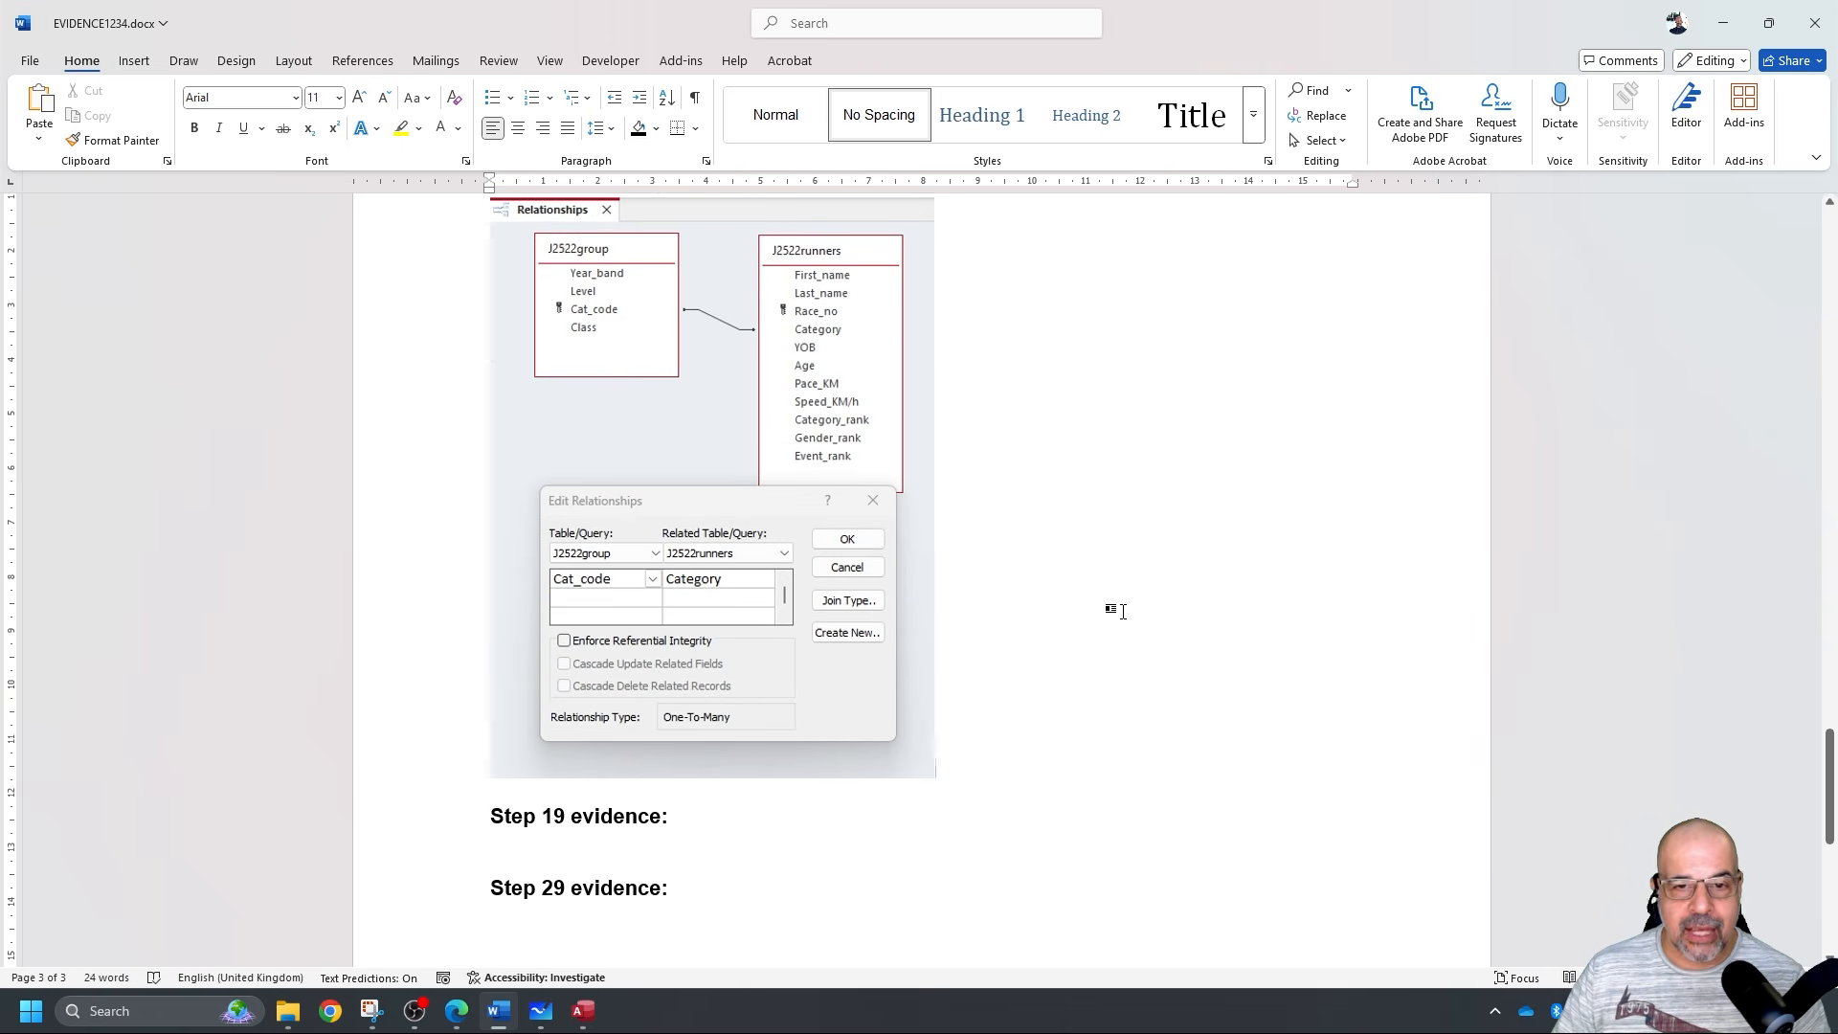
Save the evidence document and minimise Word to reveal the question paper.
click(34, 63)
click(69, 291)
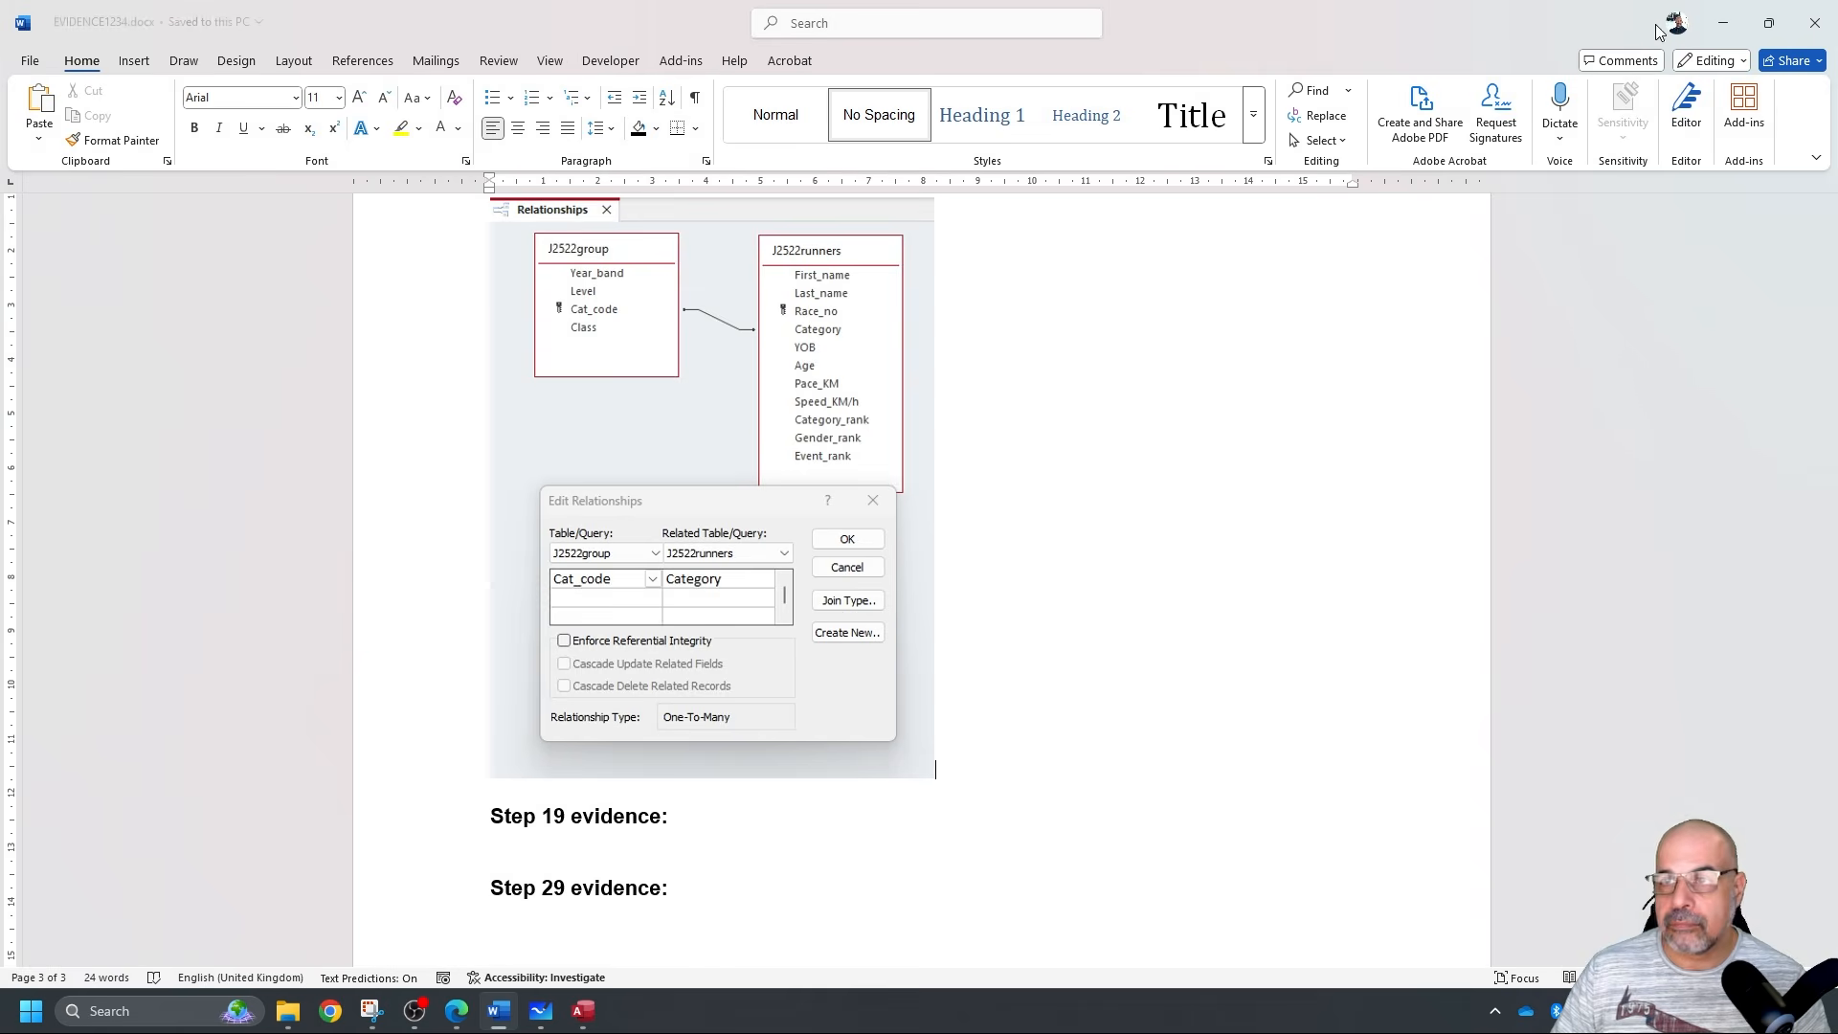
click(1721, 36)
scroll(739, 447, down, 1)
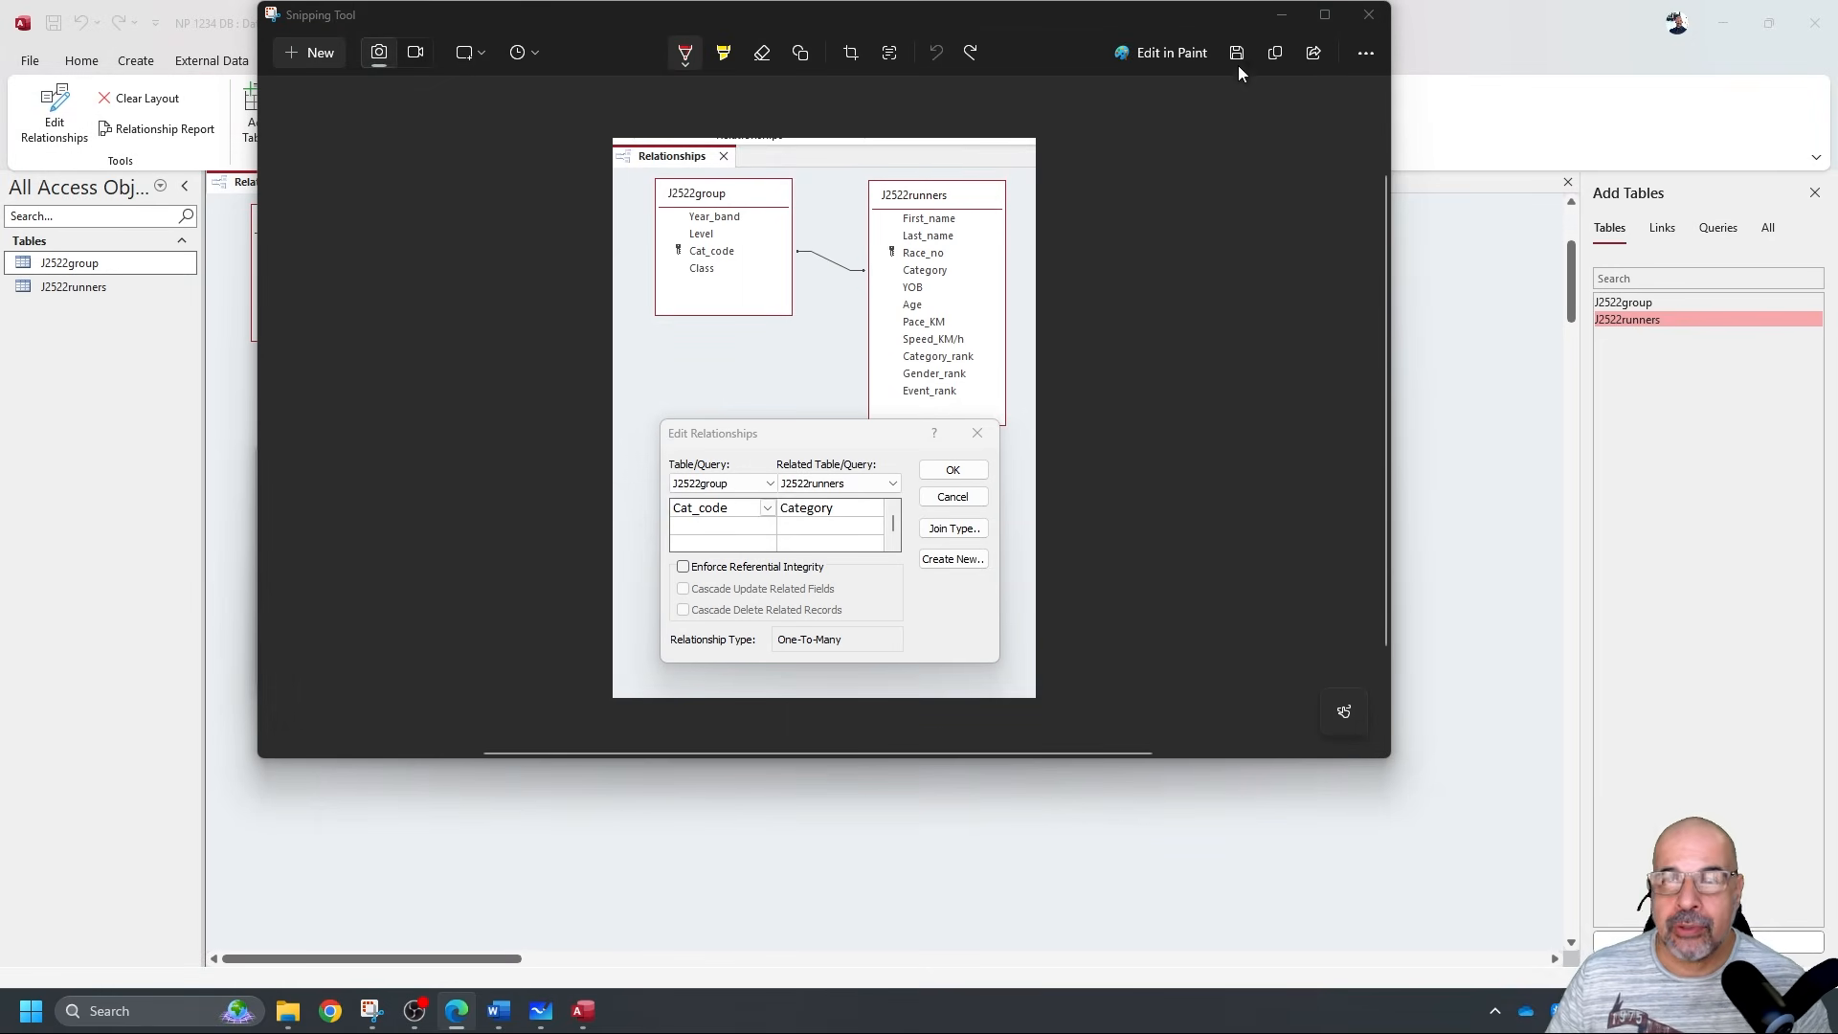
Close Snipping Tool, accept the relationship with OK, and close Relationships saving the layout.
click(1282, 16)
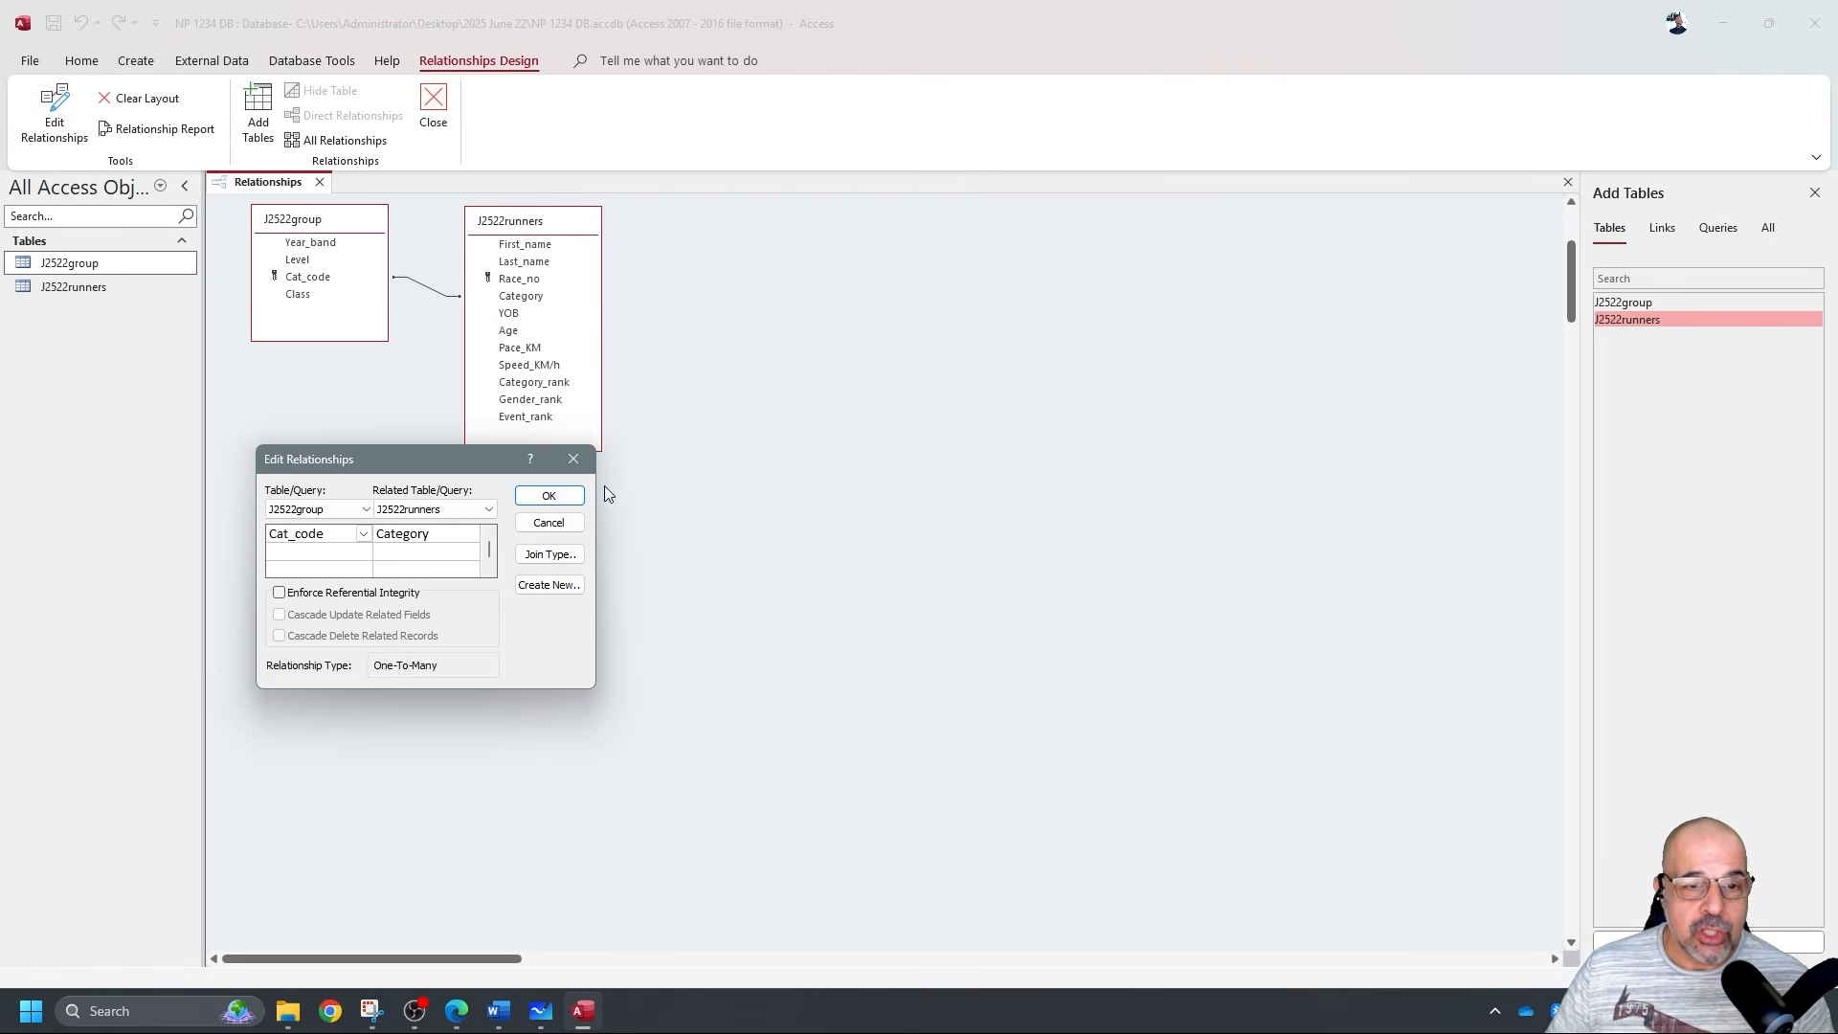
click(555, 496)
click(320, 183)
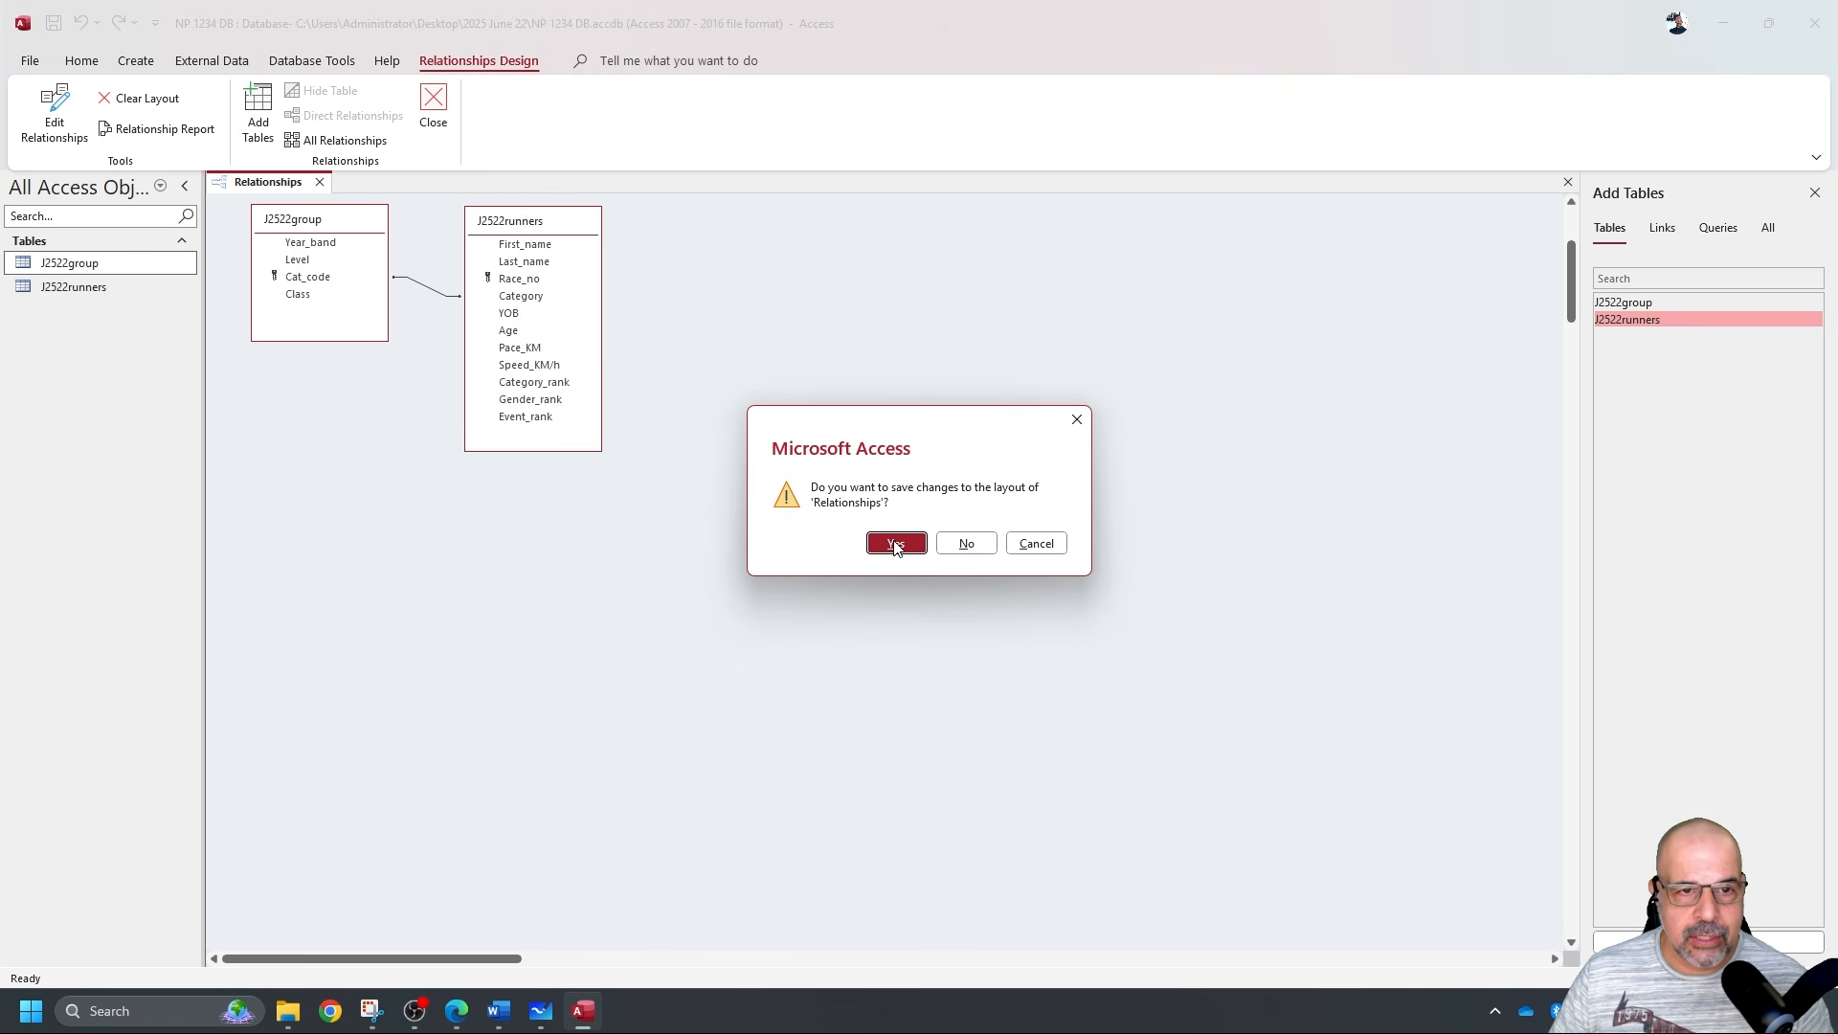
click(895, 542)
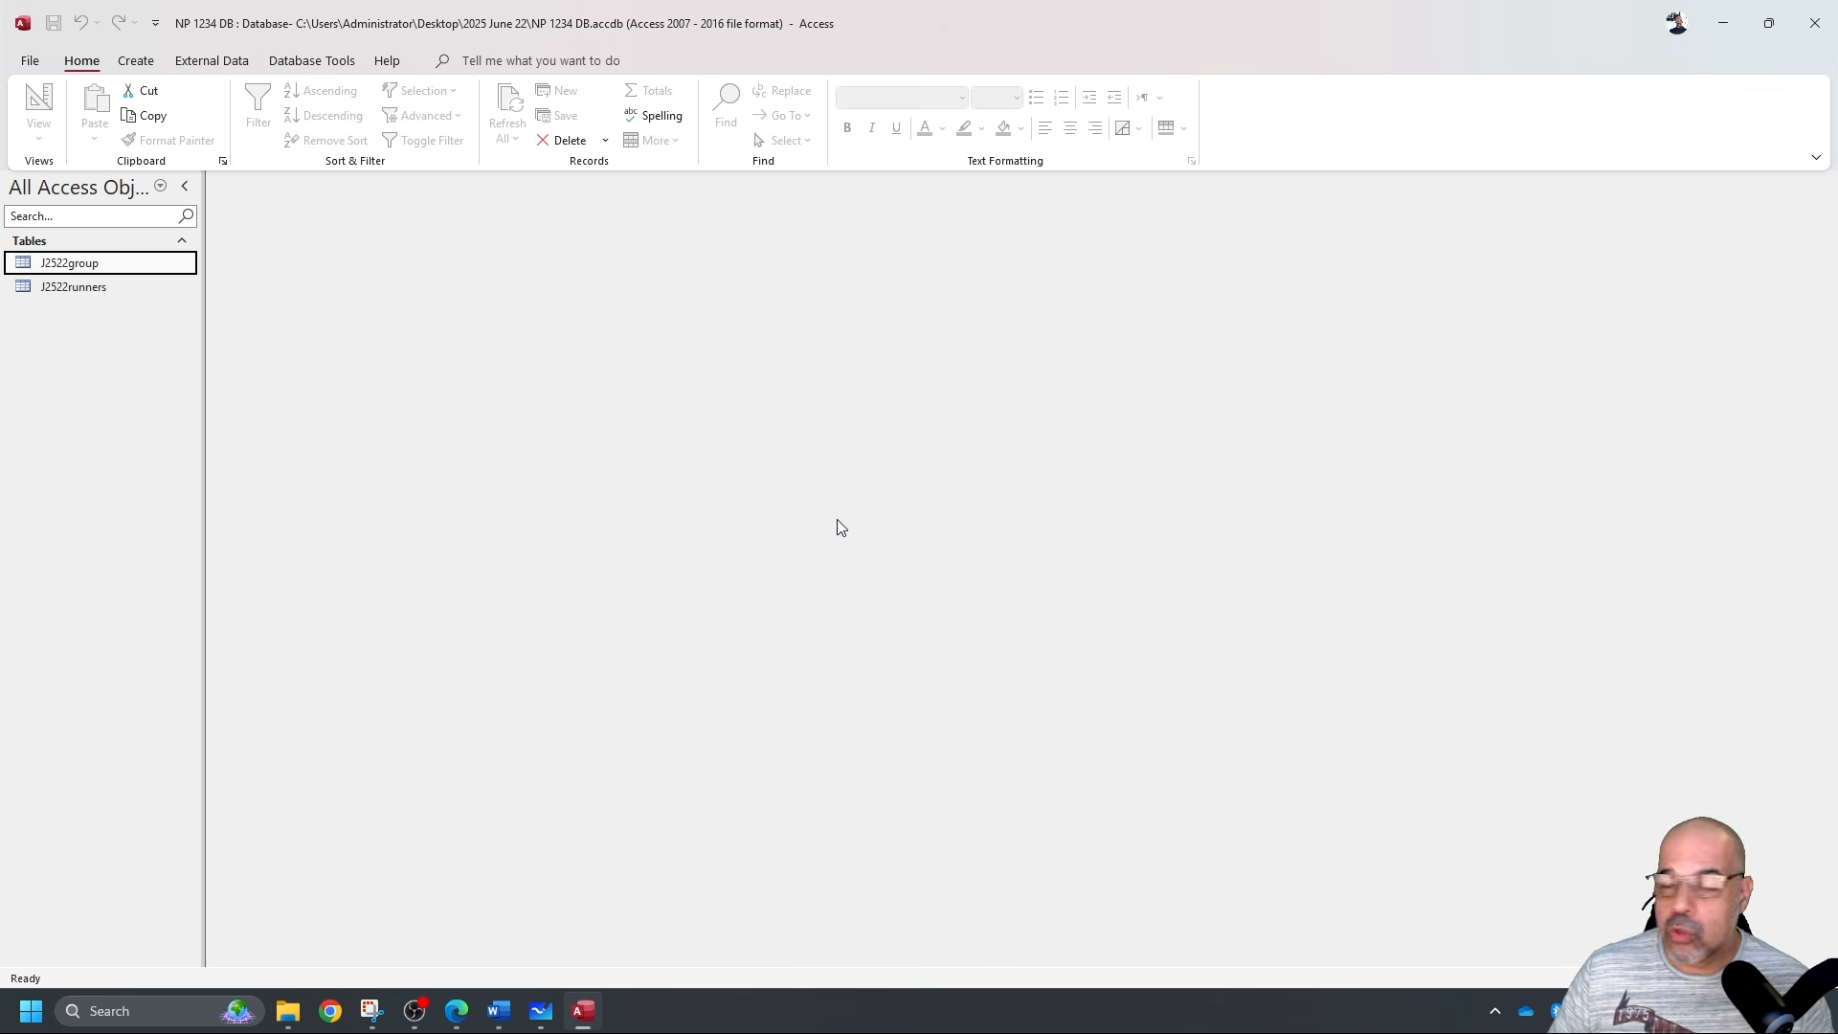
Open the J2522runners table and move to its new blank record while checking the question paper.
click(96, 287)
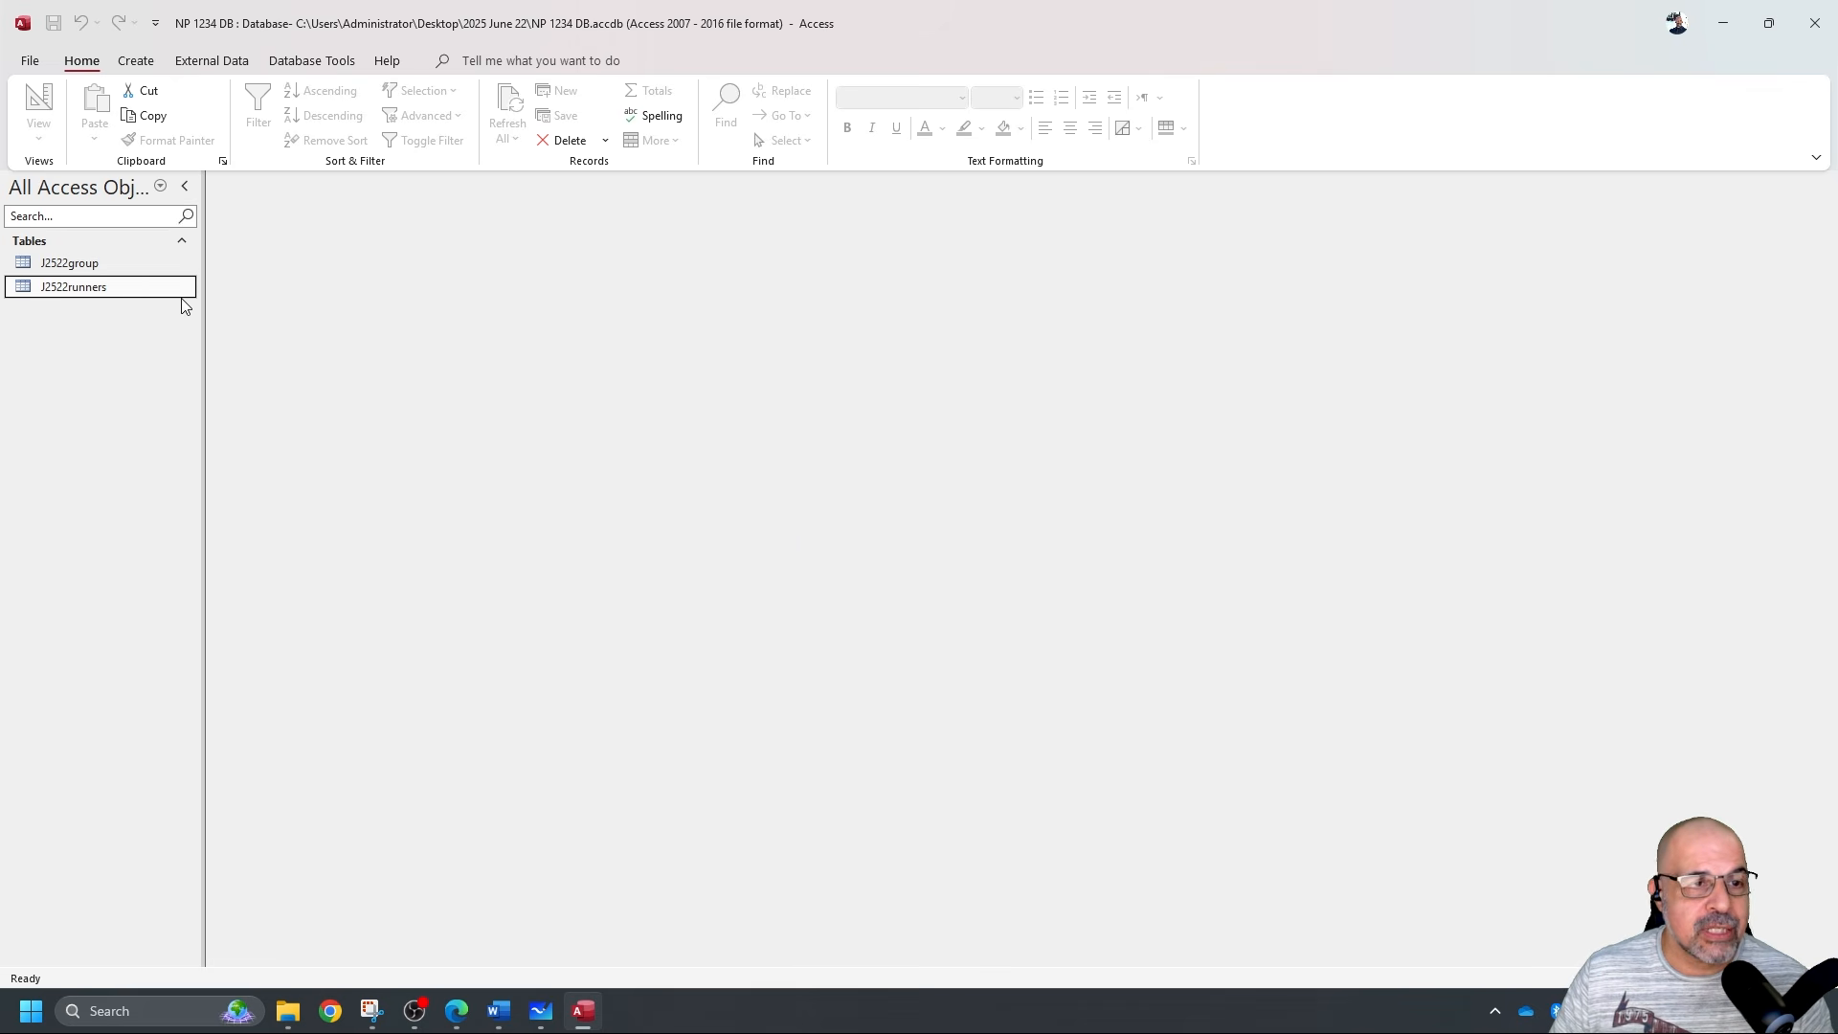
double_click(131, 295)
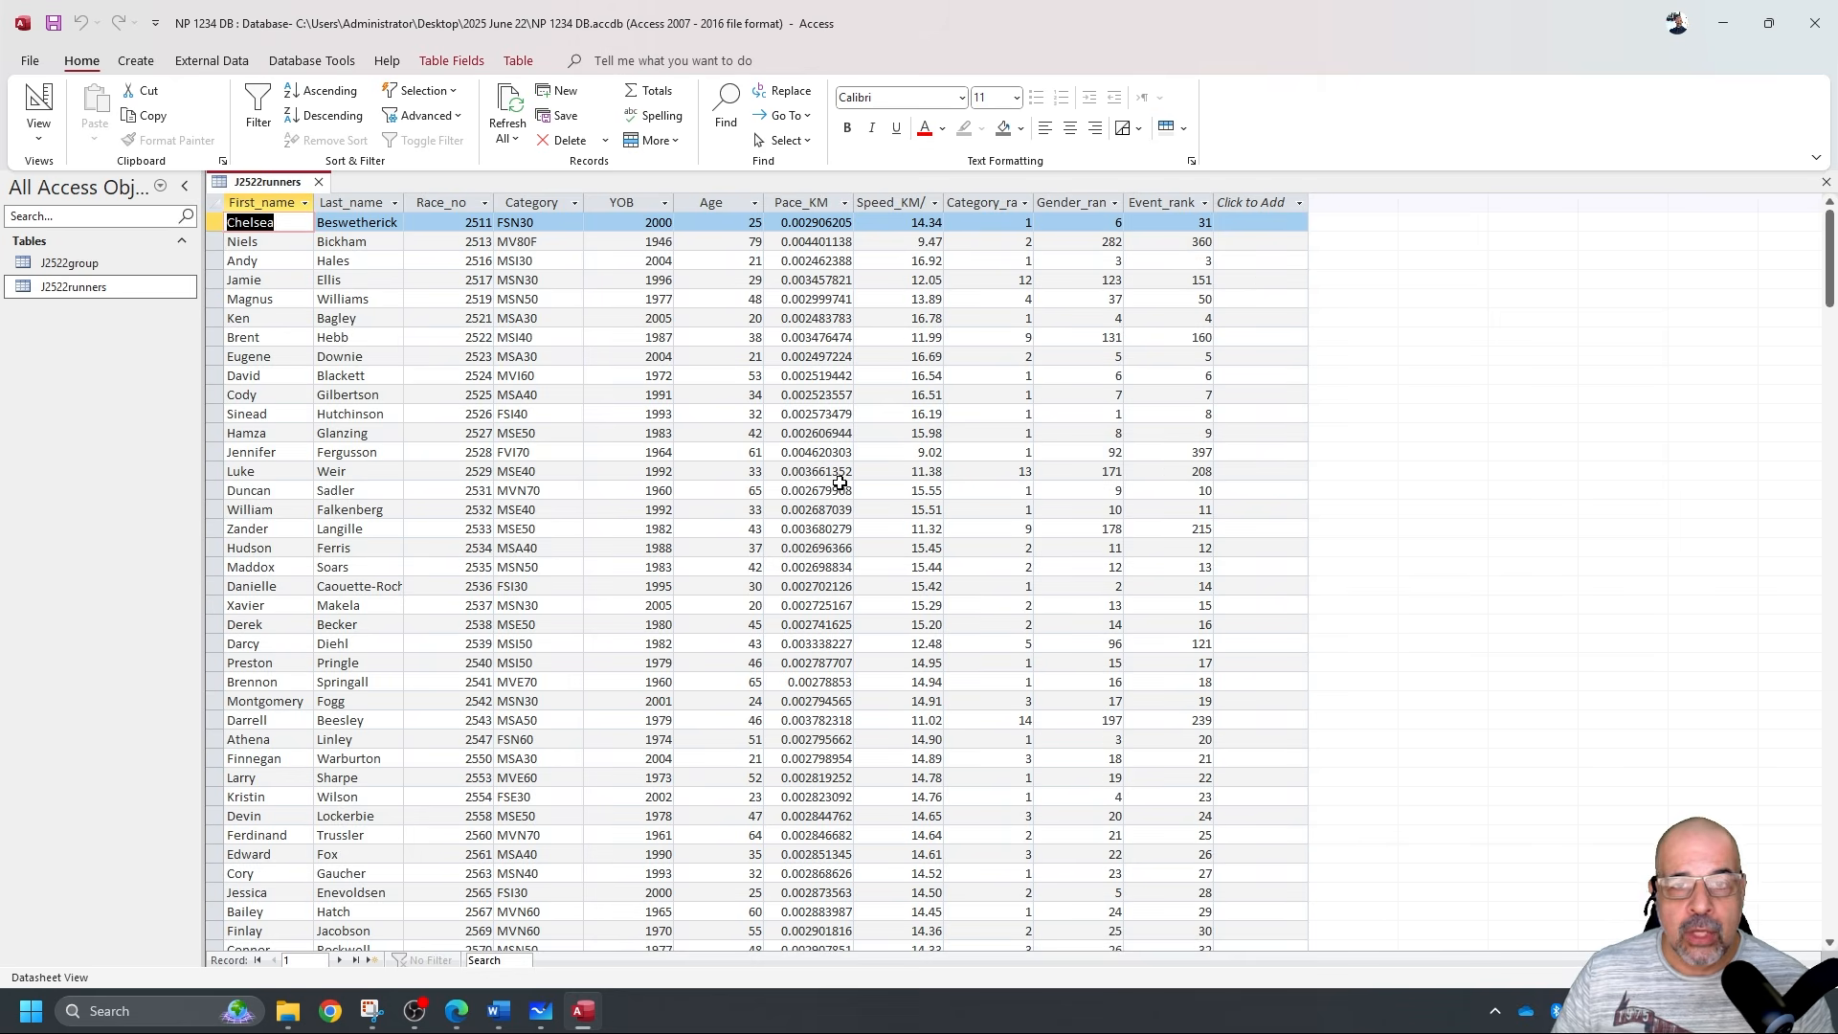
scroll(841, 428, down, 8)
scroll(851, 354, down, 15)
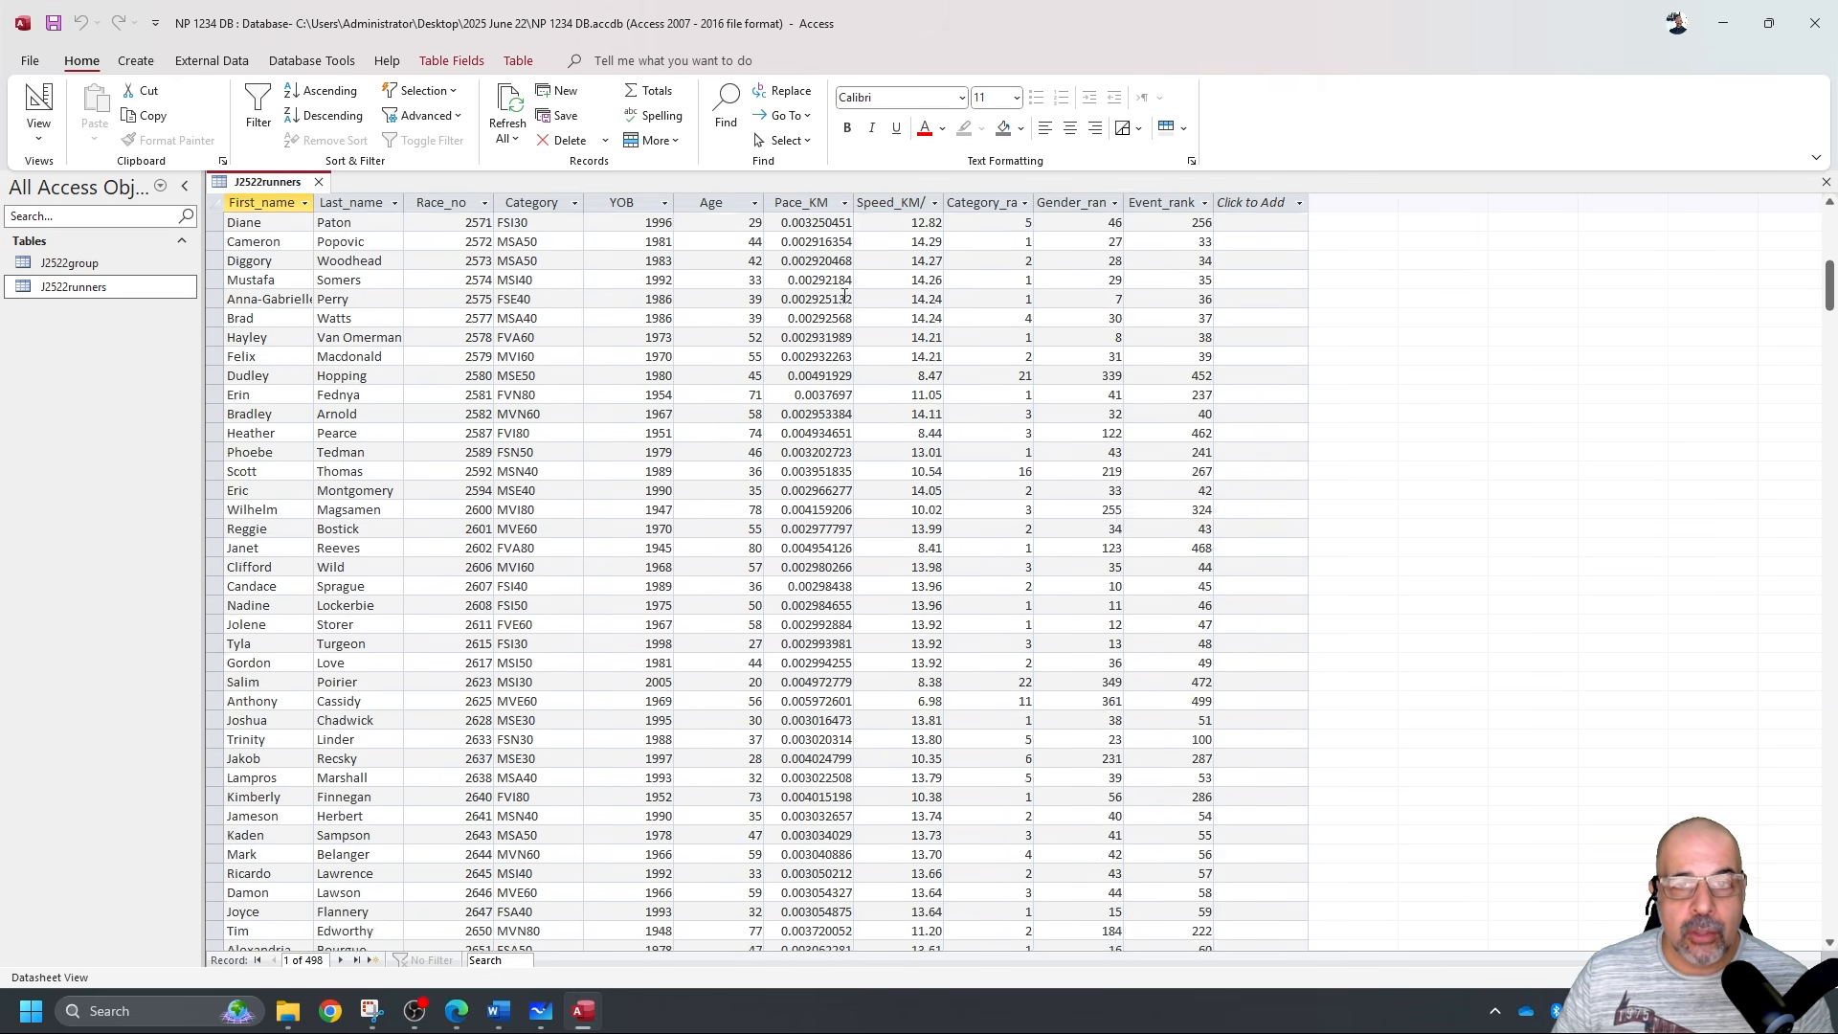
click(376, 961)
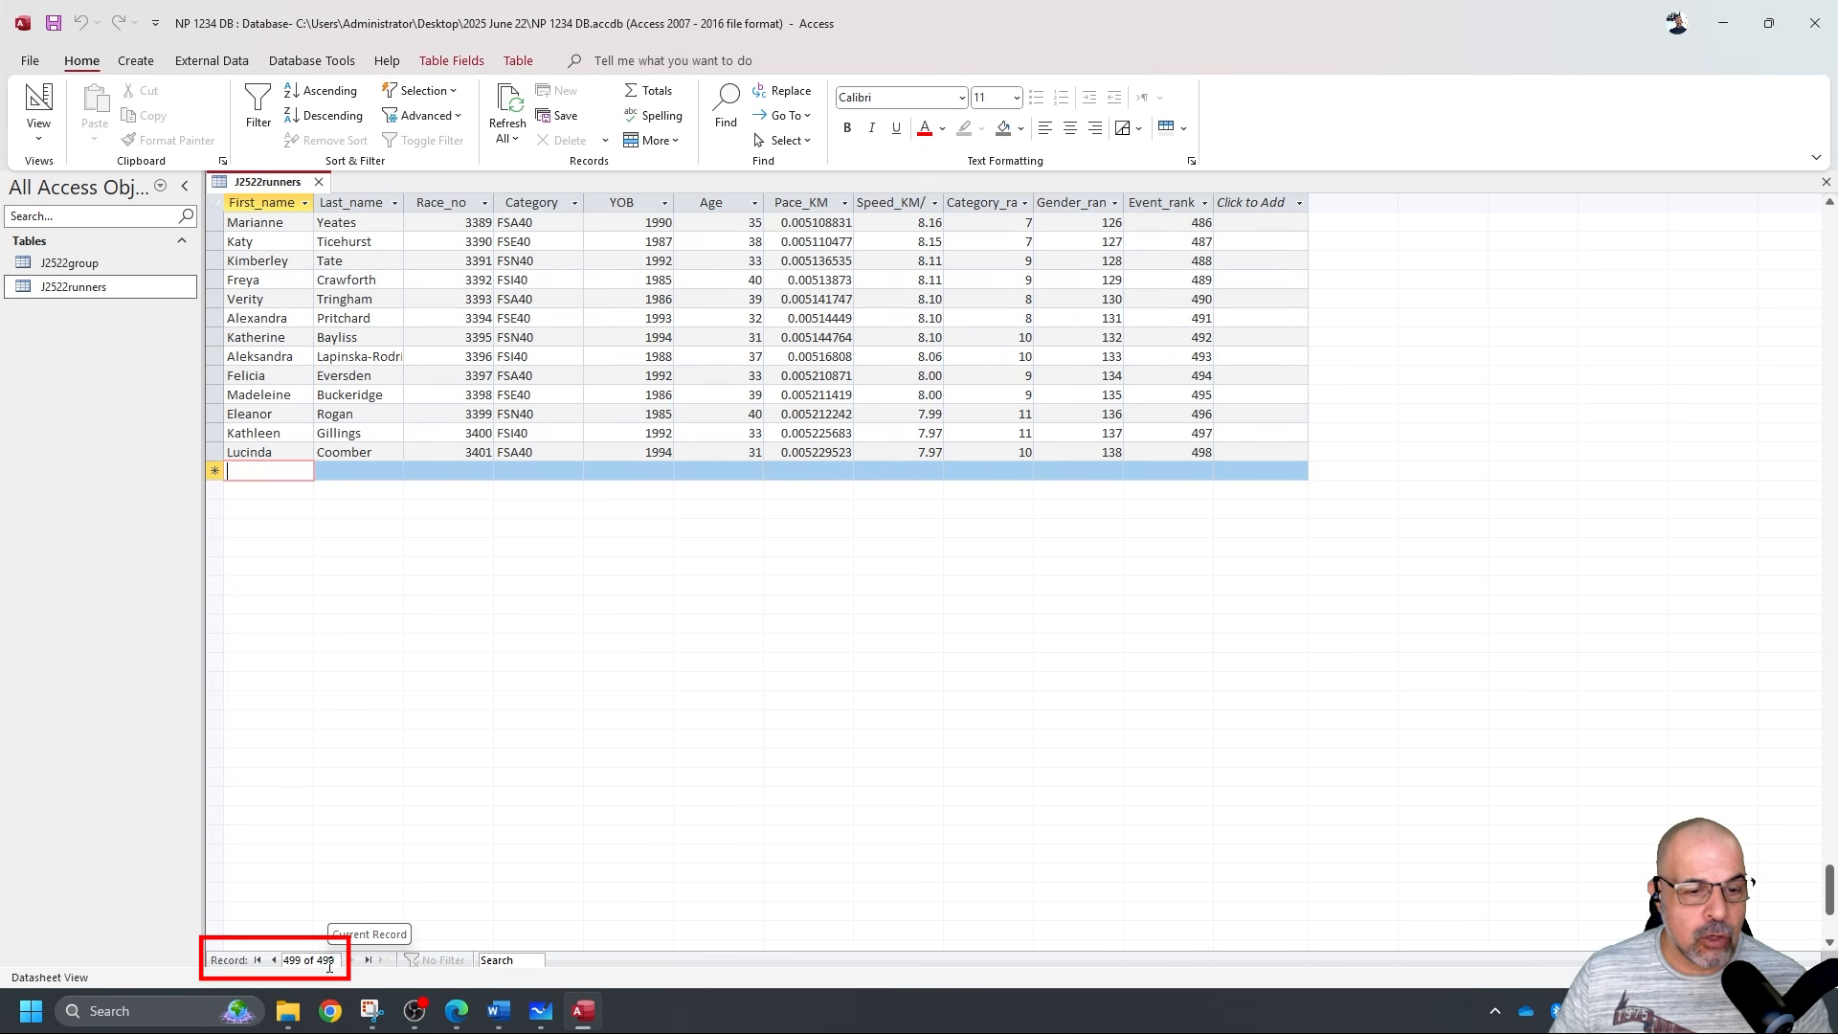
click(273, 417)
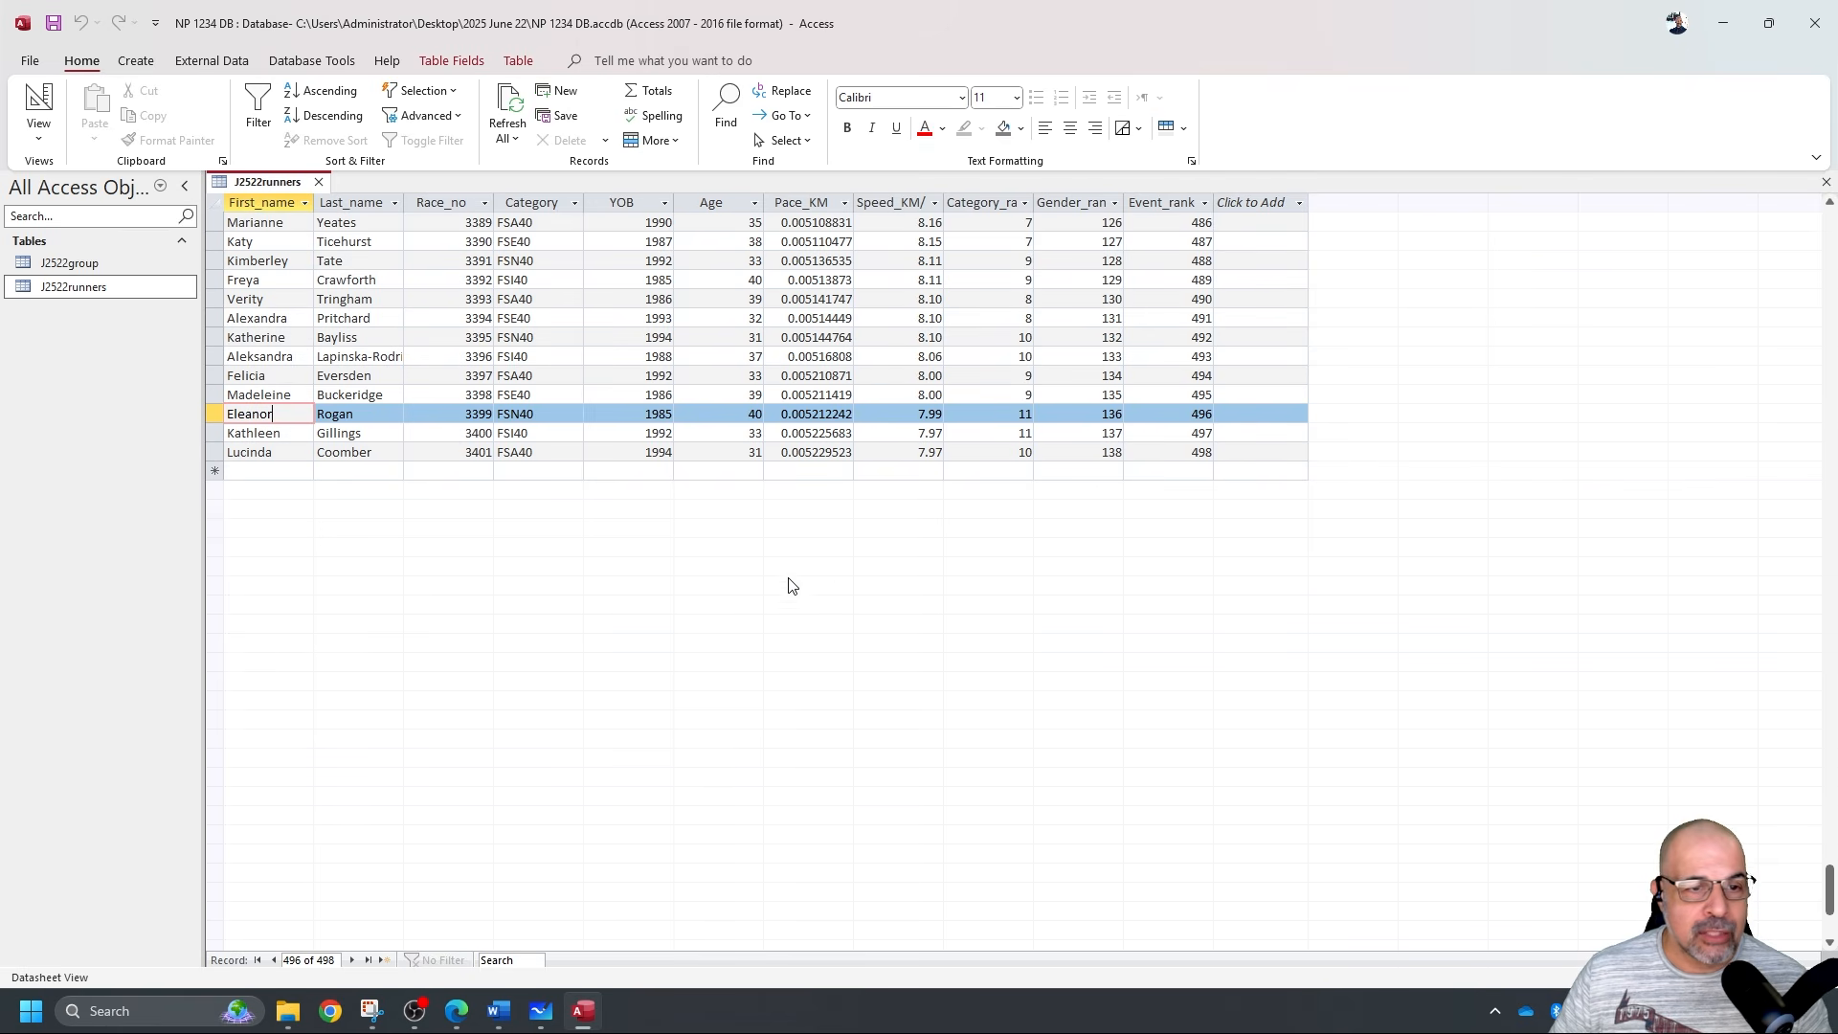
click(292, 473)
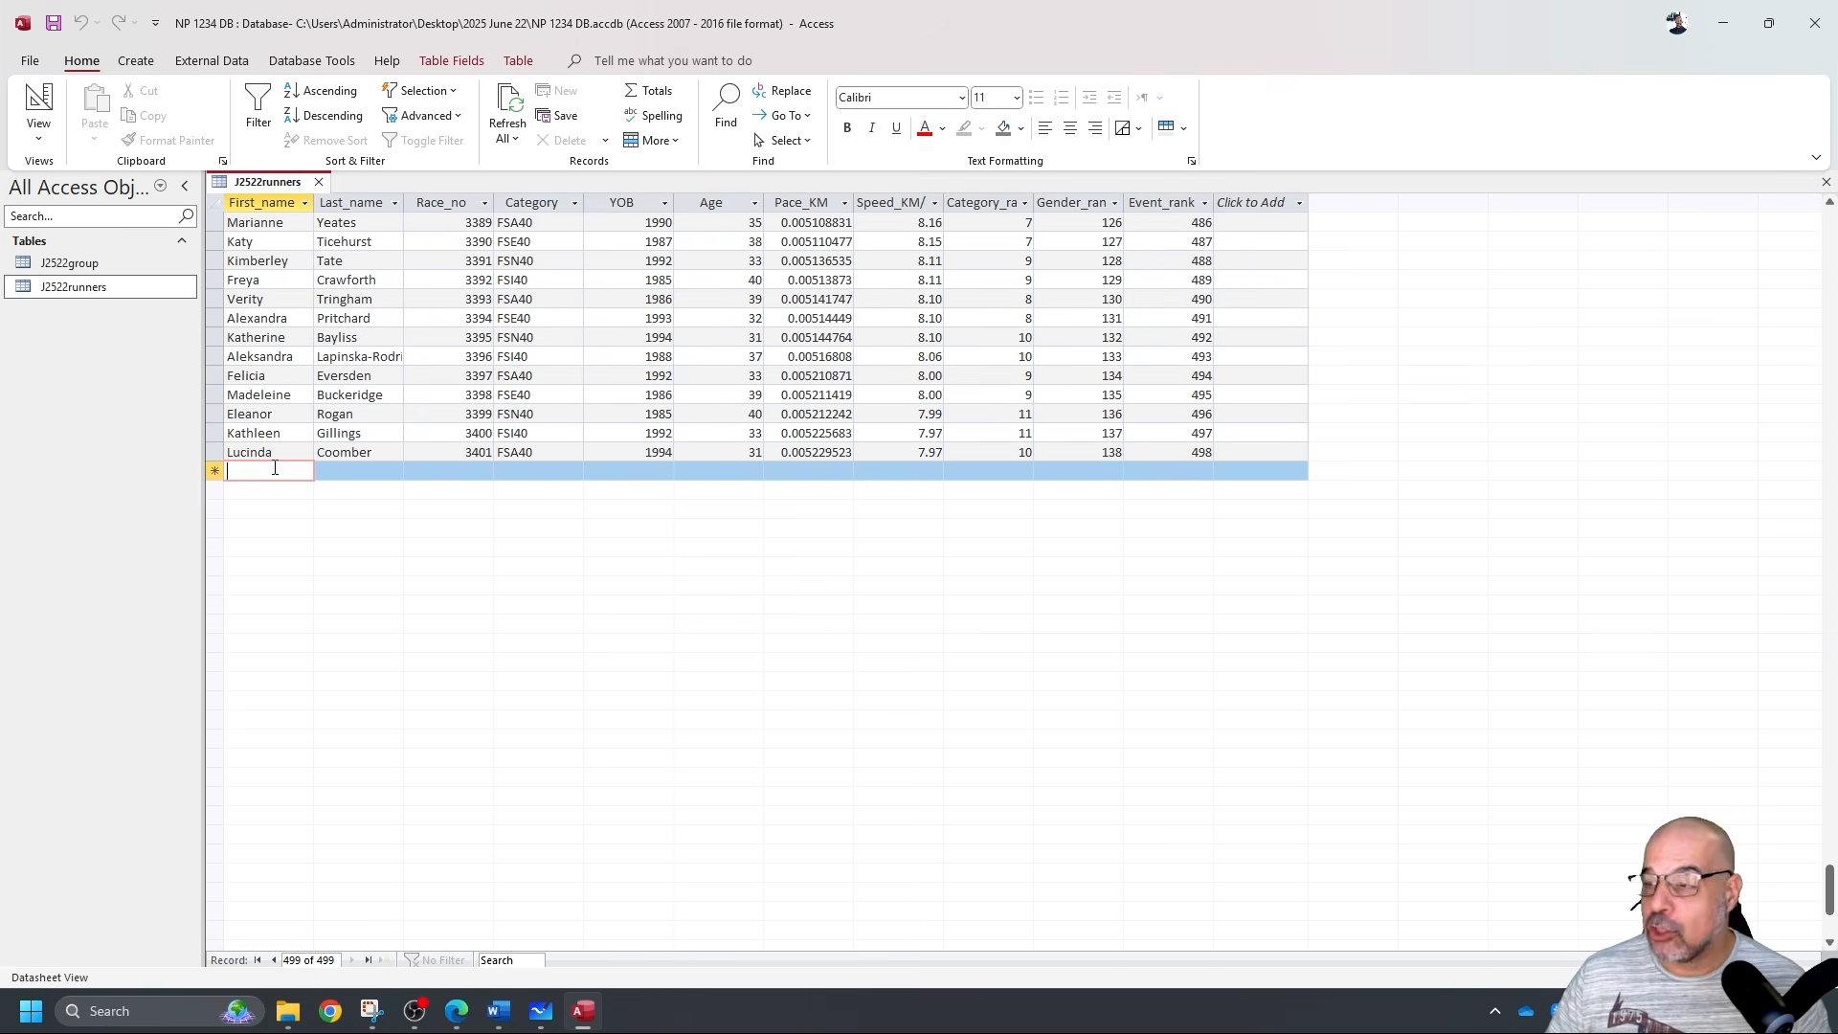
drag(1837, 381, 1589, 56)
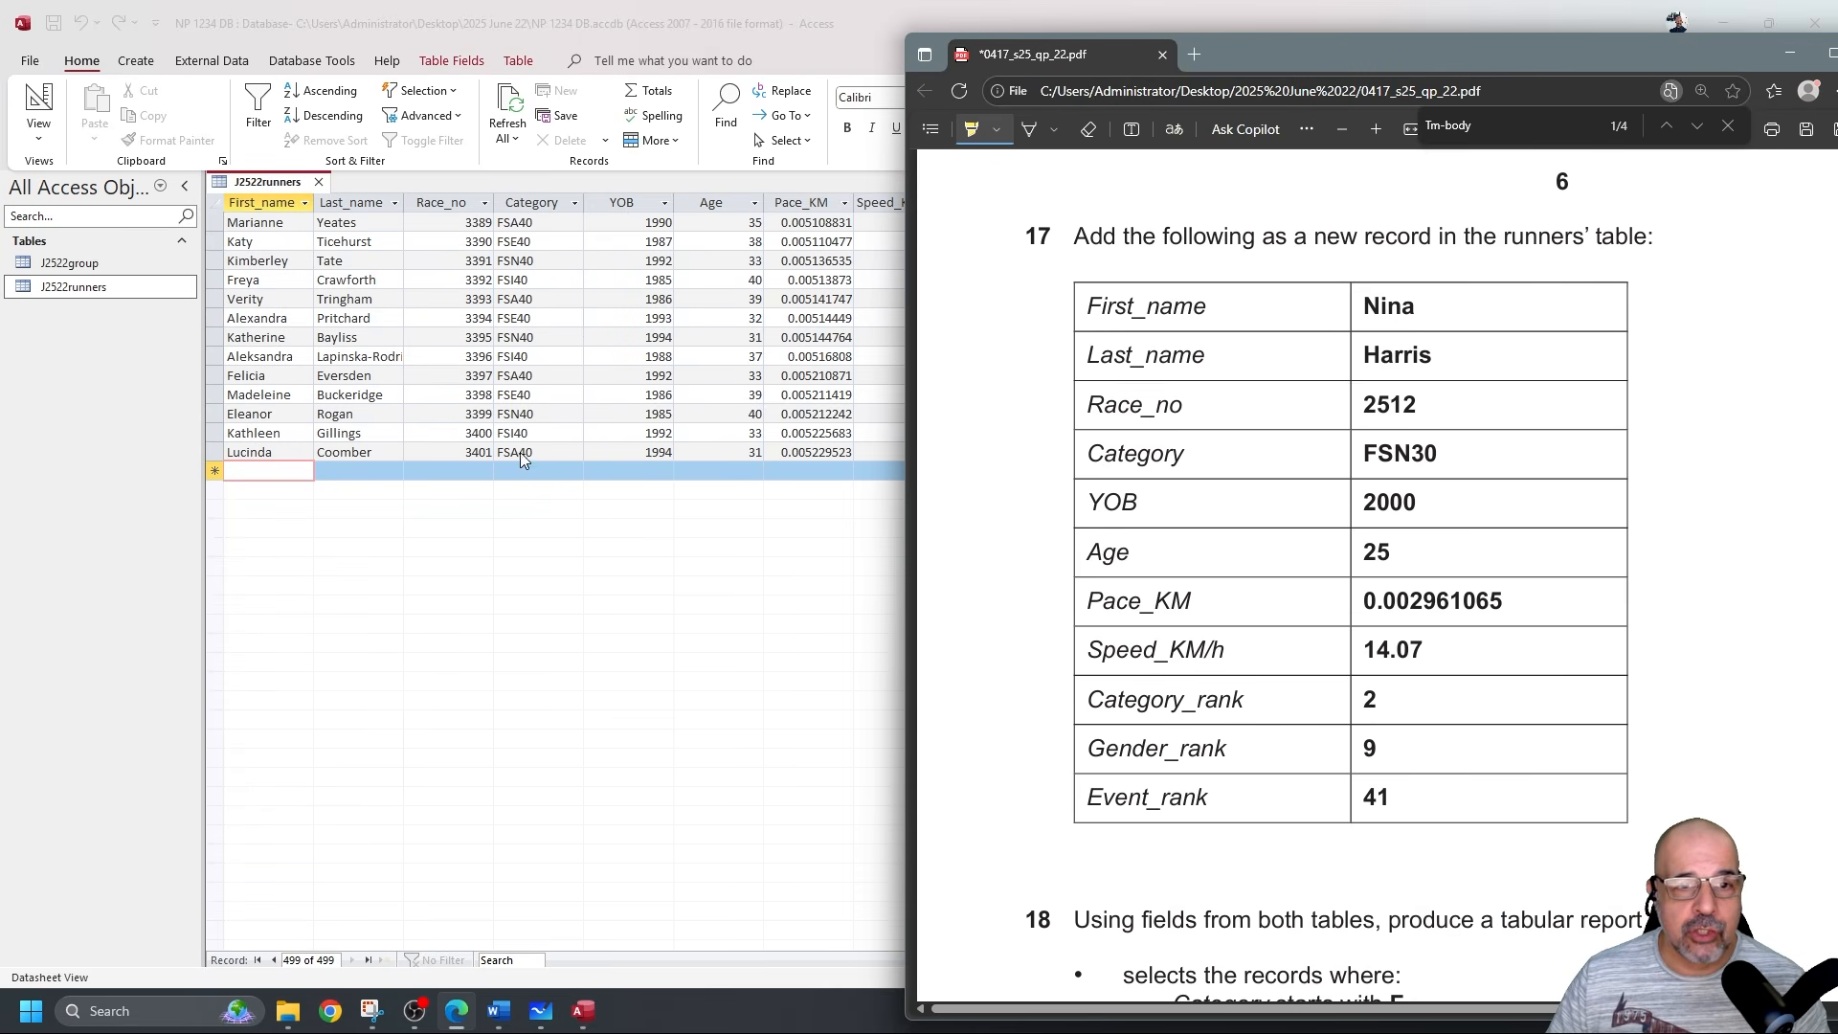
click(1789, 54)
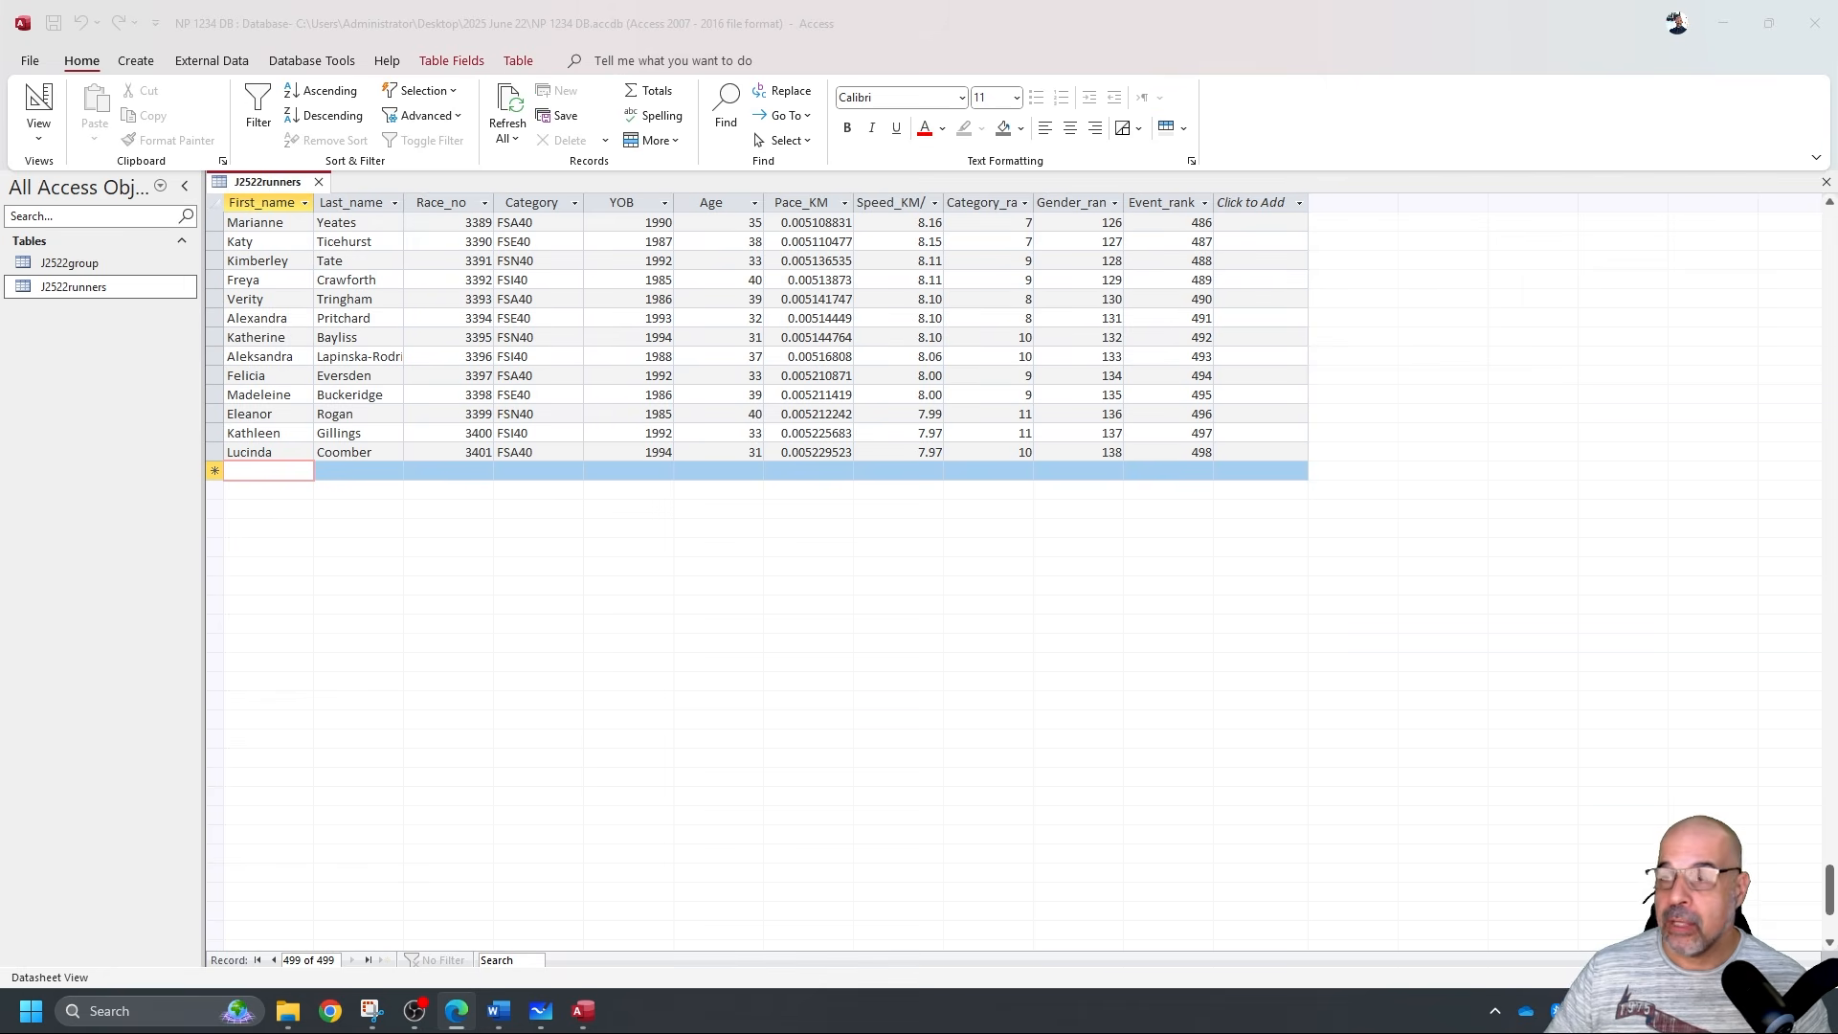
Close the J2522runners table and launch the Form Wizard from the Create tab.
click(319, 182)
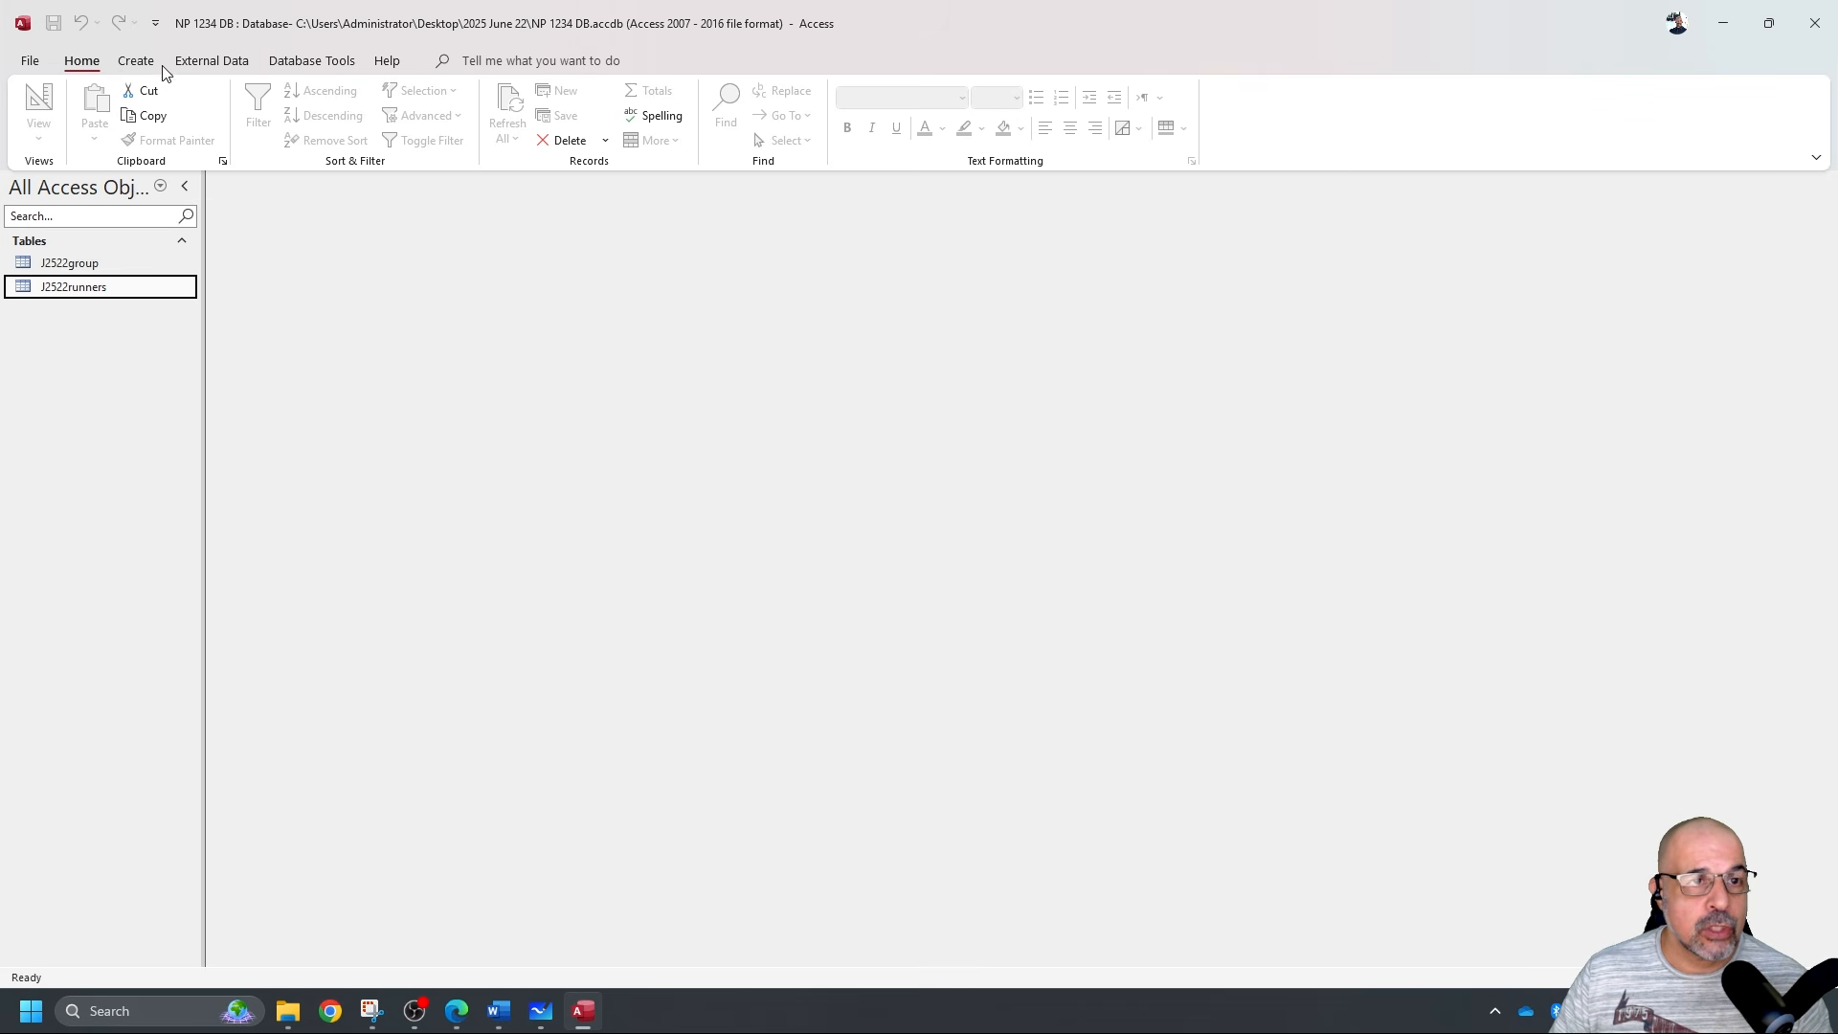
click(136, 62)
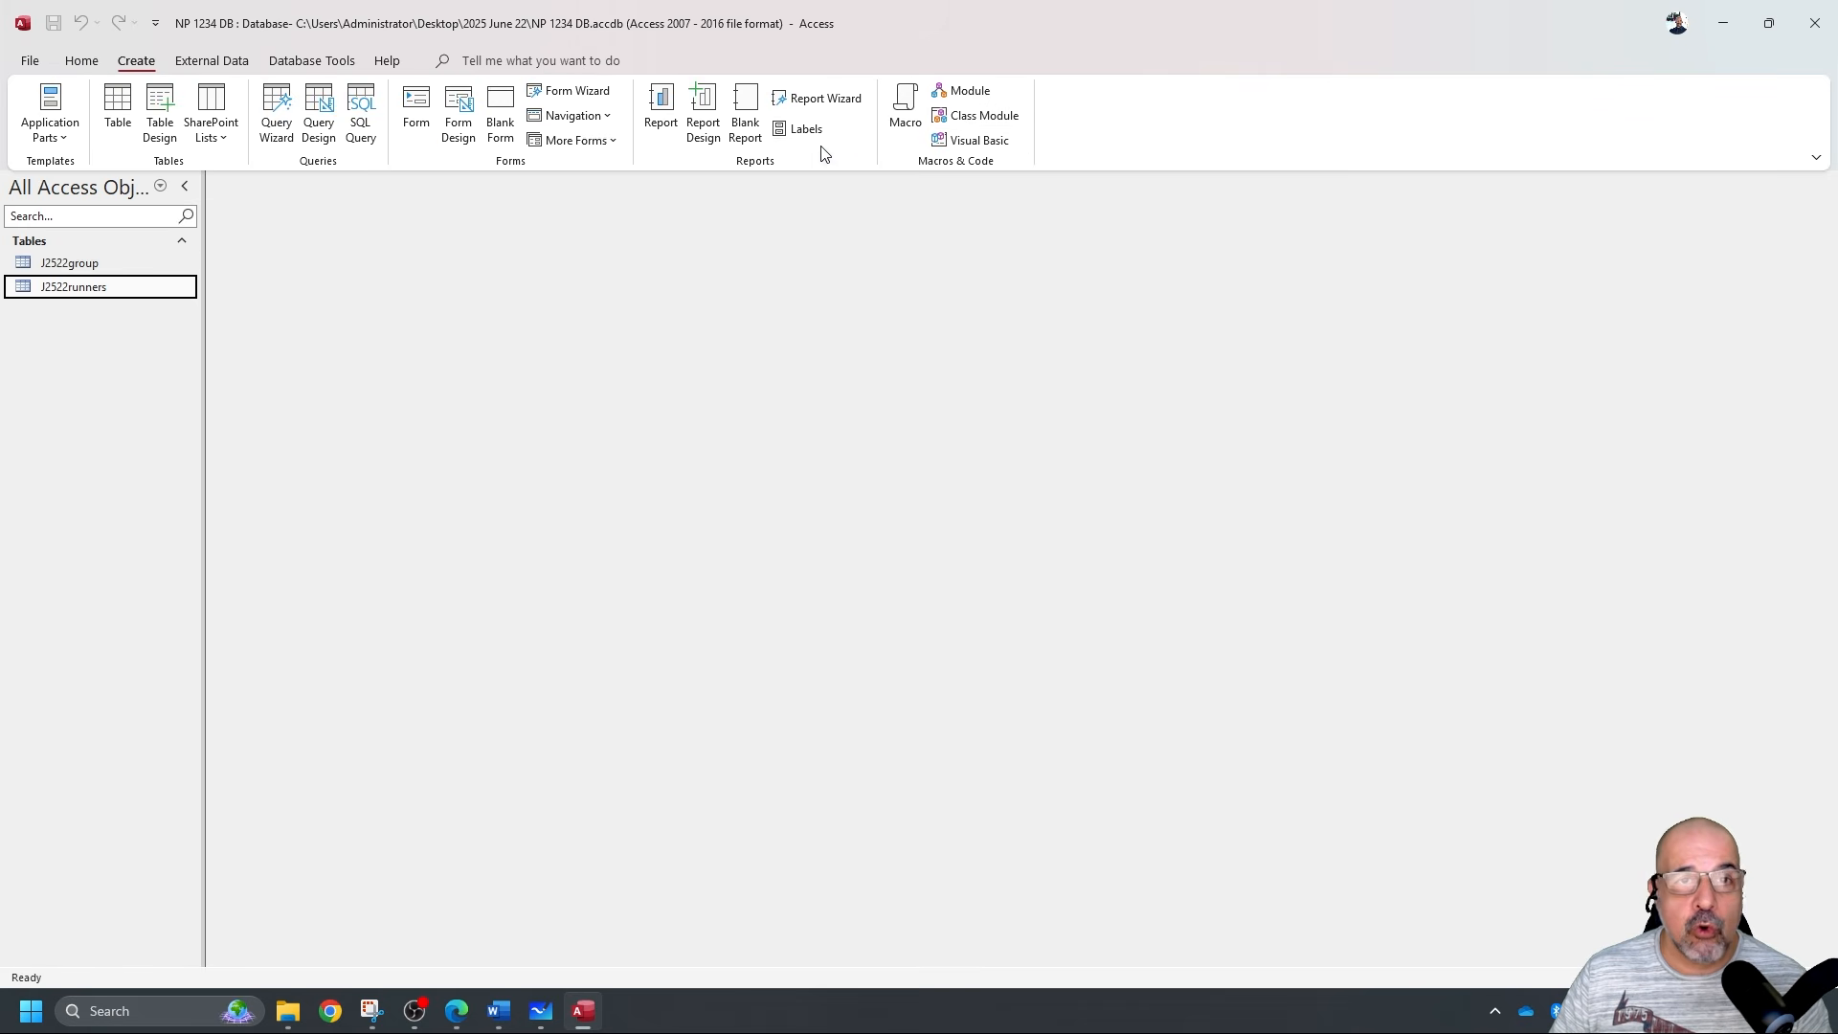
click(592, 92)
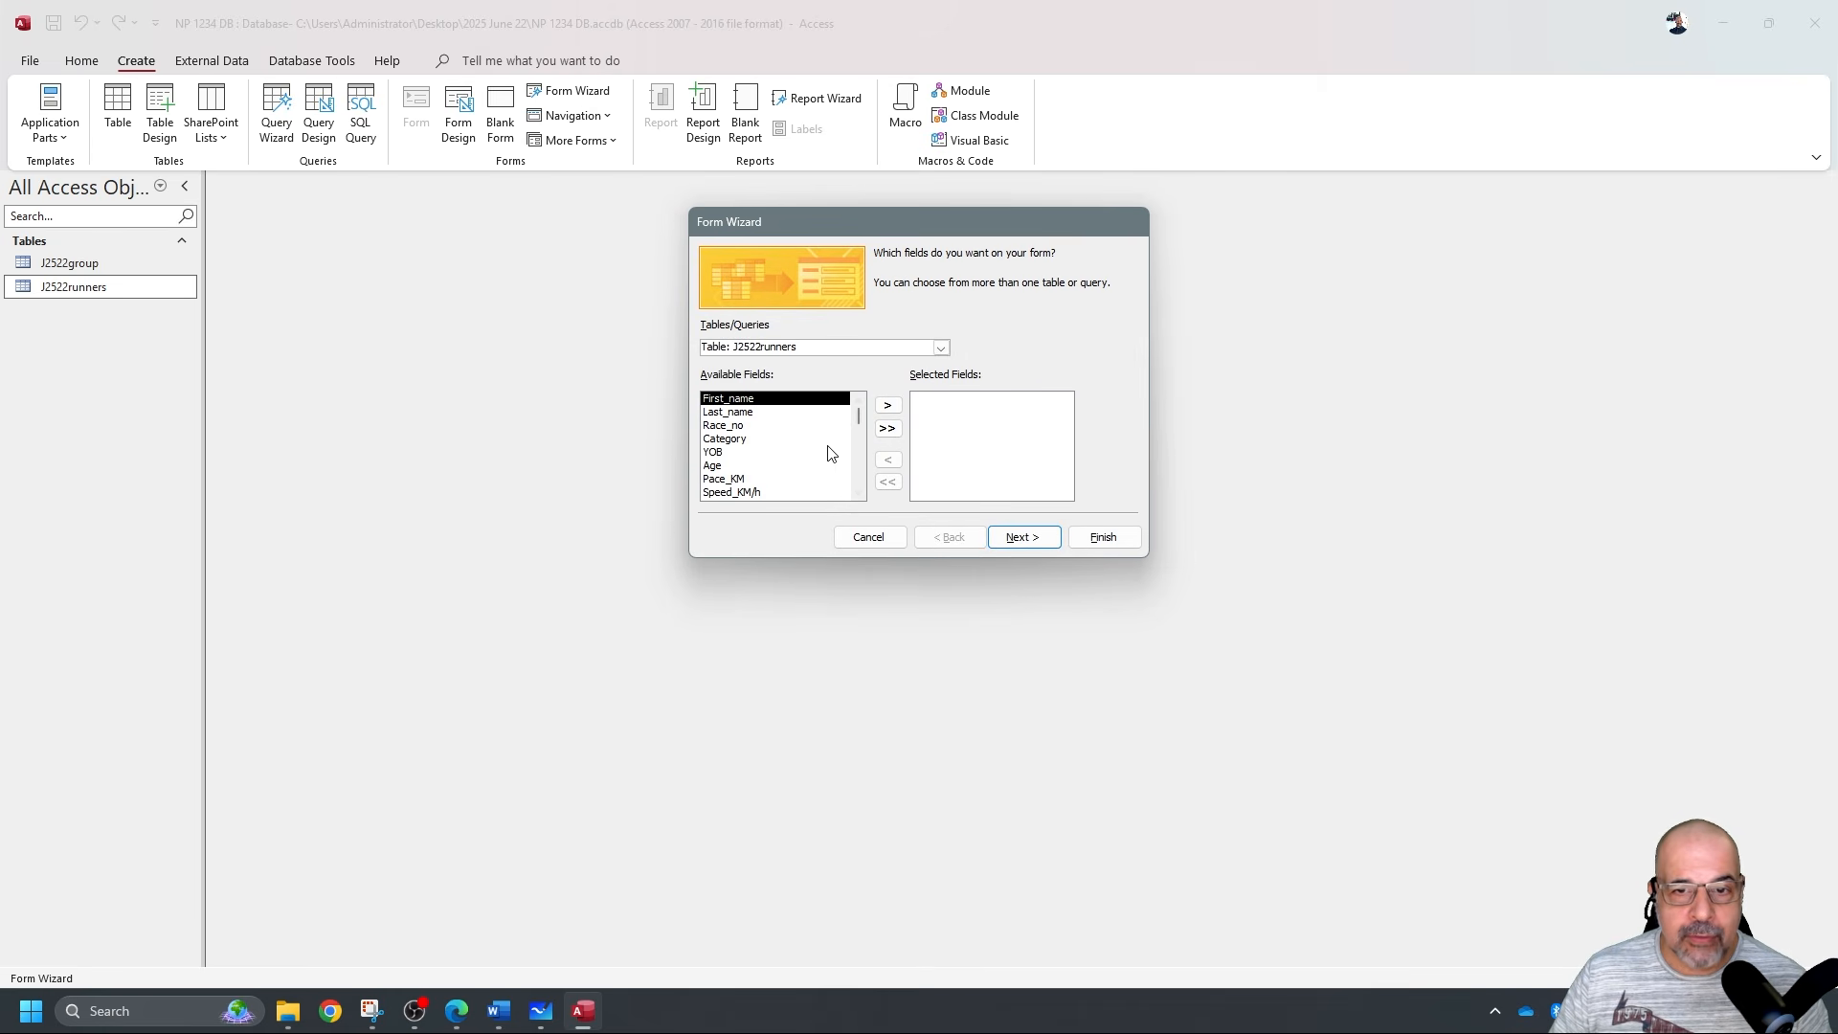
Build the J2522runners form with all fields, go to a new record, then switch to Design View.
click(887, 428)
click(1083, 532)
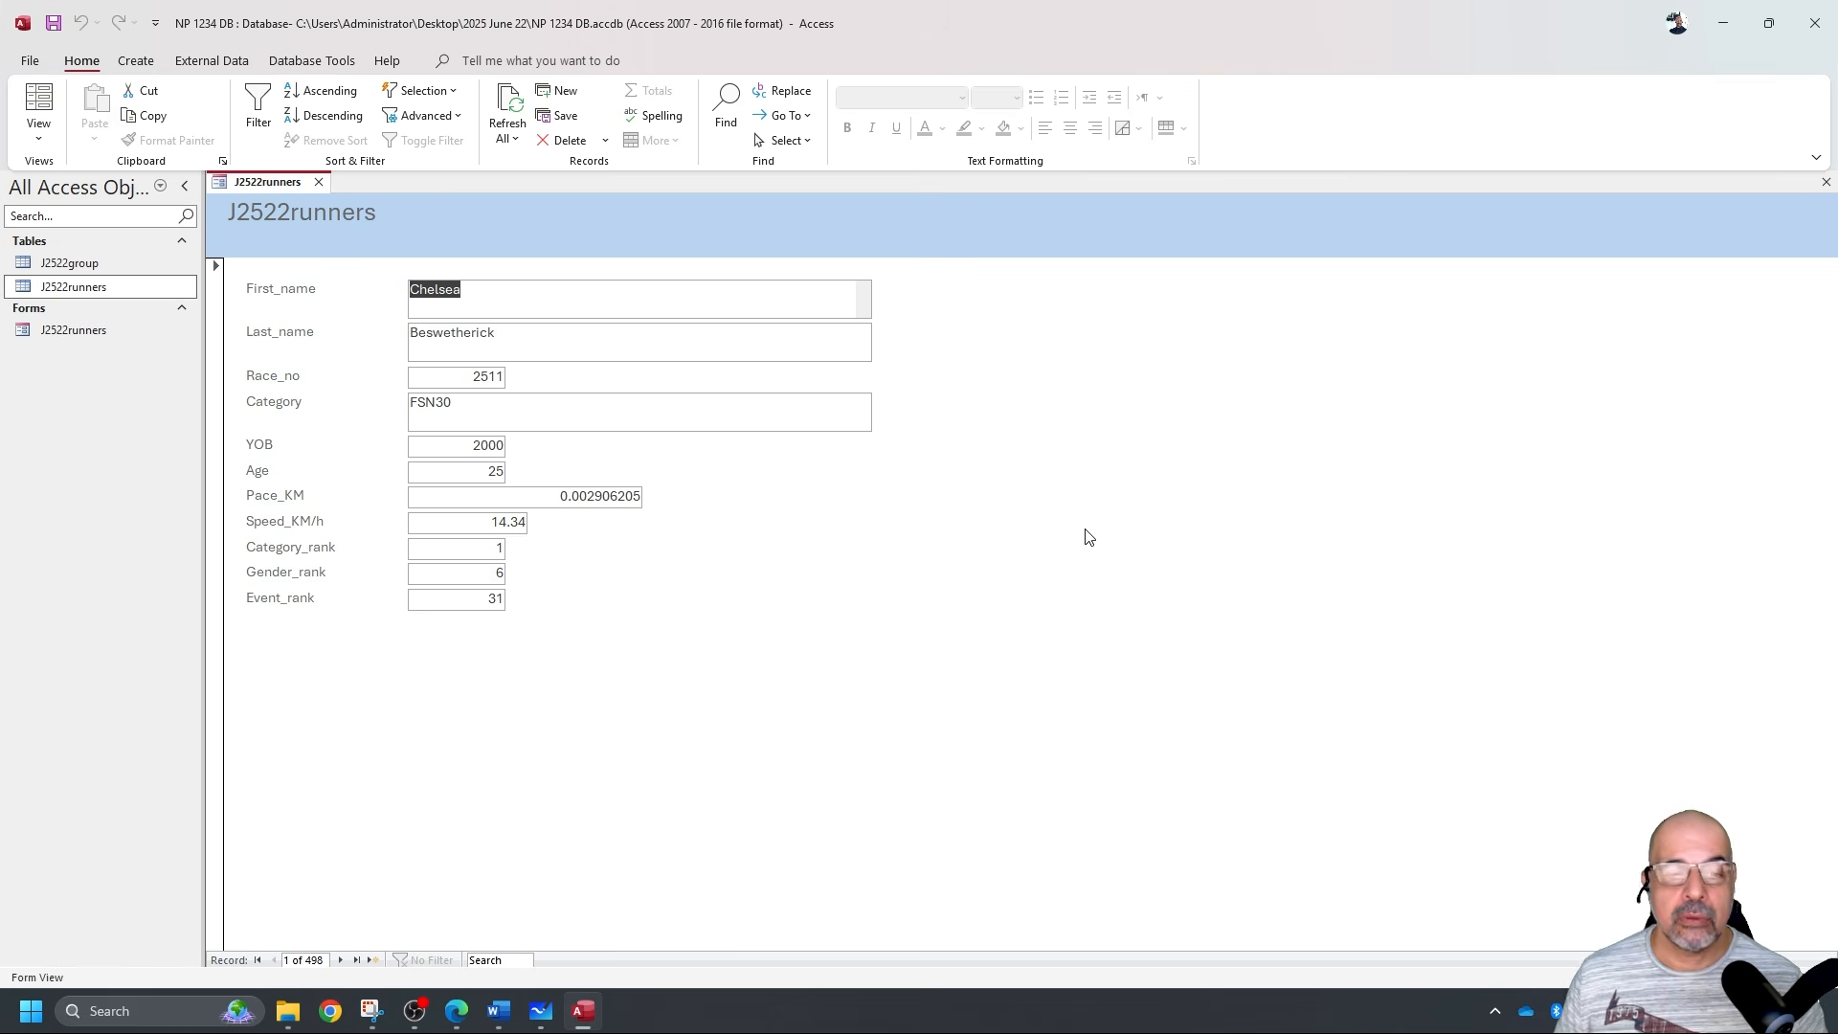
click(377, 959)
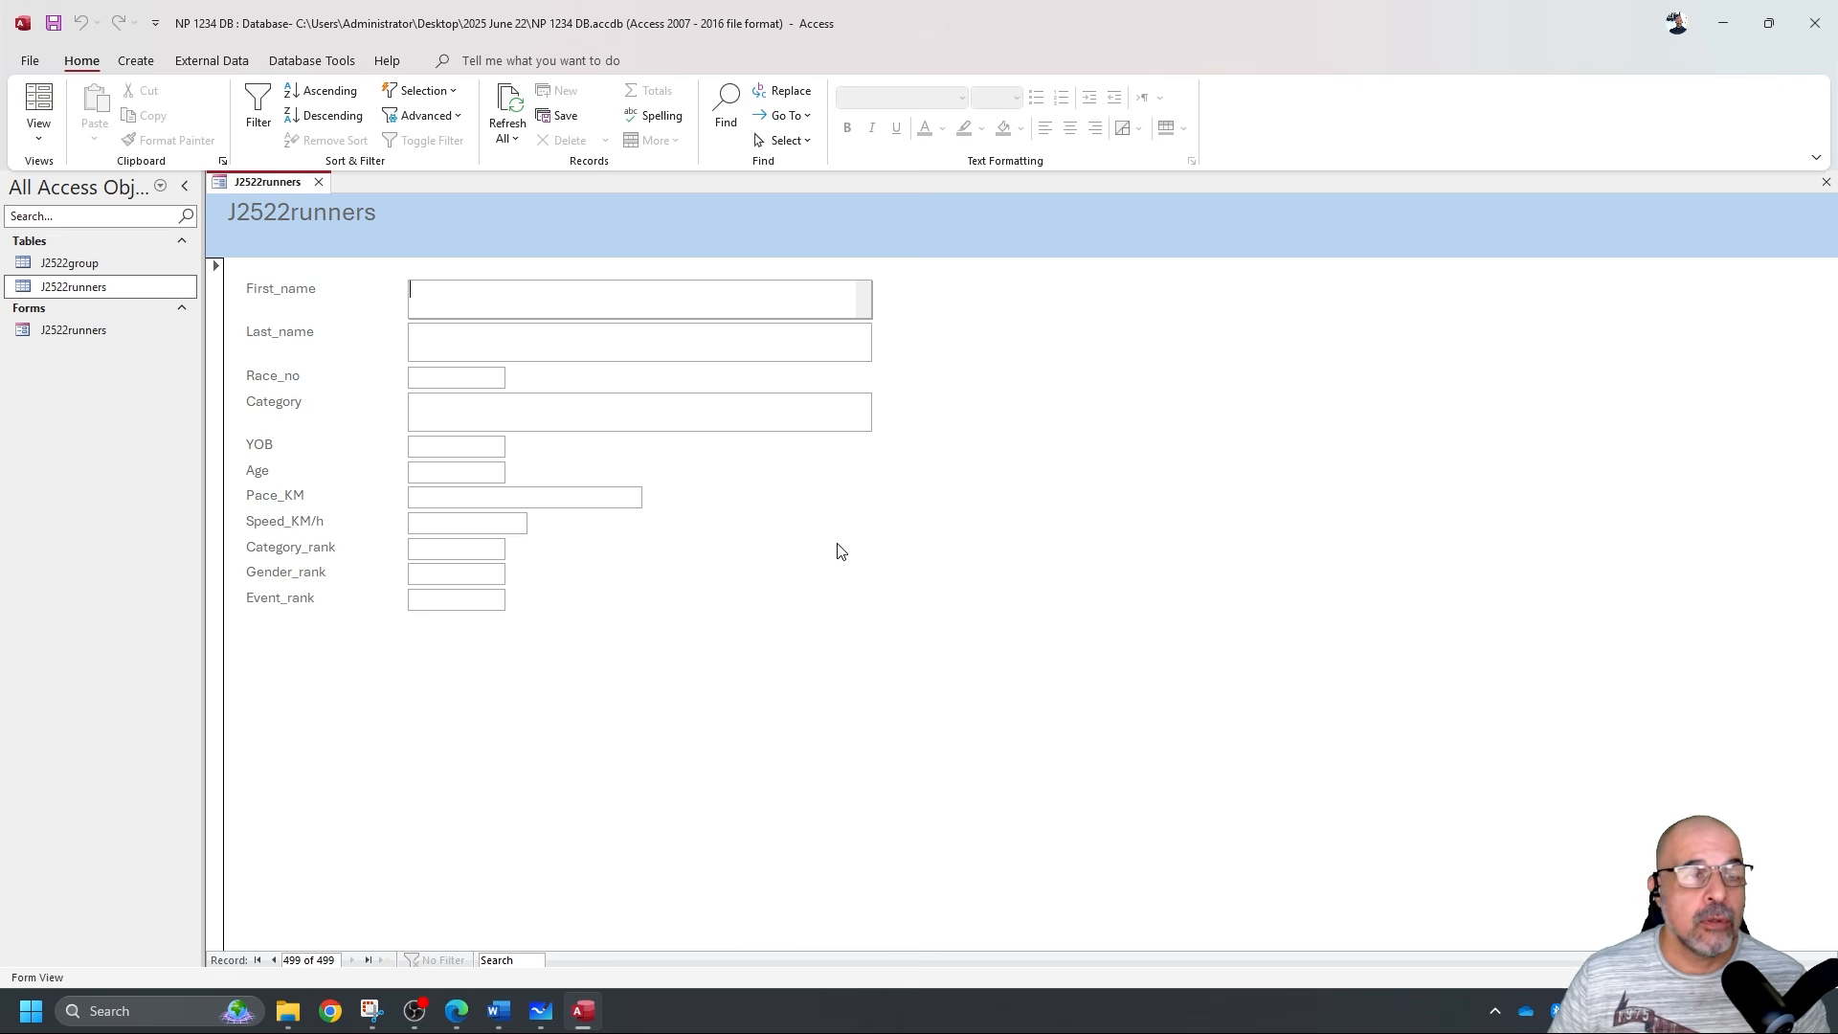
click(38, 142)
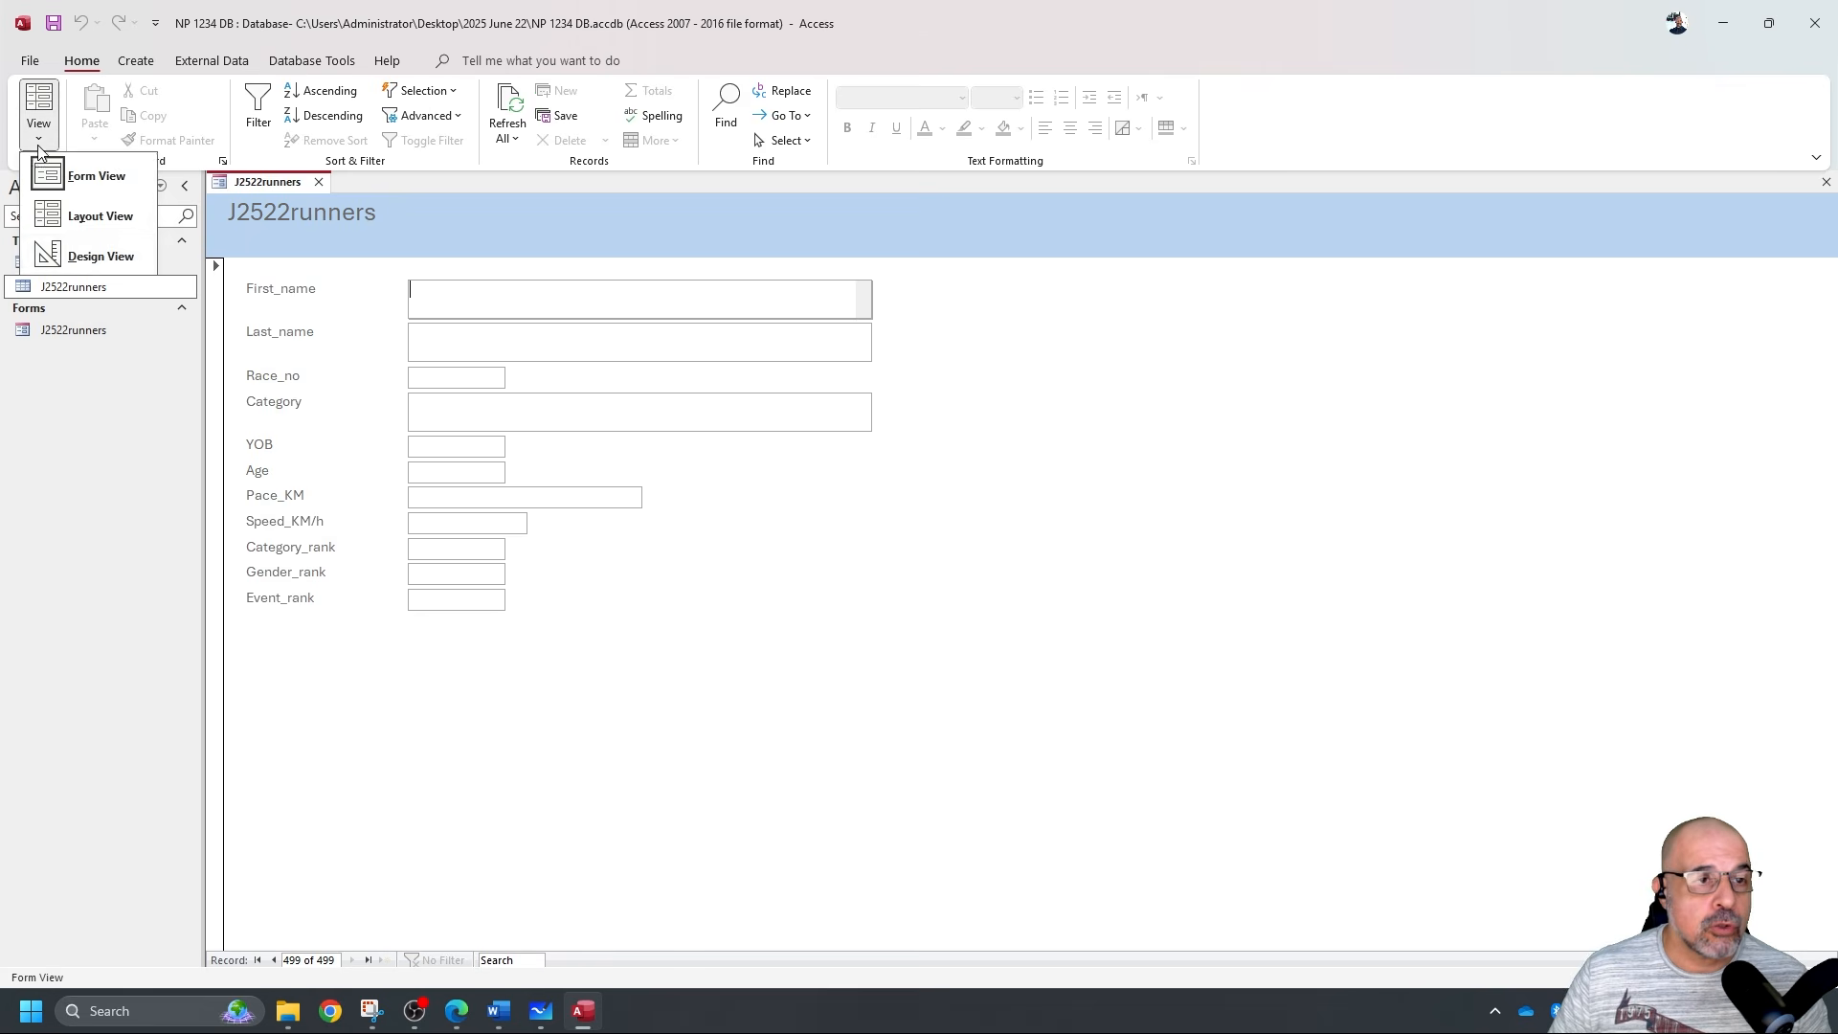
click(100, 255)
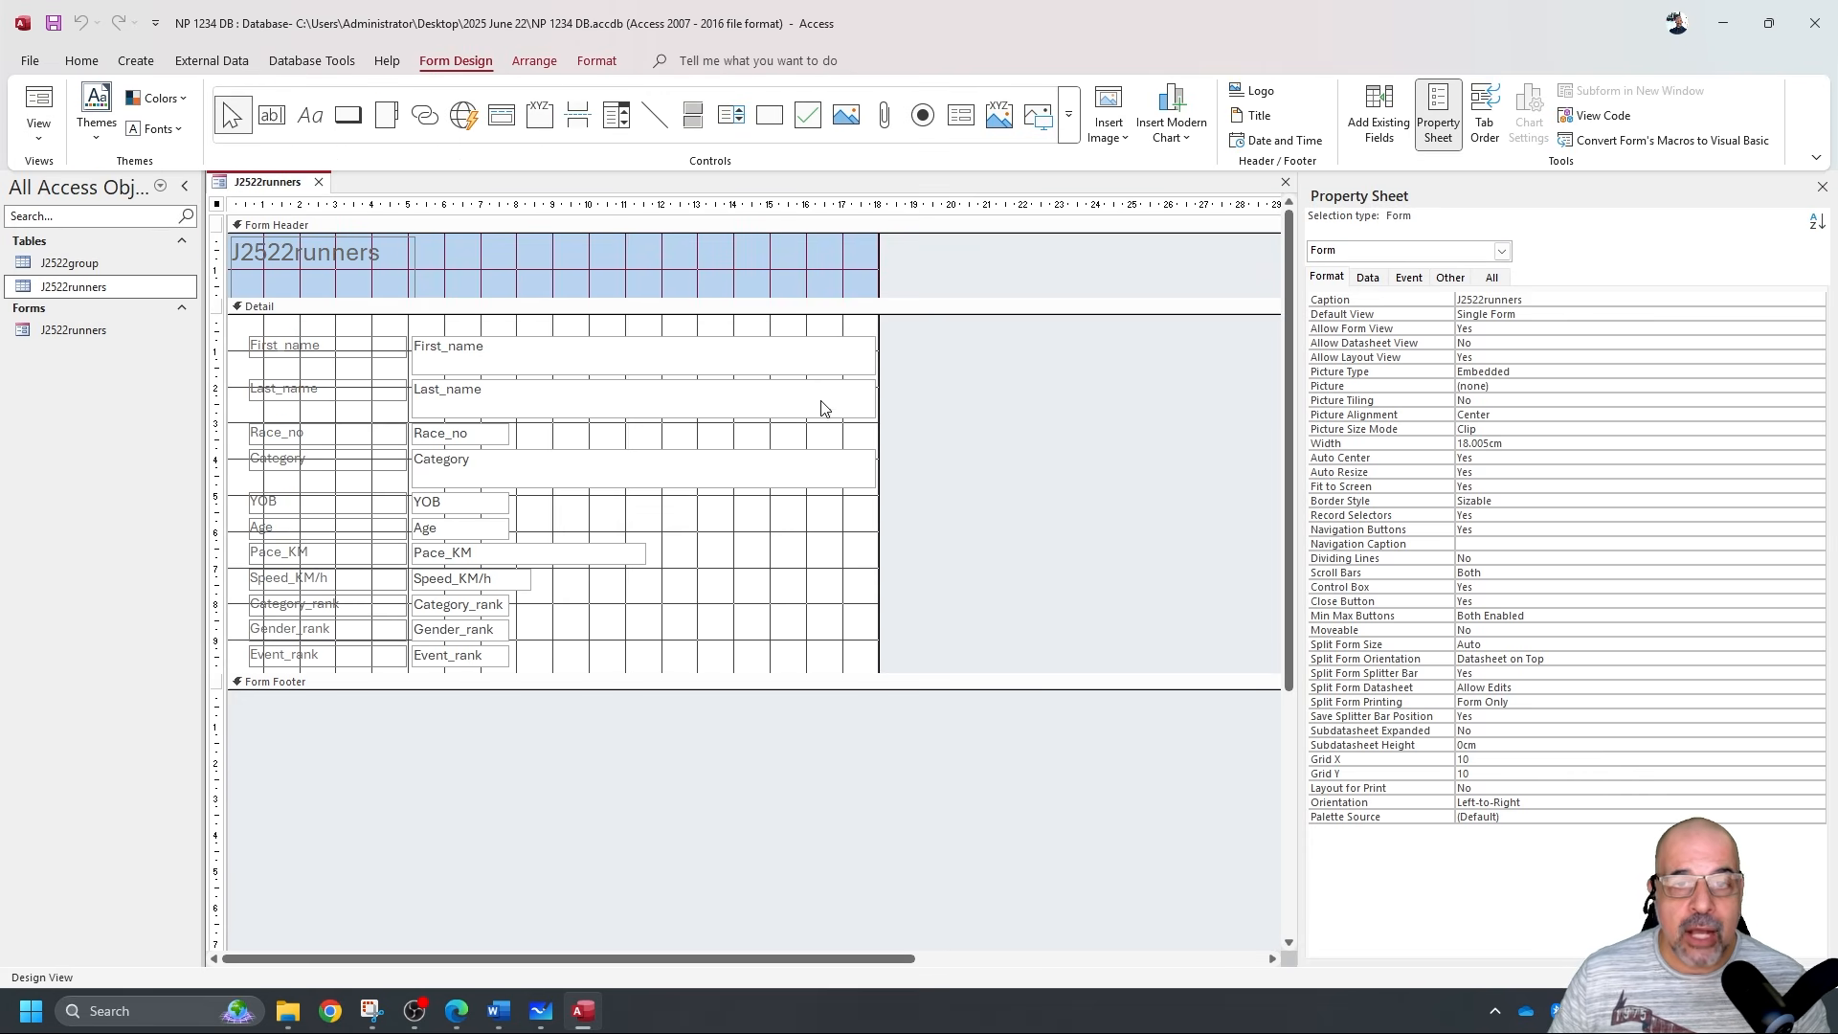
Narrow the First_name, Last_name and Category boxes to 4.894cm and shorten Pace_KM.
click(800, 357)
click(788, 404)
click(791, 462)
drag(952, 543, 747, 321)
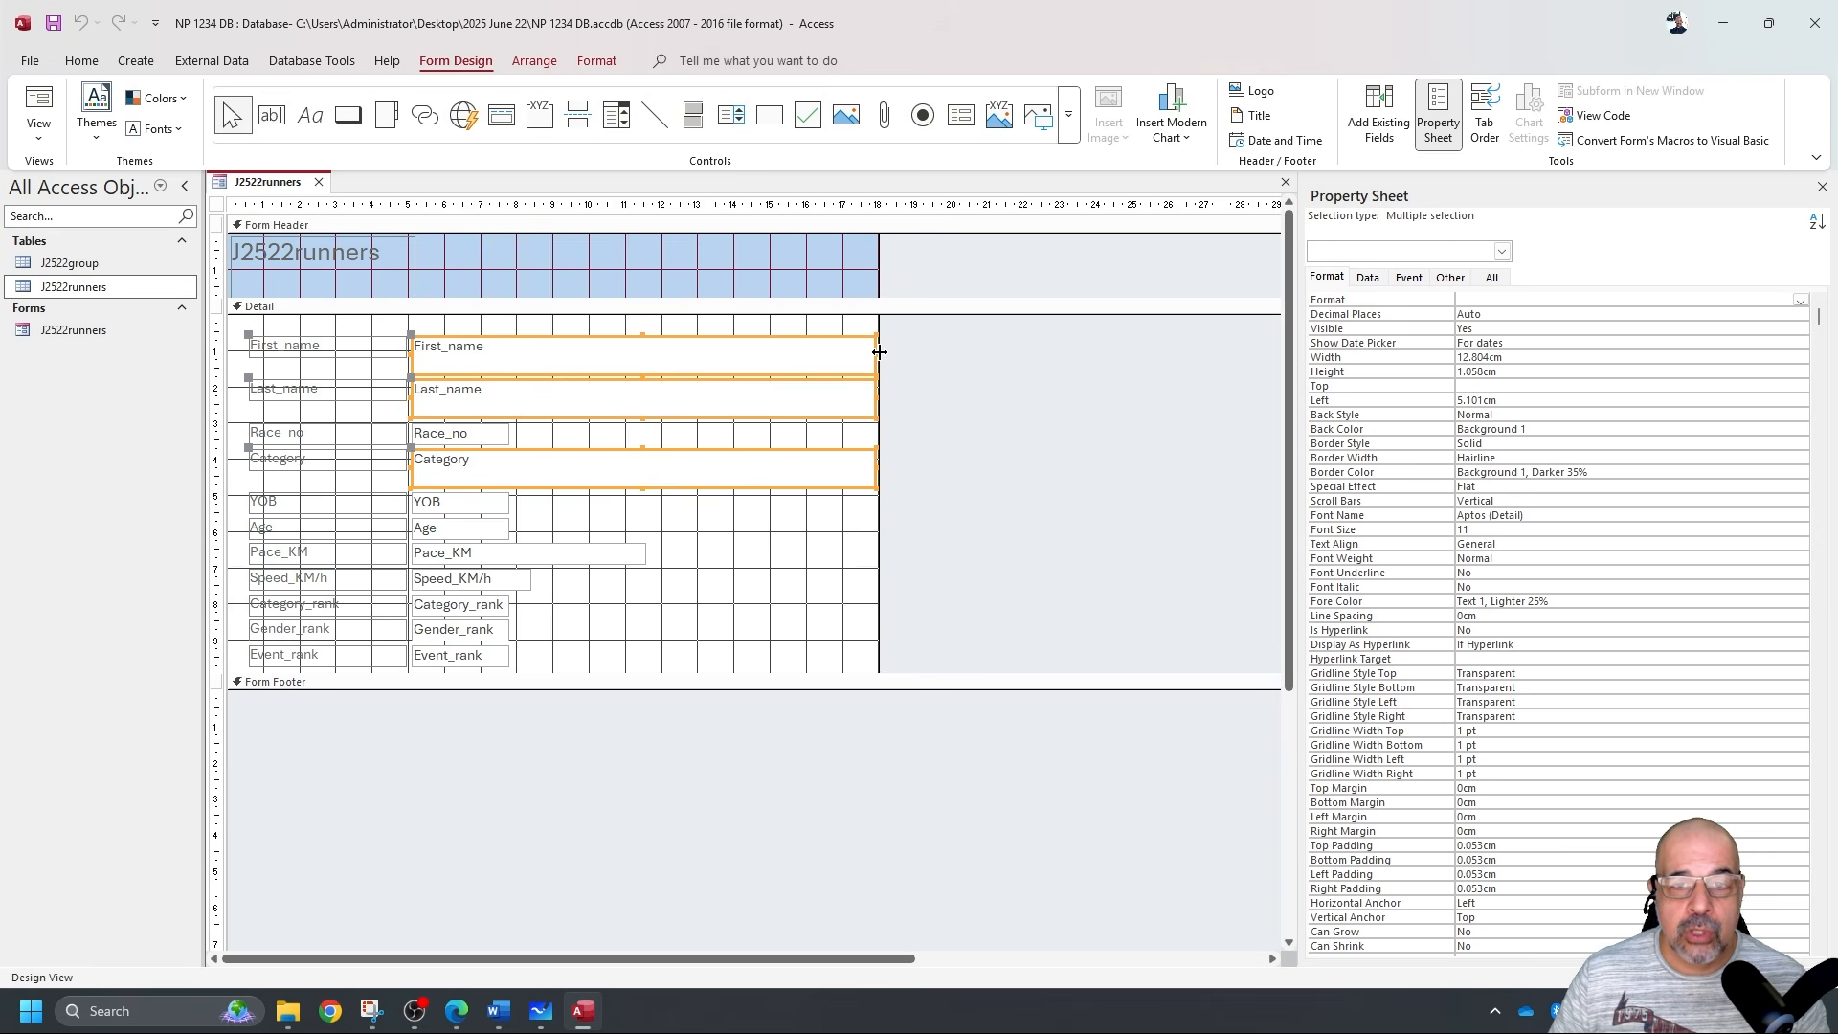
drag(876, 354, 590, 373)
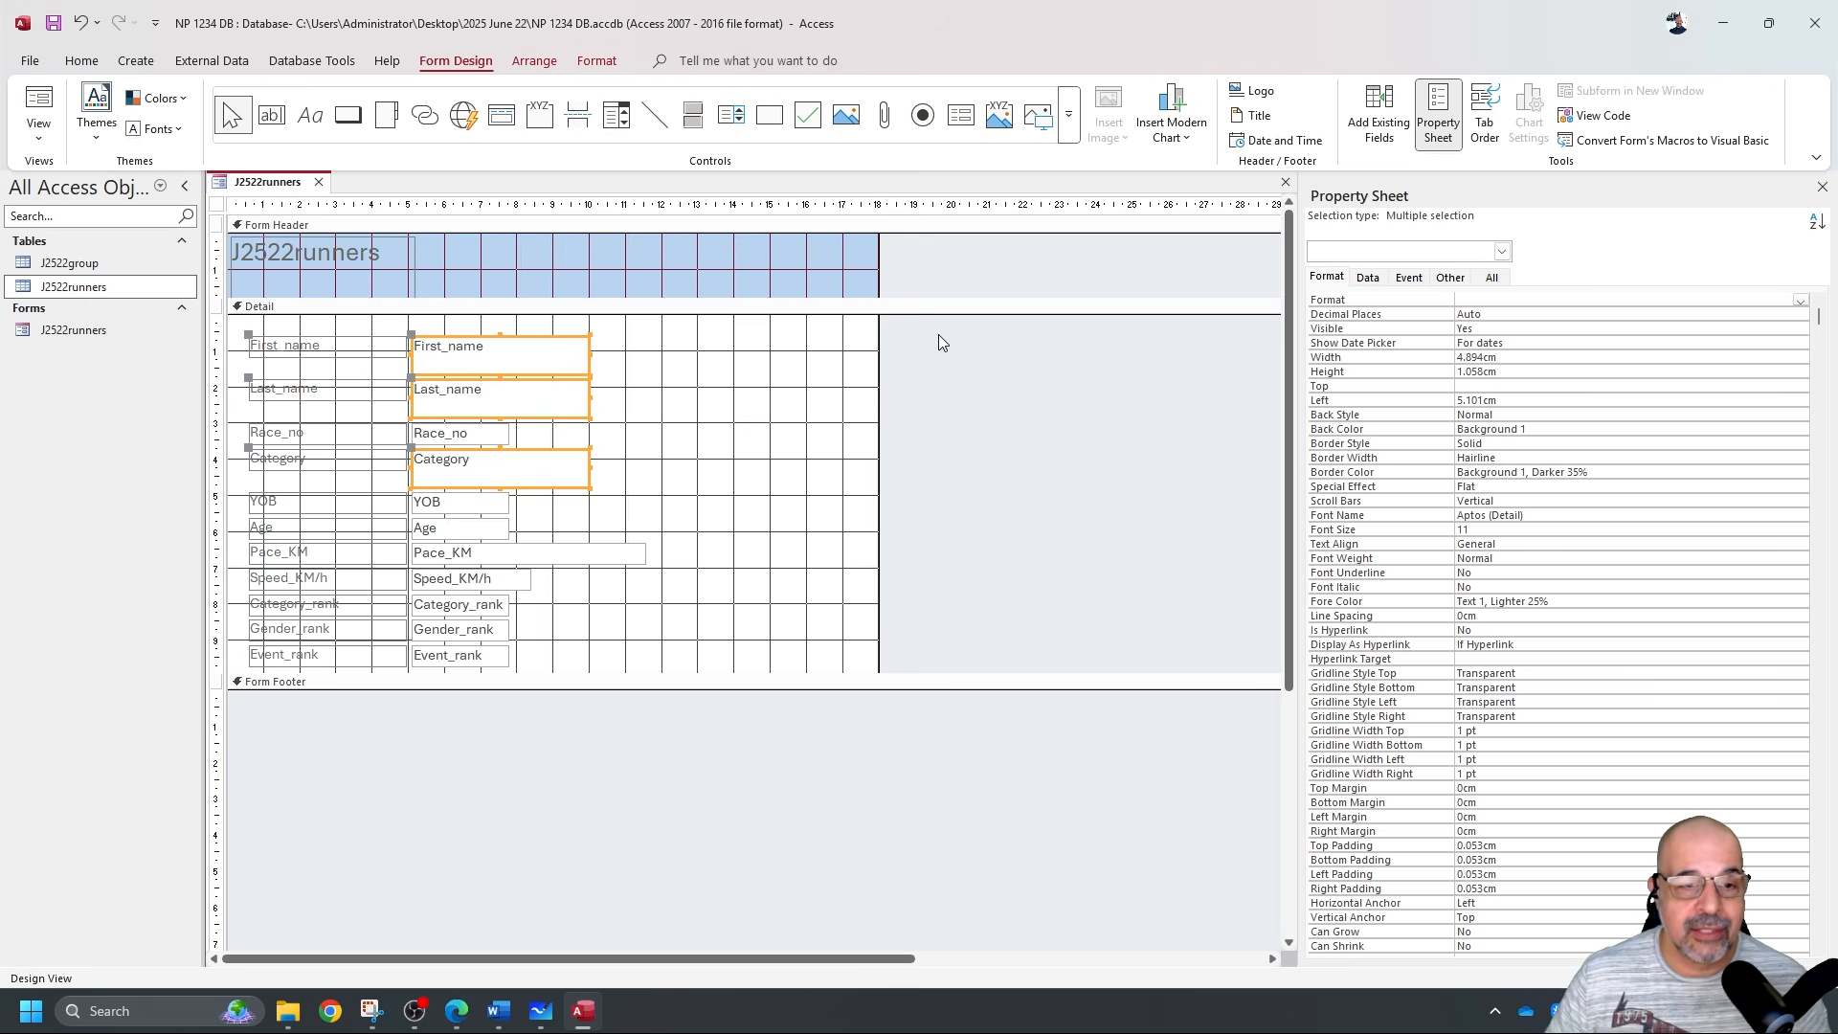
click(632, 557)
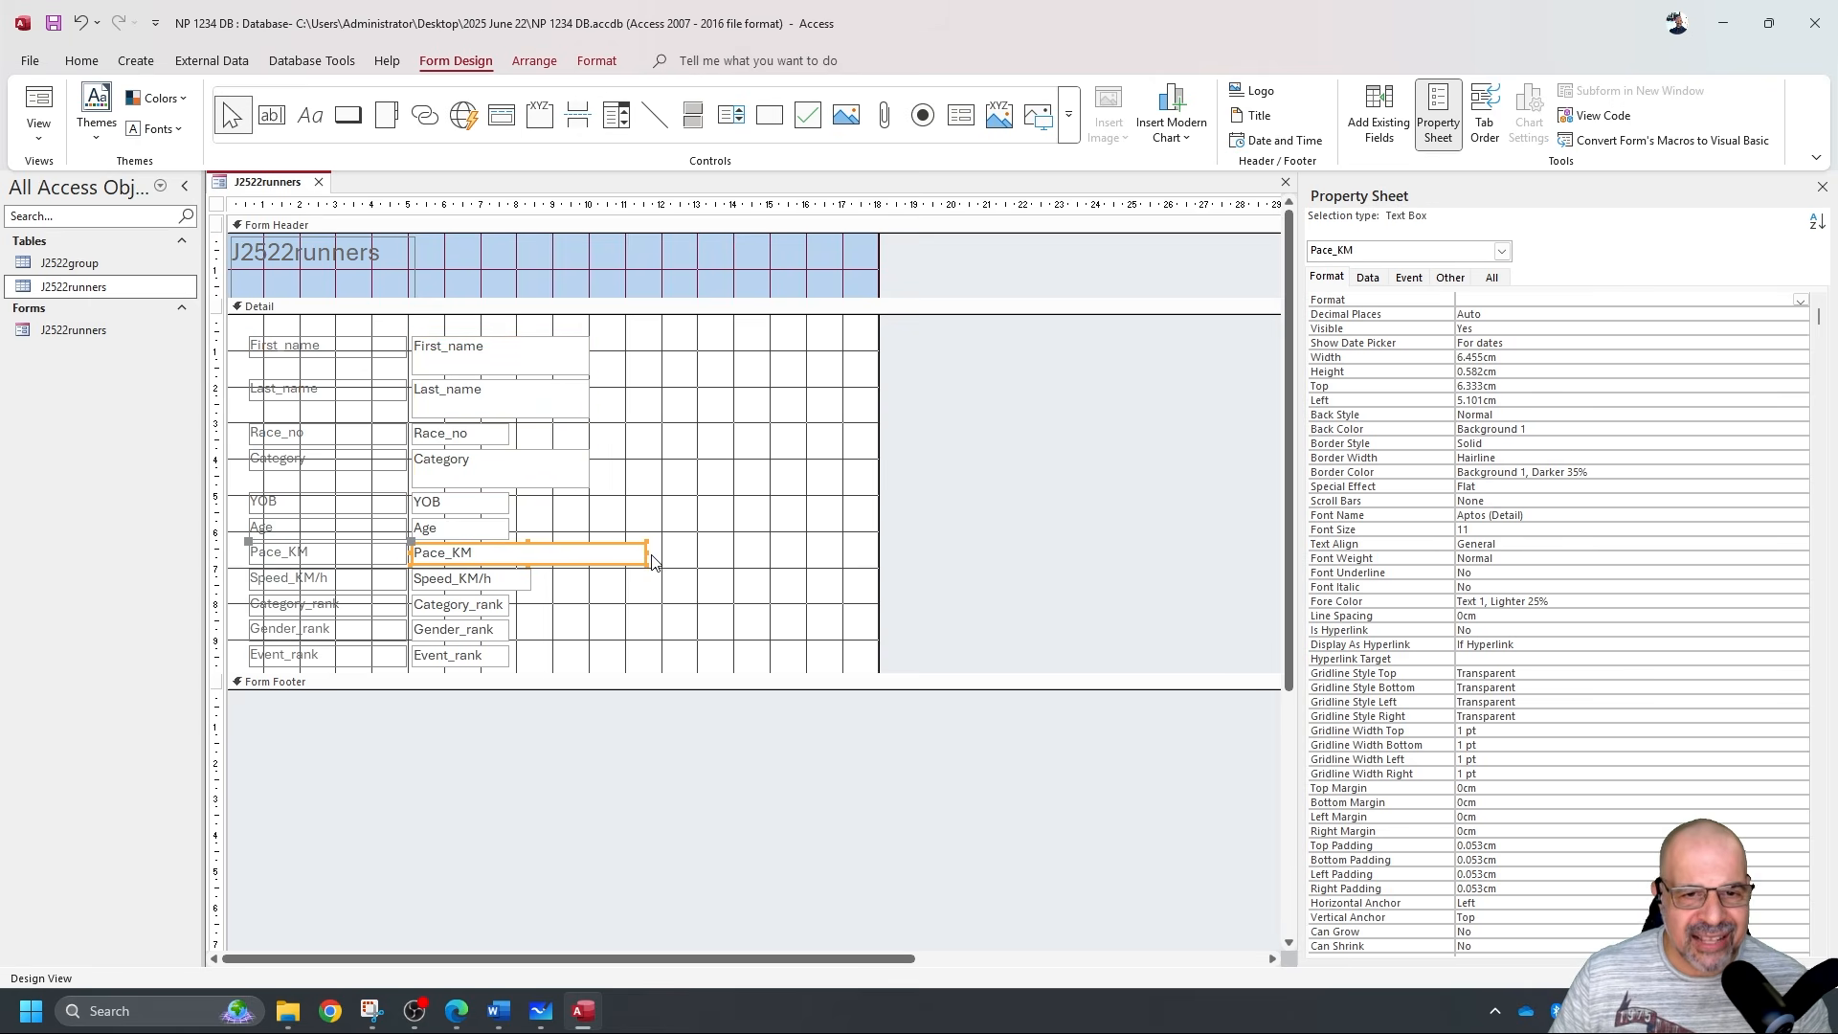
drag(646, 555, 514, 564)
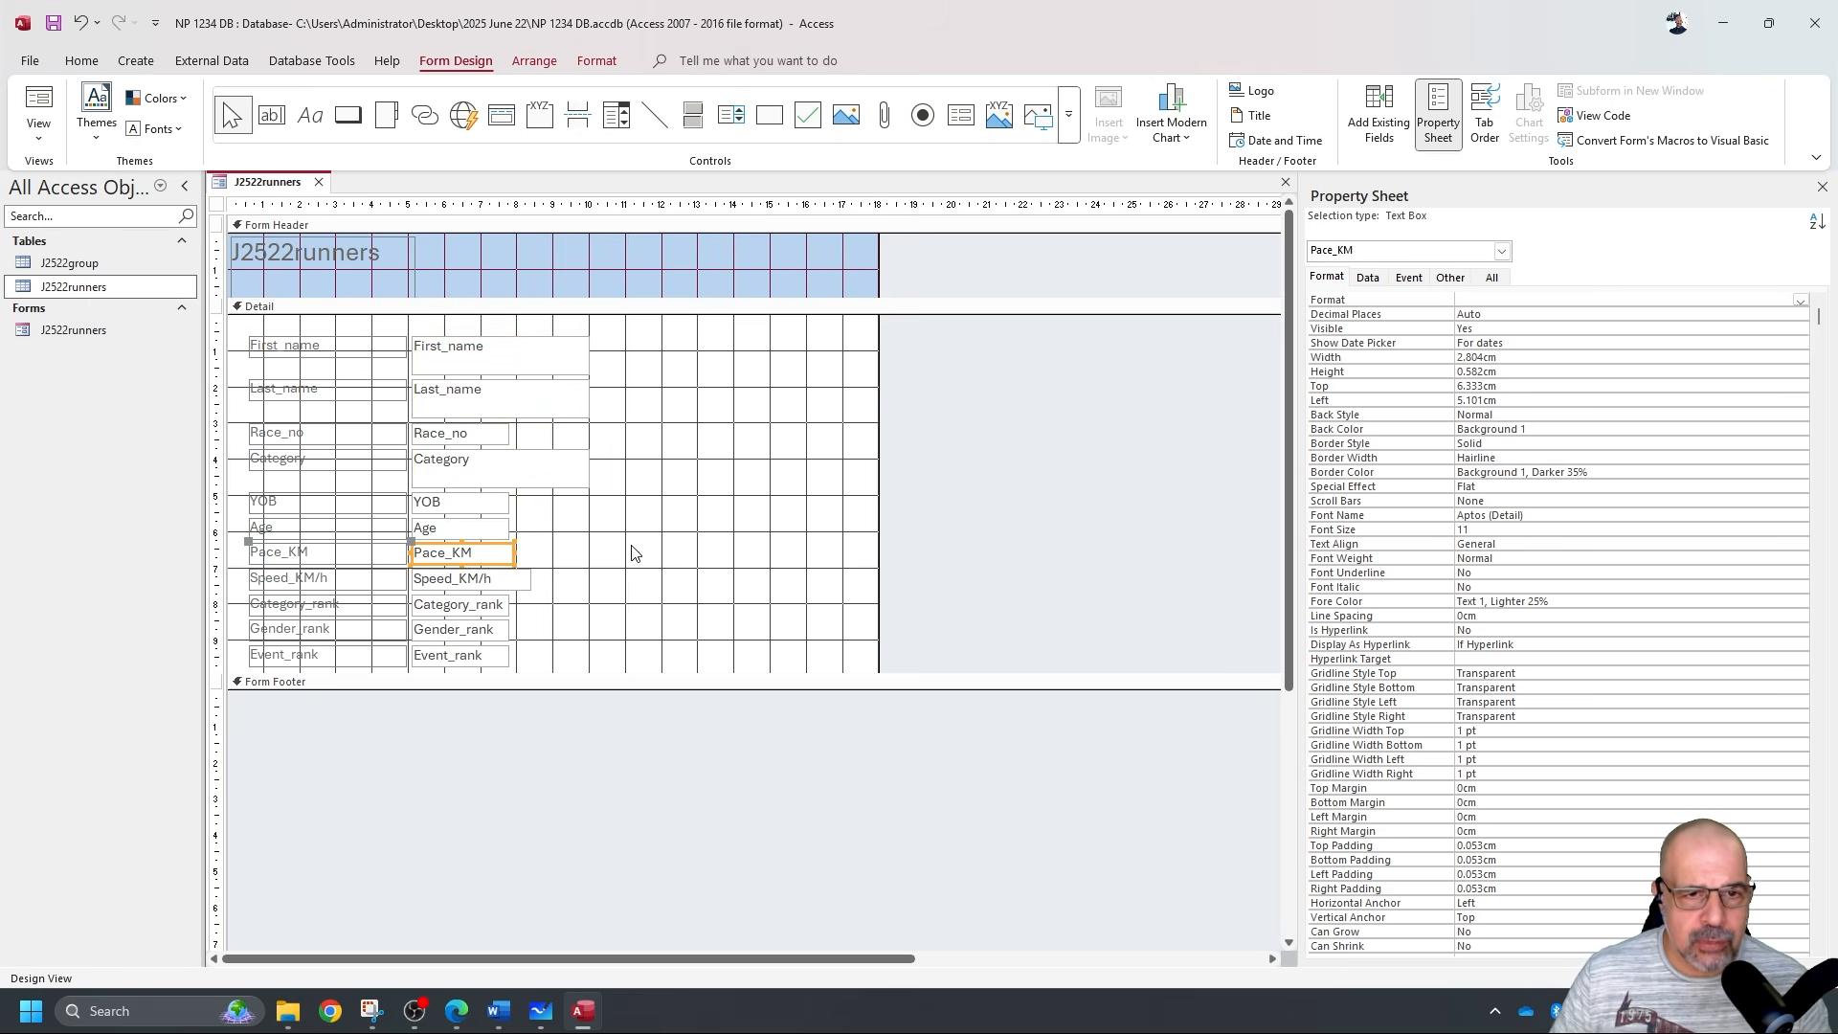
click(989, 427)
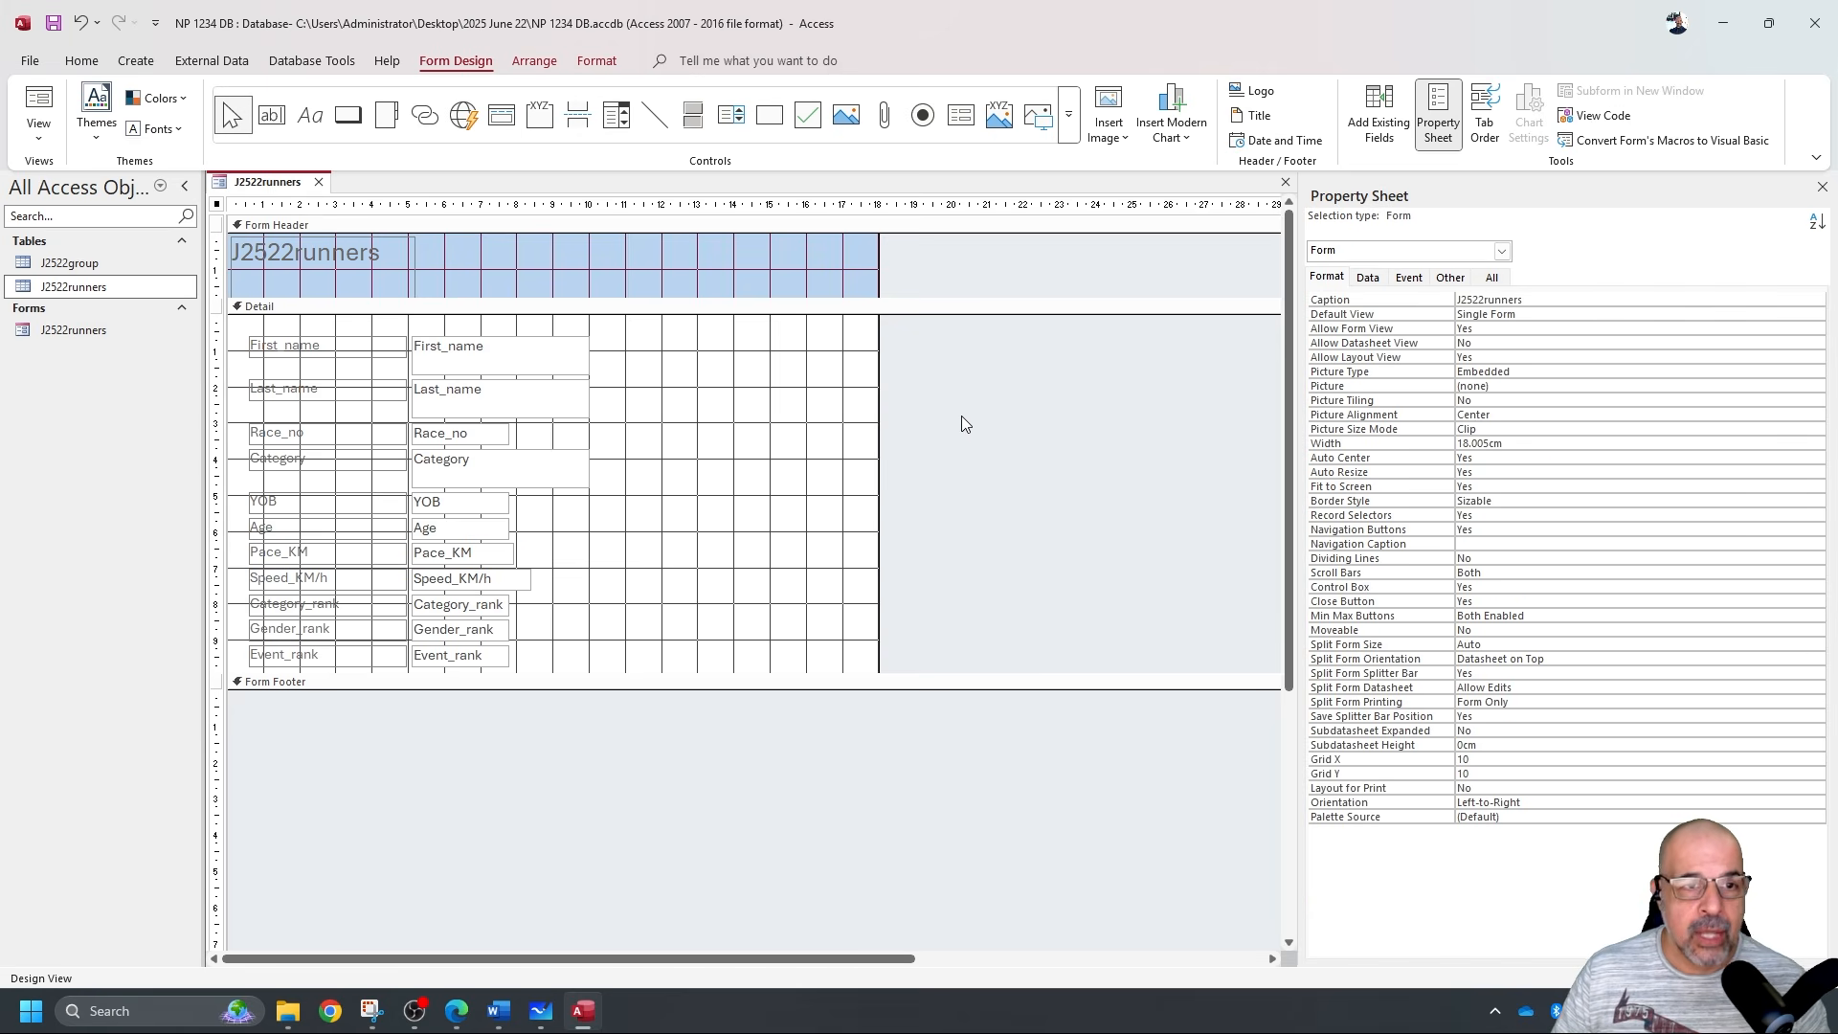
Change the form header label text to 'Title'.
click(352, 251)
double_click(352, 251)
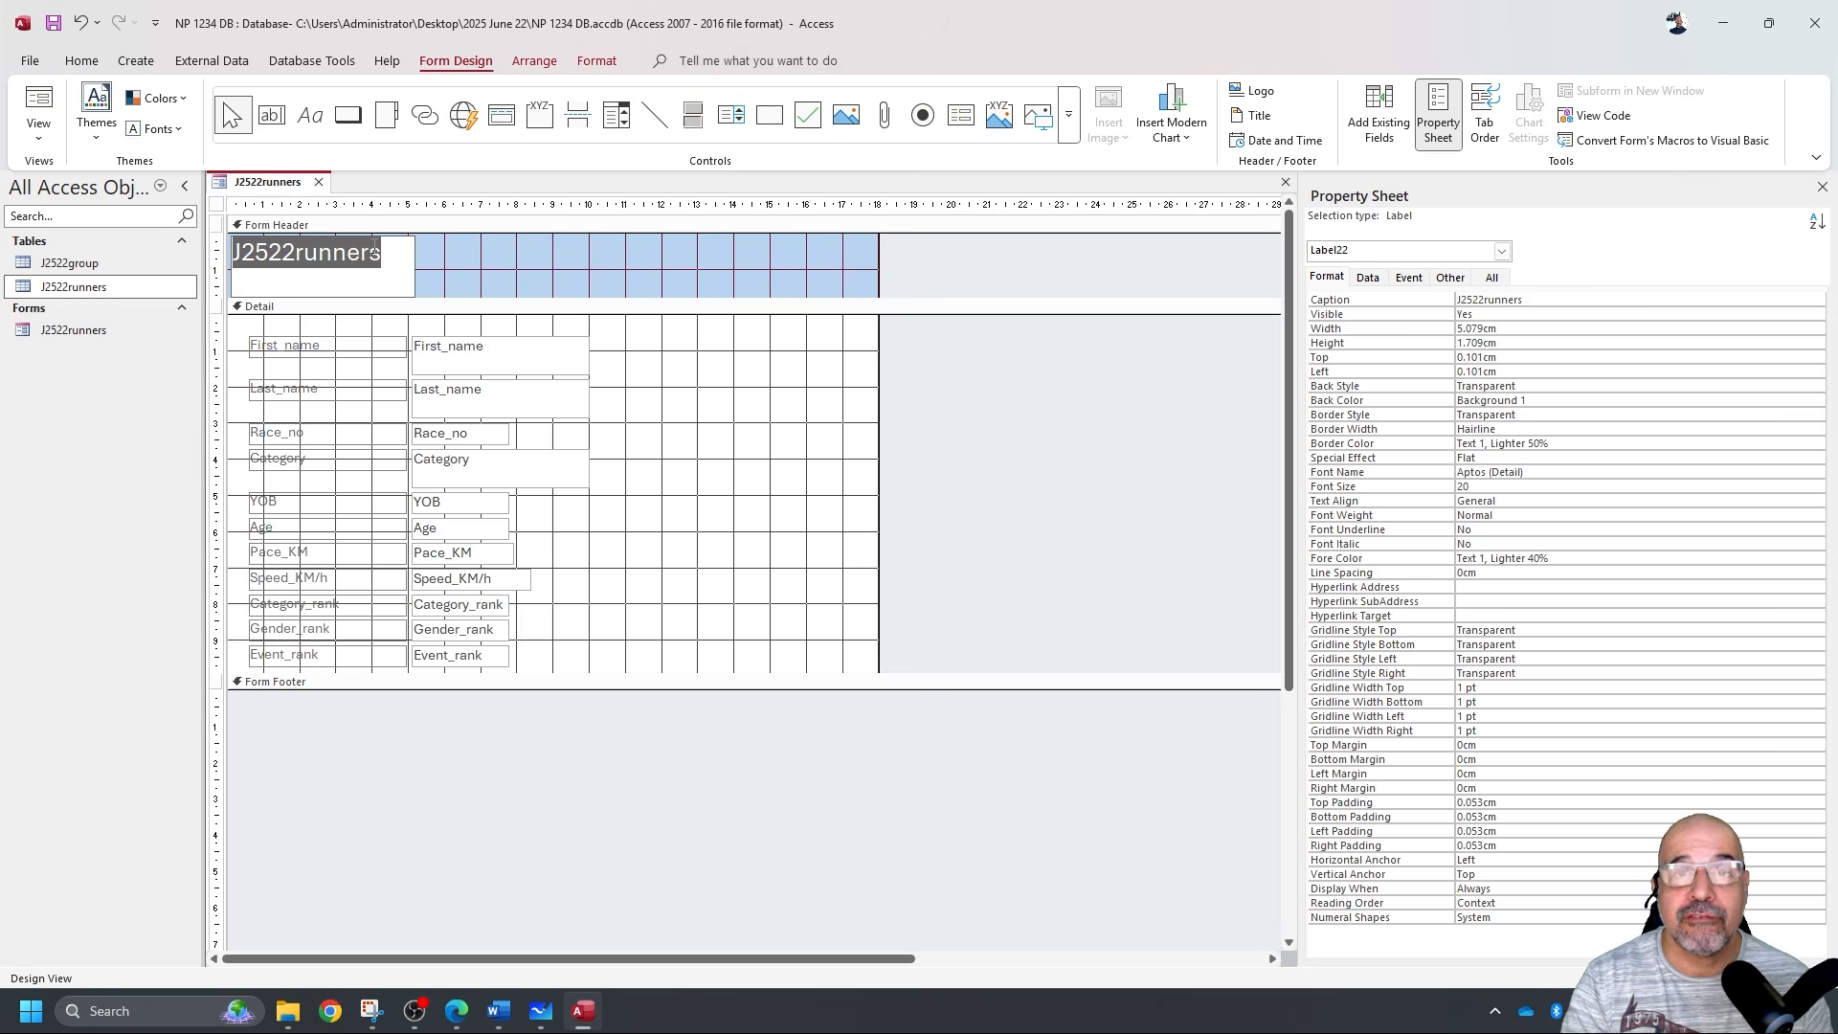
text(Title)
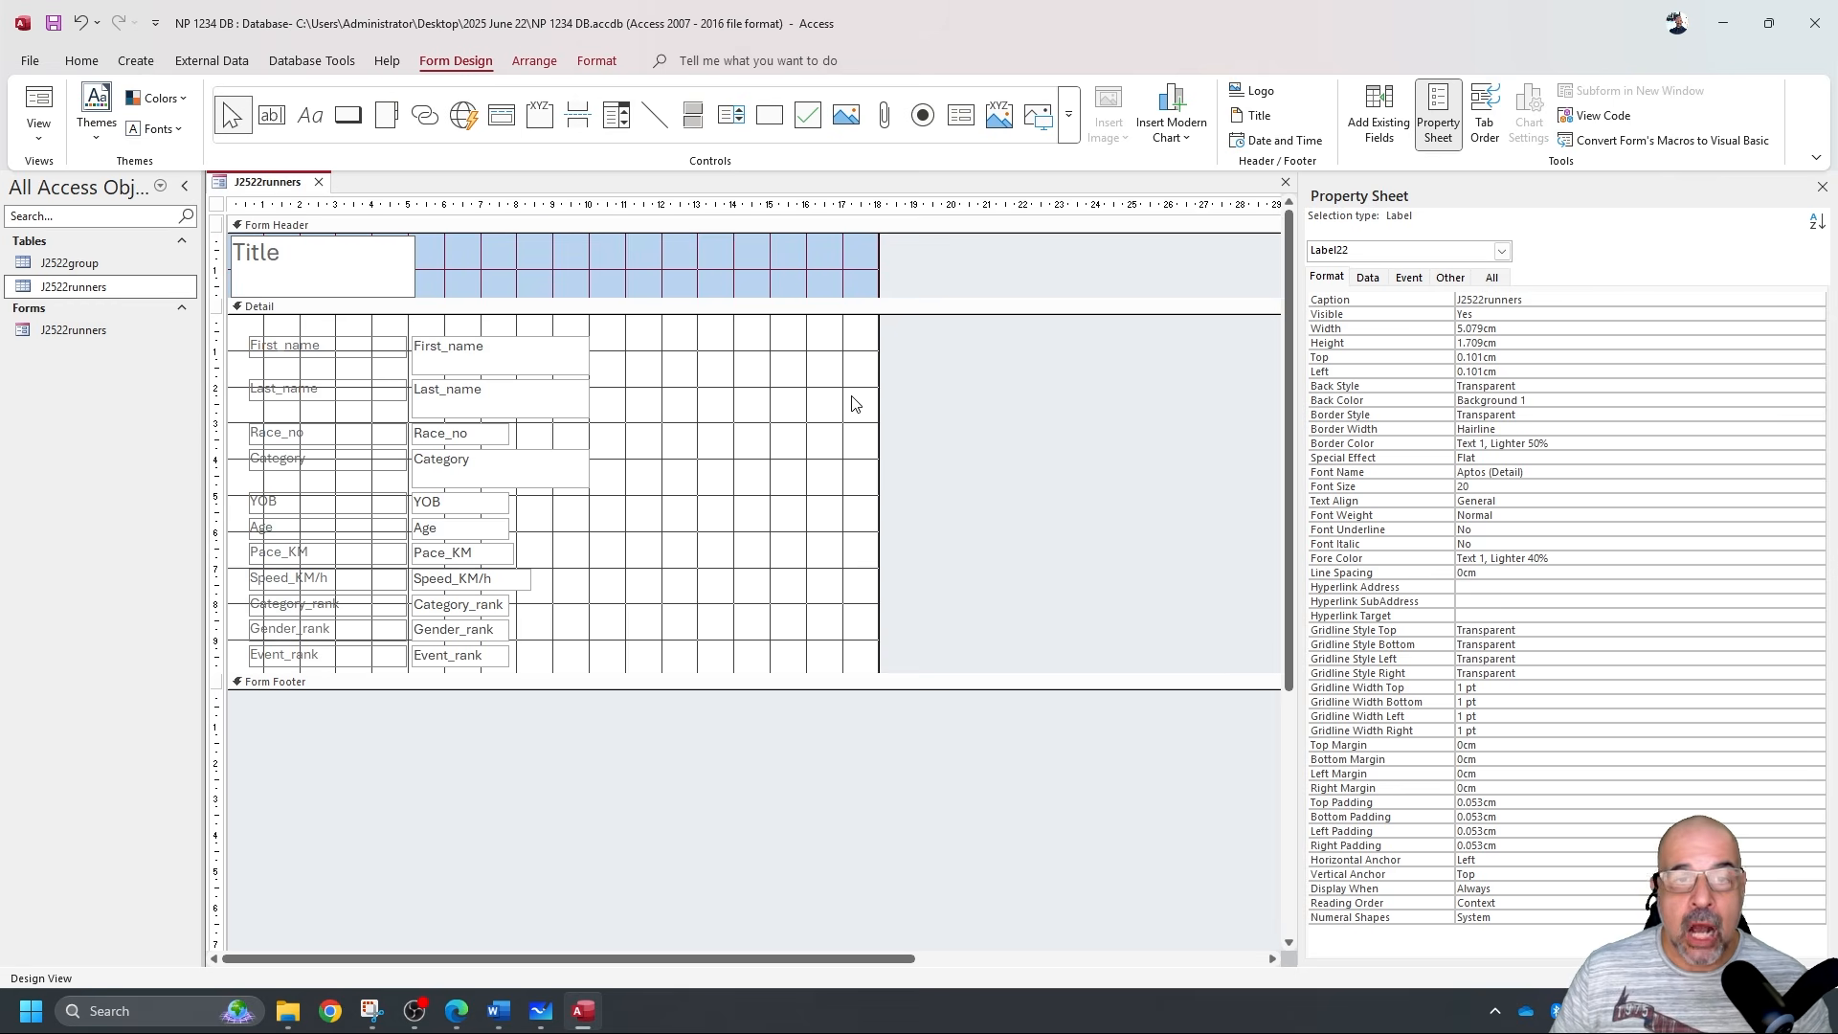
click(1021, 407)
Add a text Add New Record button in Detail and view the form in Form View.
click(347, 115)
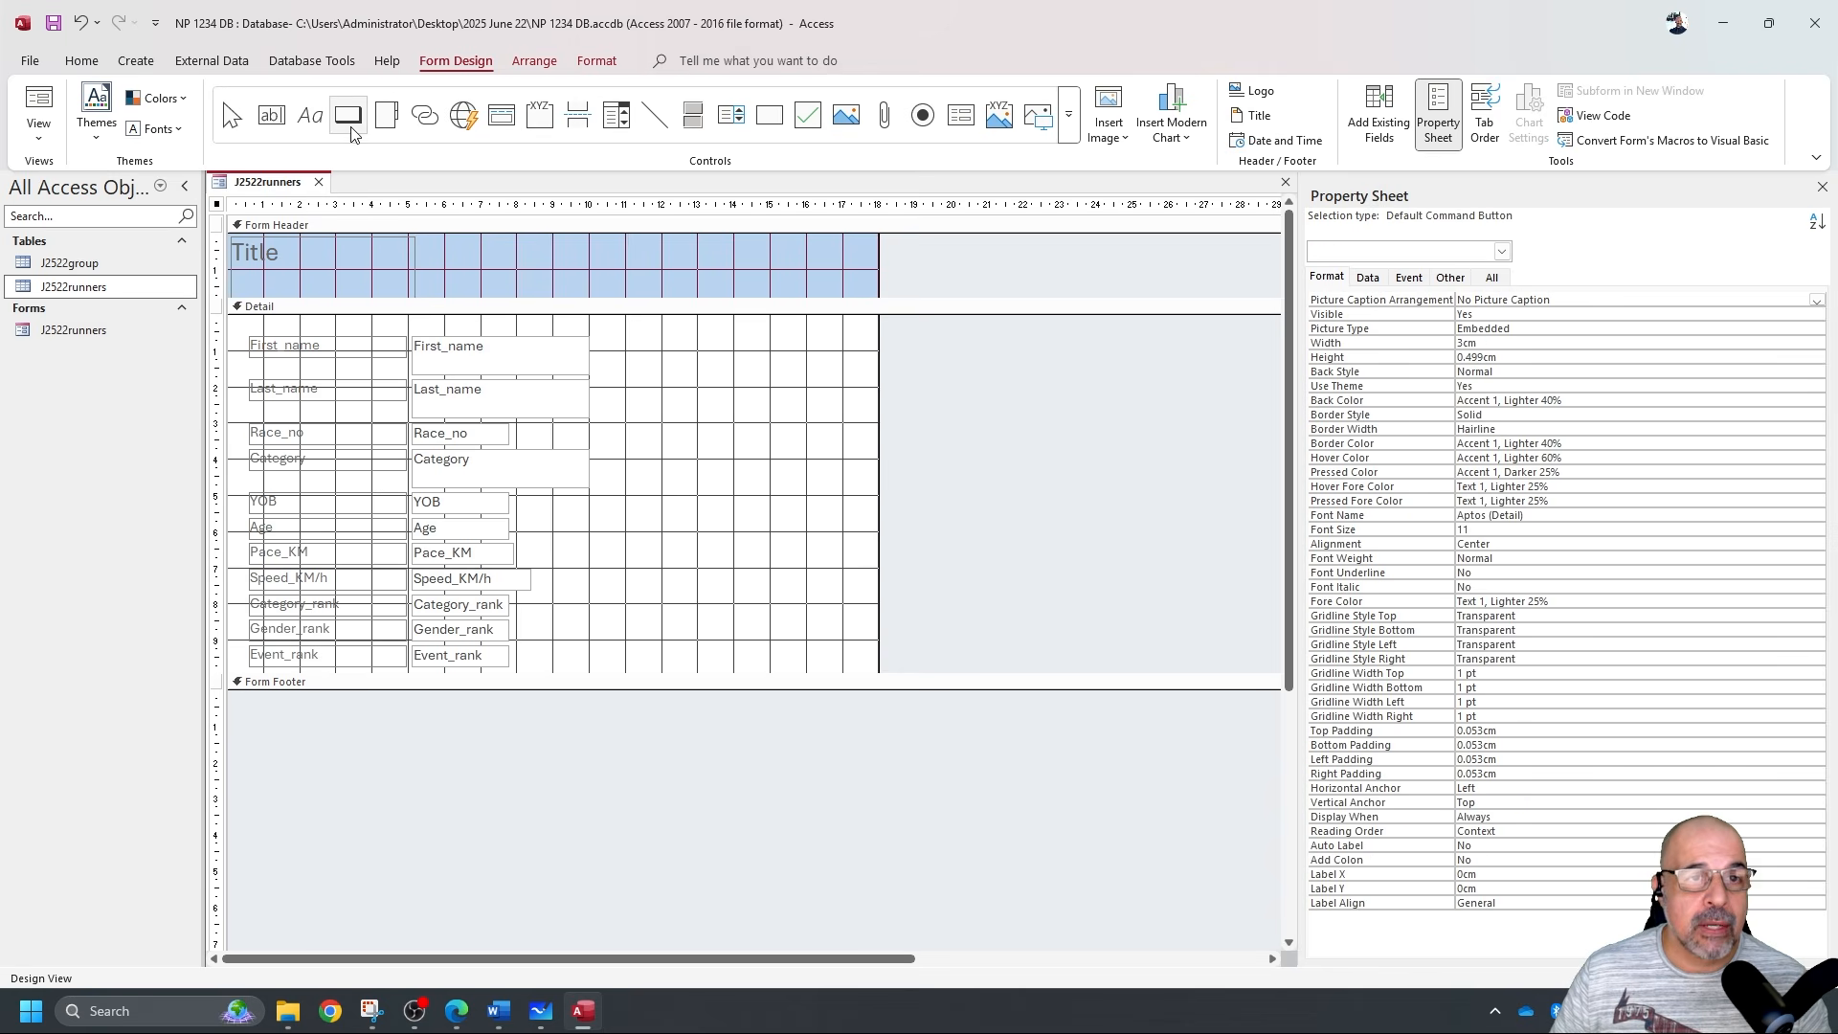
drag(660, 372, 787, 404)
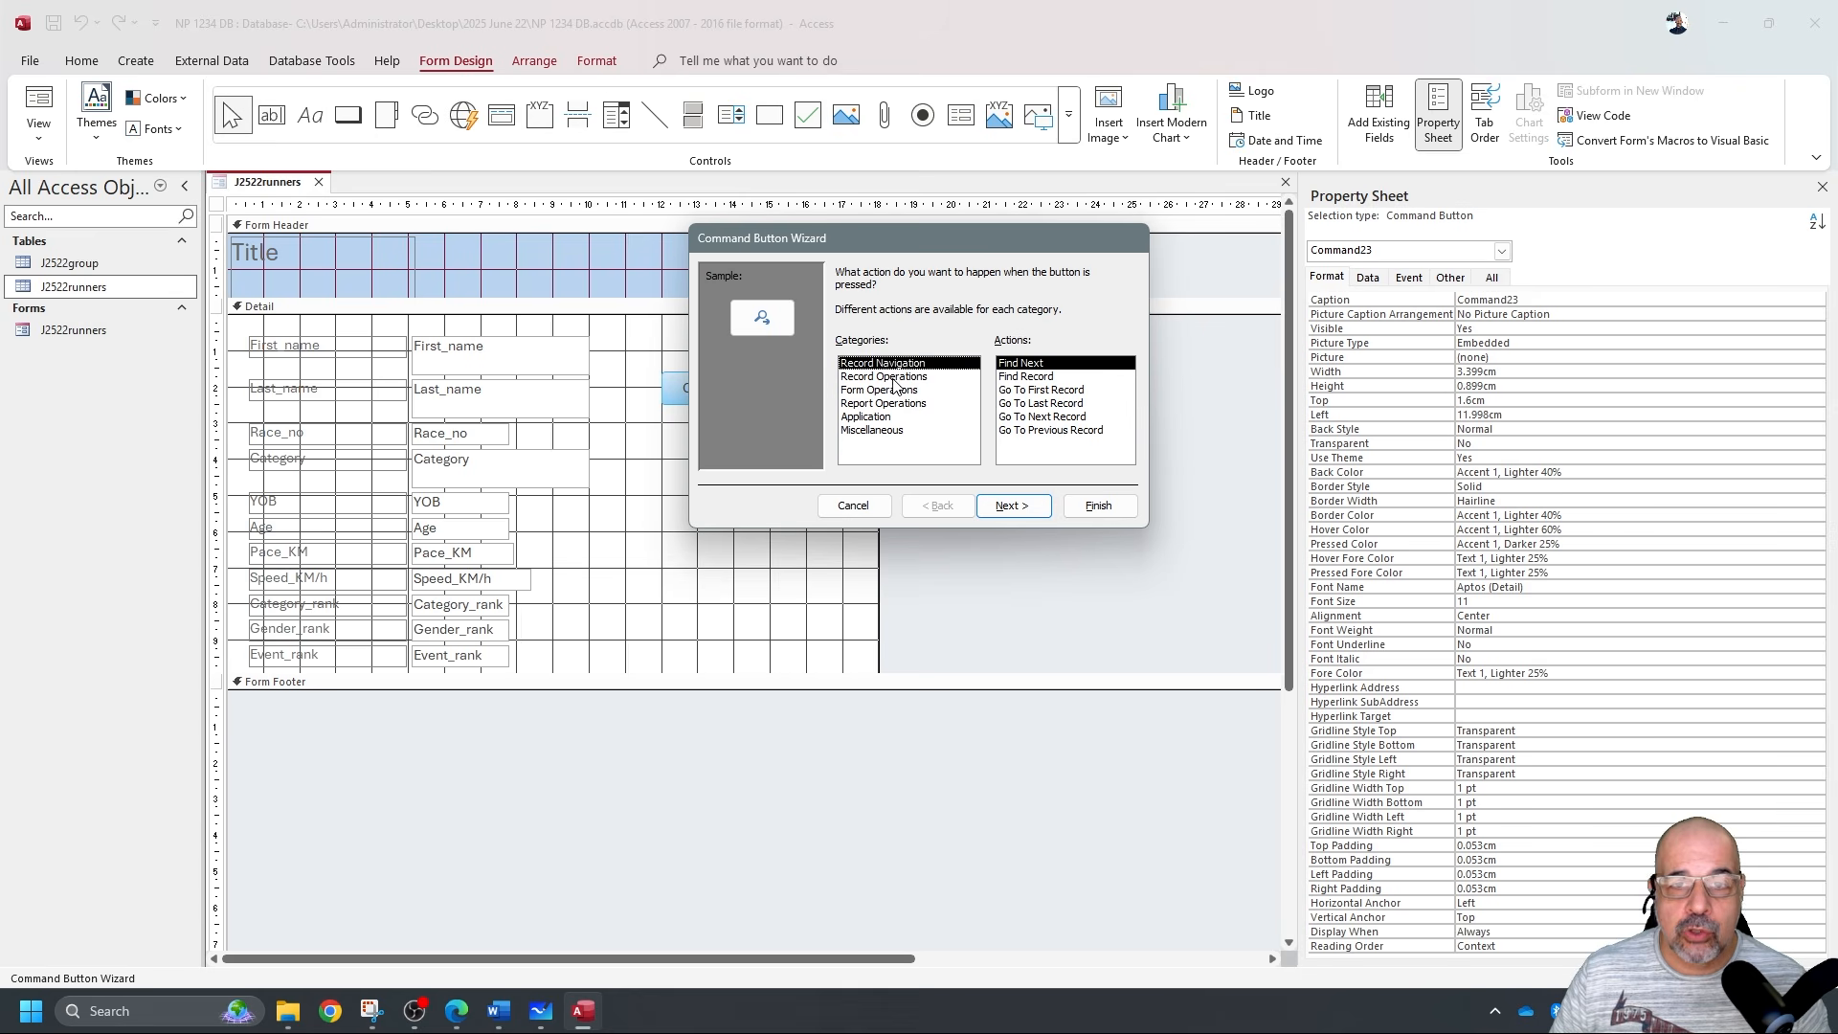
click(894, 378)
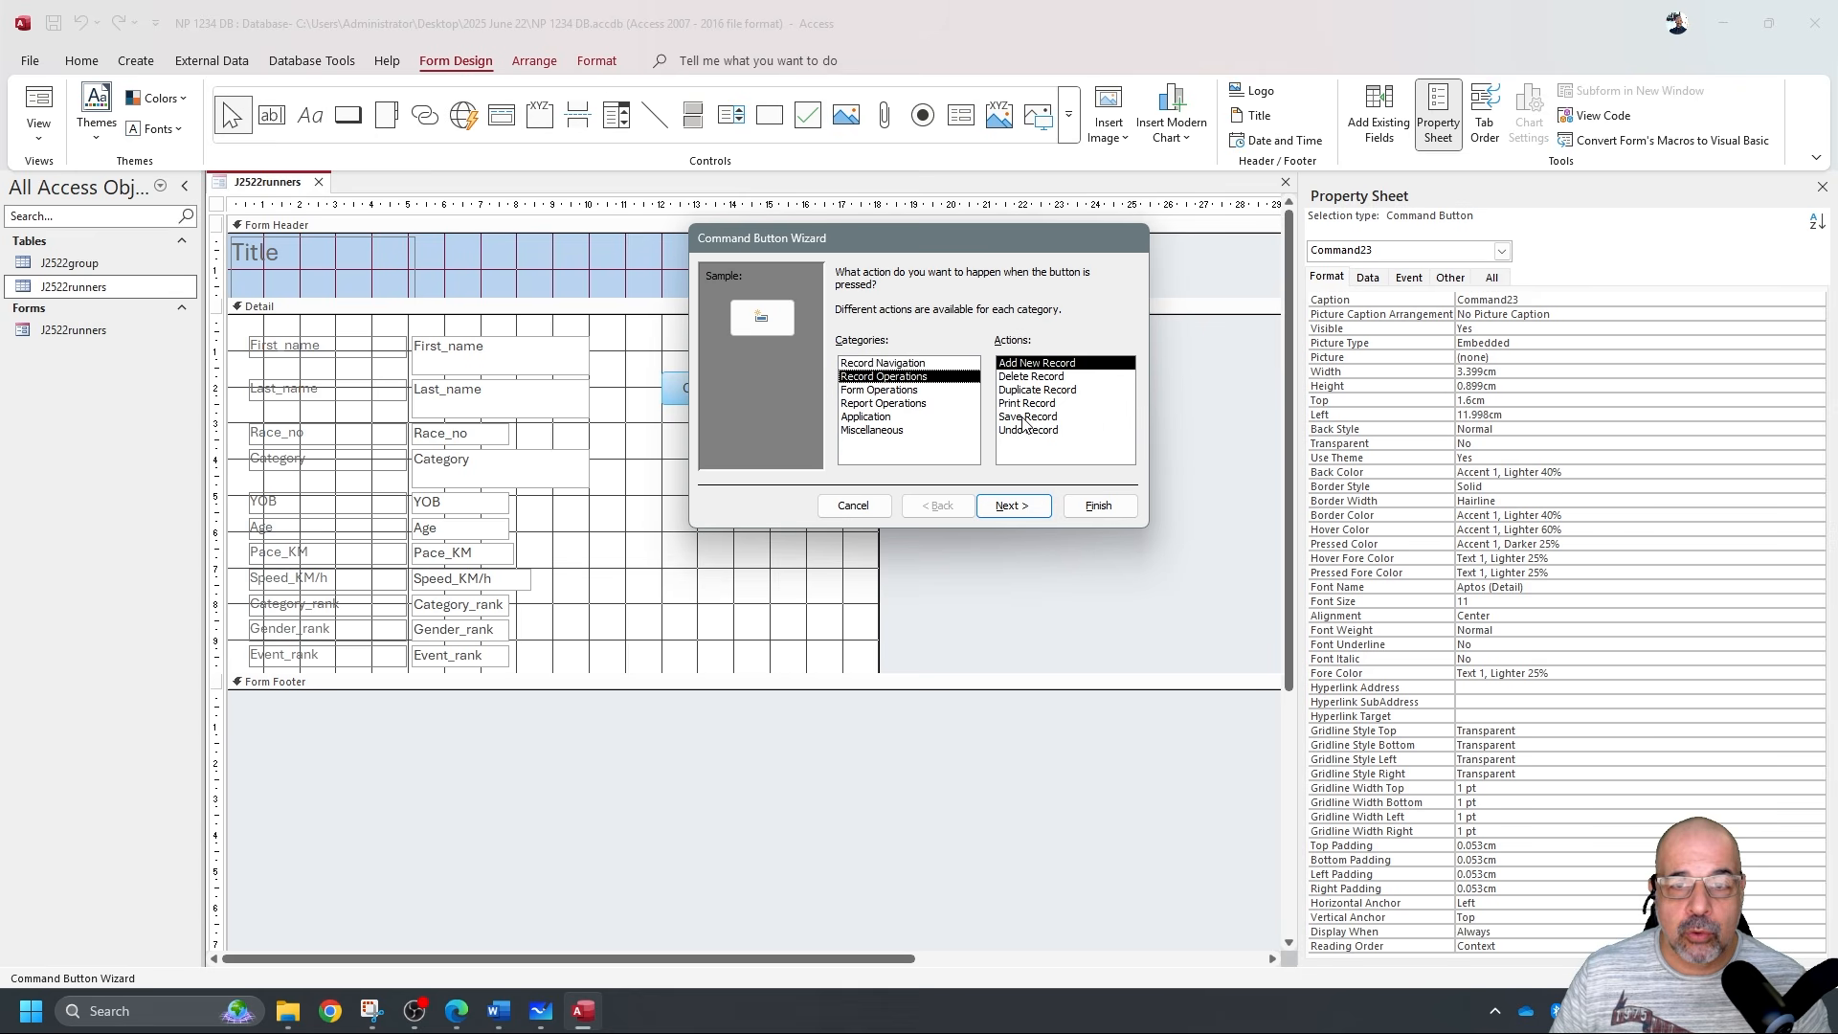
click(1030, 512)
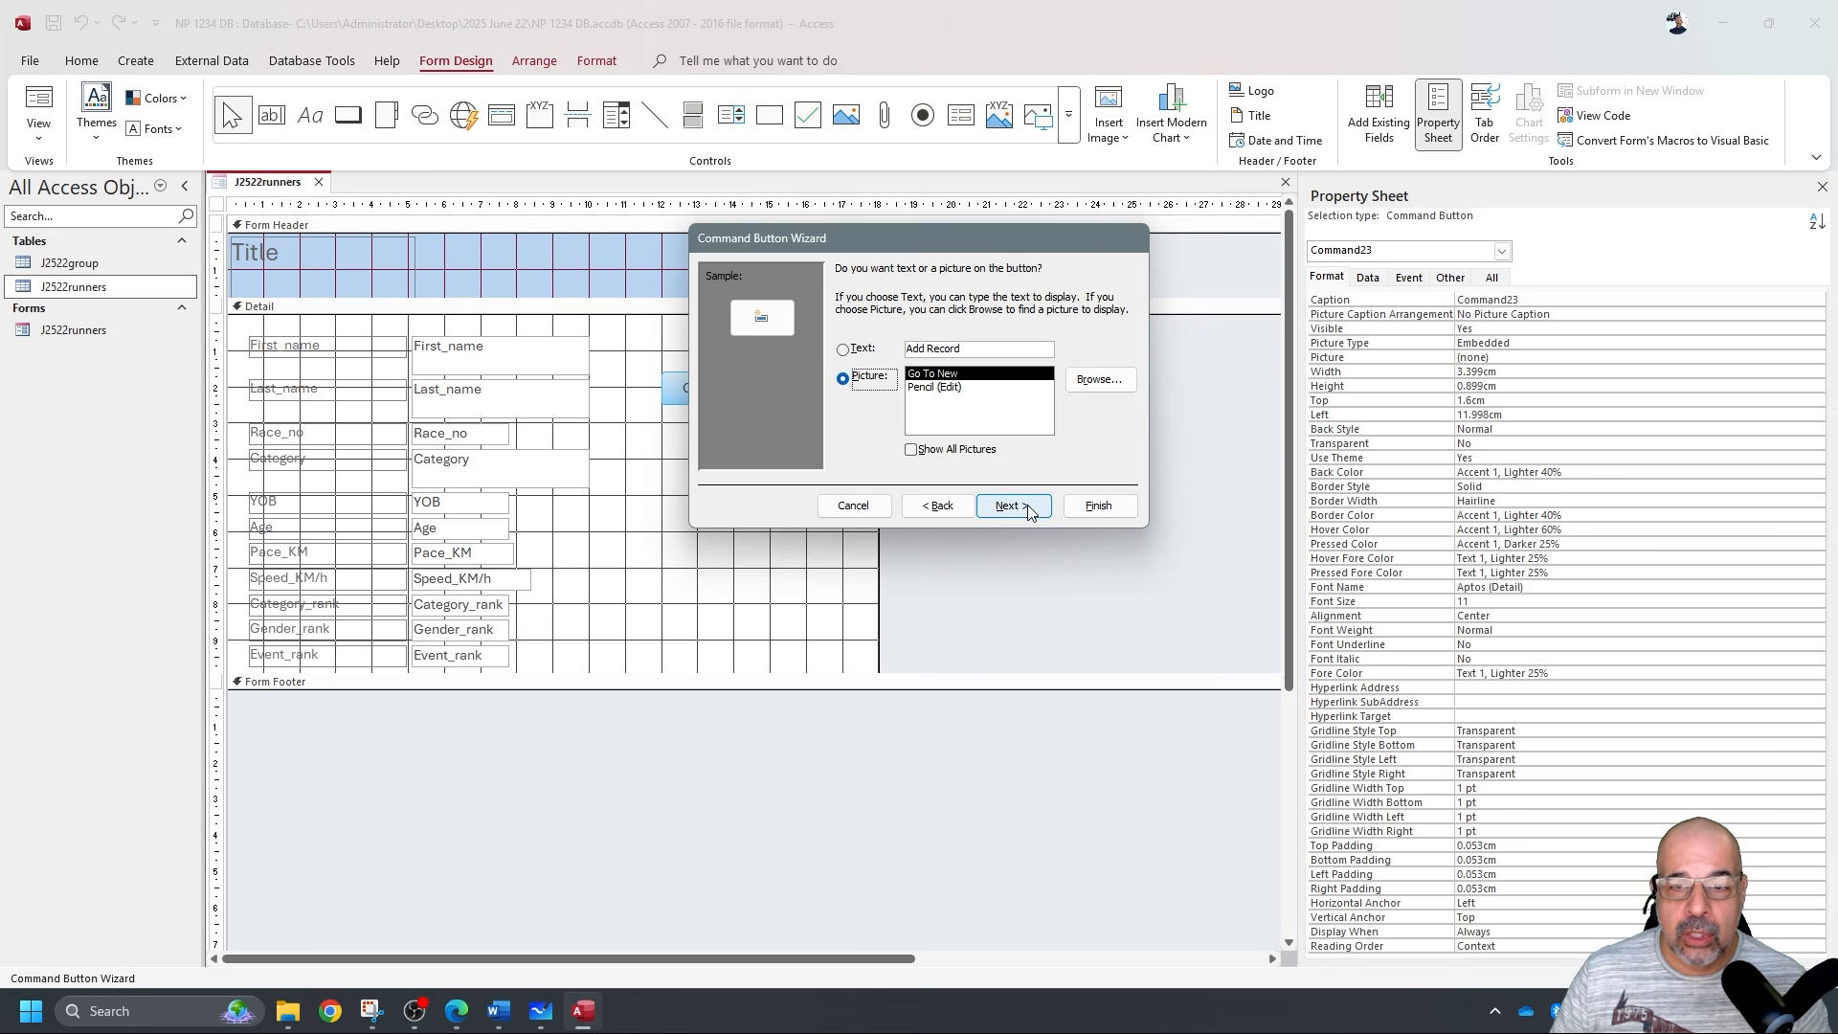
click(843, 349)
click(1098, 505)
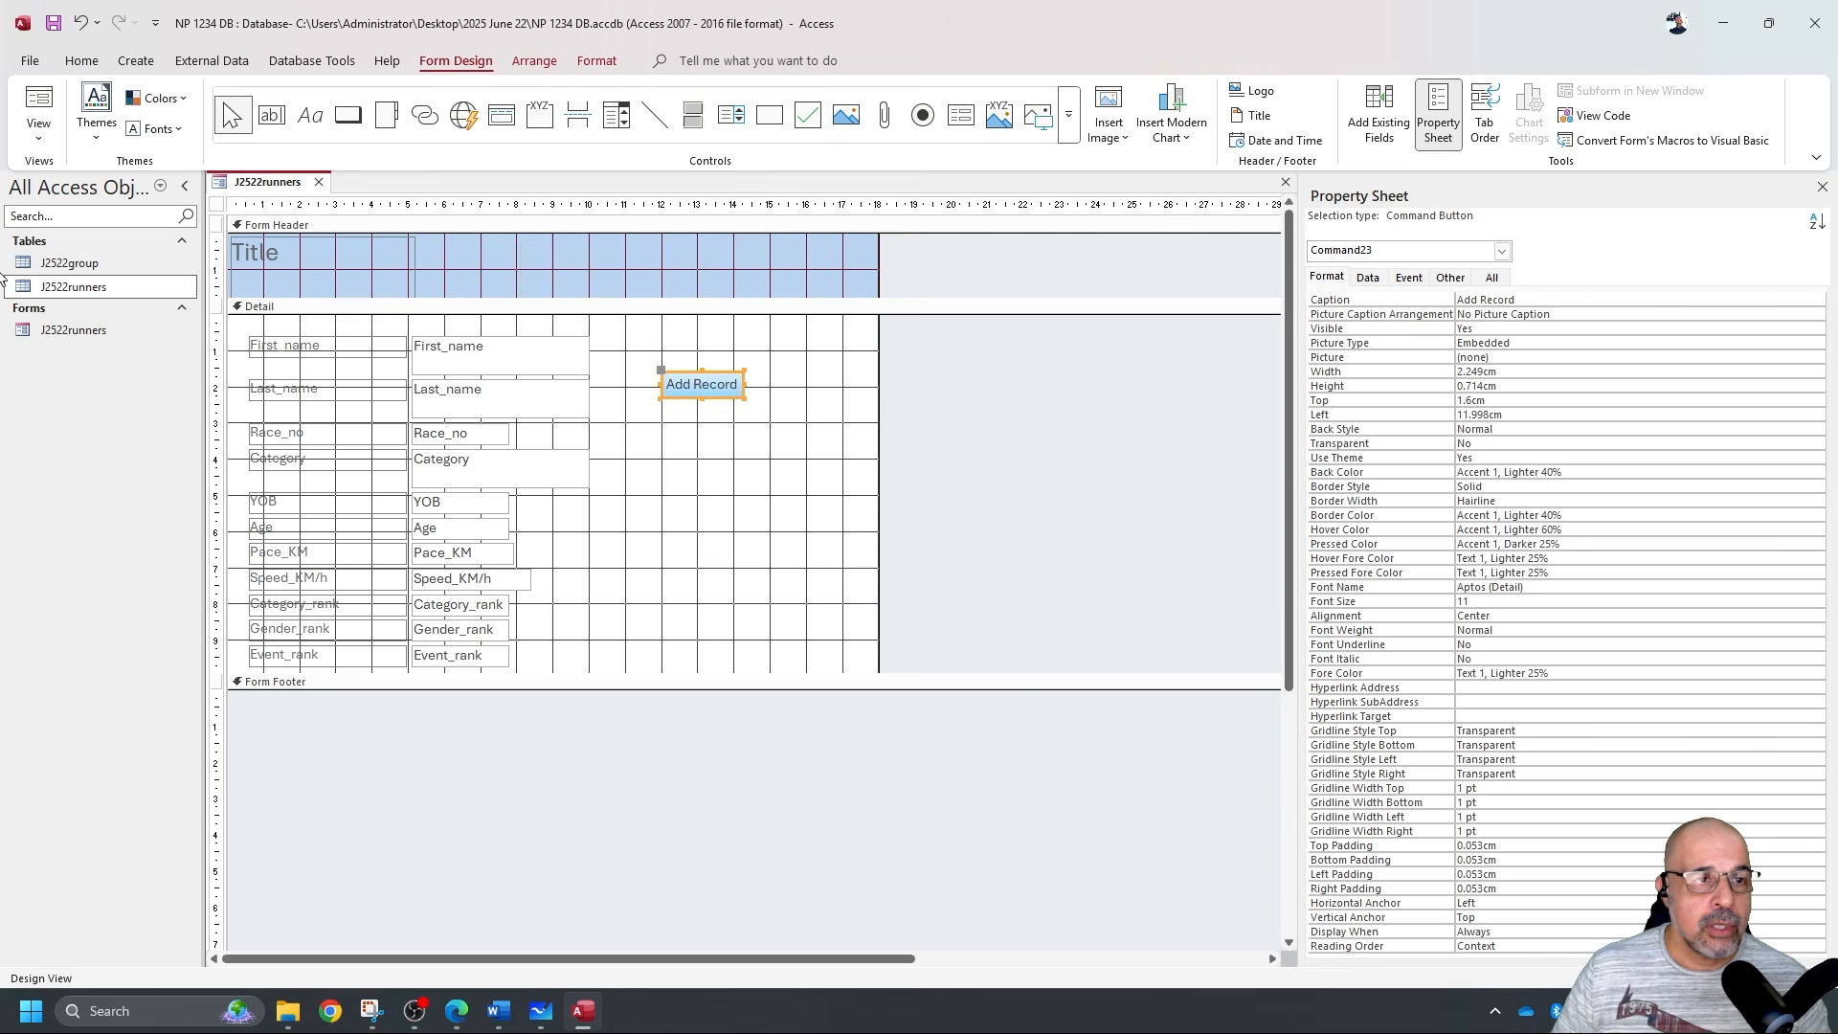
click(38, 106)
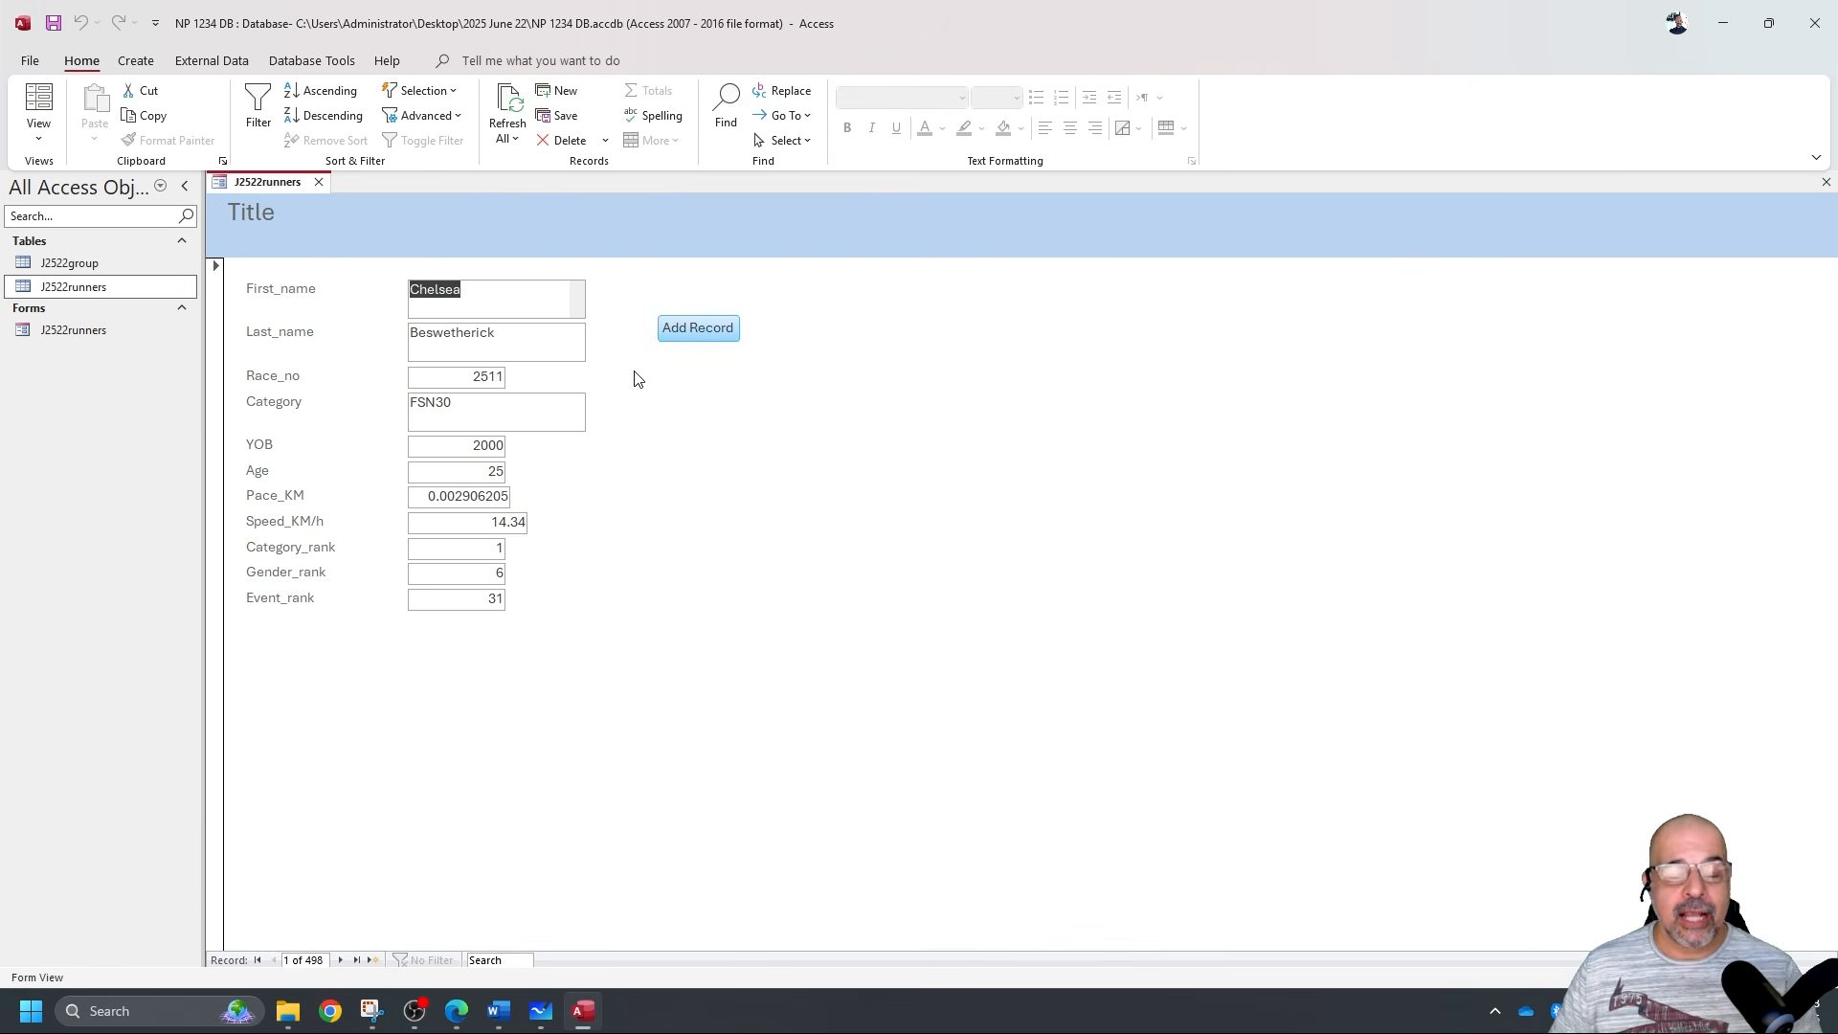
Open blank record 499 with Add Record, then close the J2522runners form and save its design.
click(676, 330)
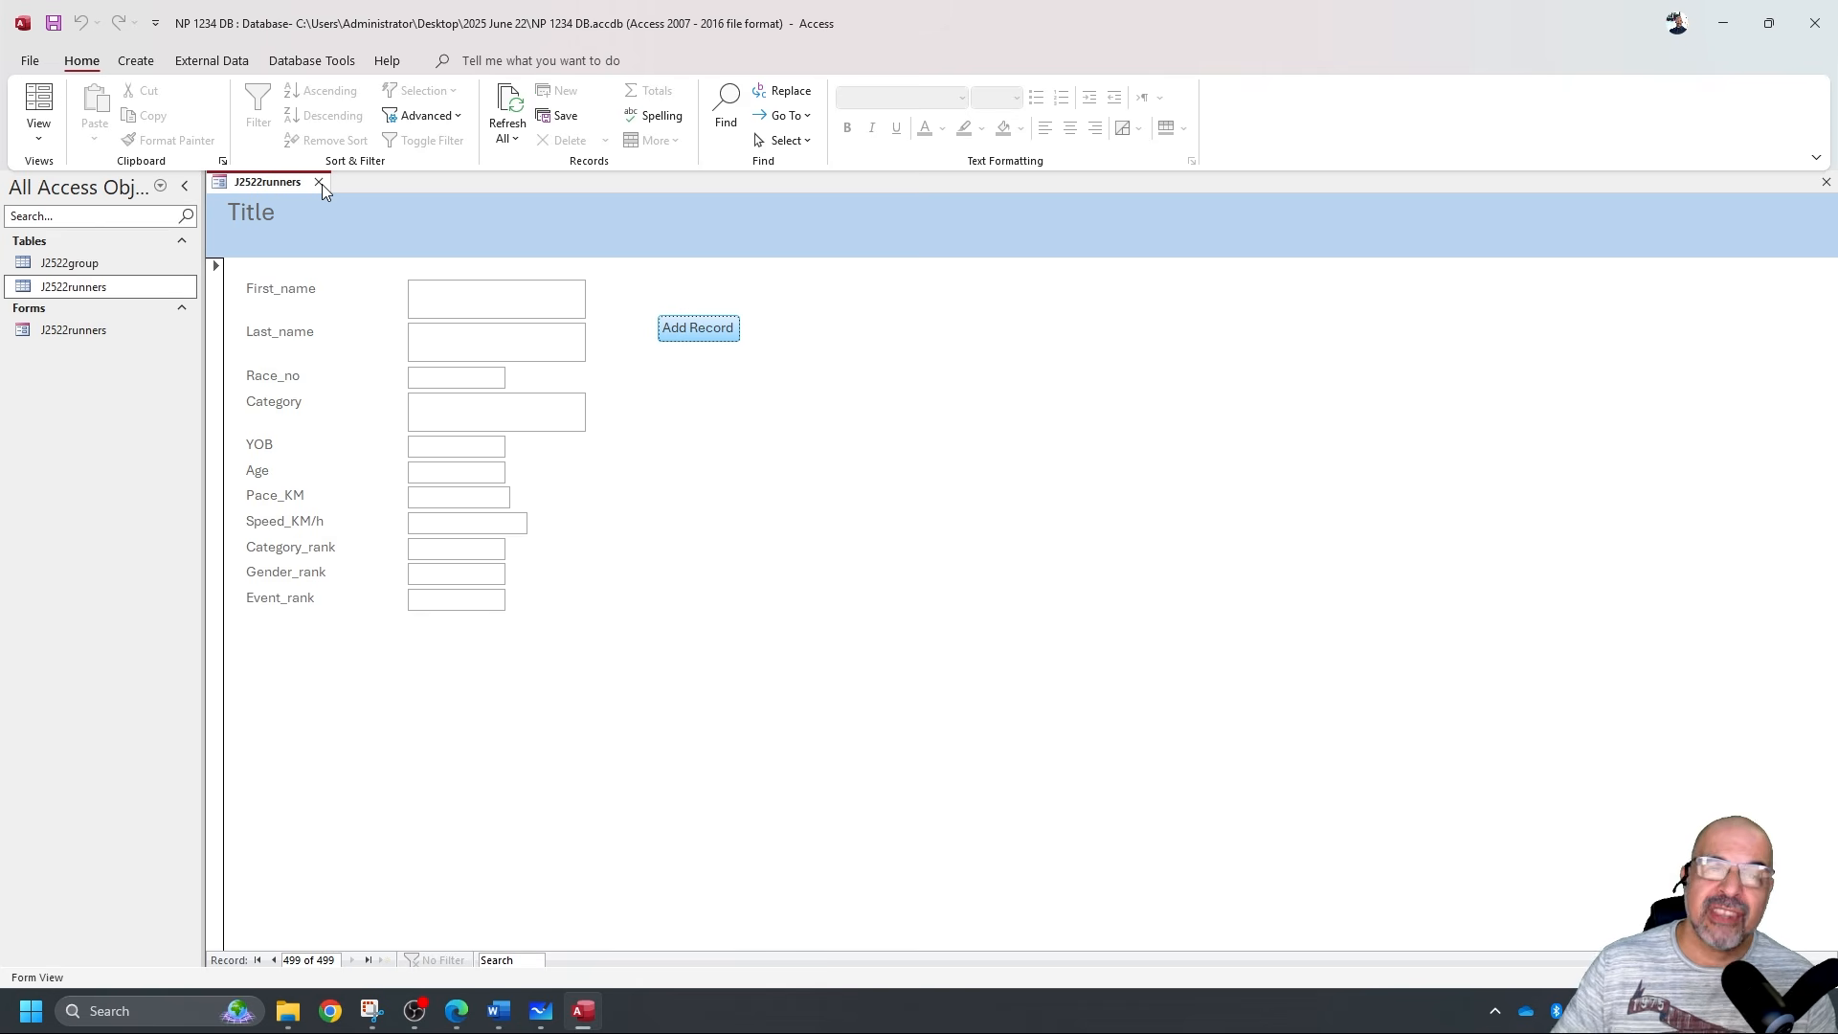
key(Tab)
key(Tab)
key(Tab)
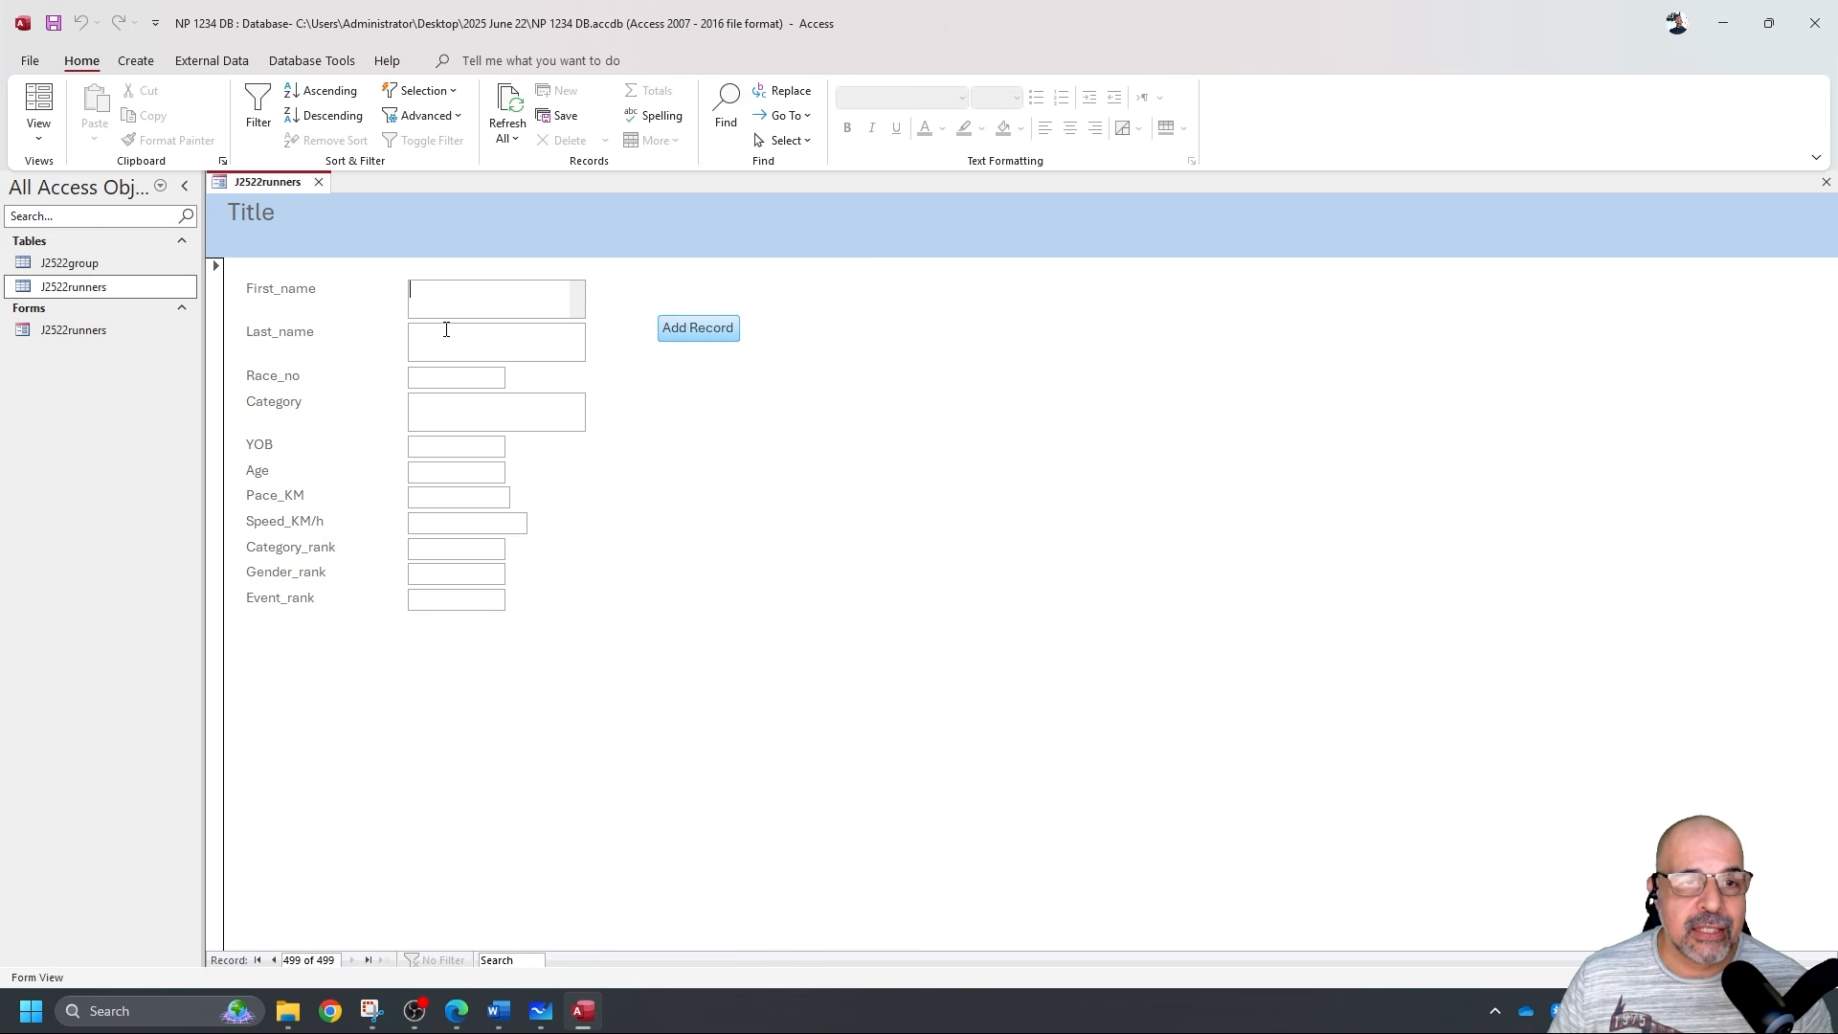
click(437, 413)
click(437, 447)
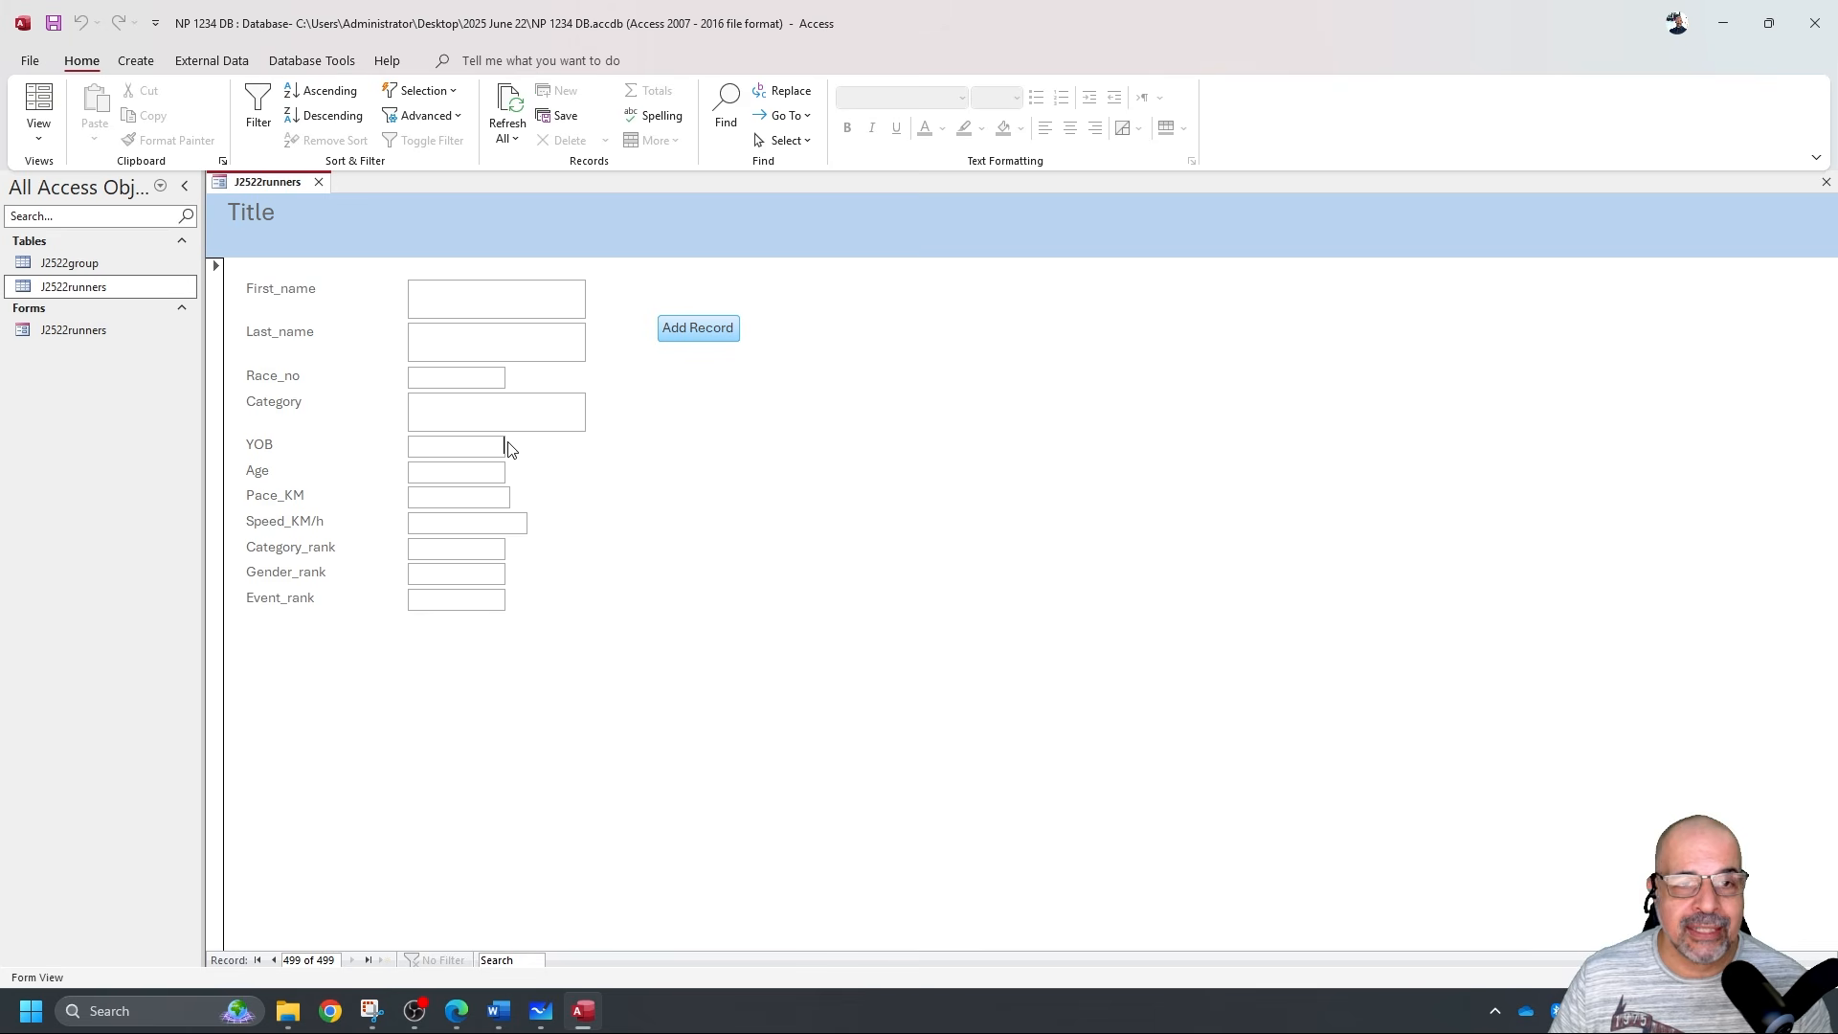
click(319, 181)
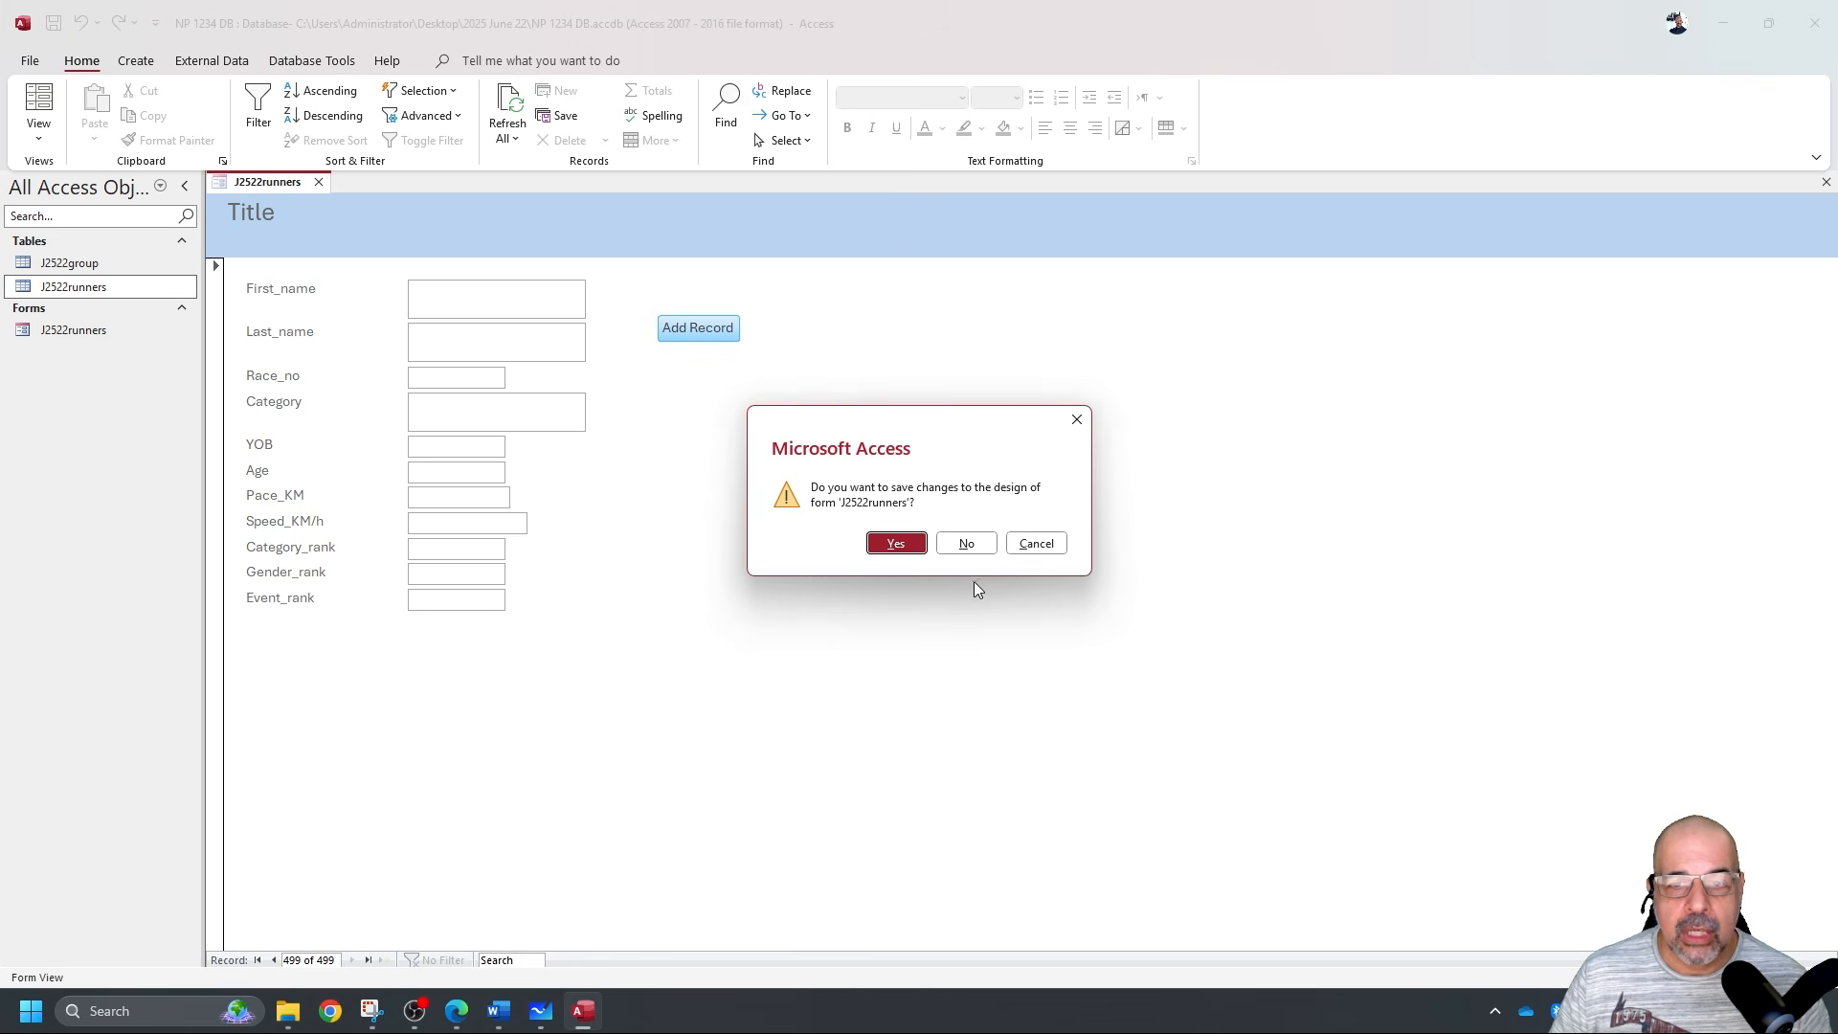
click(894, 545)
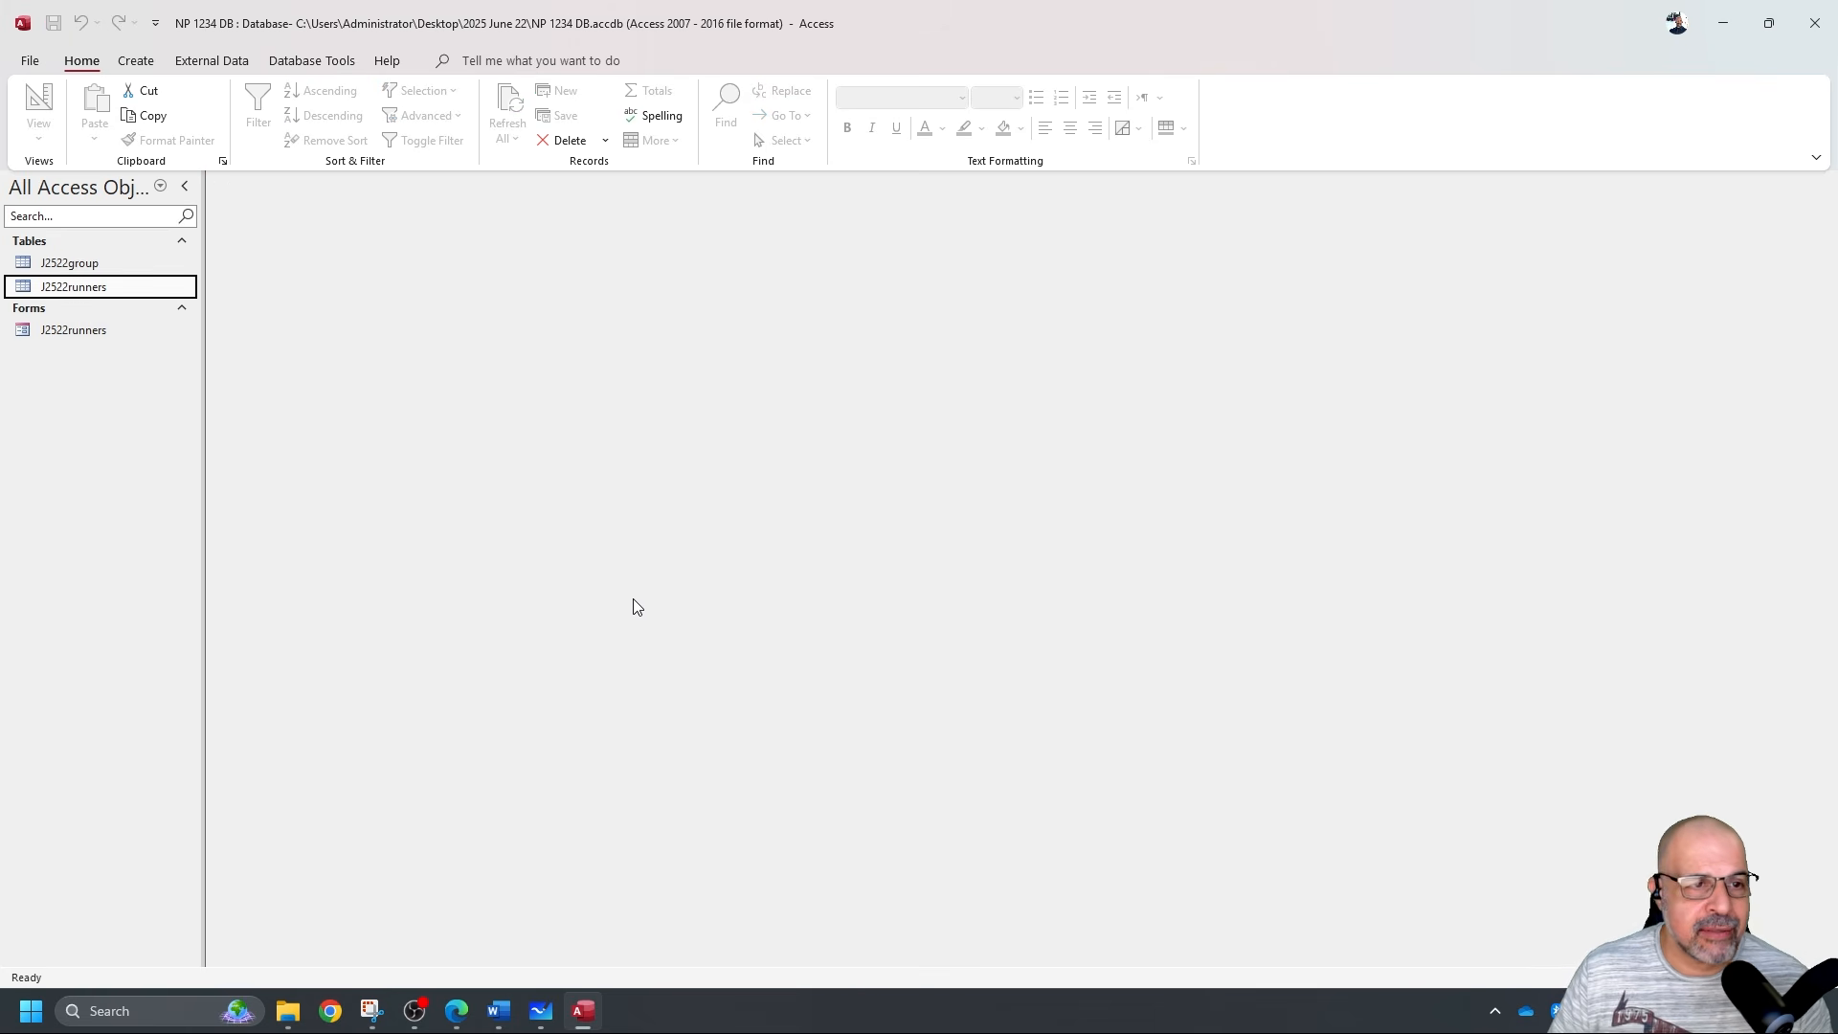
Open the J2522runners table at a new blank record, with the exam PDF beside it.
double_click(136, 292)
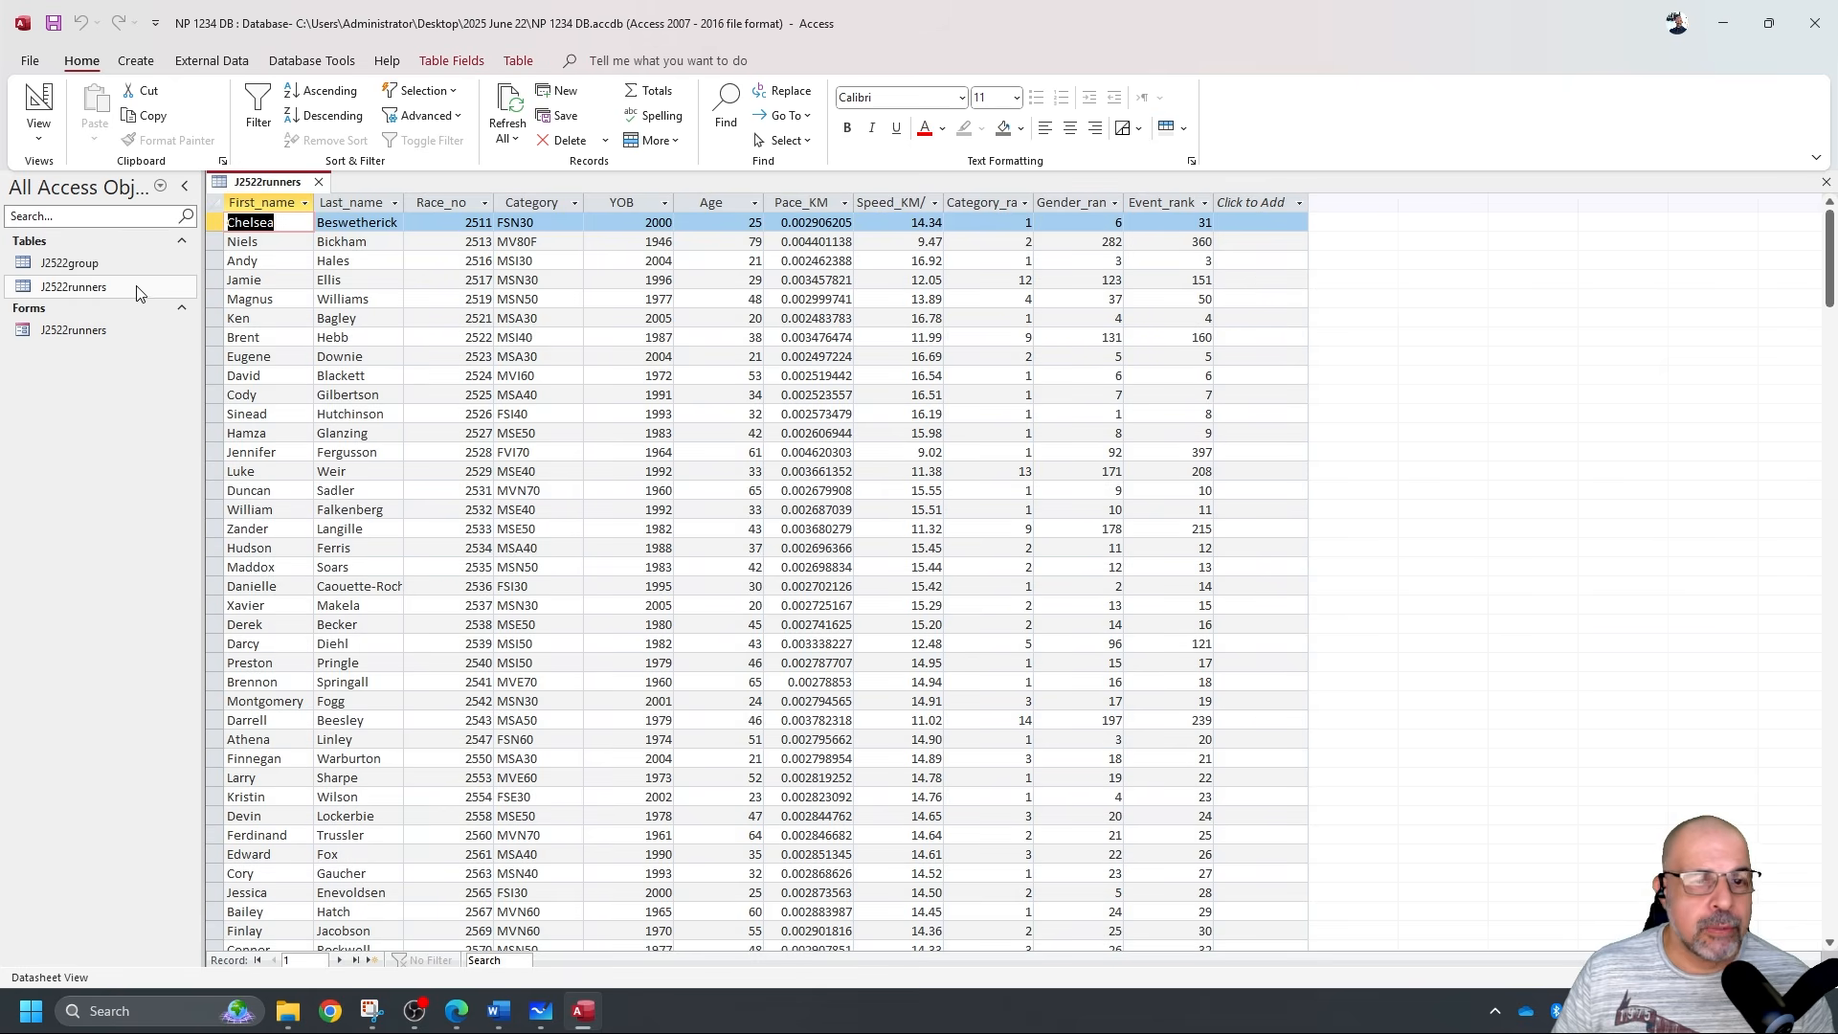
click(372, 961)
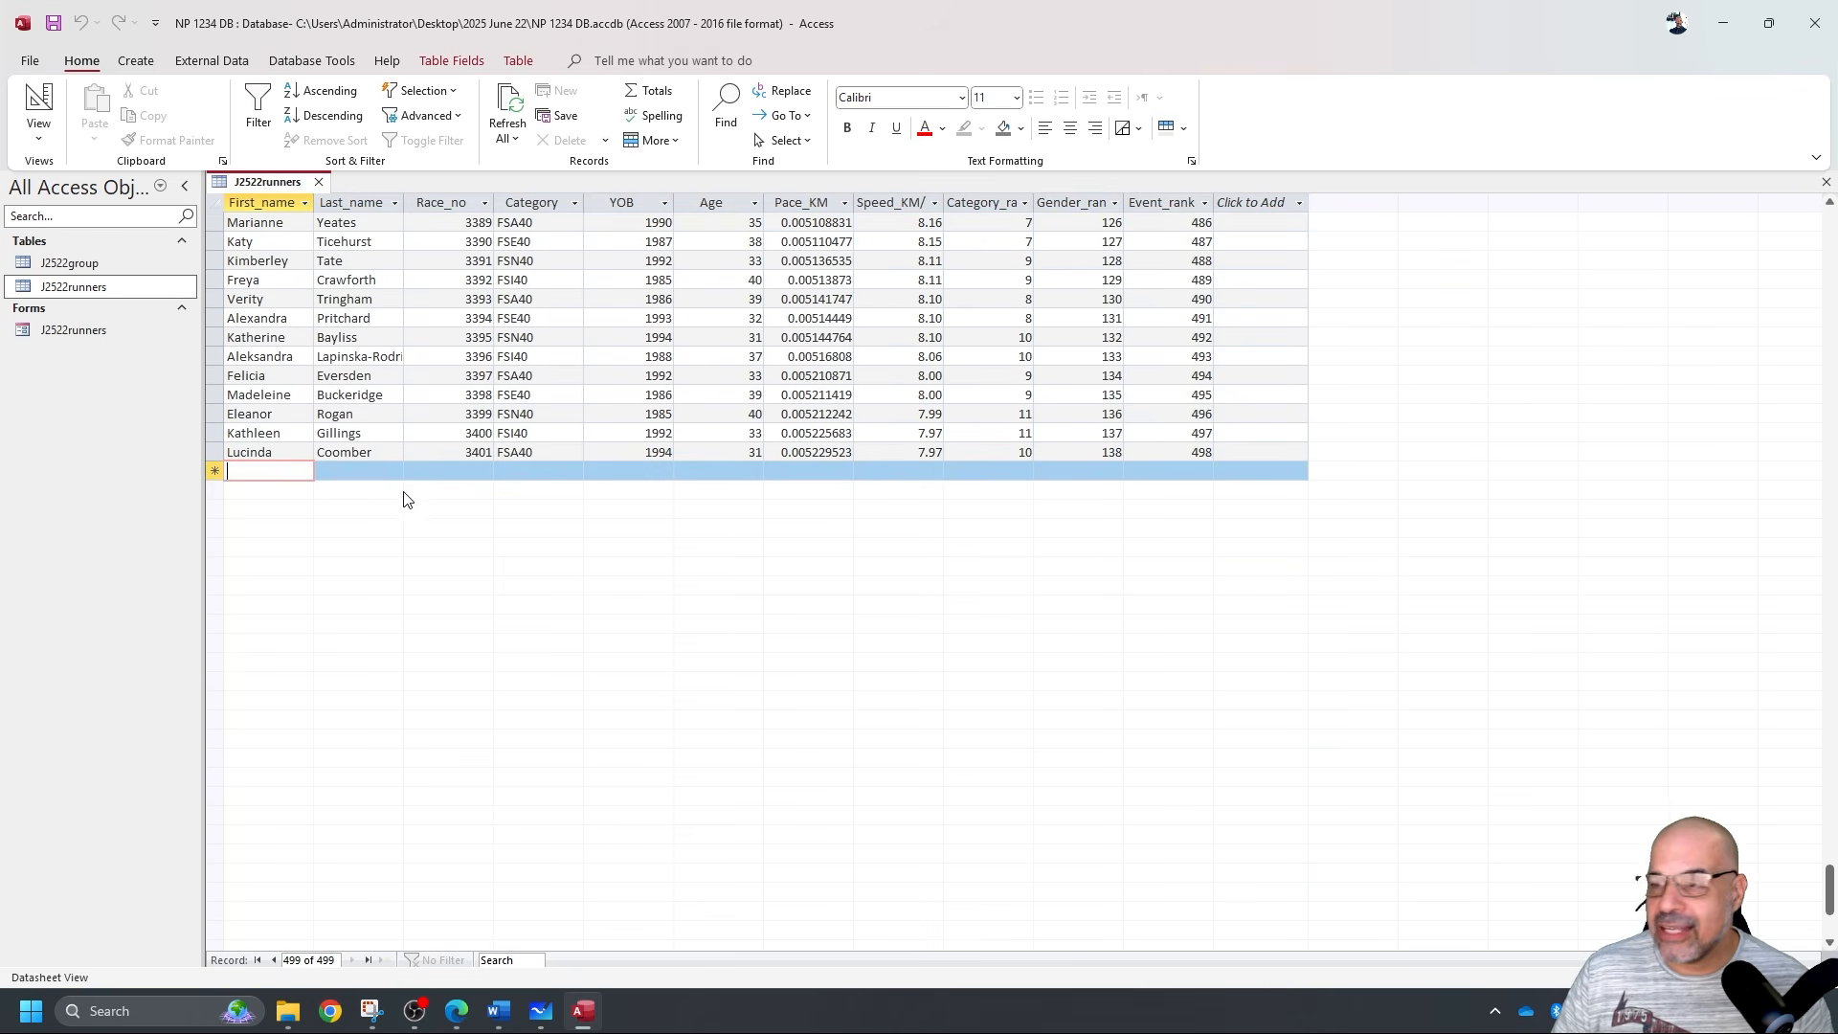
key(alt+Tab)
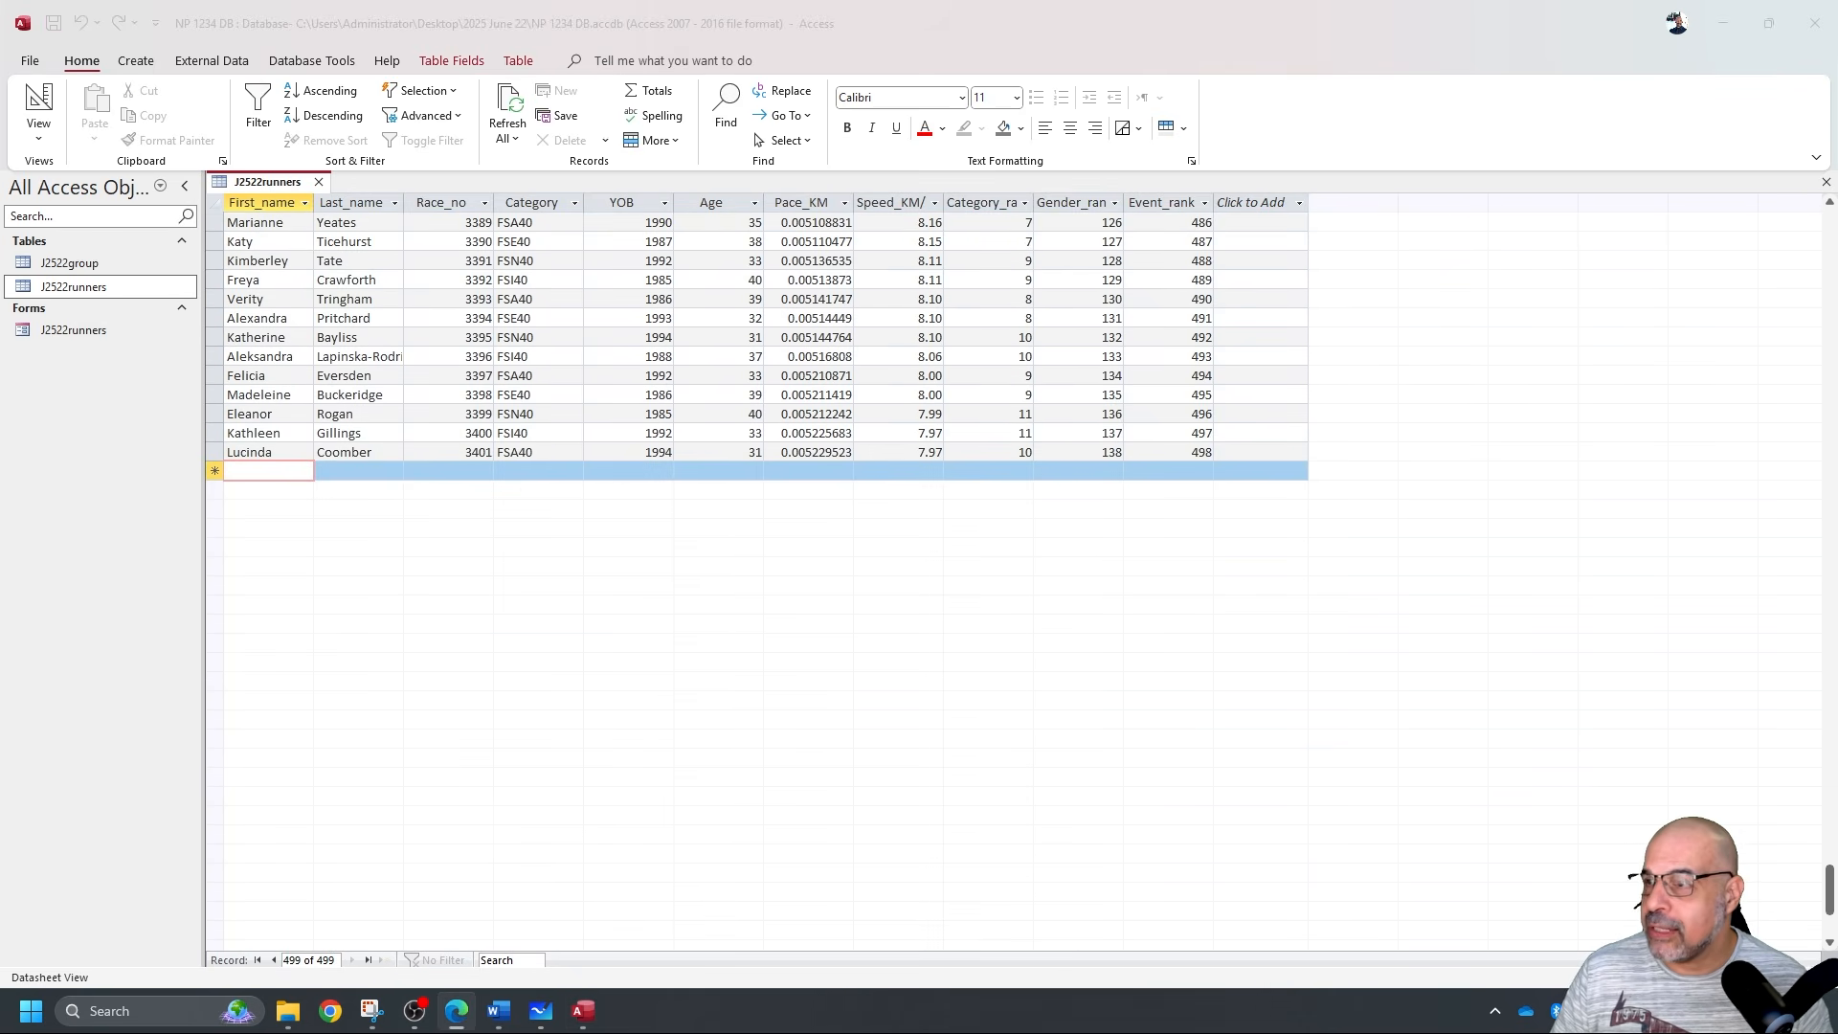
drag(1837, 430, 1405, 81)
Fill in the new runner's first and last name and Race_no 2512.
click(240, 472)
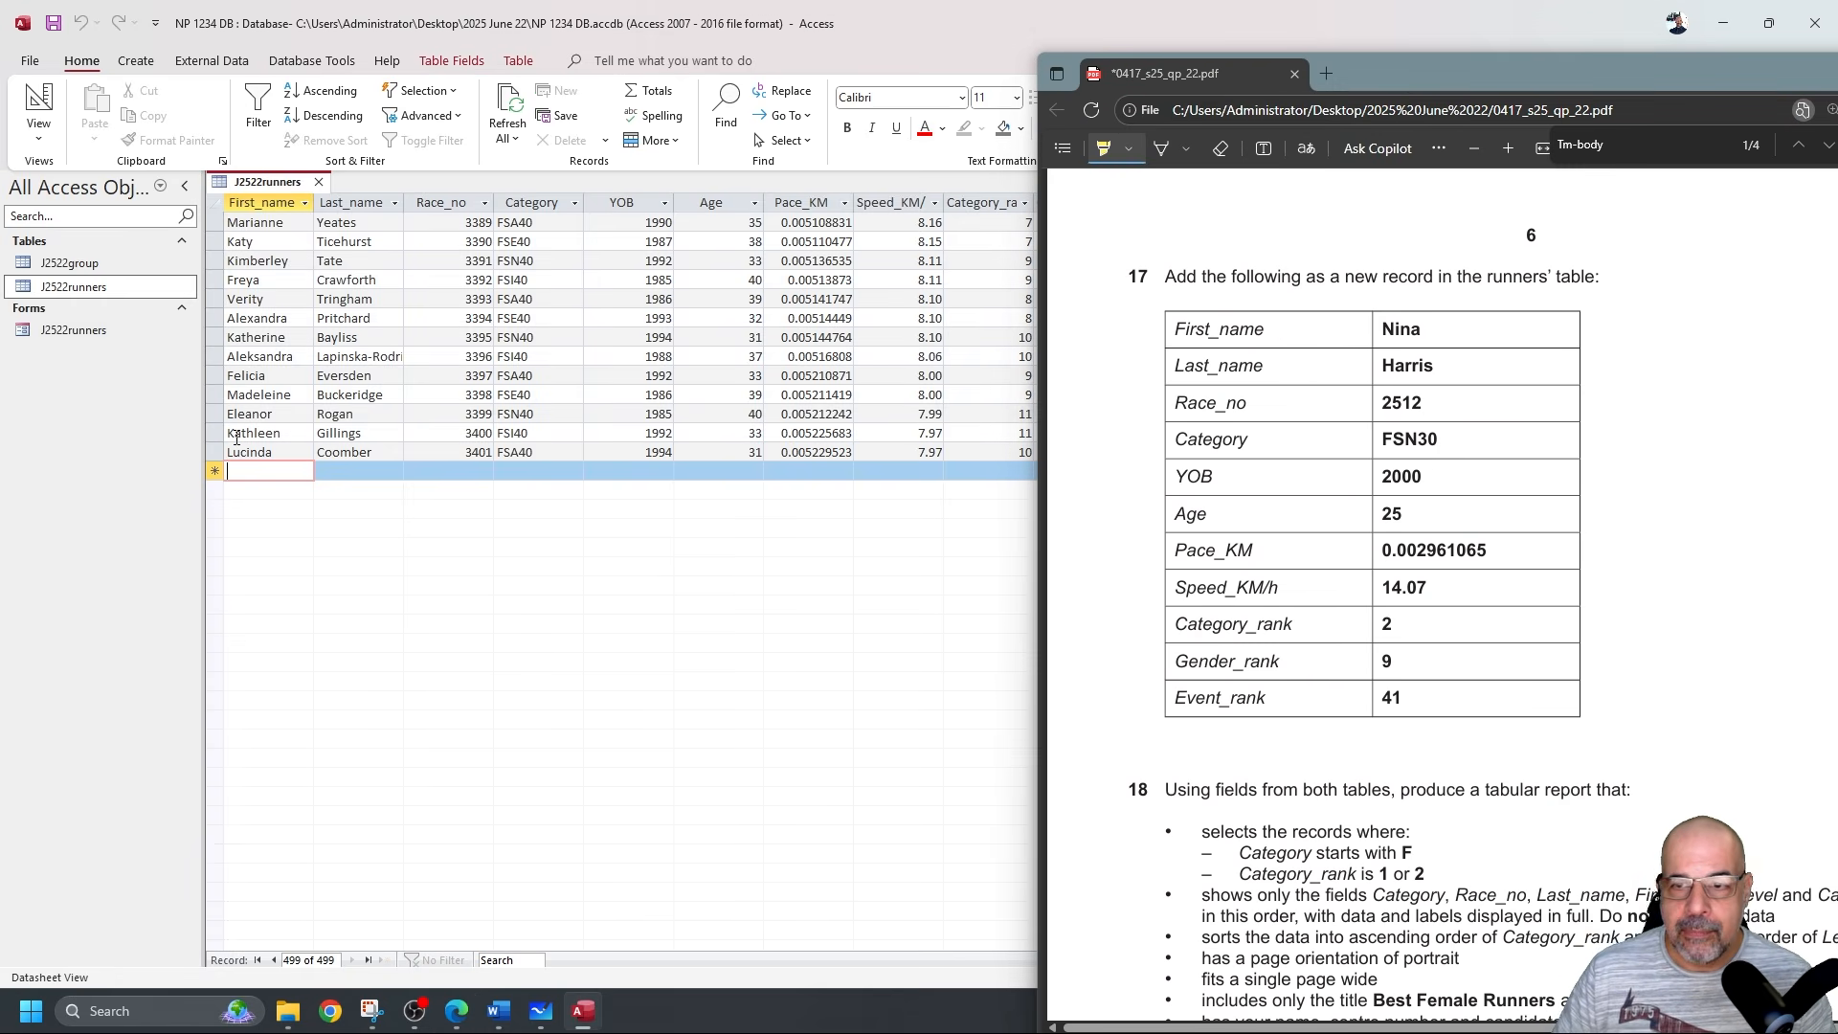
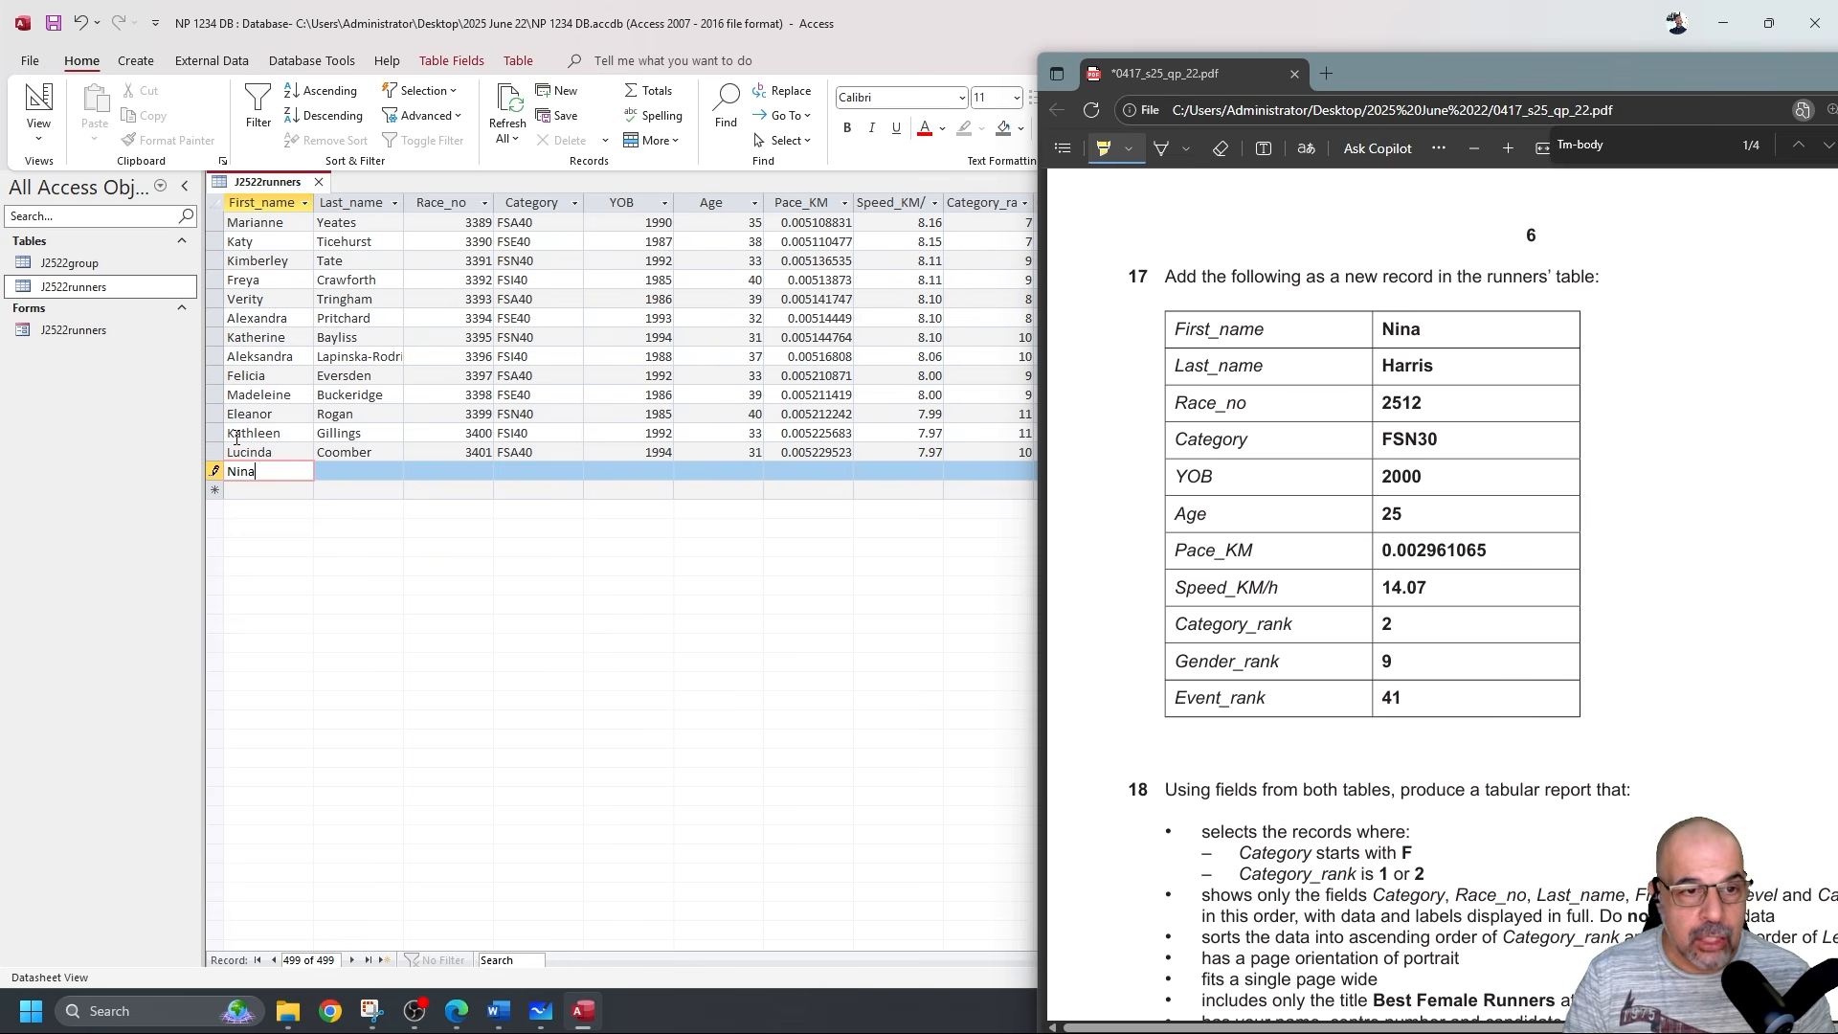
key(Tab)
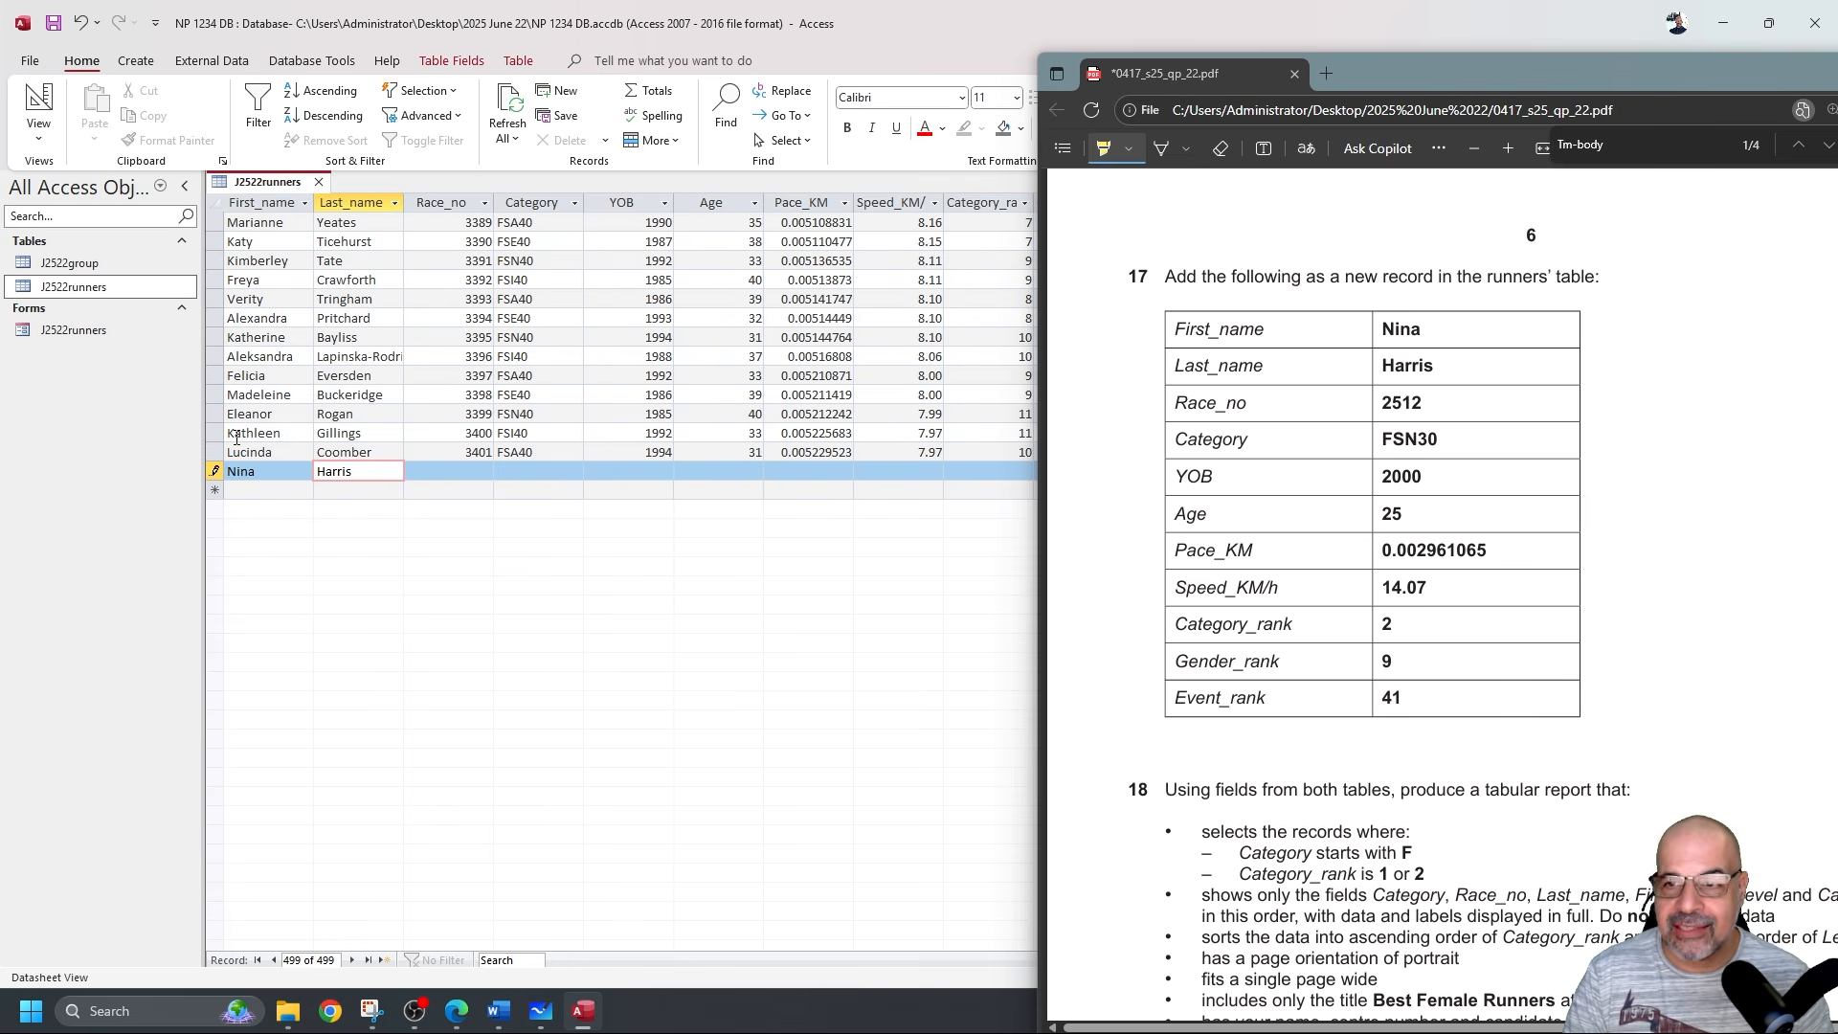
key(Tab)
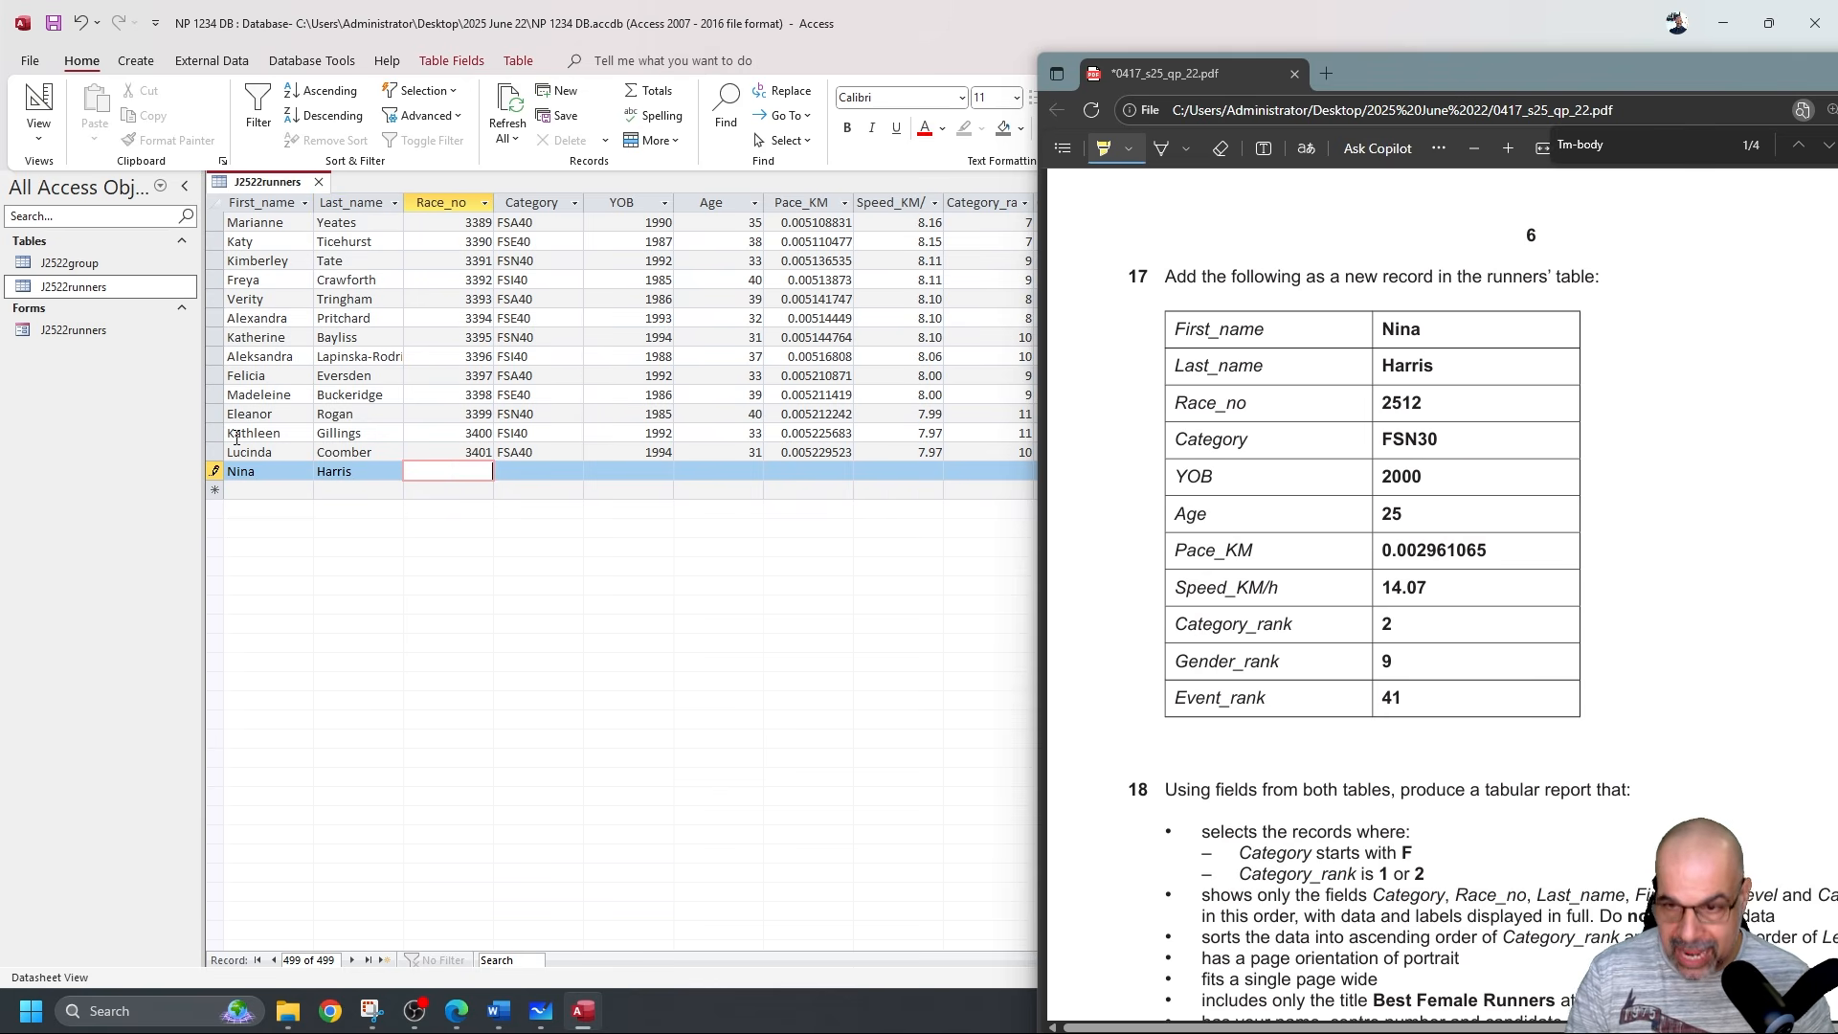
text(2512)
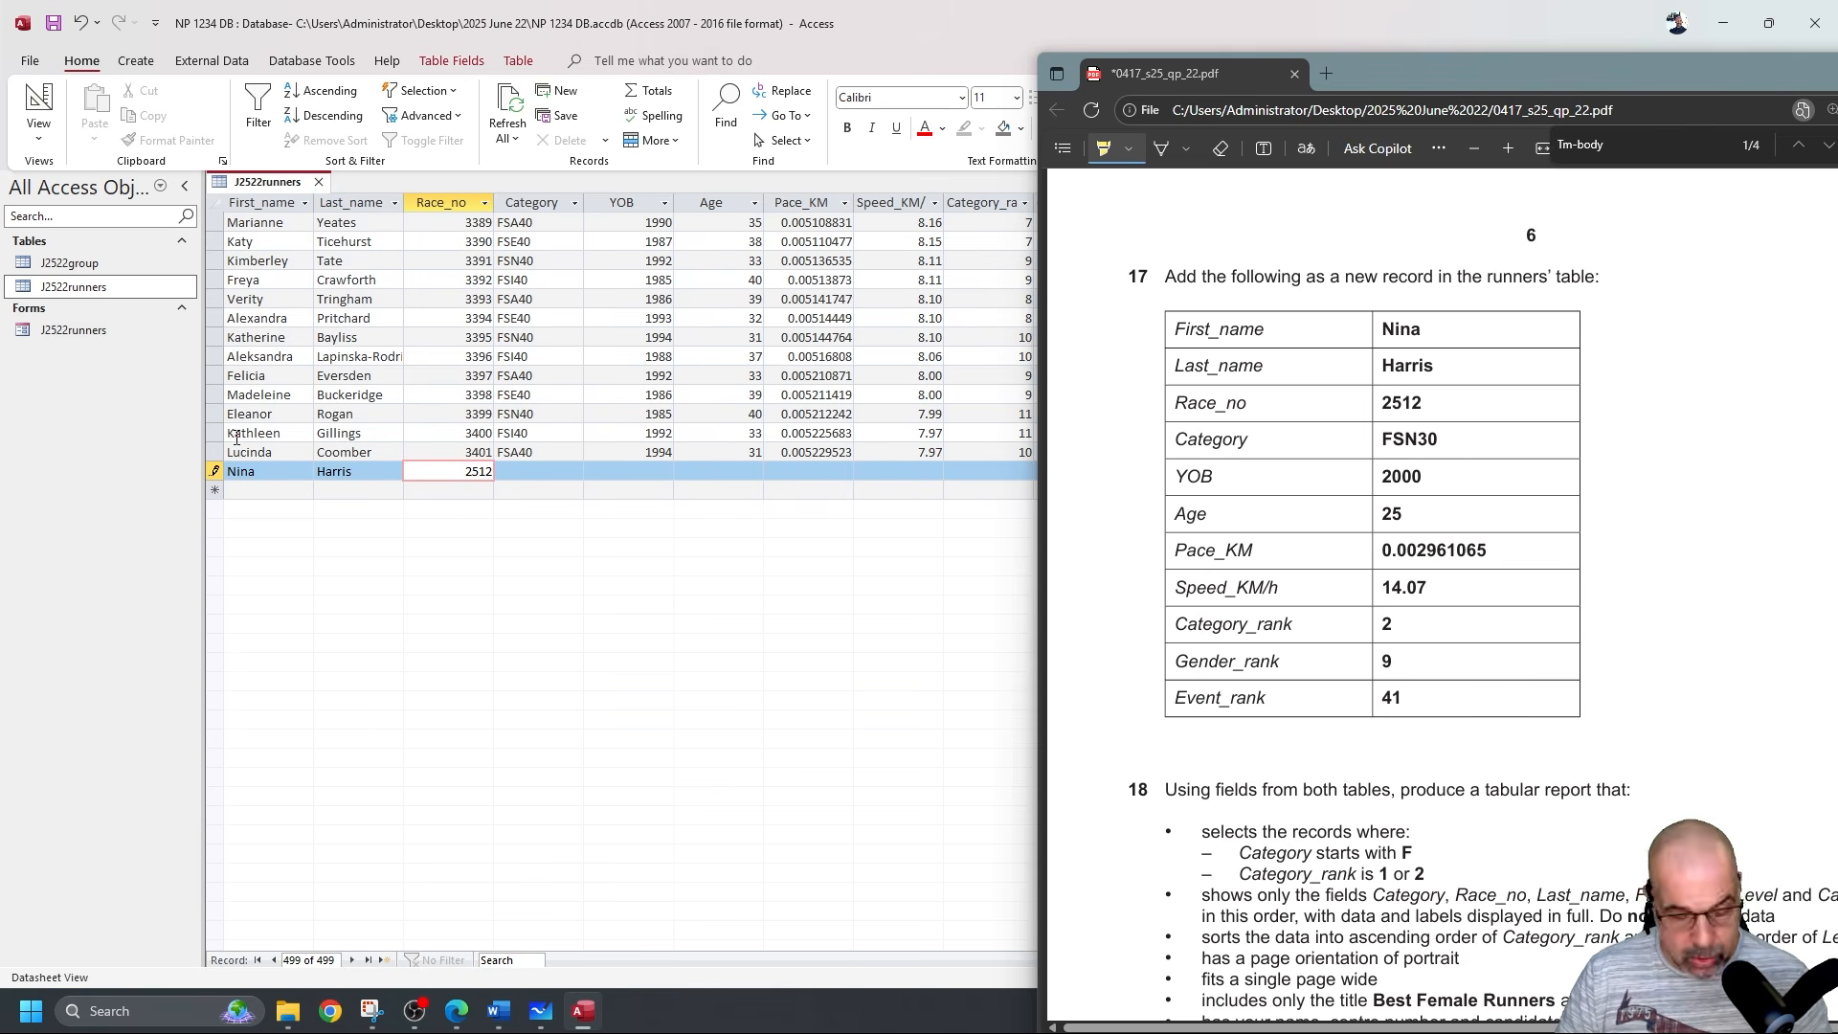
Enter Category FSN30, YOB 2000, Age 25 and Pace_KM 0.002961065.
key(Tab)
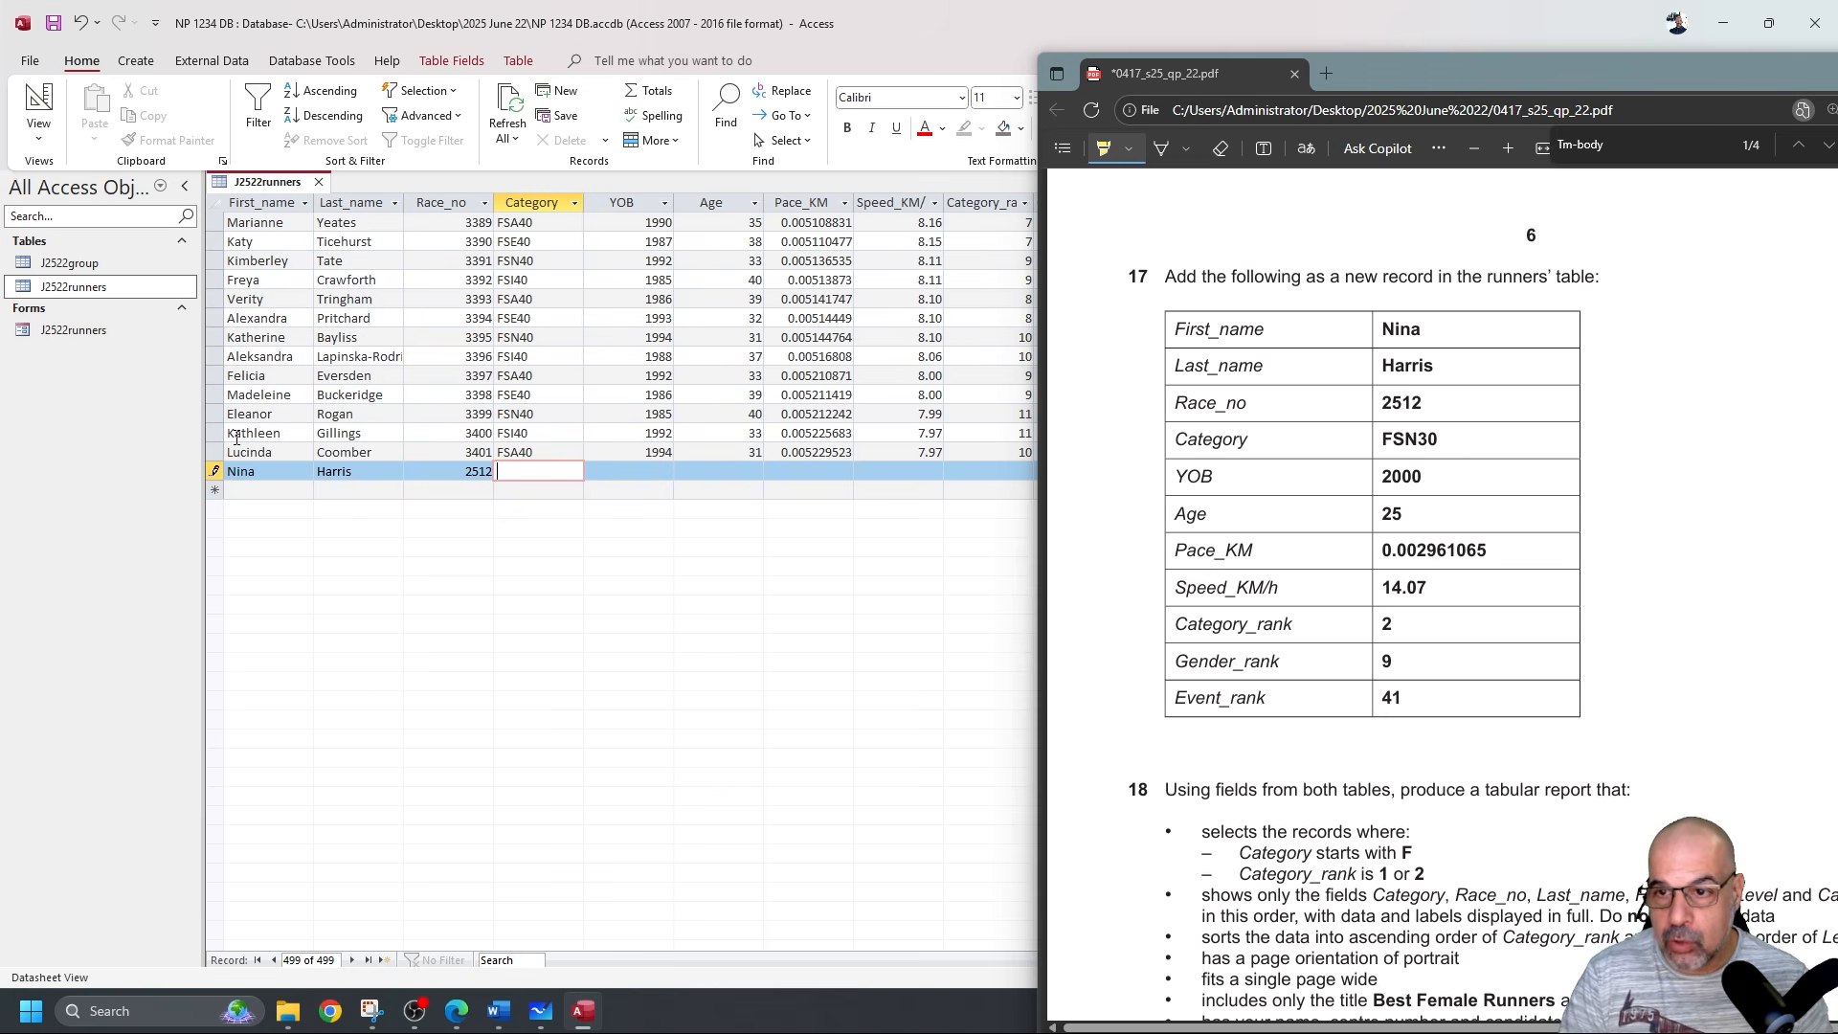
text(FSN30)
key(Tab)
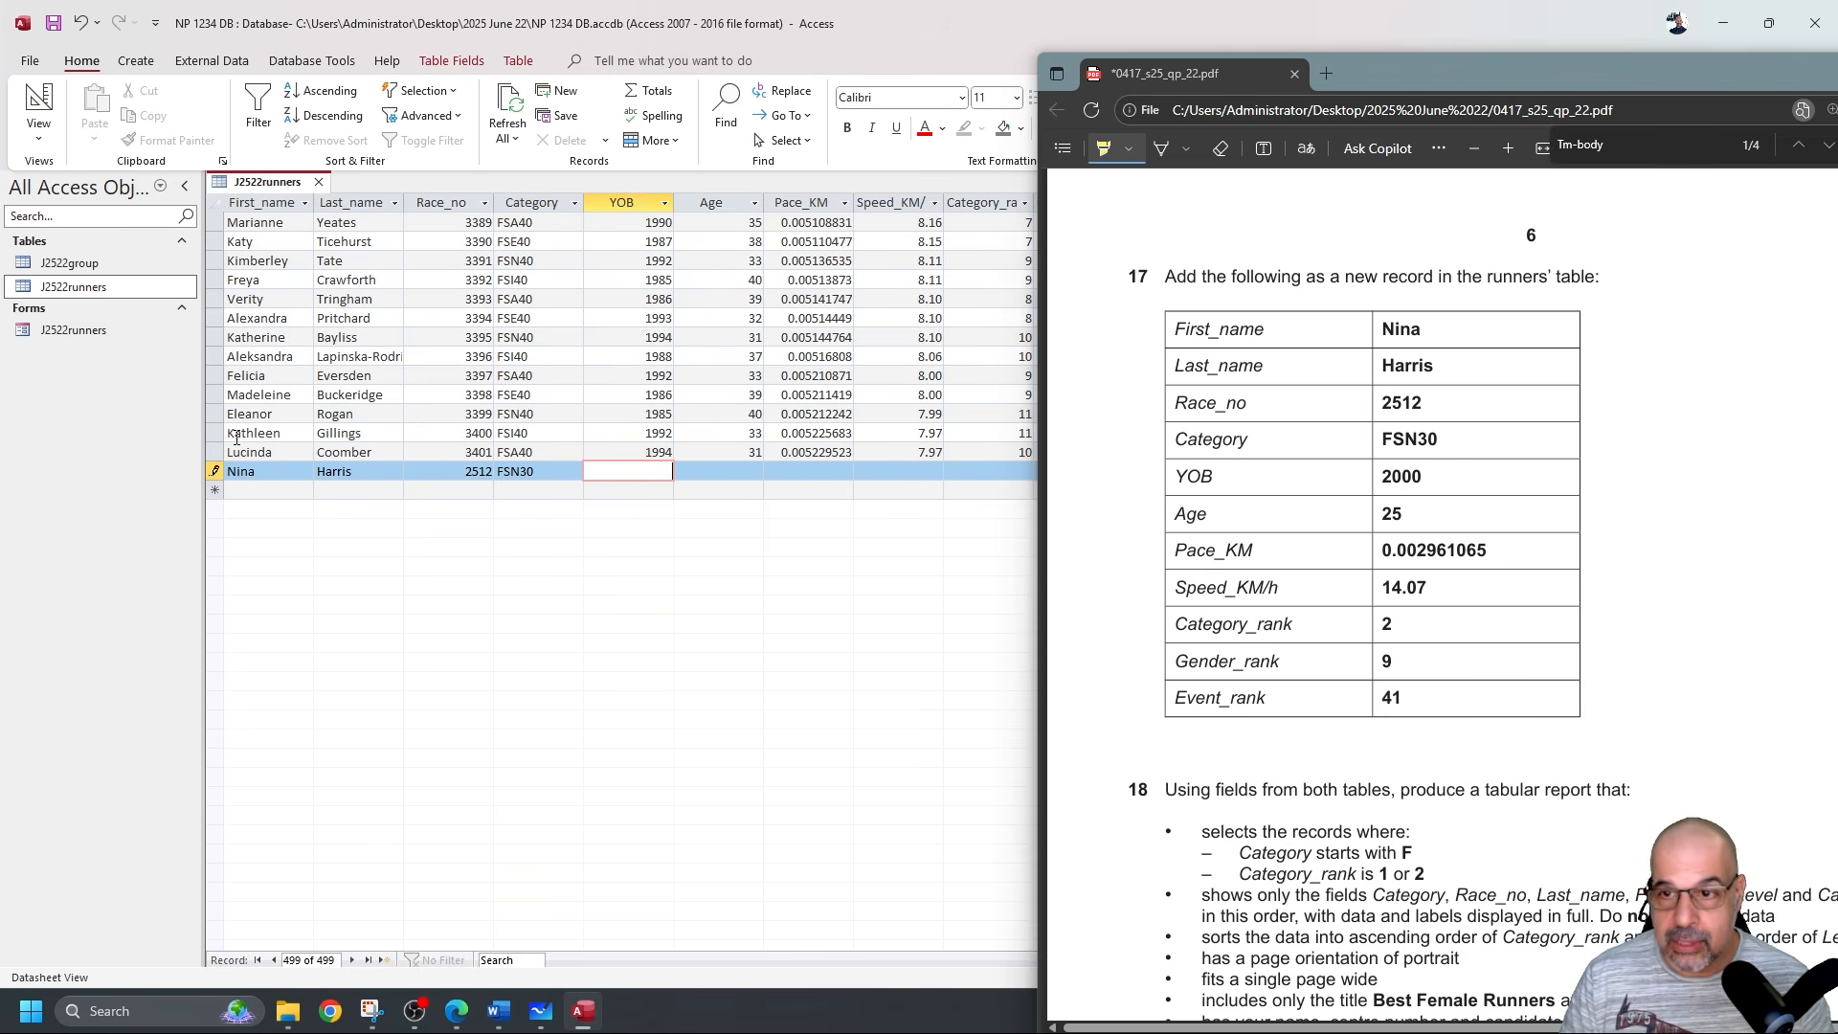
text(2000)
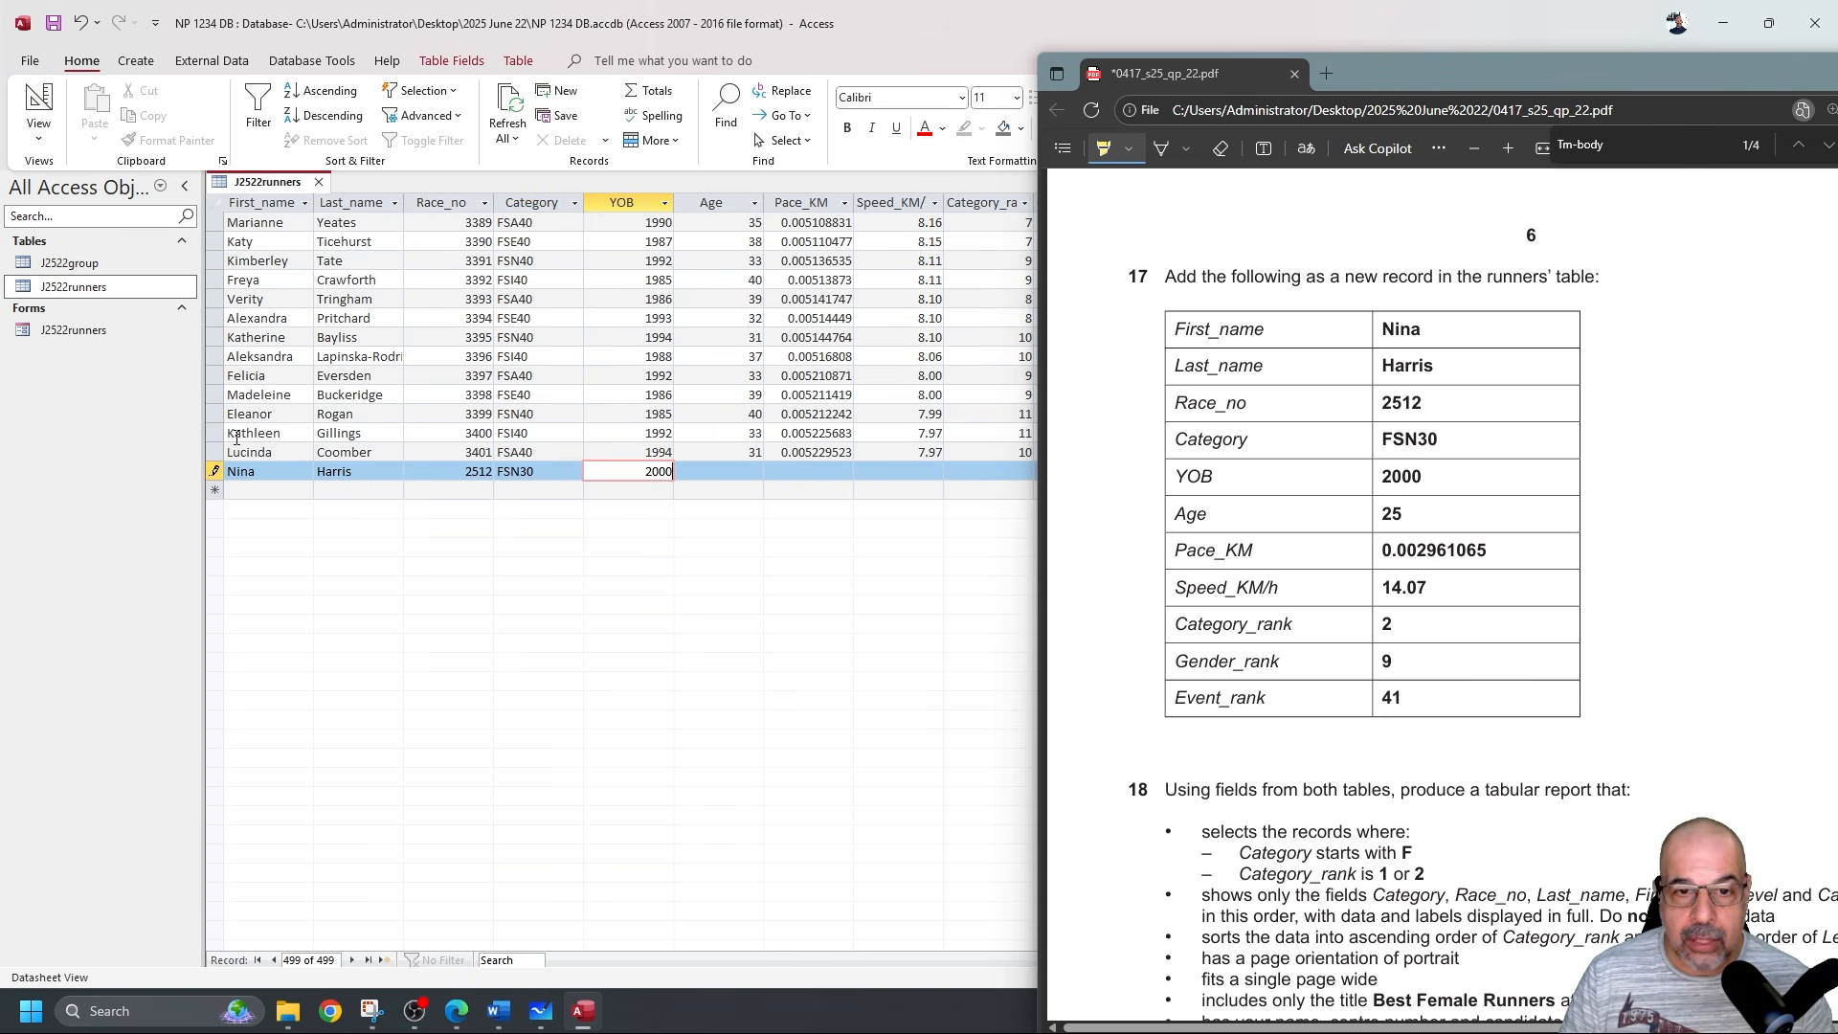
key(Tab)
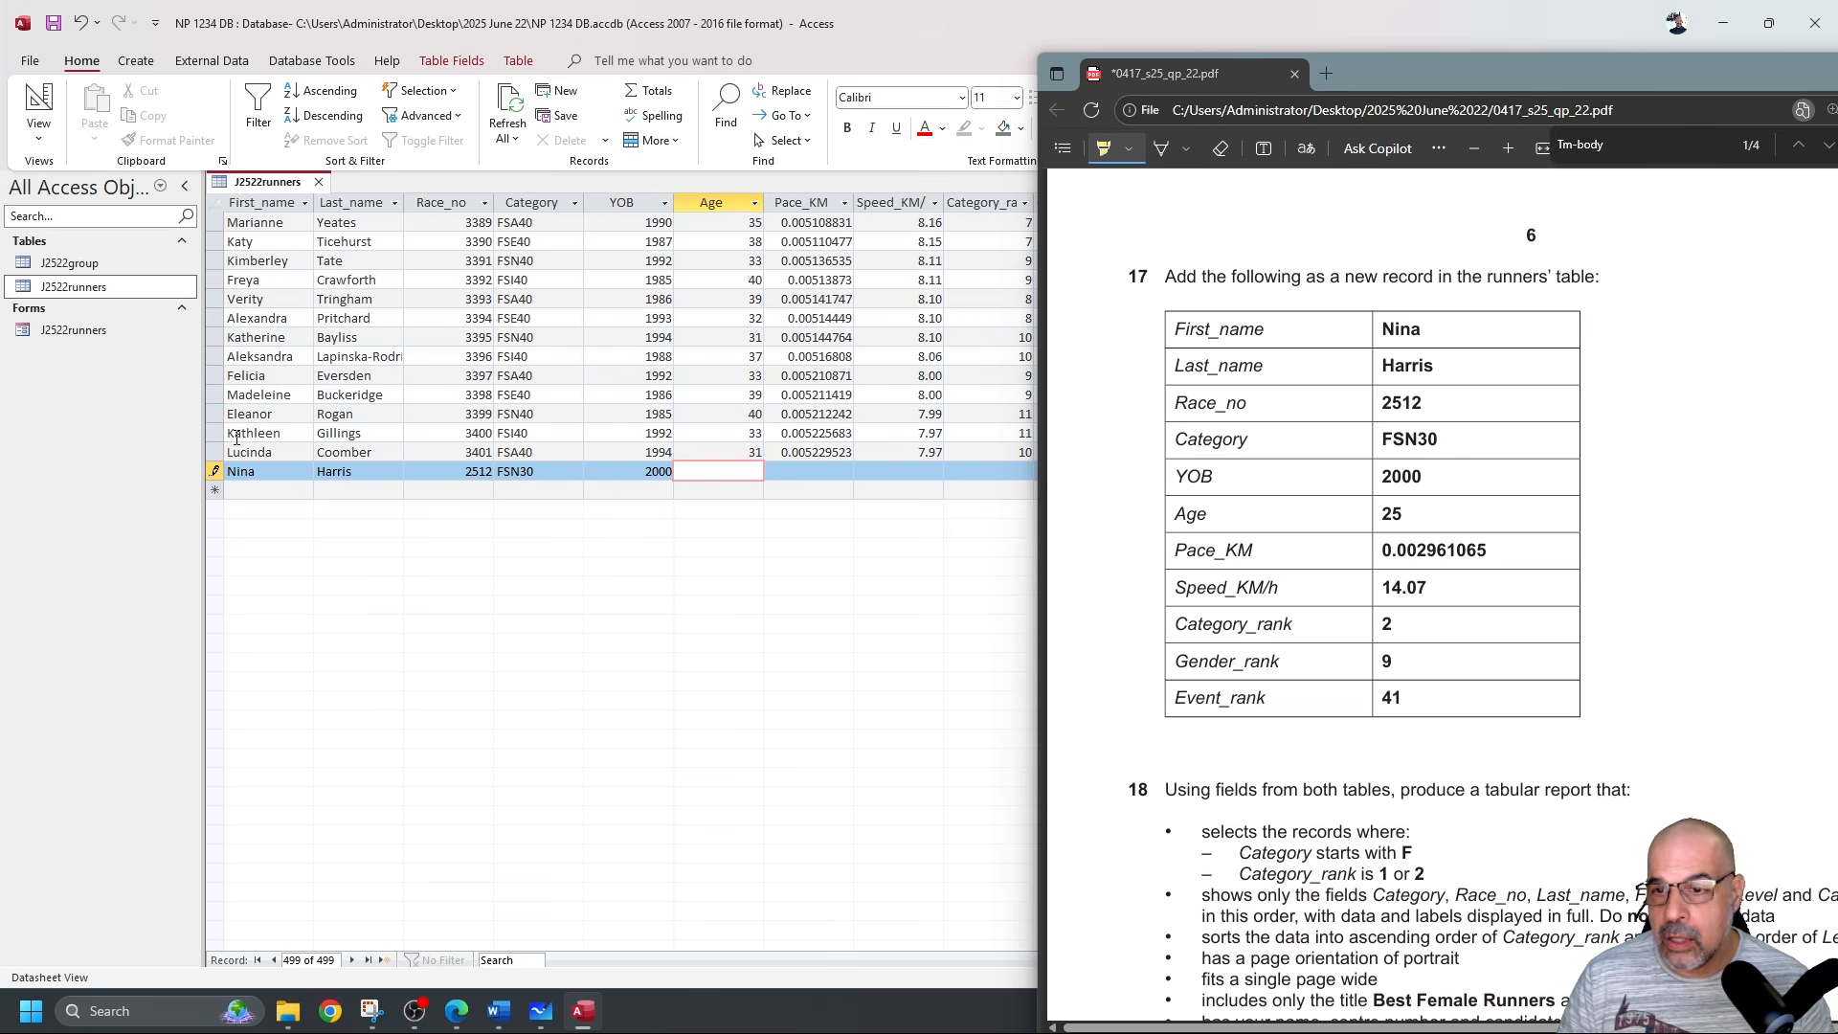
text(25)
key(Tab)
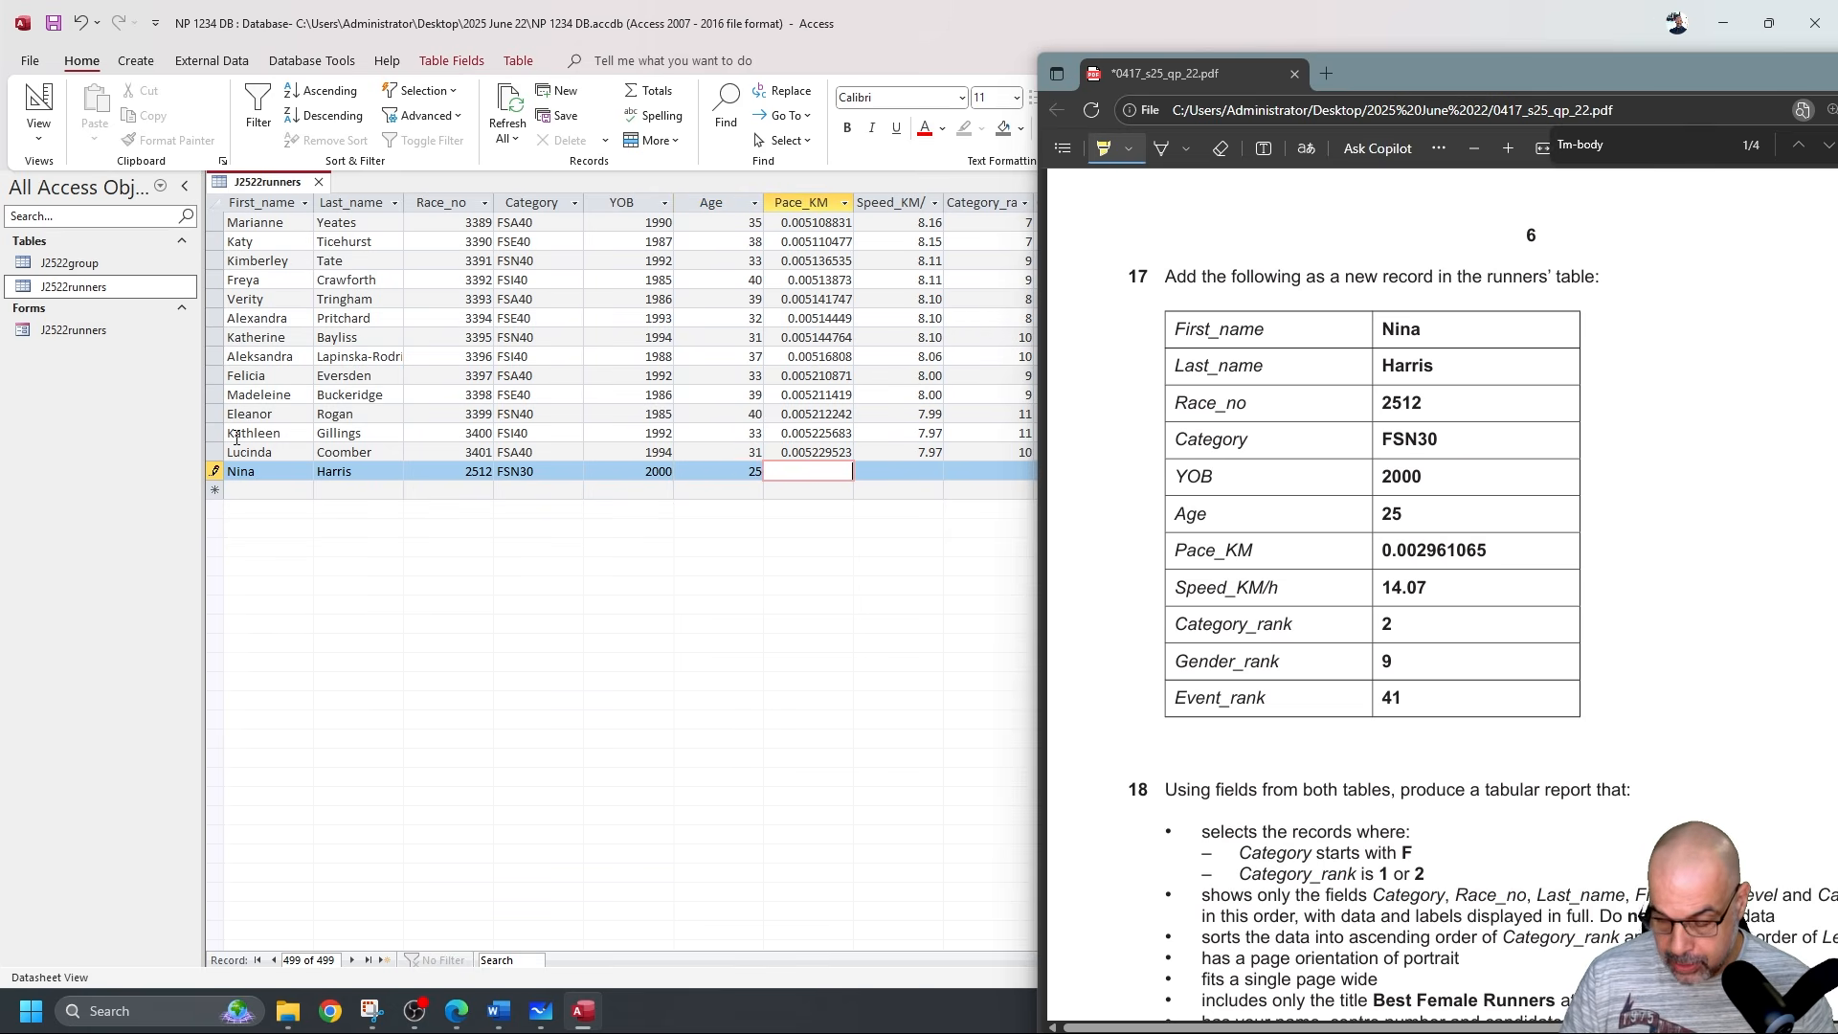
text(0.00)
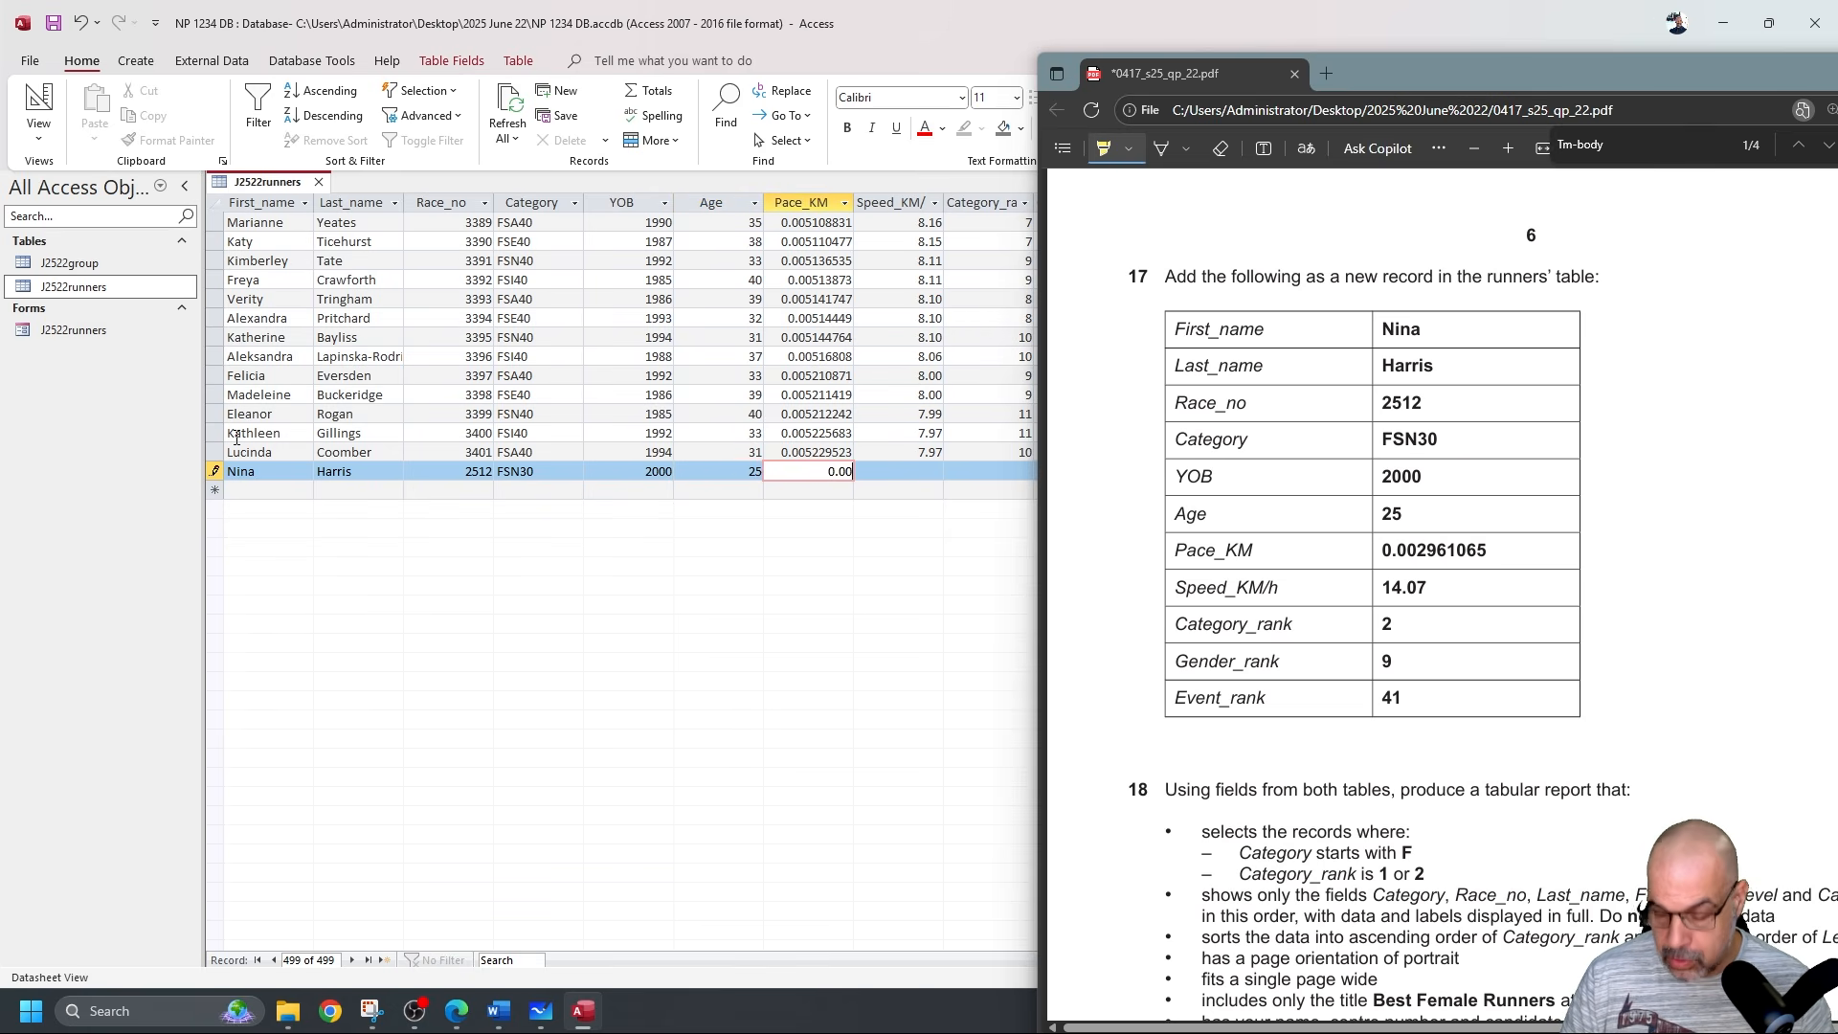
text(296)
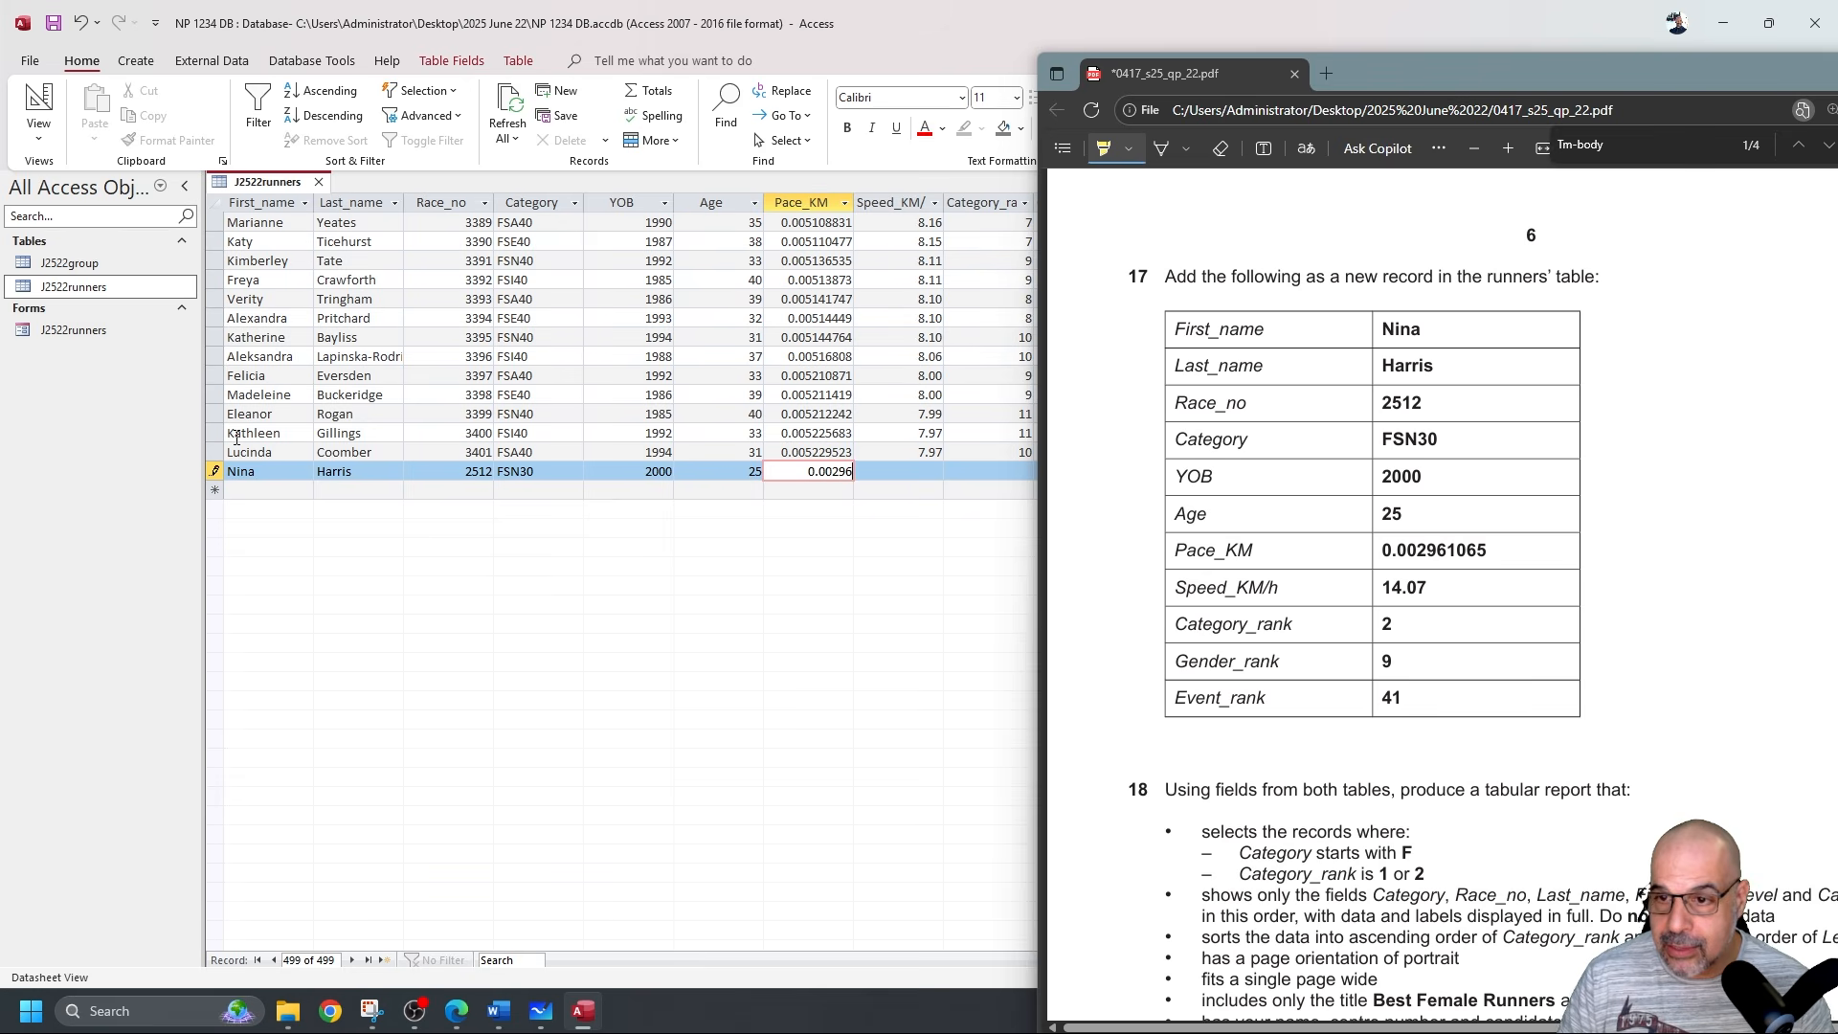
text(1065)
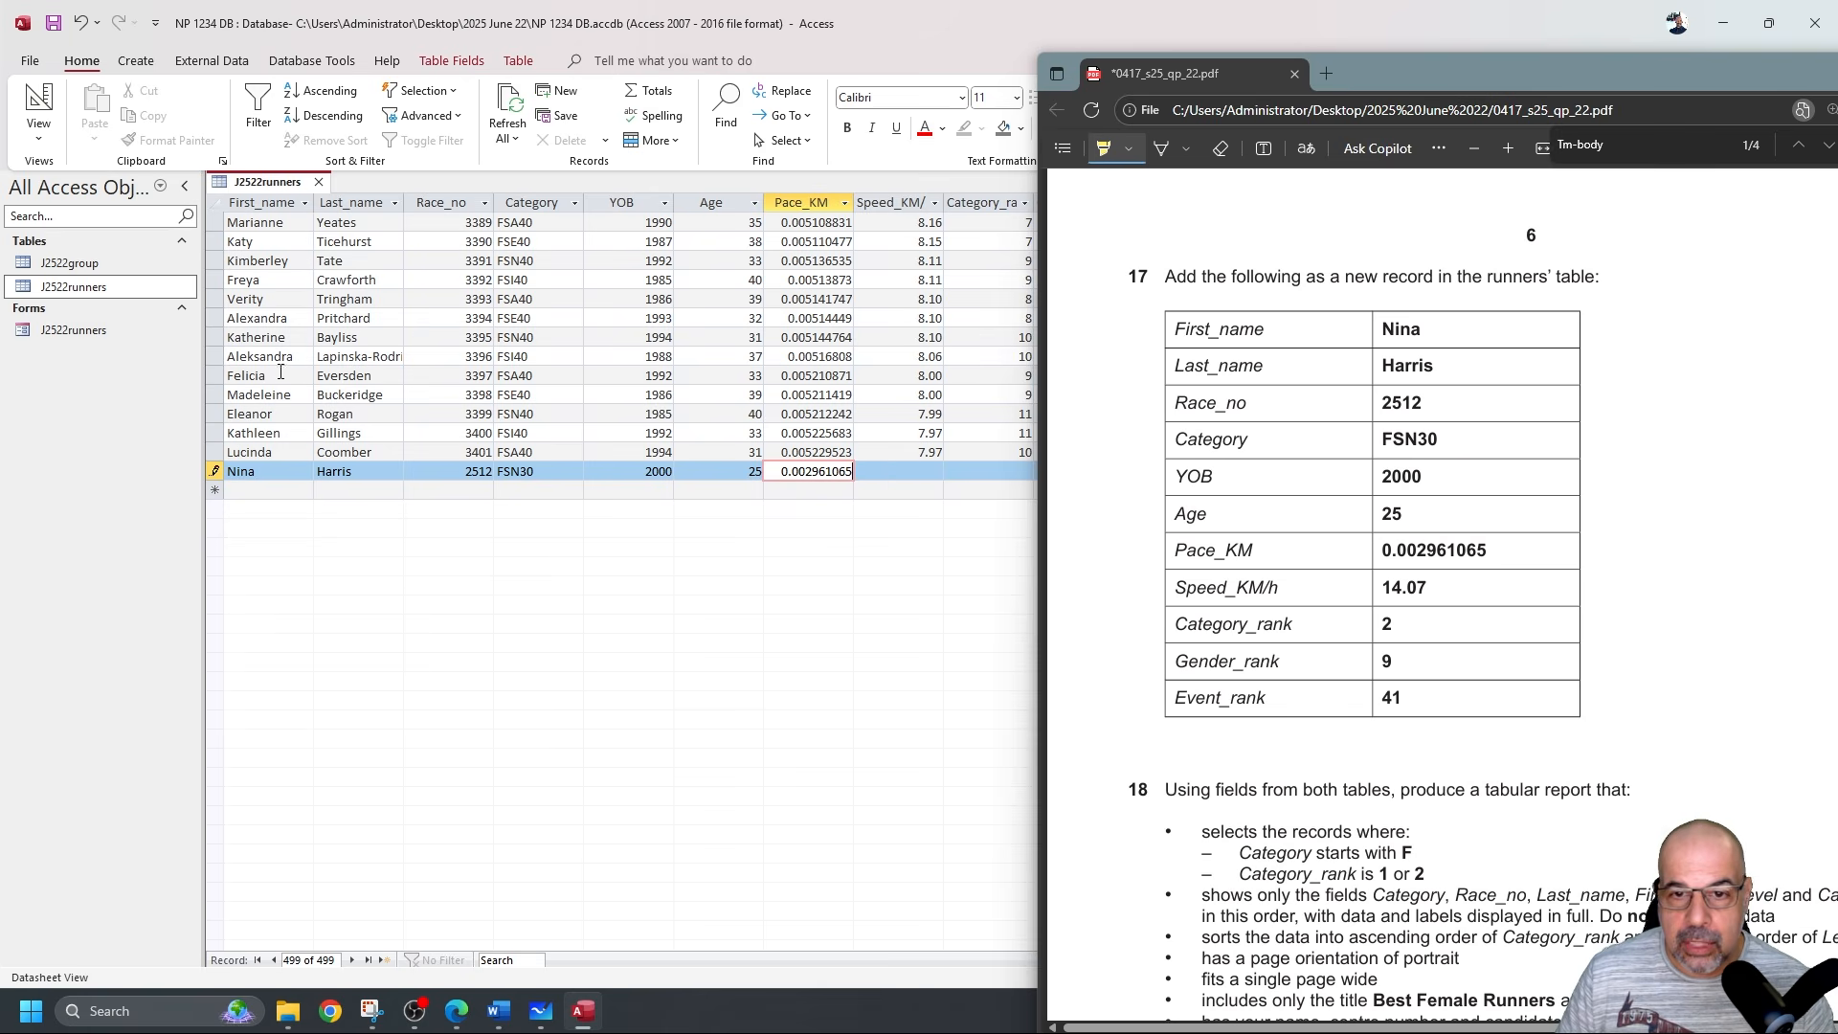
Enter Speed_KM/h 14.07 and Category, Gender and Event ranks 2, 9 and 41.
click(925, 470)
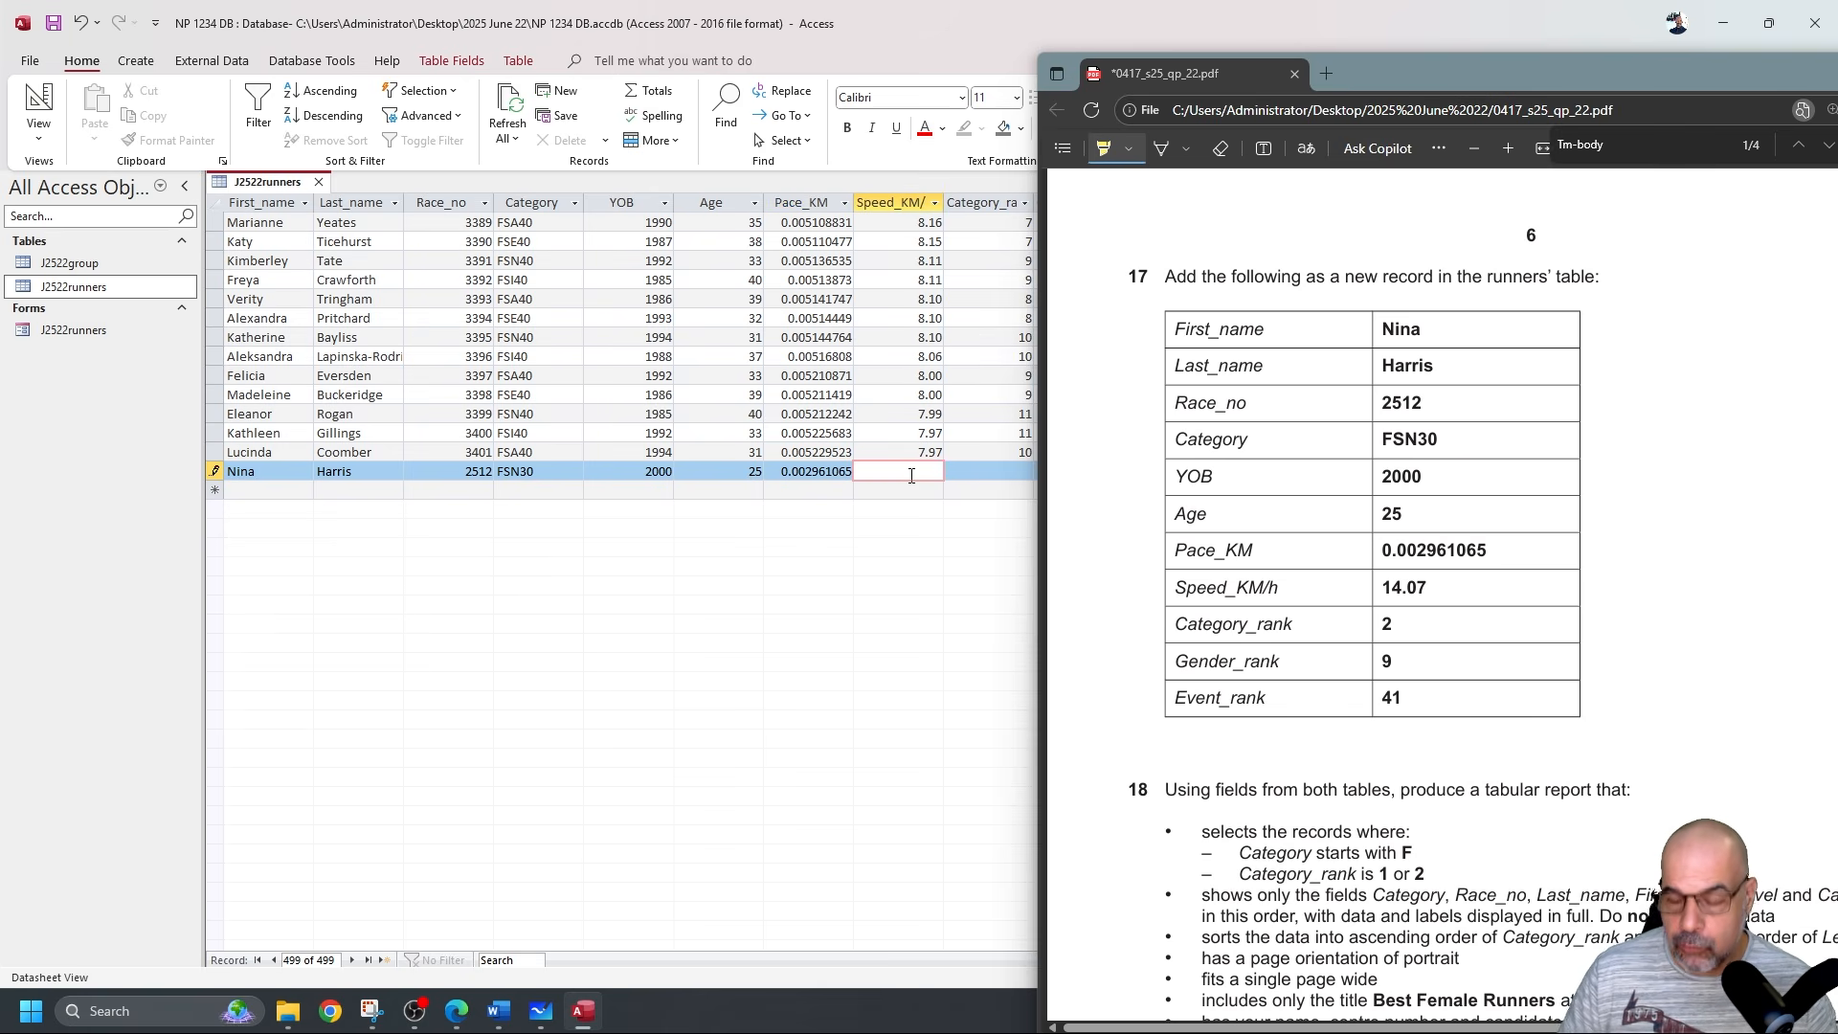
text(14.07)
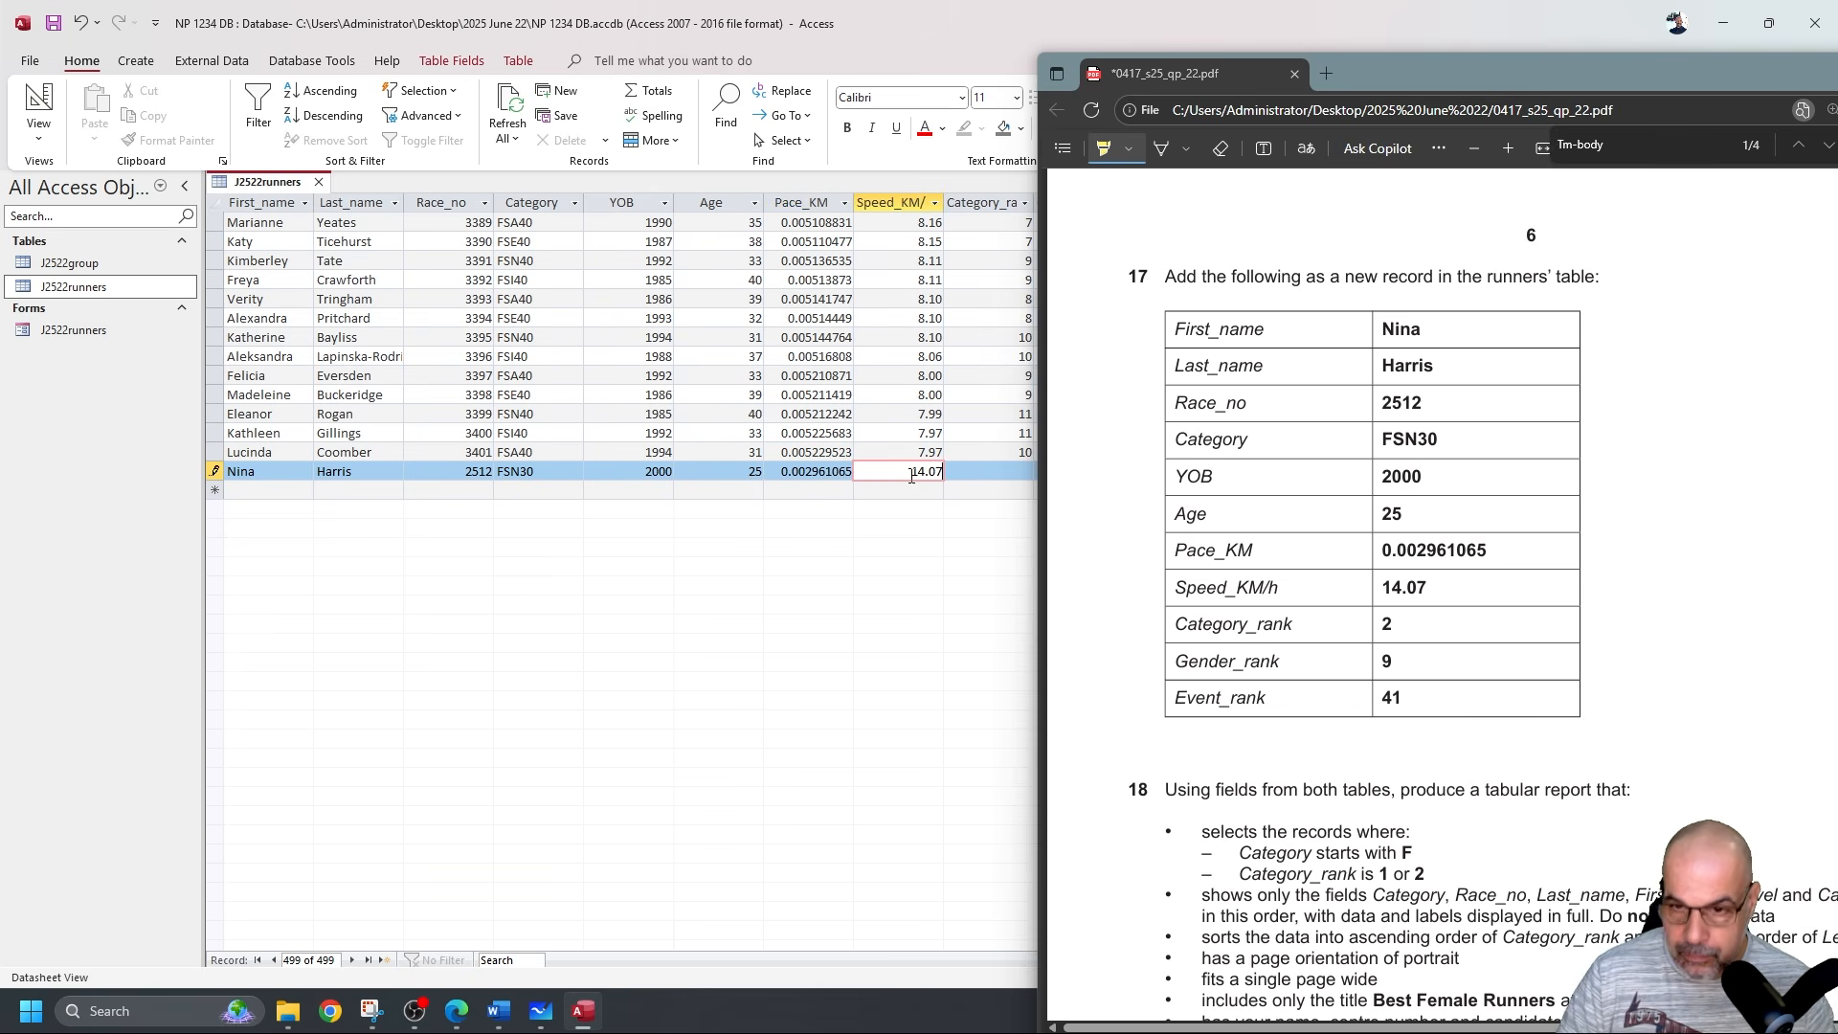
drag(1509, 73, 395, 54)
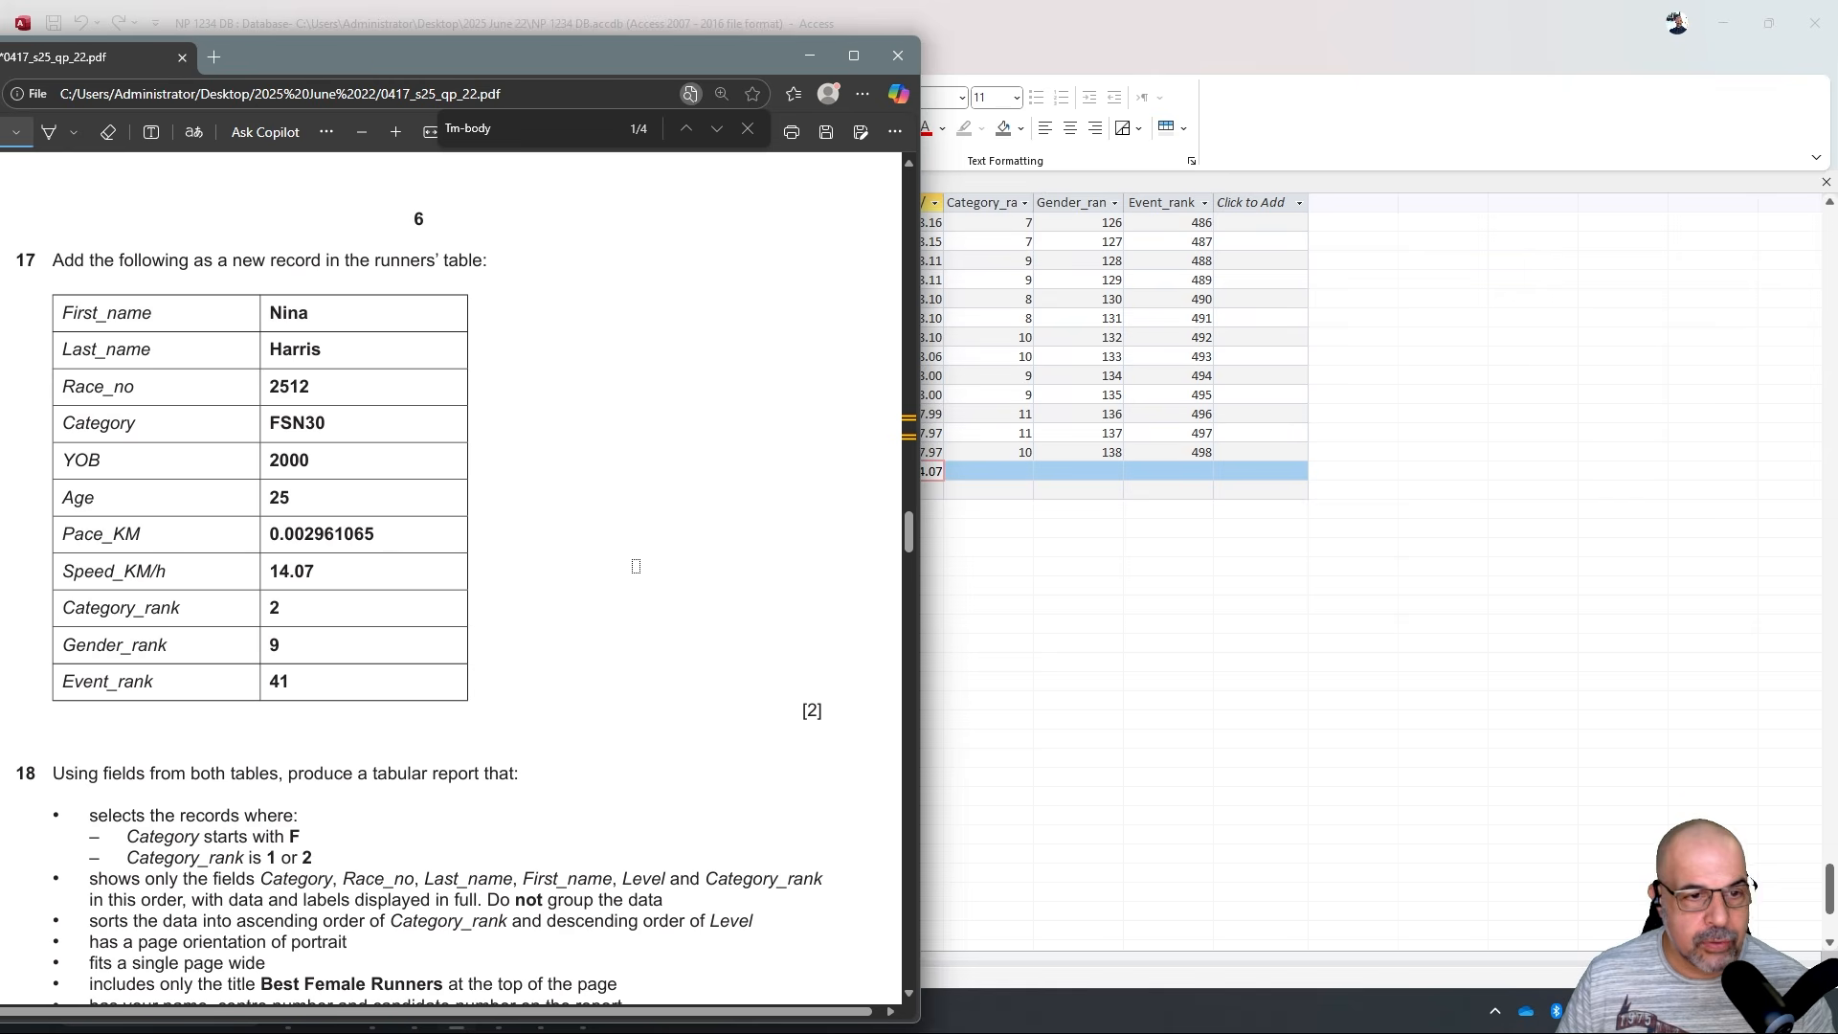
click(1019, 470)
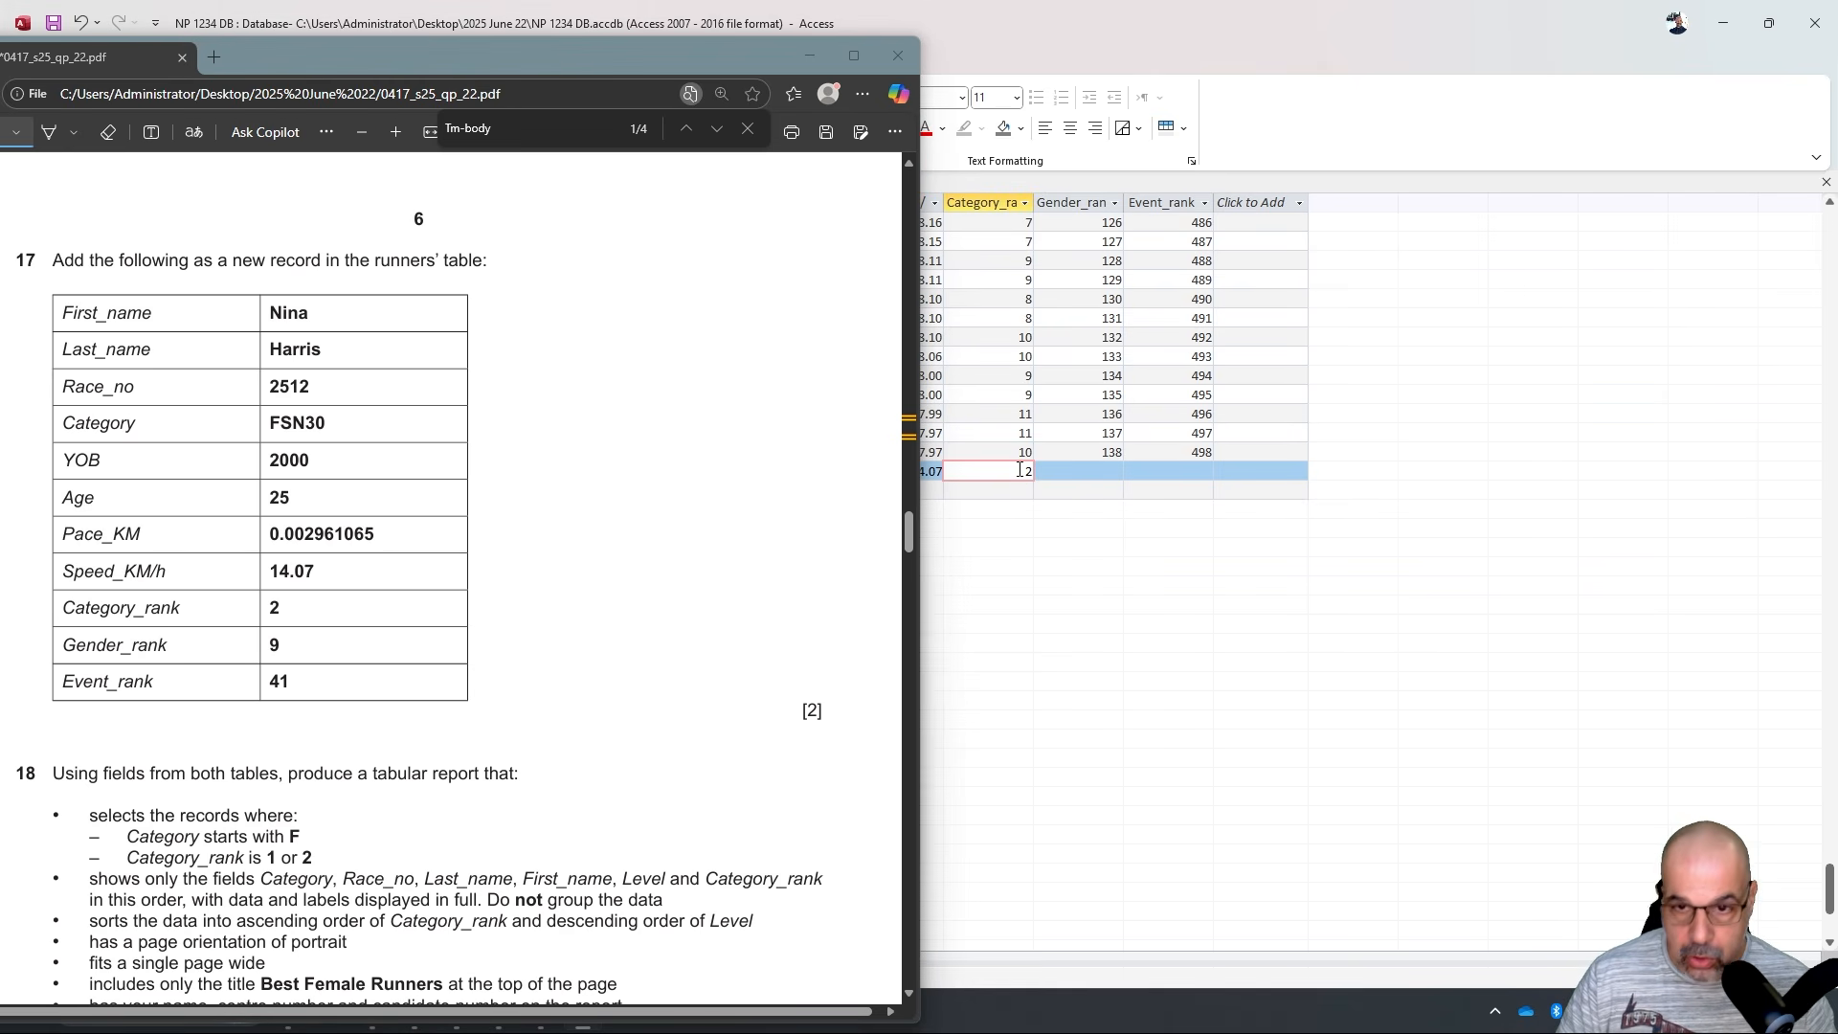
key(Tab)
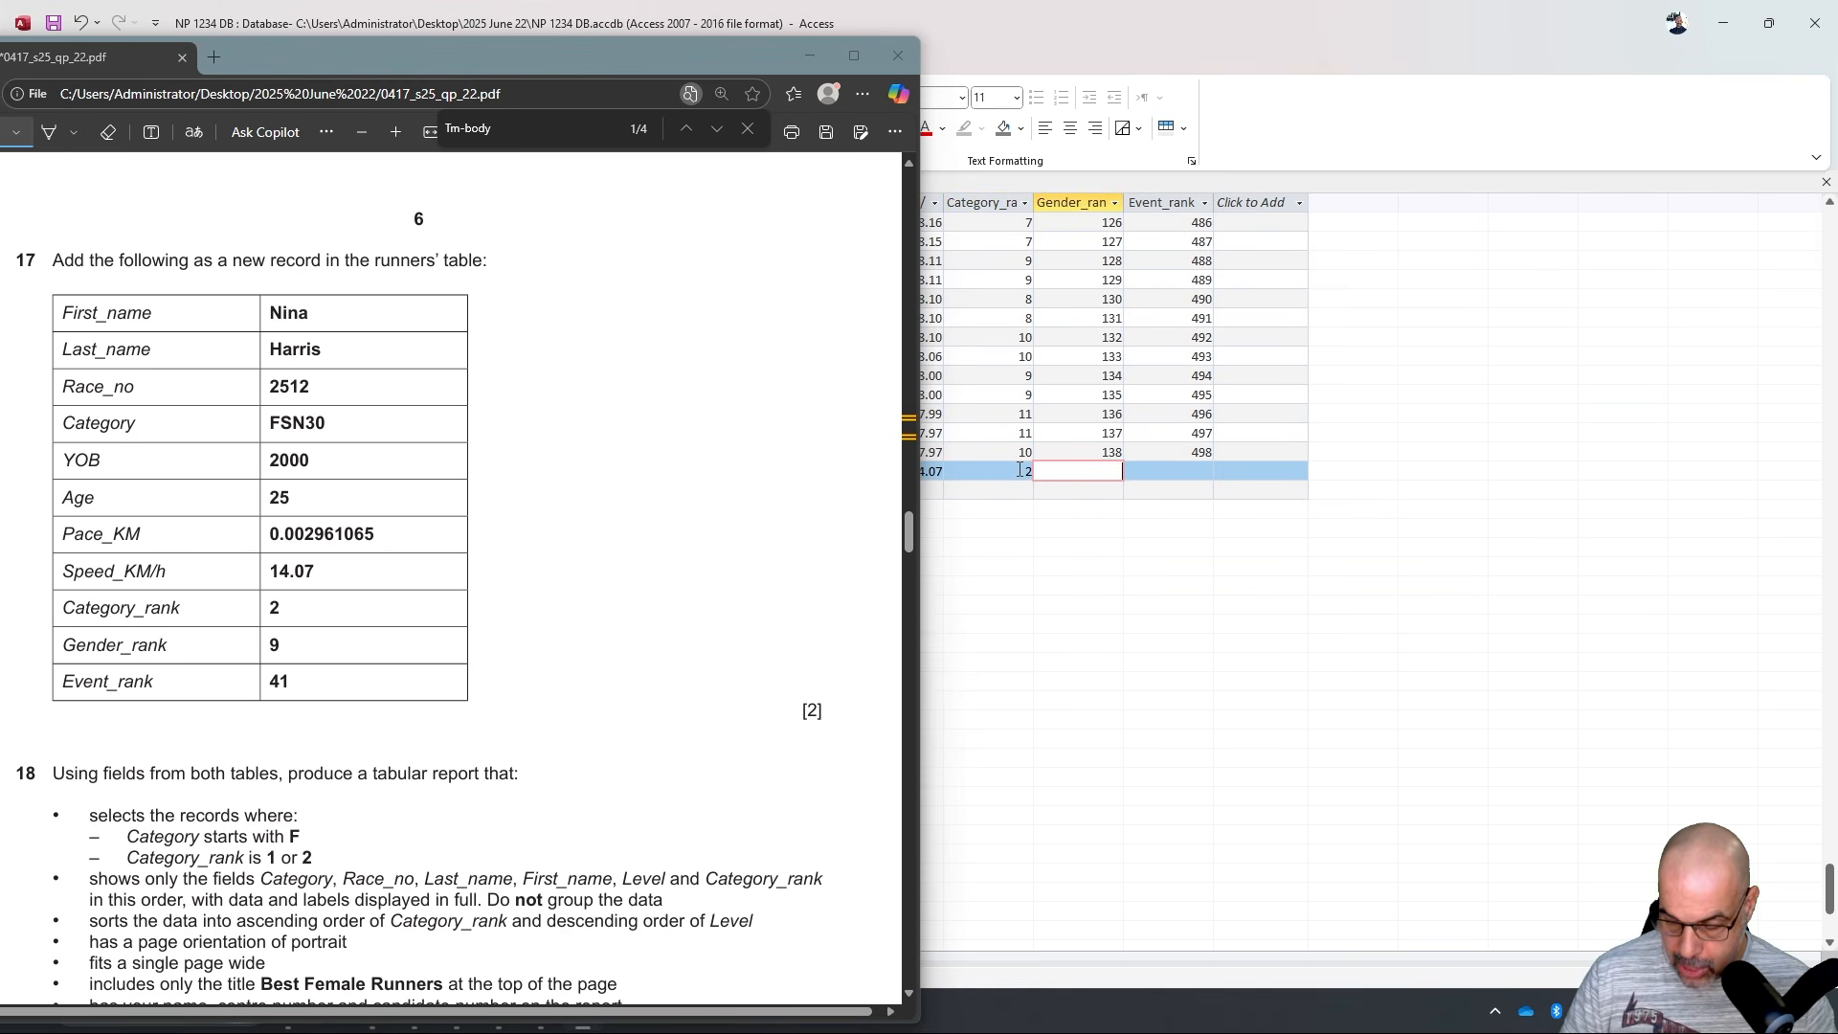
text(9)
key(Tab)
text(41)
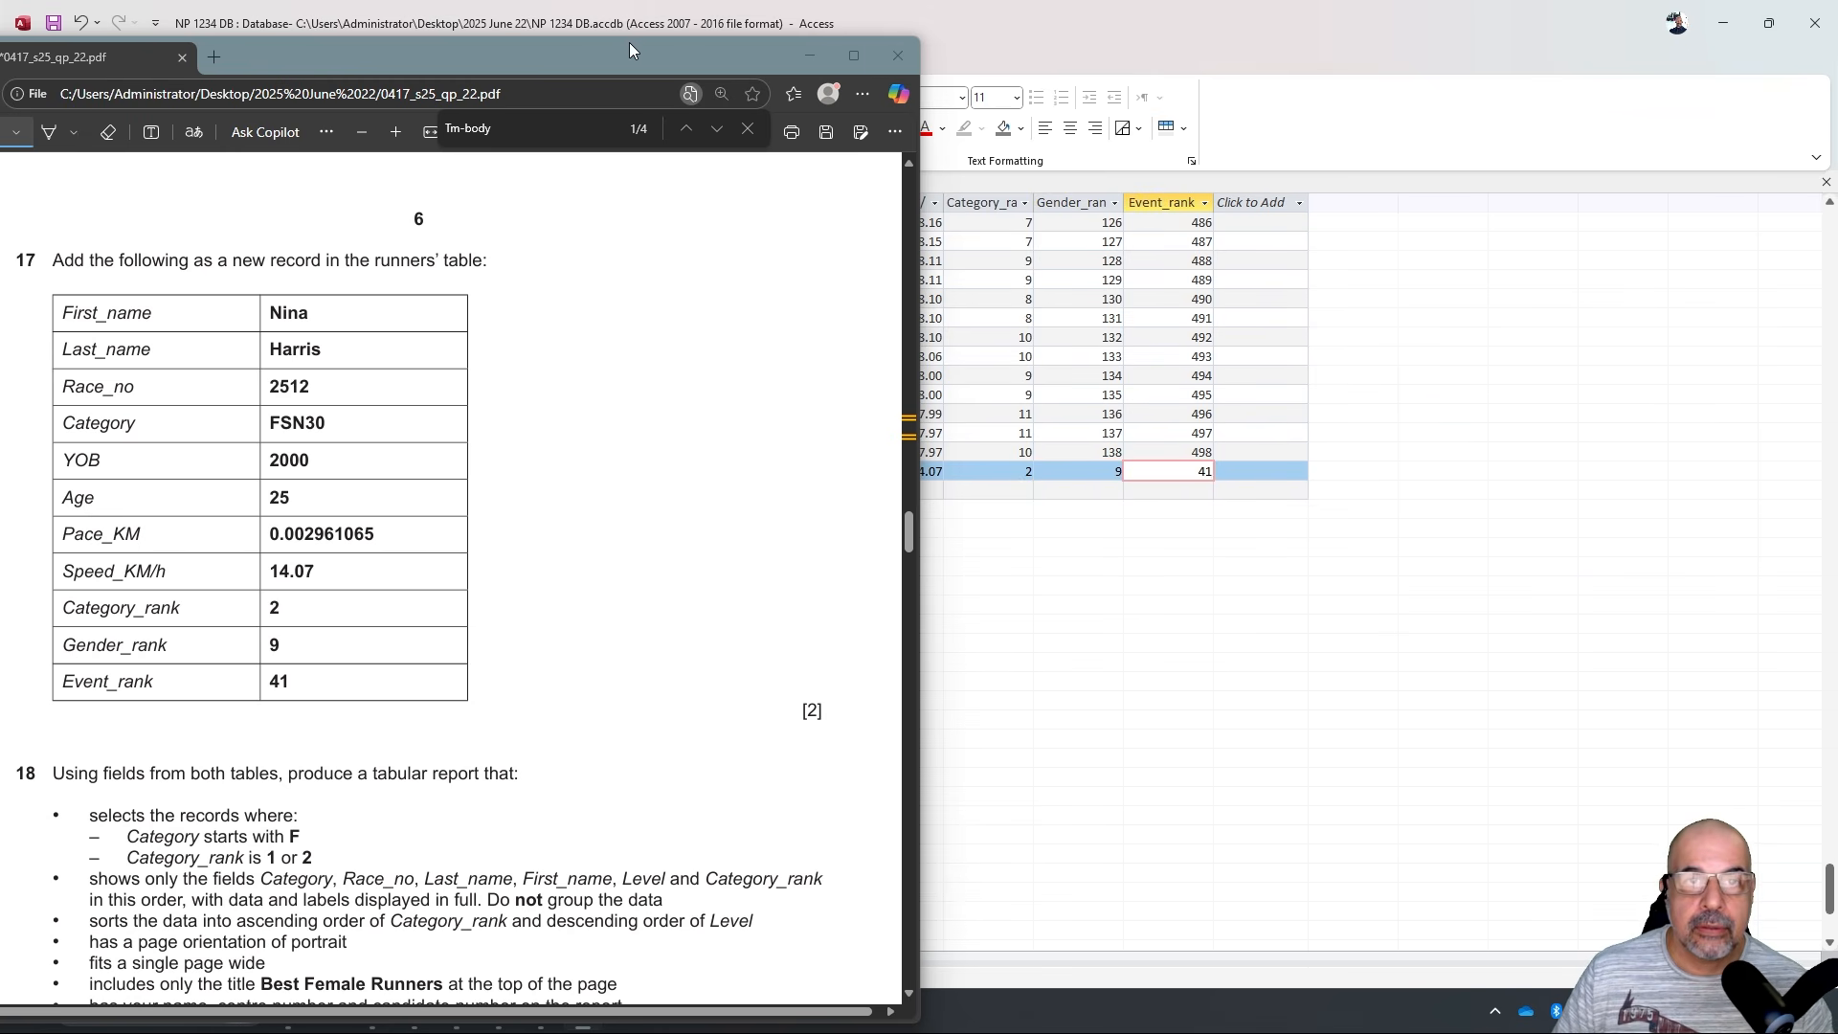
Save the new record and close the J2522runners table.
drag(627, 46, 1836, 369)
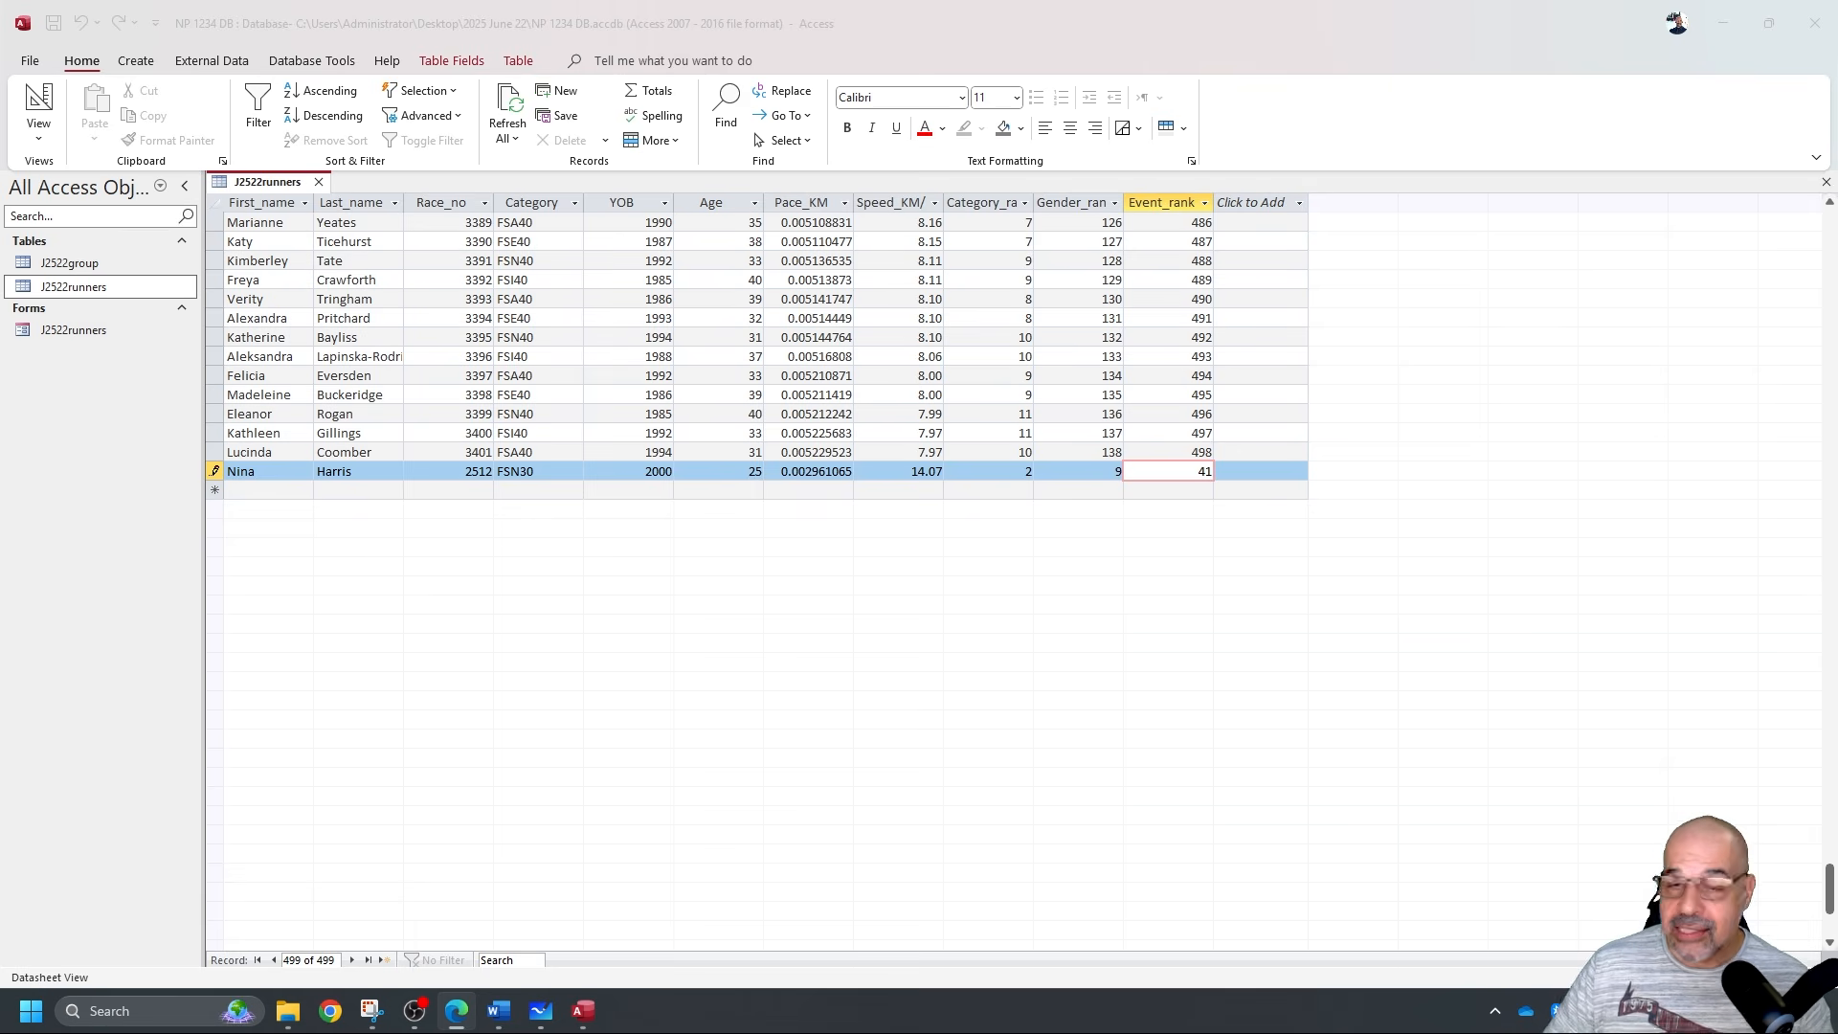
click(595, 363)
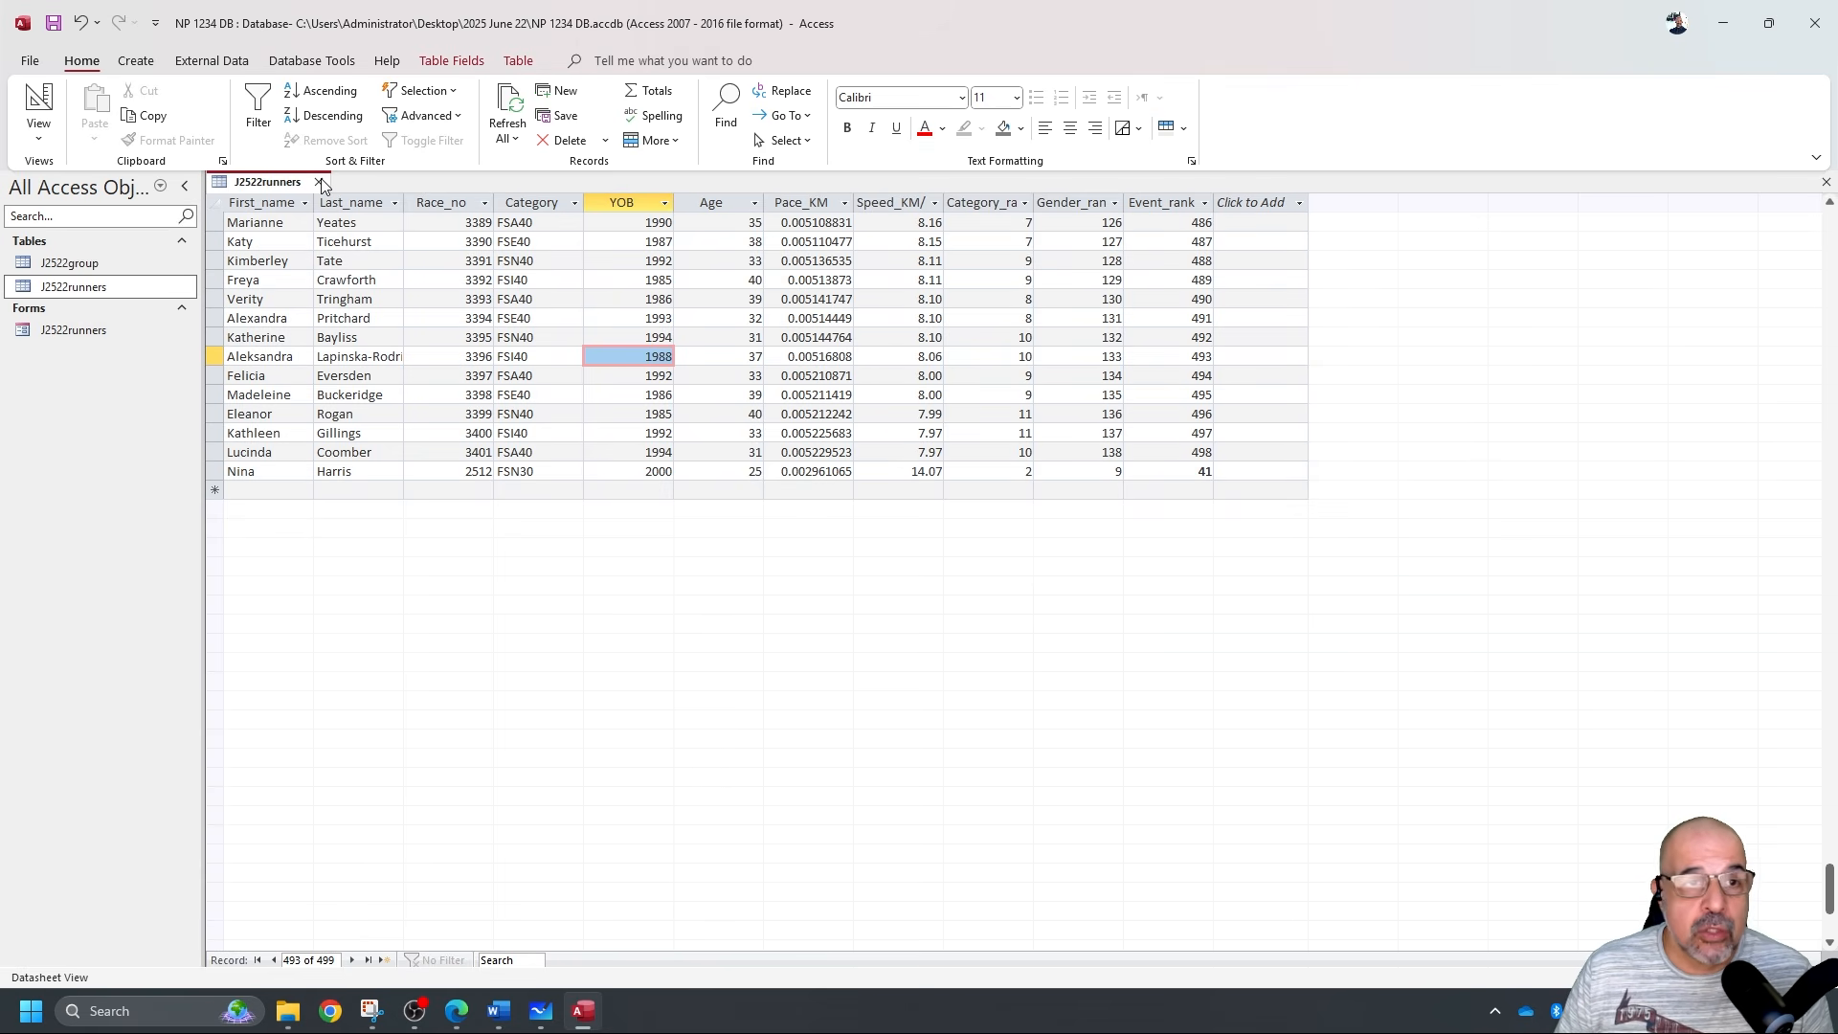
click(319, 182)
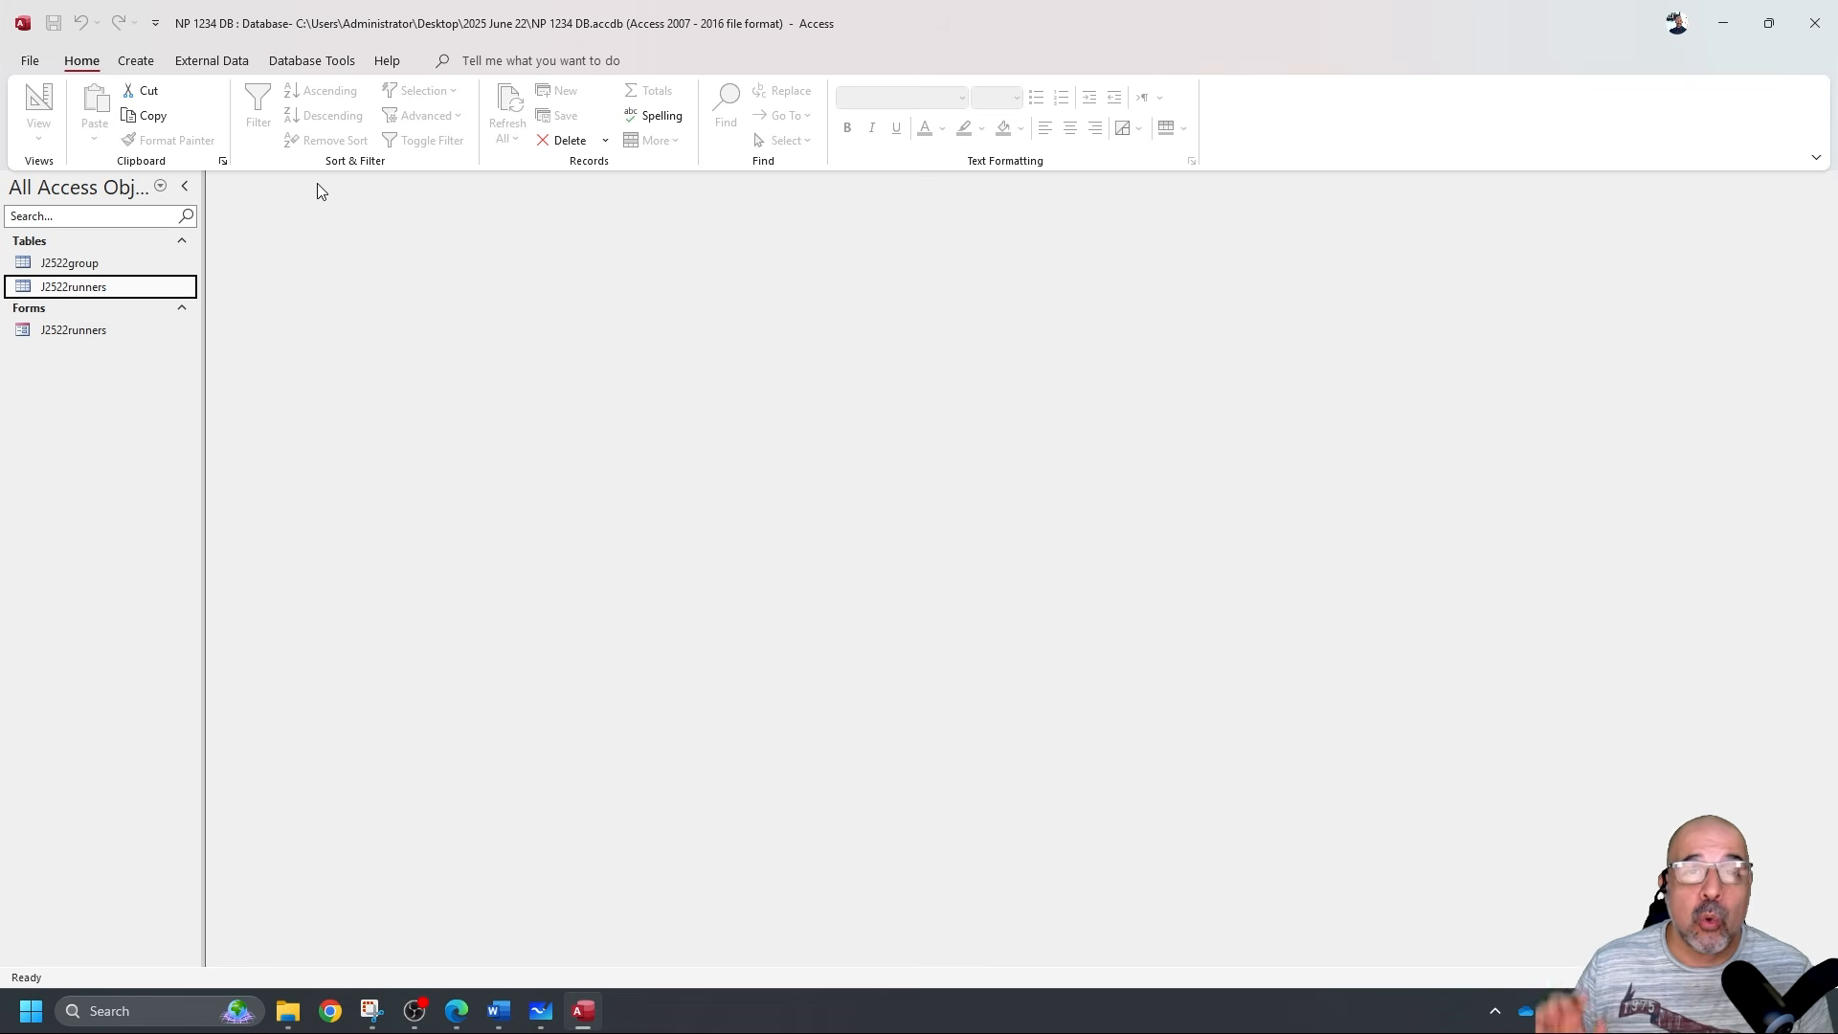
Highlight 'shows', 'this order' and the sorting requirement in question 18 of the PDF.
key(alt+Tab)
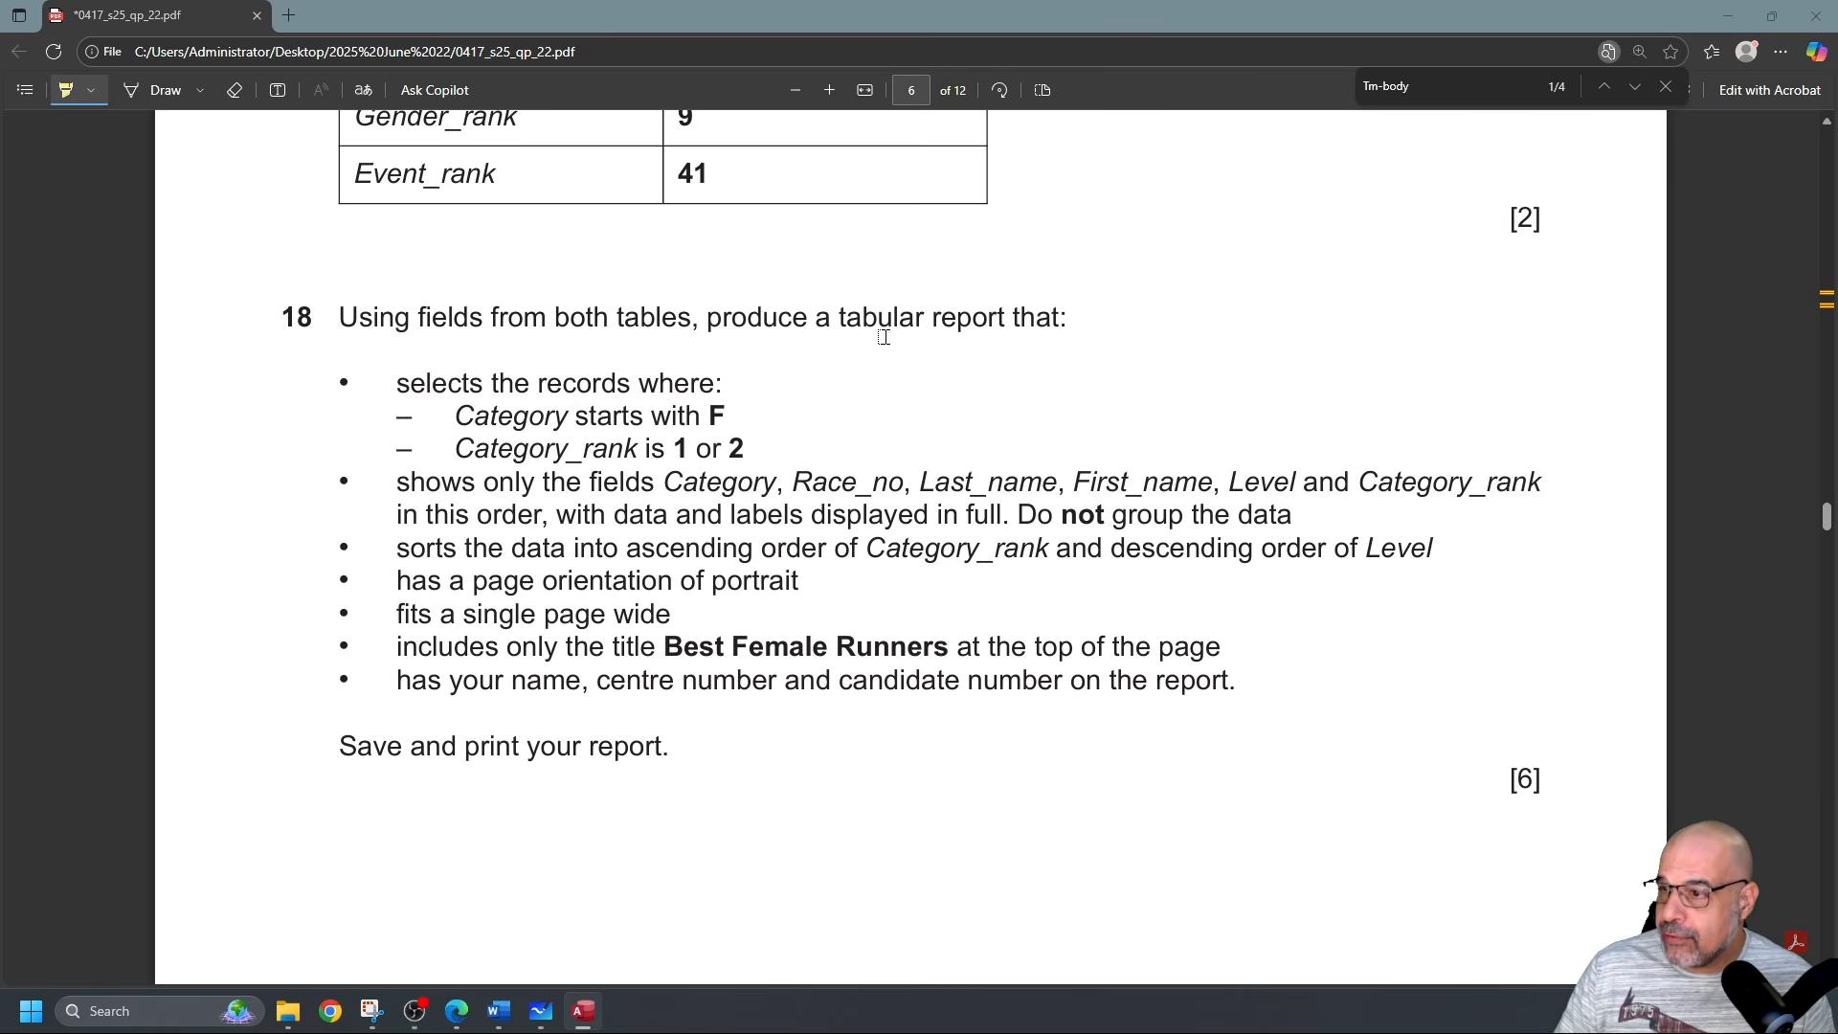
scroll(816, 347, down, 1)
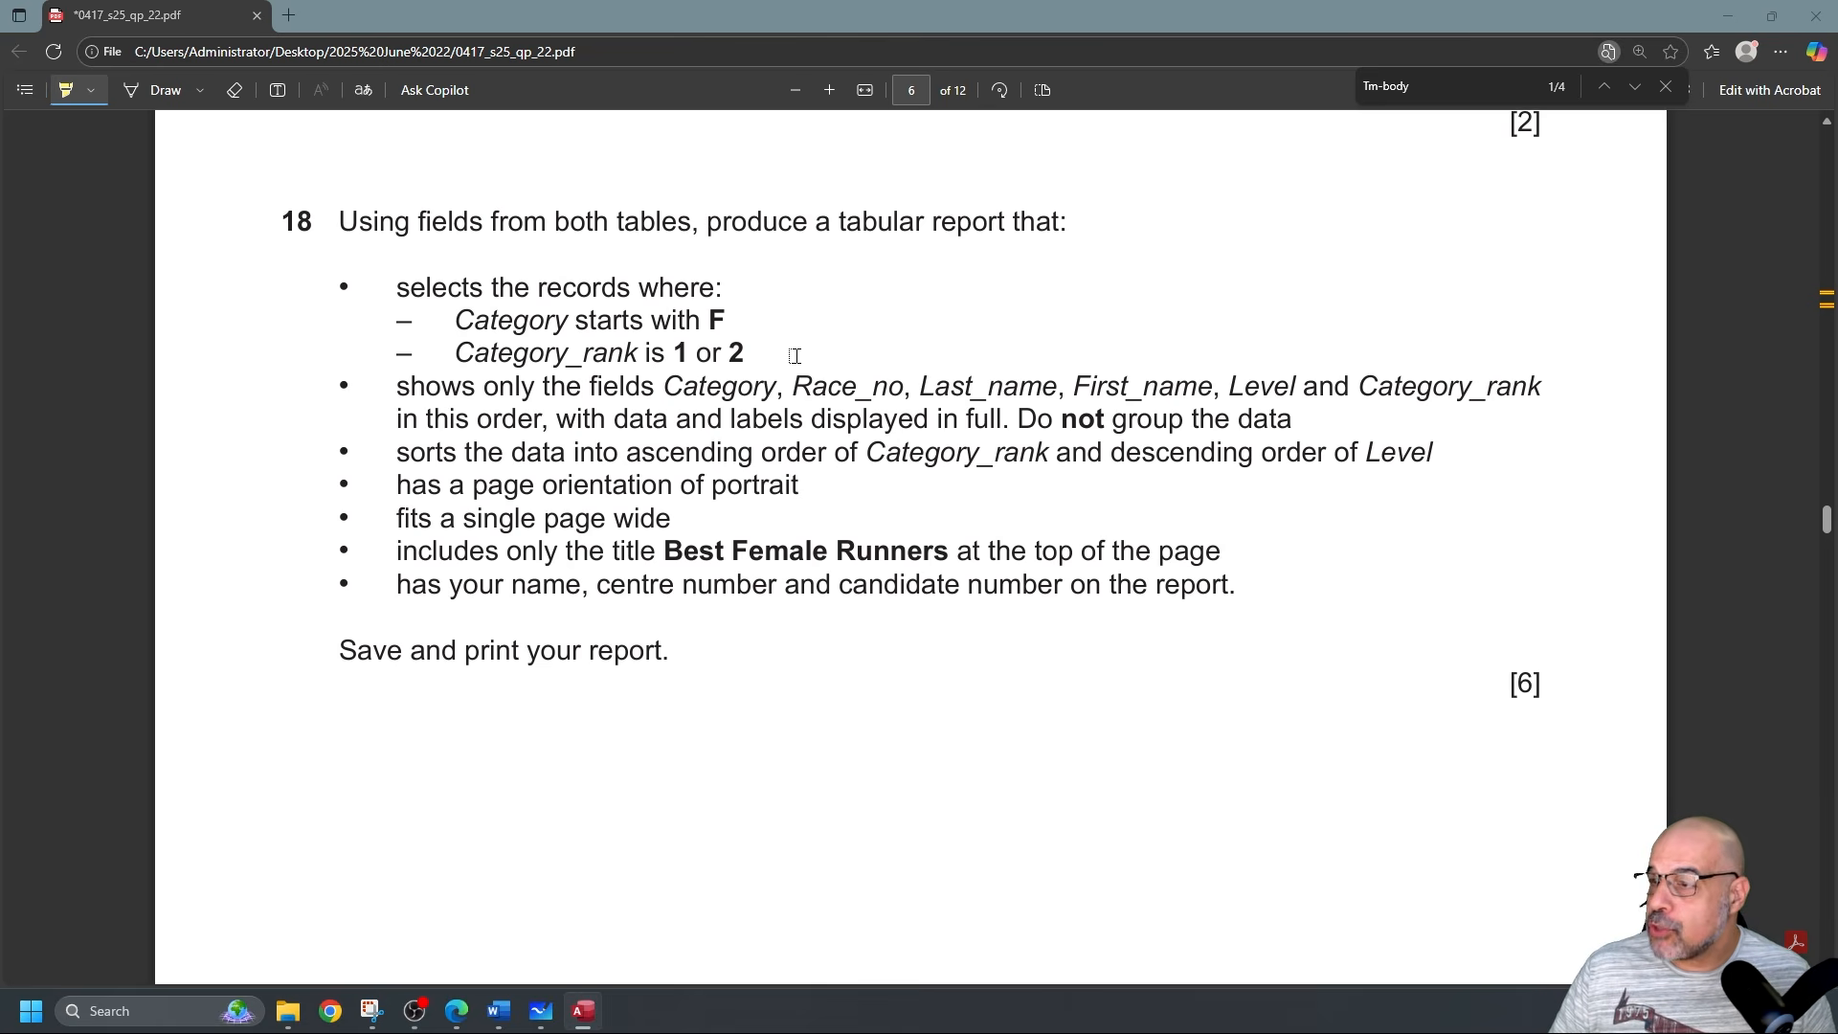
mouse_move(336, 387)
mouse_down()
mouse_move(494, 387)
mouse_move(476, 386)
mouse_up()
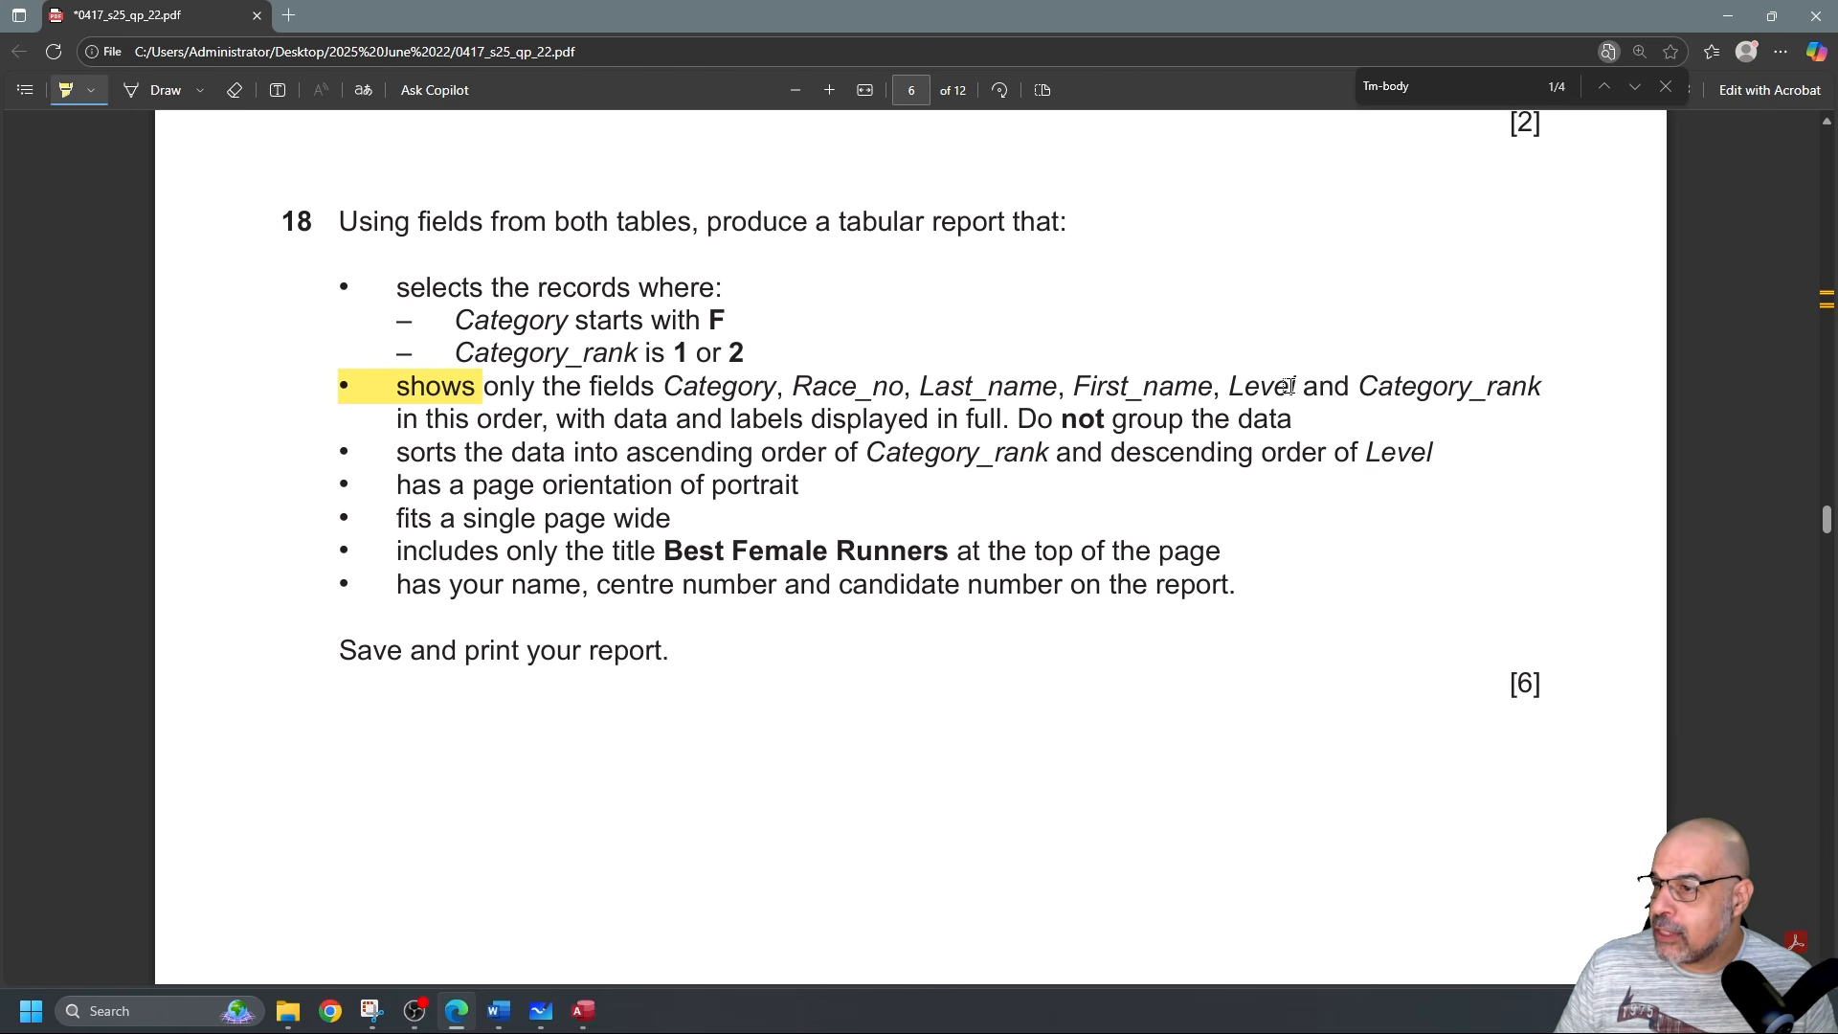
drag(427, 419, 542, 418)
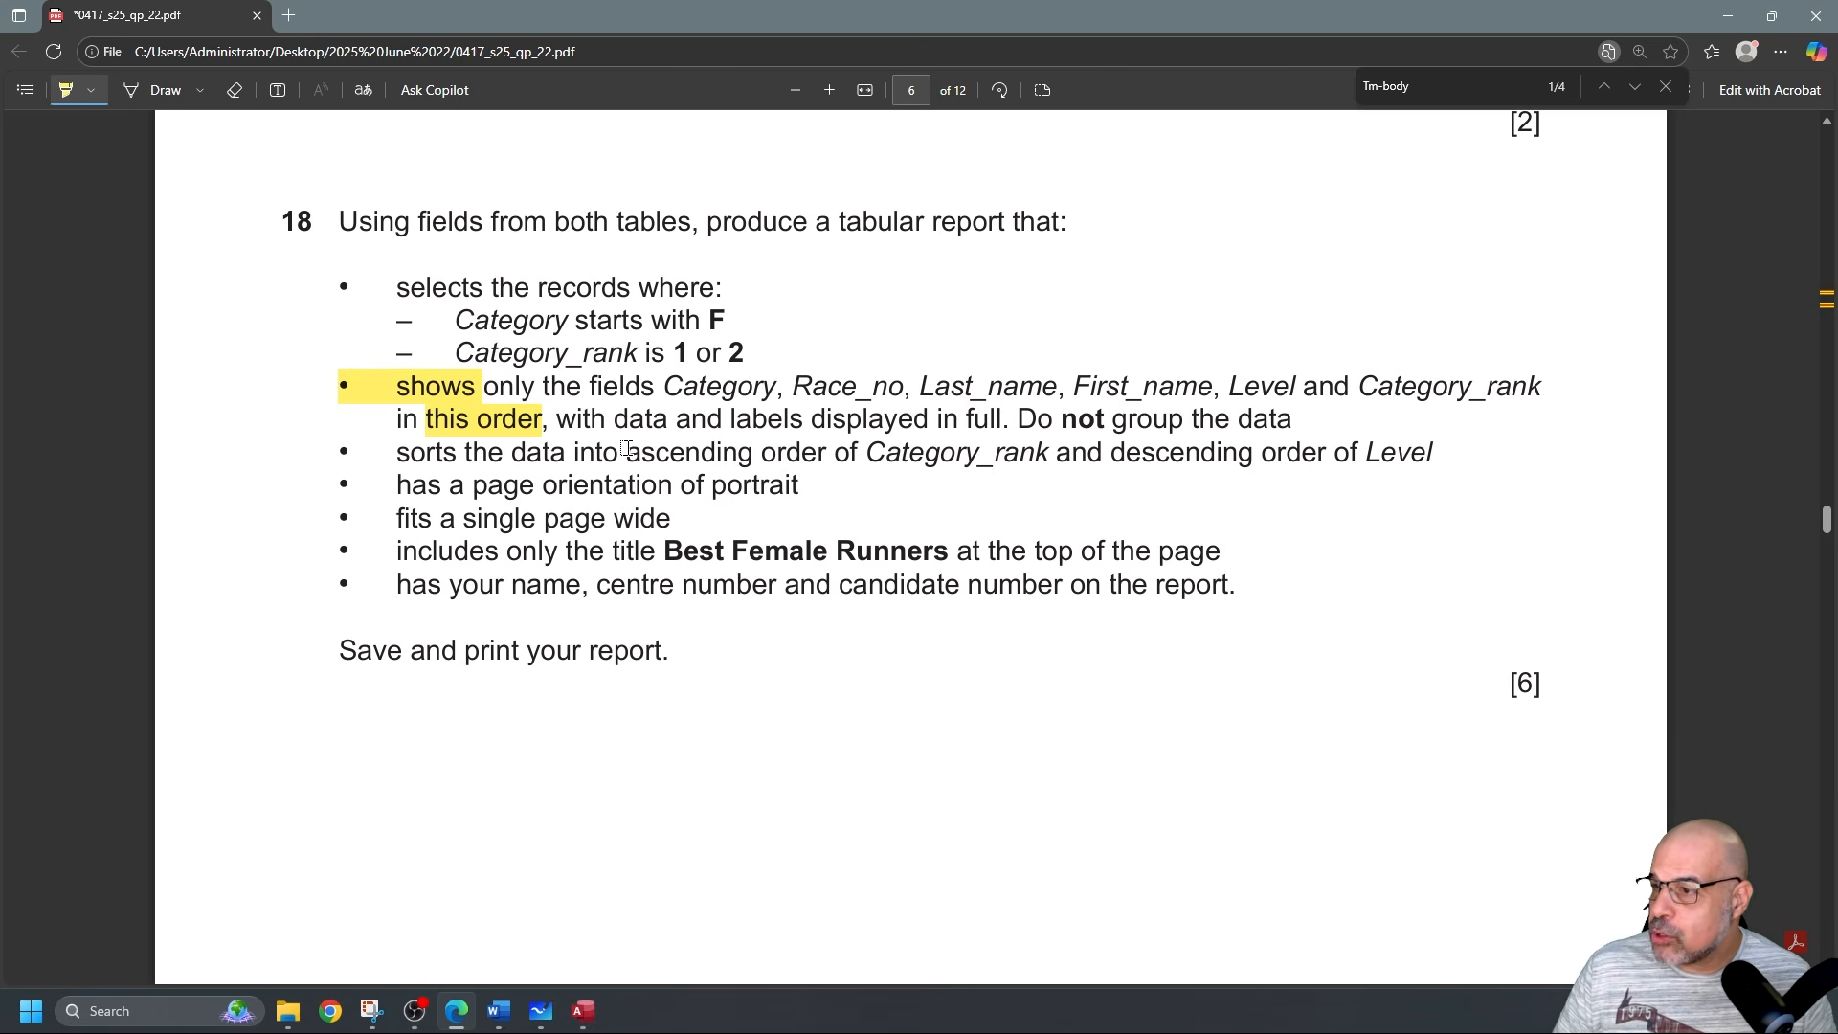
drag(627, 453, 1442, 453)
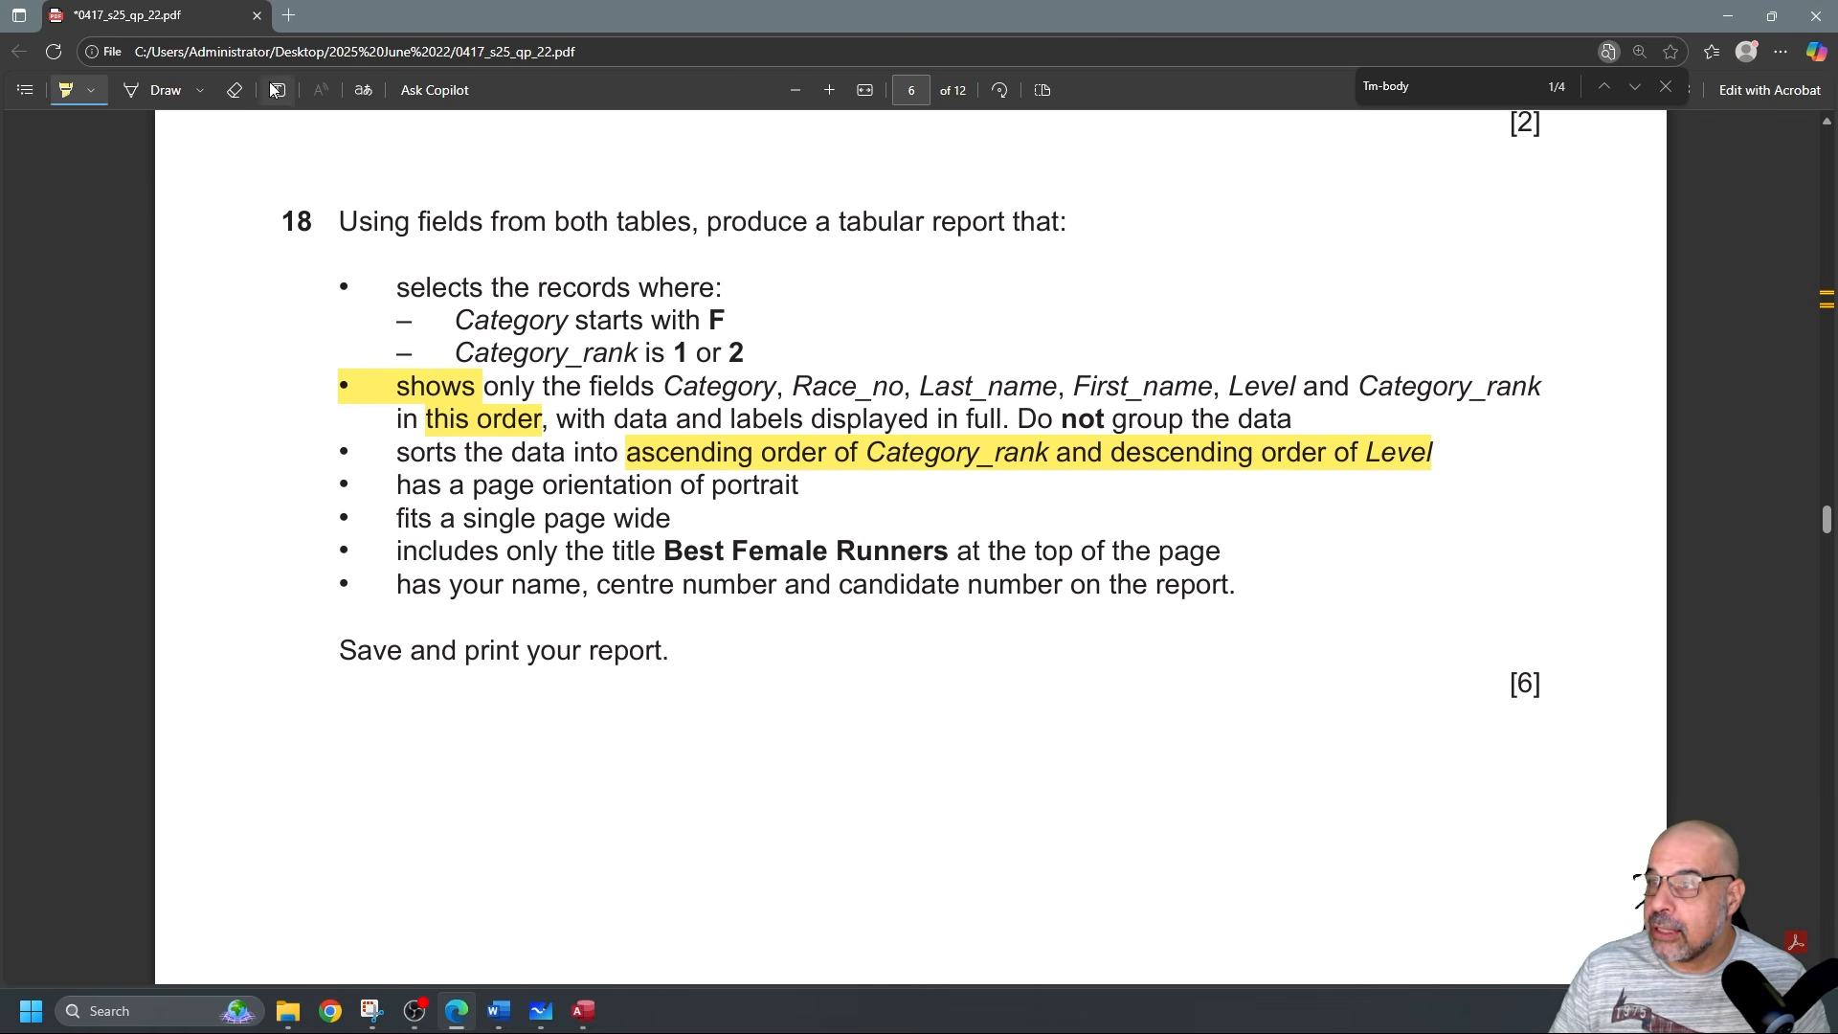
Erase the sorting and 'this order' highlights, keeping only 'shows', and return to Access.
click(234, 91)
click(687, 438)
click(537, 416)
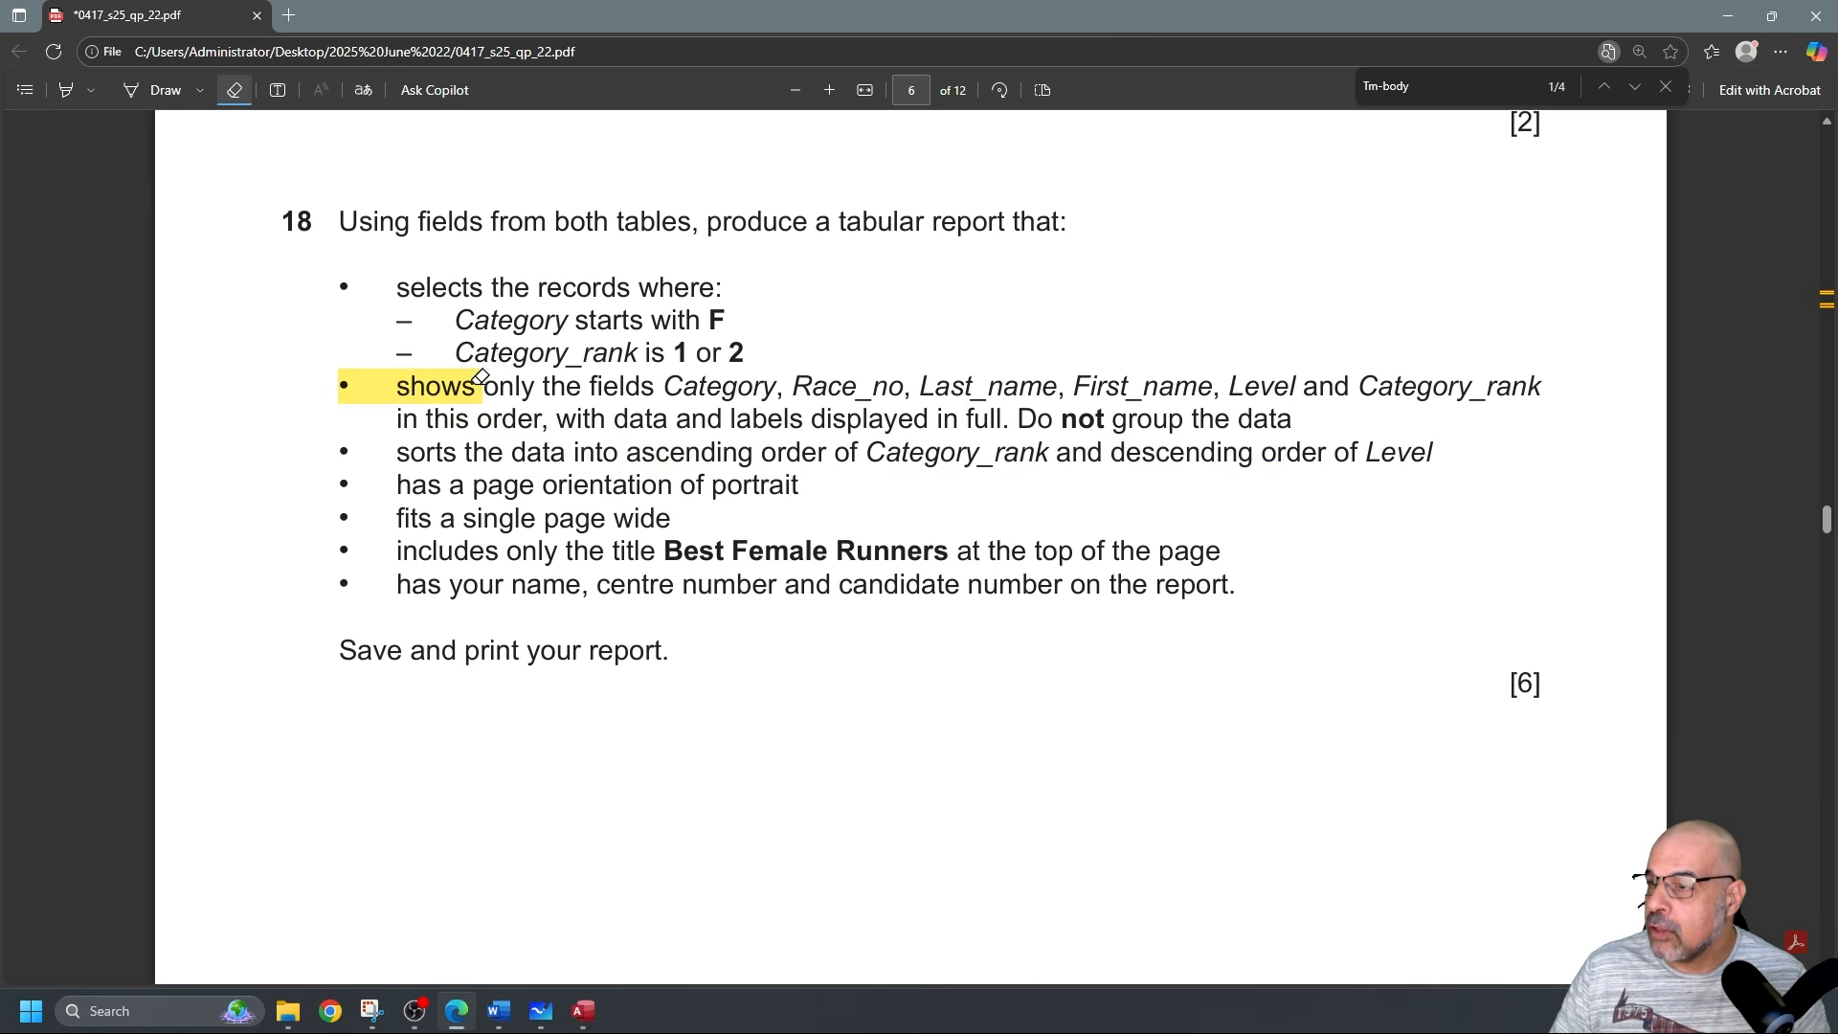
click(67, 90)
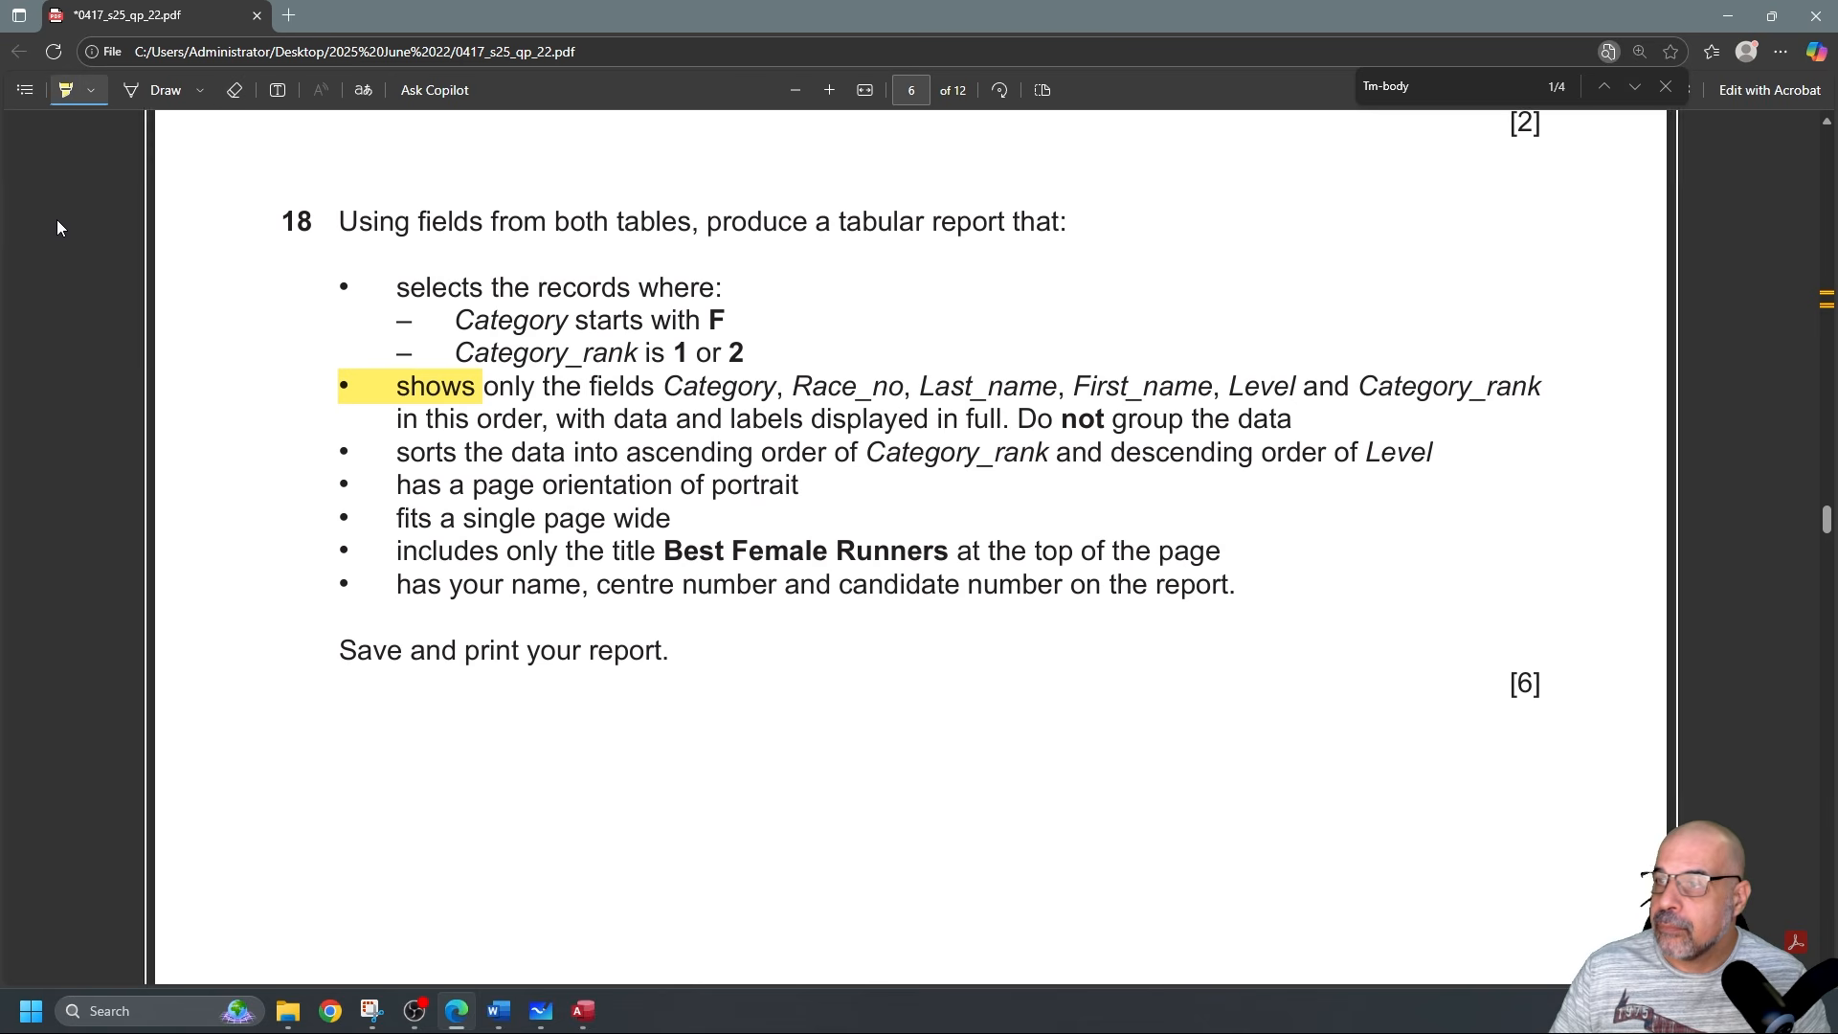
key(alt+Tab)
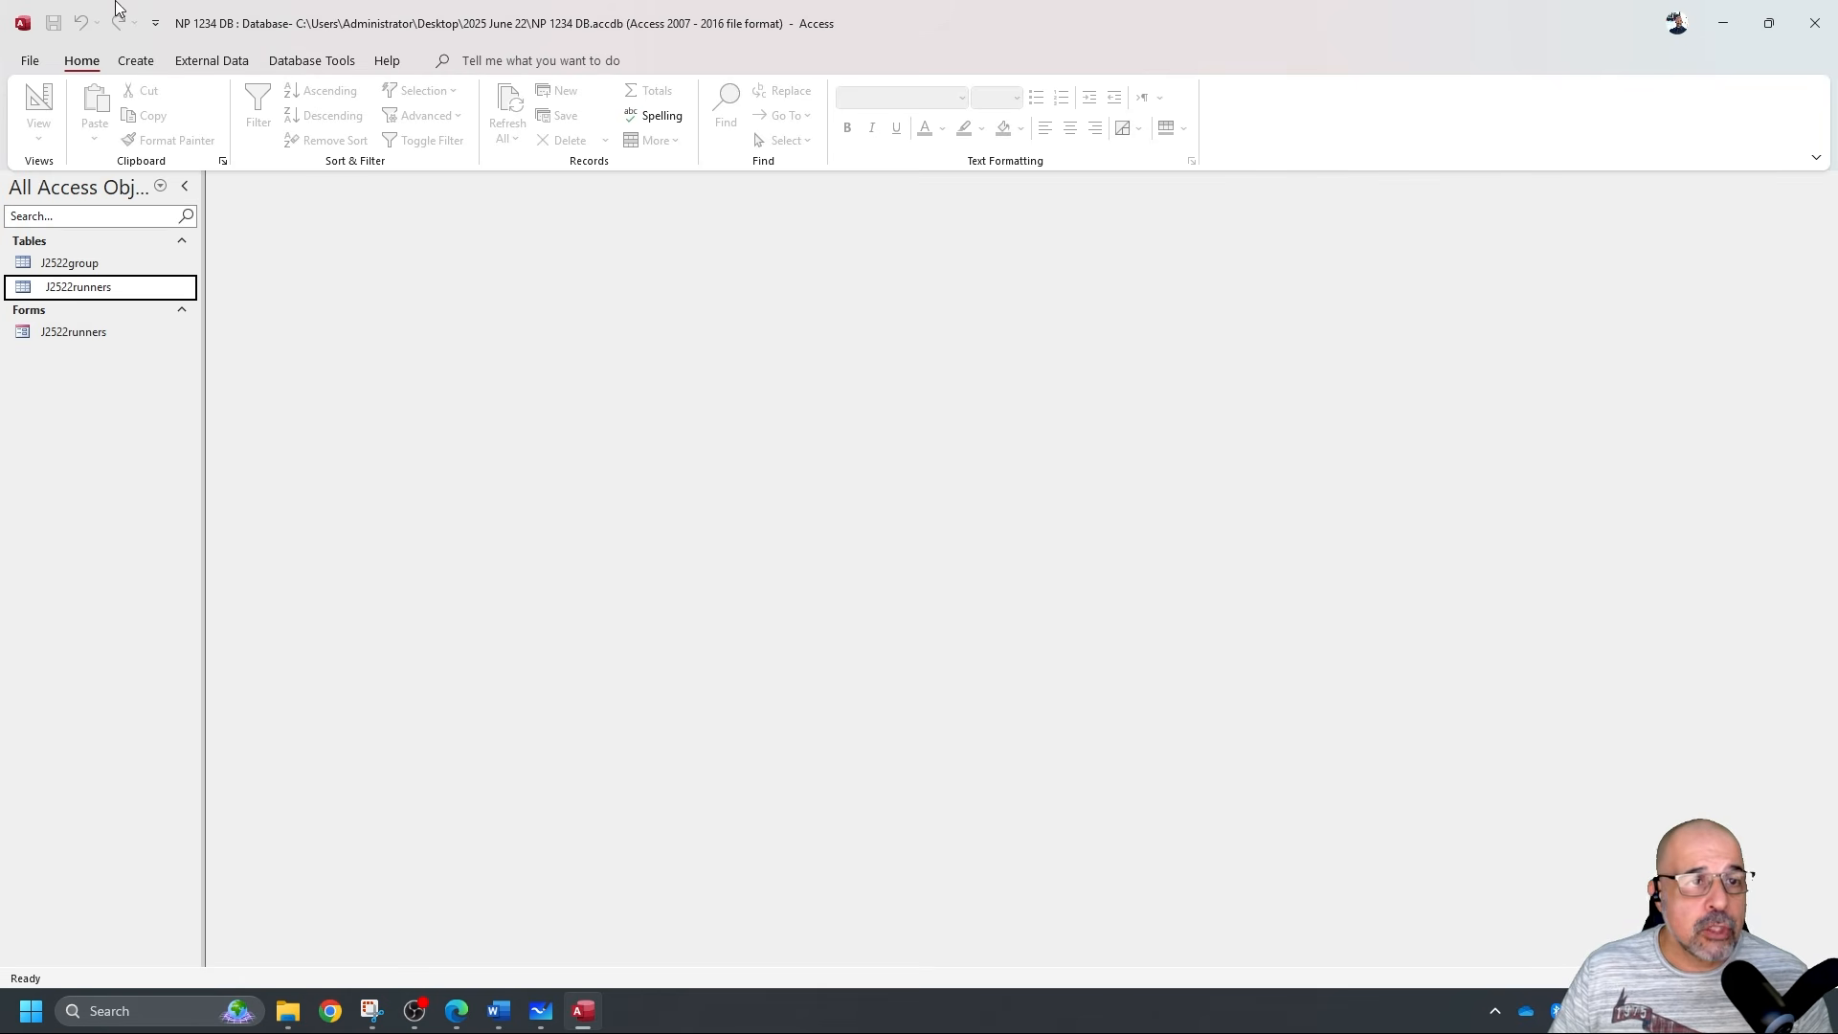
Create a new query design and add the J2522group and J2522runners tables.
click(136, 60)
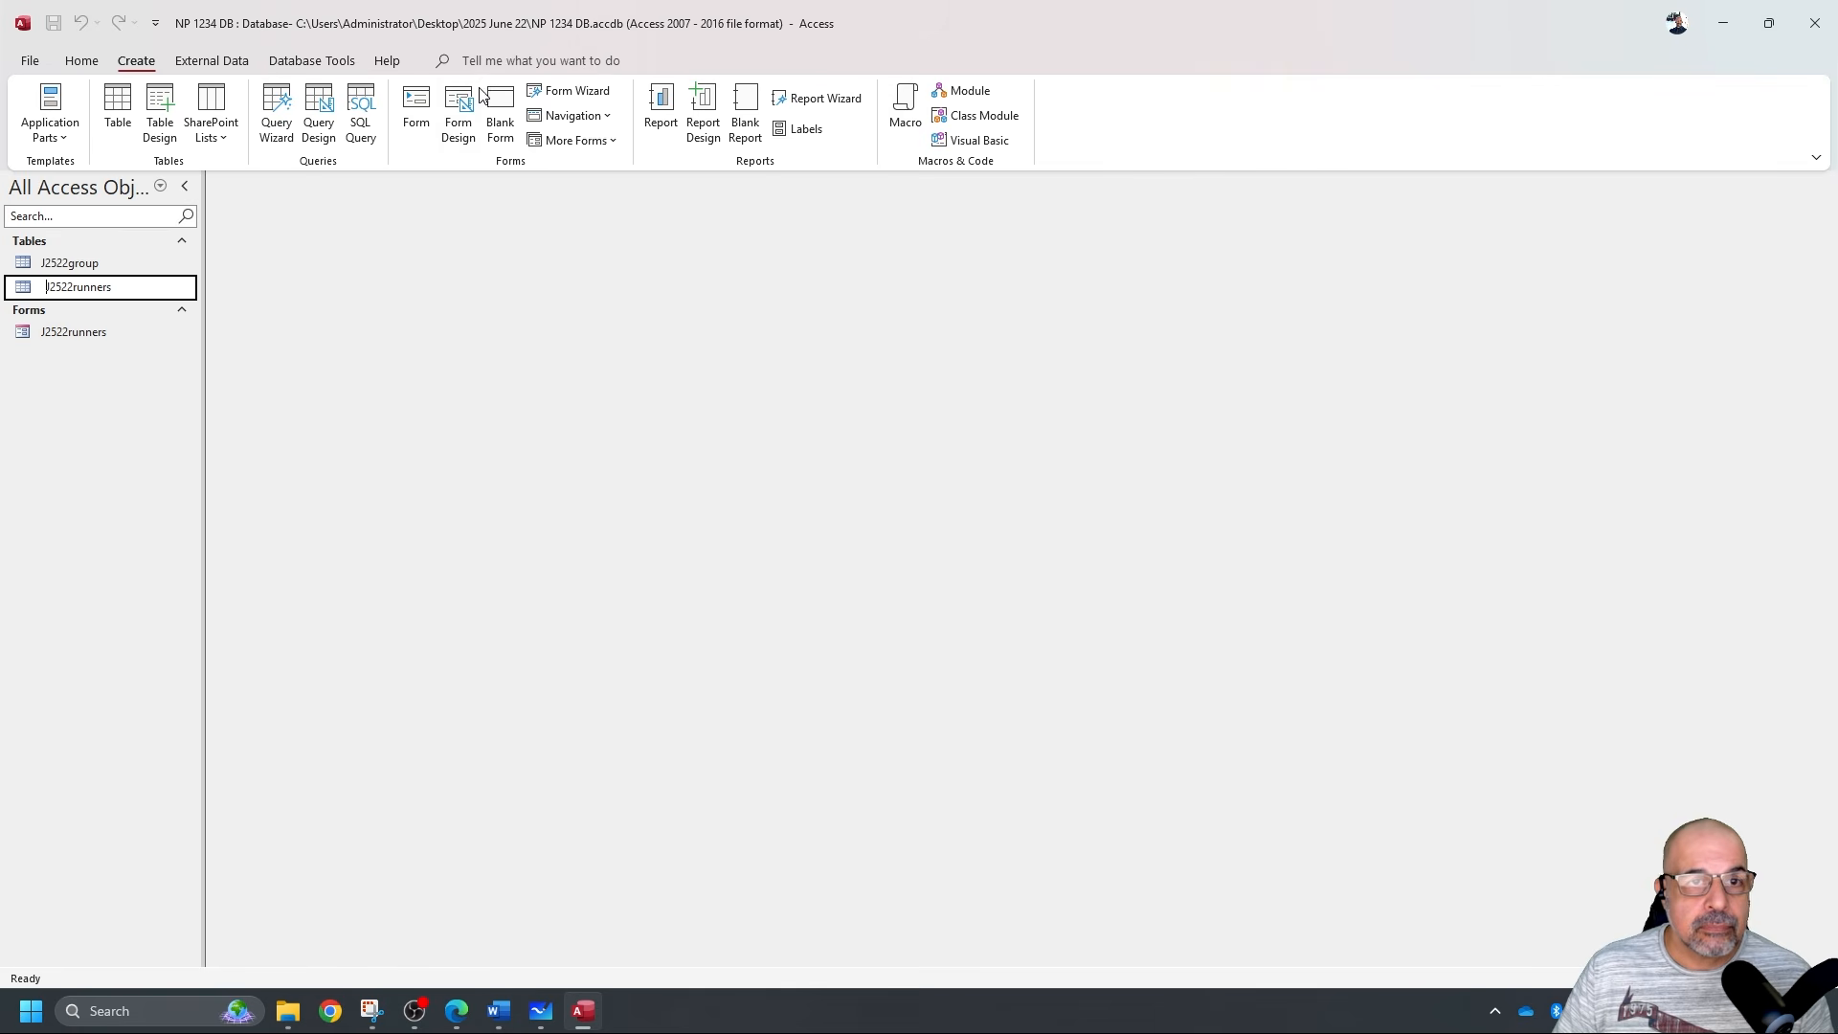
click(319, 110)
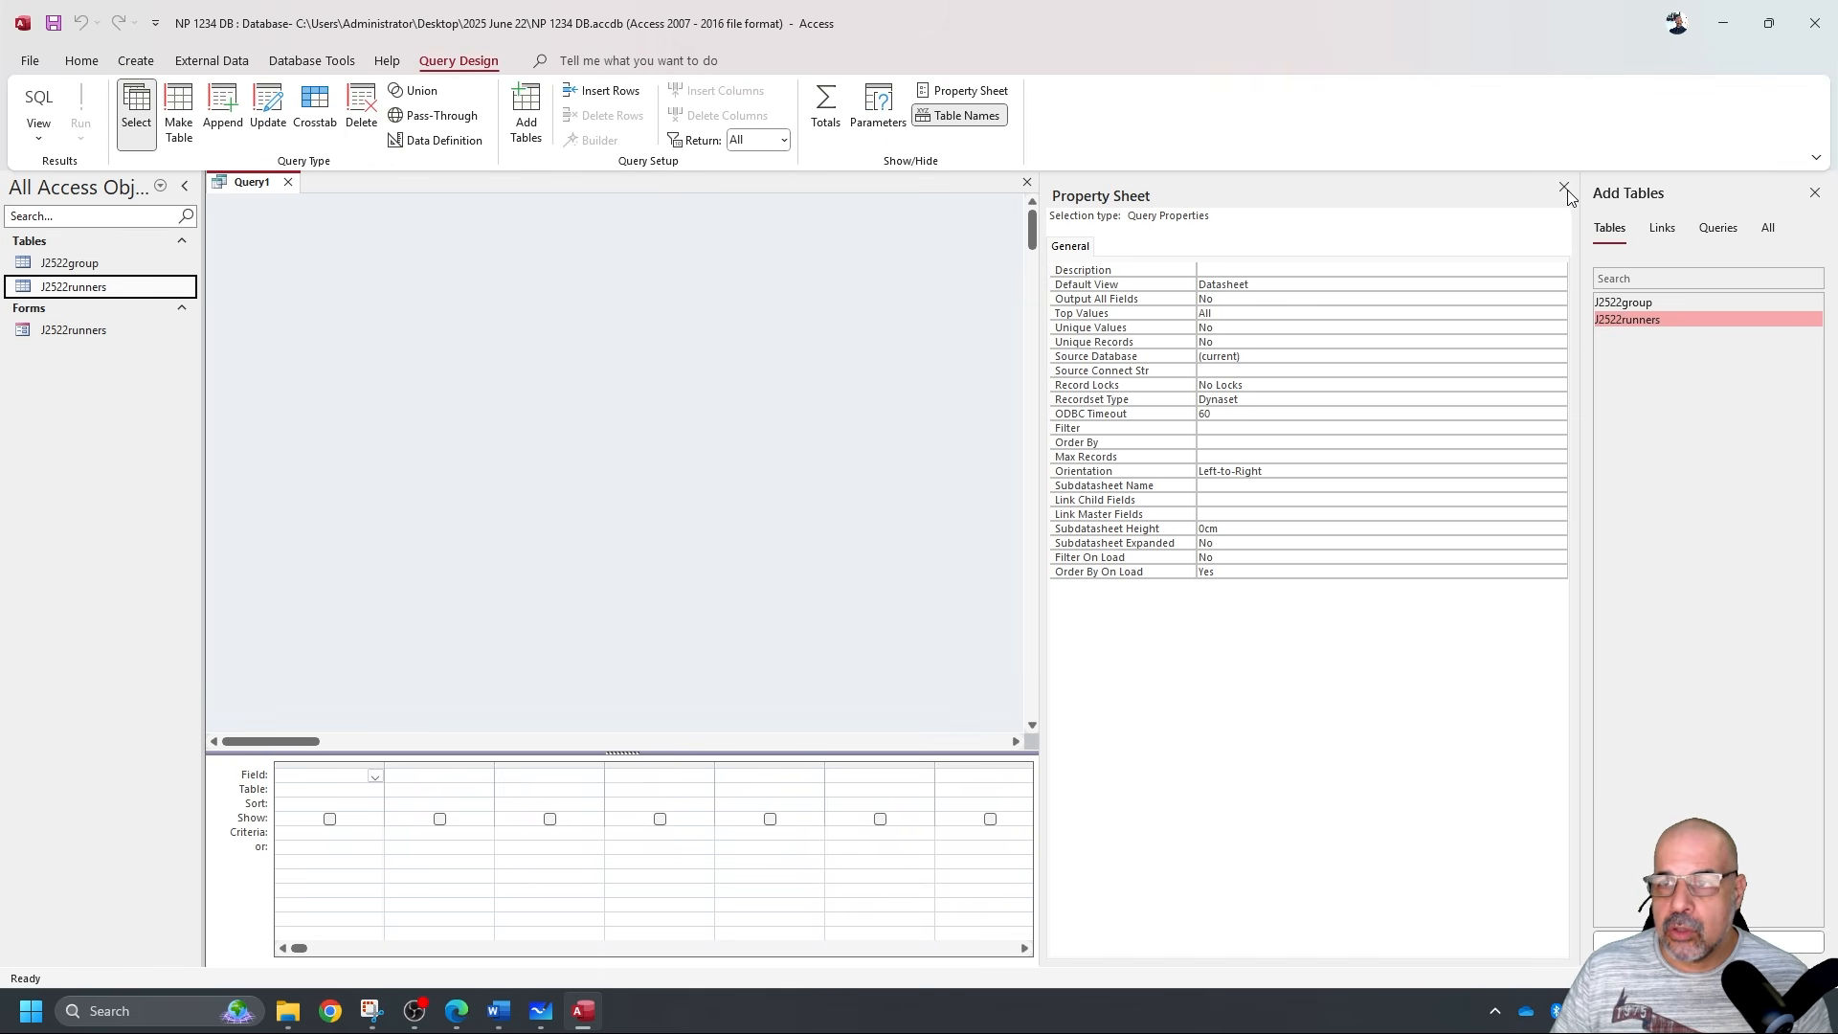
click(1564, 187)
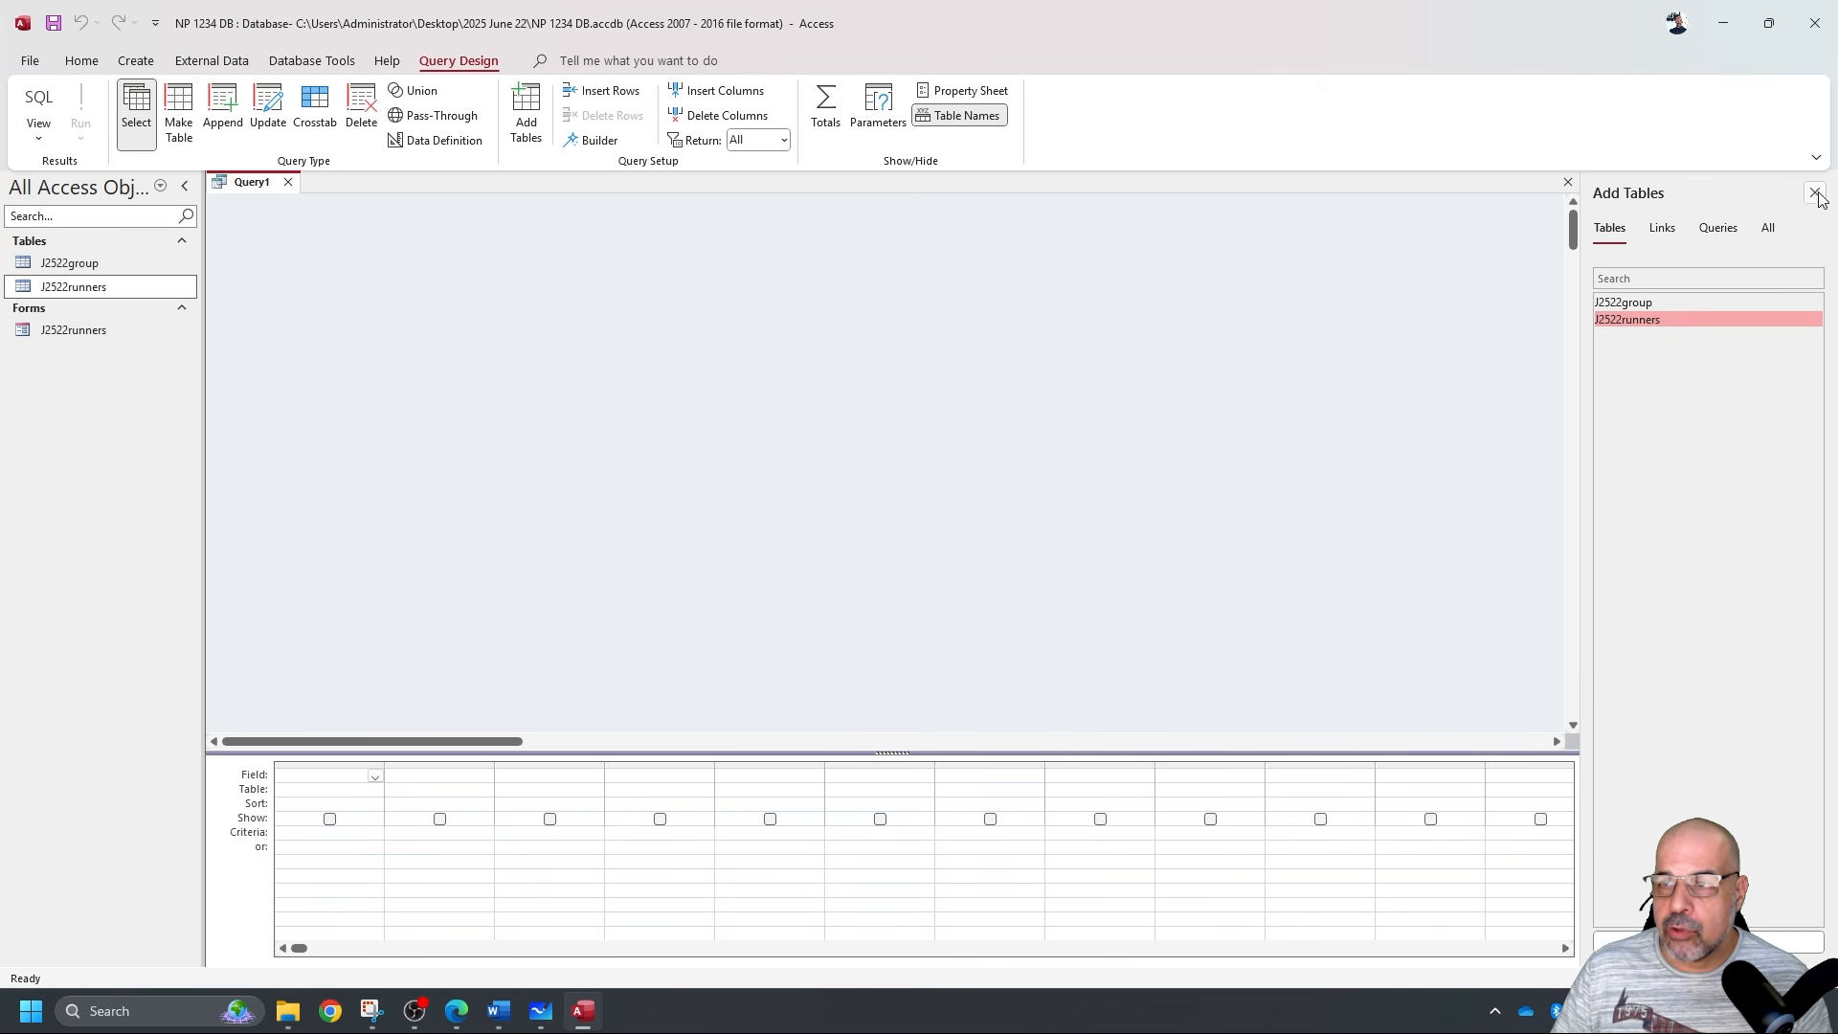
click(1814, 192)
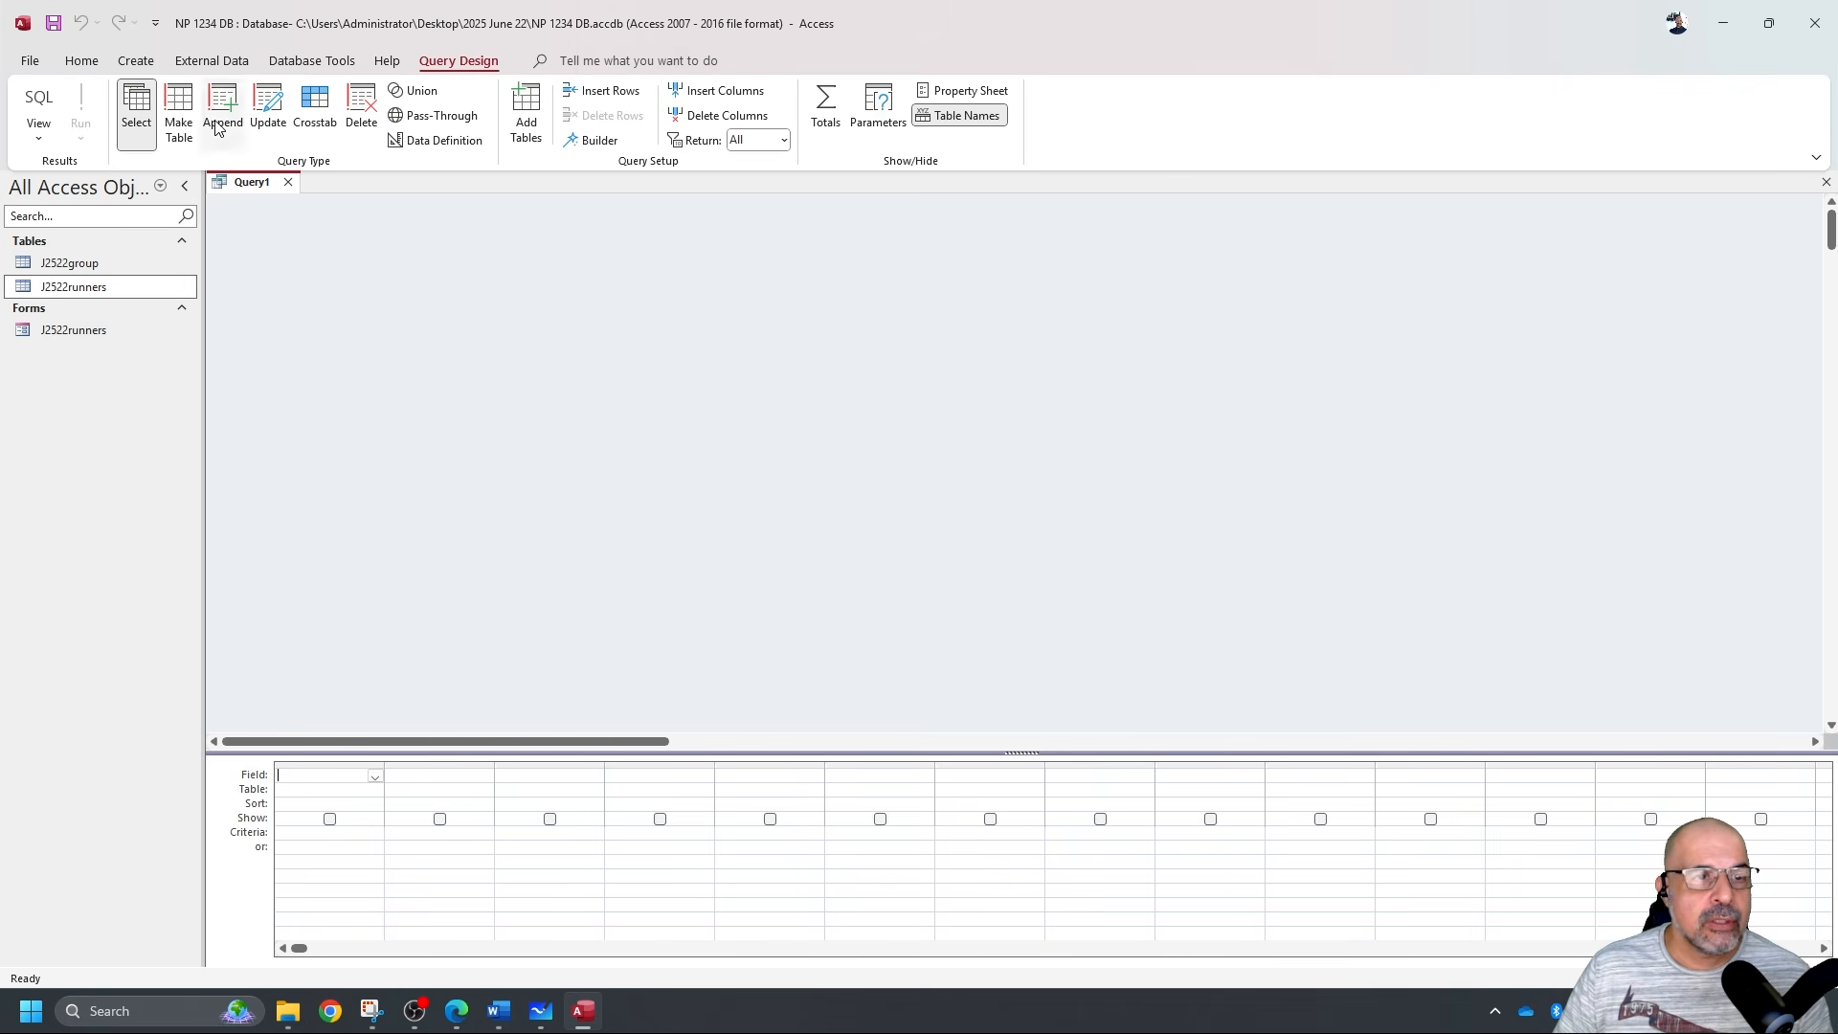
click(526, 113)
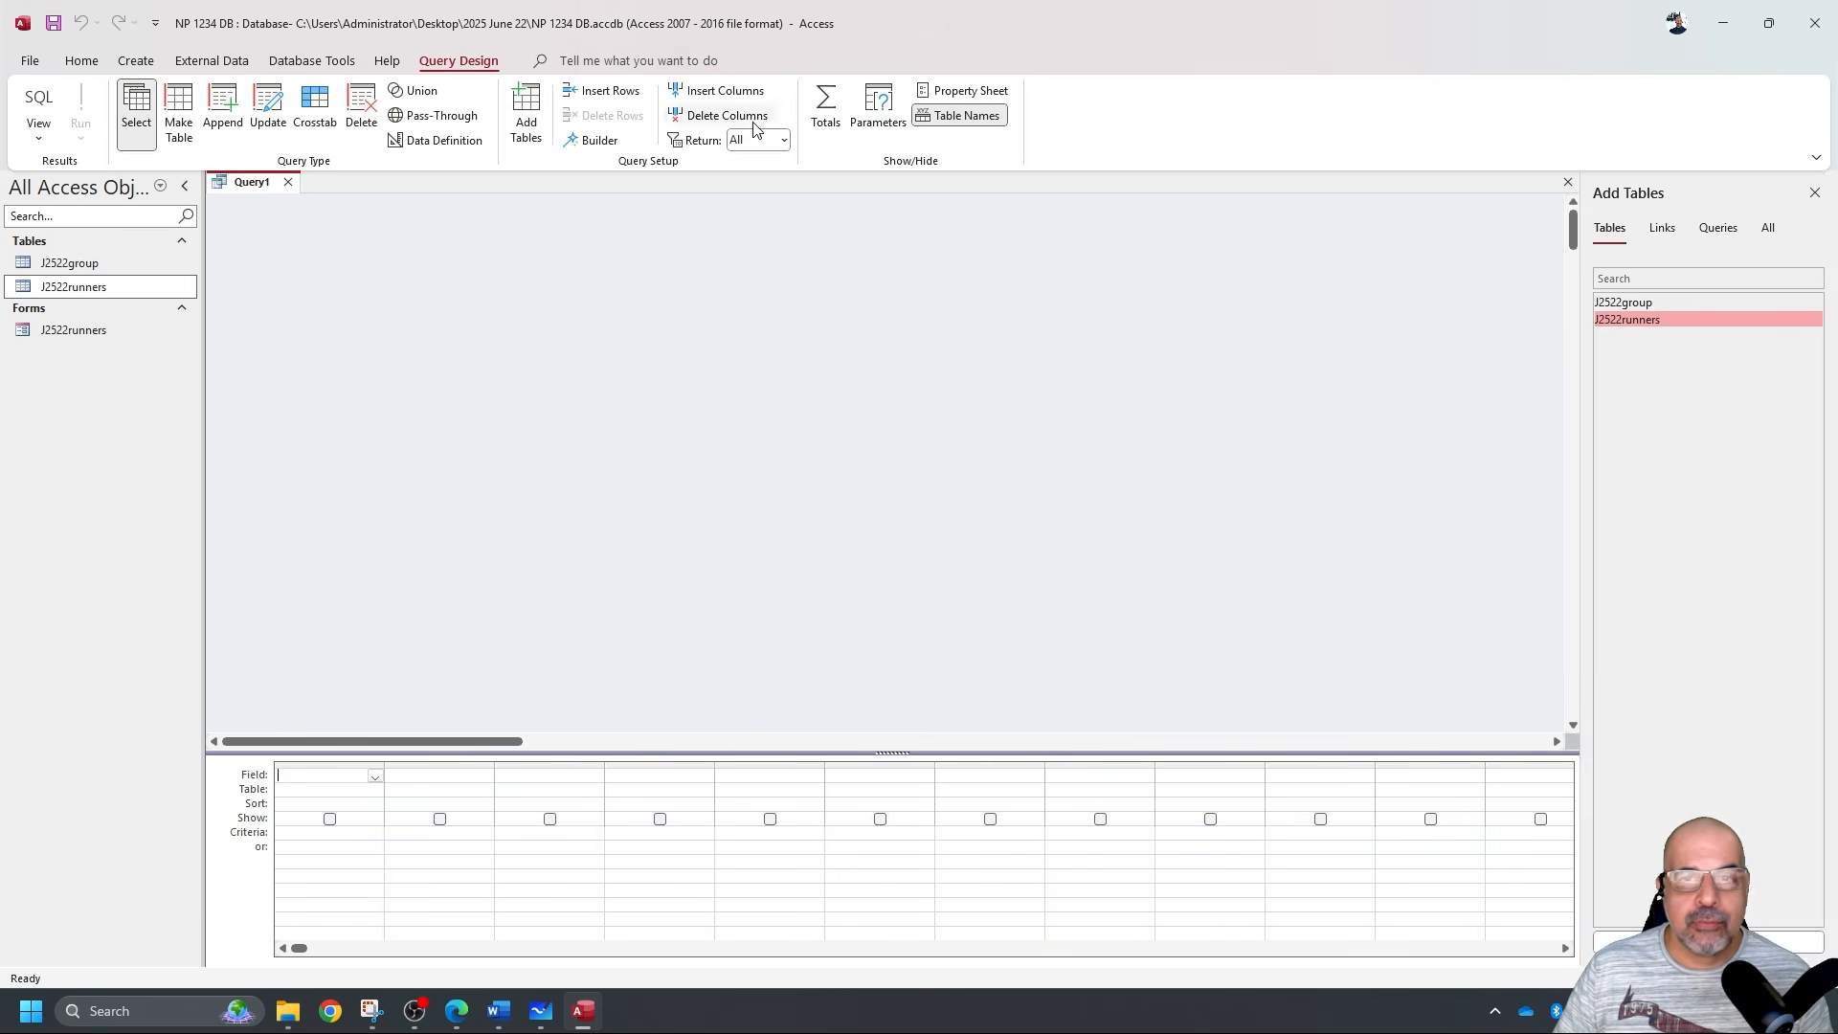
click(1813, 192)
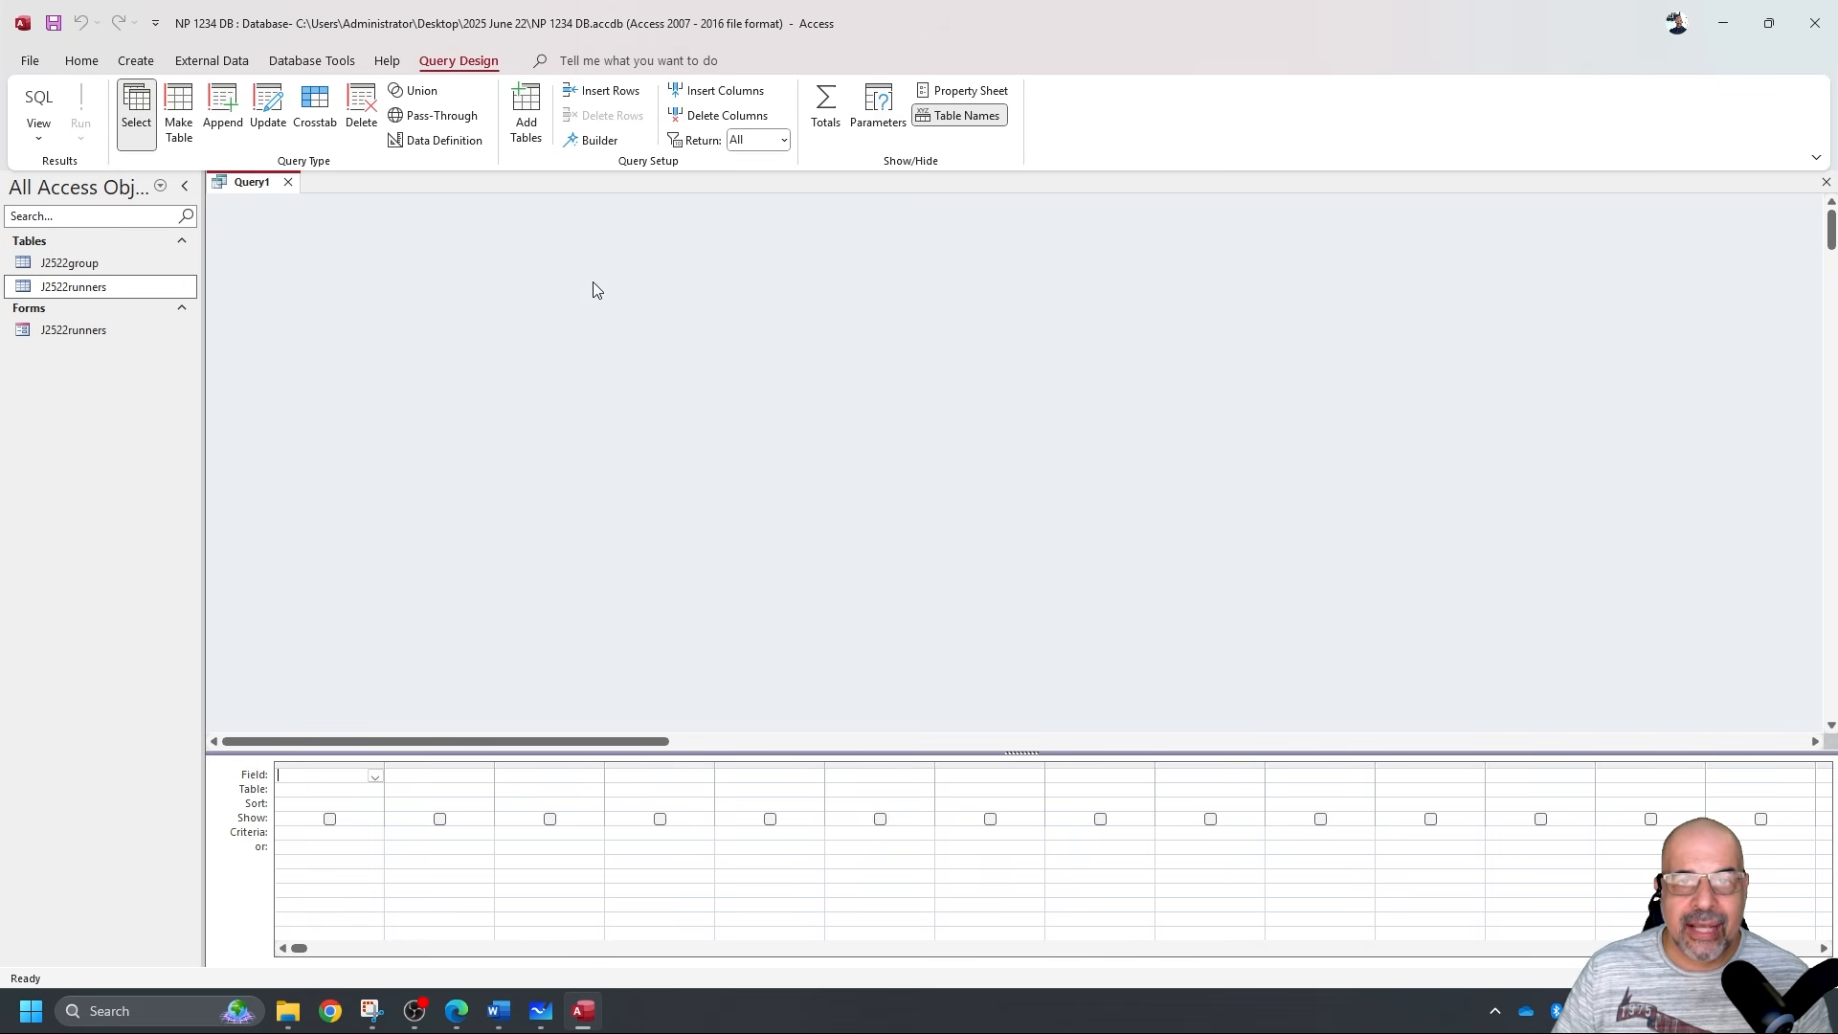
right_click(755, 343)
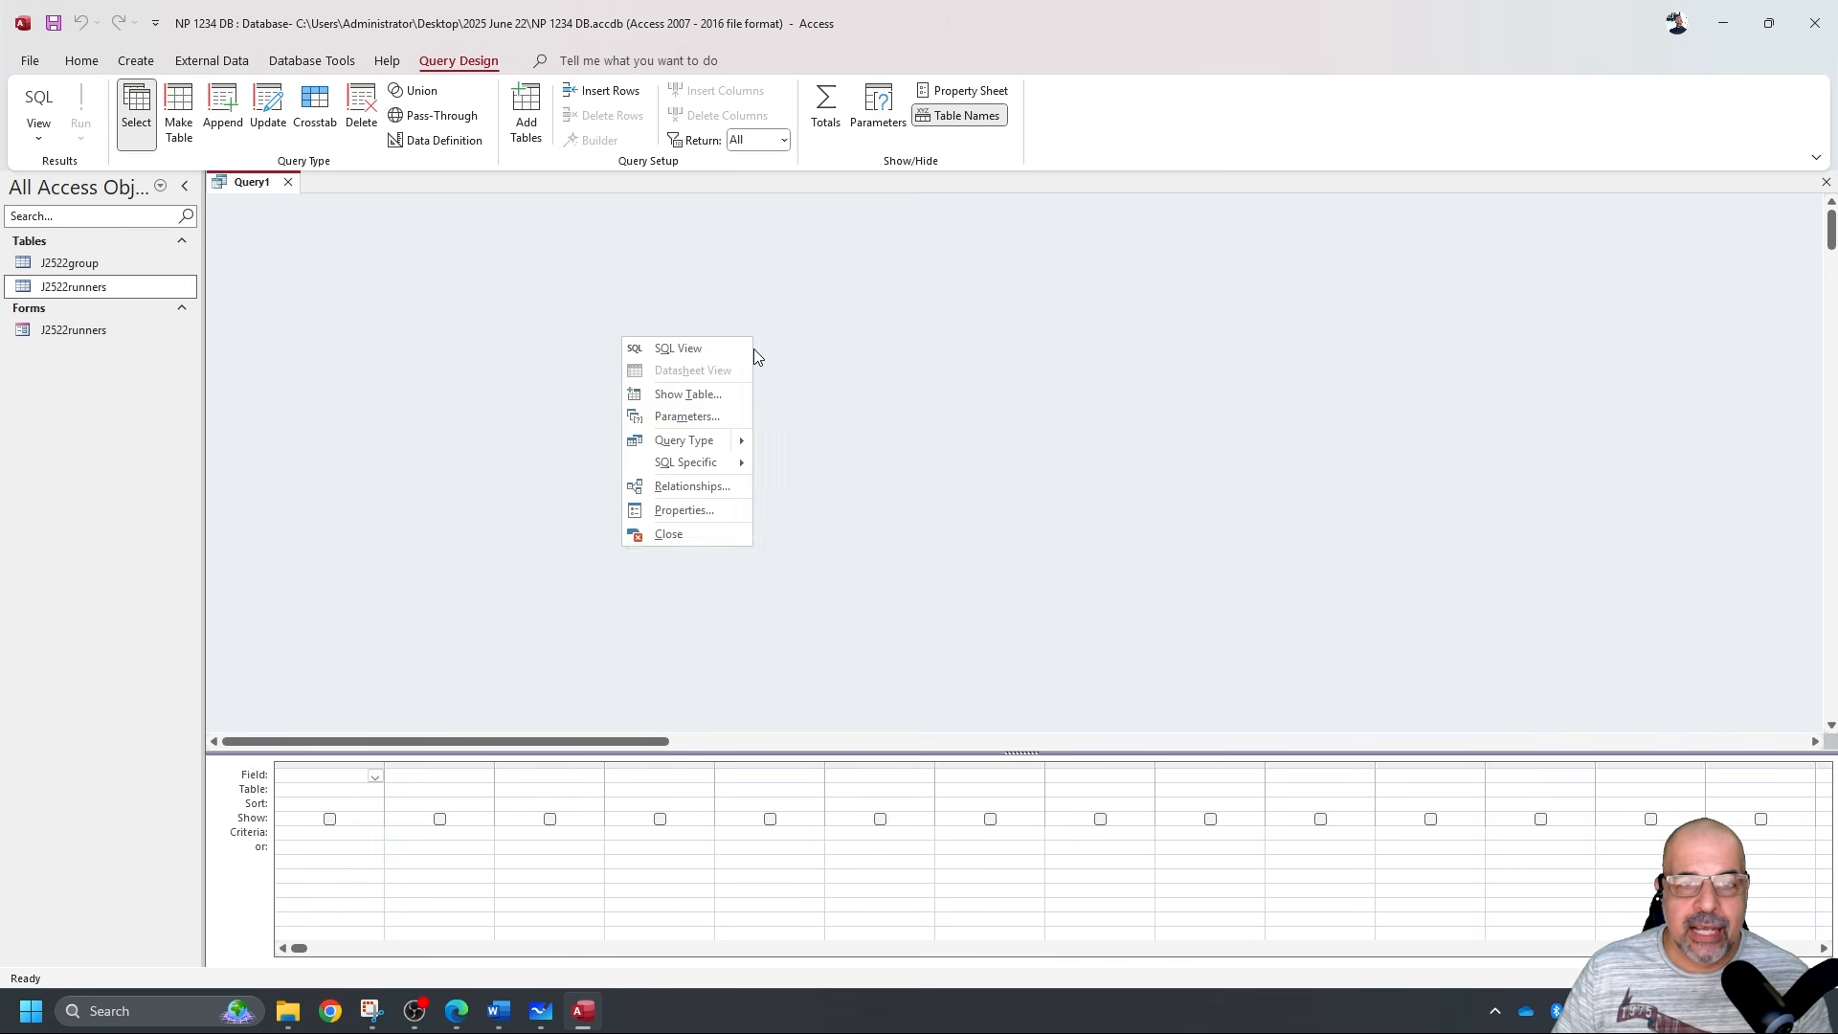
click(713, 393)
double_click(1625, 304)
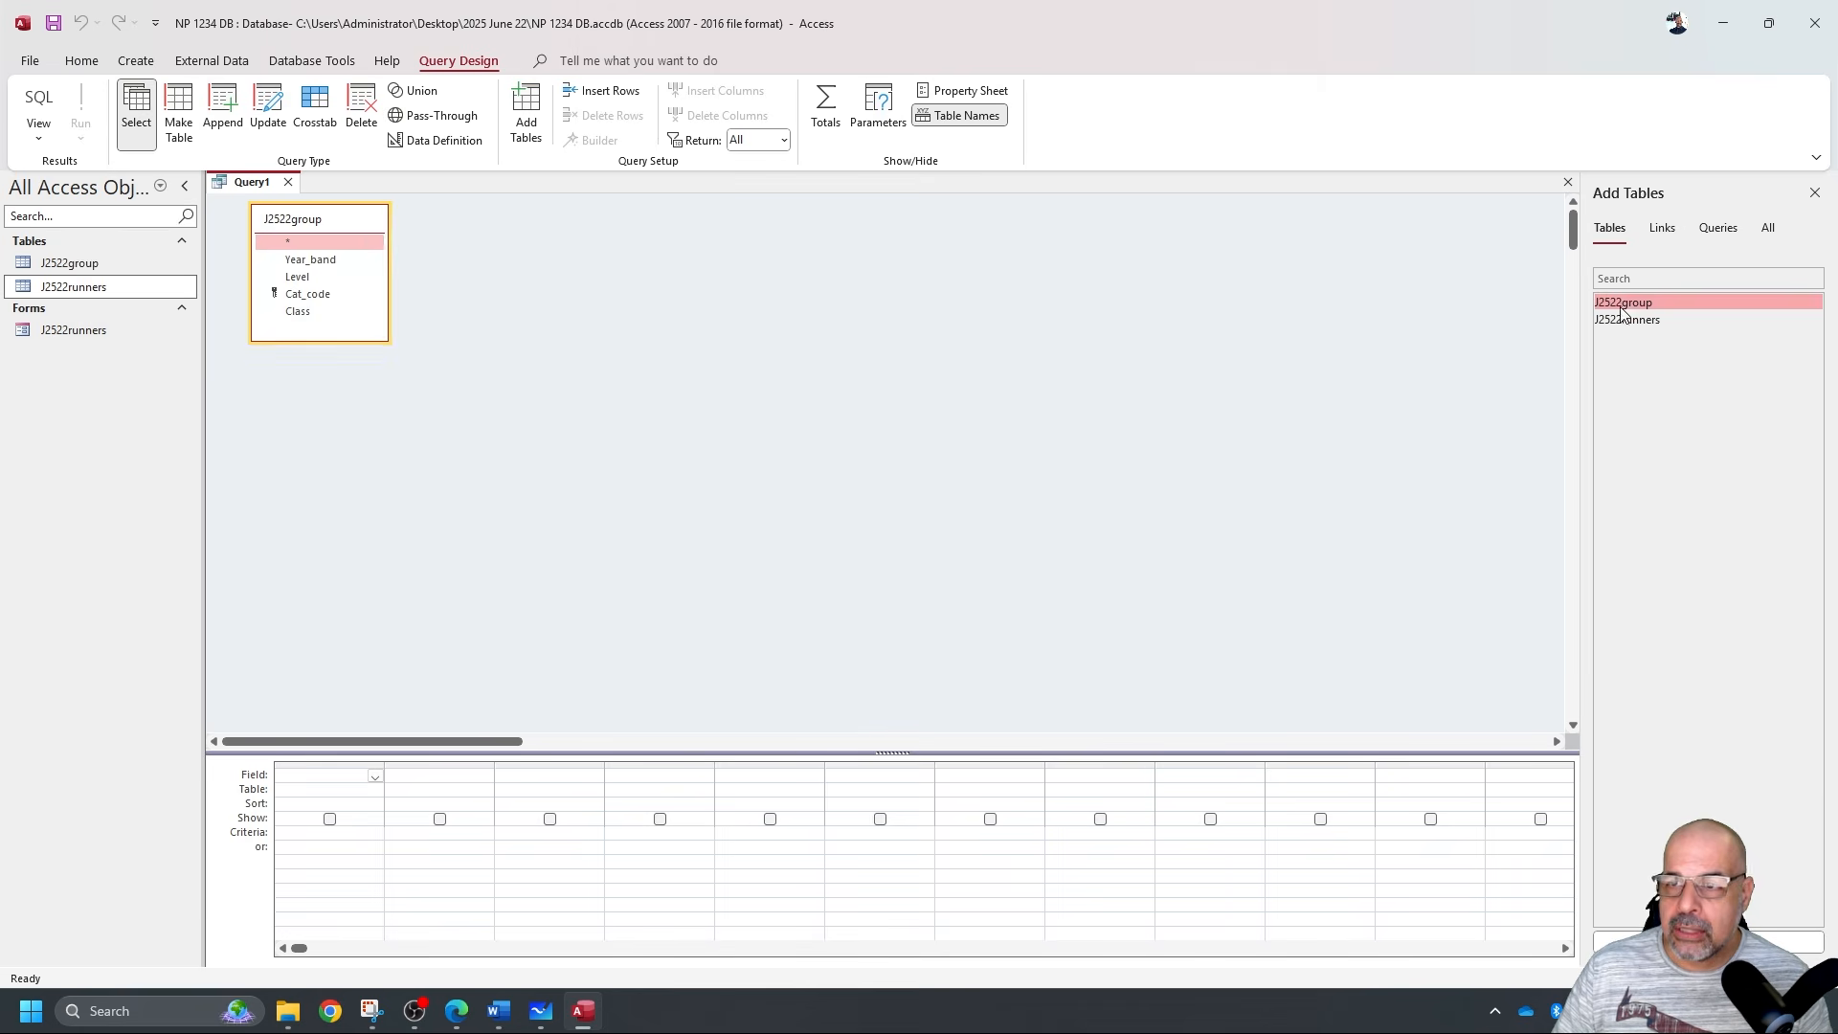
double_click(1625, 320)
Enlarge the J2522runners field list and the design grid, and place the question paper over Access.
drag(508, 339, 504, 459)
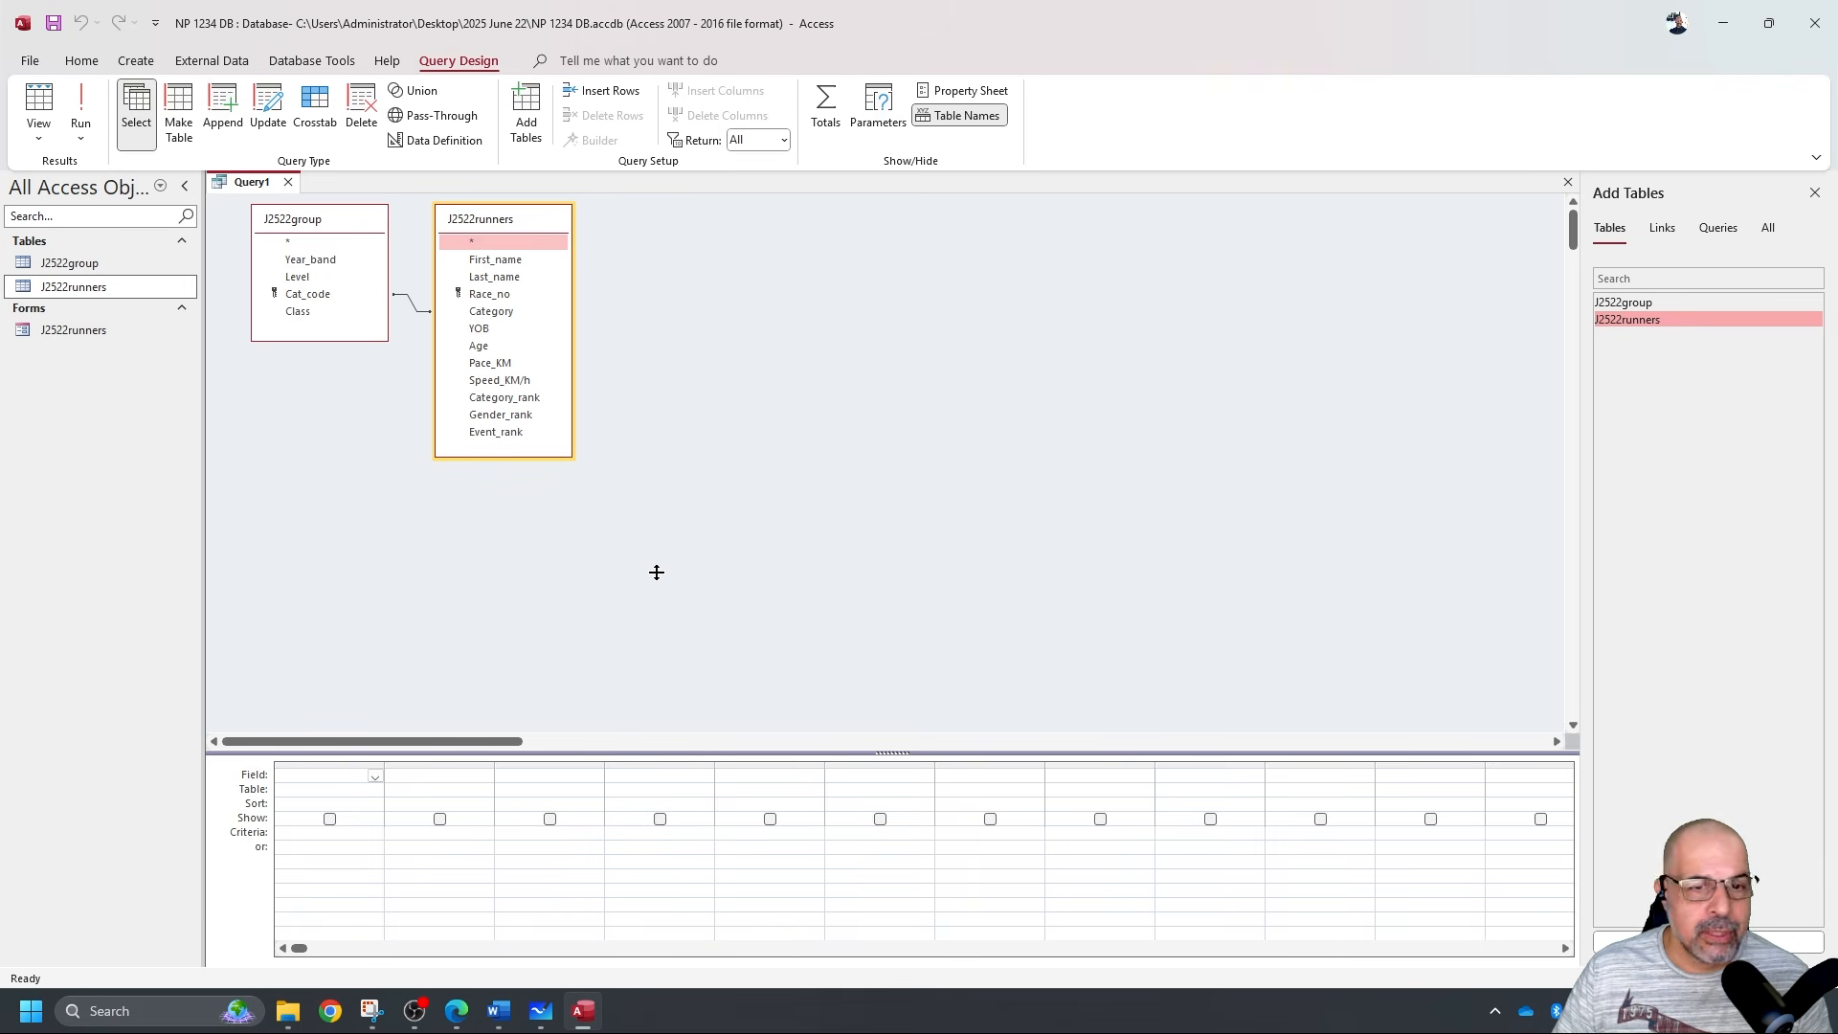
mouse_move(657, 581)
mouse_down()
mouse_move(660, 611)
mouse_move(669, 557)
mouse_up()
click(829, 445)
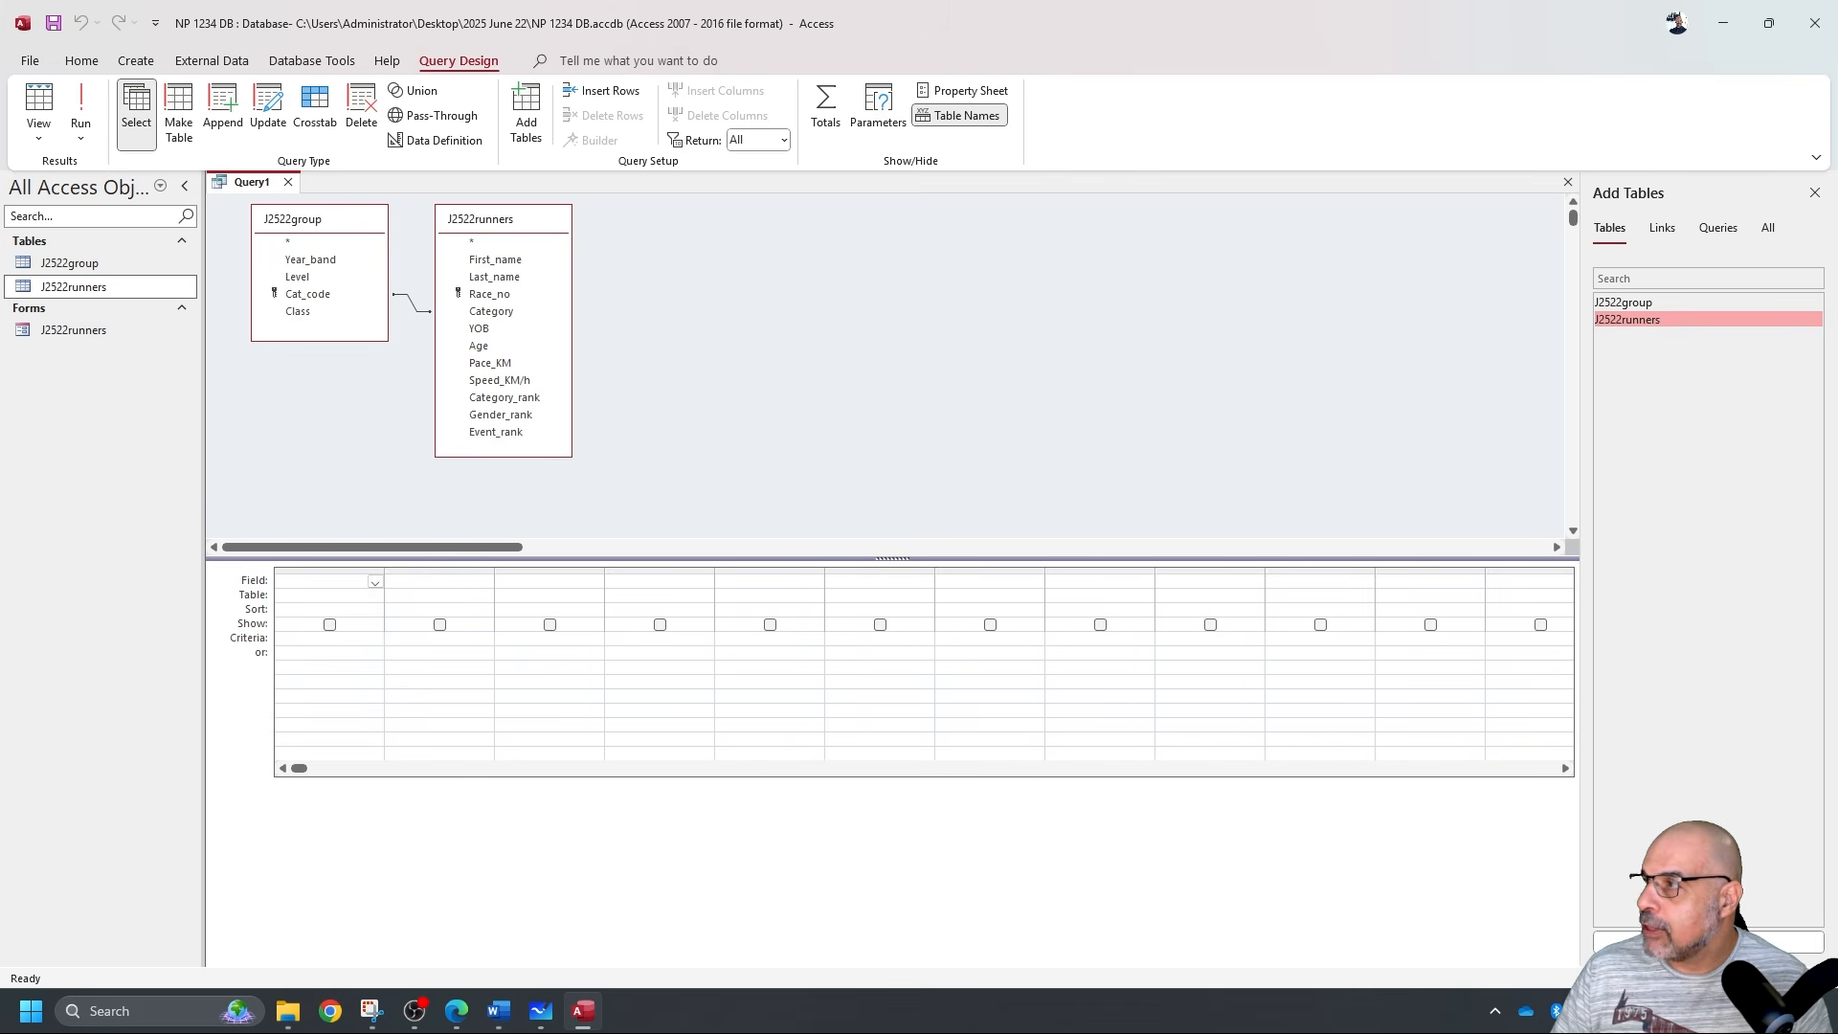
key(alt+Tab)
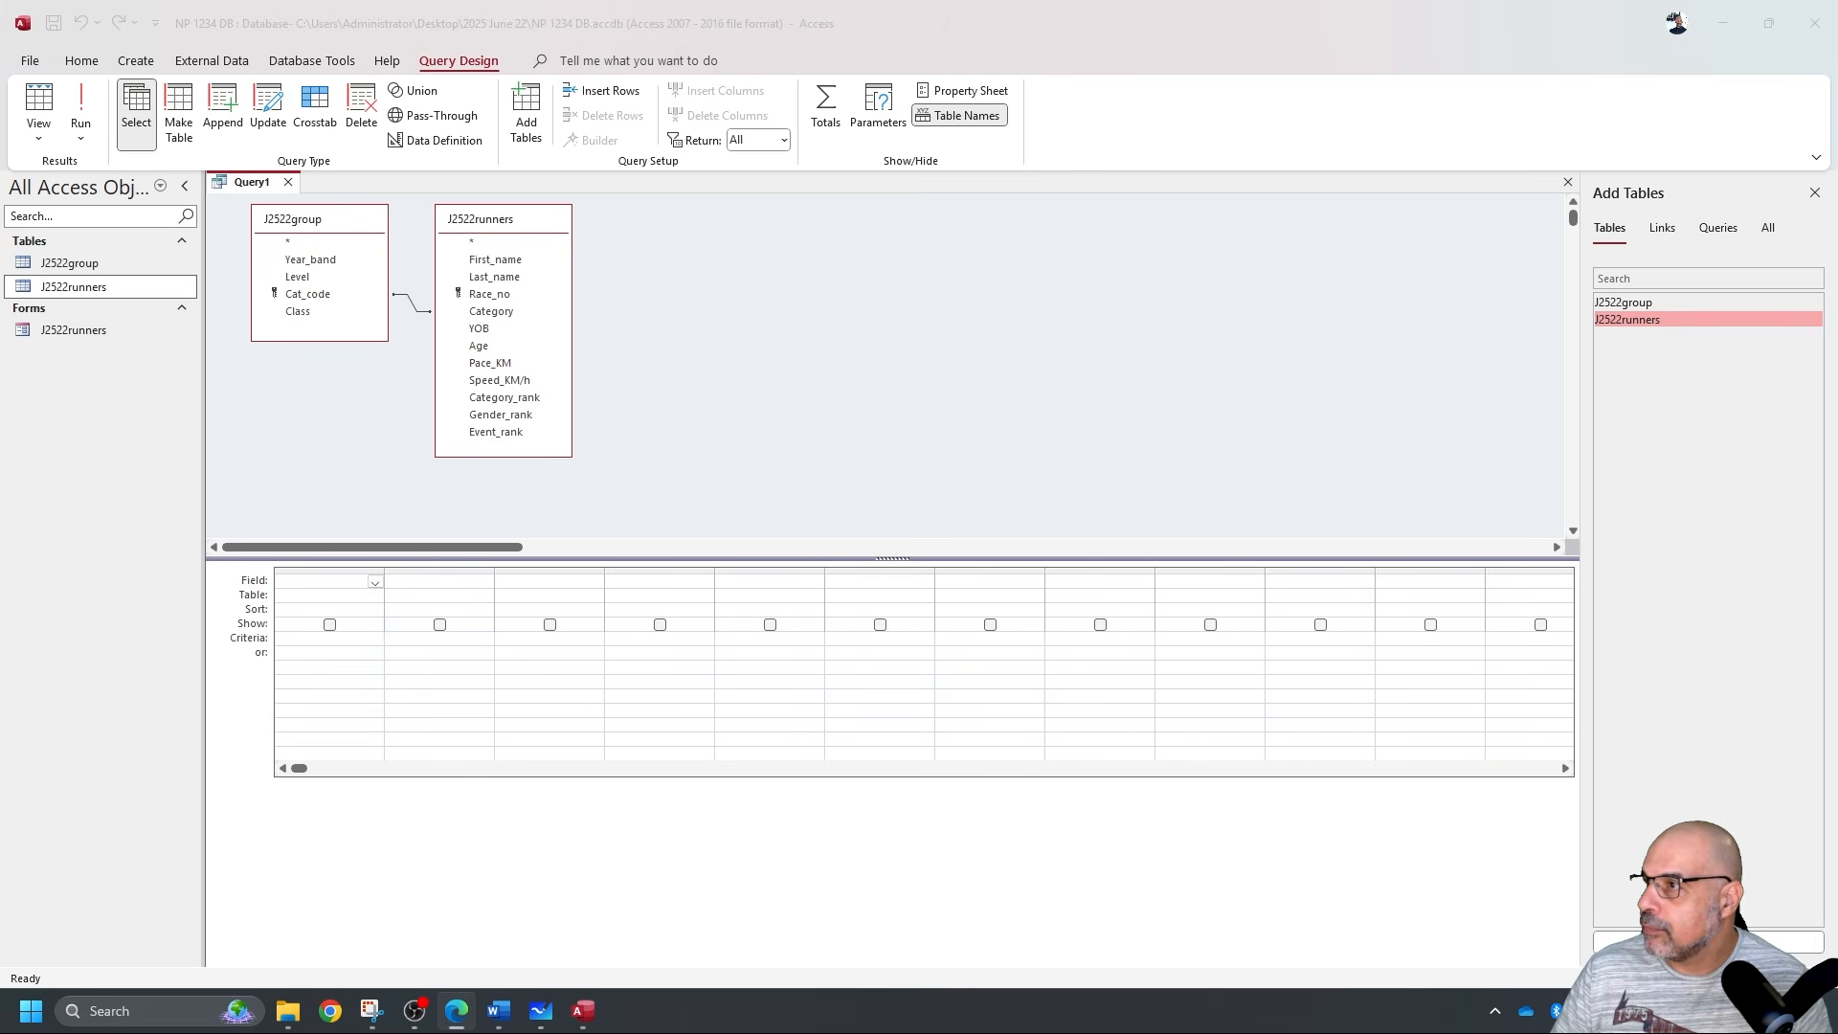
drag(1836, 275, 1644, 157)
scroll(1338, 417, down, 2)
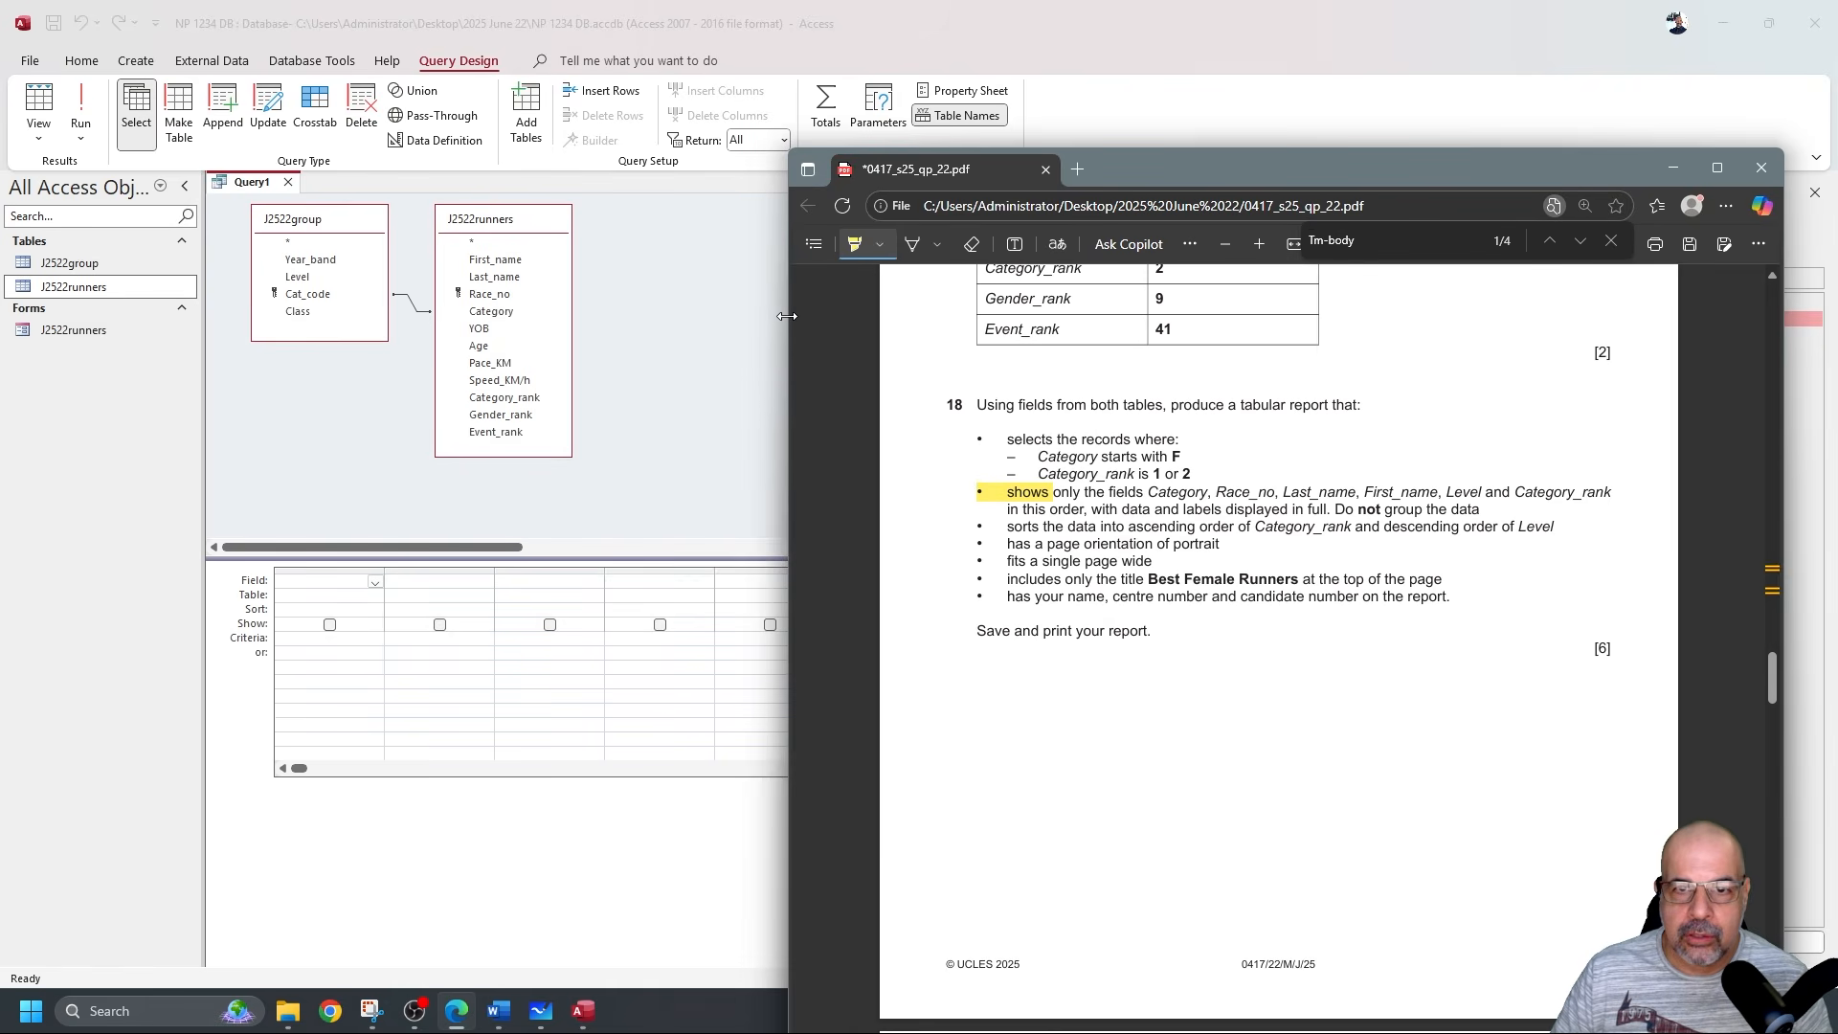
Add Category, Race_no, Last_name and First_name to the query grid.
drag(791, 318, 950, 324)
drag(1319, 168, 1410, 107)
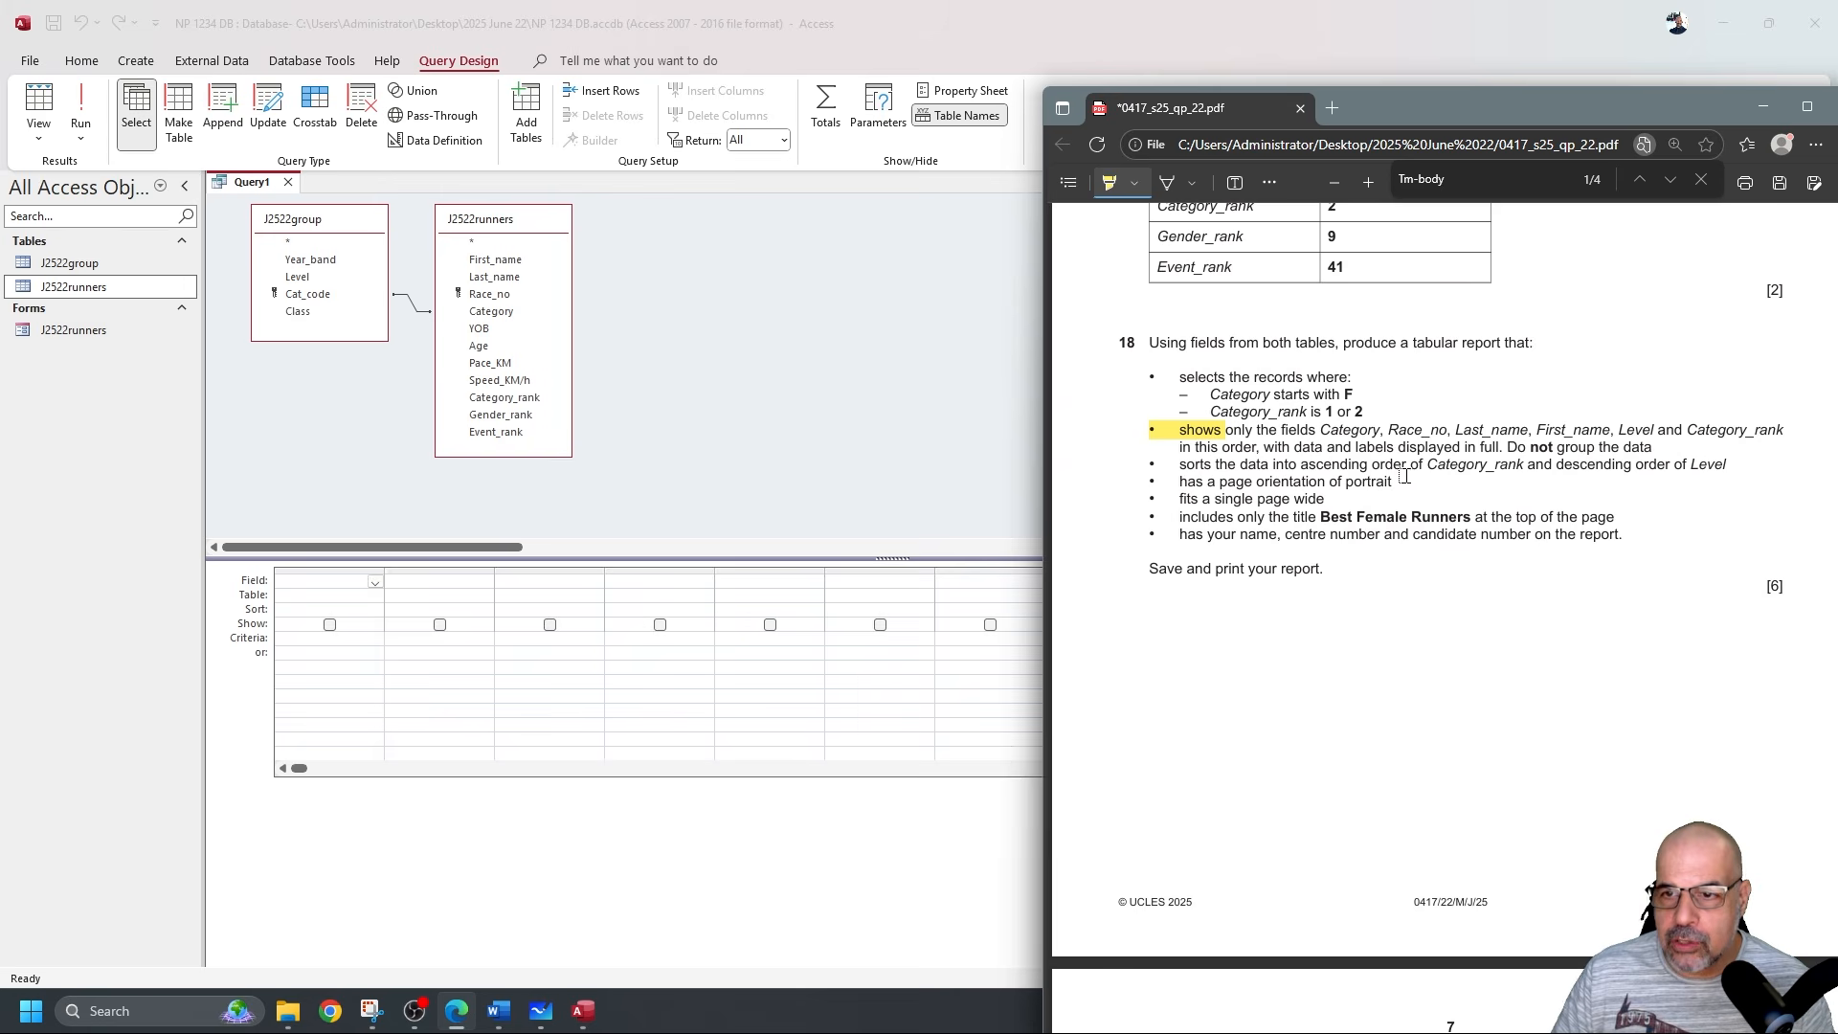
double_click(508, 312)
double_click(510, 296)
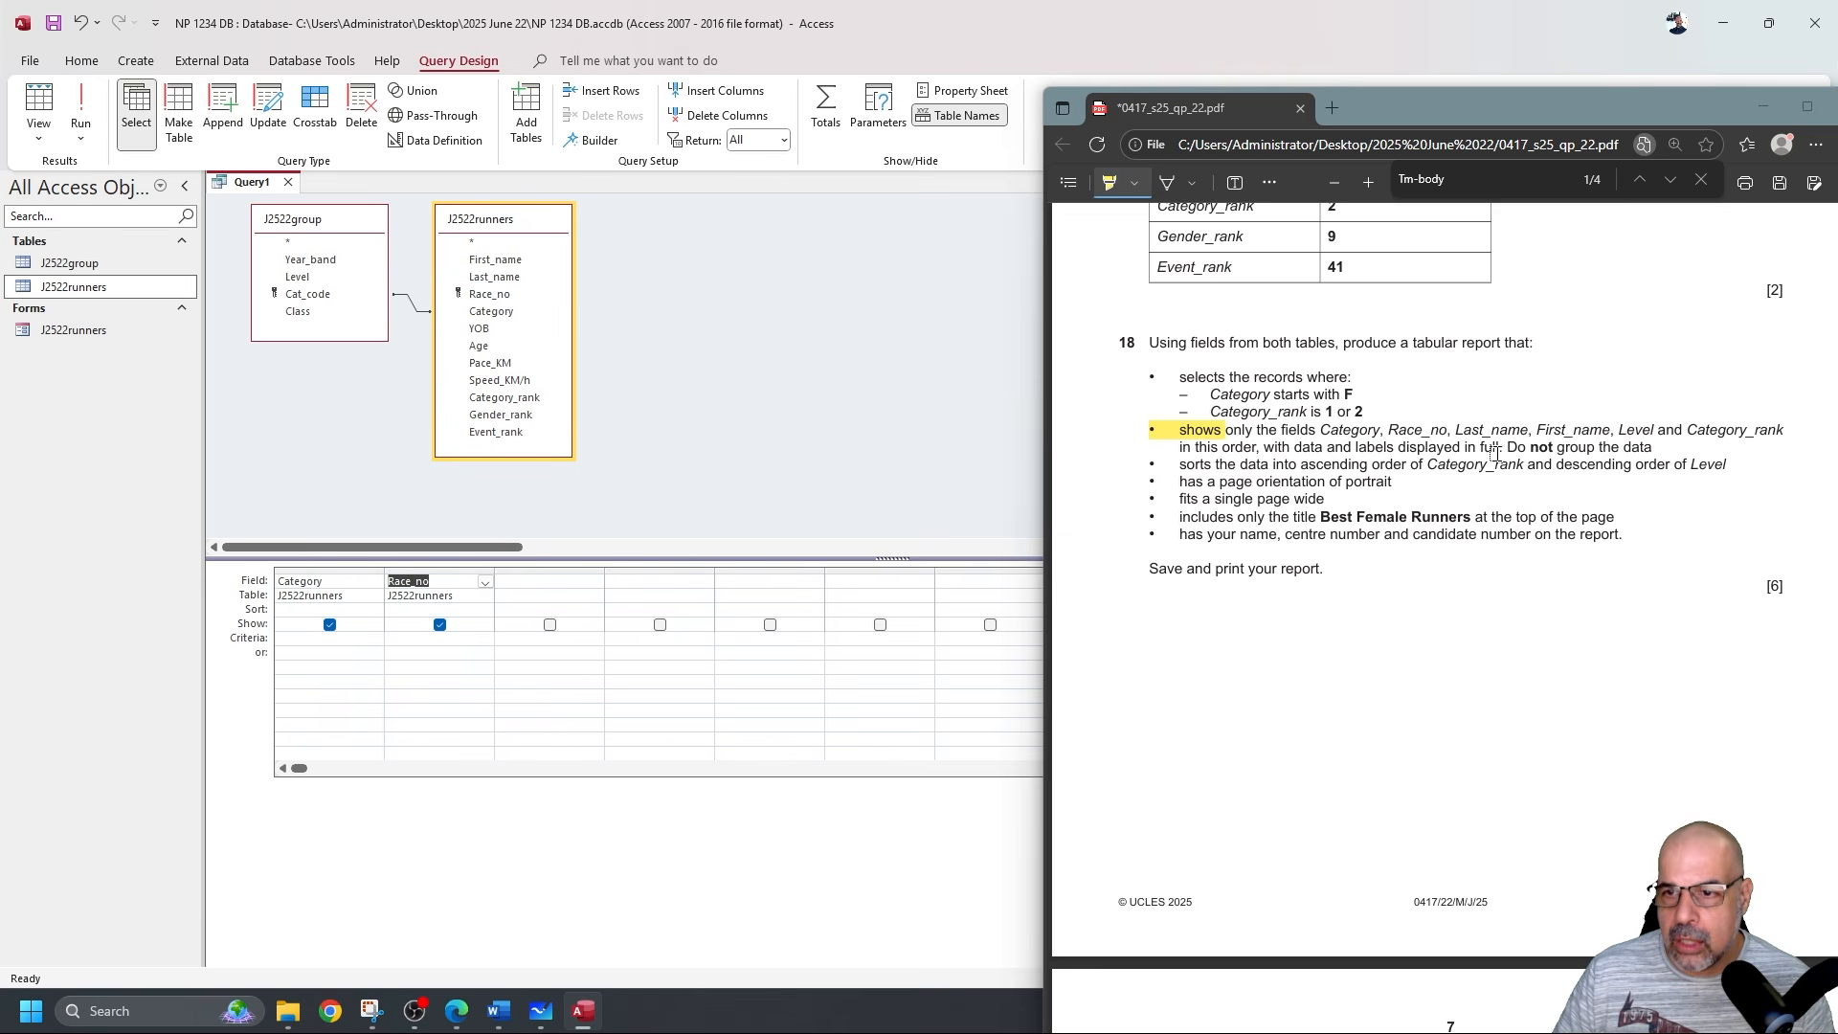
double_click(502, 278)
double_click(502, 260)
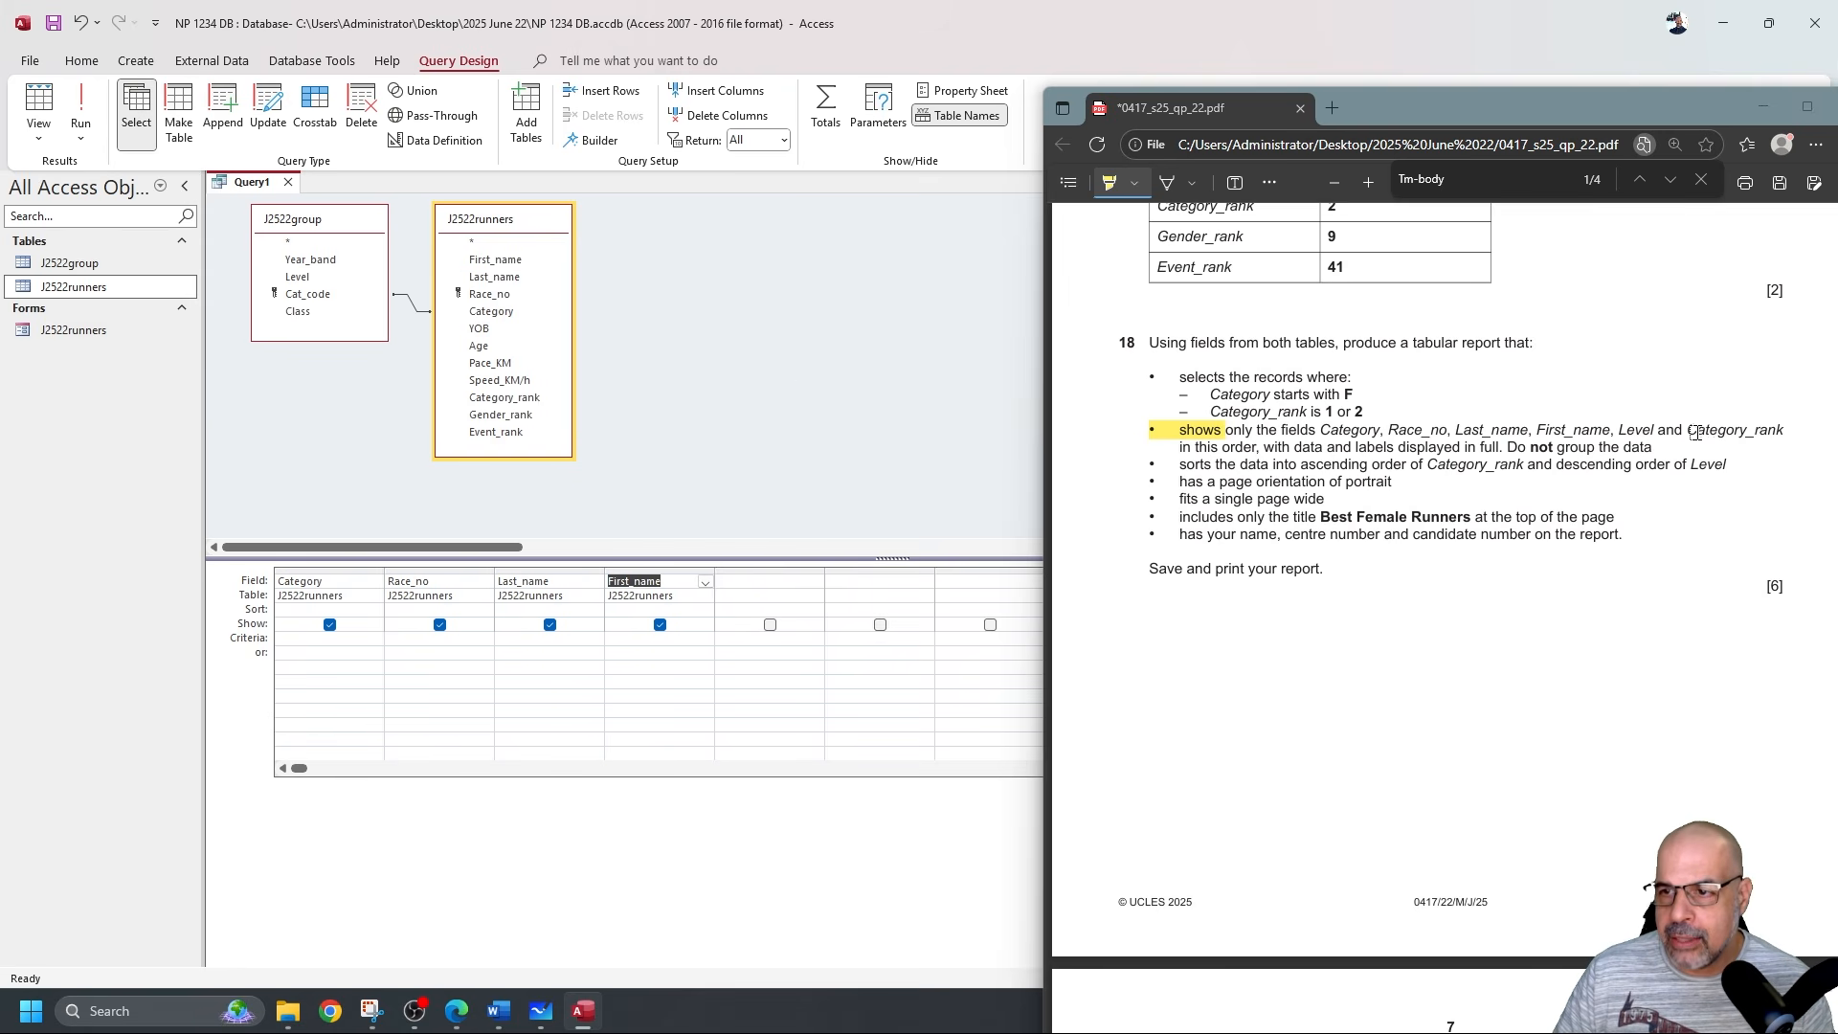
Add Category_rank, then remove that column because it came too early.
drag(1690, 430, 1783, 431)
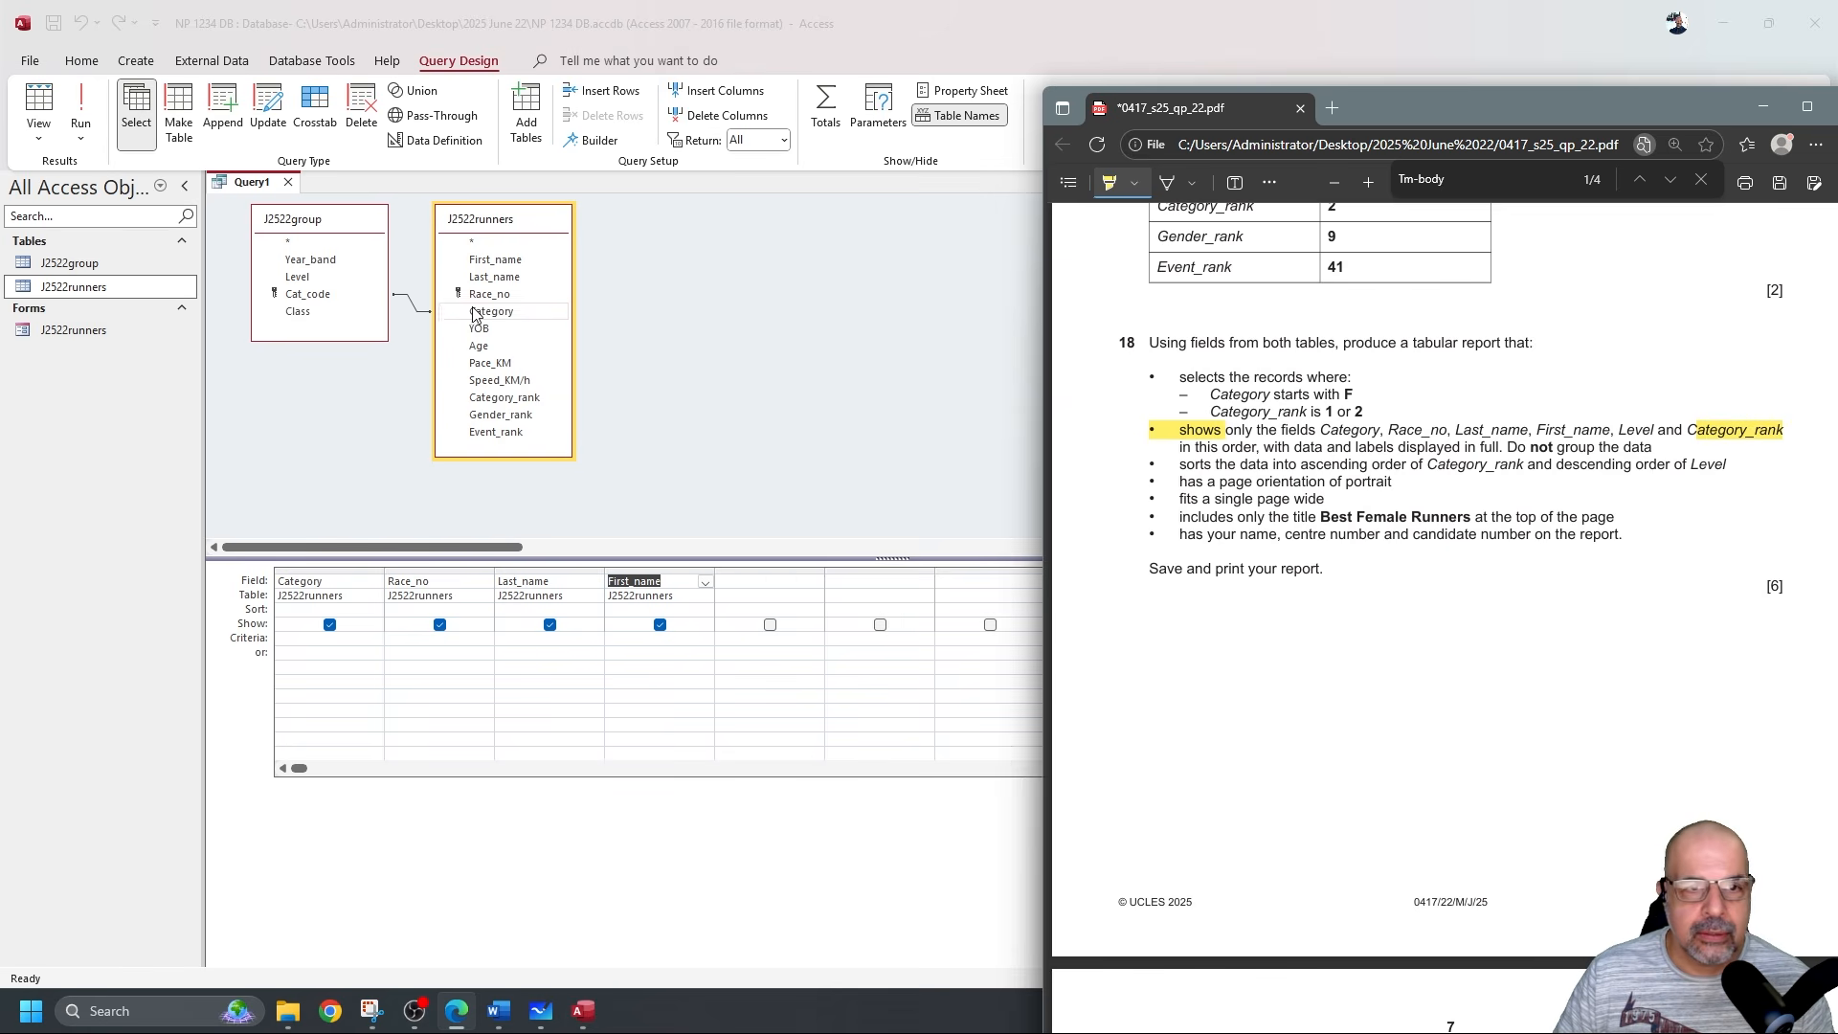
double_click(538, 400)
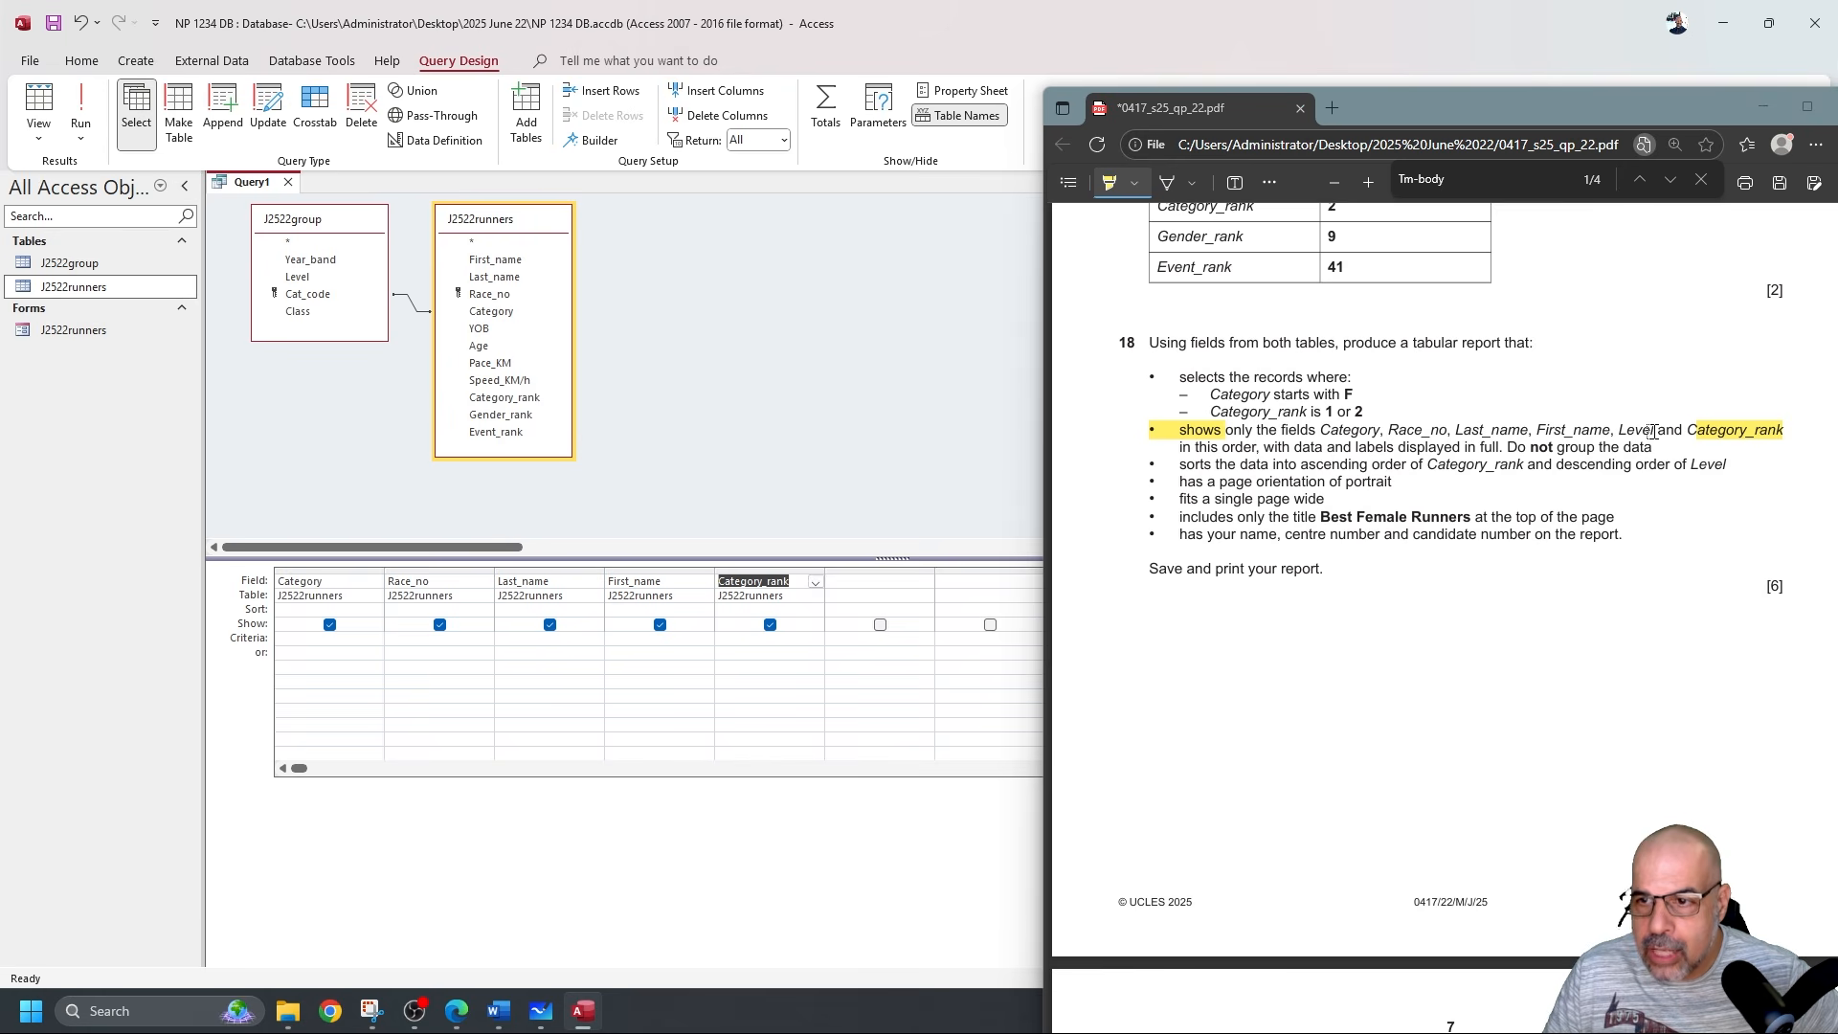
click(796, 570)
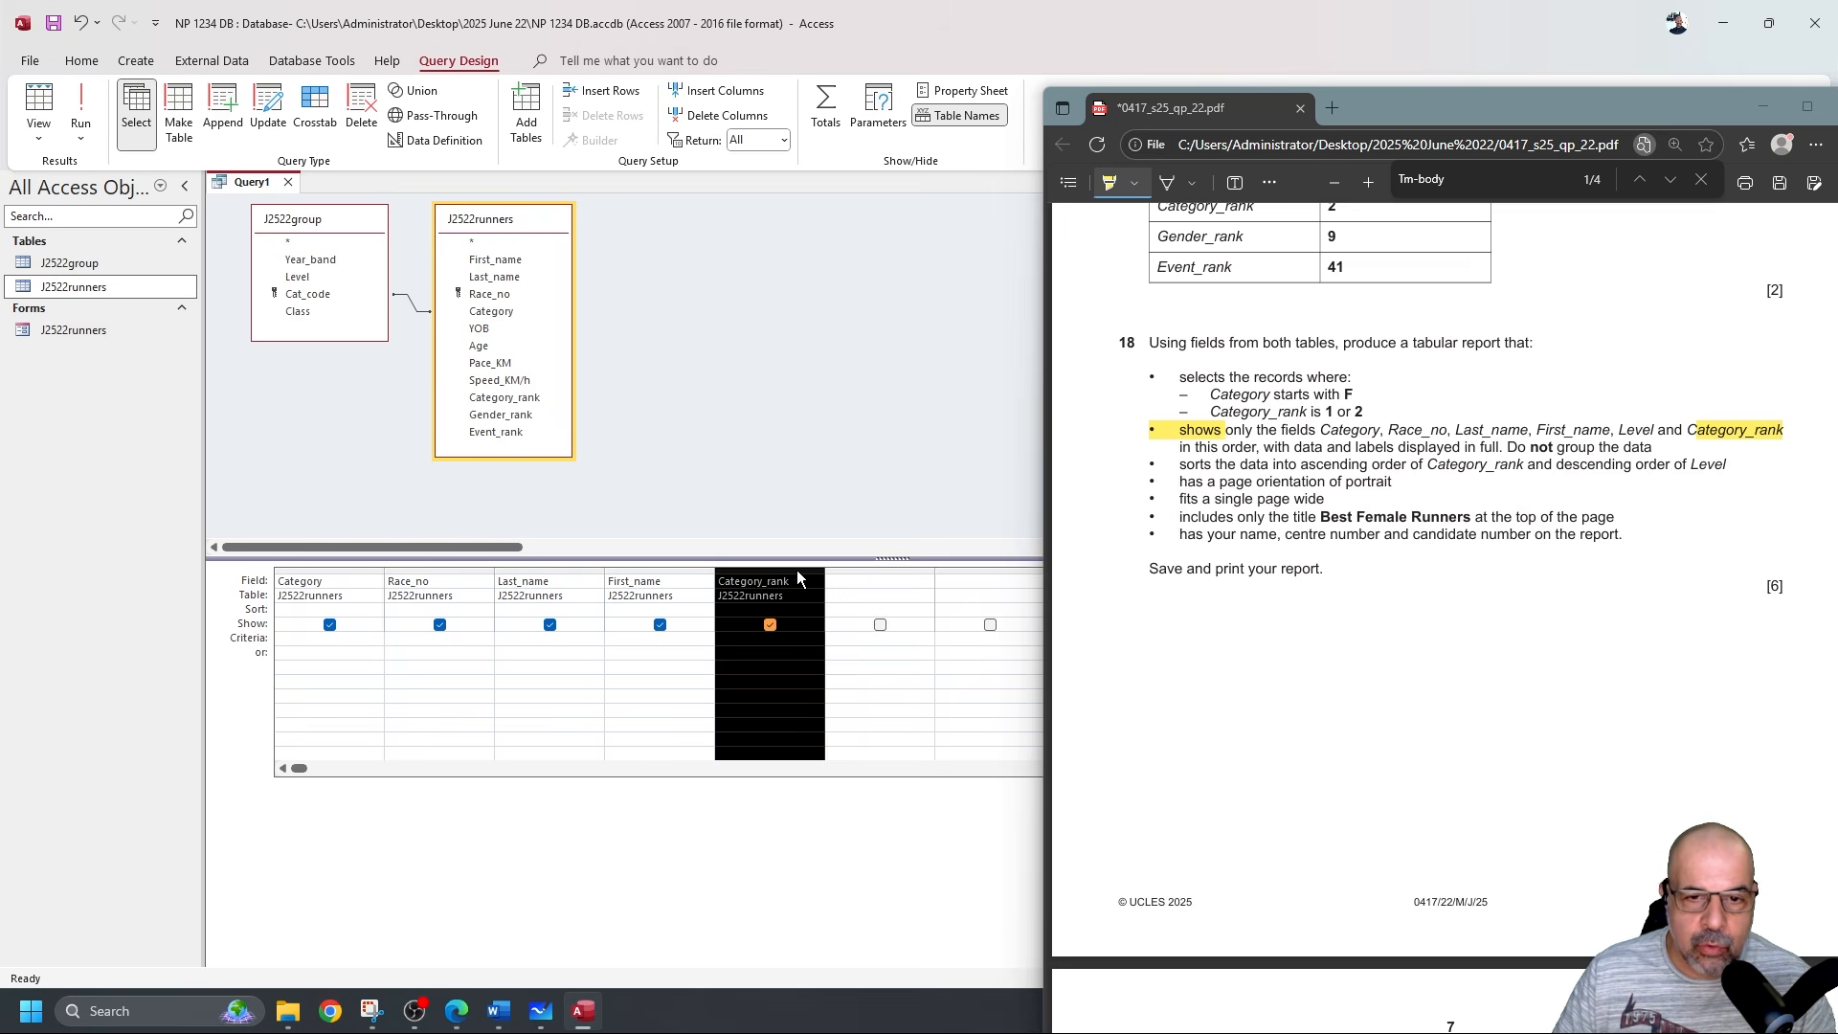
right_click(796, 571)
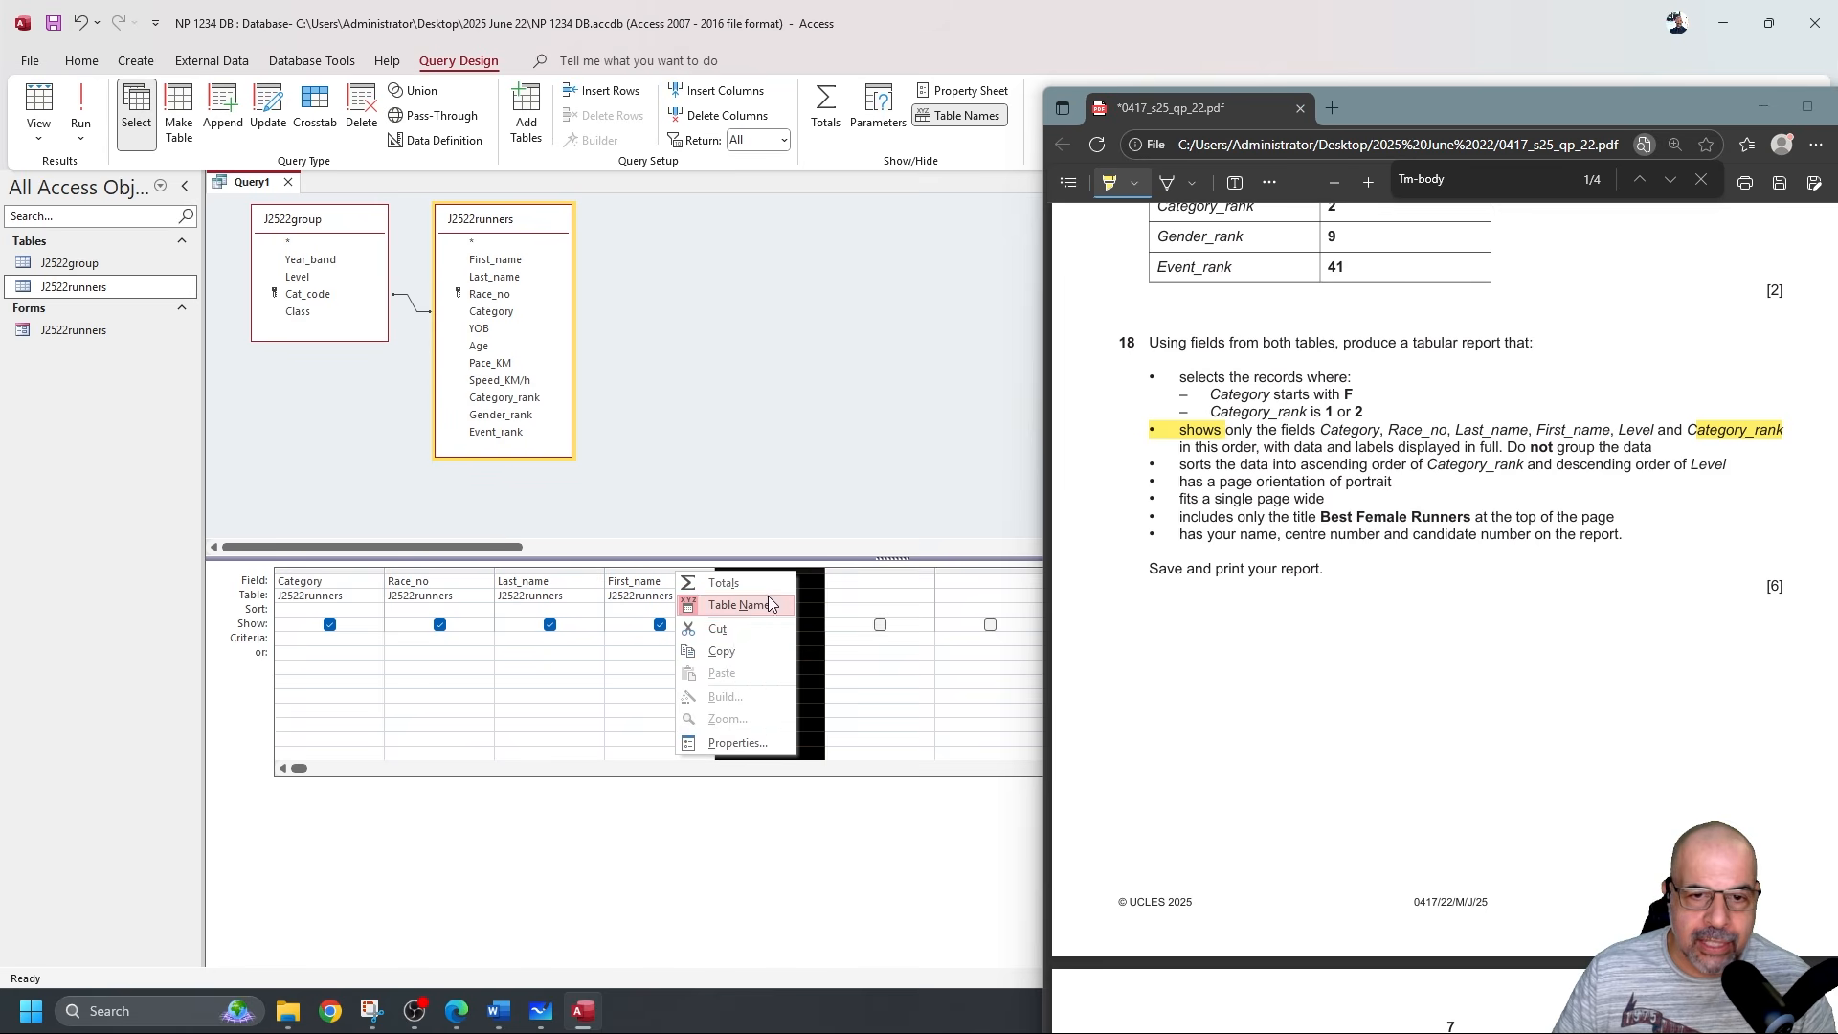
click(737, 636)
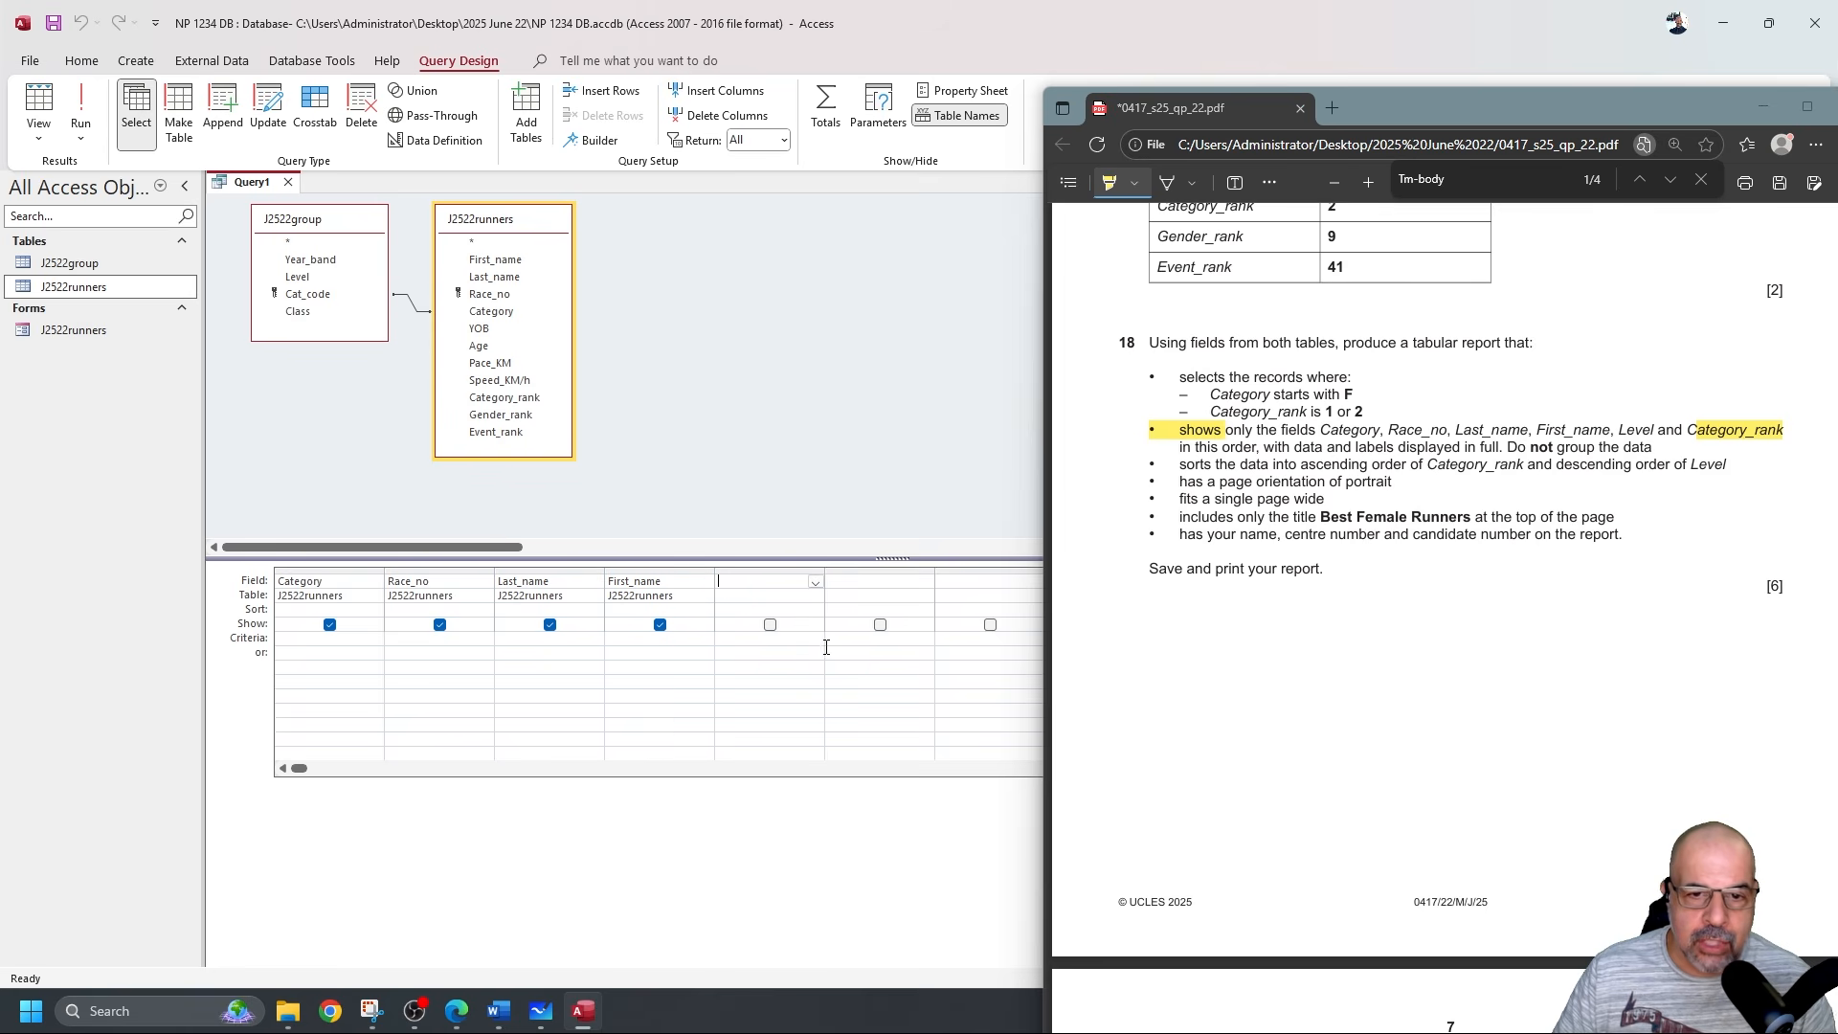
Add Level from J2522group and Category_rank as the fifth and sixth columns.
double_click(292, 279)
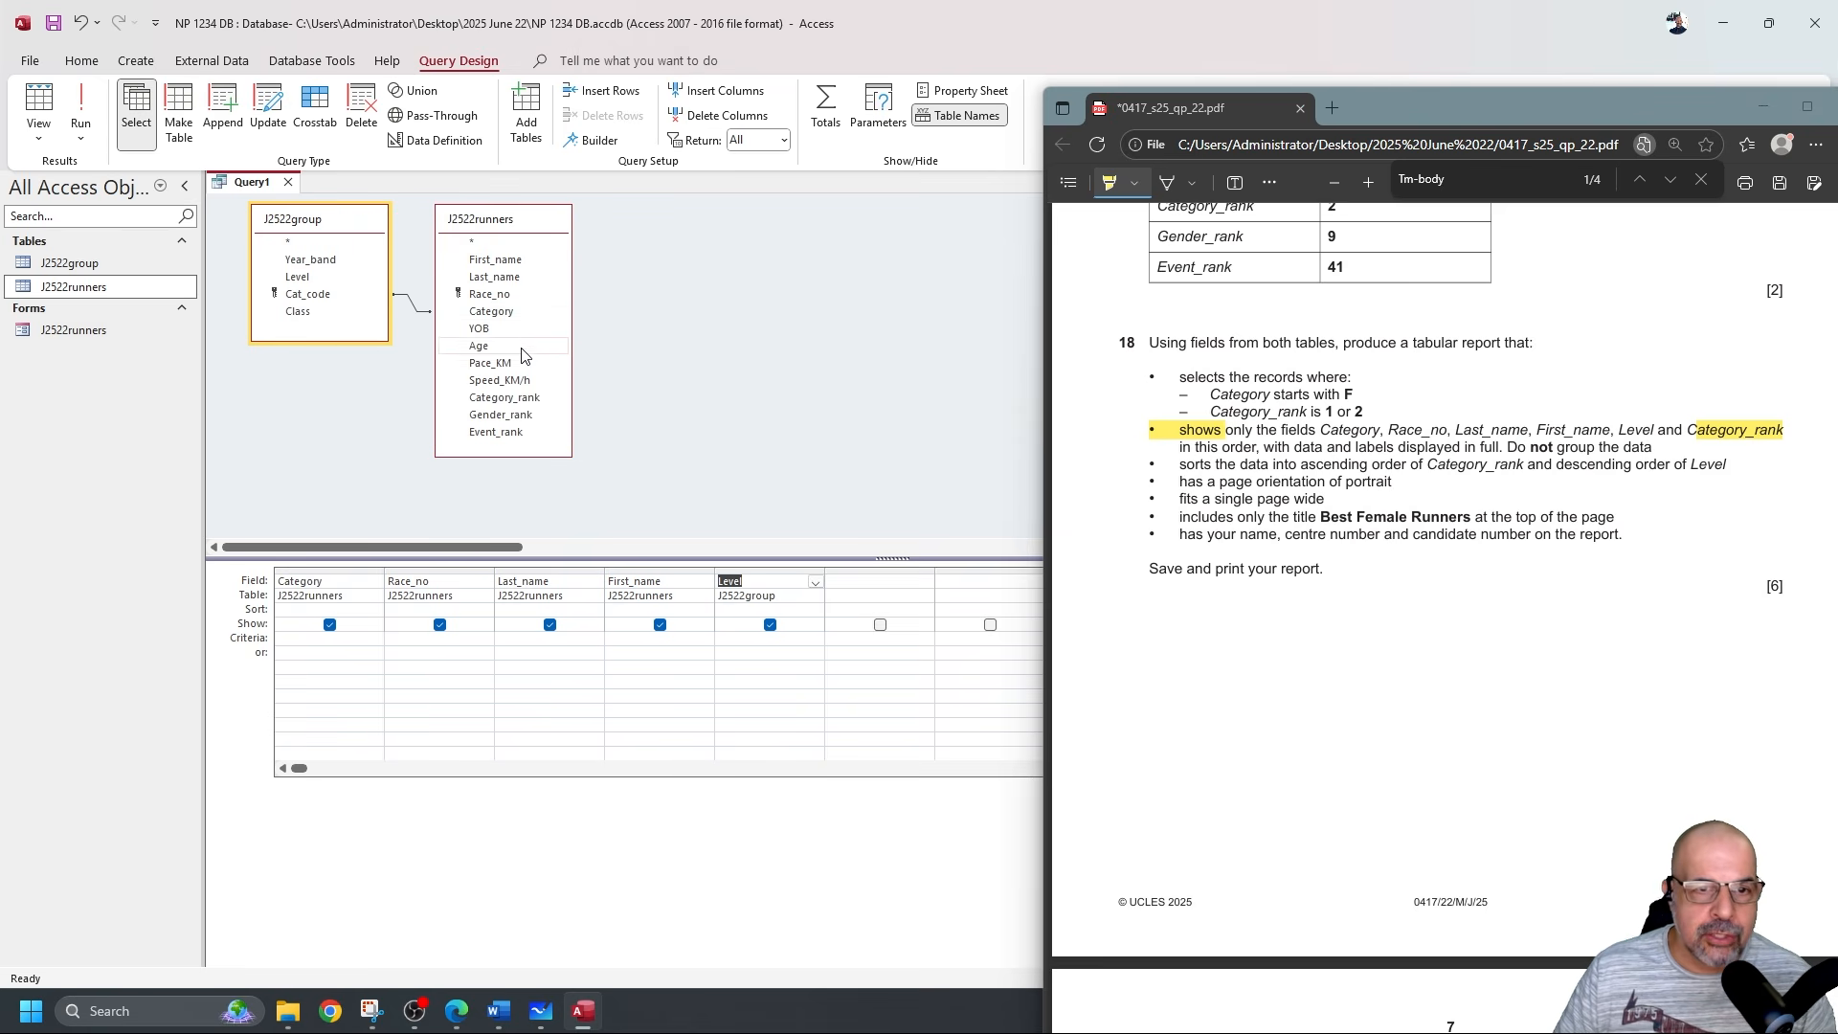
click(525, 399)
double_click(525, 400)
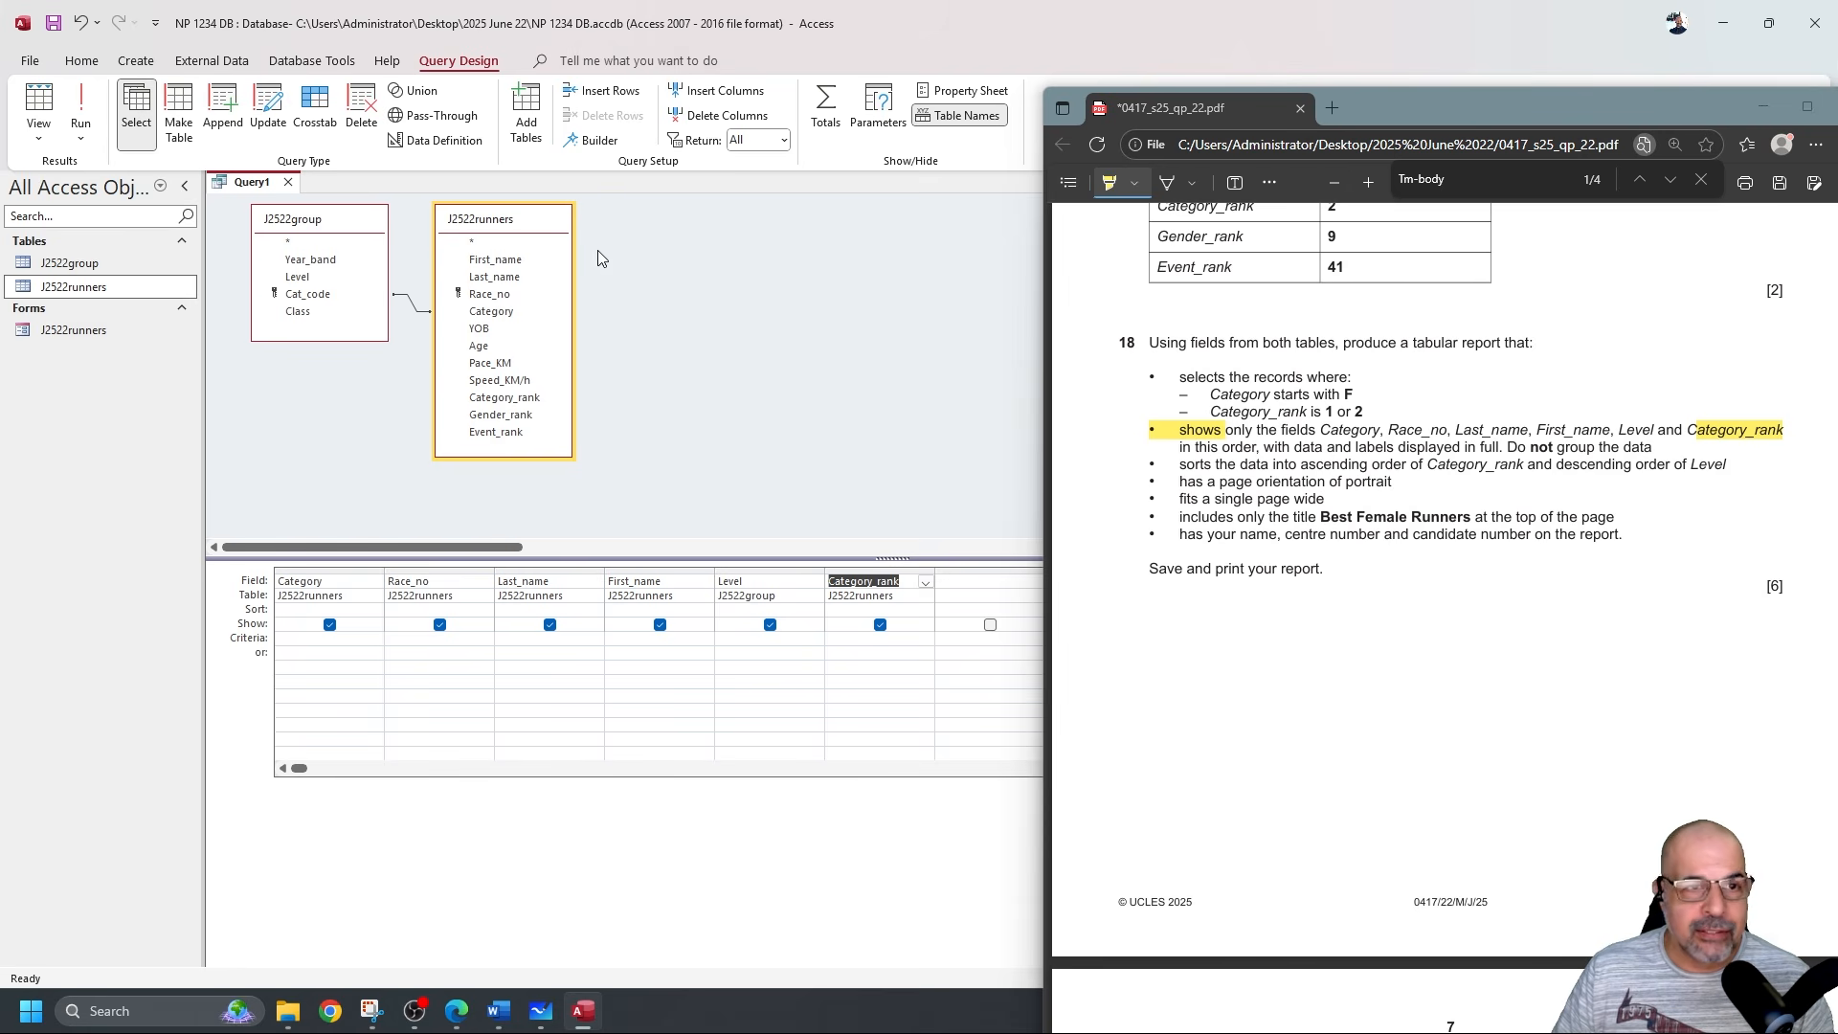
drag(1206, 395, 1364, 410)
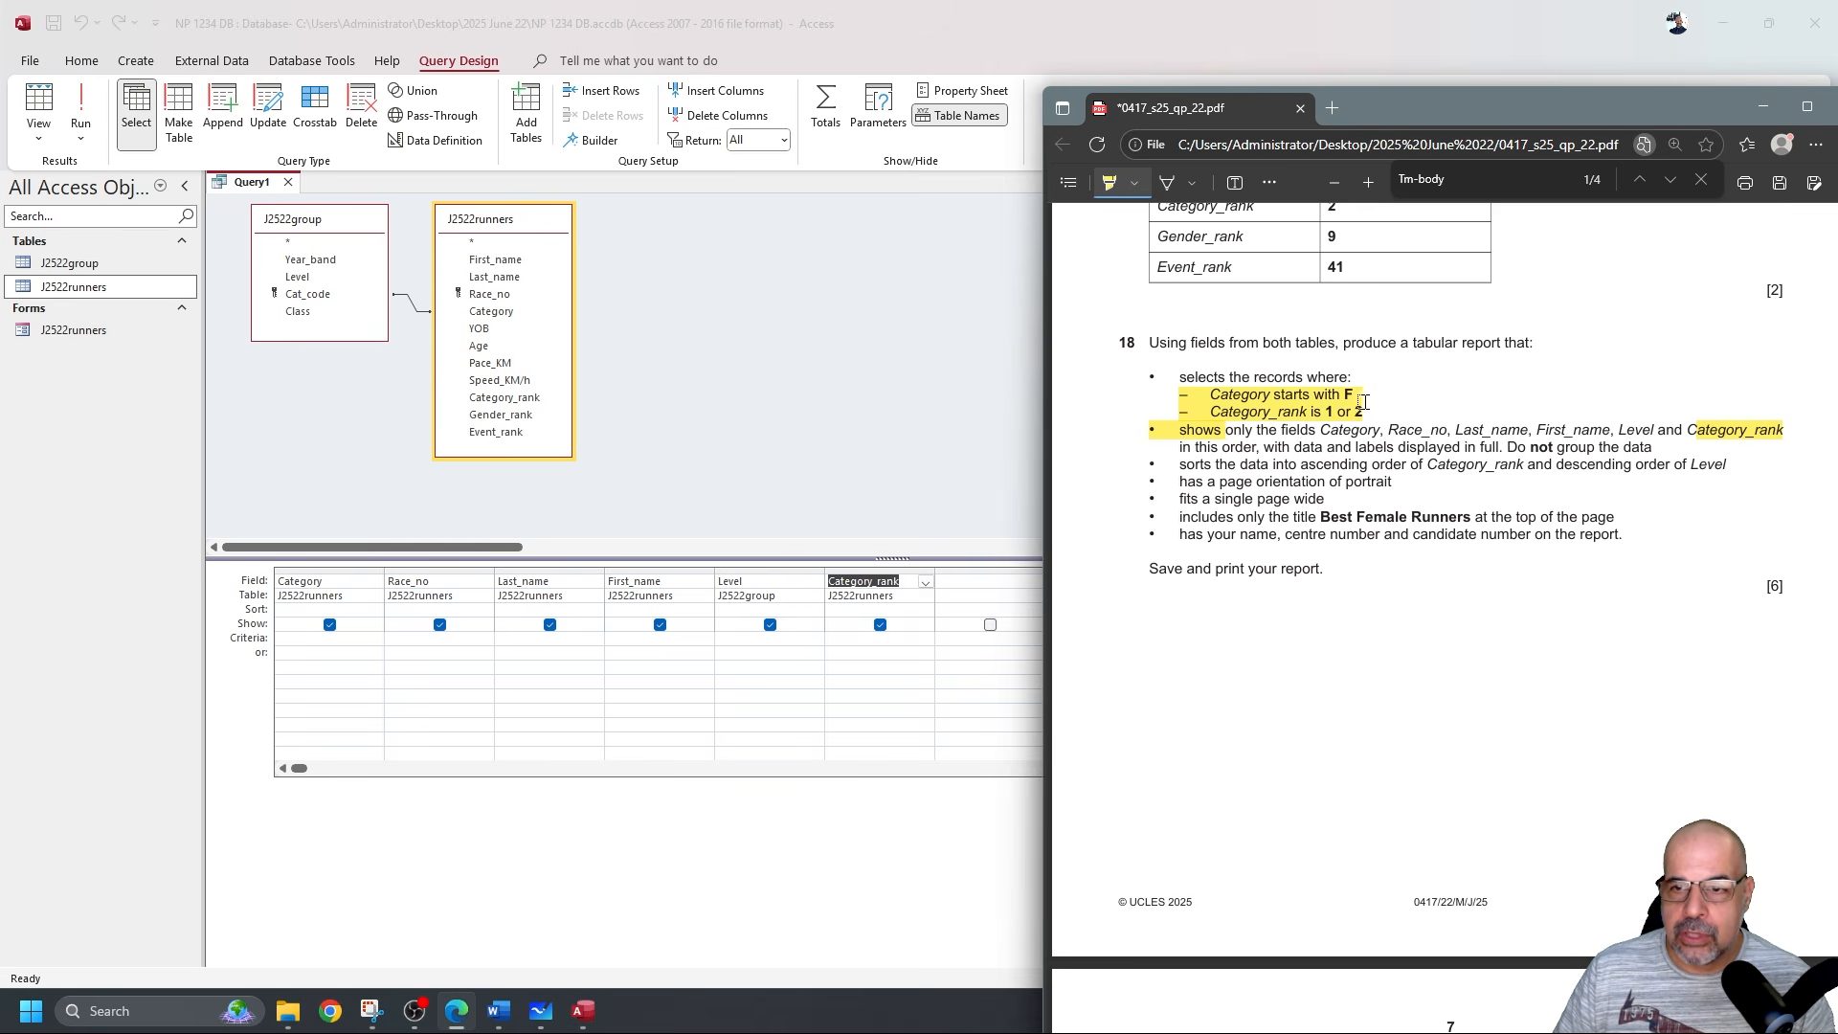
drag(1443, 107, 1837, 258)
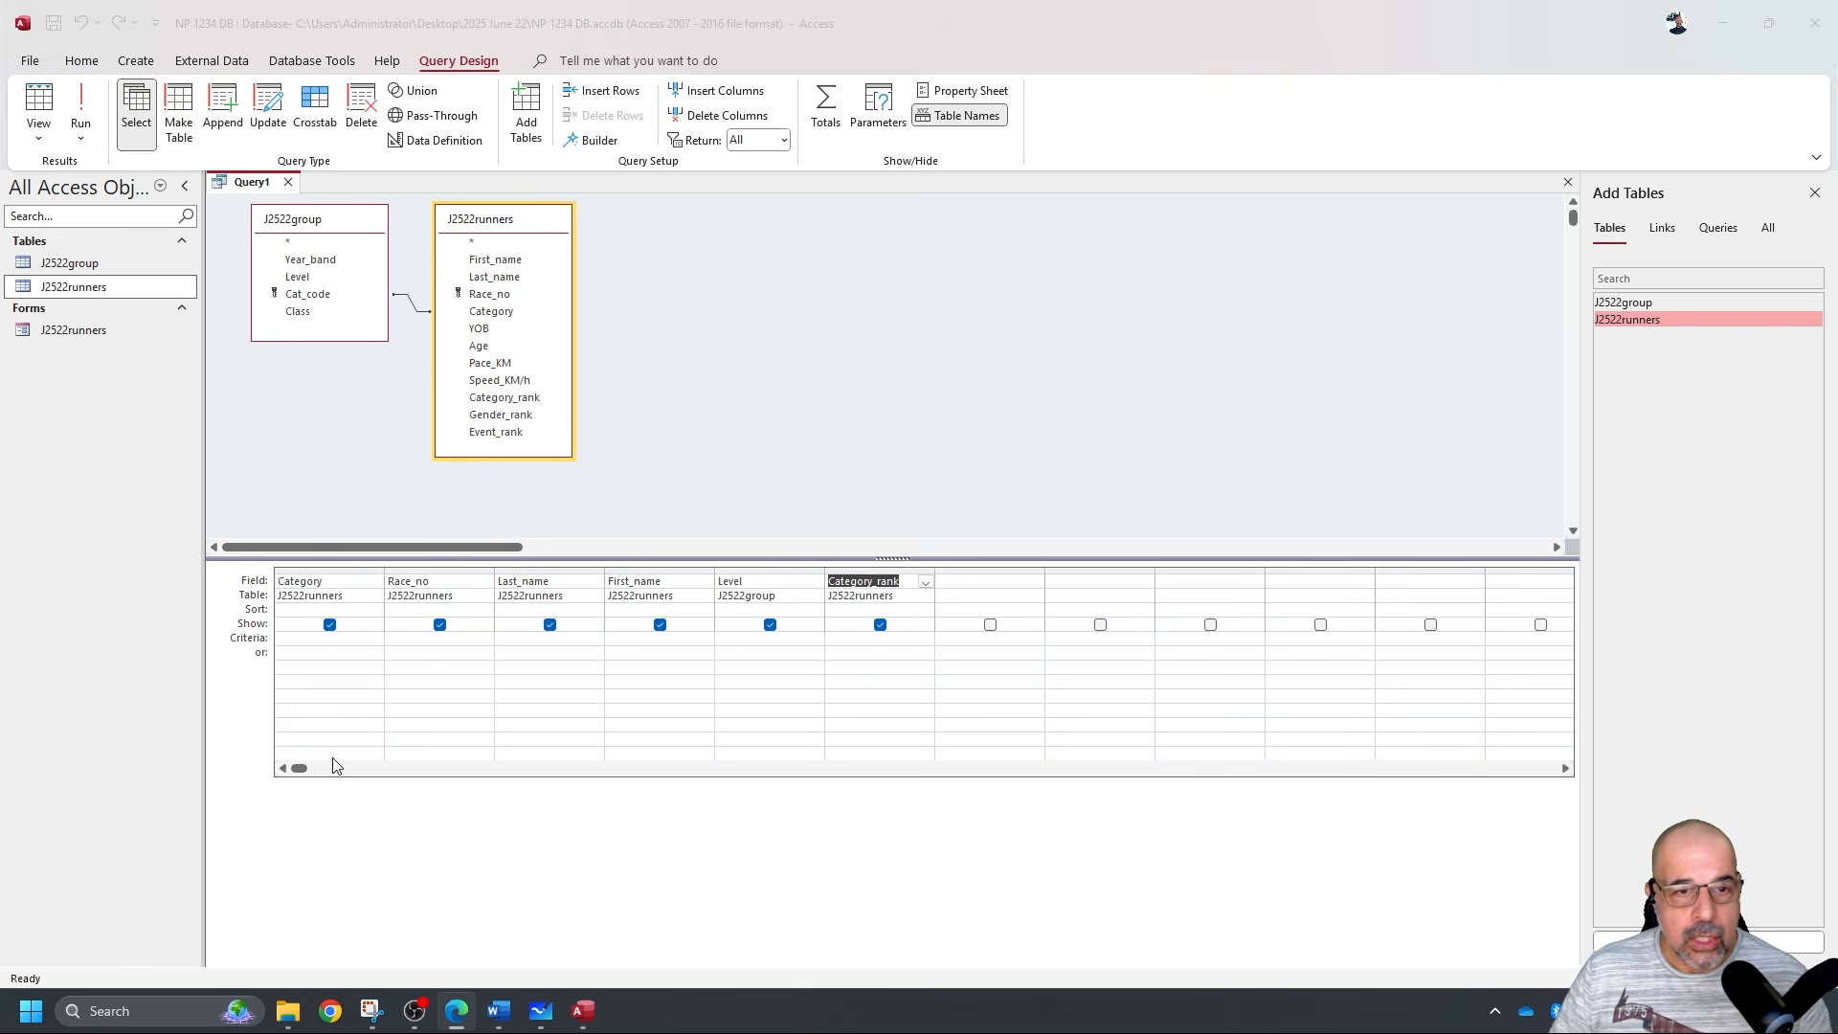
click(92, 108)
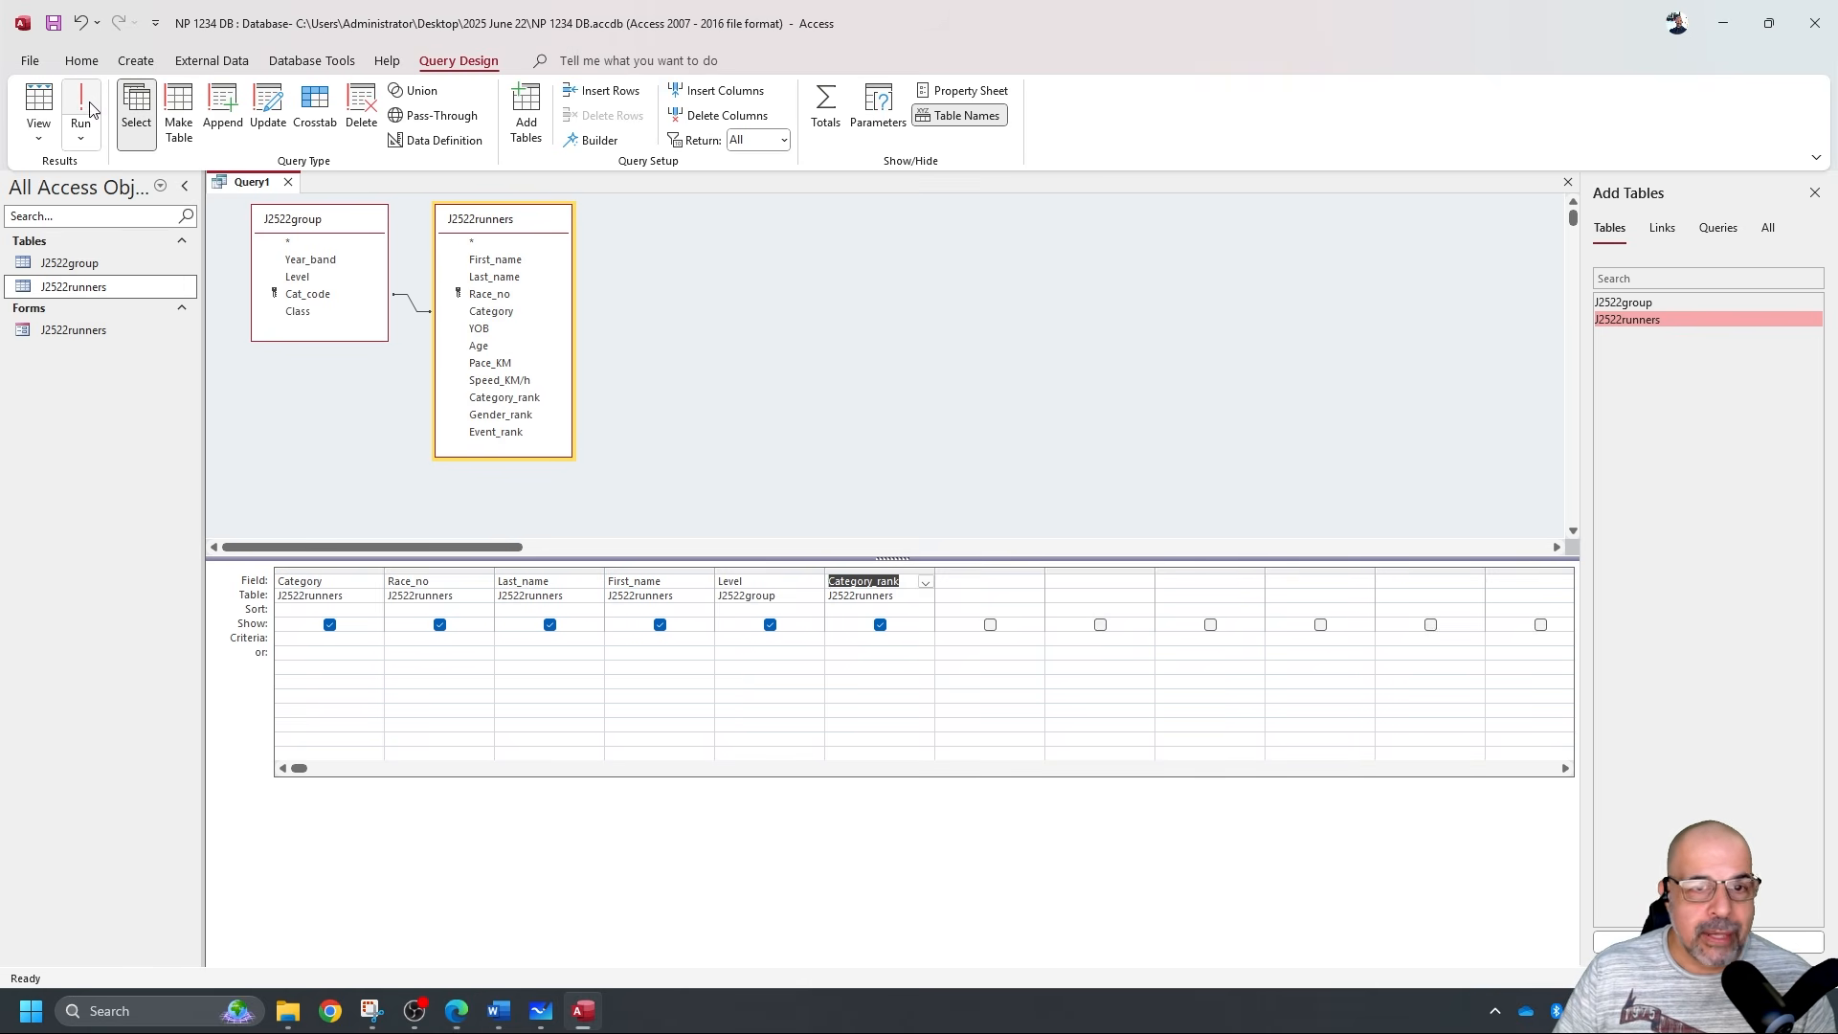
Run Query1 and scroll through its 499 records across the six columns.
click(93, 108)
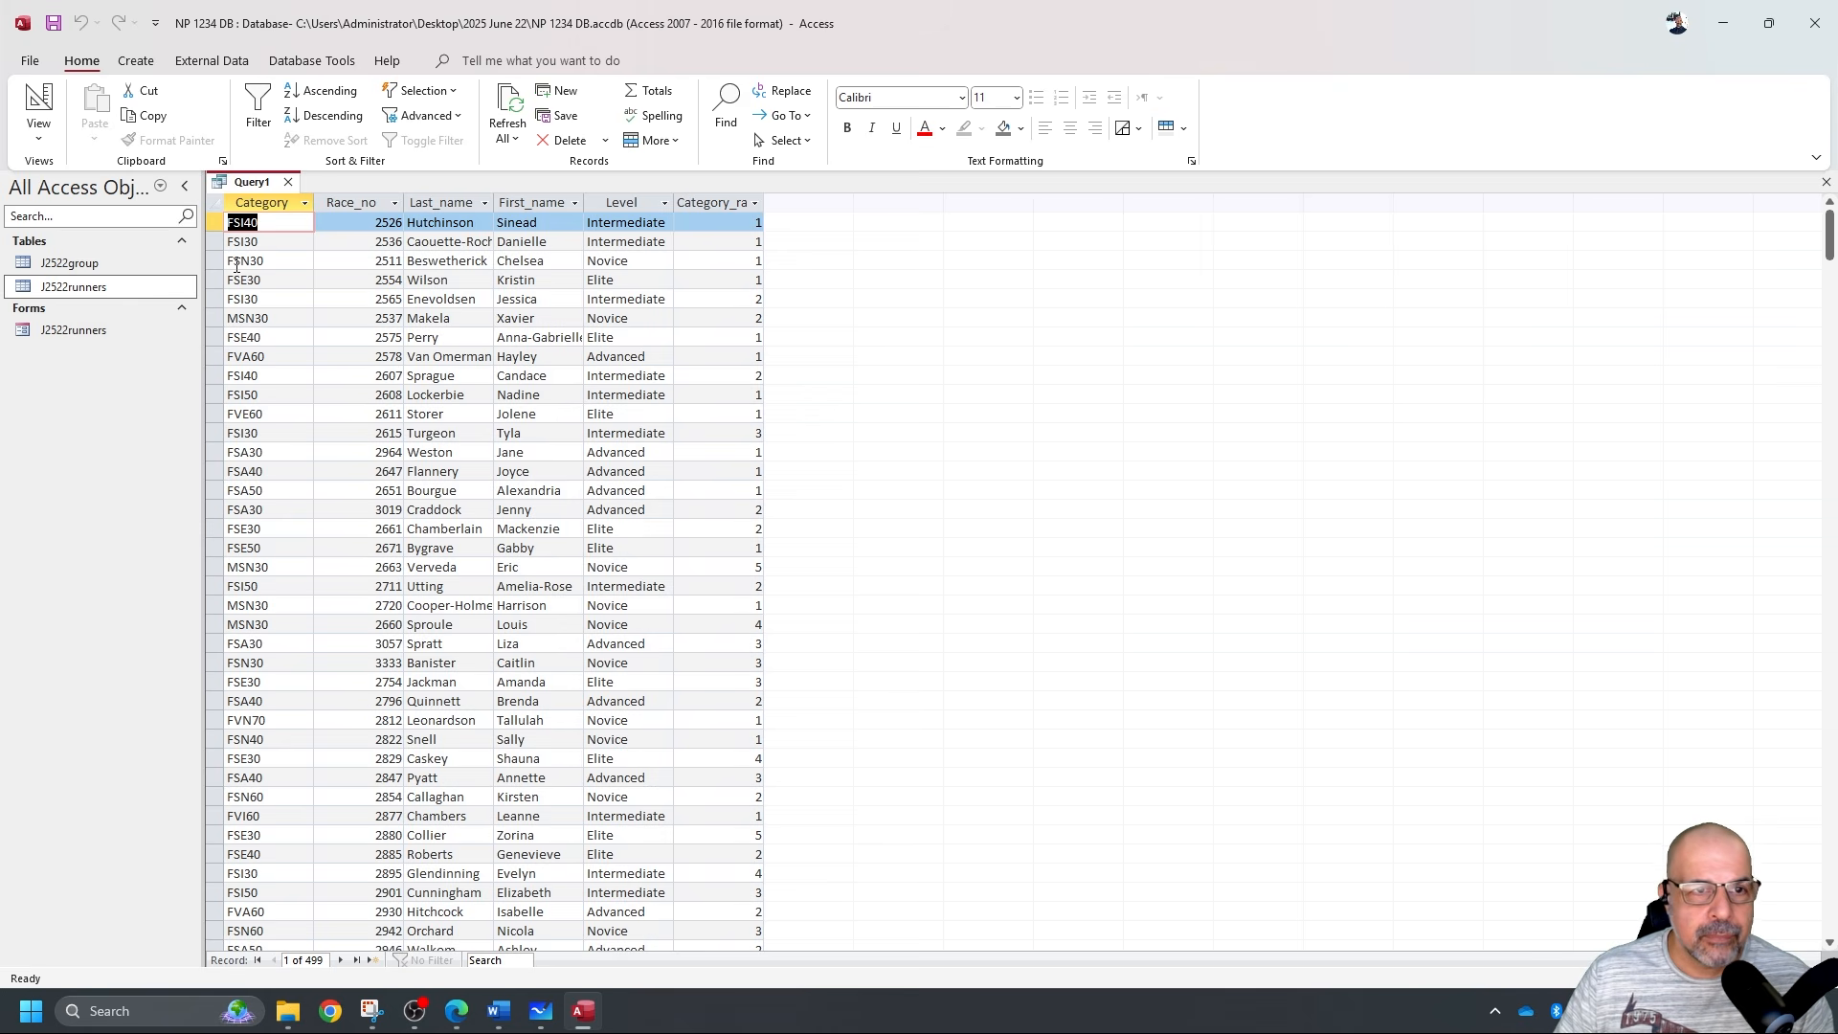
click(271, 201)
scroll(281, 400, down, 20)
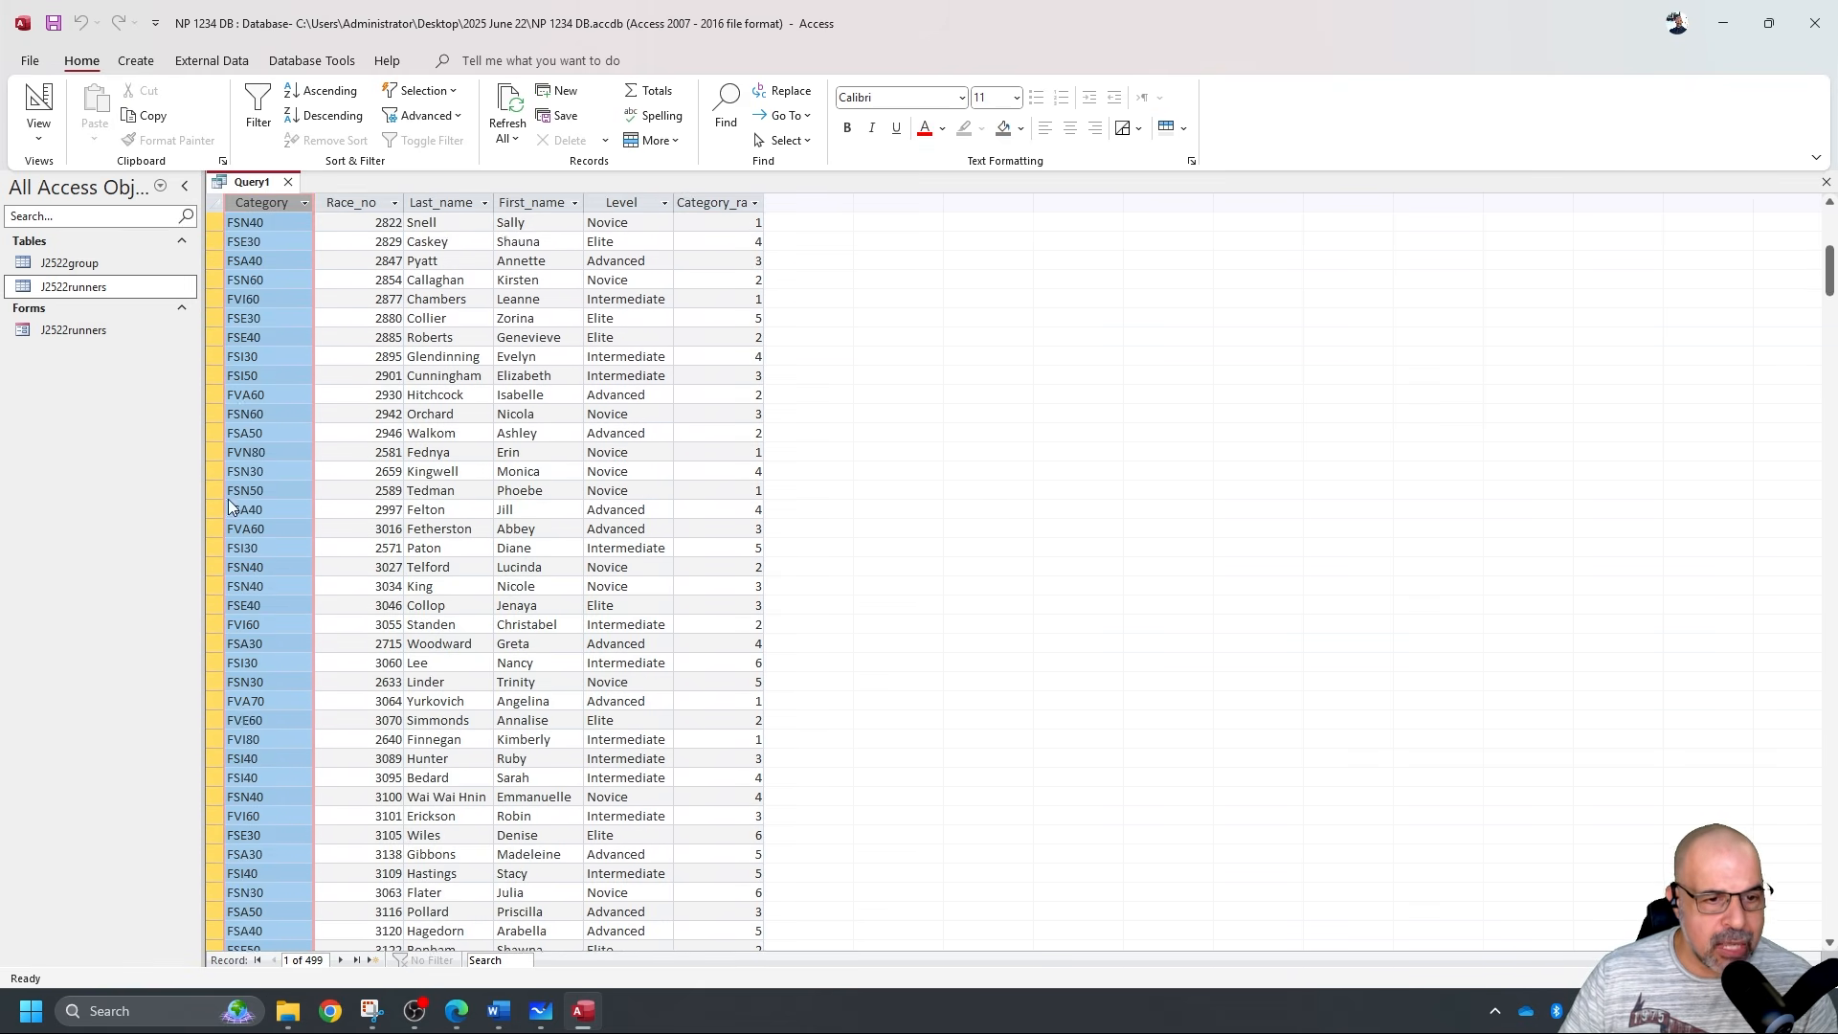
scroll(226, 541, down, 20)
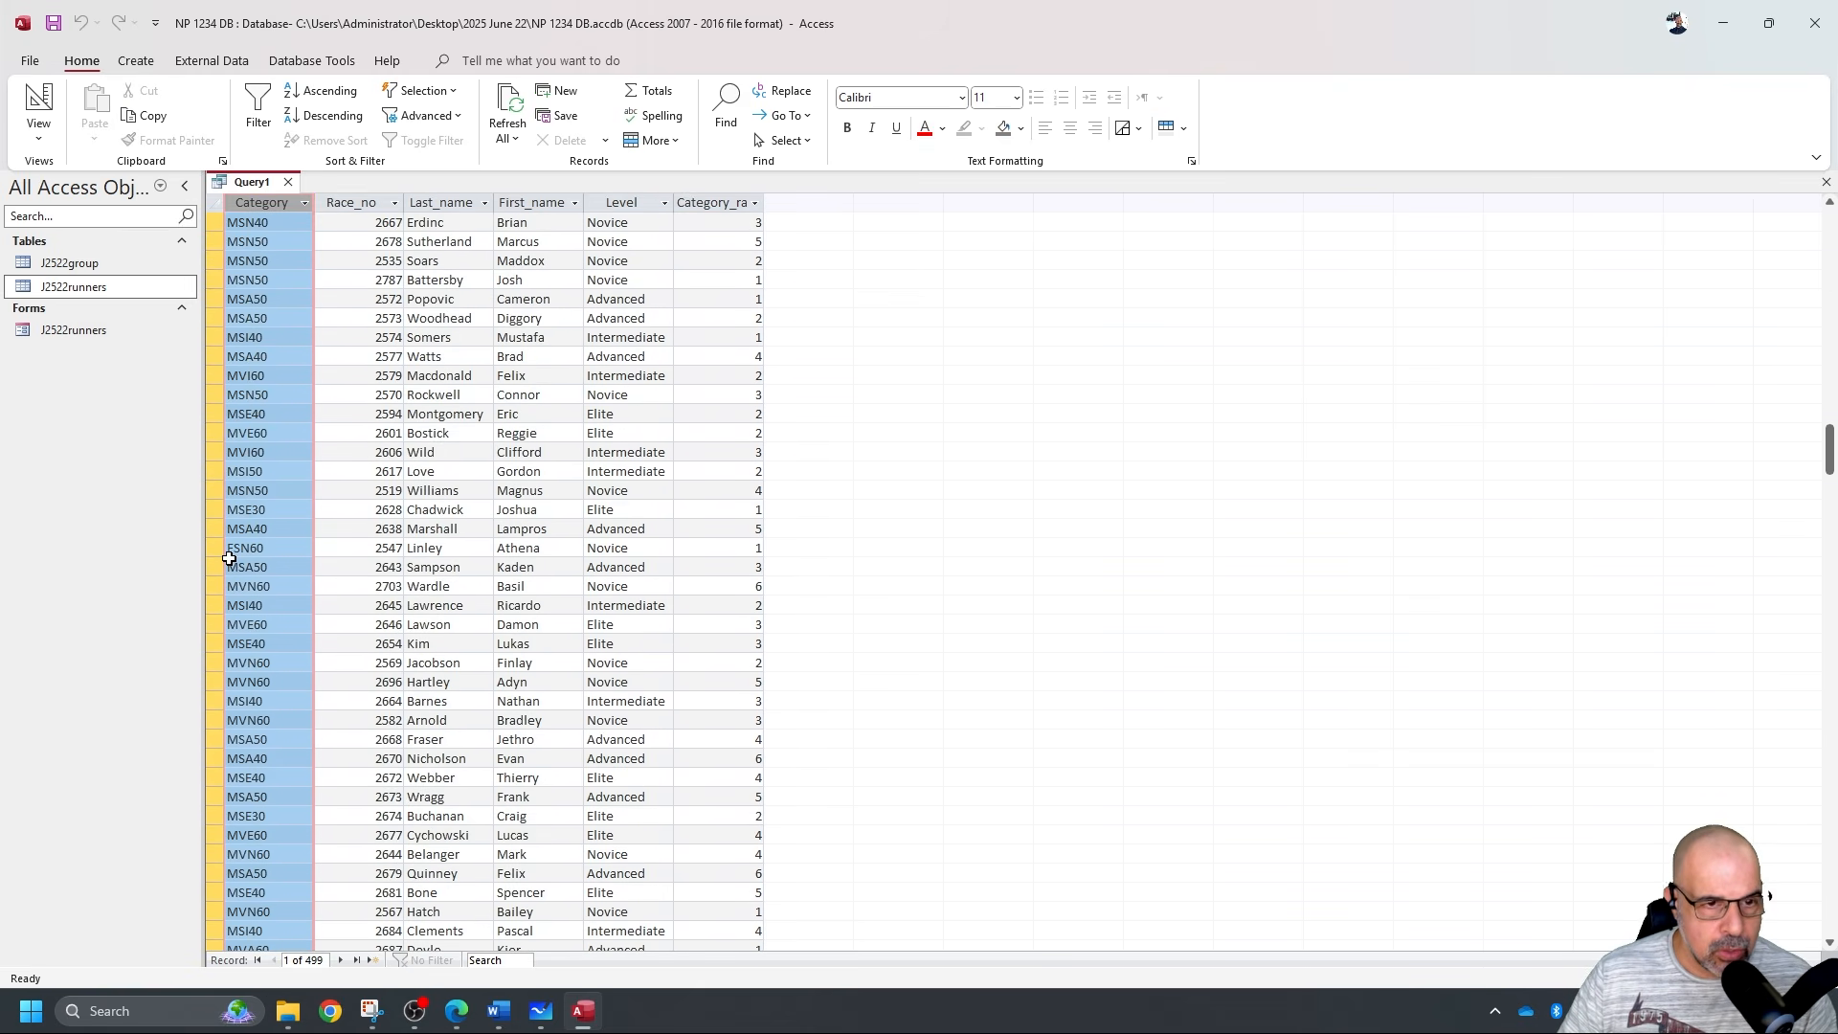
scroll(209, 510, down, 20)
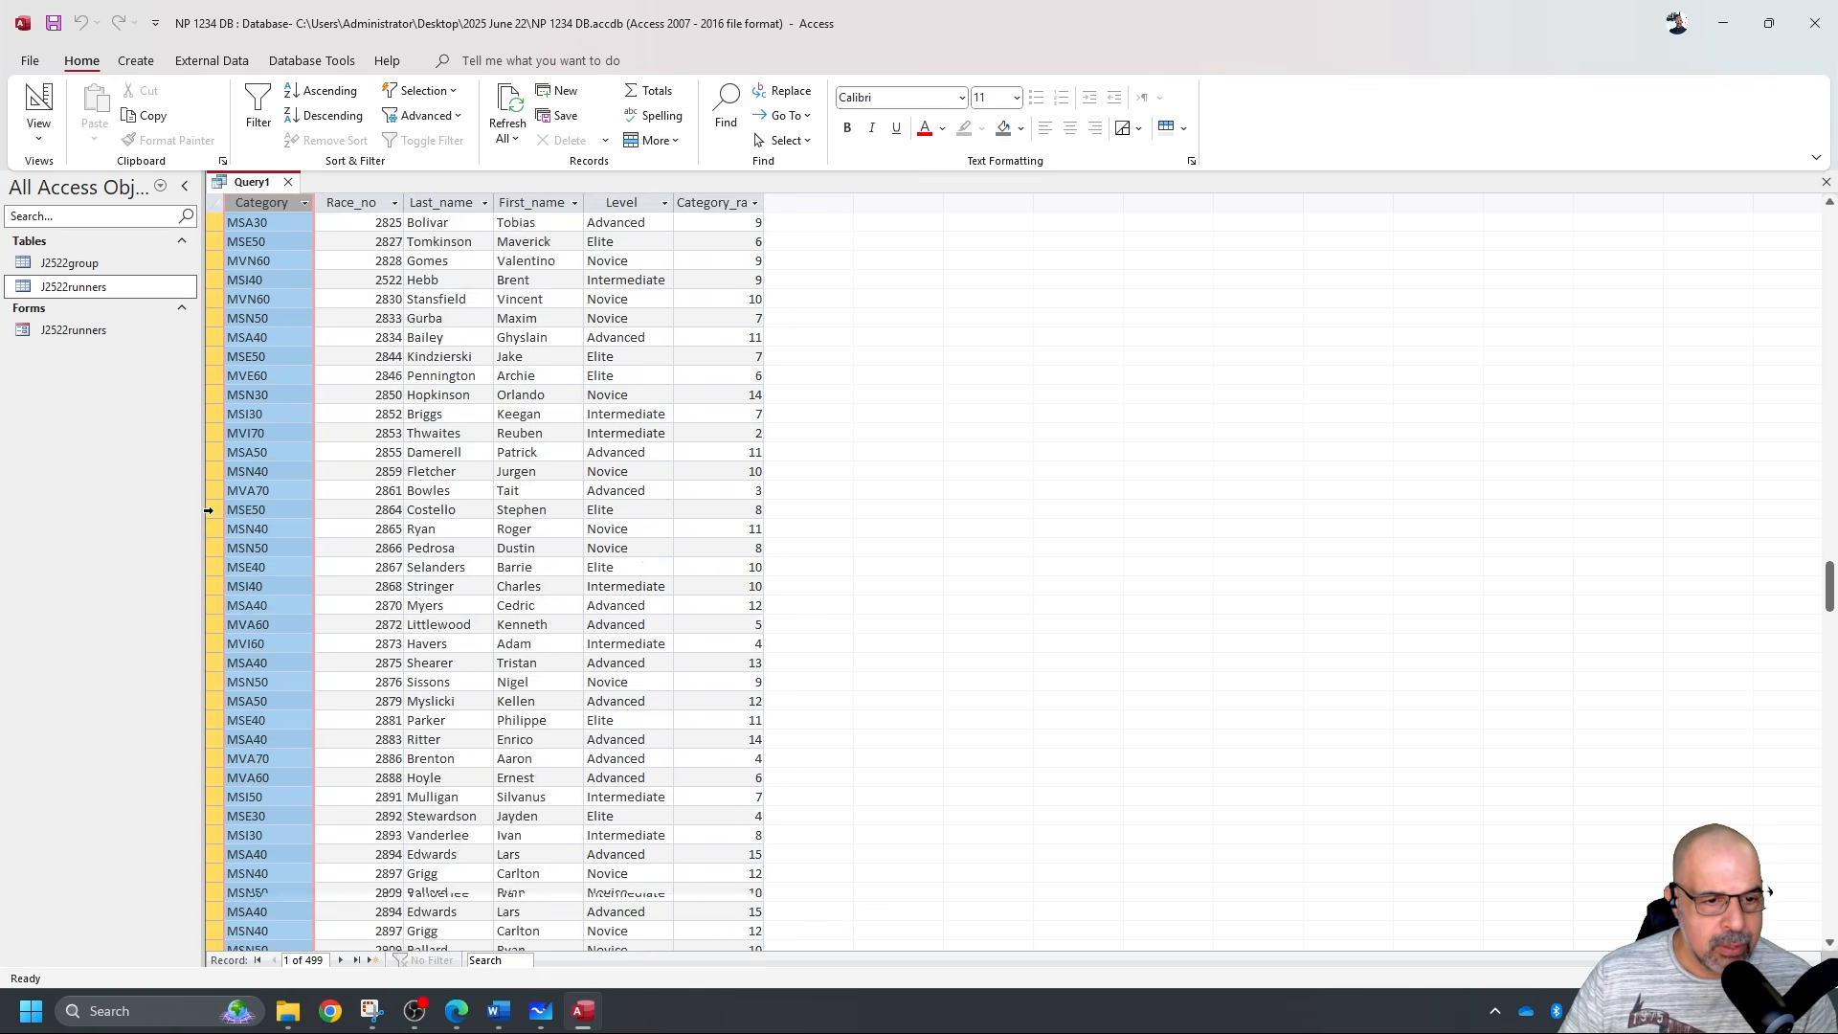
scroll(208, 511, down, 13)
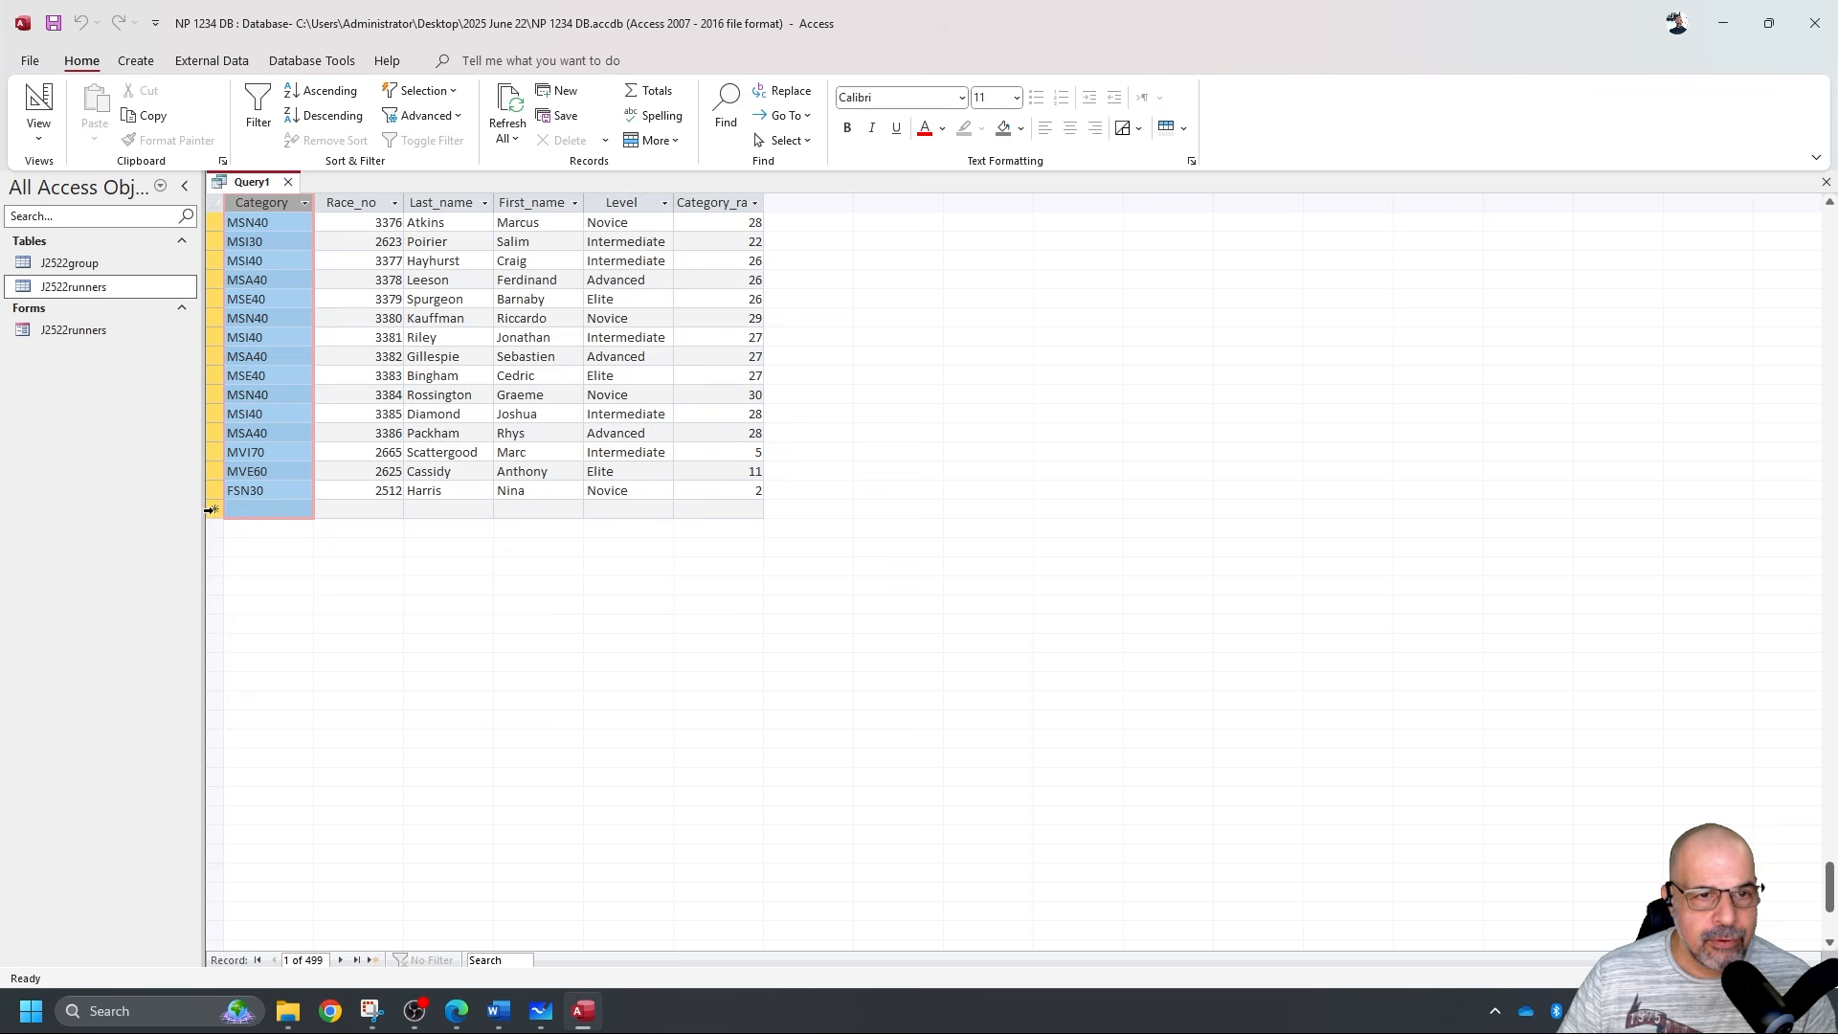
scroll(211, 509, up, 20)
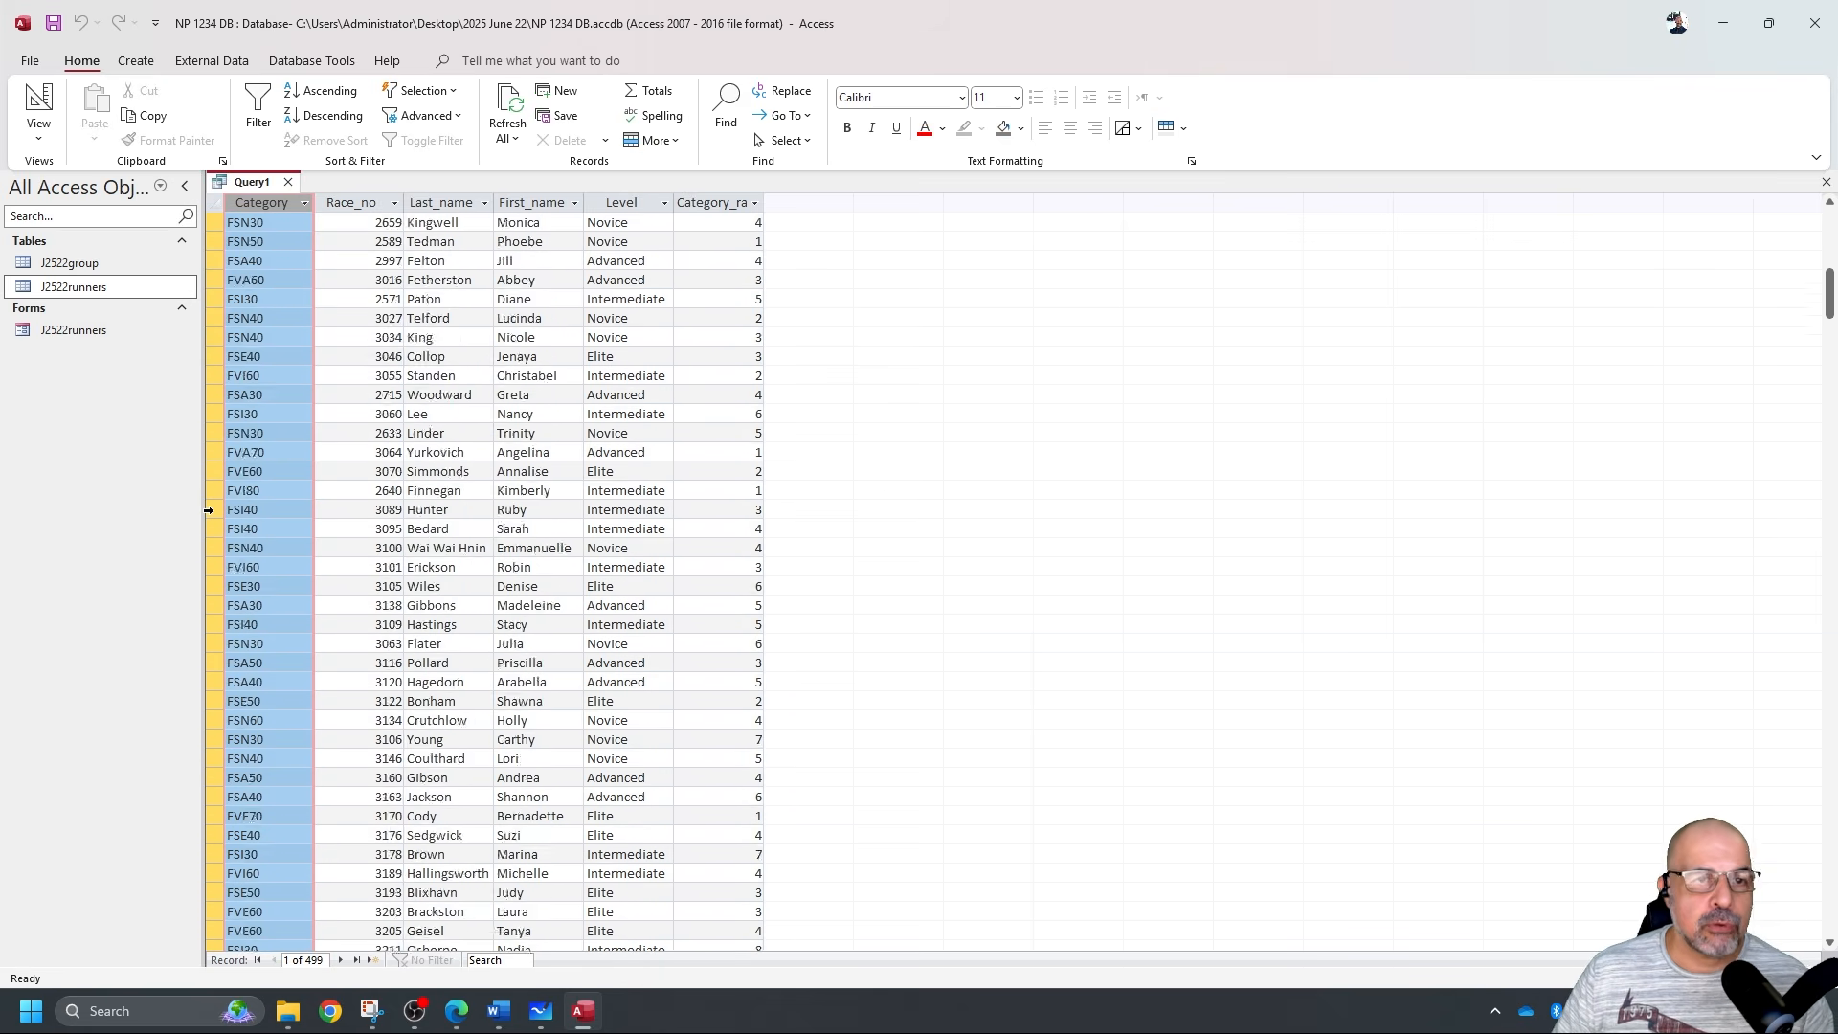
Set the Category criterion to F, run it (no records), and return to Design view.
scroll(208, 511, up, 10)
click(38, 106)
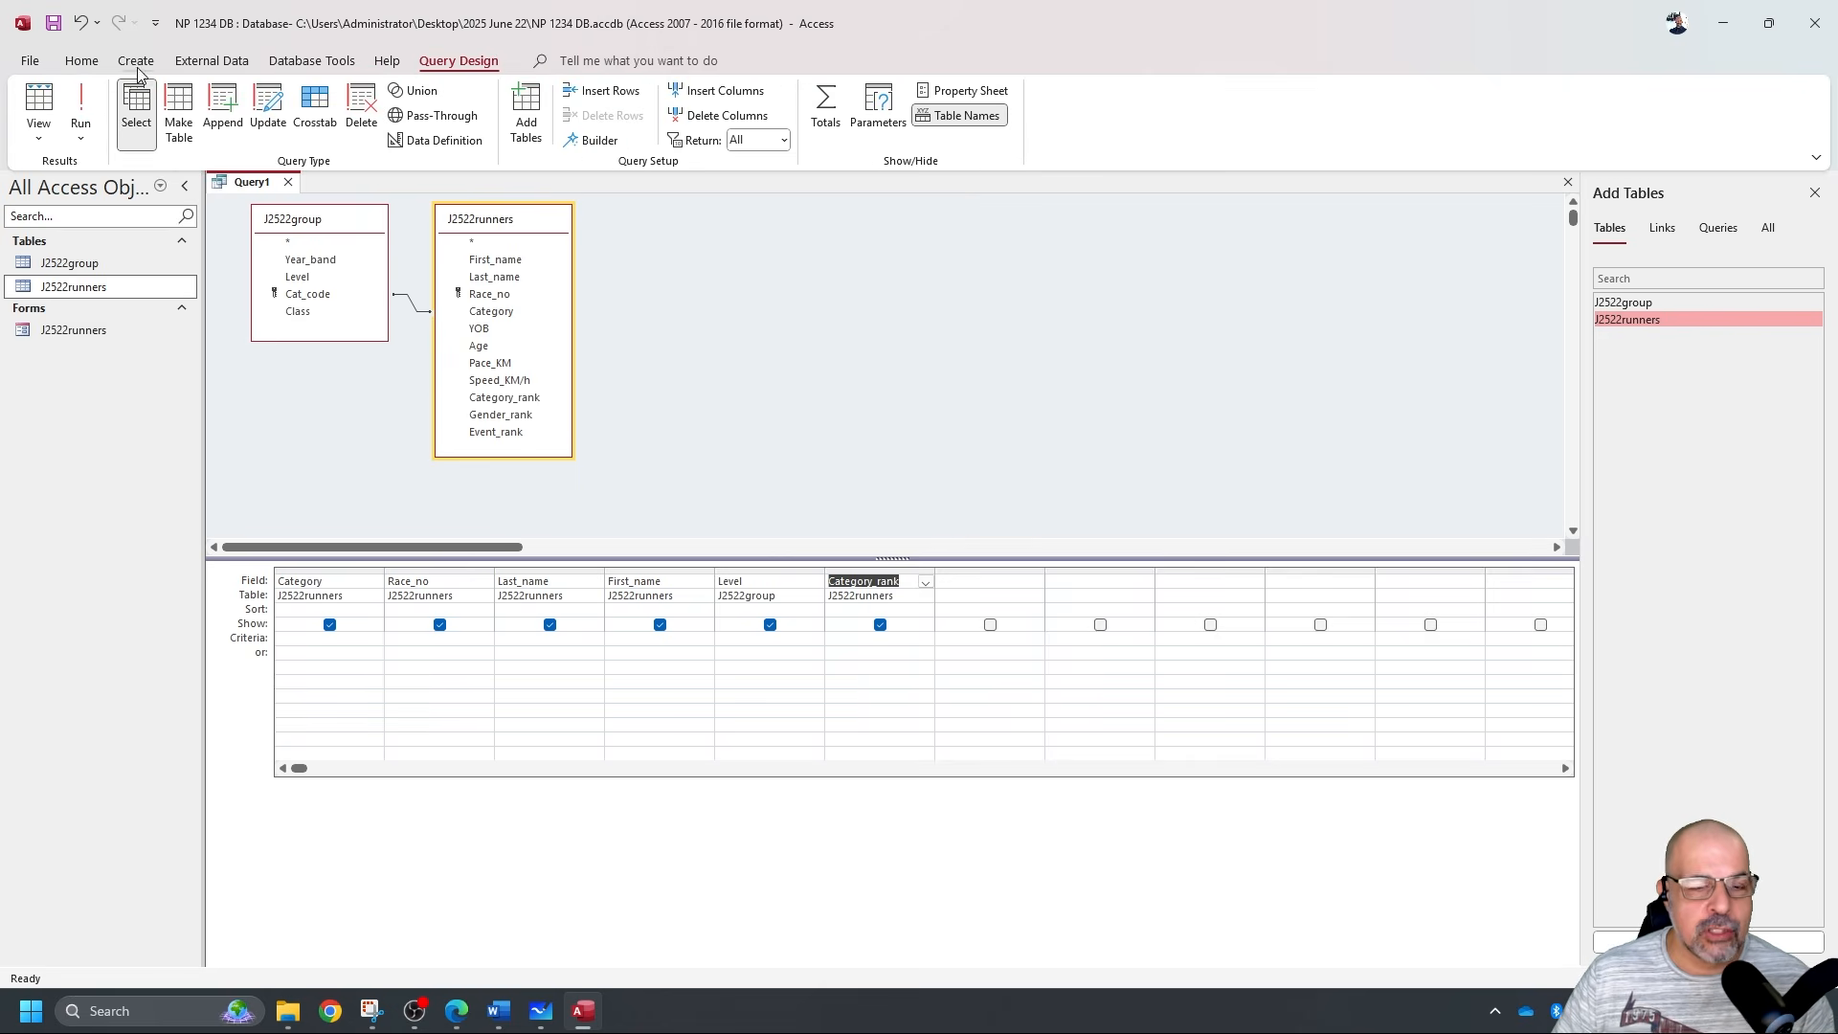
click(346, 639)
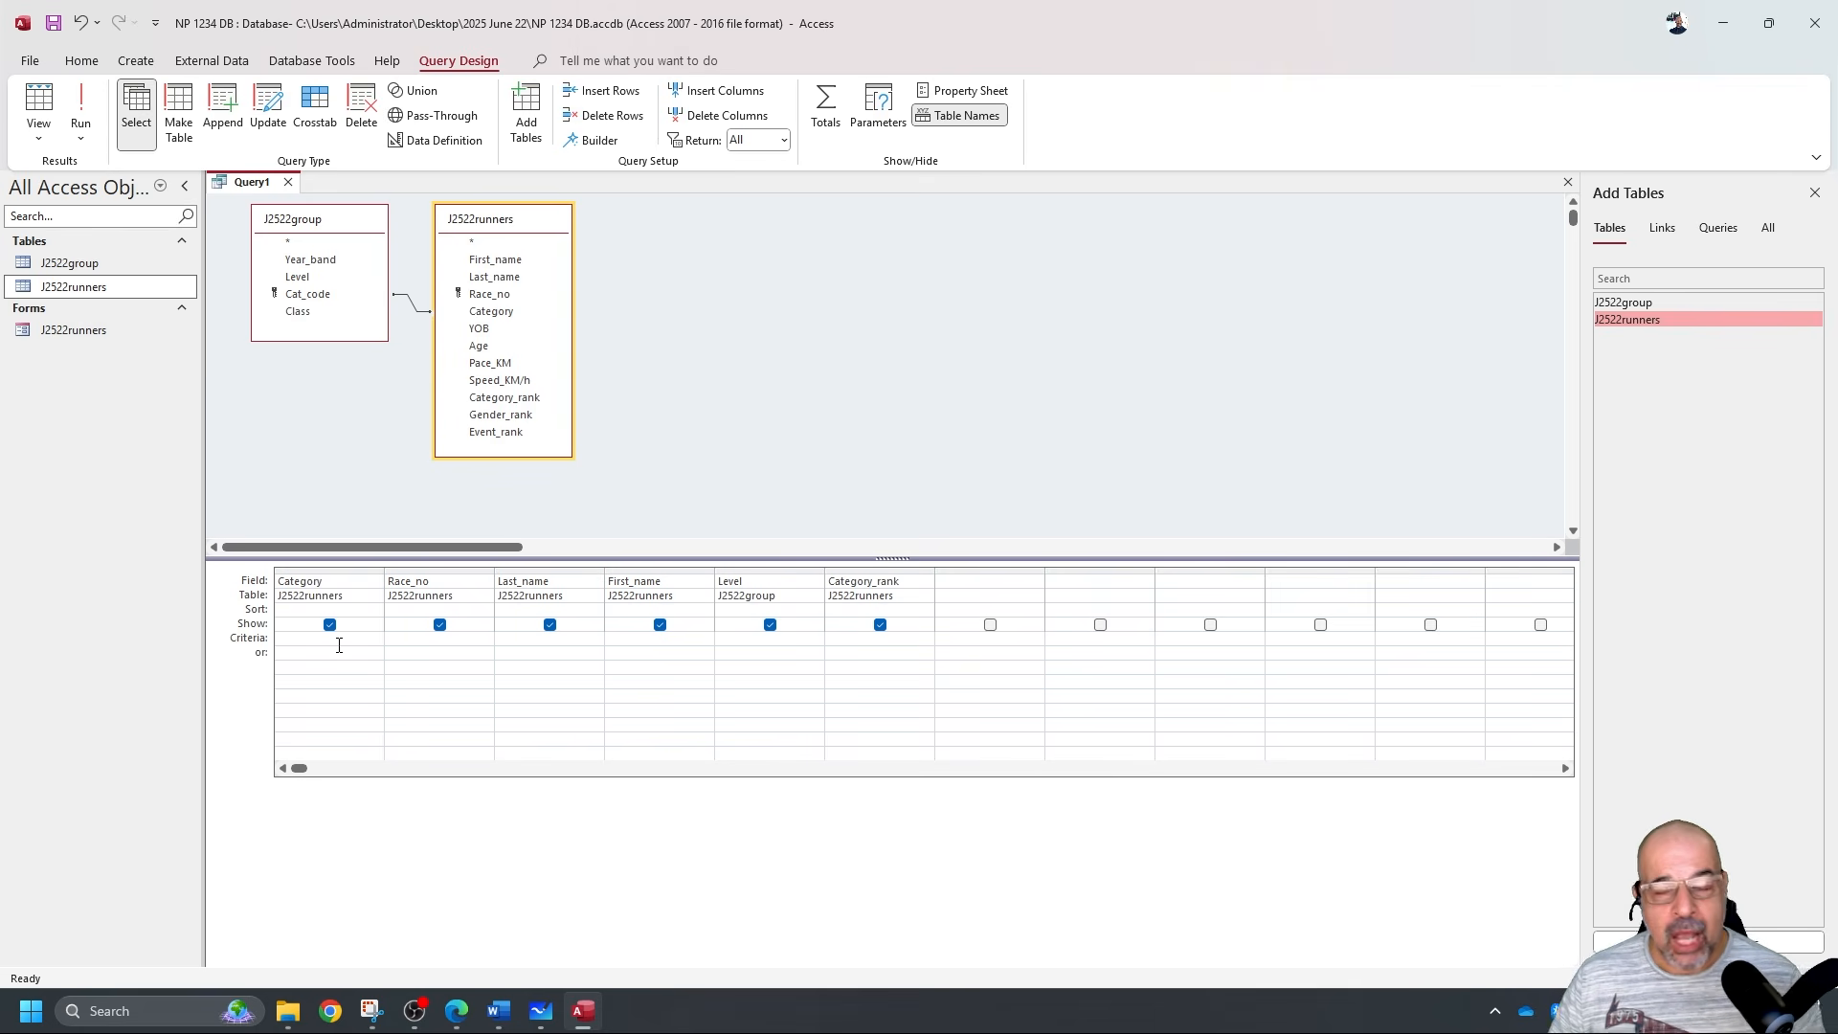
text(F)
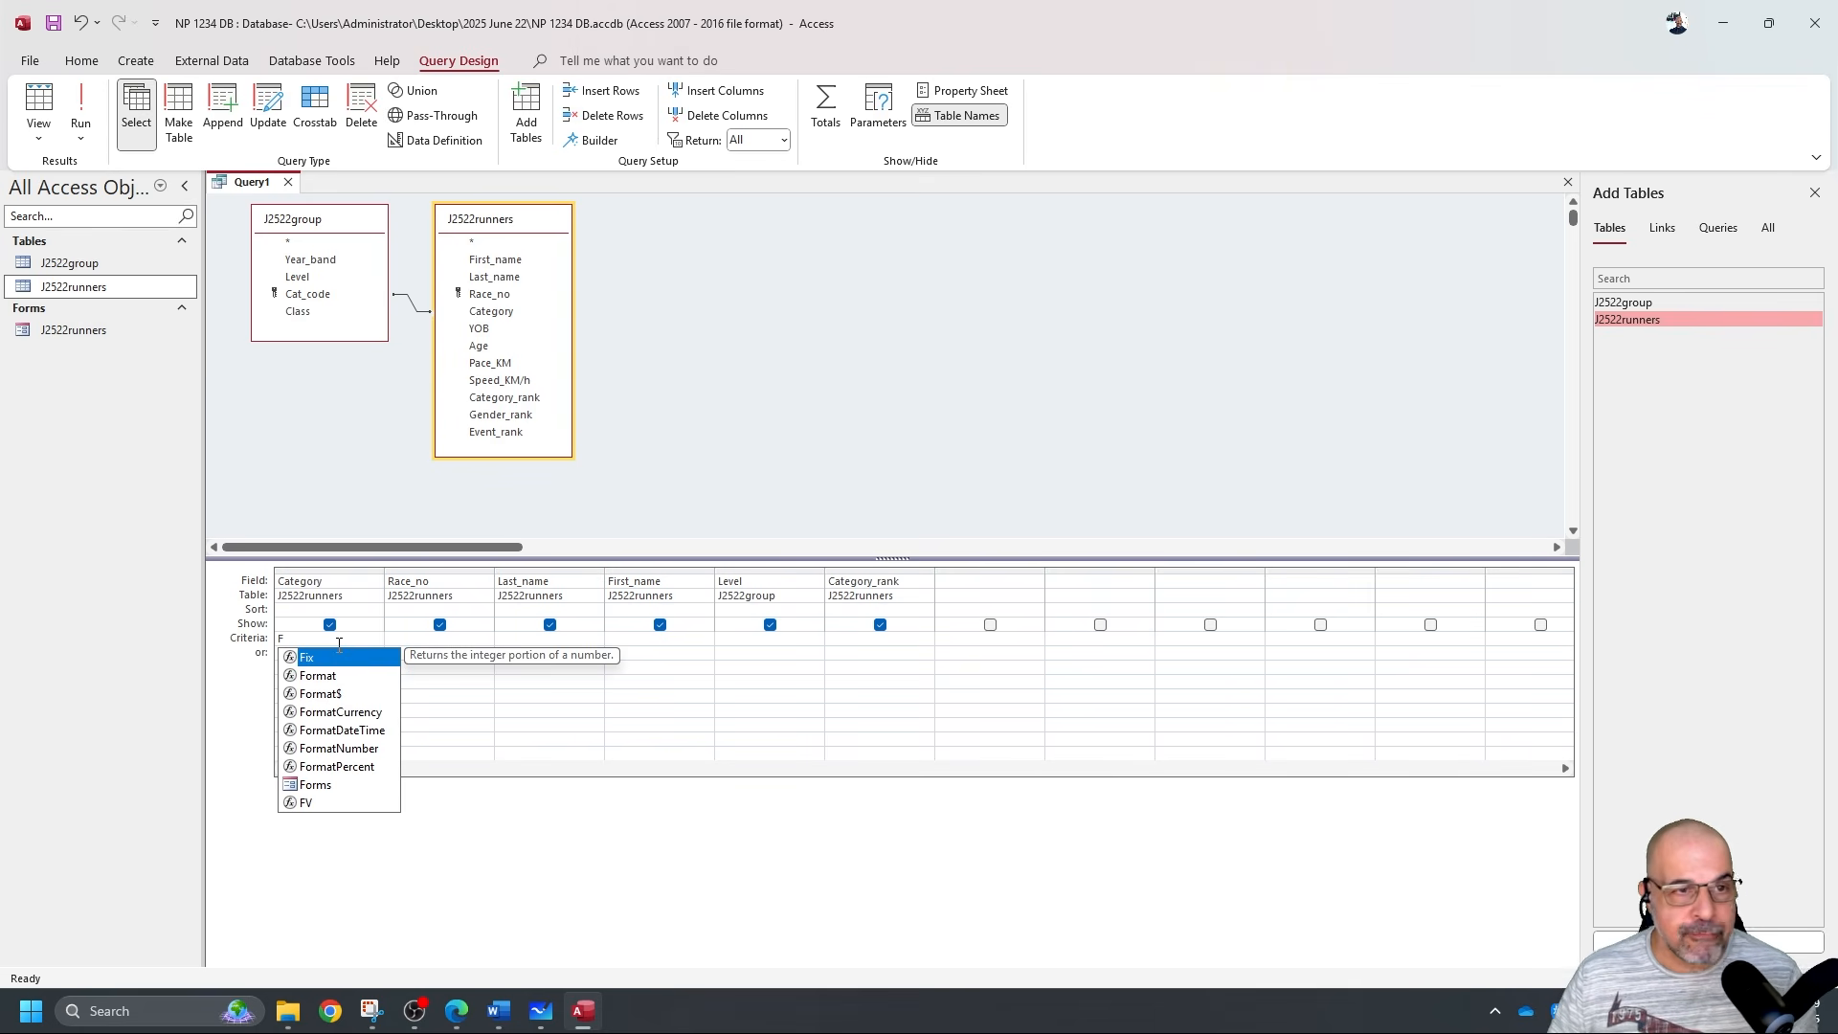
click(83, 107)
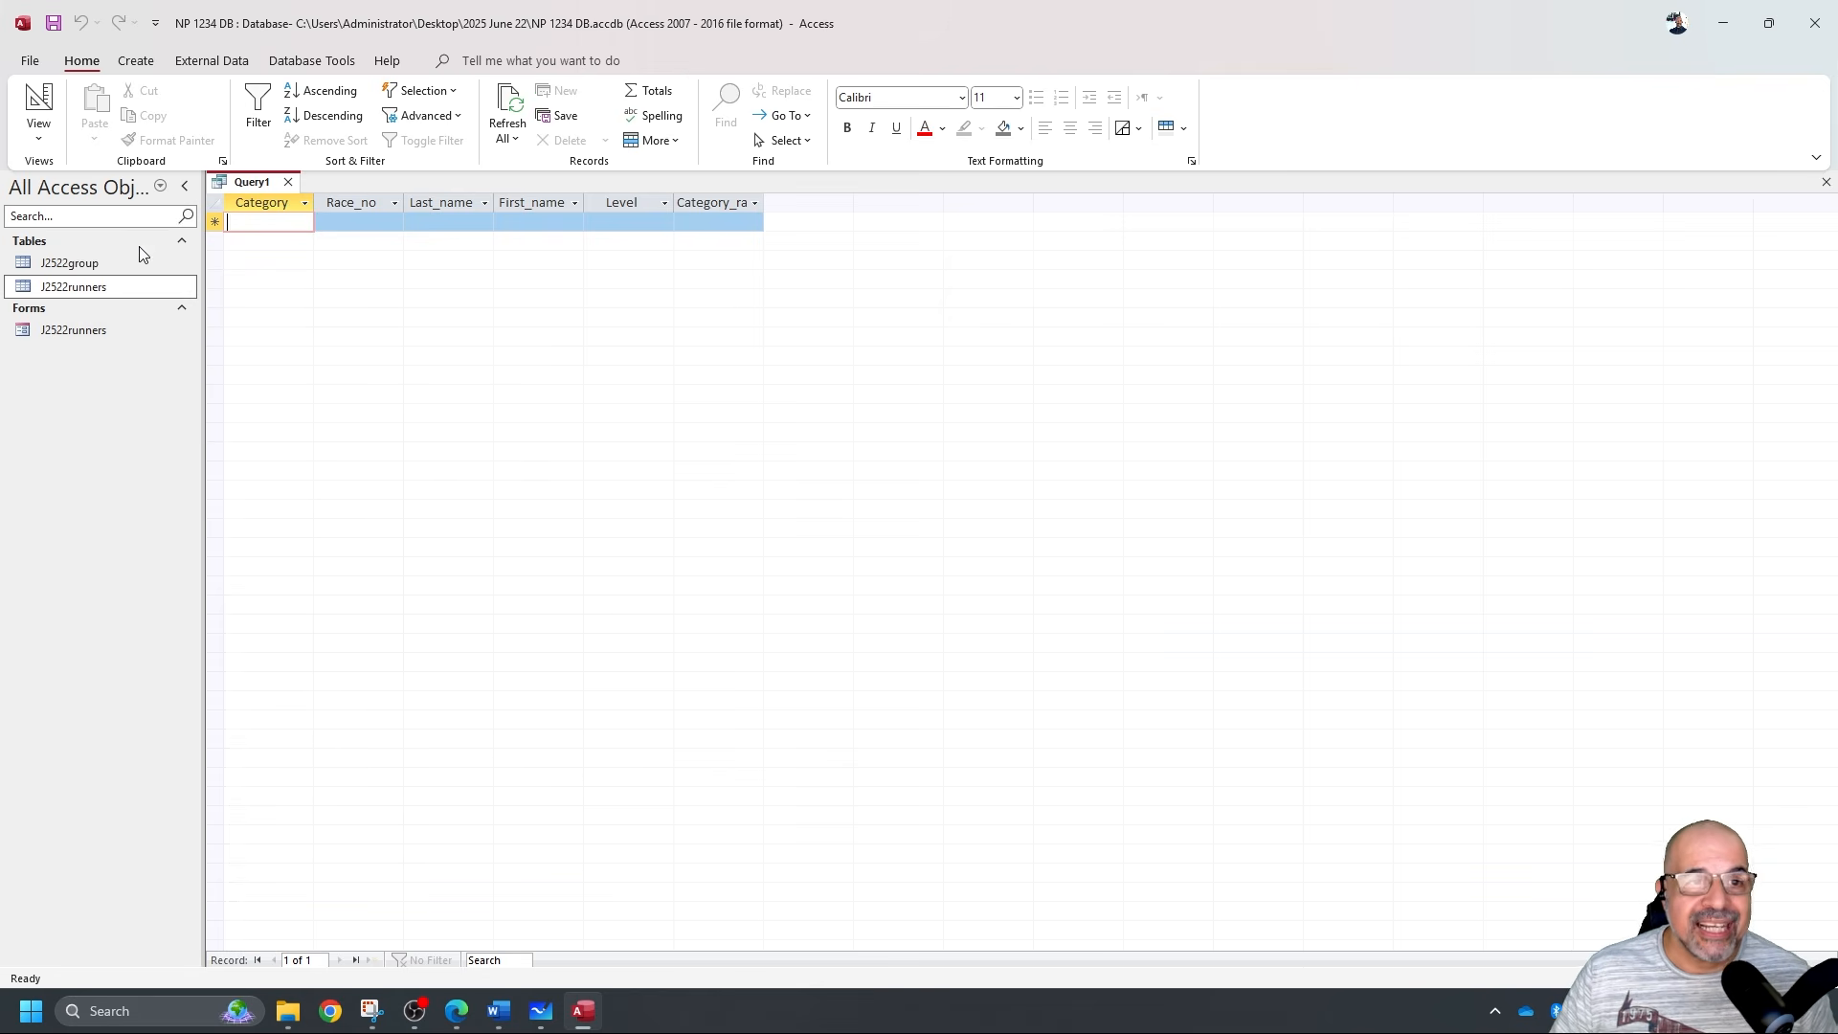
click(40, 105)
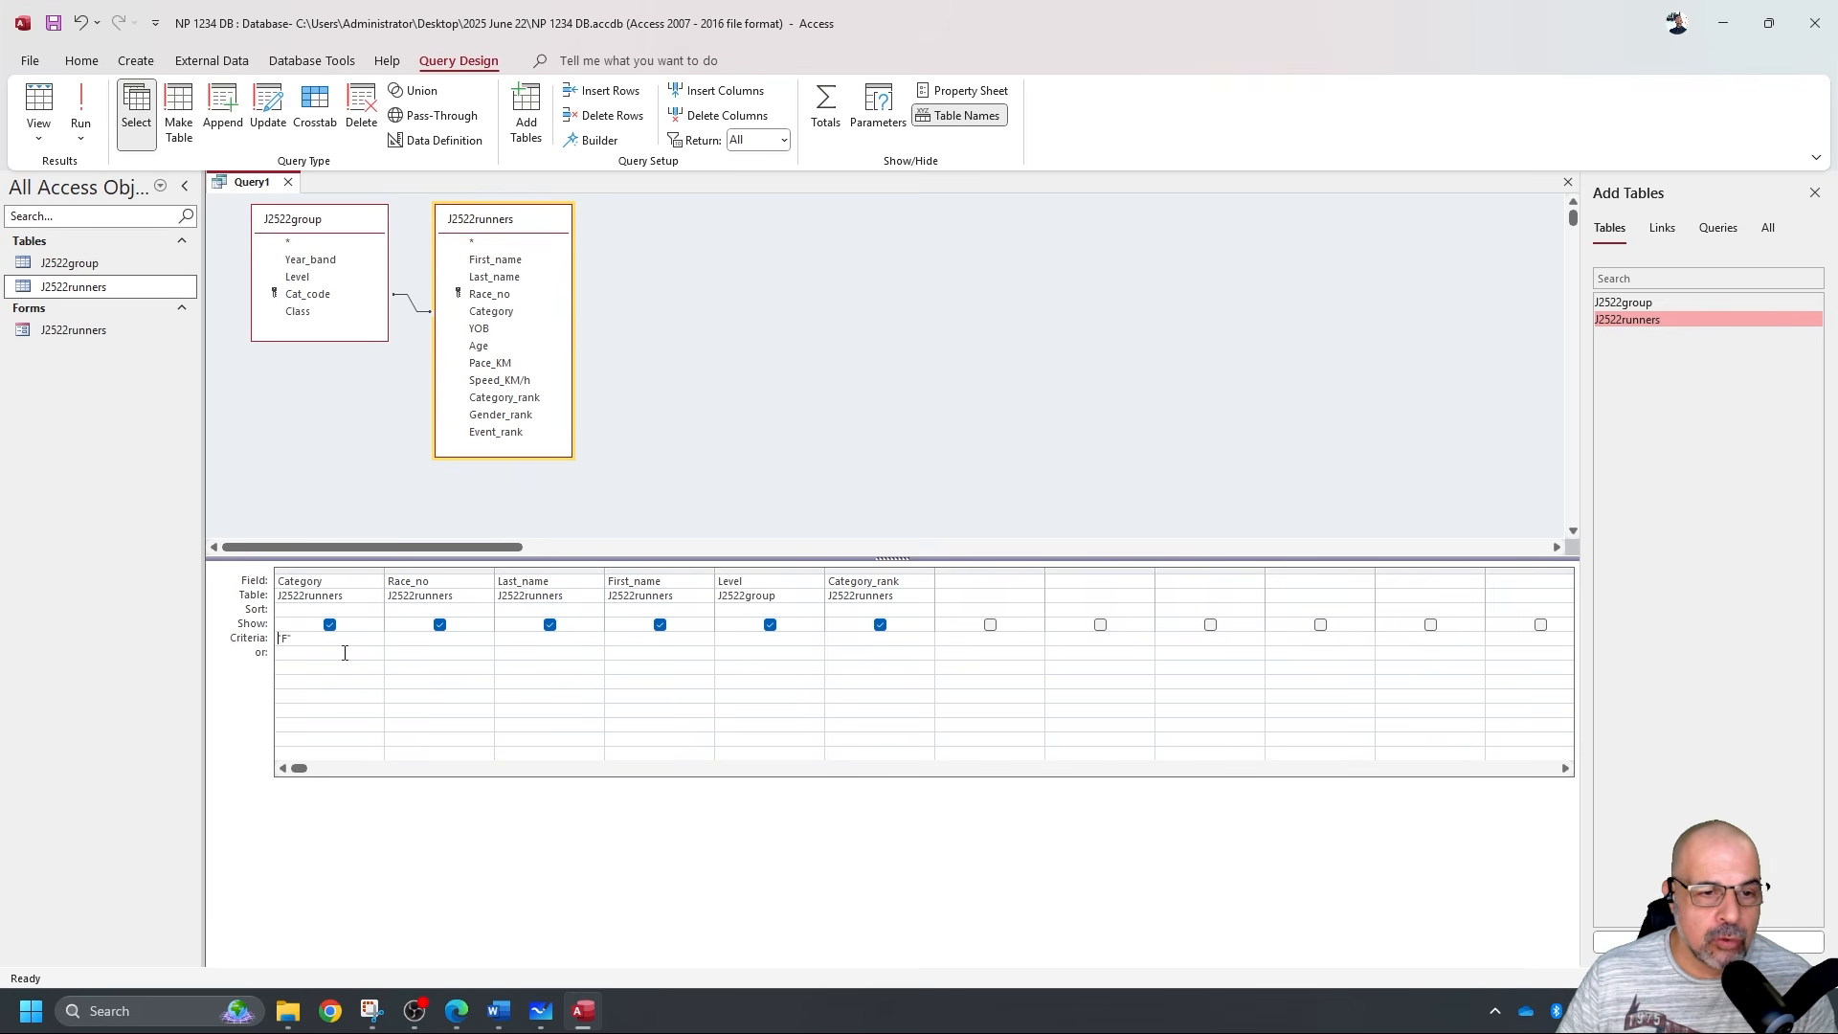
Handwrite the wildcard examples Like 'F' and Like '*F' on the whiteboard.
click(541, 1011)
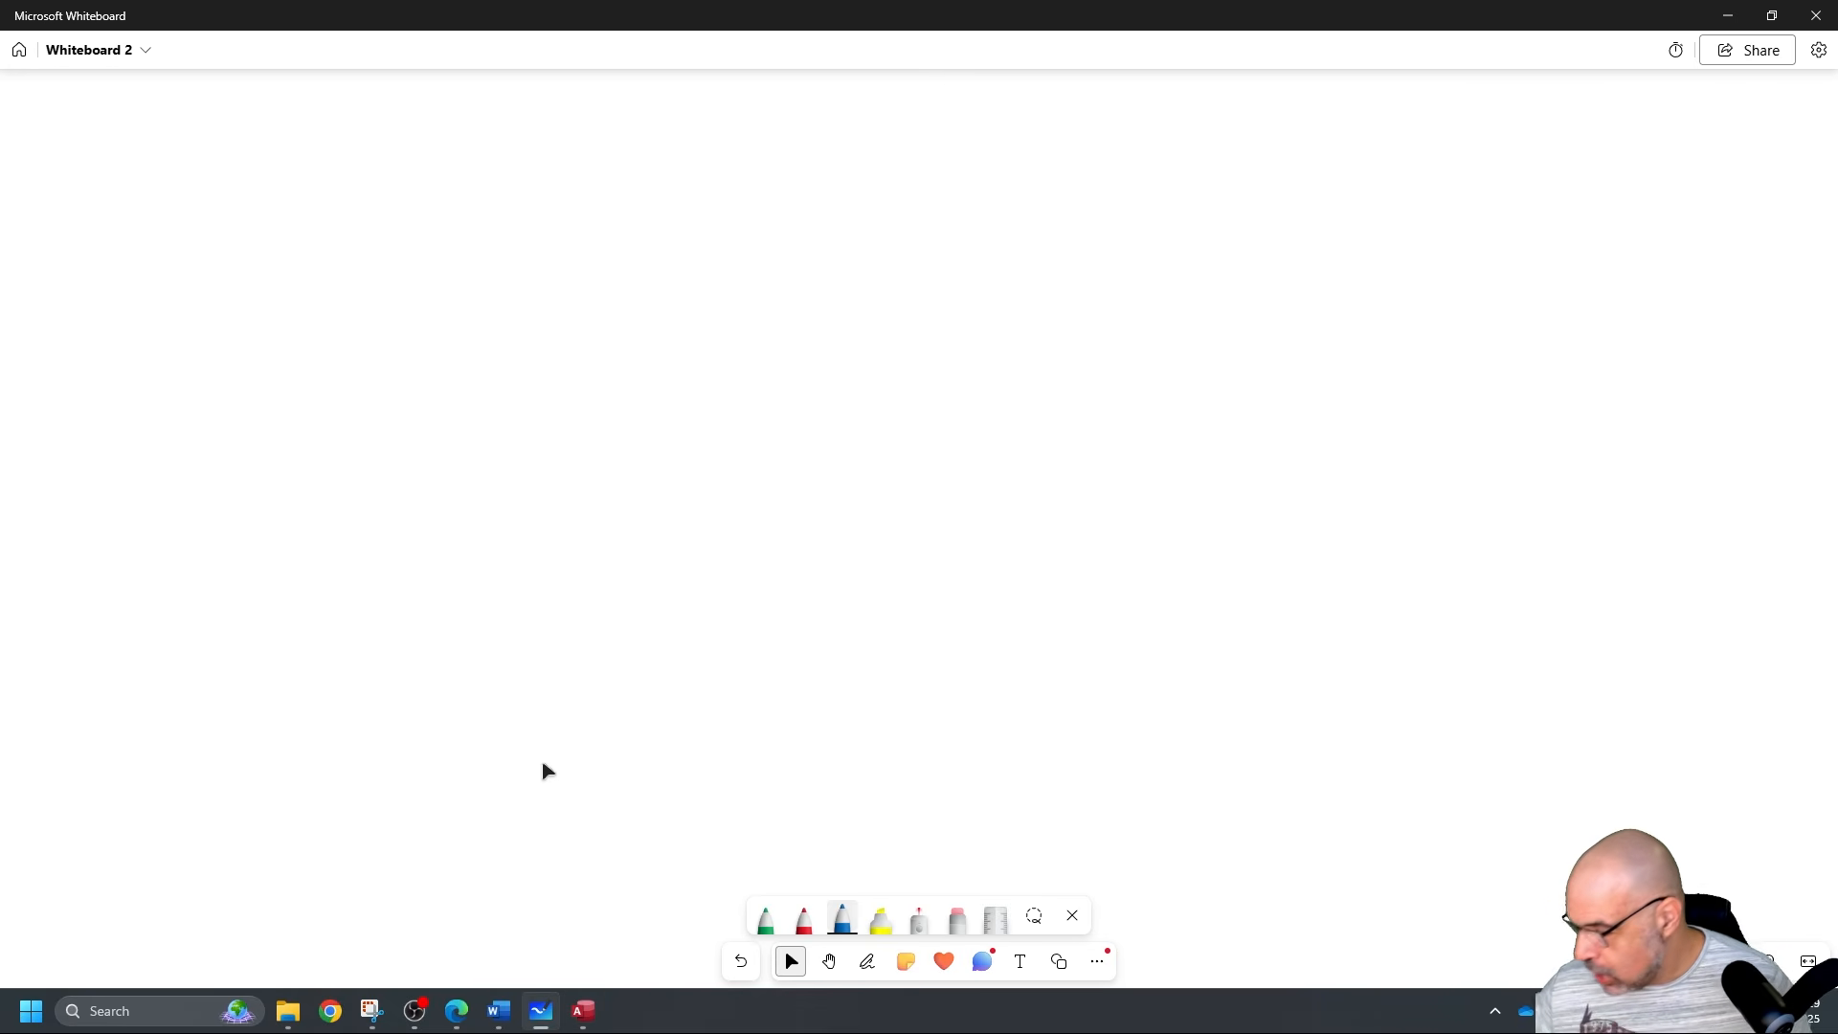
key(alt+w)
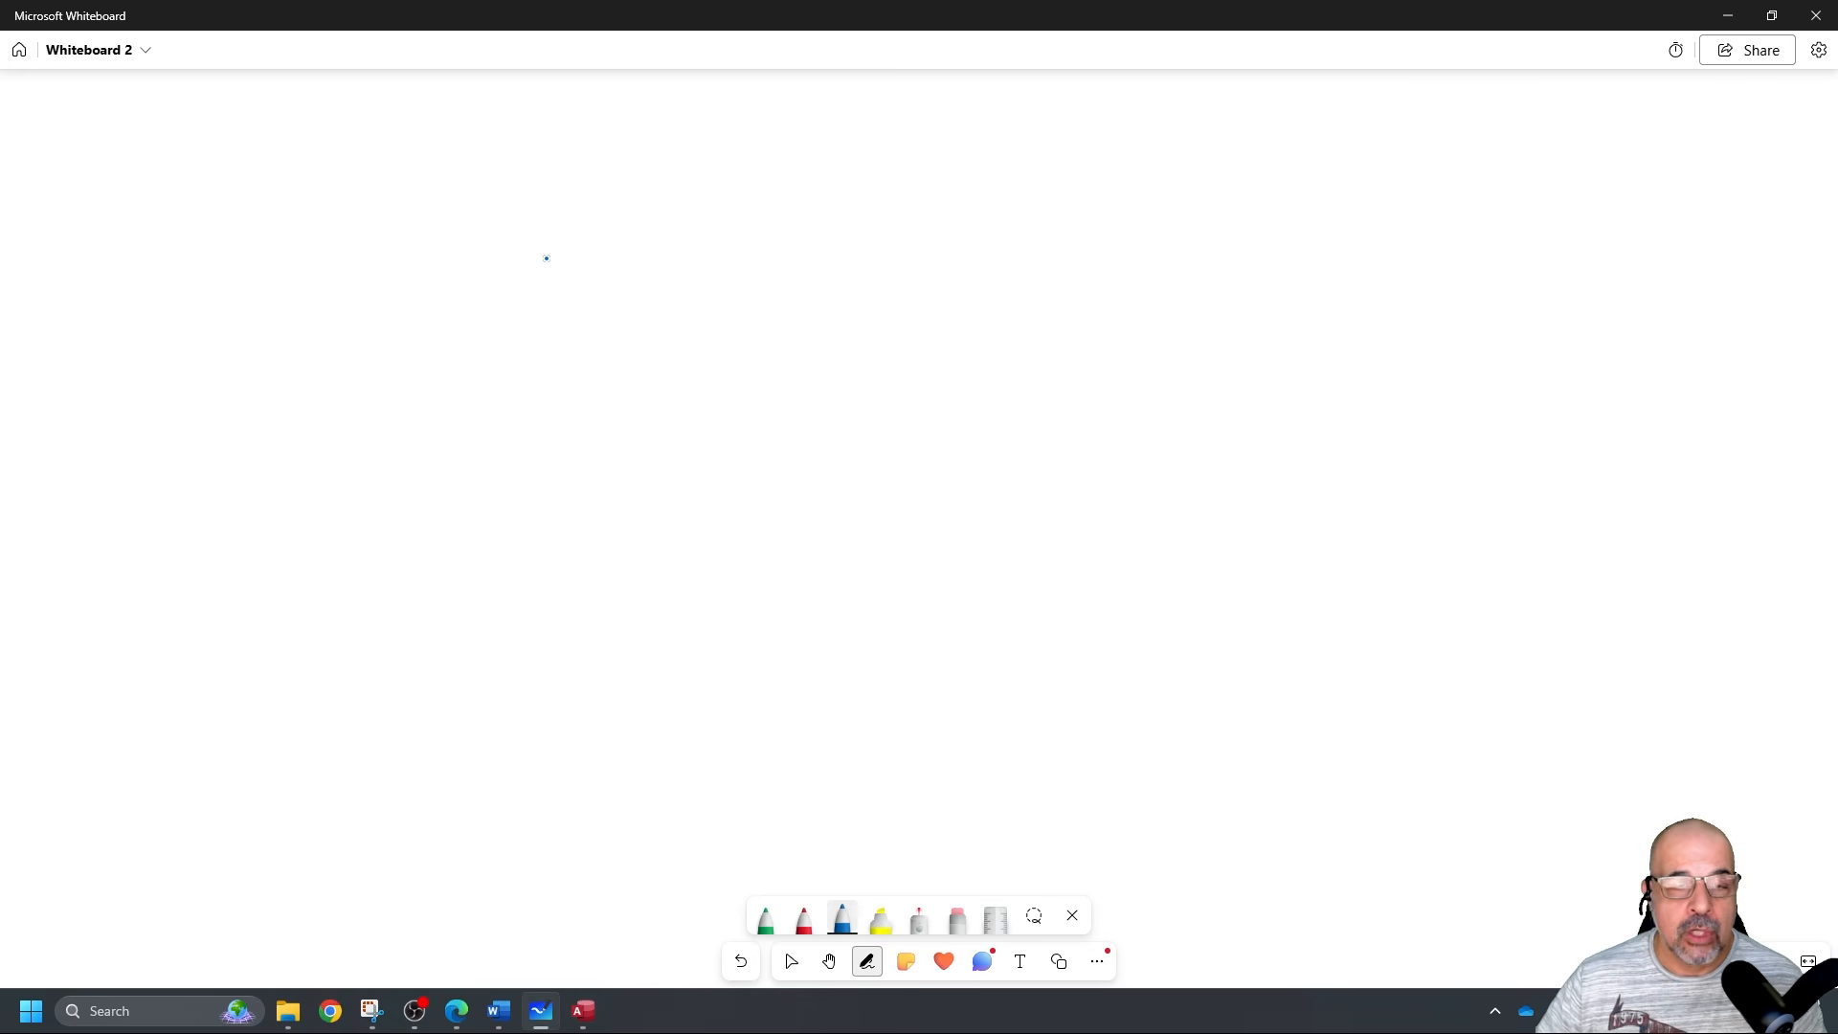
mouse_move(561, 208)
mouse_down()
mouse_move(583, 251)
mouse_move(614, 253)
mouse_move(688, 252)
mouse_move(706, 217)
mouse_up()
drag(684, 236, 700, 232)
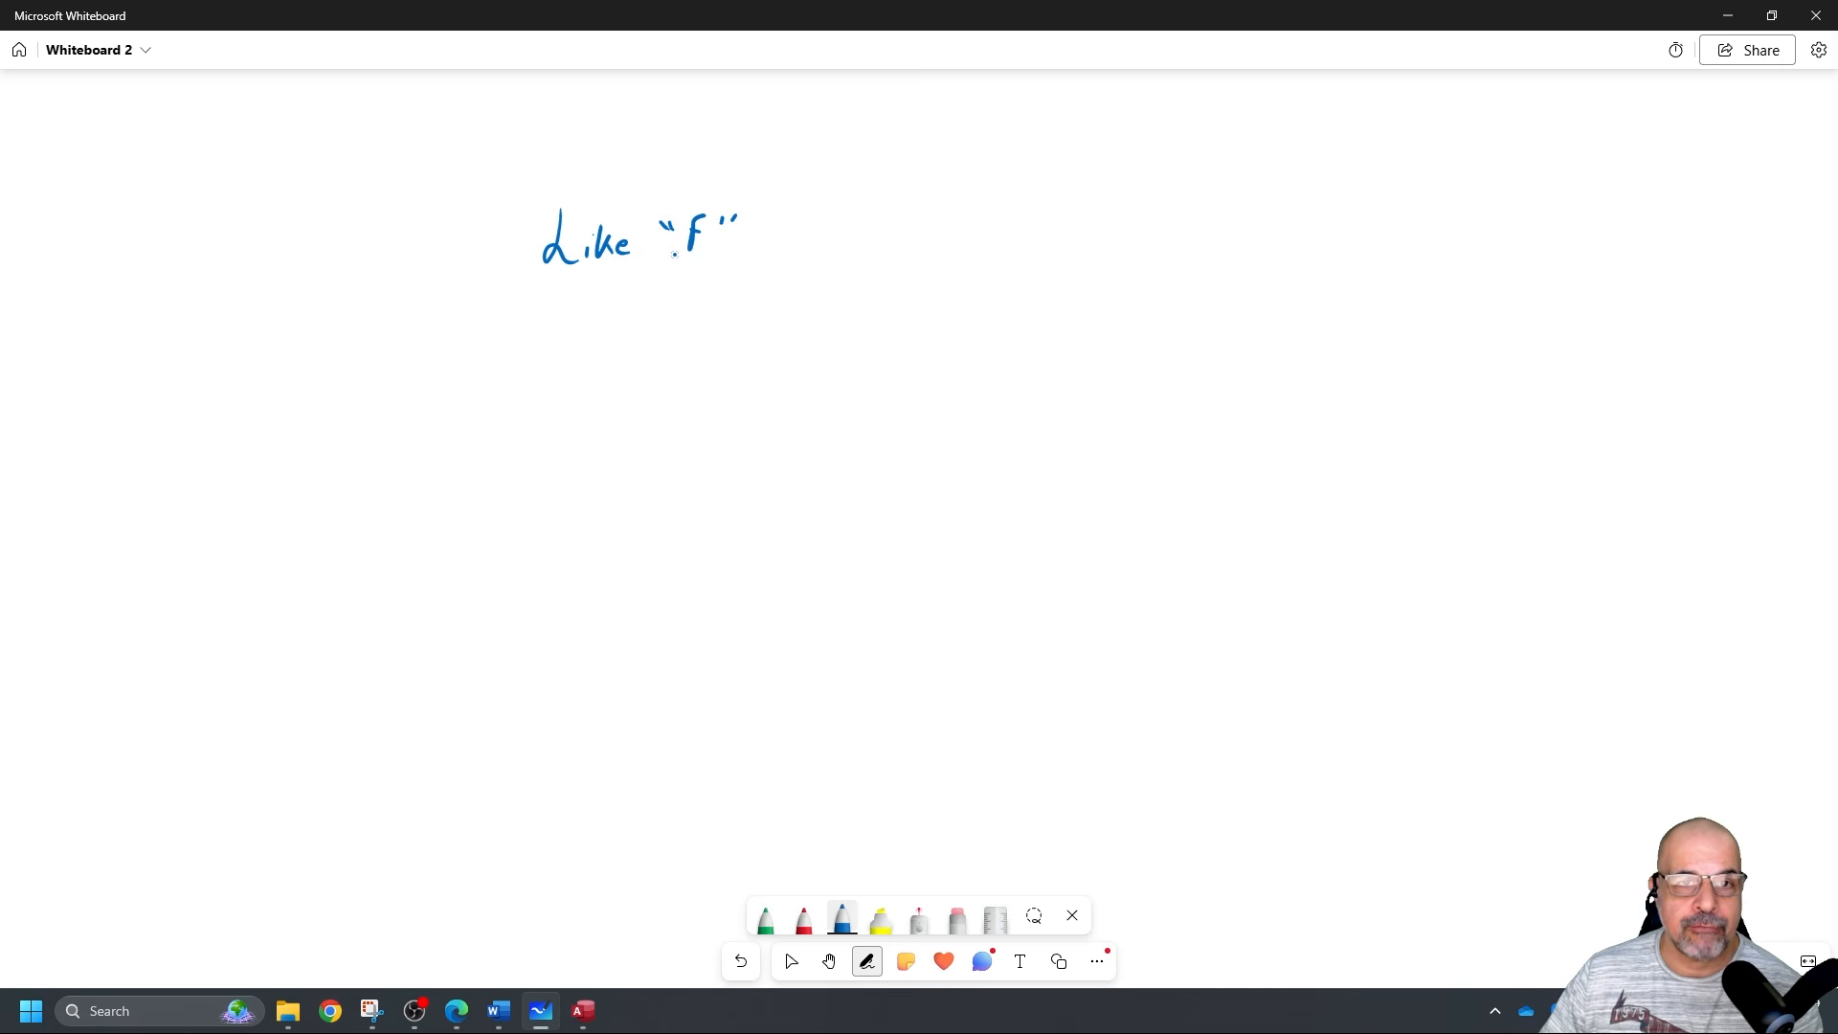
mouse_move(554, 323)
mouse_down()
mouse_move(568, 350)
mouse_move(544, 350)
mouse_up()
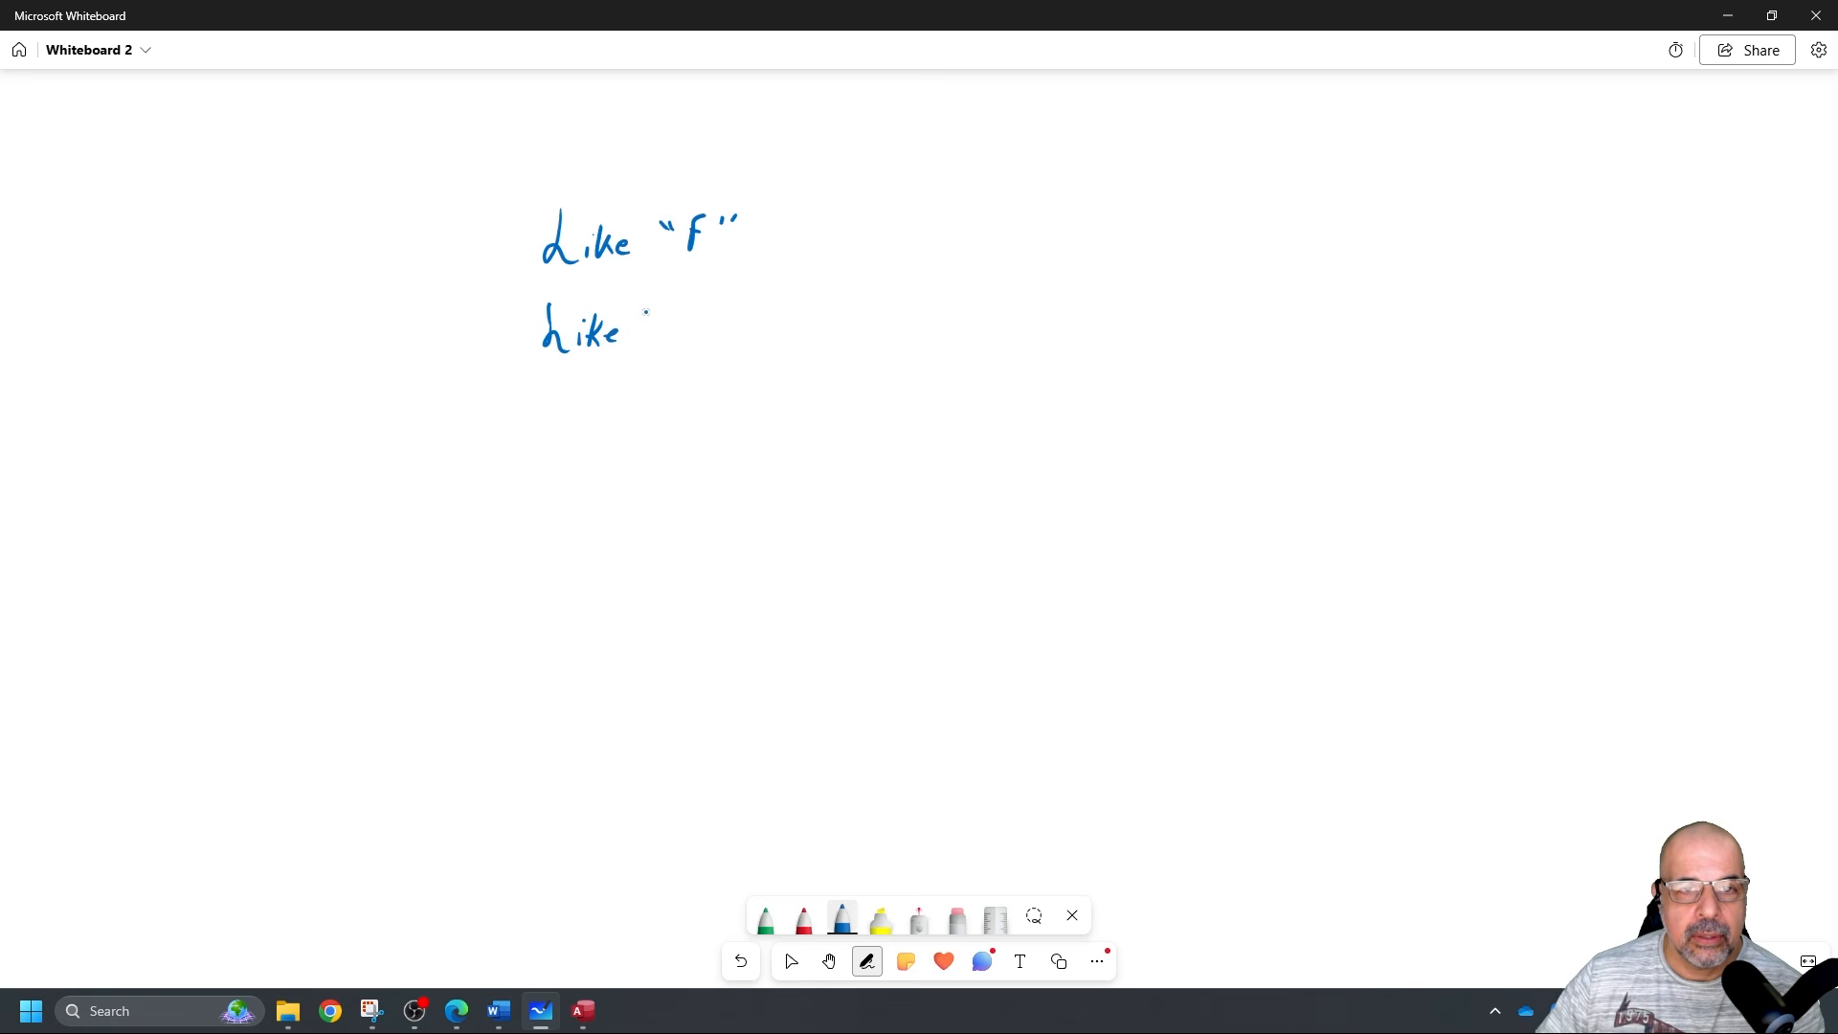
mouse_move(655, 310)
mouse_down()
mouse_move(687, 330)
mouse_move(727, 317)
mouse_up()
drag(711, 331, 724, 326)
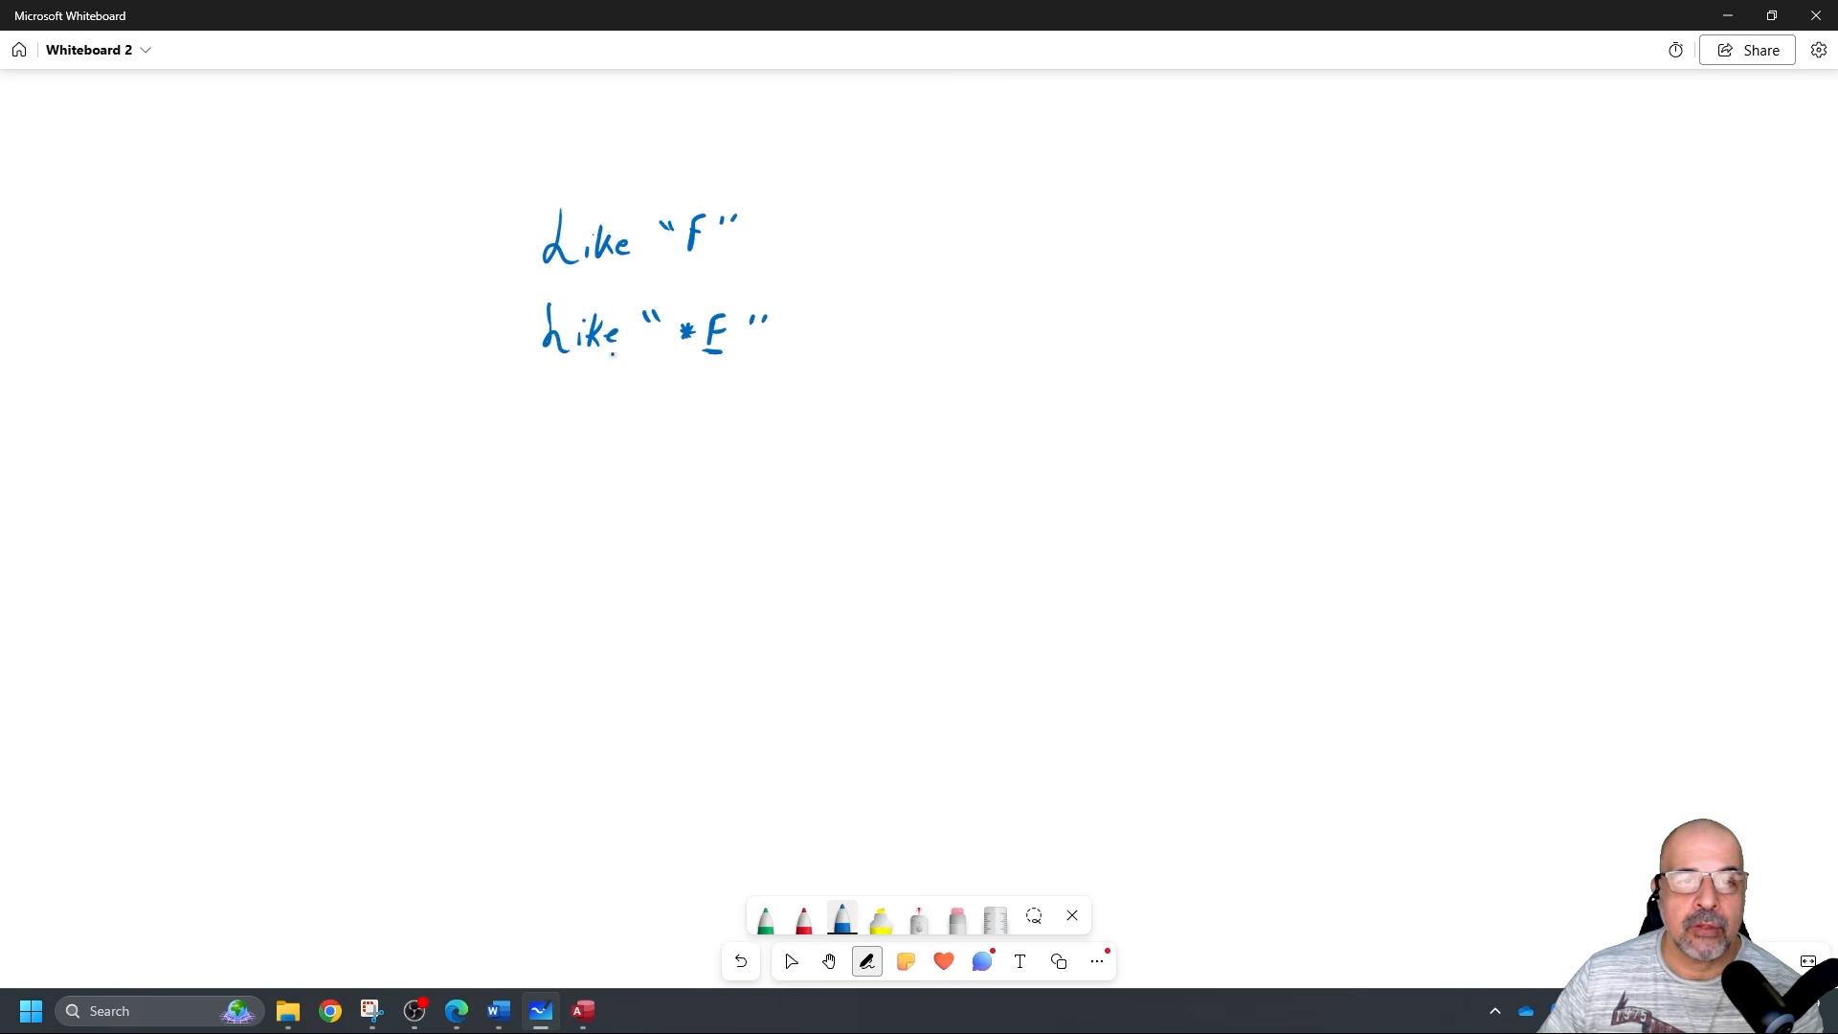
Write the third example Like 'F*' on the whiteboard.
mouse_move(549, 406)
mouse_down()
mouse_move(578, 443)
mouse_move(626, 442)
mouse_up()
click(583, 418)
drag(636, 417, 651, 425)
drag(658, 418, 696, 410)
drag(678, 428, 720, 439)
mouse_move(720, 419)
mouse_down()
mouse_move(702, 440)
mouse_move(724, 428)
mouse_up()
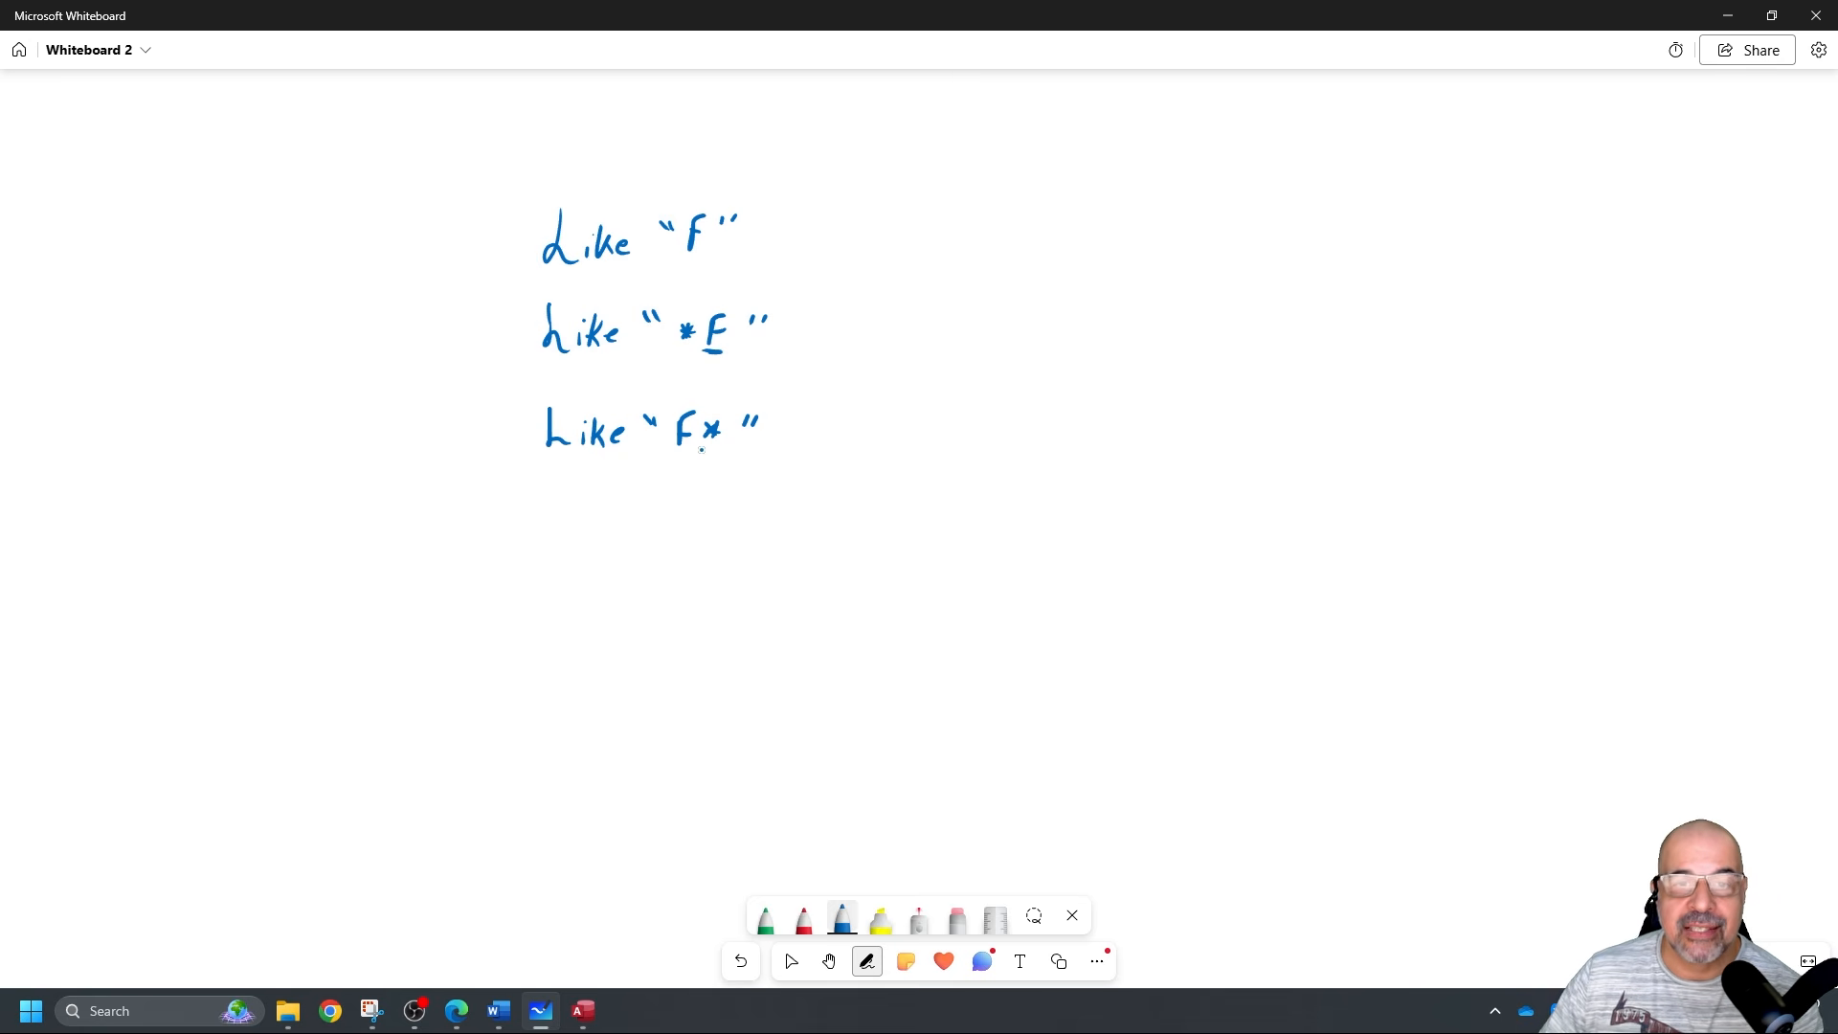
Write Like '*F*' as the fourth example, mark Like 'F*' with an arrow, and minimise.
mouse_move(550, 487)
mouse_down()
mouse_move(568, 521)
mouse_move(601, 527)
mouse_up()
mouse_move(602, 521)
mouse_down()
mouse_move(661, 505)
mouse_move(692, 527)
mouse_up()
drag(686, 512, 705, 505)
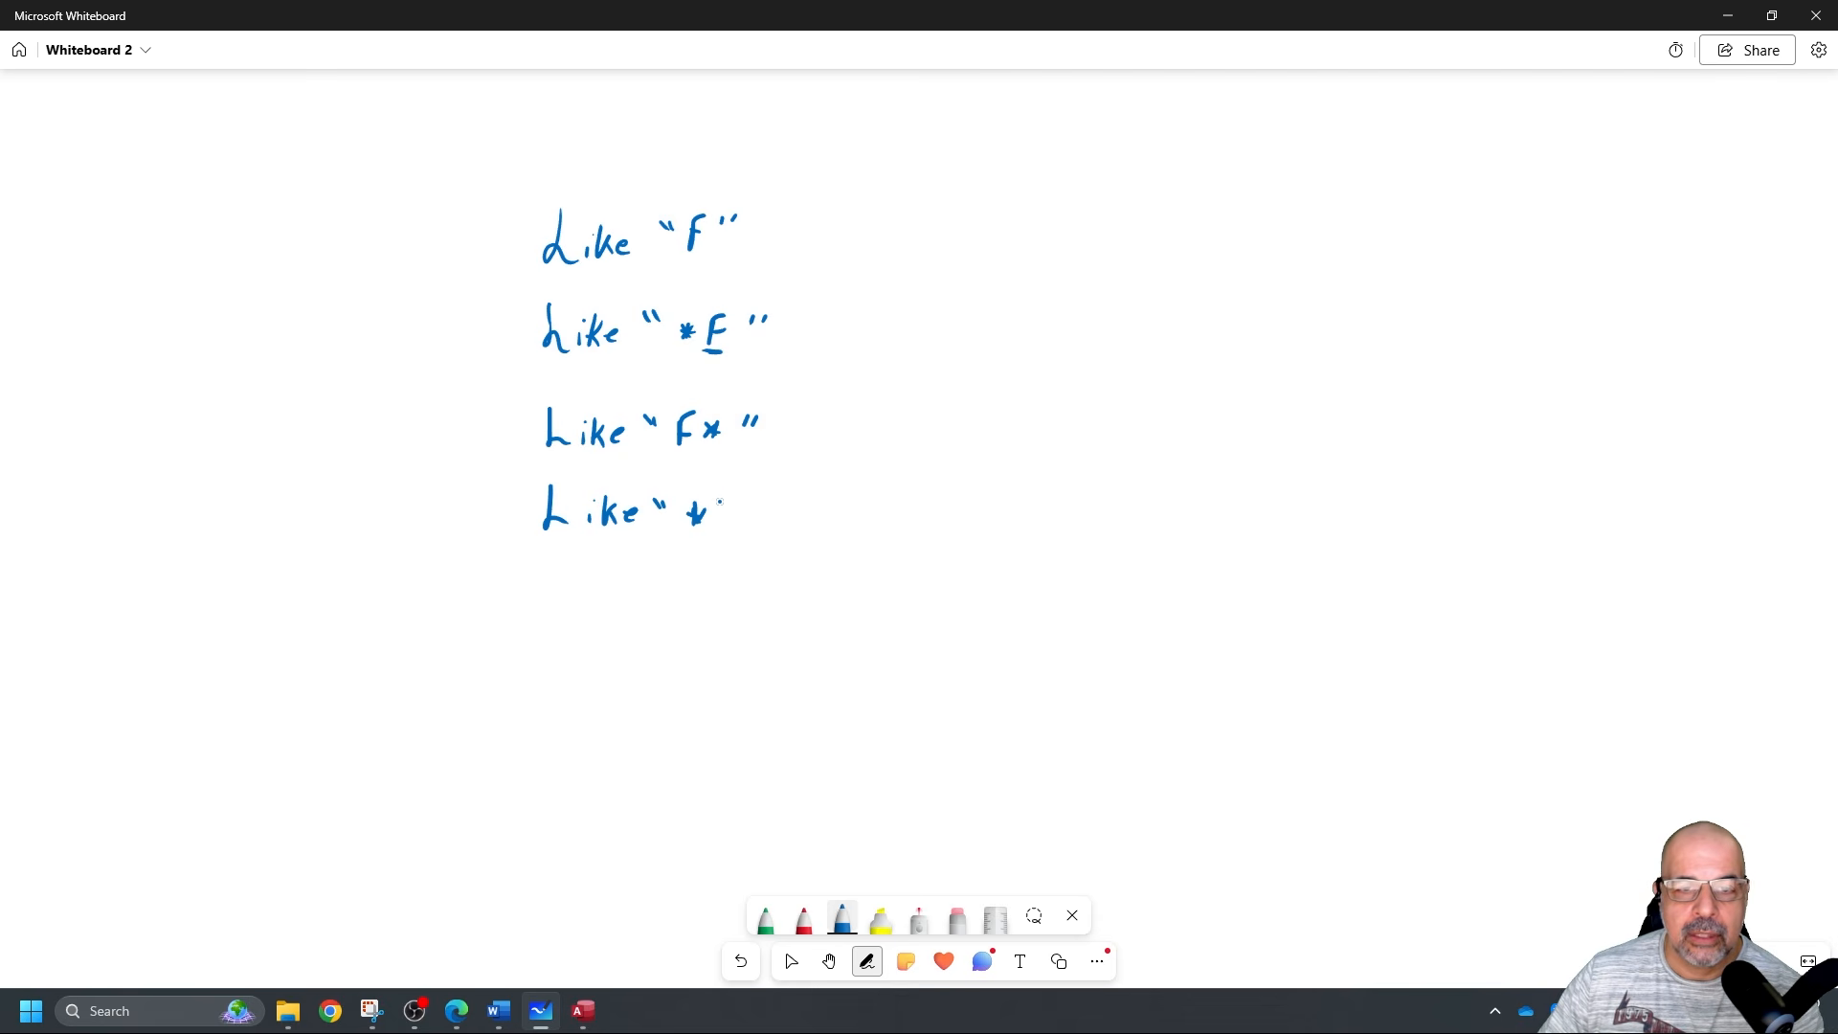
drag(722, 499, 718, 522)
mouse_move(723, 497)
mouse_down()
mouse_move(763, 518)
mouse_move(748, 518)
mouse_up()
mouse_move(760, 499)
mouse_down()
mouse_move(756, 518)
mouse_move(783, 505)
mouse_up()
drag(789, 493, 790, 503)
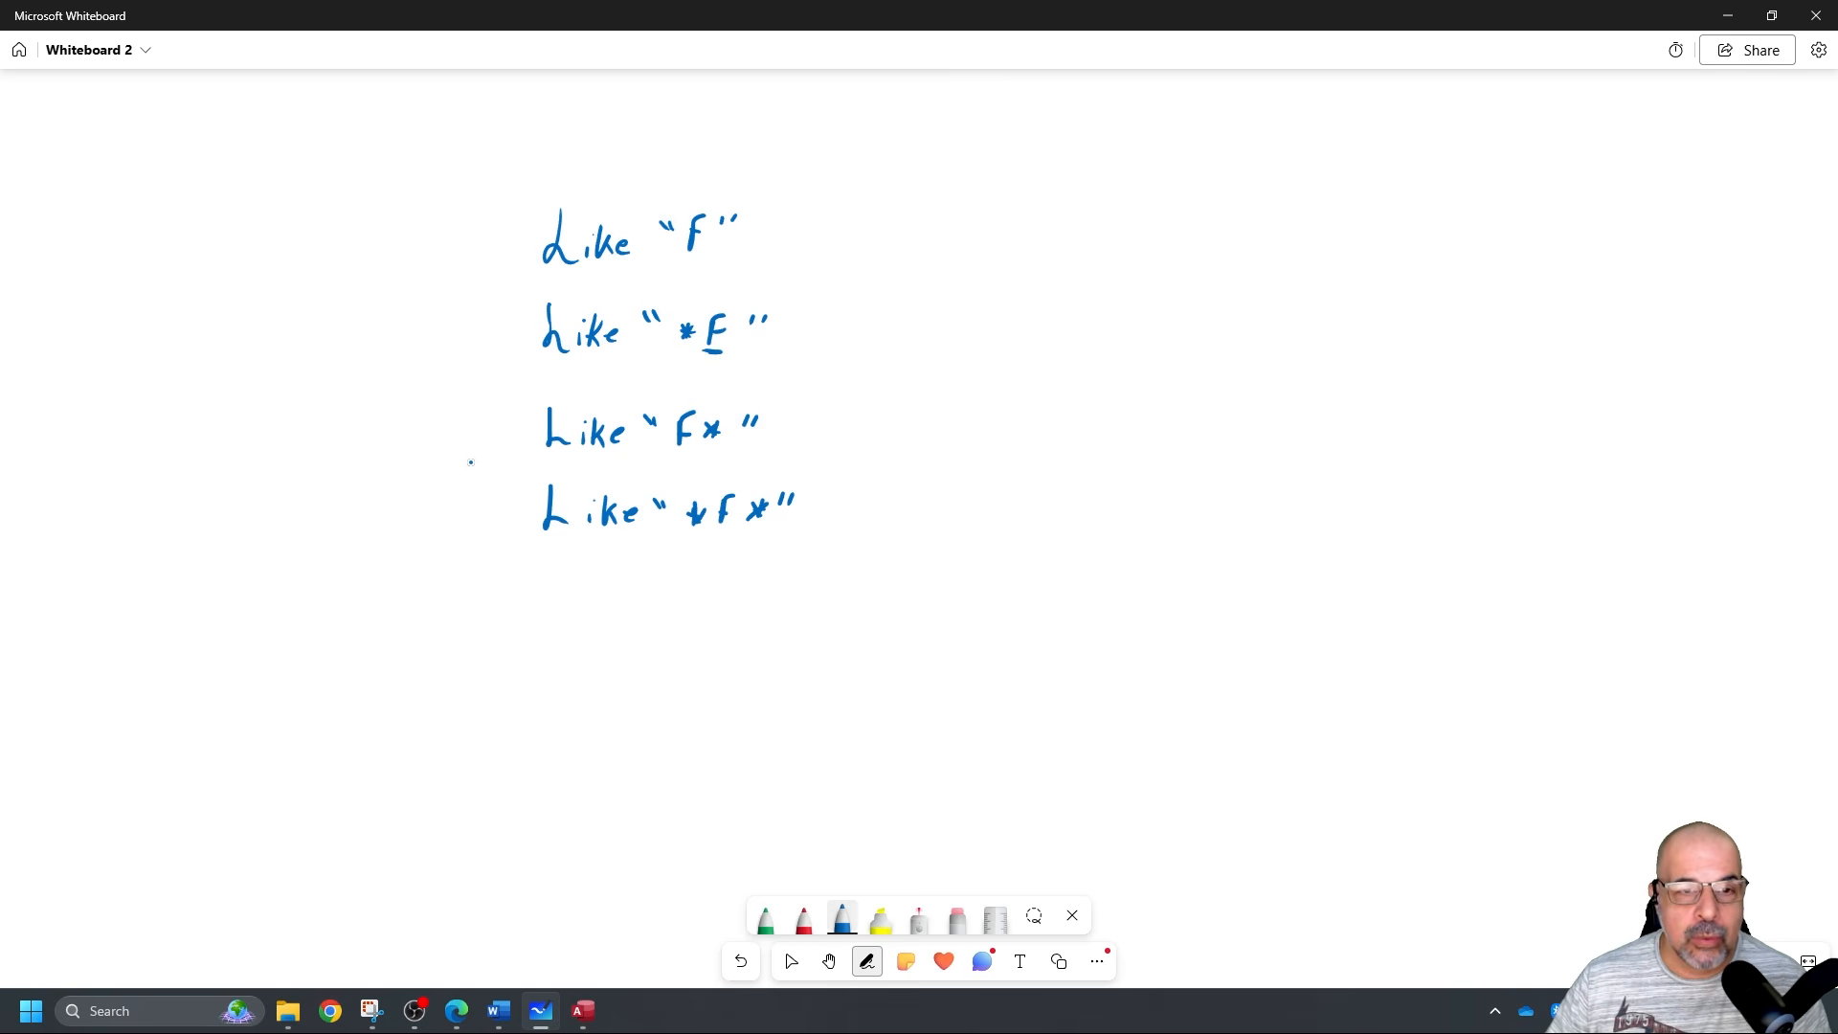
drag(439, 426, 493, 443)
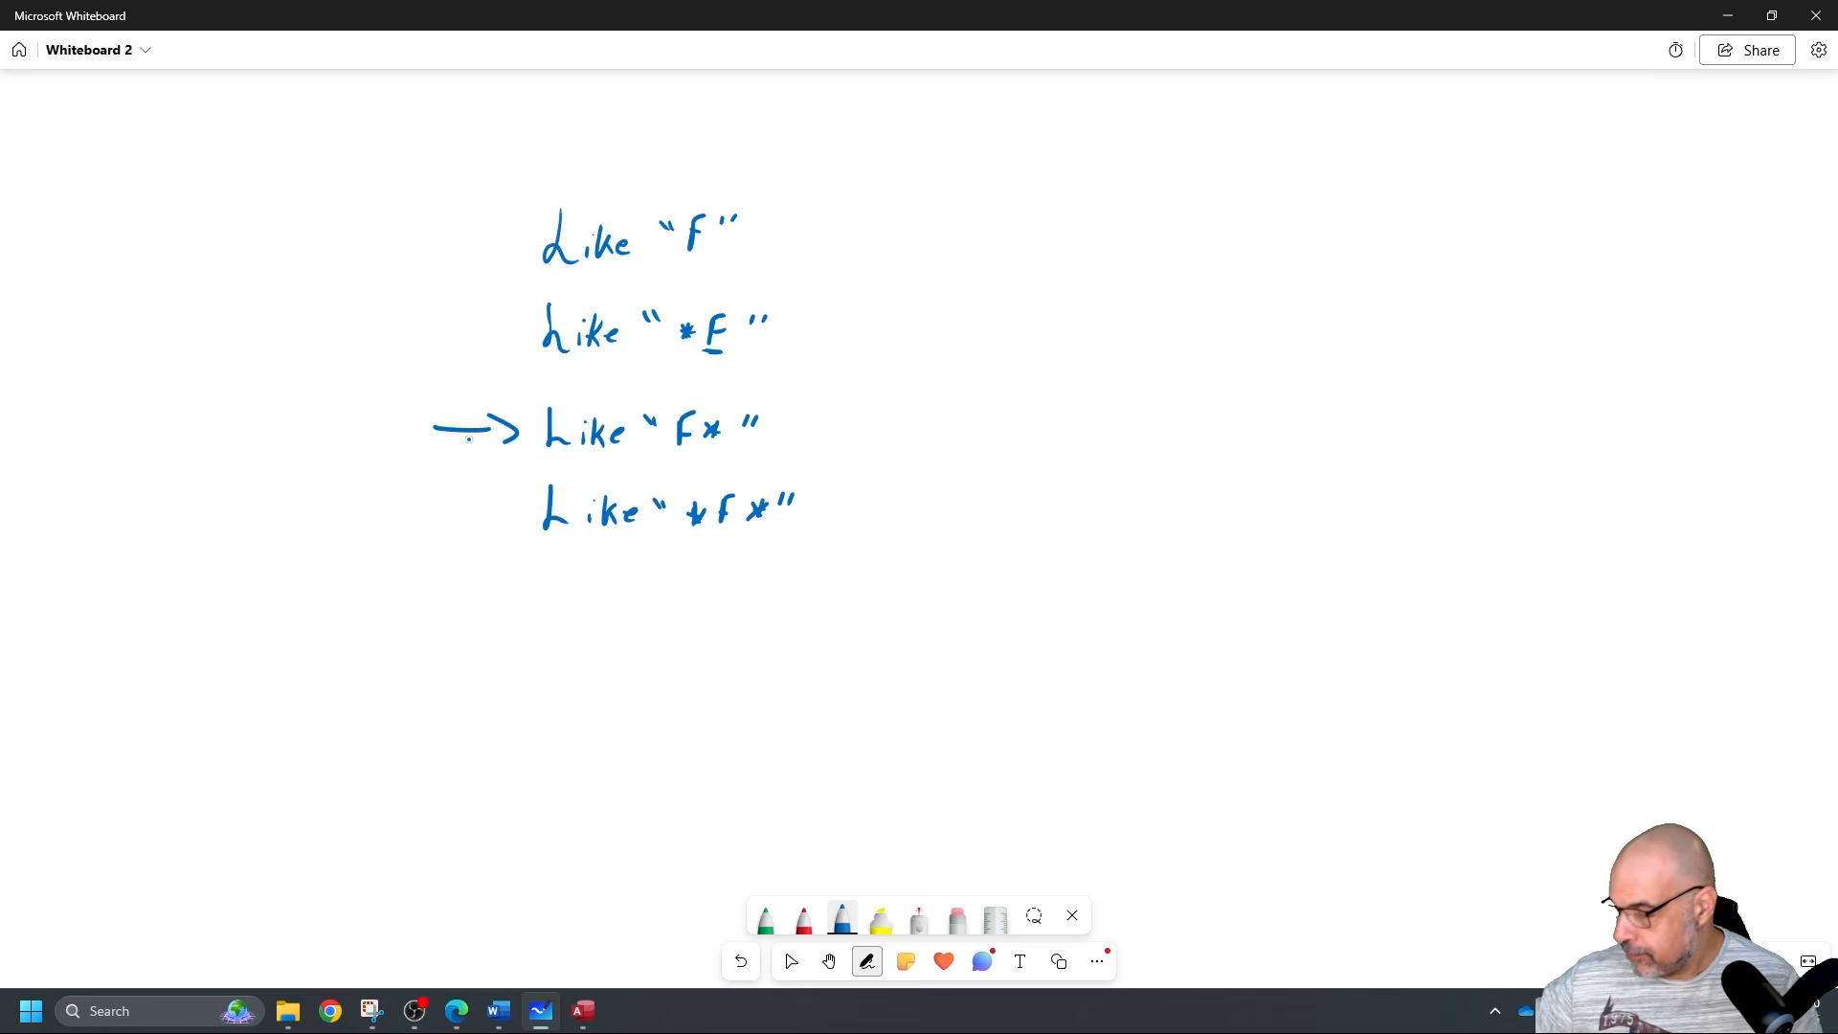
click(1728, 15)
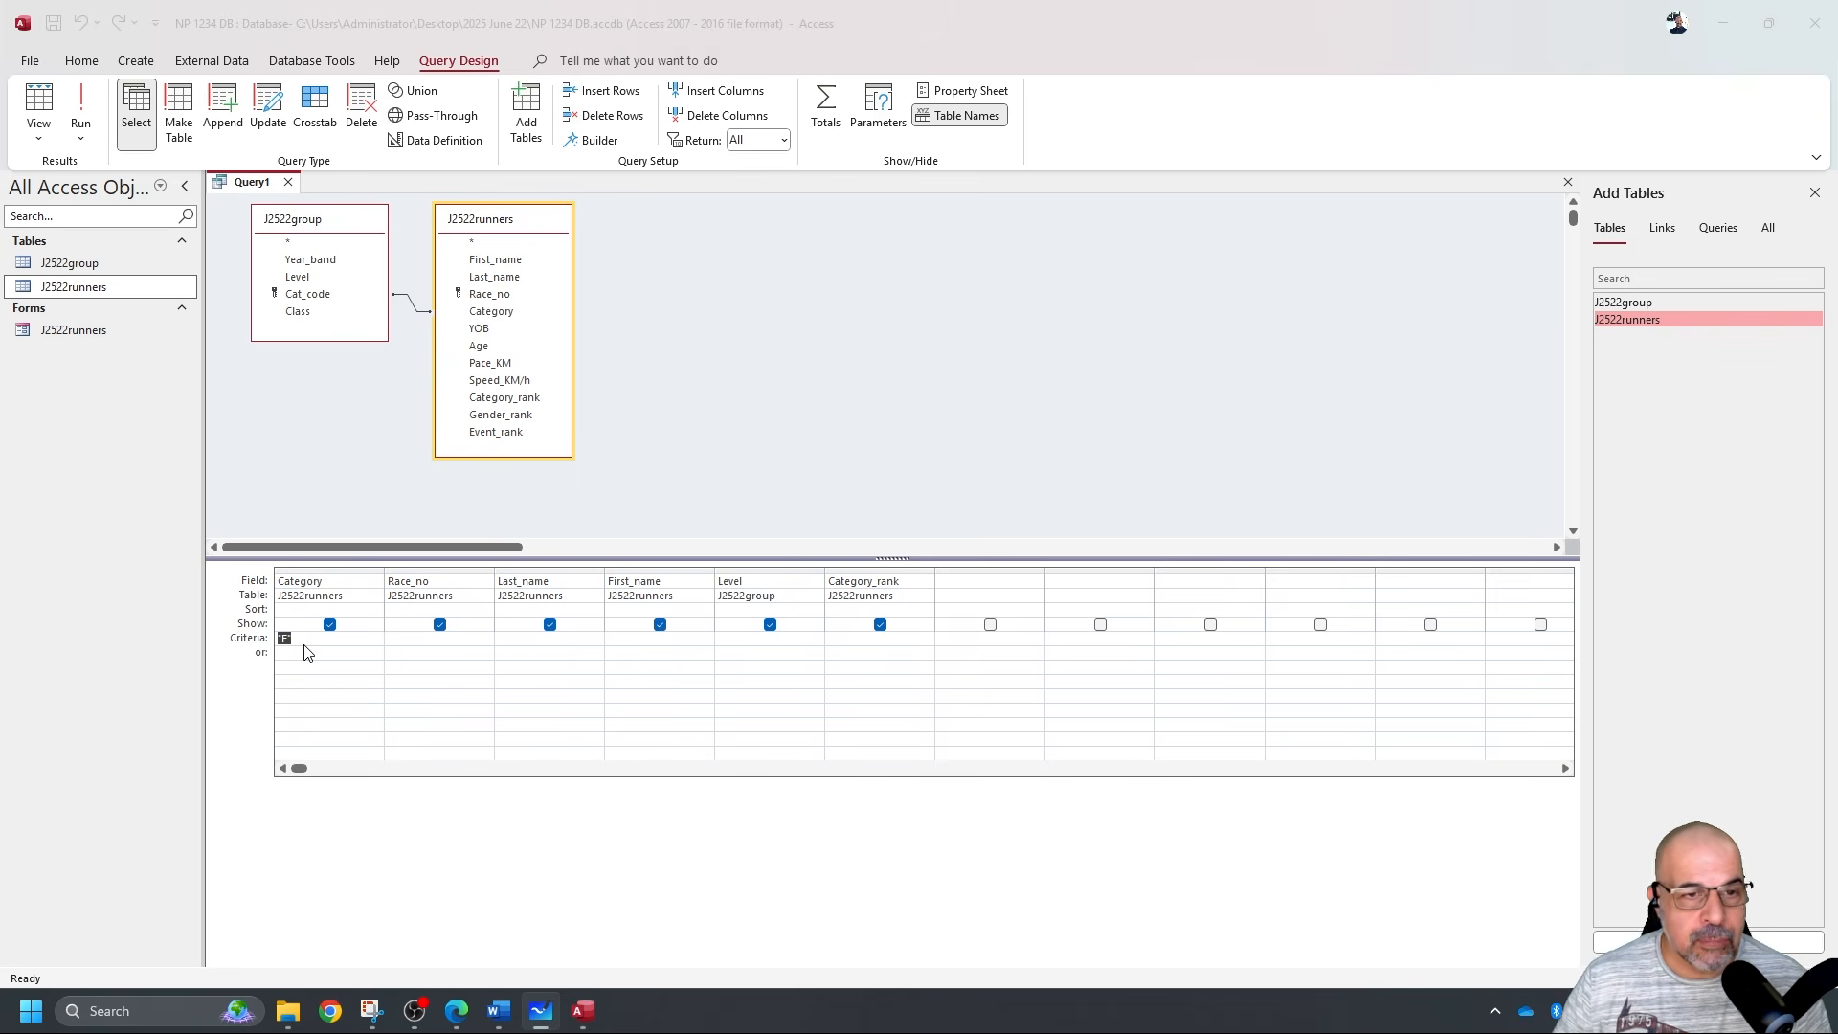
Change the Category criterion to Like 'F*', run it to get 138 records, and return to Design view.
click(351, 638)
key(BackSpace)
key(BackSpace)
text(like)
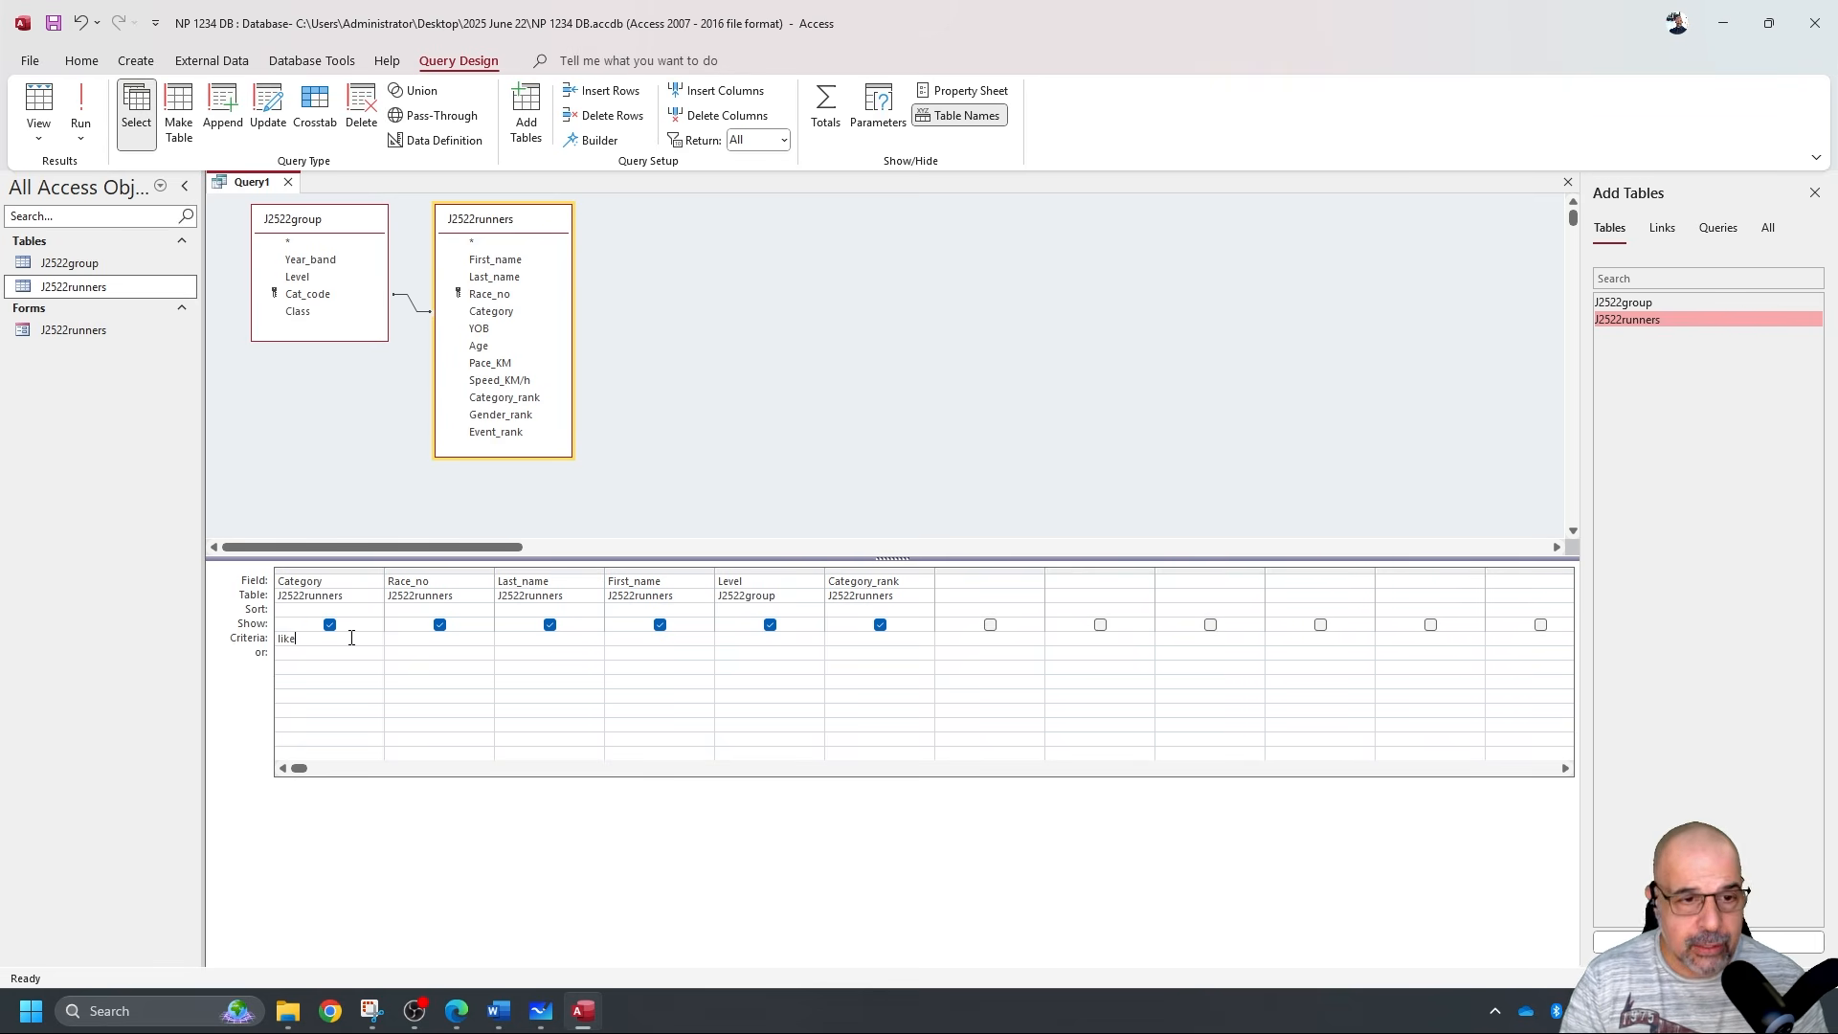
text( F*)
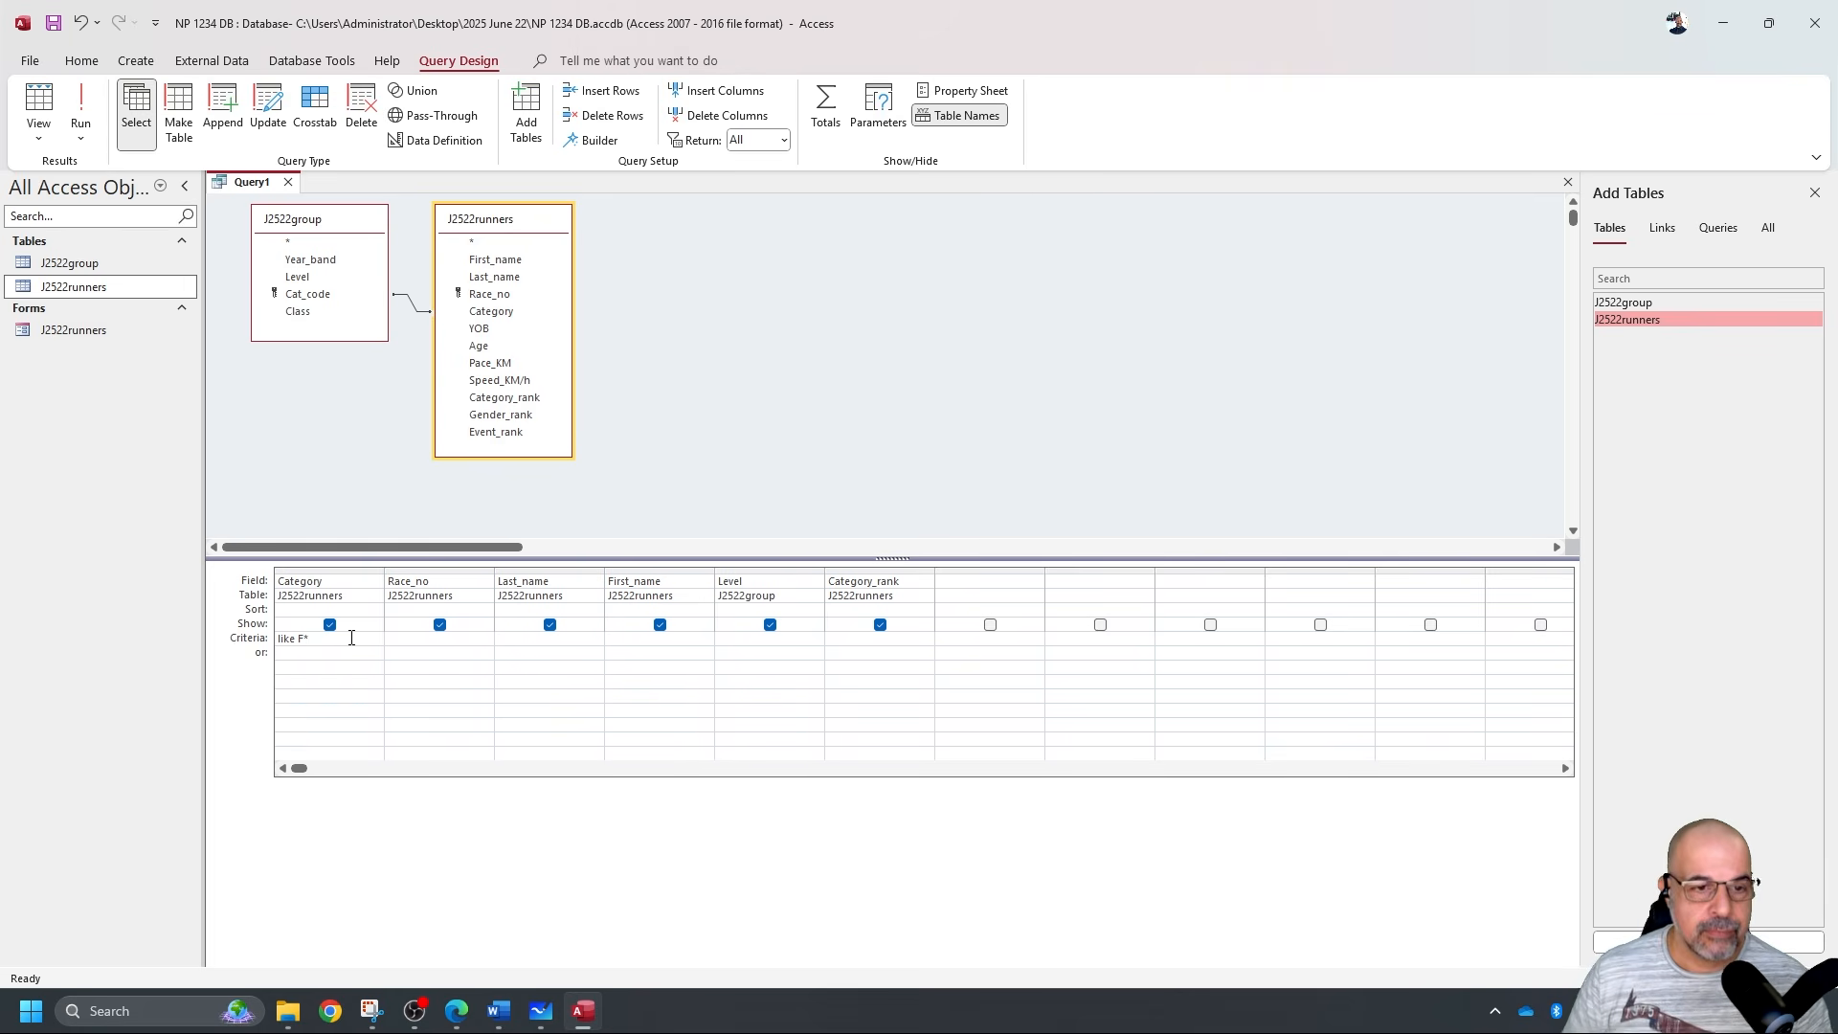
click(410, 647)
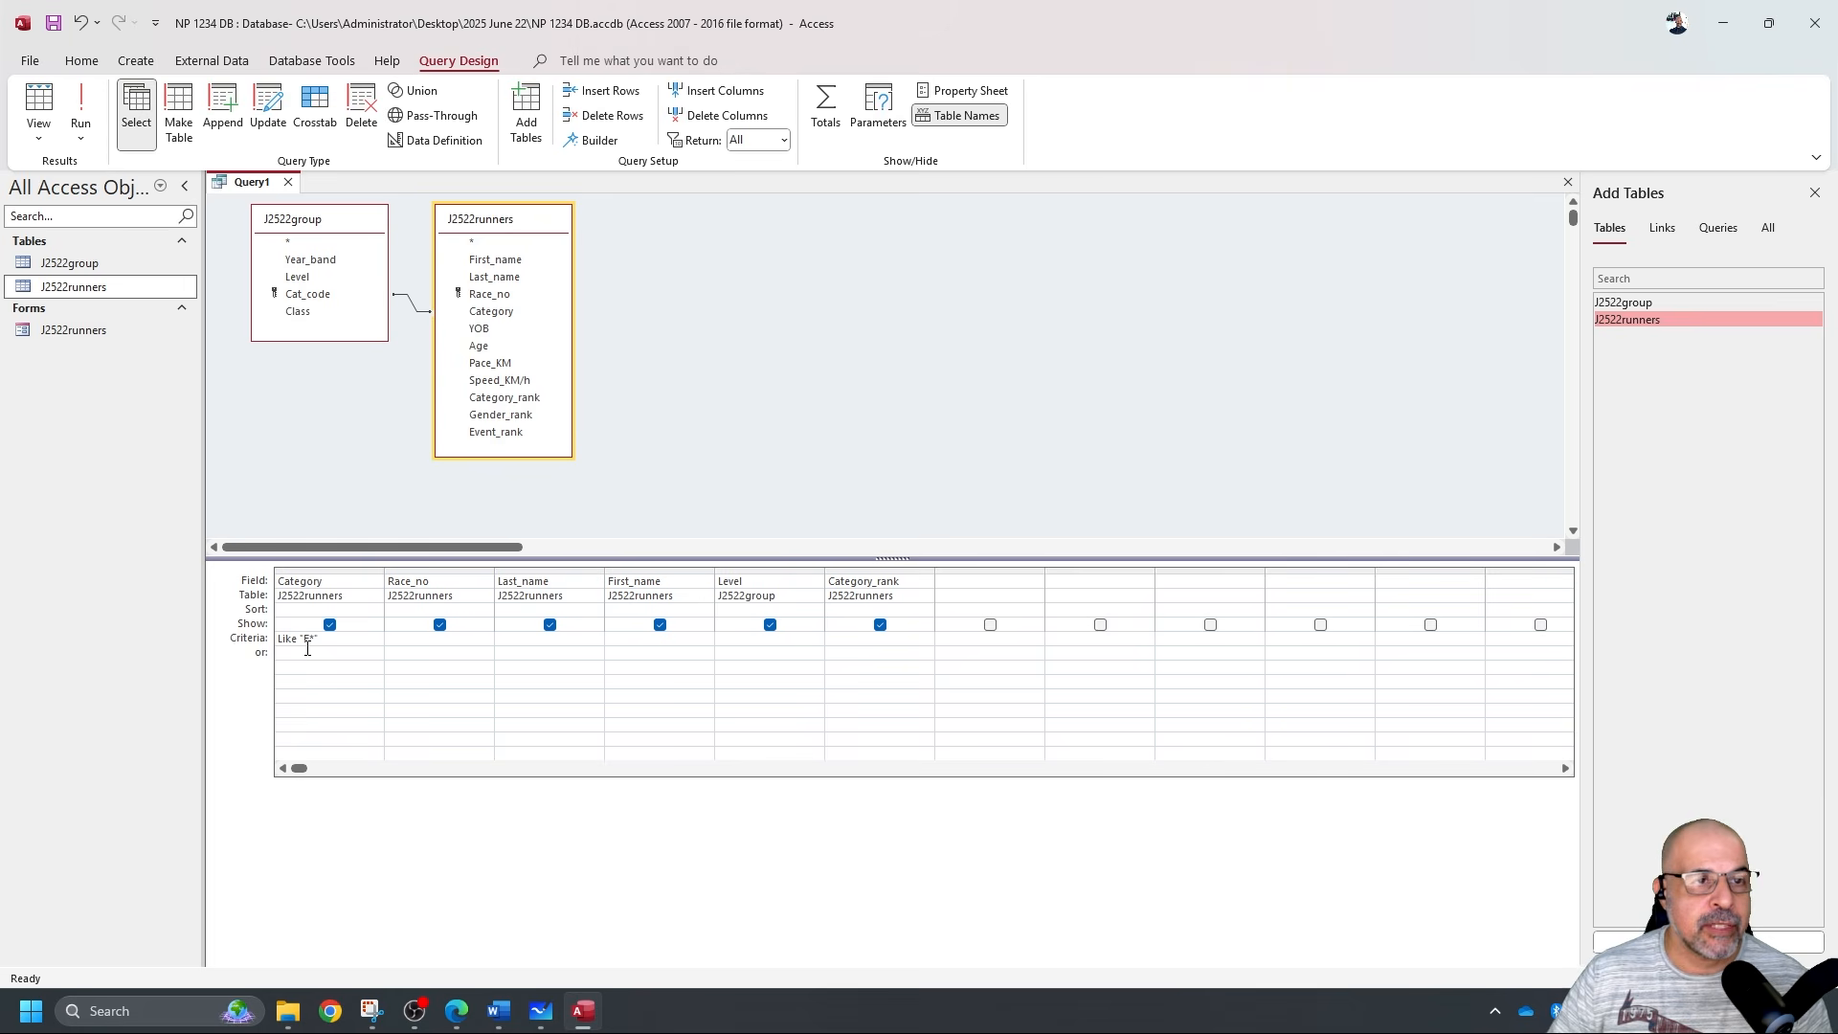
click(81, 102)
scroll(240, 259, down, 20)
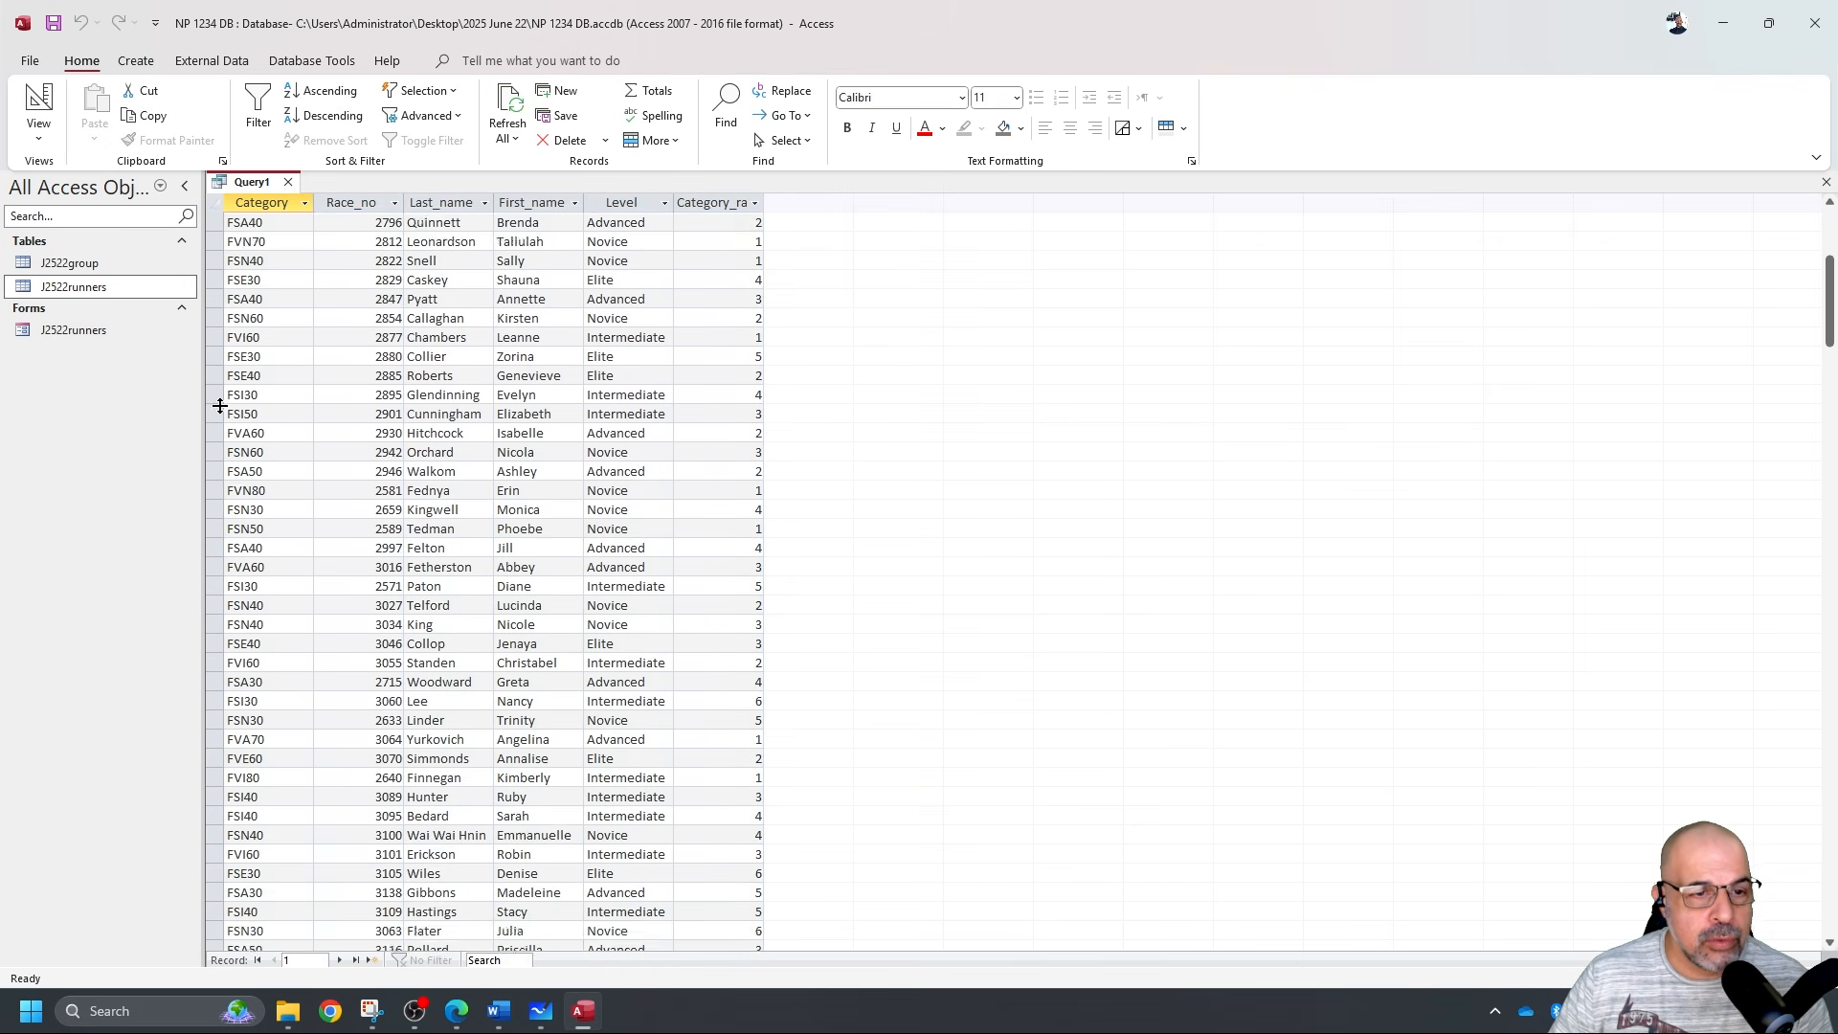
scroll(238, 525, up, 4)
scroll(275, 517, up, 6)
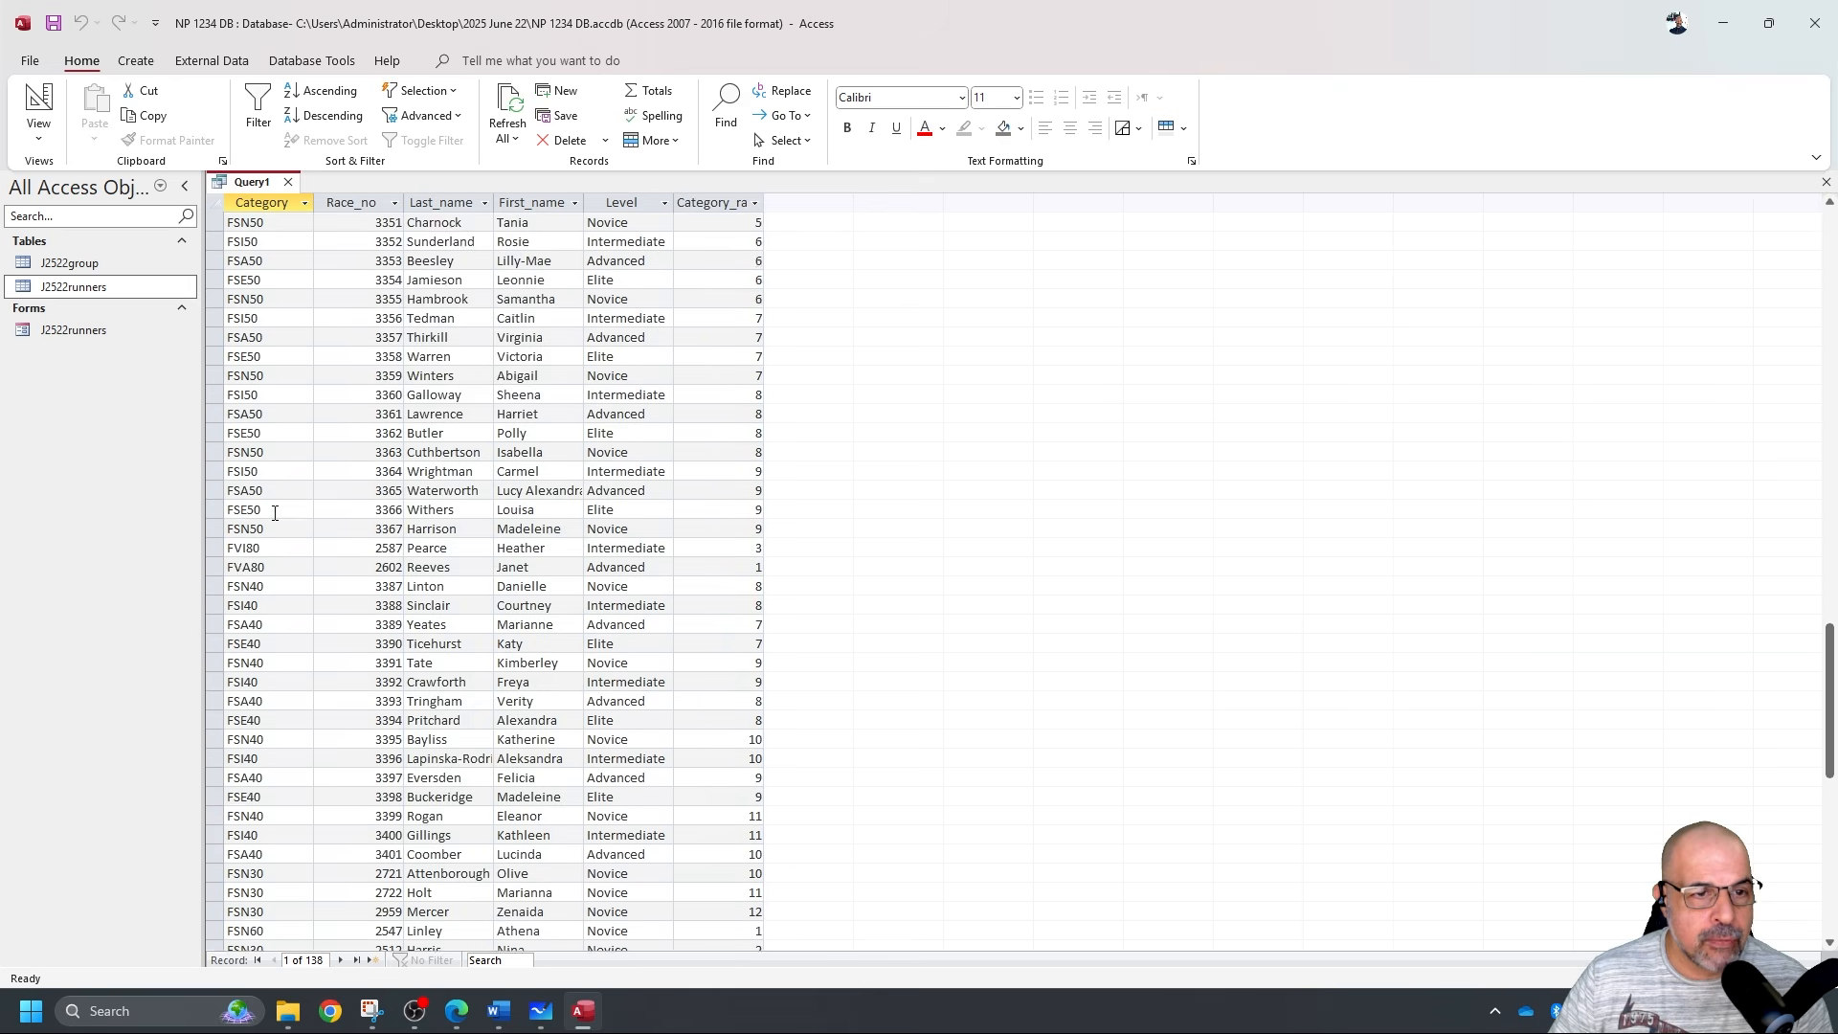
scroll(264, 514, up, 20)
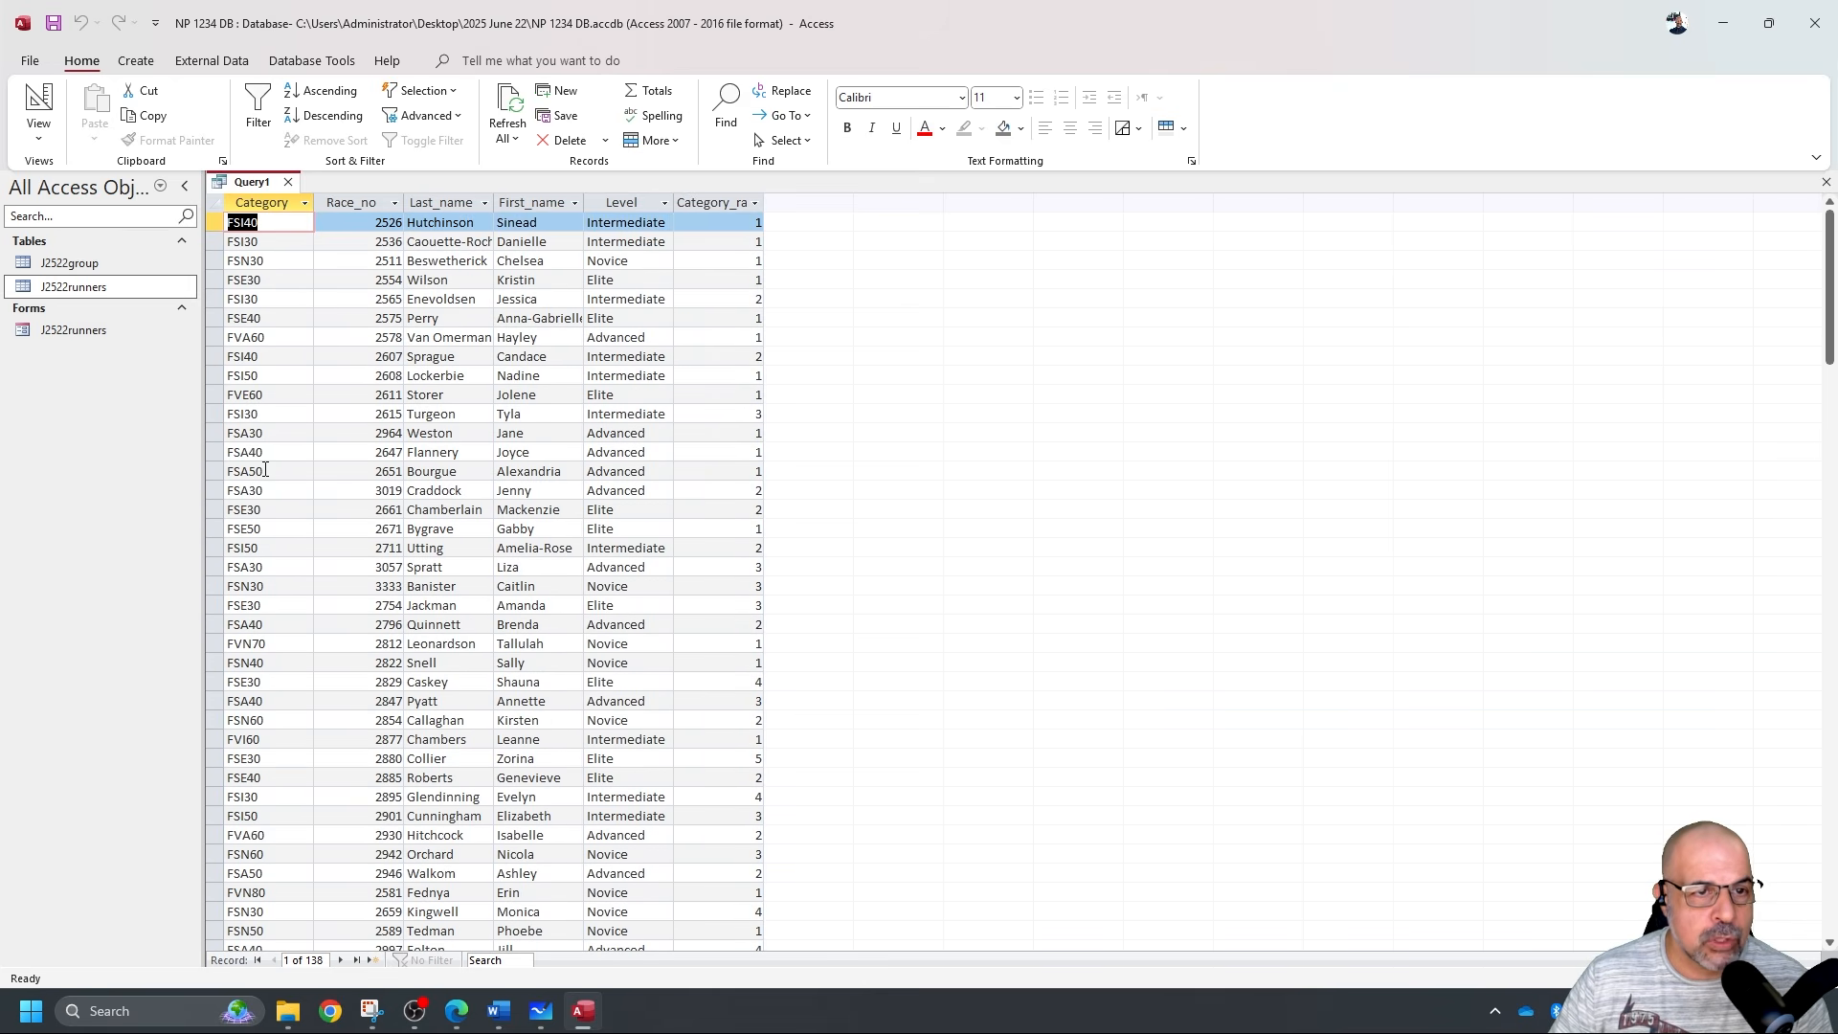
click(56, 122)
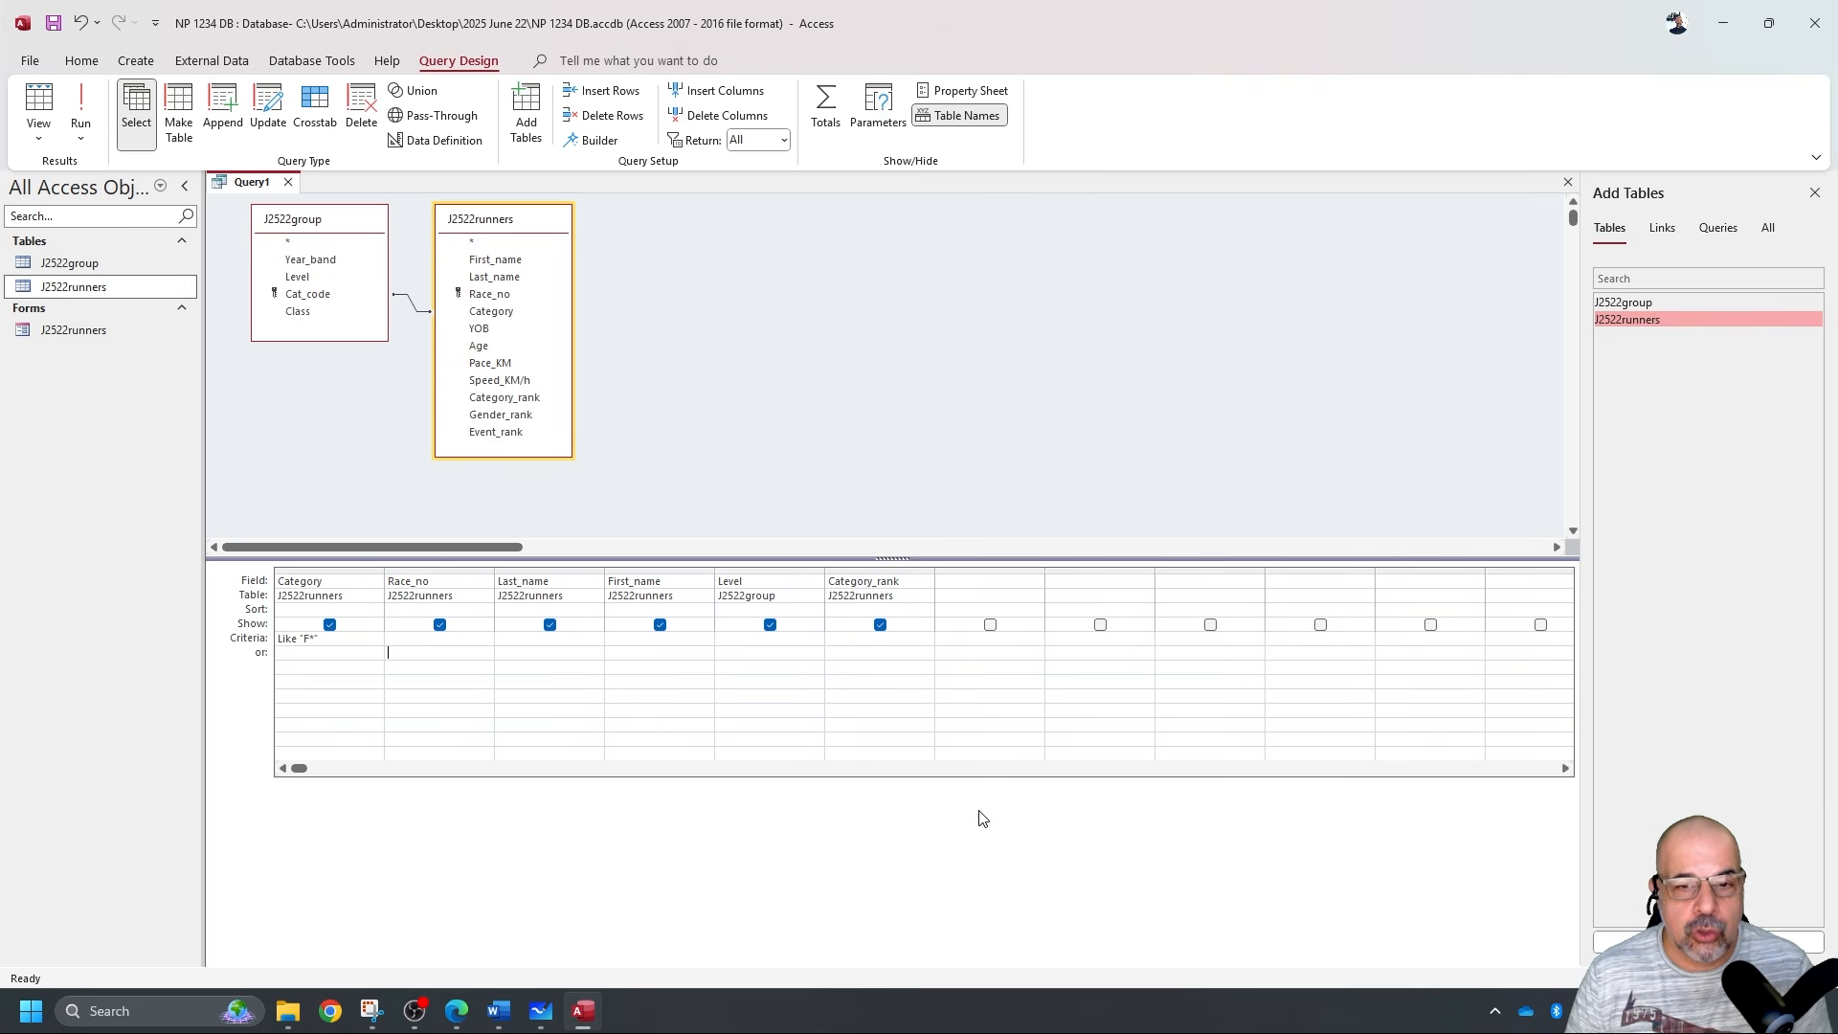
Try Category_rank criteria of 1, then a Like pattern, running the query each time.
click(887, 640)
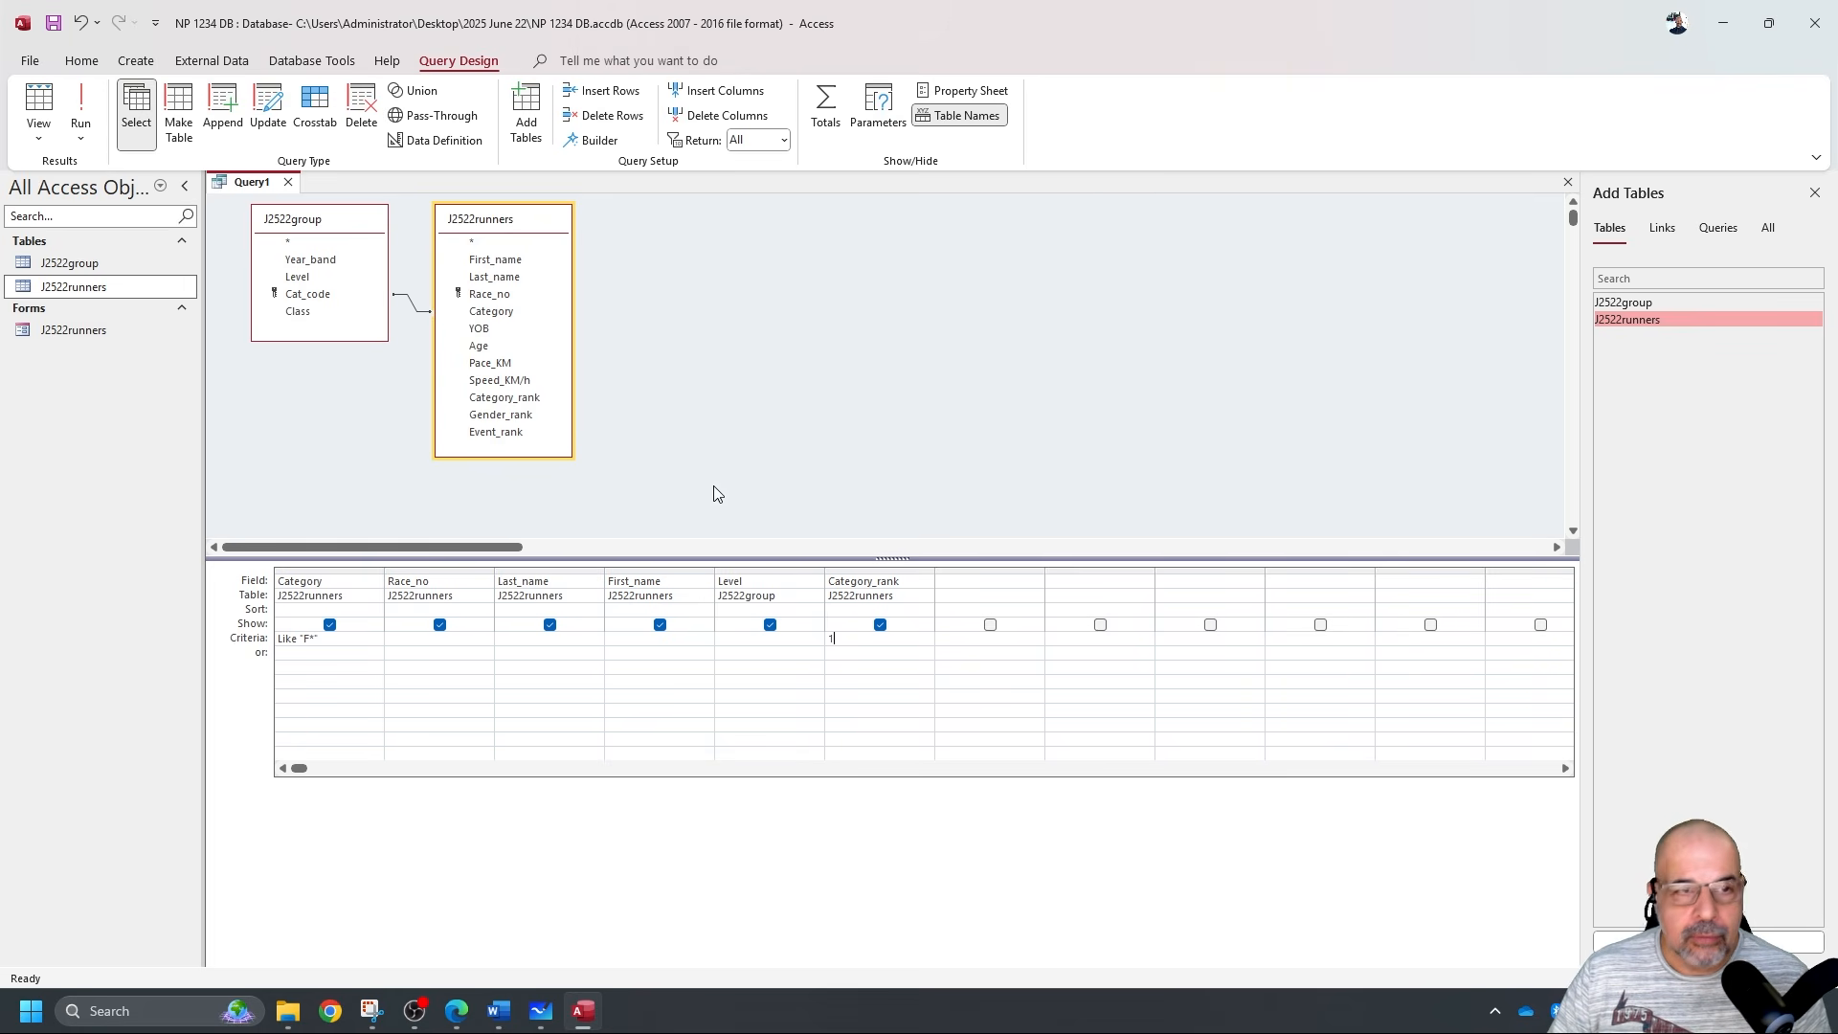
click(80, 108)
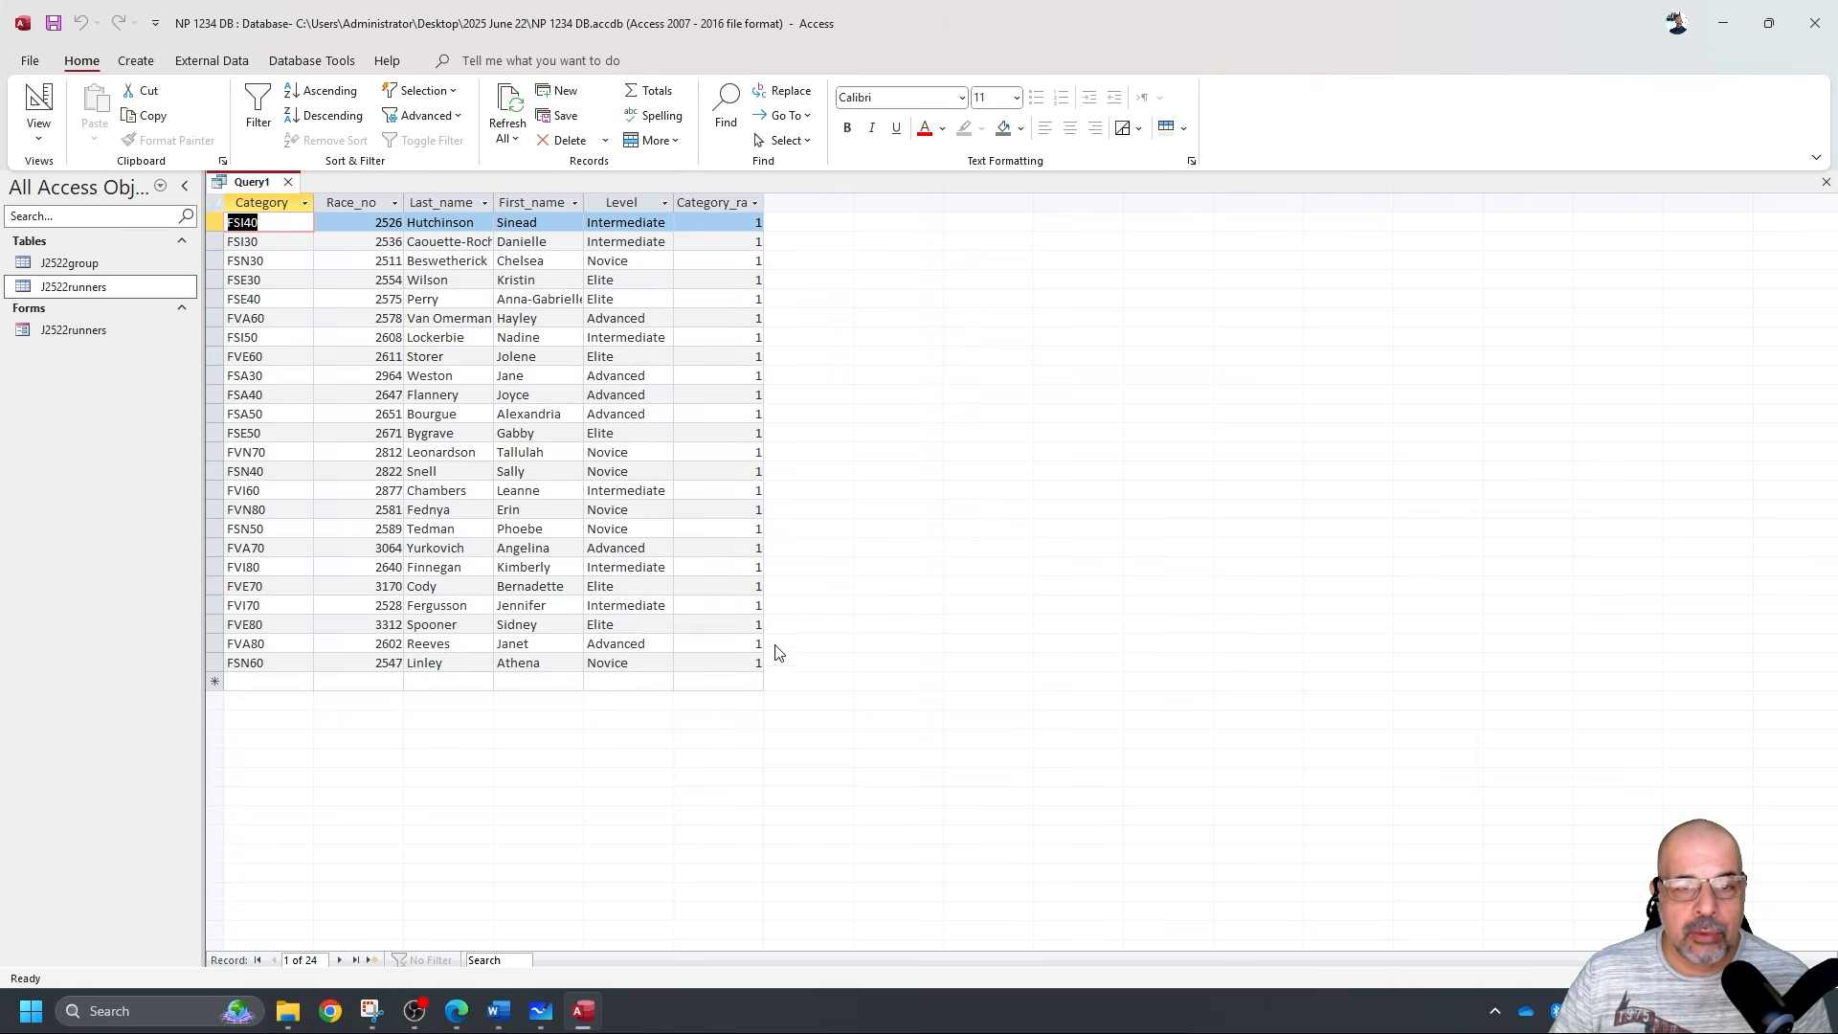
click(21, 96)
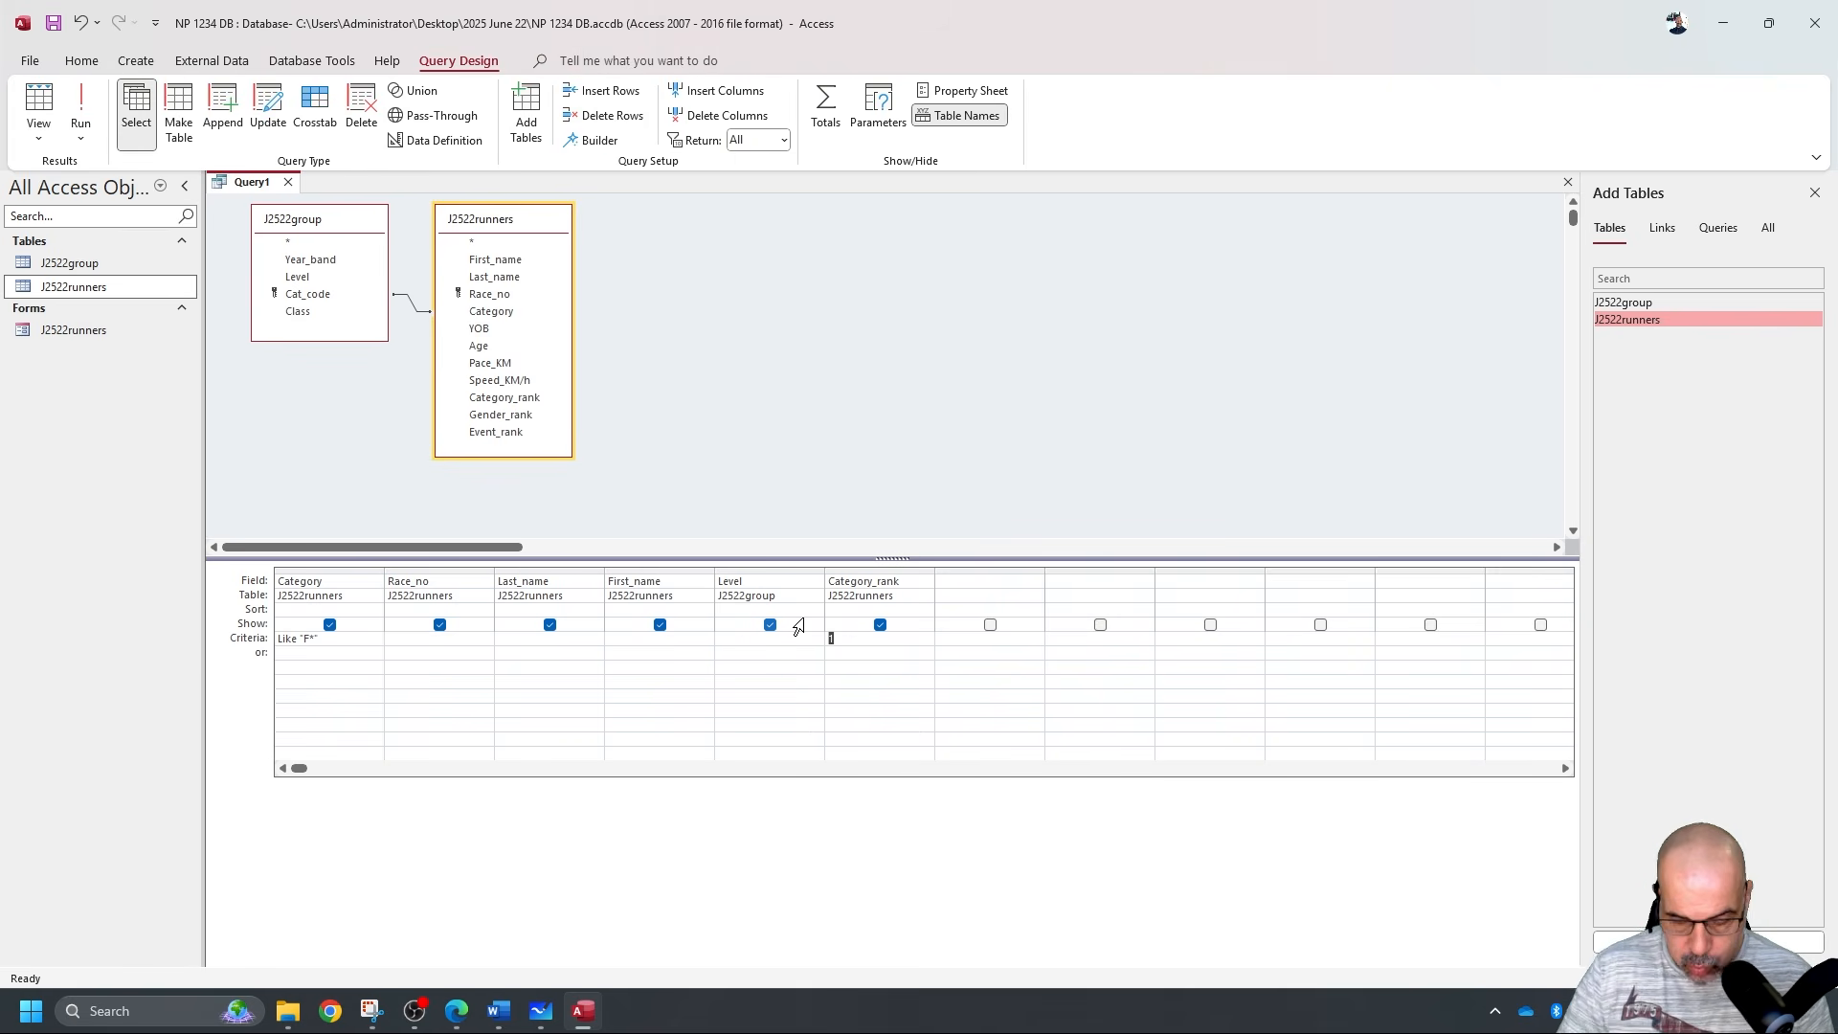
text(ike "1)
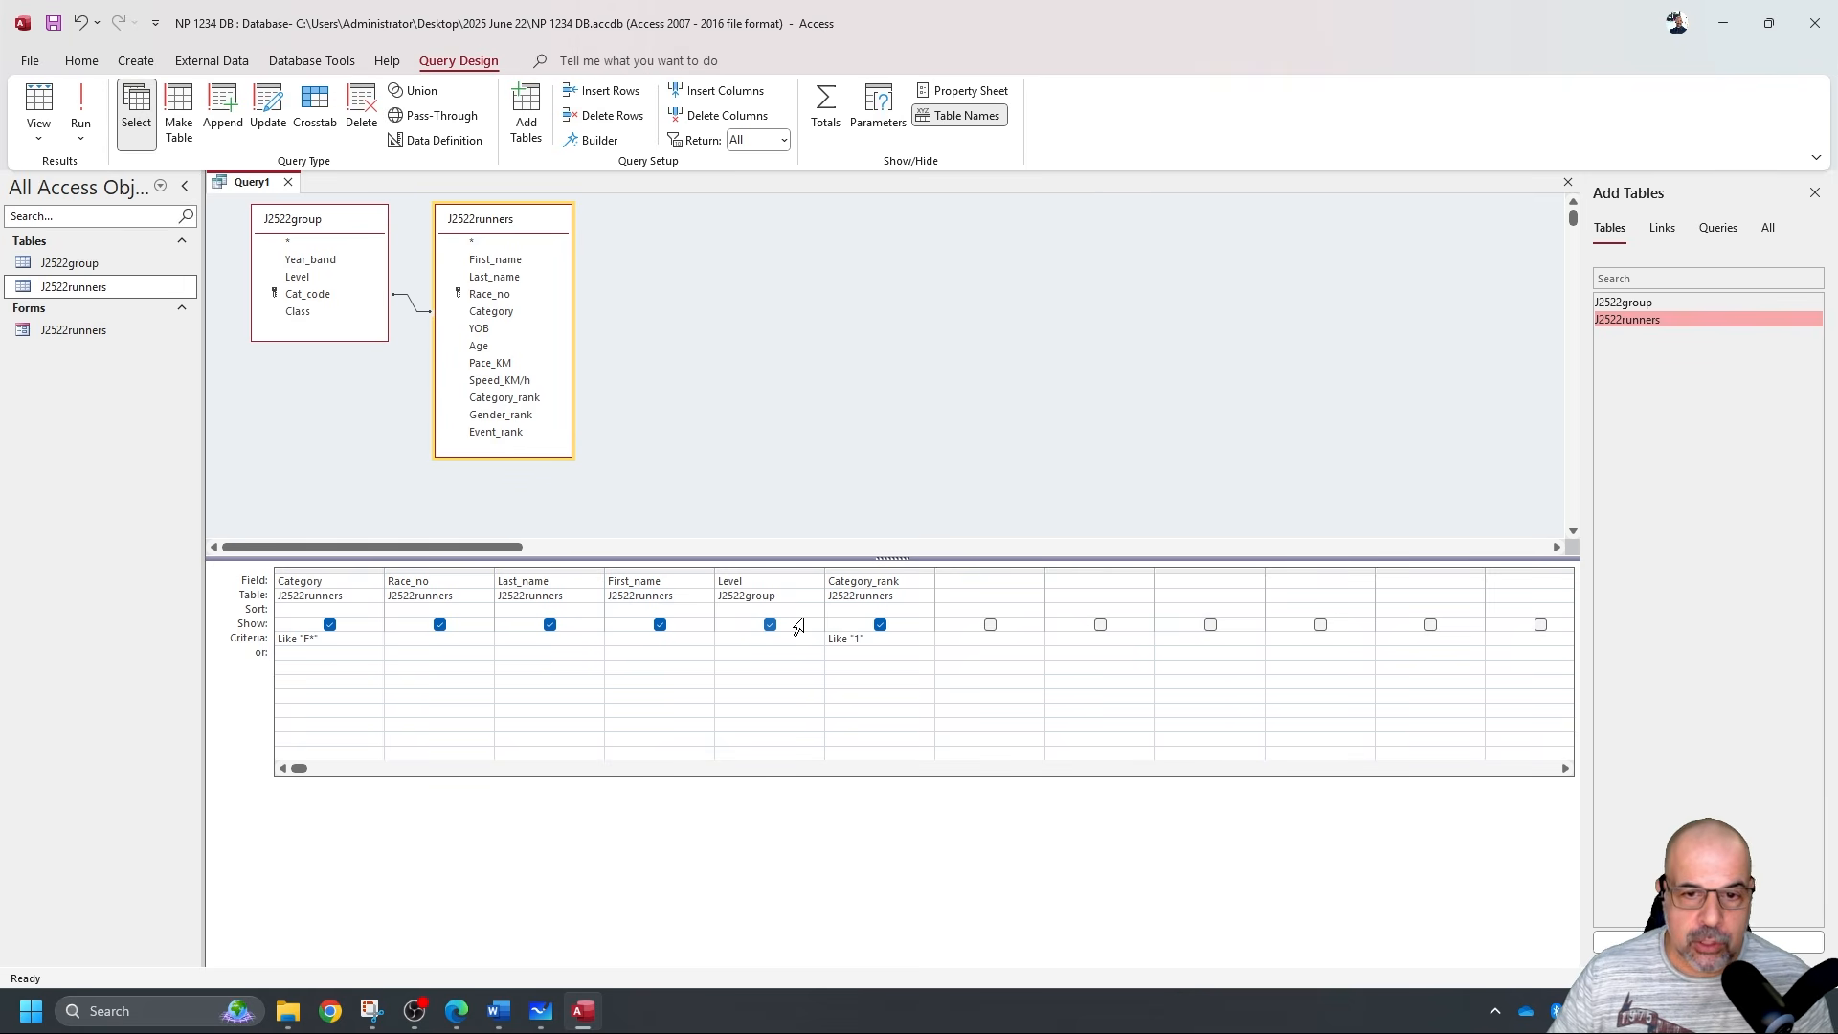
click(79, 105)
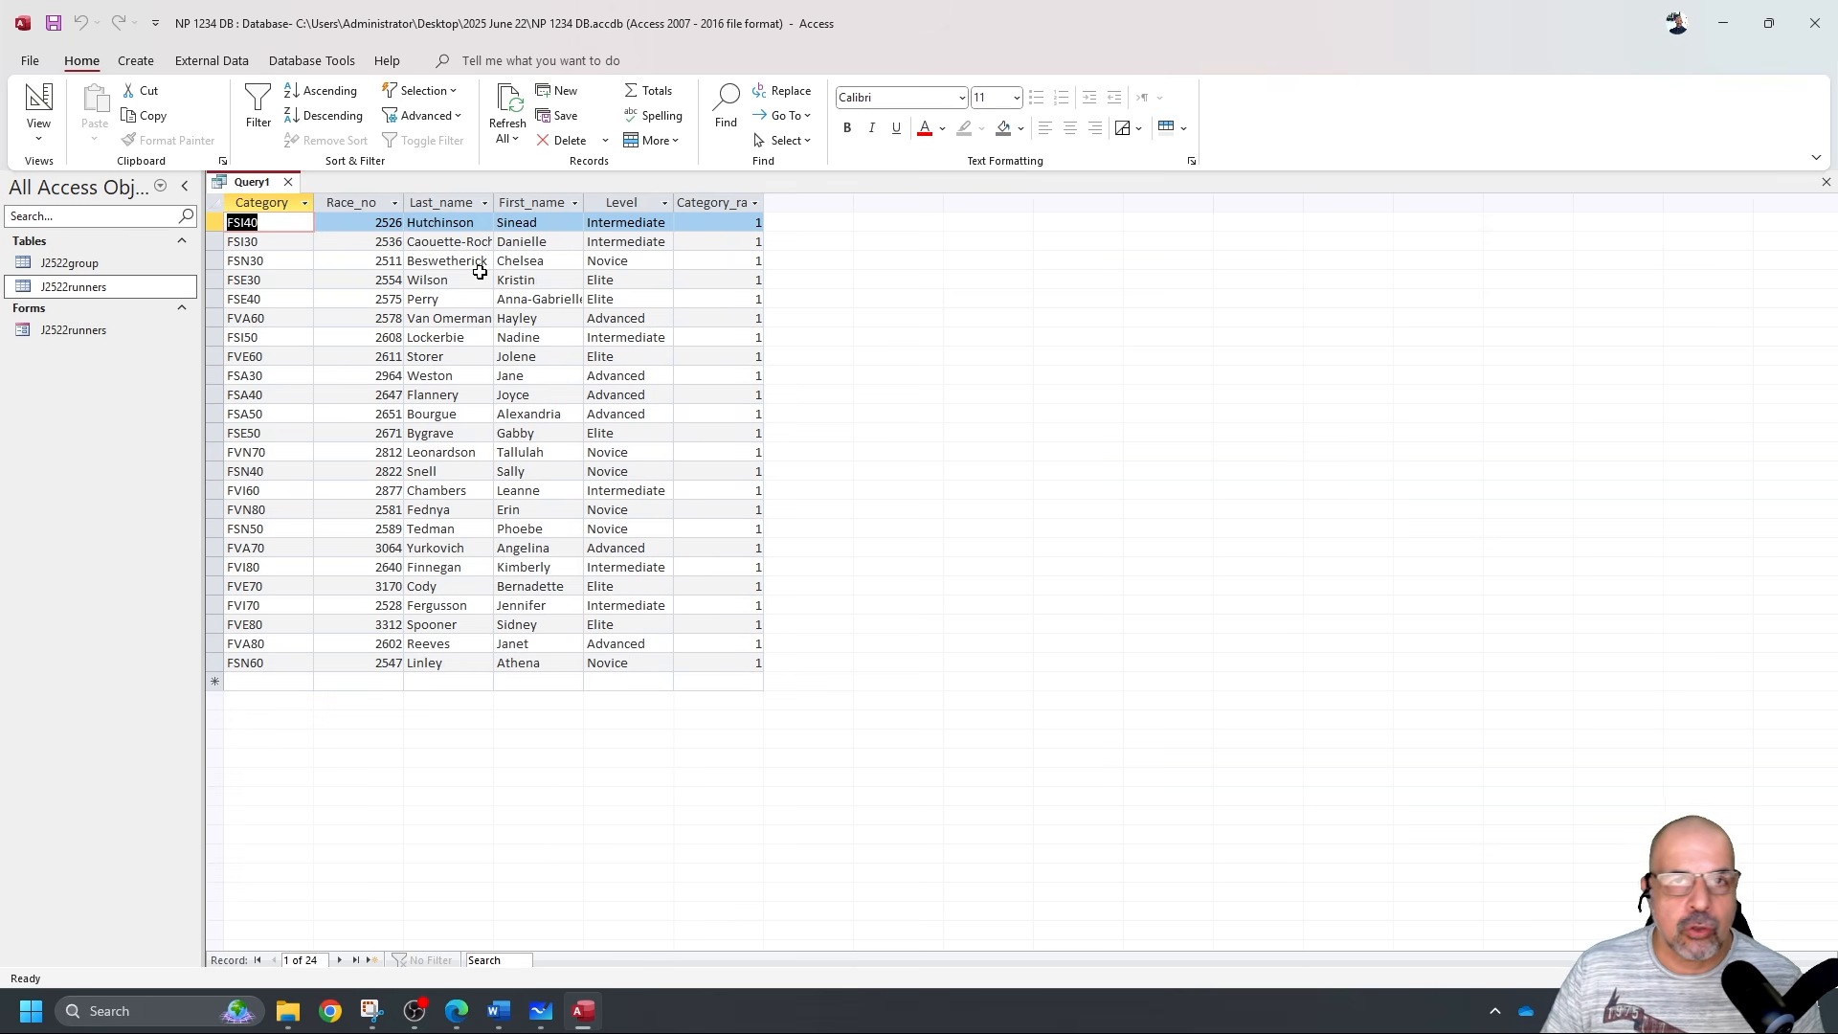
click(38, 105)
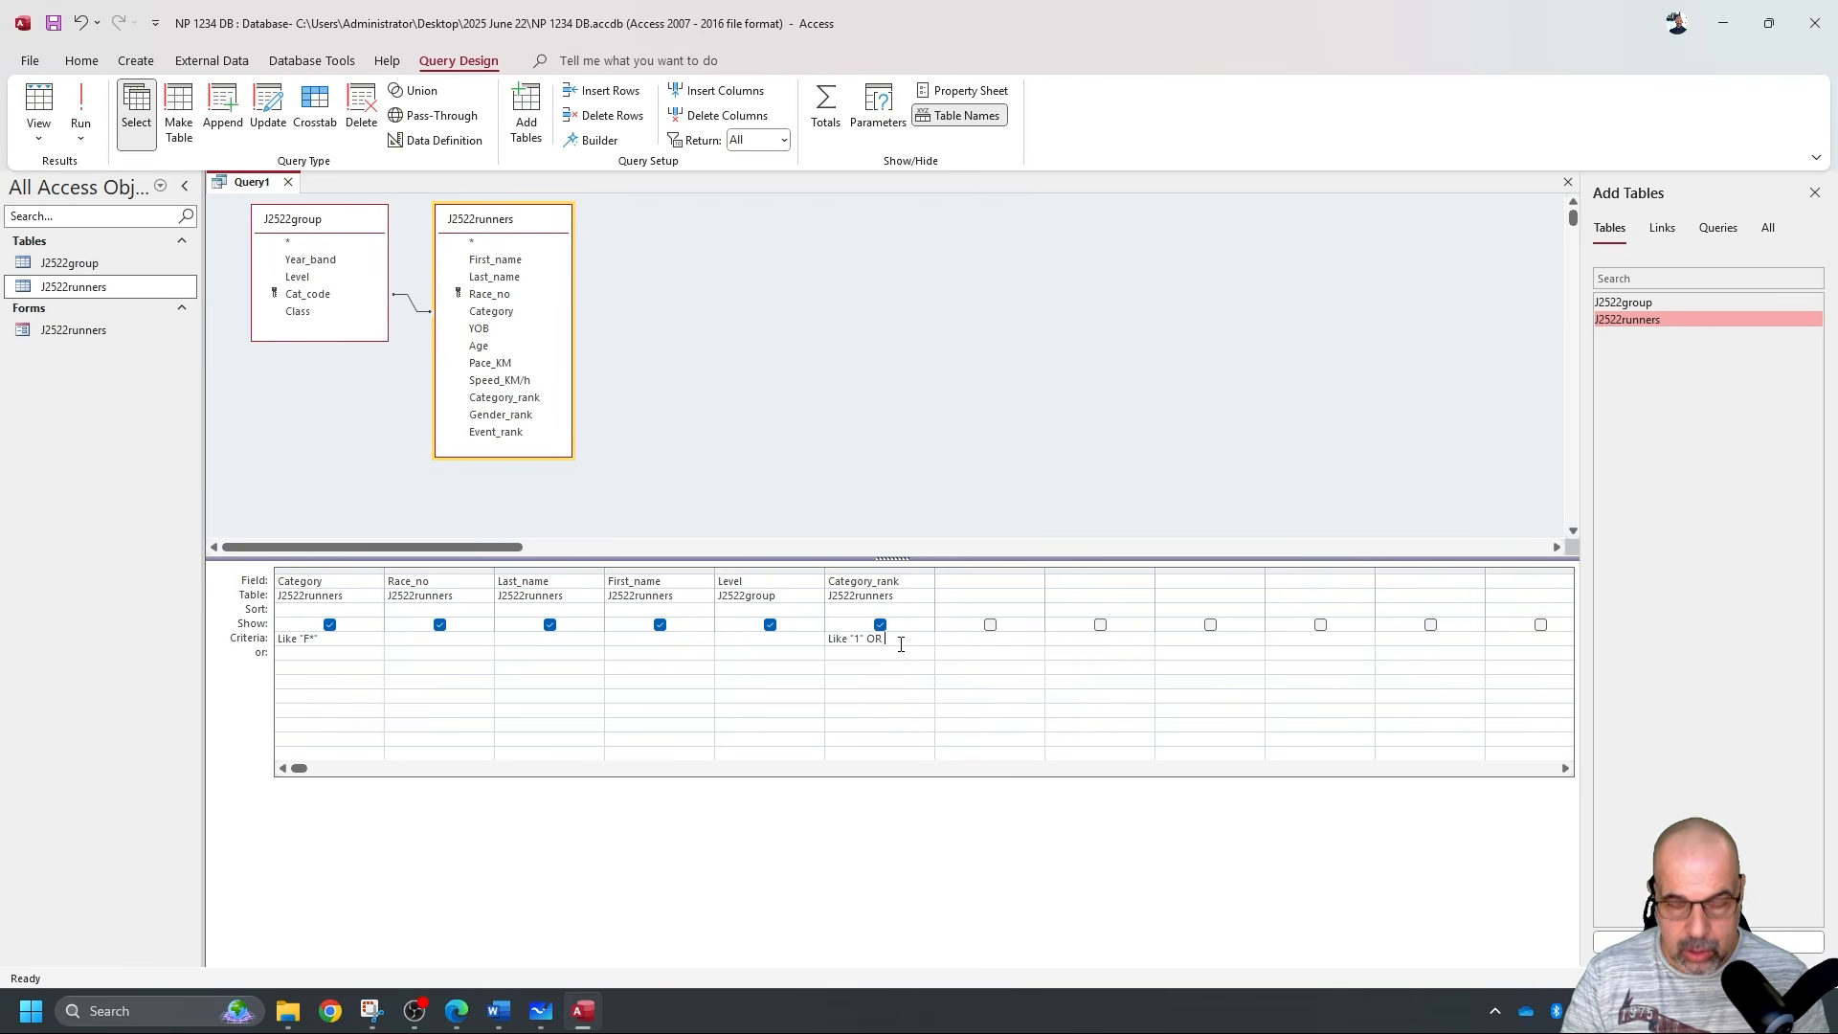
Test Like "1" OR Like "2" on Category_rank and inspect the Category_rank results column.
text(Like"2)
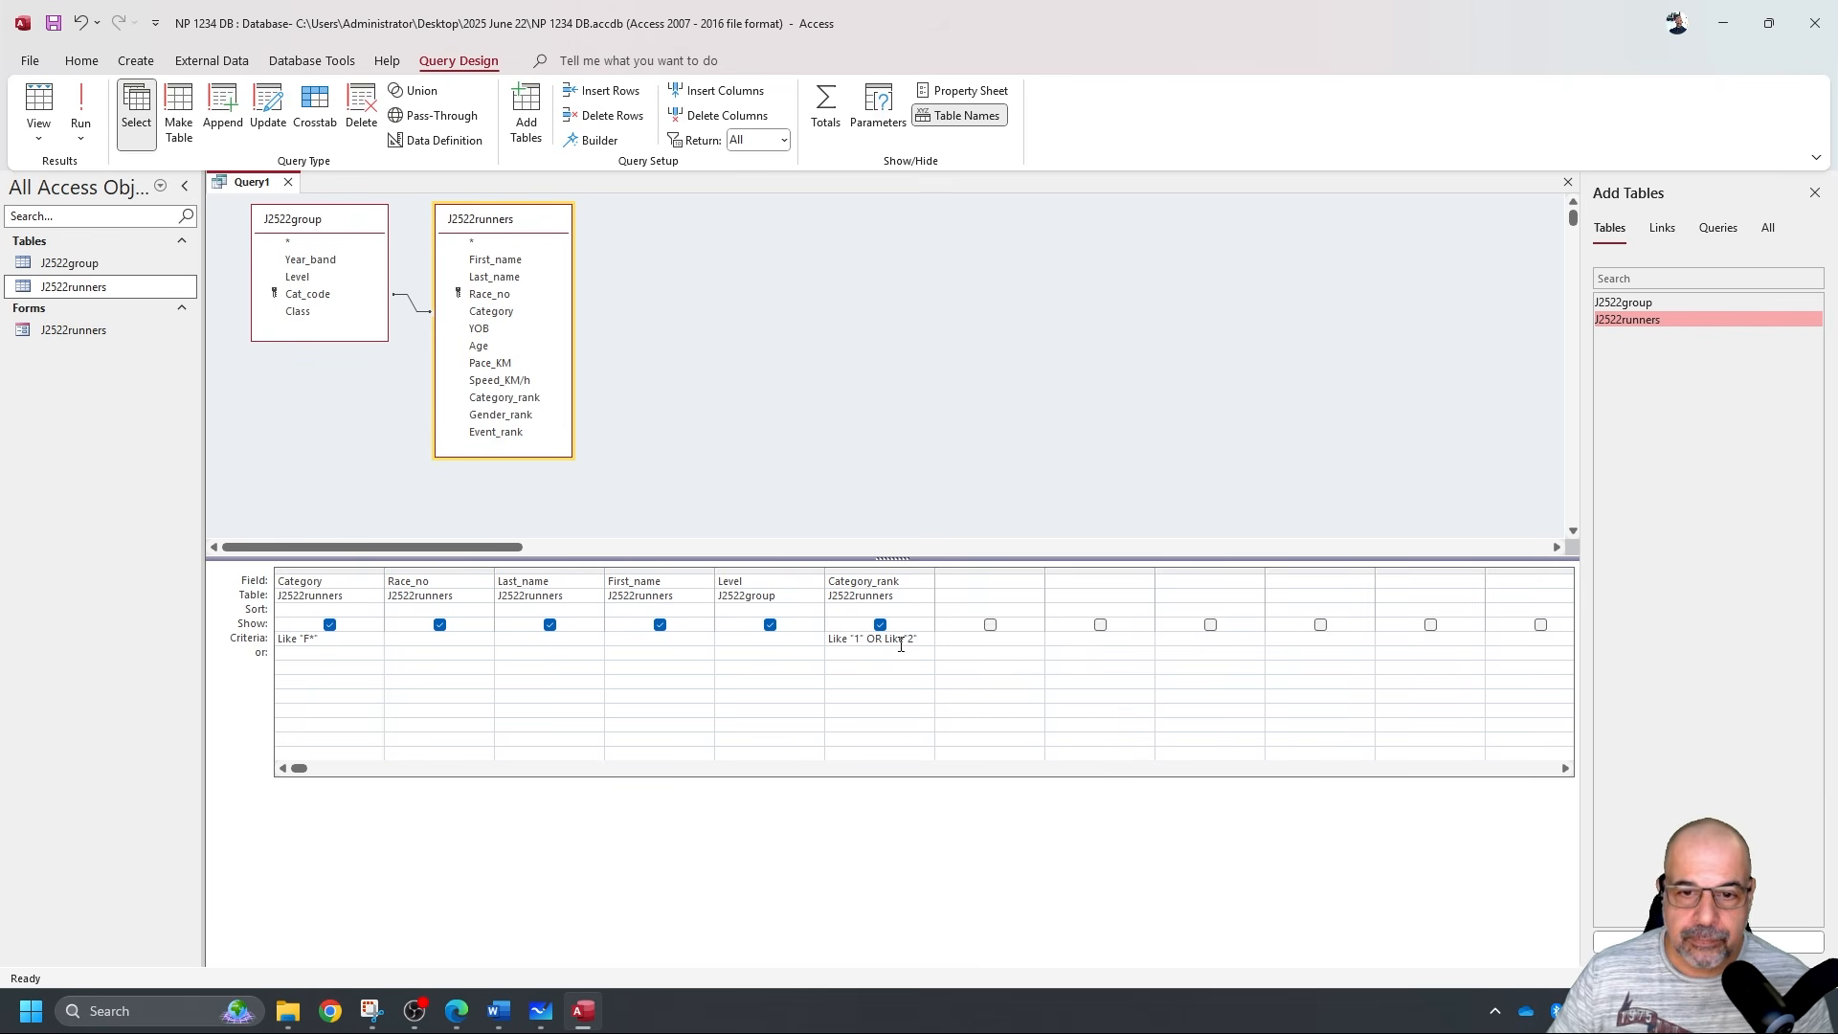
click(81, 106)
scroll(743, 410, down, 8)
scroll(704, 508, up, 8)
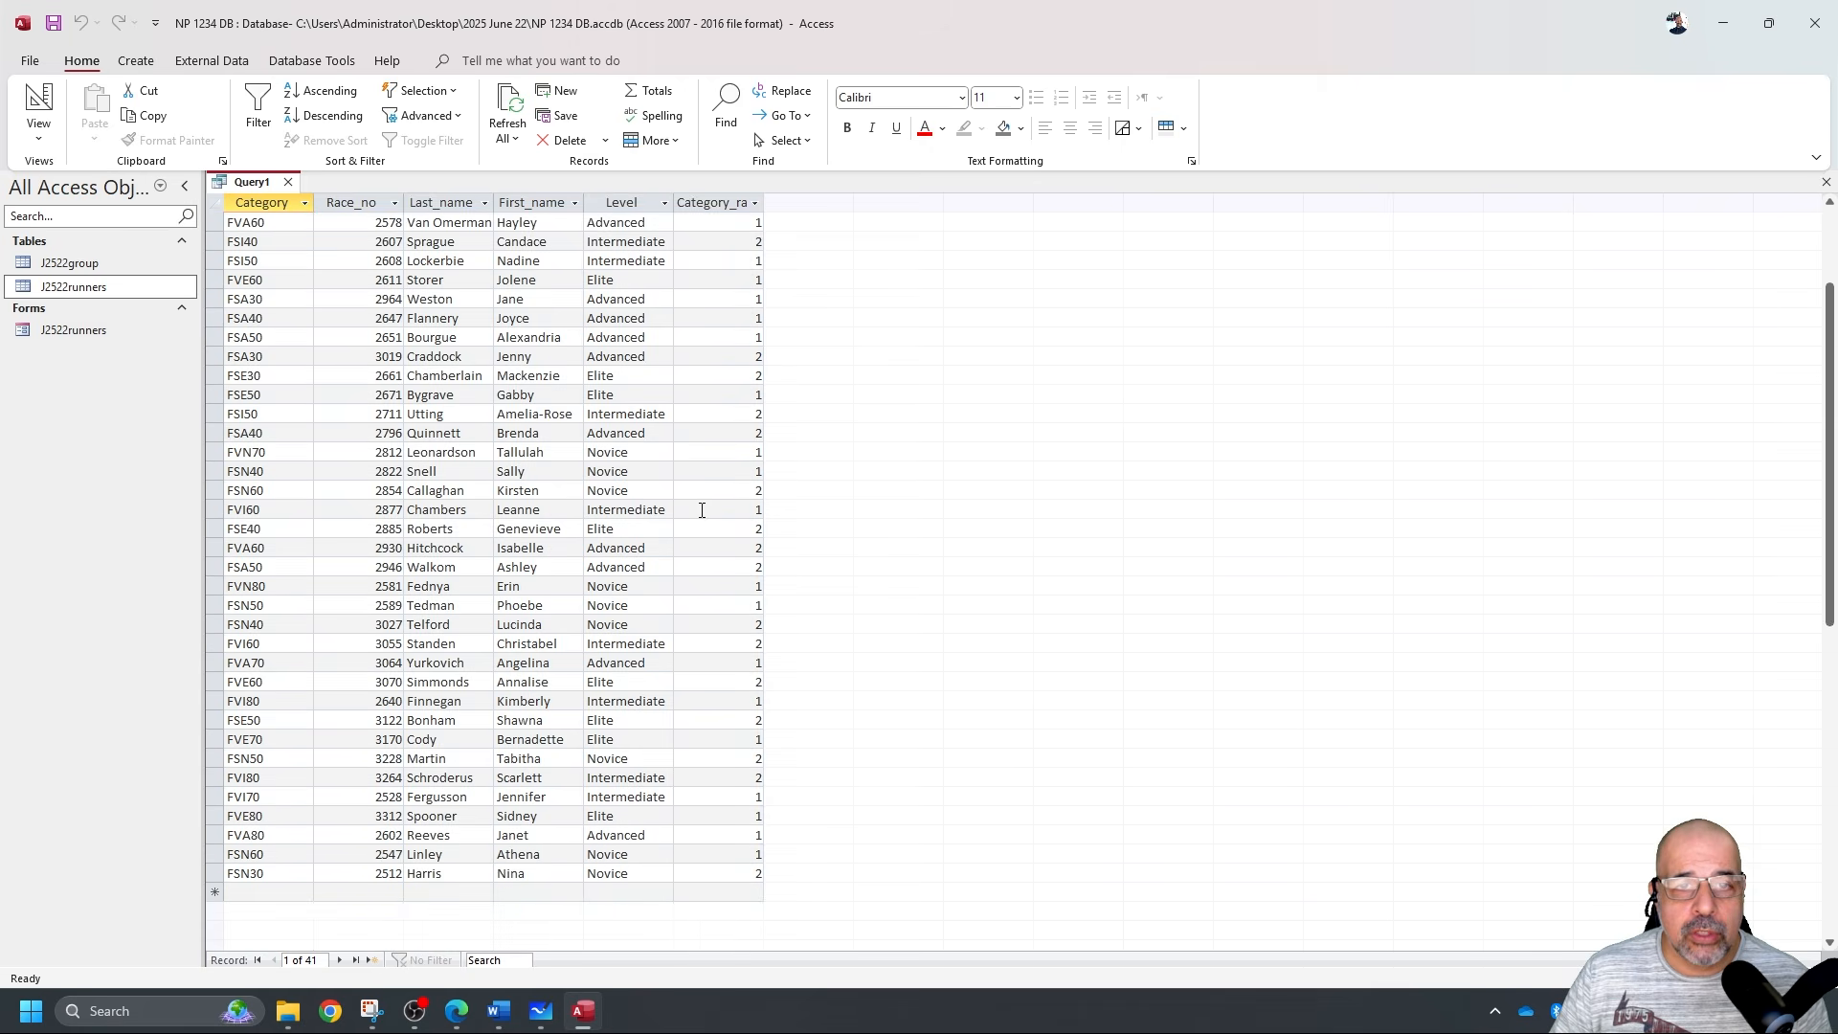
click(711, 202)
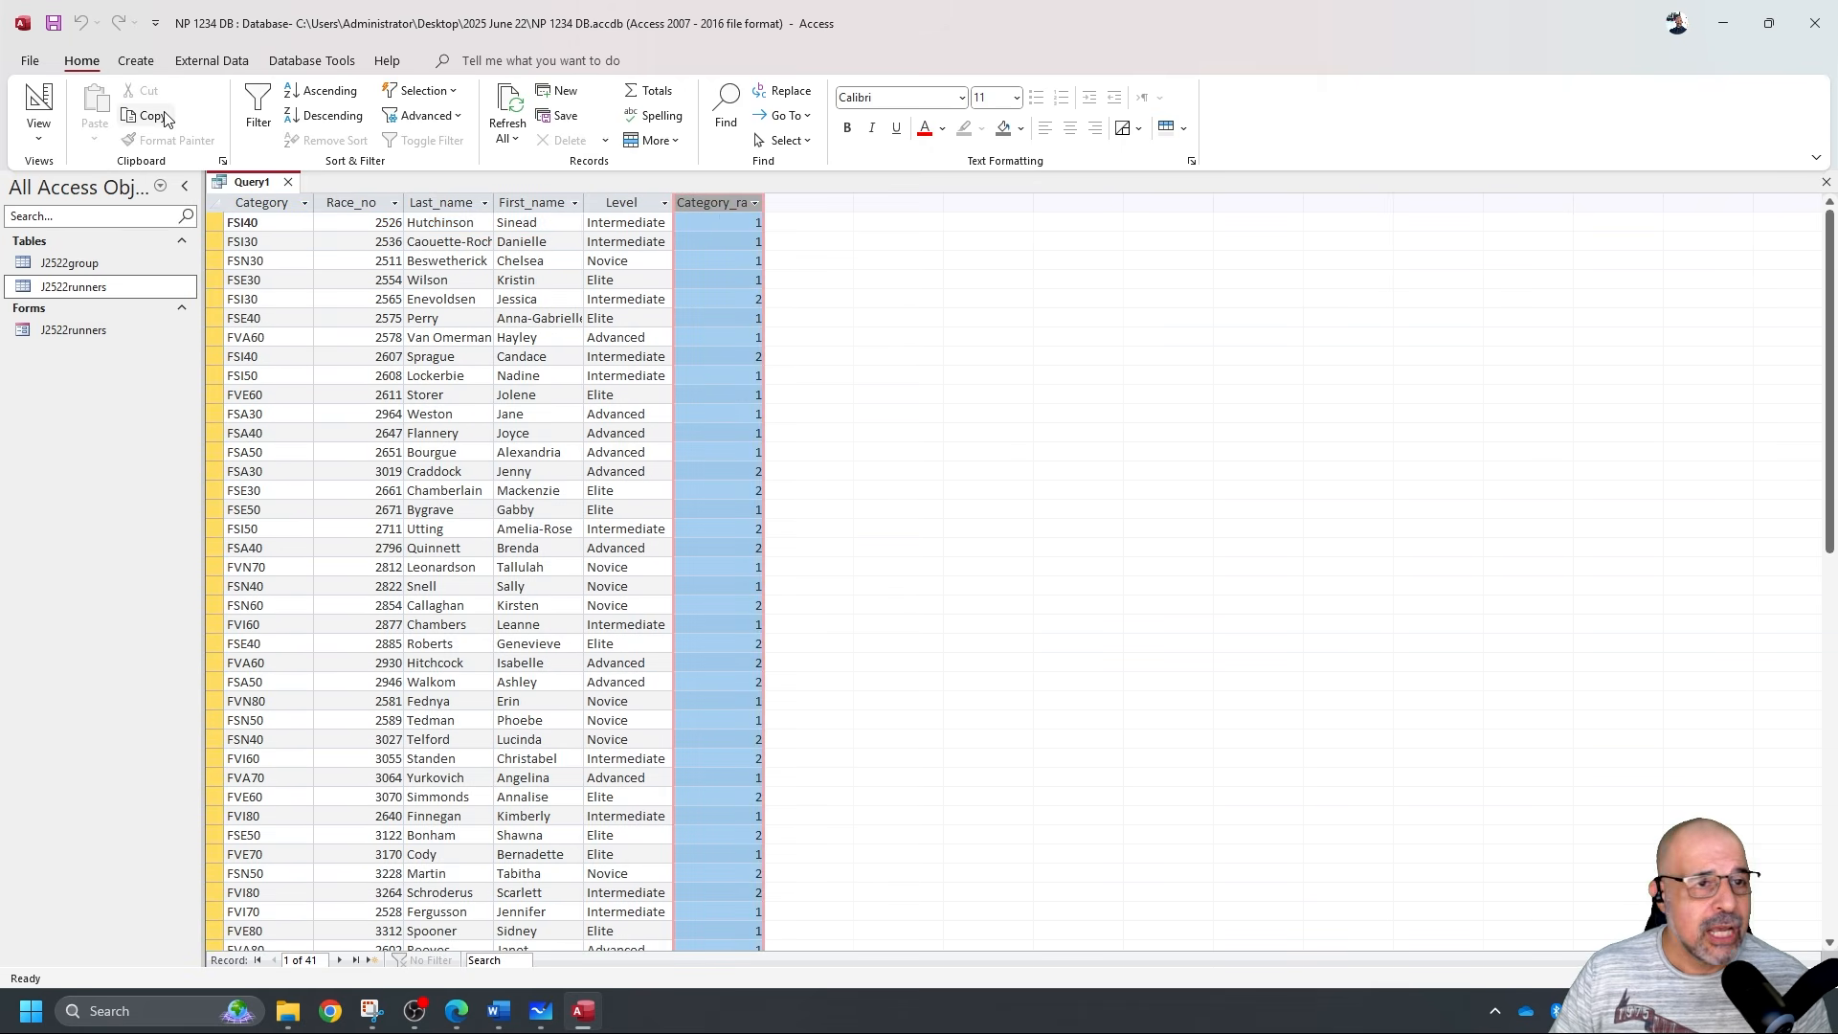
click(45, 112)
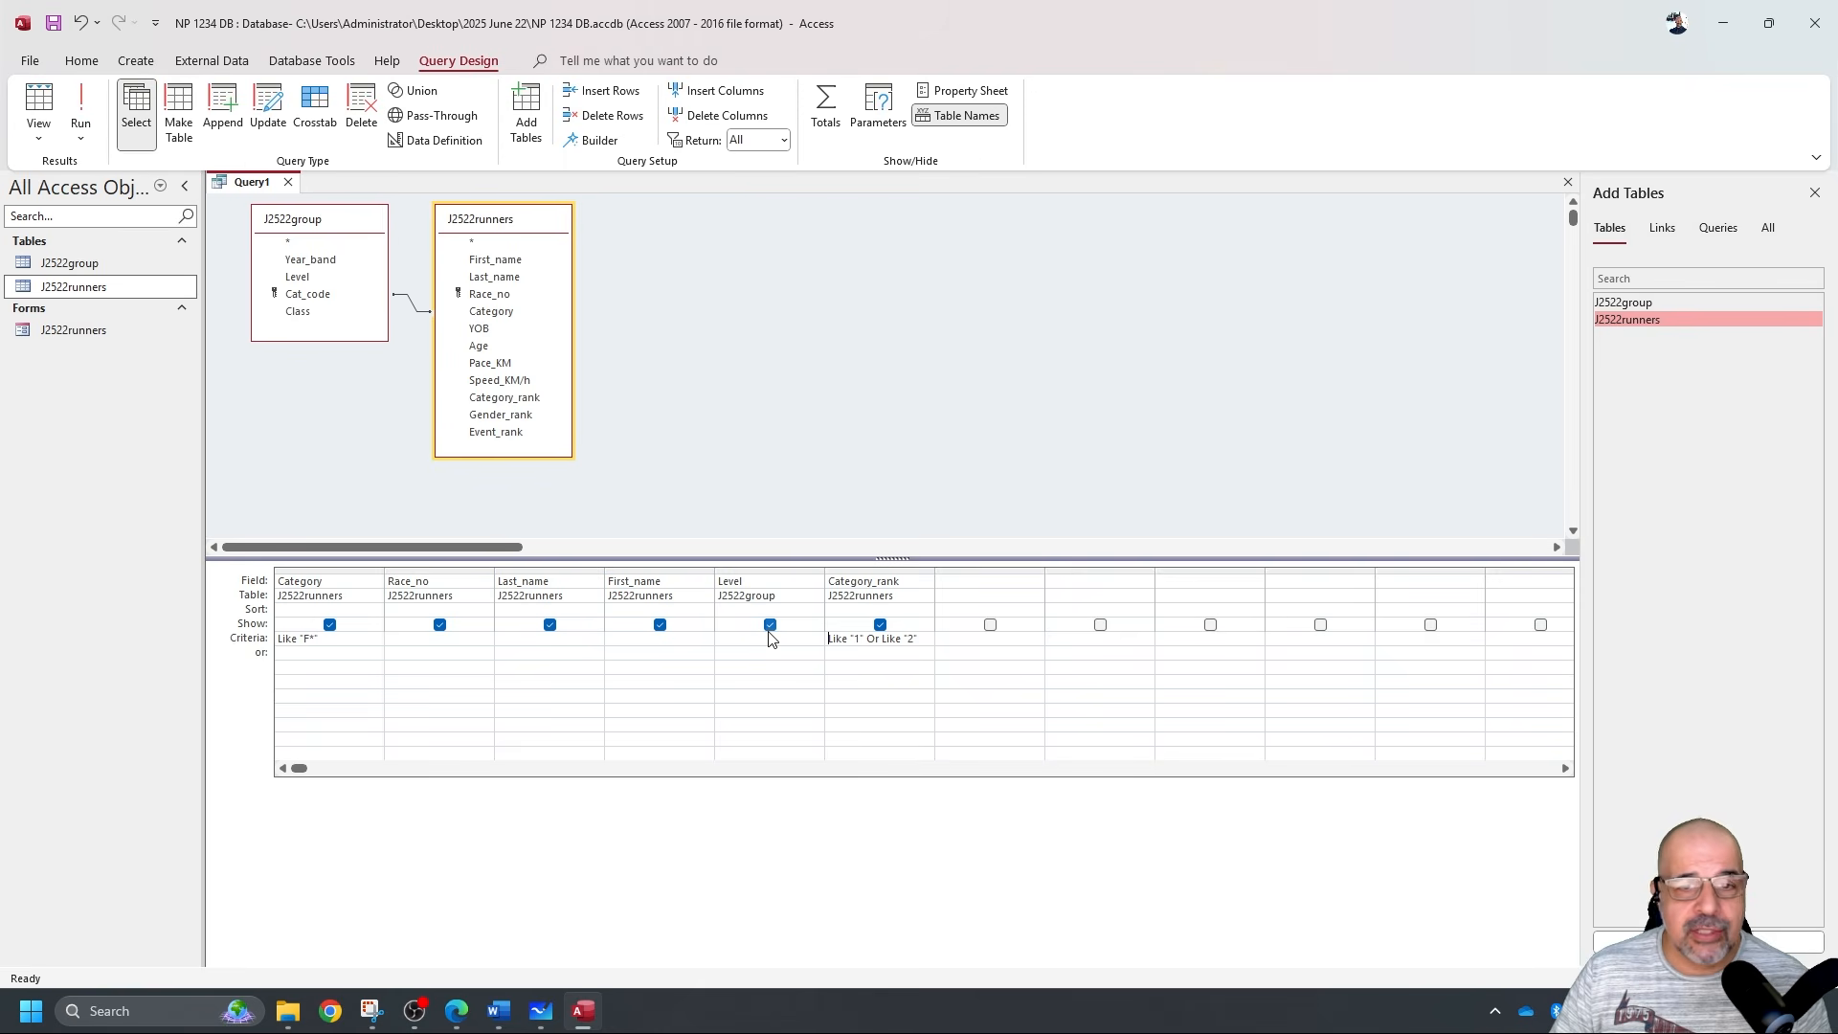
Replace the Category_rank criteria with 1 Or 2 and run the query to get 41 records.
drag(918, 638, 710, 603)
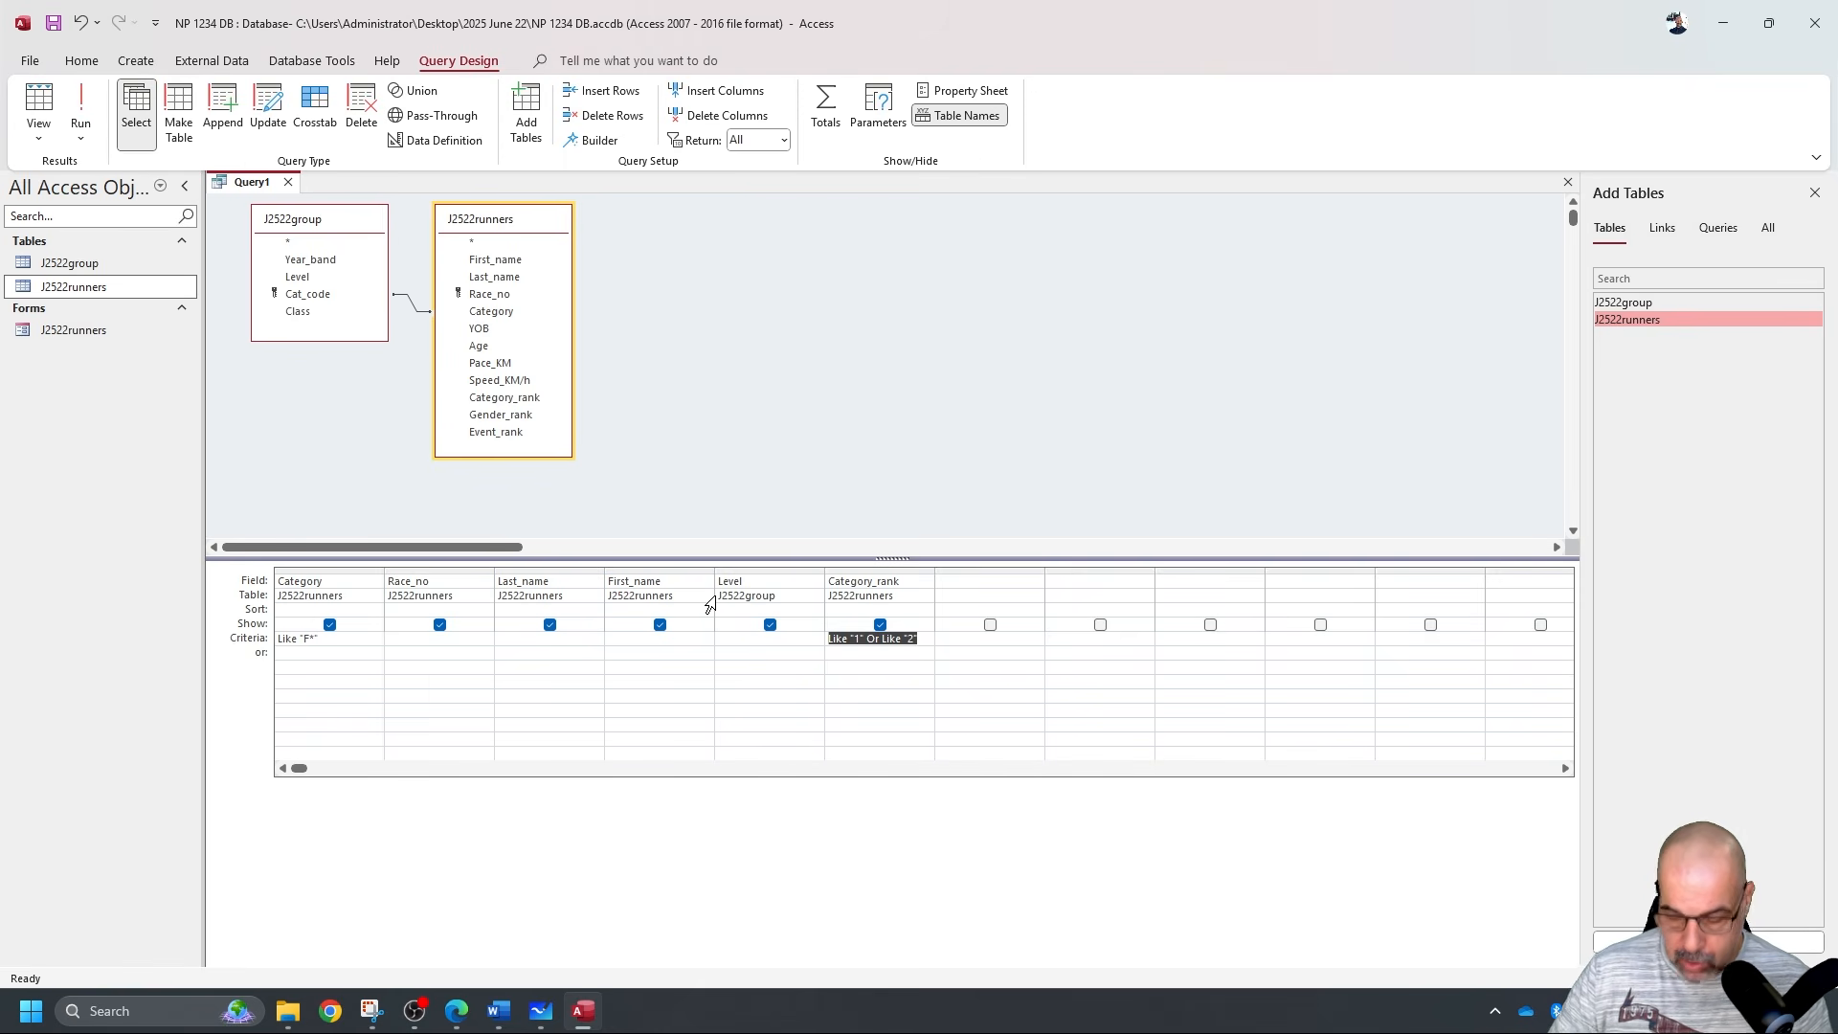
text(1 or)
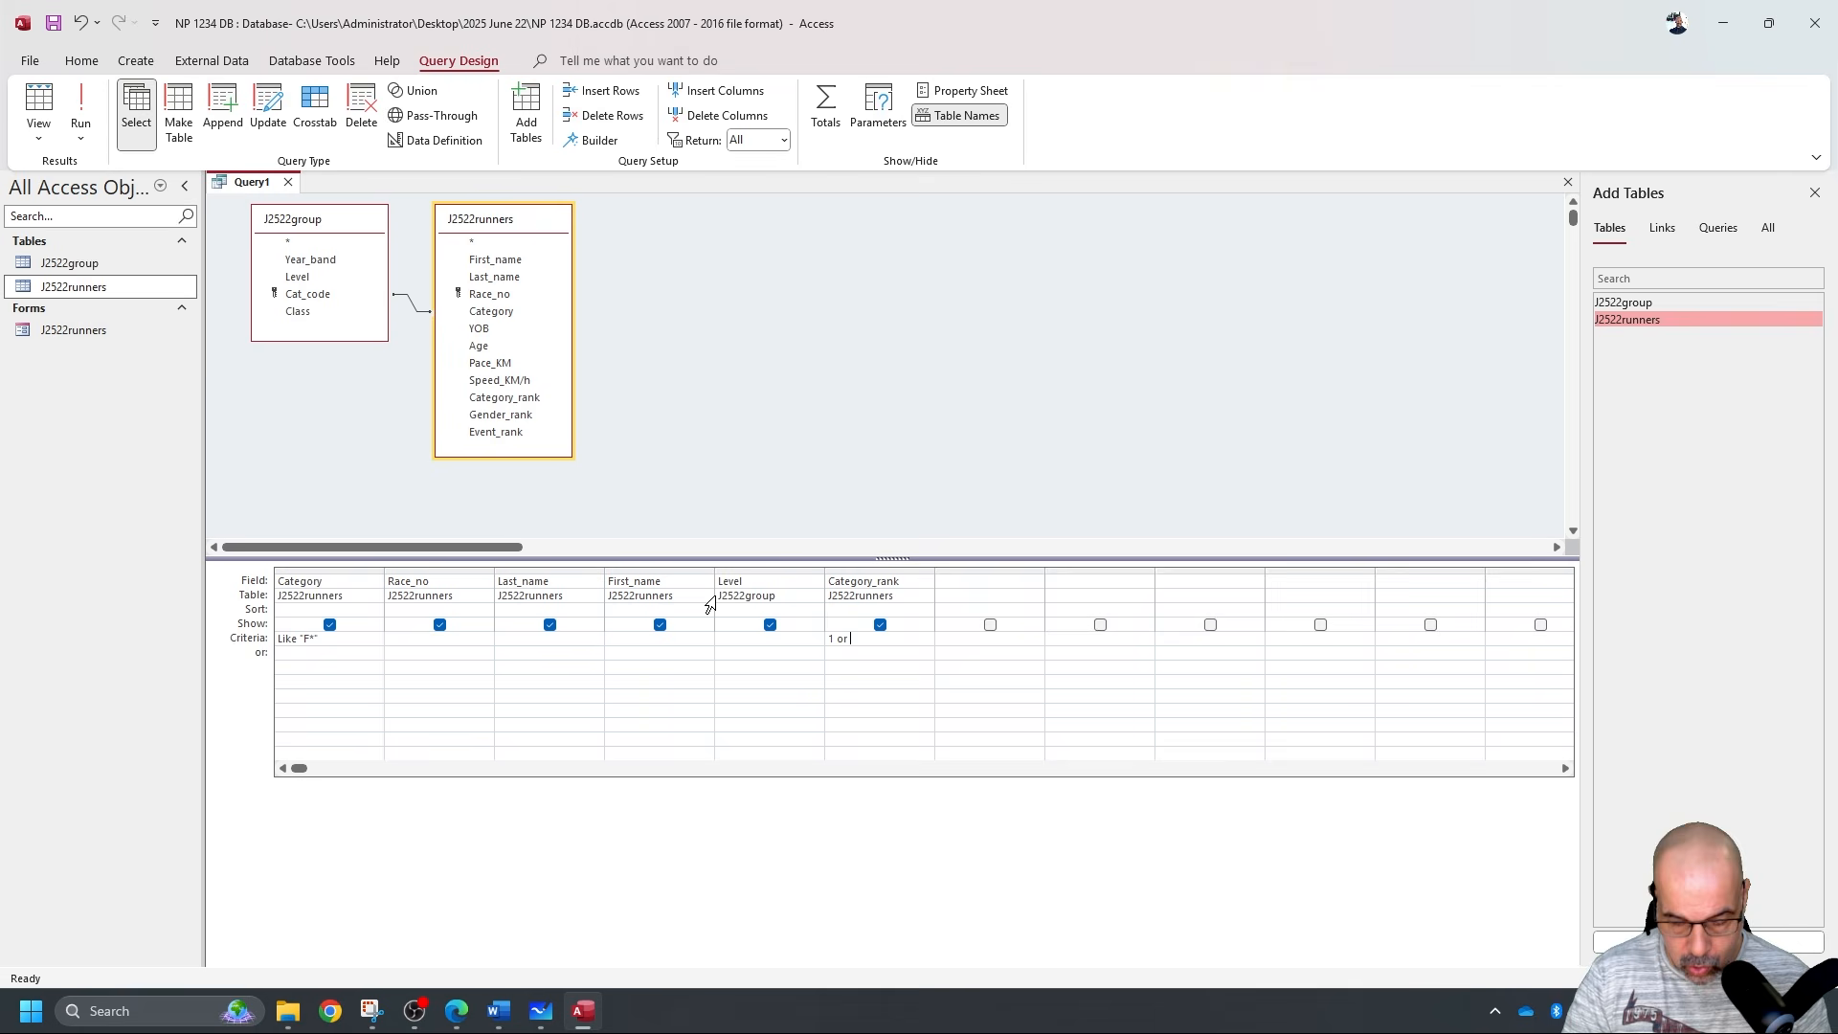
text( 2)
click(784, 639)
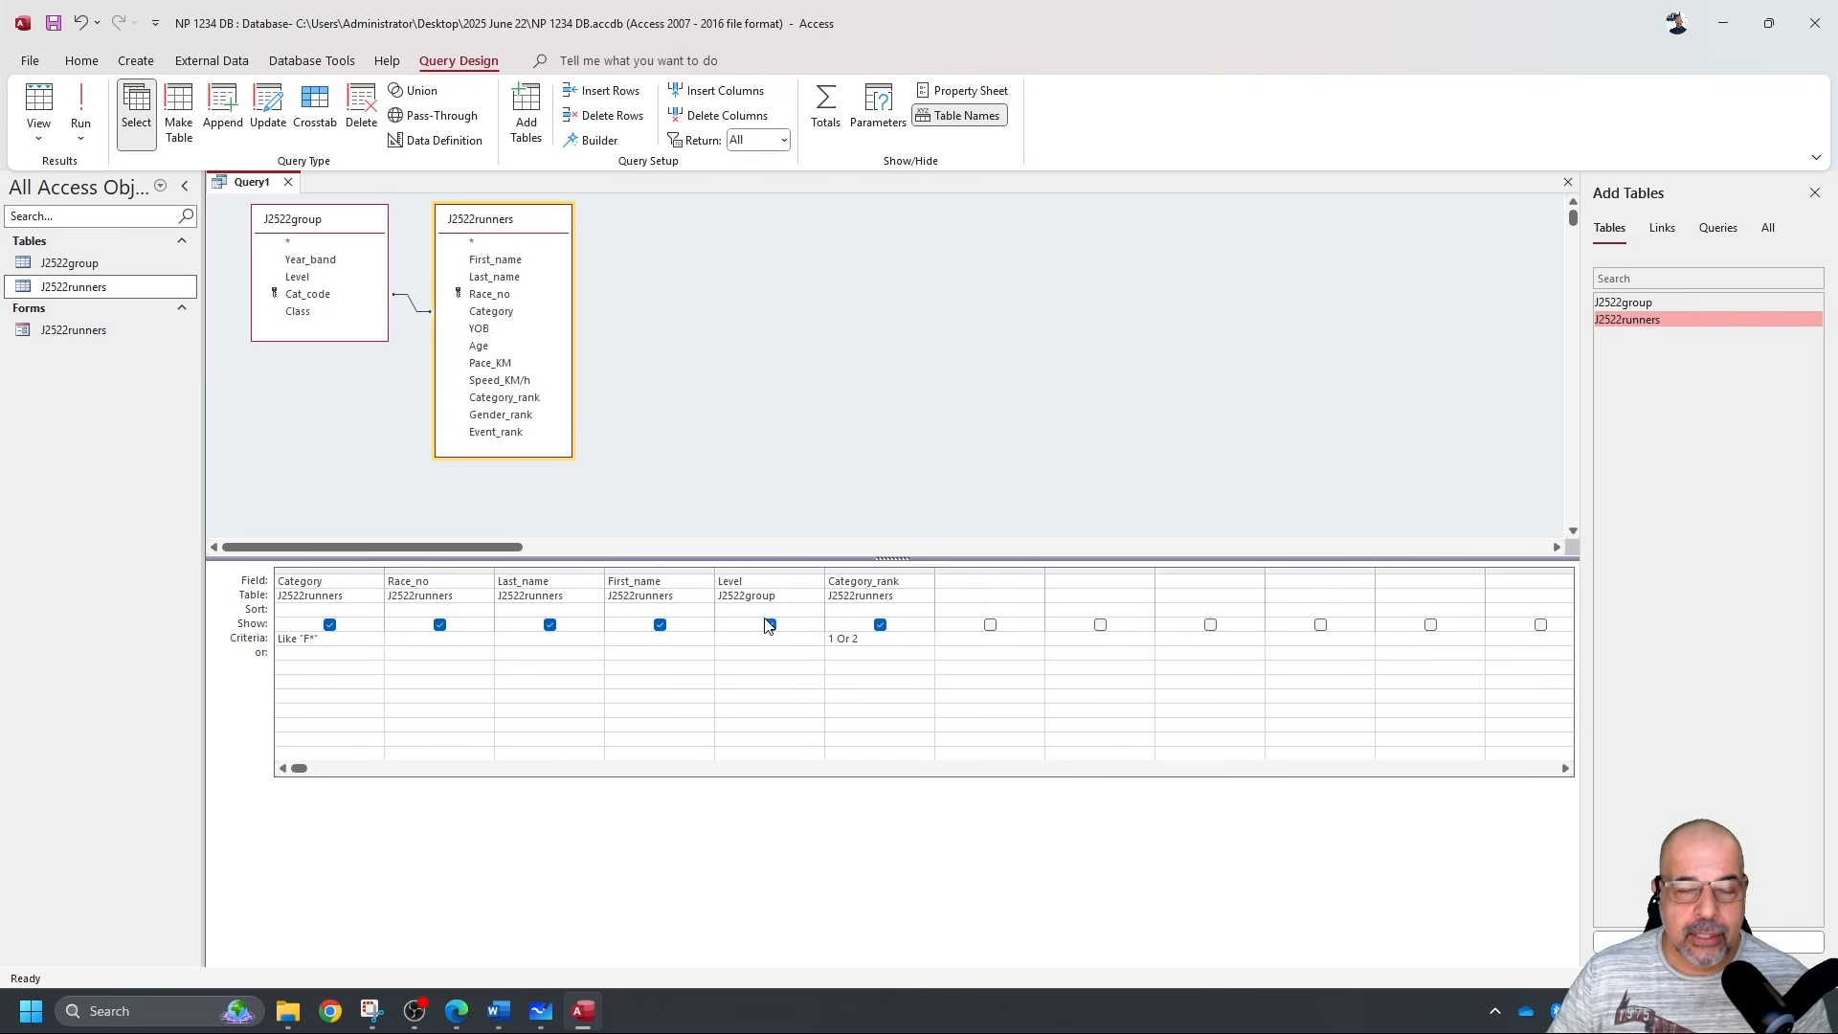
click(81, 110)
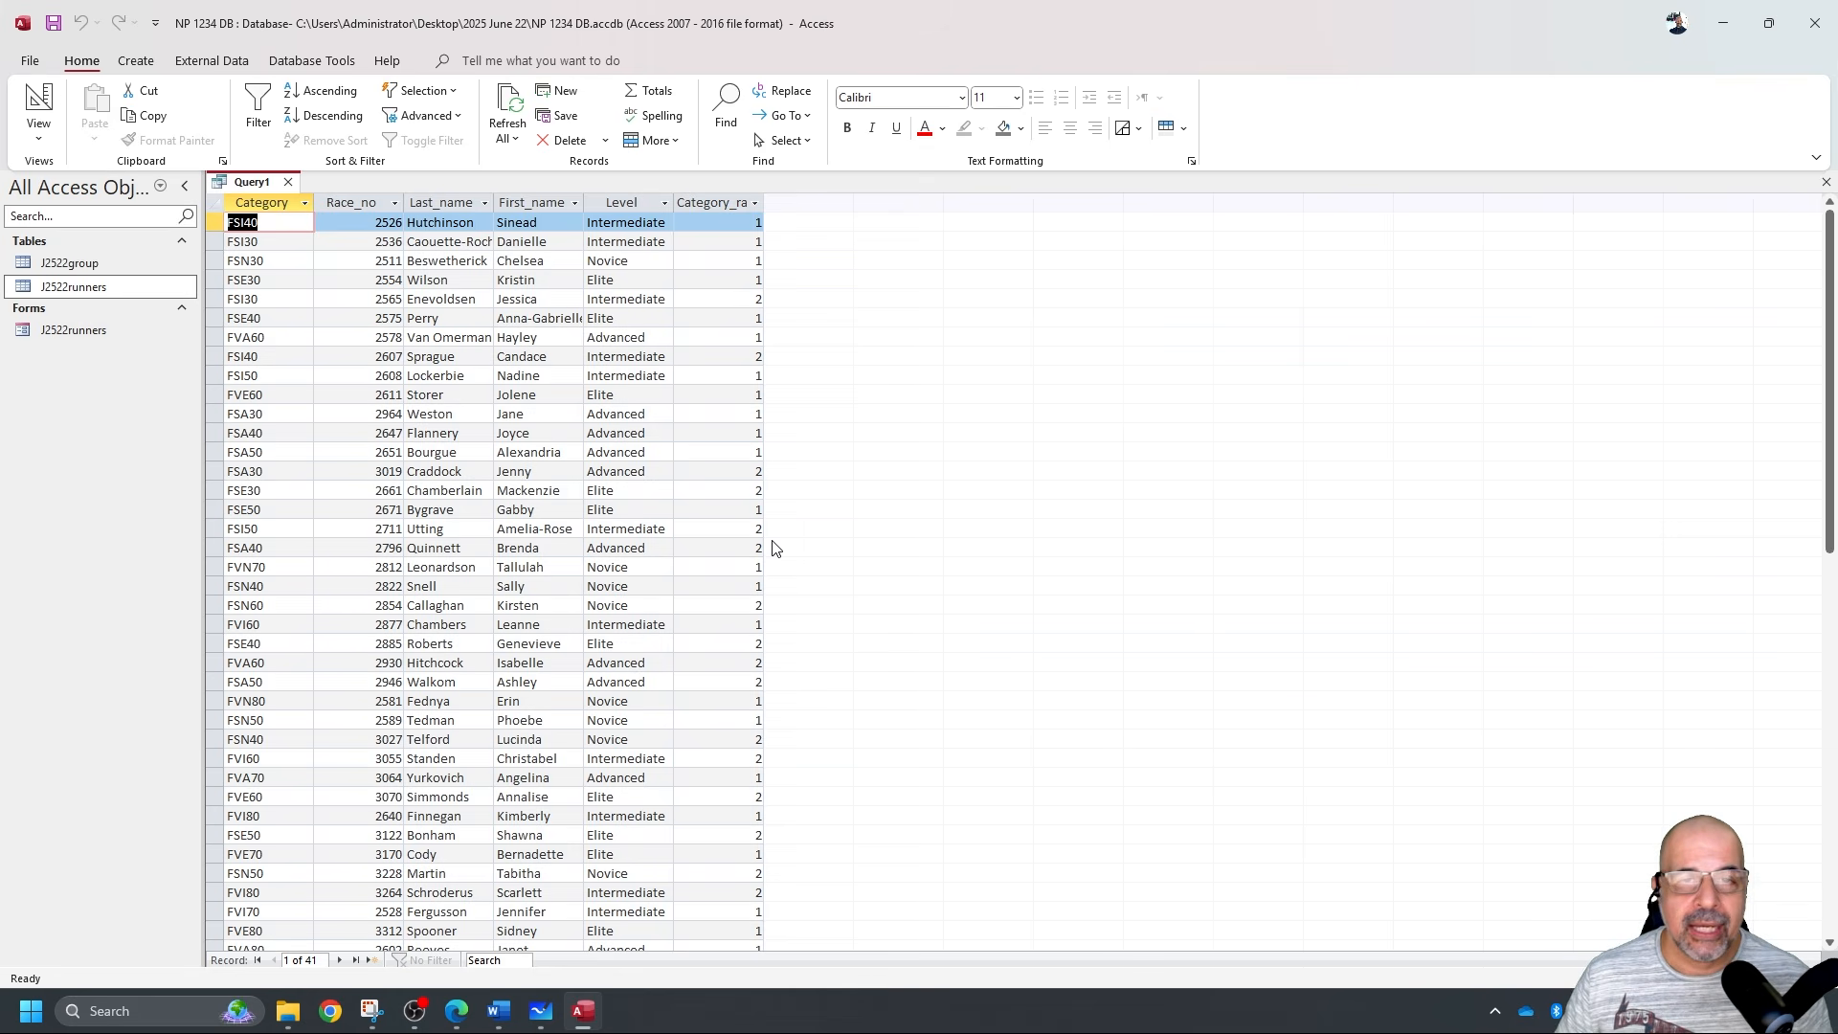
click(43, 98)
key(alt+Tab)
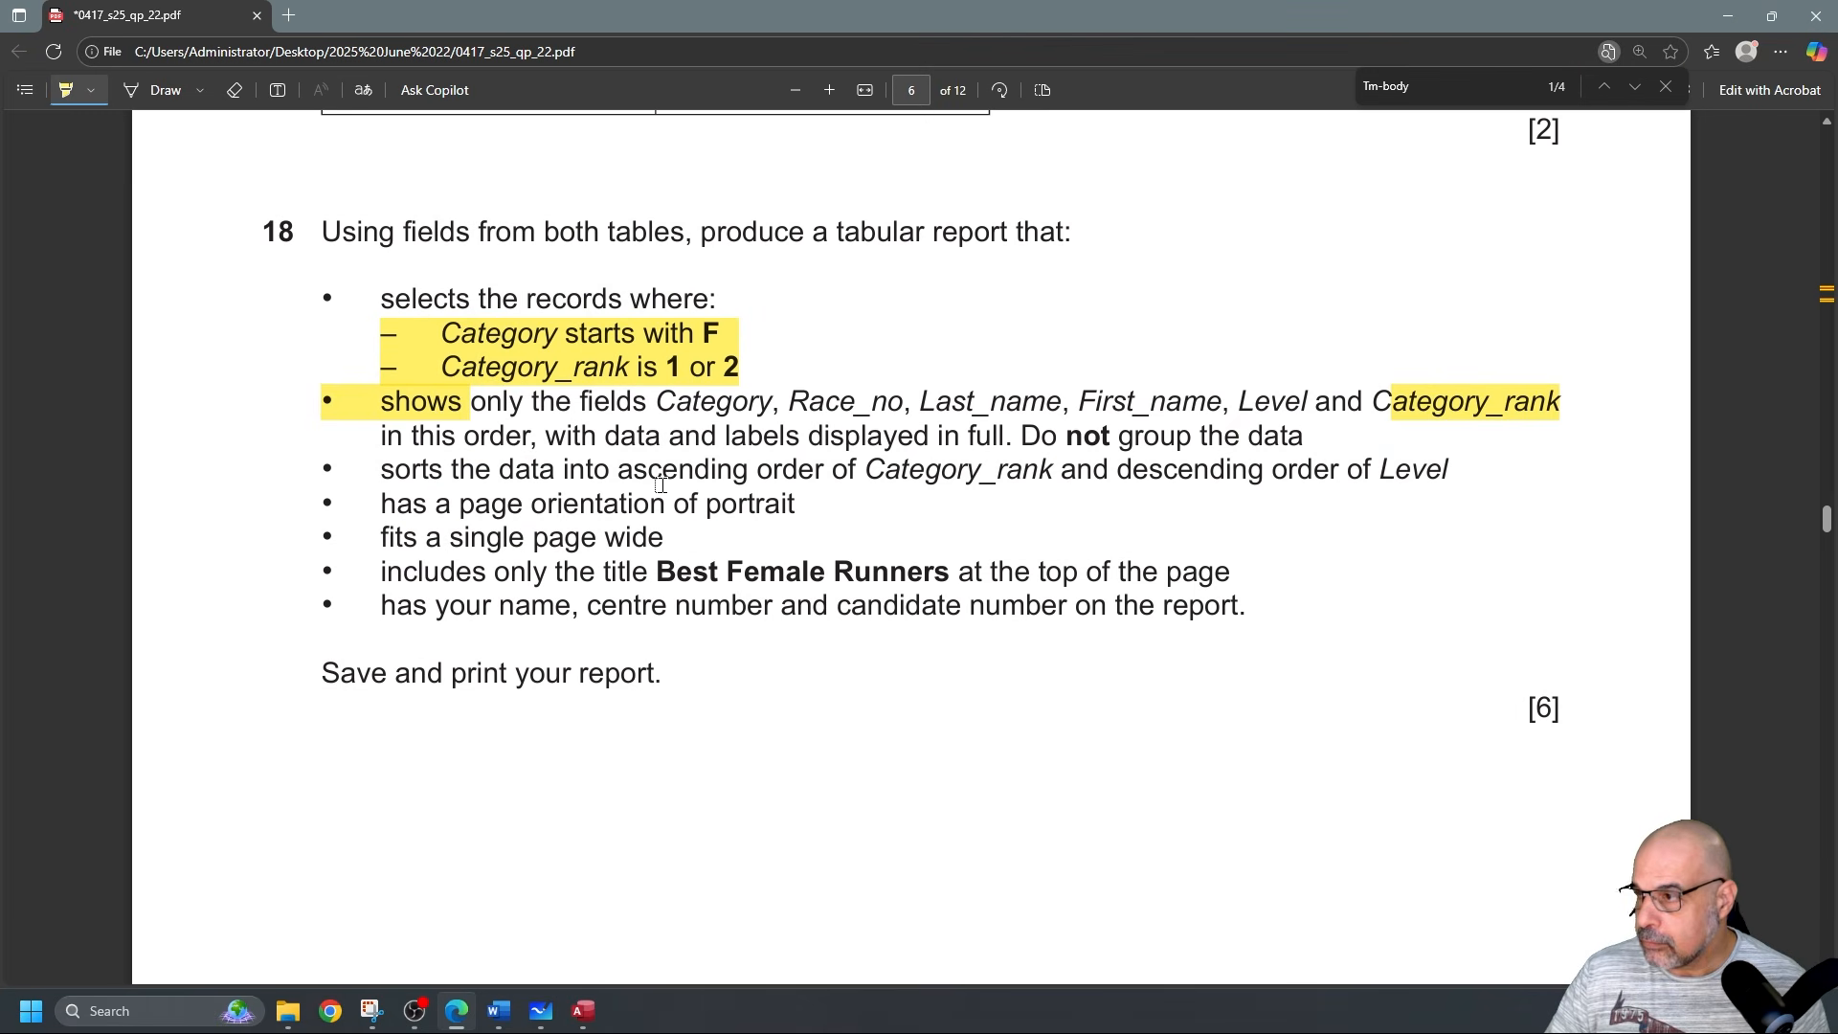
Ink ticks beside the Category, Category_rank and shows-fields bullets in question 18.
click(153, 90)
drag(279, 336, 383, 368)
drag(287, 412, 312, 407)
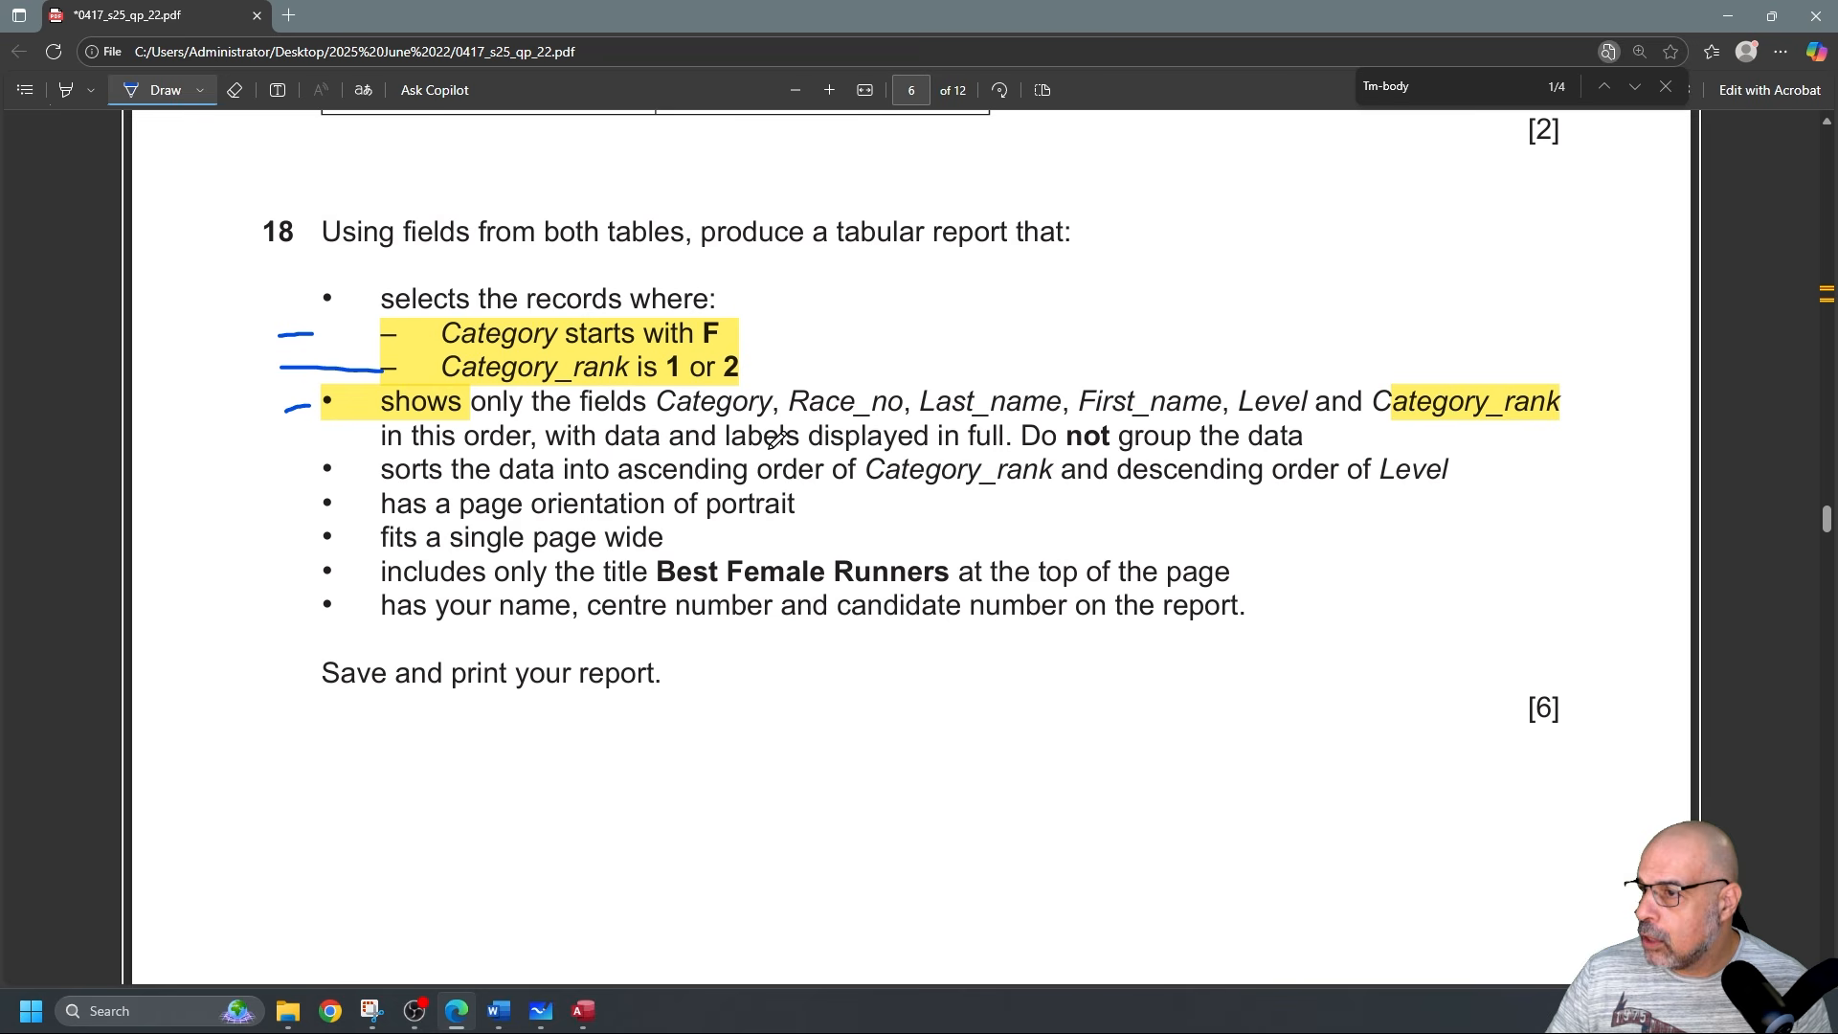
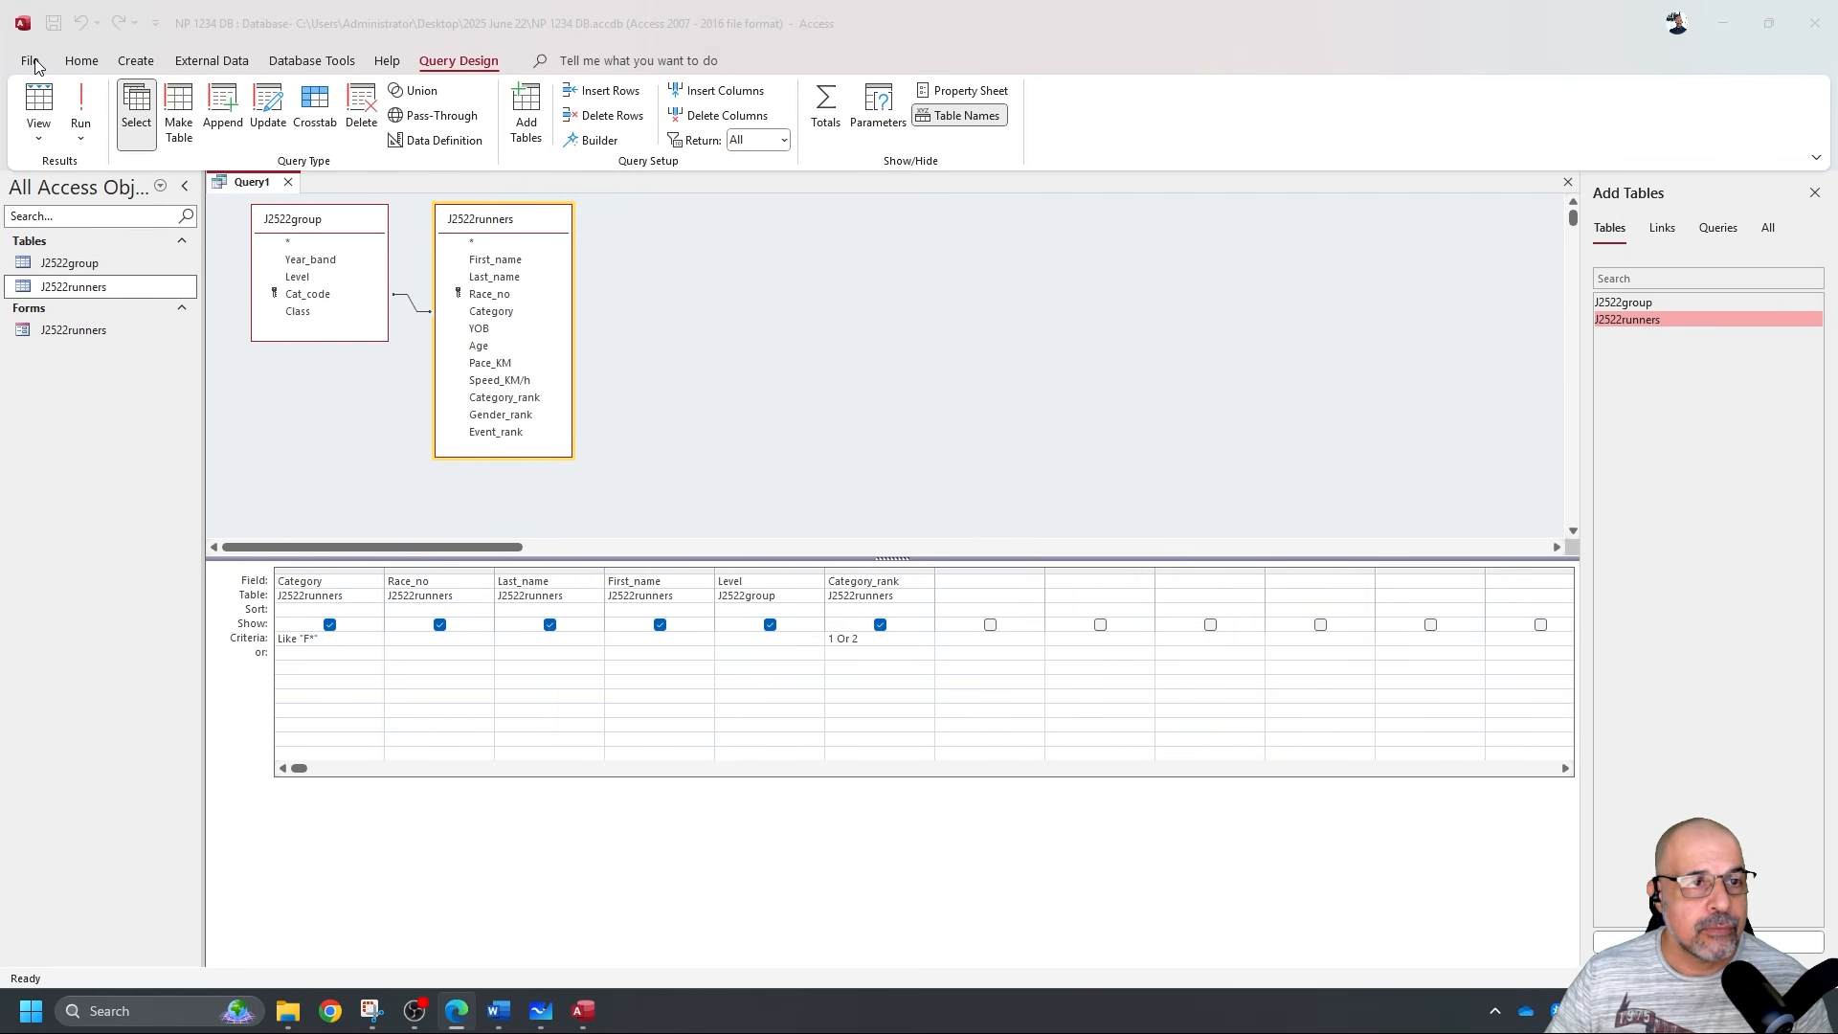
Save the new query as Q18.
click(52, 24)
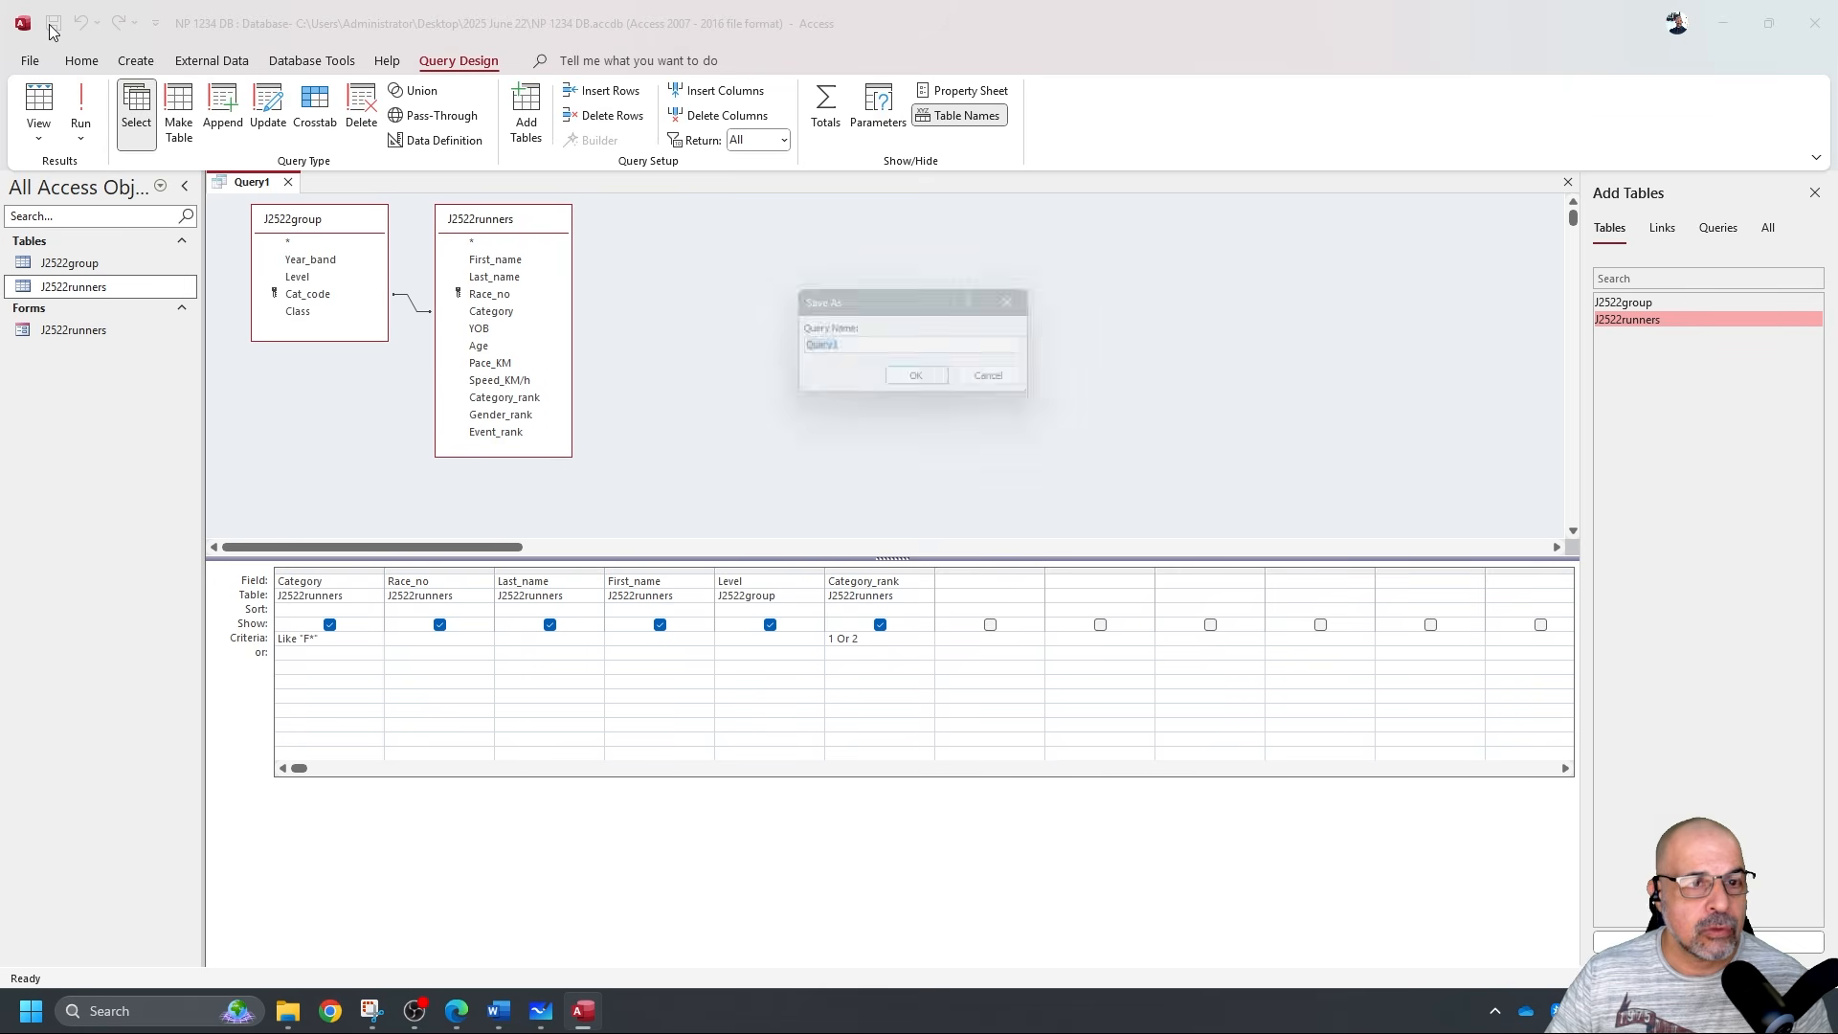
text(Q18)
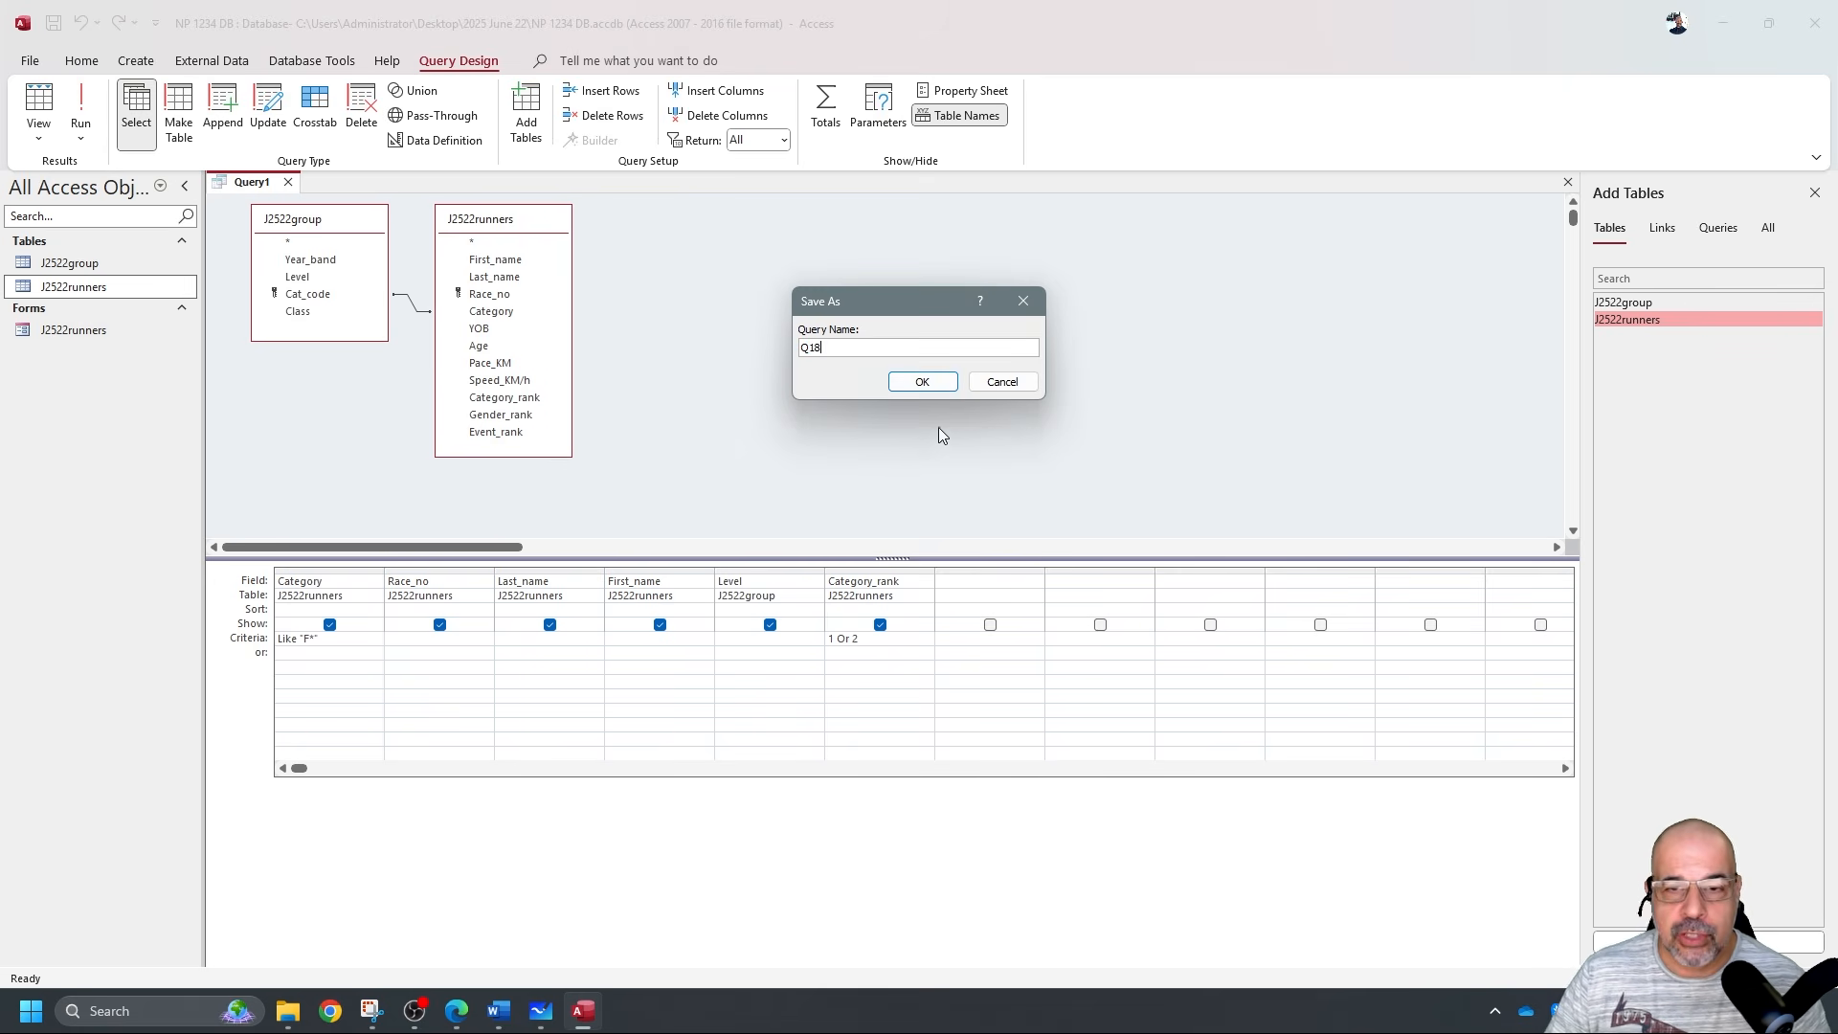
click(938, 383)
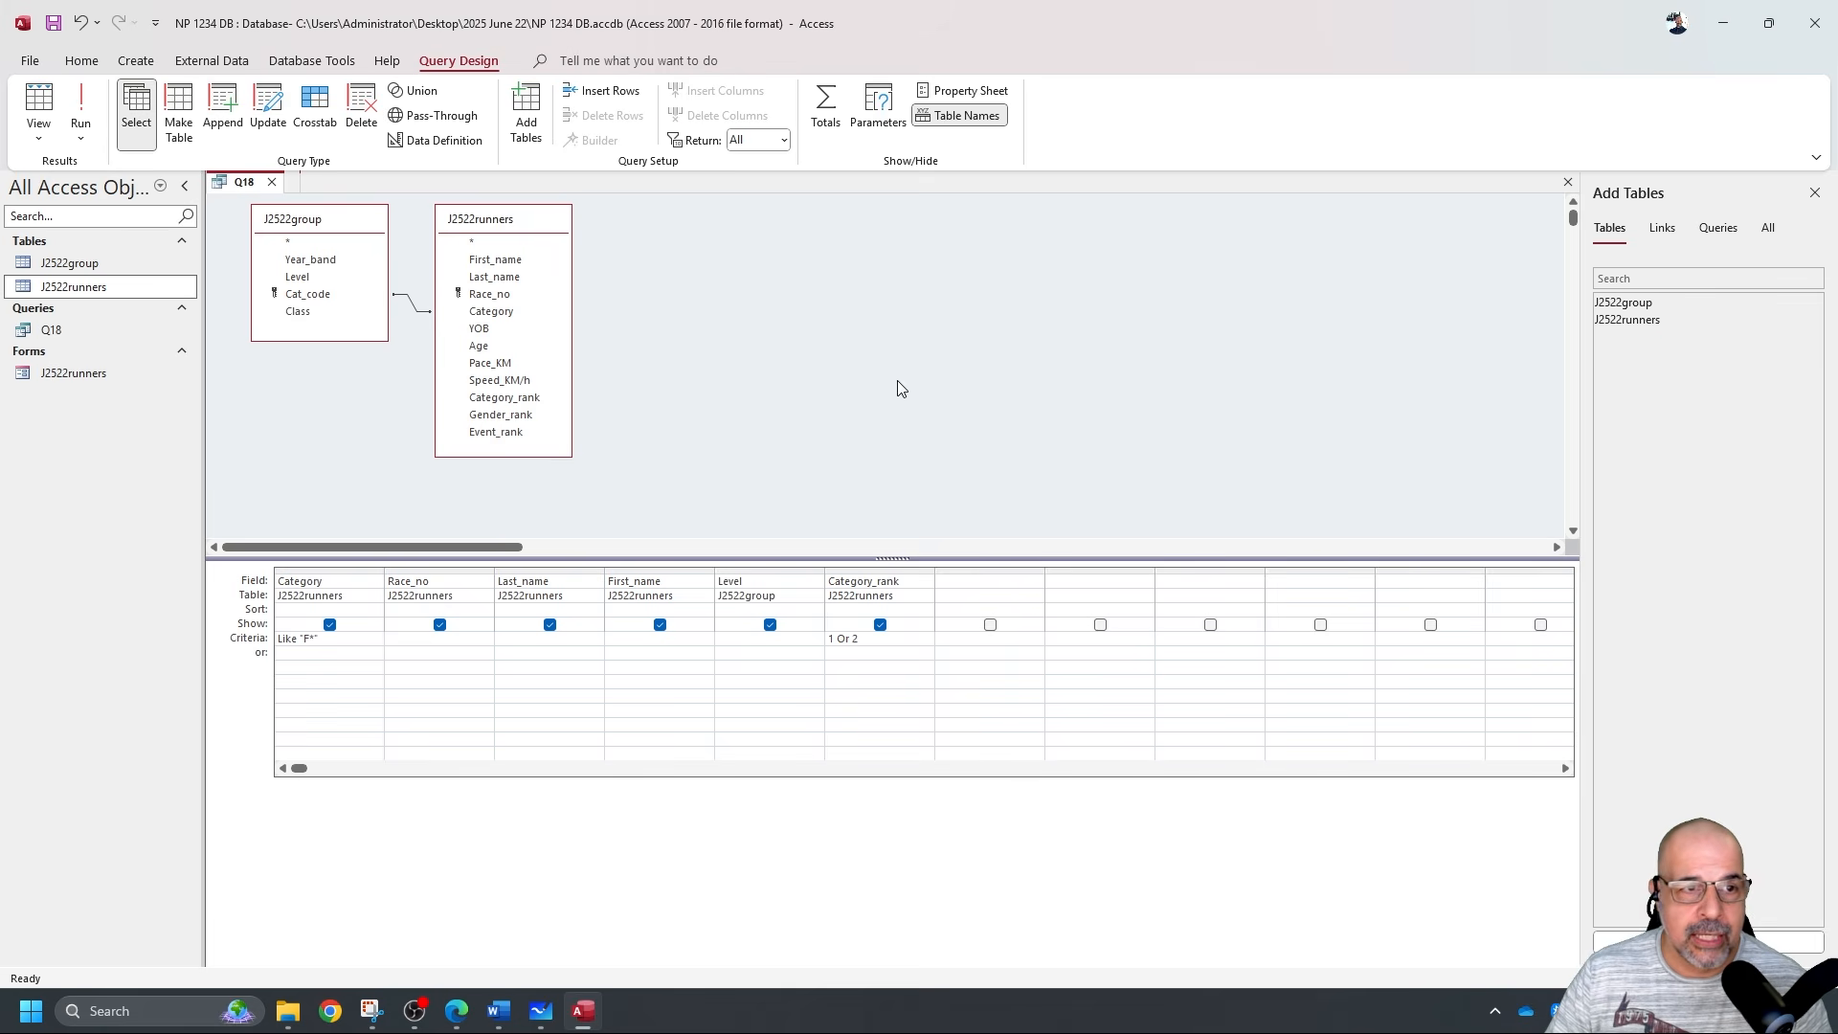
Close Q18, reopen it to check its results and design, then close it again.
click(272, 182)
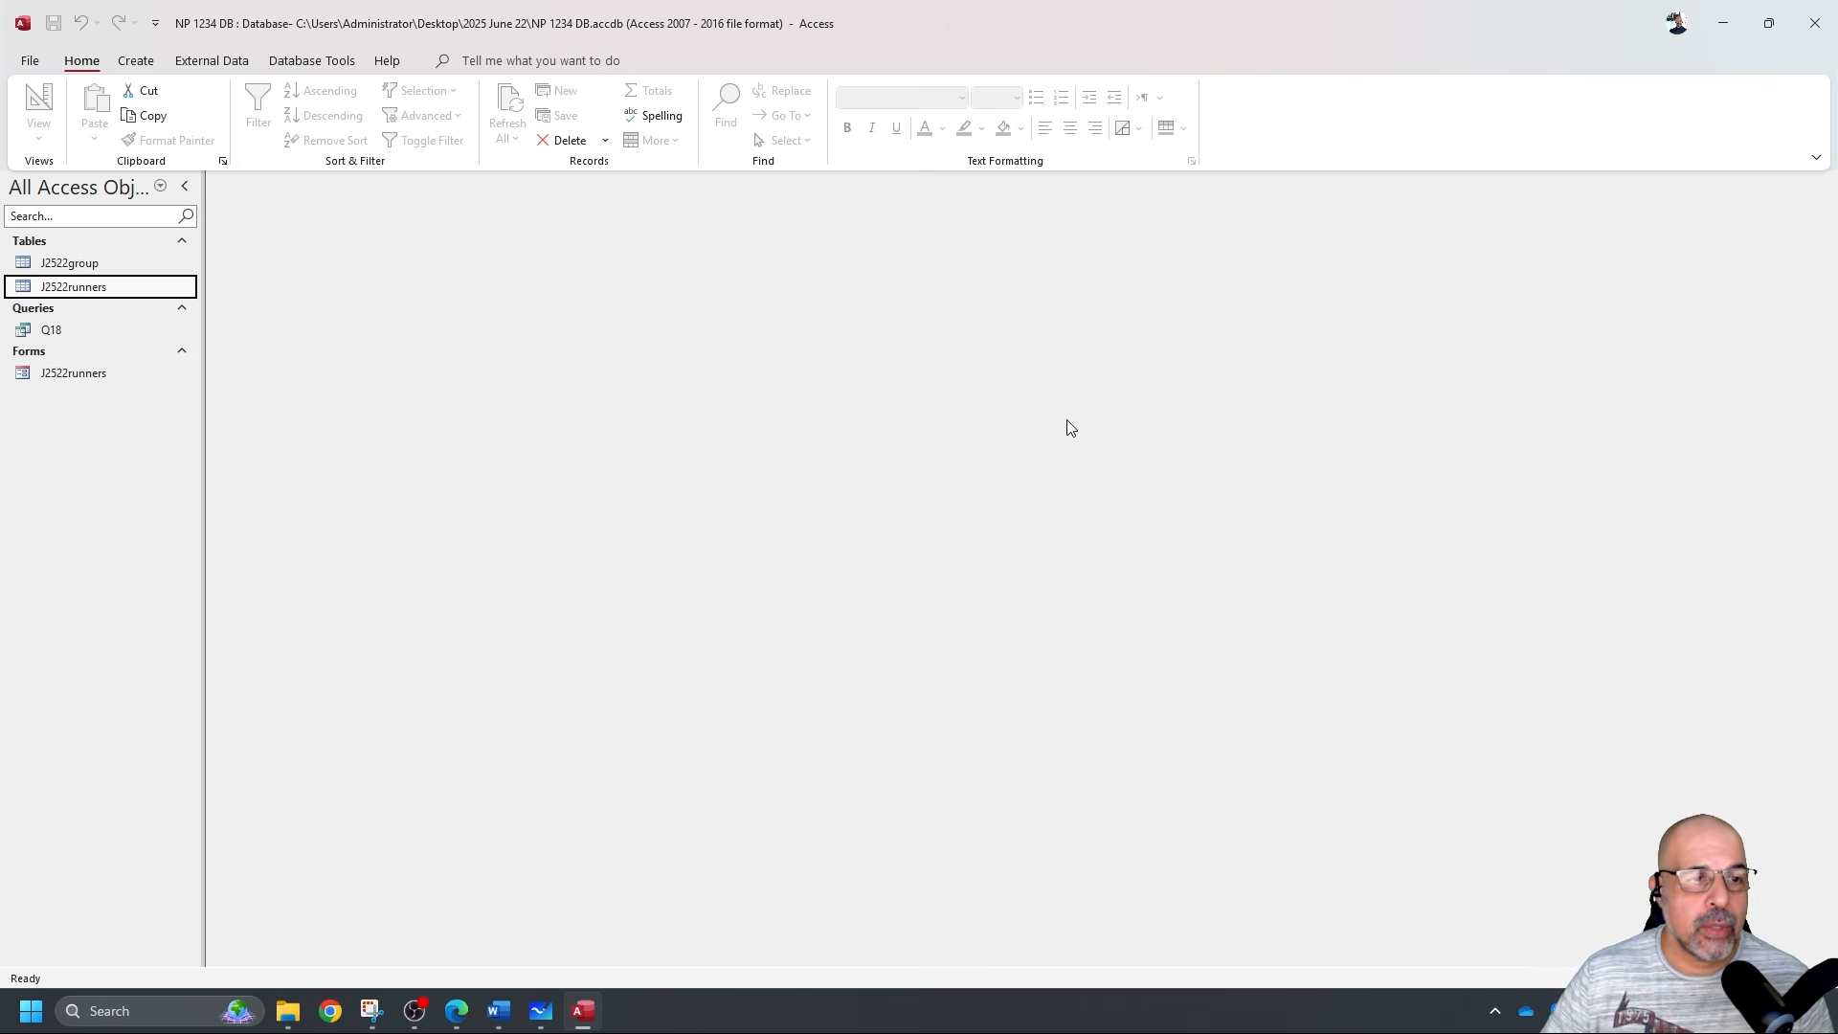
click(140, 331)
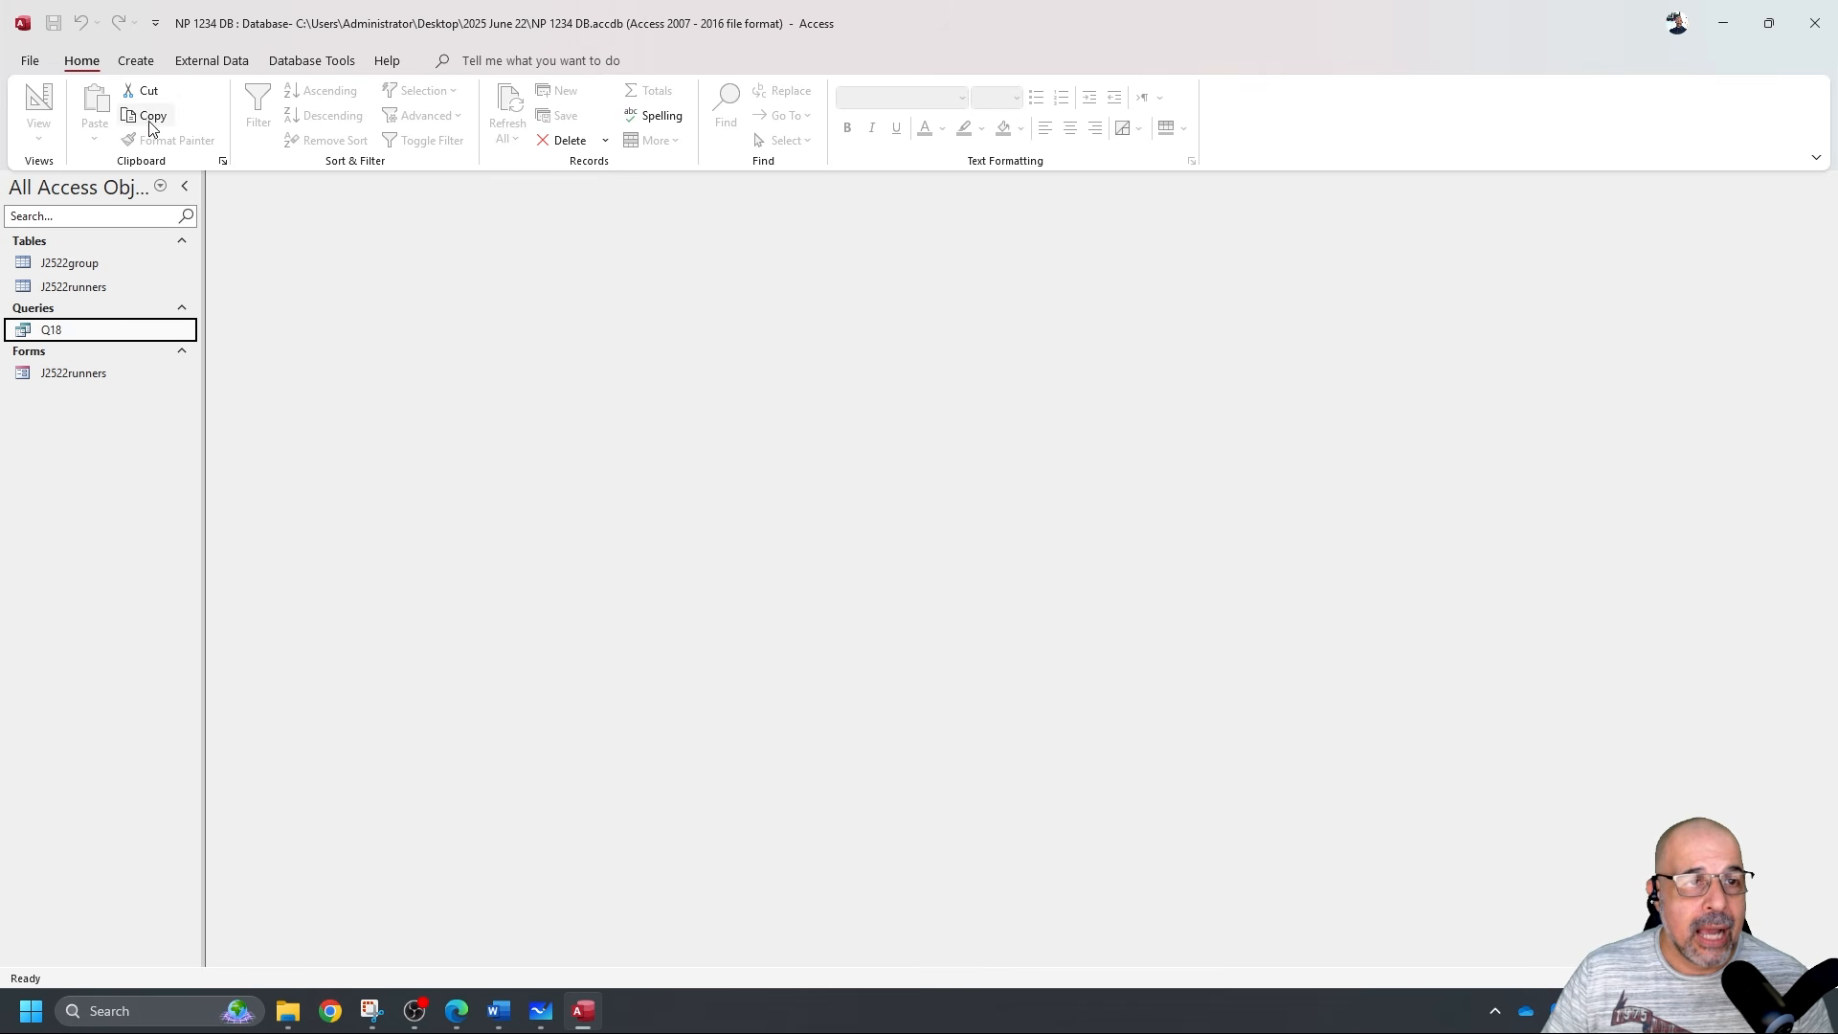
double_click(162, 335)
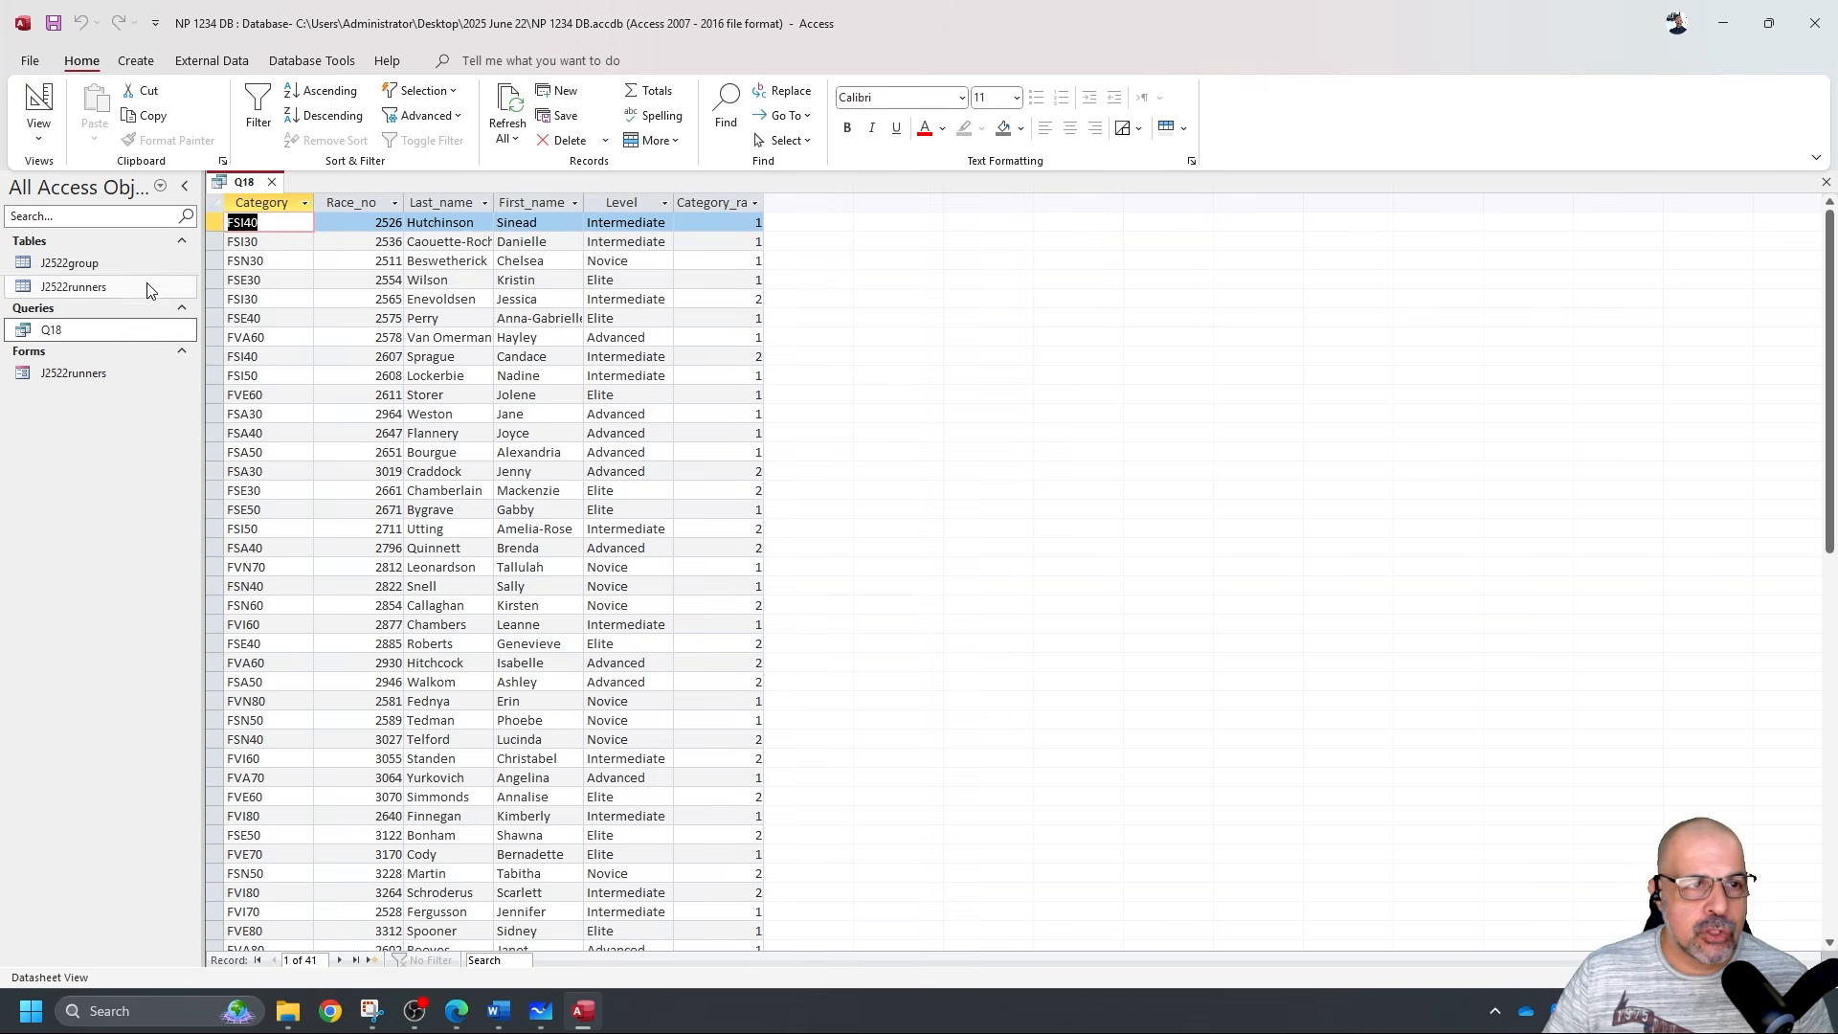
click(38, 103)
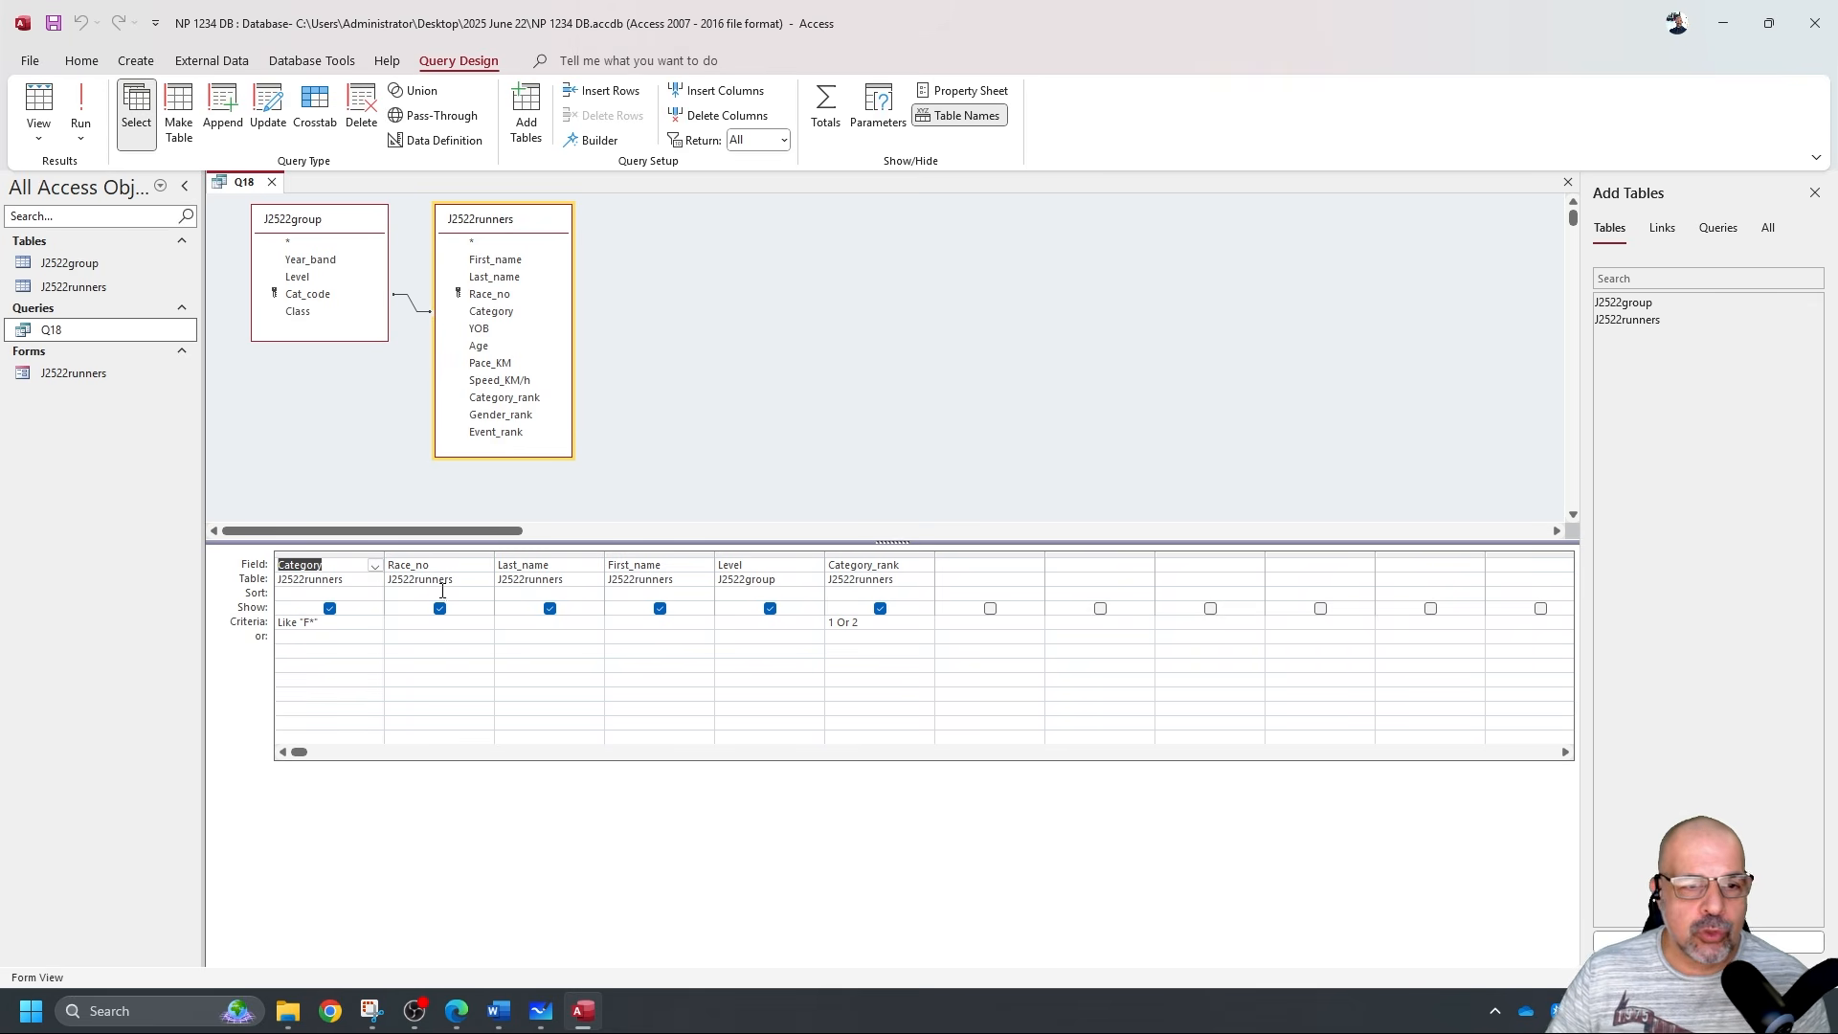
click(272, 182)
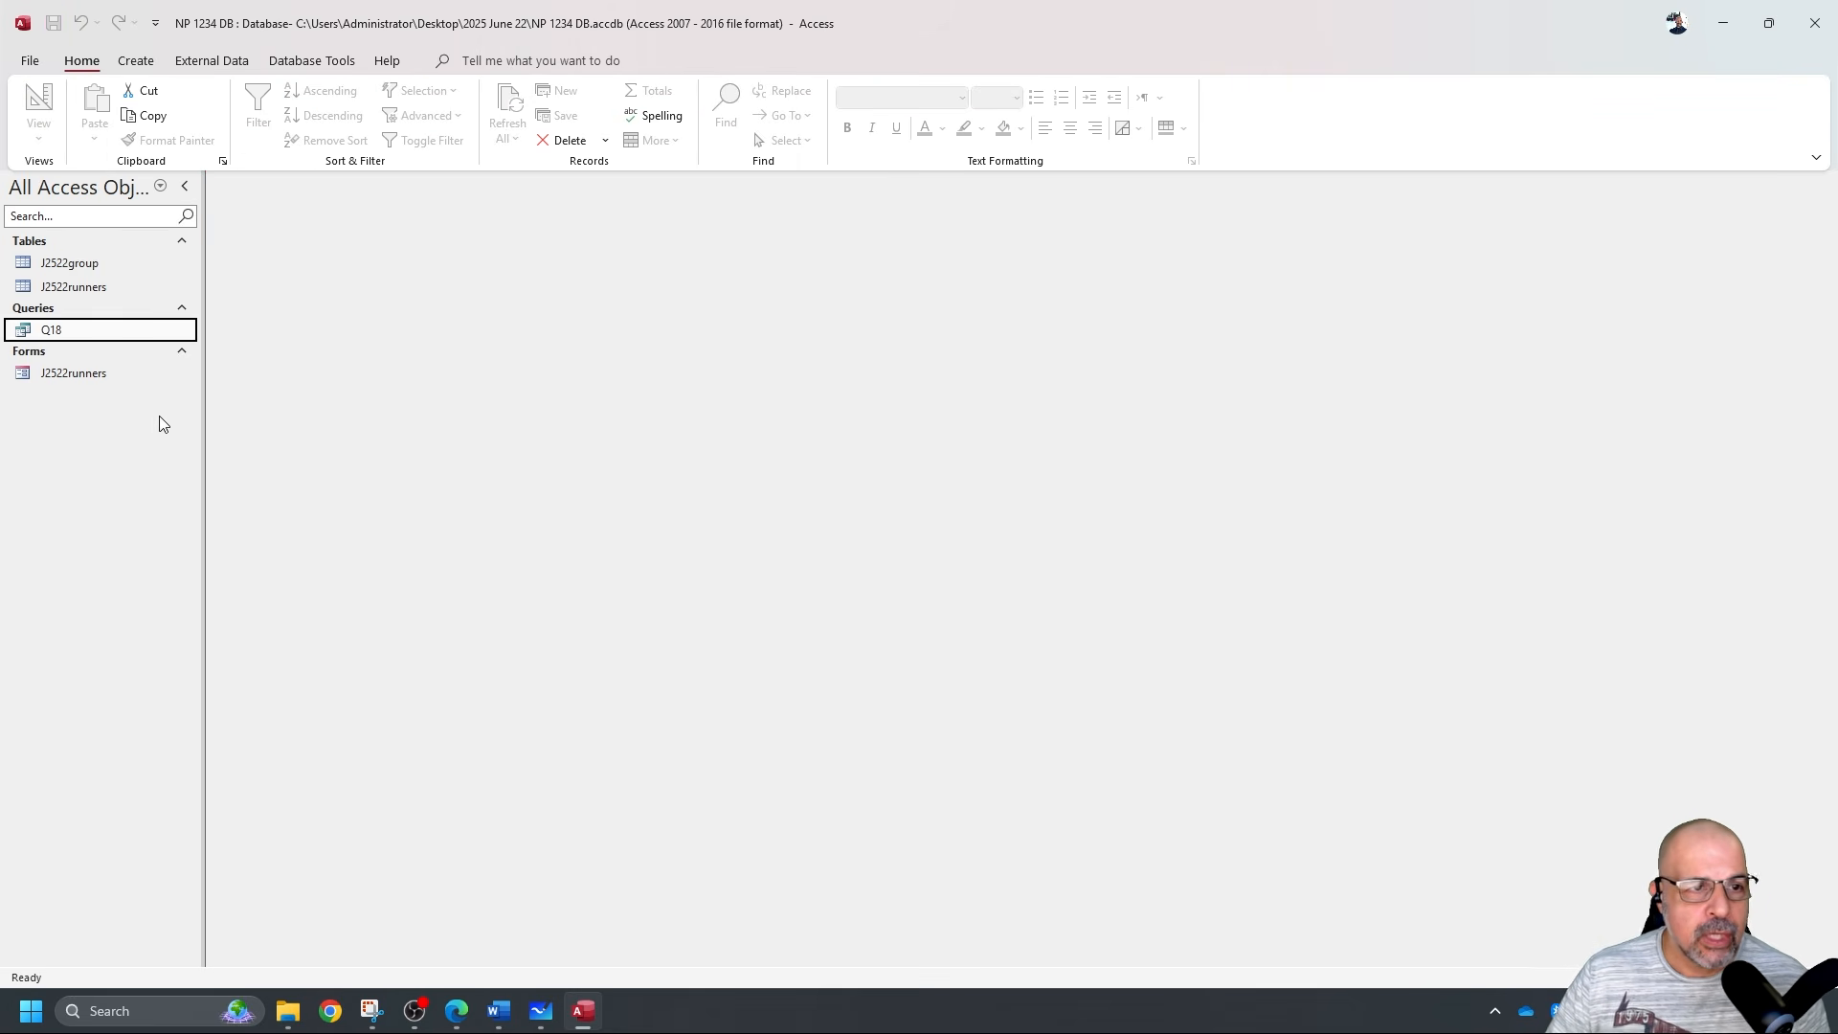
click(138, 63)
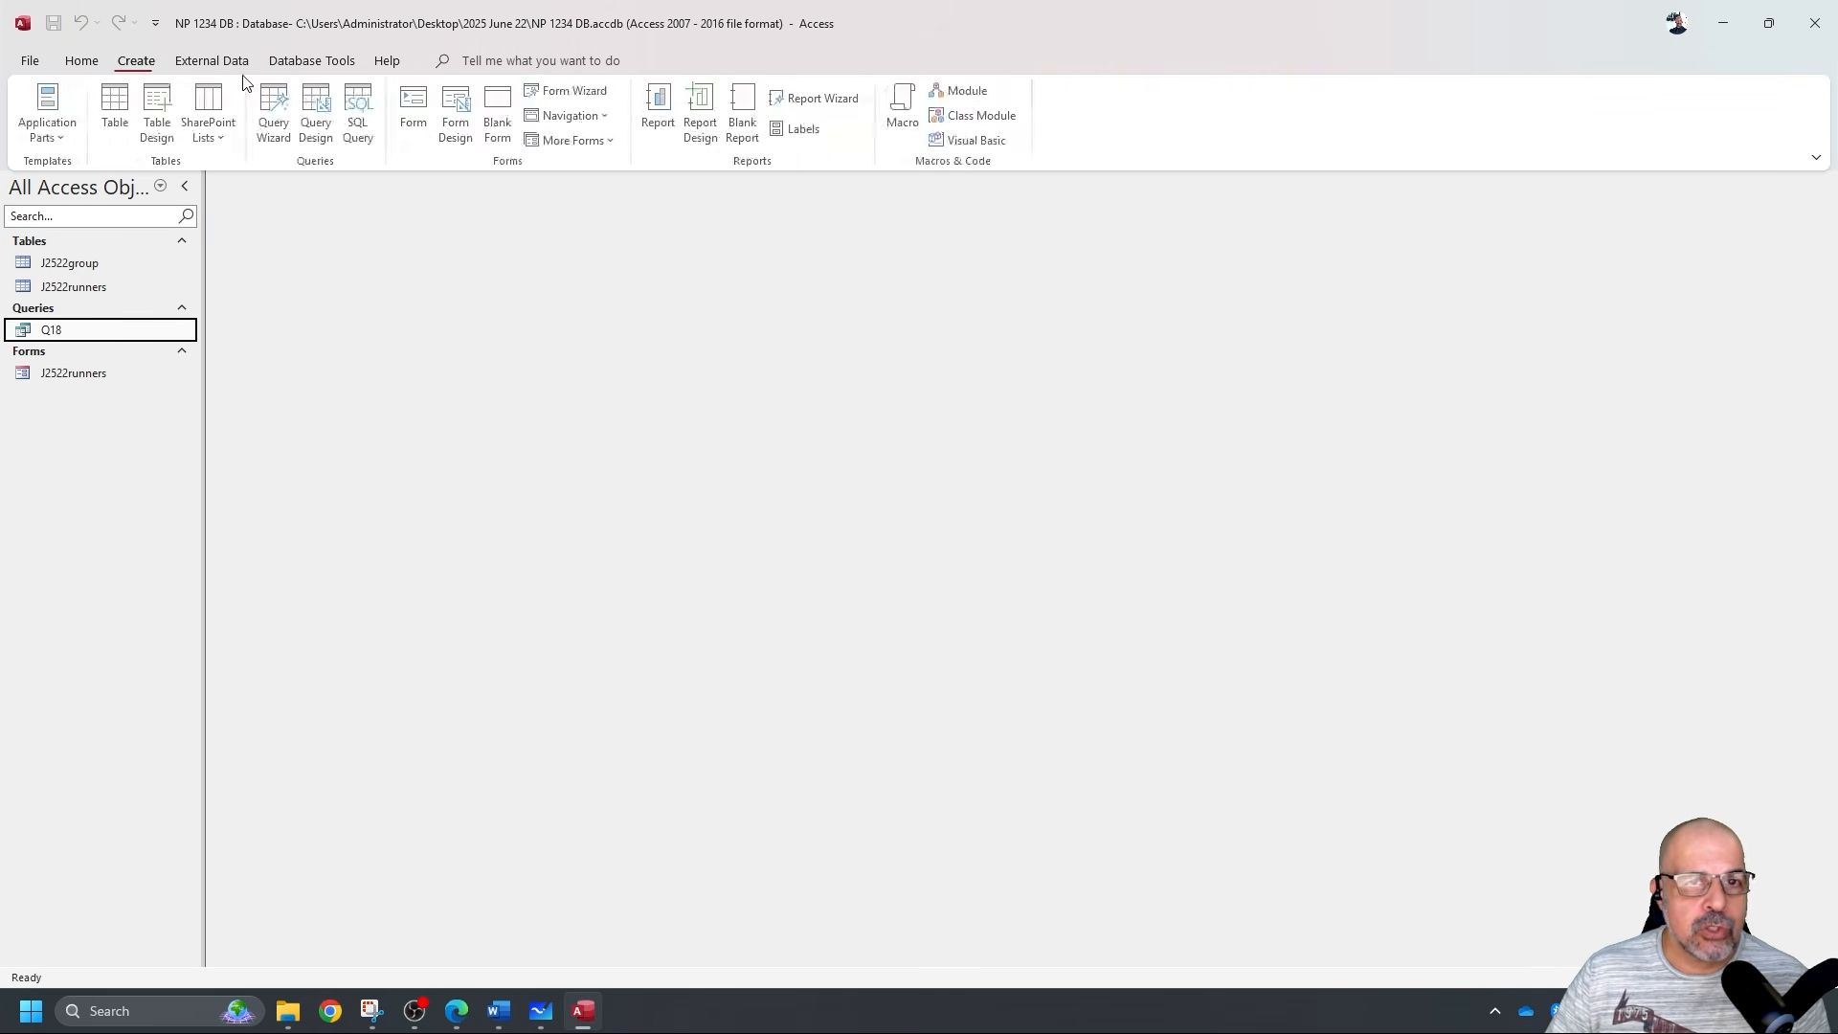
Start the Report Wizard on query Q18 and add all of its fields.
click(826, 98)
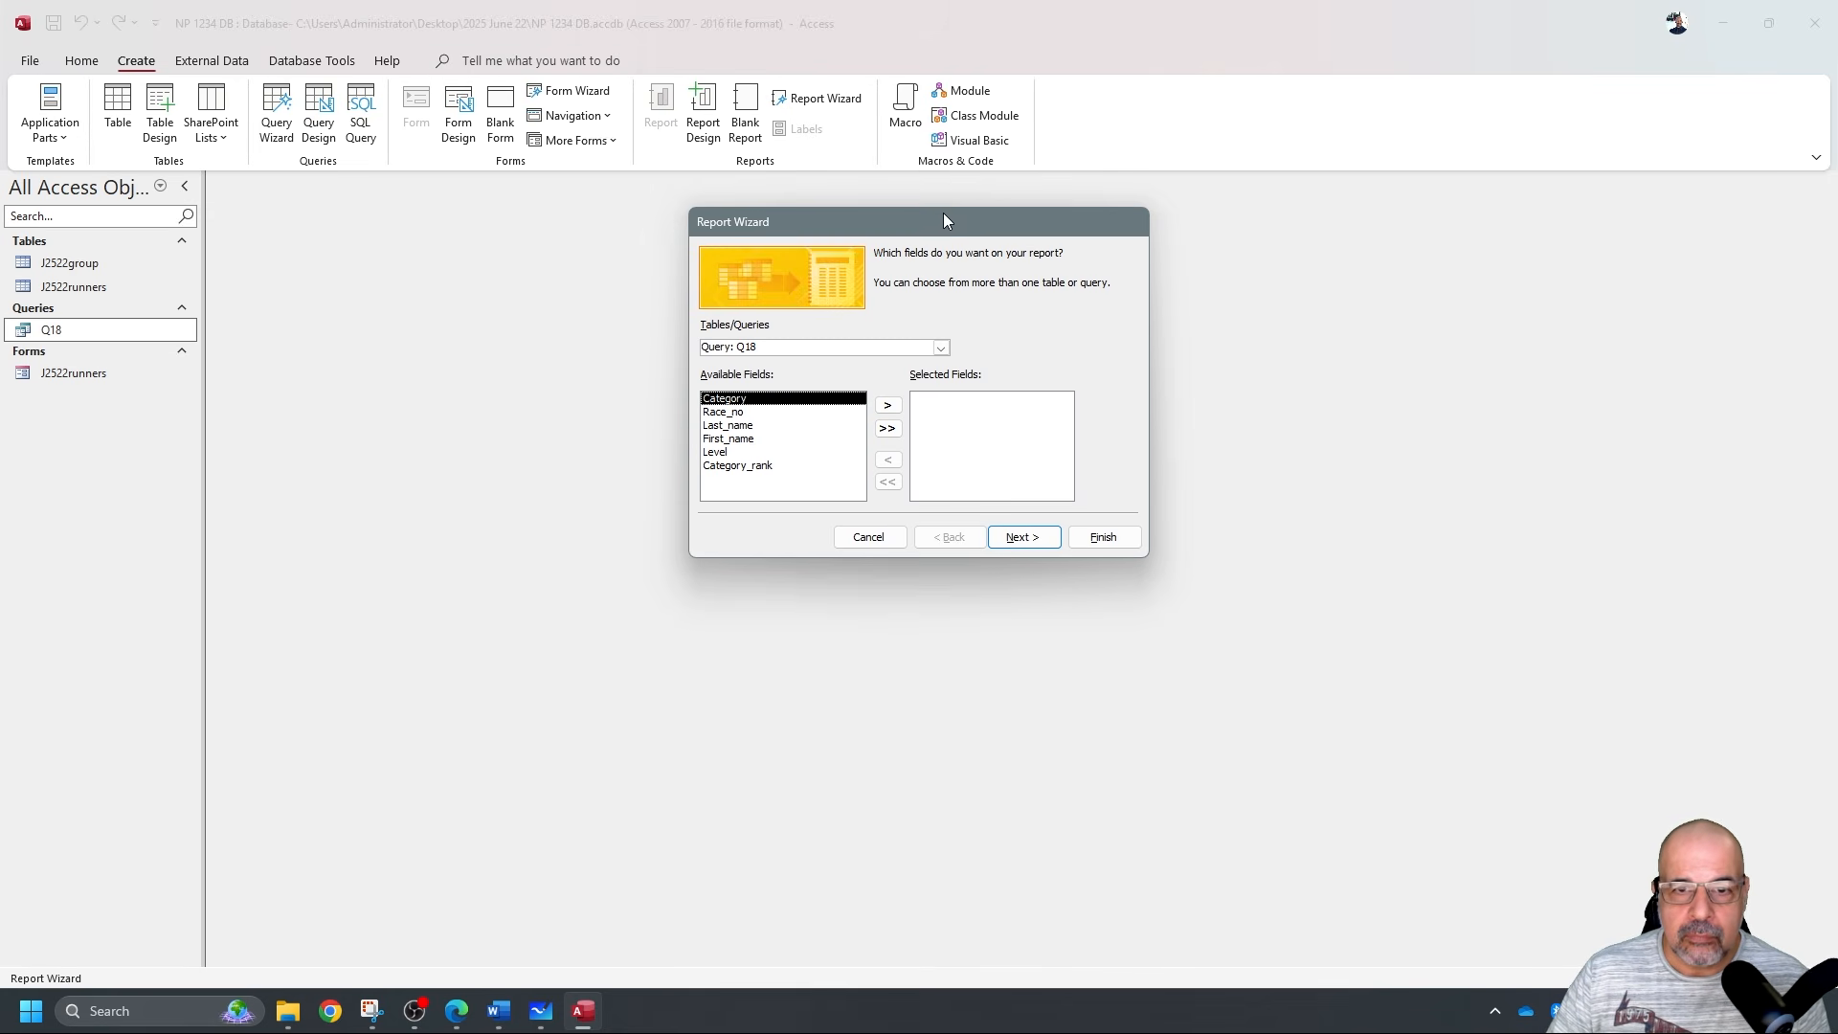
drag(944, 212, 853, 232)
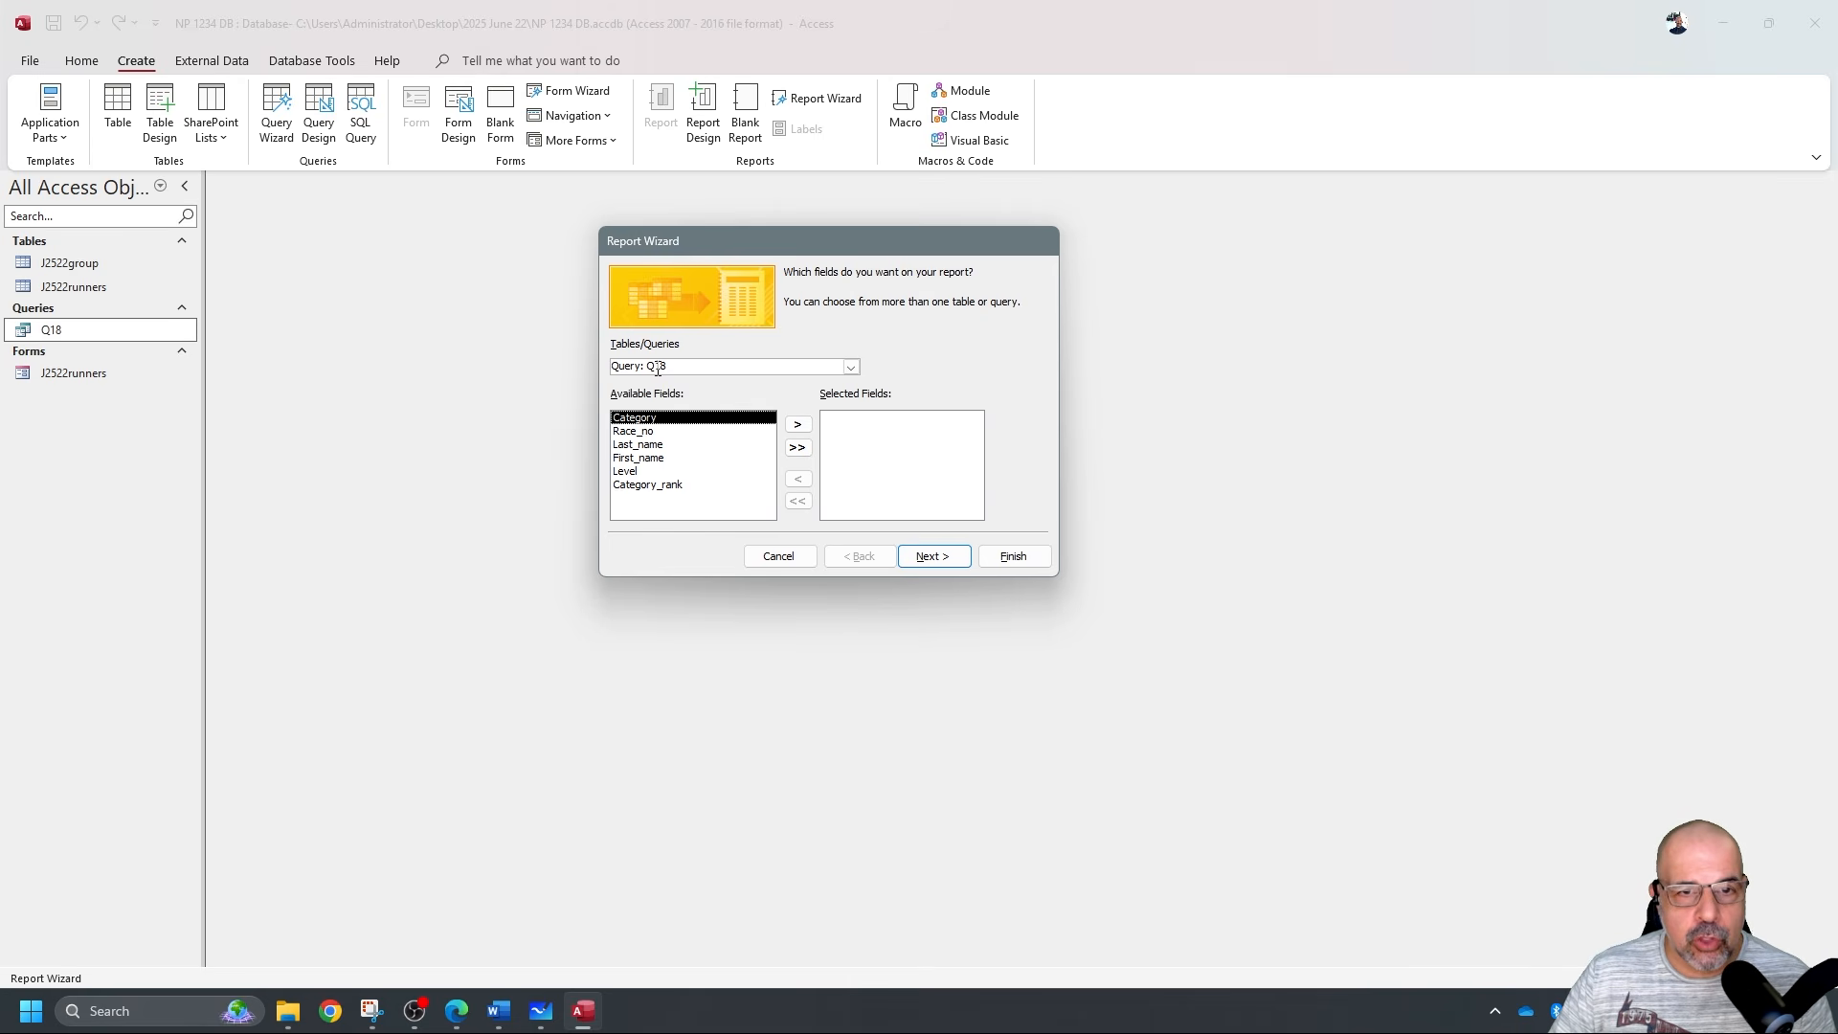
click(850, 367)
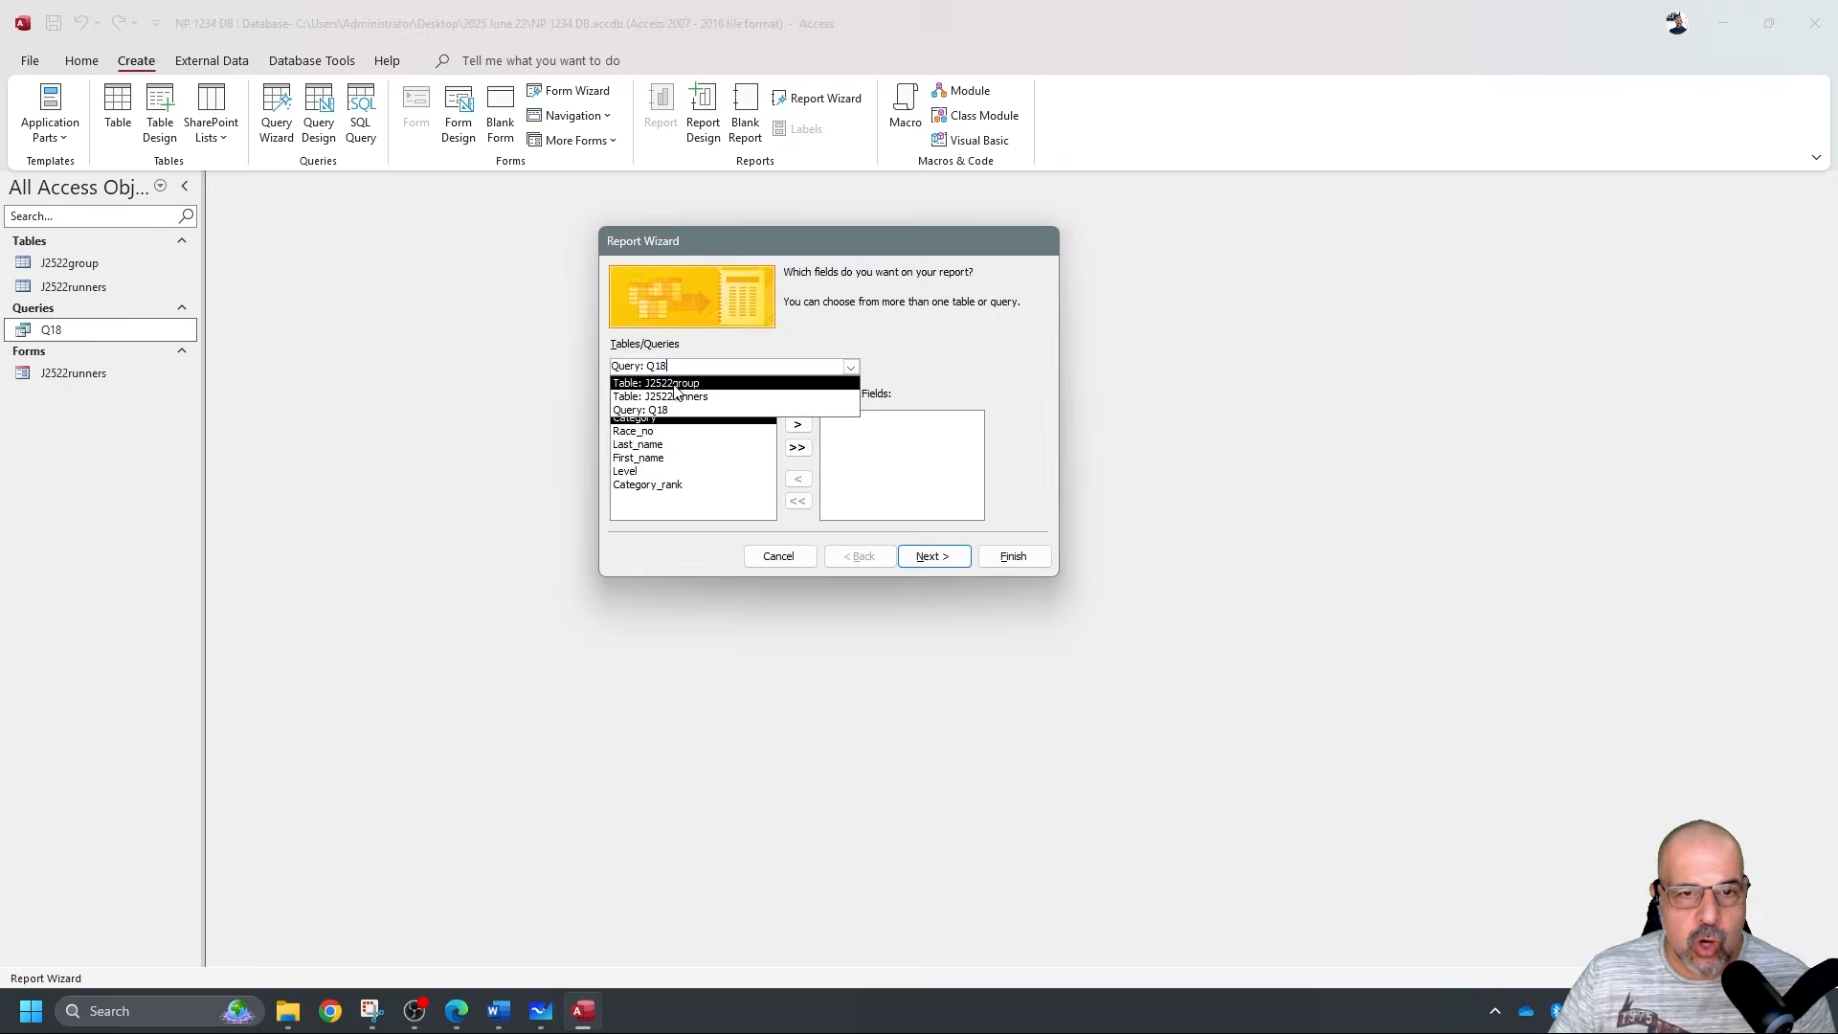
click(660, 410)
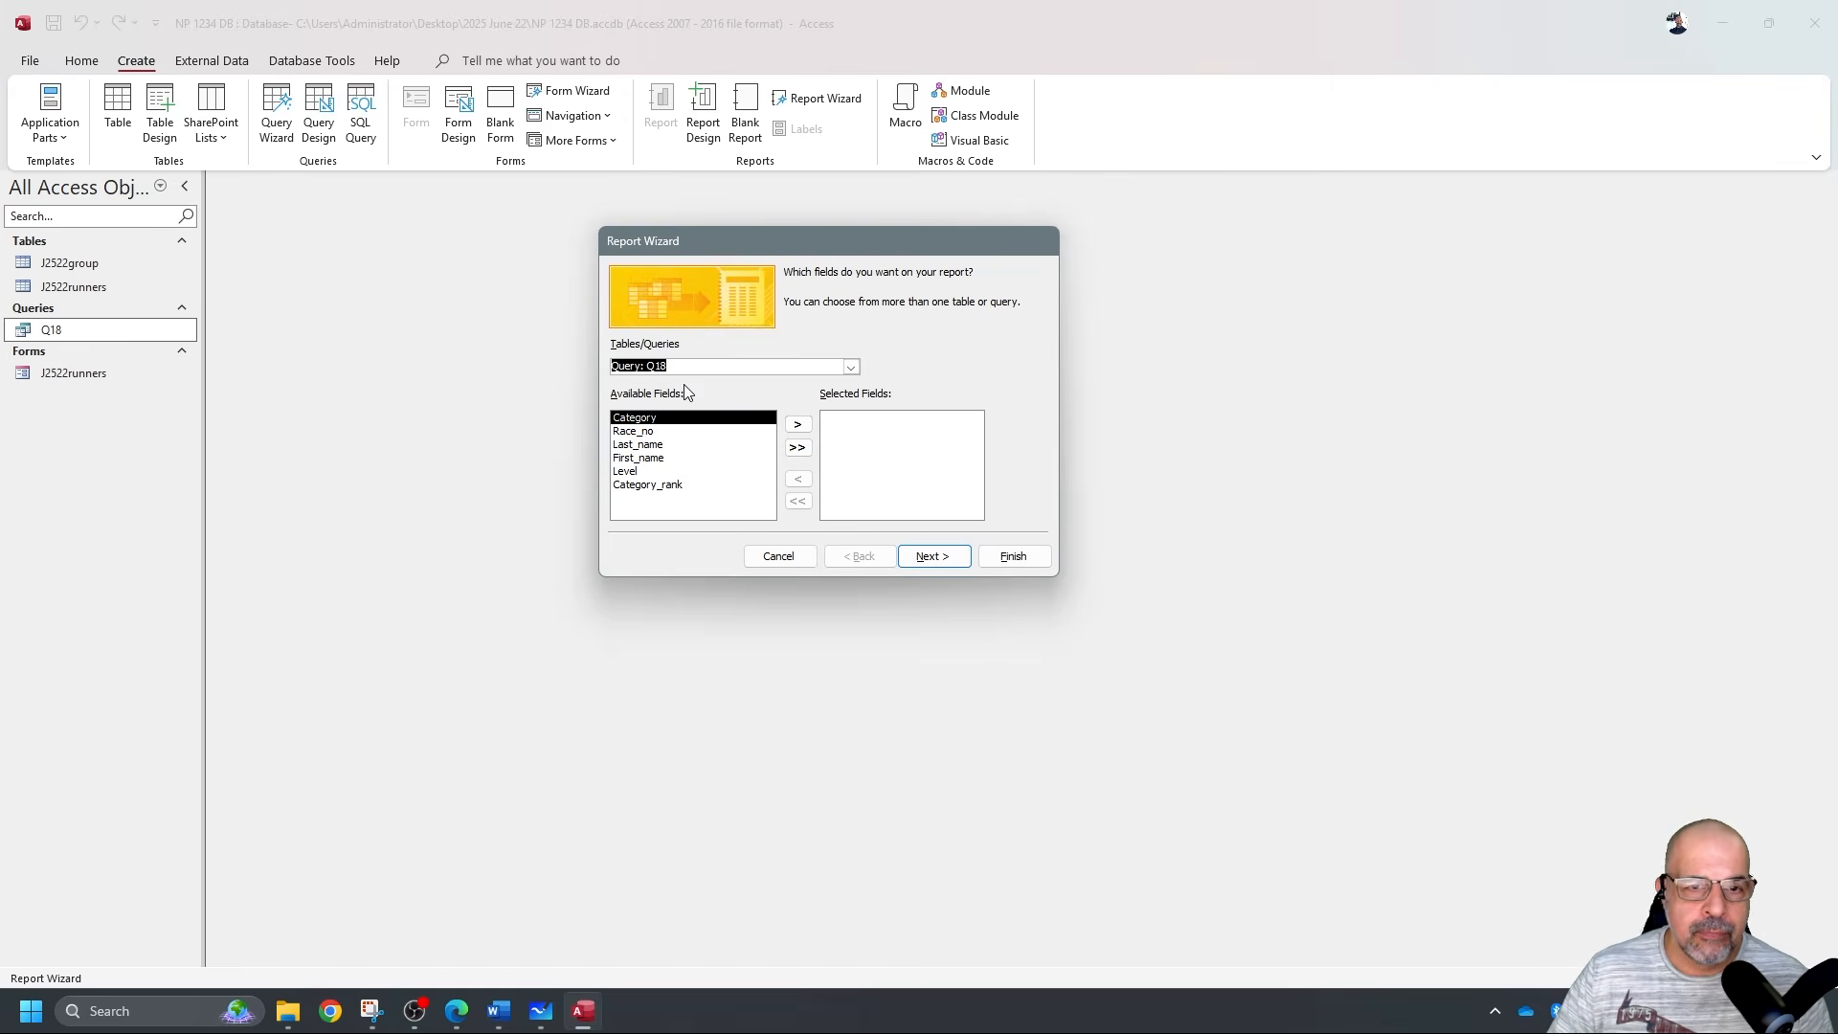
click(797, 447)
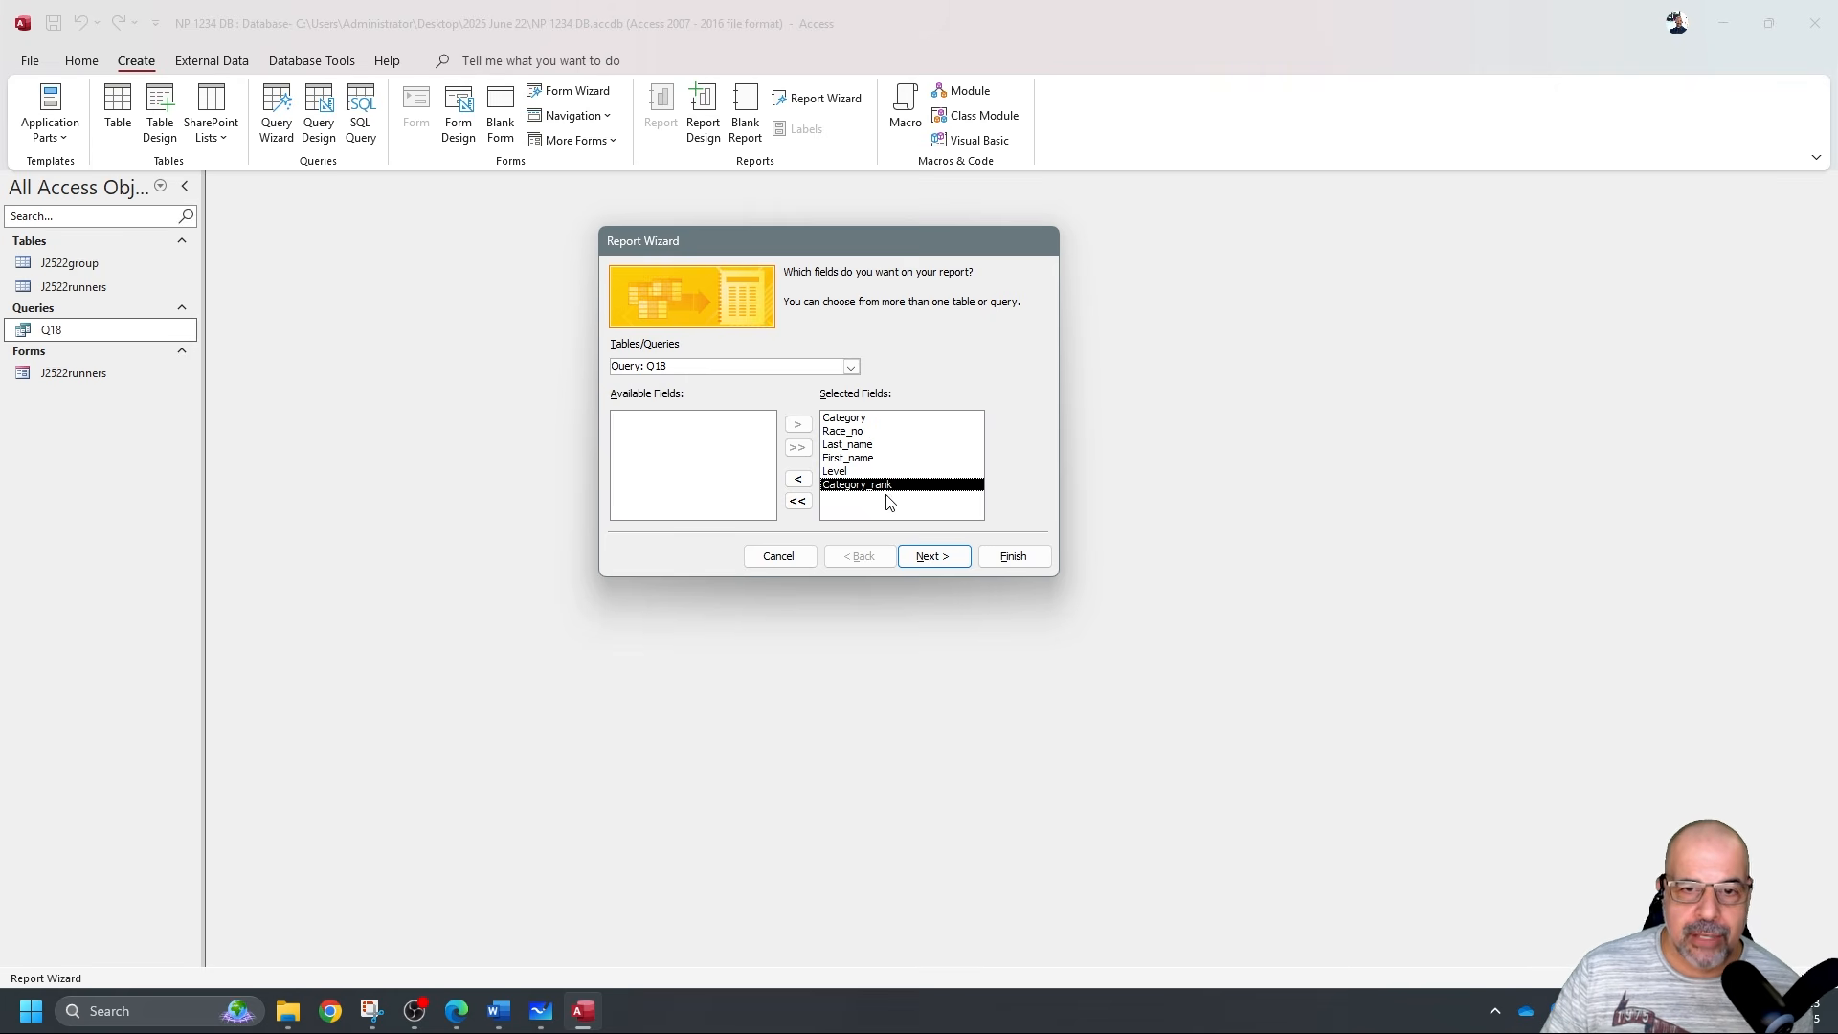
click(967, 555)
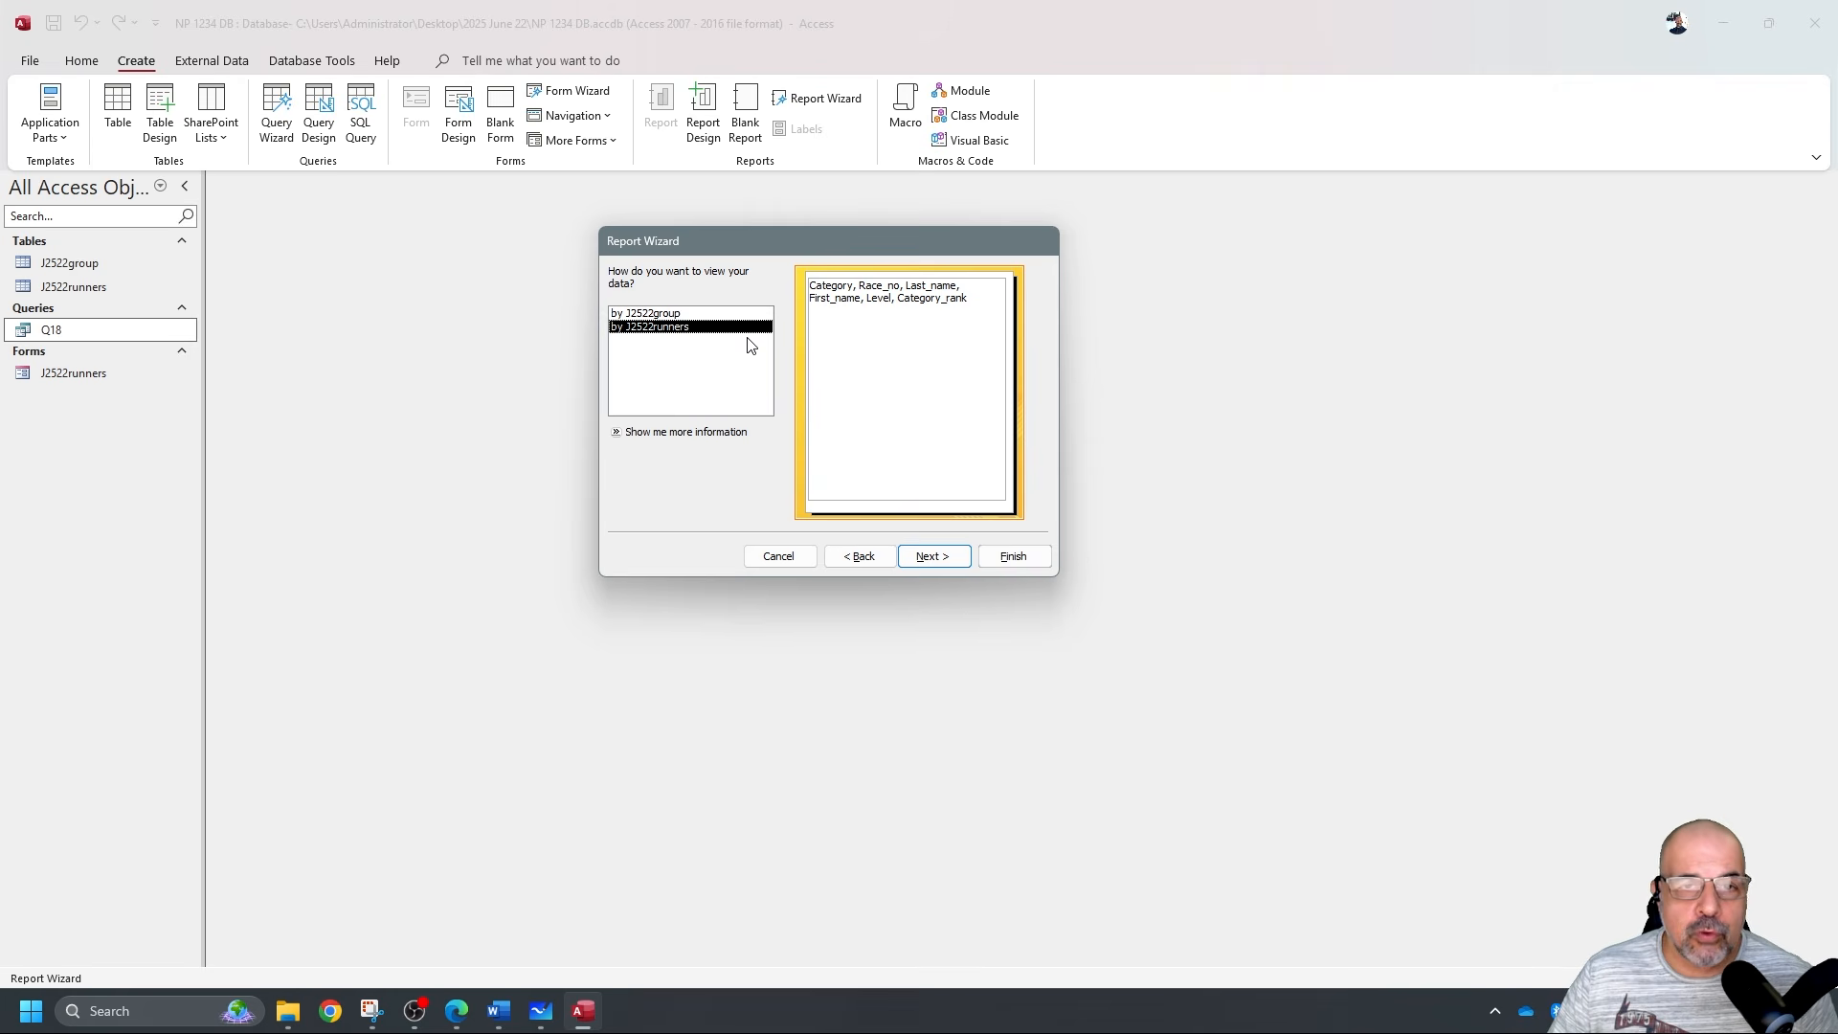
Keep the ungrouped view, skip grouping and sorting, accept tabular portrait layout, and finish.
click(679, 313)
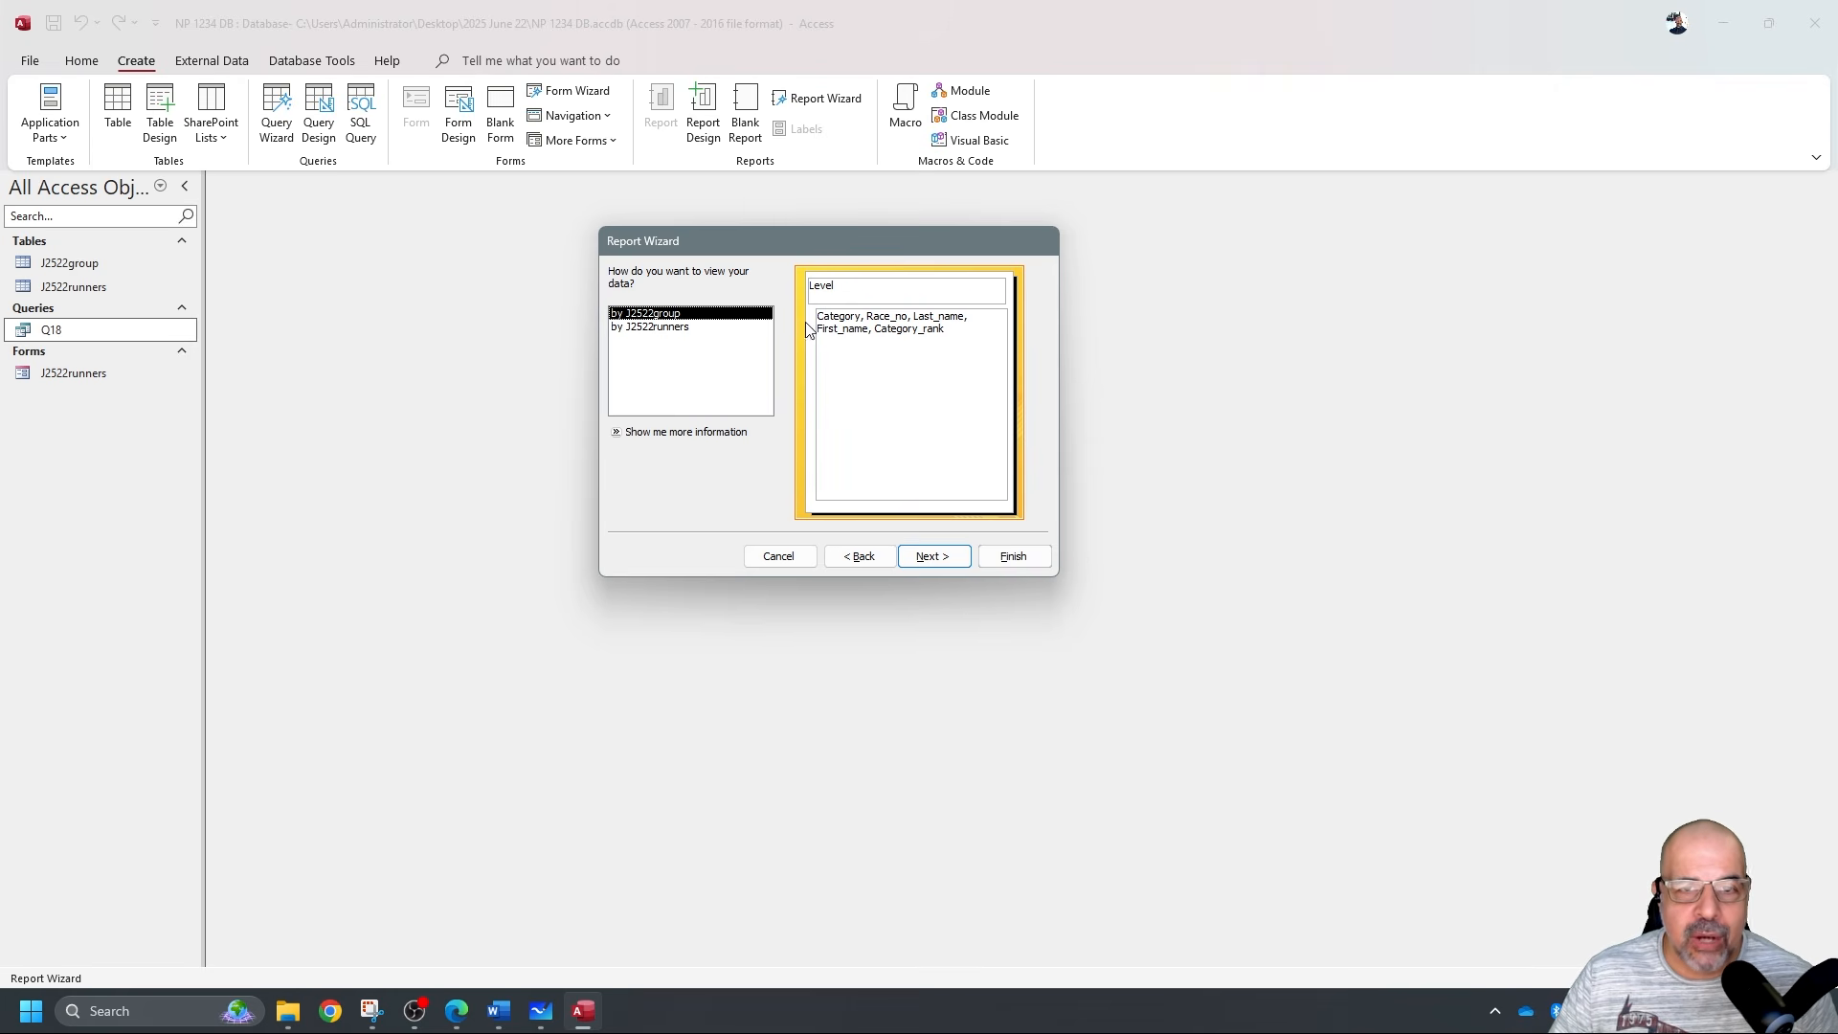
click(668, 328)
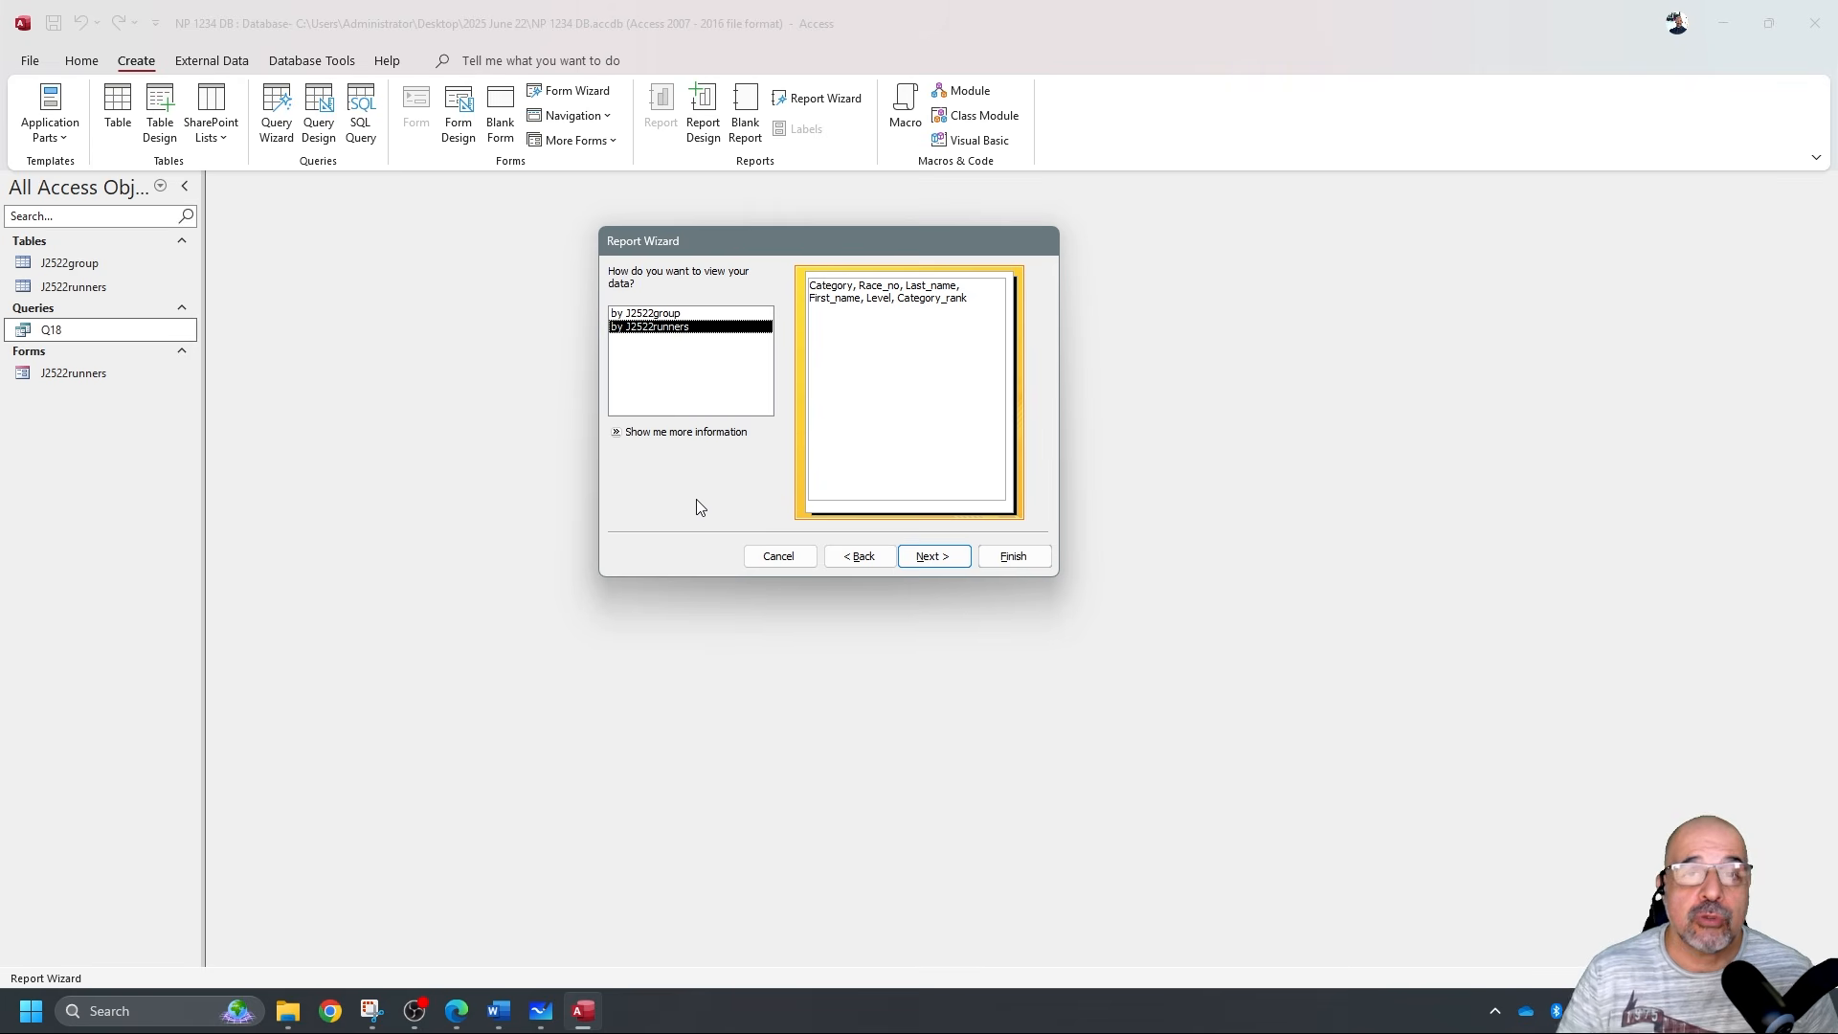
click(638, 314)
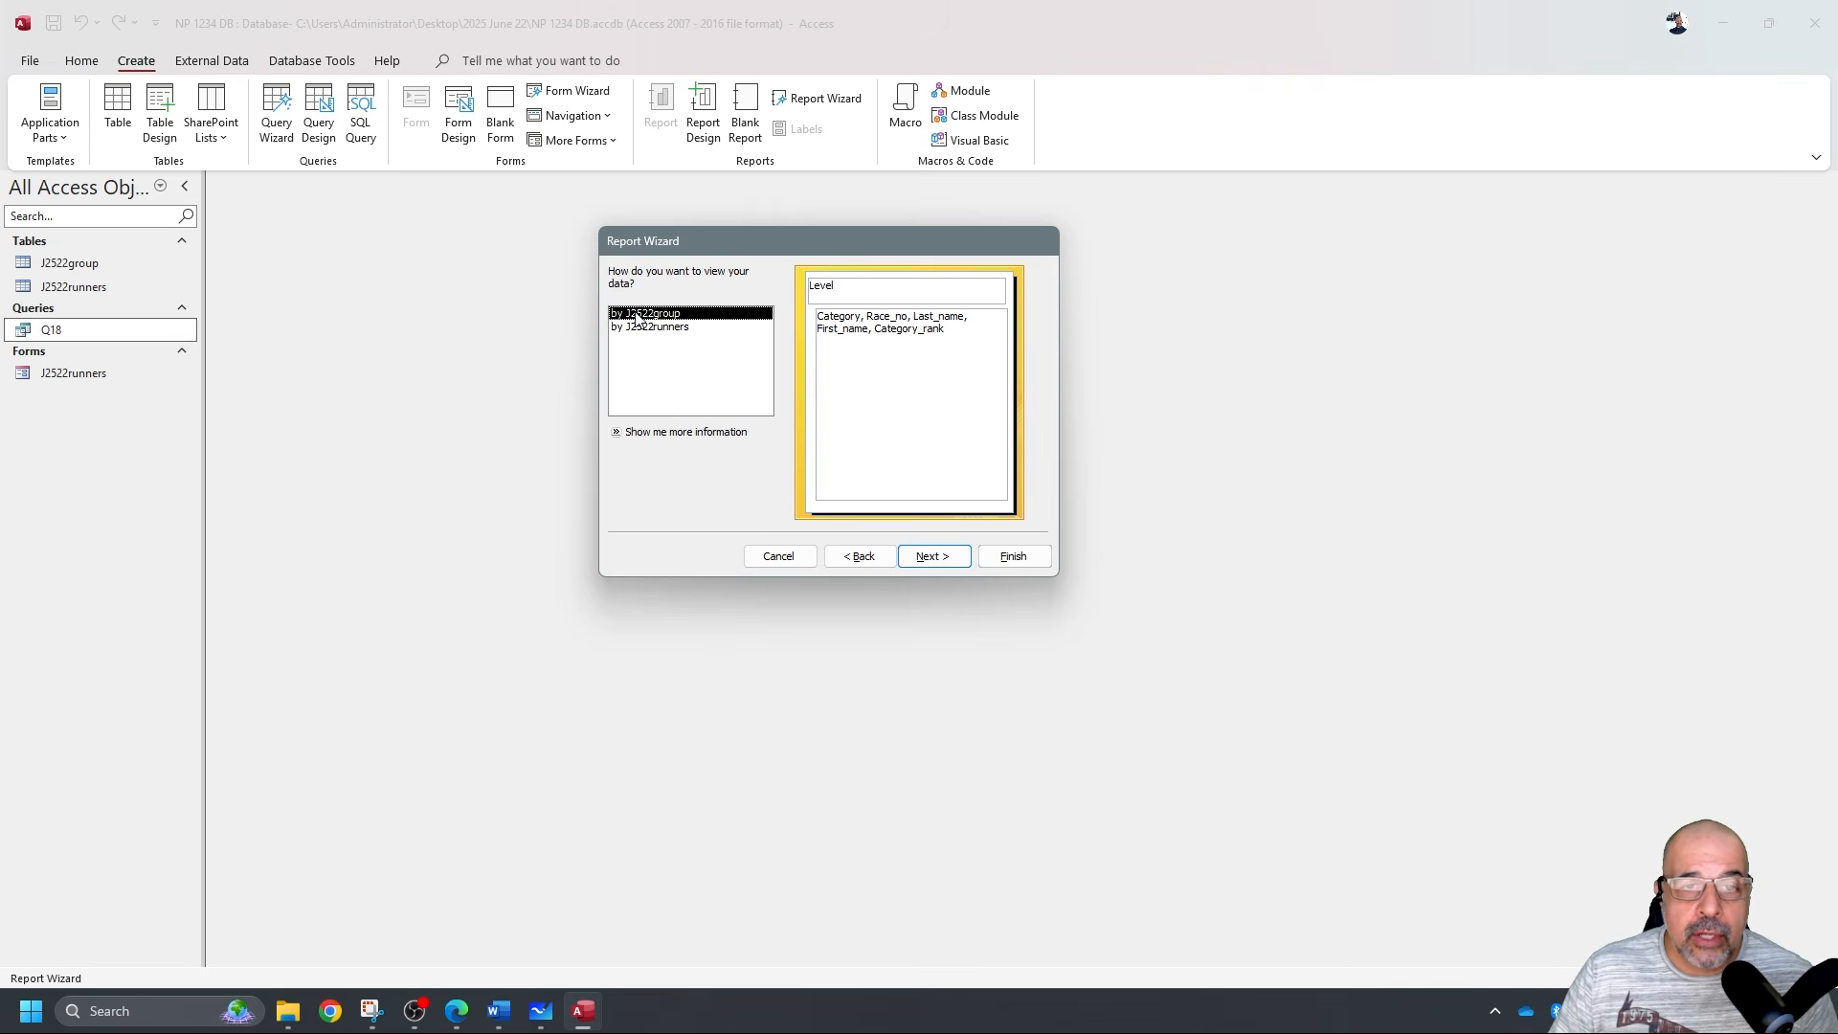
click(655, 329)
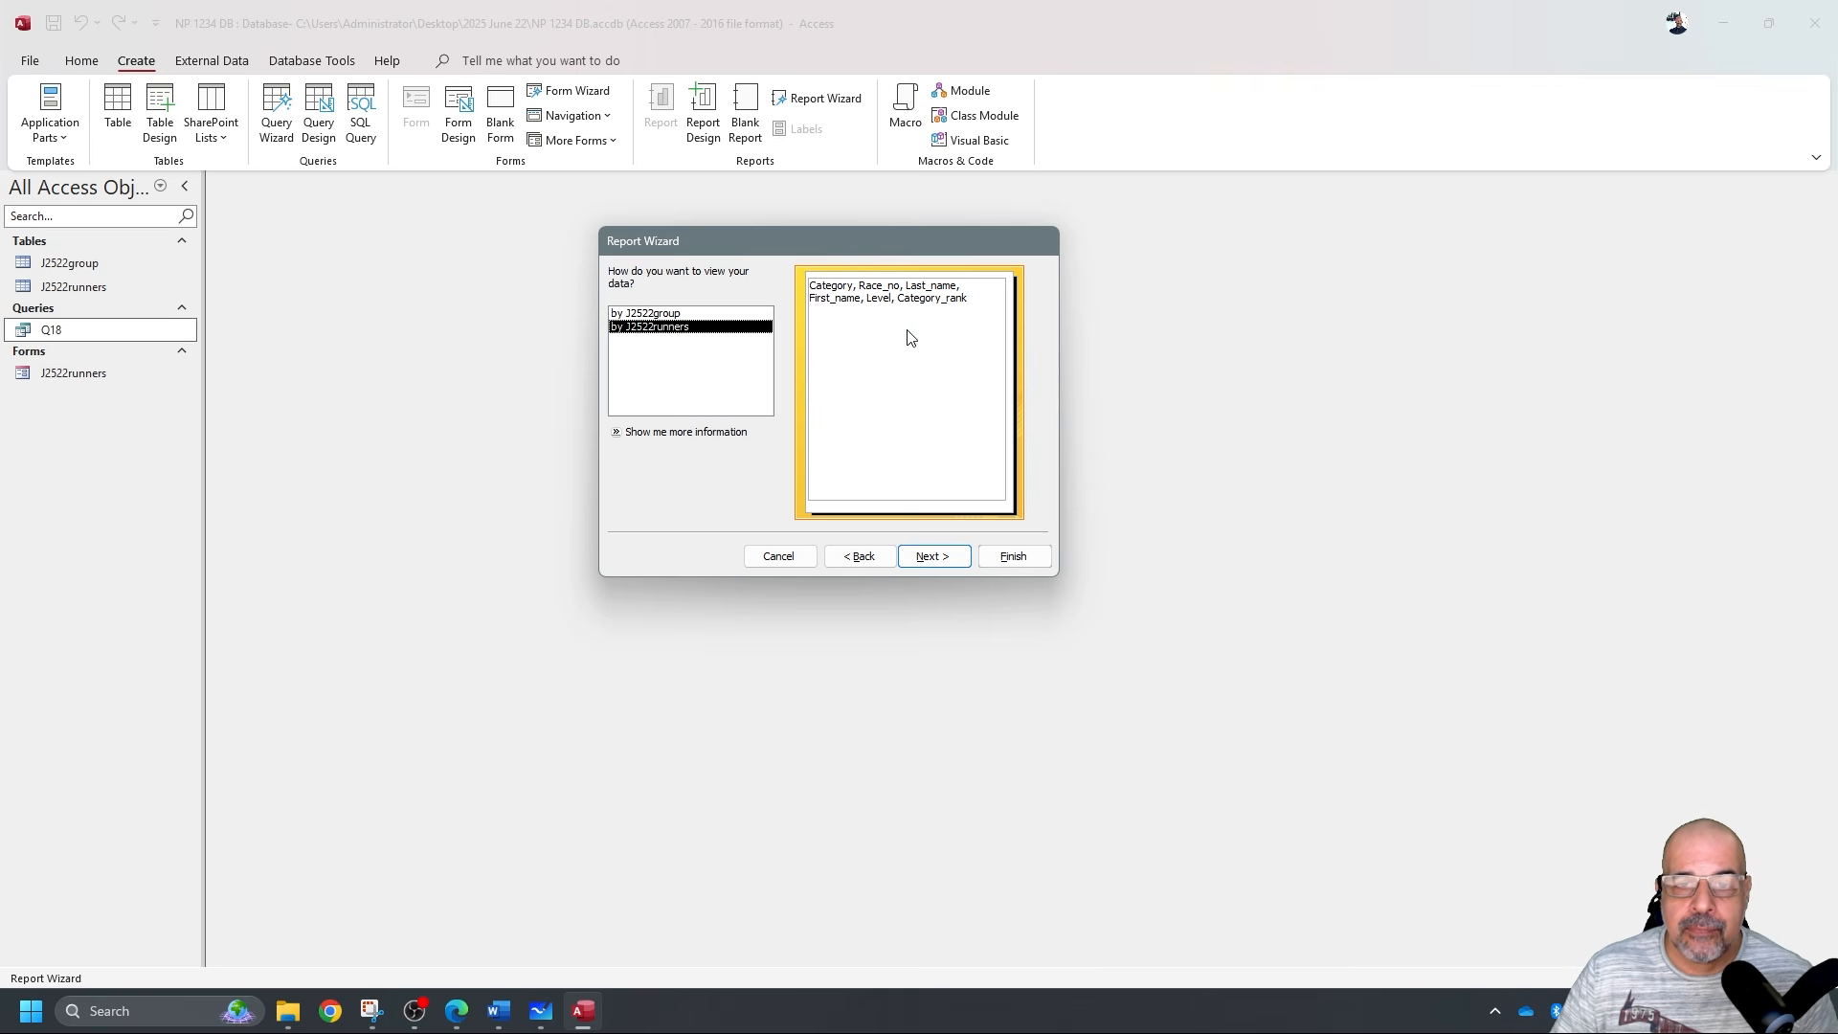
click(956, 560)
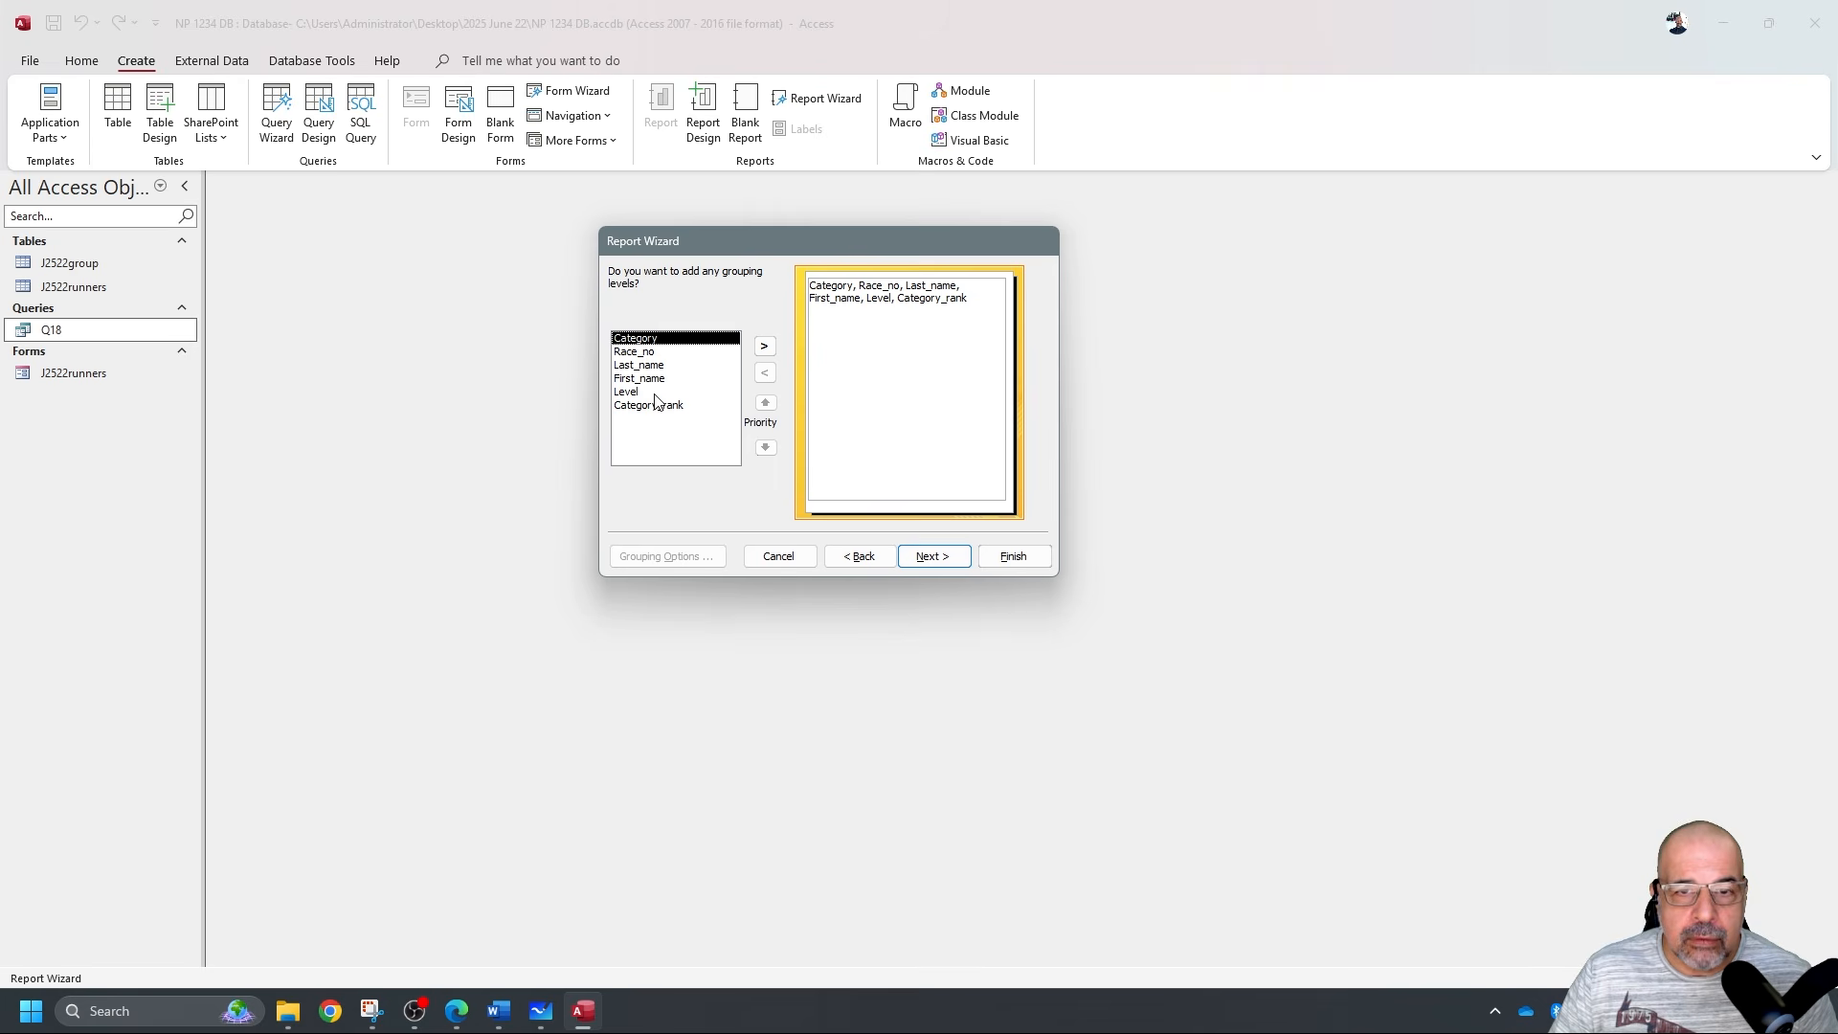
click(948, 560)
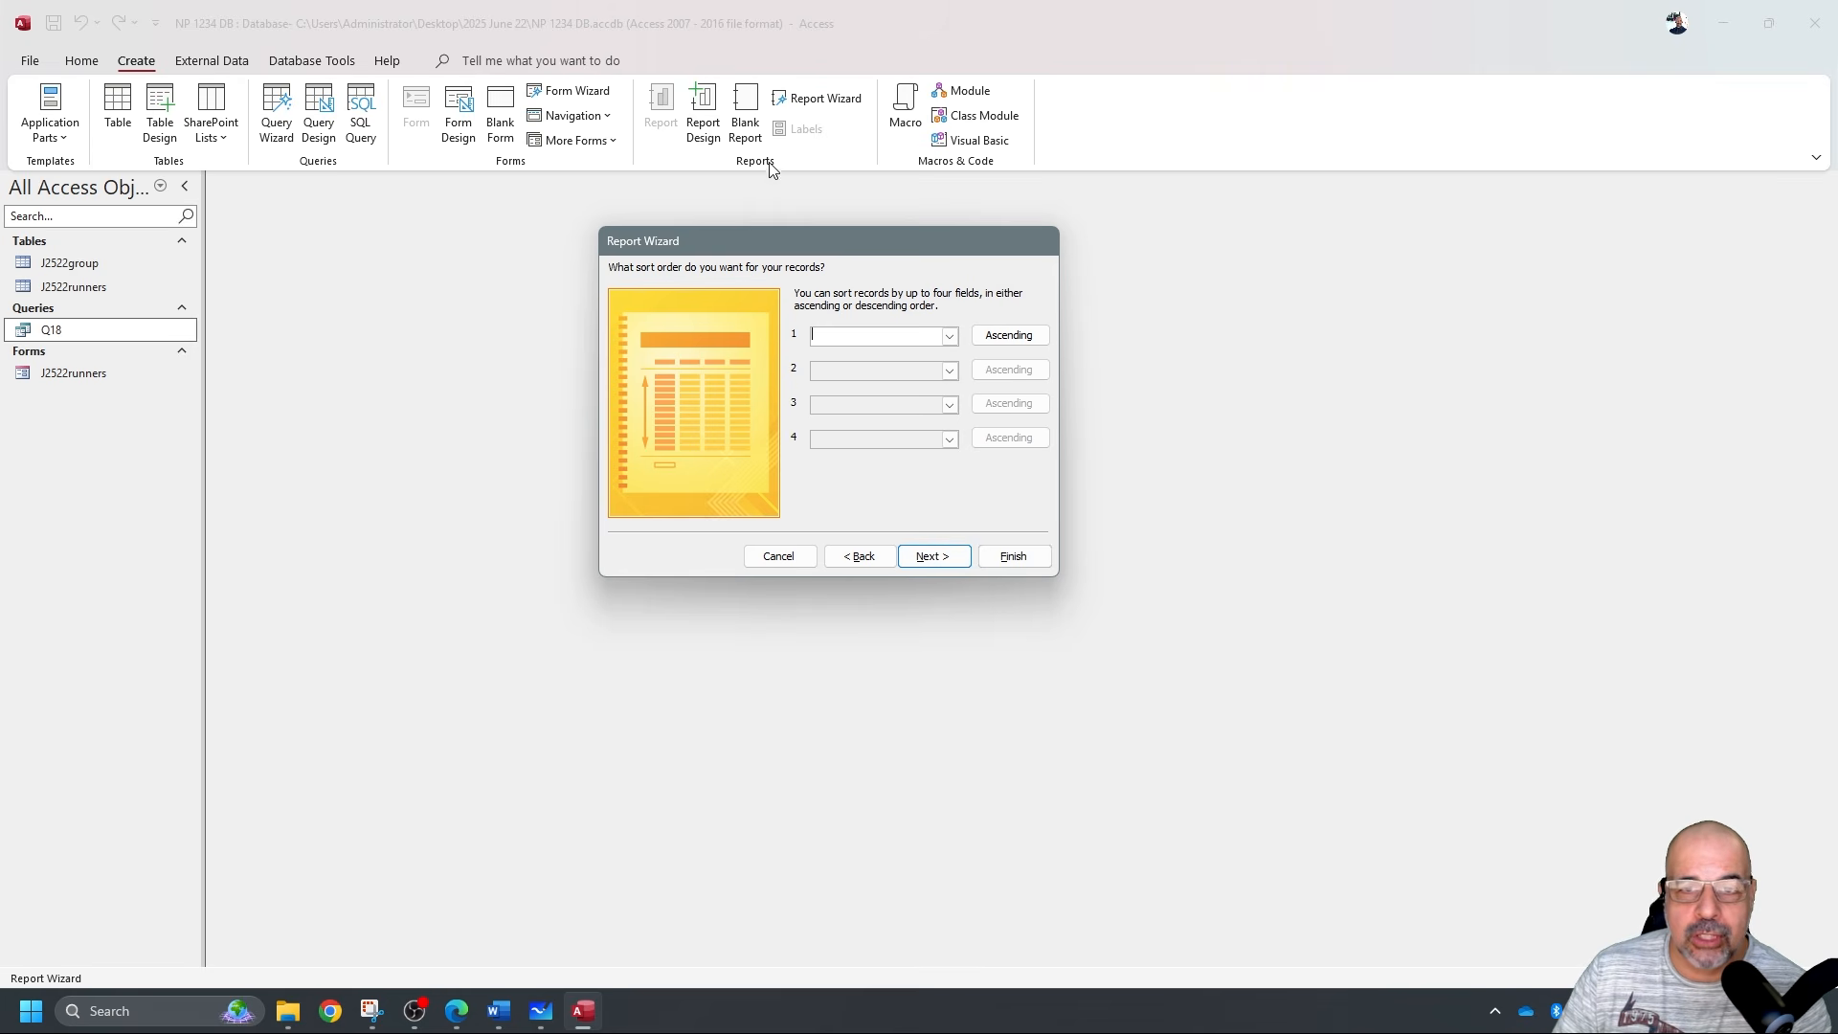
click(946, 559)
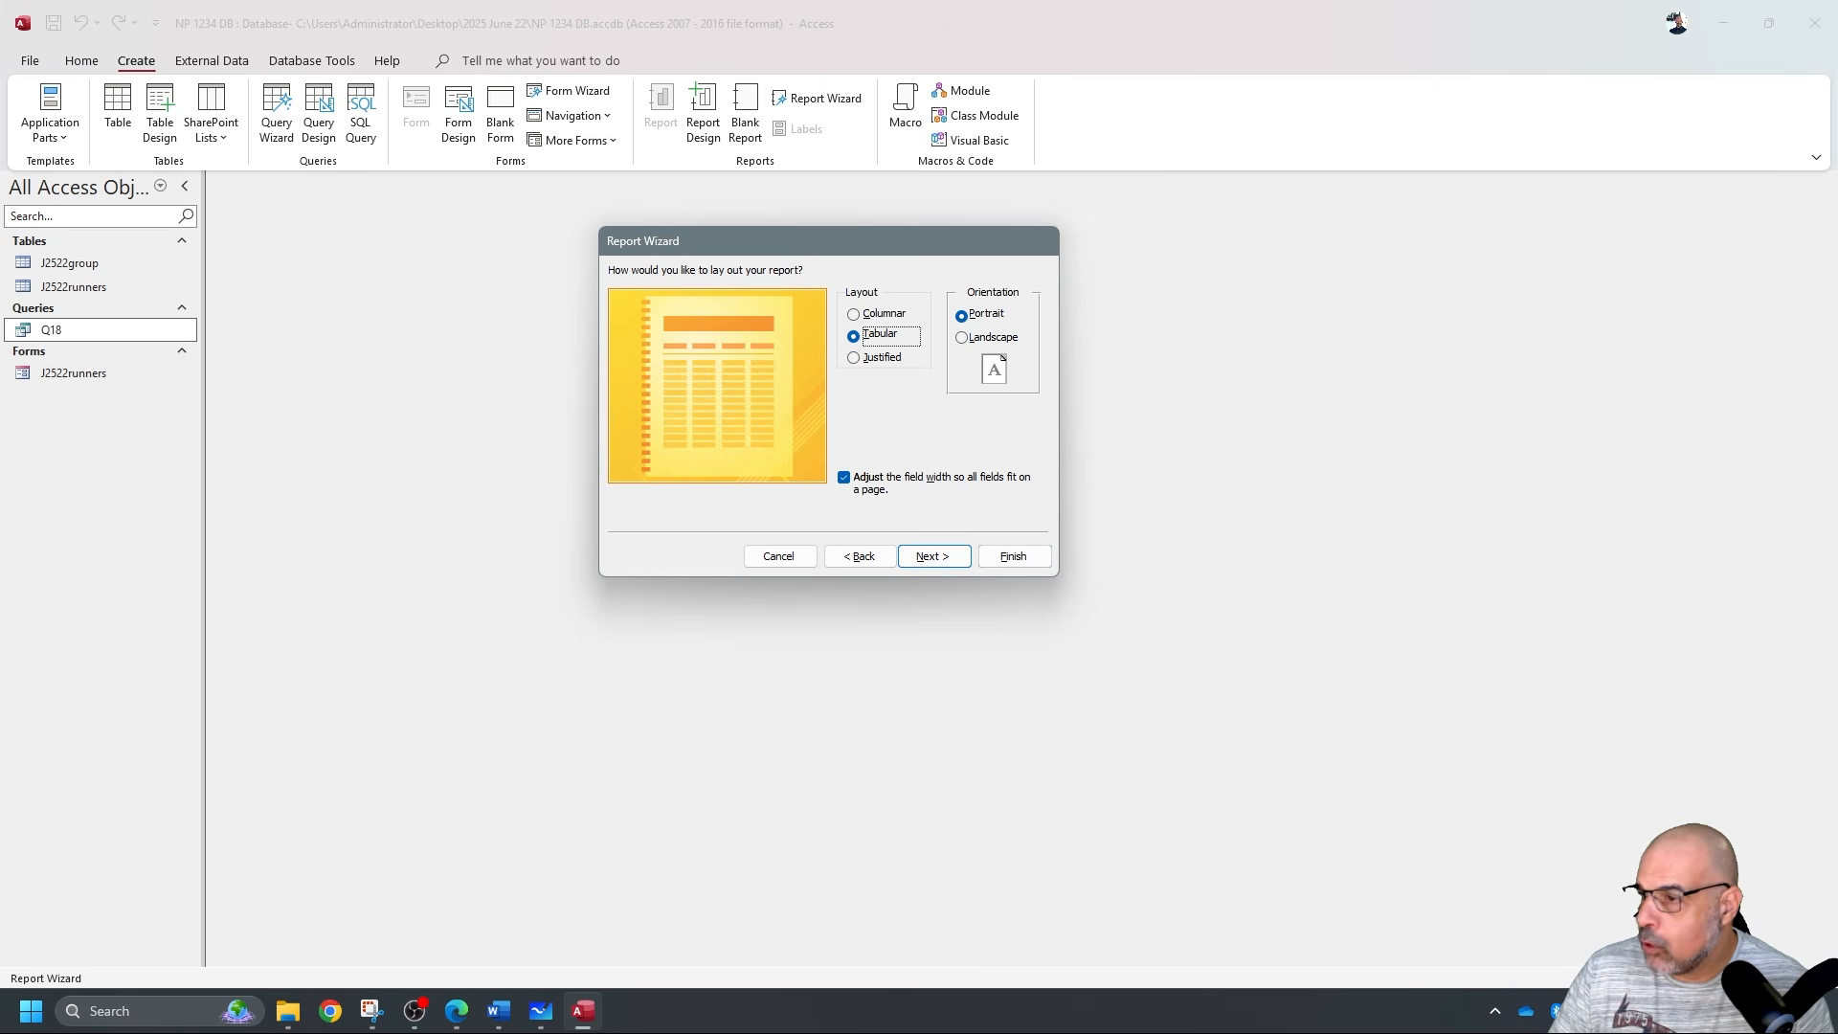
click(949, 559)
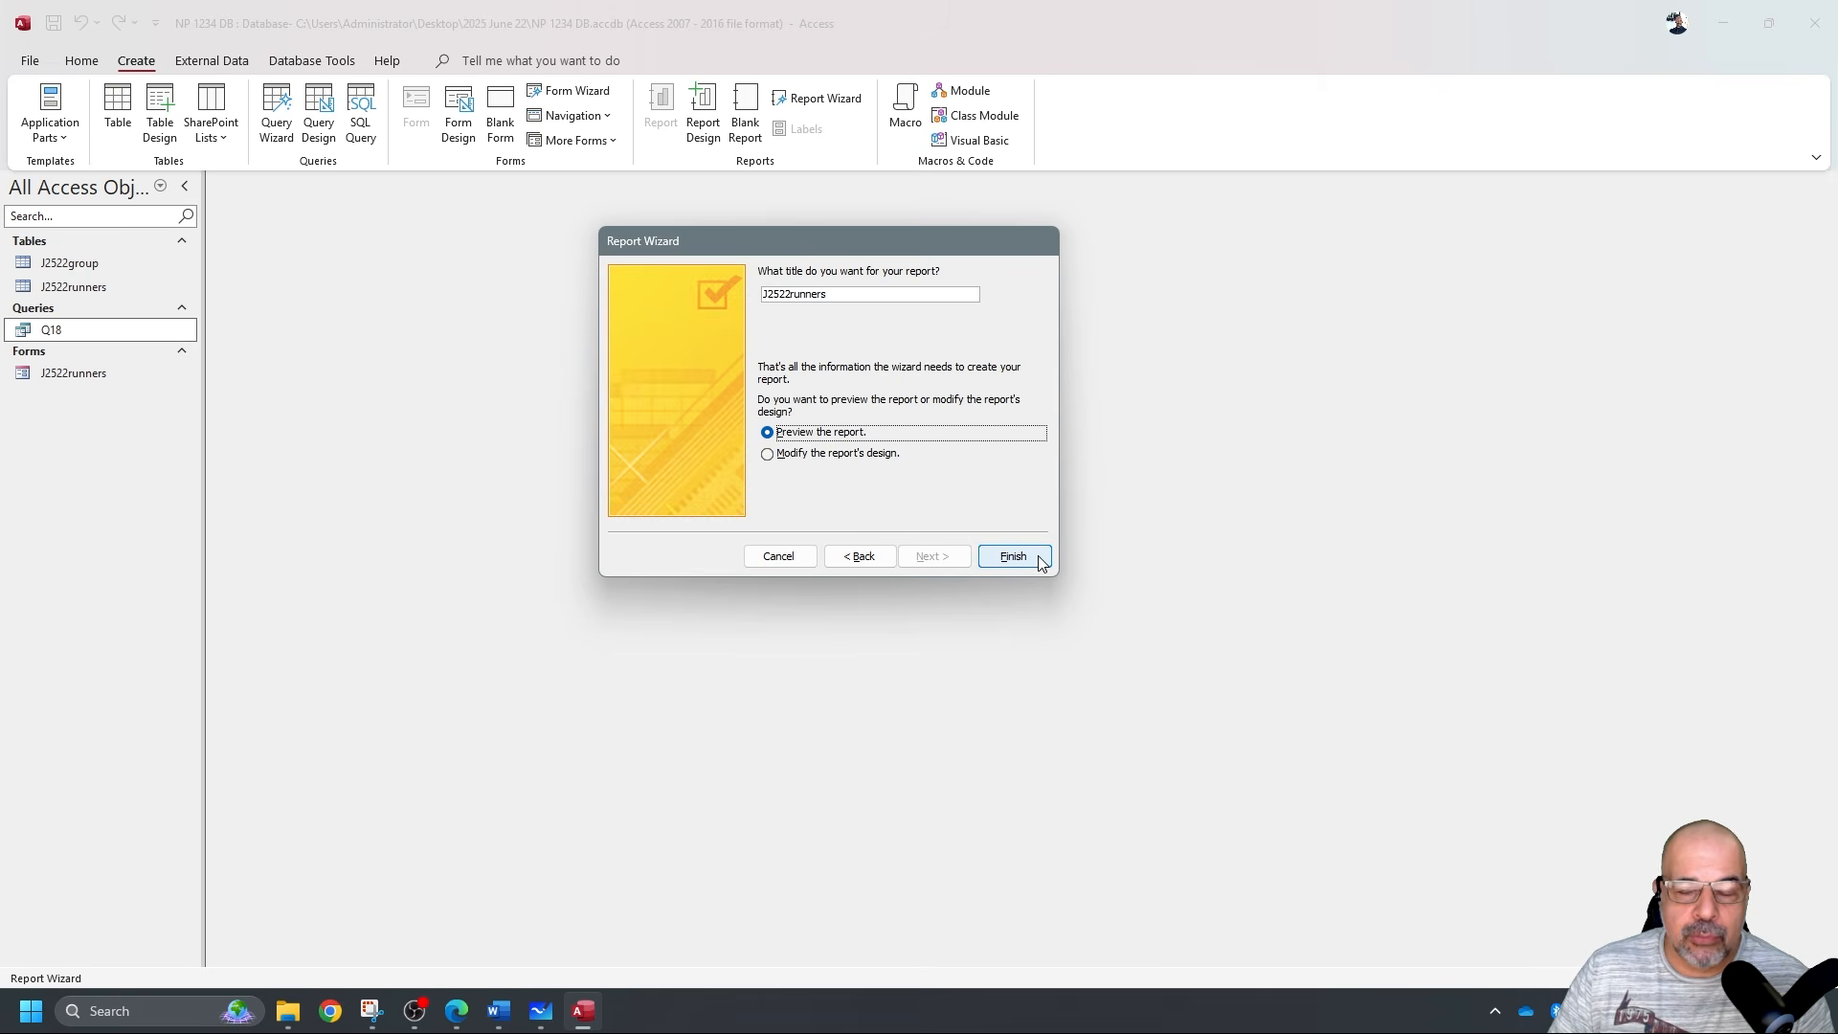
click(1038, 560)
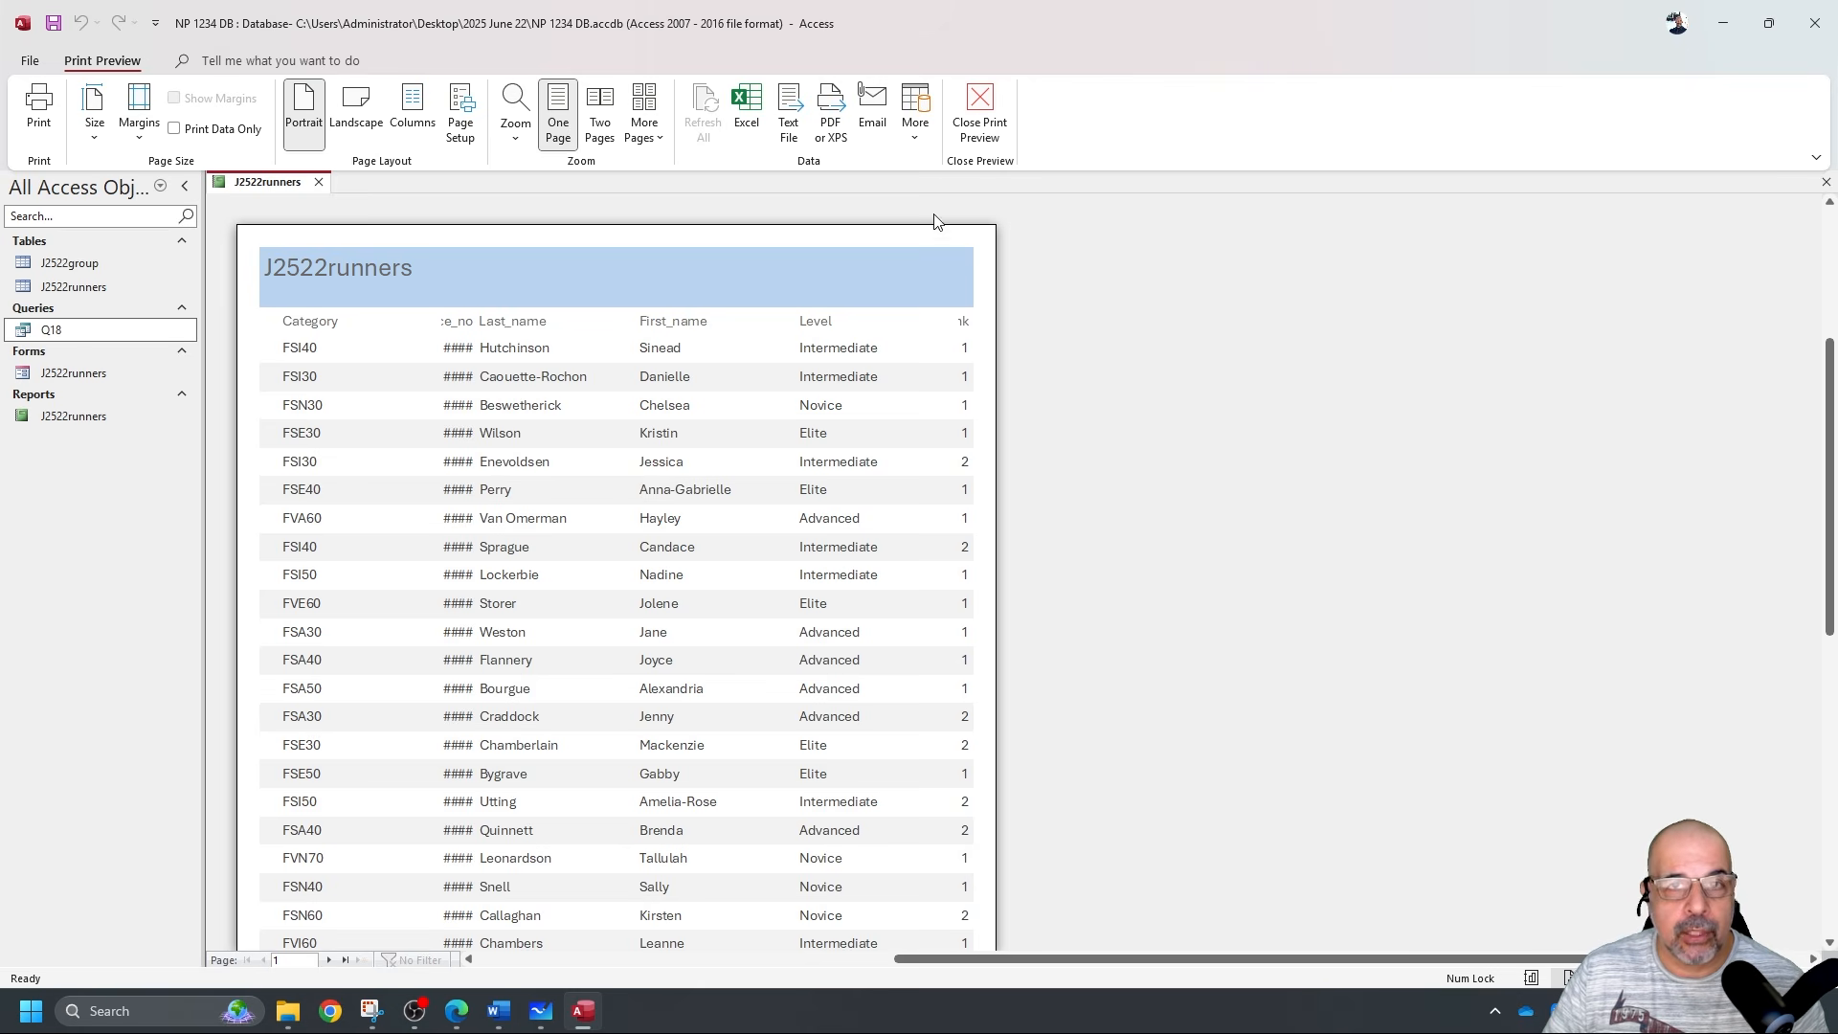
Narrow the Category label and field in Design View, then check the report with data.
click(979, 110)
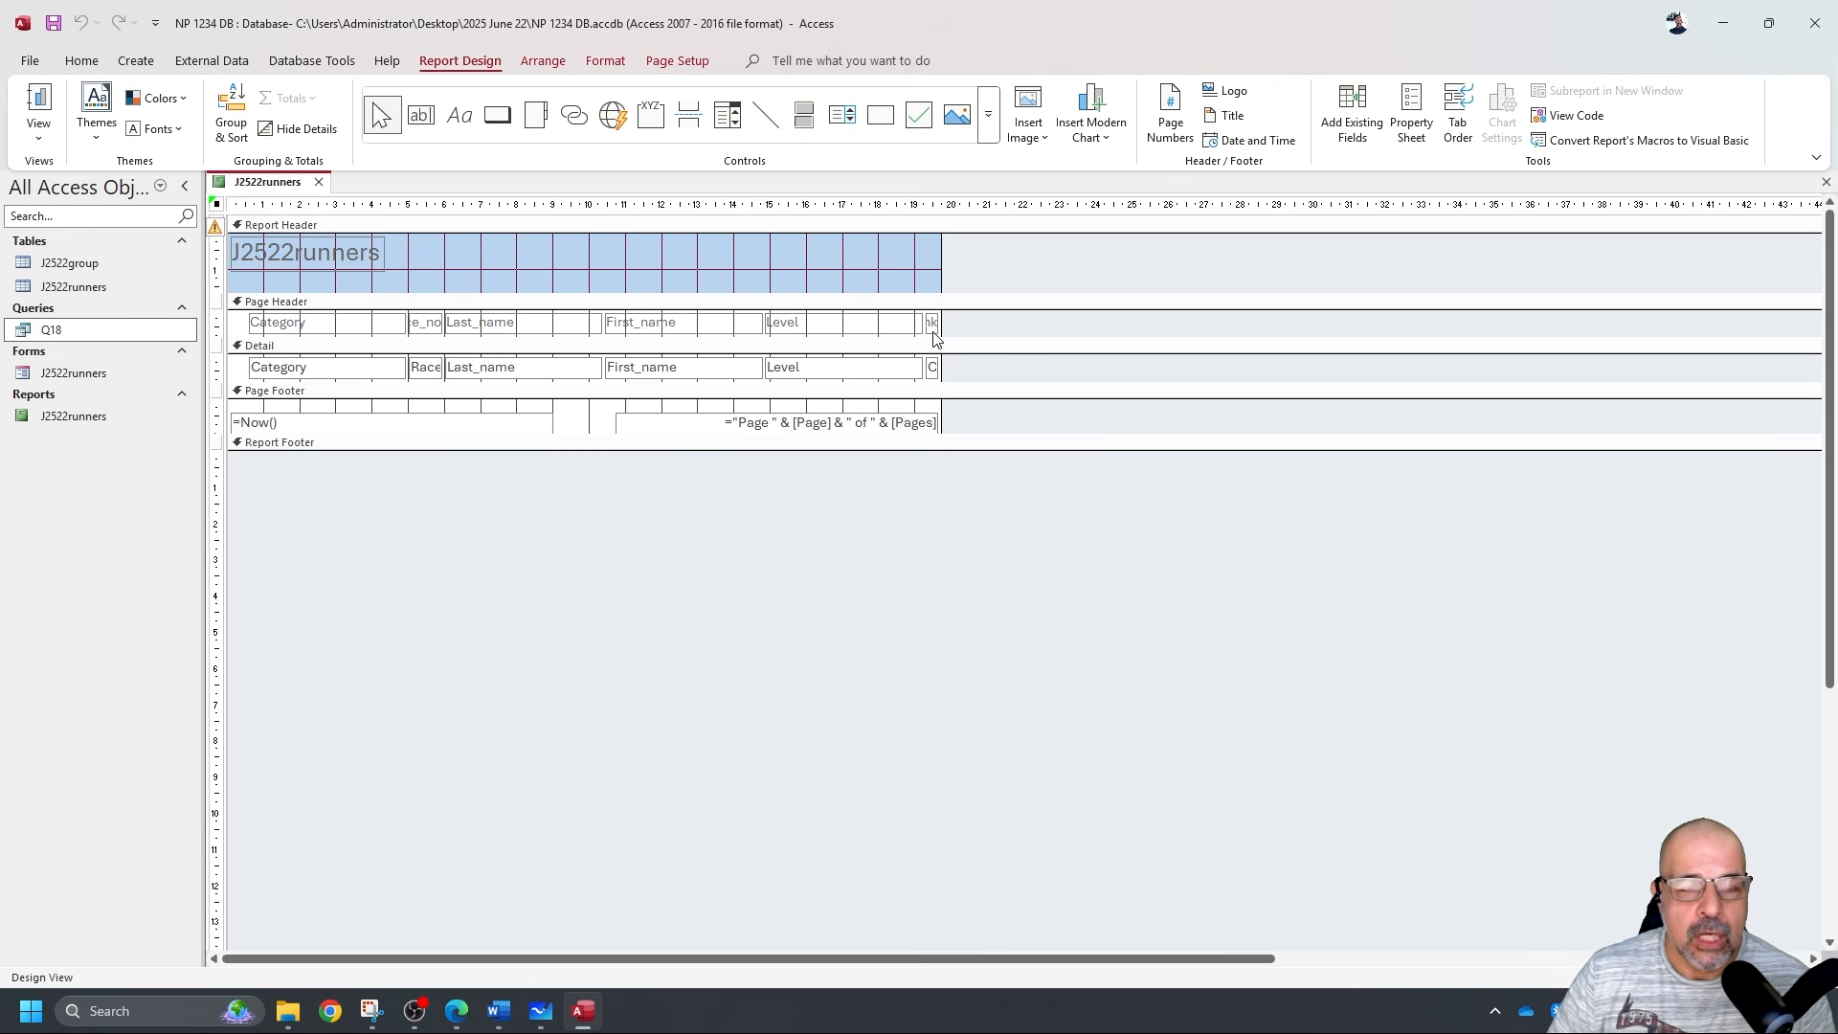
drag(236, 319, 369, 373)
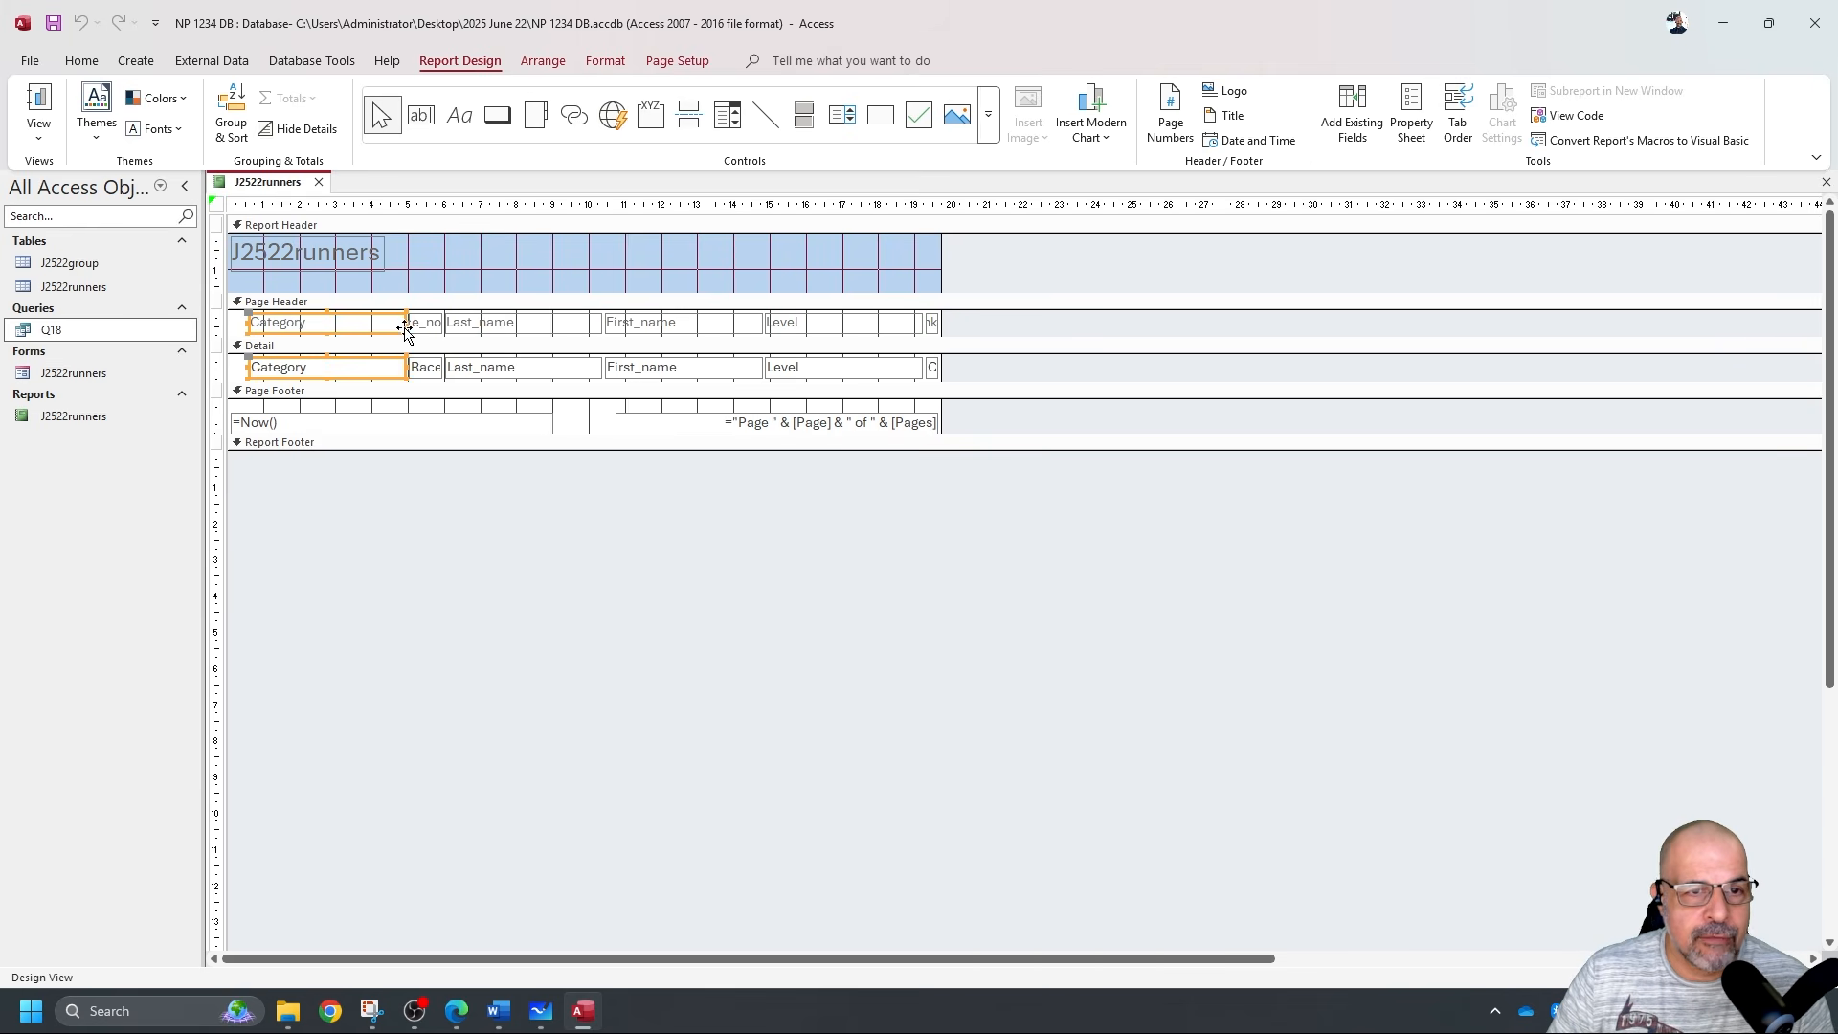
drag(405, 328, 319, 325)
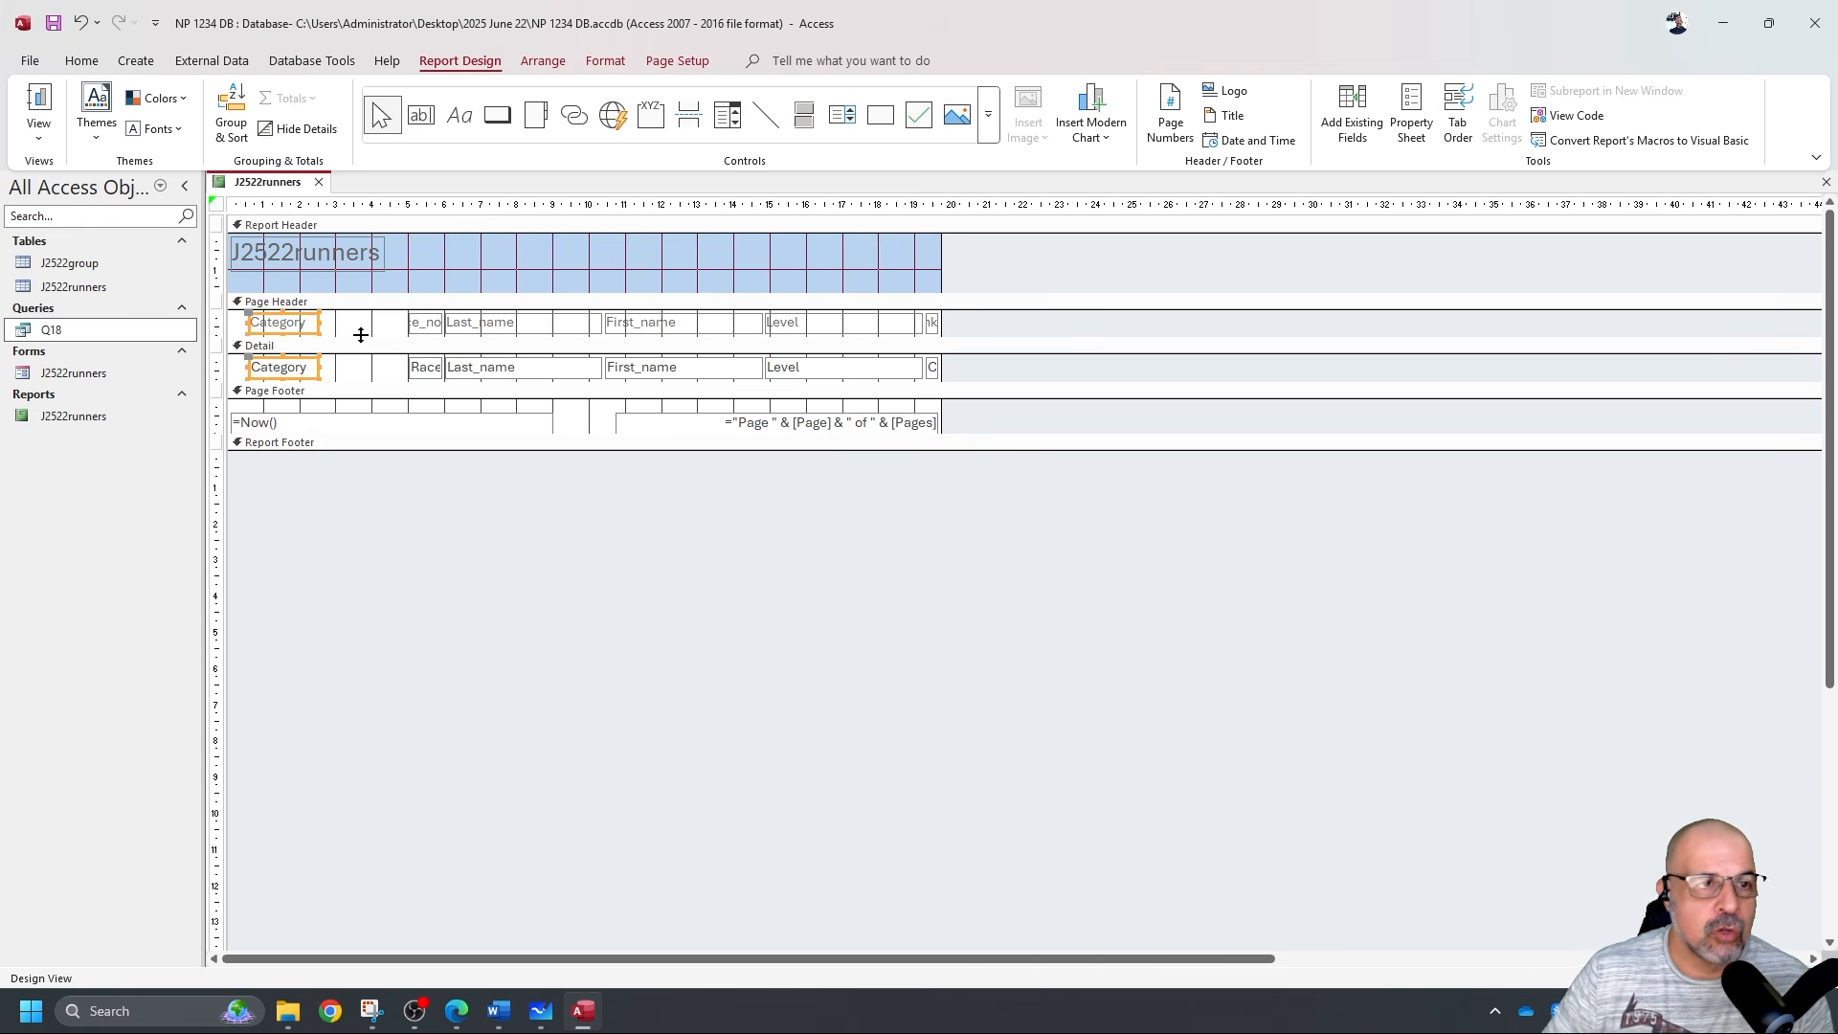
click(38, 96)
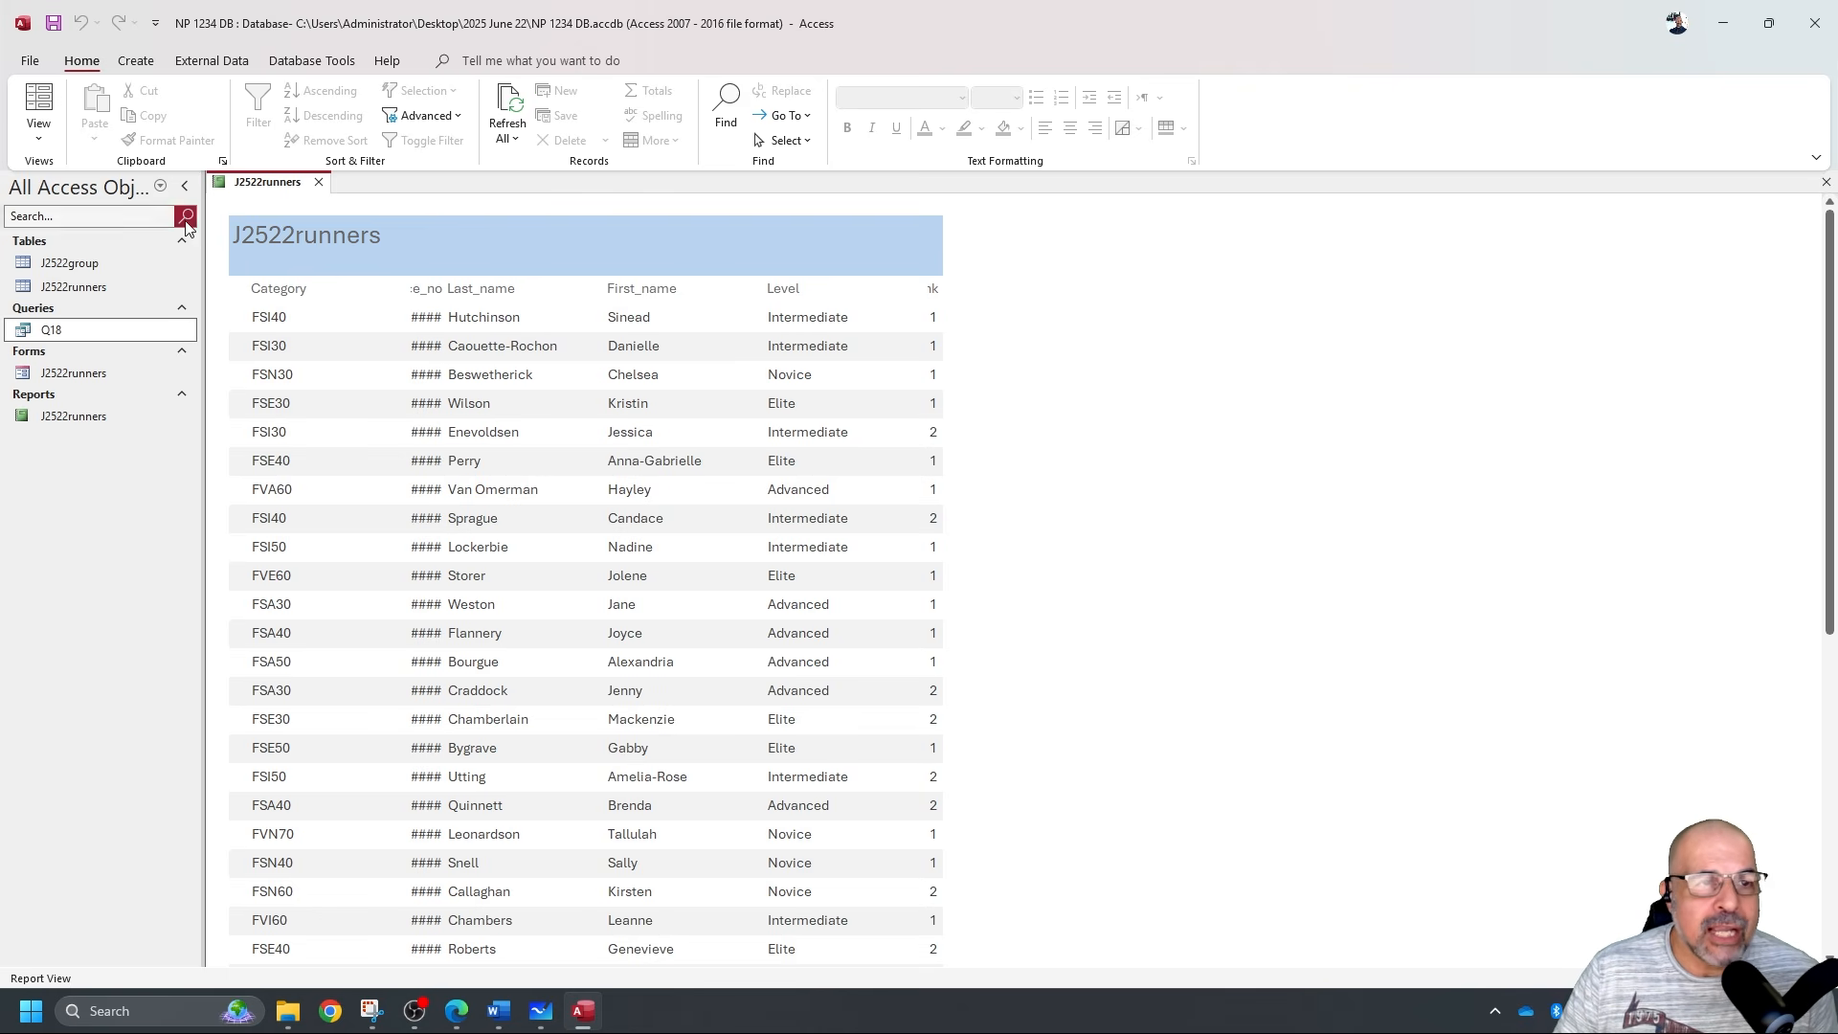
Widen the Race_no column leftward so race numbers display instead of ####.
click(40, 134)
click(101, 296)
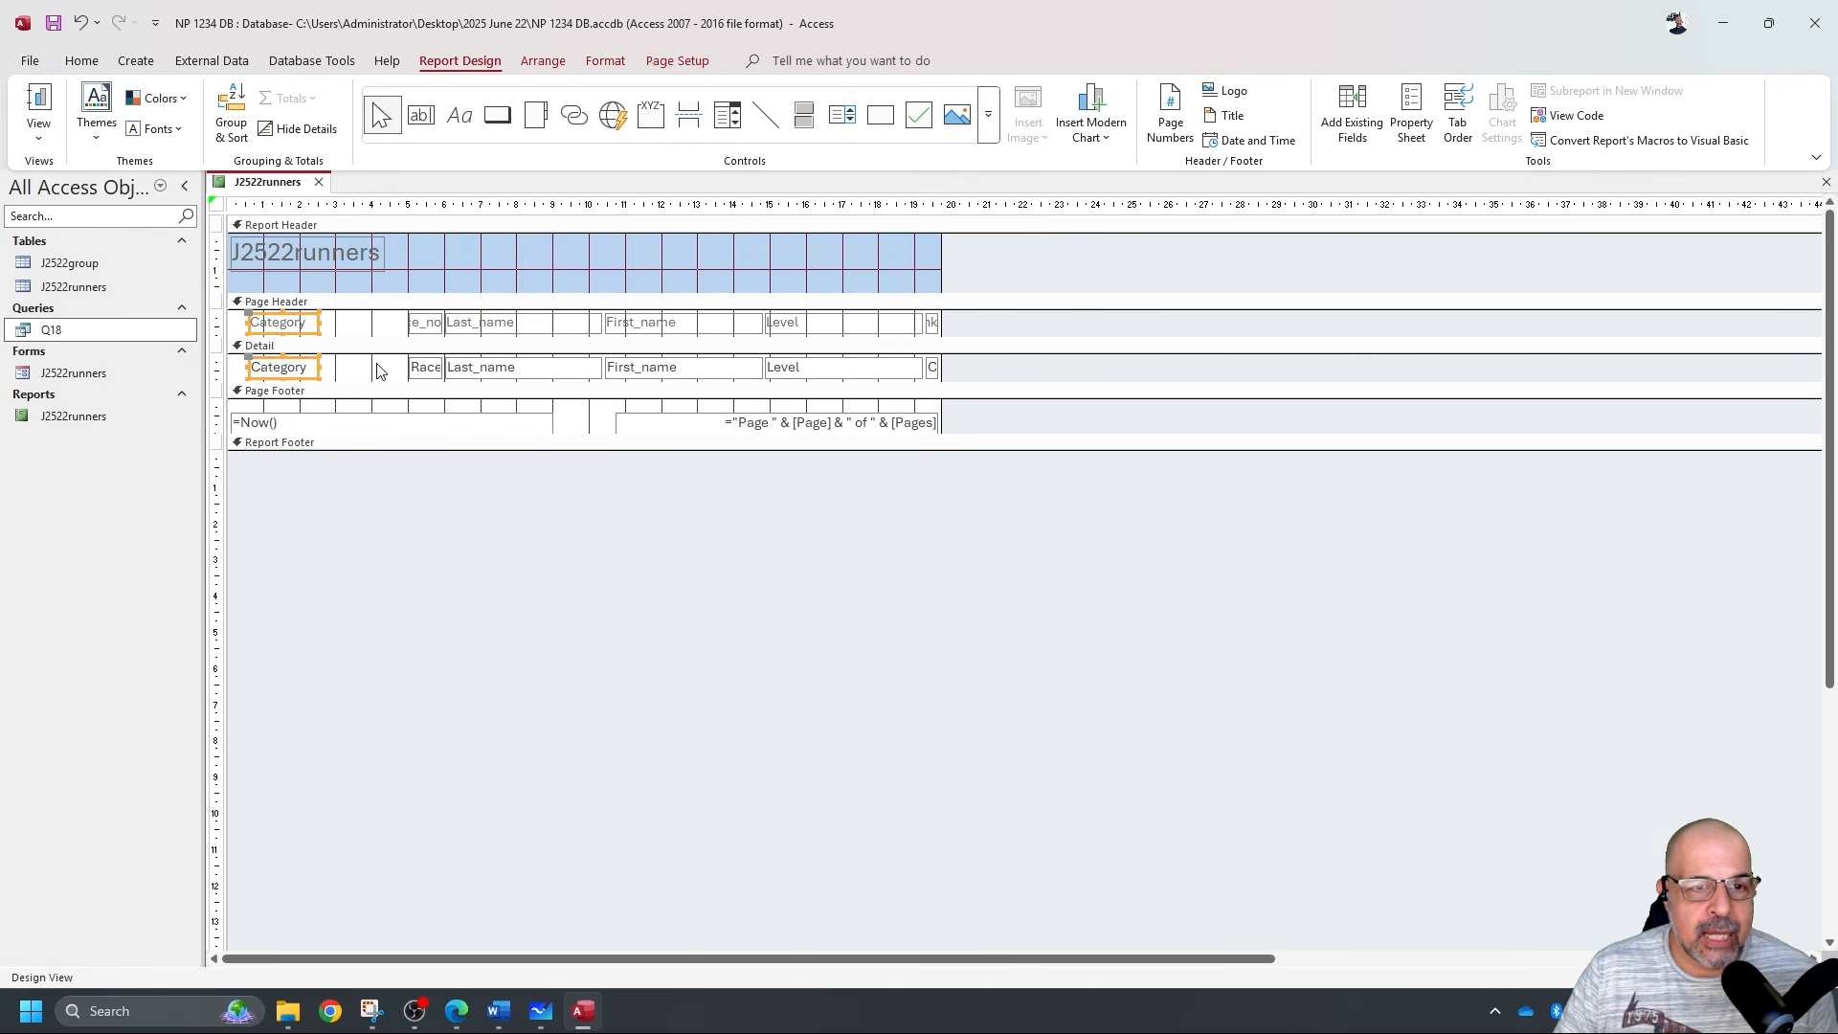
drag(428, 368, 357, 368)
click(38, 103)
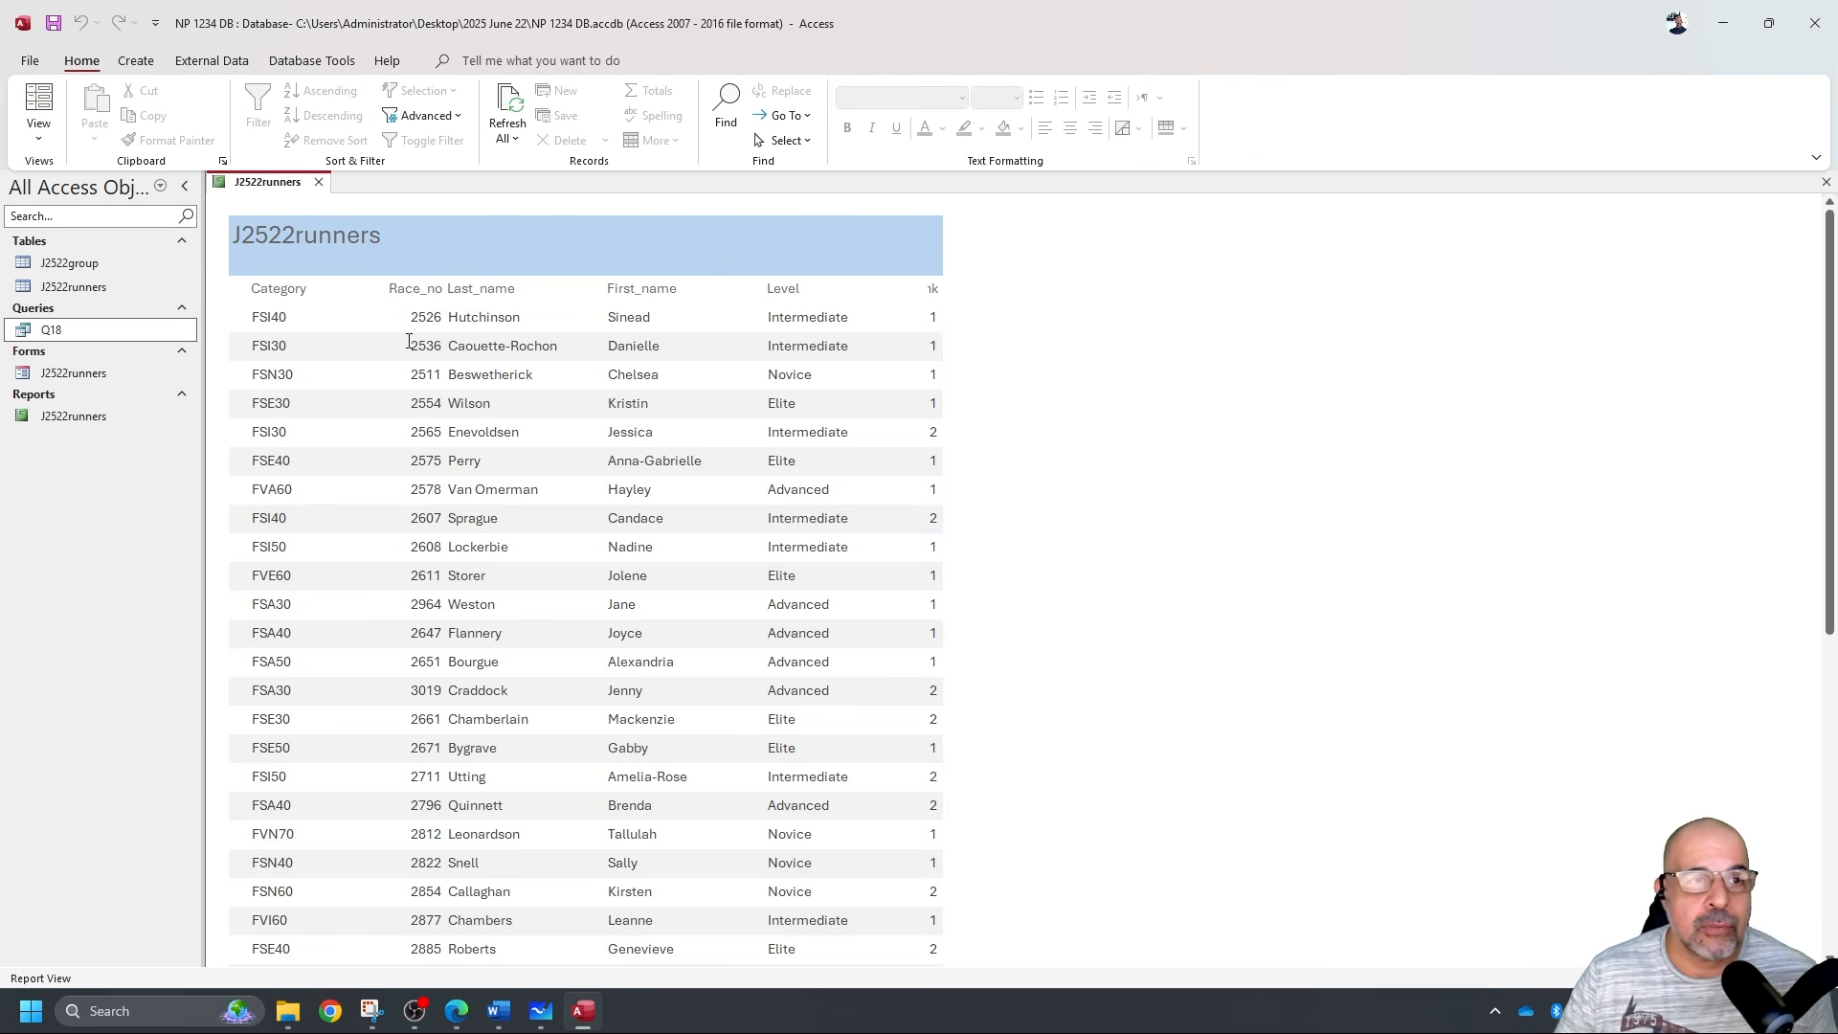
click(38, 134)
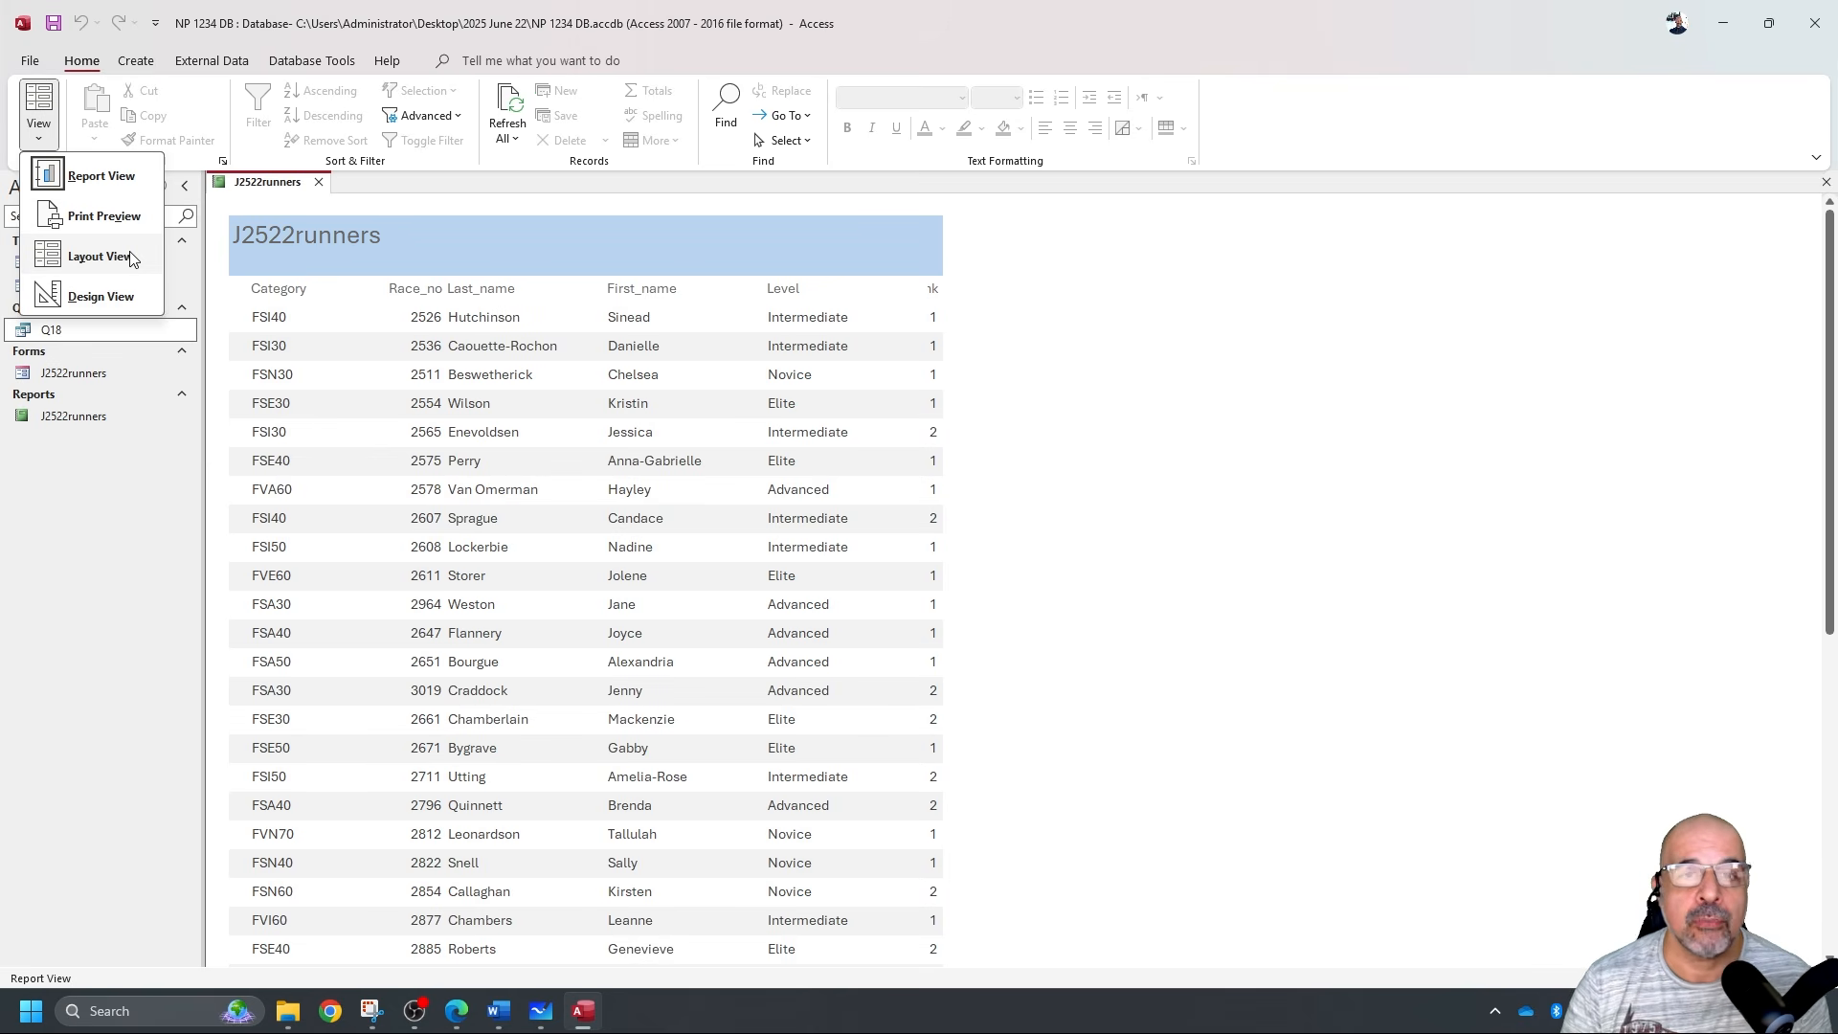
In Layout View, select the Race_no heading and values and resize it toward Category.
click(99, 256)
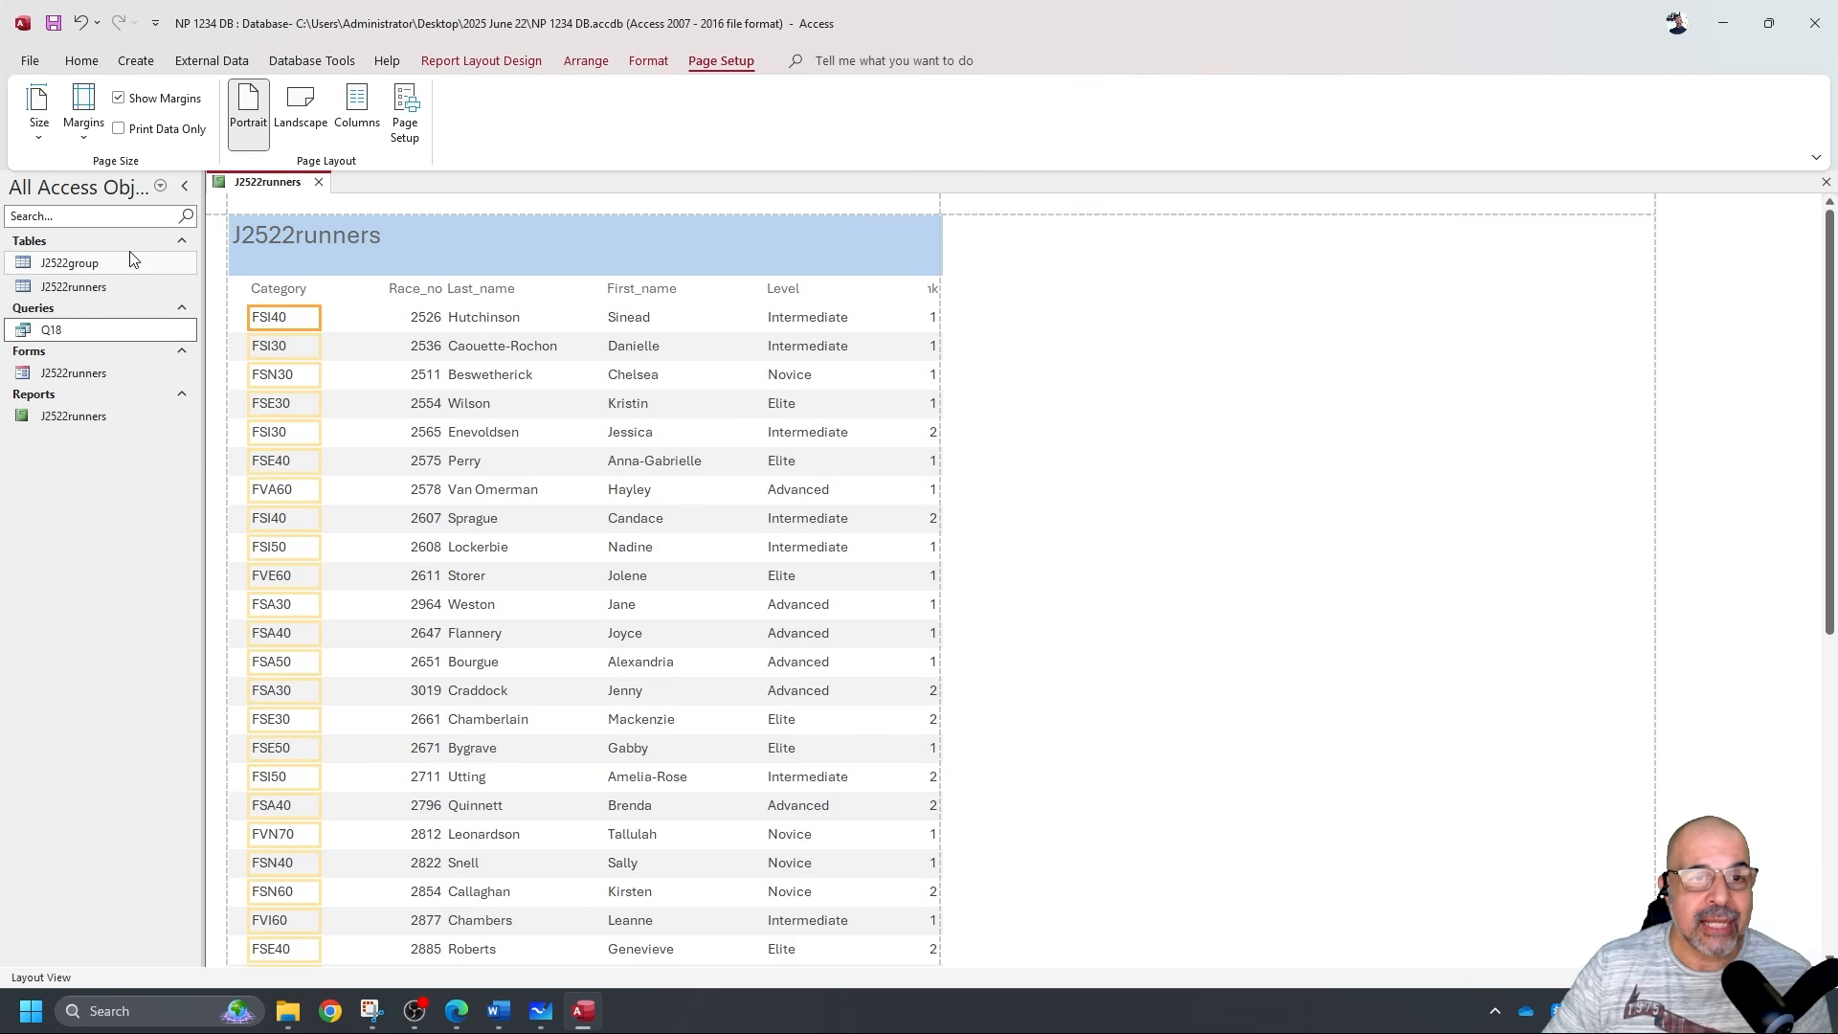
click(404, 288)
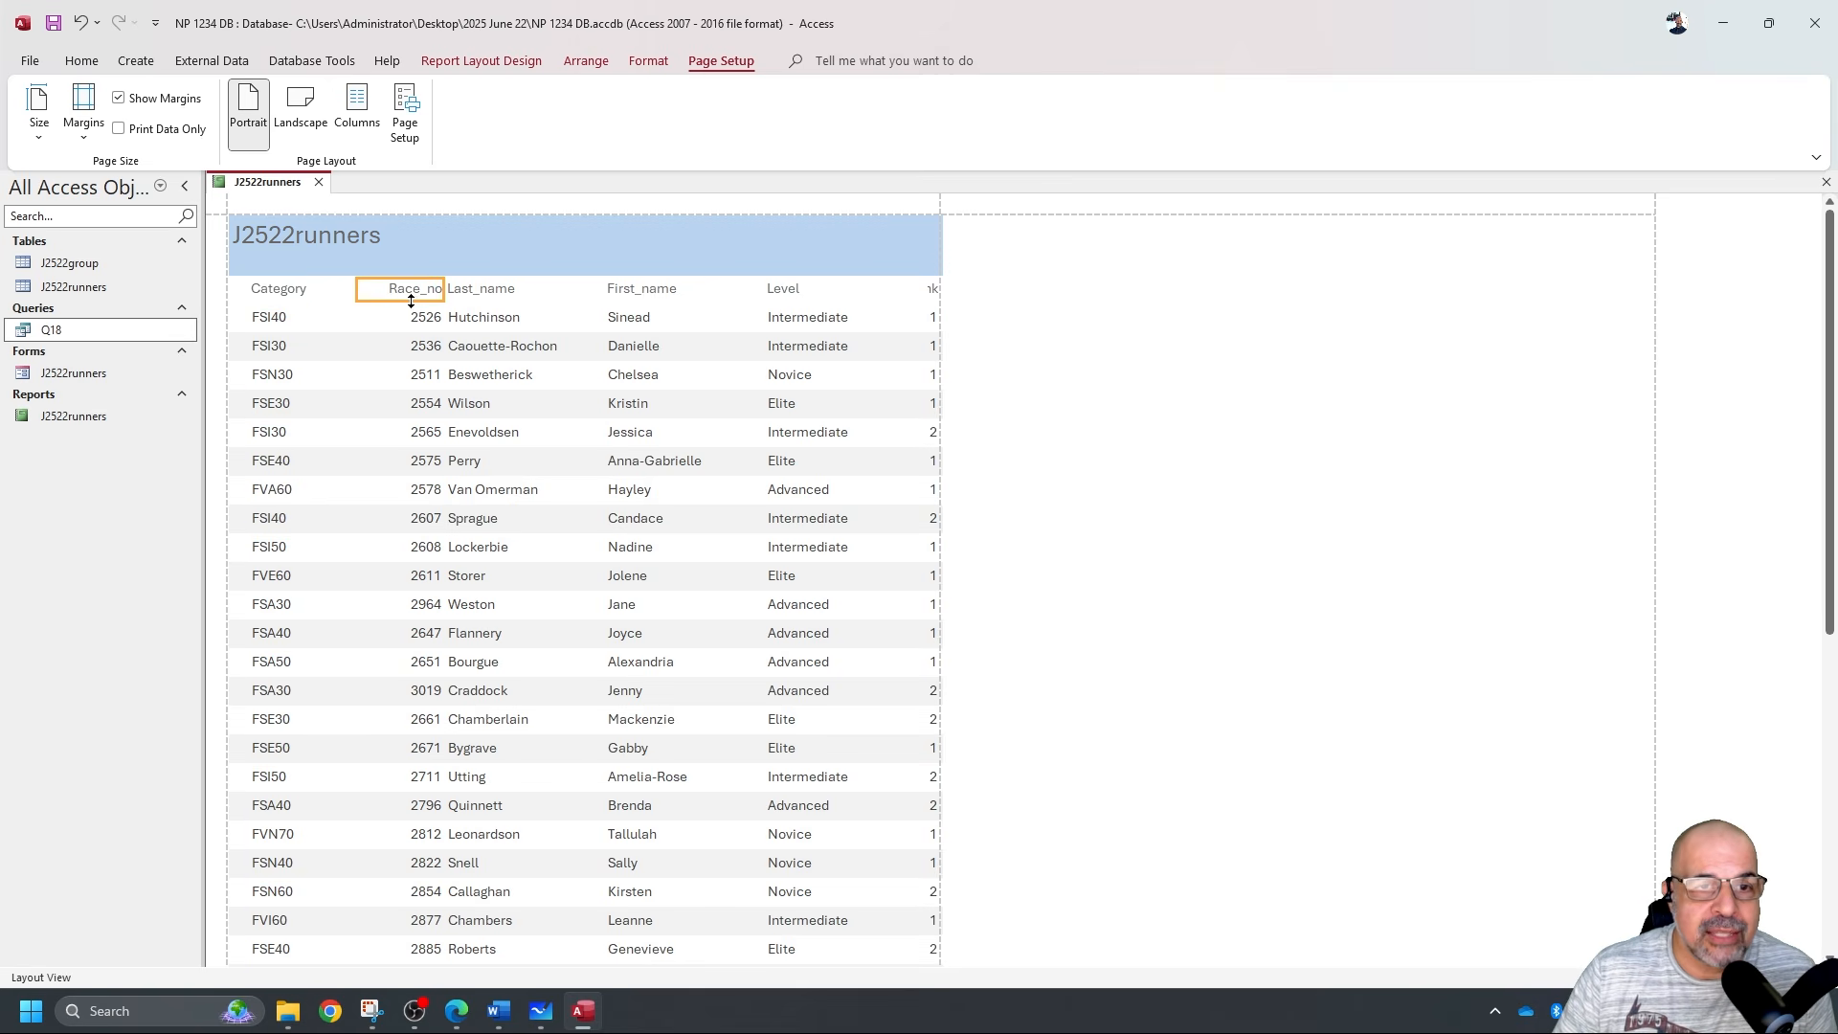
click(403, 316)
click(402, 295)
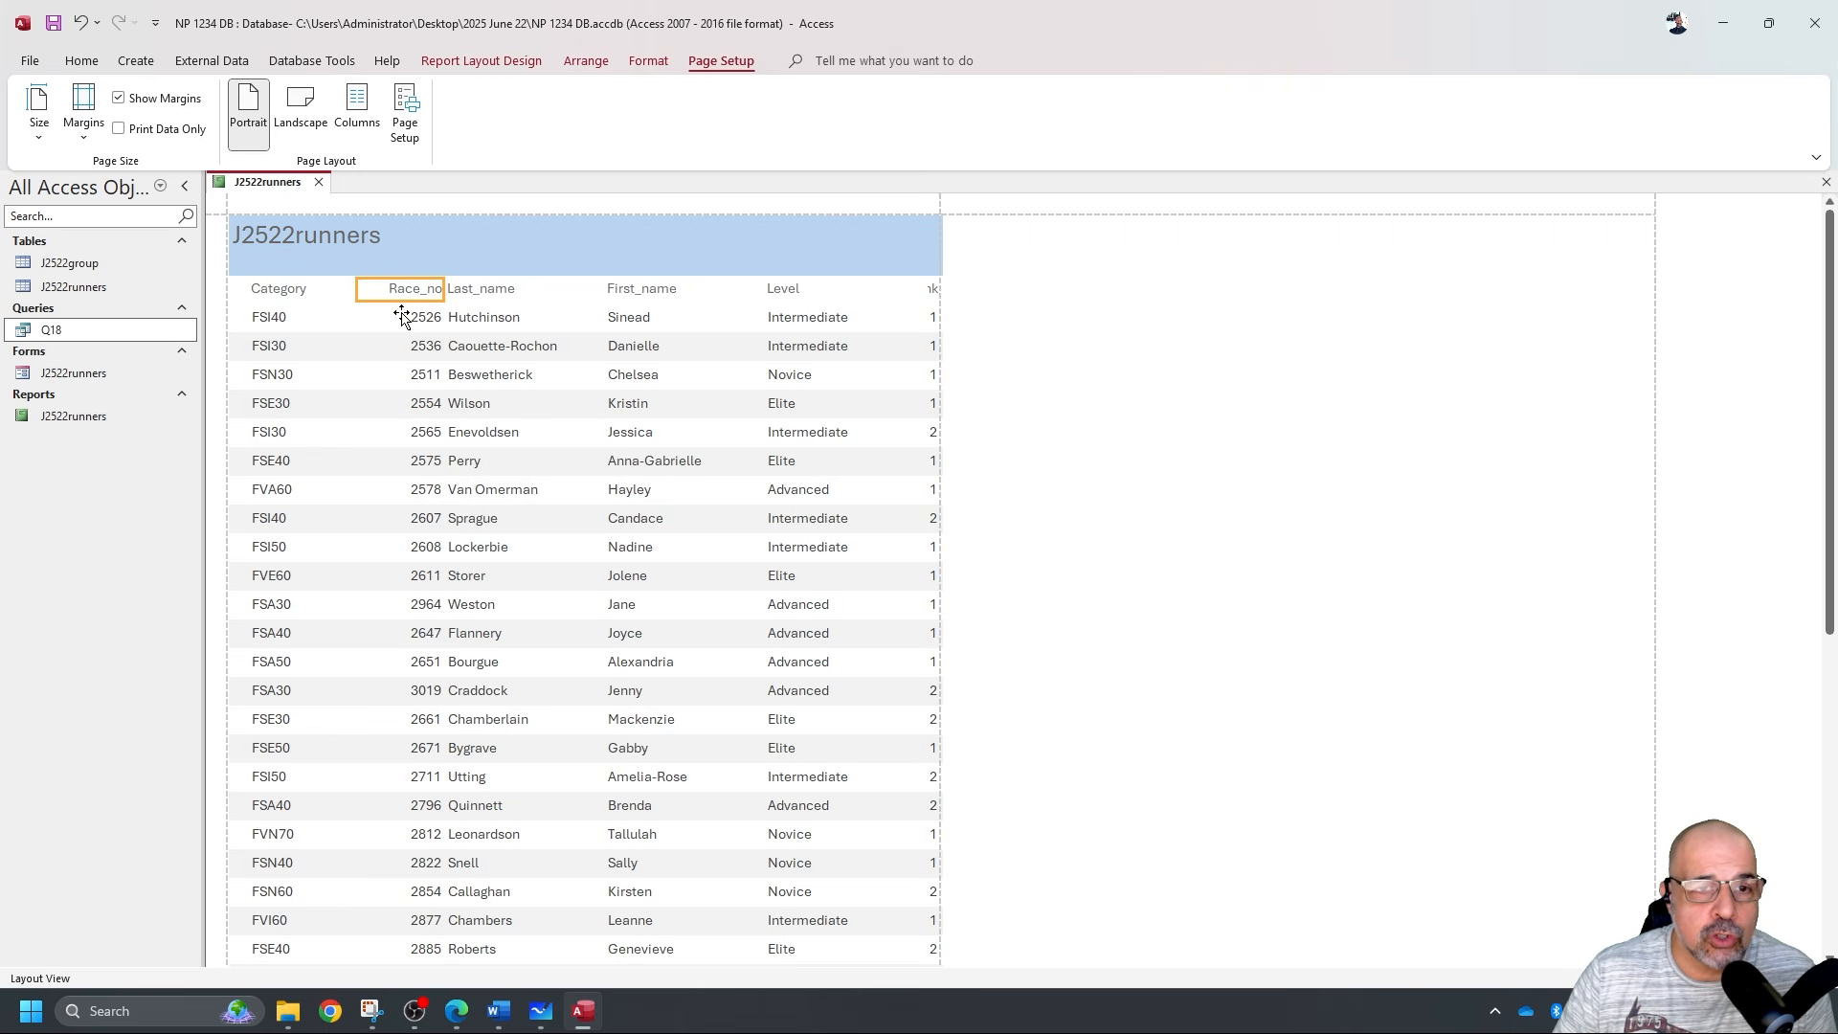
click(400, 321)
click(401, 297)
shift+click(399, 322)
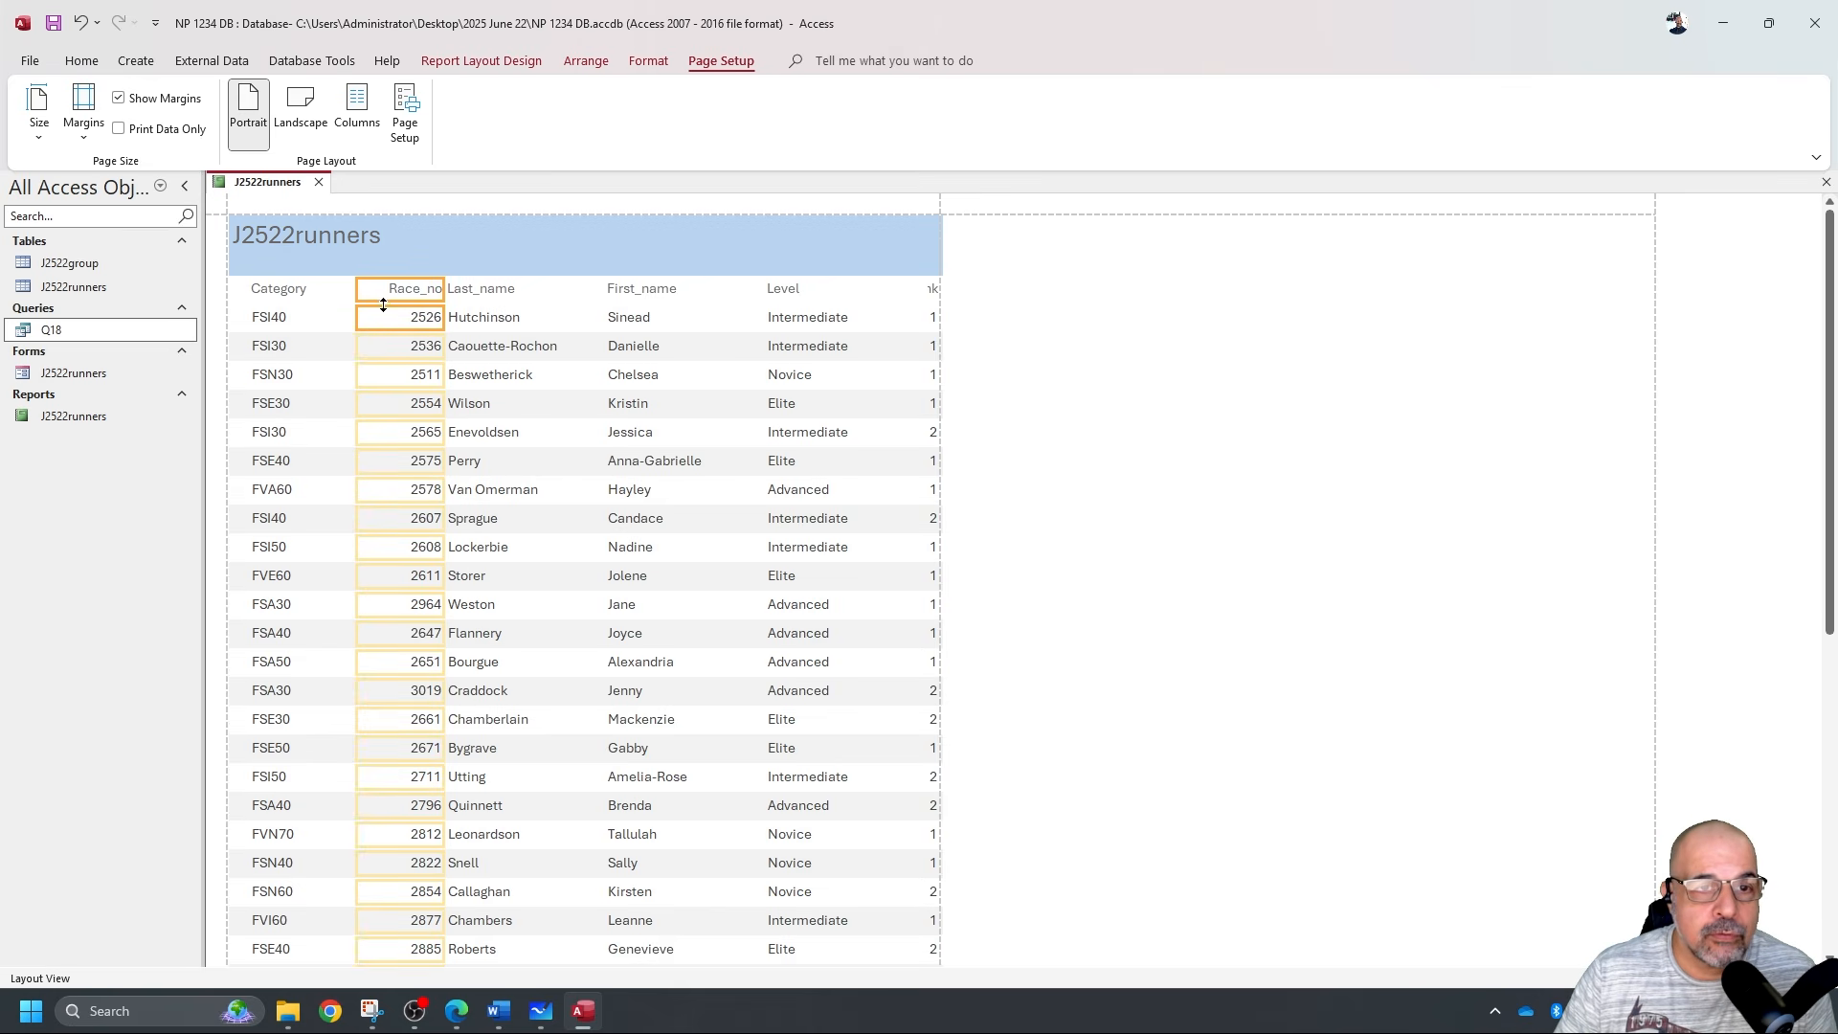
drag(383, 318, 417, 270)
Narrow the Last_name and First_name columns and move First_name beside Last_name.
click(455, 276)
click(513, 297)
drag(601, 297, 580, 294)
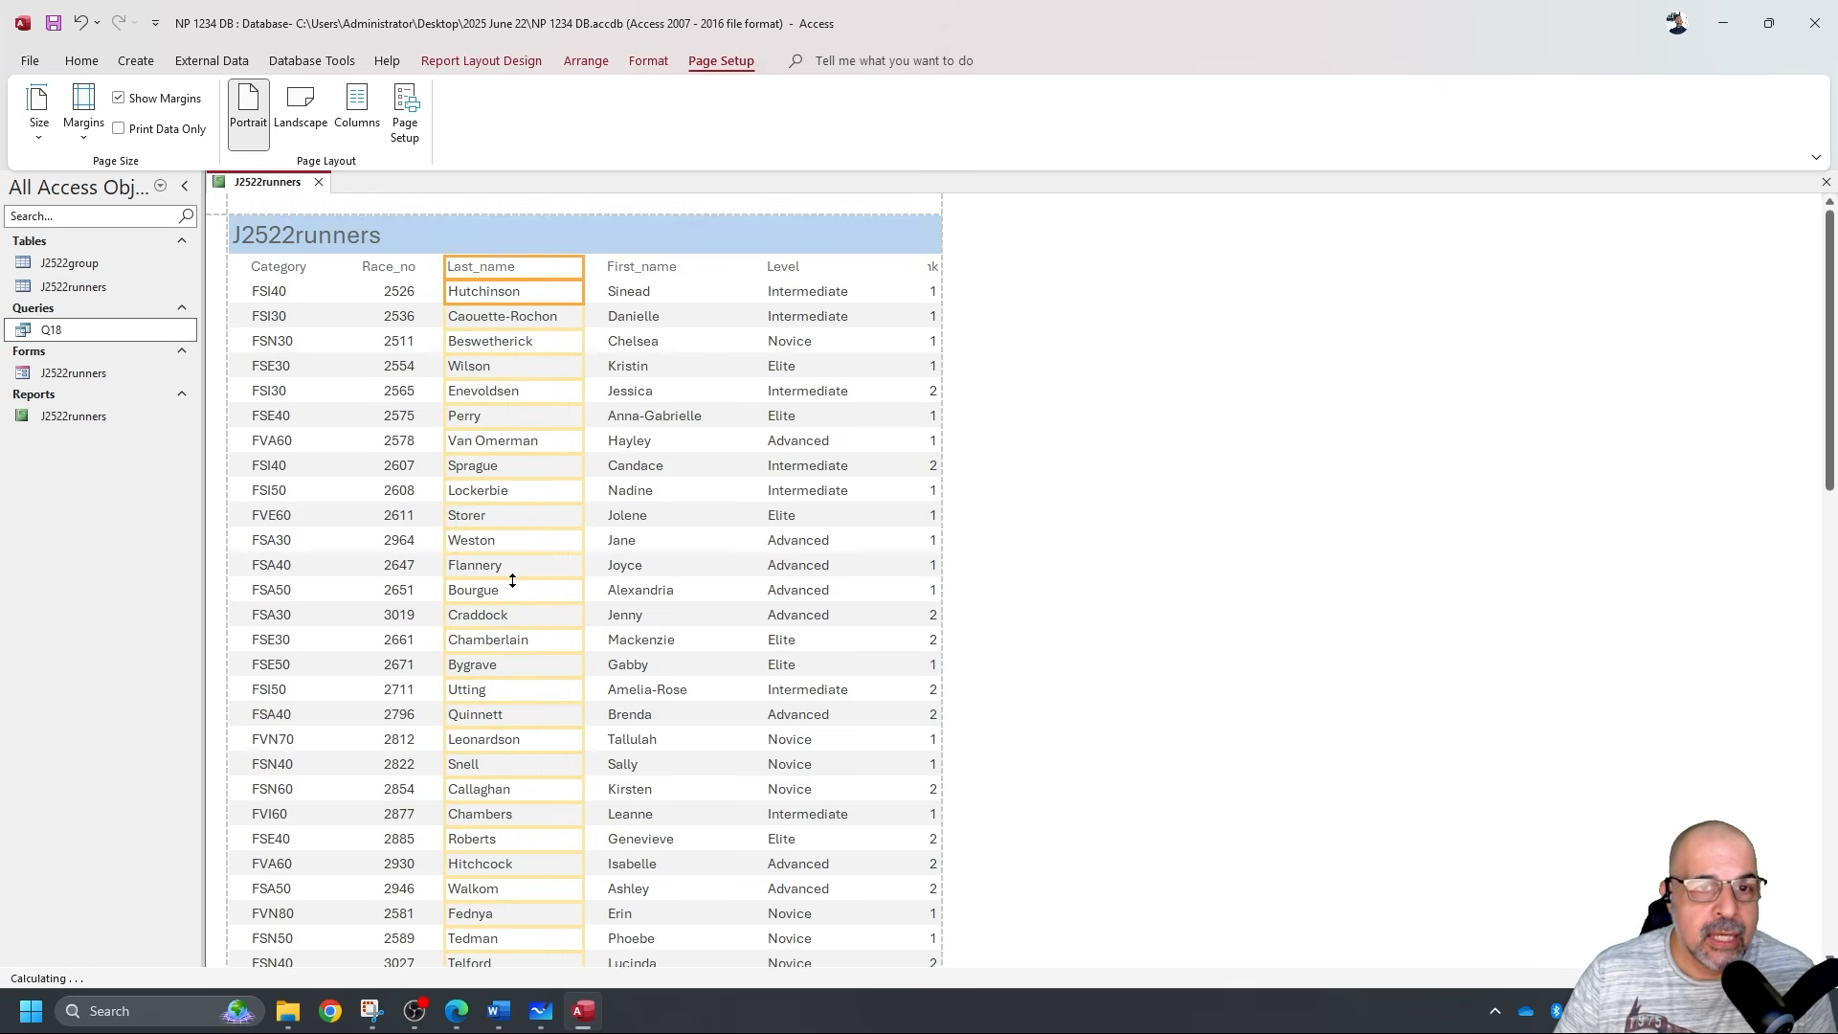
click(640, 267)
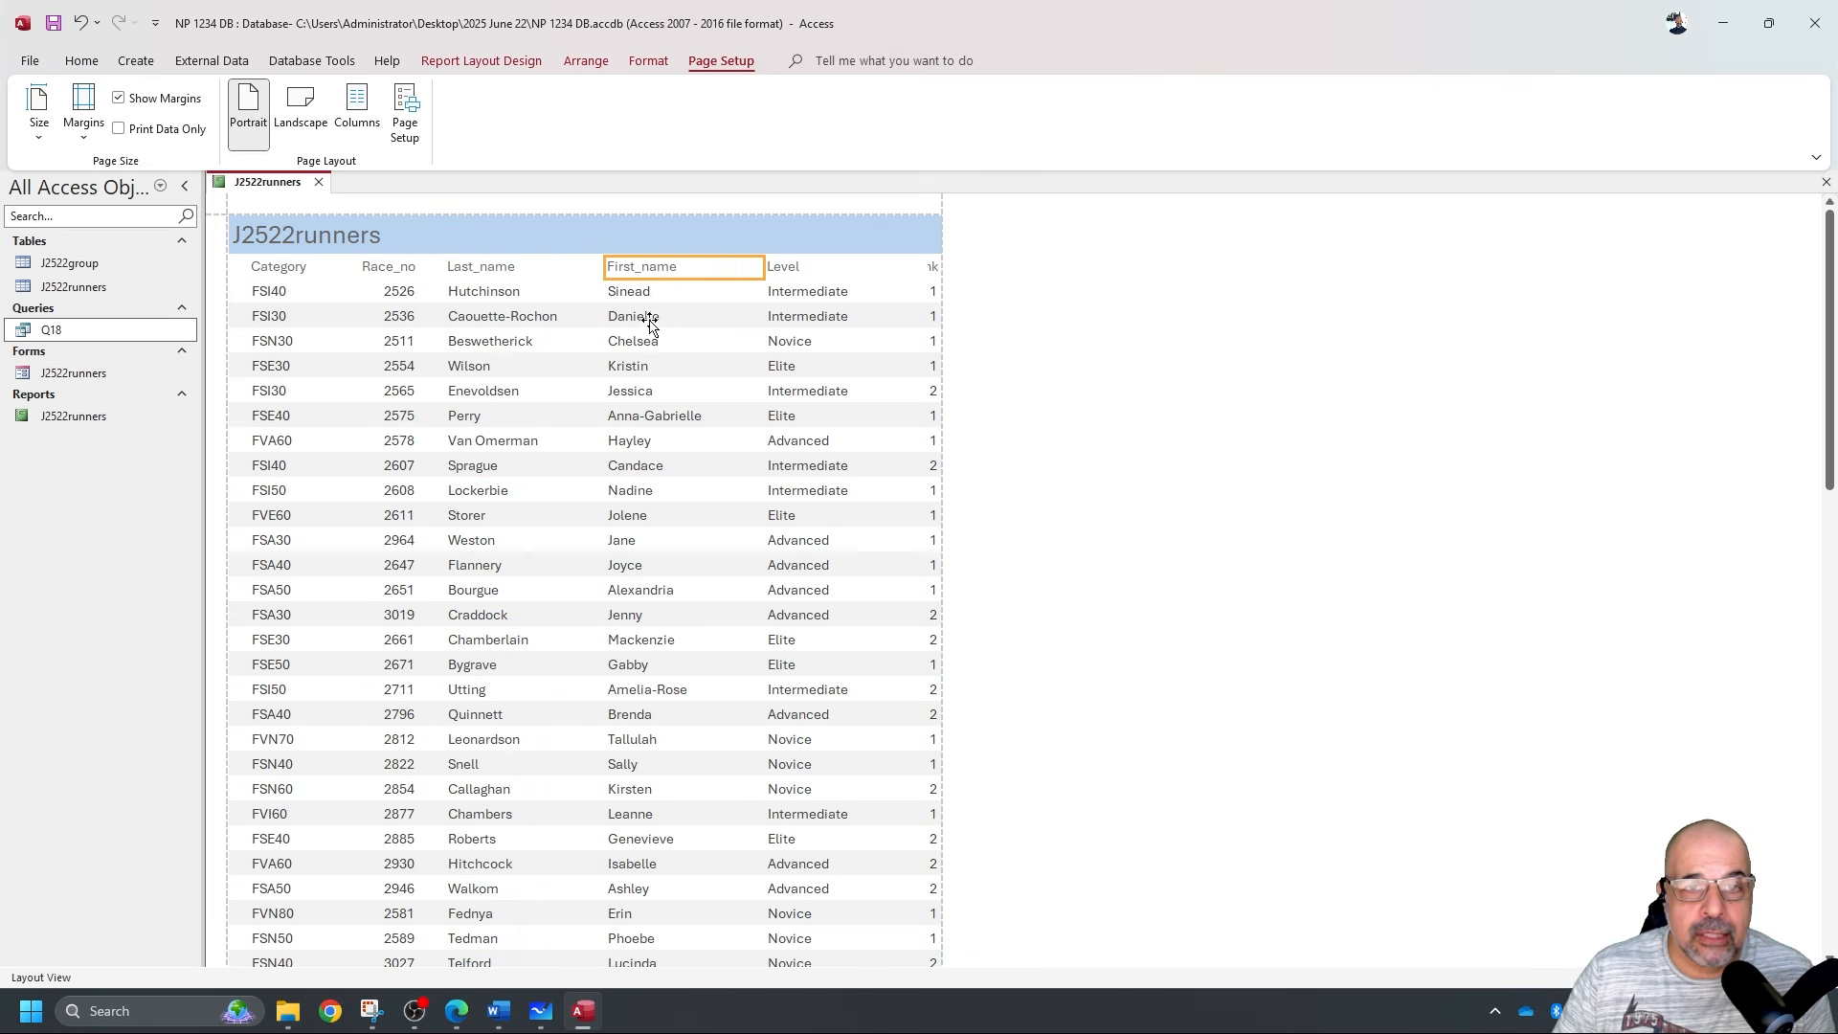
click(645, 291)
scroll(708, 431, down, 1)
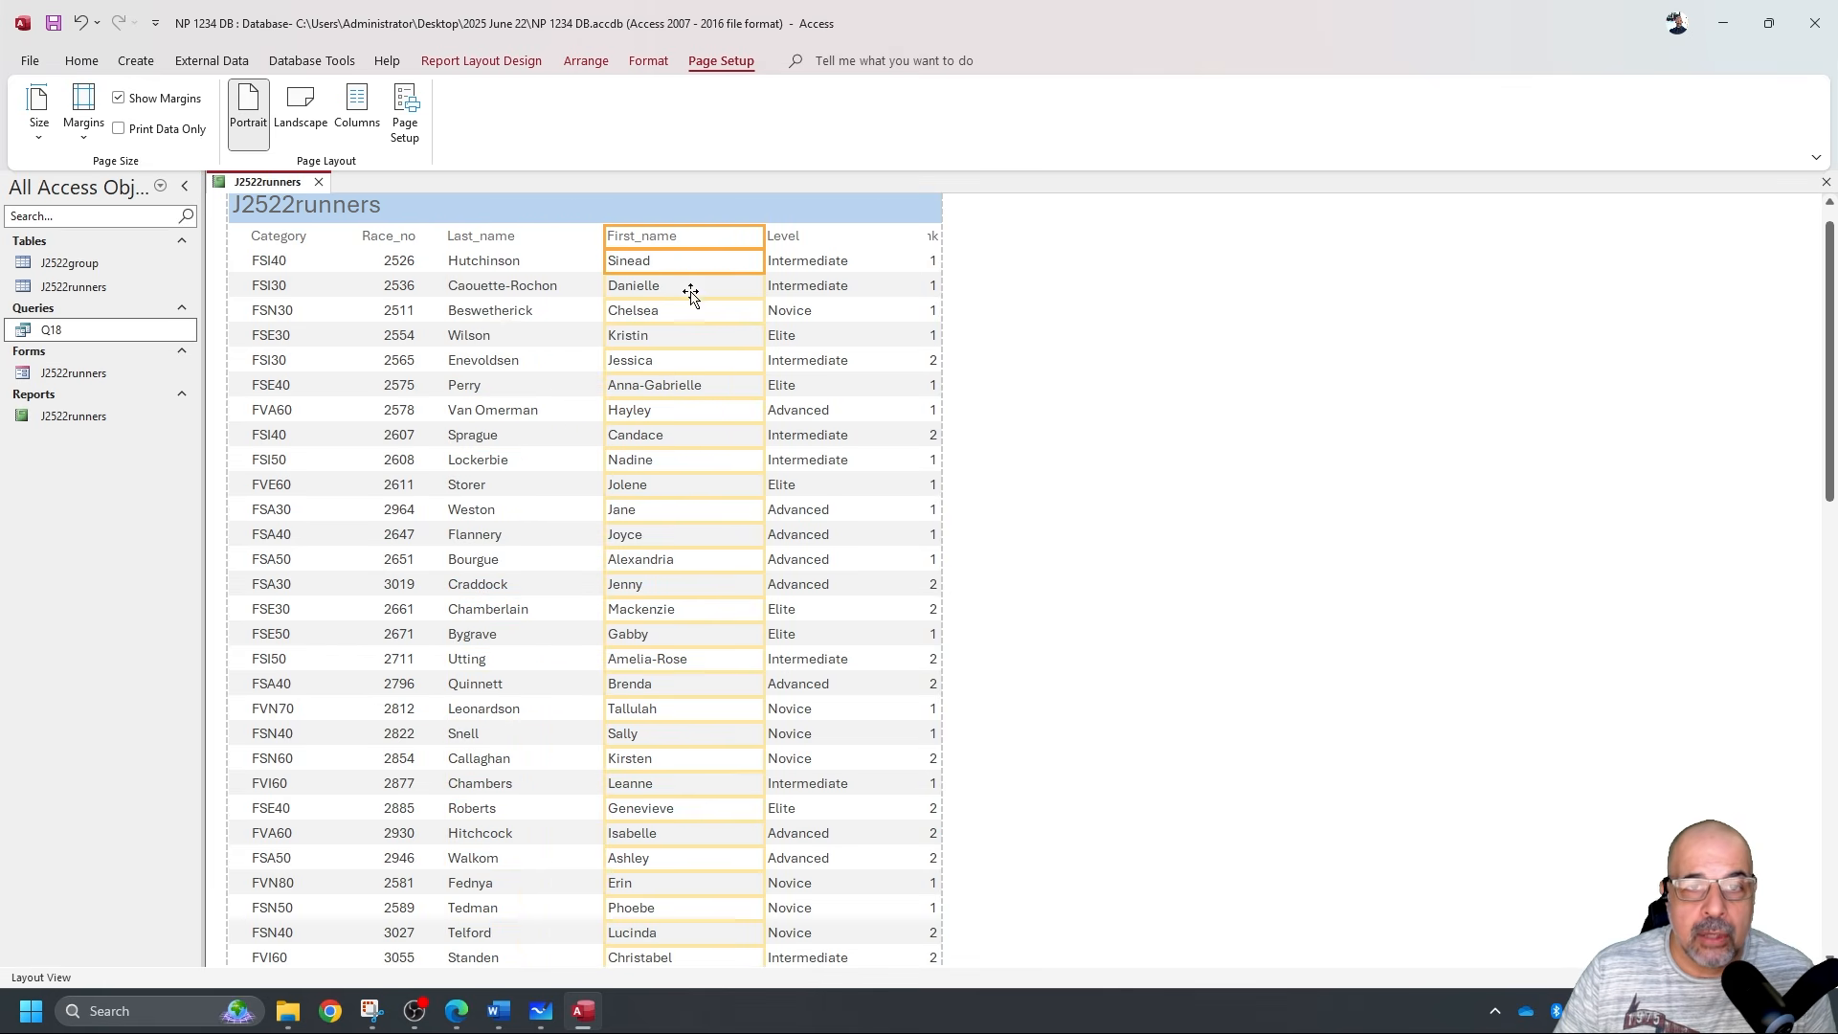
drag(762, 310, 723, 320)
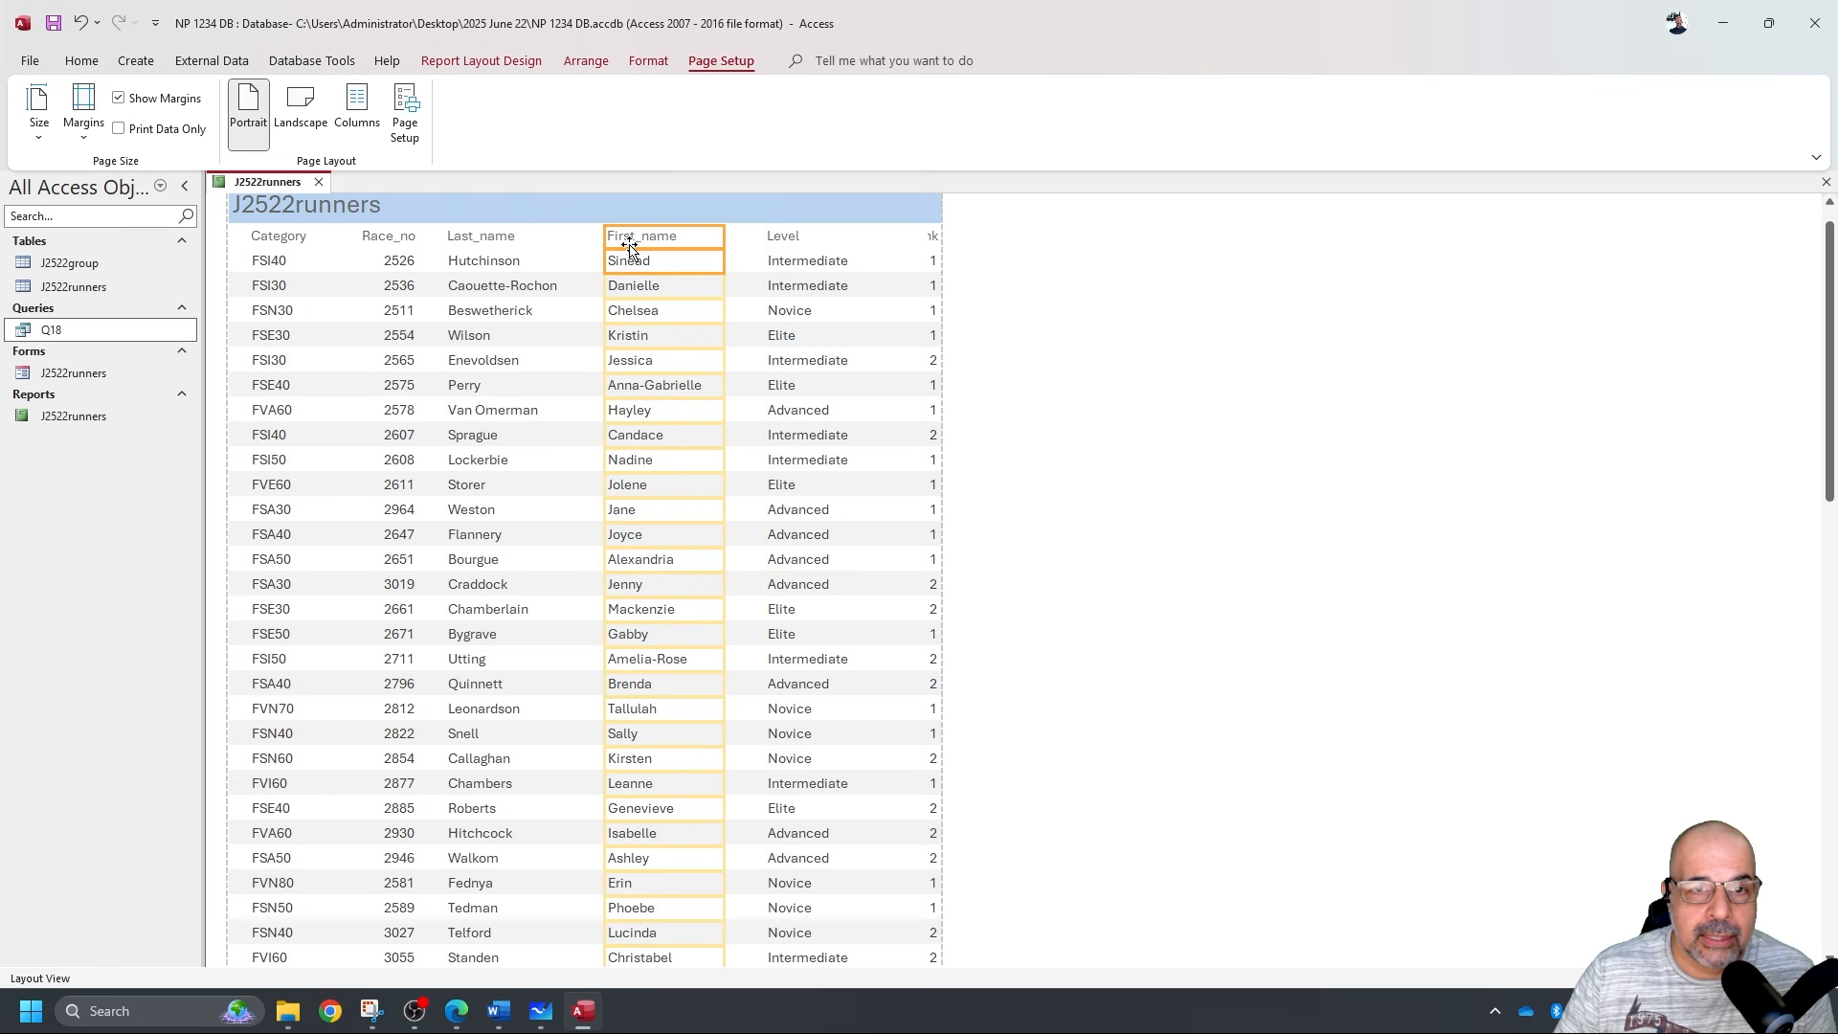
mouse_move(628, 247)
mouse_down()
mouse_move(579, 246)
mouse_move(615, 263)
mouse_up()
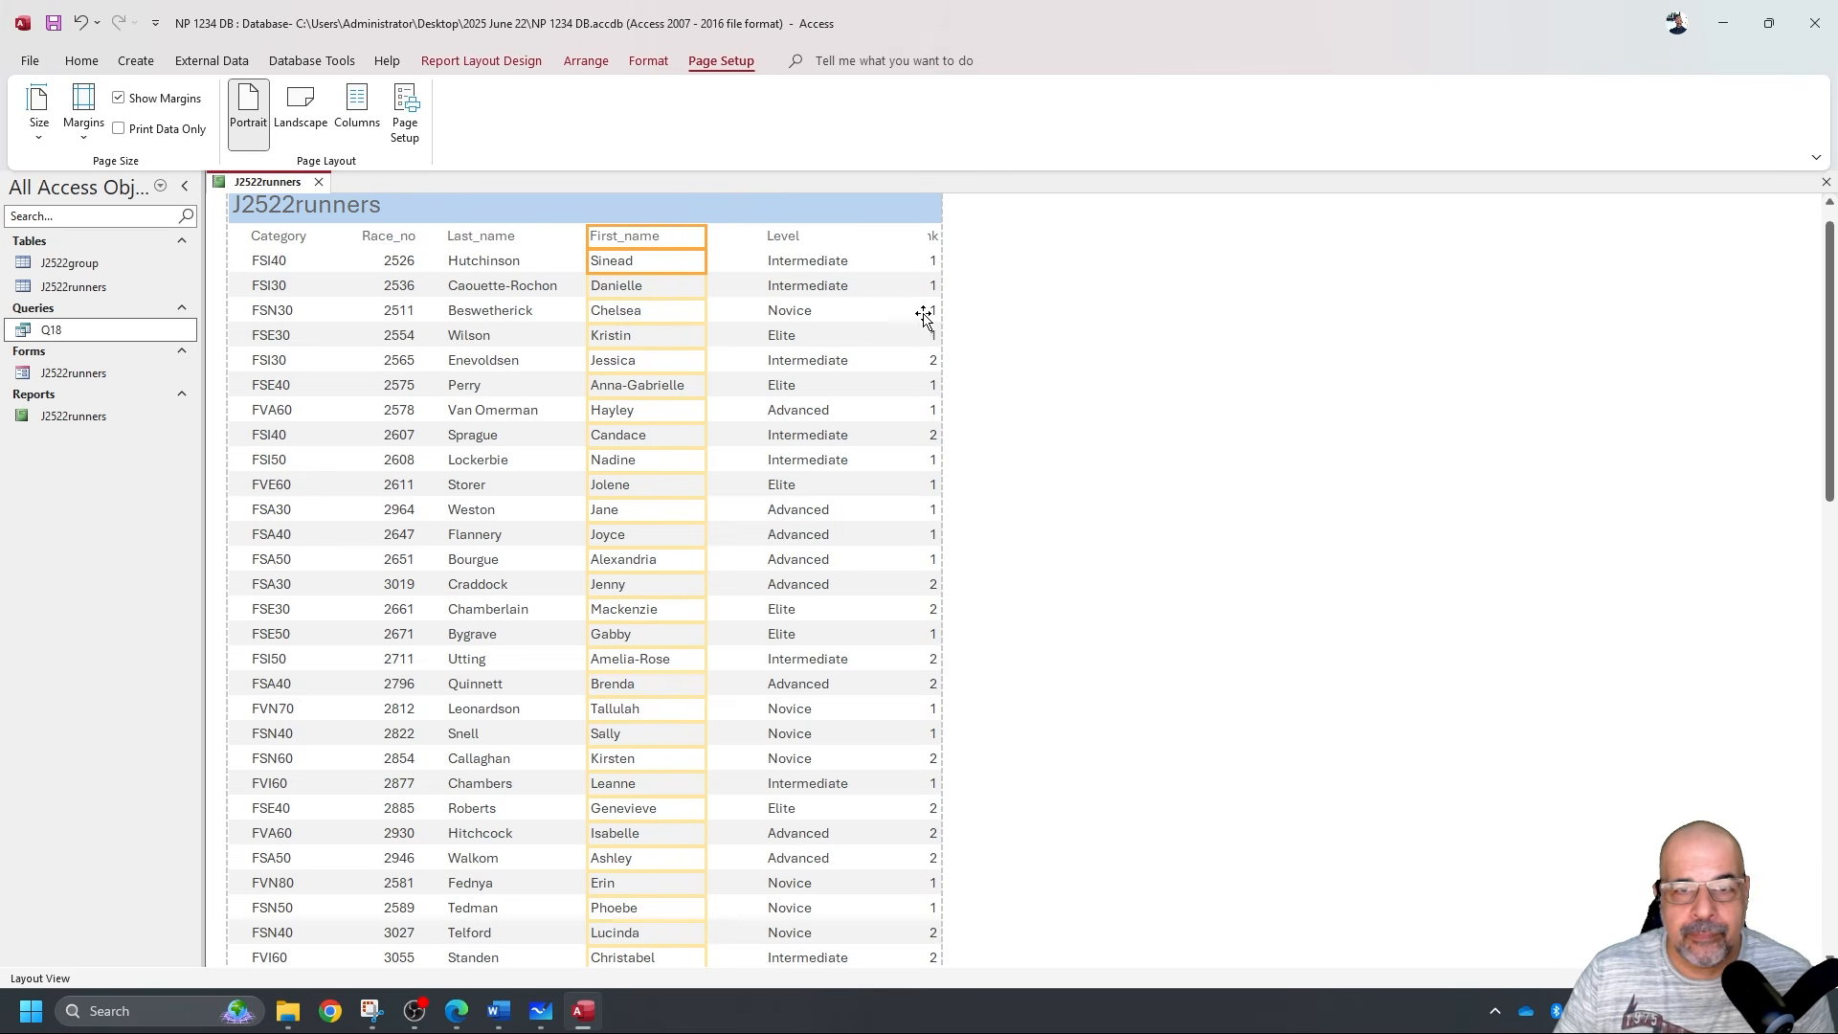
Move and narrow the Level column, and widen Category_rank so its label shows fully.
click(768, 236)
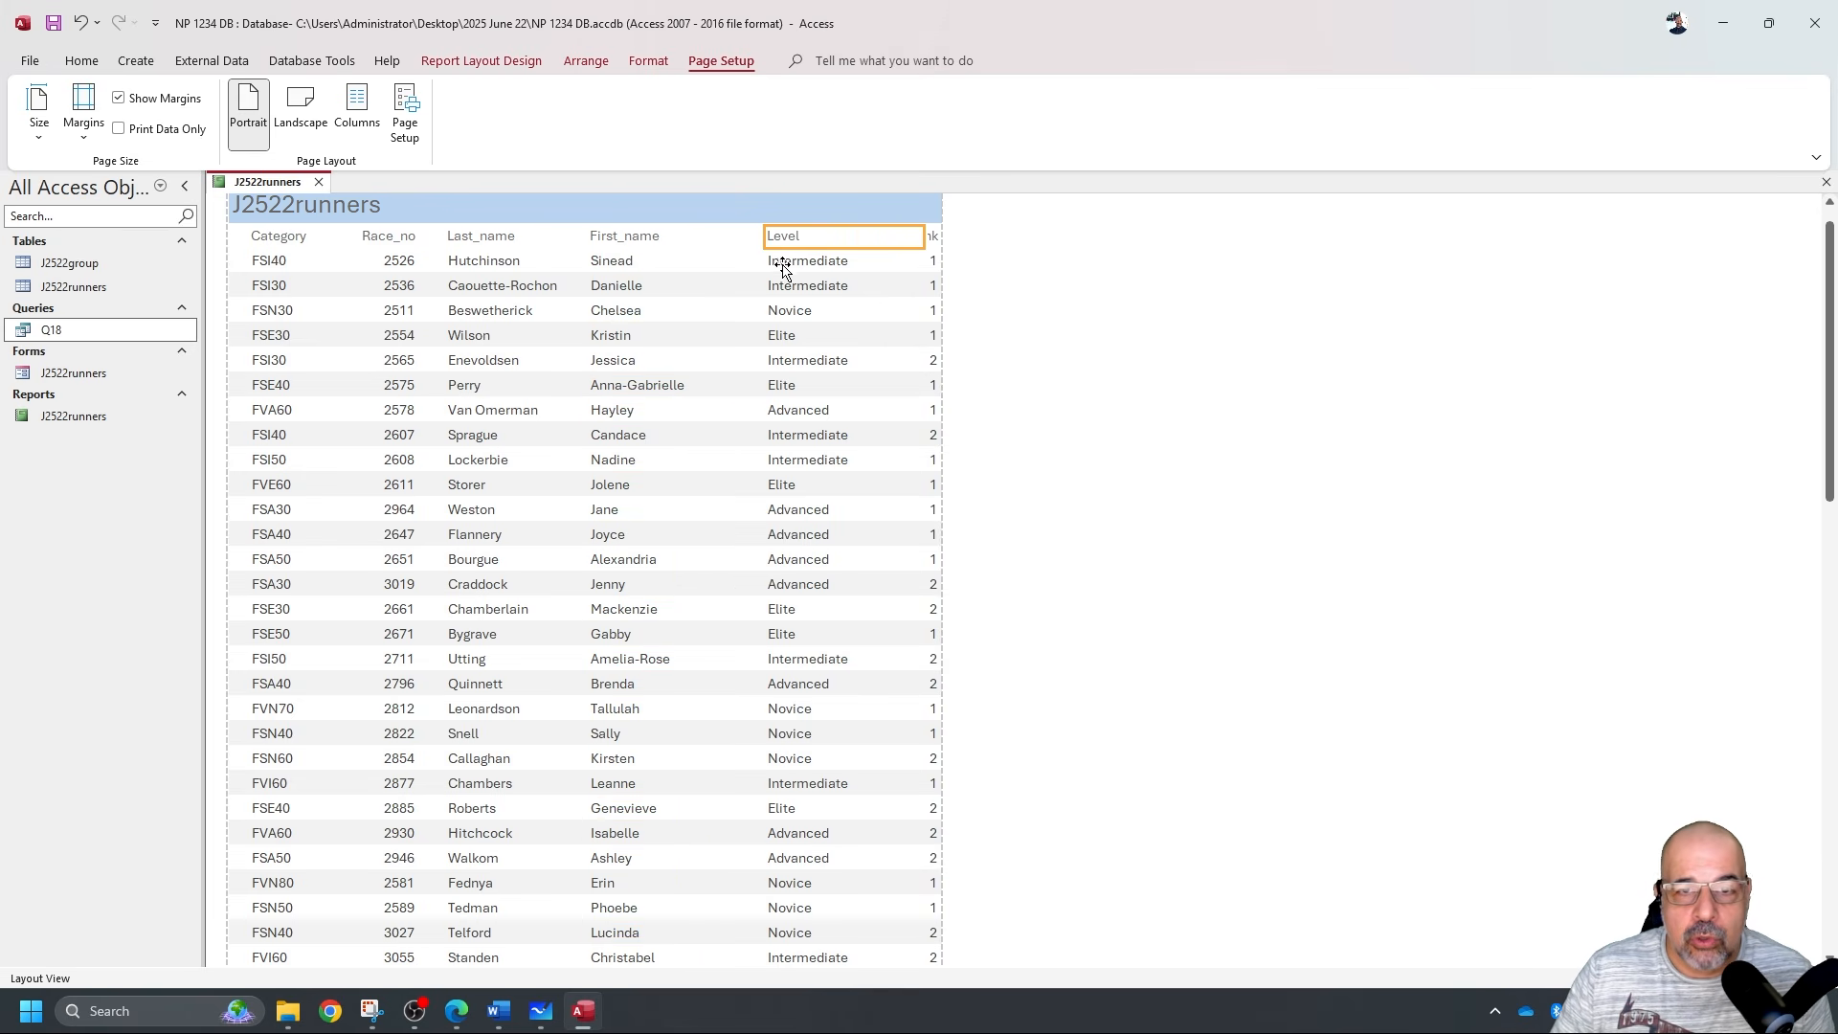
shift+click(768, 264)
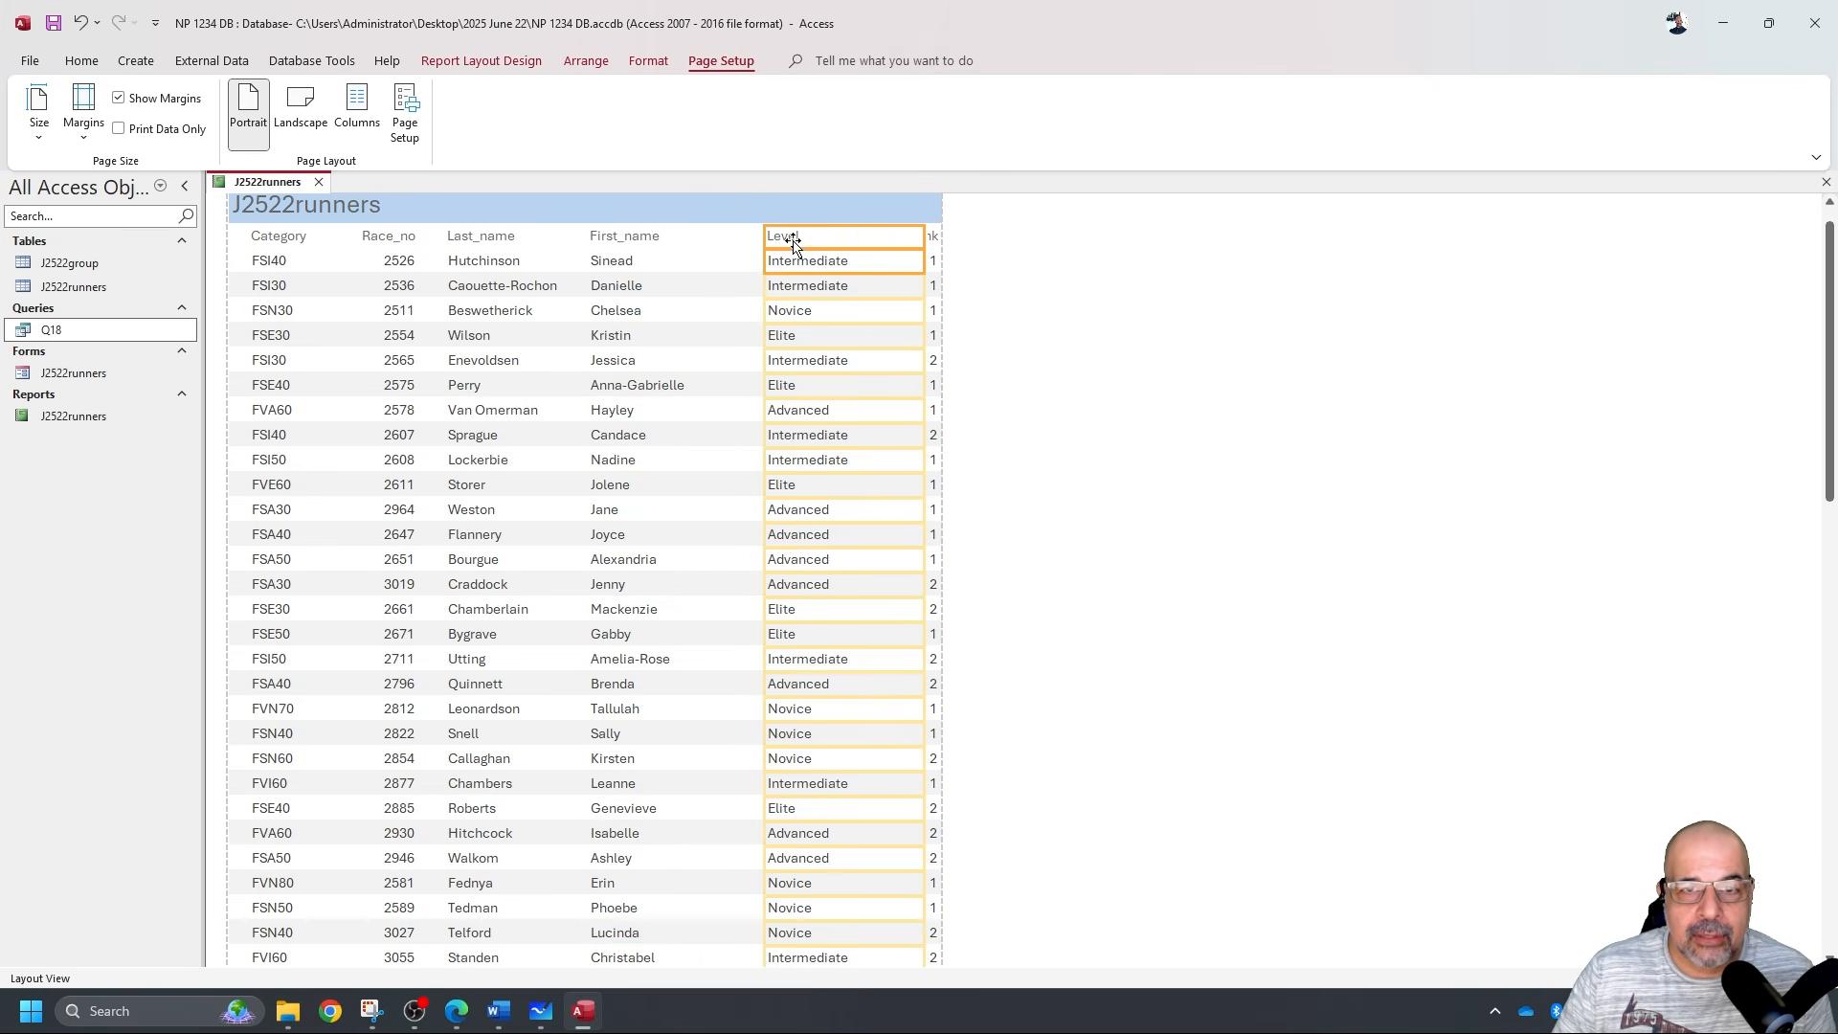
drag(781, 239, 749, 244)
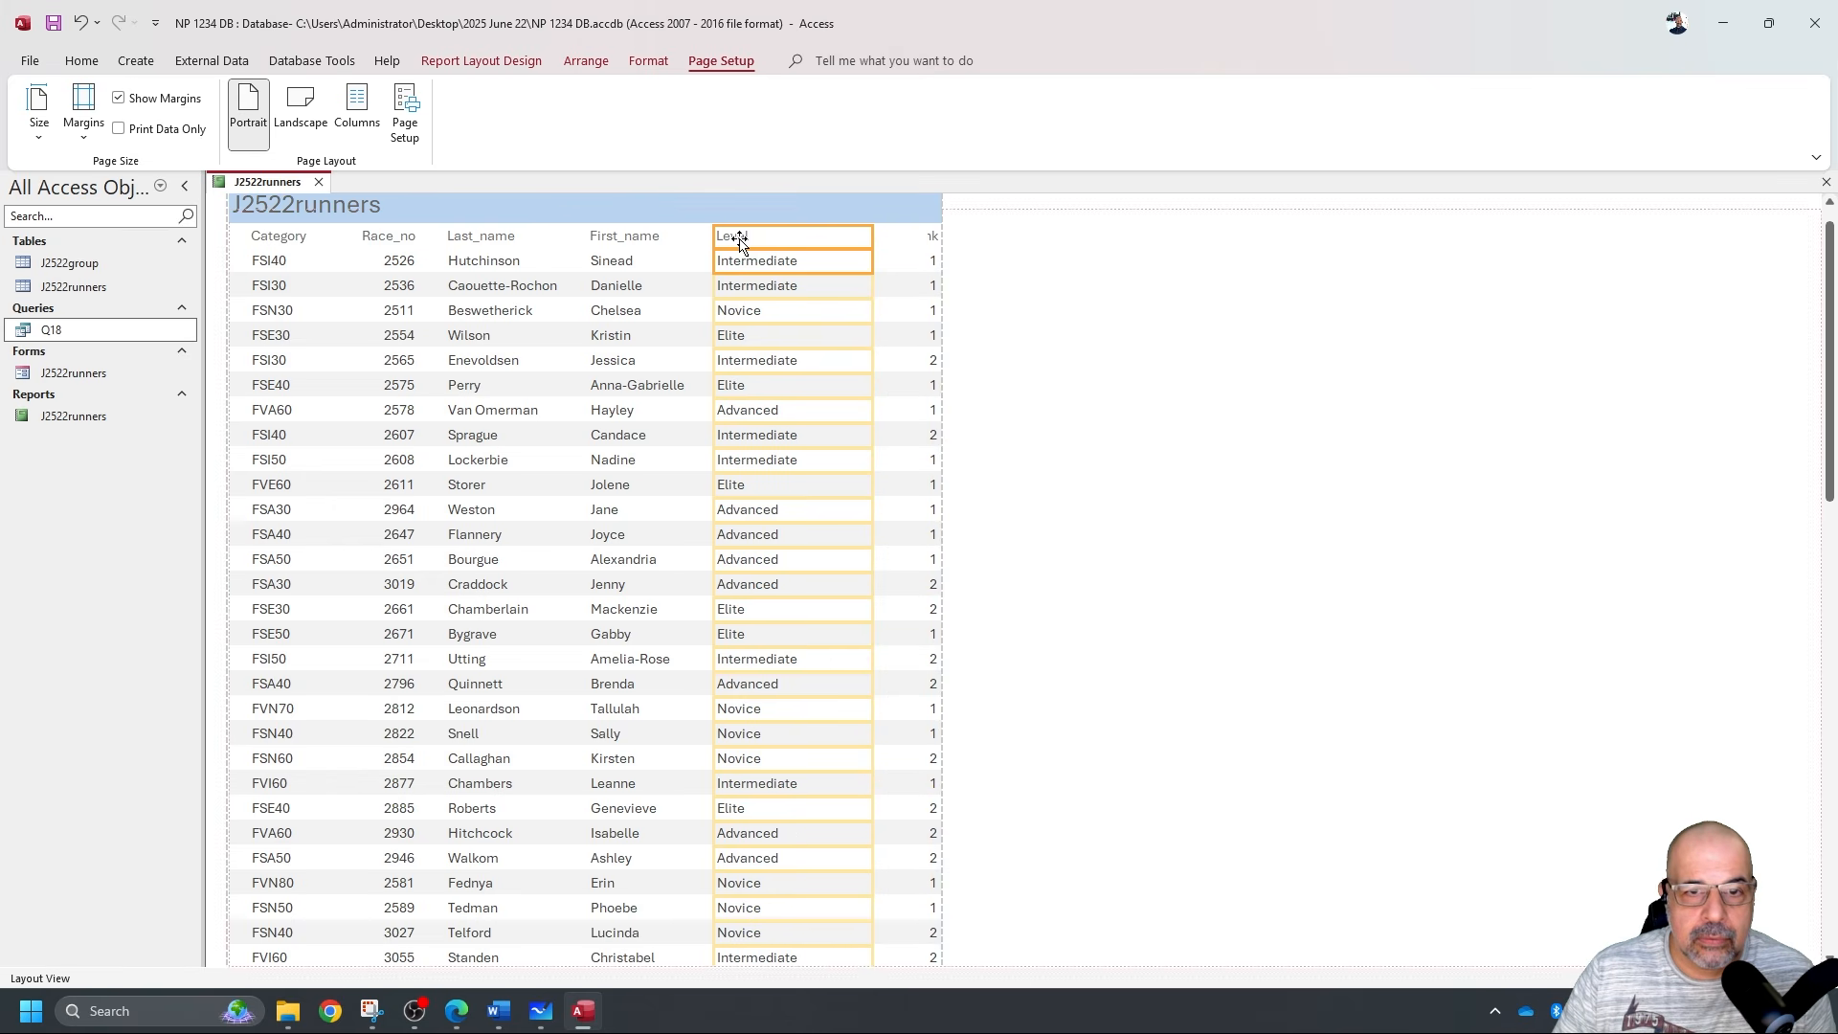
drag(858, 260, 815, 272)
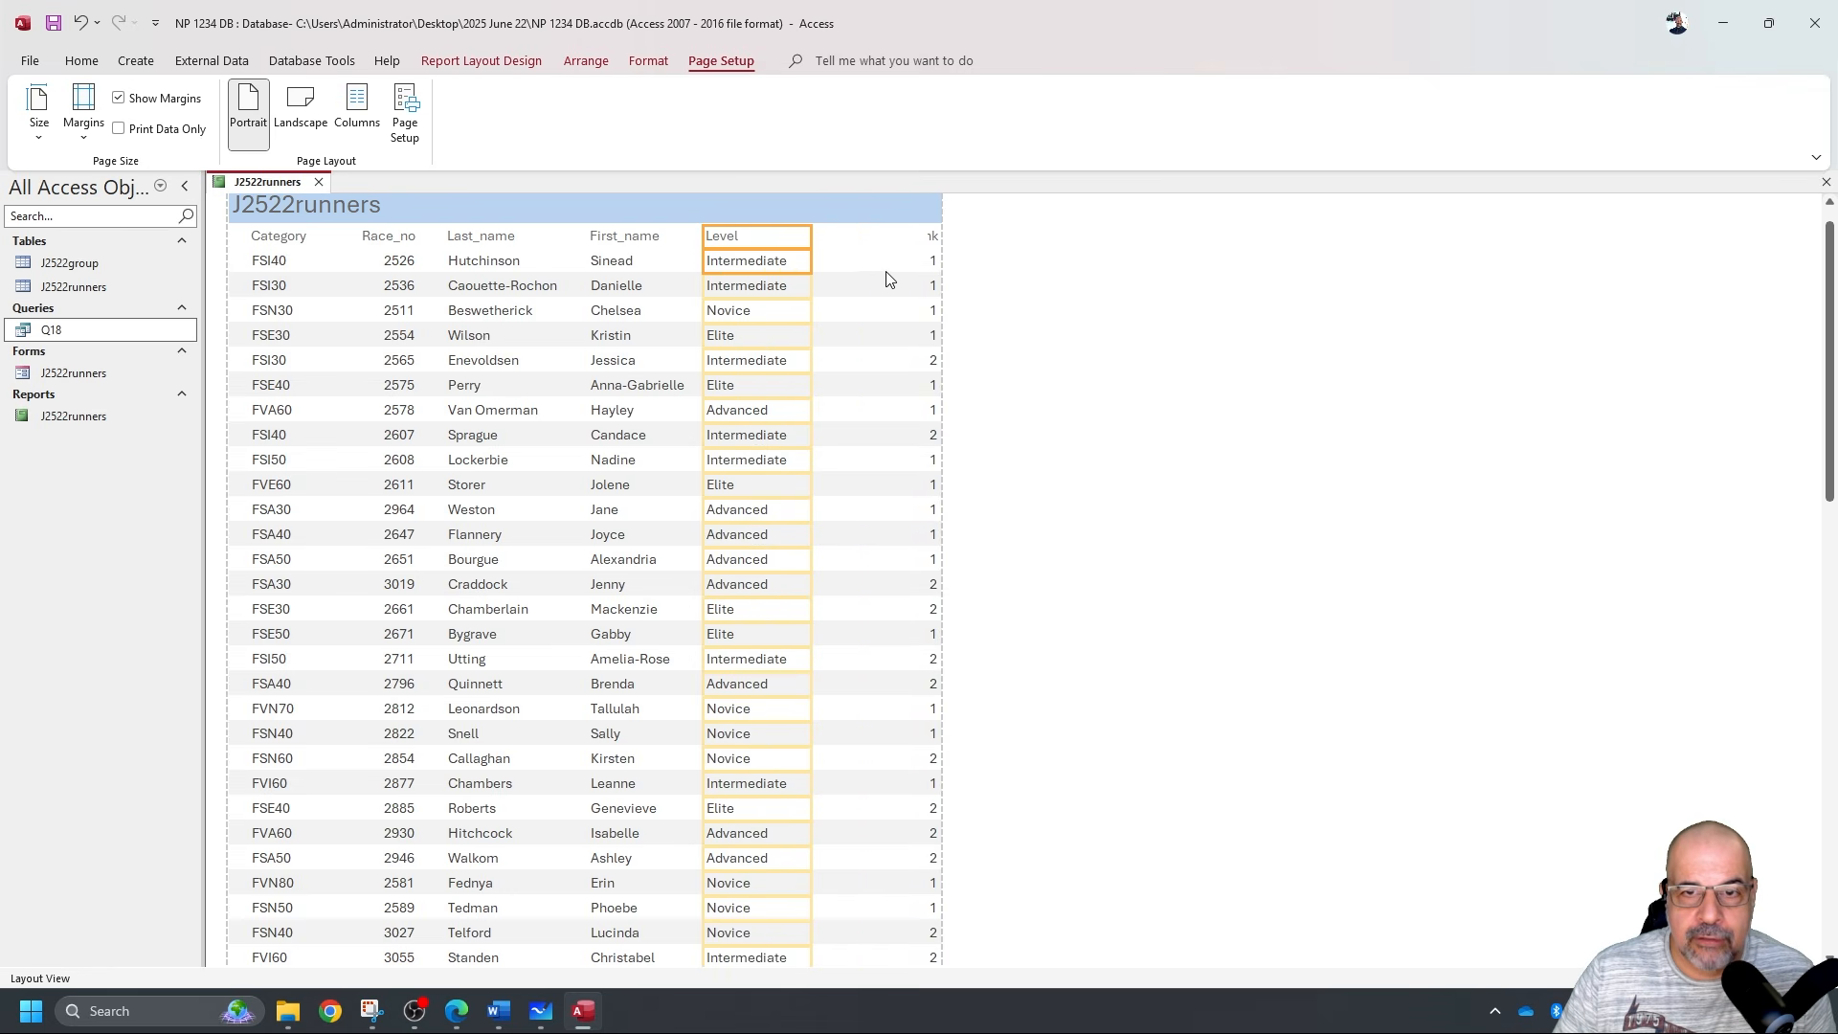
click(934, 240)
shift+click(933, 266)
drag(927, 237, 810, 252)
Select all controls to review the layout, then switch to Design View.
key(ctrl+a)
scroll(973, 516, down, 4)
scroll(954, 536, down, 1)
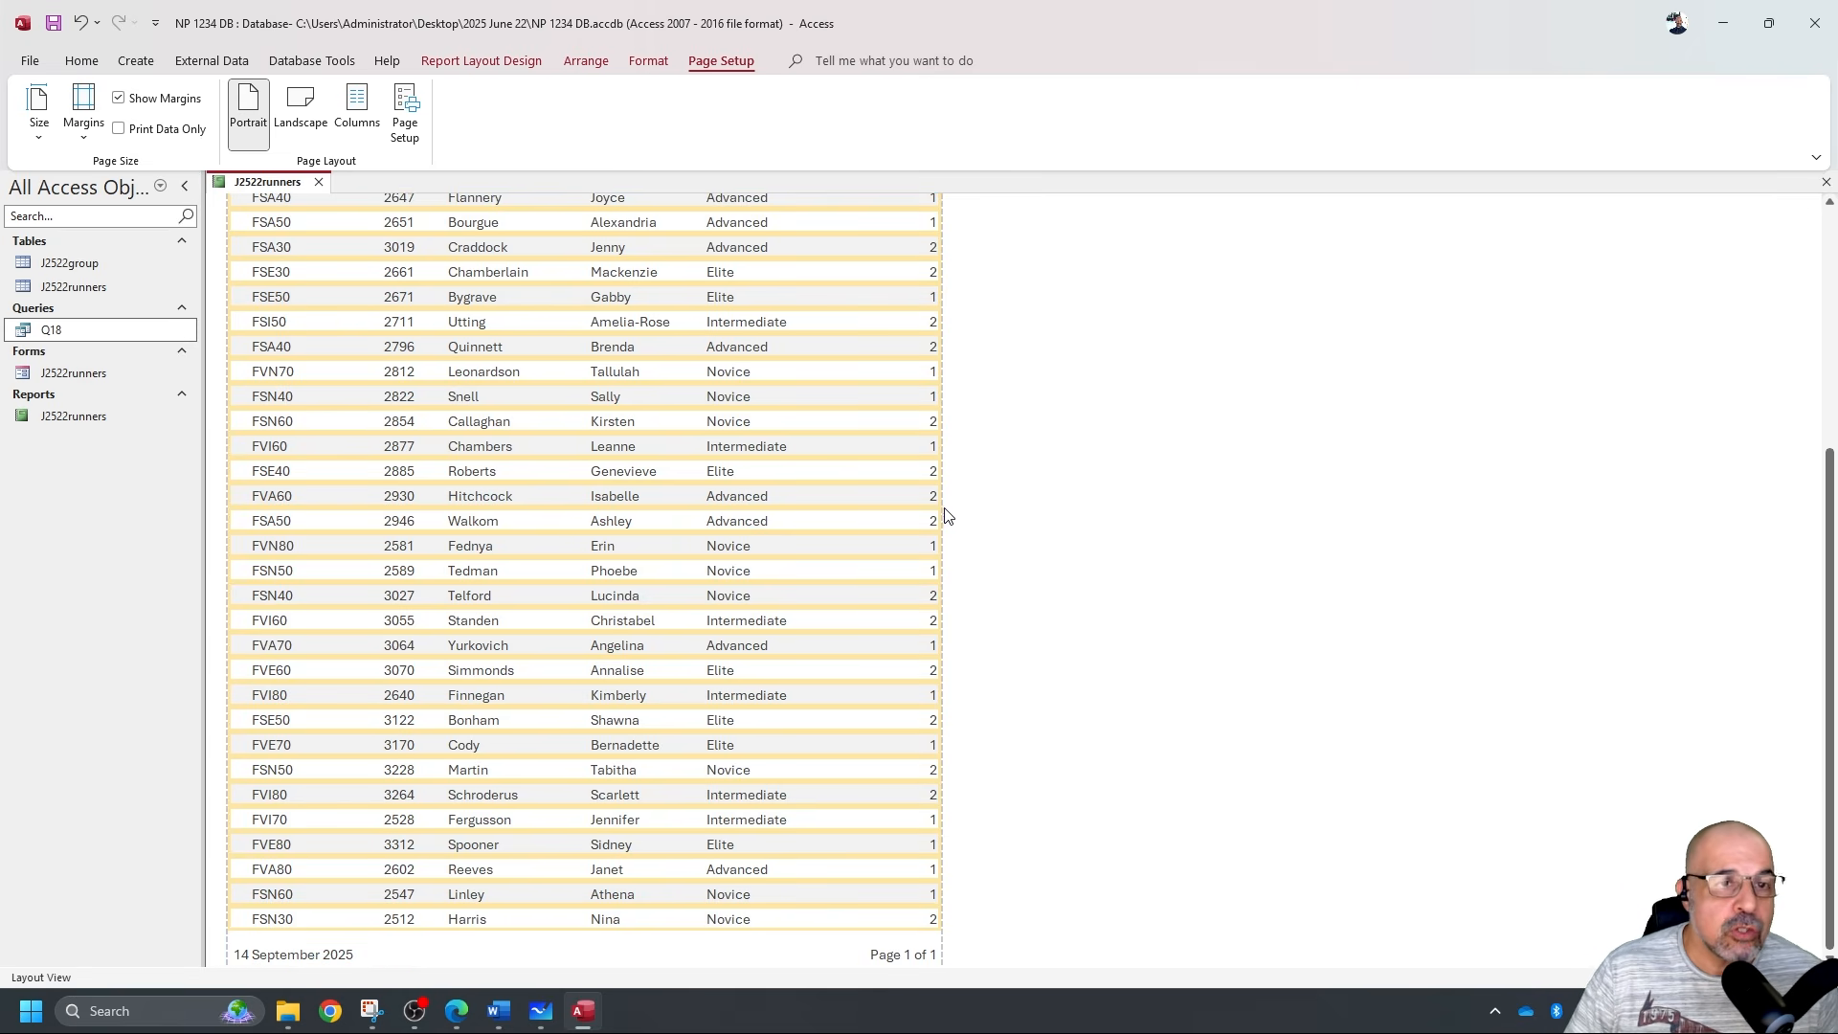
scroll(952, 526, up, 5)
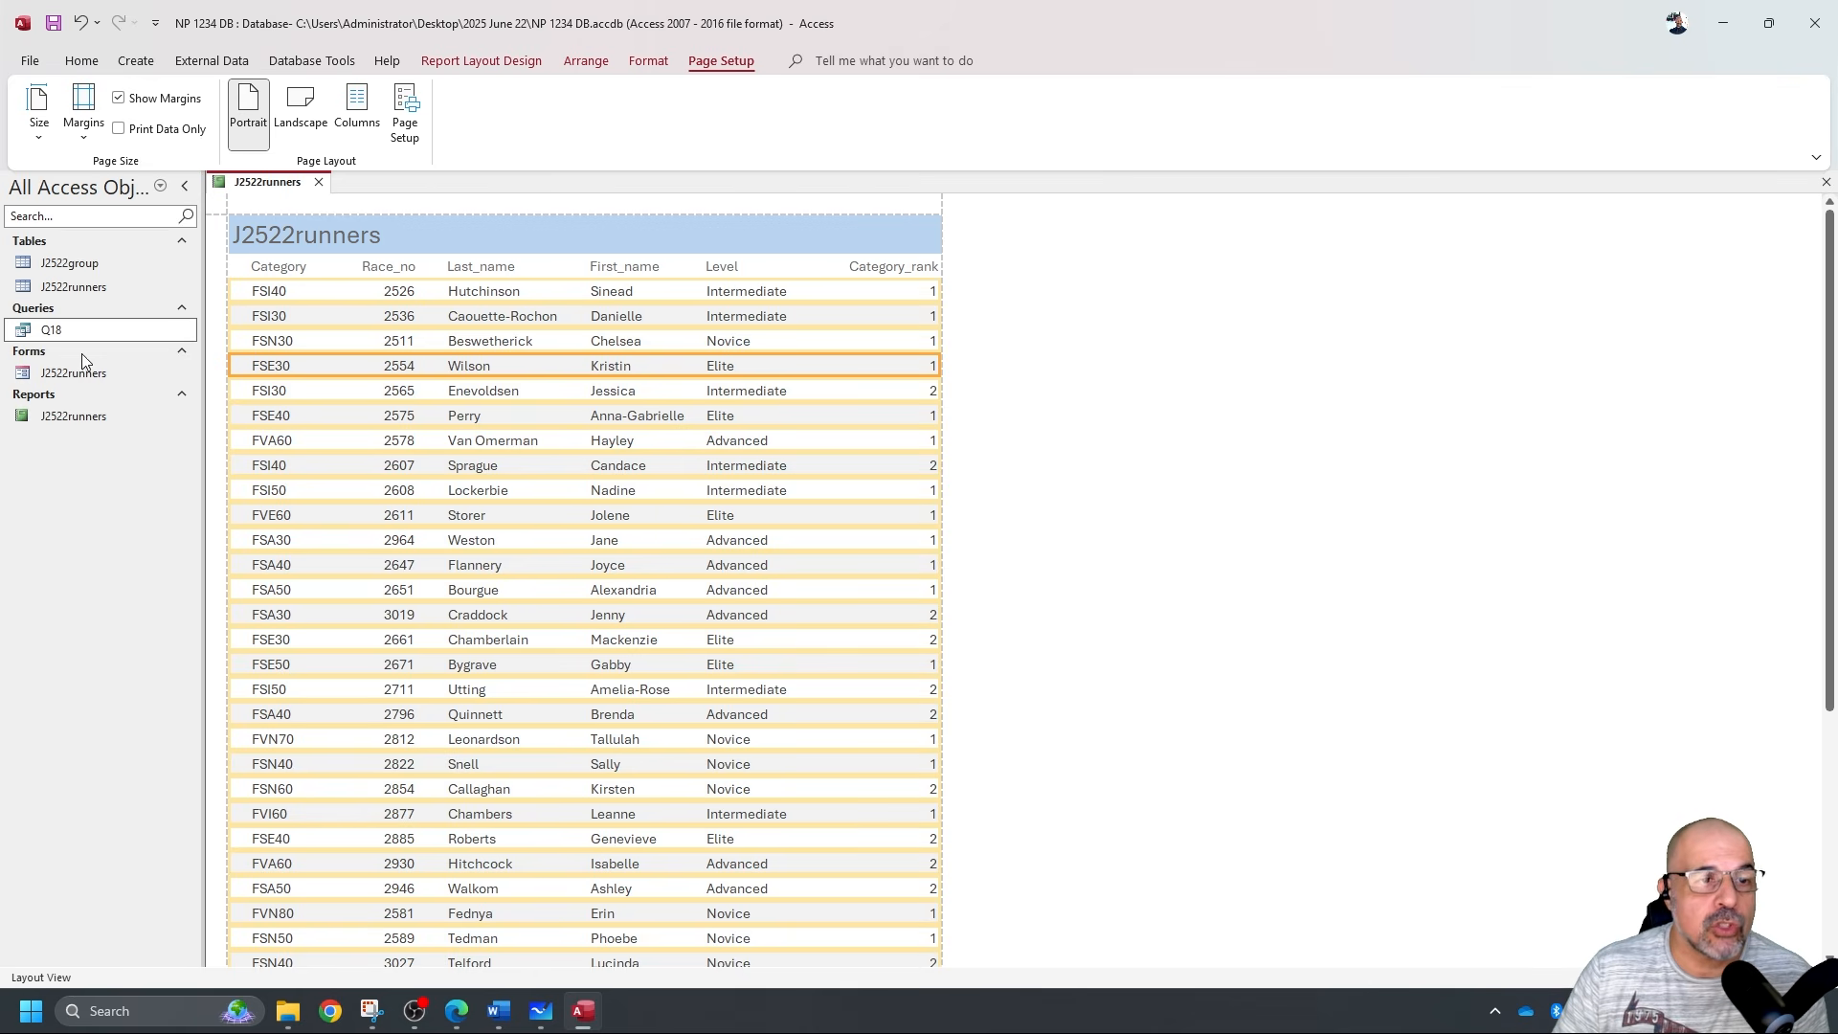
click(82, 60)
click(40, 134)
click(67, 305)
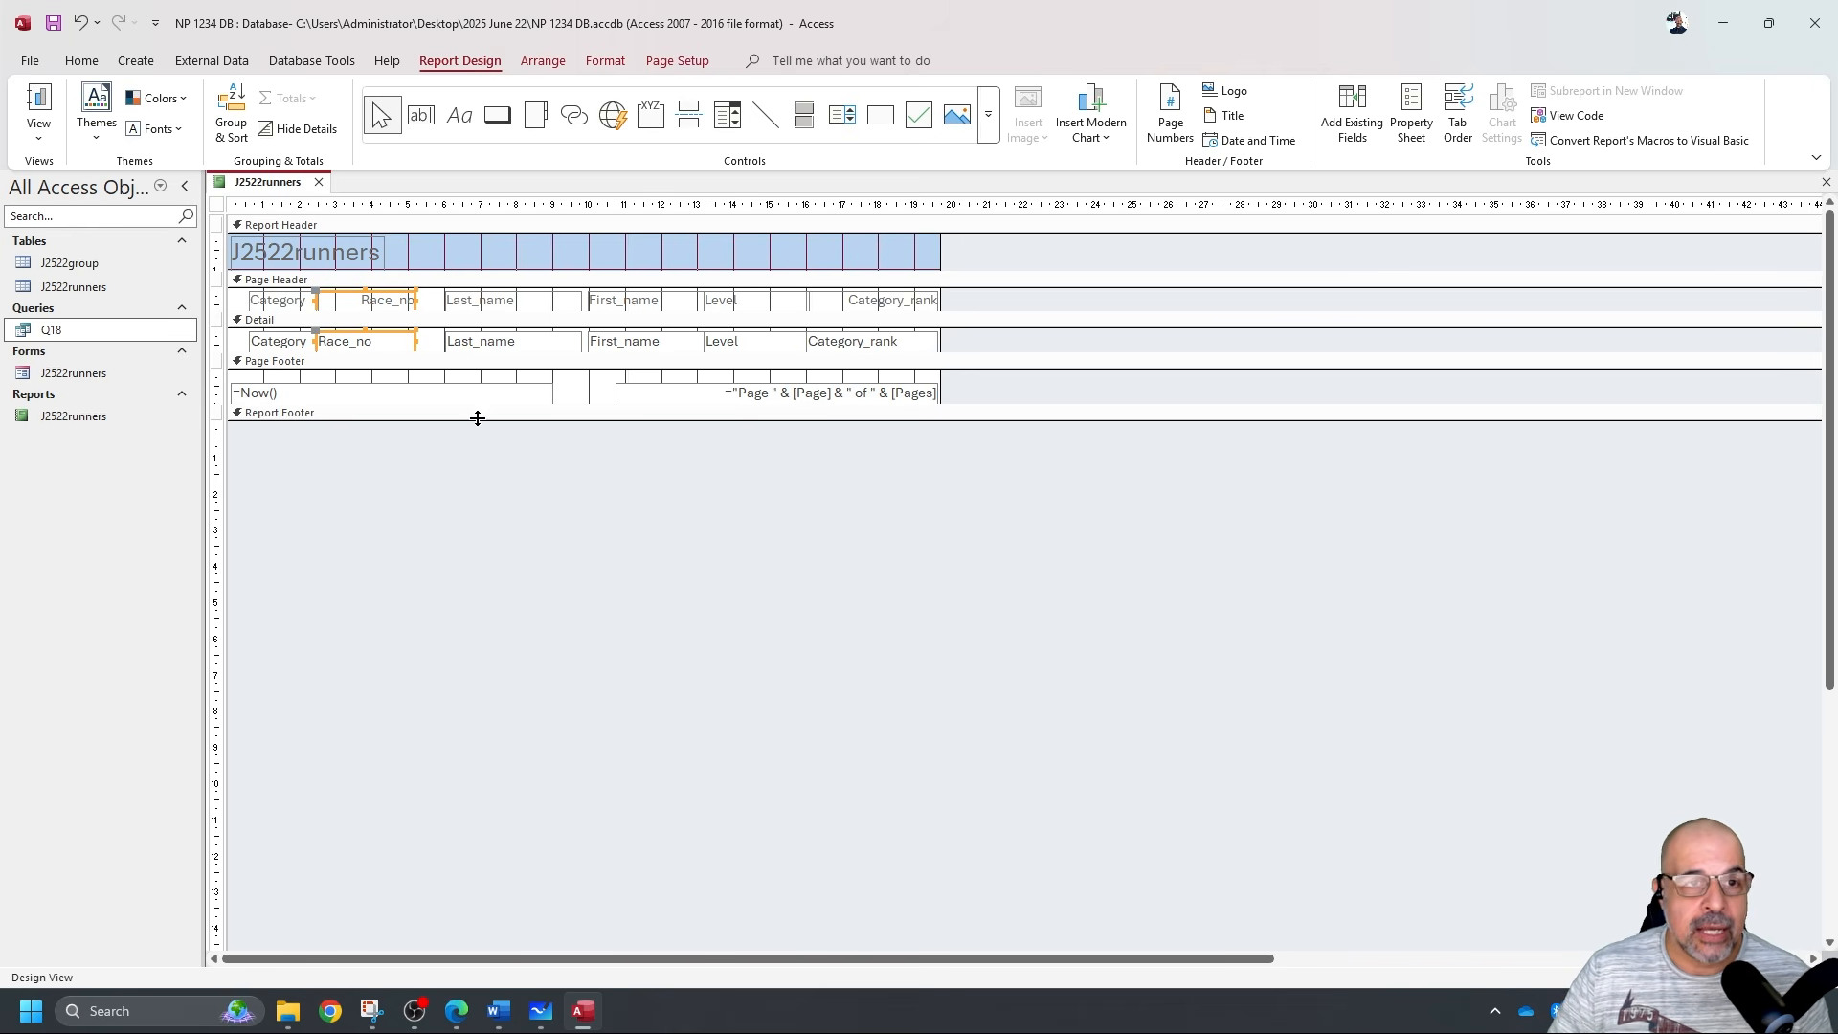
Add a Category_rank sort, smallest to largest, and check it in Report View.
click(234, 108)
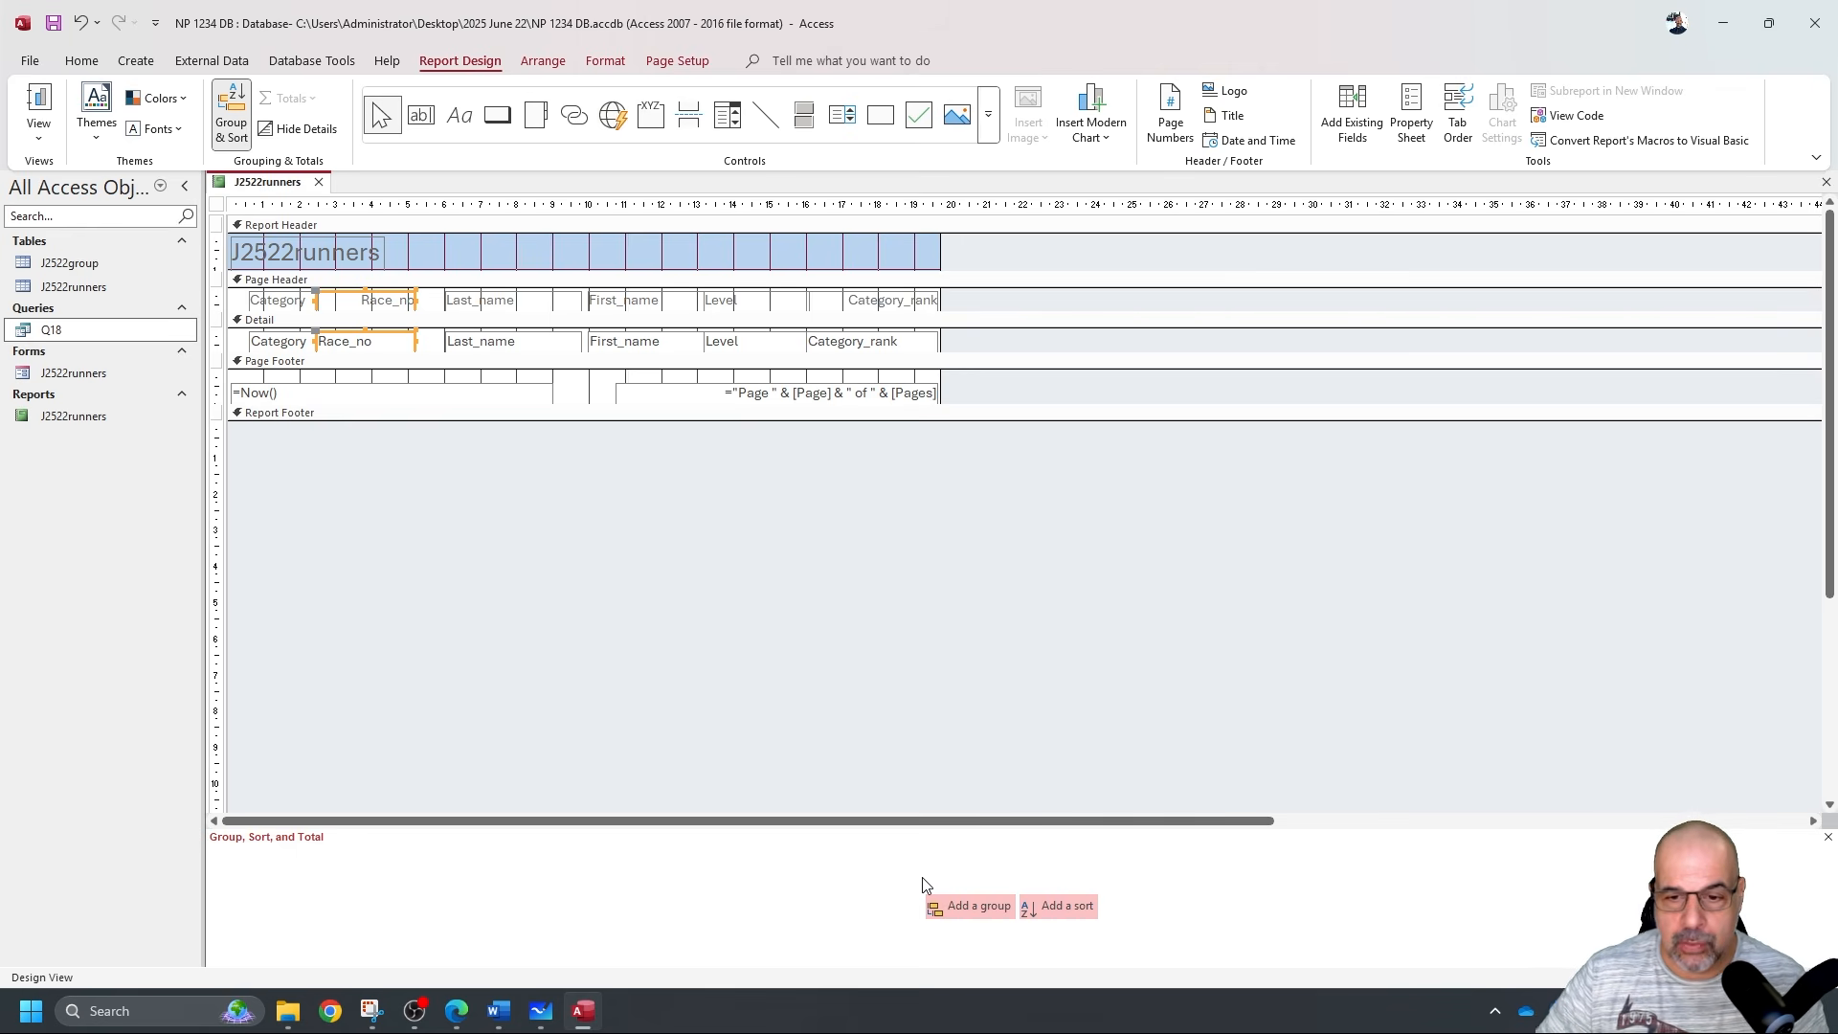
click(1053, 905)
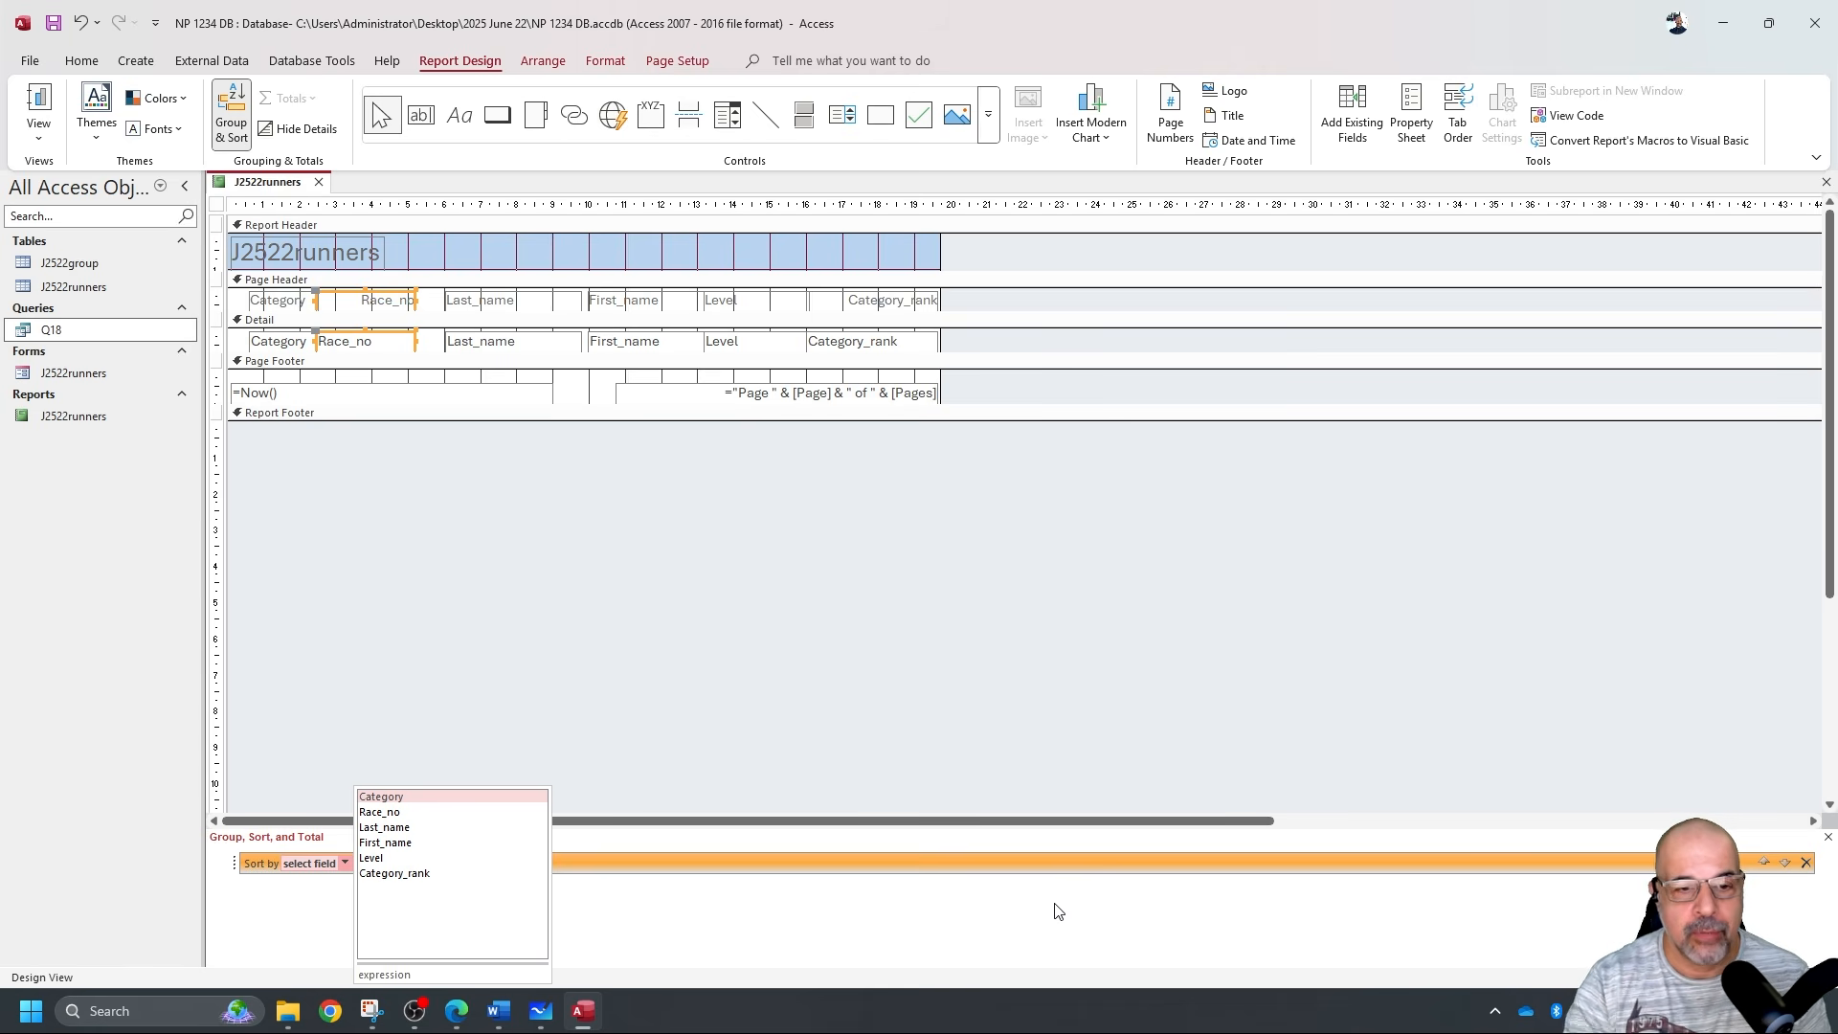
click(467, 874)
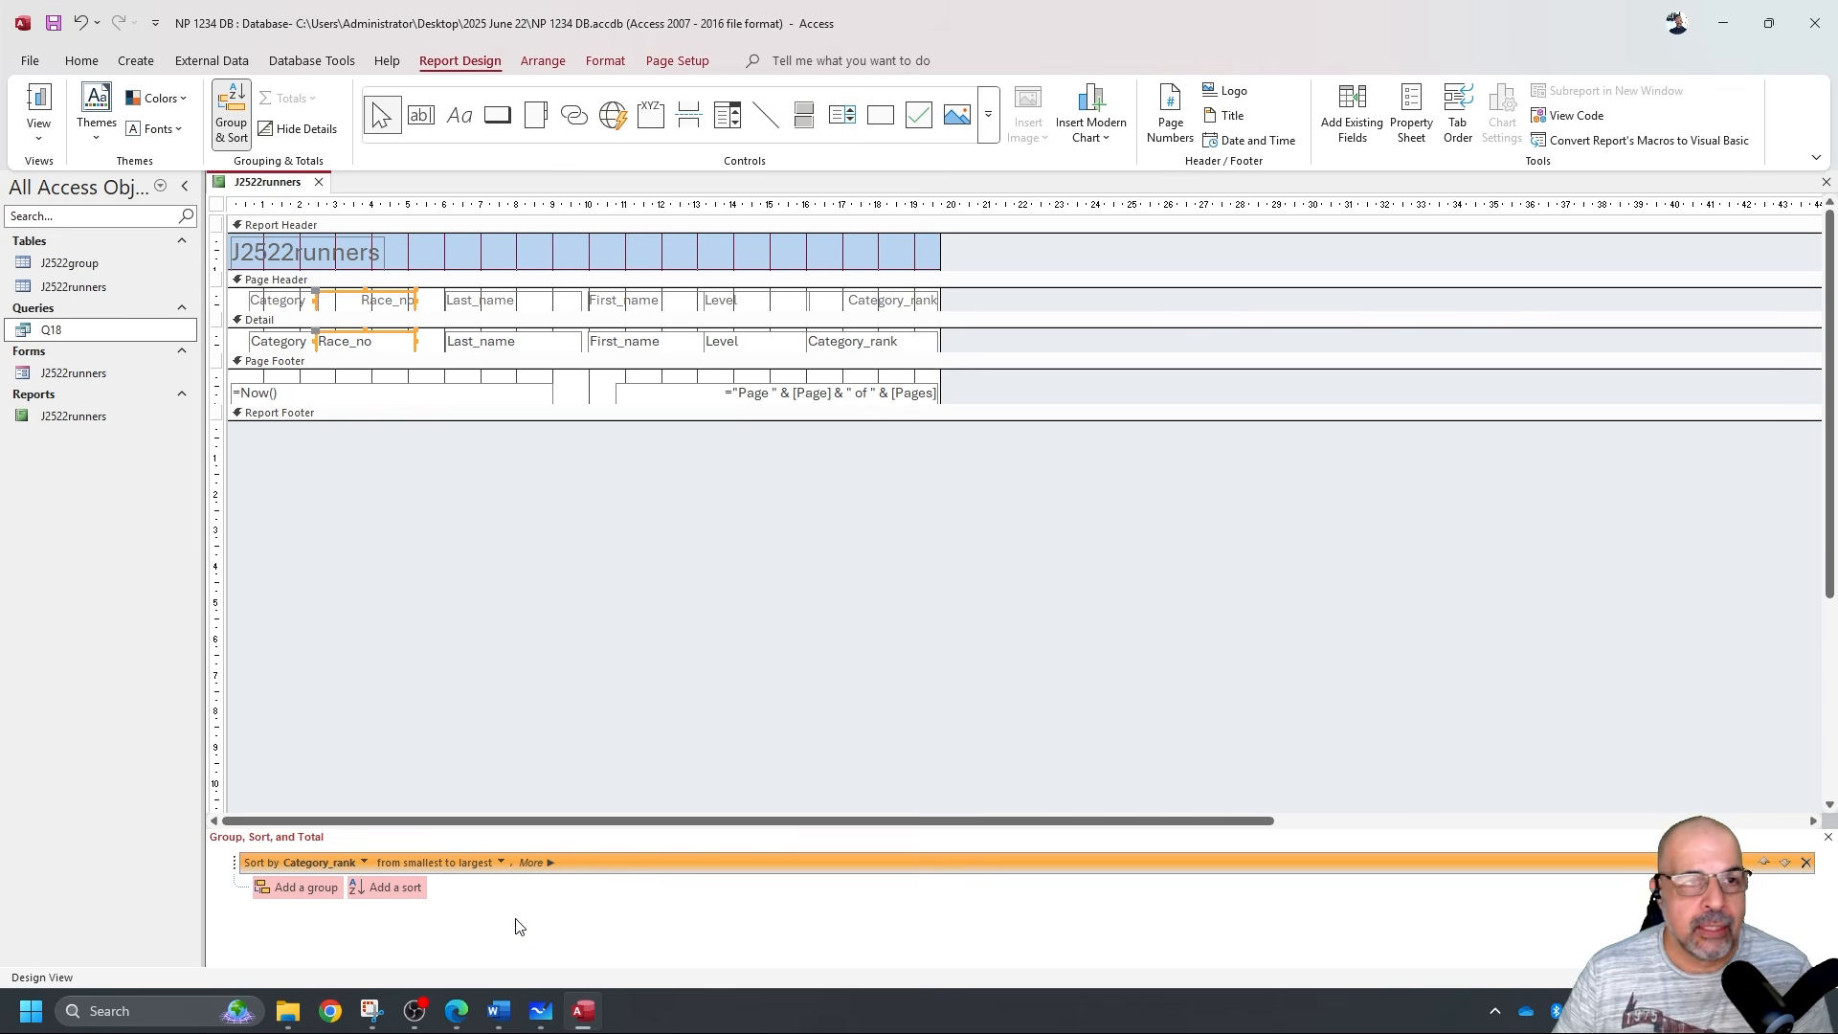
click(31, 117)
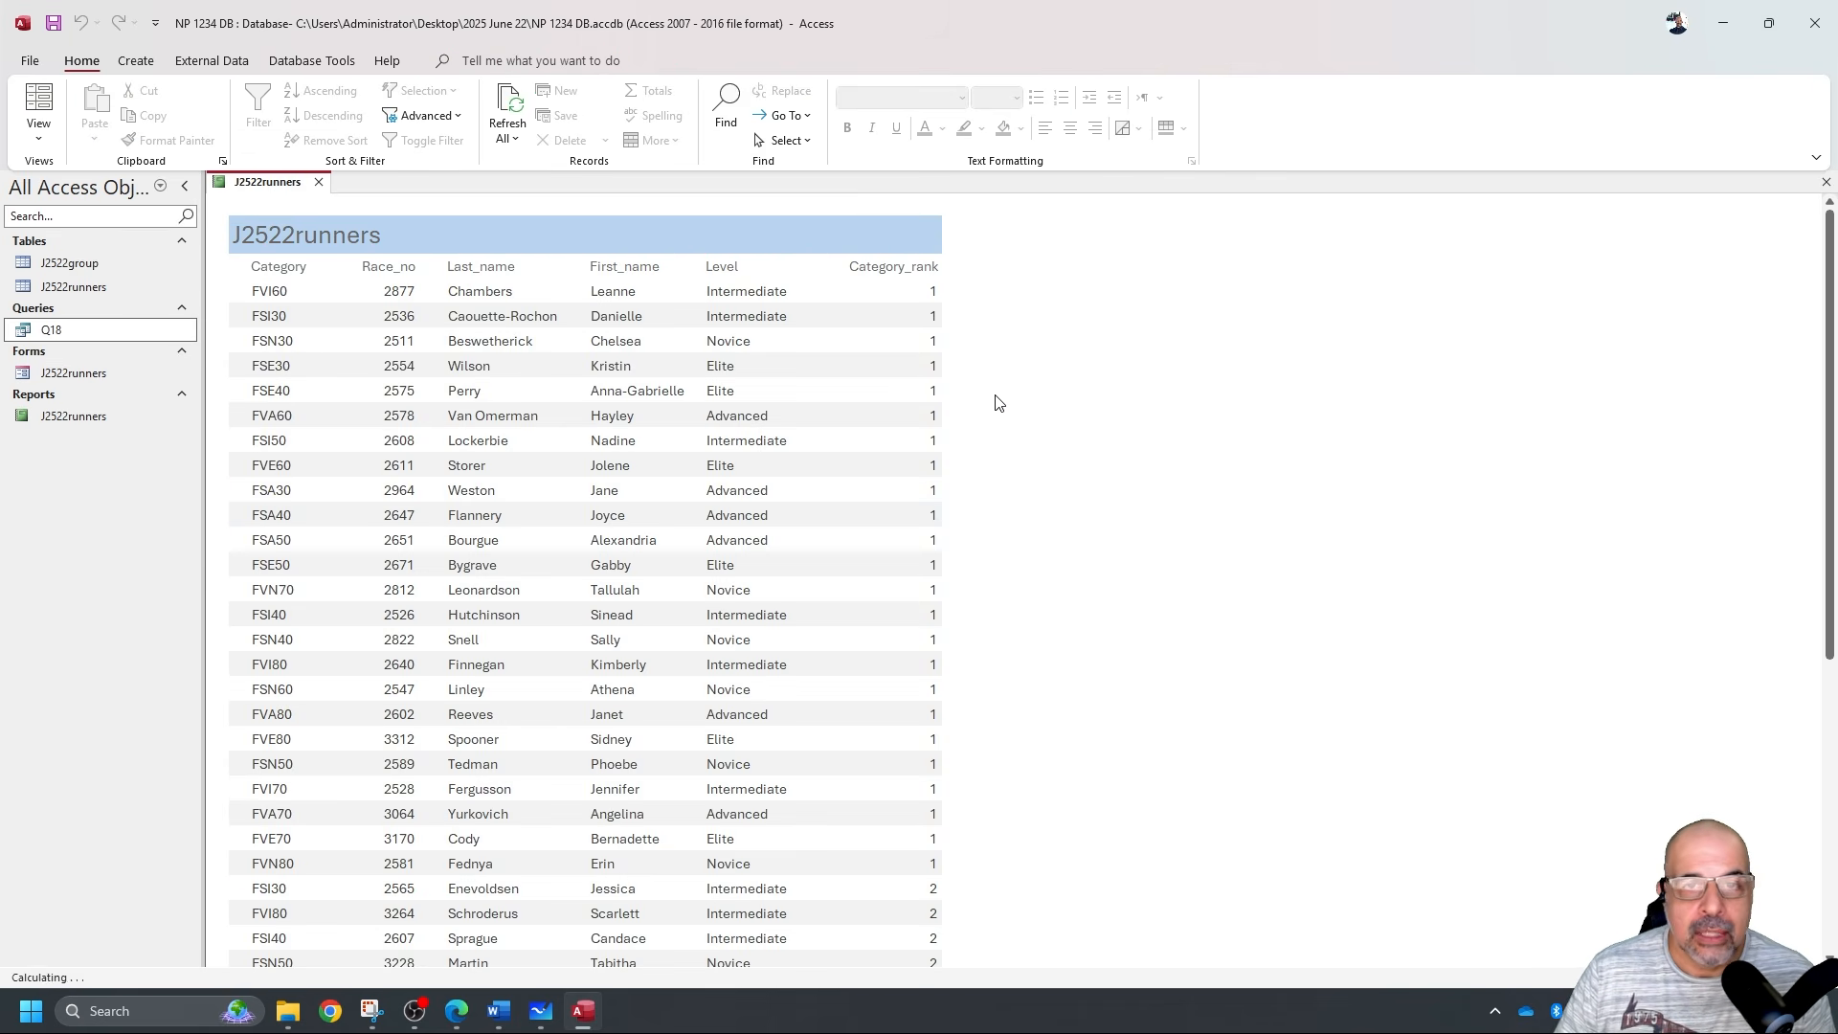
scroll(892, 794, down, 3)
scroll(892, 795, up, 3)
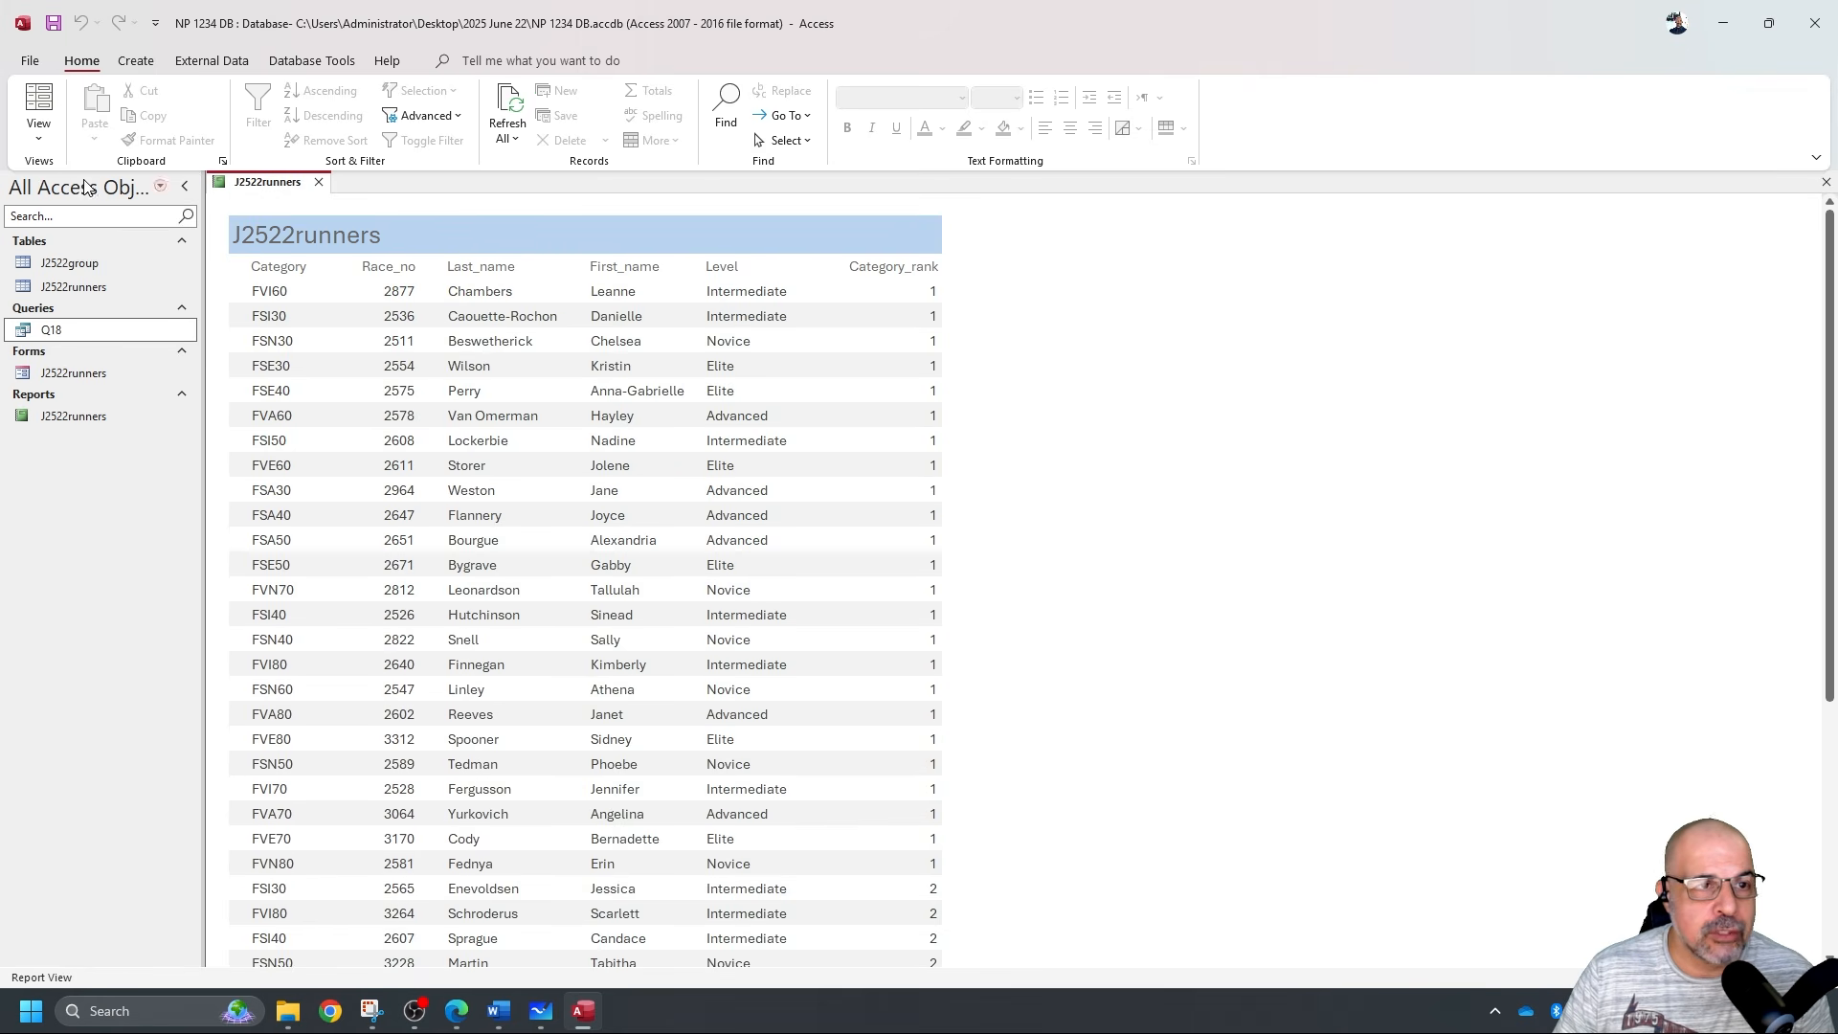
click(38, 137)
click(120, 295)
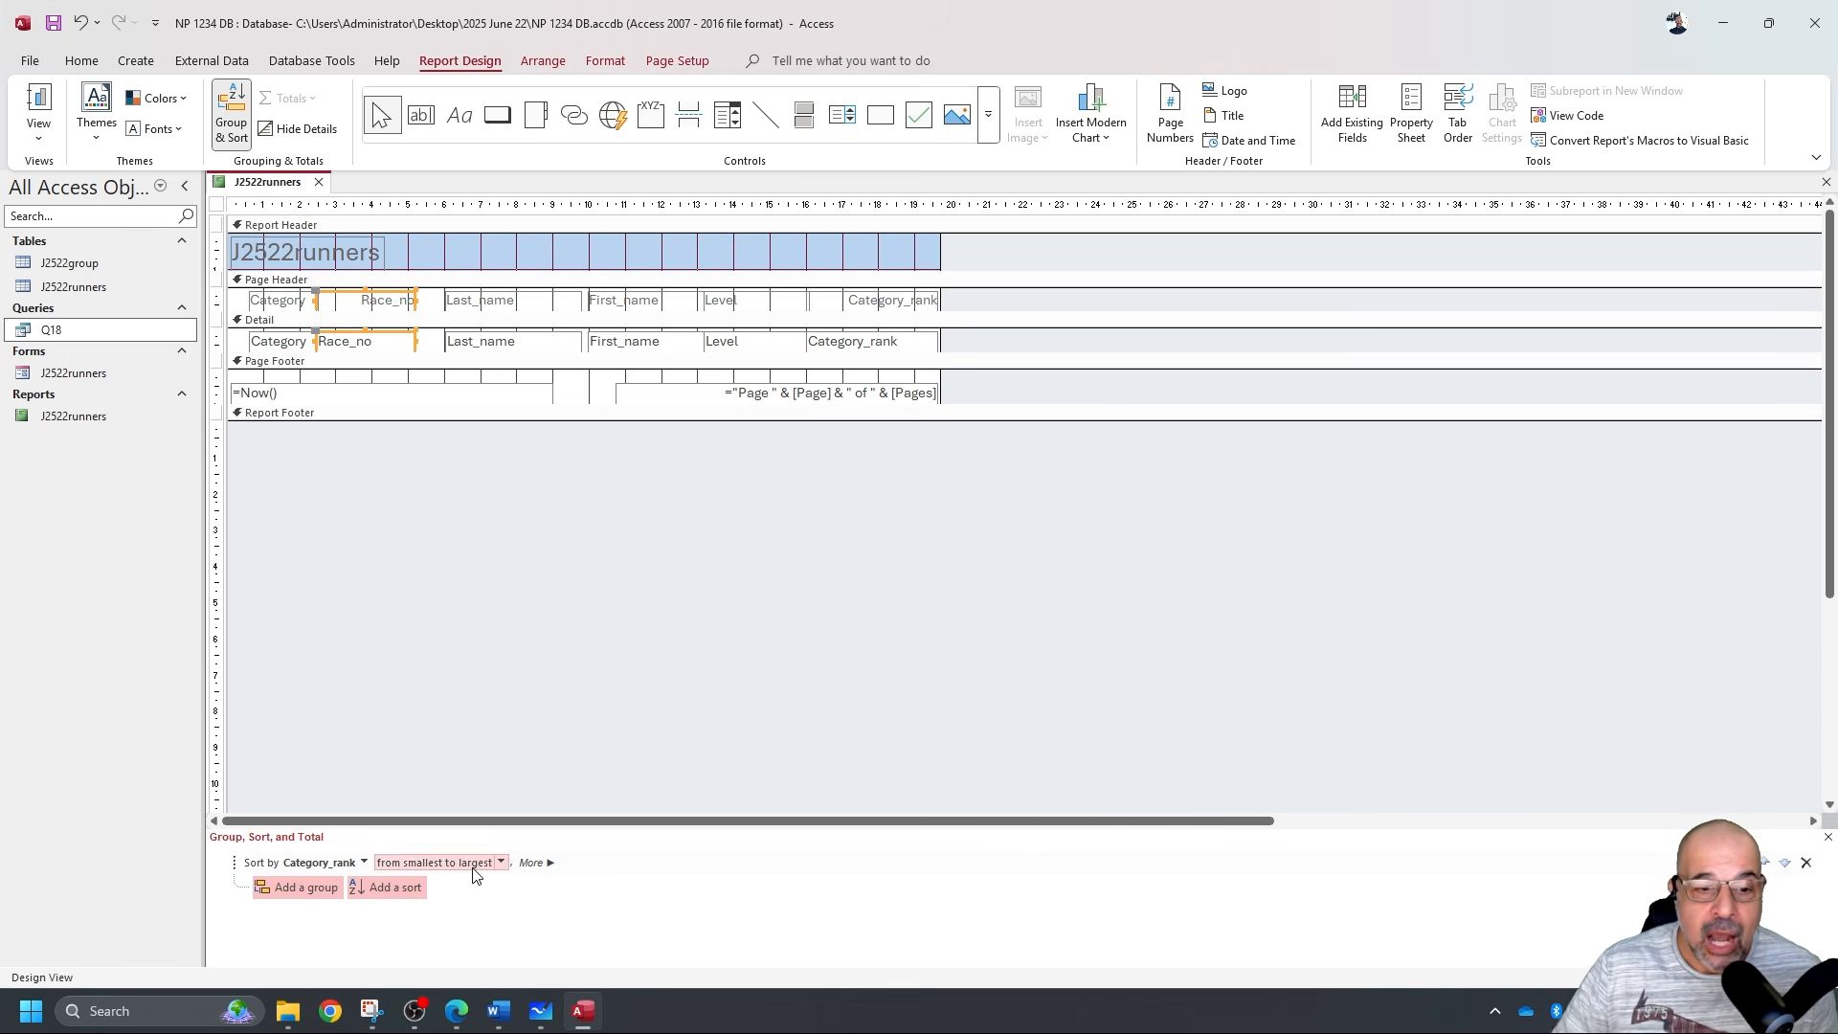
Add a second sort on Level and preview the report.
click(411, 887)
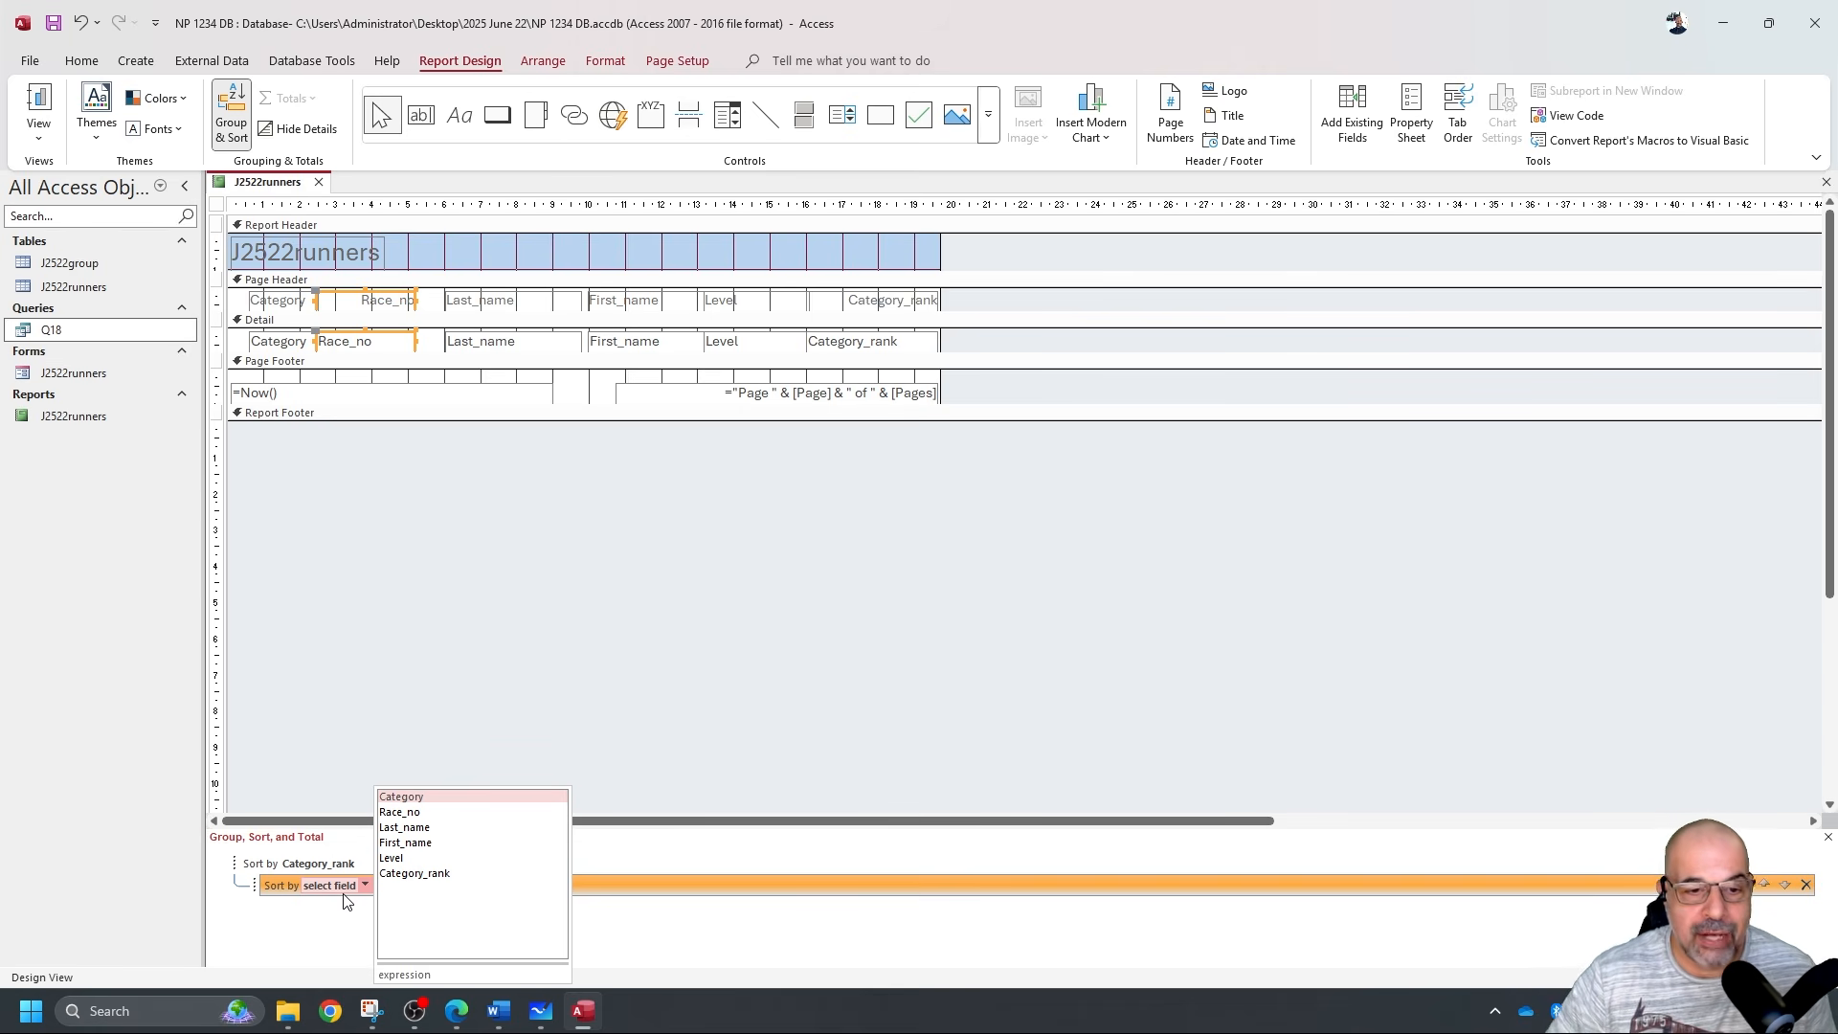
click(398, 858)
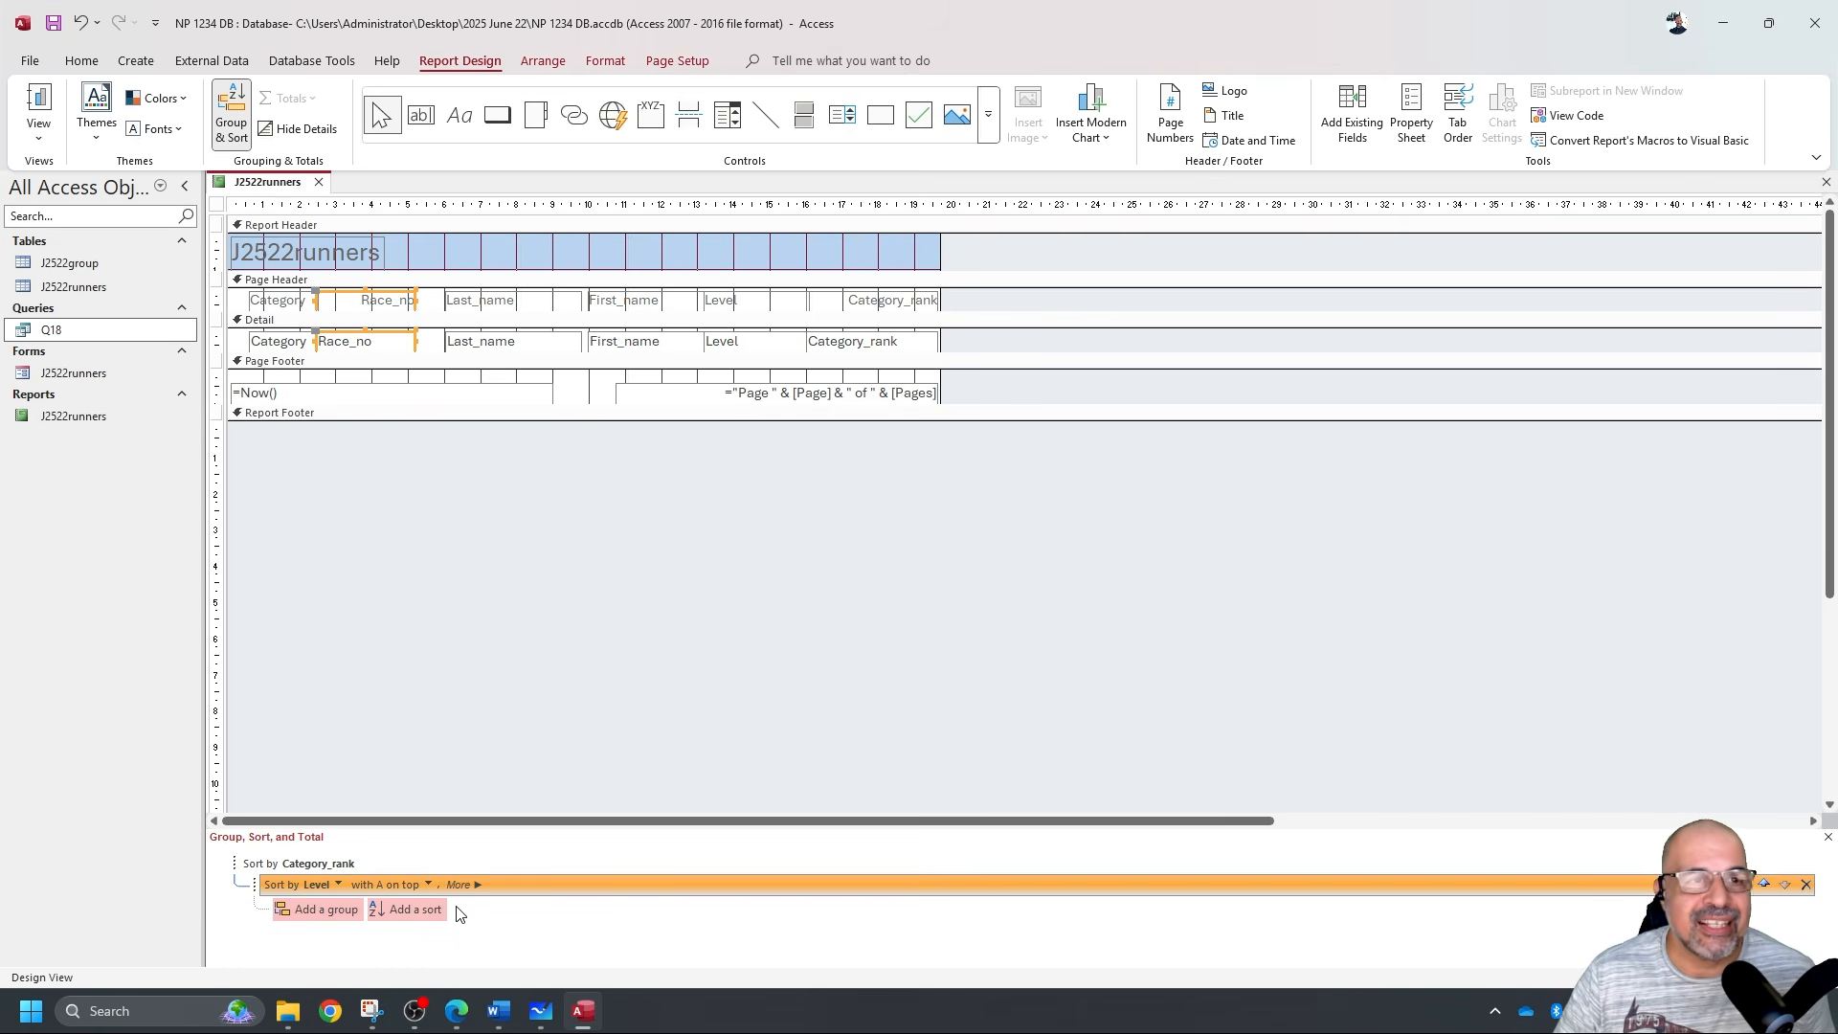
click(42, 105)
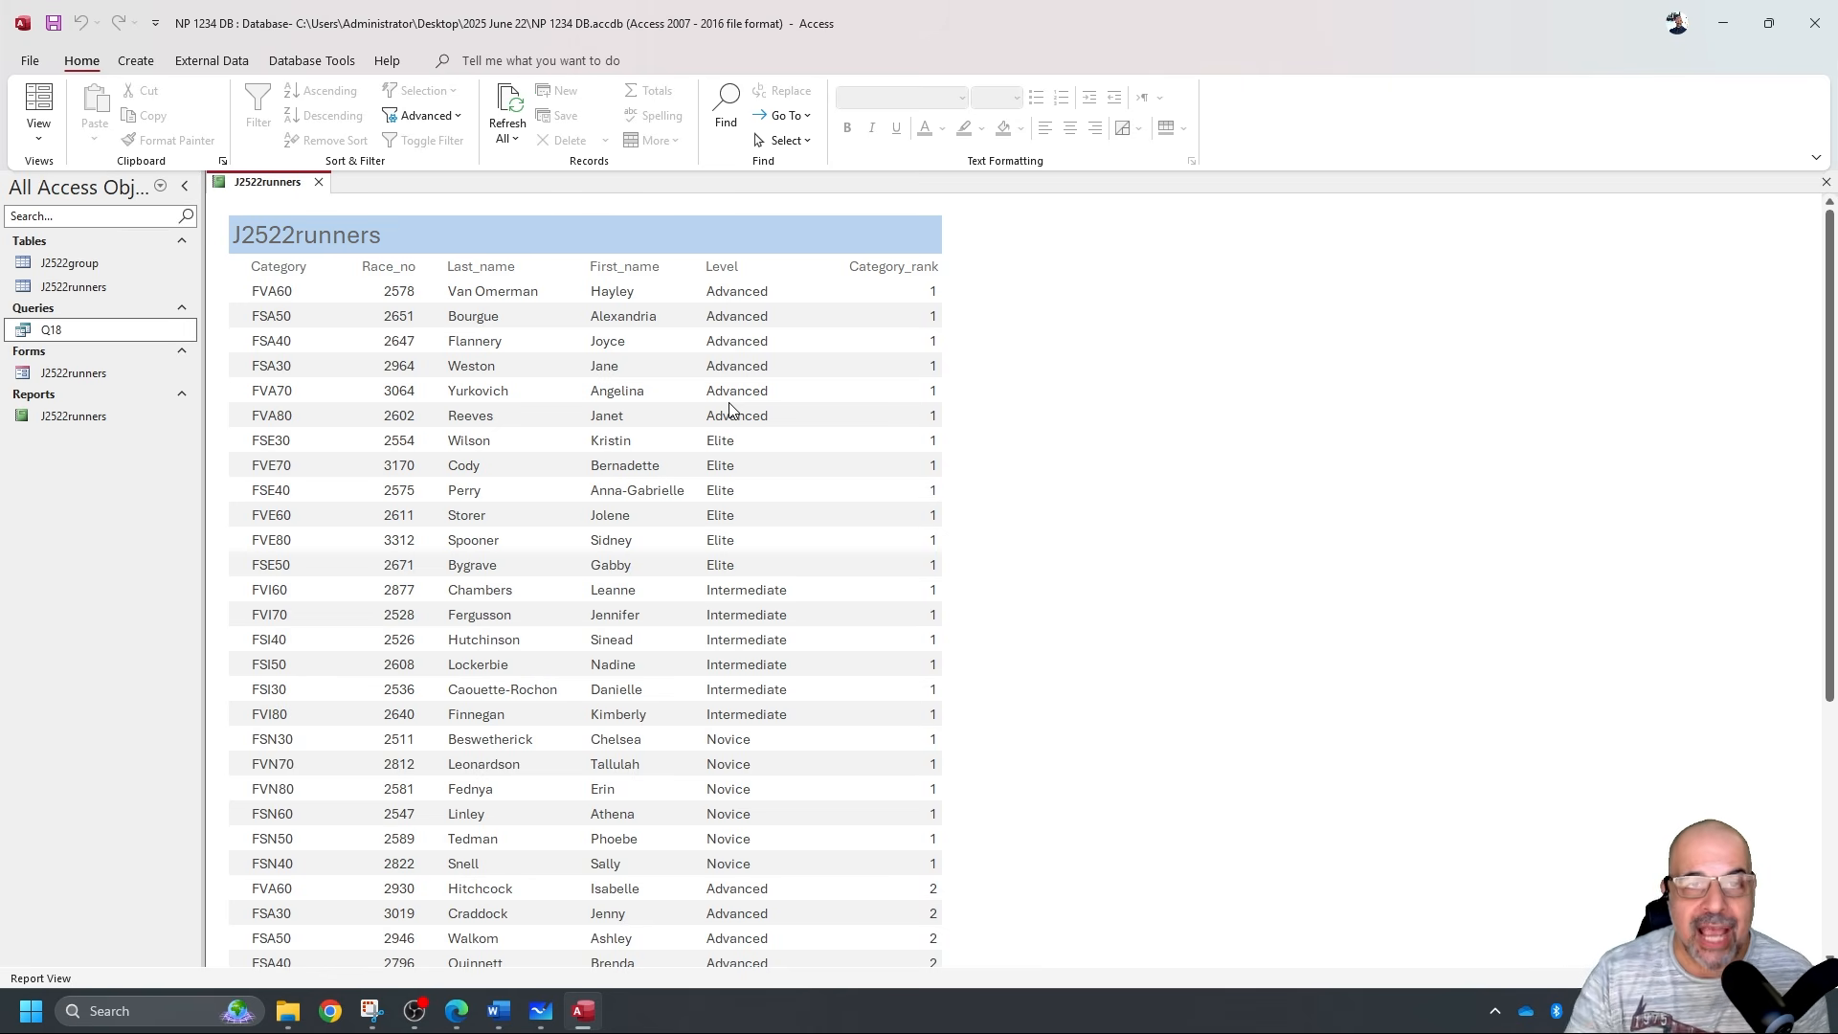
click(38, 129)
click(100, 295)
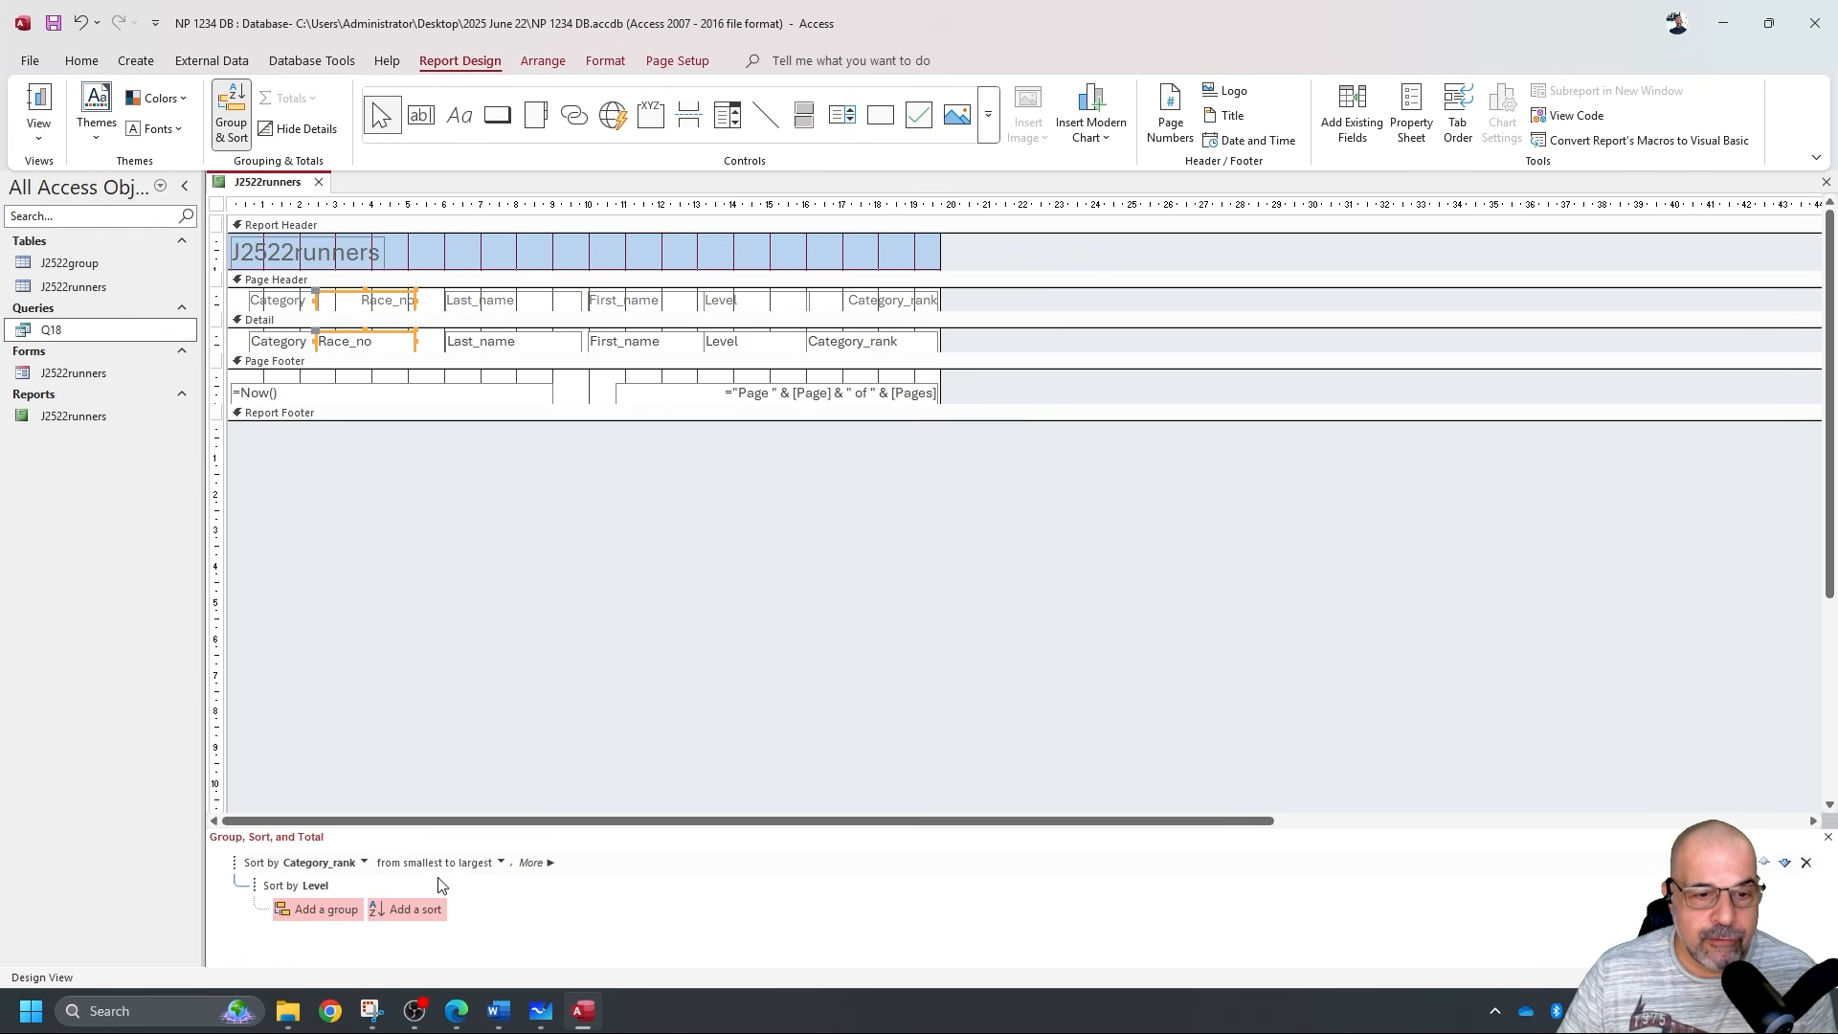
Change the Level sort direction to 'with Z on top'.
click(320, 886)
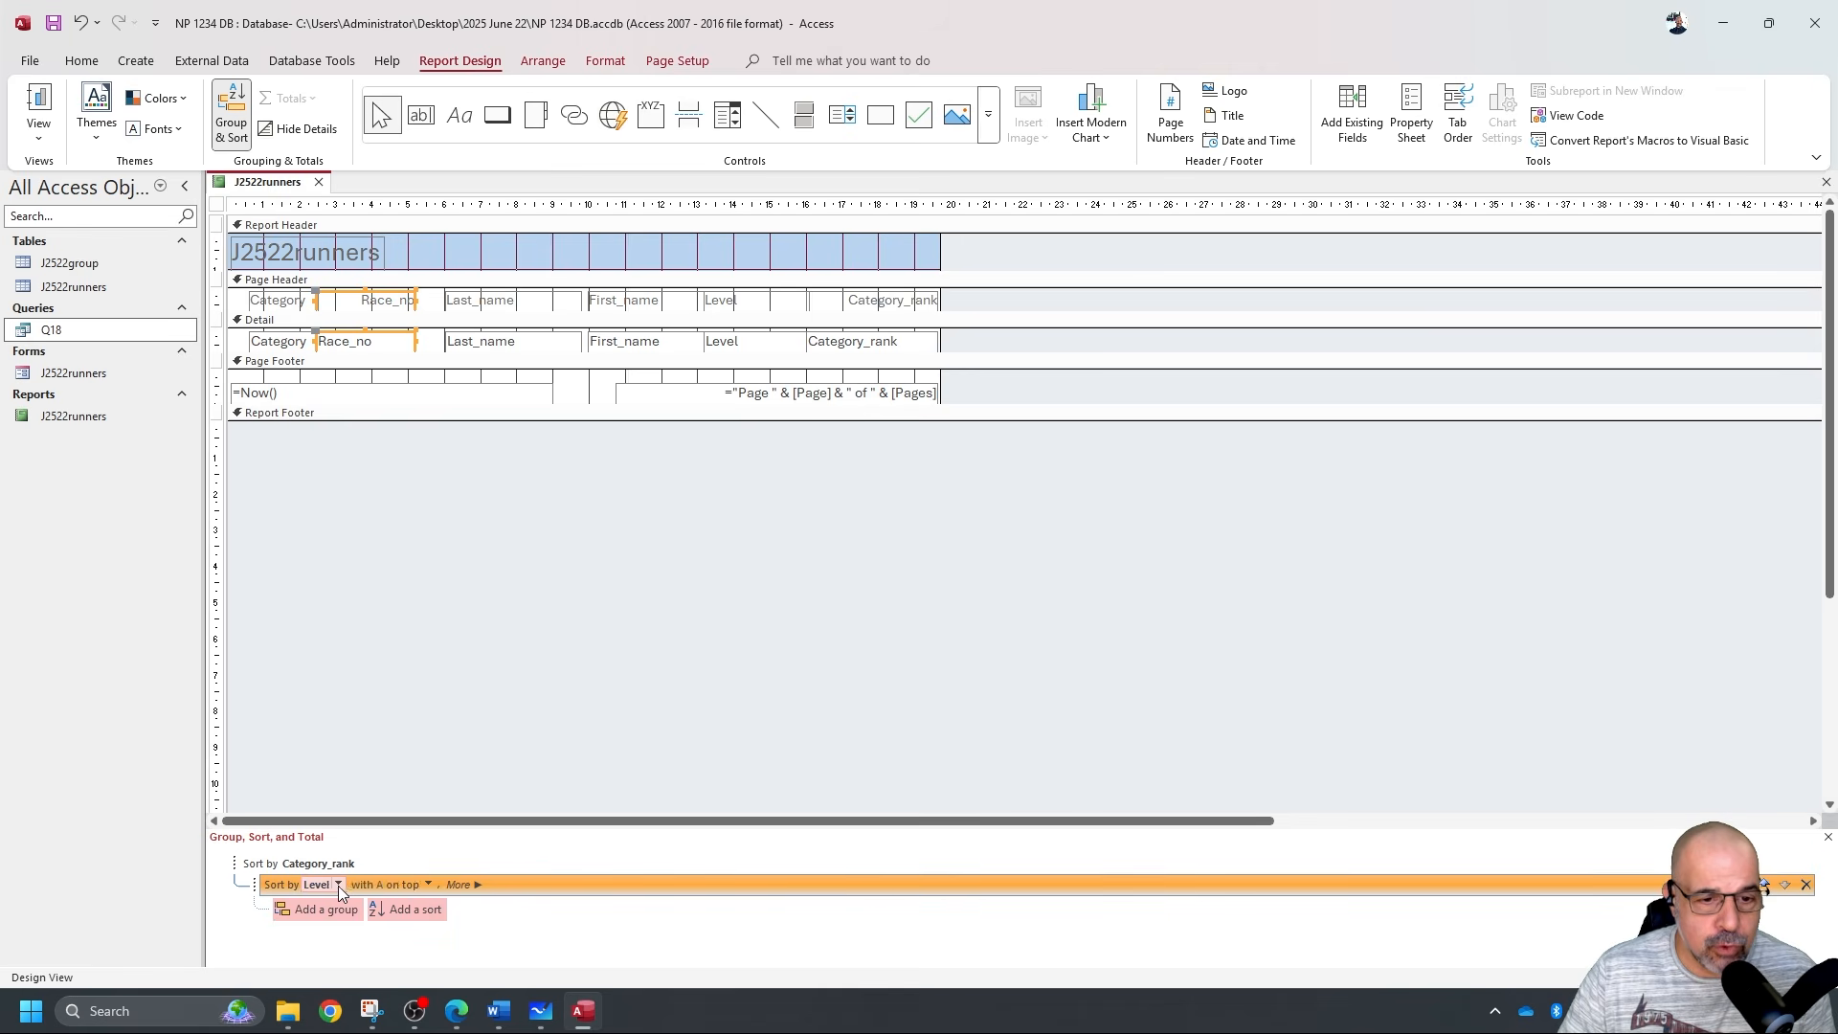
click(428, 886)
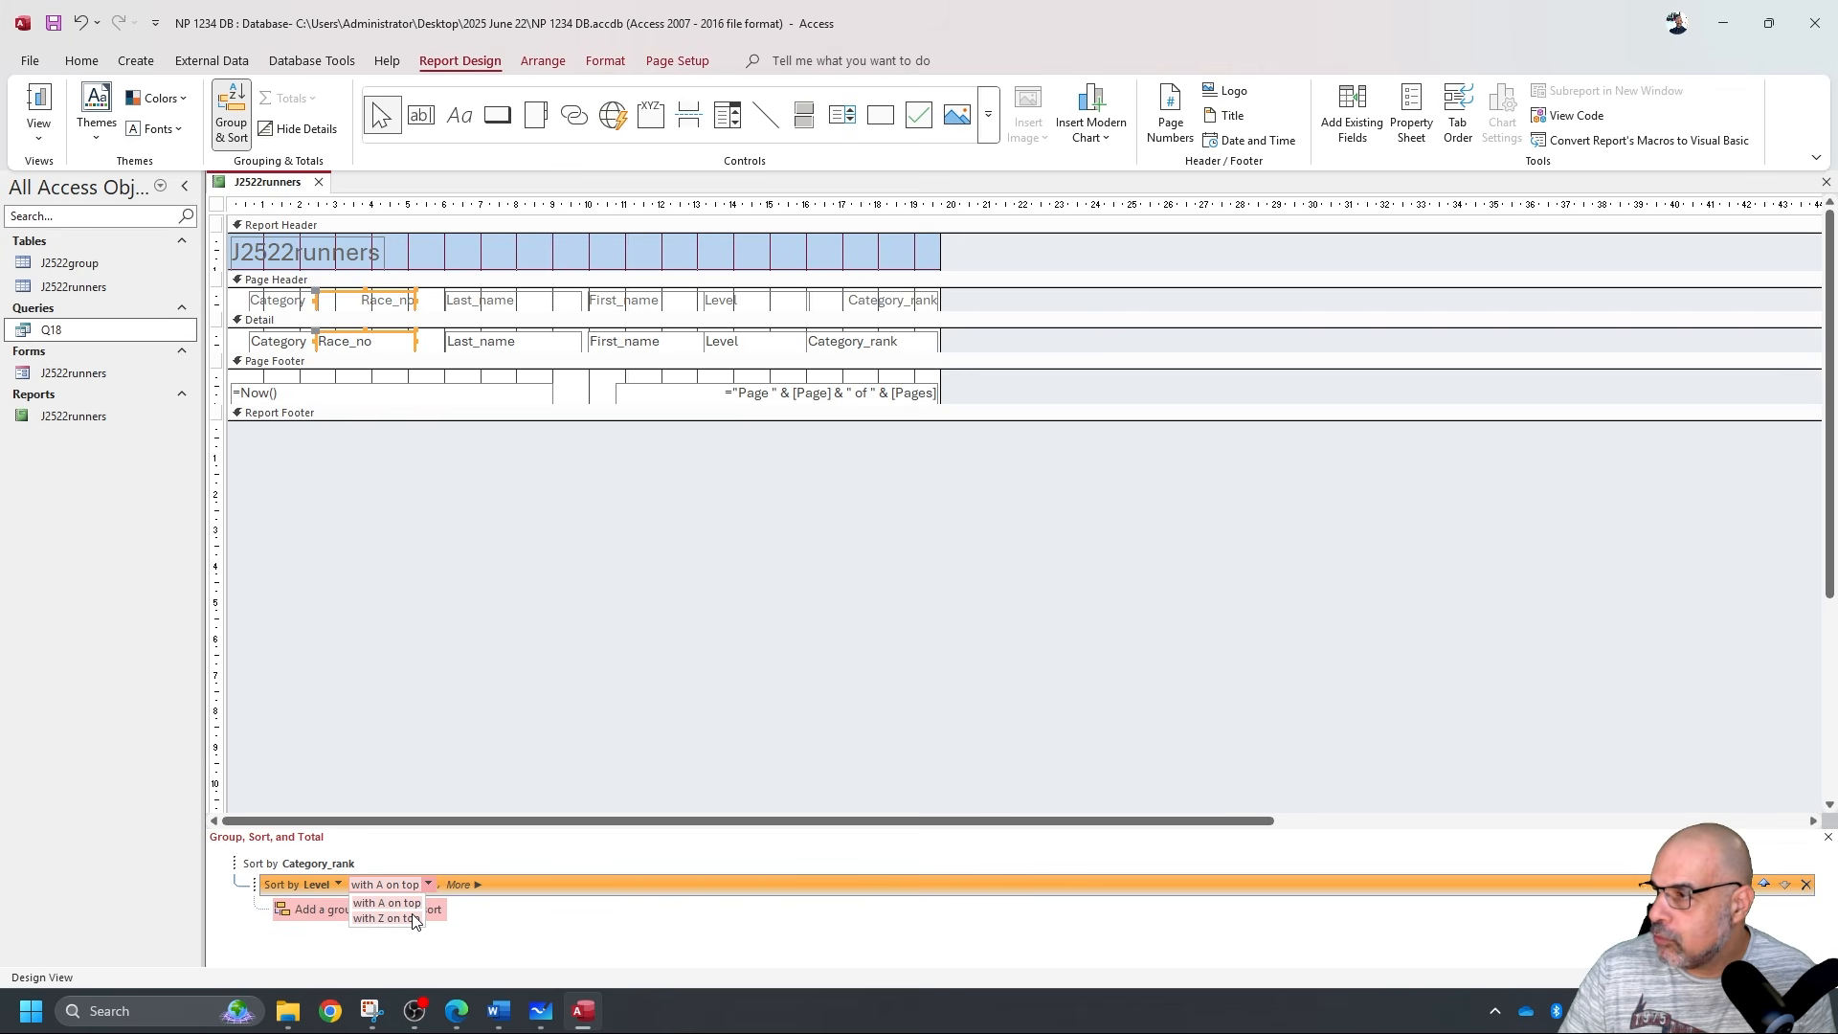
click(392, 919)
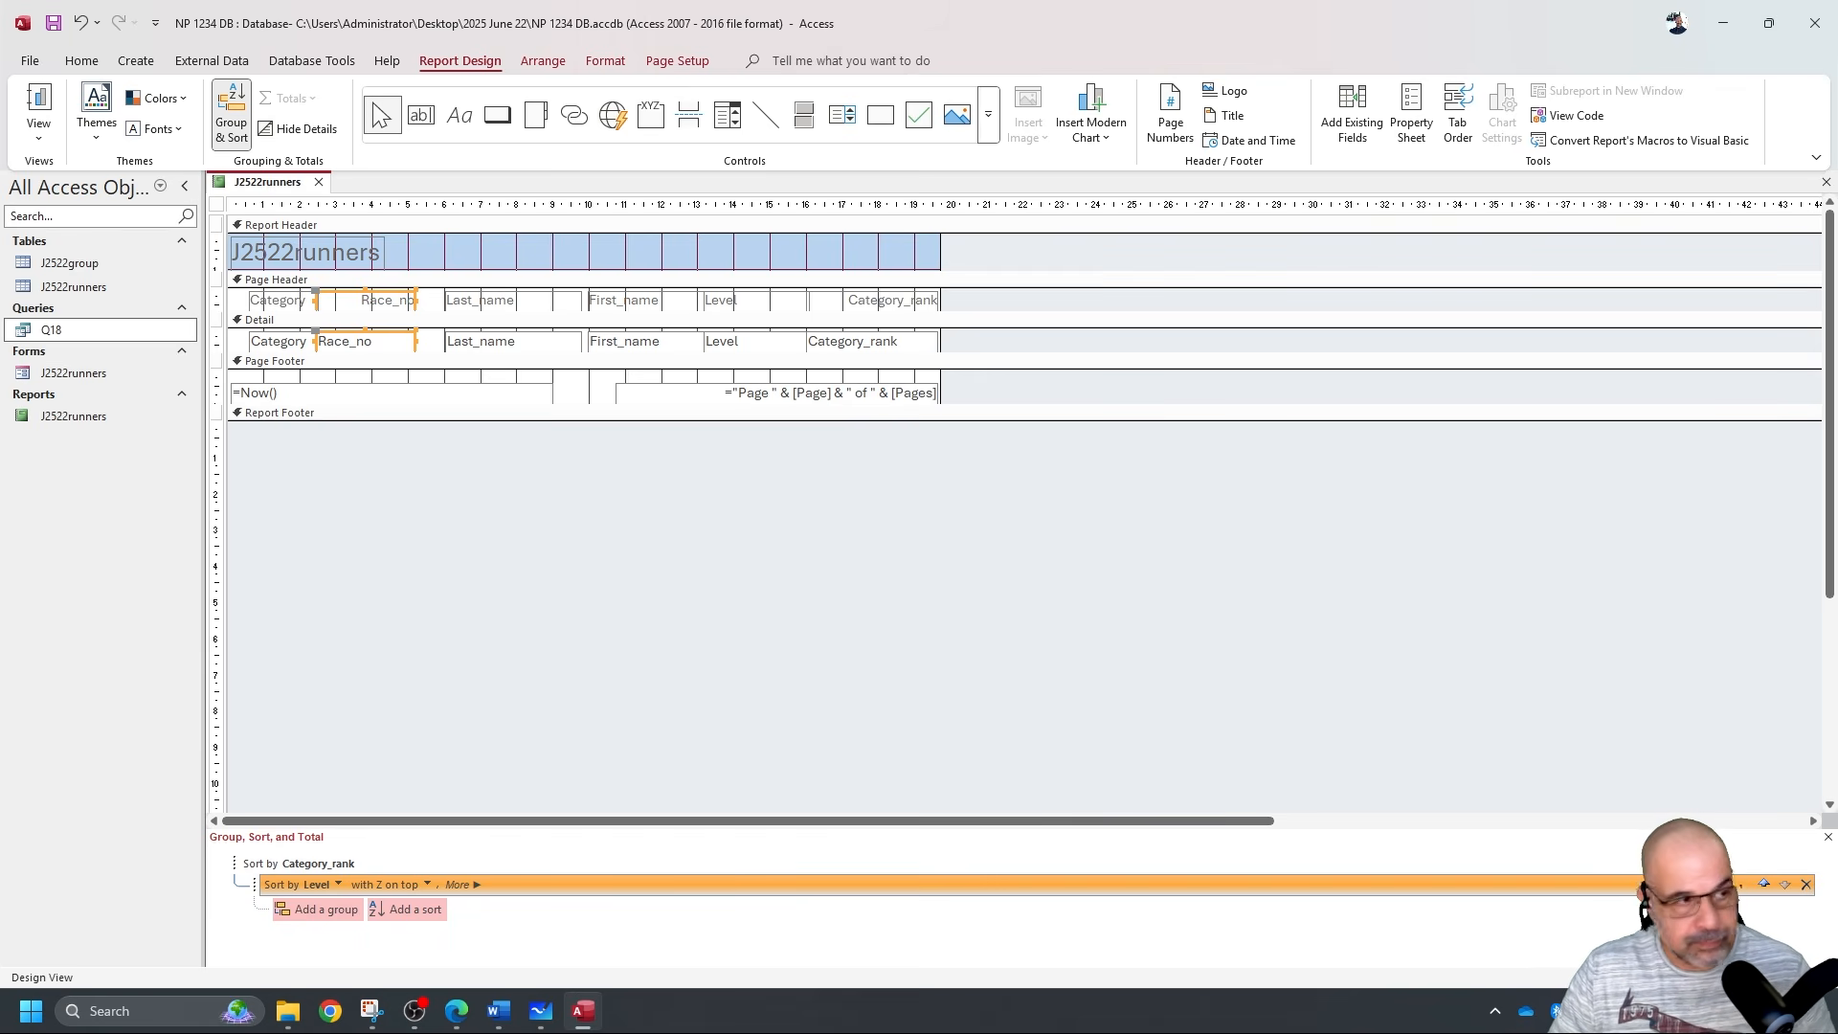
Tick question 18's field-order and one-page-wide requirements, select the Best Female Runners title, return to Access.
key(alt+Tab)
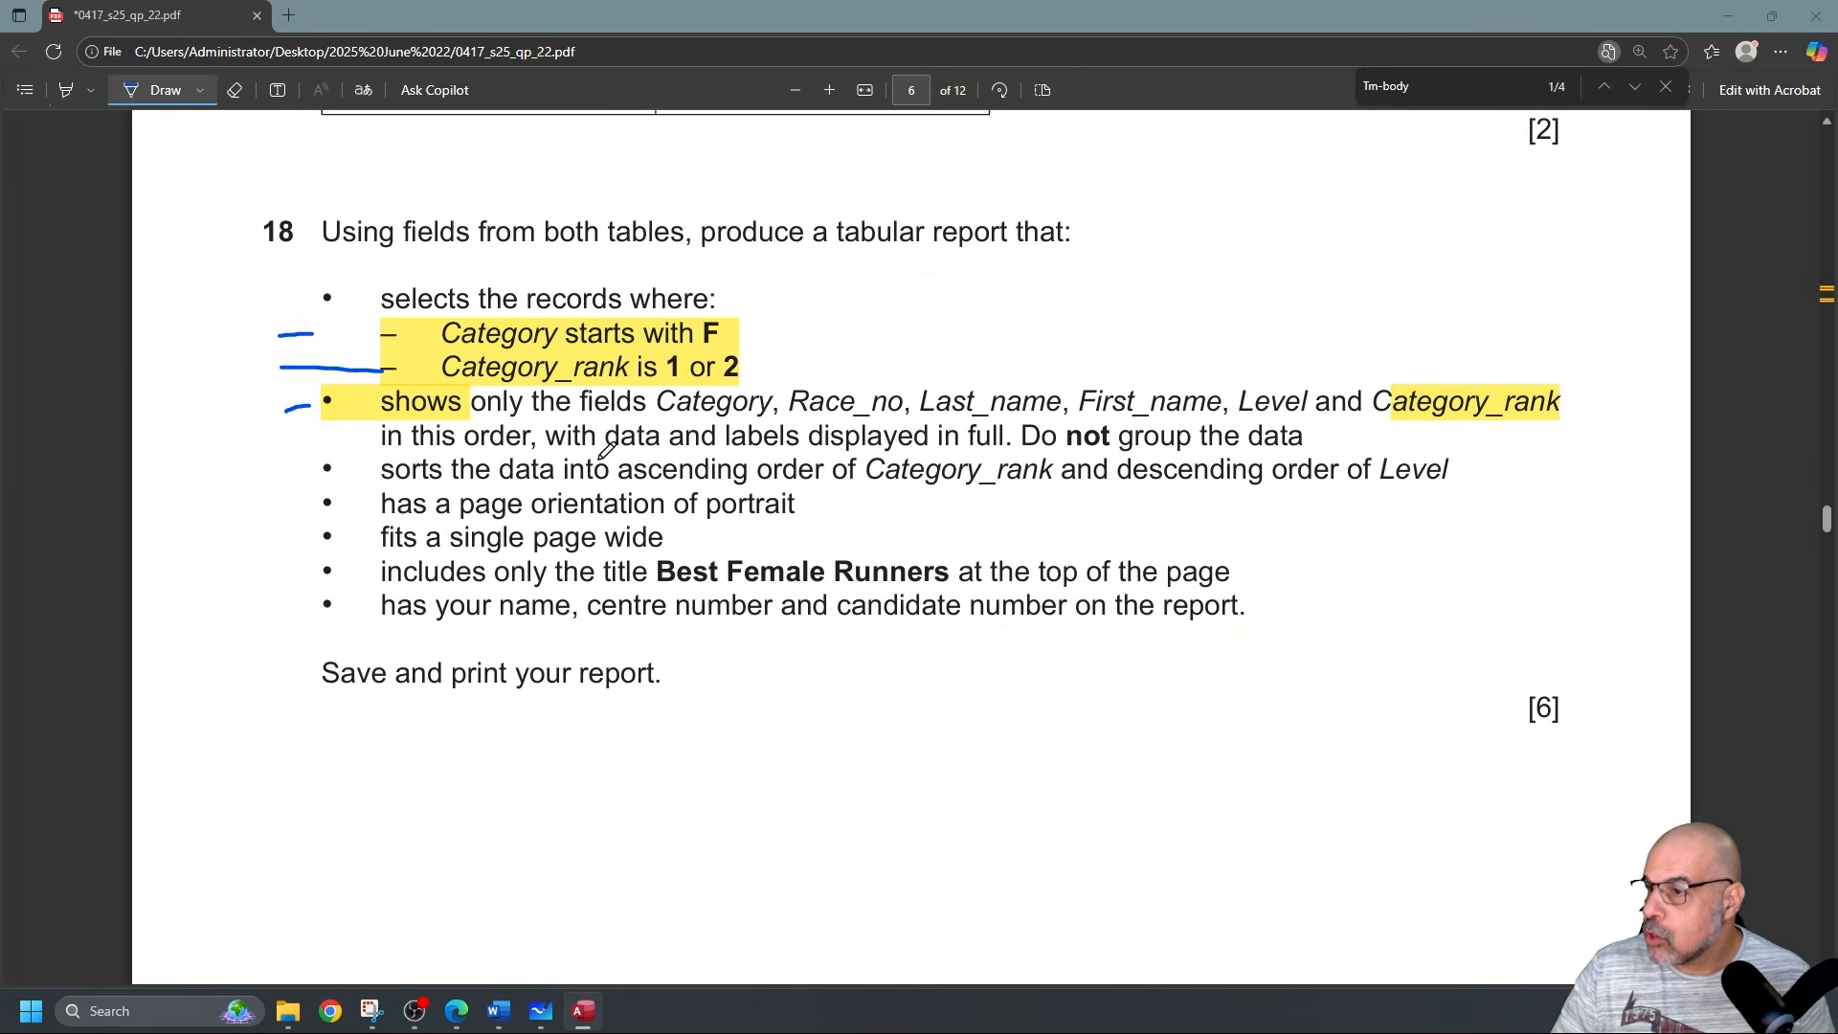
mouse_move(246, 441)
mouse_down()
mouse_move(312, 428)
mouse_move(360, 466)
mouse_move(361, 500)
mouse_up()
drag(282, 543, 392, 538)
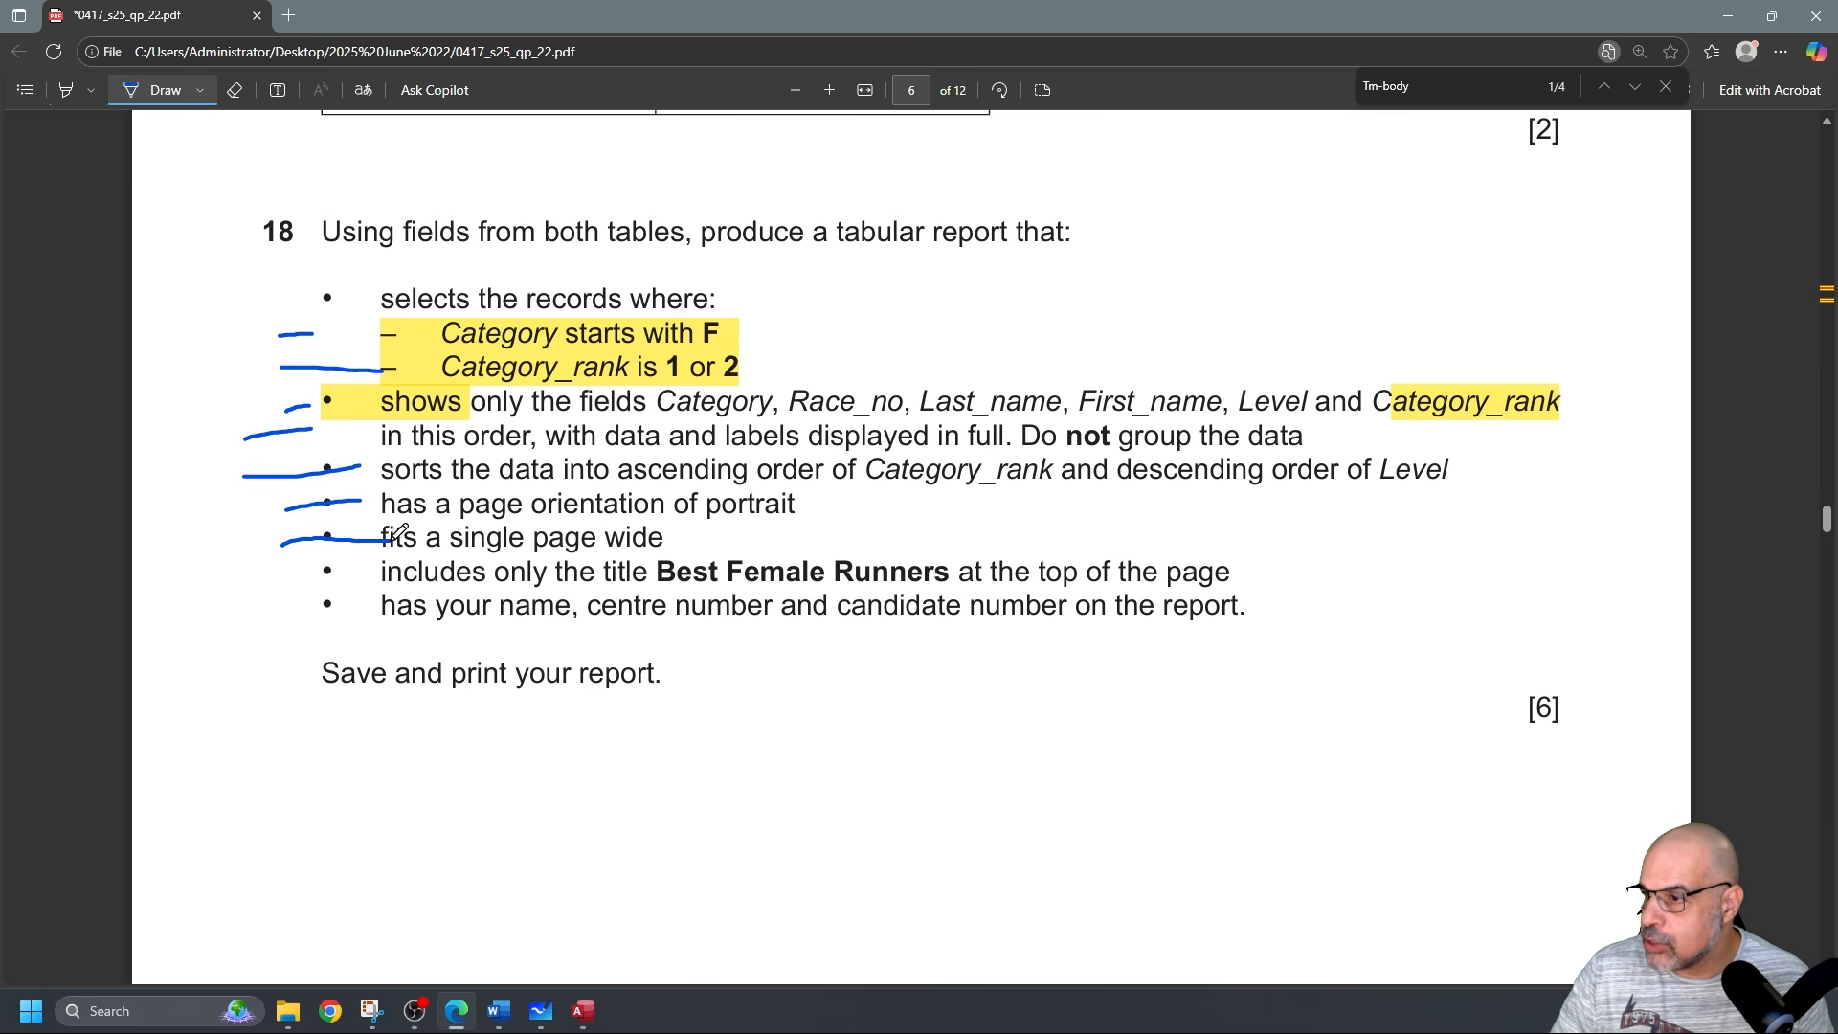
click(161, 92)
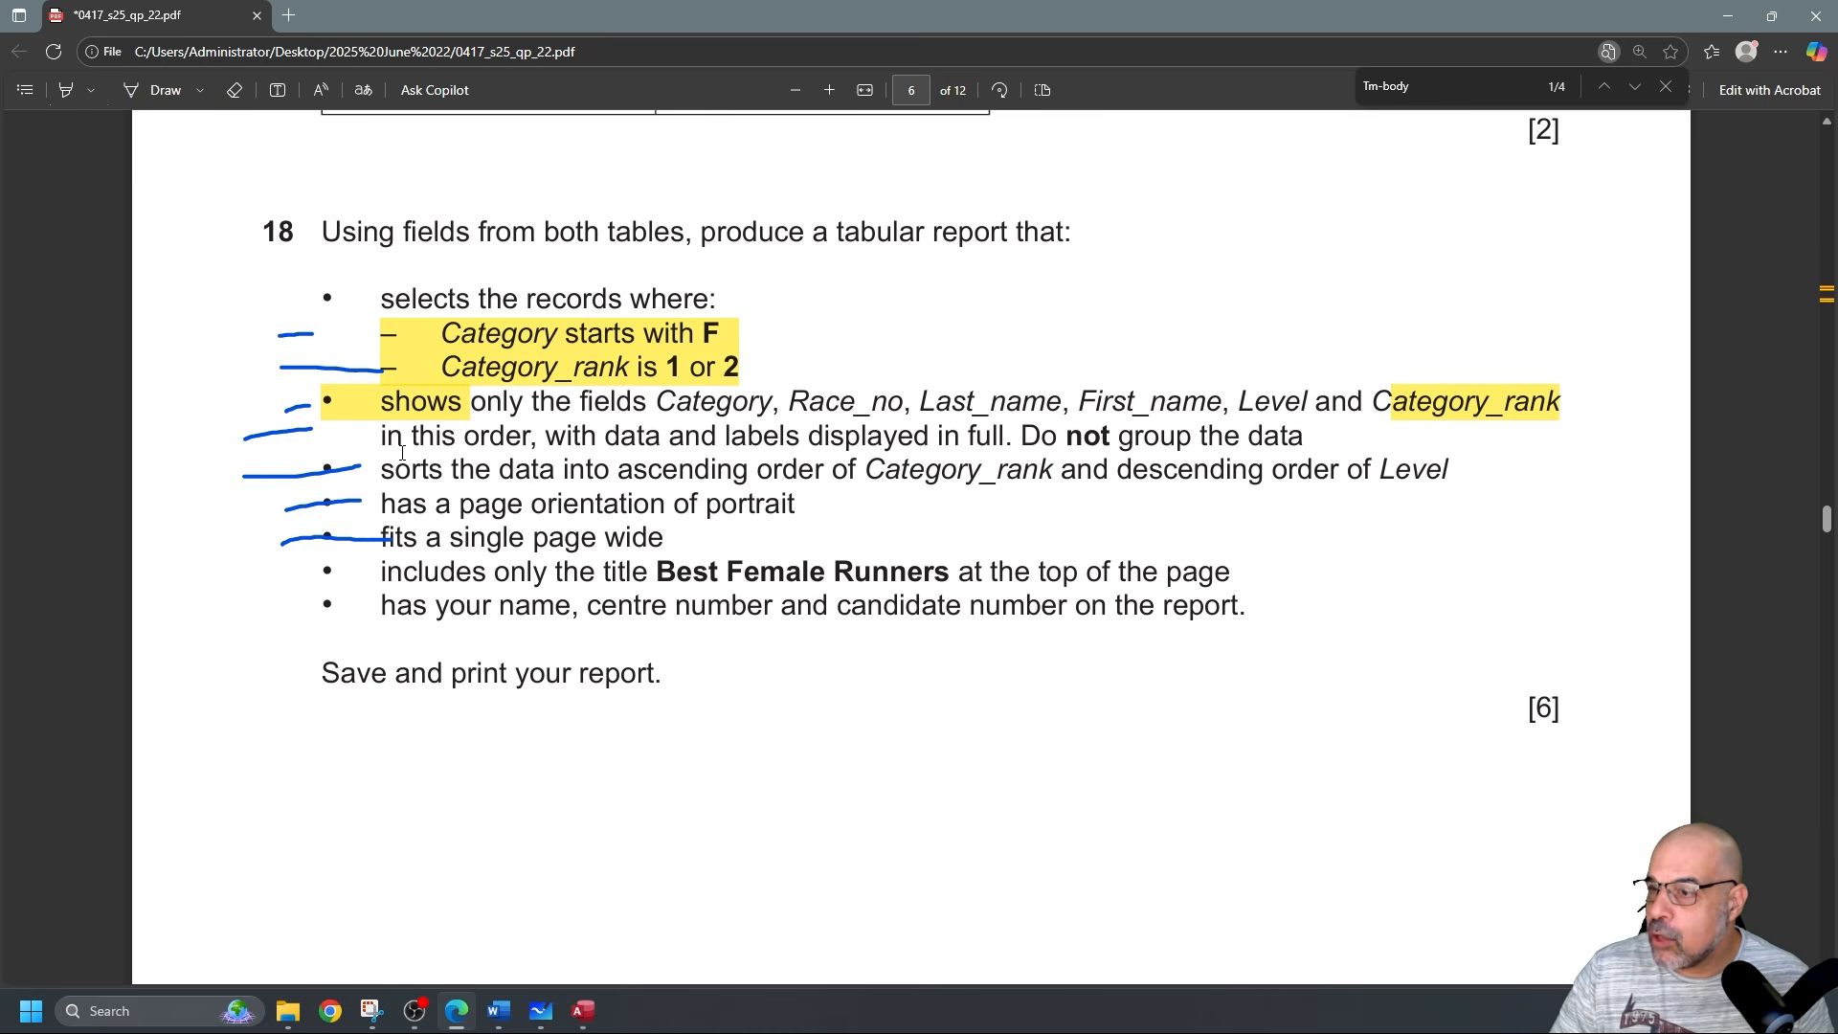
drag(656, 571, 946, 574)
key(ctrl+c)
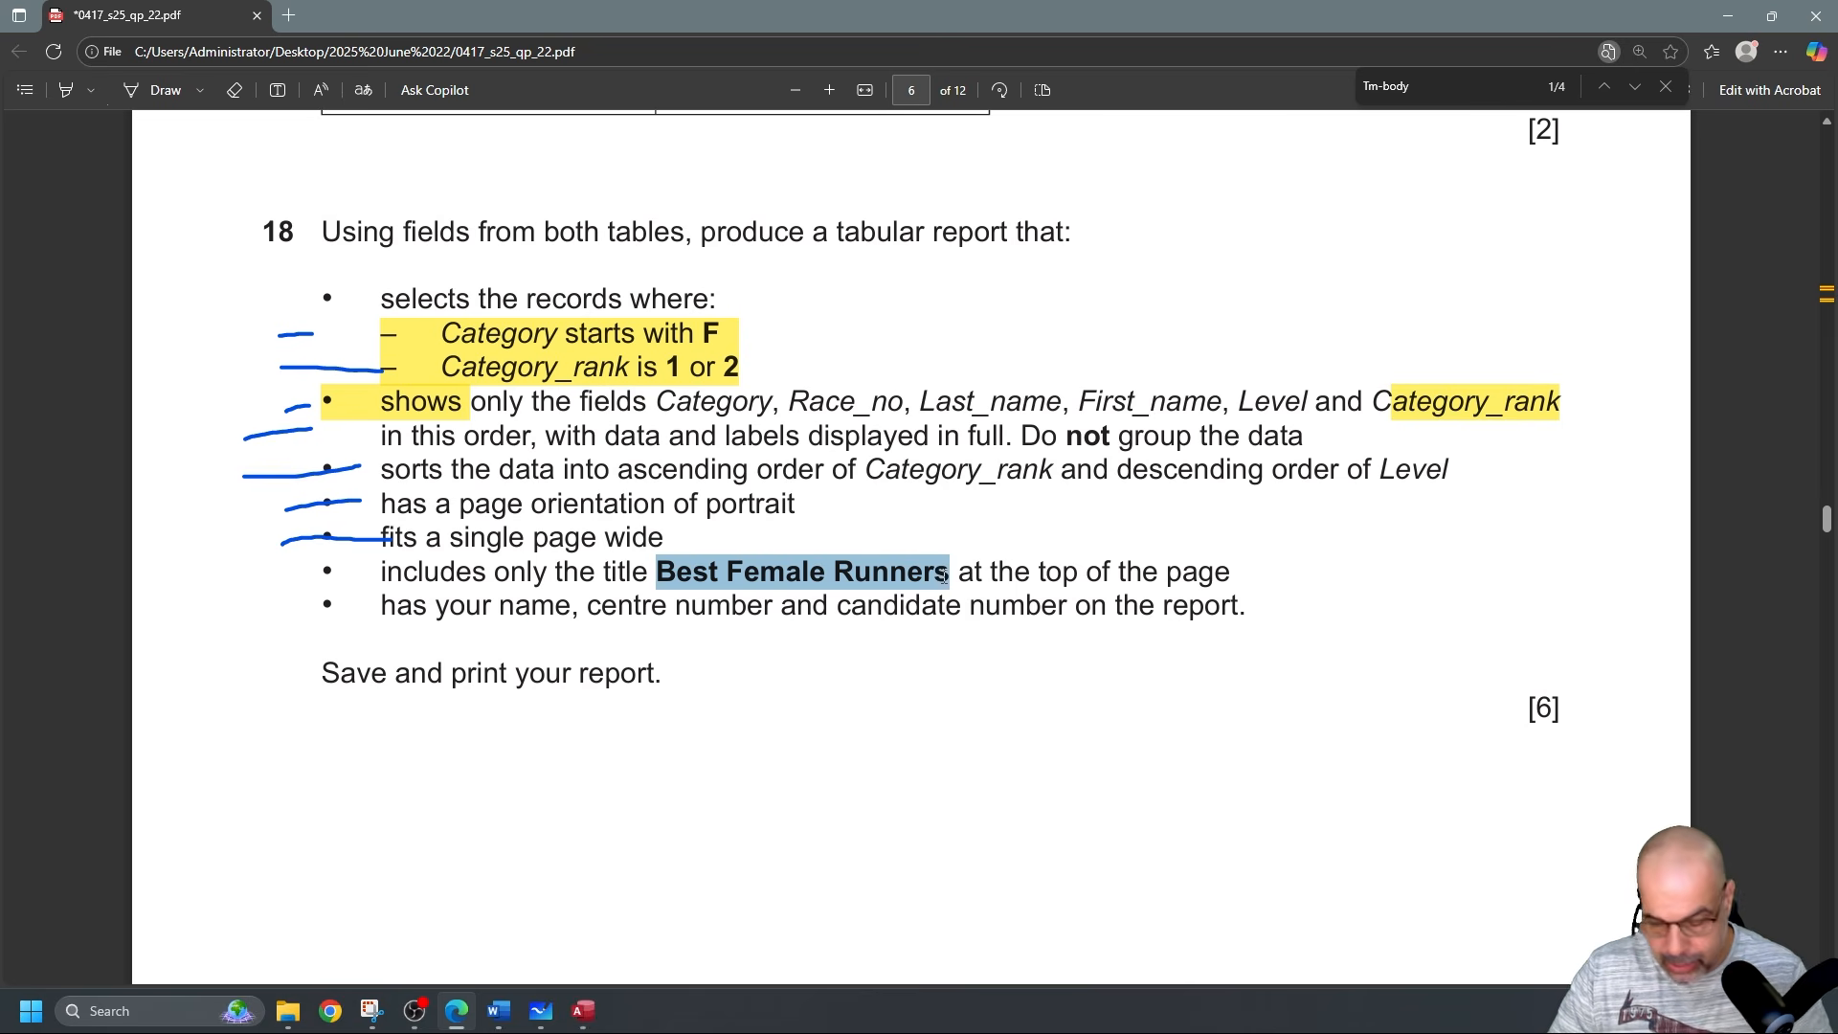
click(73, 584)
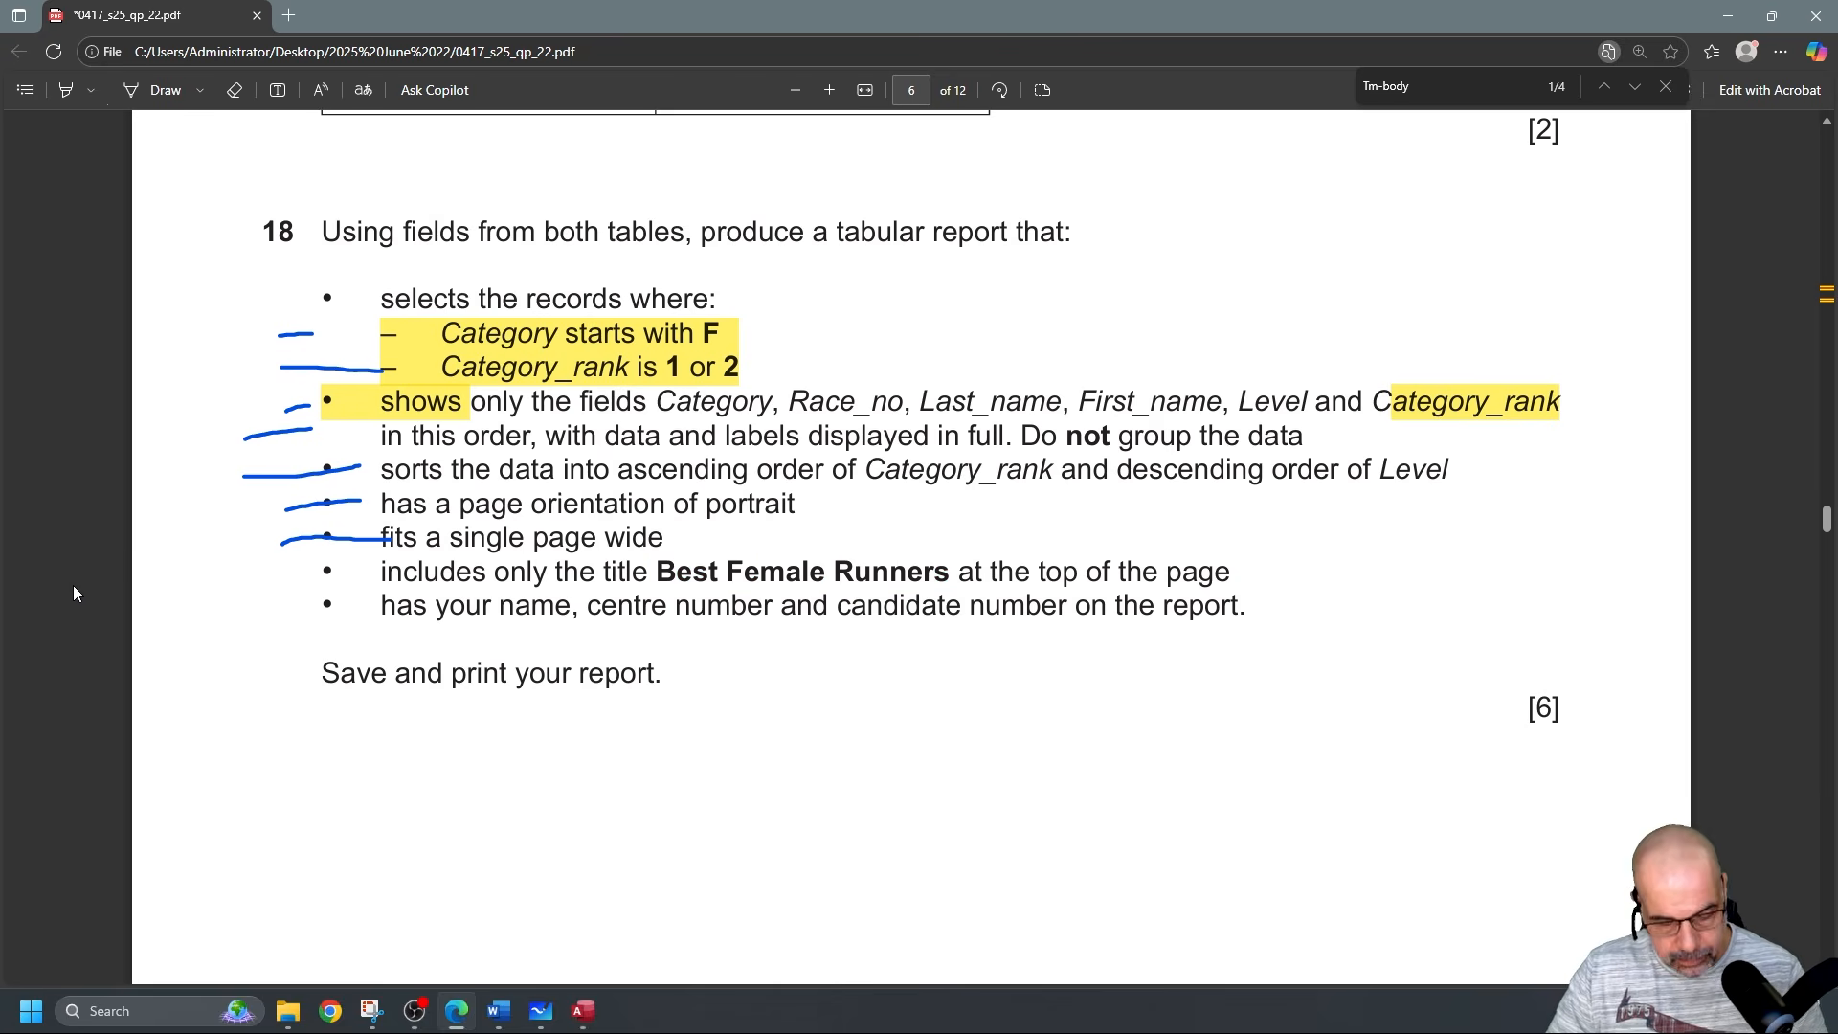
key(alt+Tab)
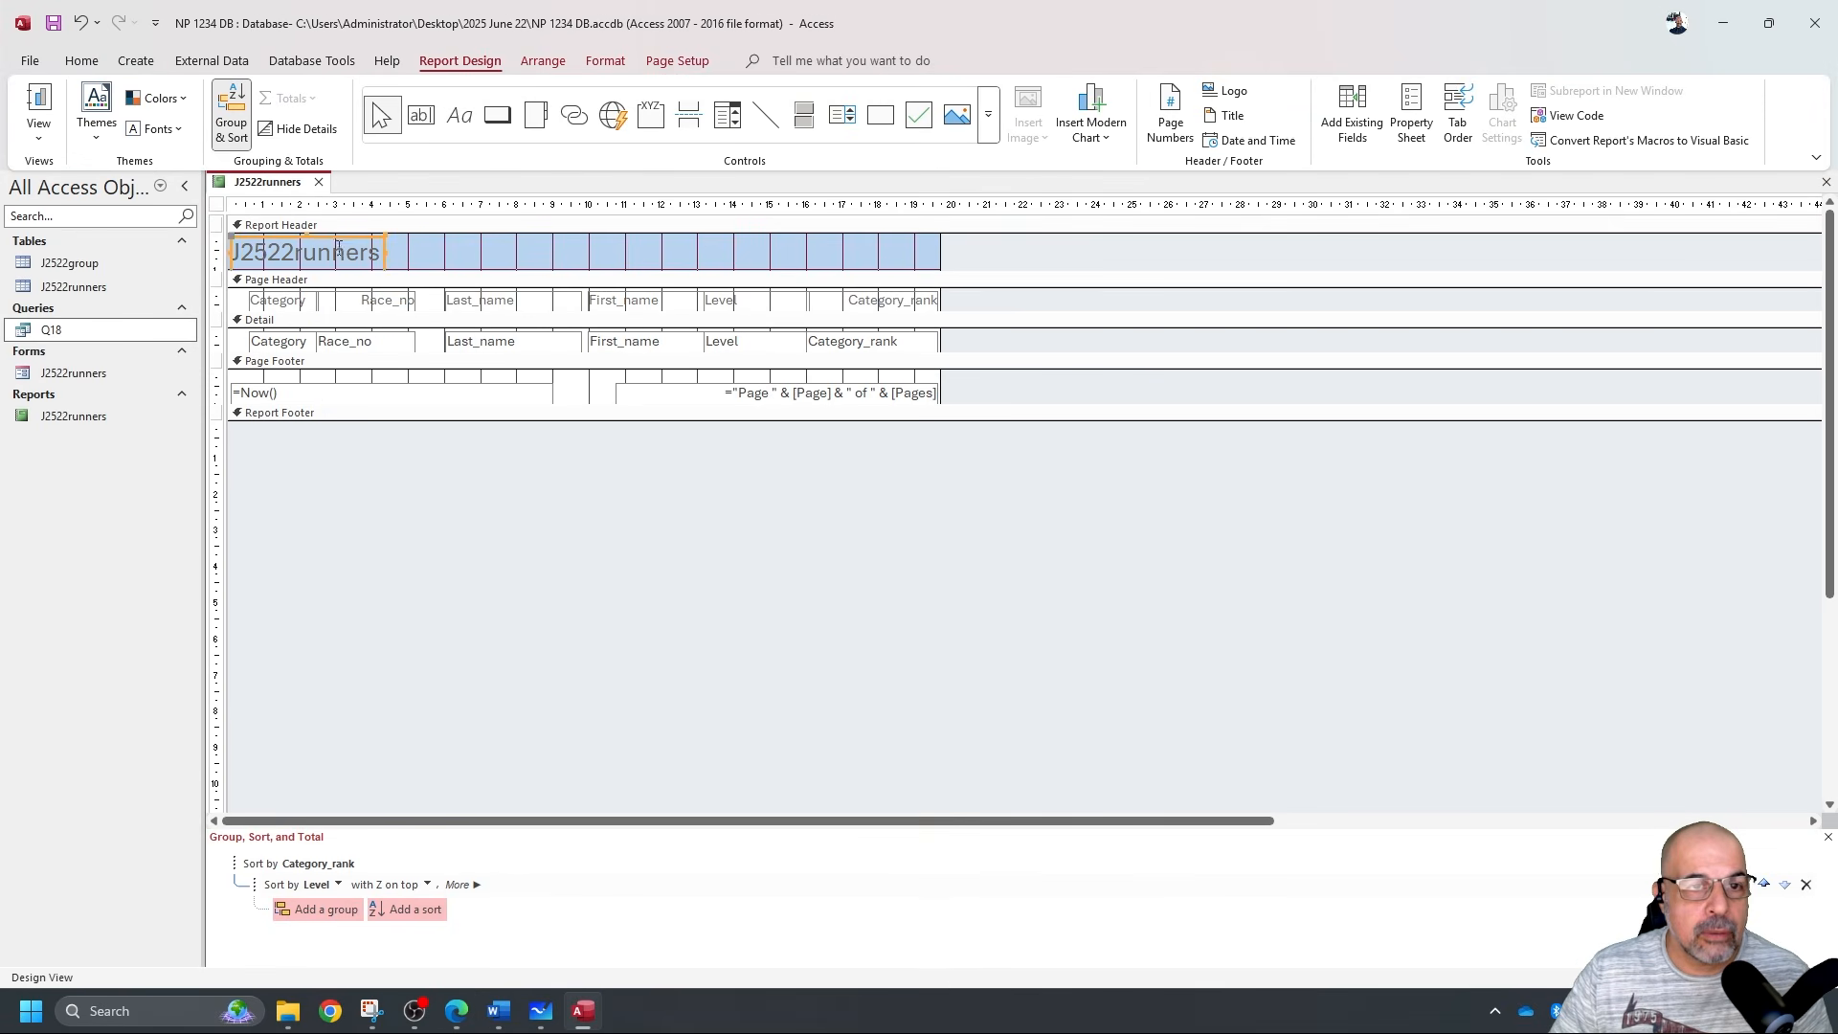
Retitle the report Best Female Runners and delete the date and page-number footer boxes.
double_click(323, 257)
key(ctrl+v)
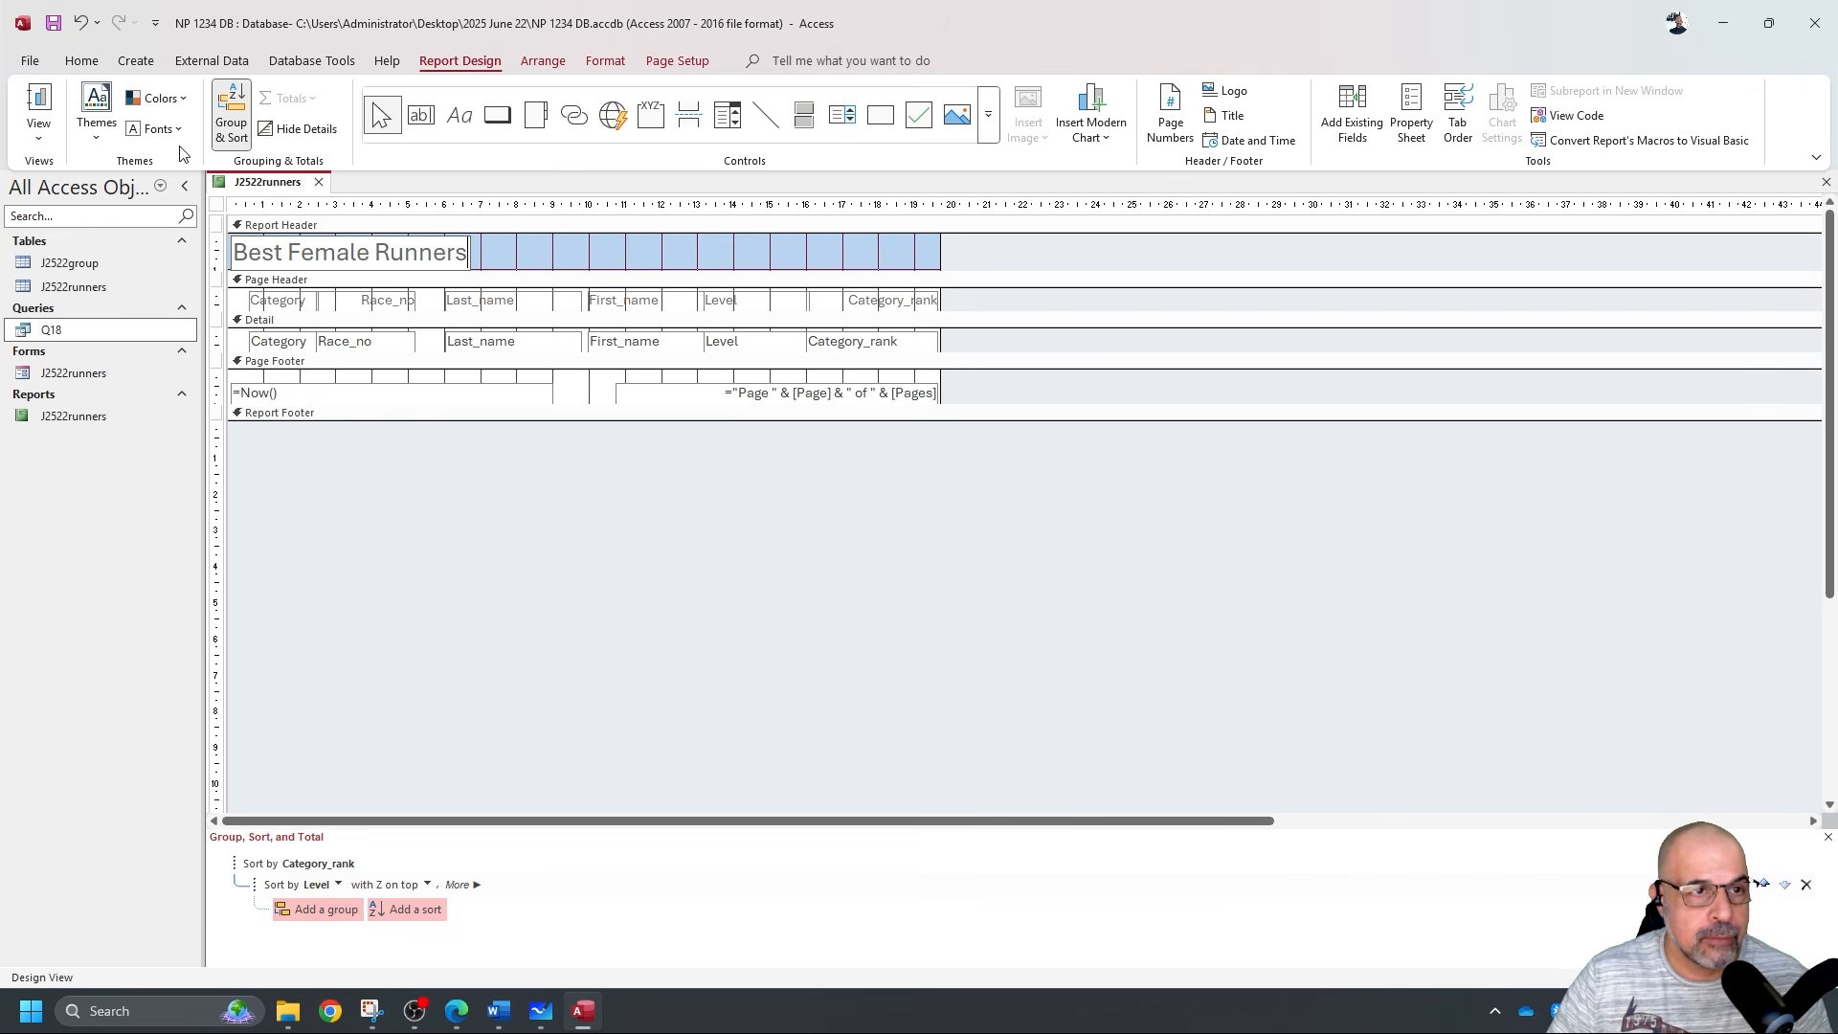
drag(978, 379, 342, 398)
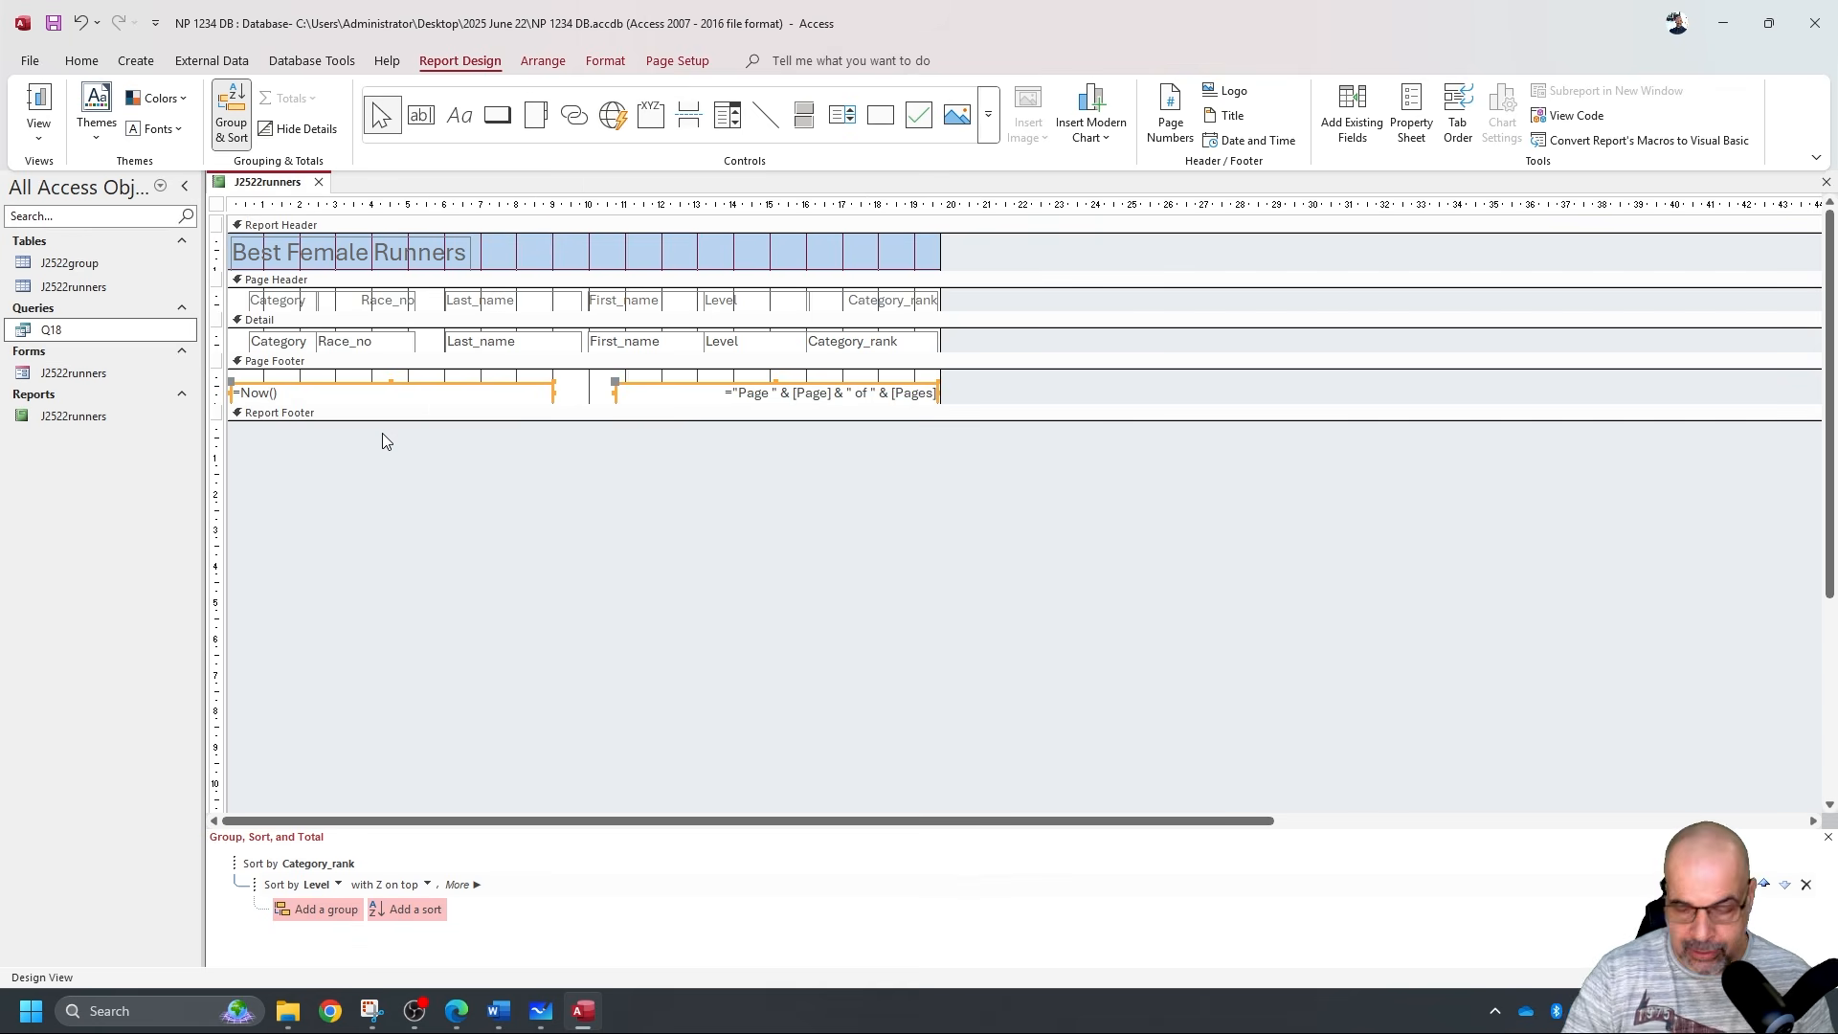
key(Delete)
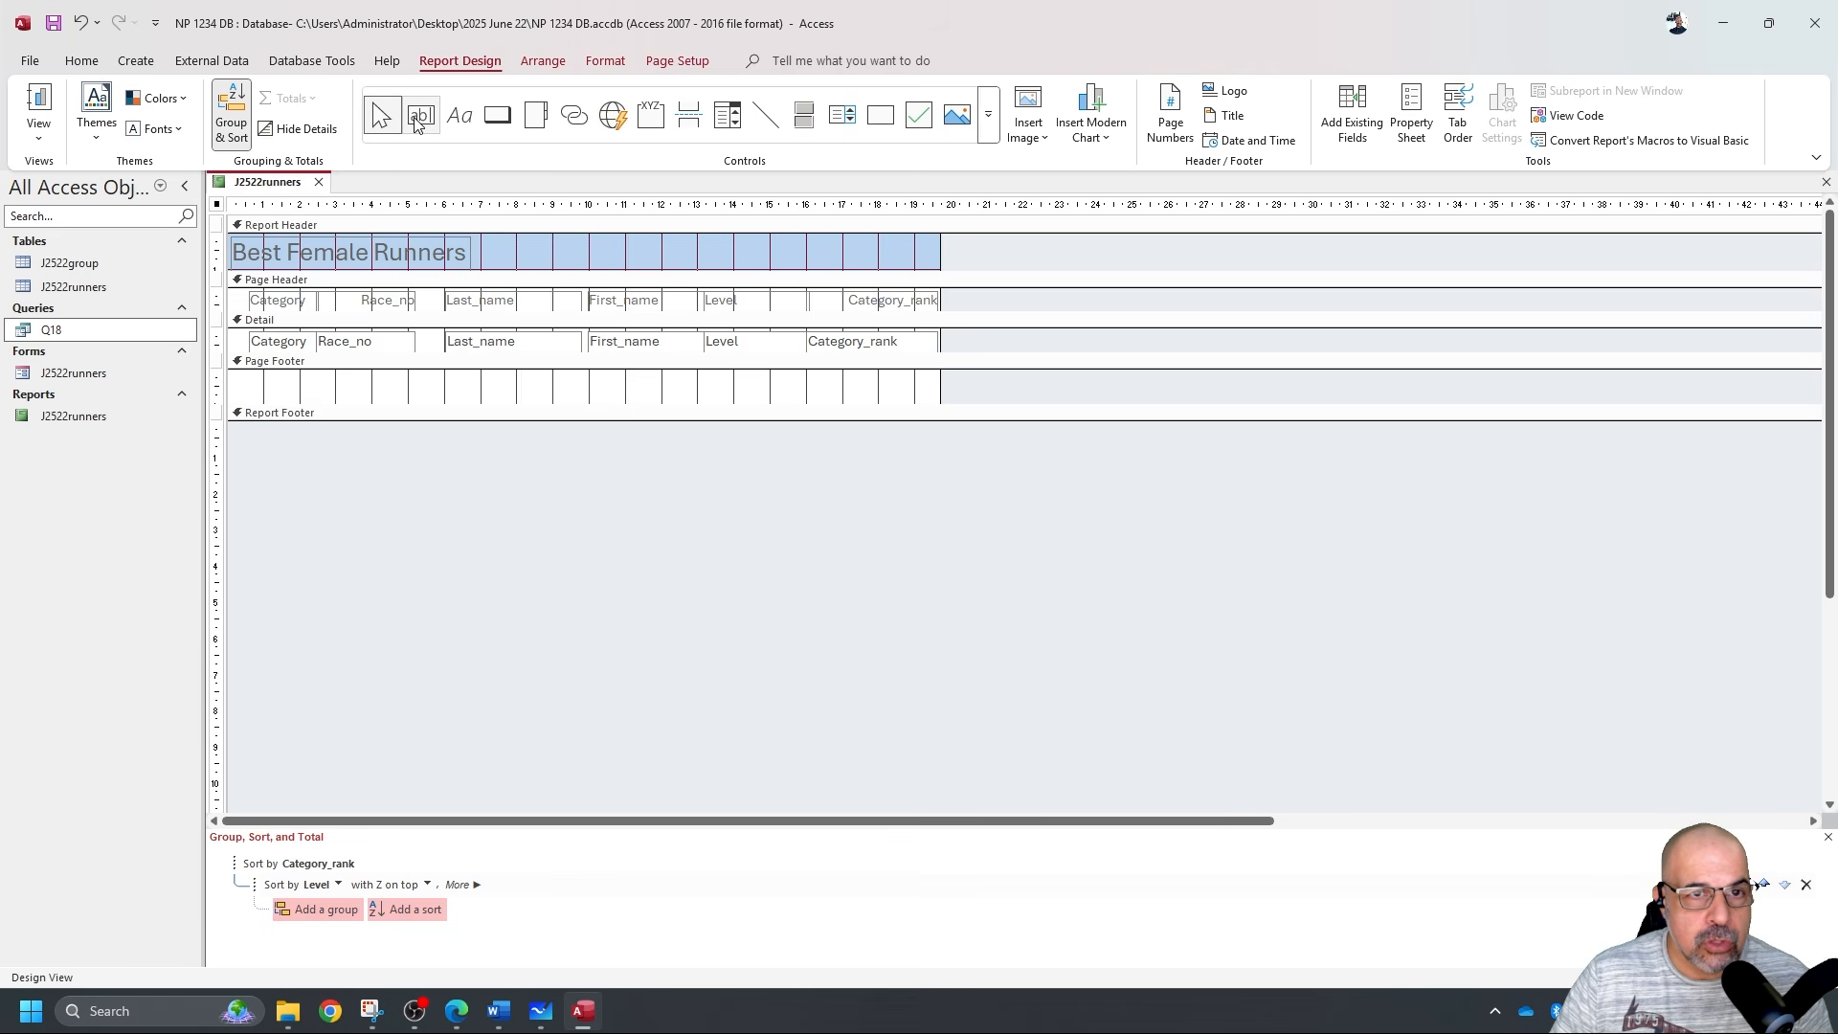
Add a right-aligned page-footer label with the candidate's name and identifying numbers.
click(459, 116)
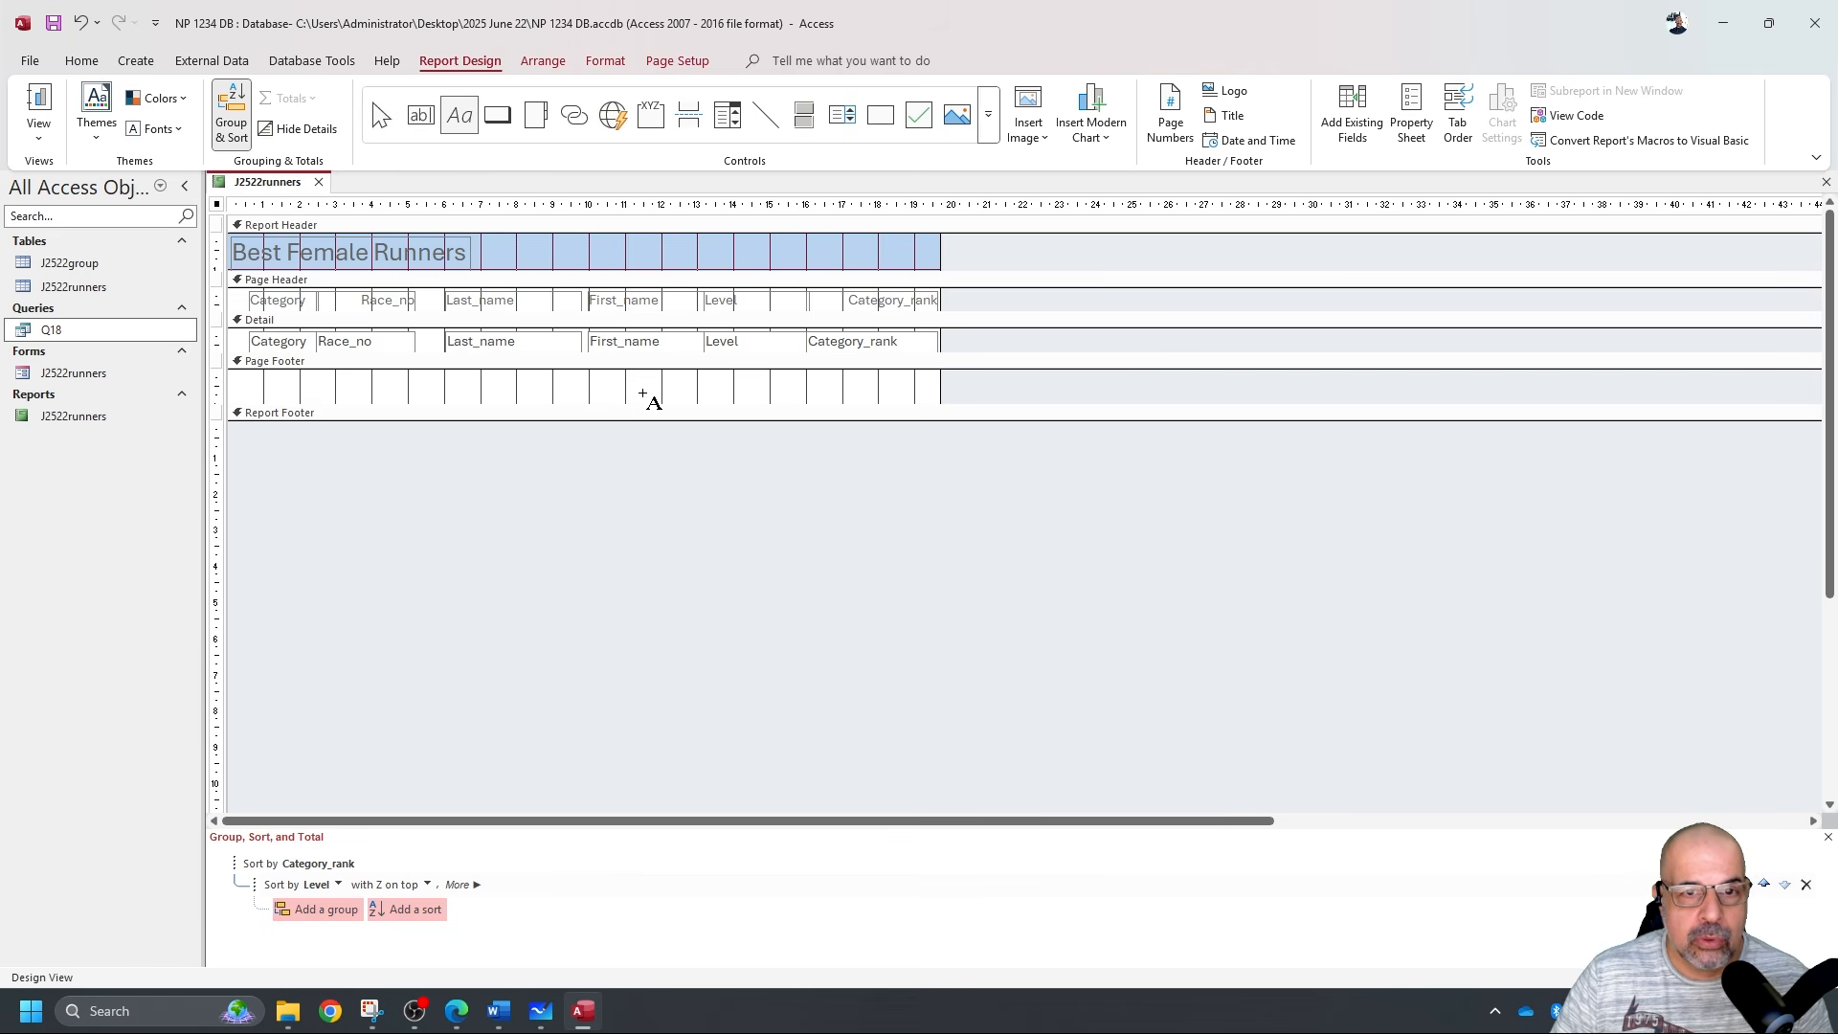
drag(672, 376, 941, 400)
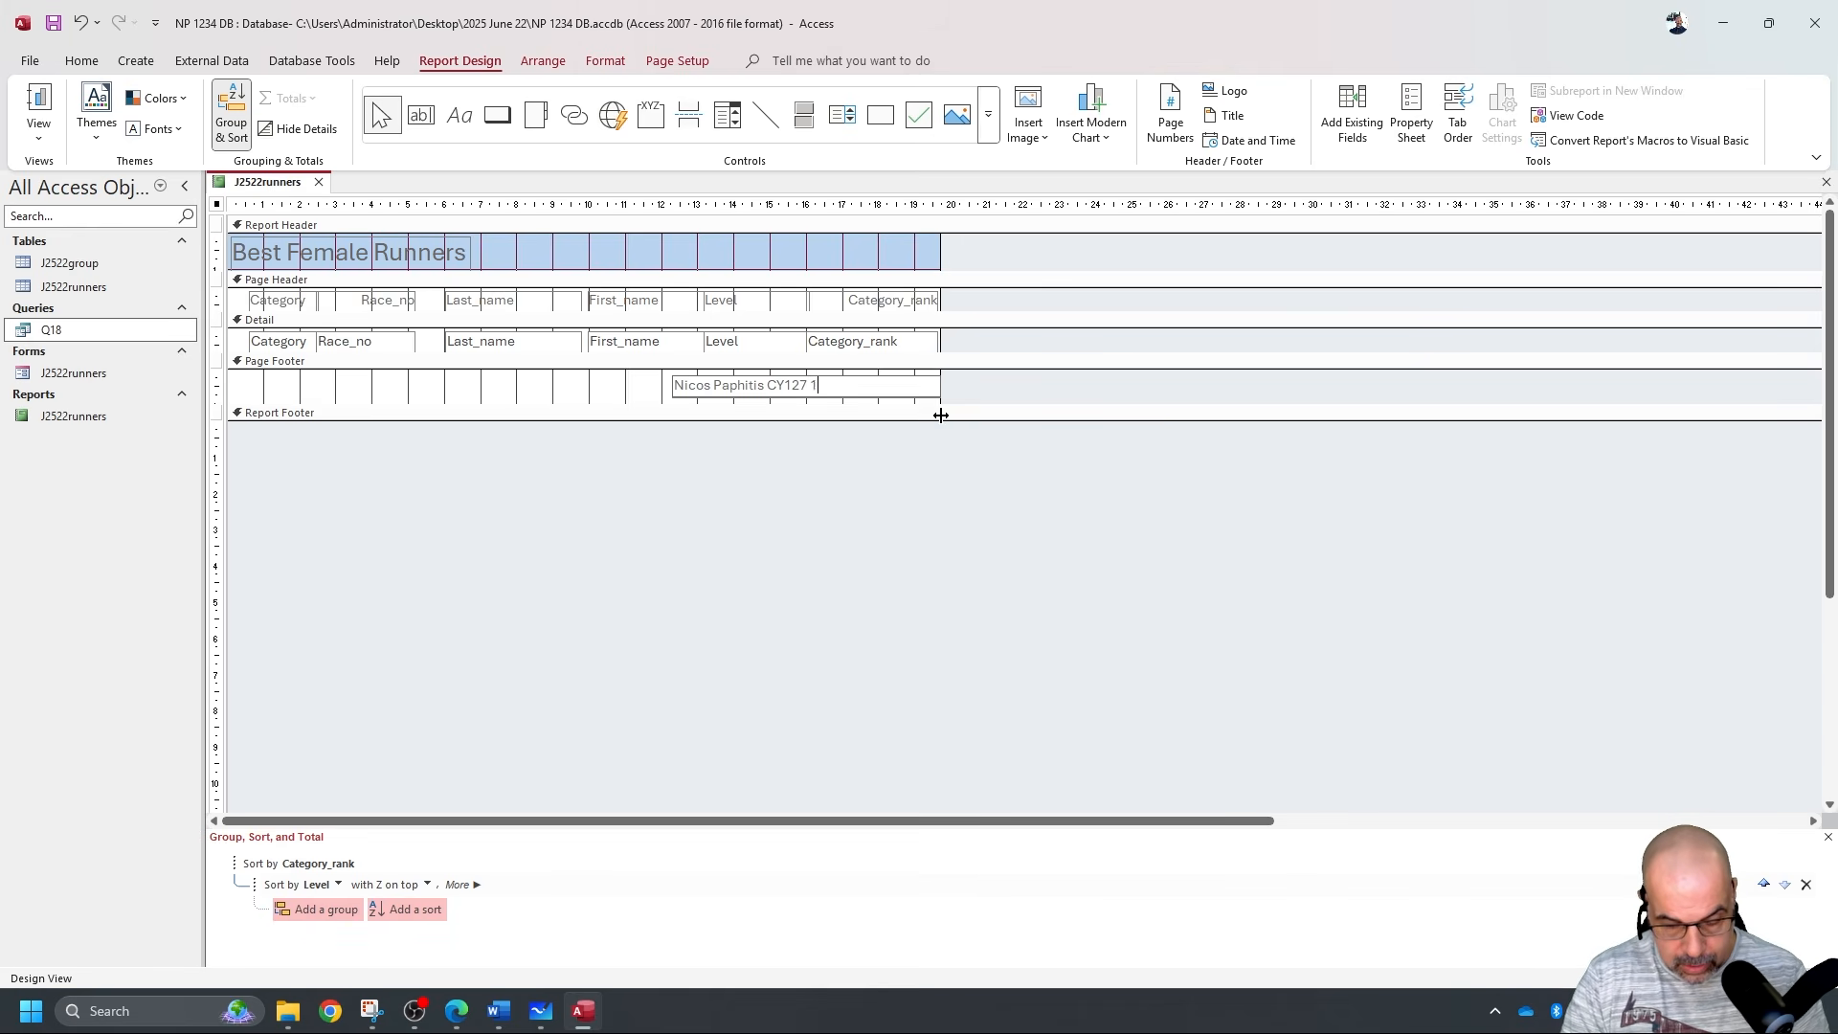
click(631, 381)
click(747, 392)
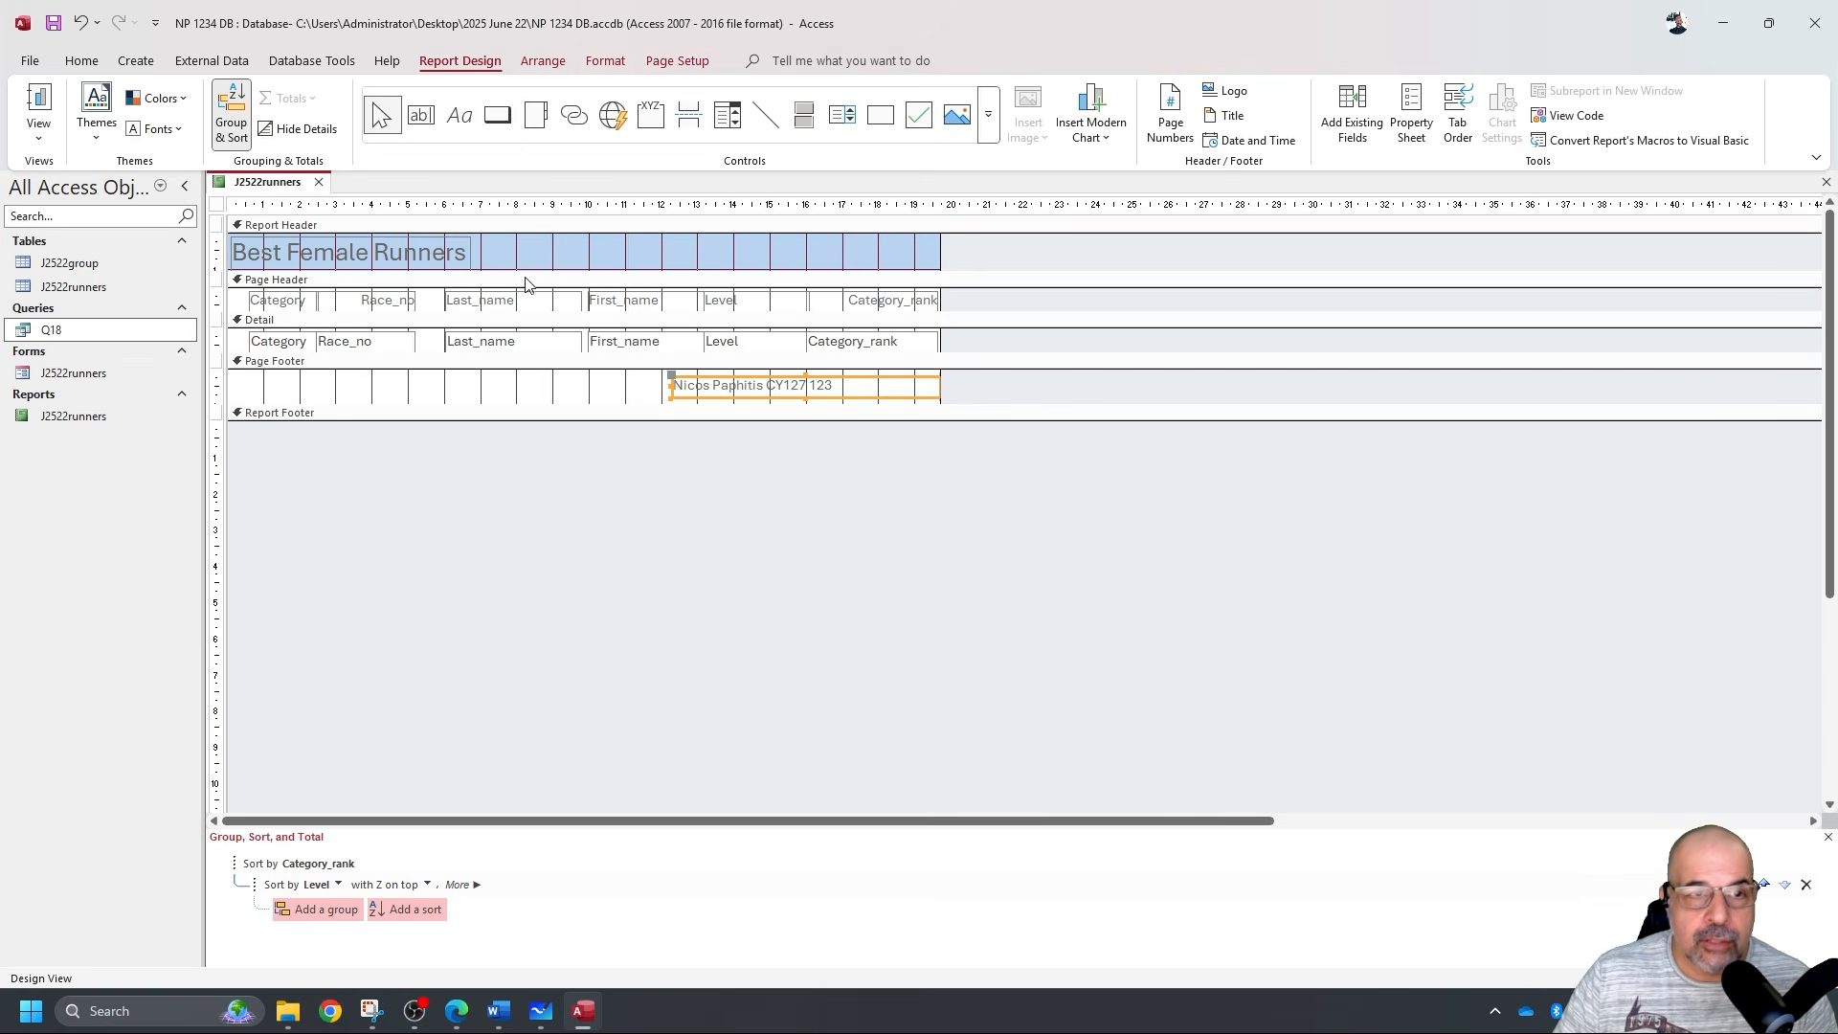
click(82, 60)
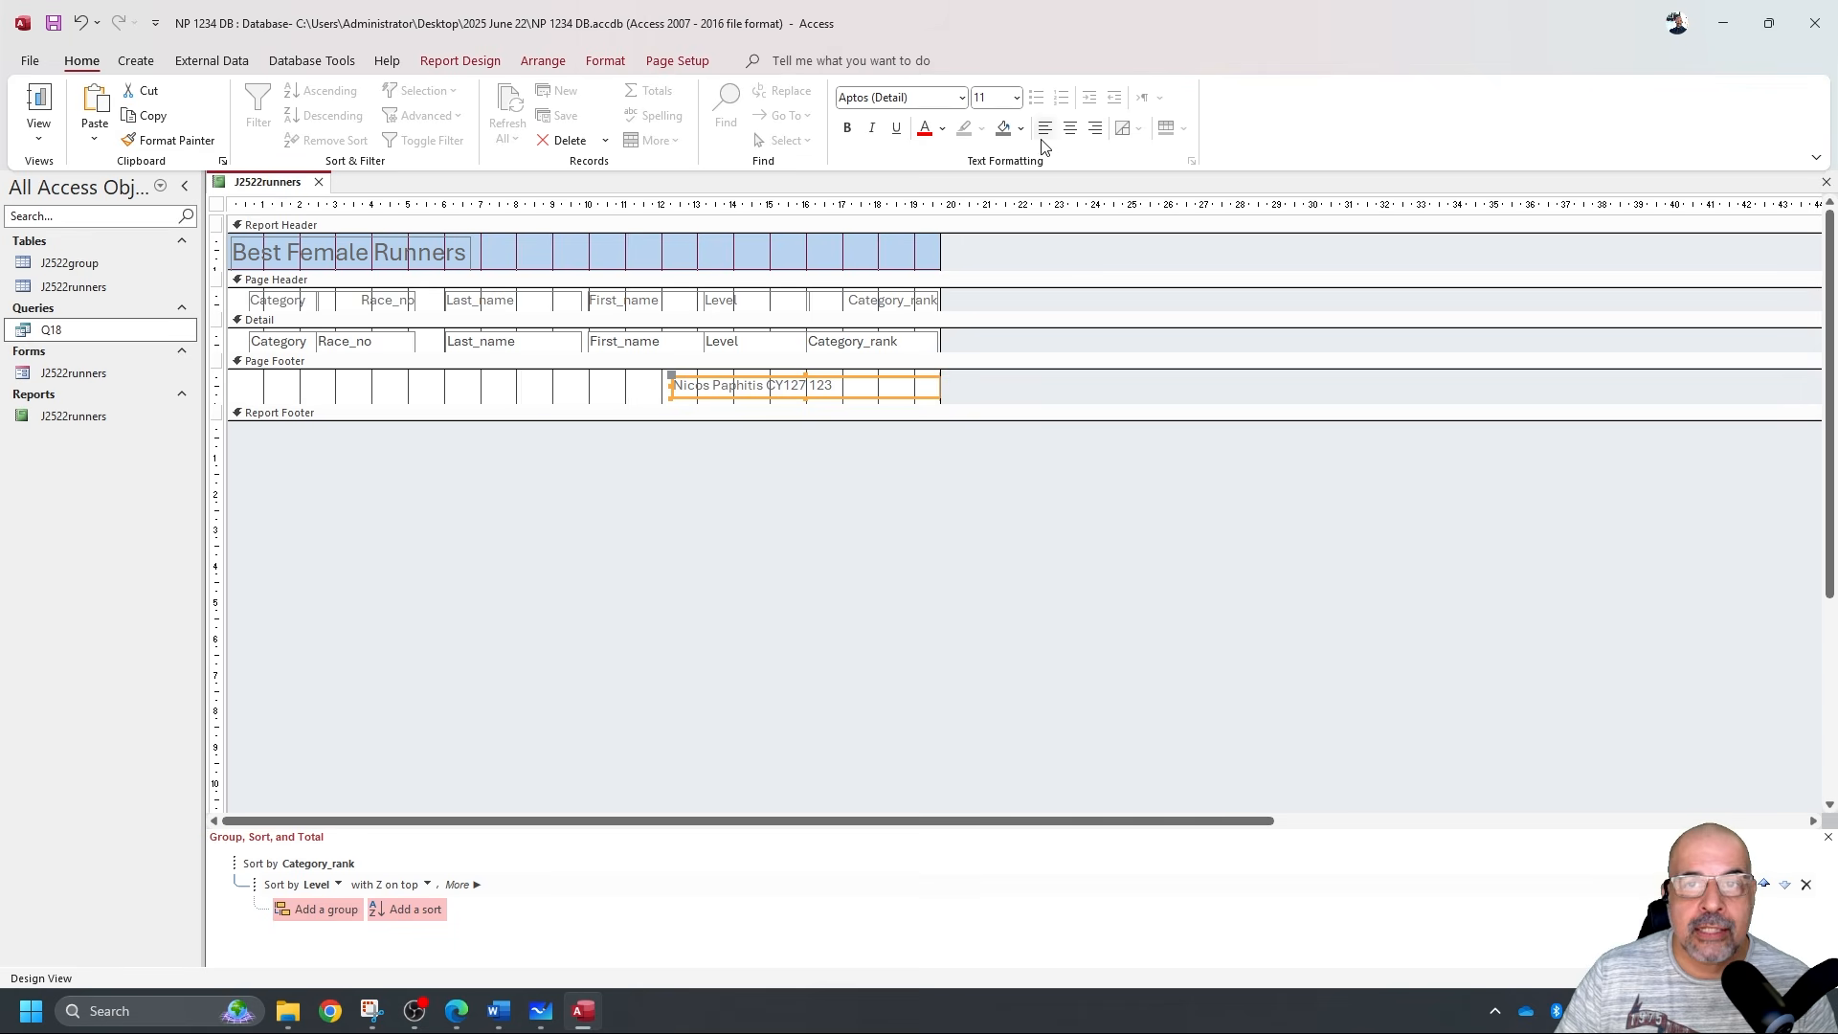
click(1094, 128)
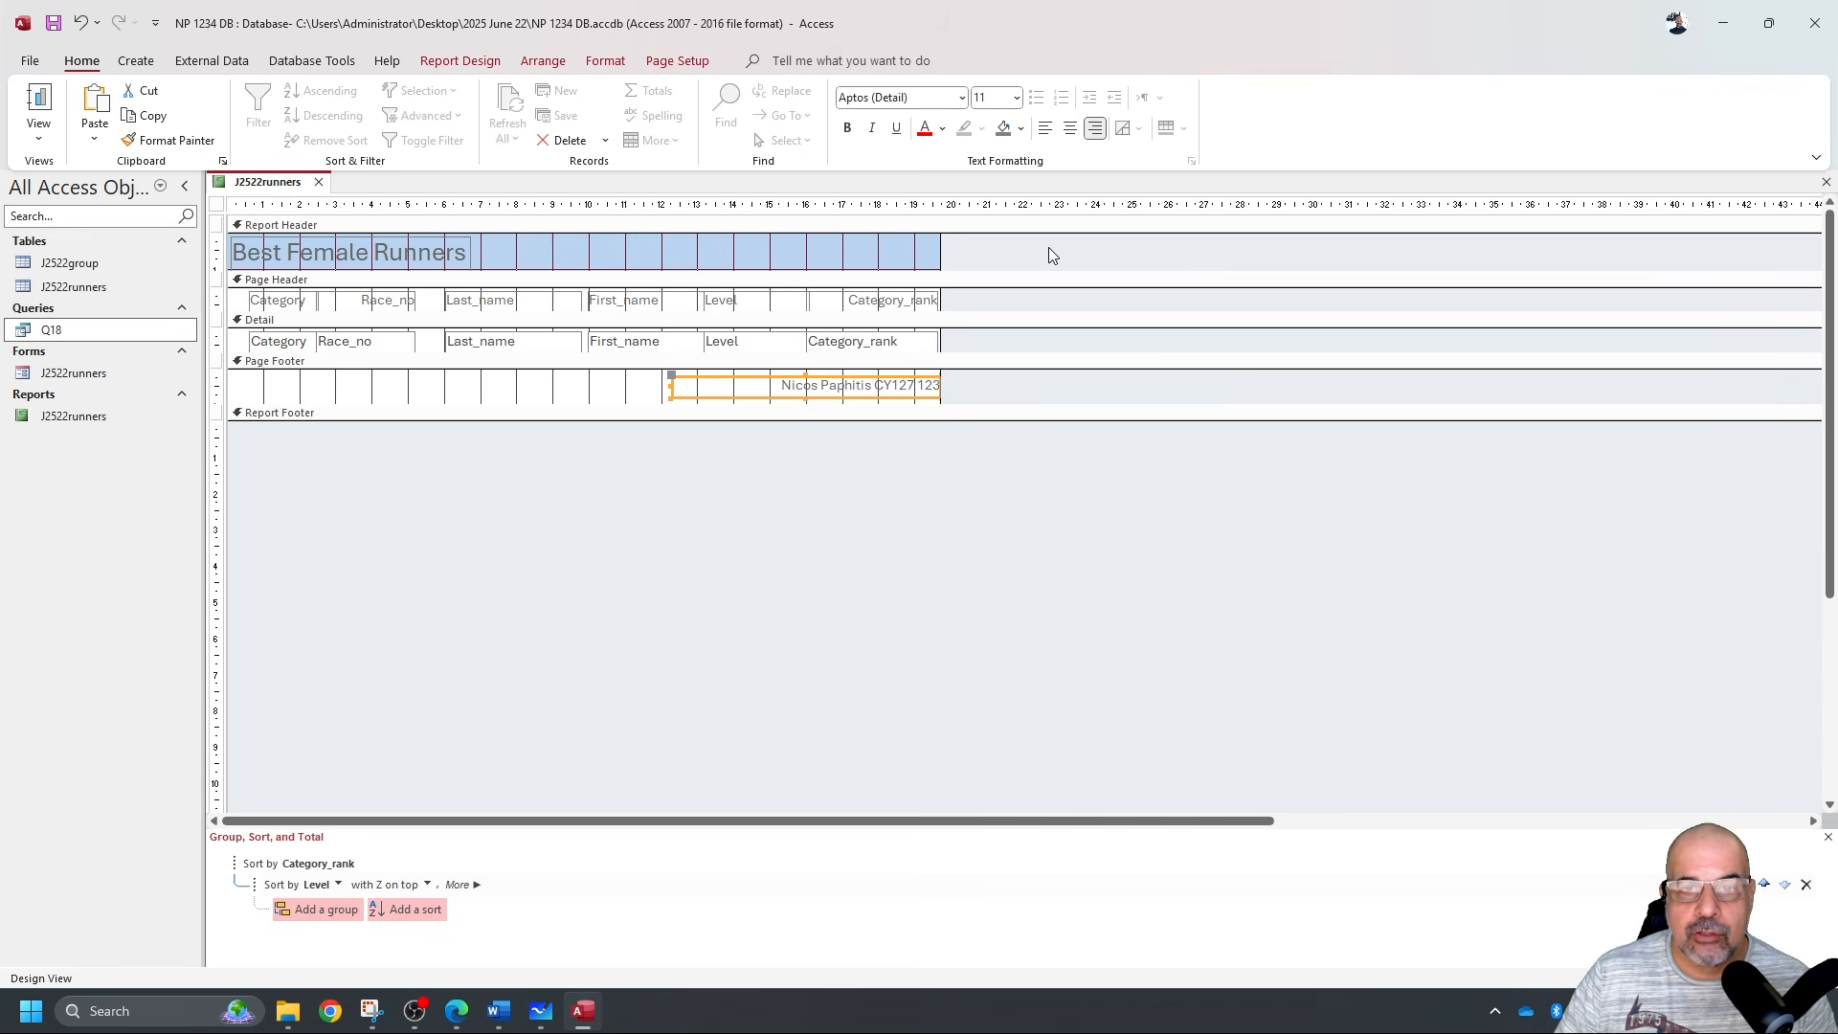
click(38, 138)
Scroll through the report in Print Preview, then close the preview.
click(96, 215)
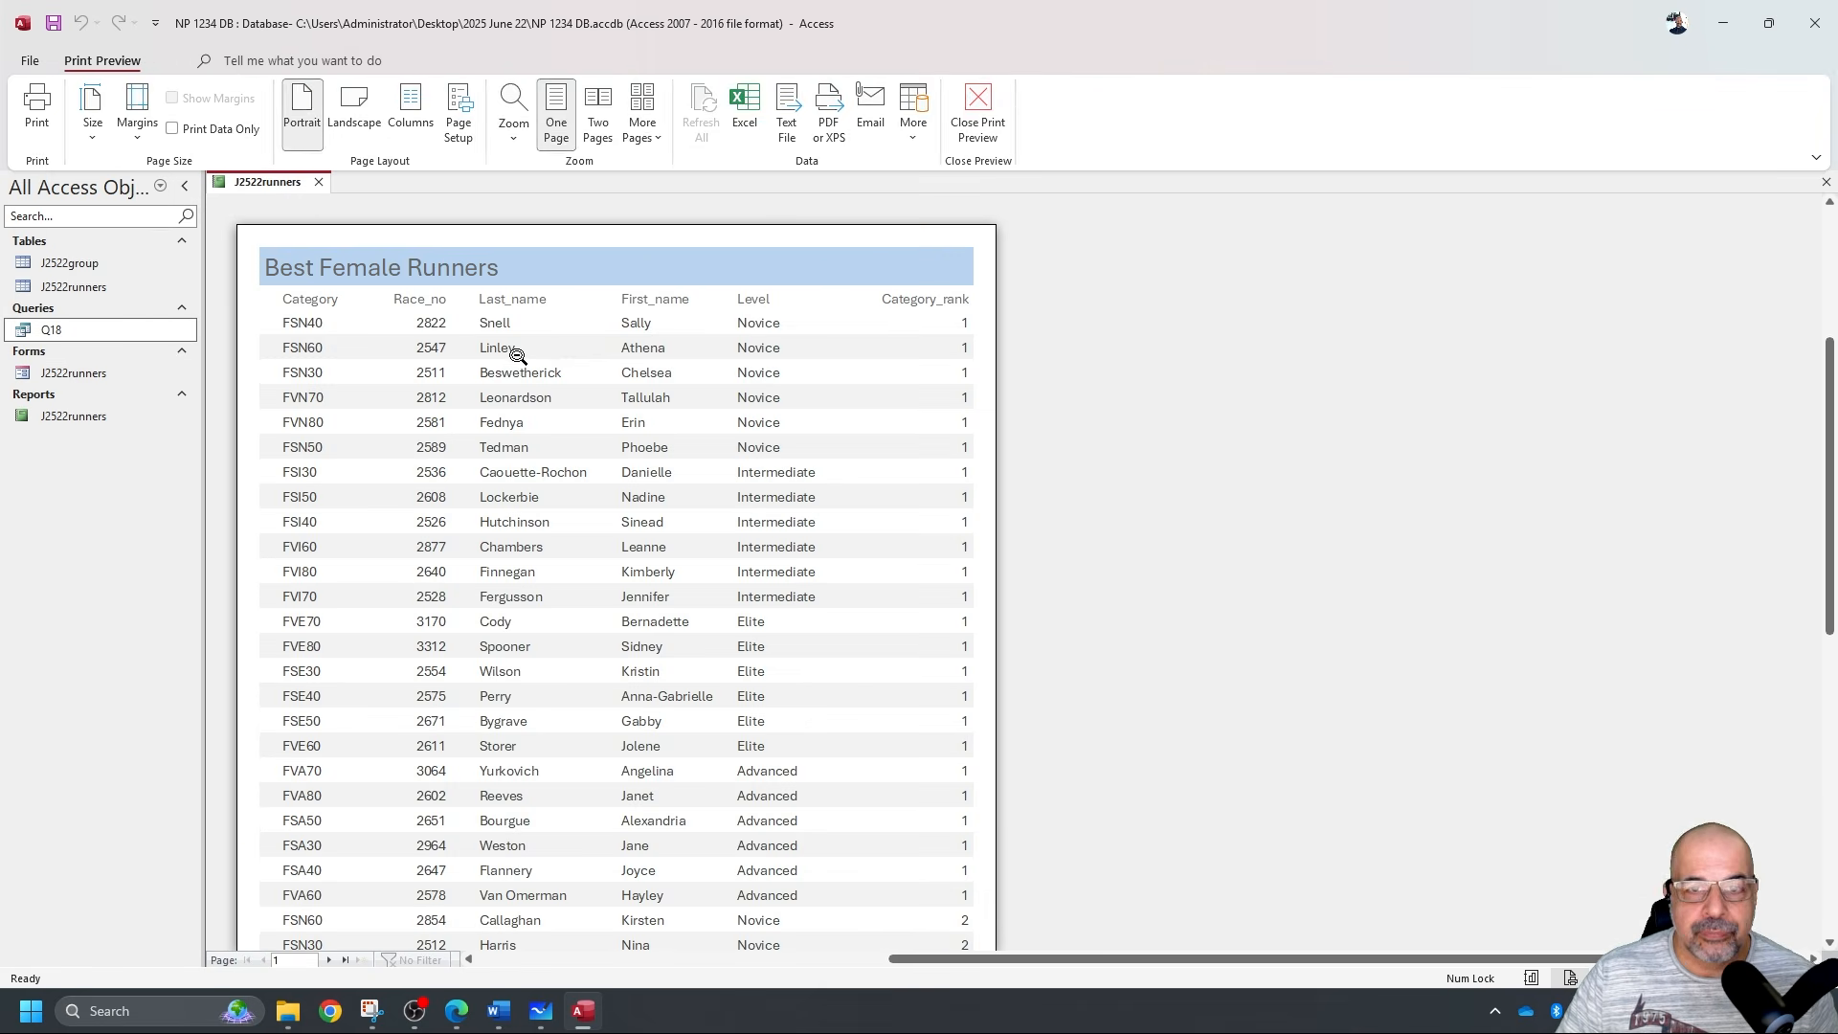
scroll(748, 464, down, 1)
scroll(748, 464, down, 6)
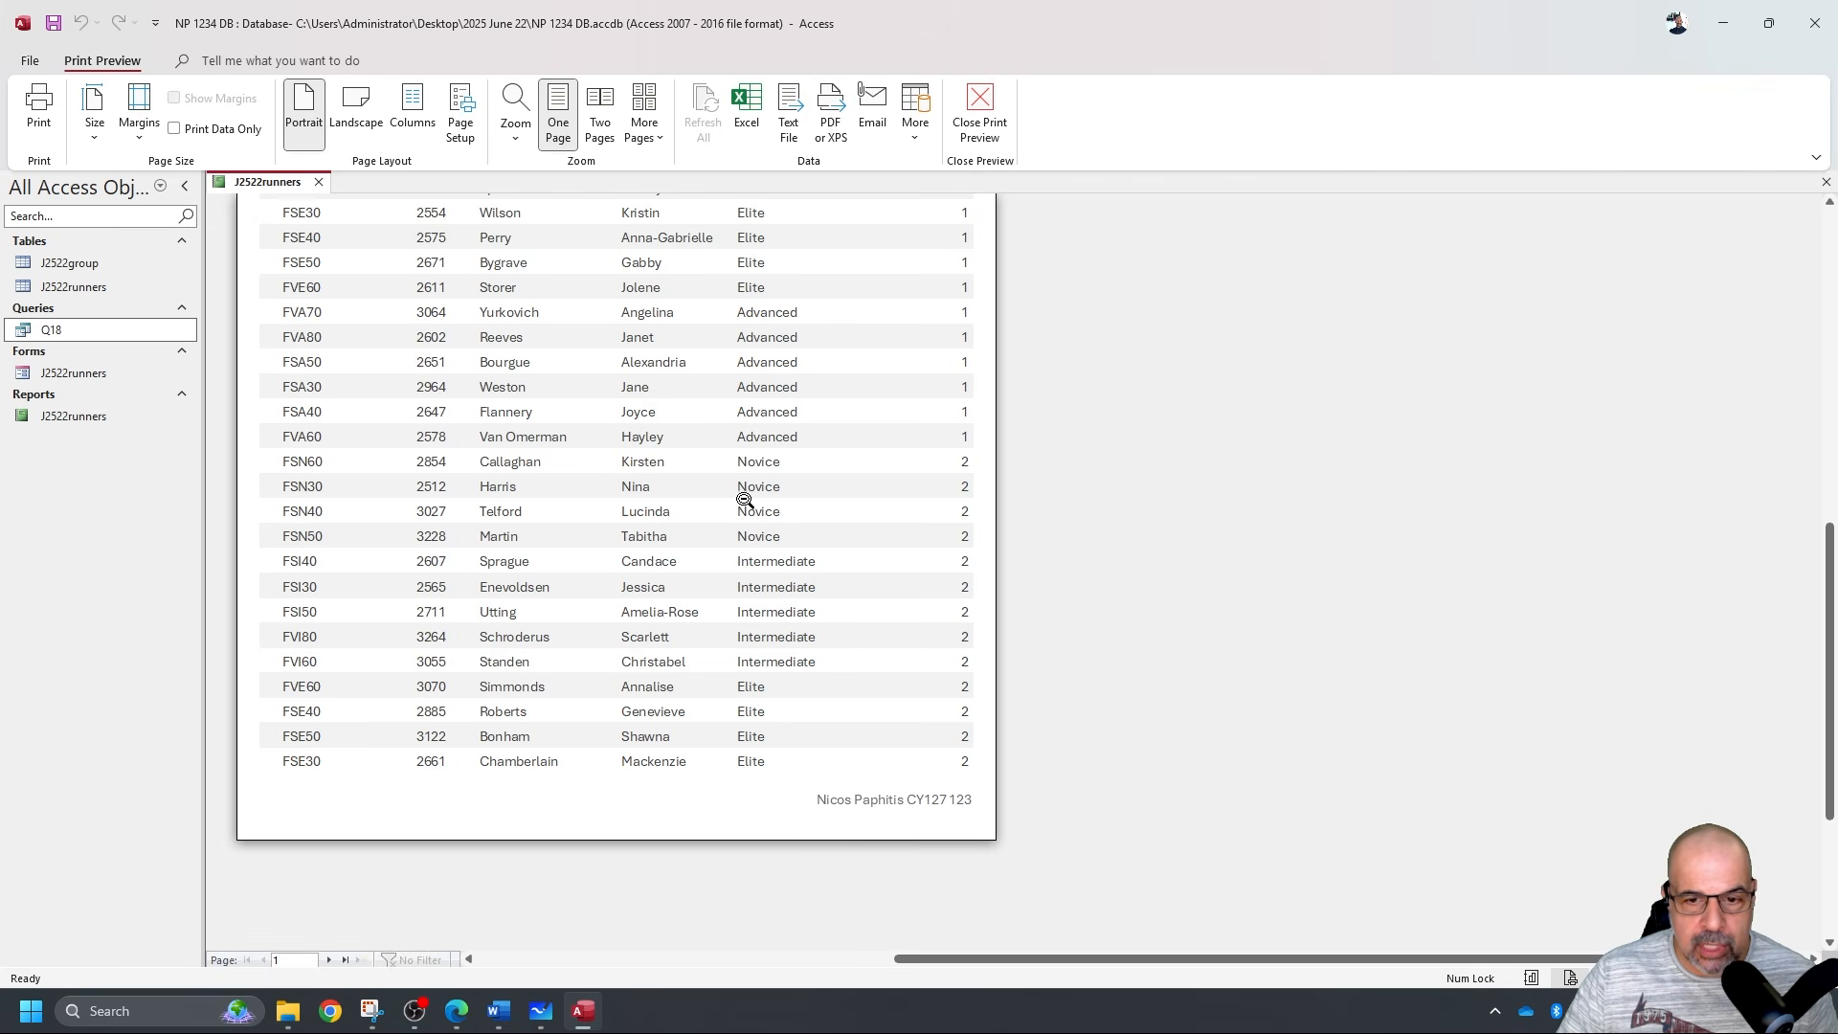
scroll(900, 811, up, 10)
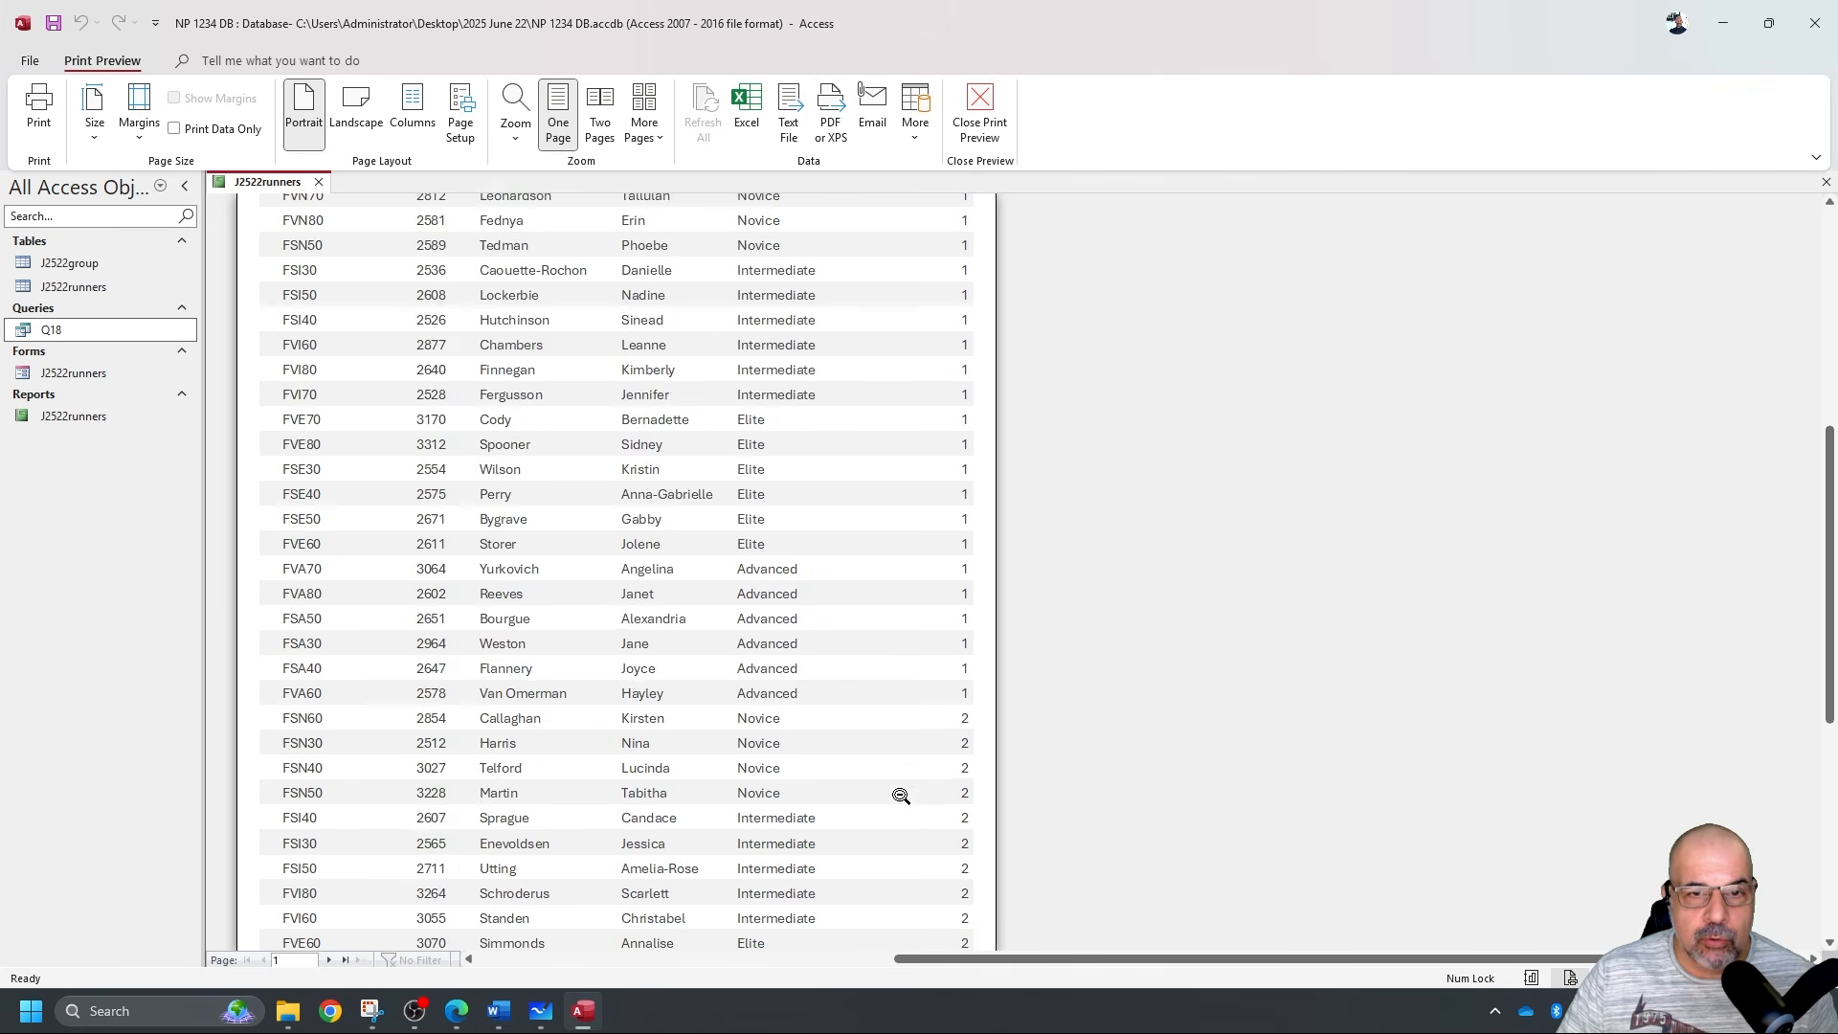
scroll(903, 780, down, 5)
scroll(891, 737, down, 5)
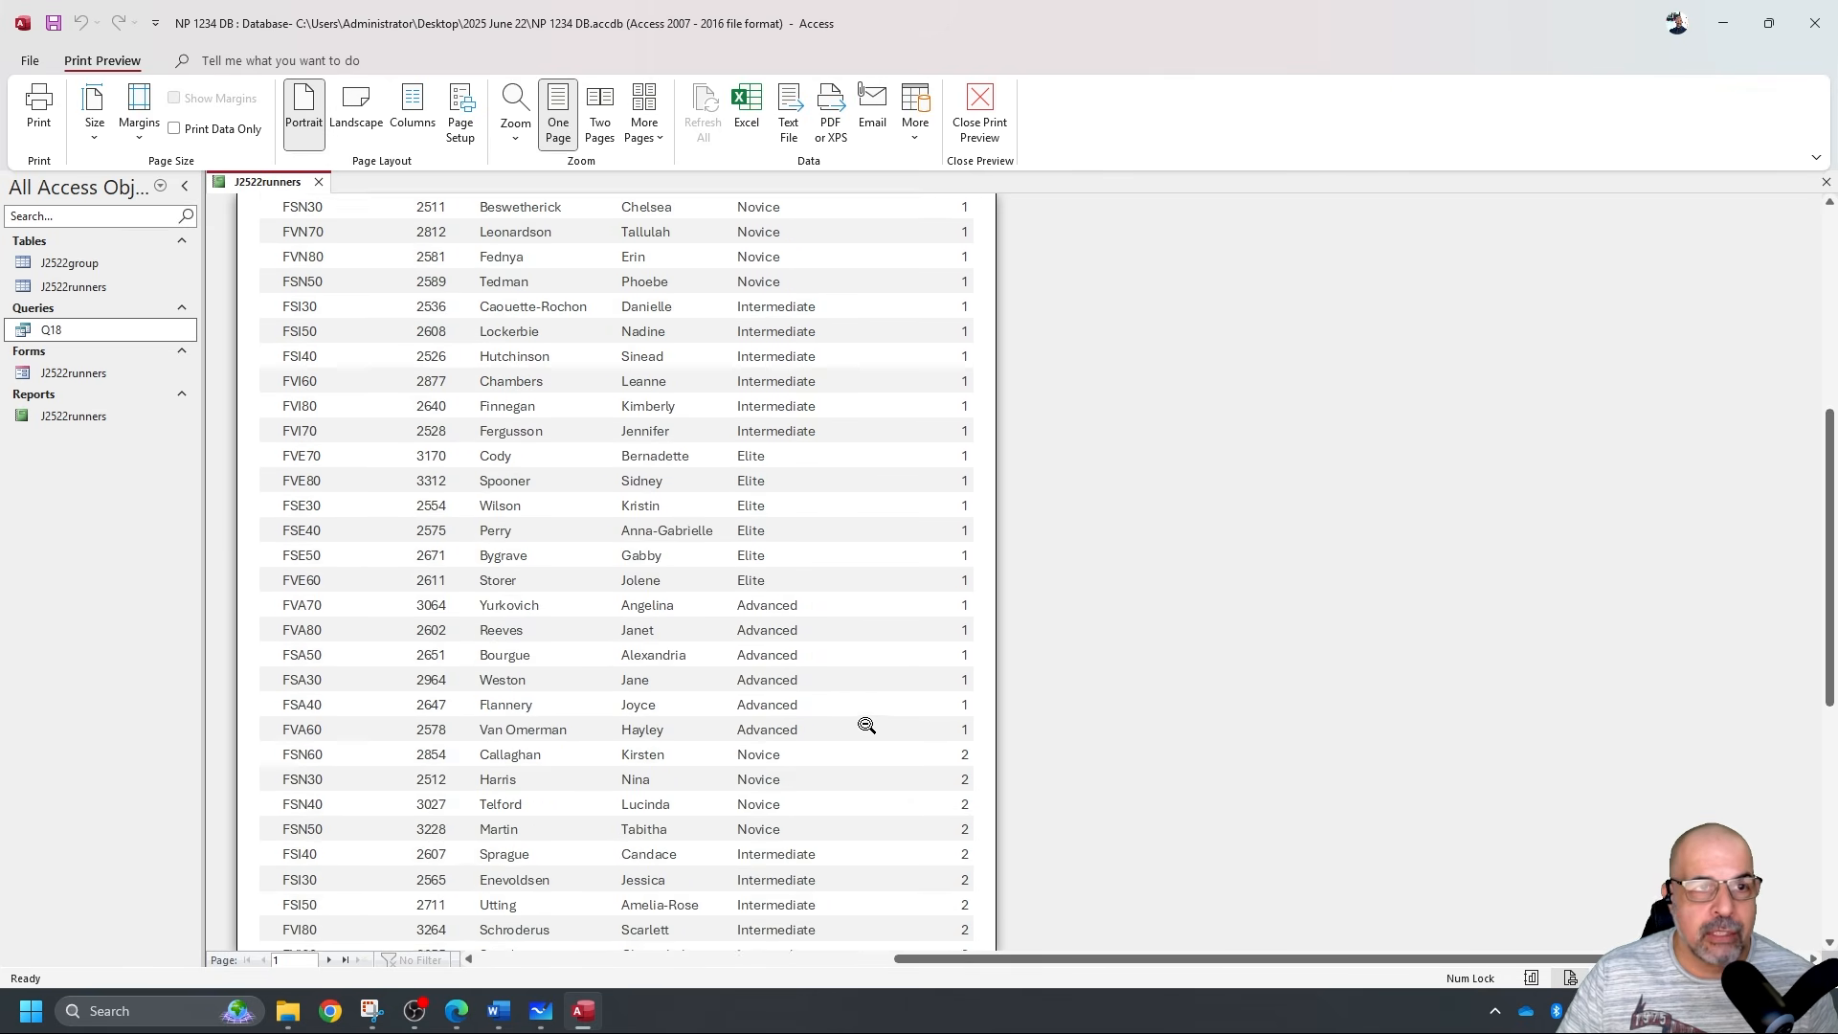
scroll(866, 725, up, 6)
click(979, 113)
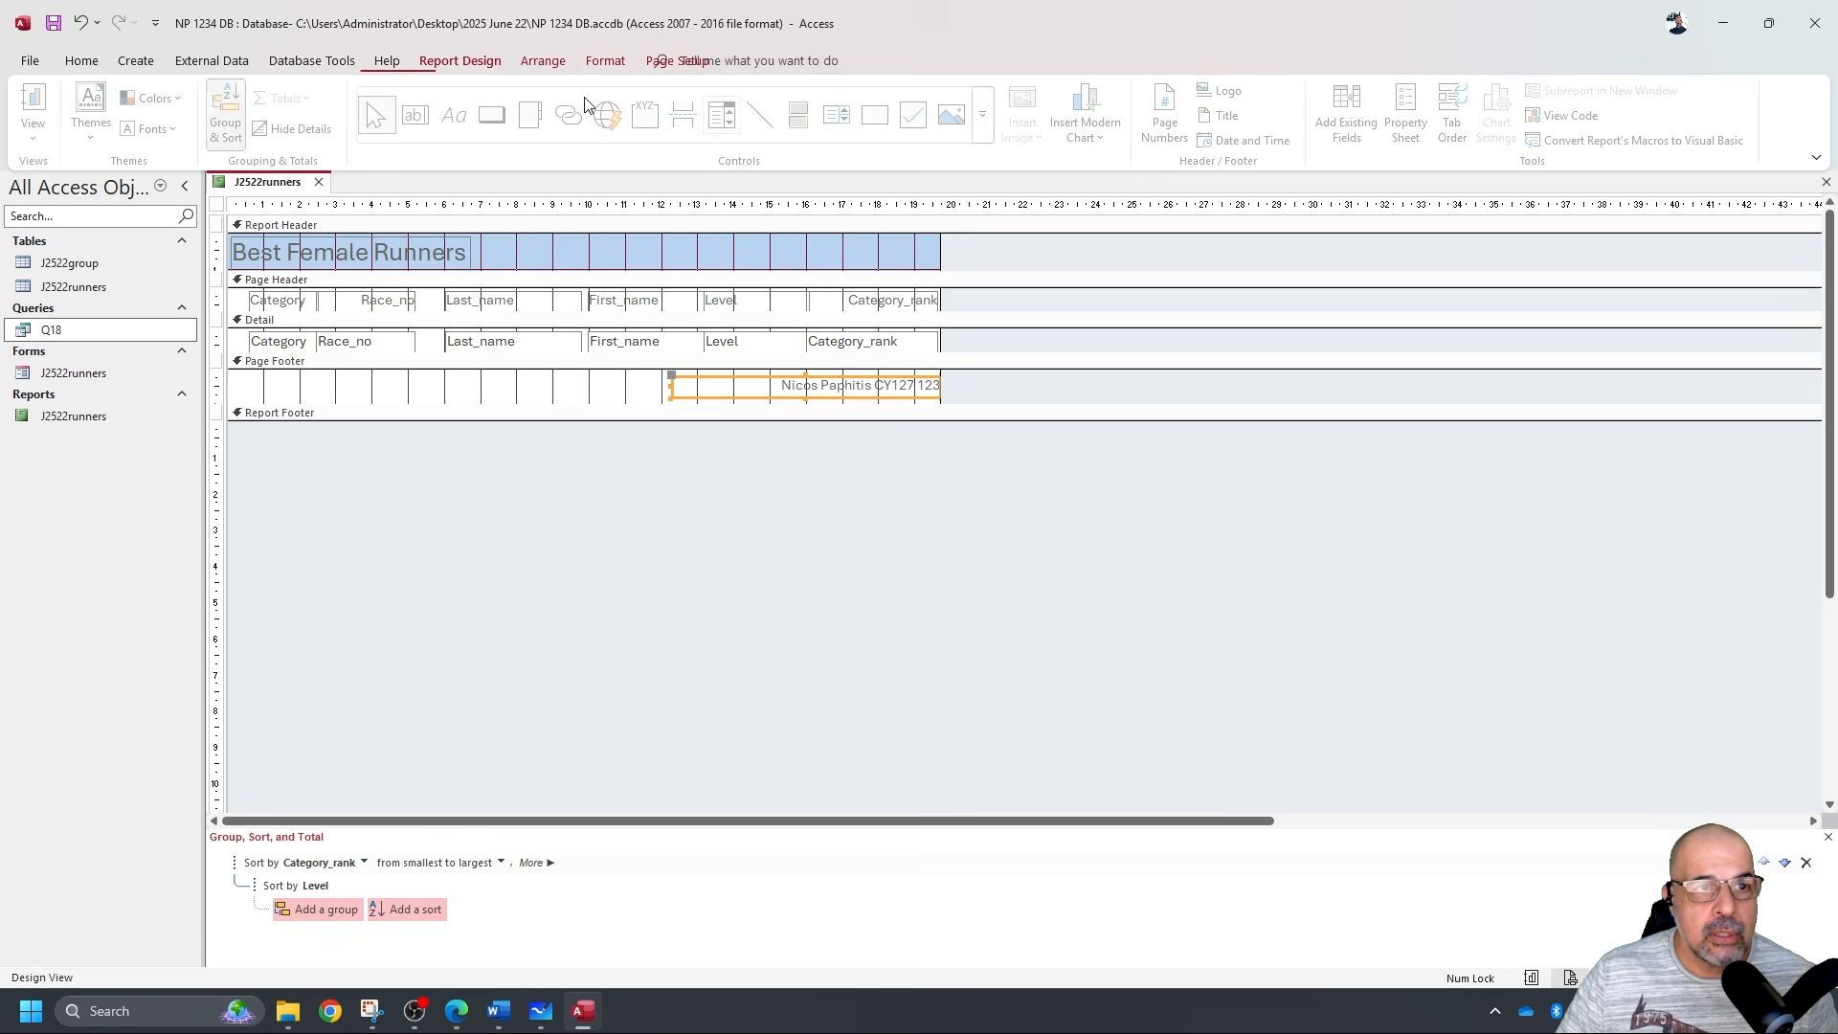
Review the report's rows in Report View, then go to the File page.
click(38, 134)
click(90, 303)
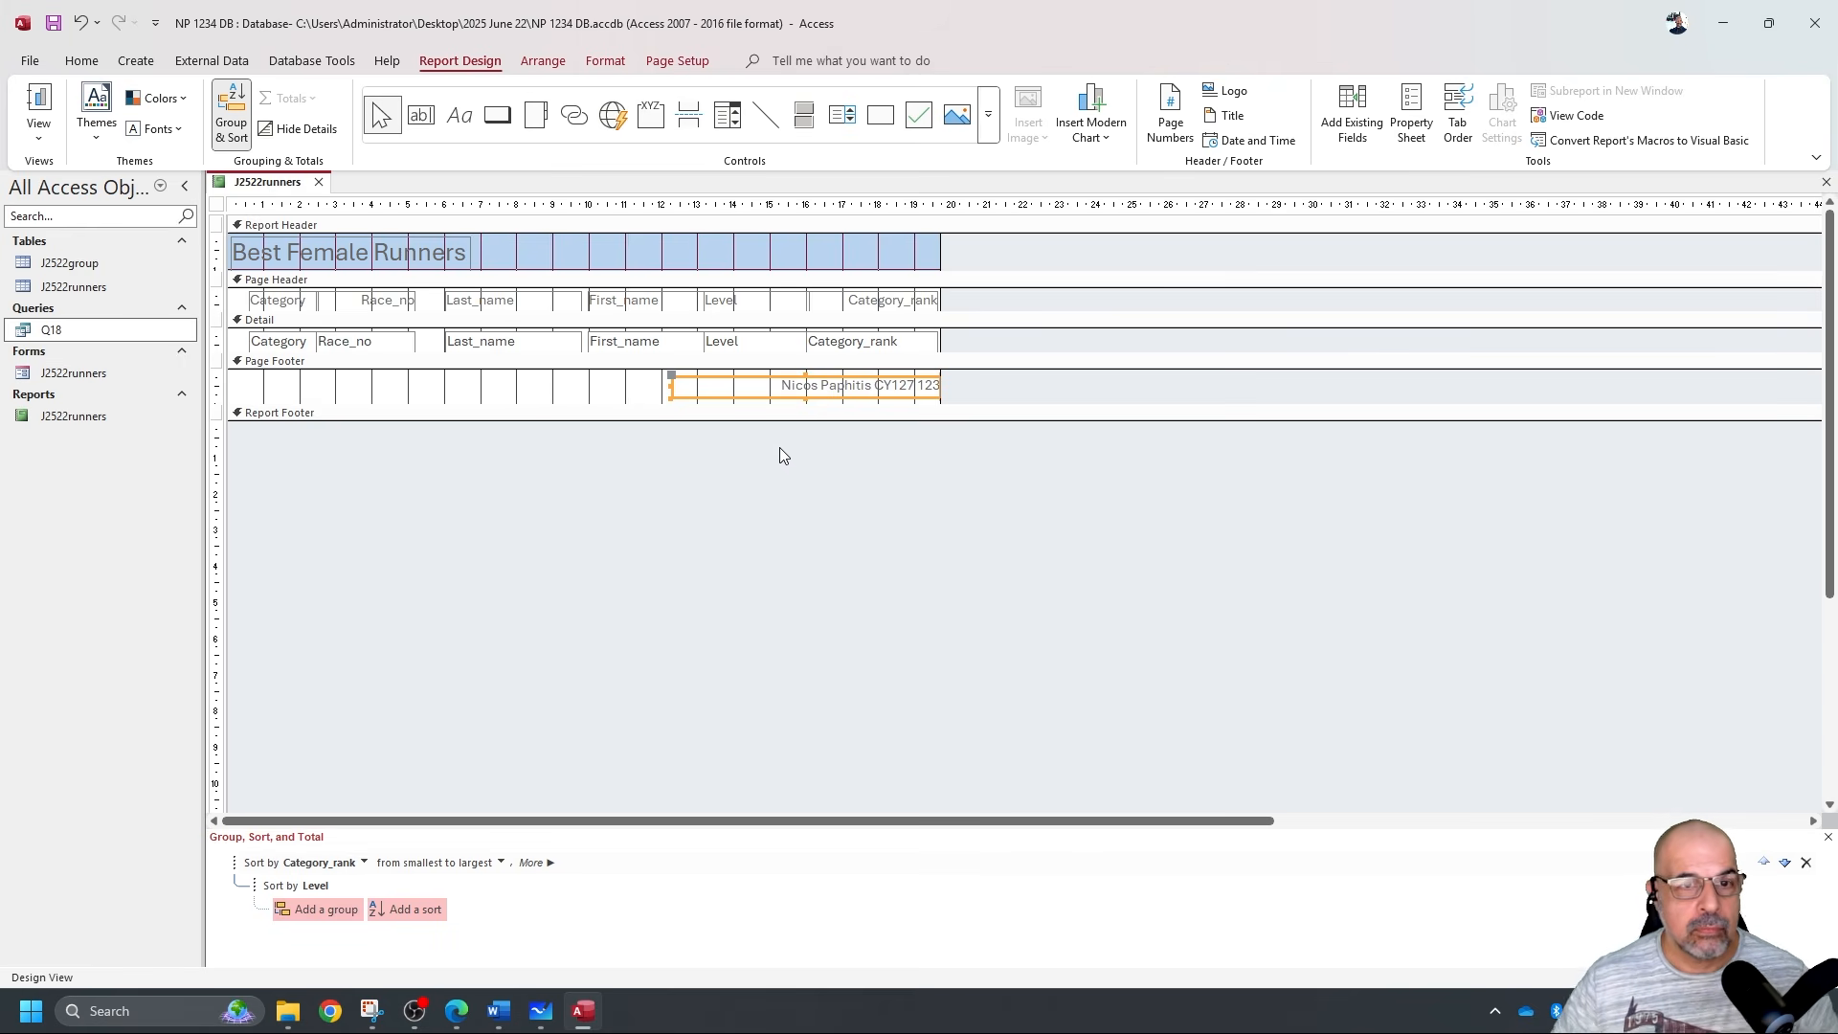
click(40, 108)
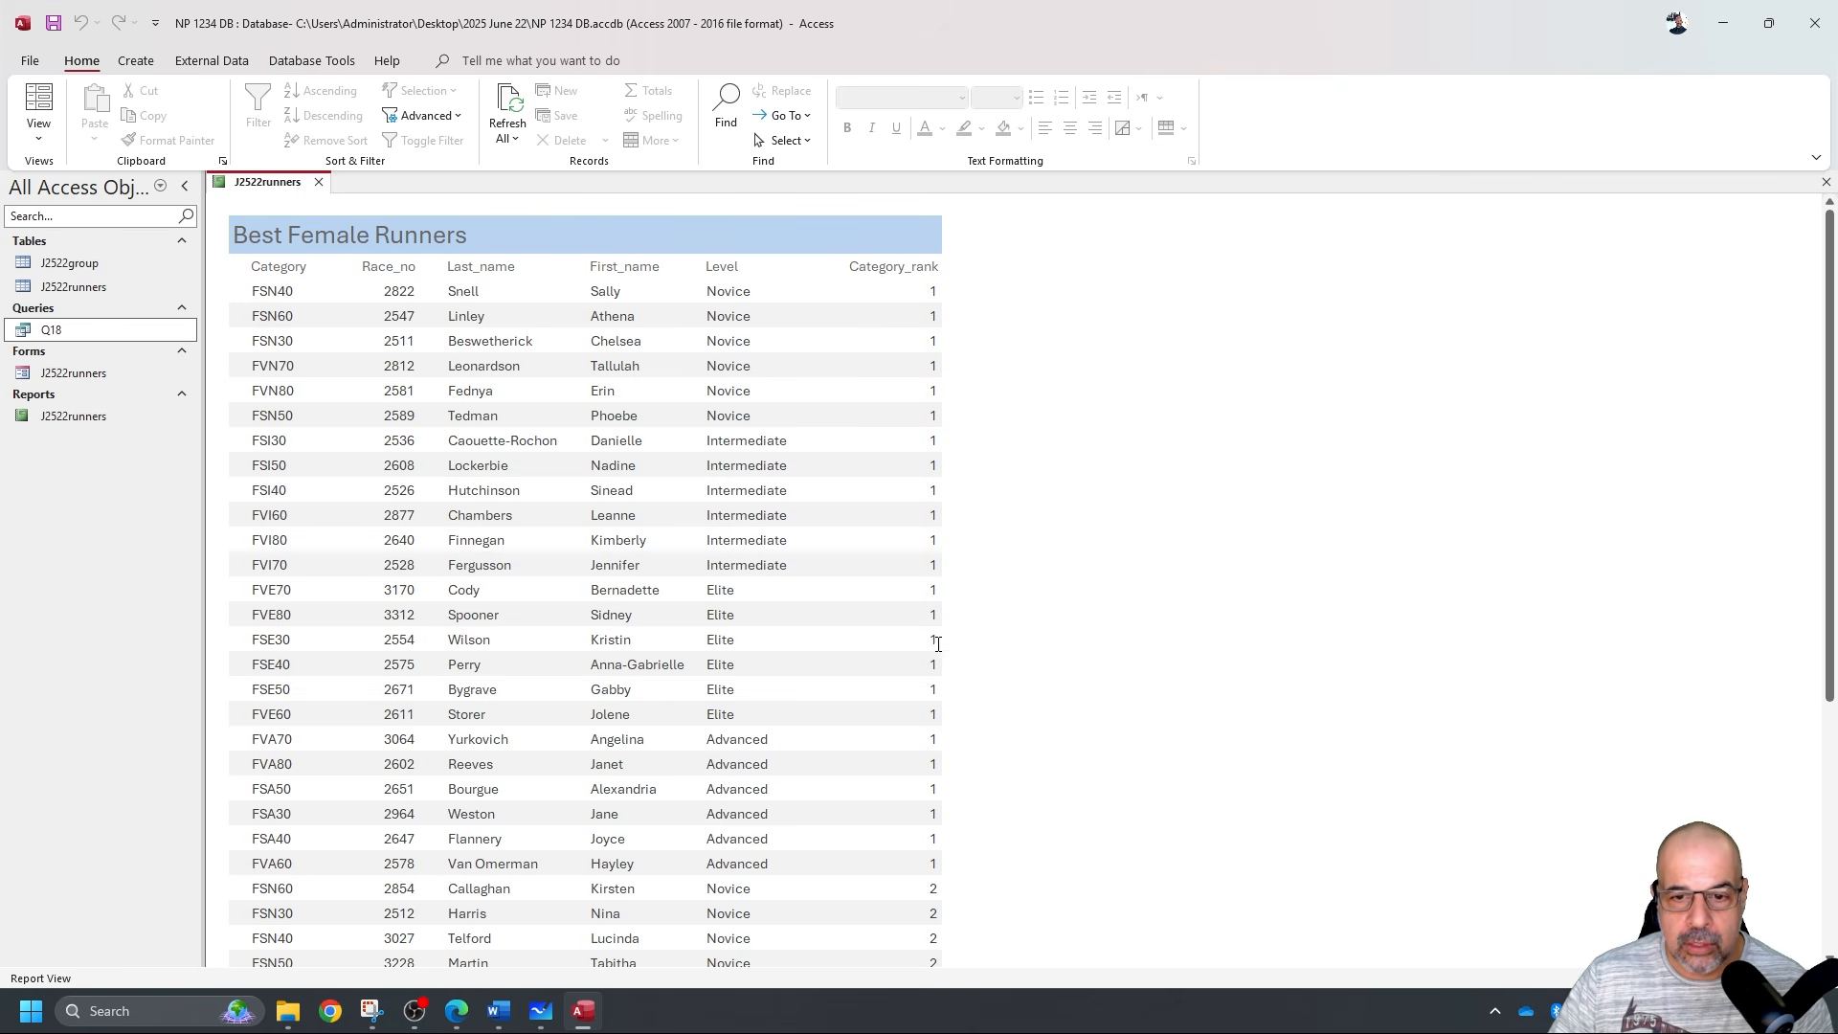
scroll(933, 637, down, 3)
scroll(945, 574, up, 2)
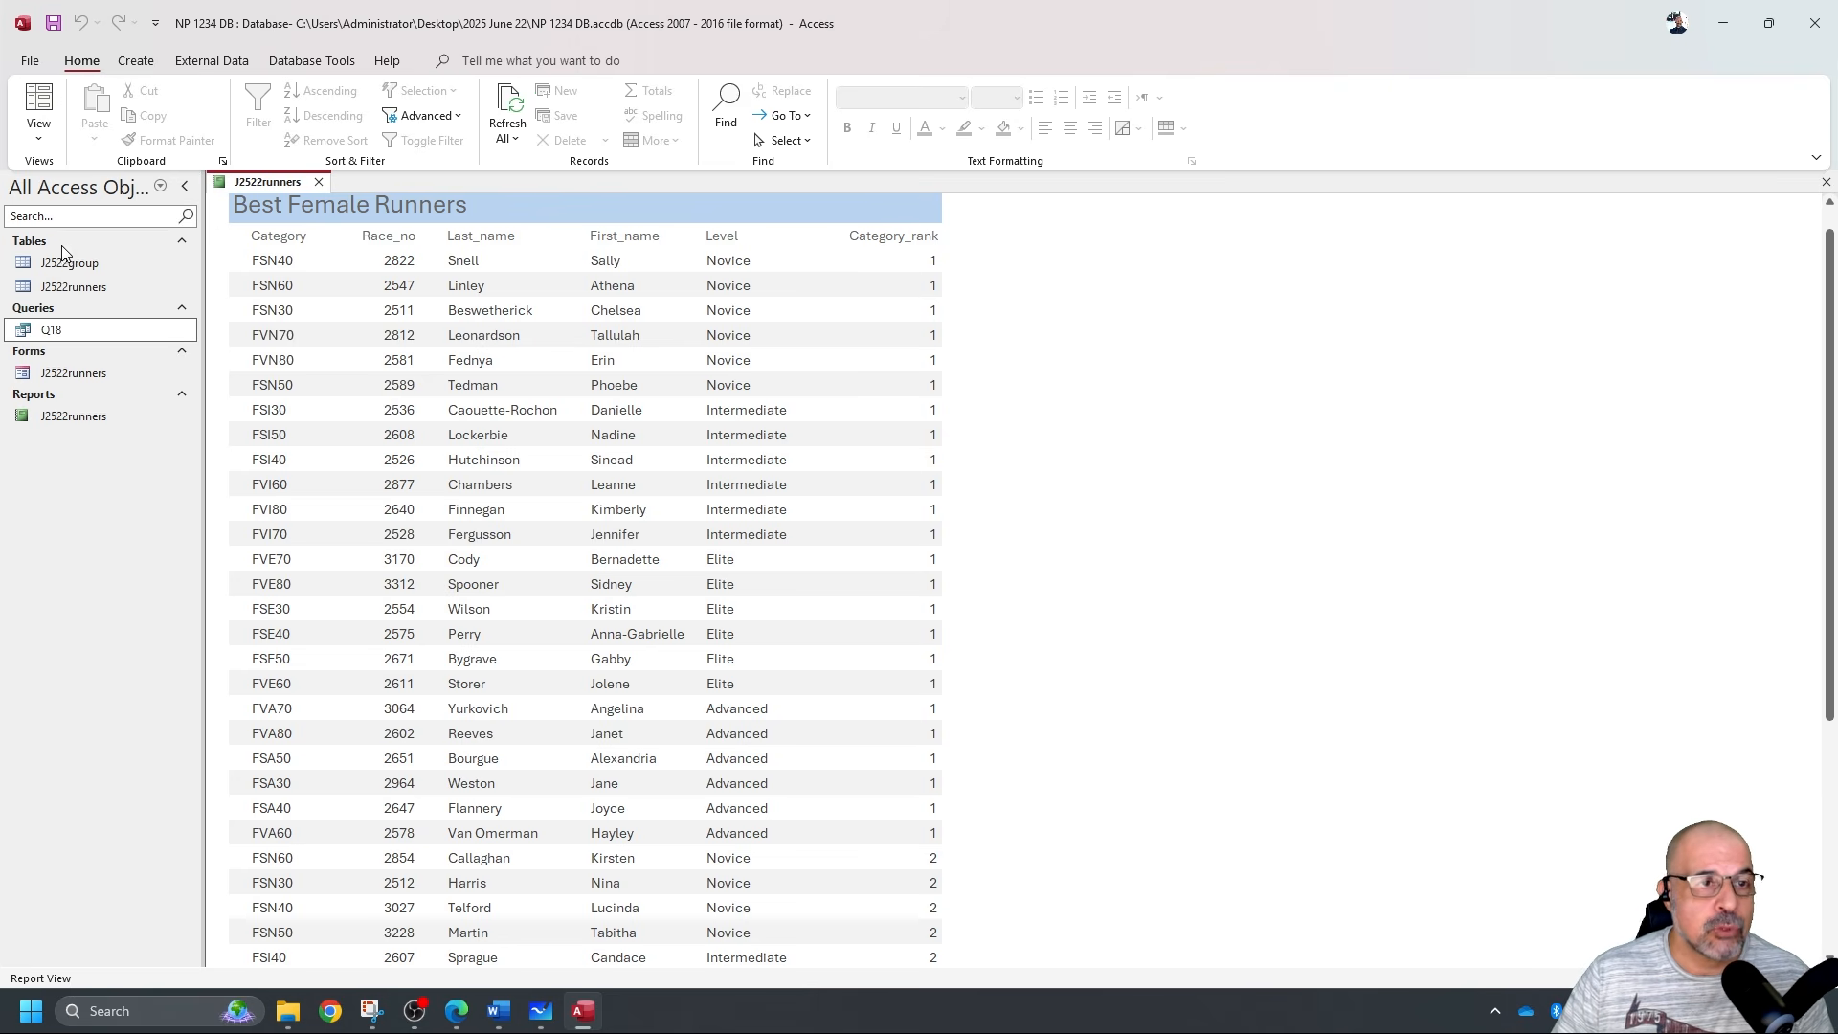
click(29, 63)
Show the report in Print Preview from the print options and scroll through it.
click(55, 353)
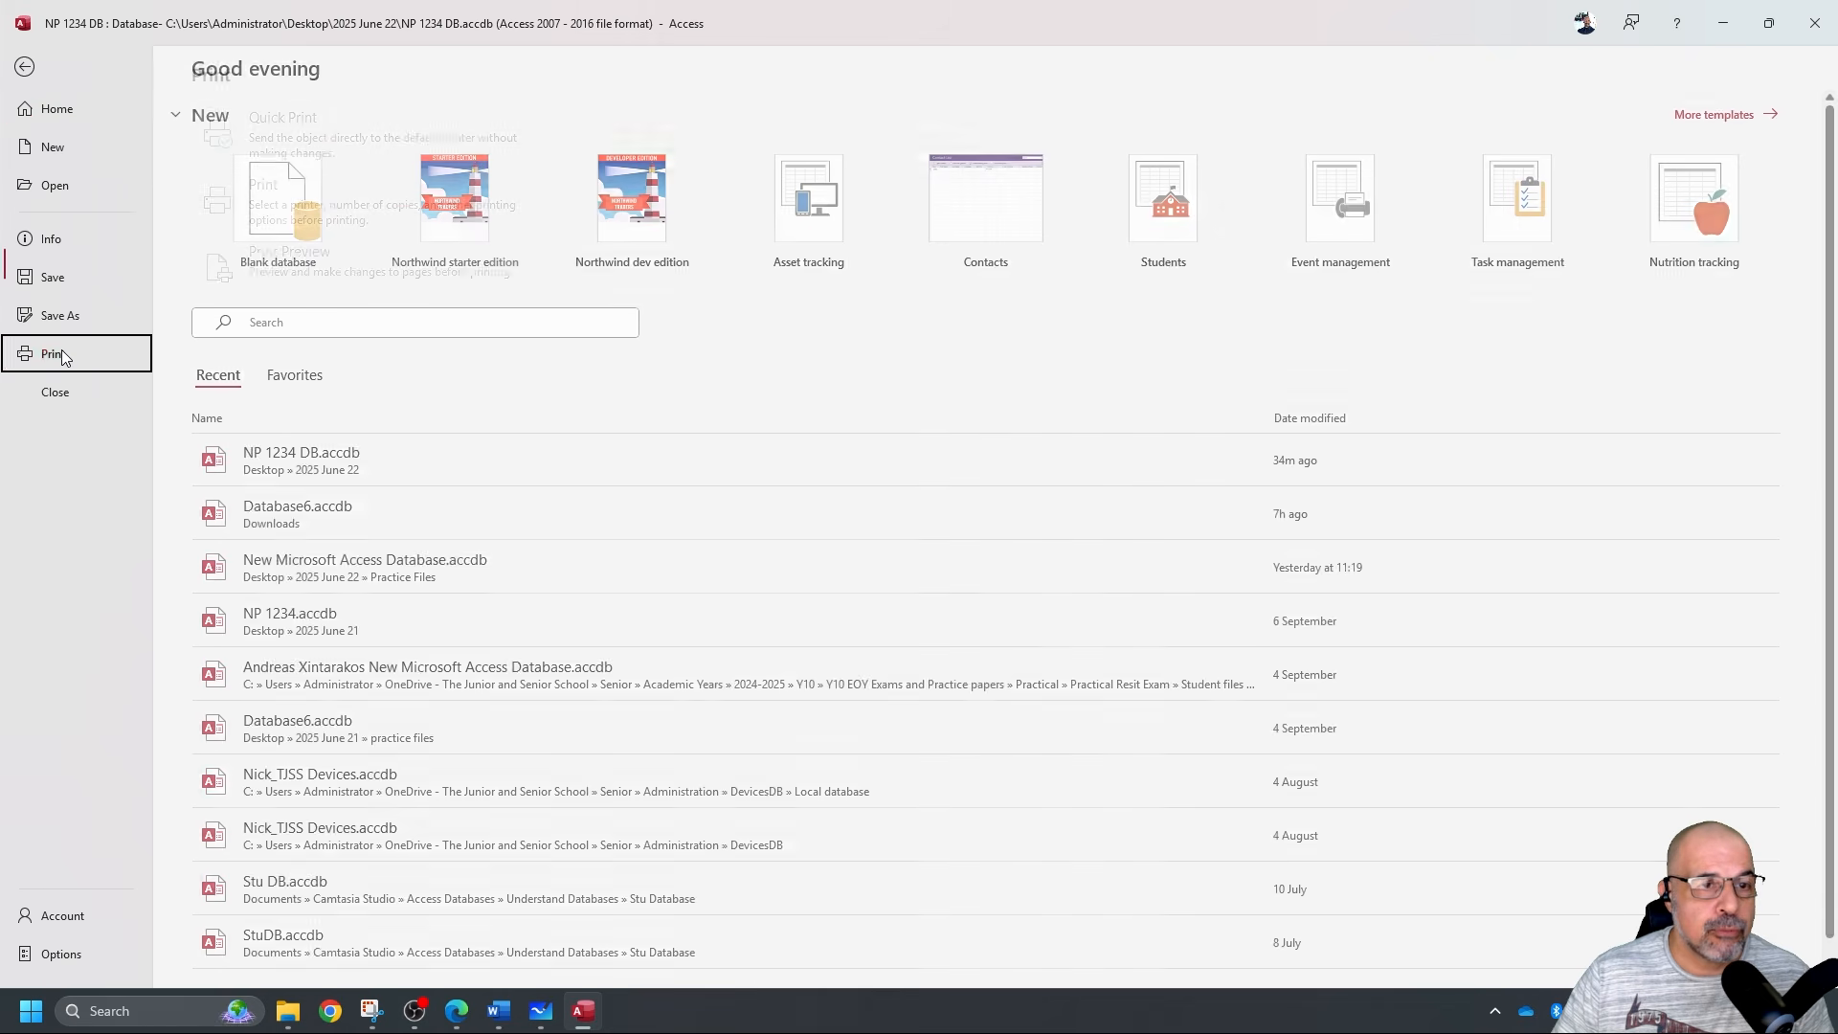
click(308, 273)
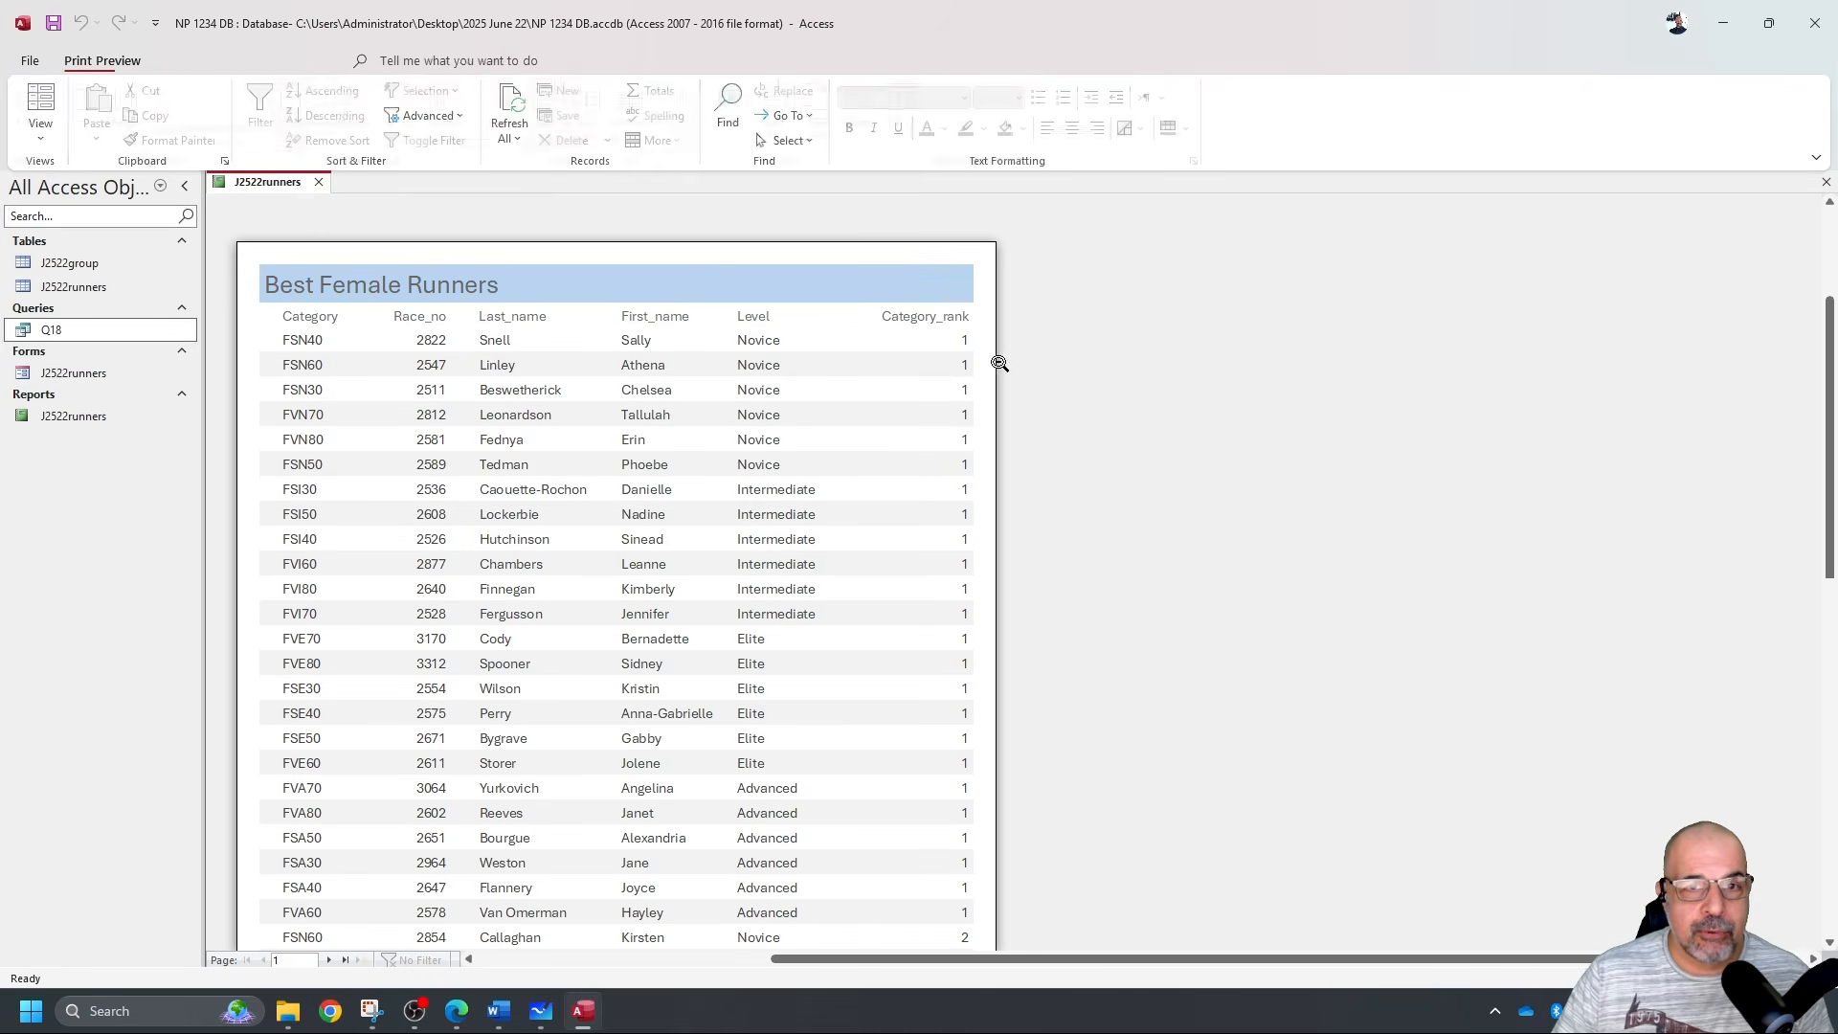
scroll(660, 271, down, 5)
scroll(661, 270, up, 5)
scroll(758, 333, down, 4)
scroll(758, 332, down, 1)
scroll(808, 320, up, 2)
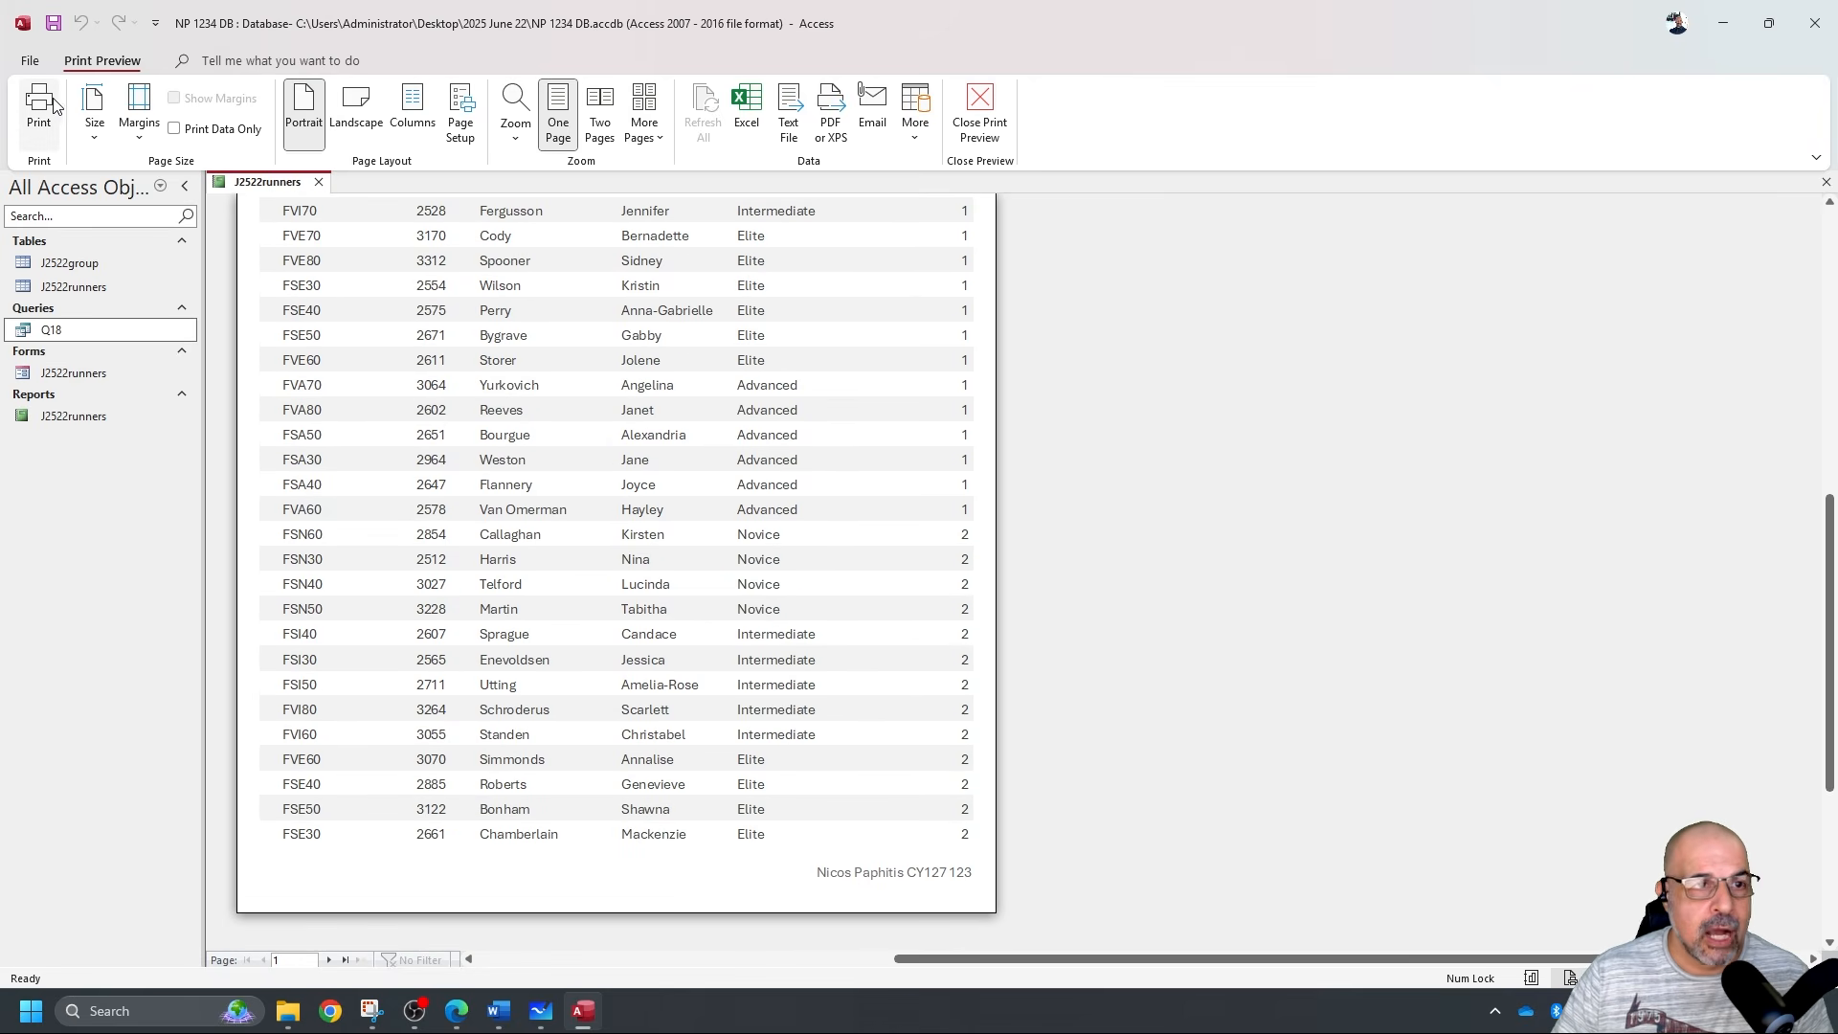
Dismiss the Print dialog without printing, zoom out to the full page, and close the report.
click(39, 106)
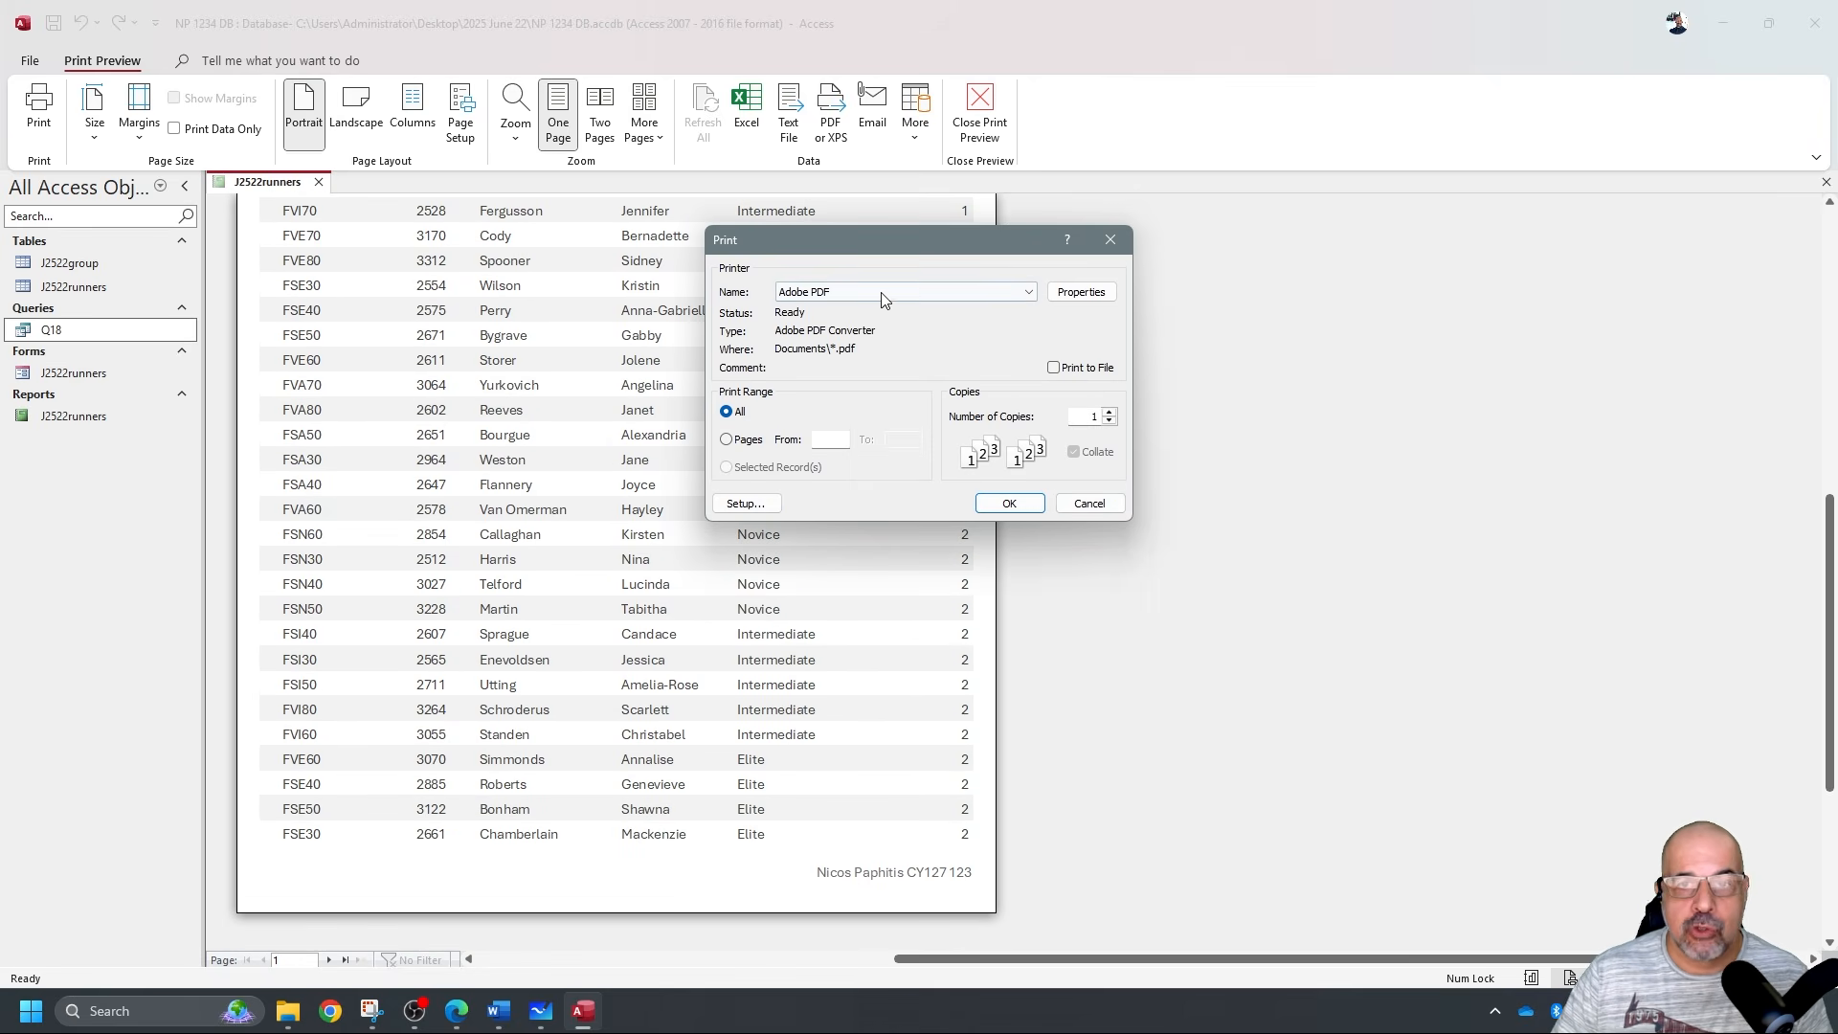
click(1110, 239)
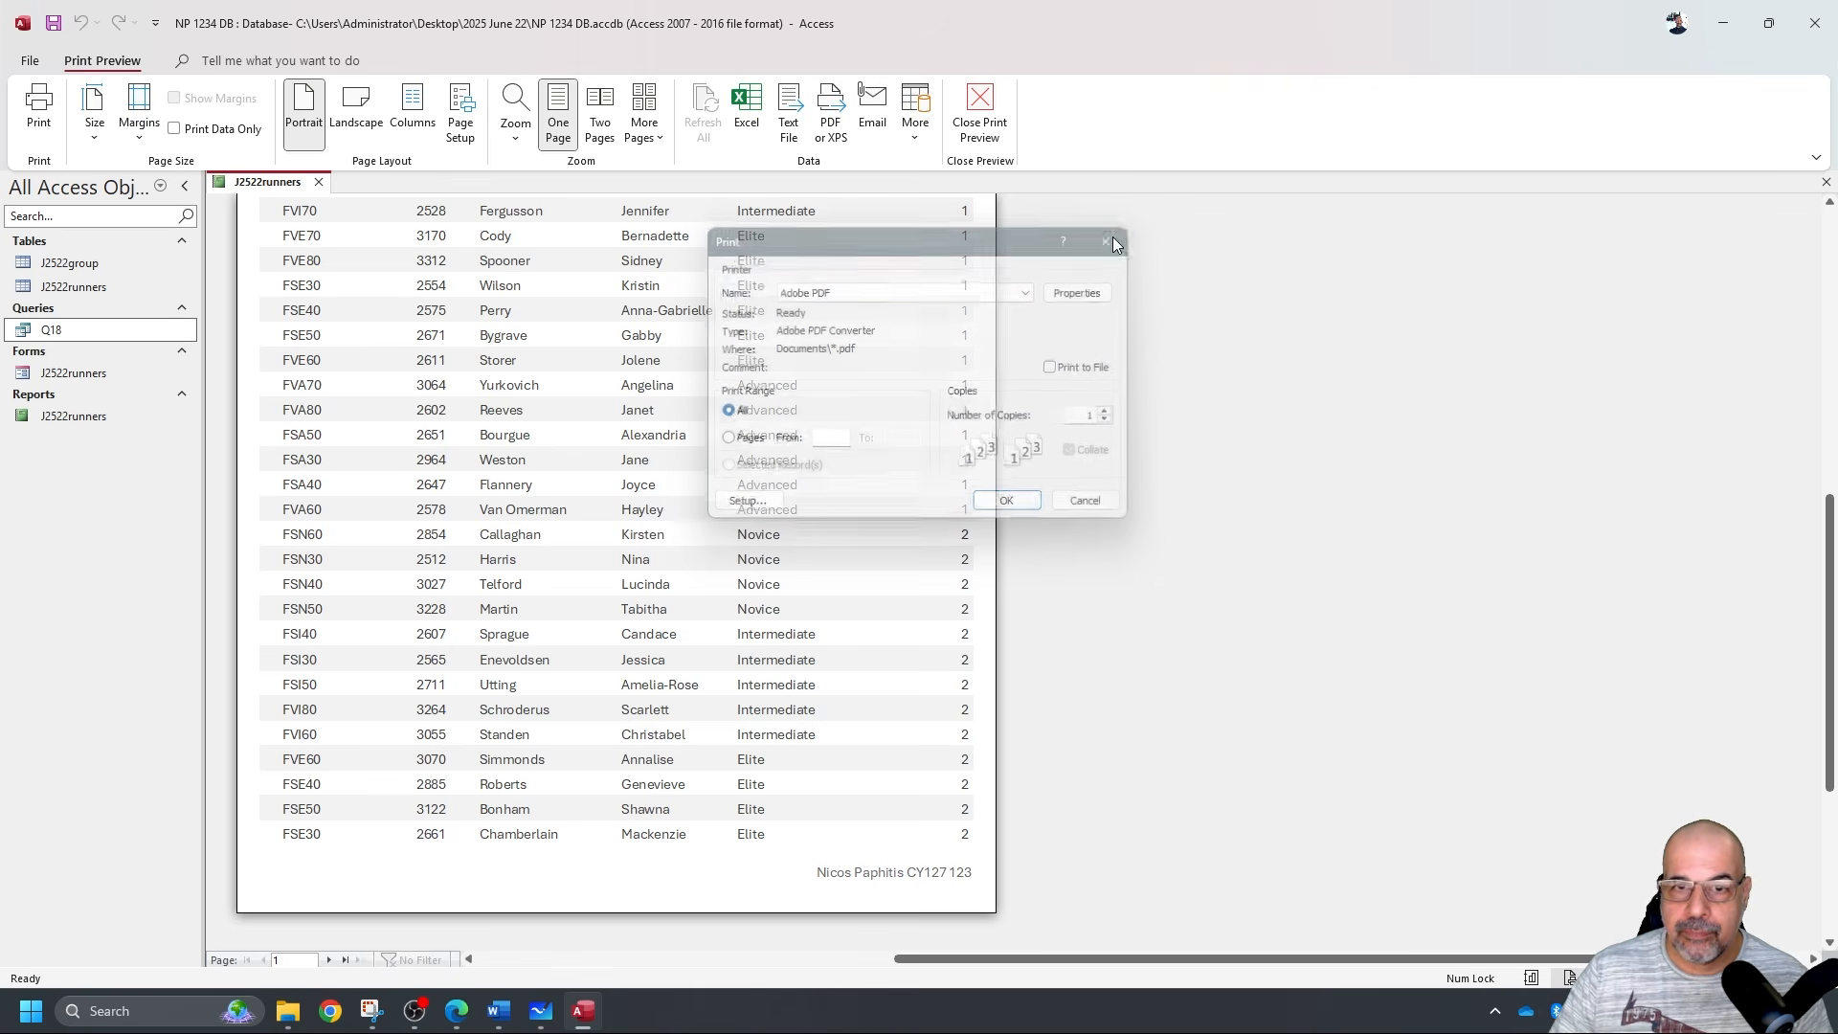
click(1168, 344)
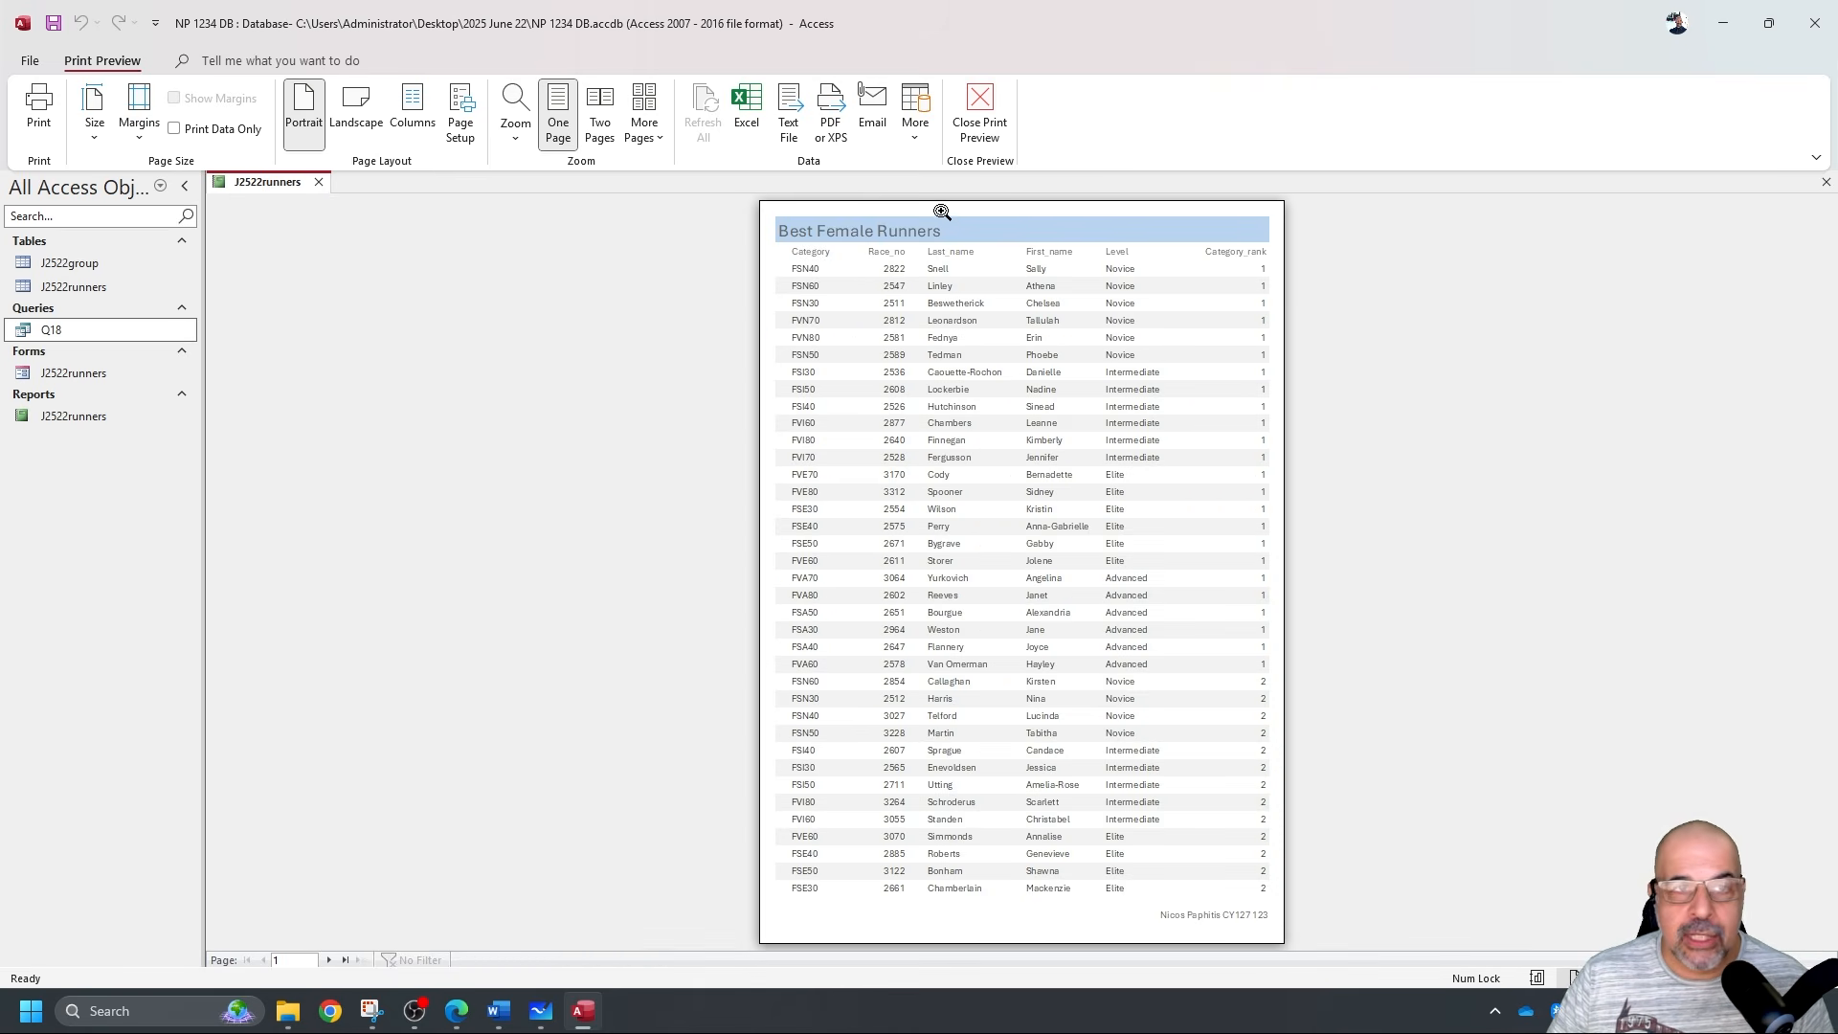
click(319, 184)
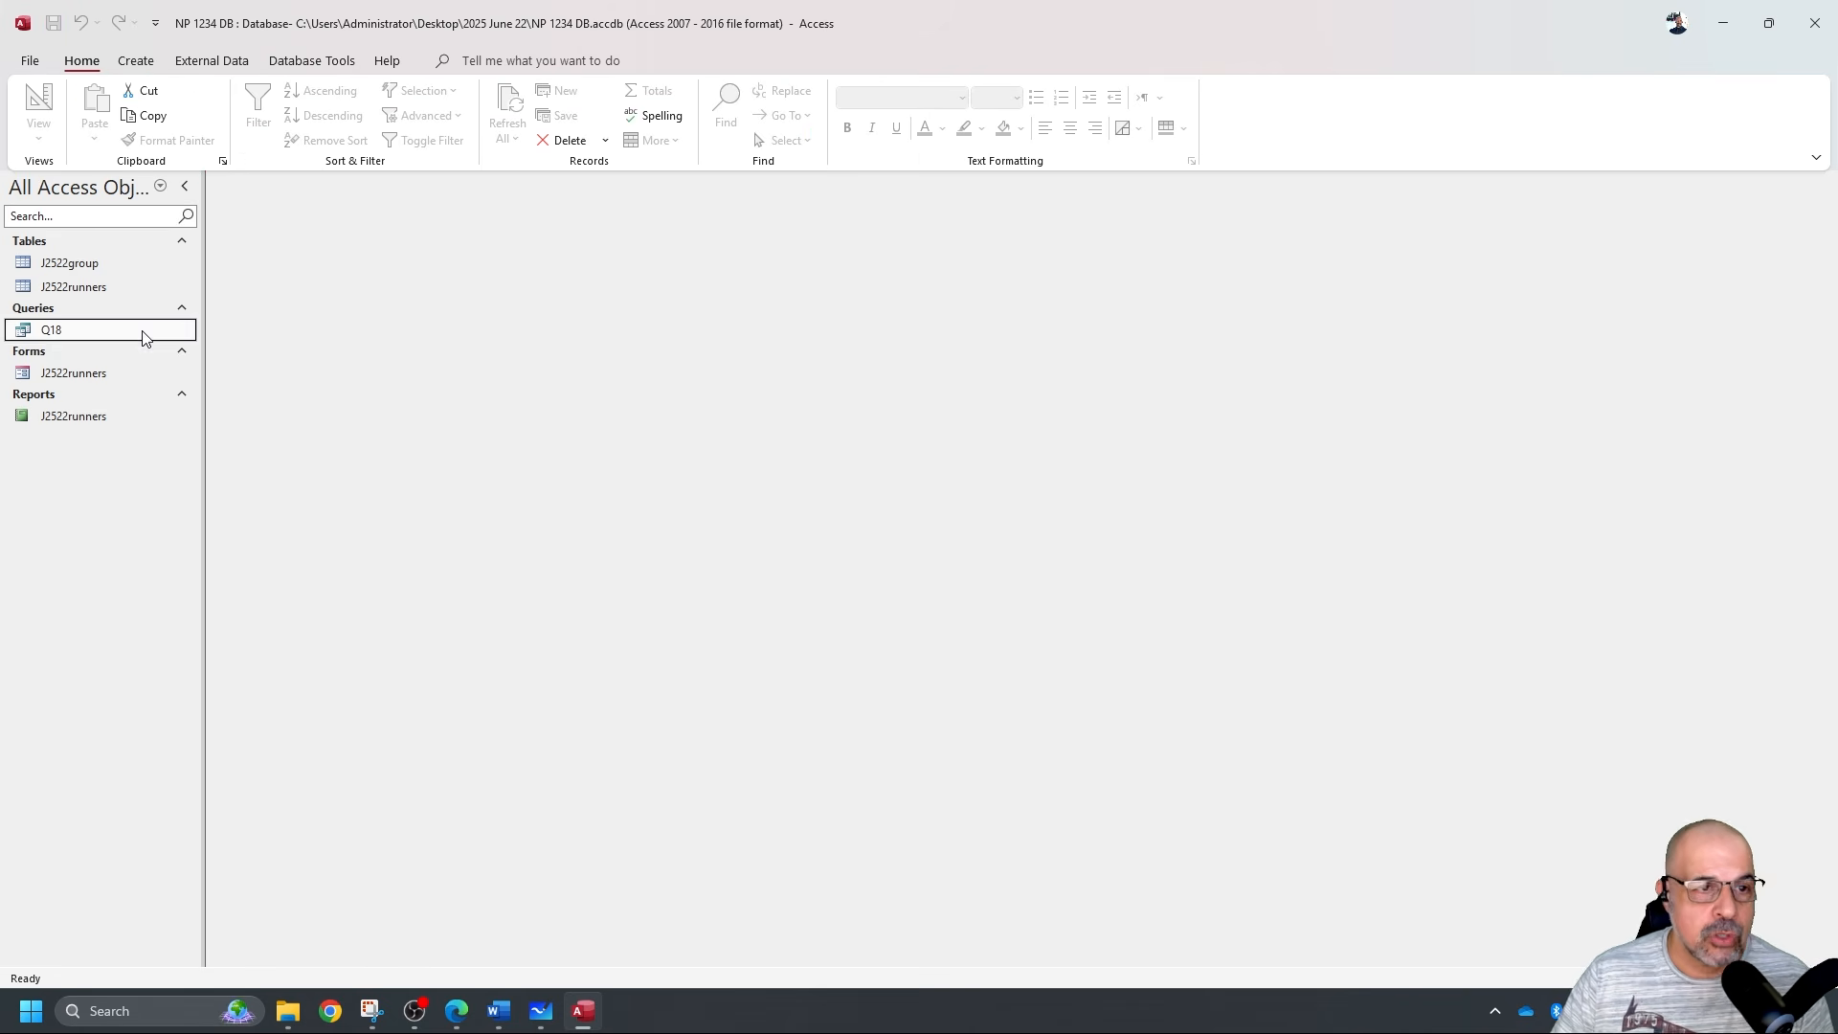
Start a Report Wizard with all Q18 fields and no grouping.
click(135, 60)
click(783, 102)
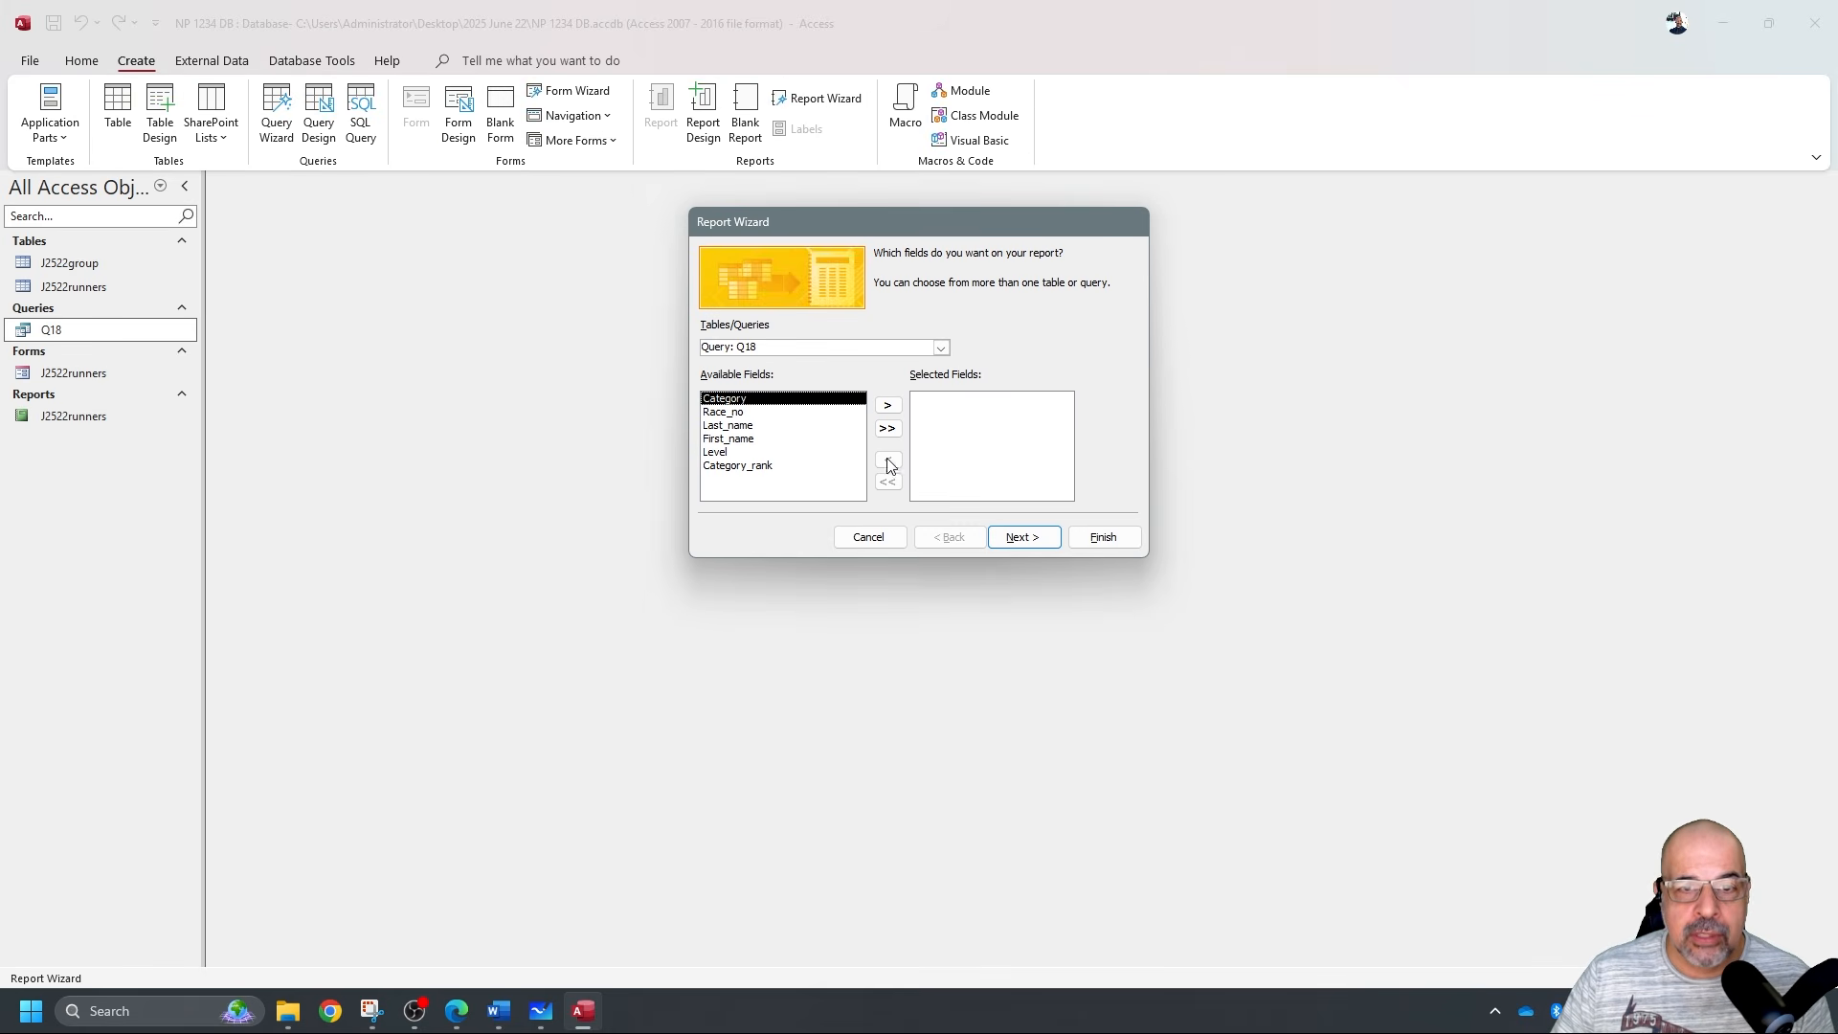
click(887, 428)
click(1024, 537)
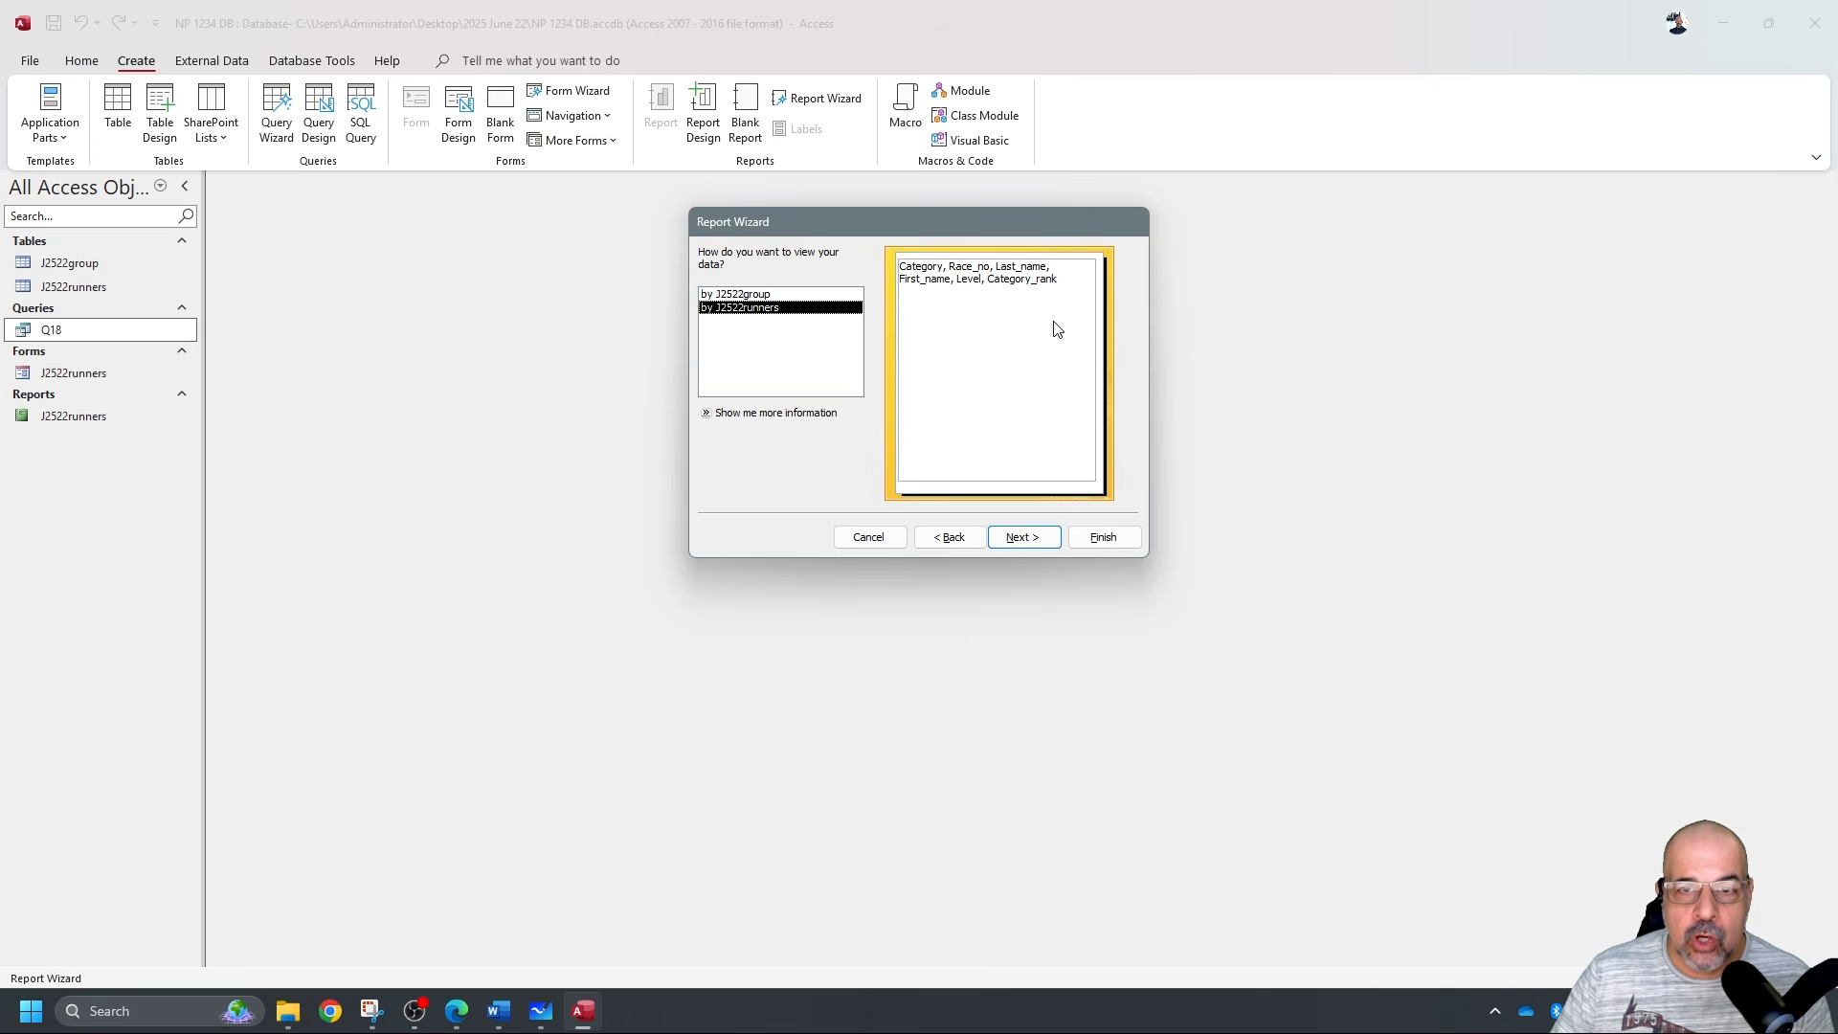
click(1024, 537)
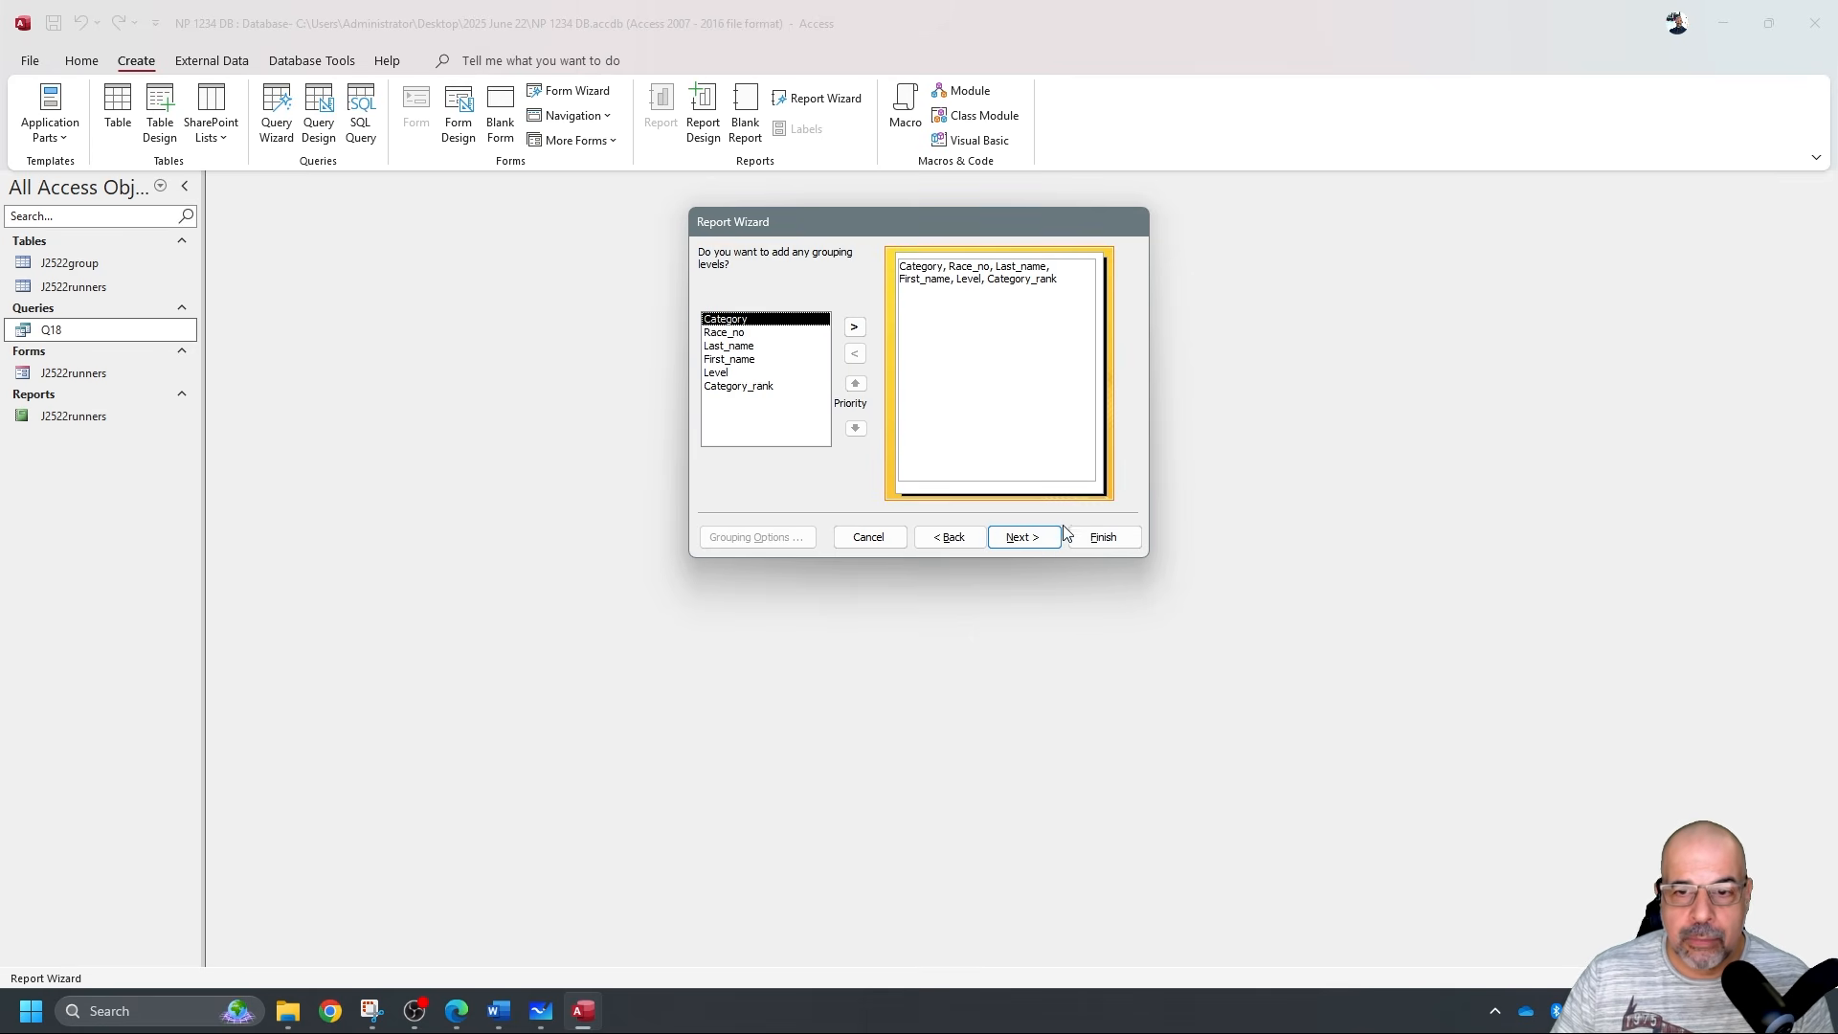
click(1035, 539)
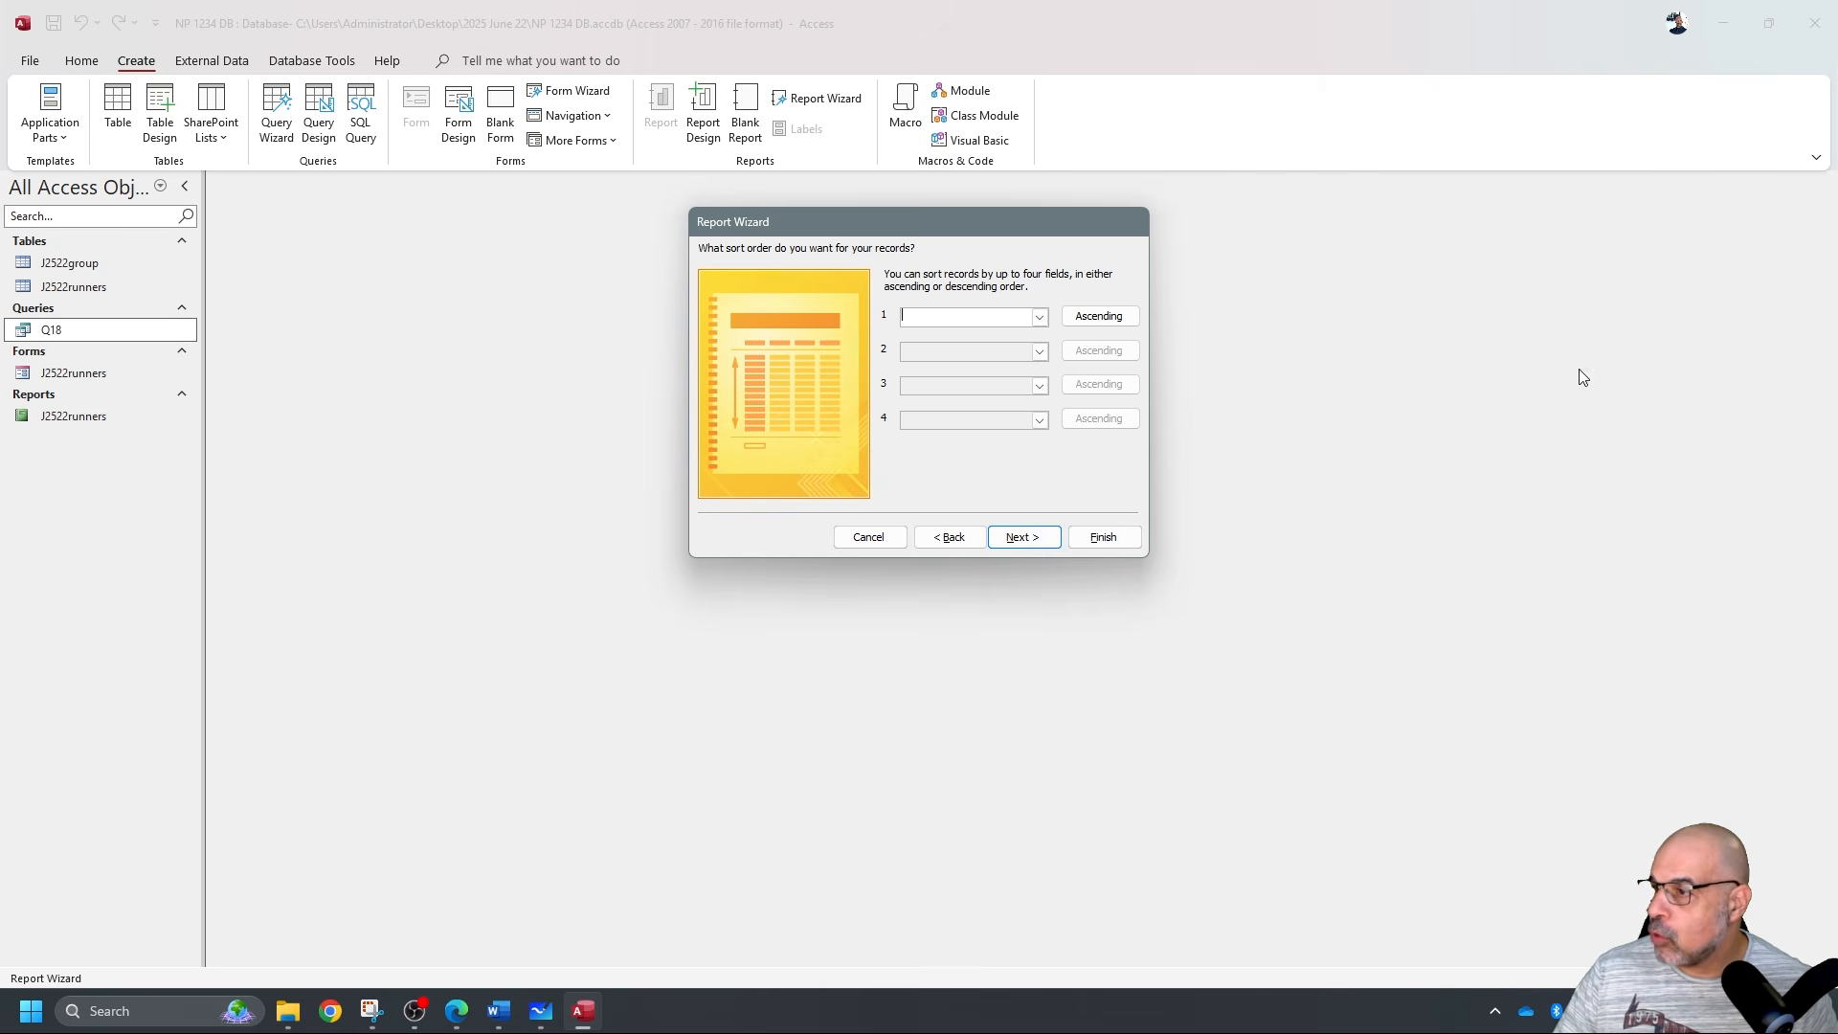
Sort by Category_rank ascending, then Level descending, and finish as a tabular portrait report.
click(1043, 316)
click(990, 412)
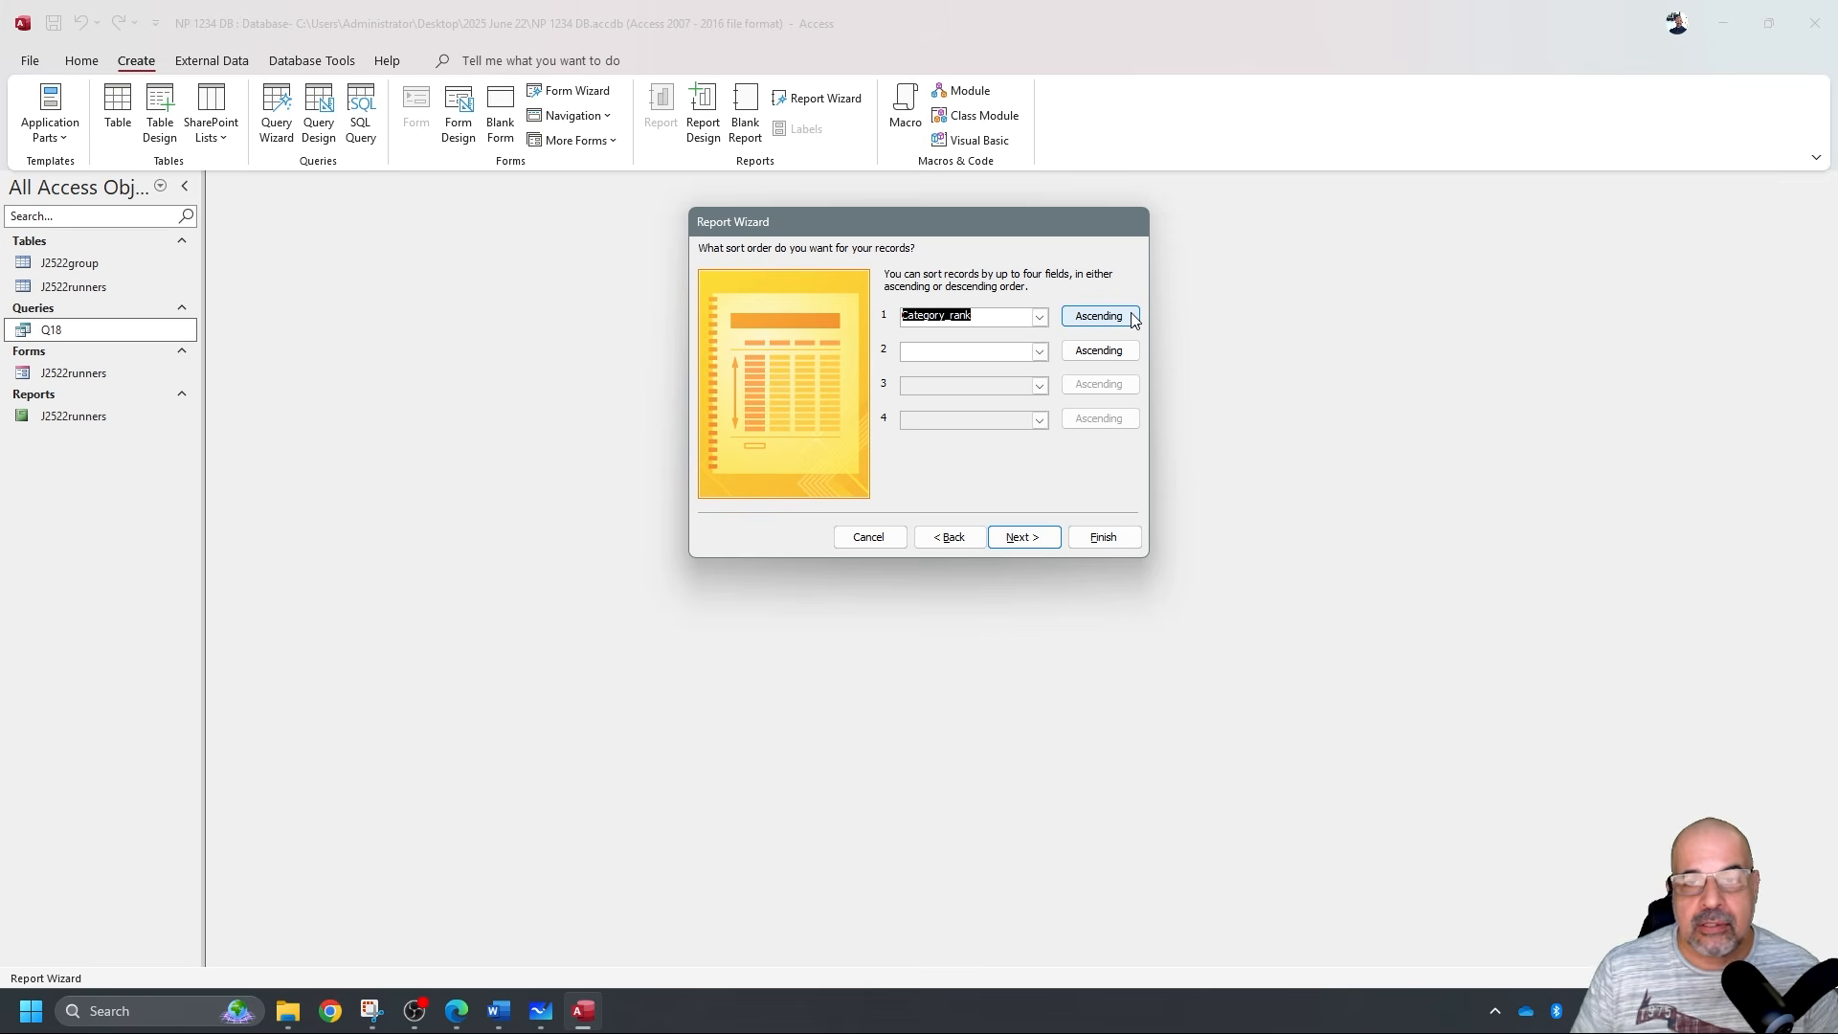
click(1039, 351)
click(957, 437)
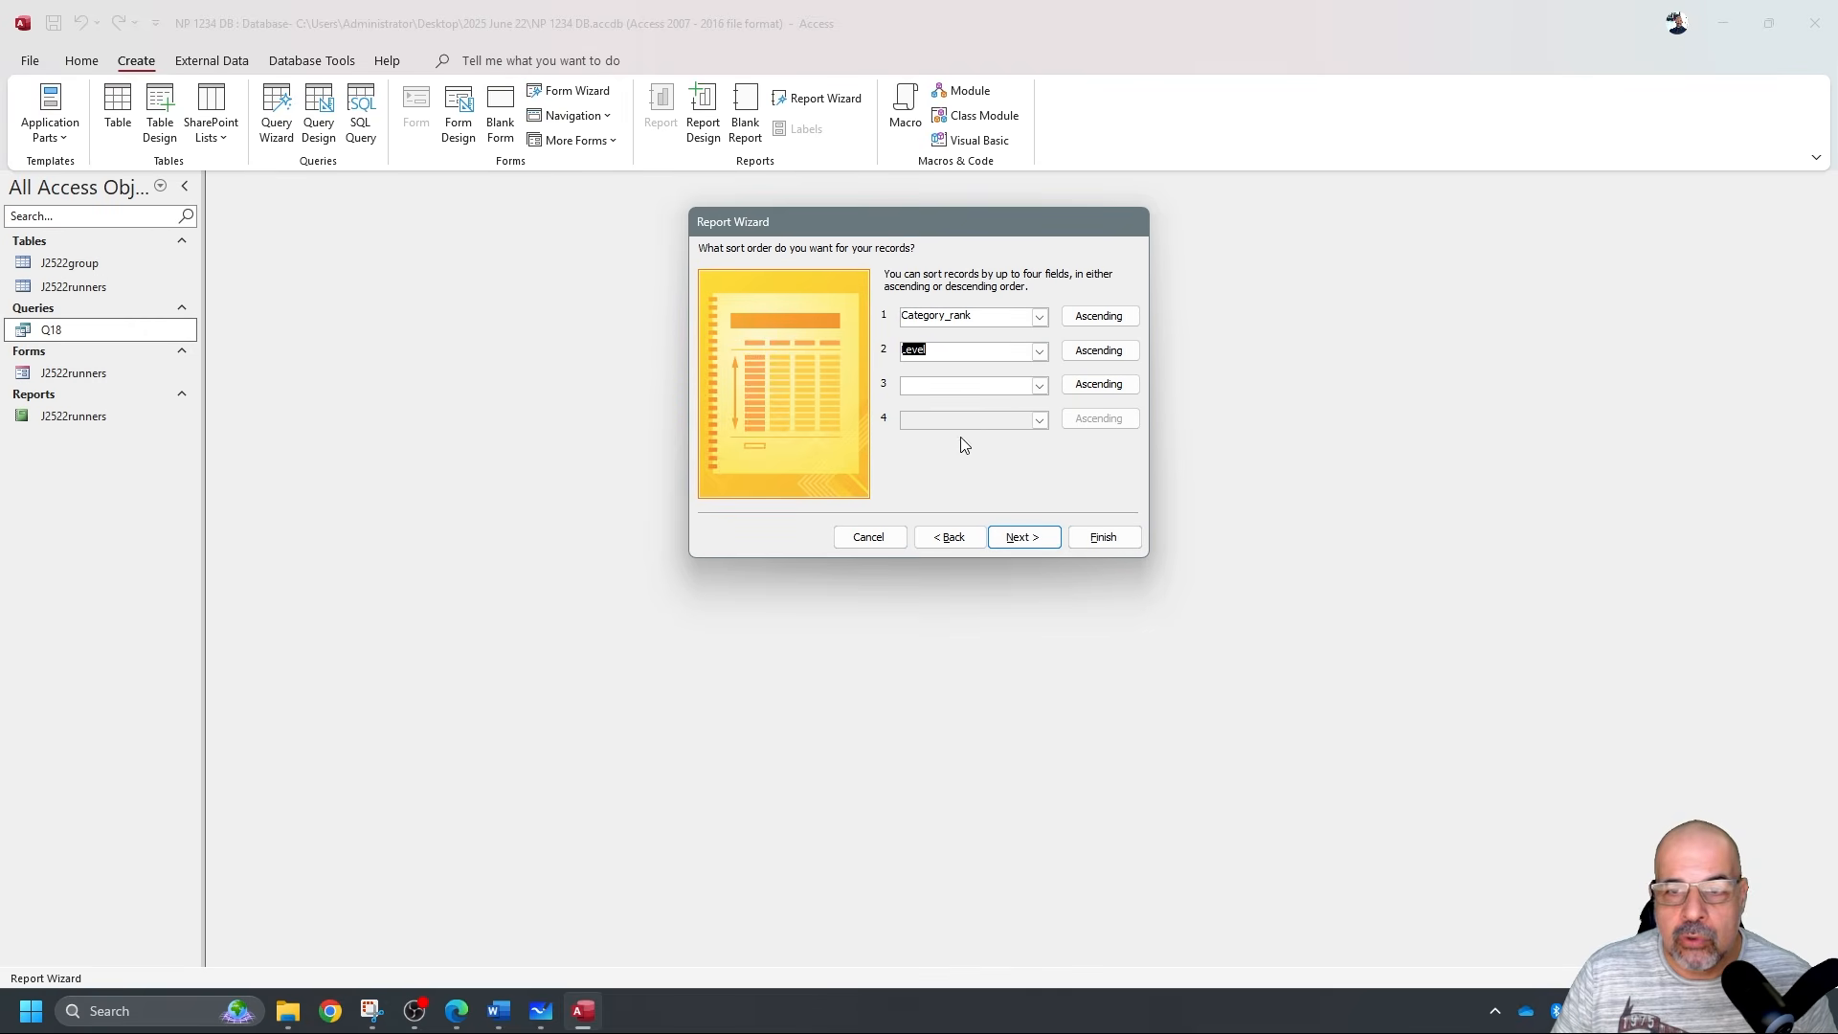
click(1098, 351)
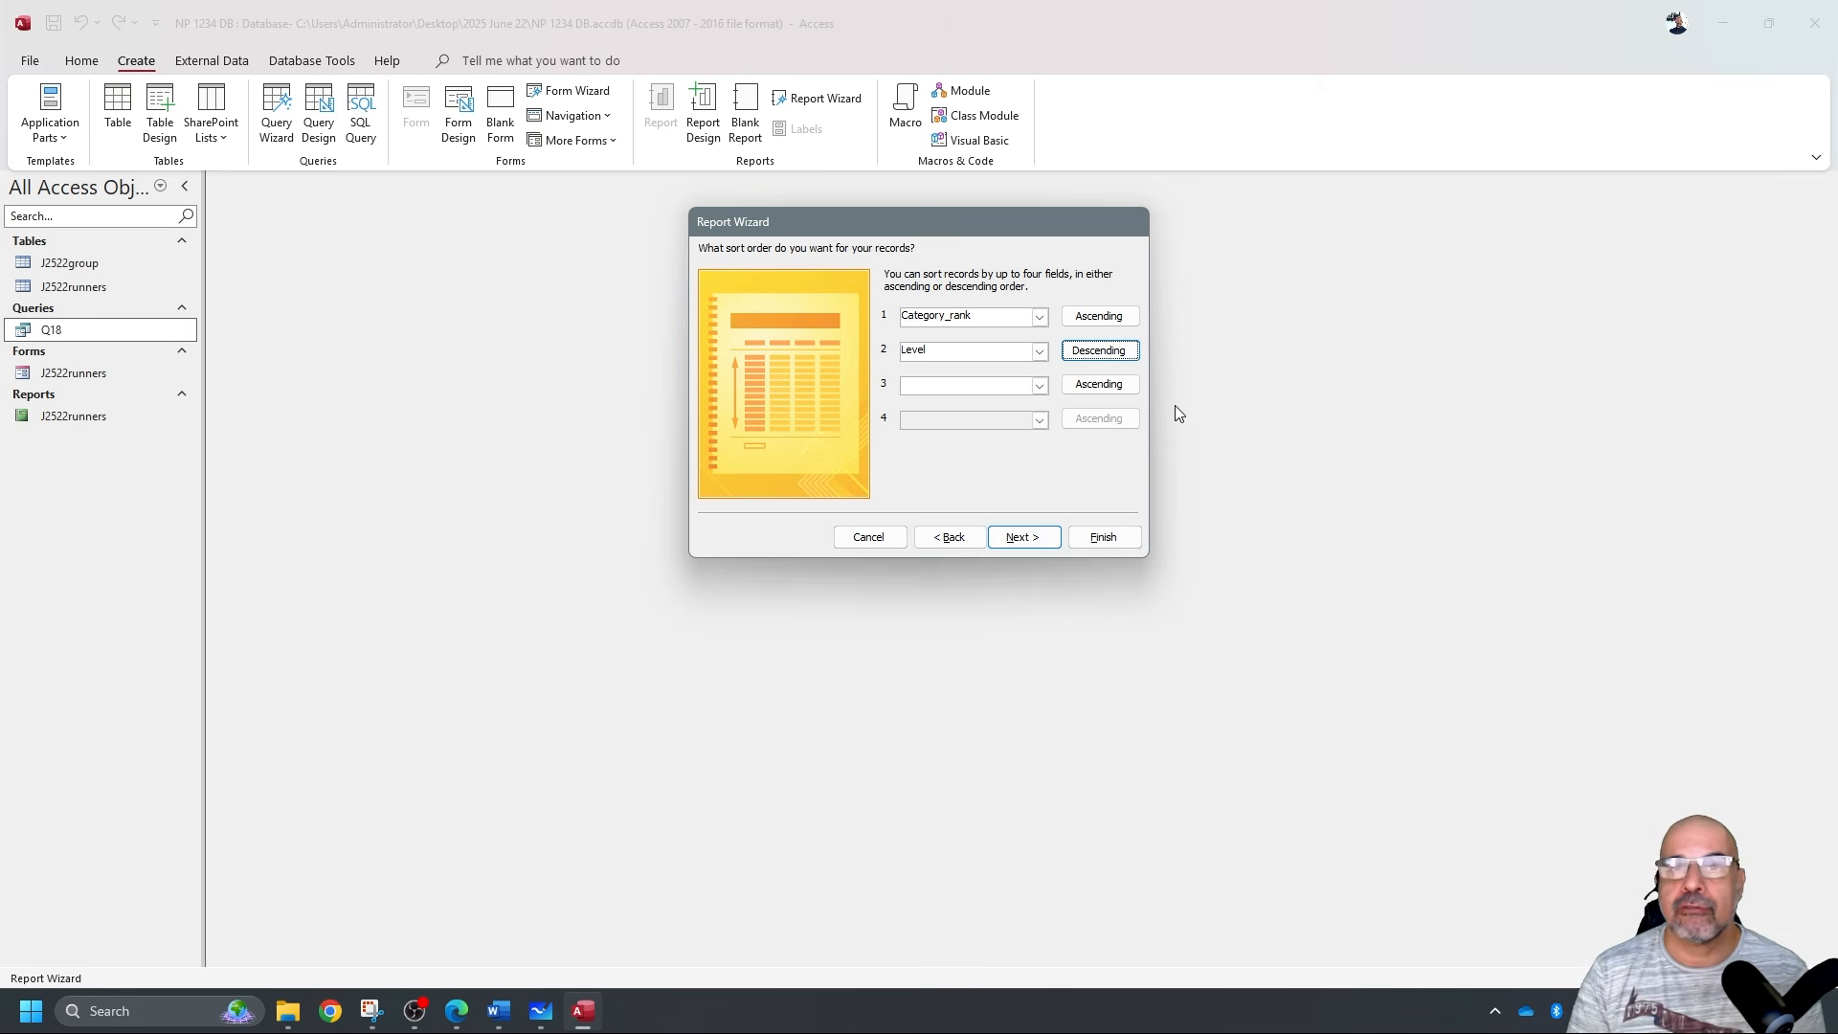
click(1023, 537)
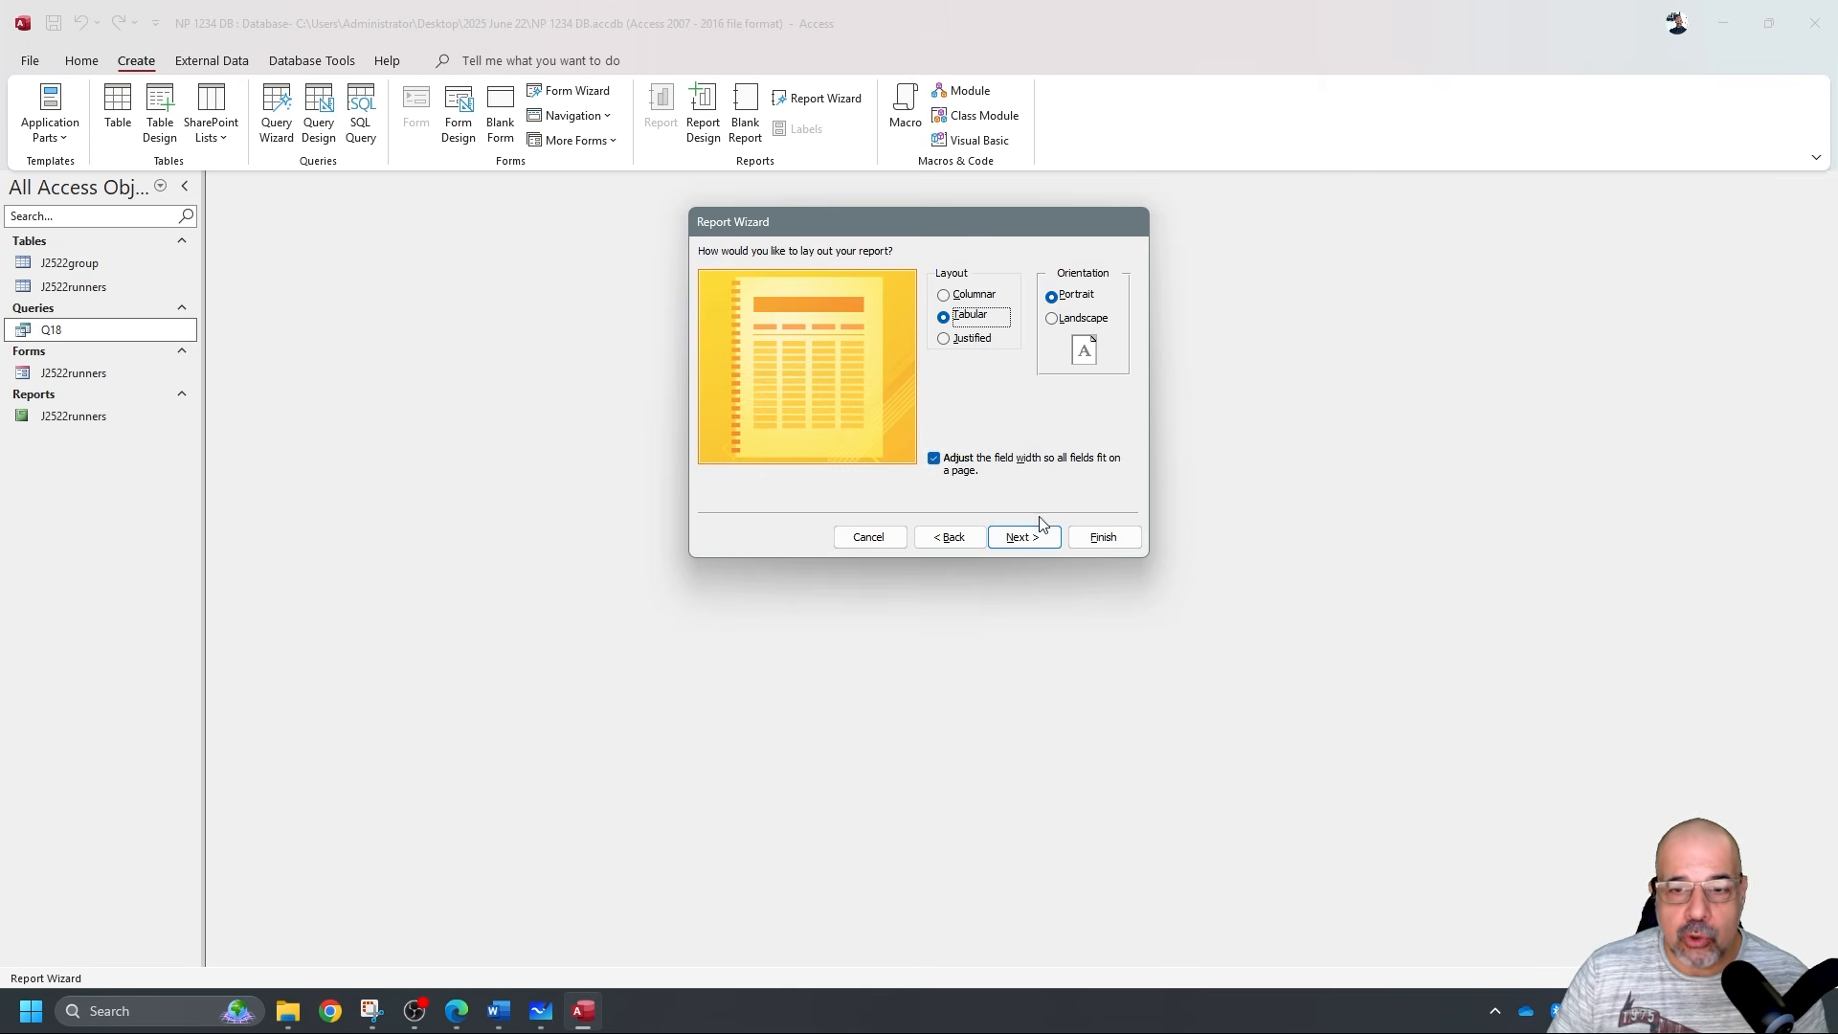
click(1023, 537)
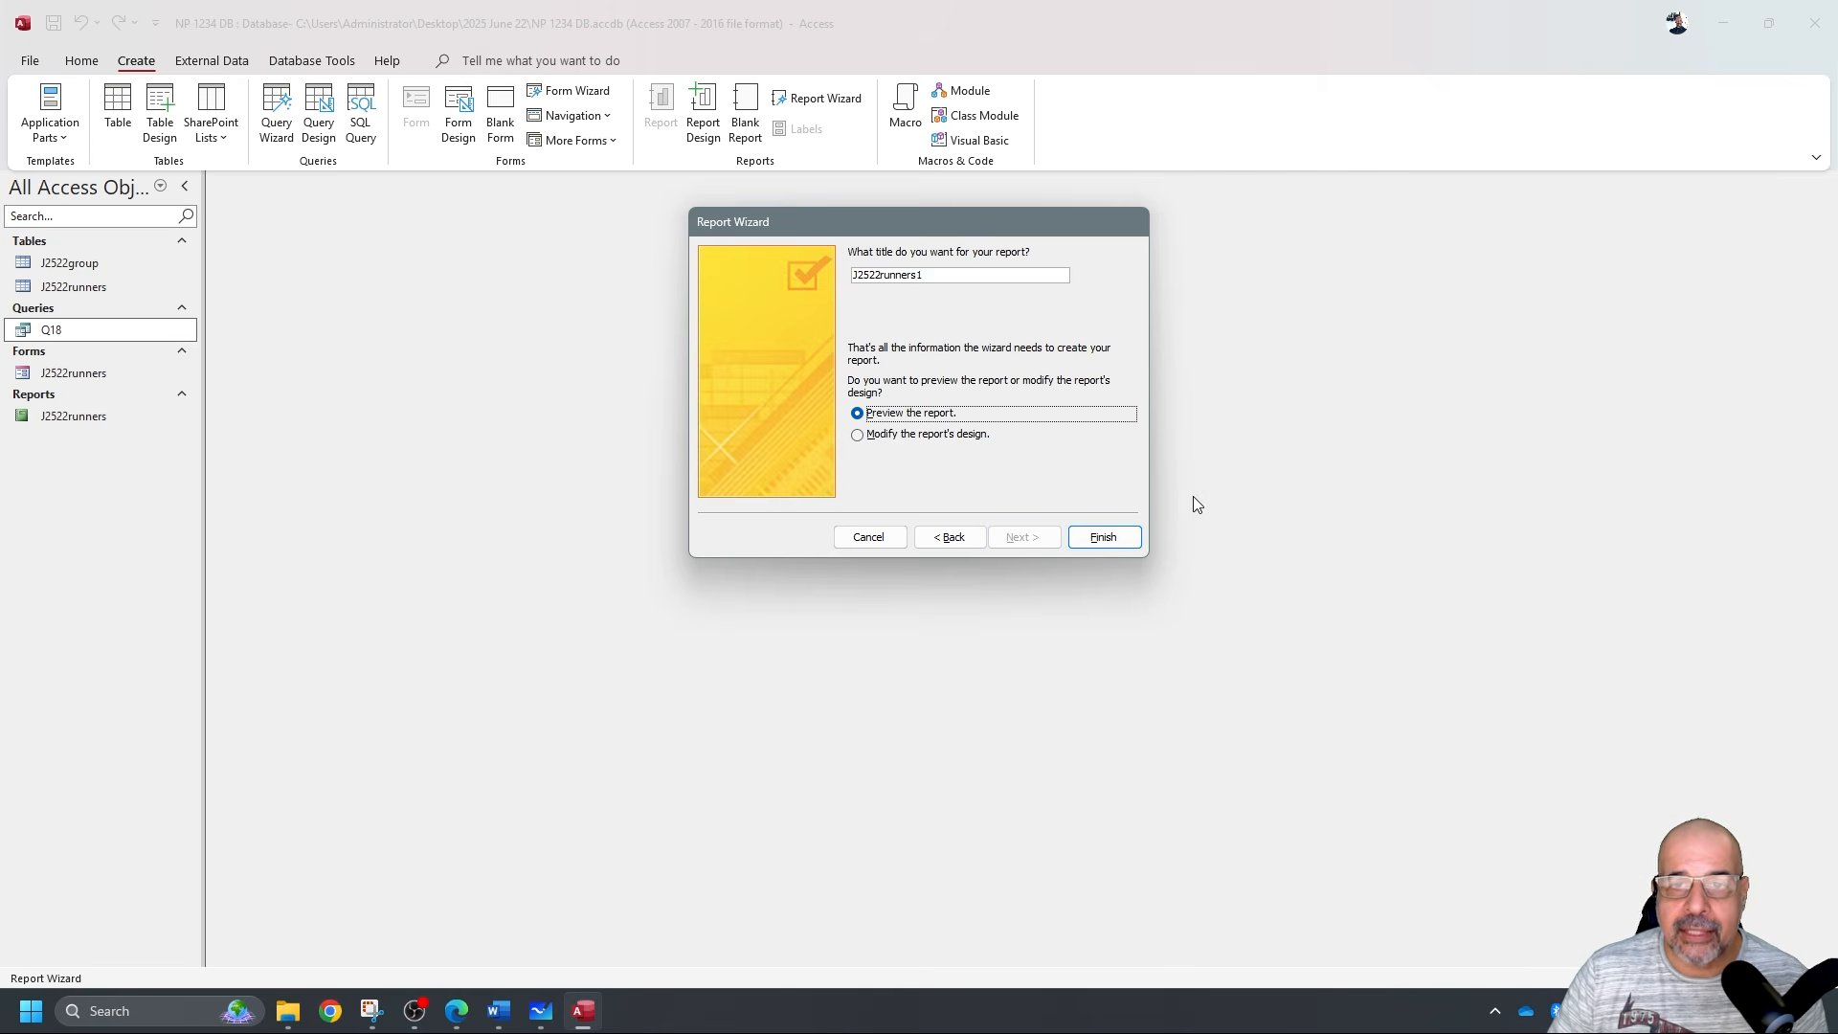
click(1121, 539)
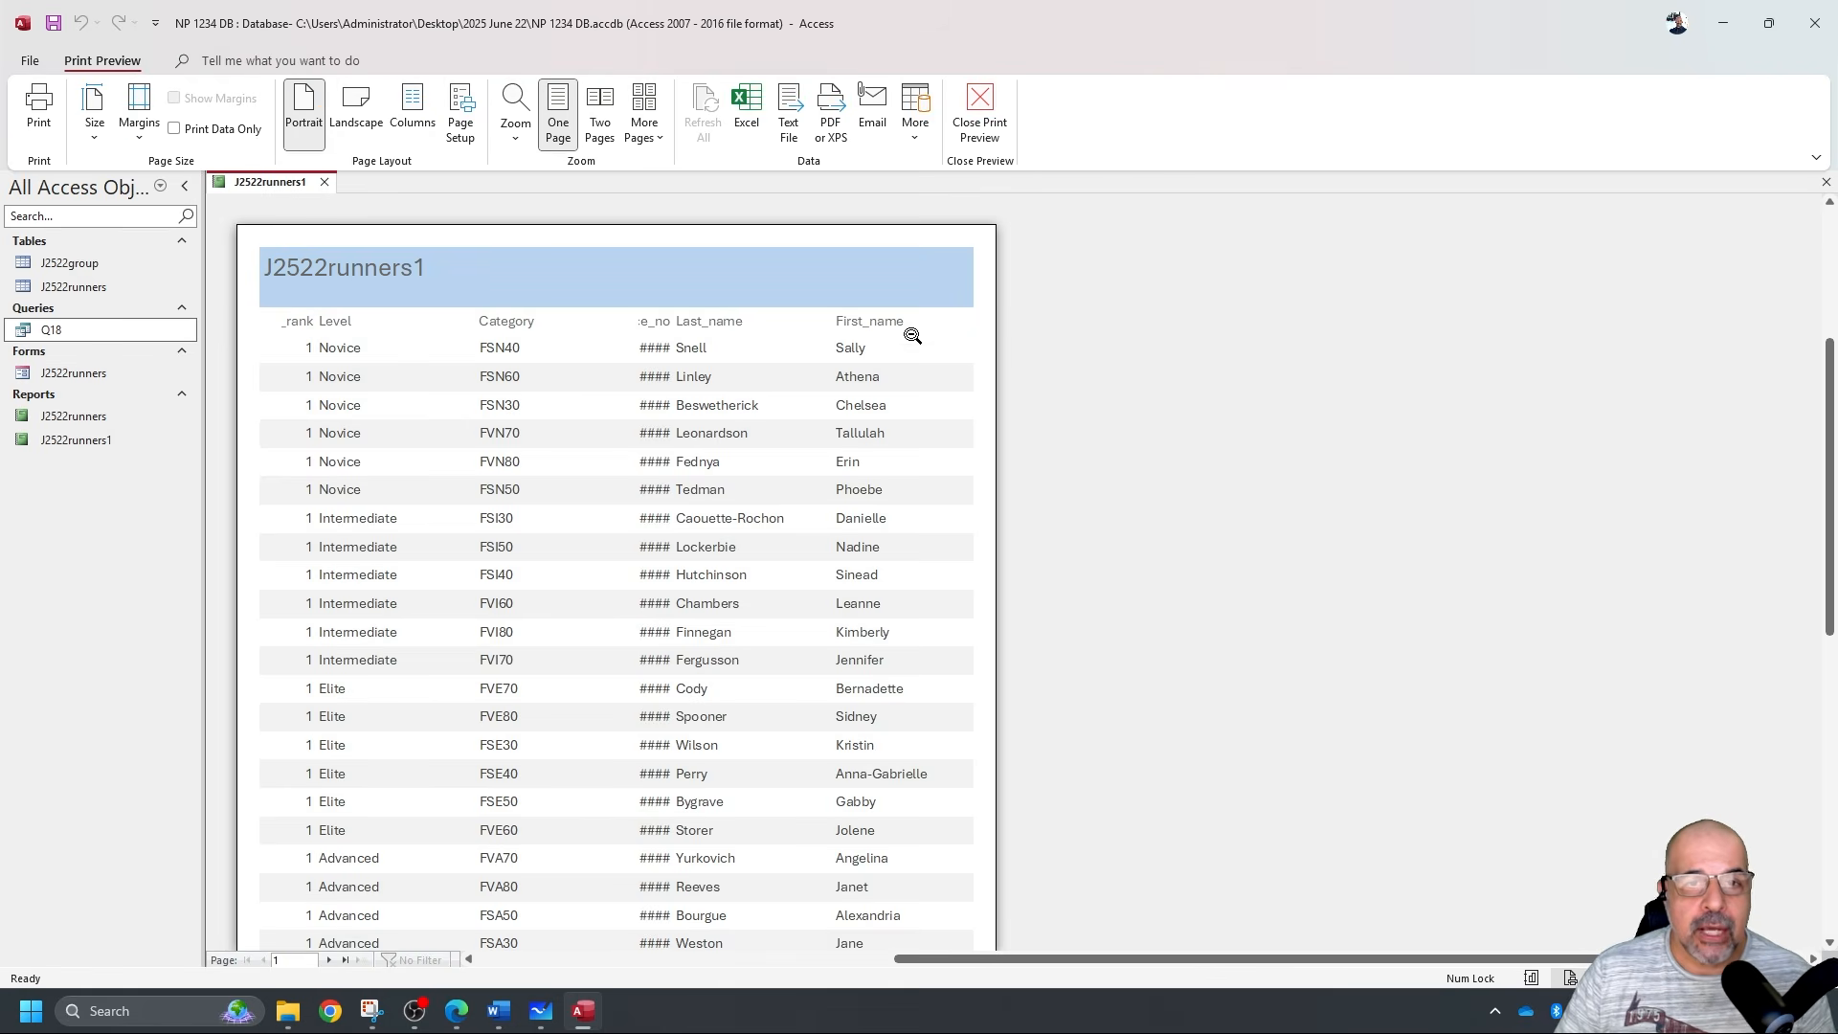
Switch J2522runners1 to Design View and resize the Level and Category_rank columns.
scroll(899, 350, down, 1)
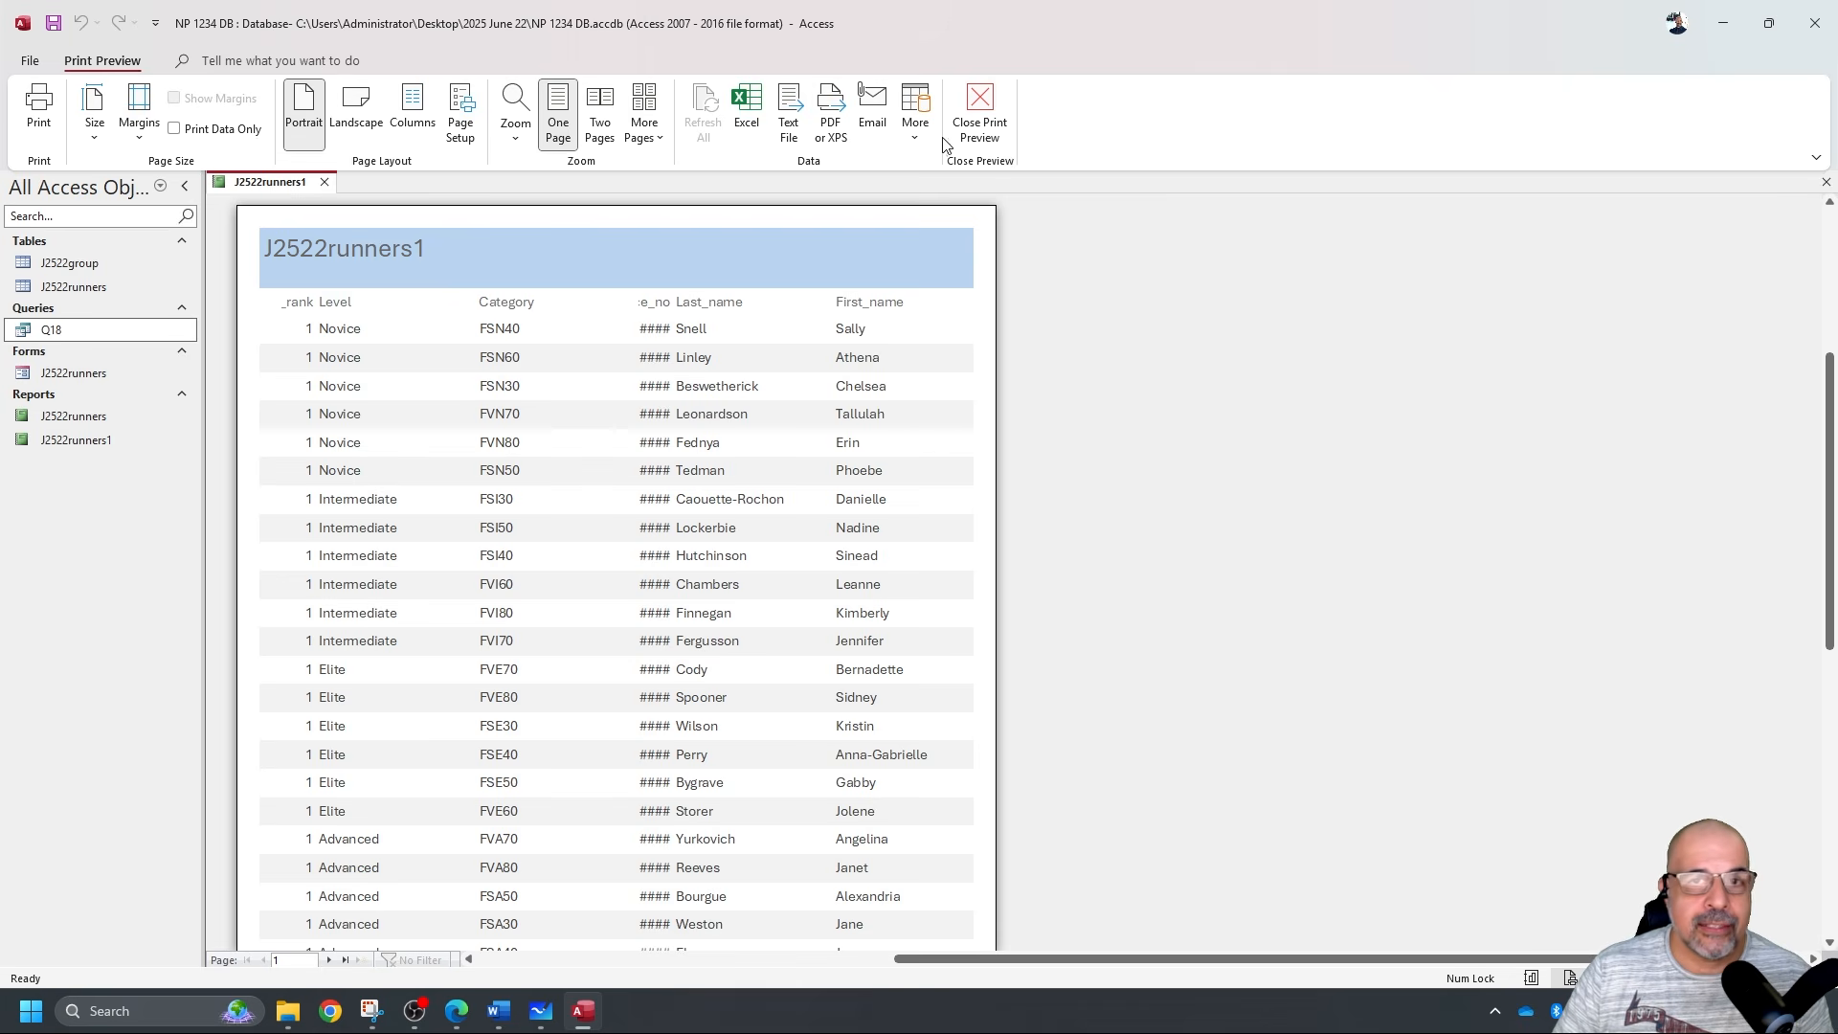
click(973, 107)
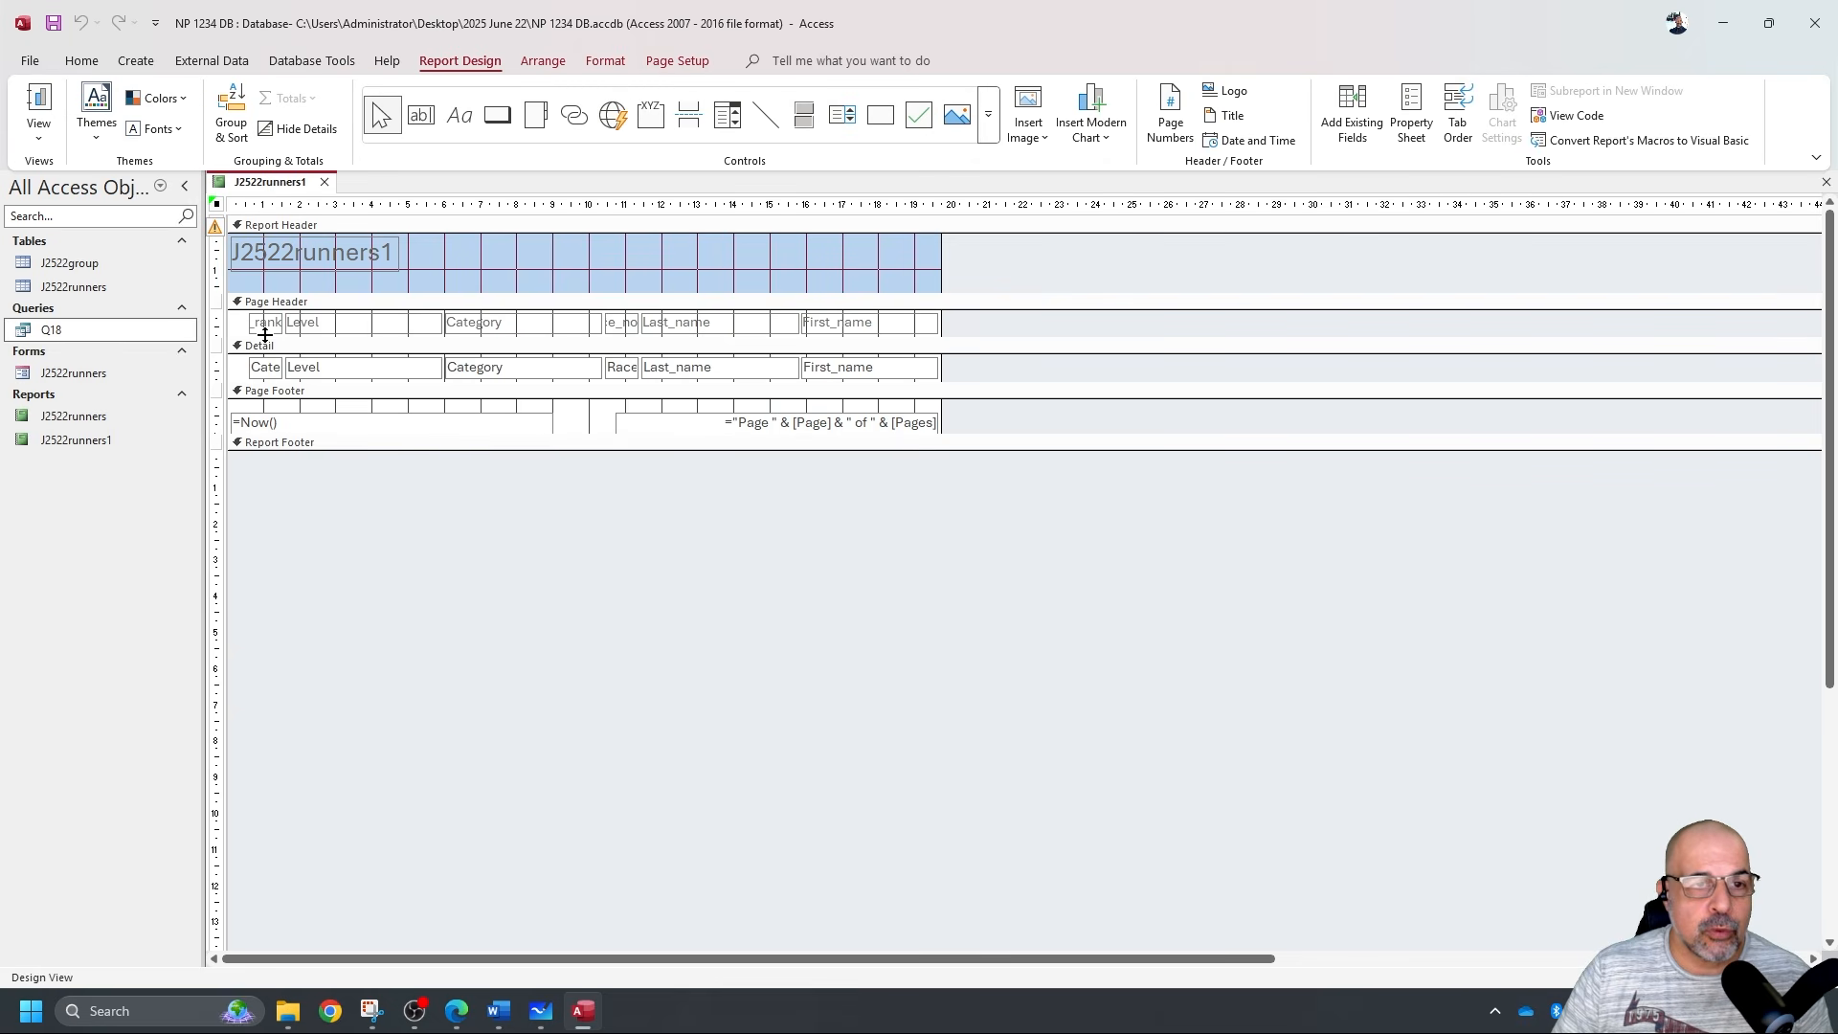
click(333, 326)
shift+click(345, 366)
drag(285, 323, 335, 324)
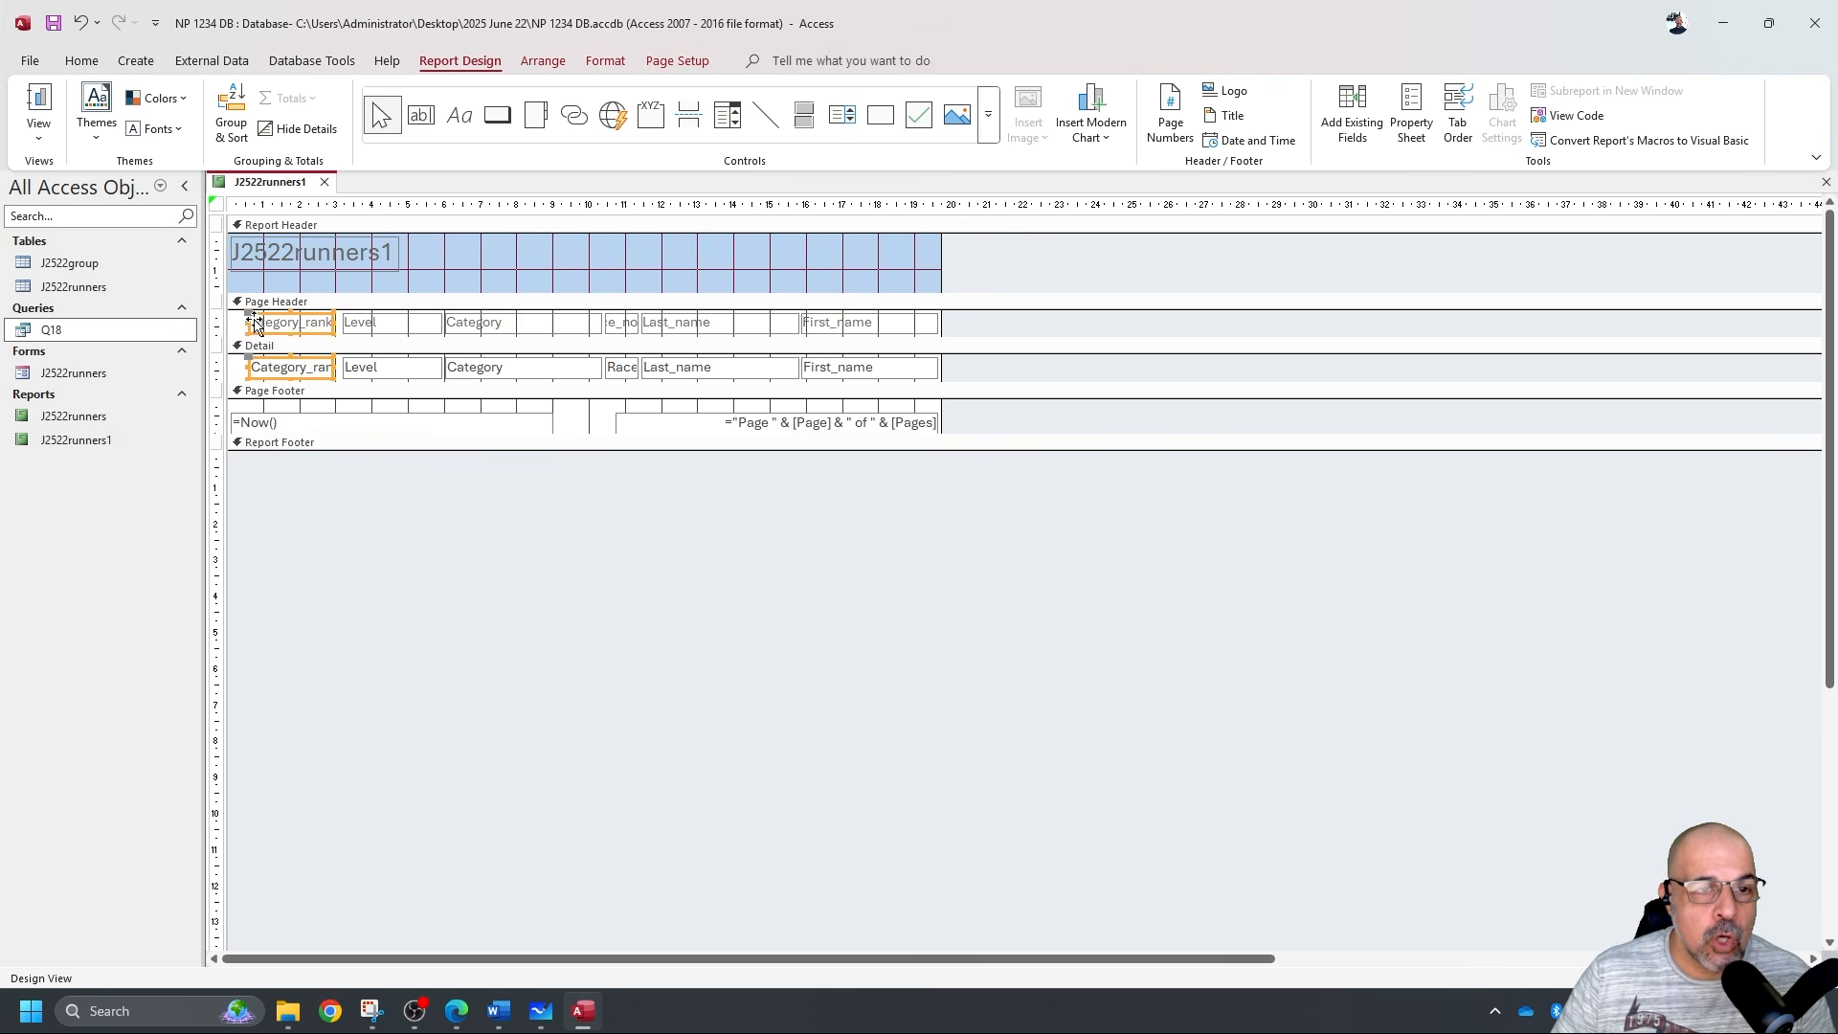
drag(247, 328, 232, 326)
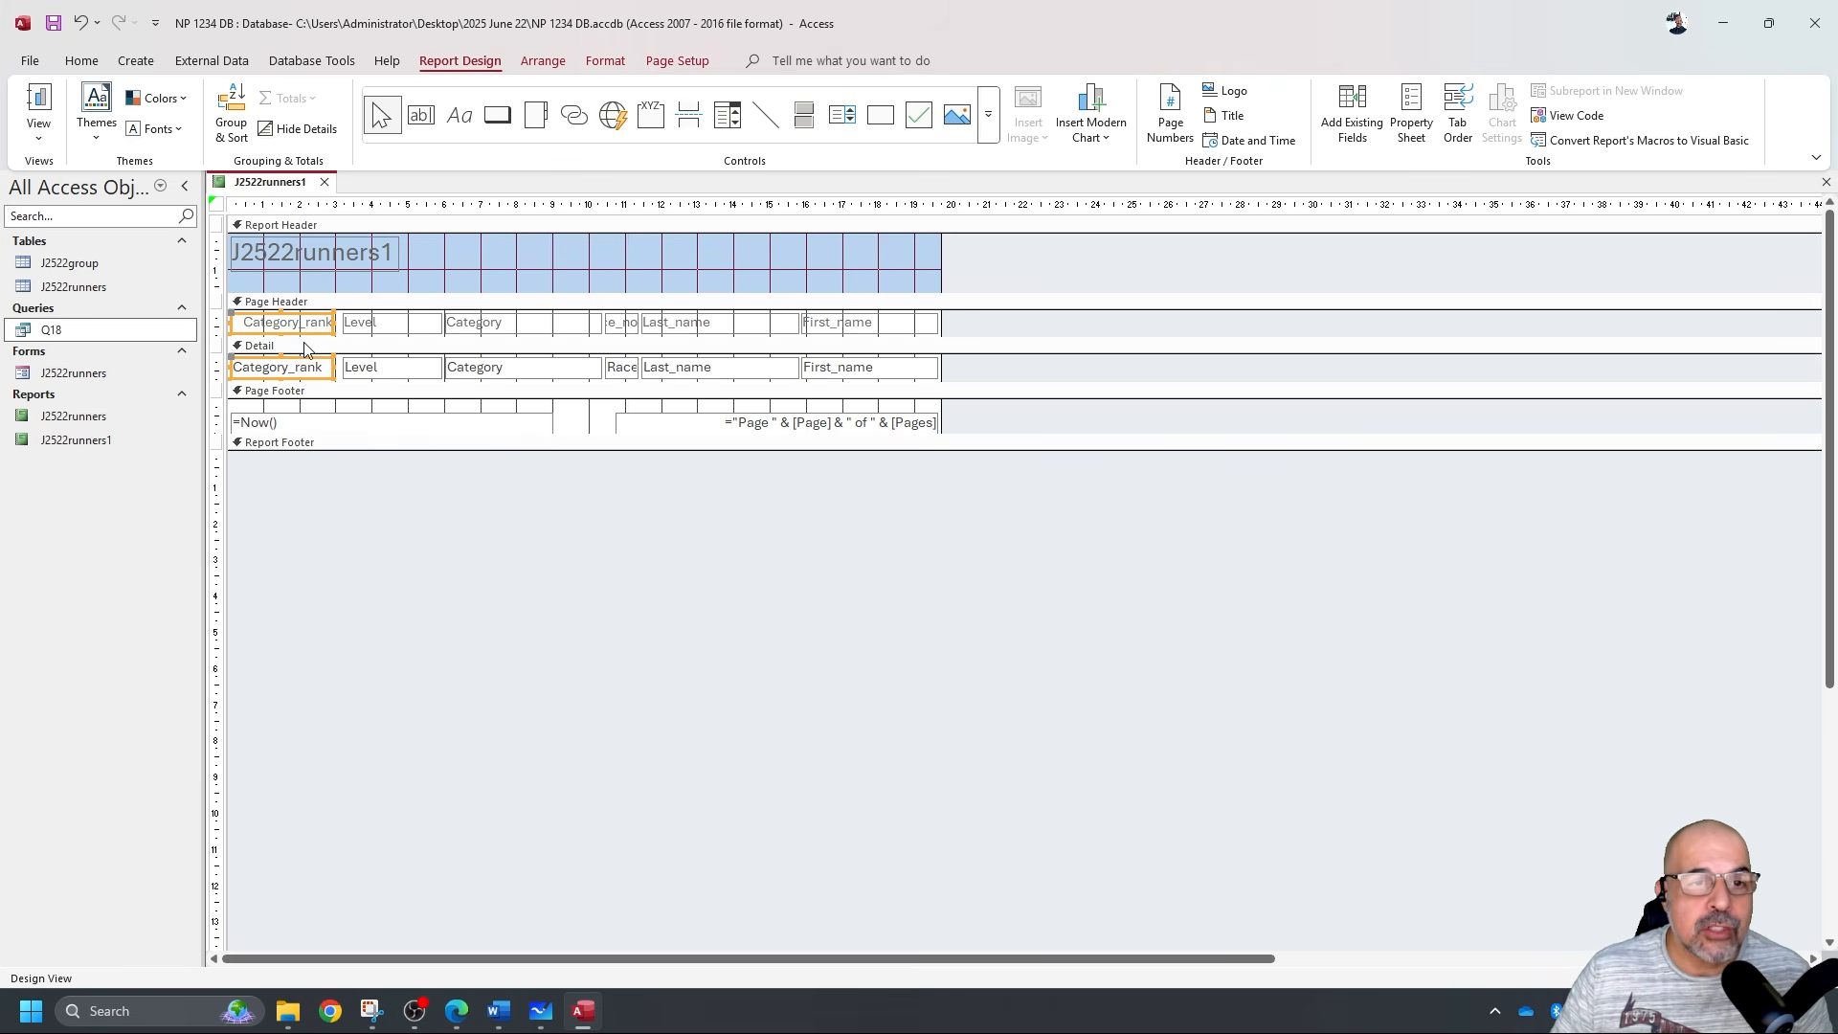
drag(333, 327, 377, 370)
click(334, 325)
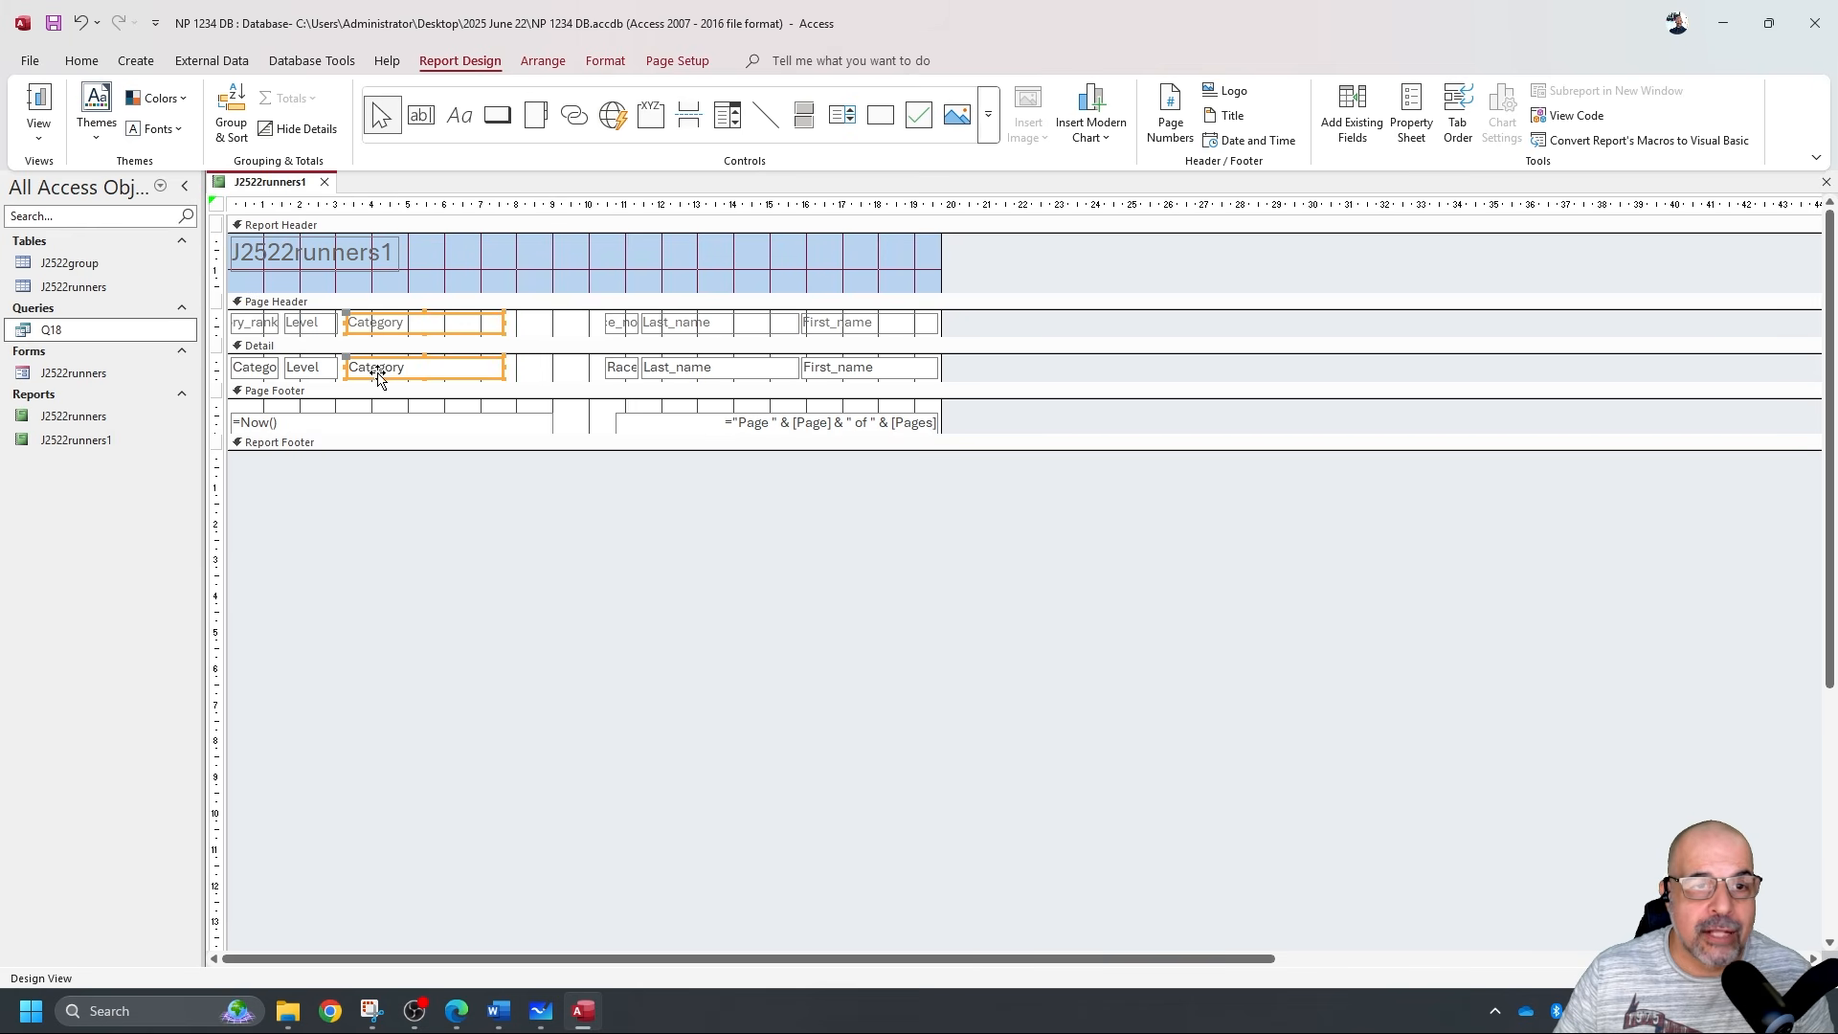
Narrow the Category column and shift the Category_rank and Level columns right.
drag(505, 323, 411, 323)
click(311, 369)
shift+click(316, 325)
shift+click(260, 325)
shift+click(256, 373)
drag(269, 379, 456, 381)
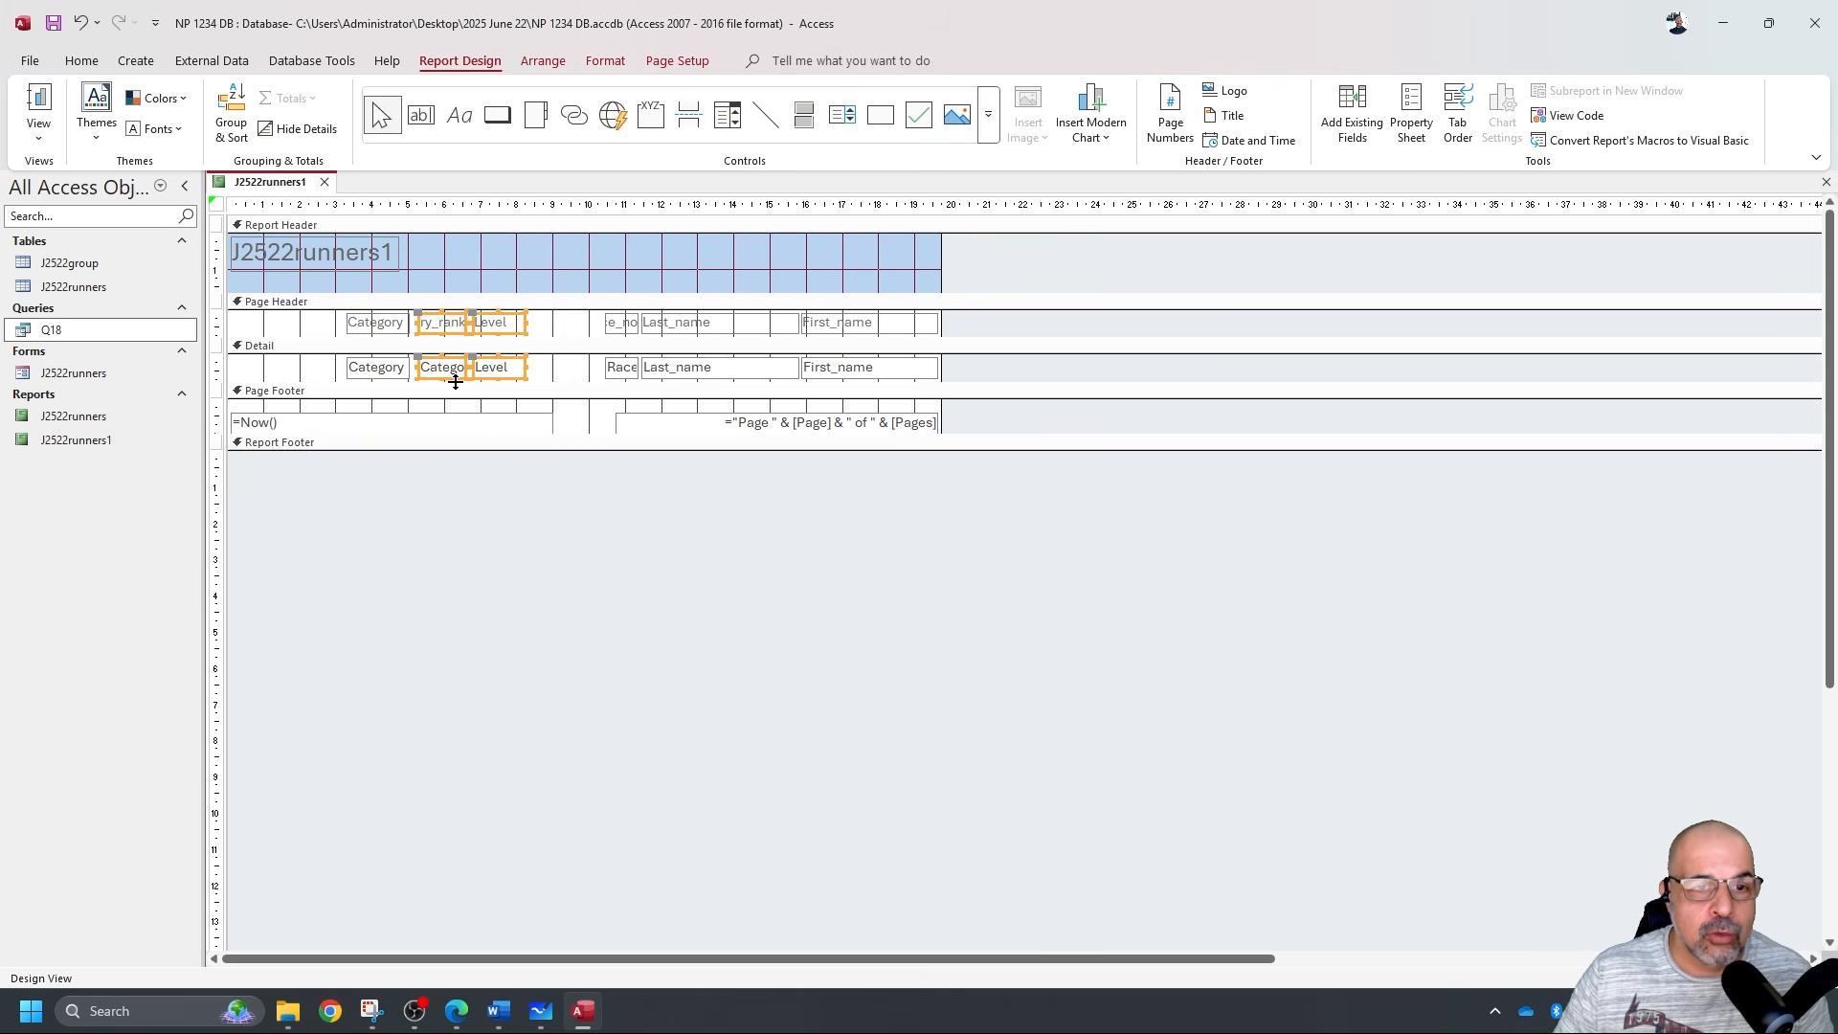
drag(333, 326, 242, 379)
click(404, 328)
Move Category_rank and Level further right and narrow the Last_name column.
drag(382, 323, 519, 381)
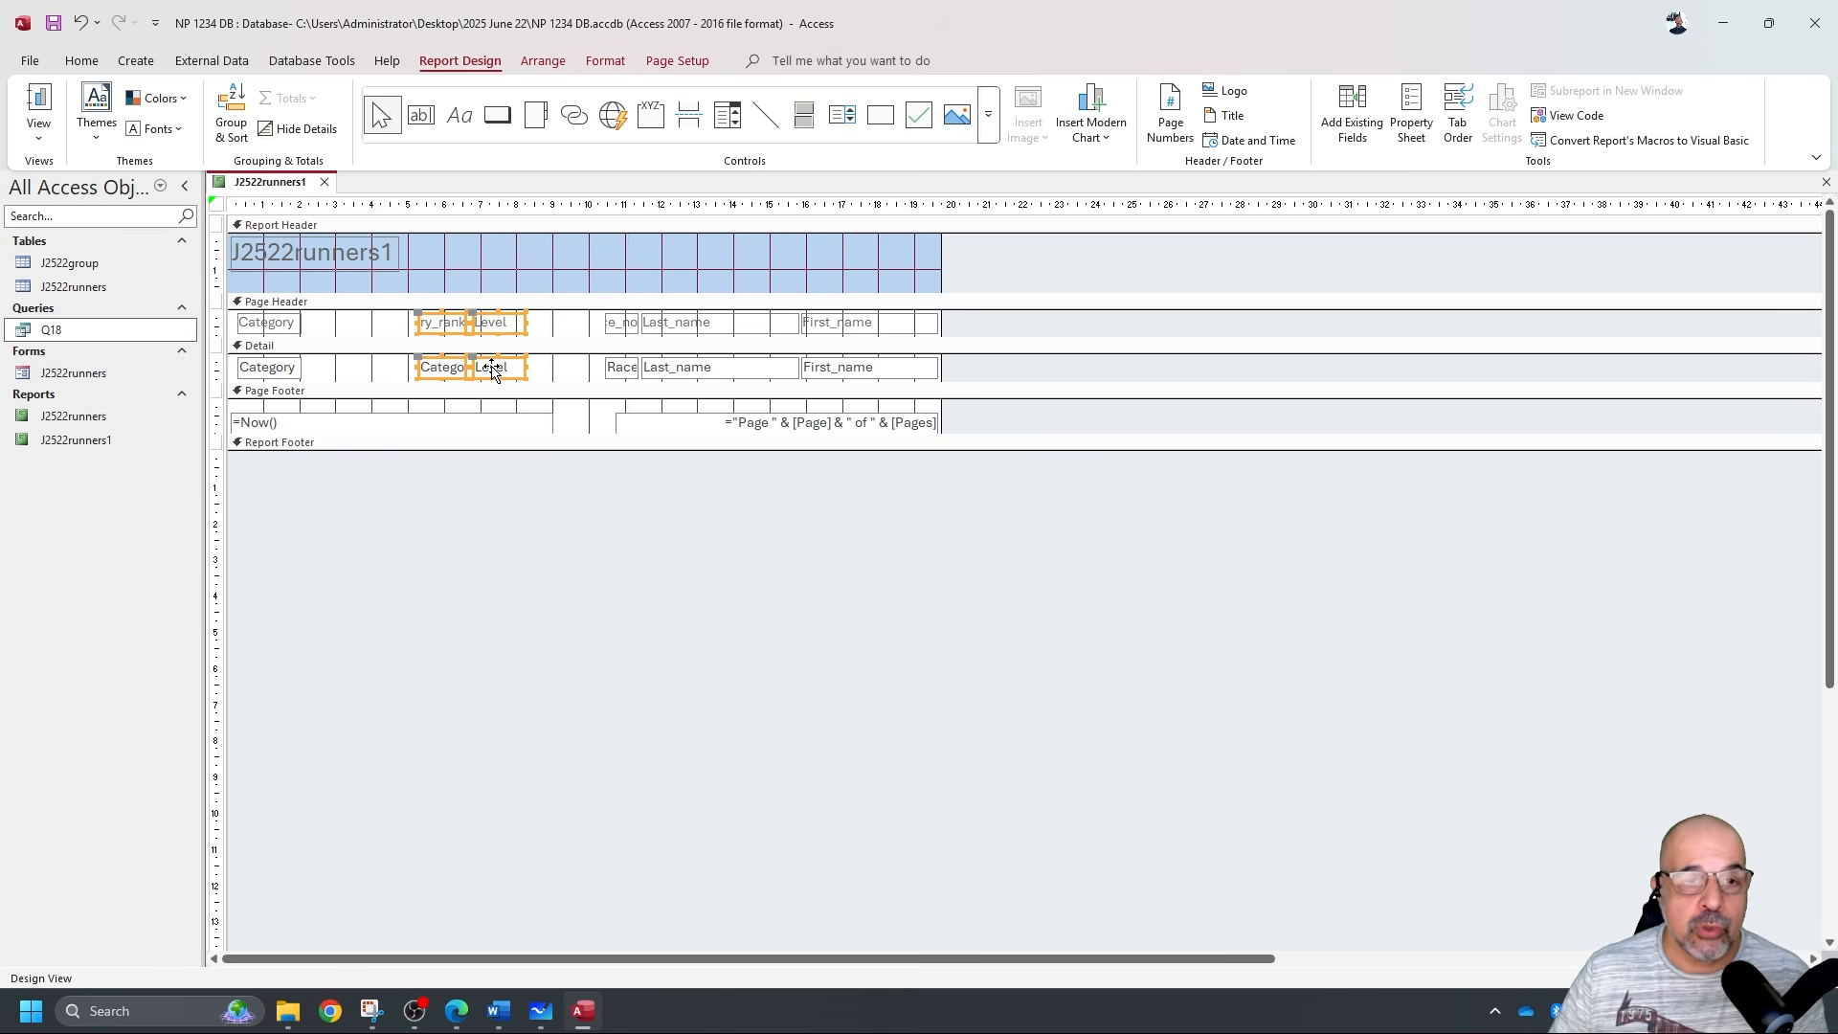
drag(379, 327, 560, 396)
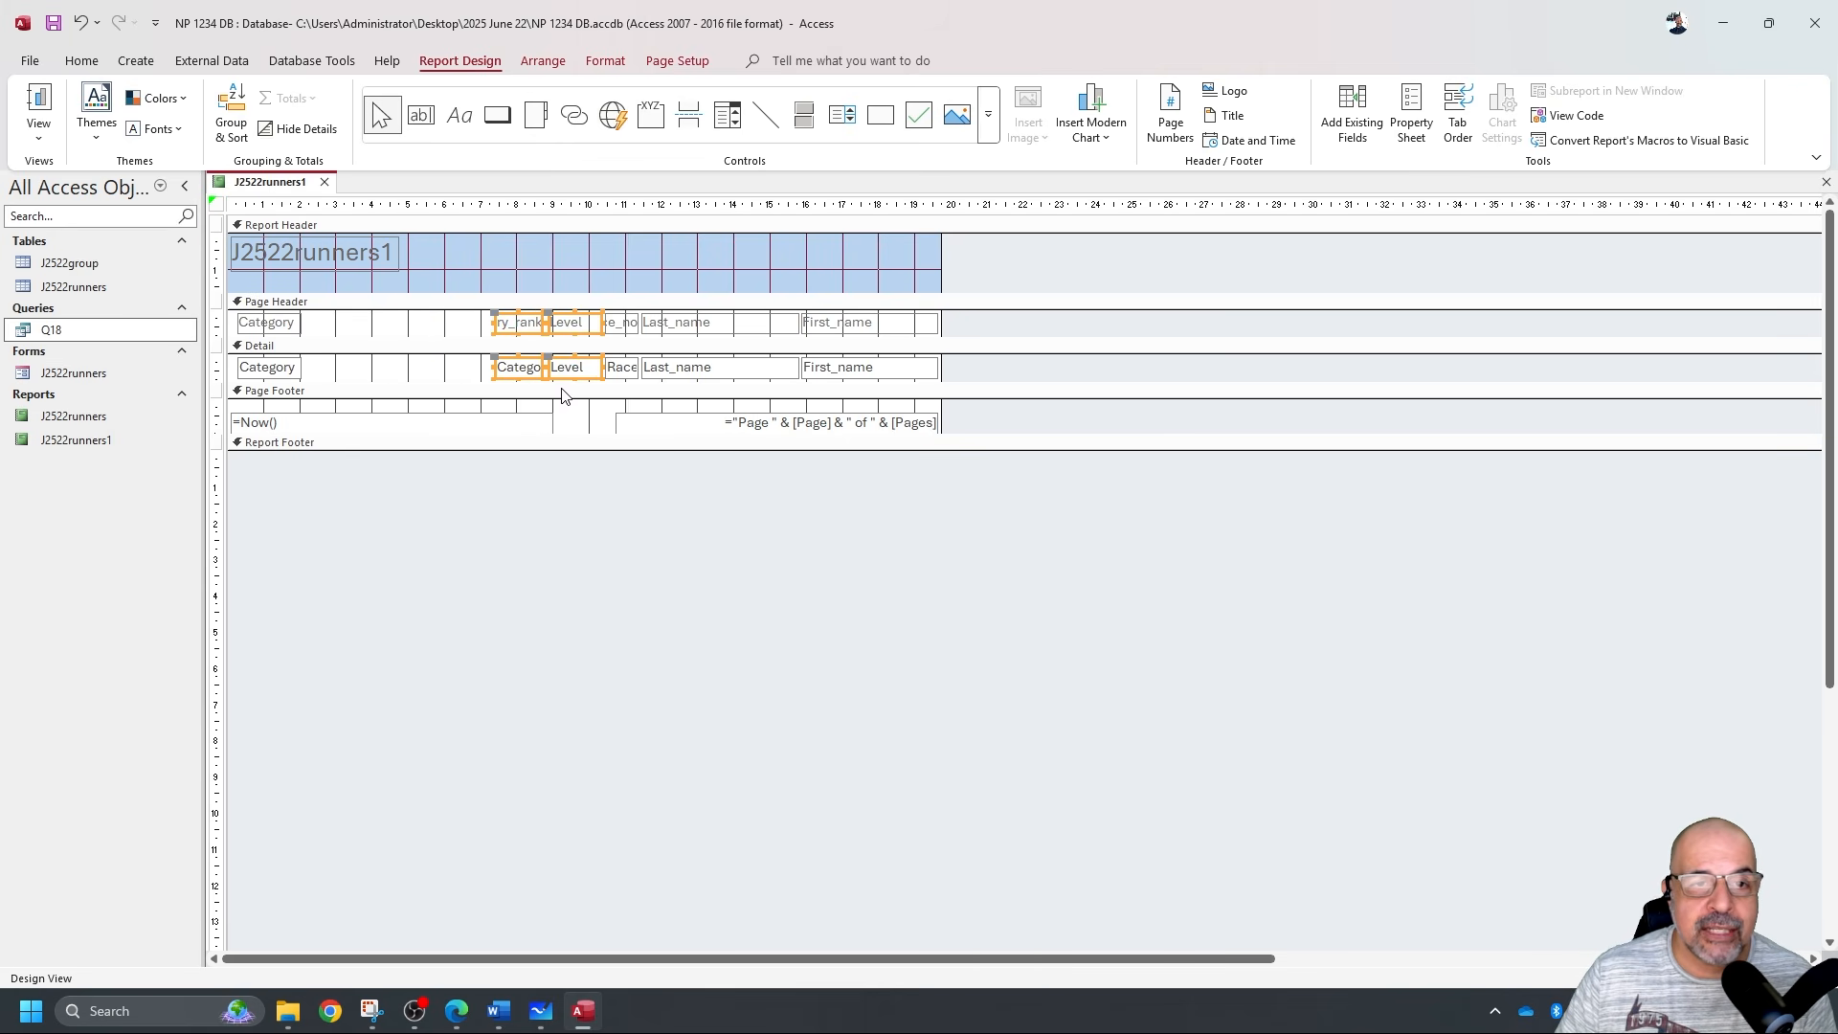
click(674, 327)
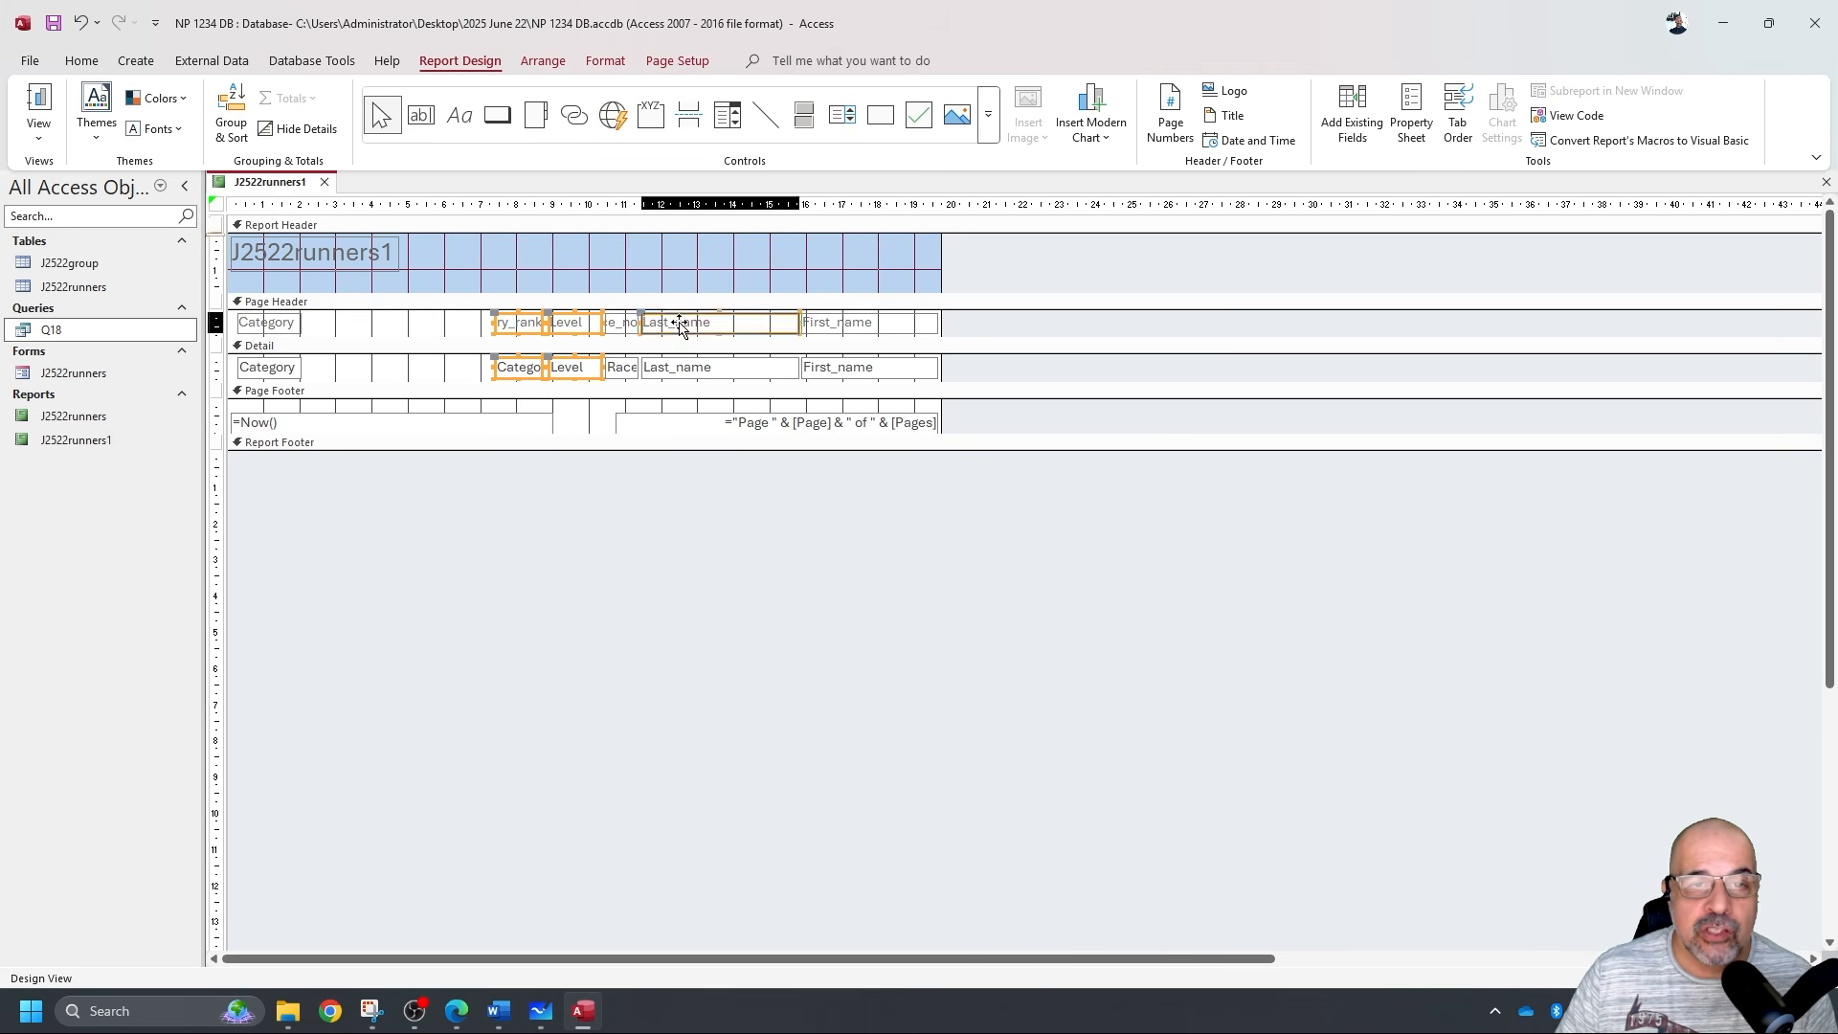
shift+click(673, 375)
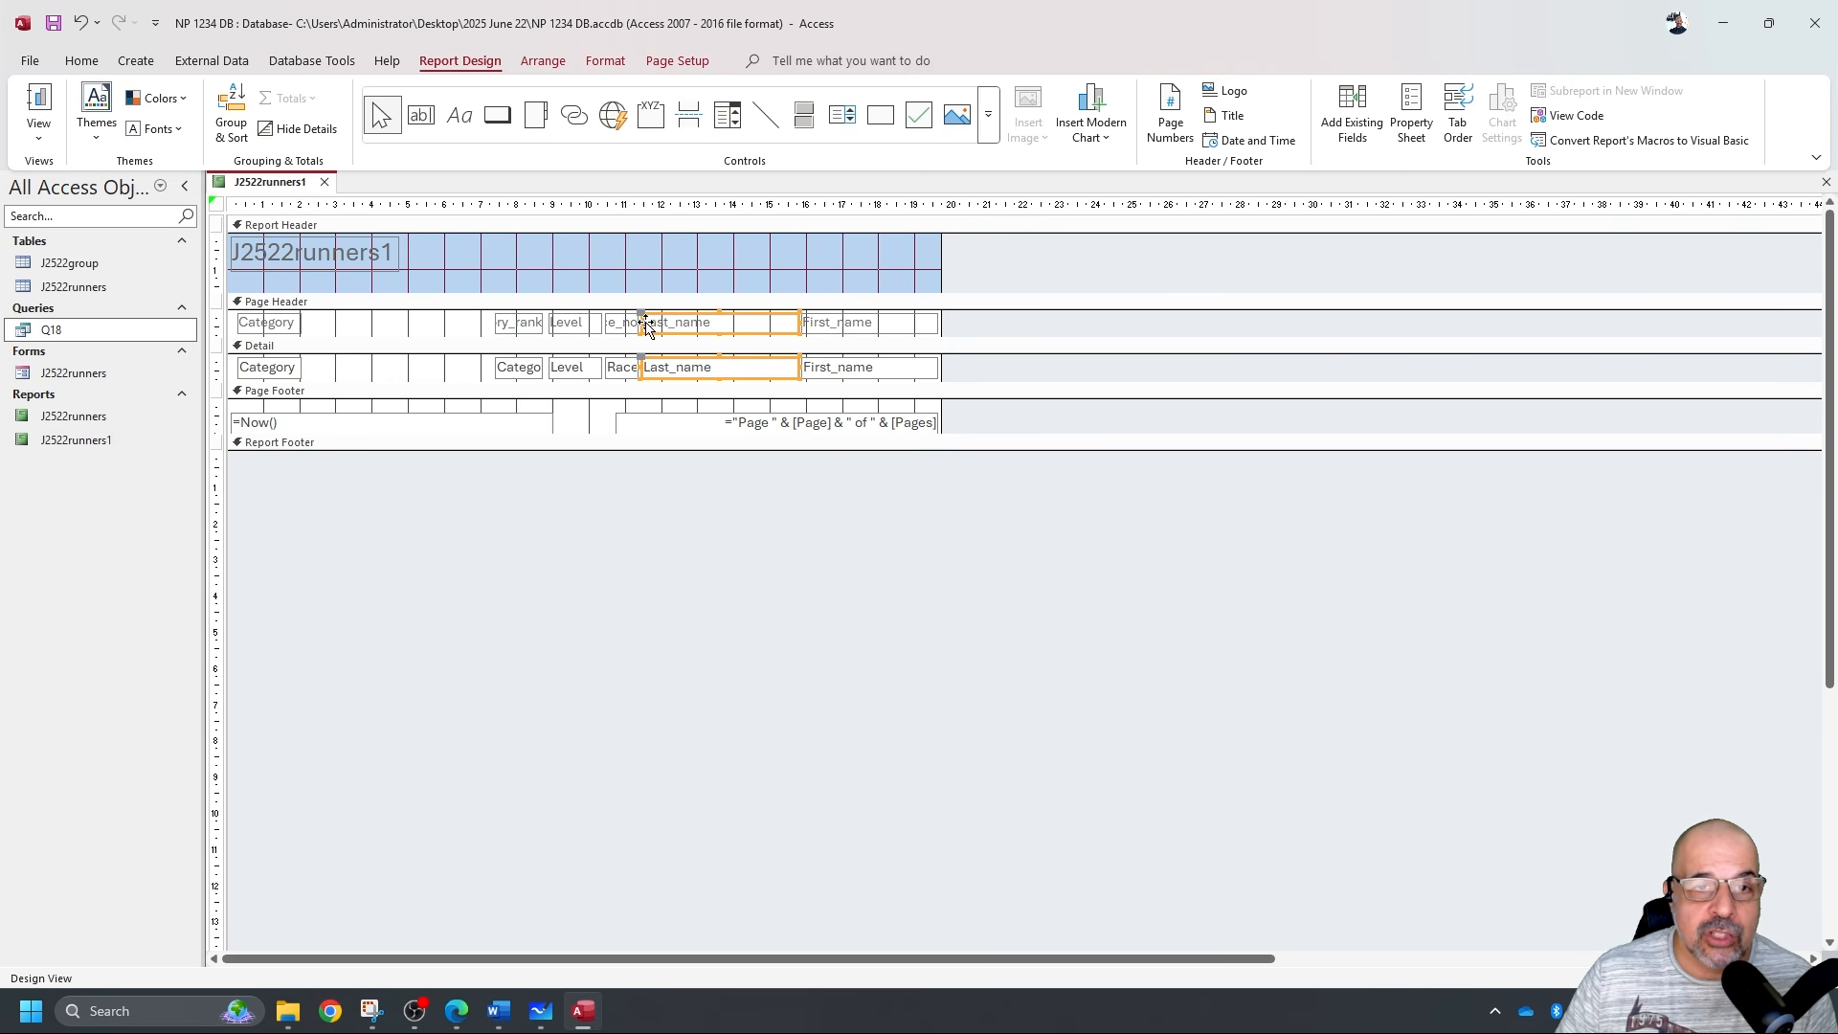
drag(642, 323, 362, 373)
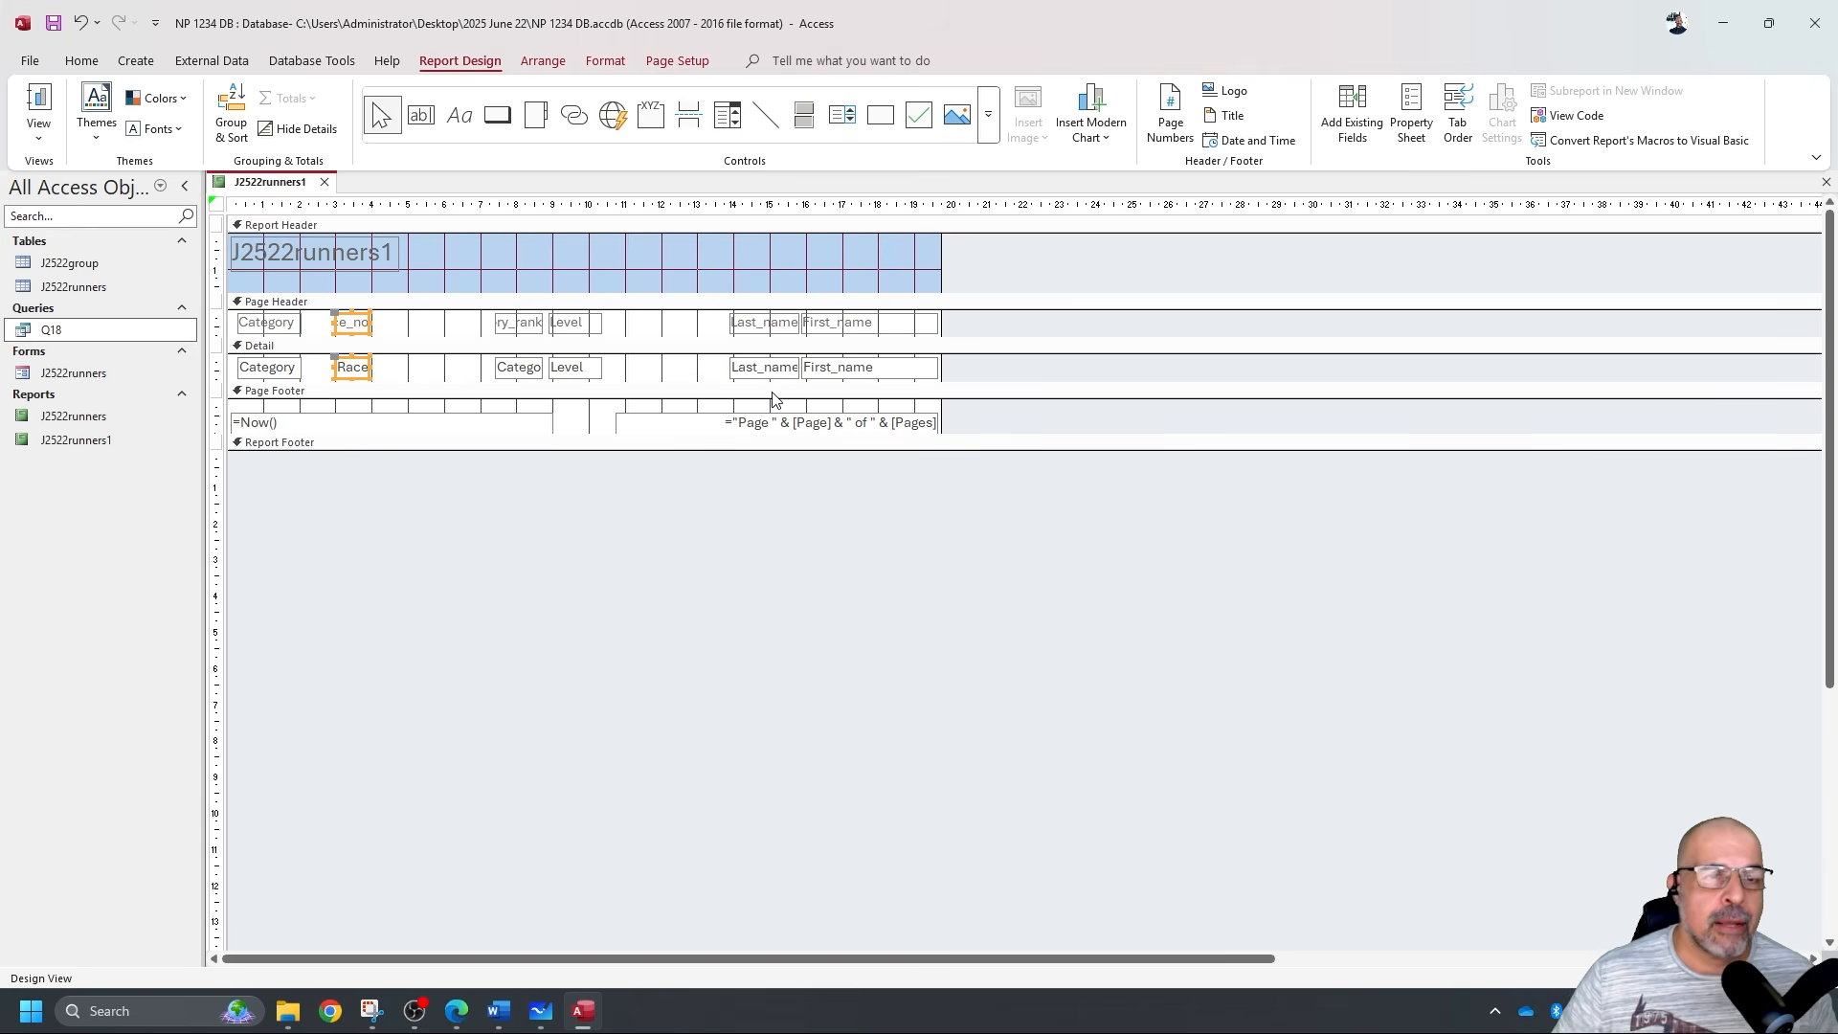
Close the report design without saving and delete the J2522runners1 report.
click(324, 182)
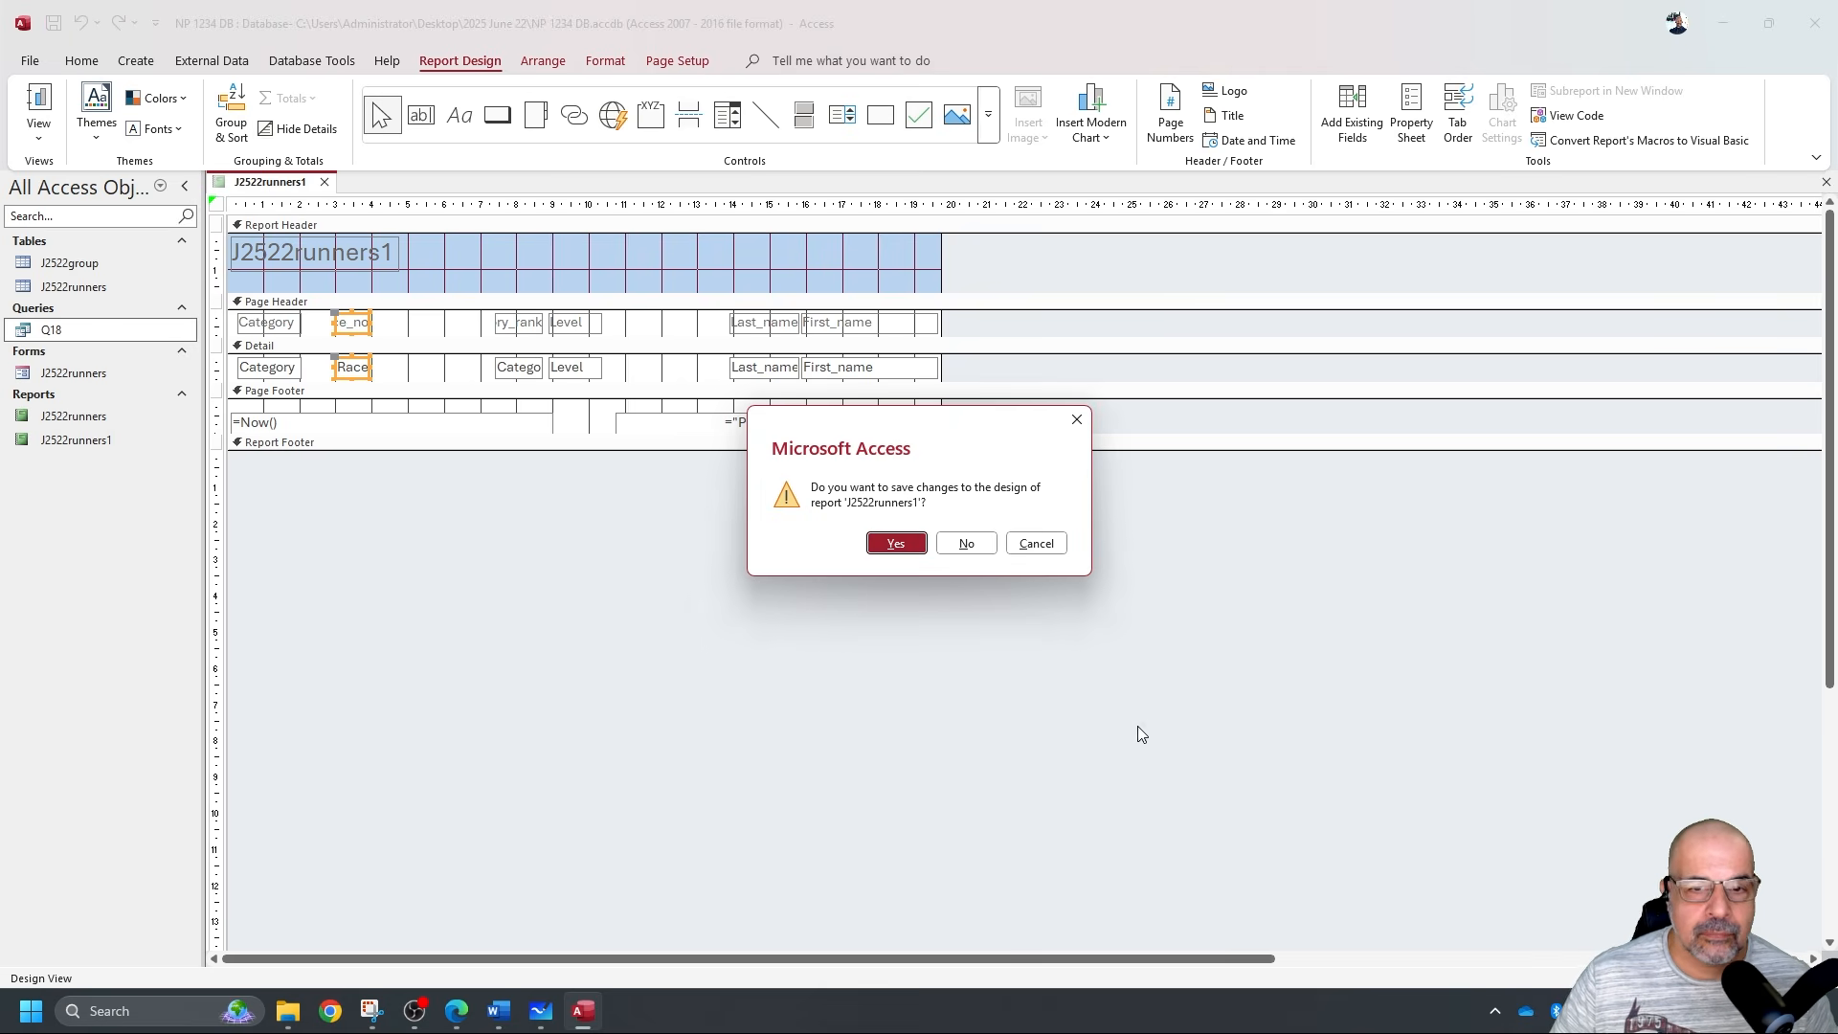
click(962, 544)
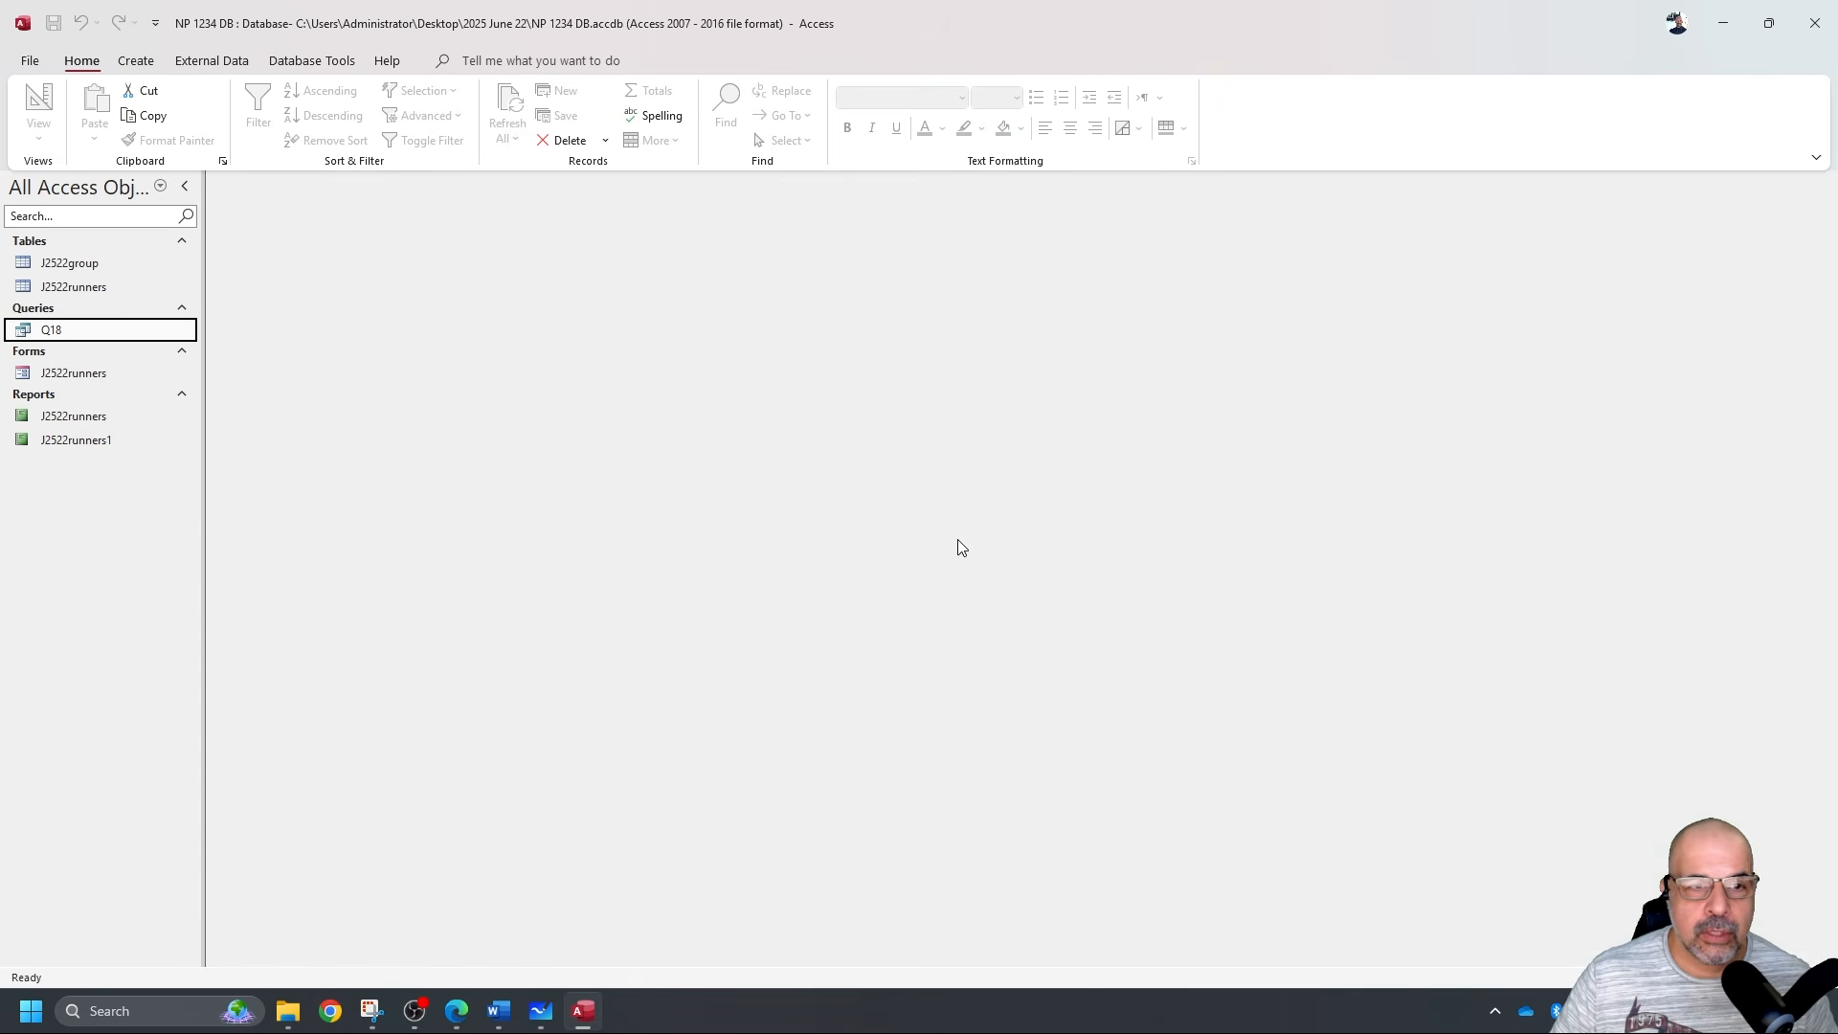
click(67, 440)
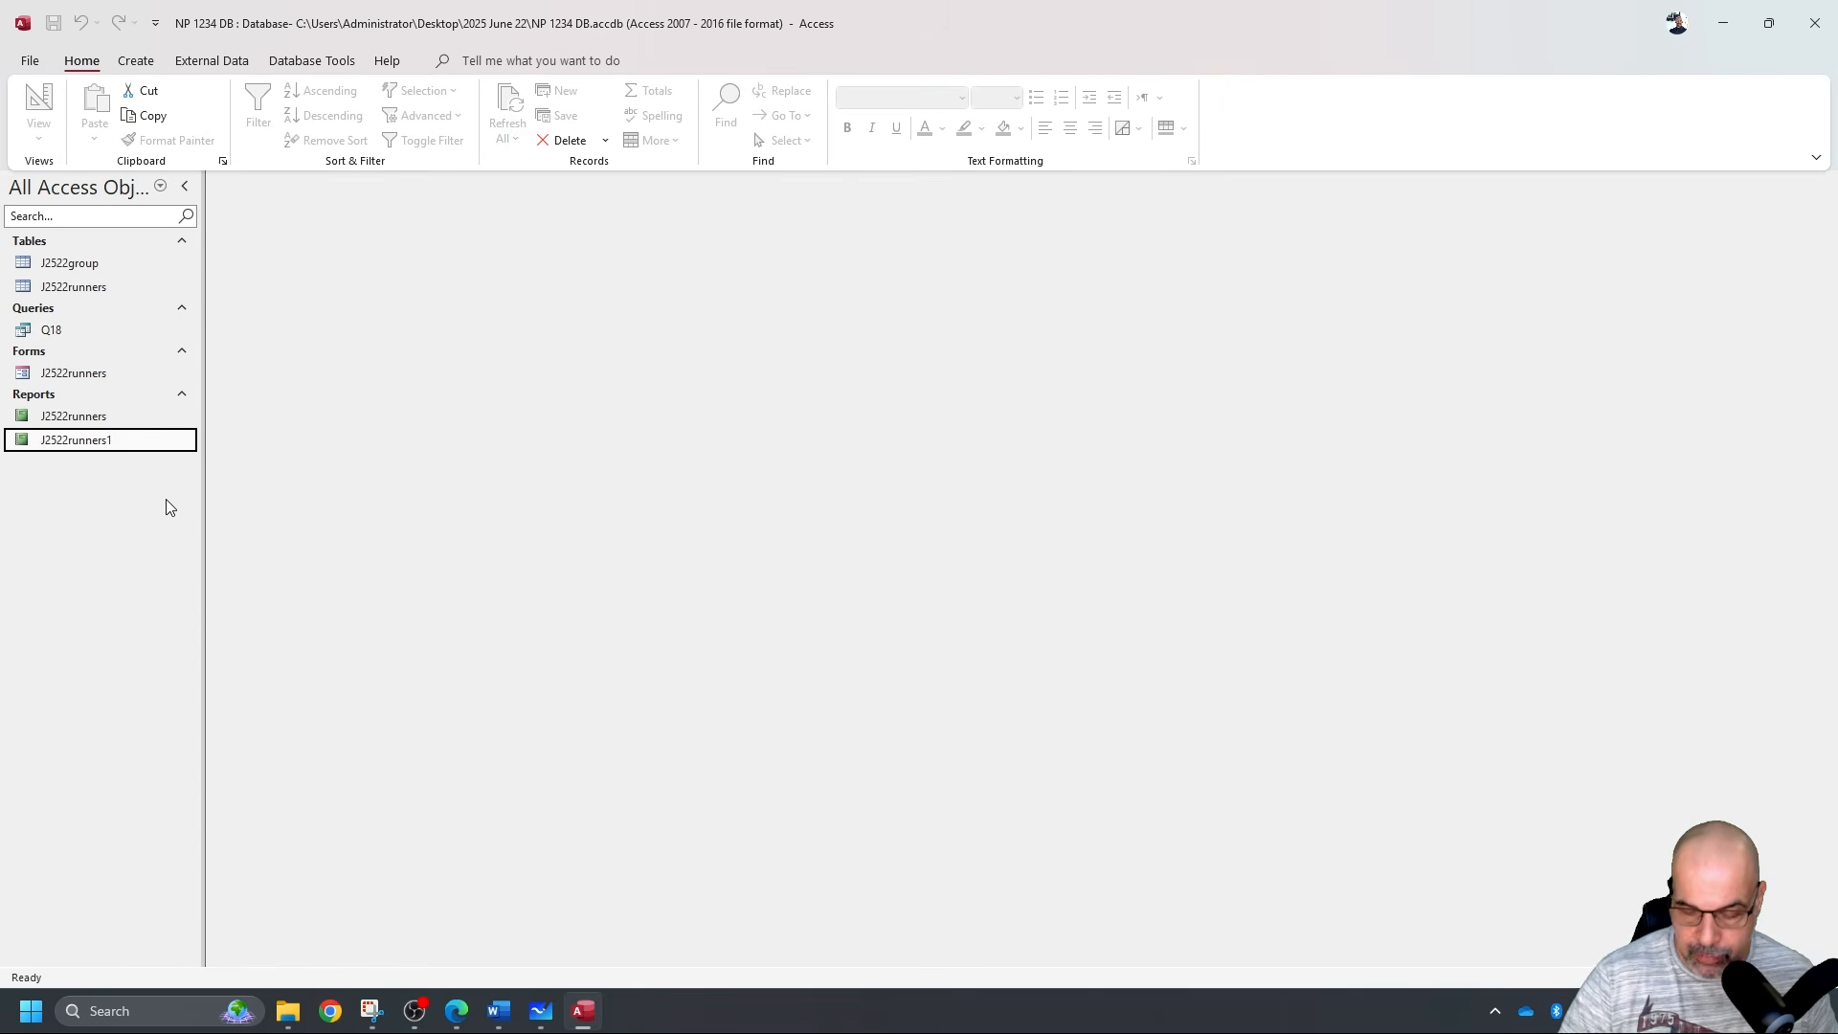
key(Delete)
click(959, 564)
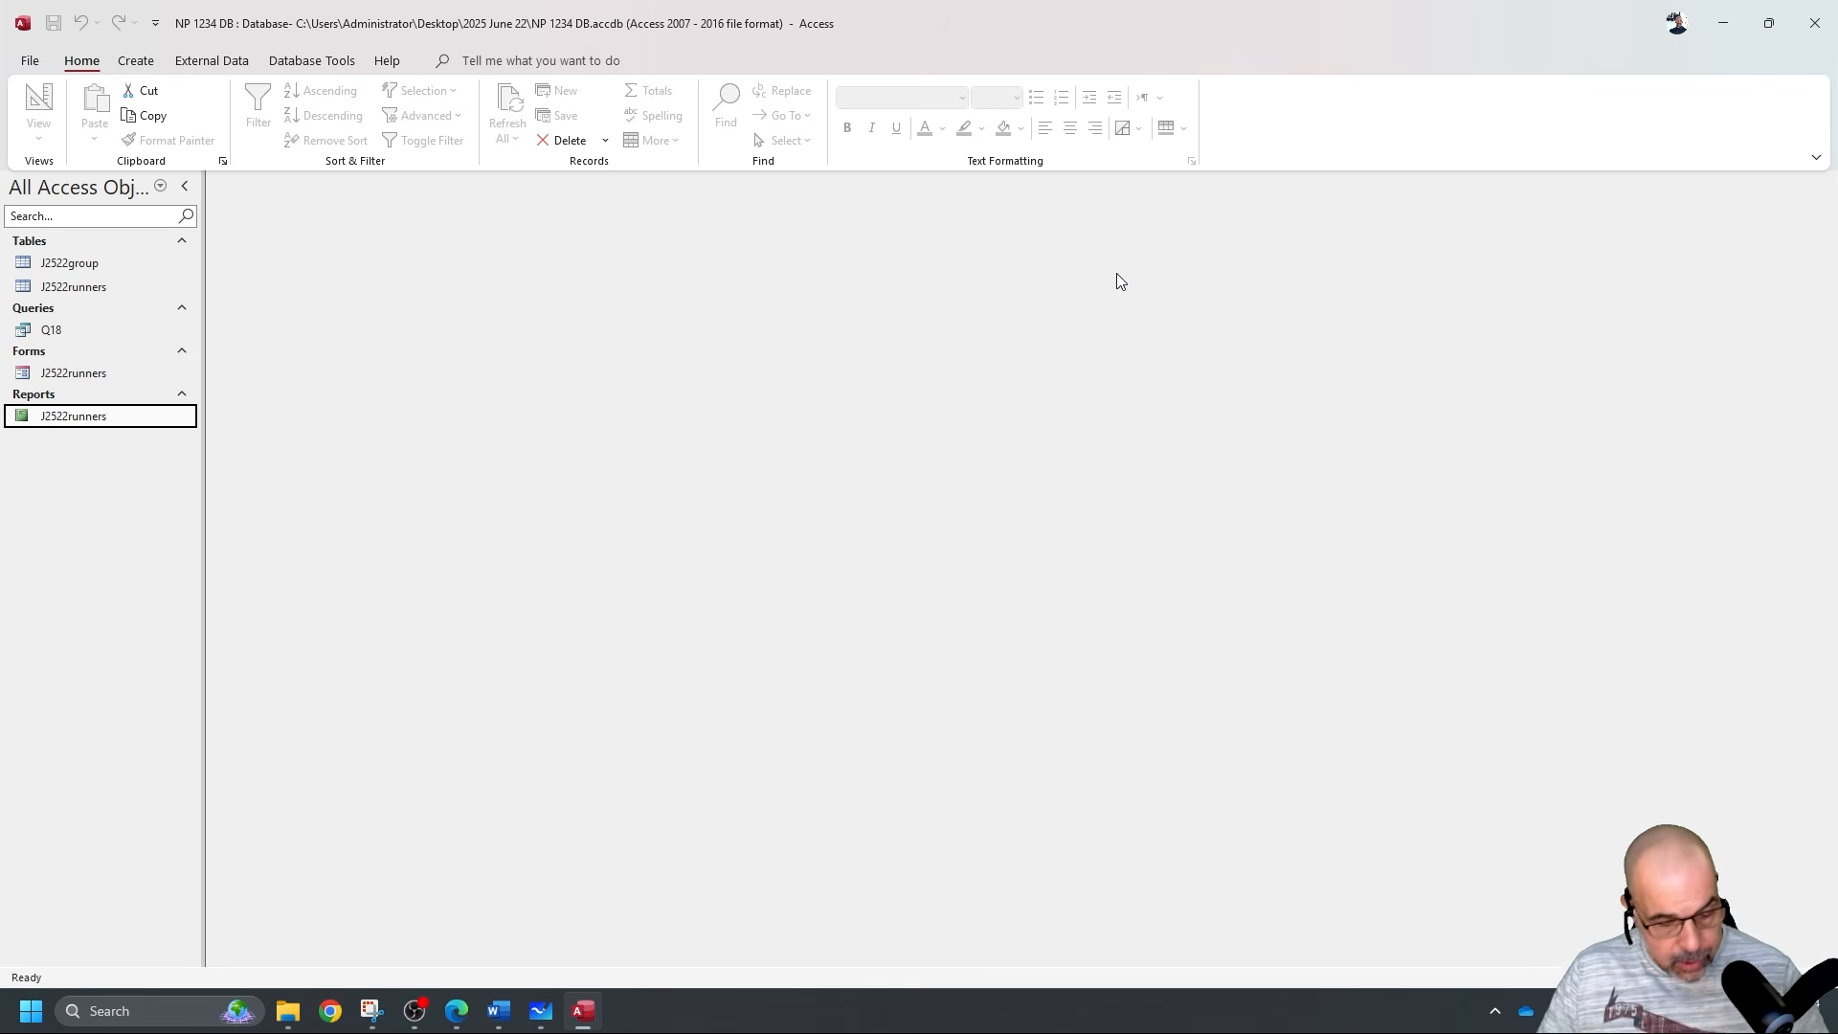
key(alt+Tab)
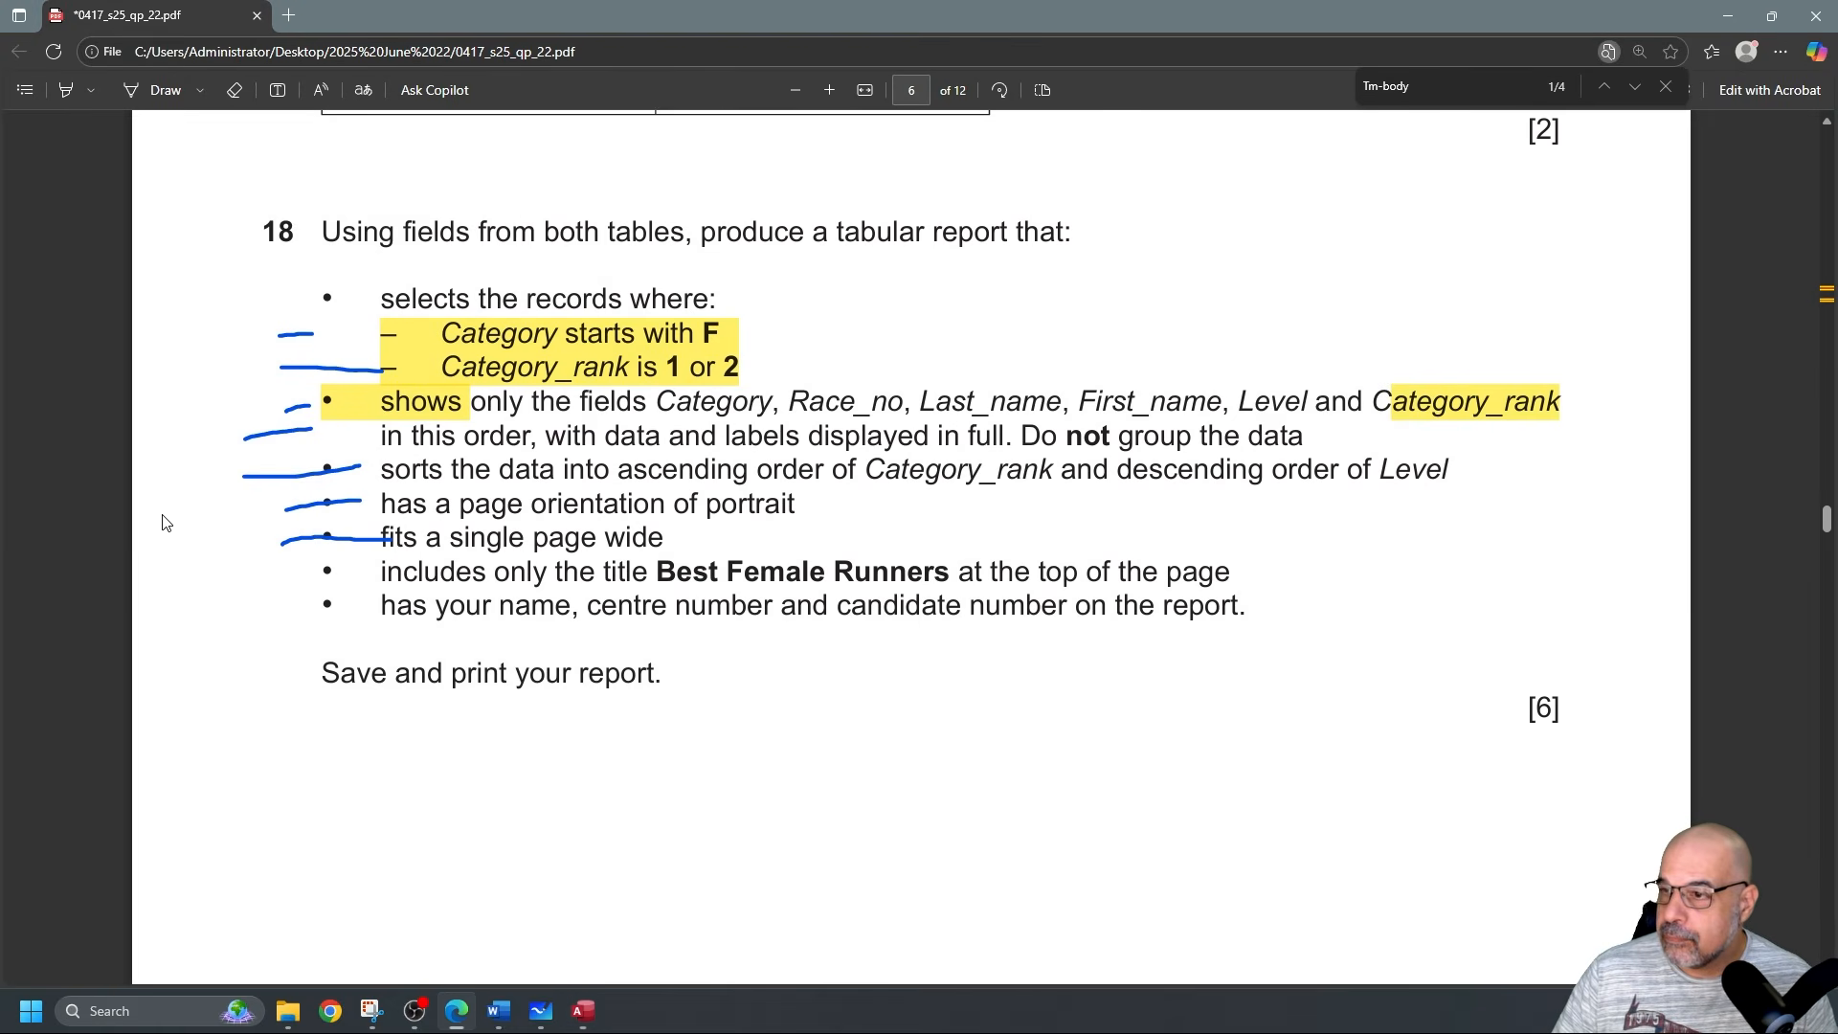
Scroll to question 19 and highlight Race_time and hh:mm:ss.
scroll(360, 457, down, 15)
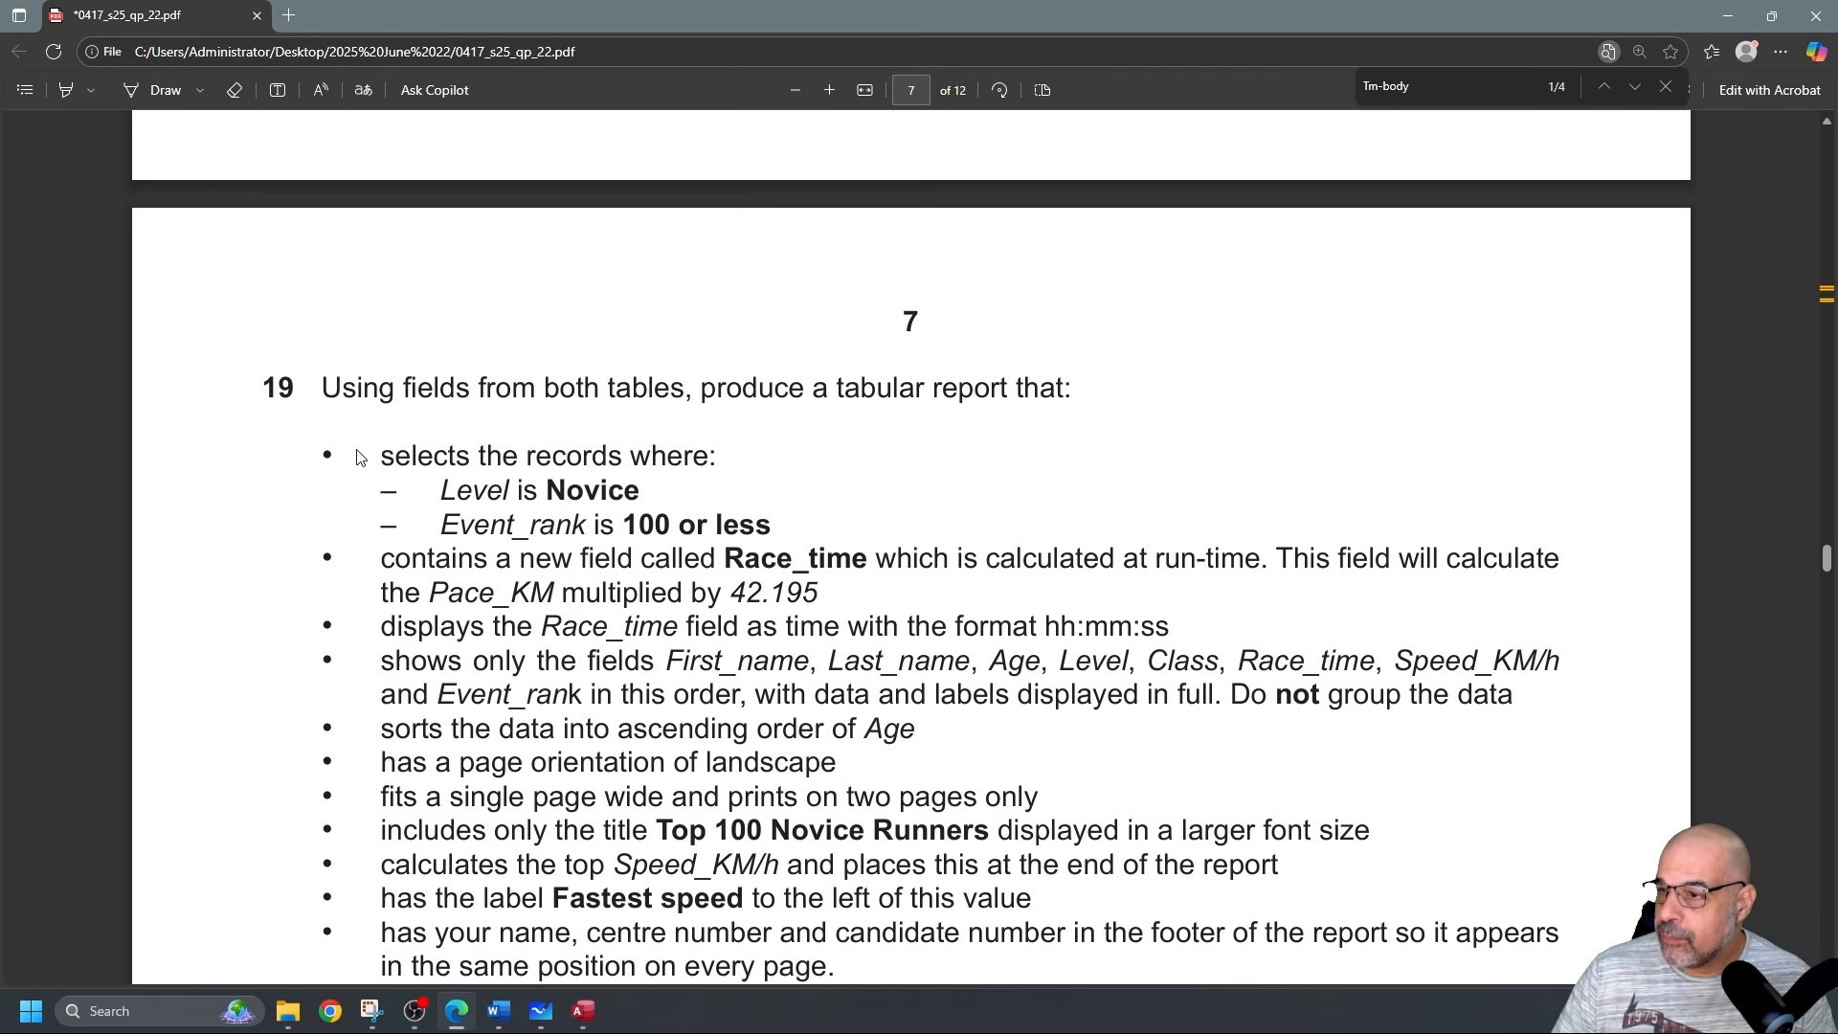
scroll(360, 457, down, 2)
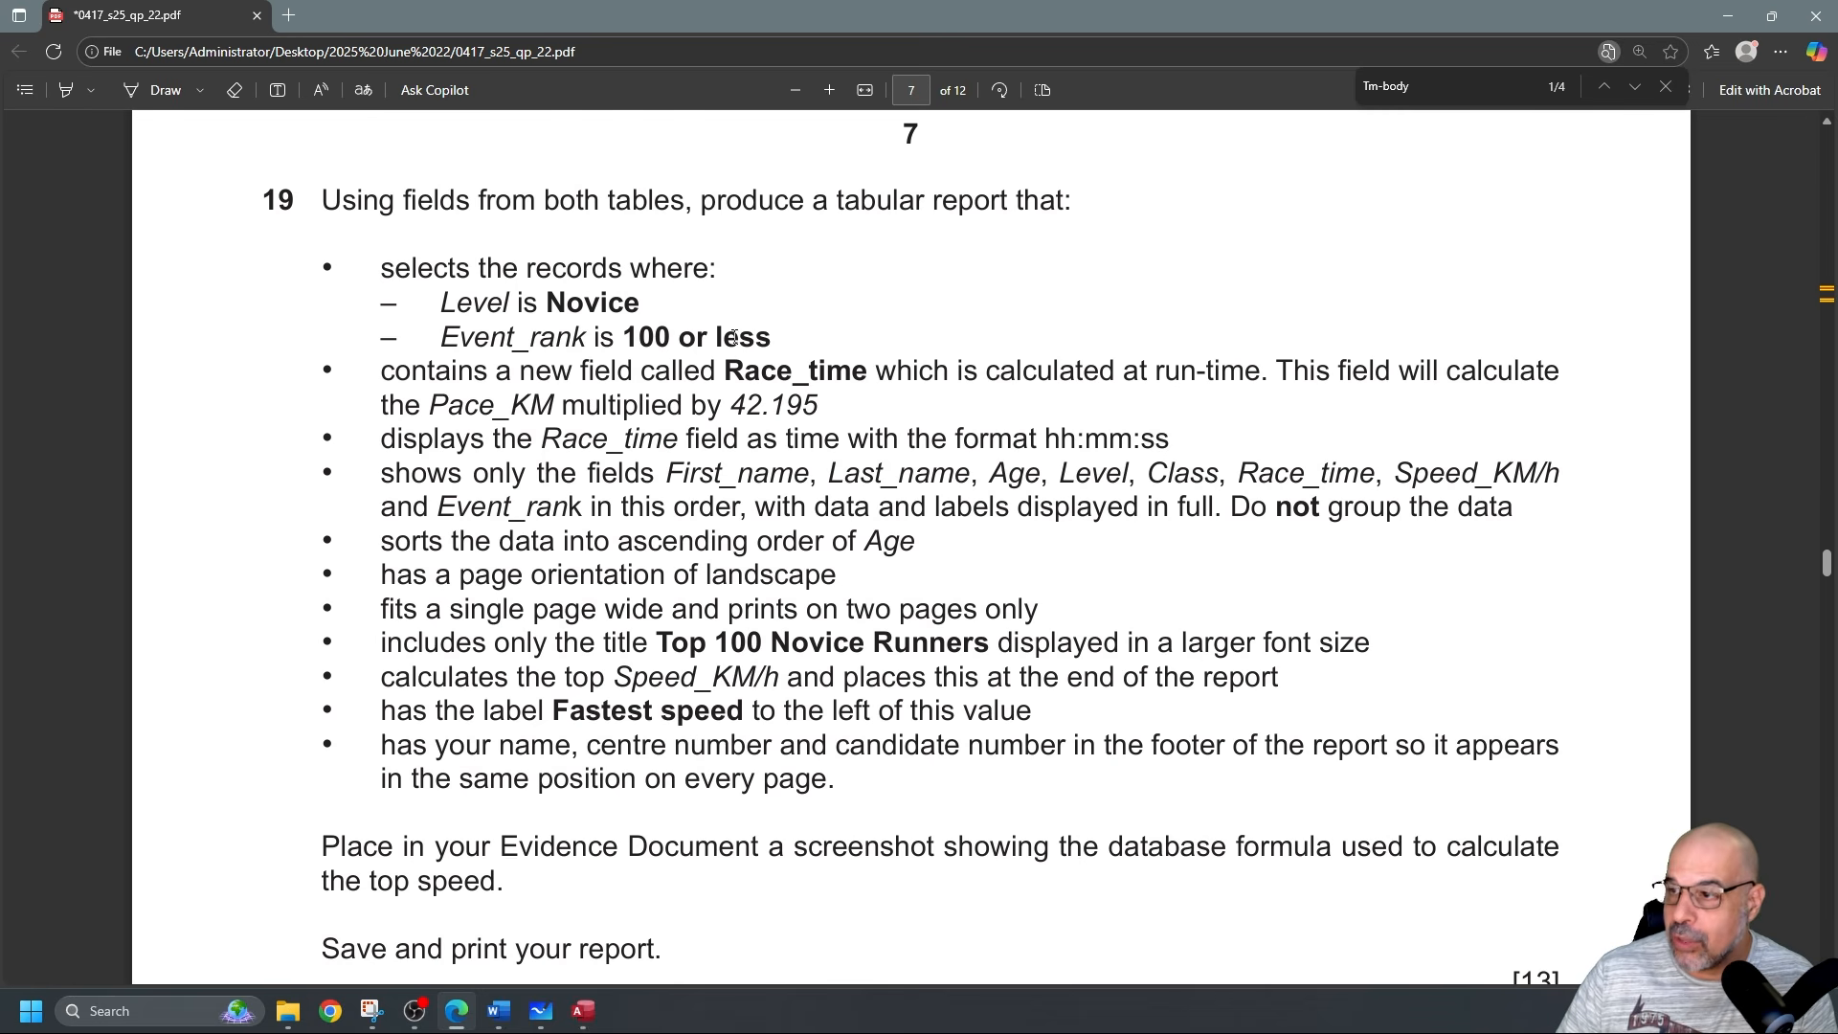
click(65, 90)
drag(728, 372, 871, 373)
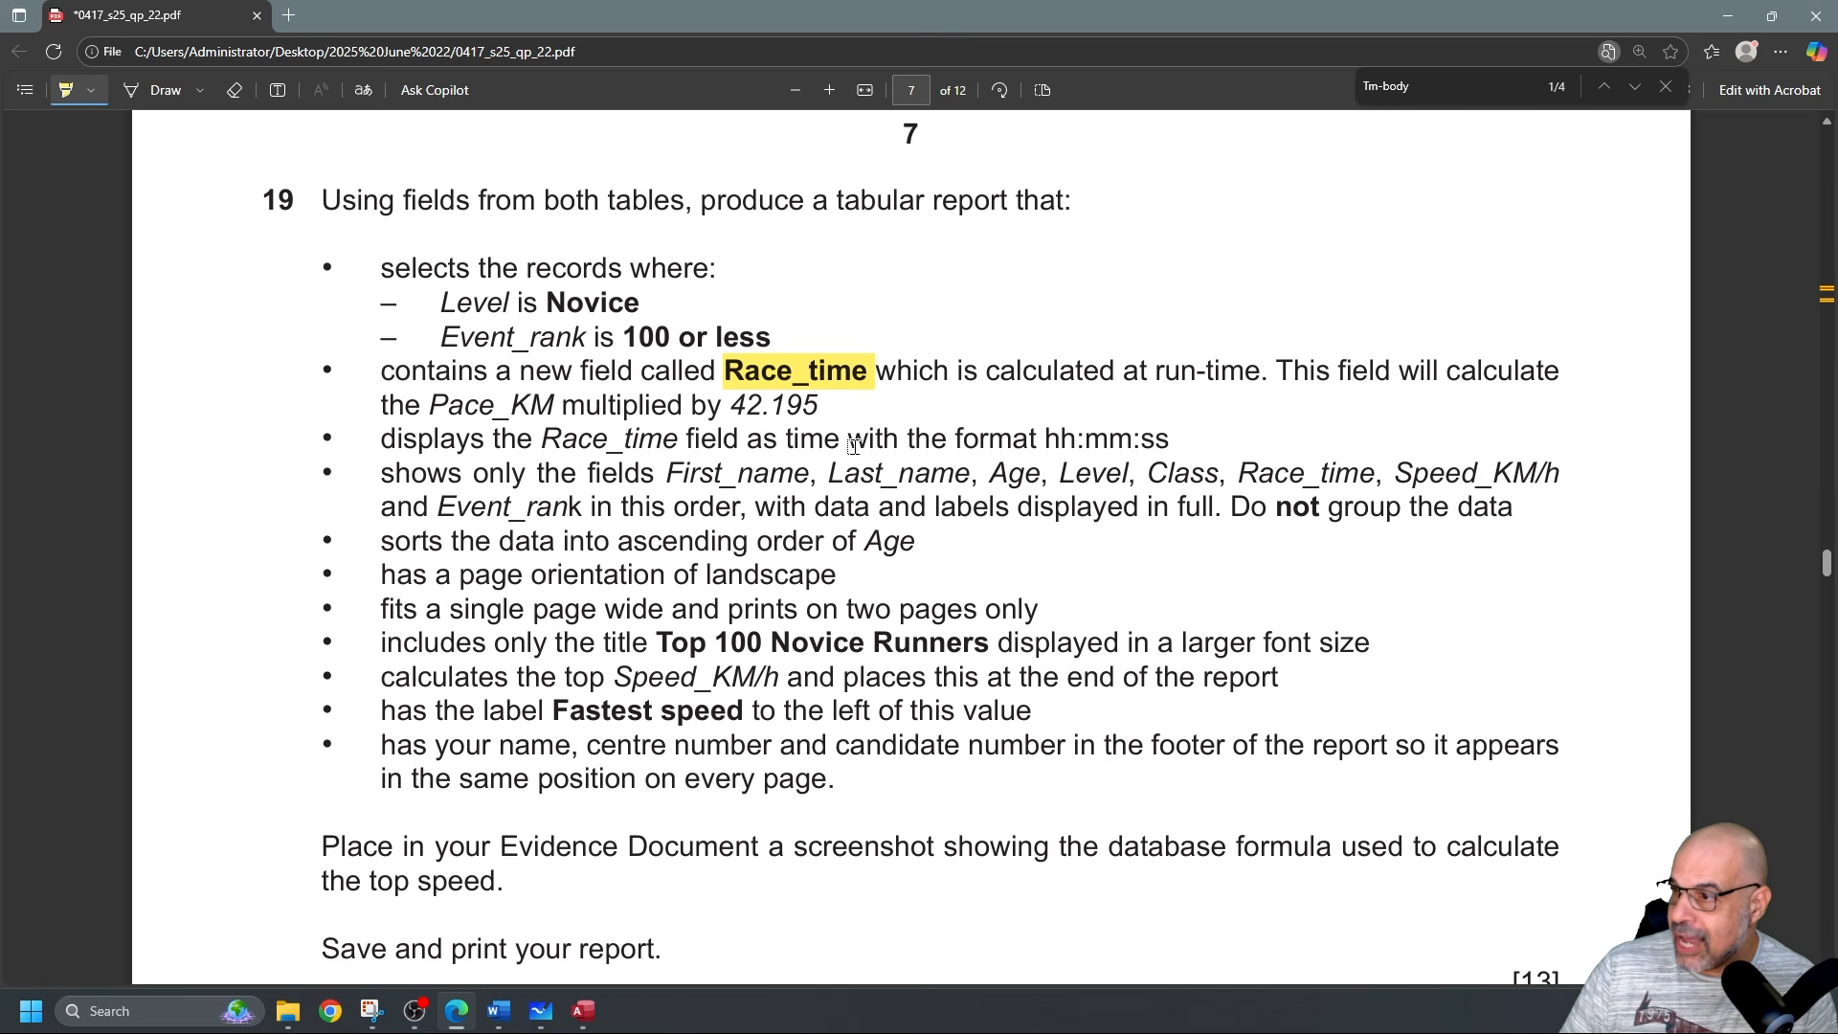
mouse_move(1043, 438)
mouse_down()
mouse_move(1207, 440)
mouse_move(1178, 440)
mouse_up()
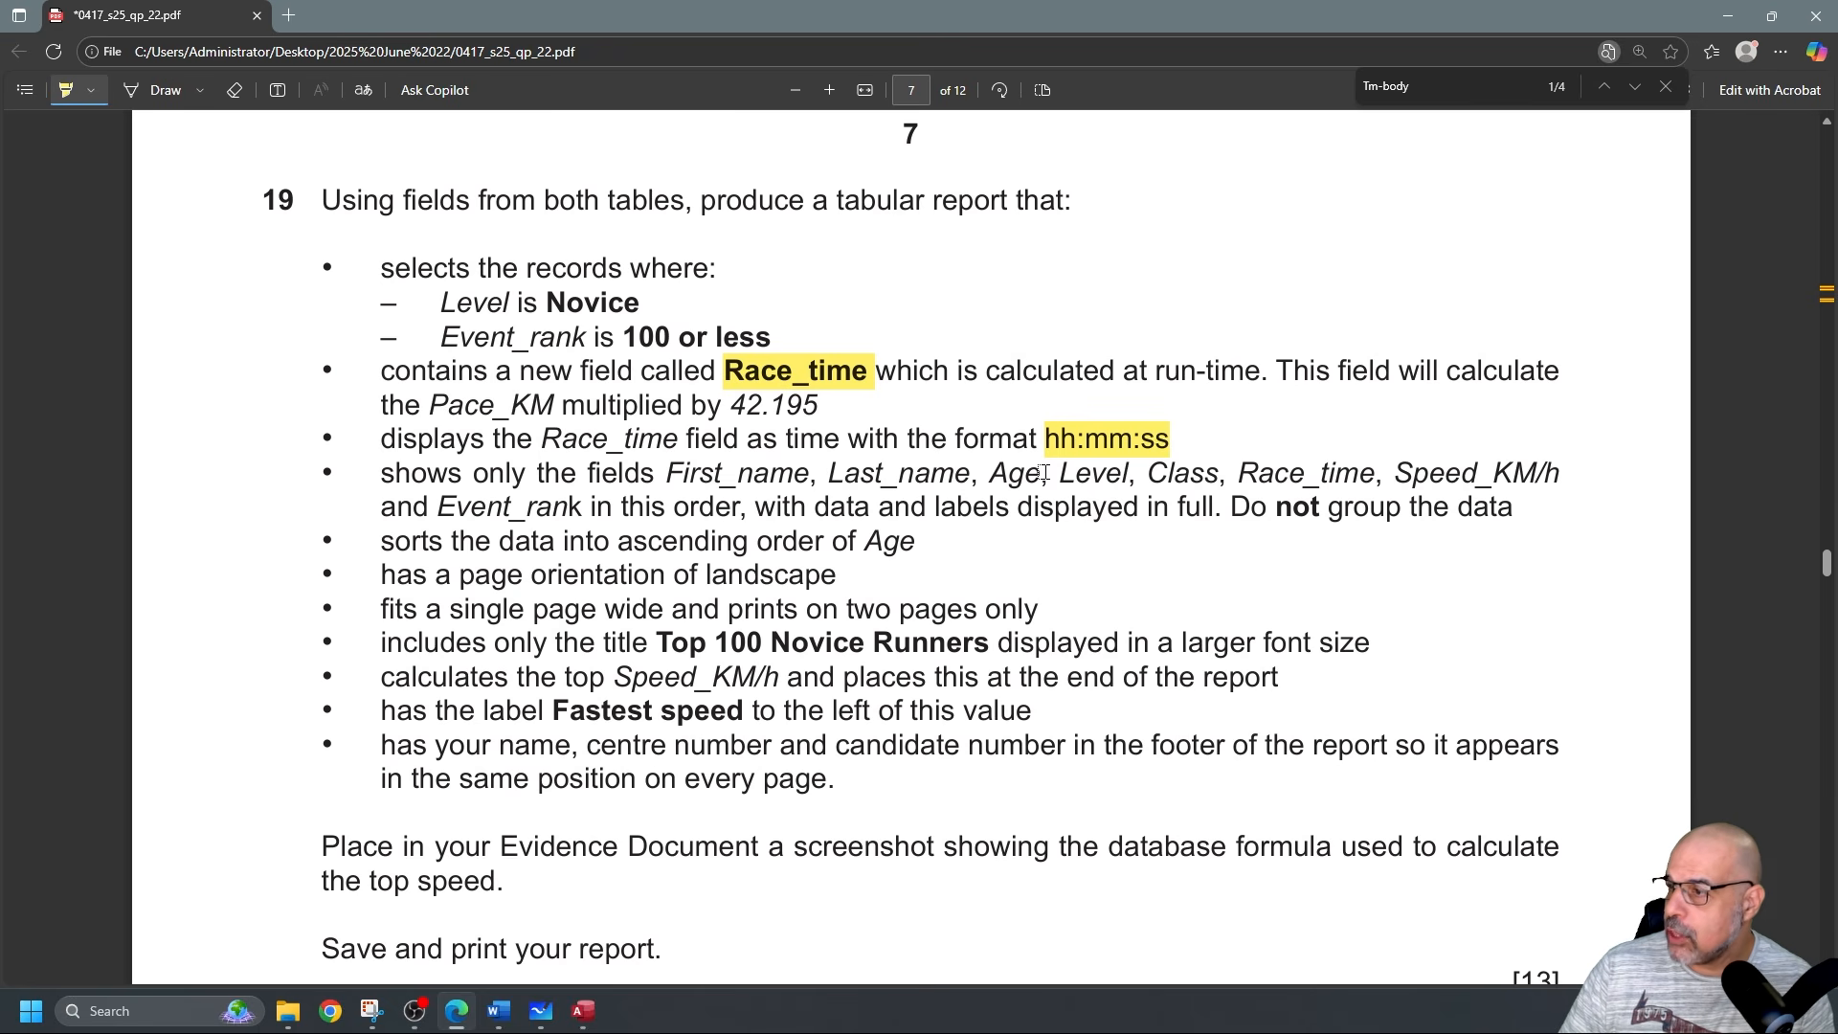
Draw ink marks: an arrow at the fields bullet, an underline and a check by Race_time.
click(141, 89)
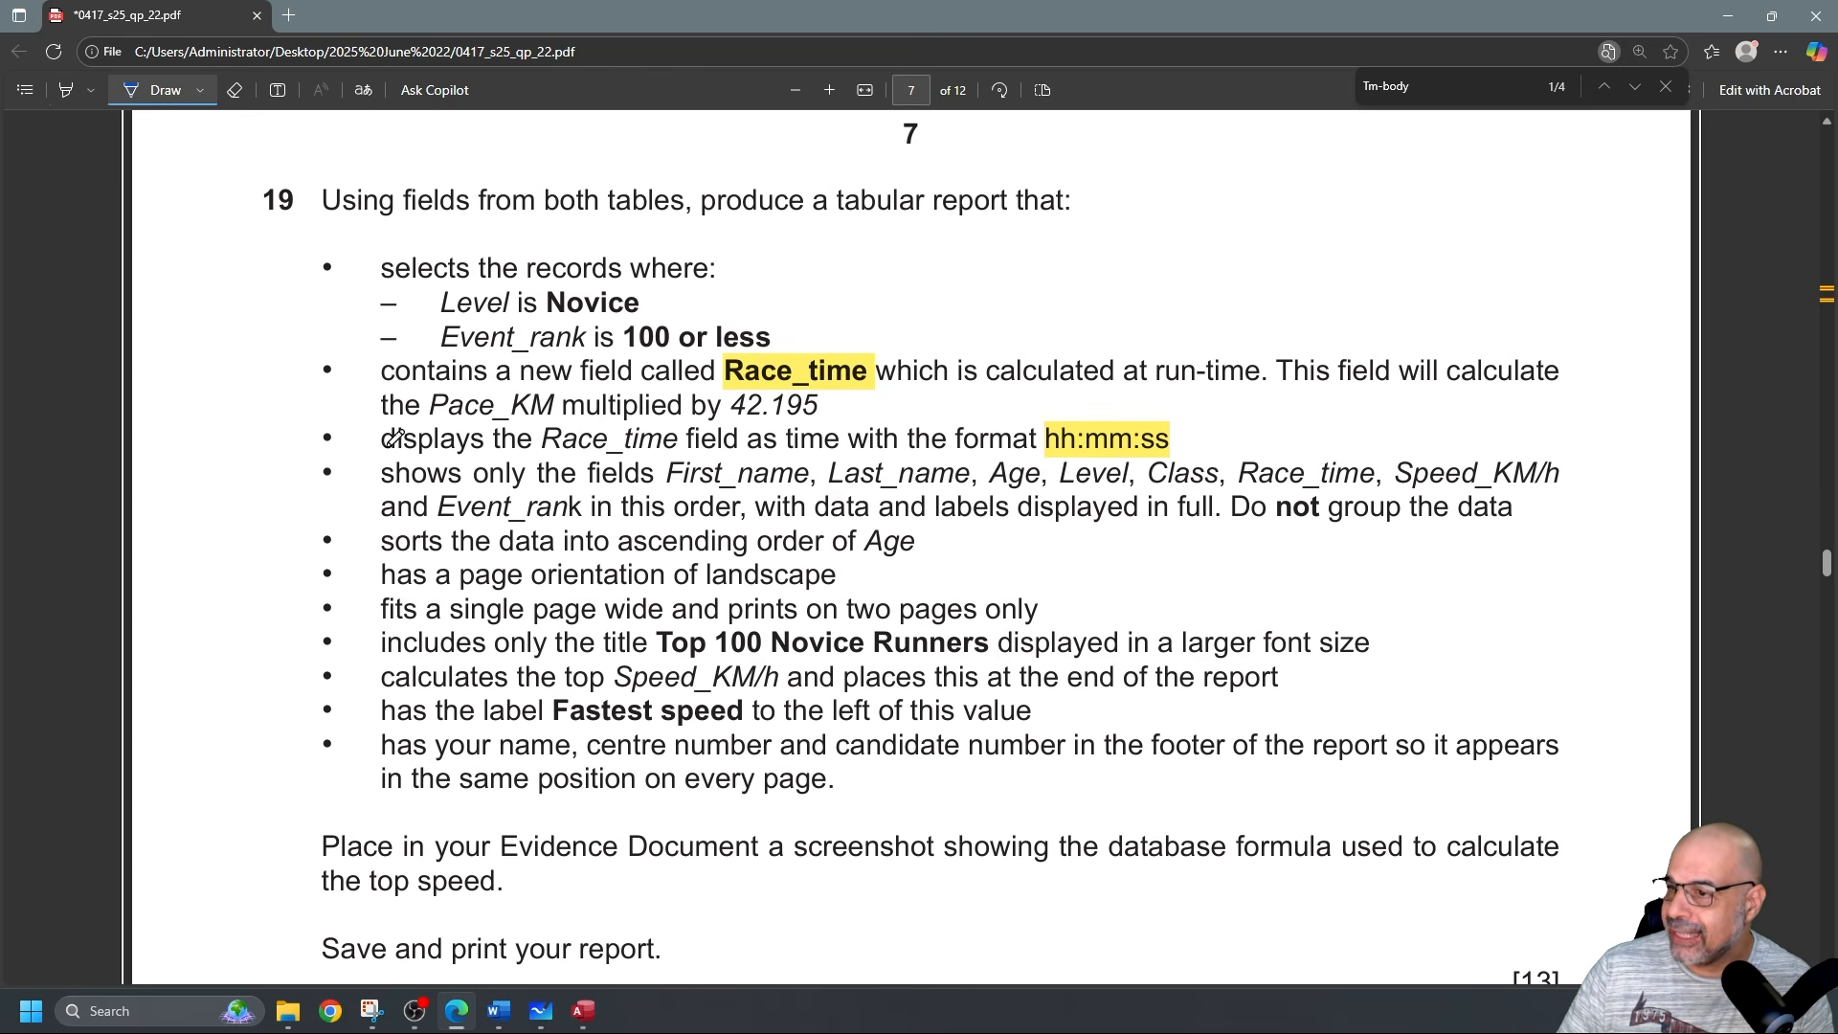
drag(229, 475, 398, 481)
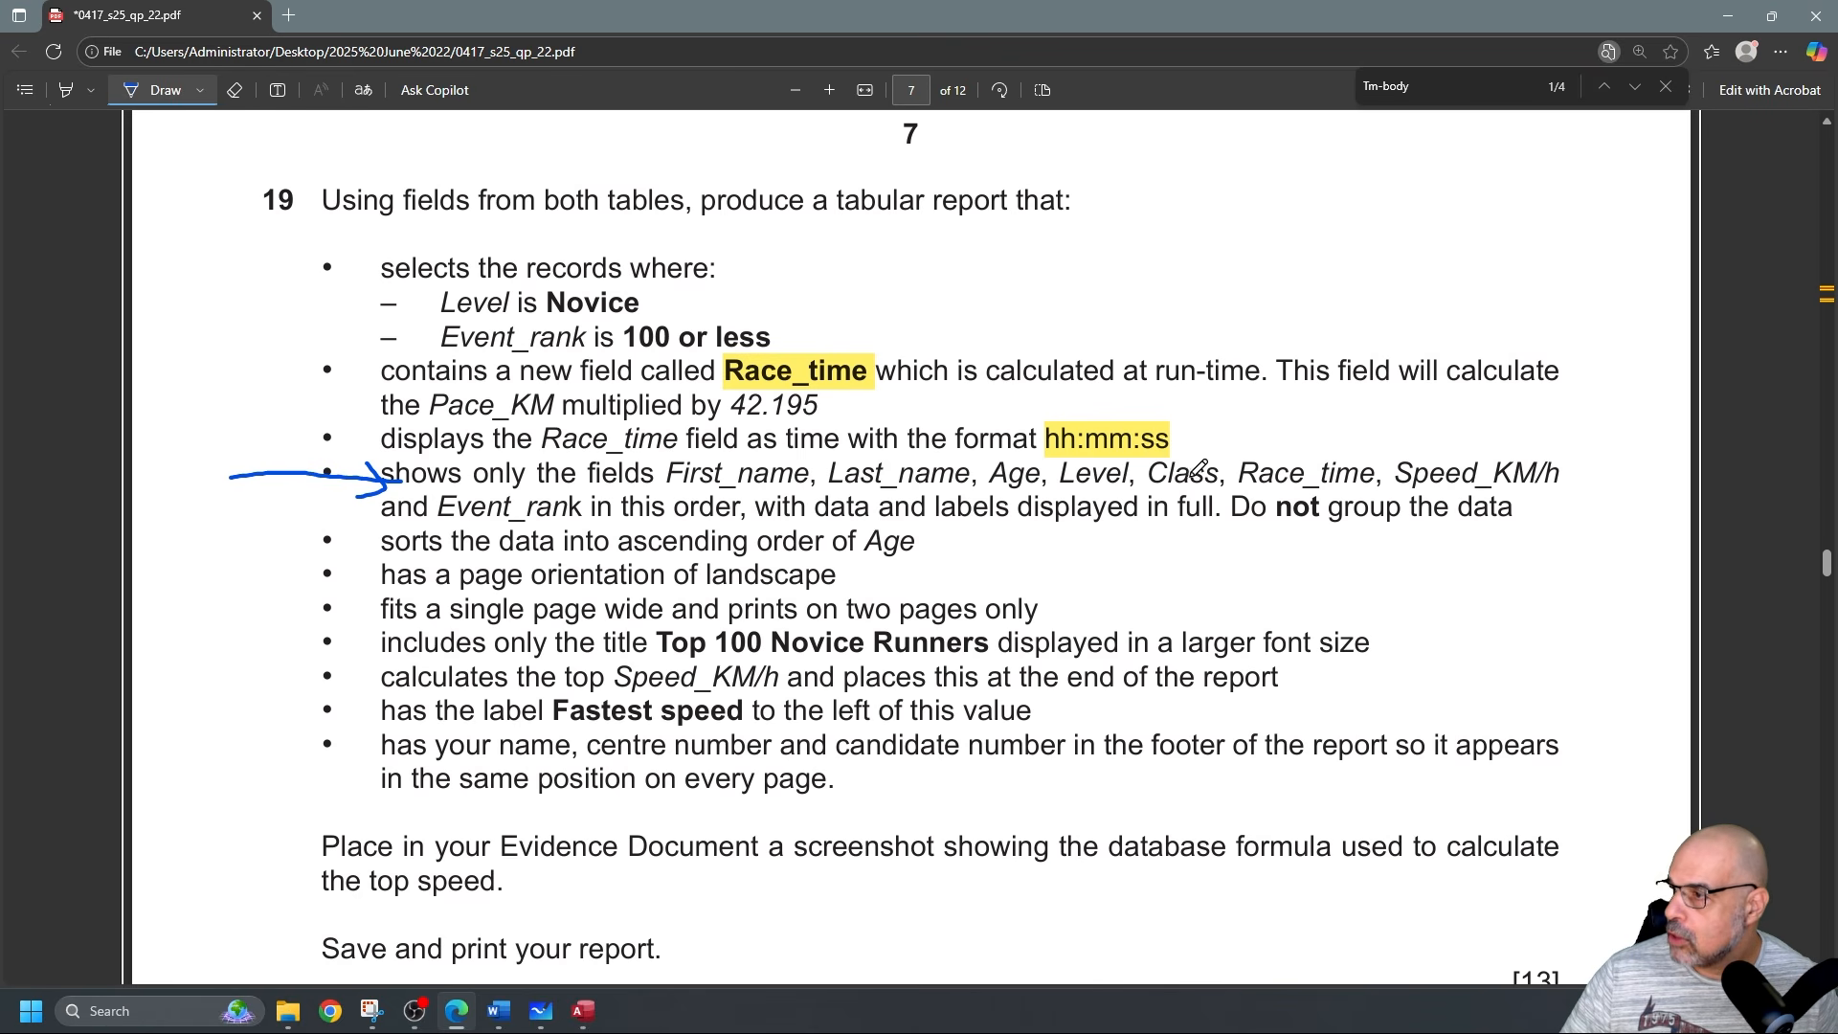
drag(1233, 491, 1385, 490)
mouse_move(869, 292)
mouse_down()
mouse_move(831, 356)
mouse_move(829, 328)
mouse_move(869, 346)
mouse_up()
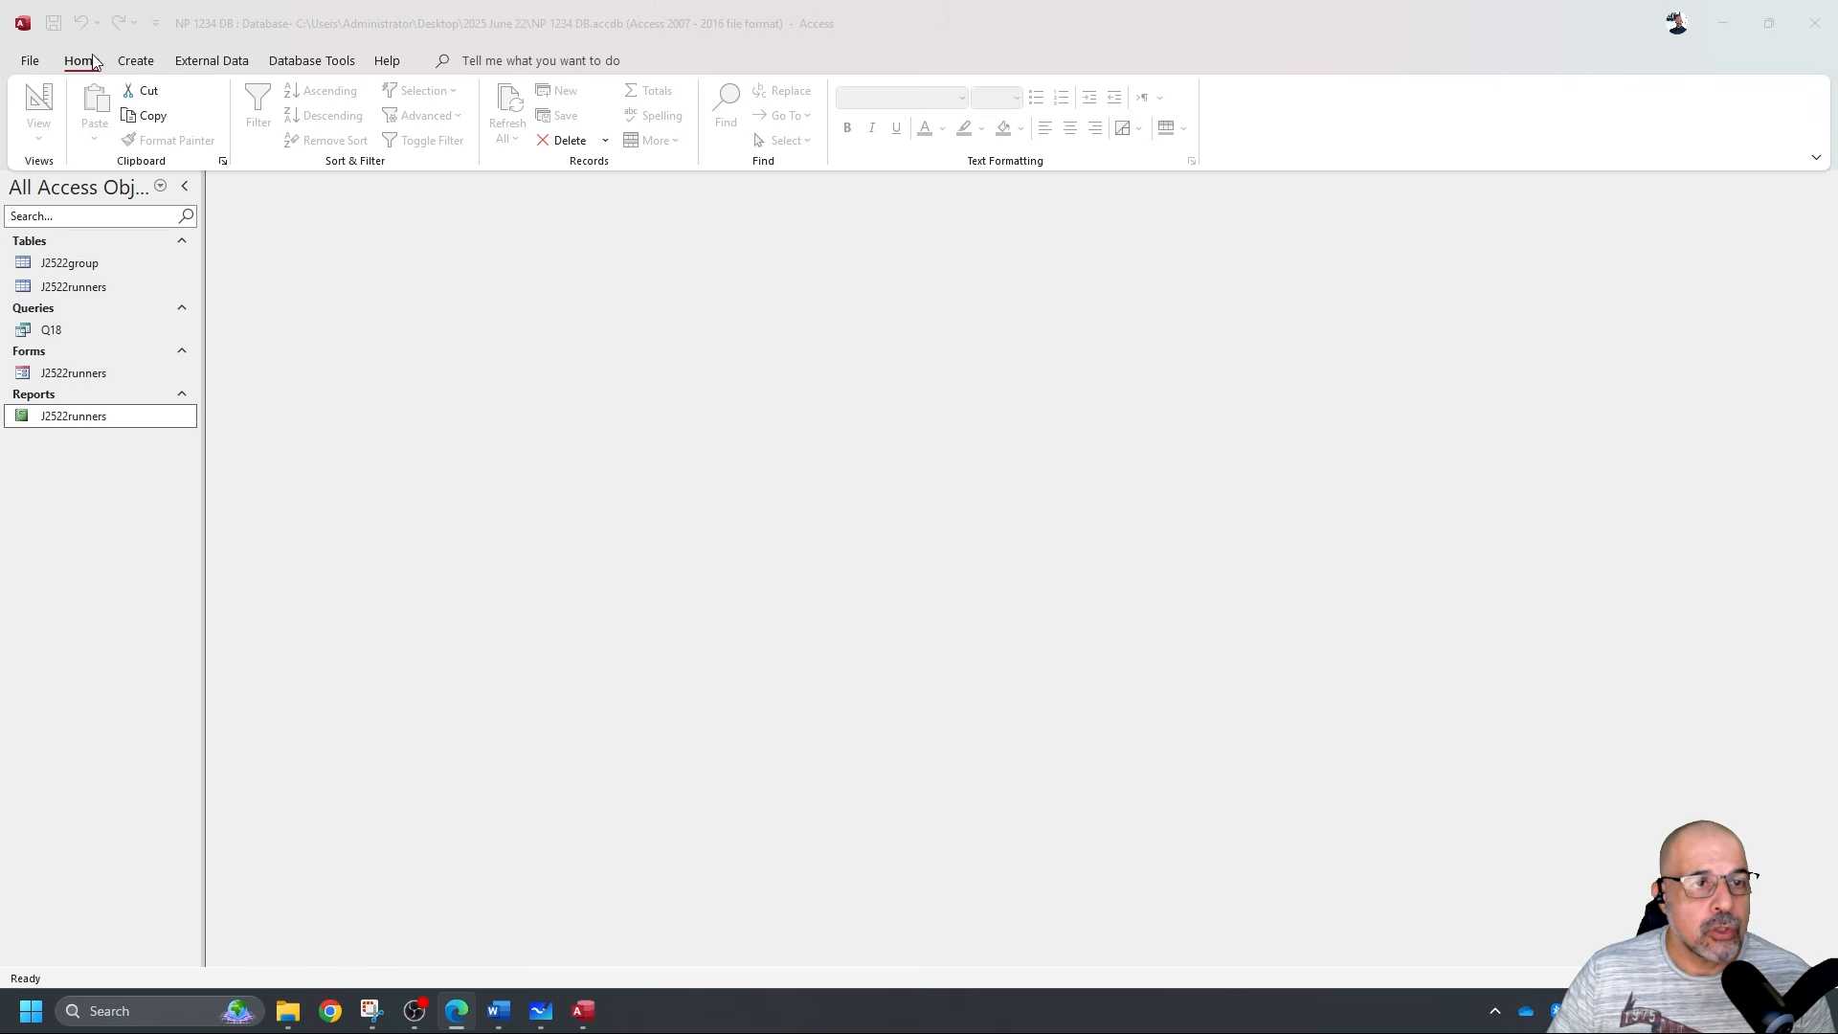
Create a new query design with the J2522group and J2522runners tables.
click(136, 60)
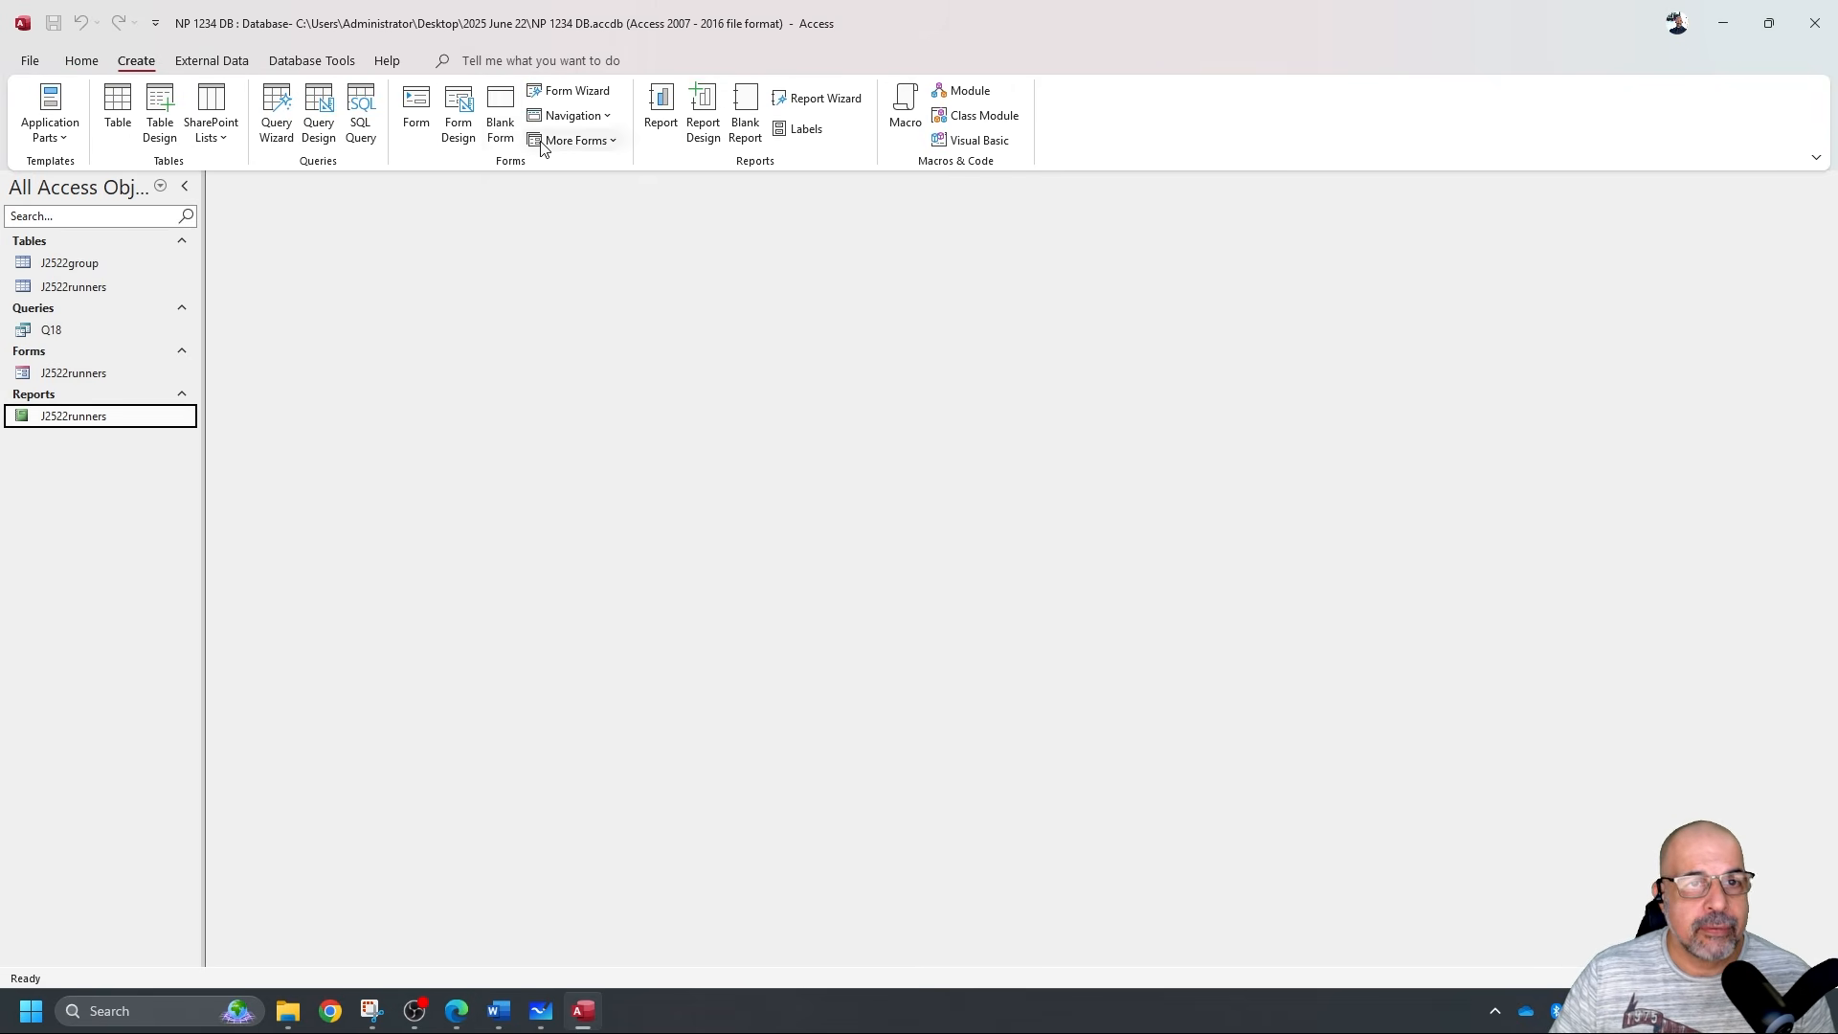
click(322, 103)
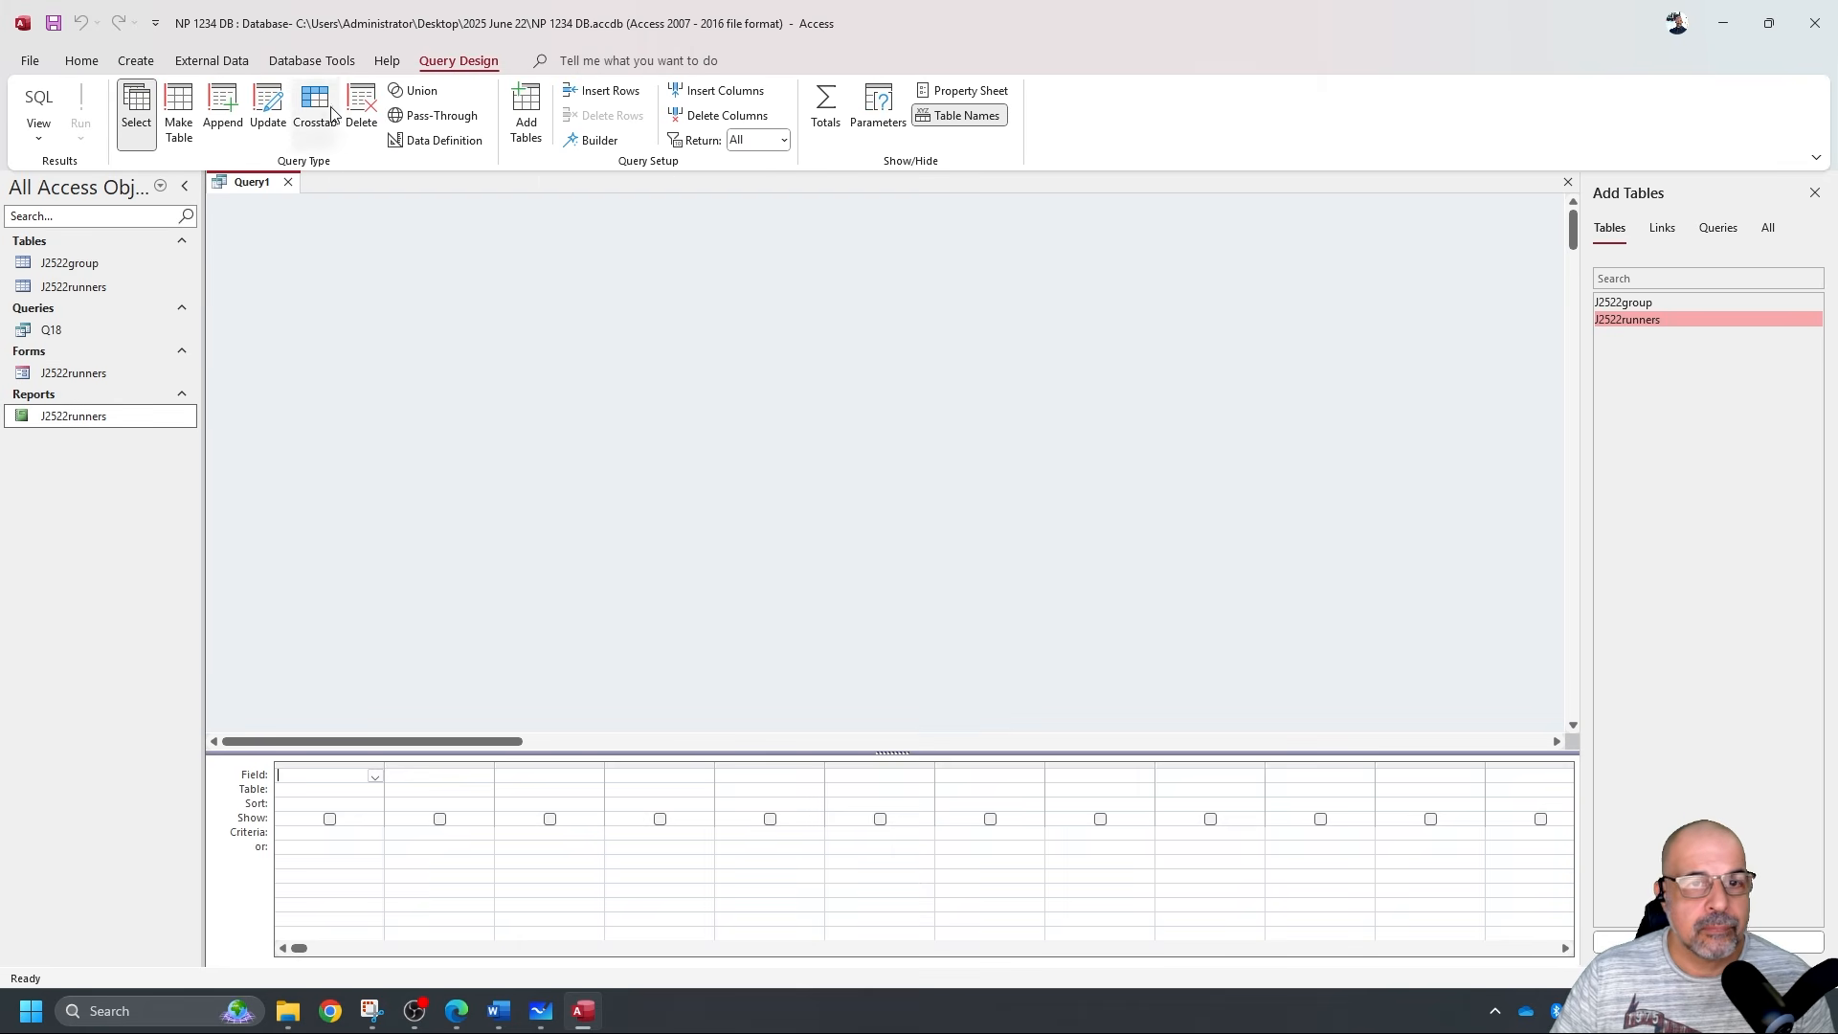
double_click(1697, 304)
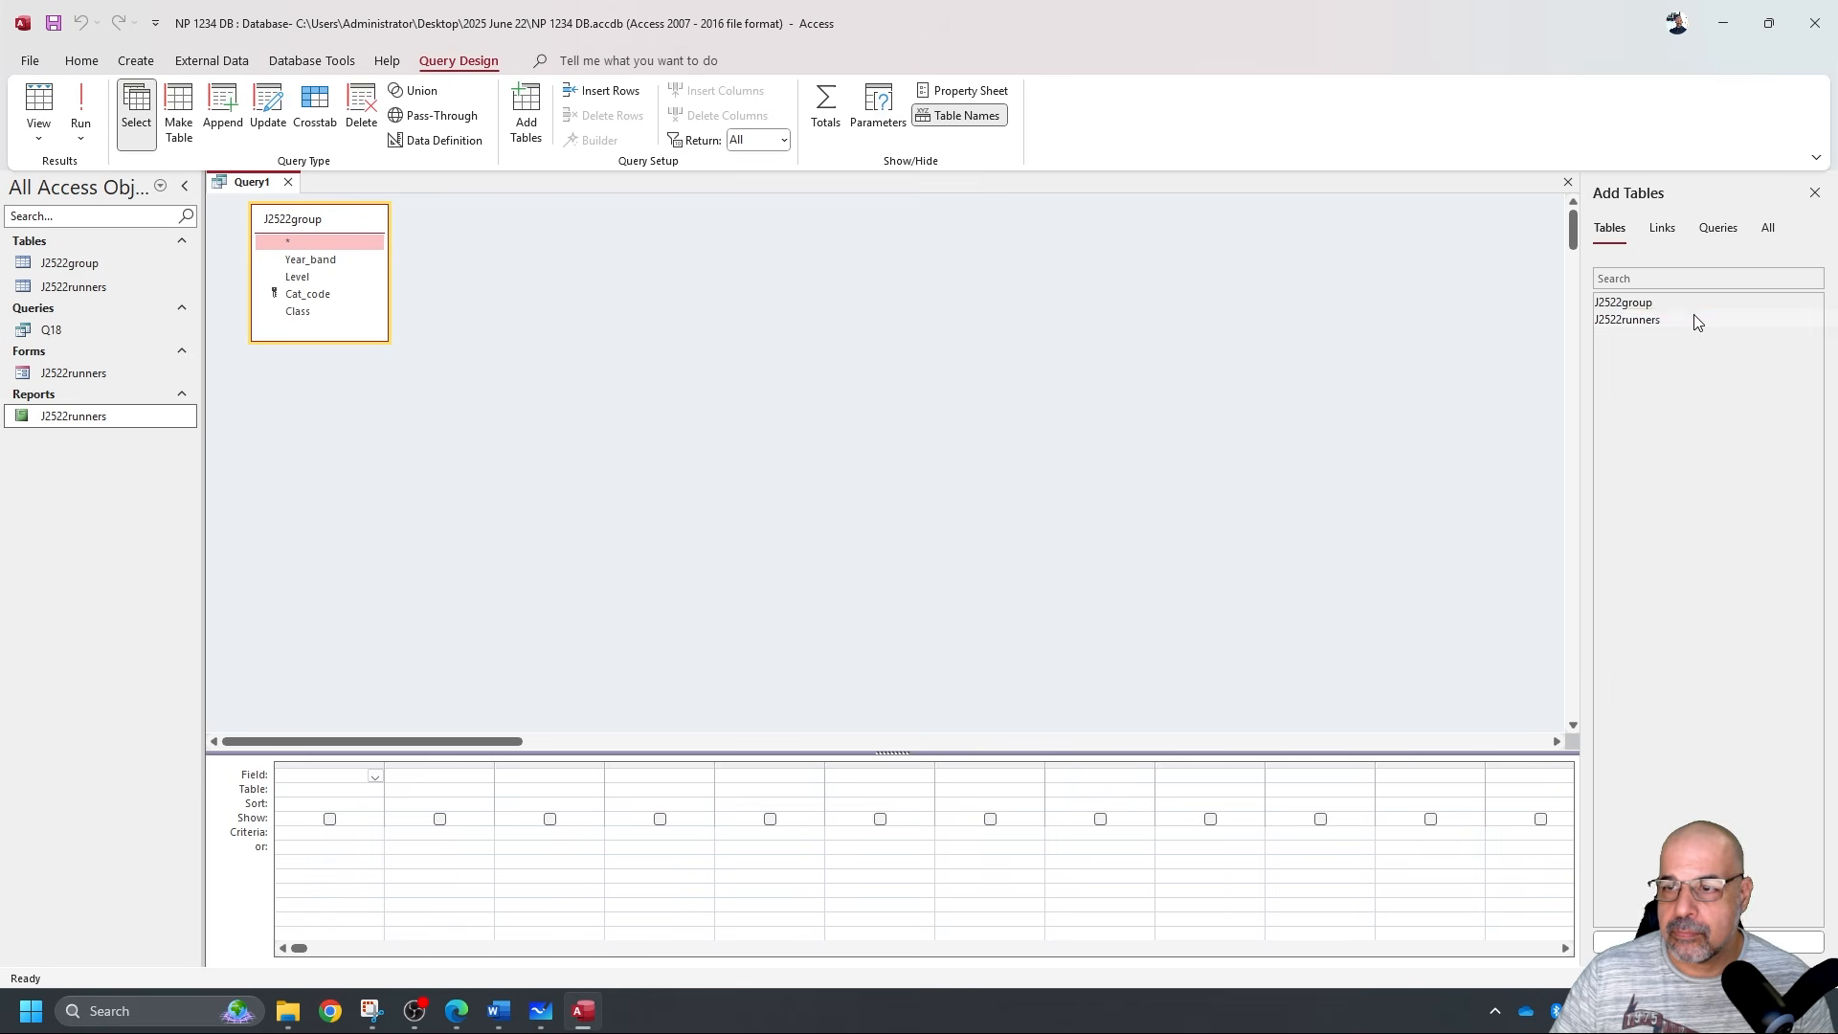
double_click(1693, 318)
drag(508, 341, 522, 453)
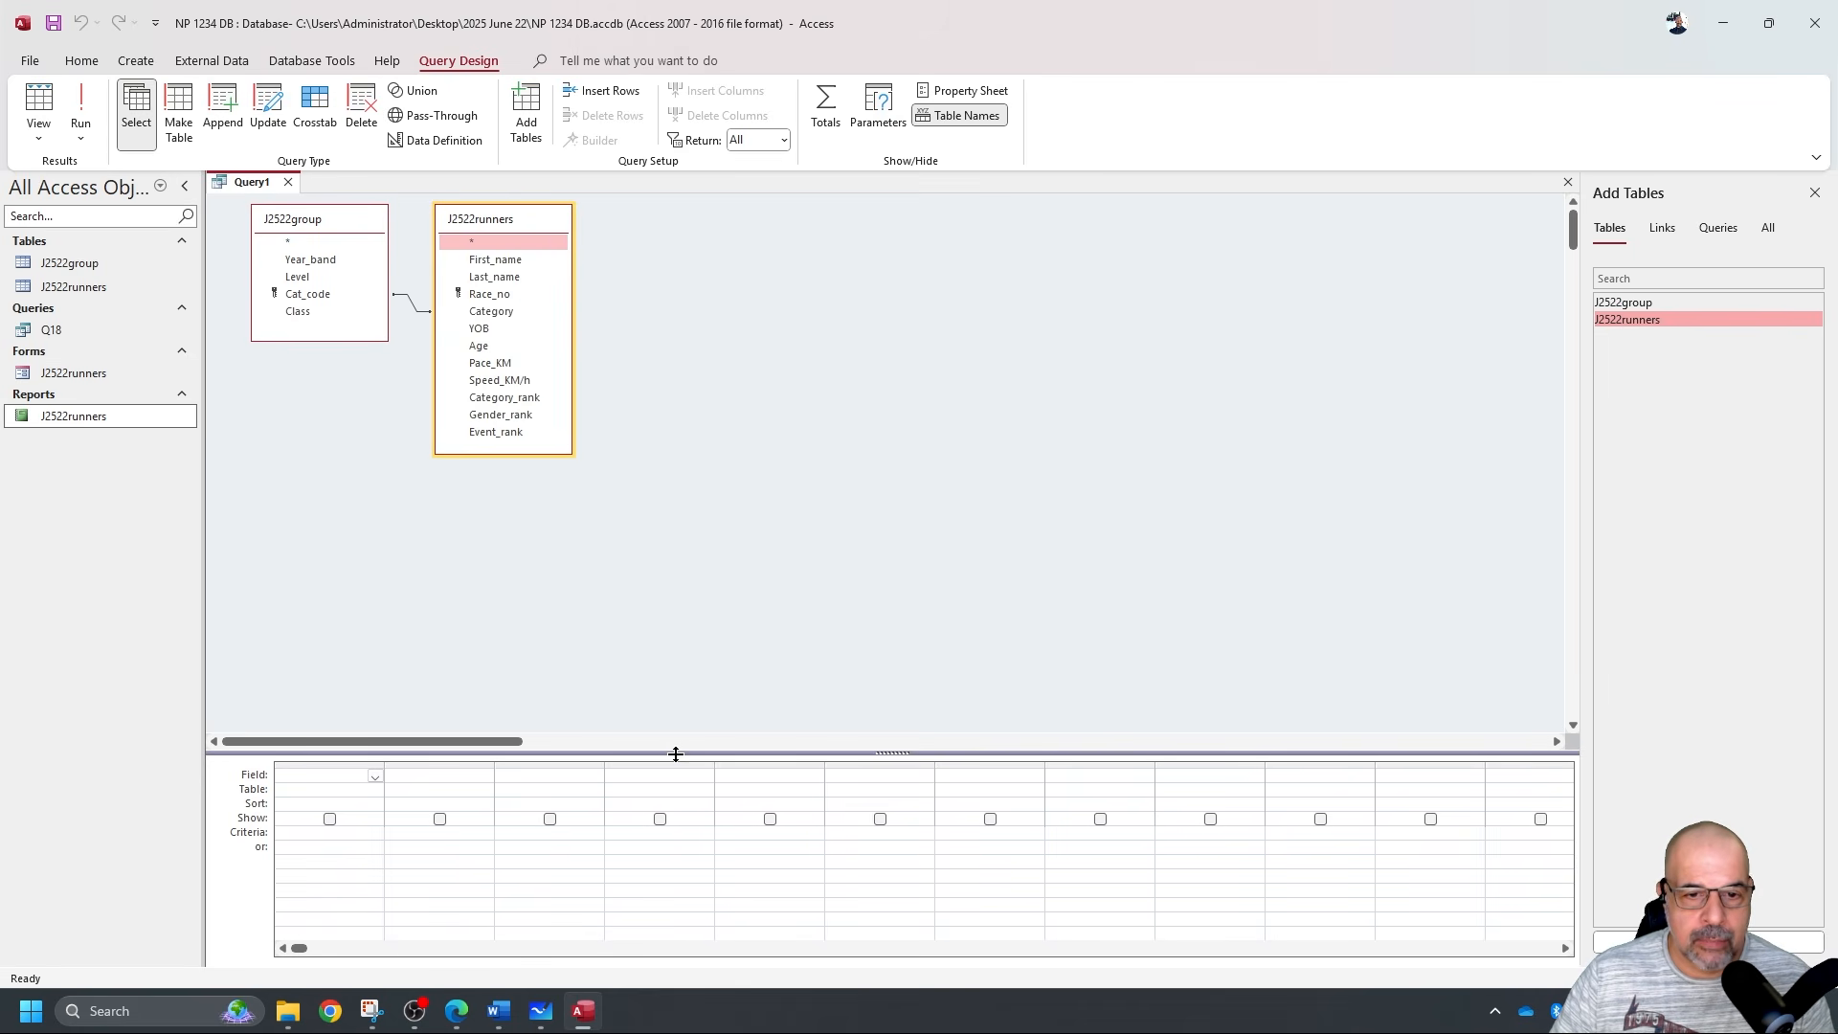
drag(648, 542, 651, 564)
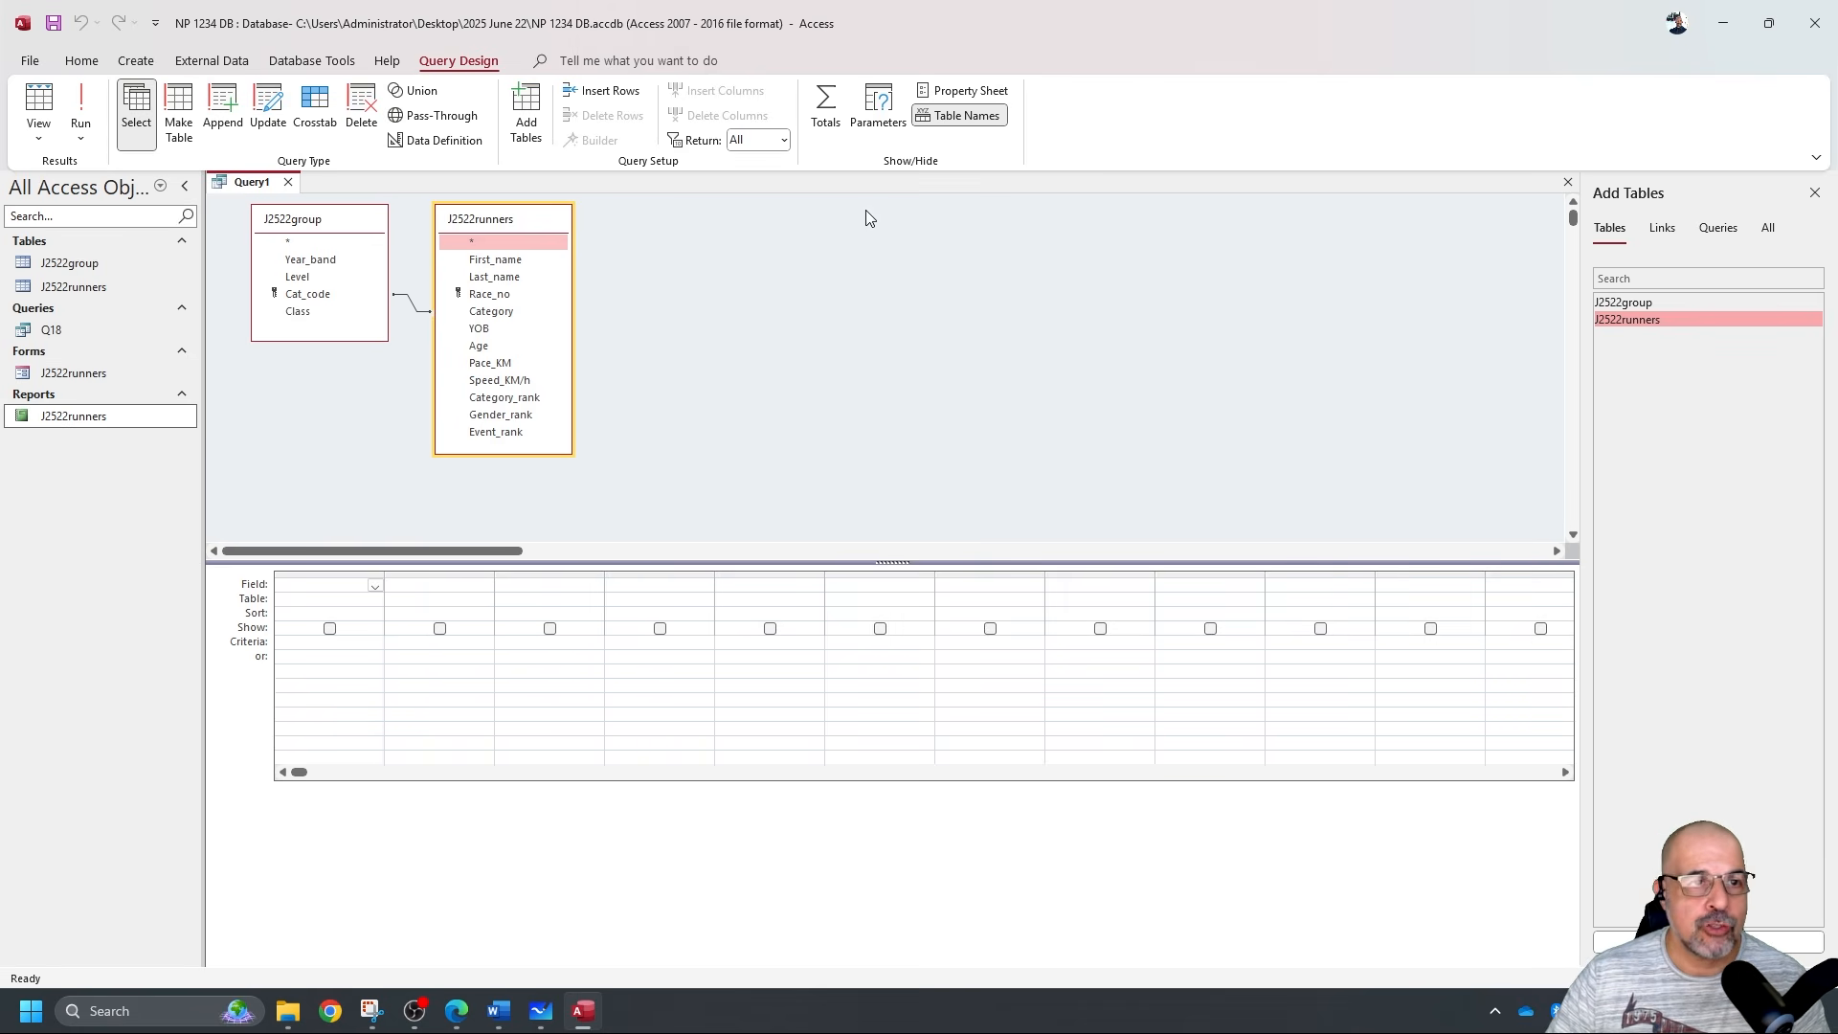
Add First_name, Last_name, Age, Level and Class to the query grid.
double_click(493, 260)
double_click(494, 277)
double_click(481, 347)
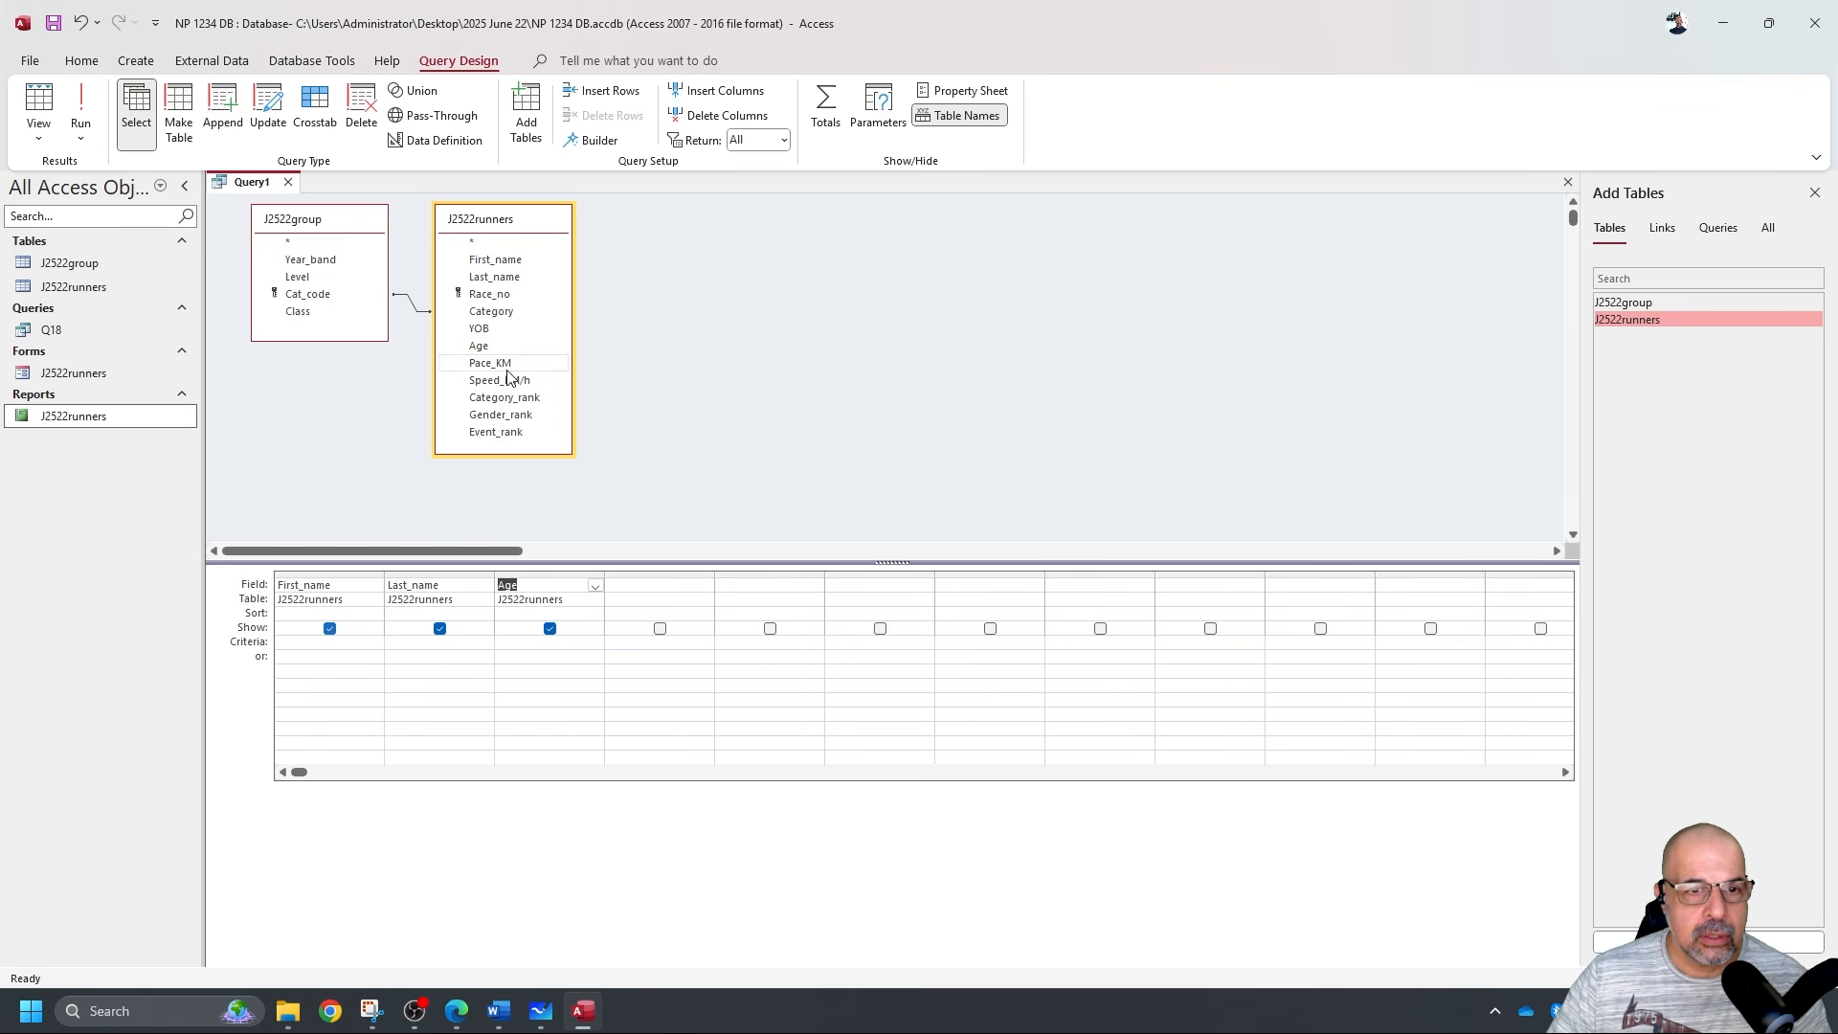
double_click(316, 277)
double_click(308, 314)
key(alt+Tab)
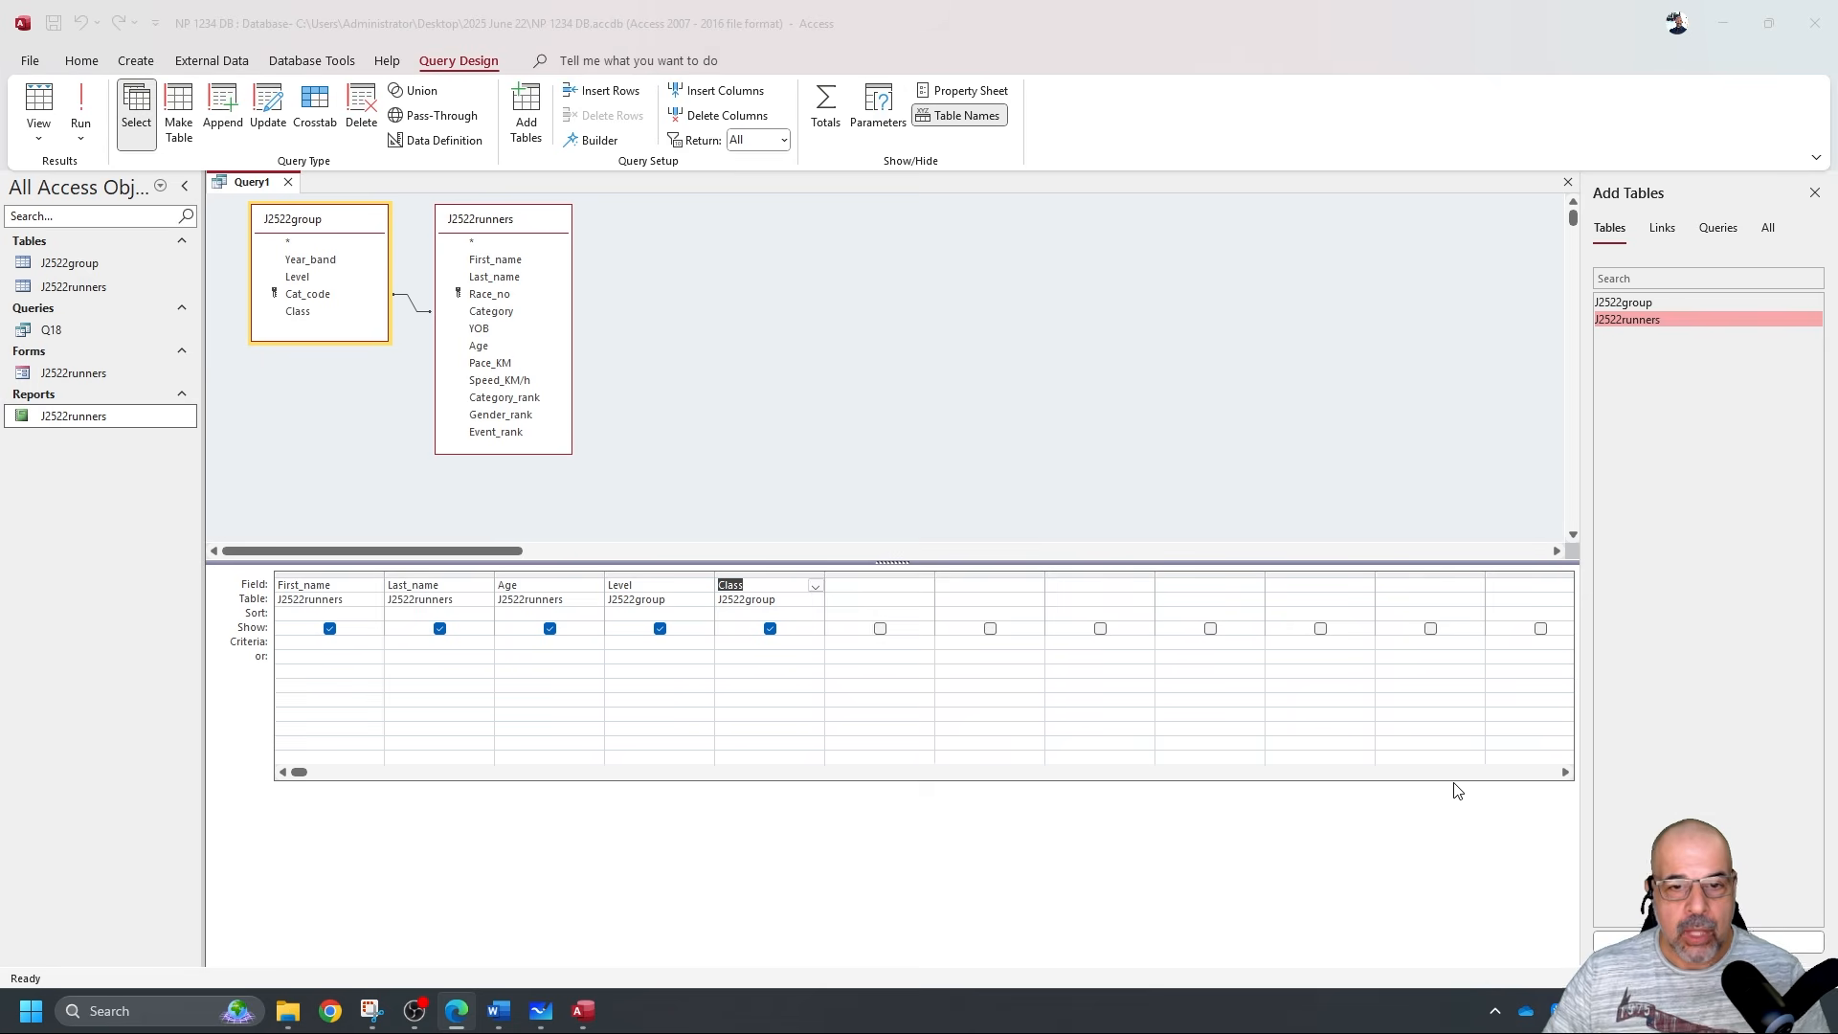
Build the expression [J2522runners]![Pace_KM]*42.195 in the sixth grid column.
right_click(870, 588)
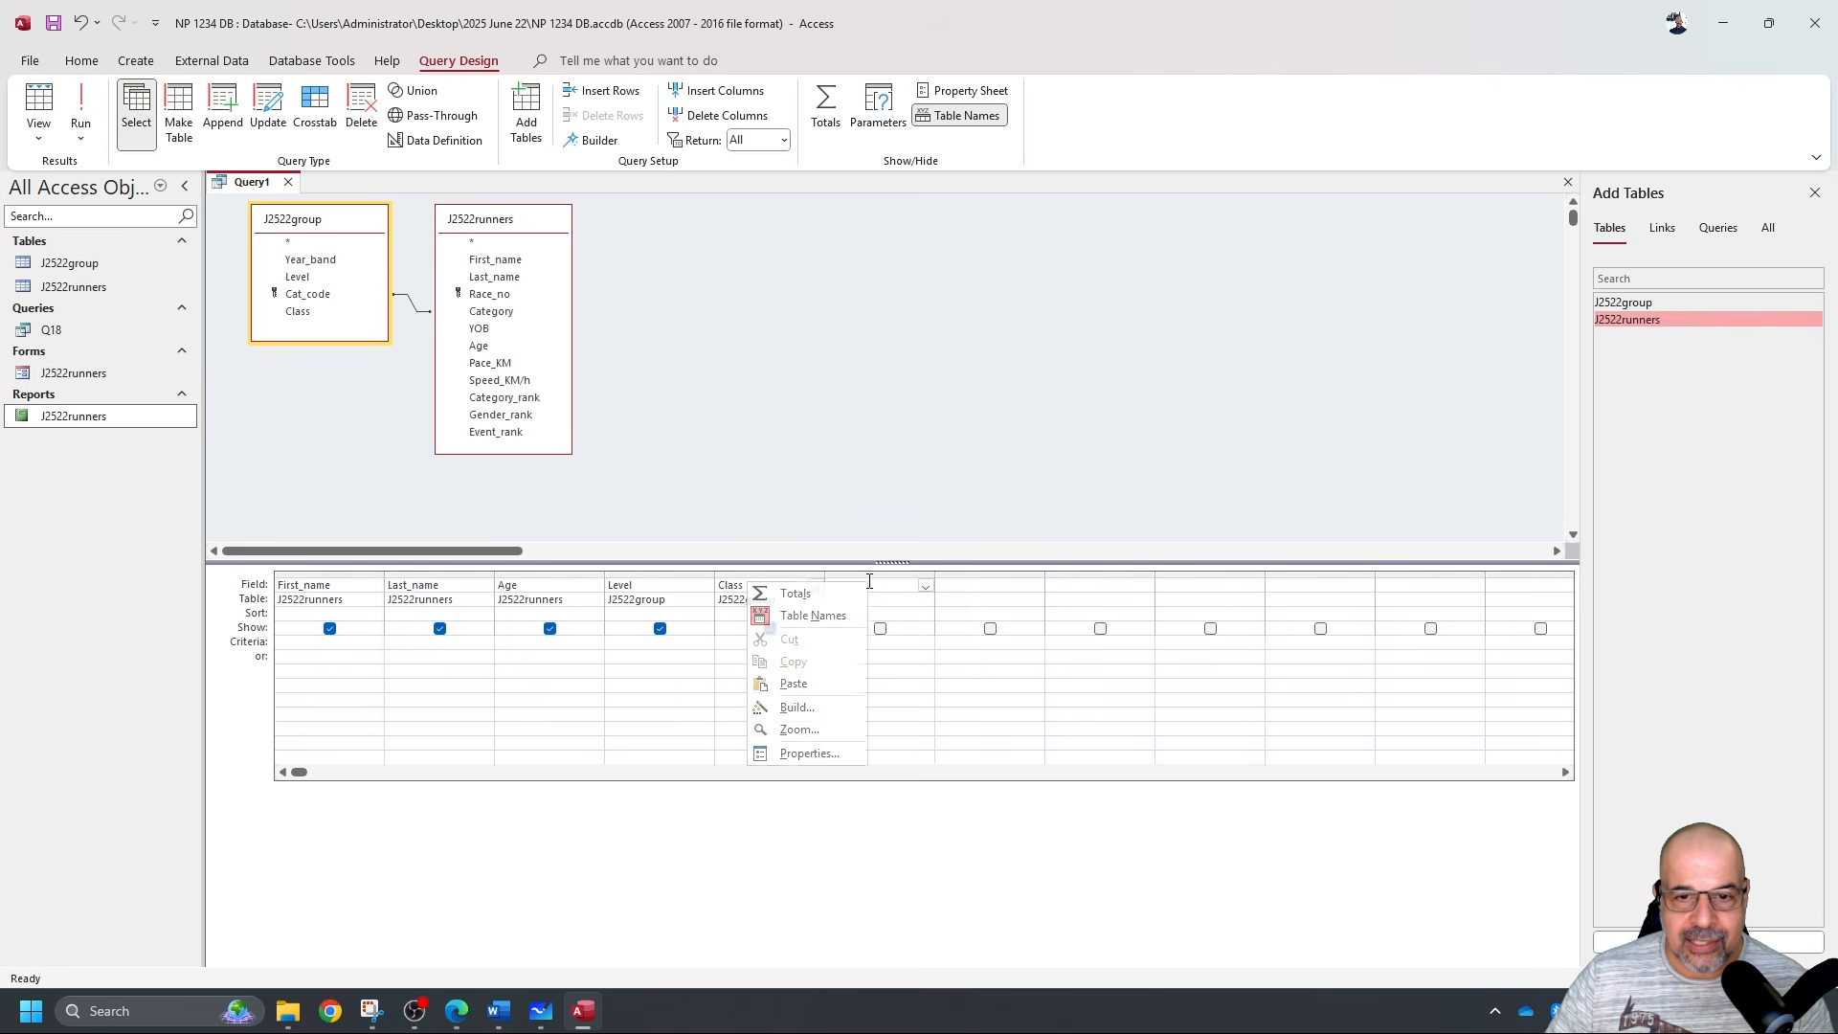
click(807, 699)
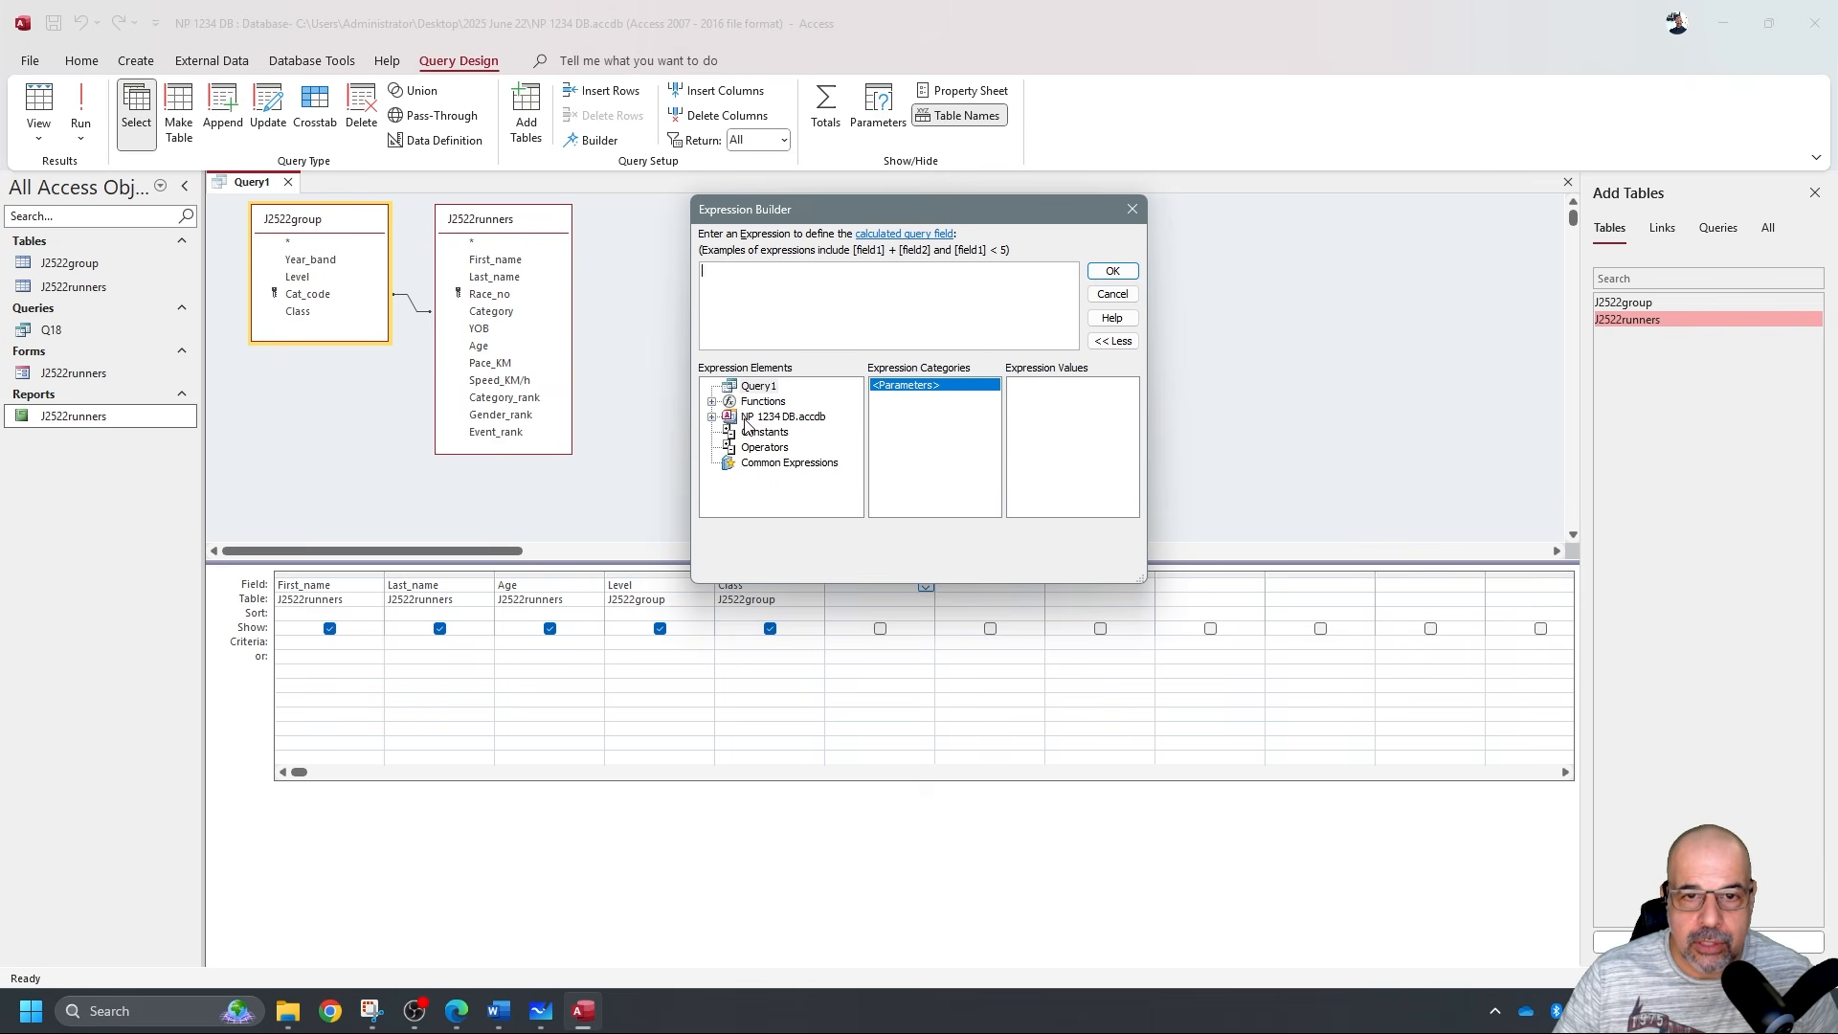
click(712, 417)
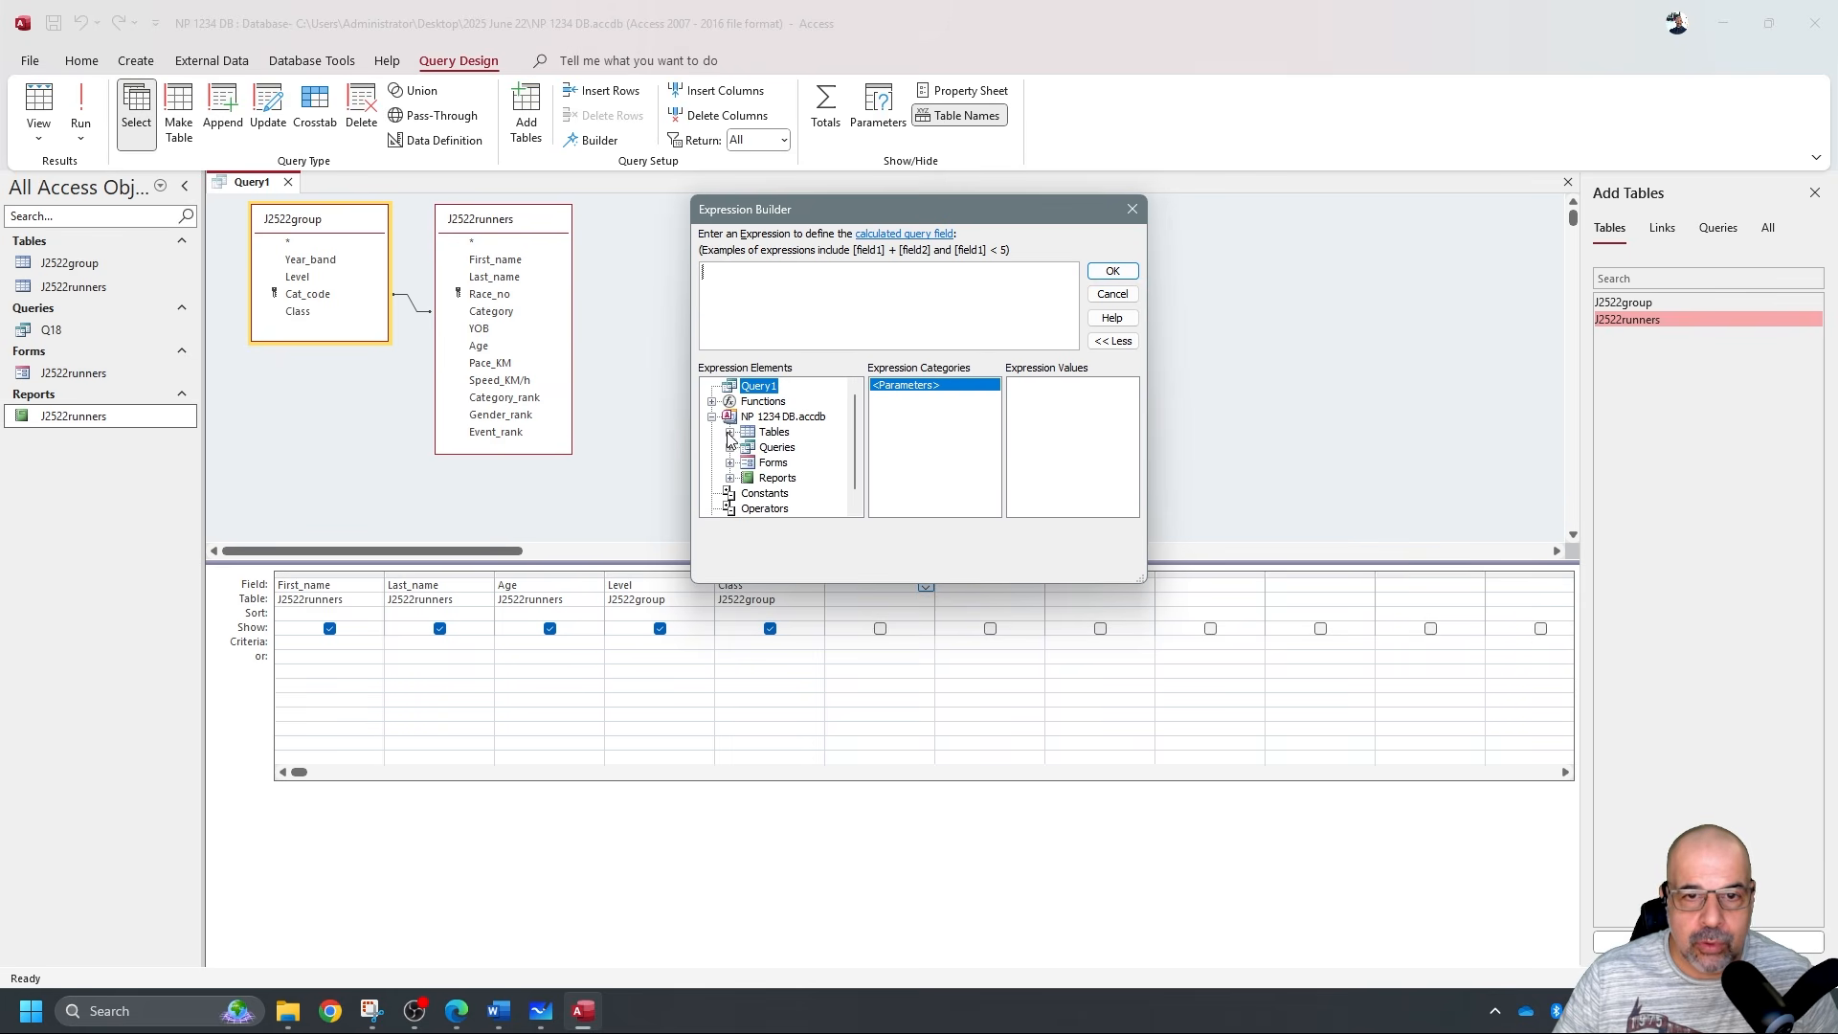
click(730, 432)
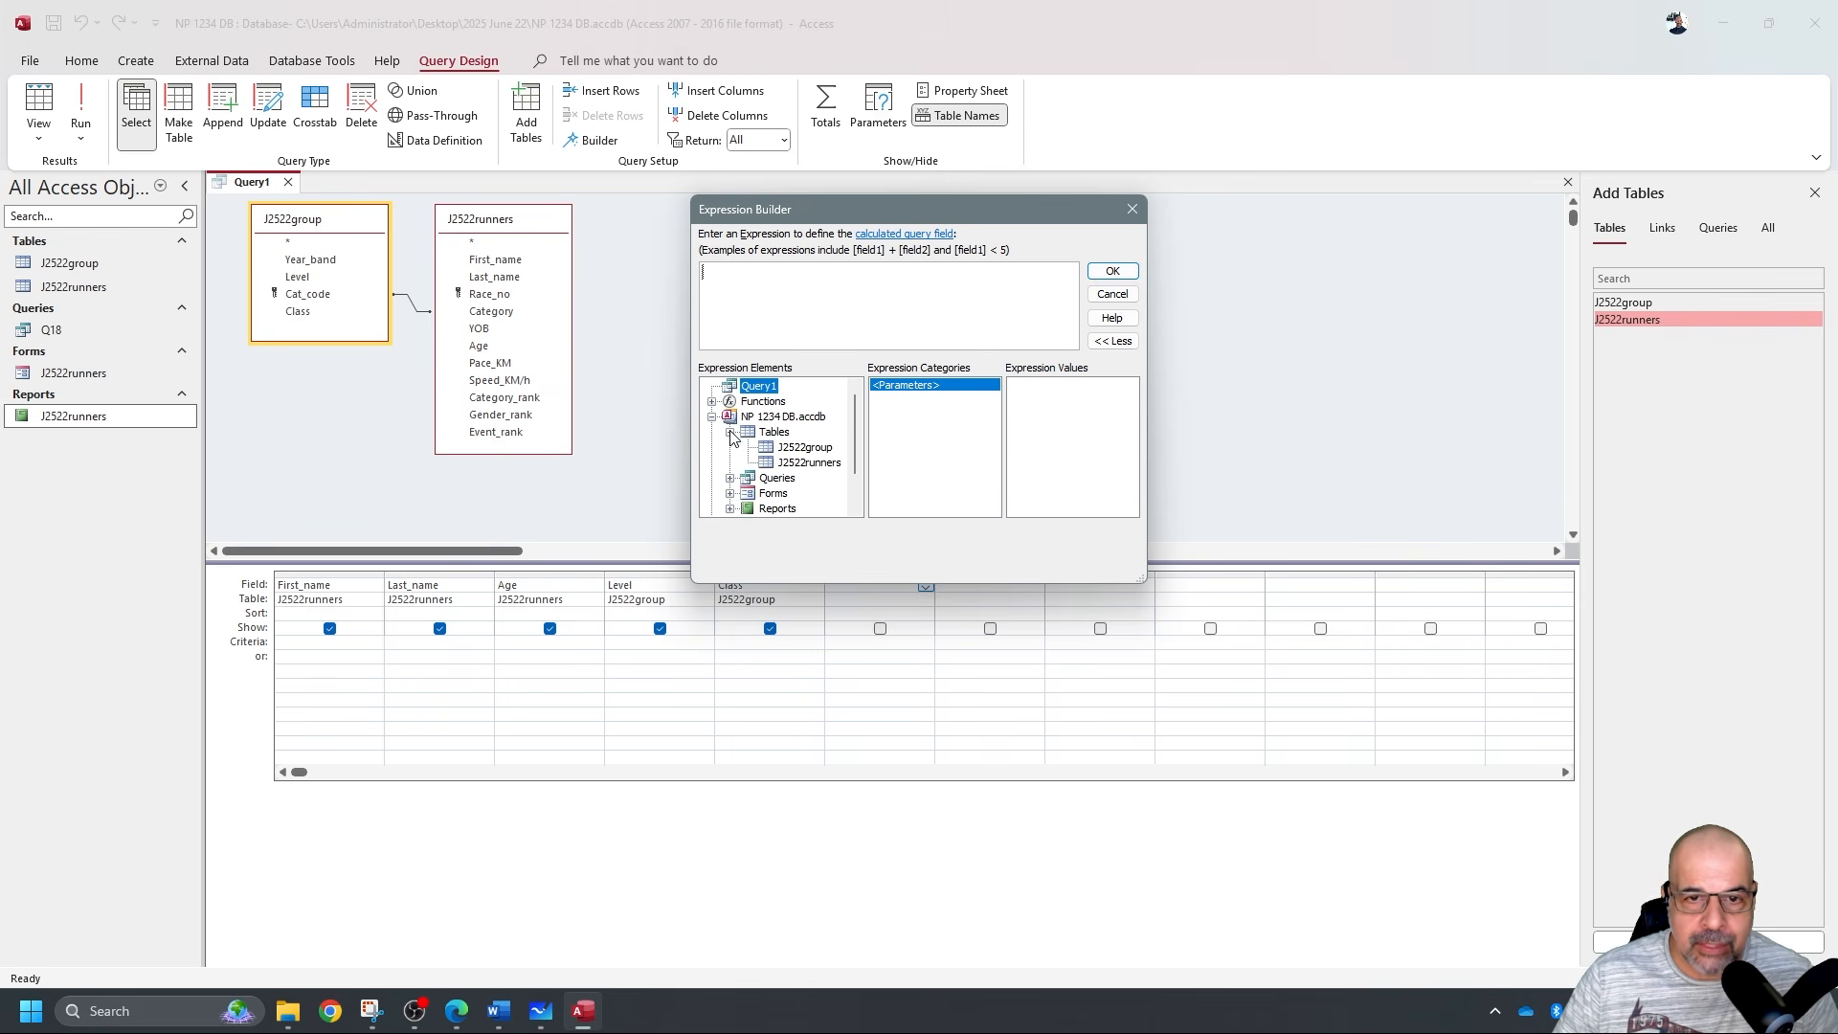
click(833, 464)
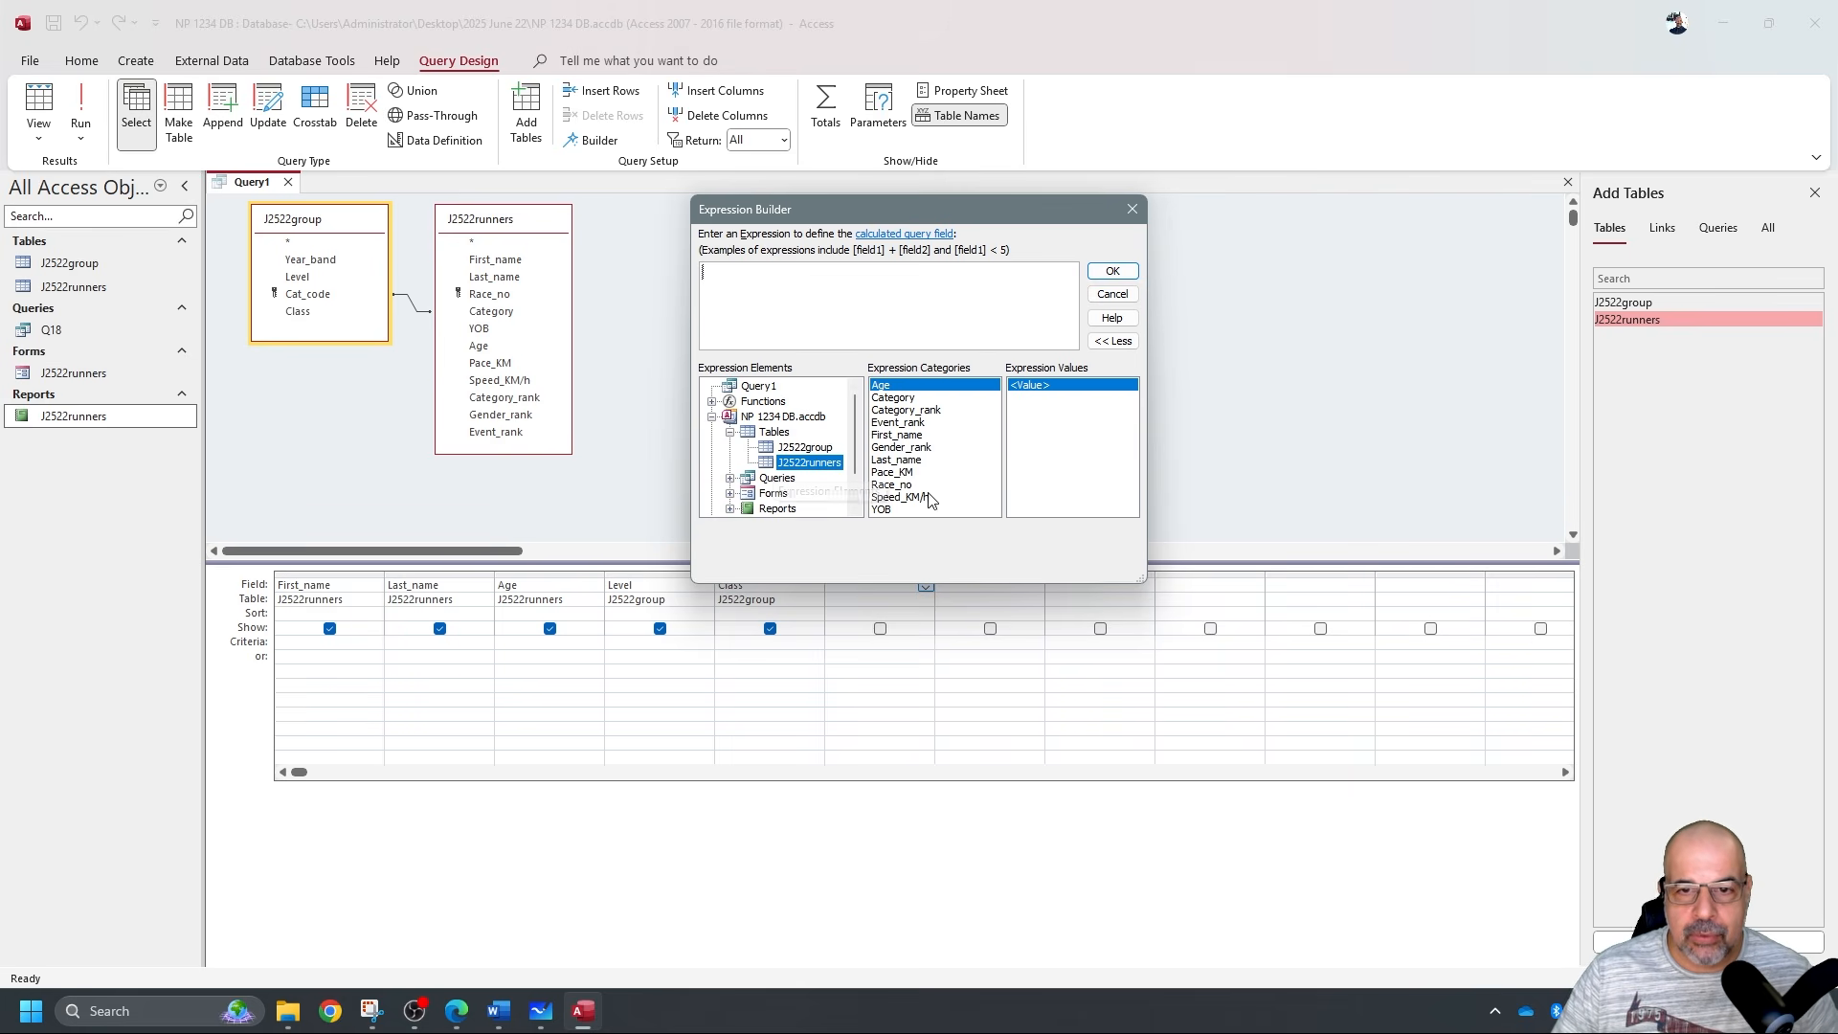
click(909, 473)
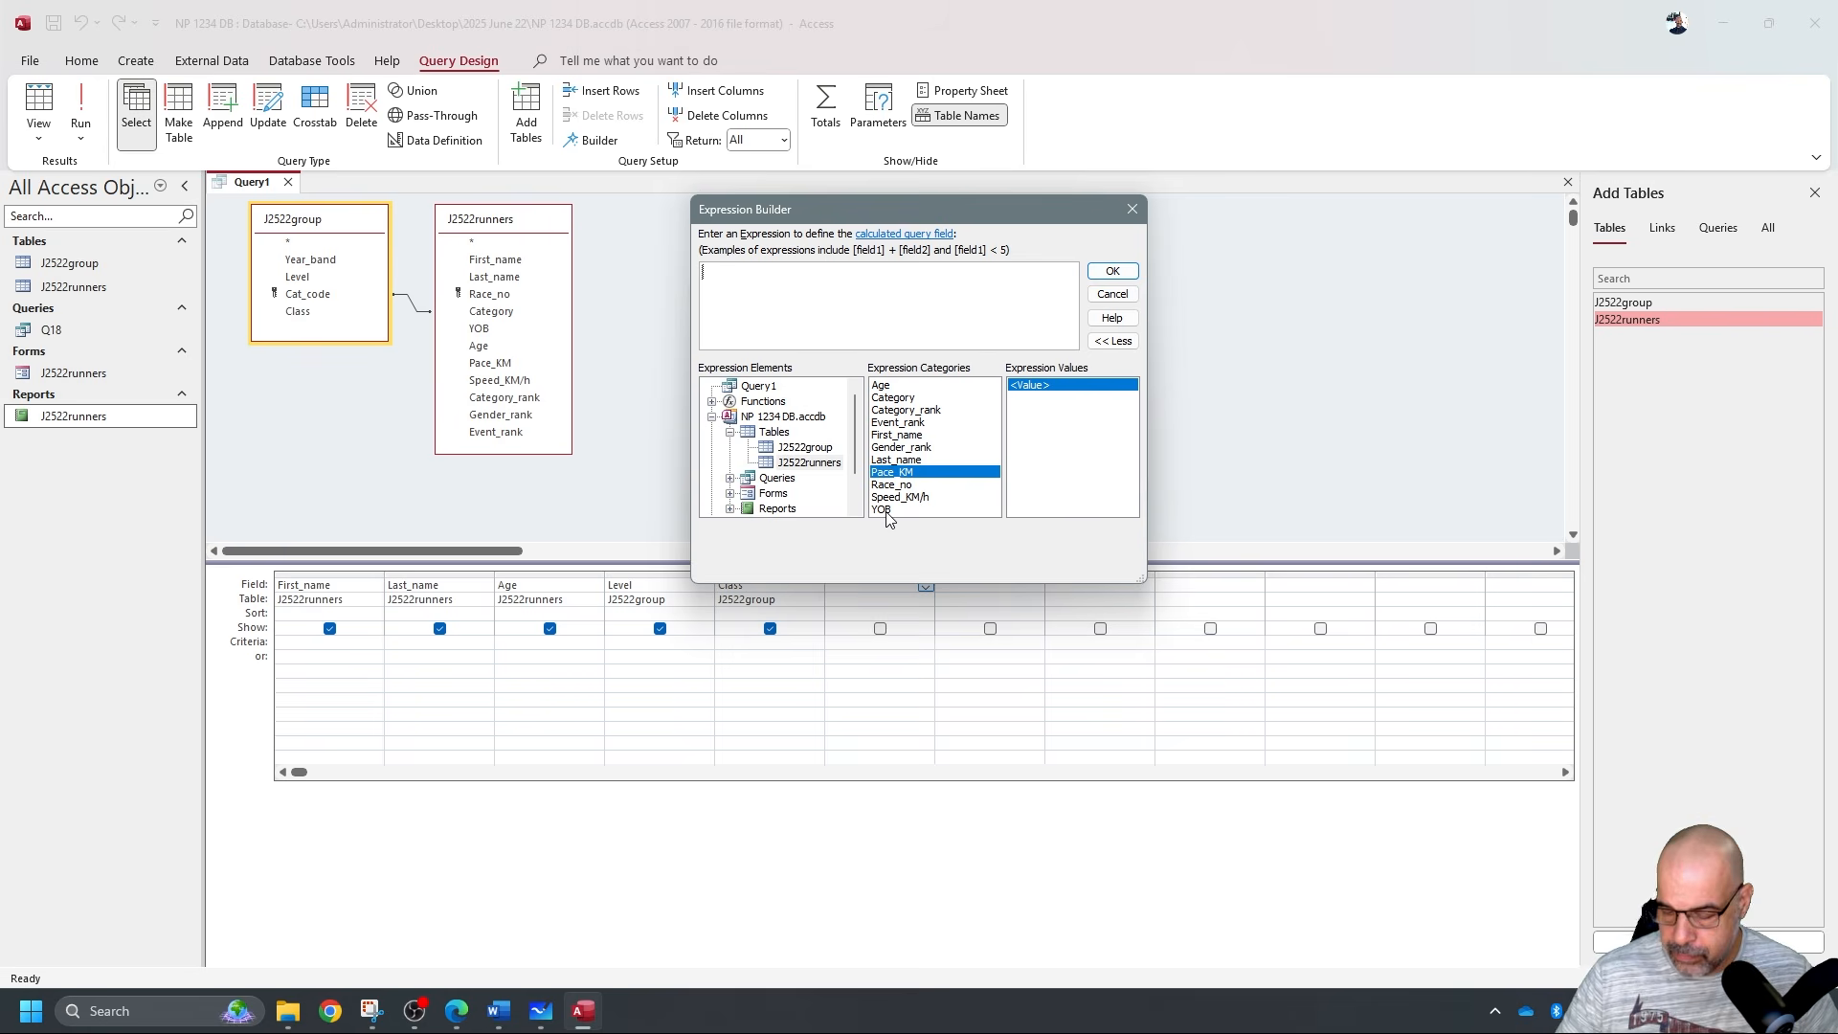
double_click(977, 475)
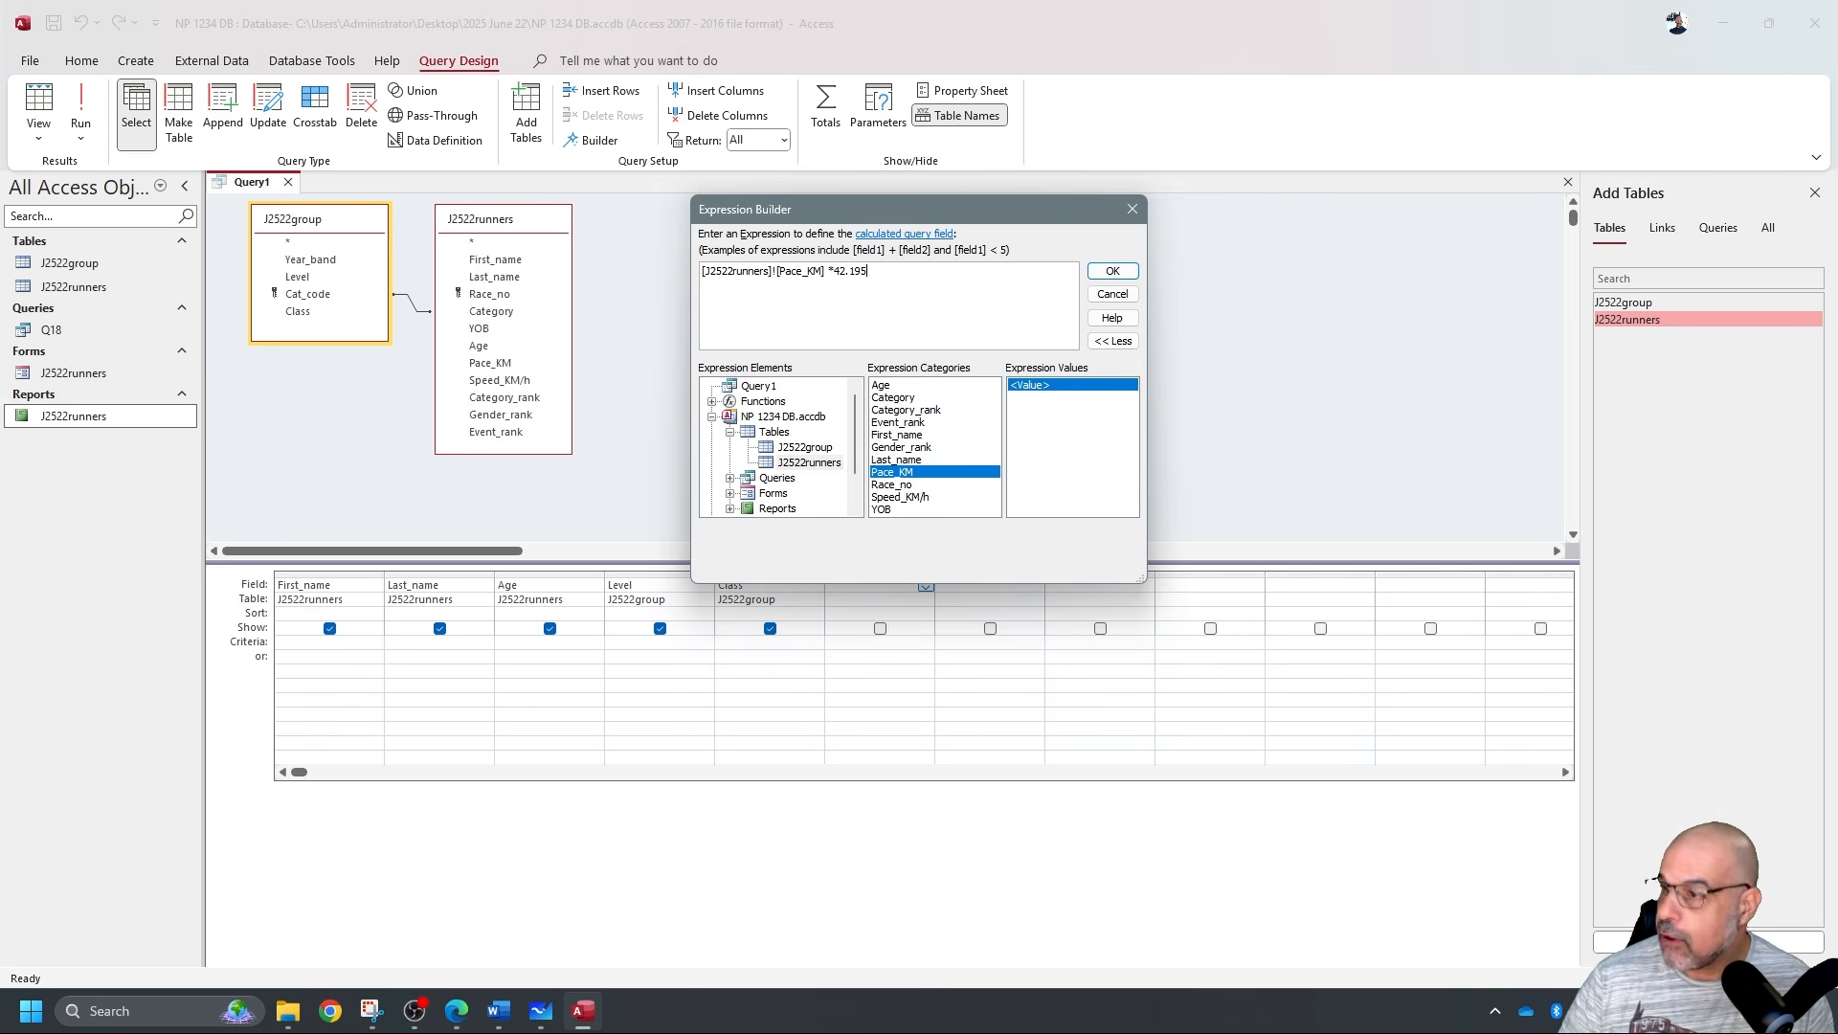
click(1112, 271)
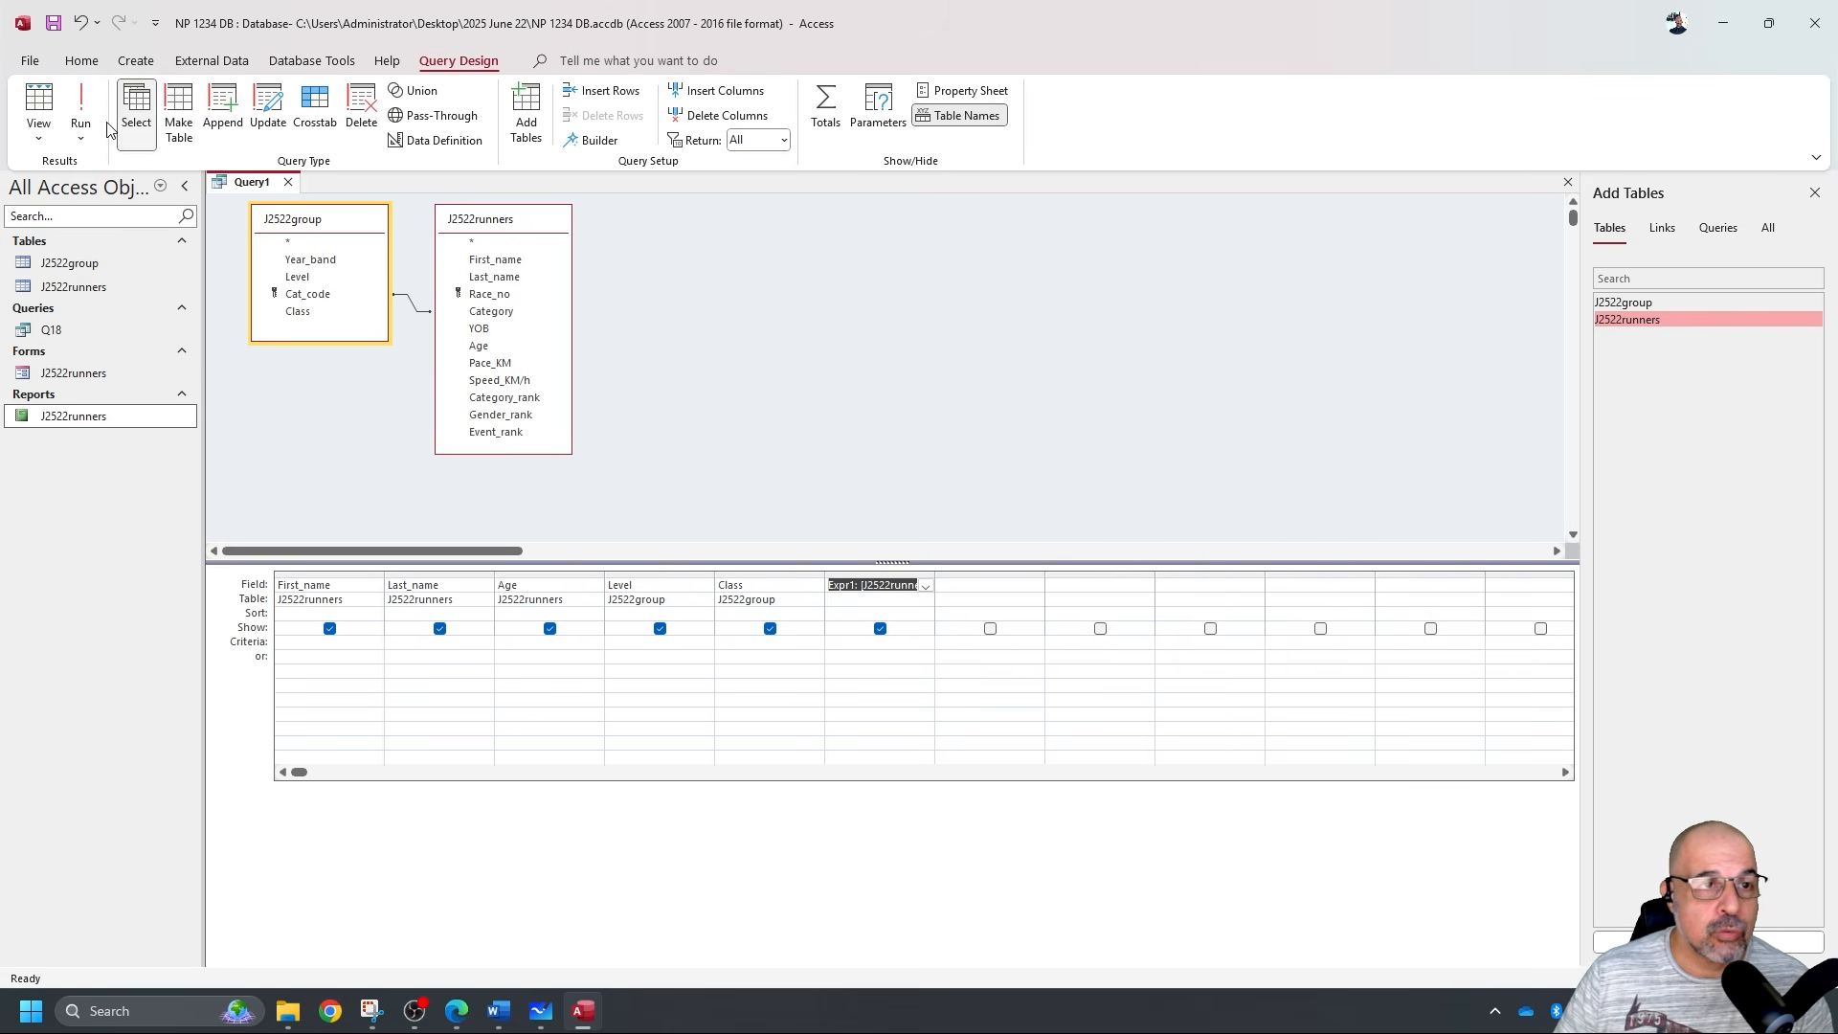
Run the query to inspect the Expr1 values, then erase the Expr1 name.
click(79, 110)
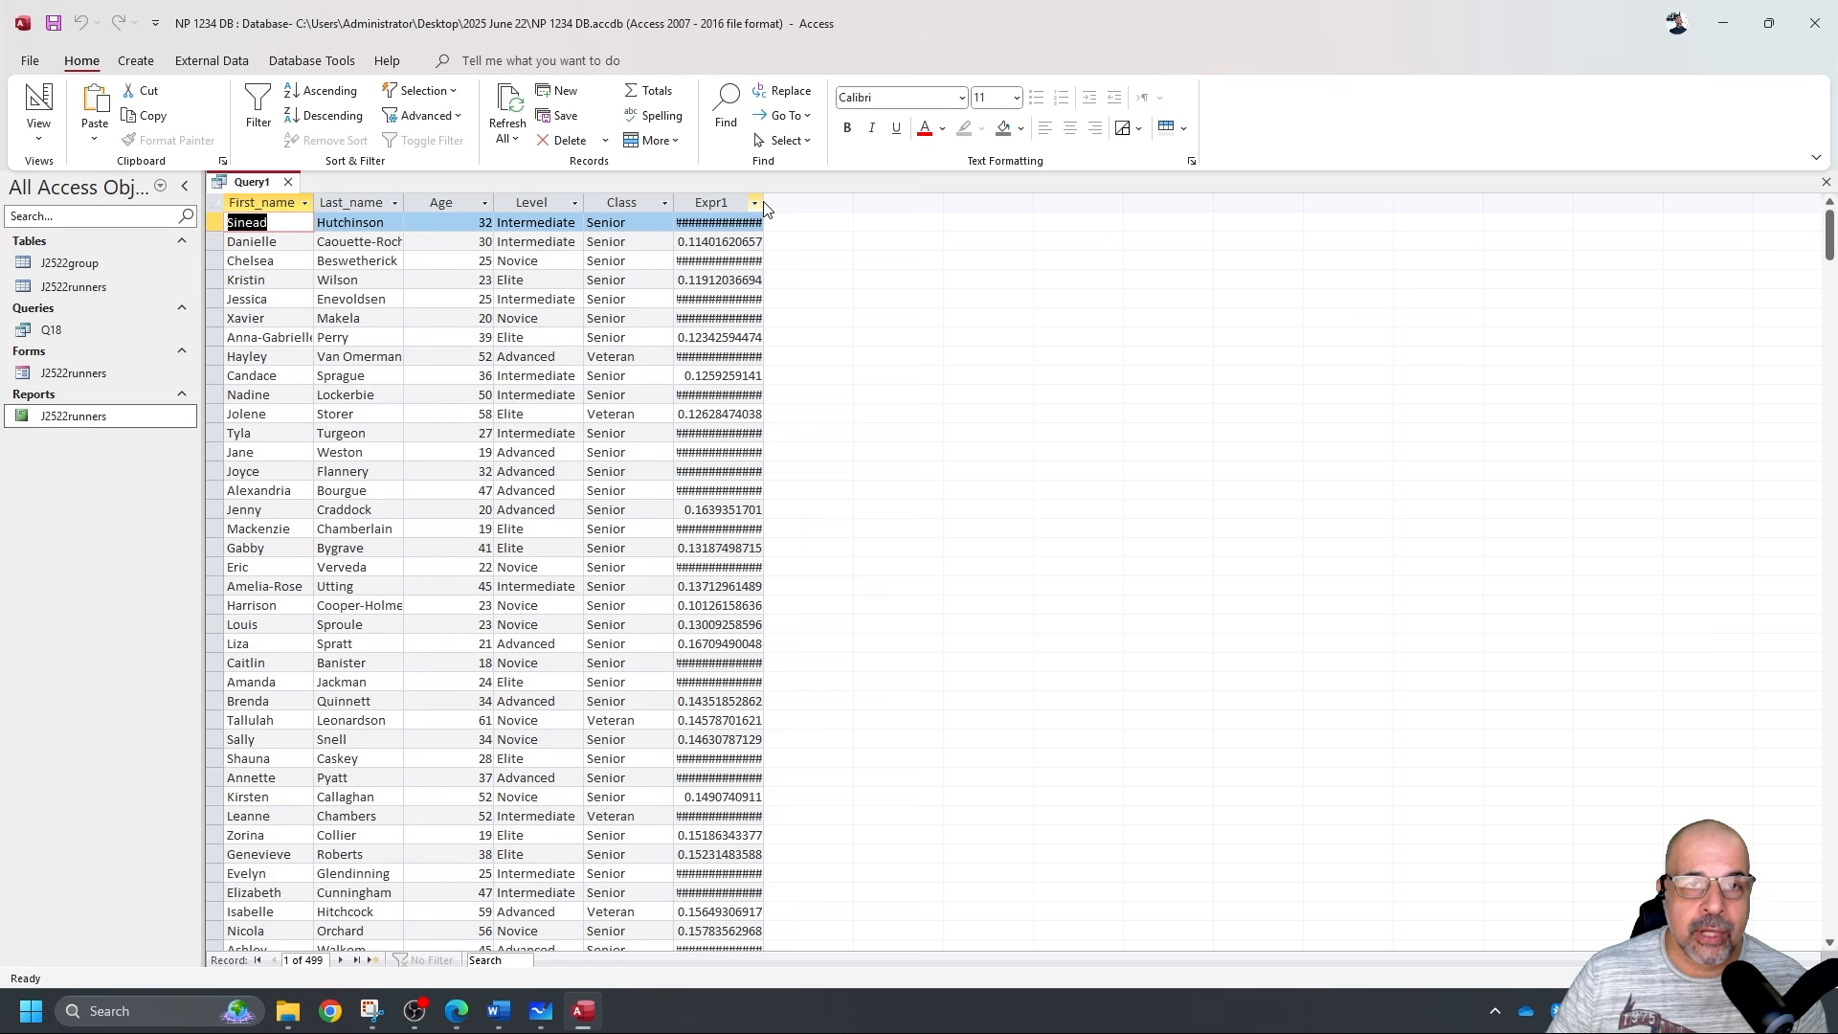
drag(763, 205, 812, 203)
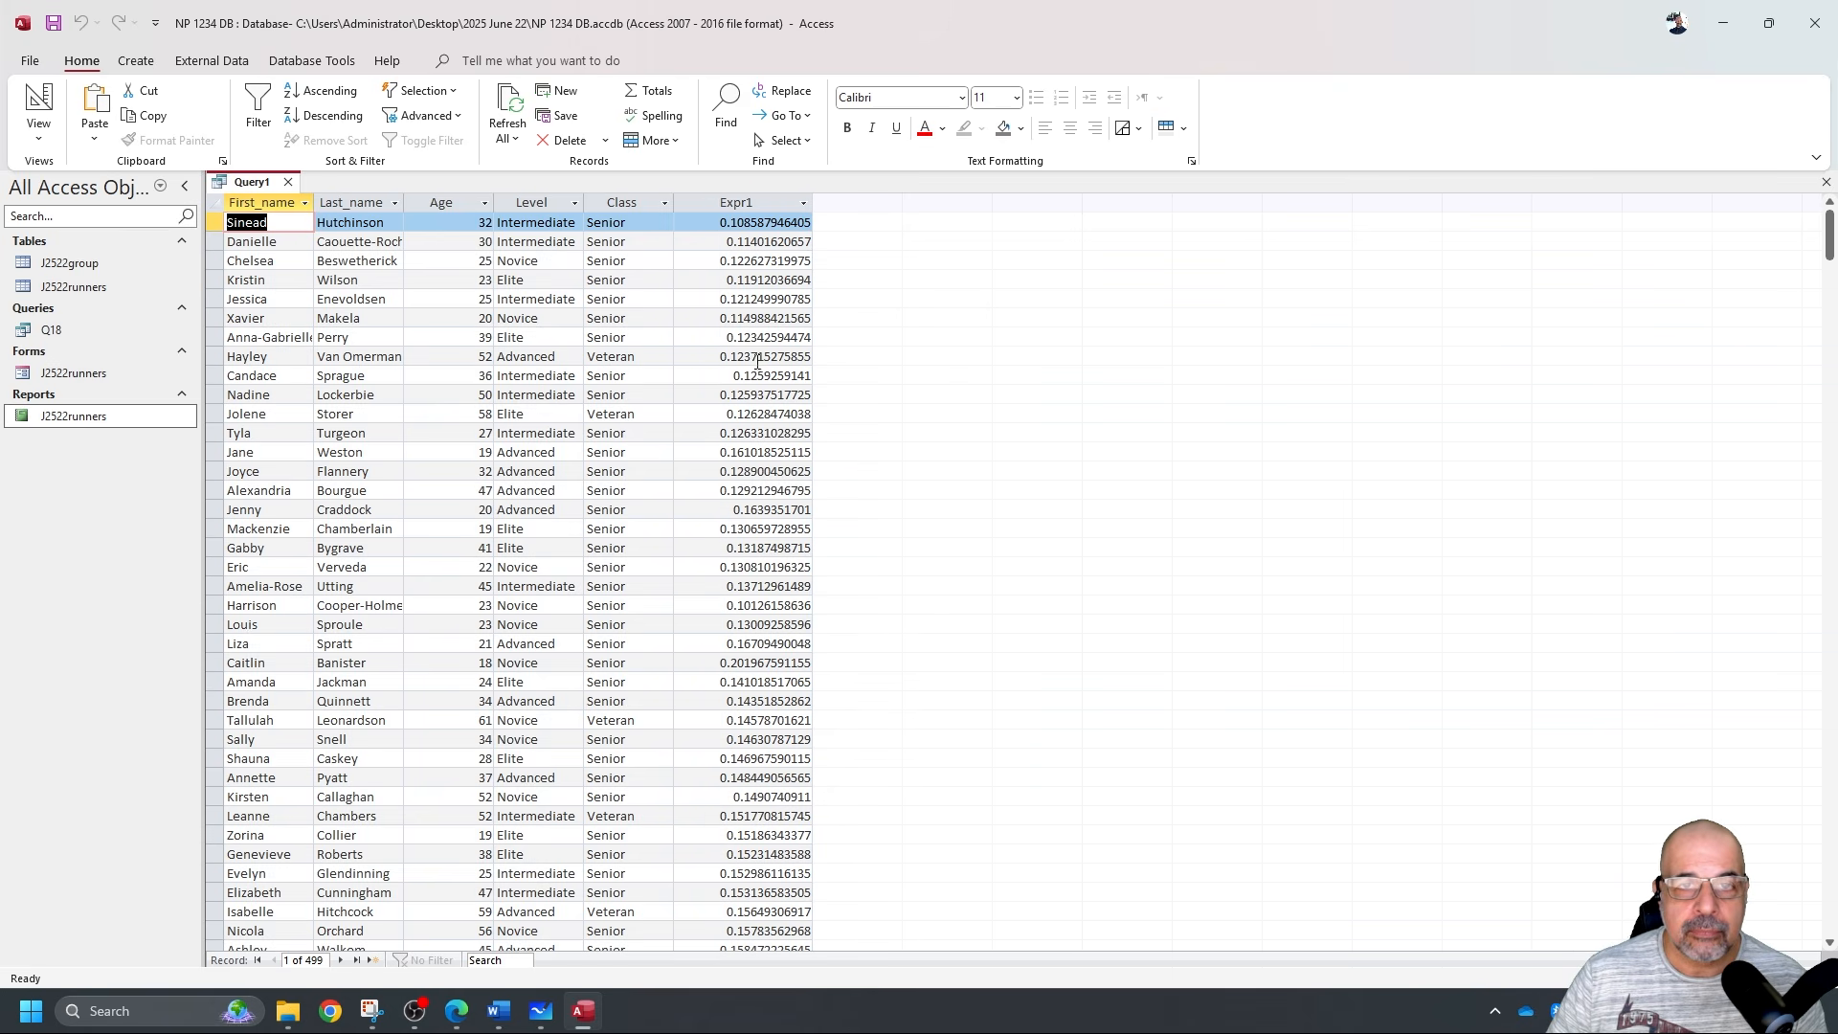
click(29, 99)
click(852, 586)
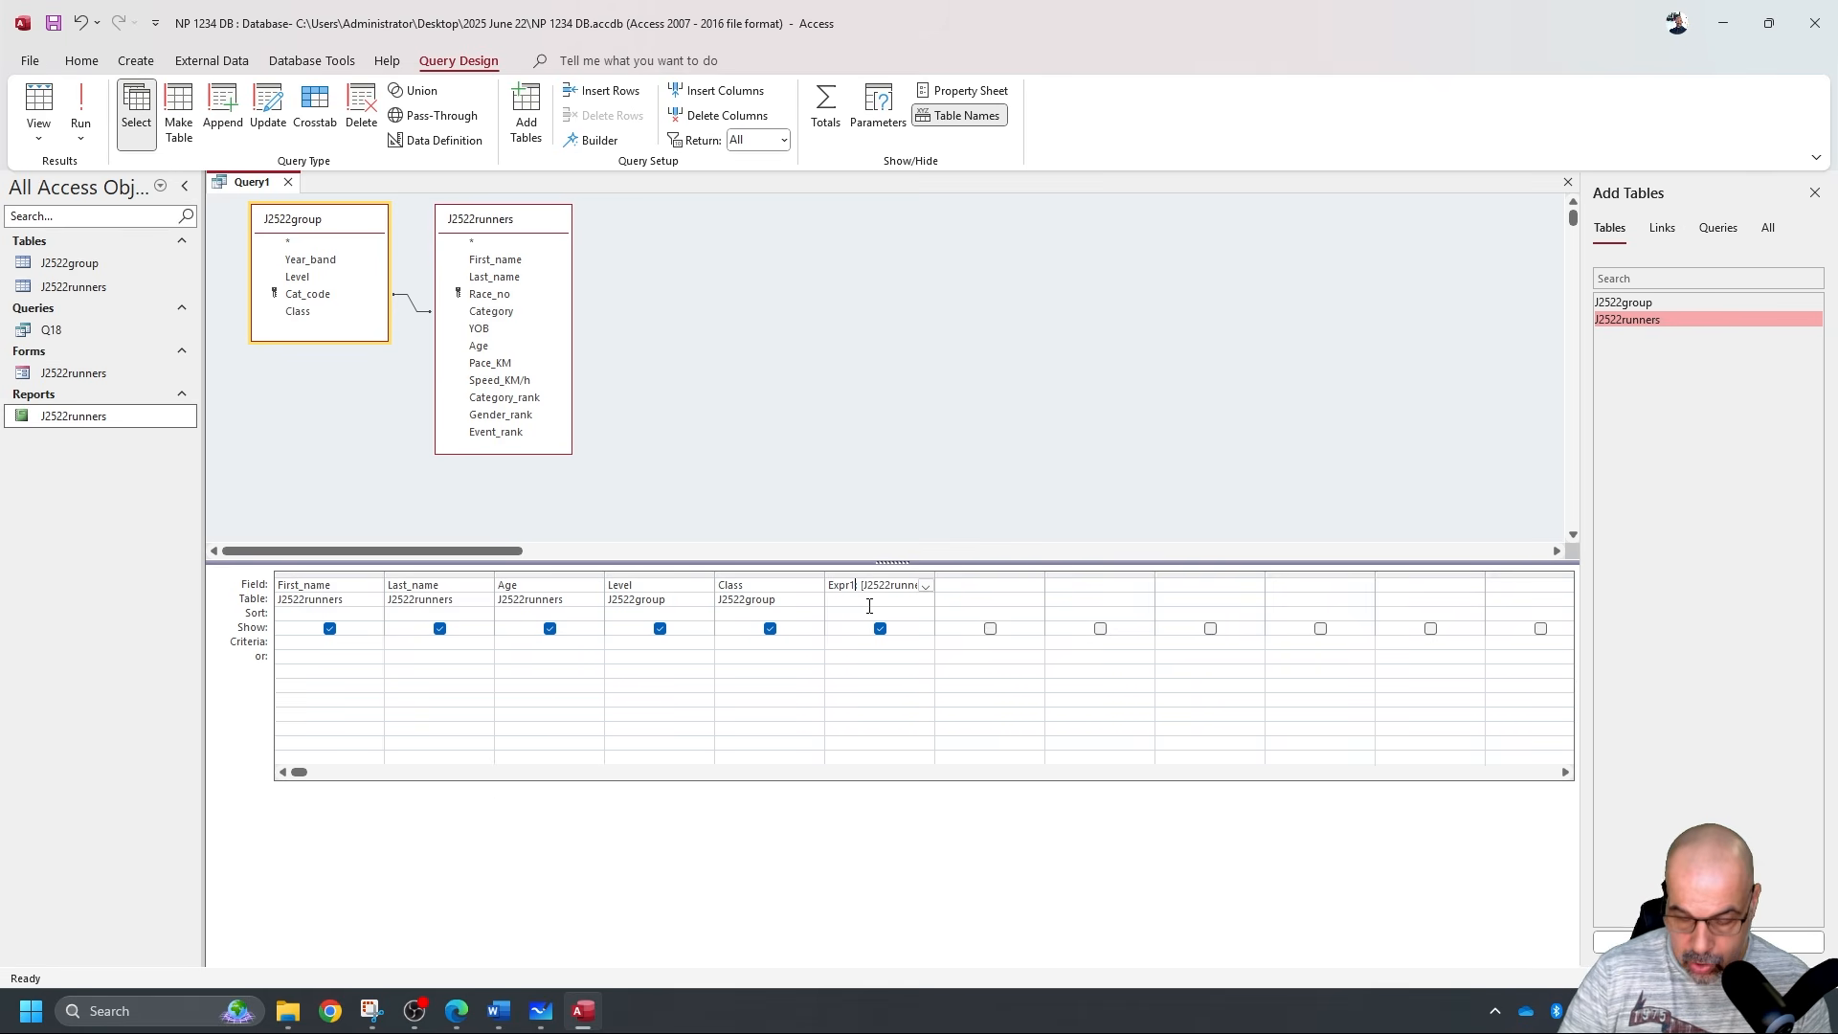
key(BackSpace)
key(BackSpace)
key(BackSpace)
key(BackSpace)
key(BackSpace)
key(BackSpace)
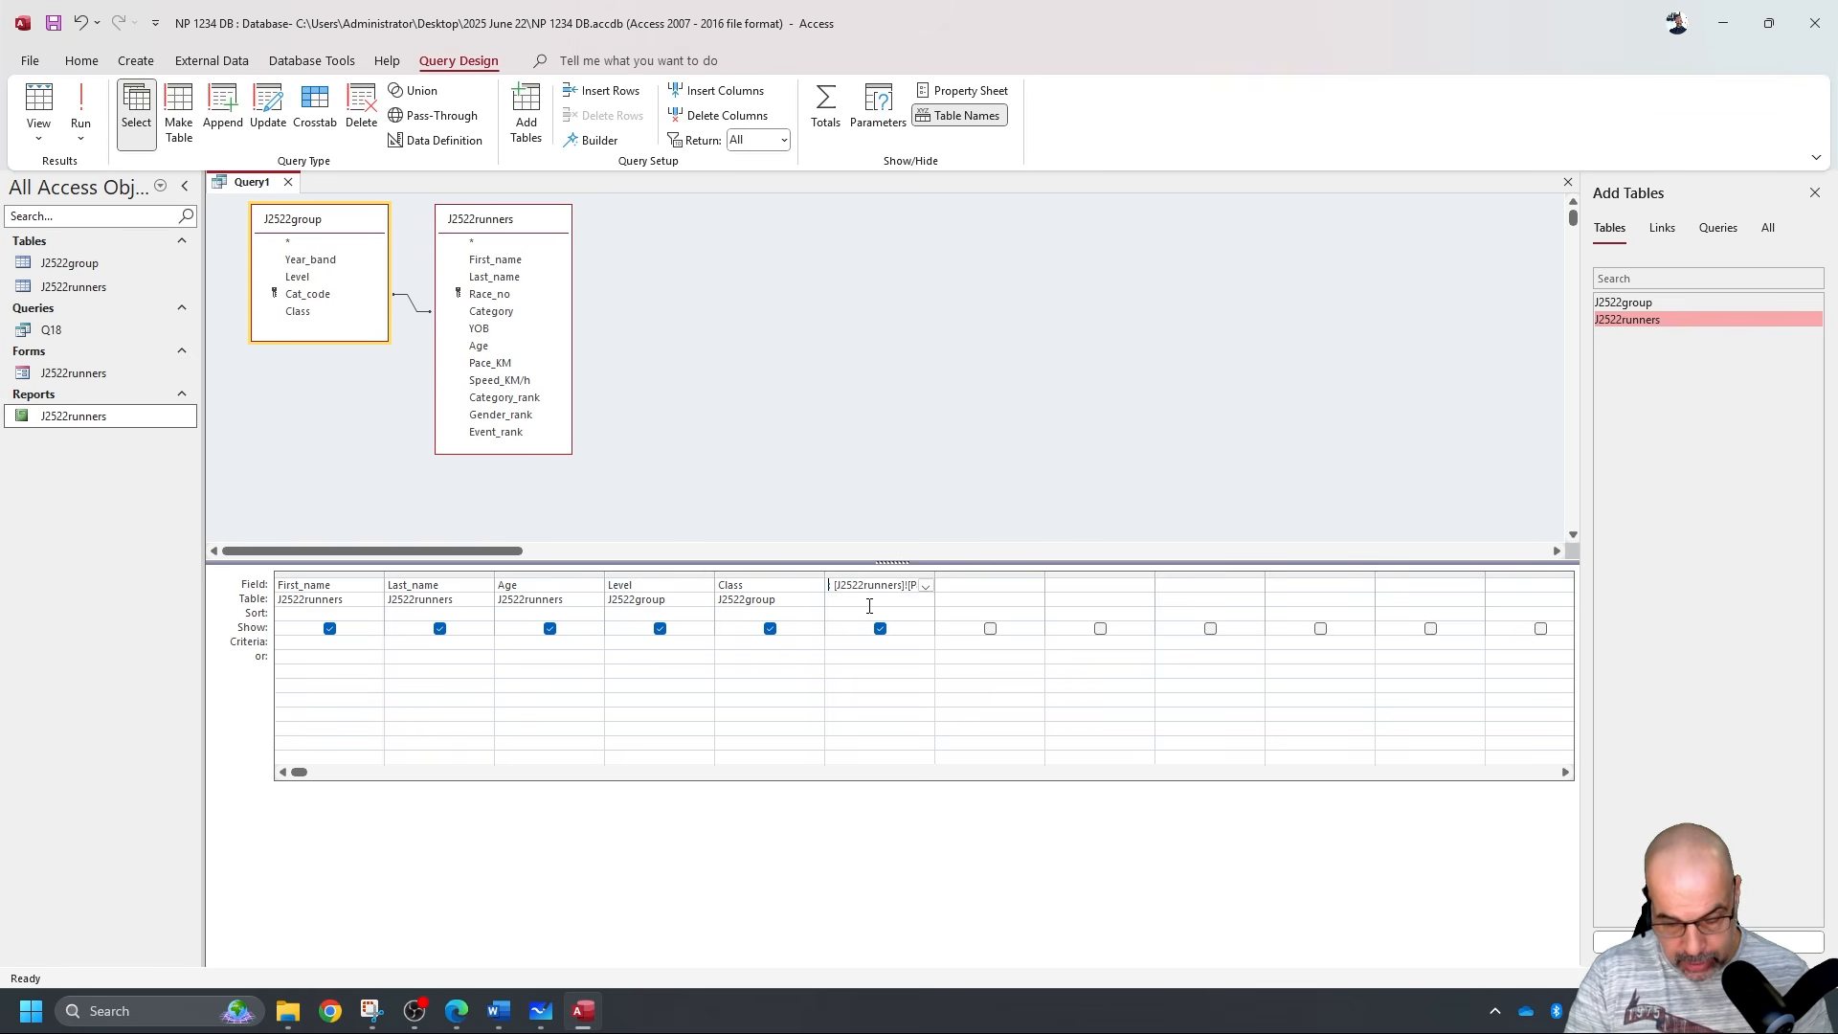
Rename the calculated column to Race_time and run the query to confirm it.
text(Race_)
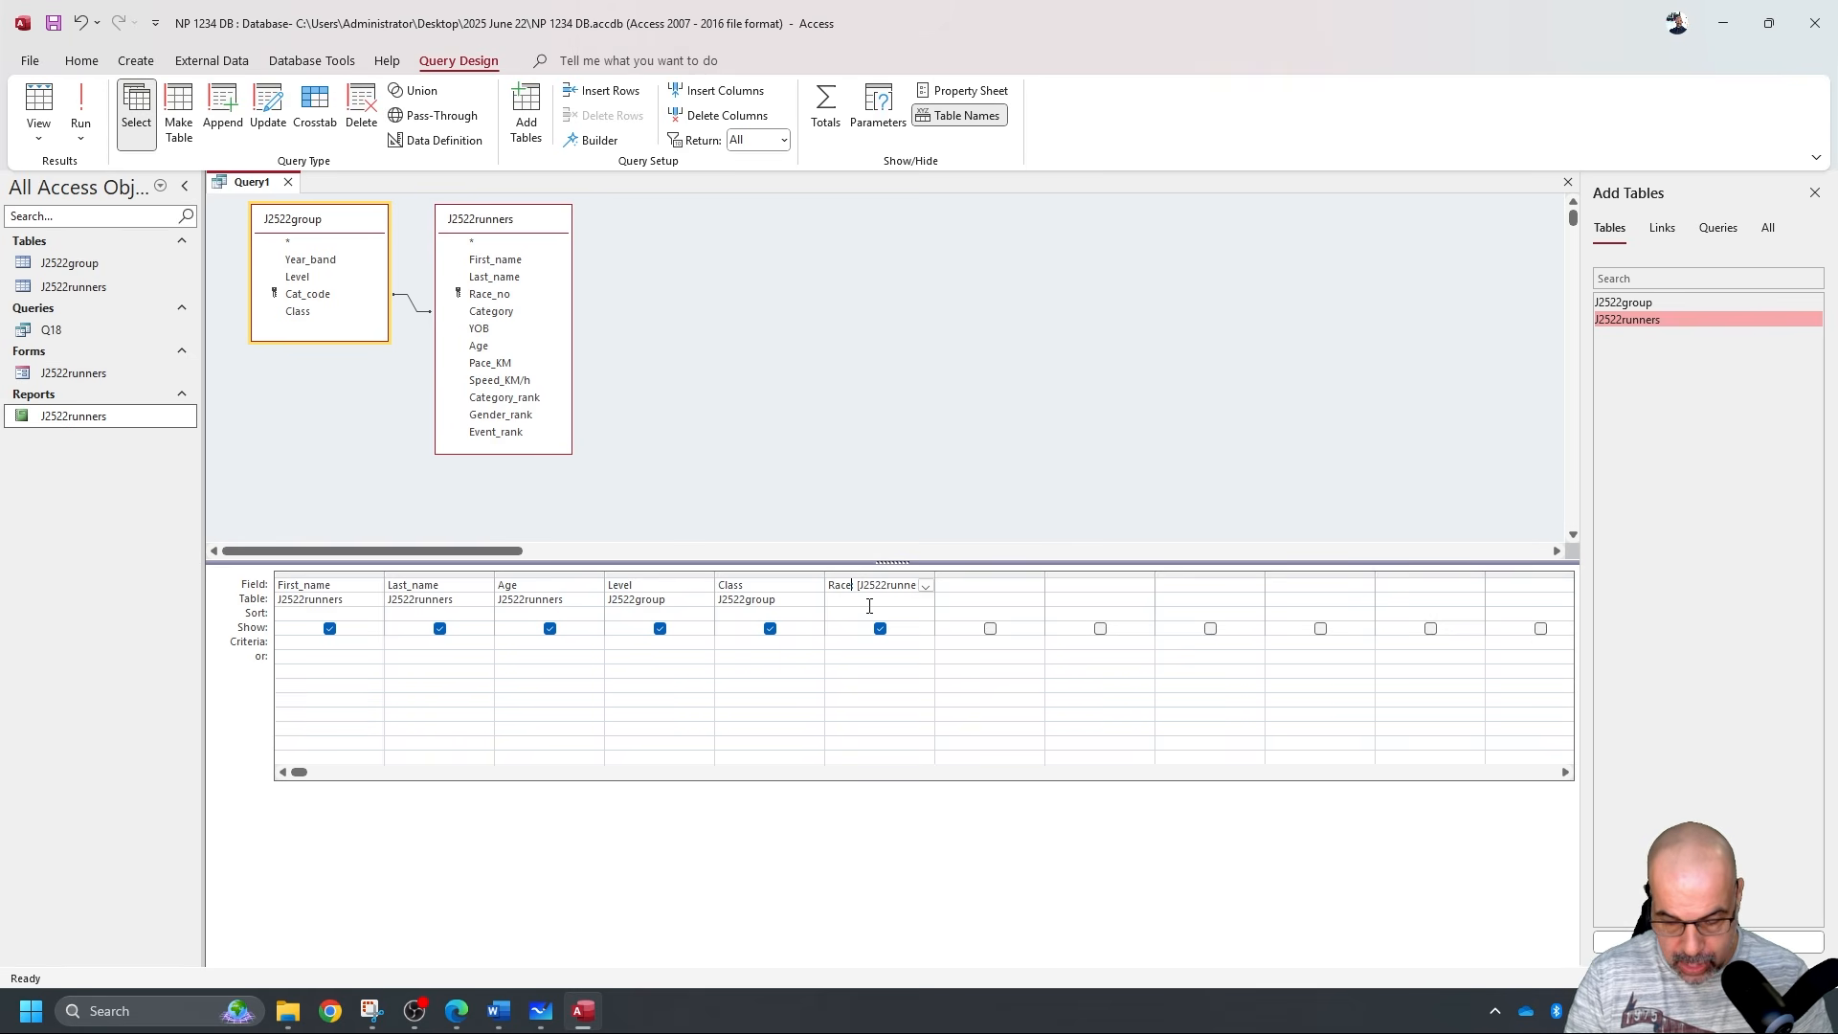
text(time)
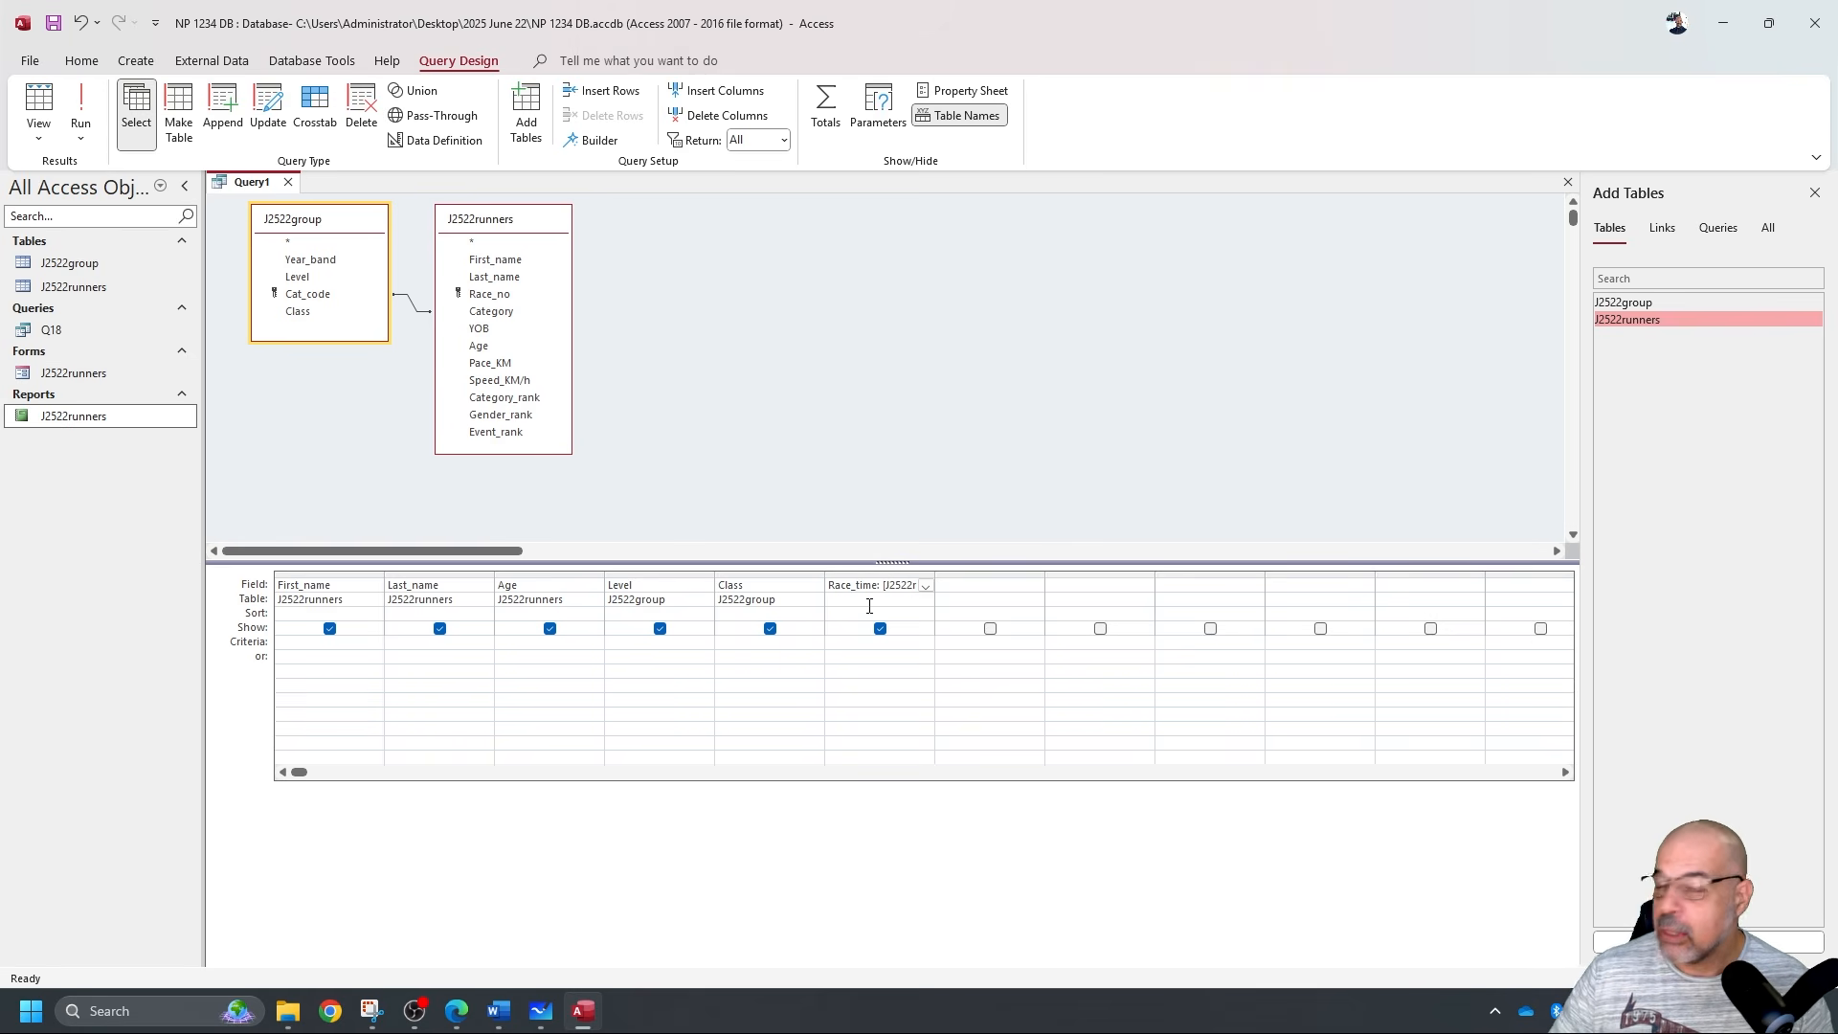
text(:)
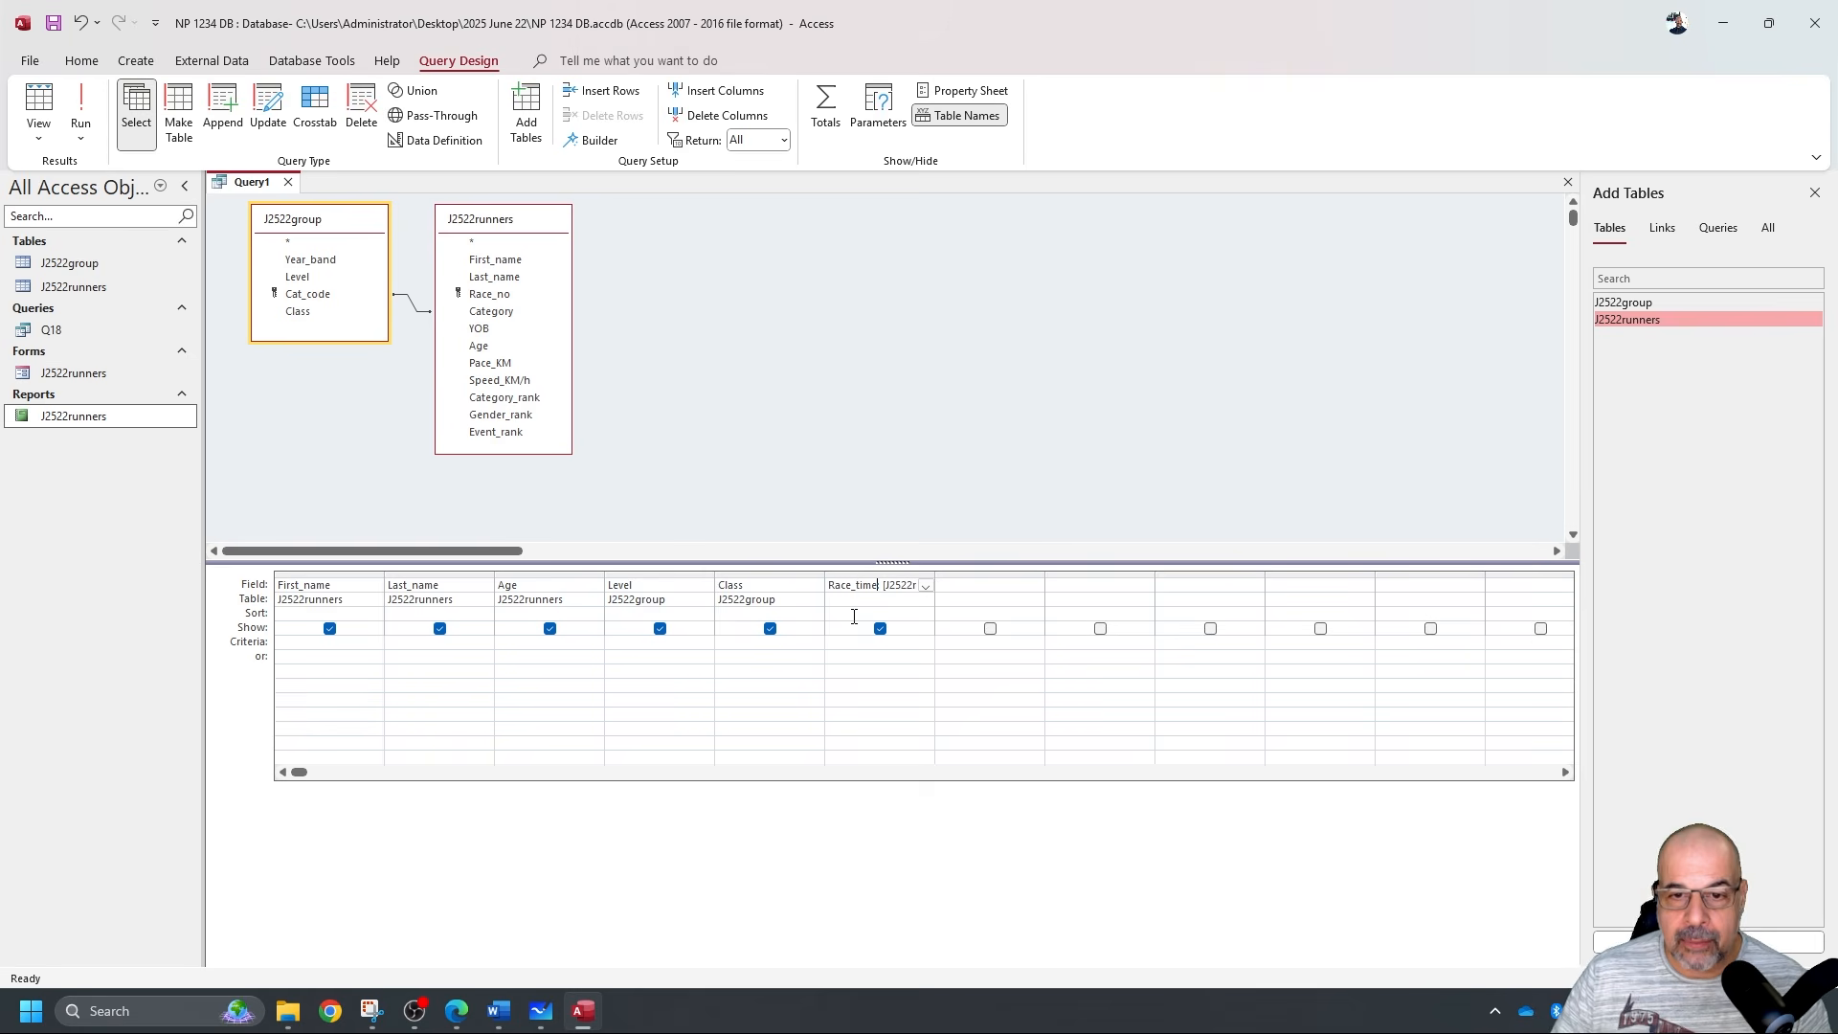
click(81, 104)
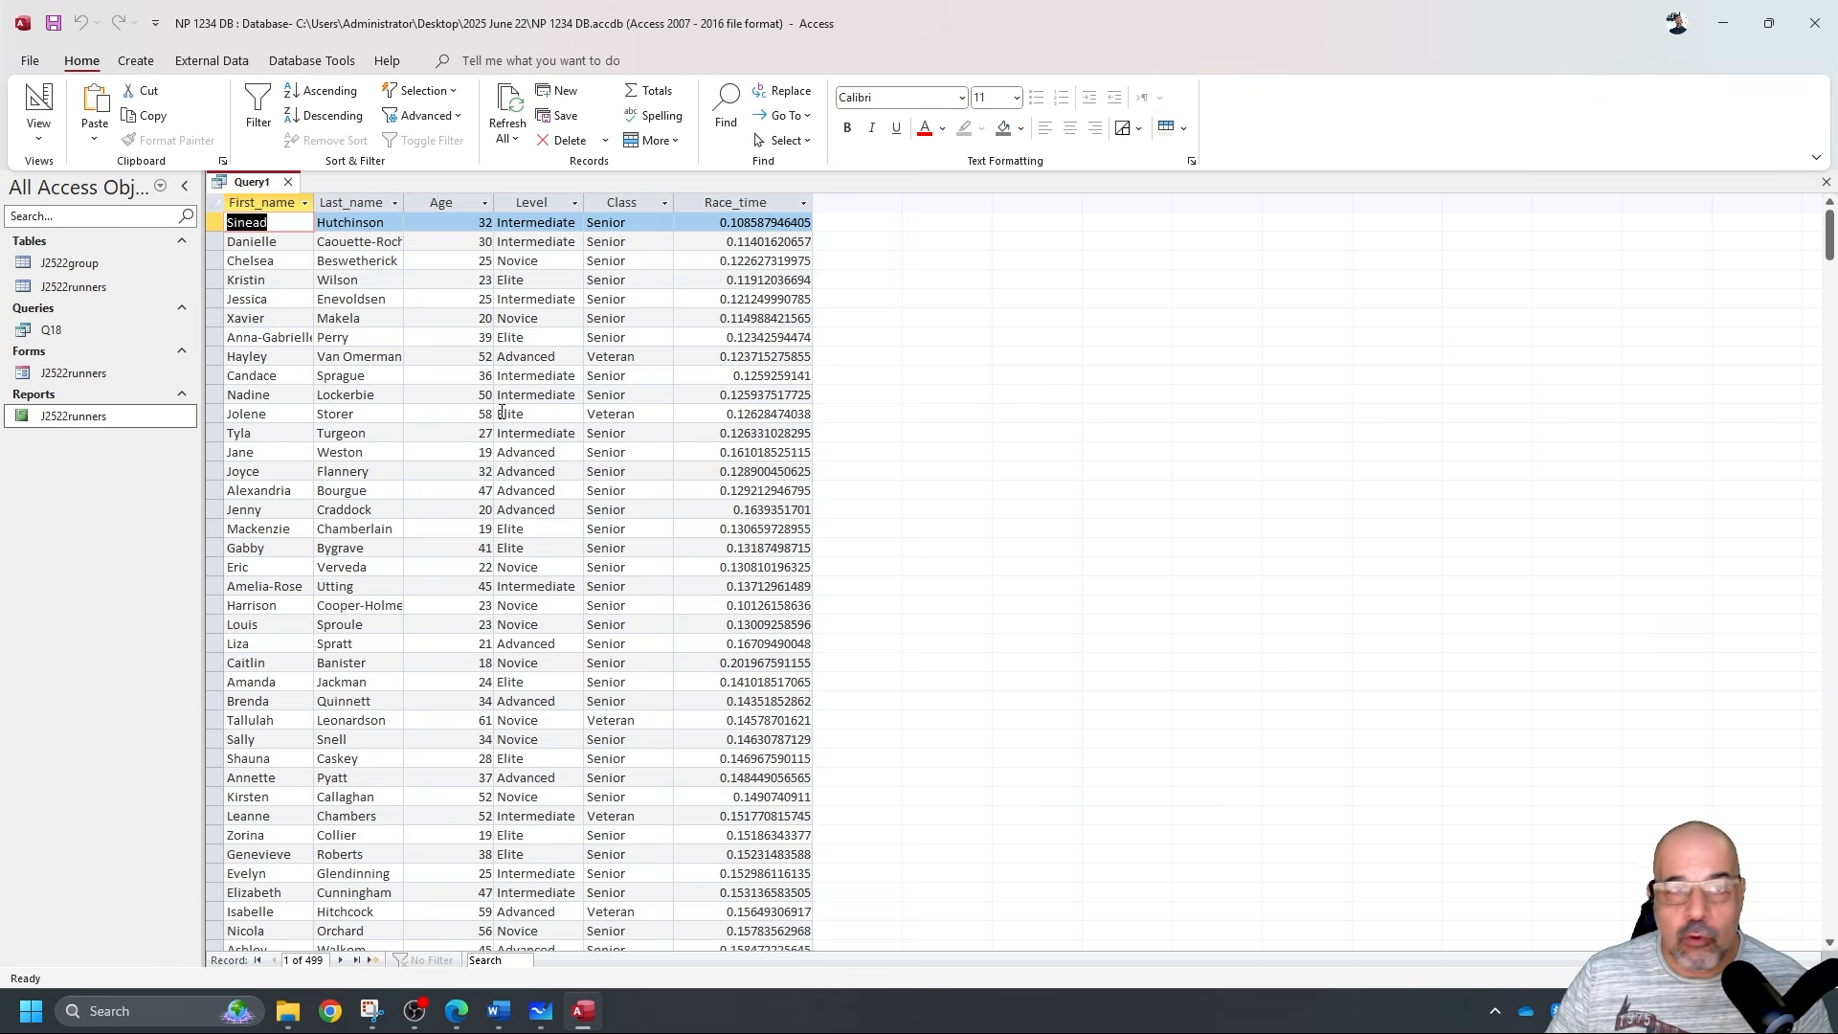
click(38, 99)
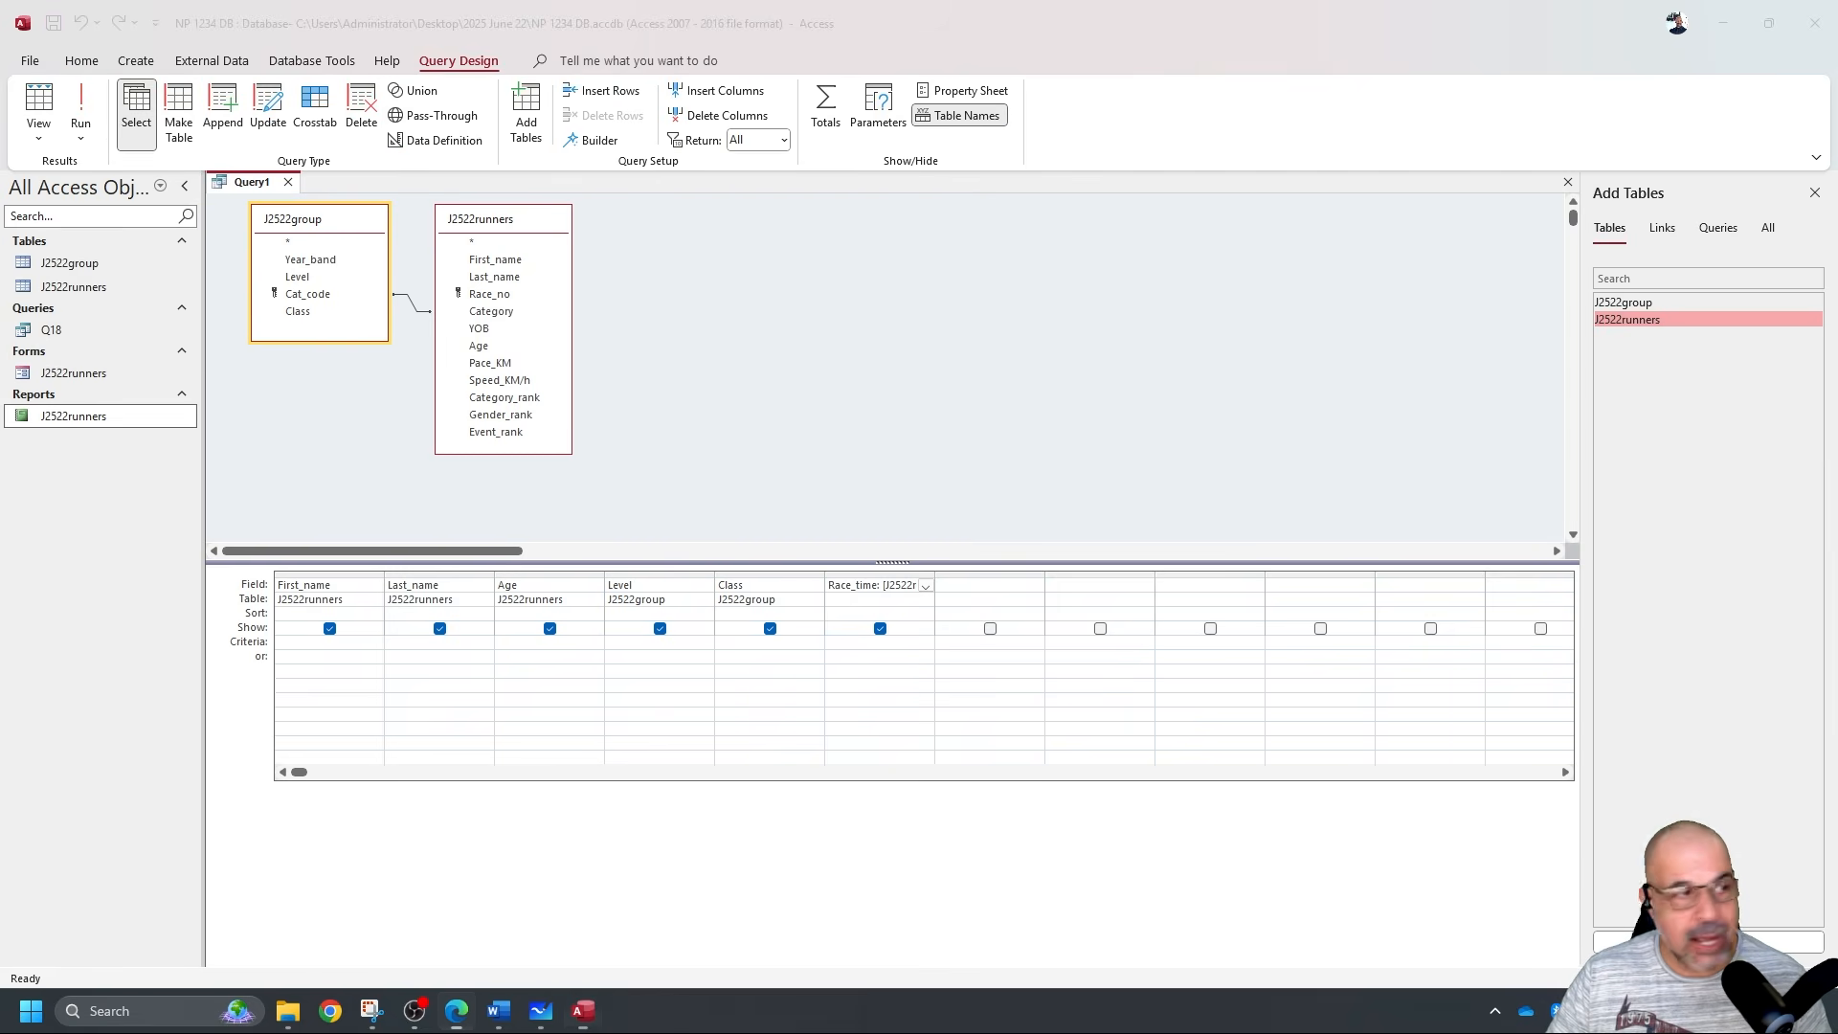
key(alt+Tab)
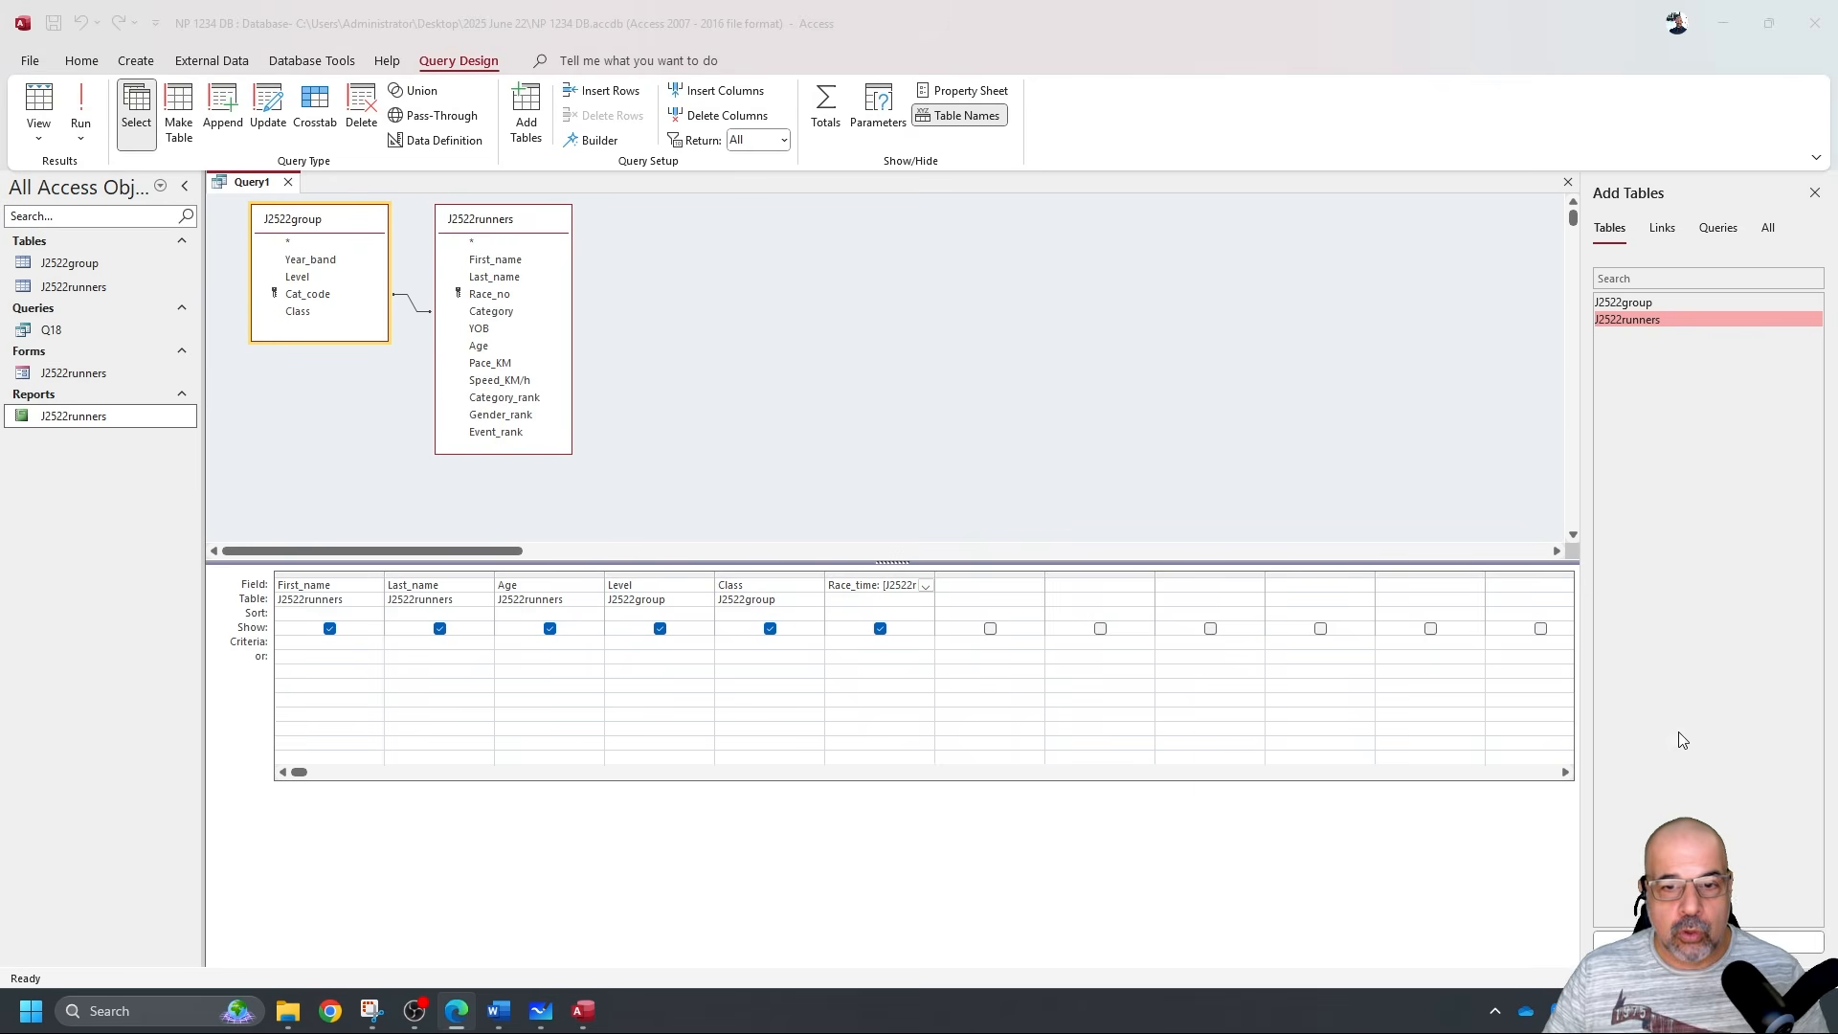
click(864, 586)
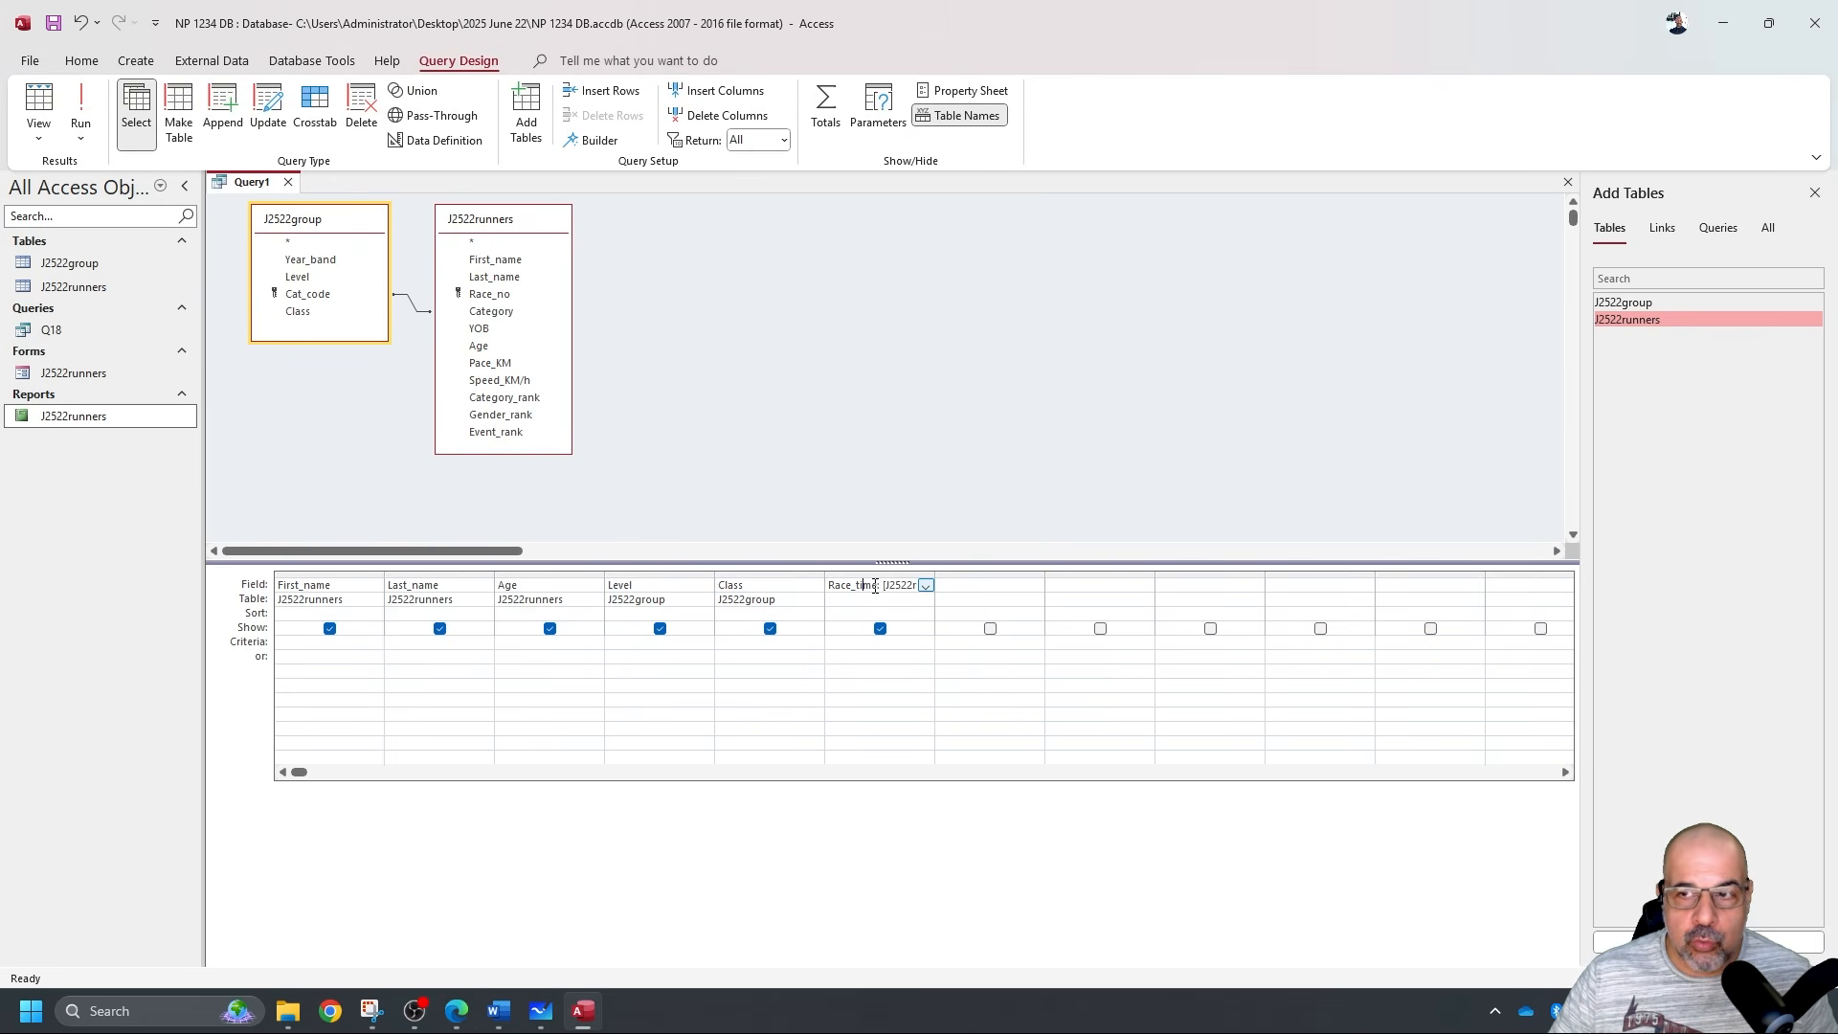
Set Race_time's Format property to hh:nn:ss and verify the times in the results.
right_click(873, 584)
click(811, 758)
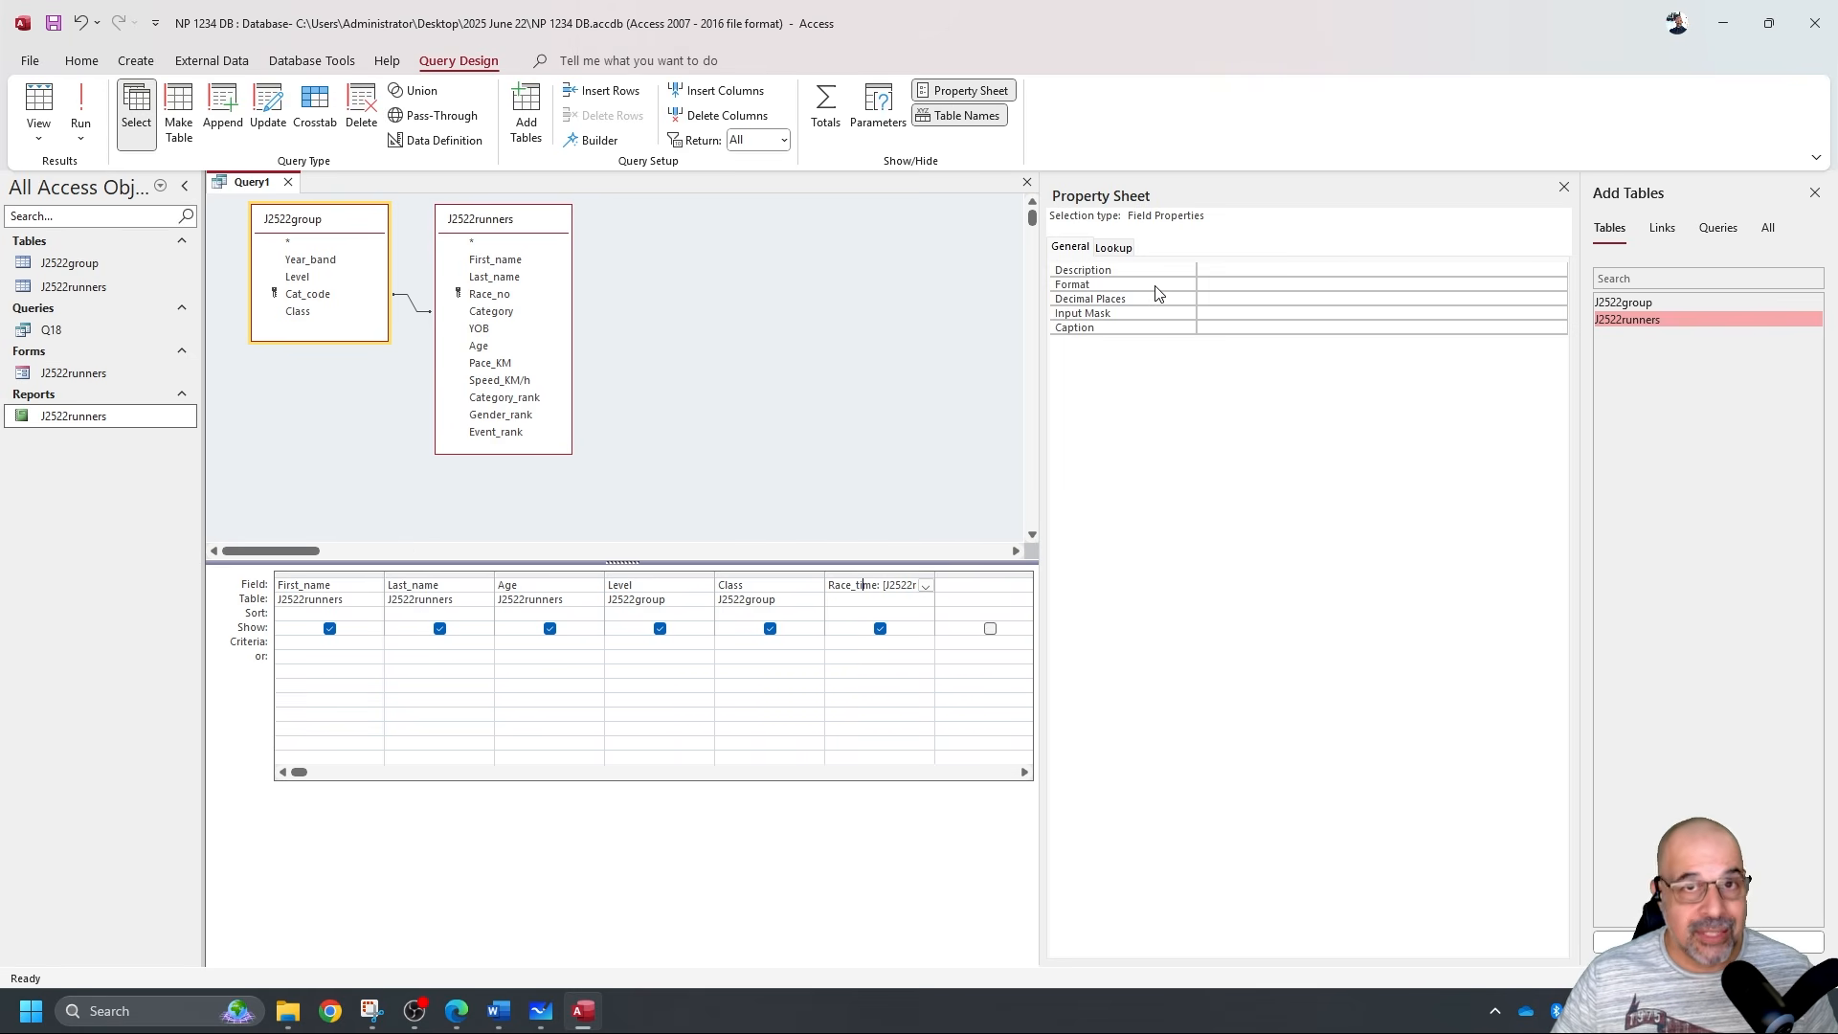
click(1550, 285)
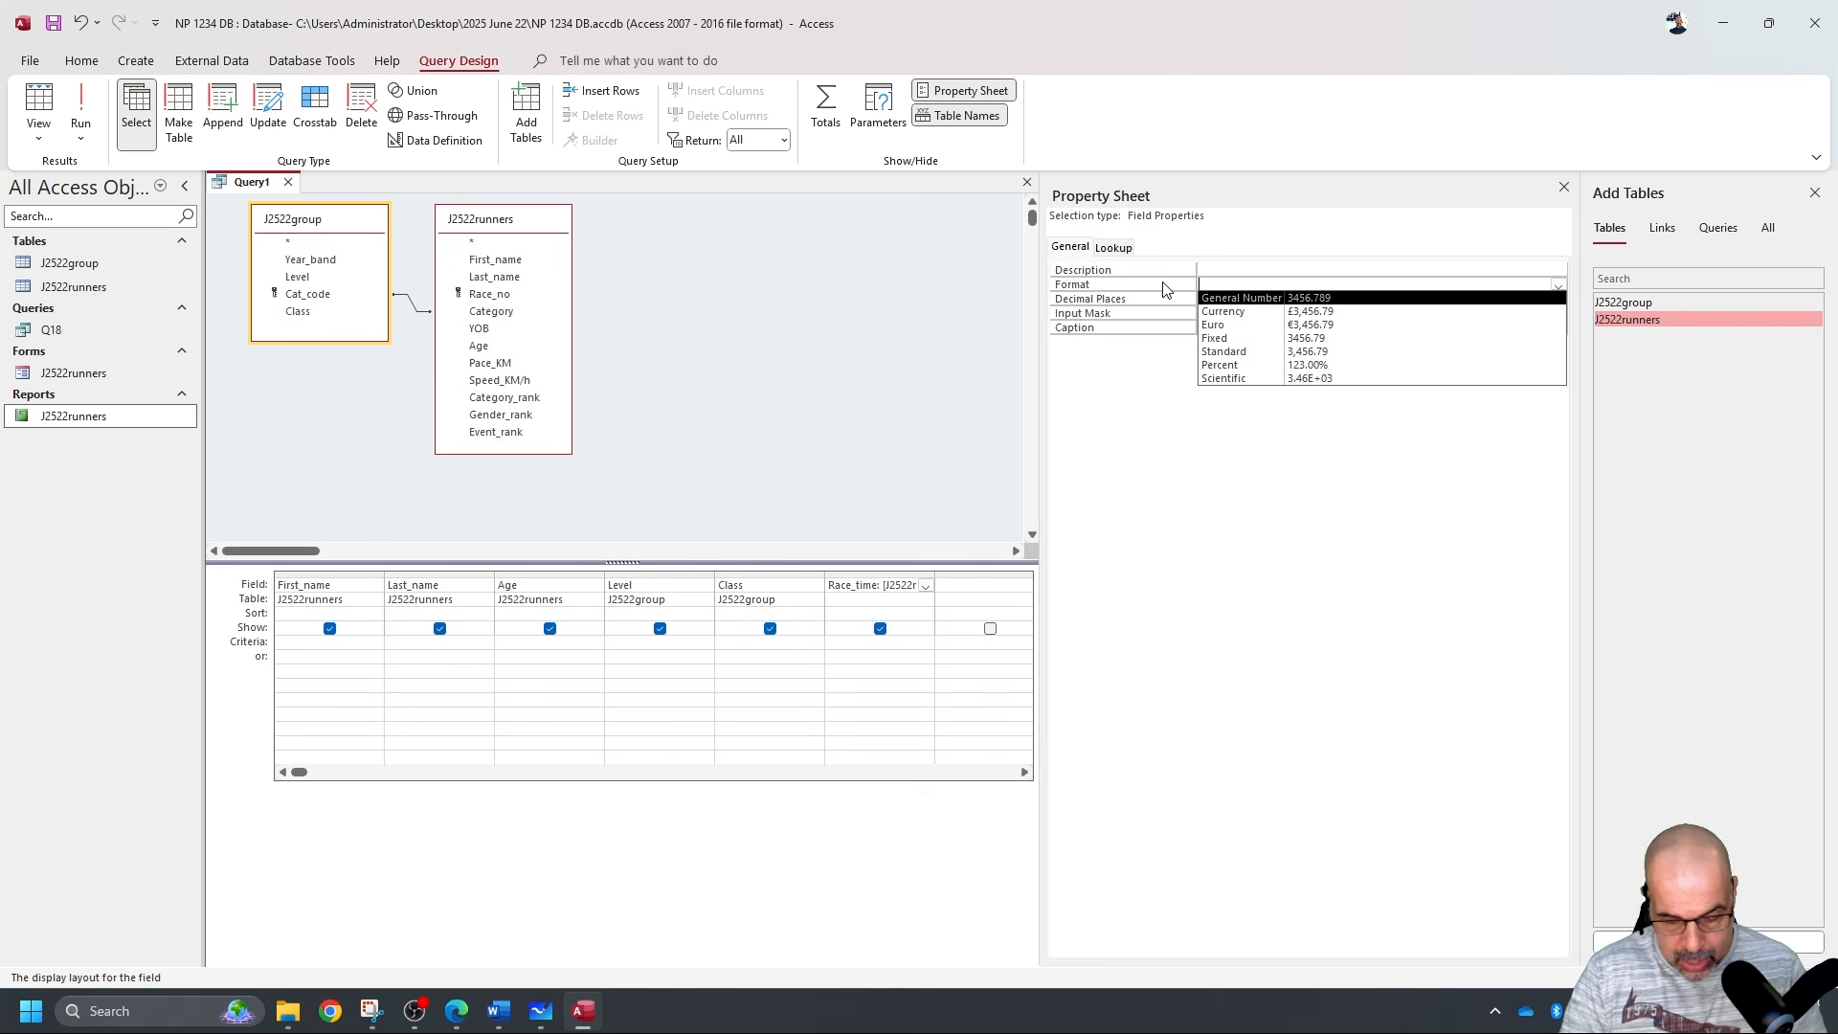
text(hh)
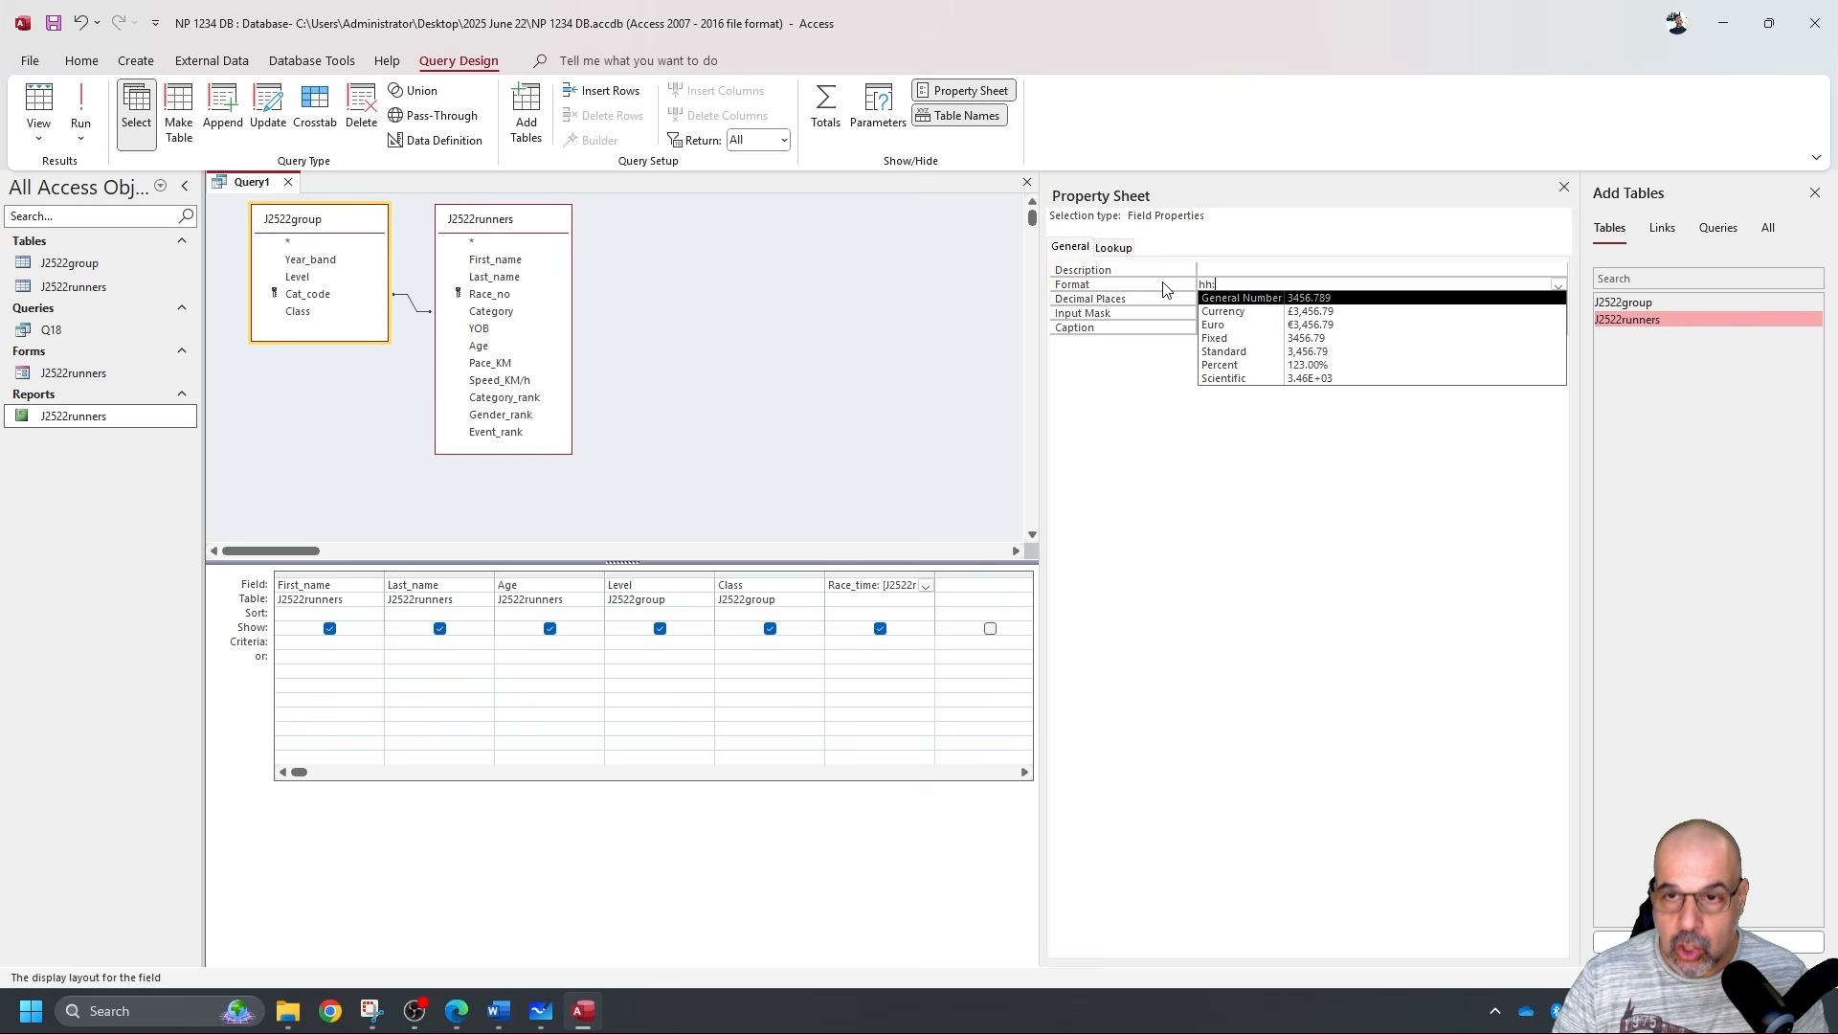
text(:mm:ss)
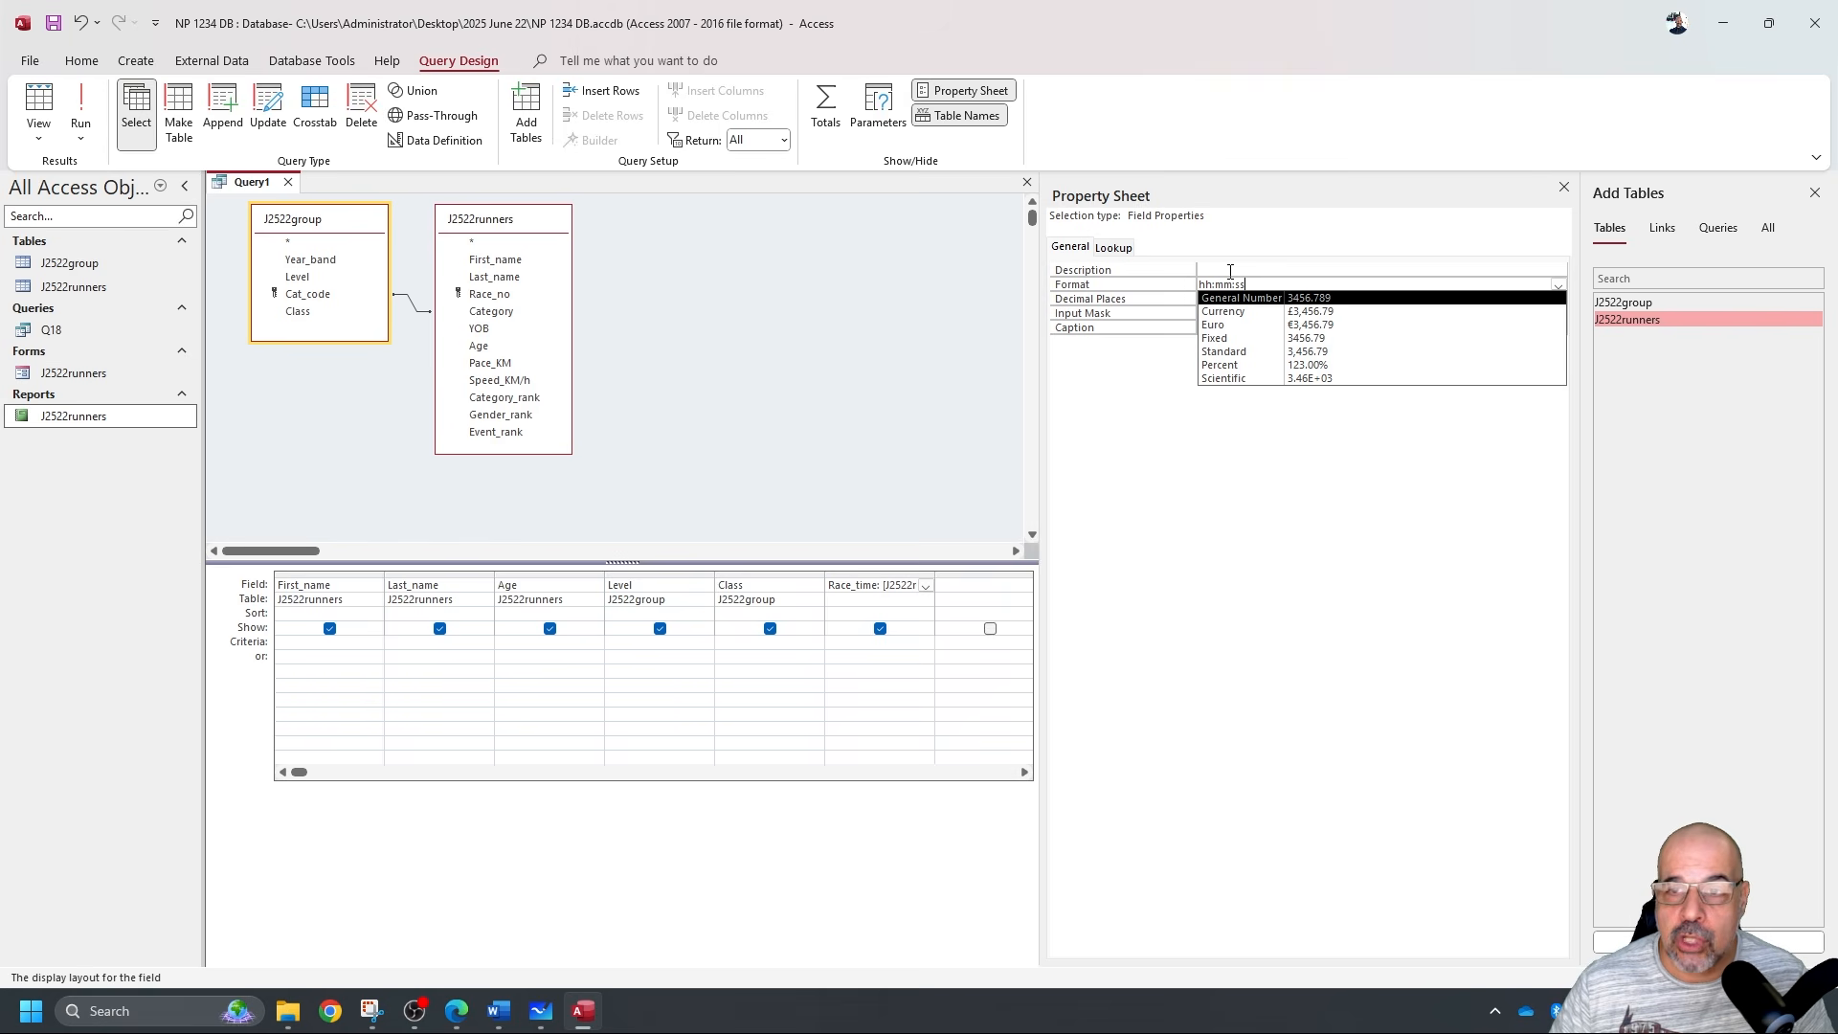
key(Return)
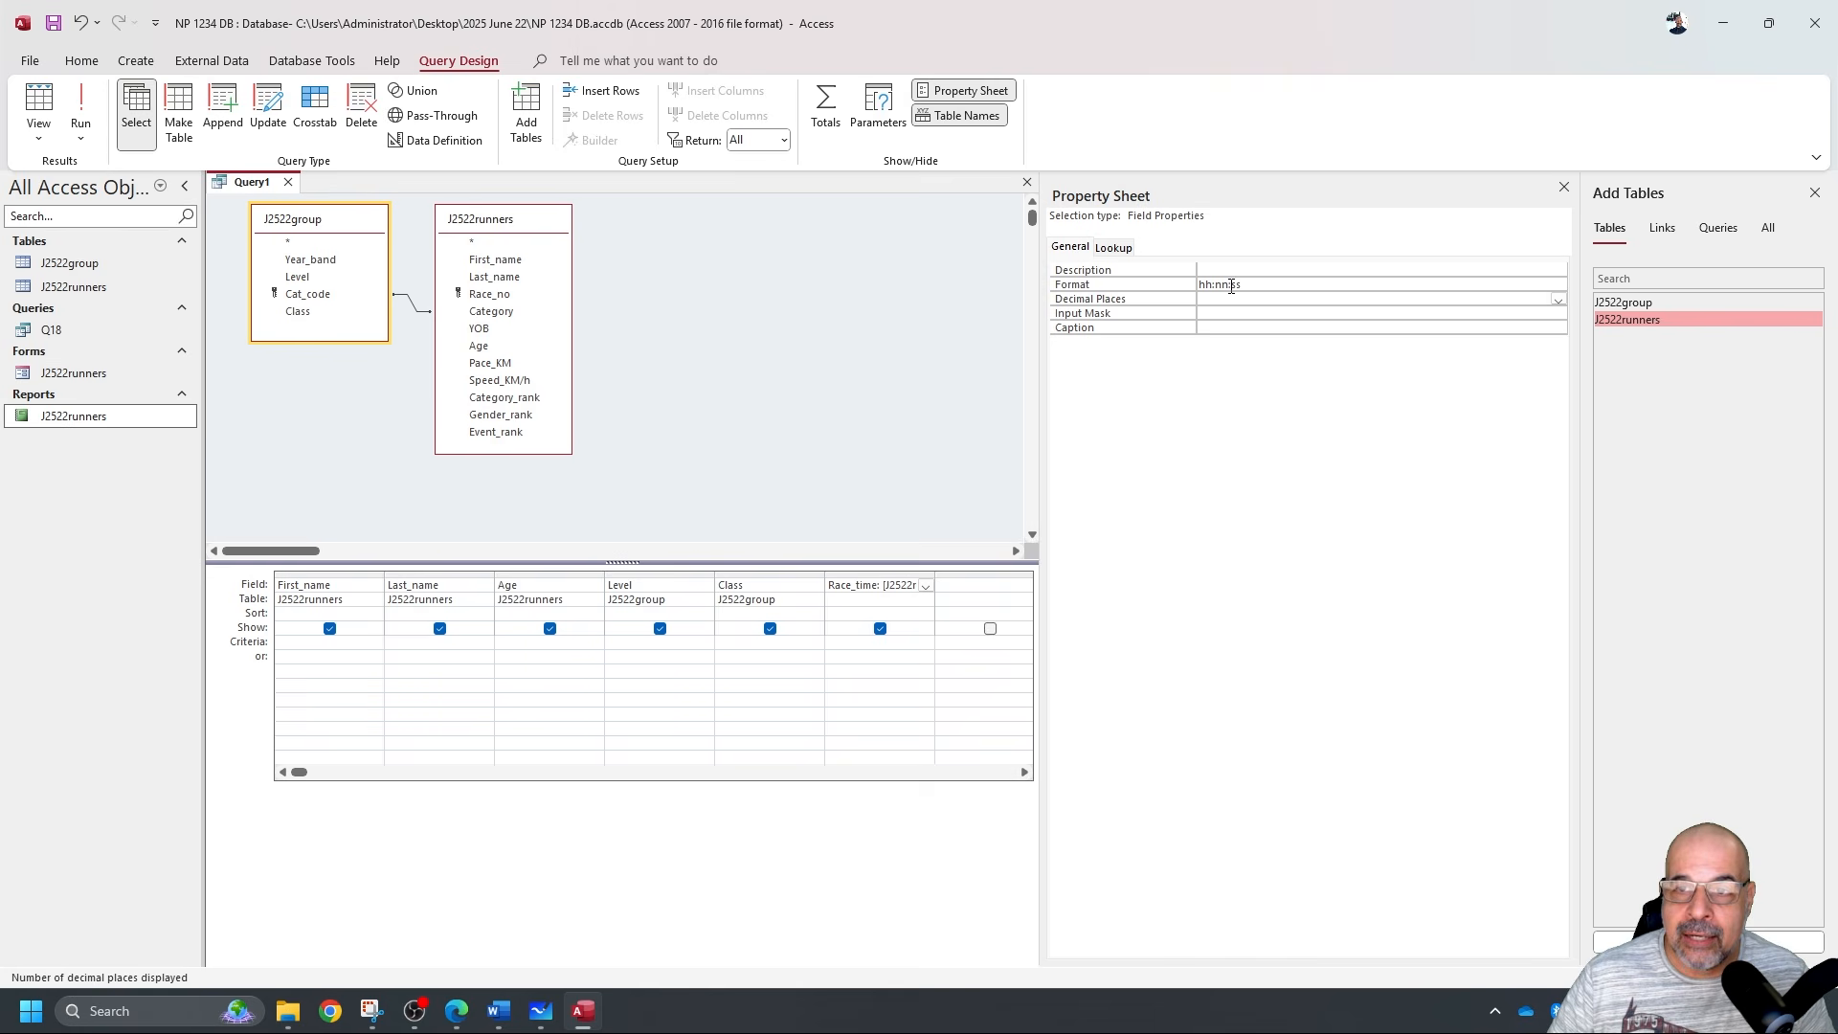
click(84, 108)
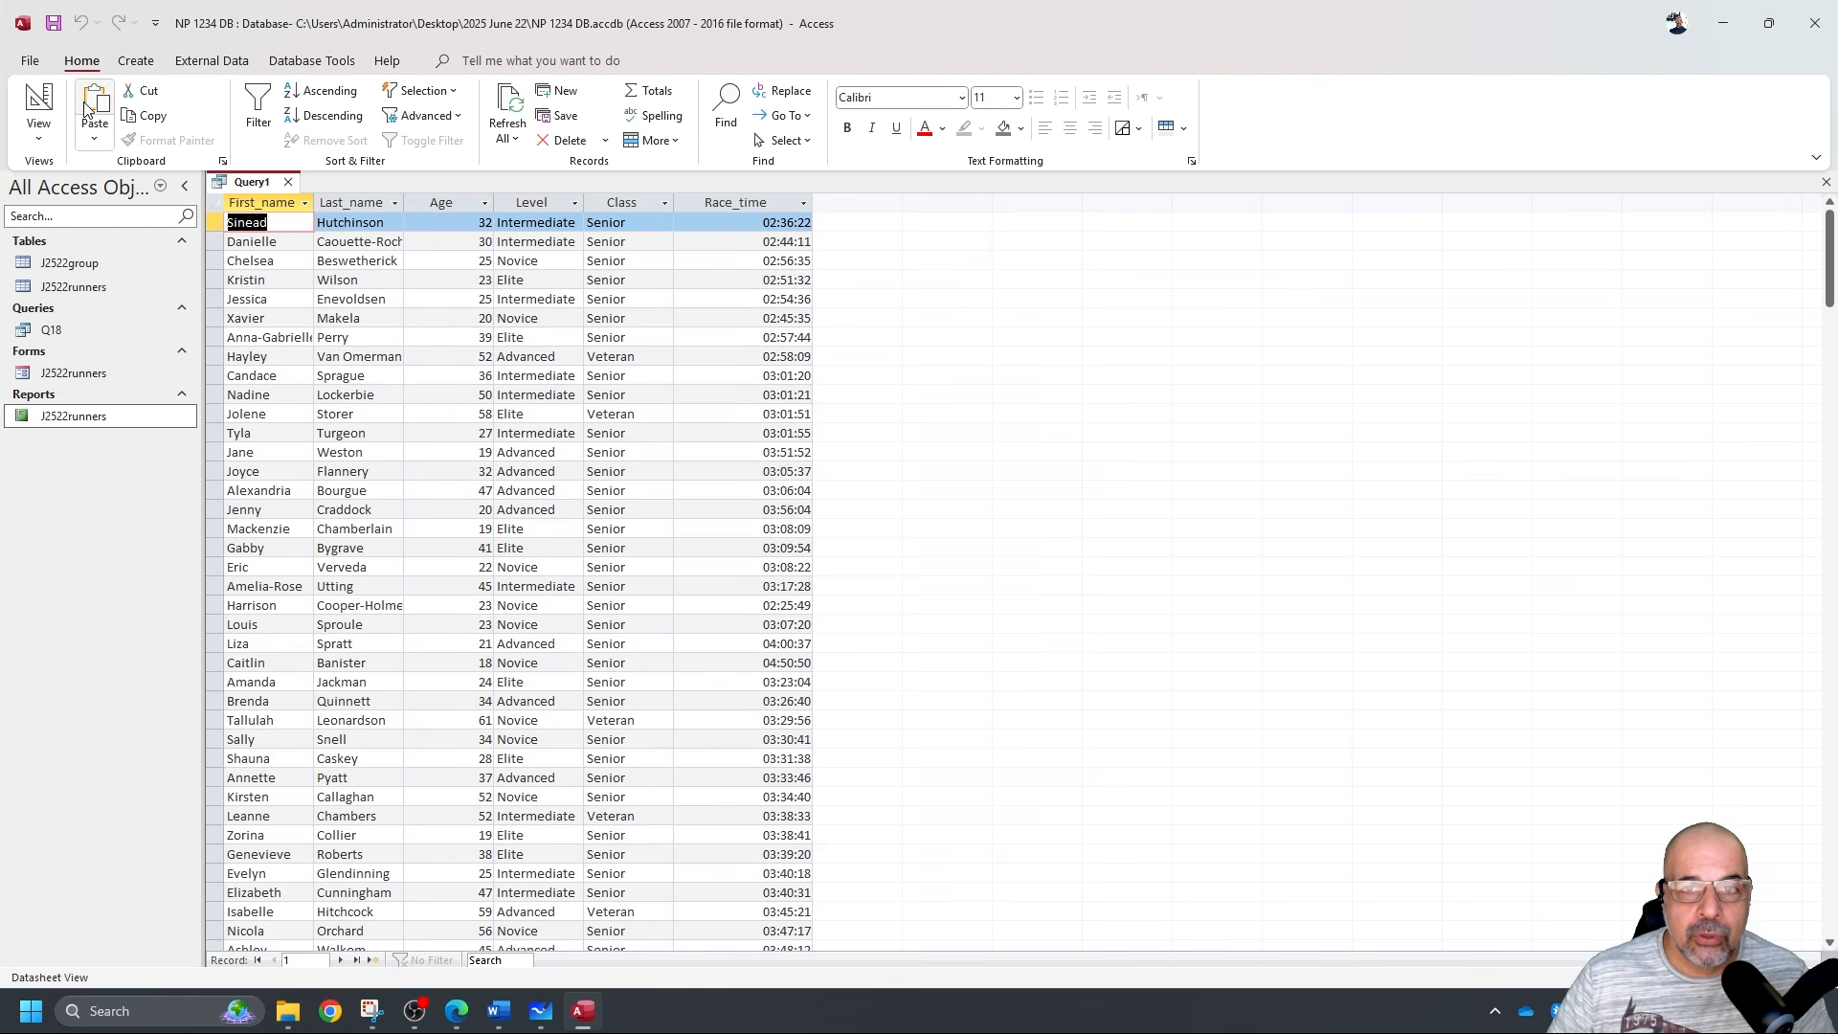
click(752, 201)
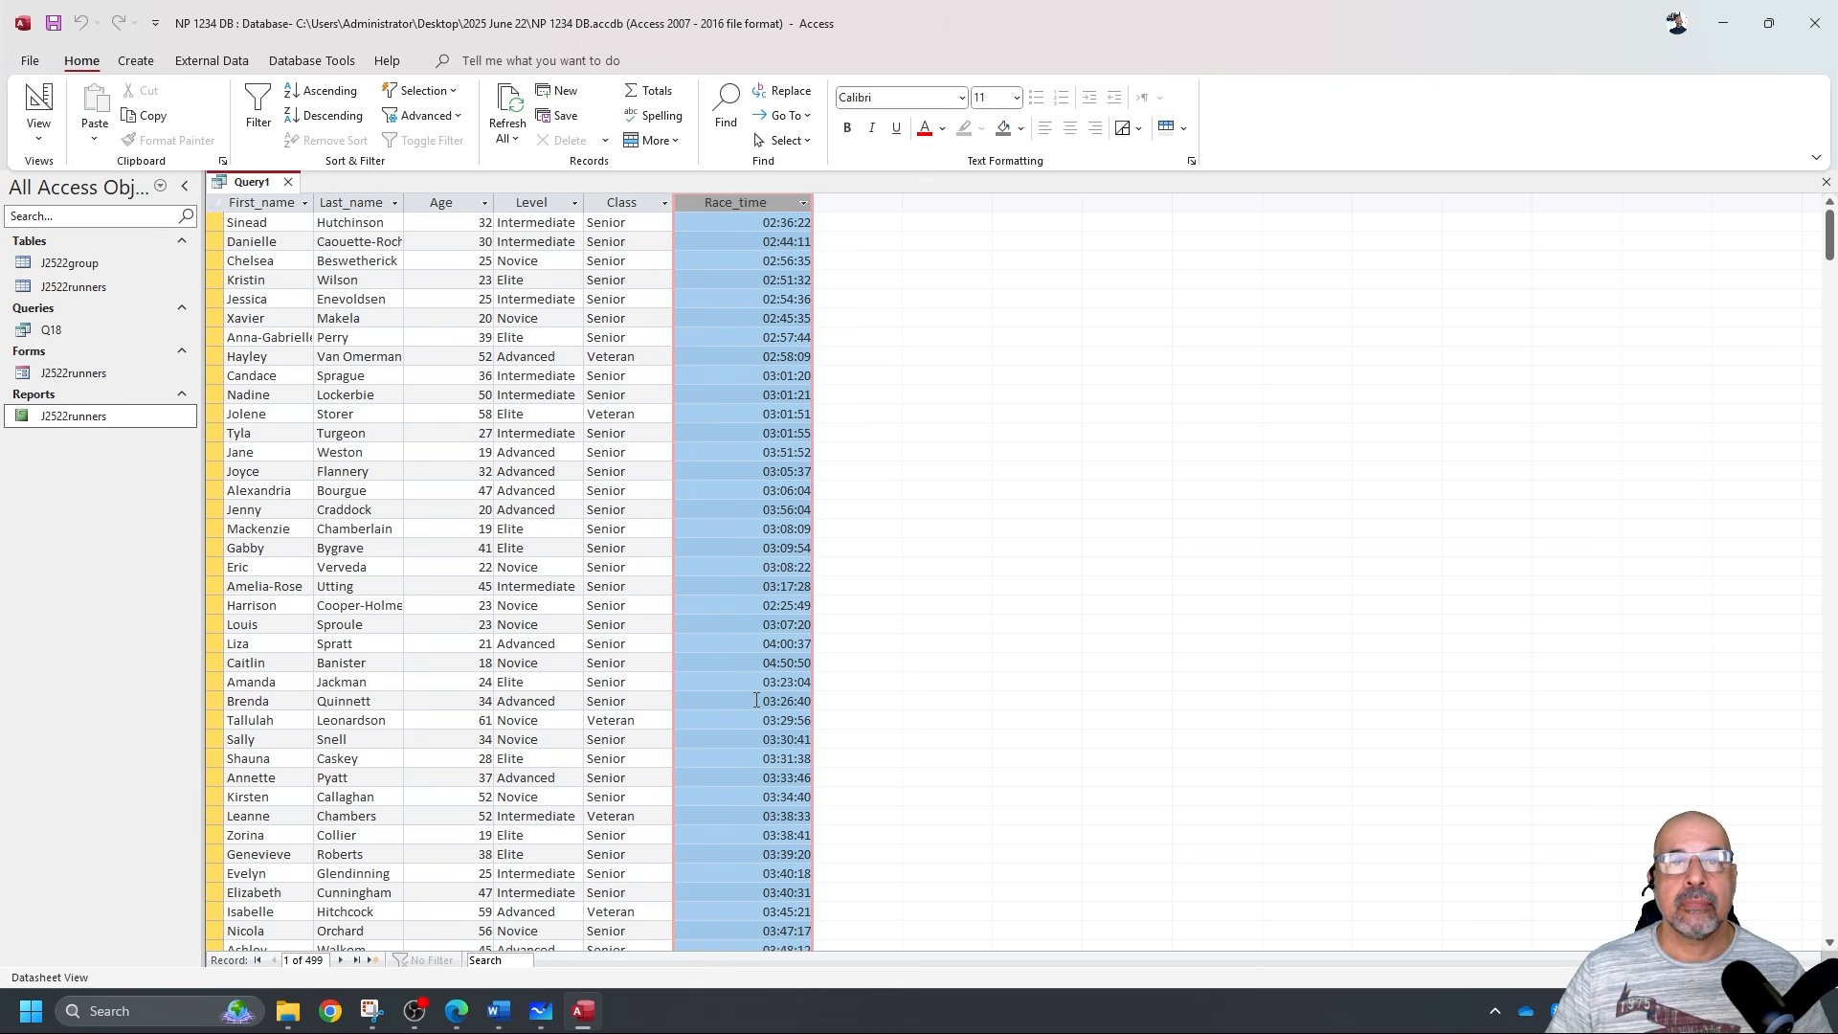
click(39, 104)
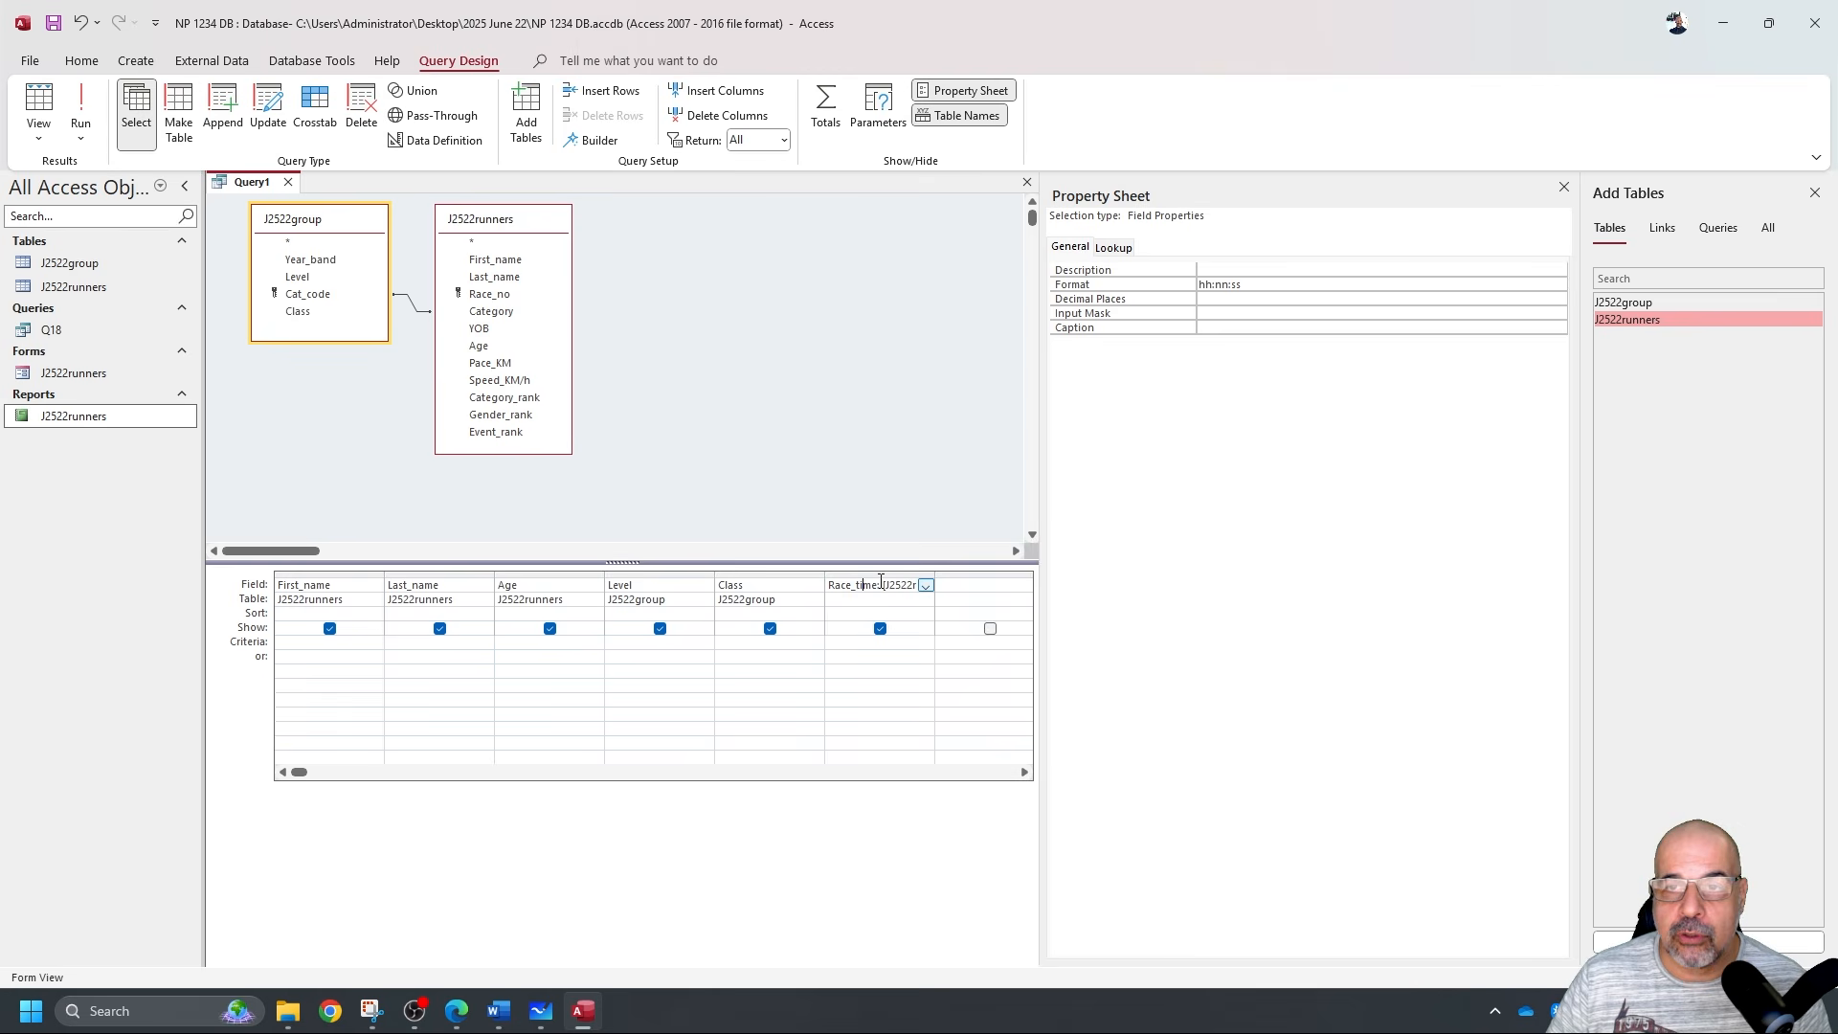
click(1247, 284)
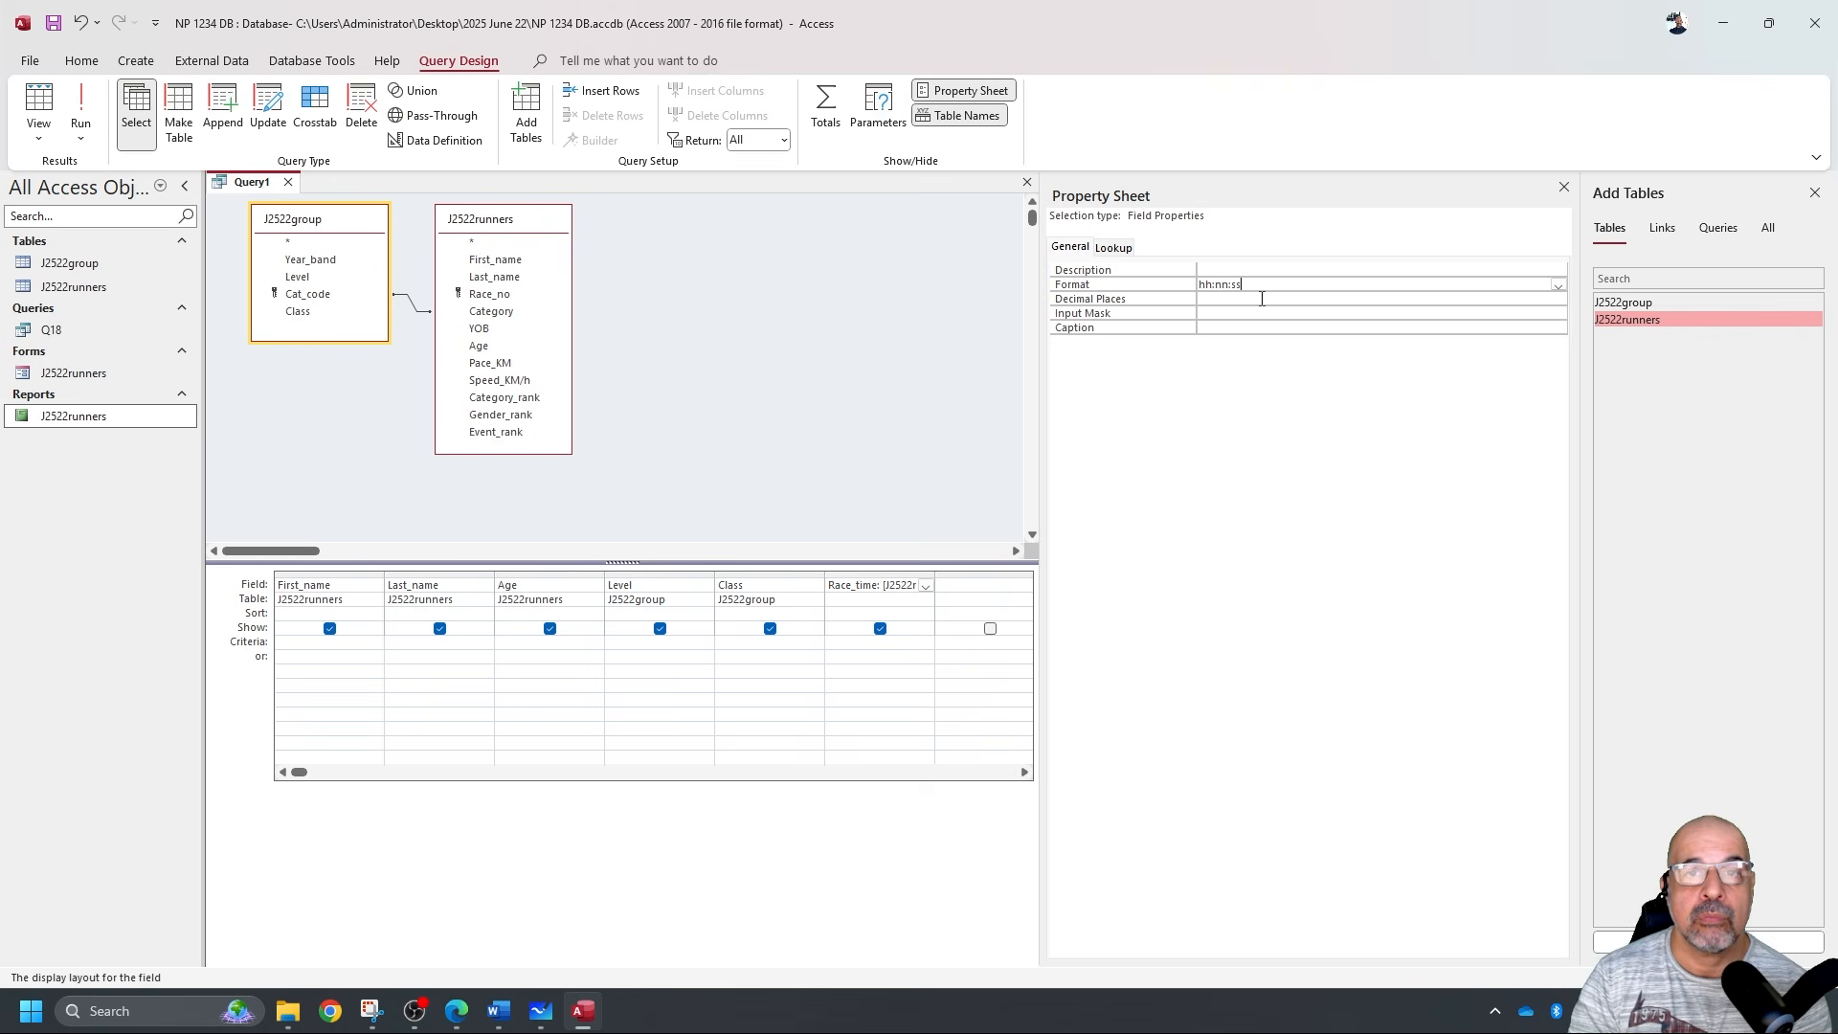
click(1564, 188)
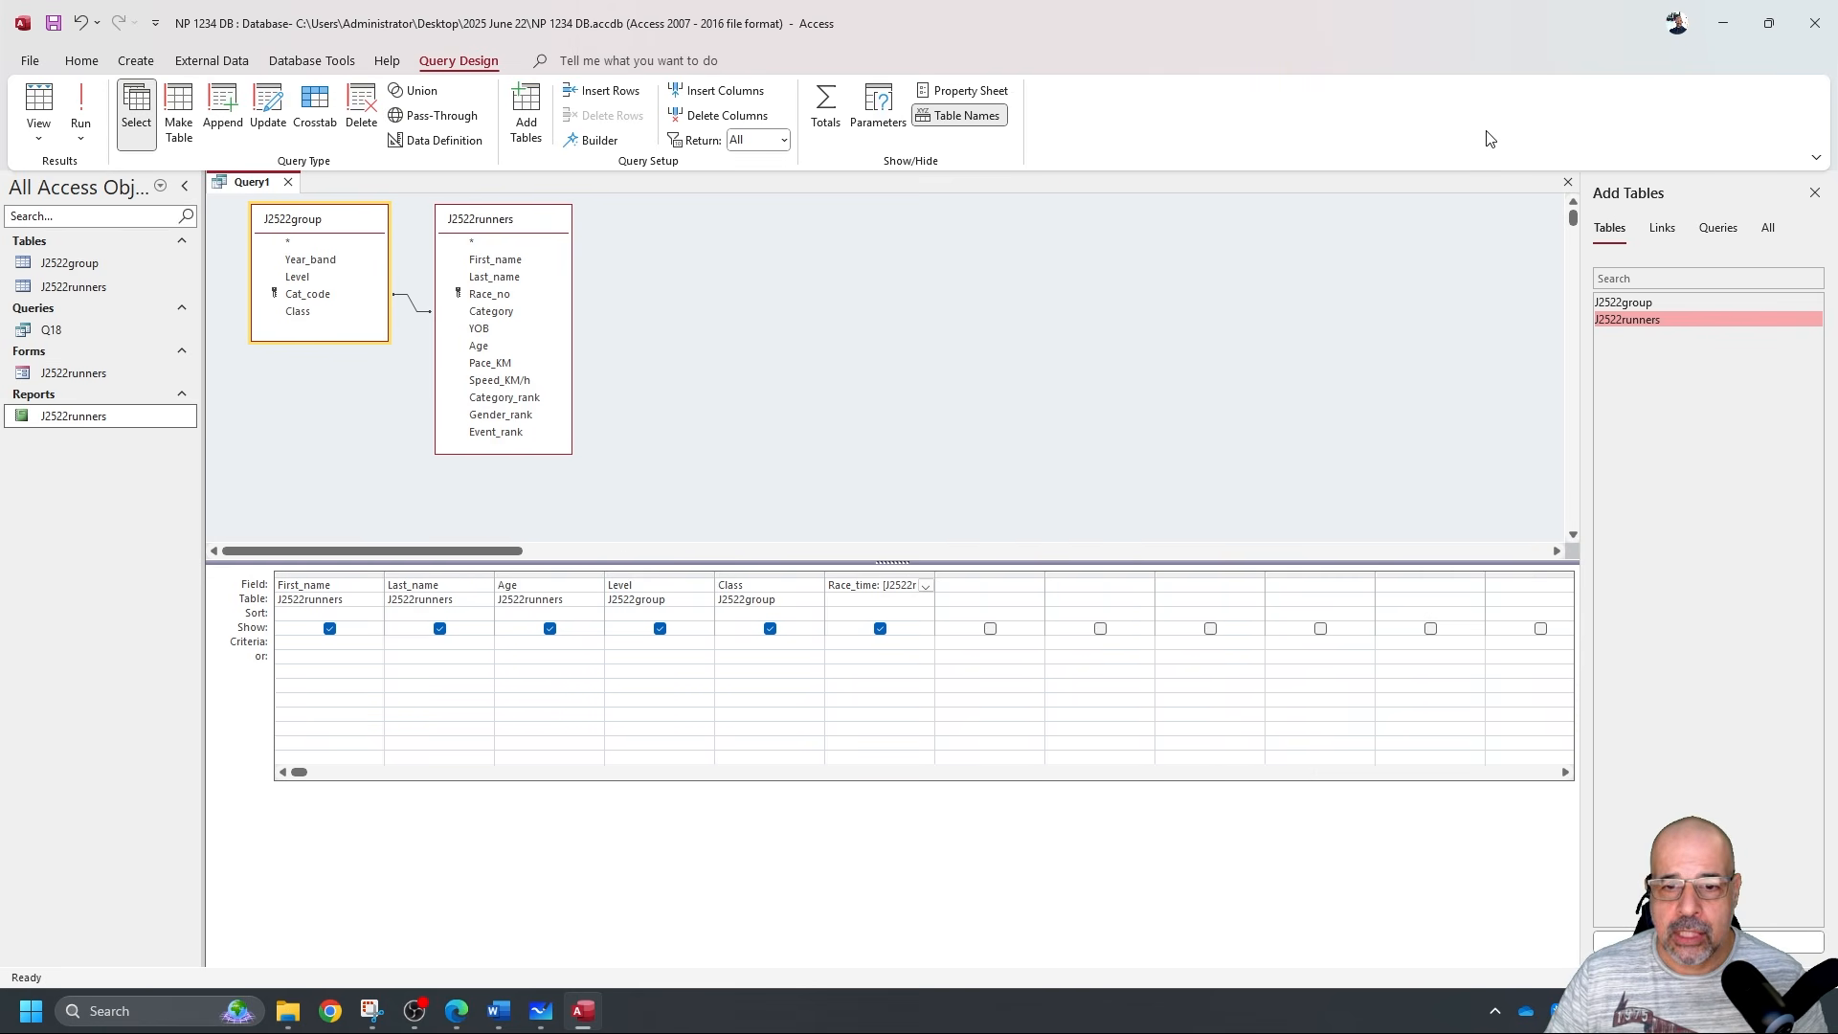
Add Speed_KM/h and Event_rank as the final query fields and run the query to check them.
key(alt+Tab)
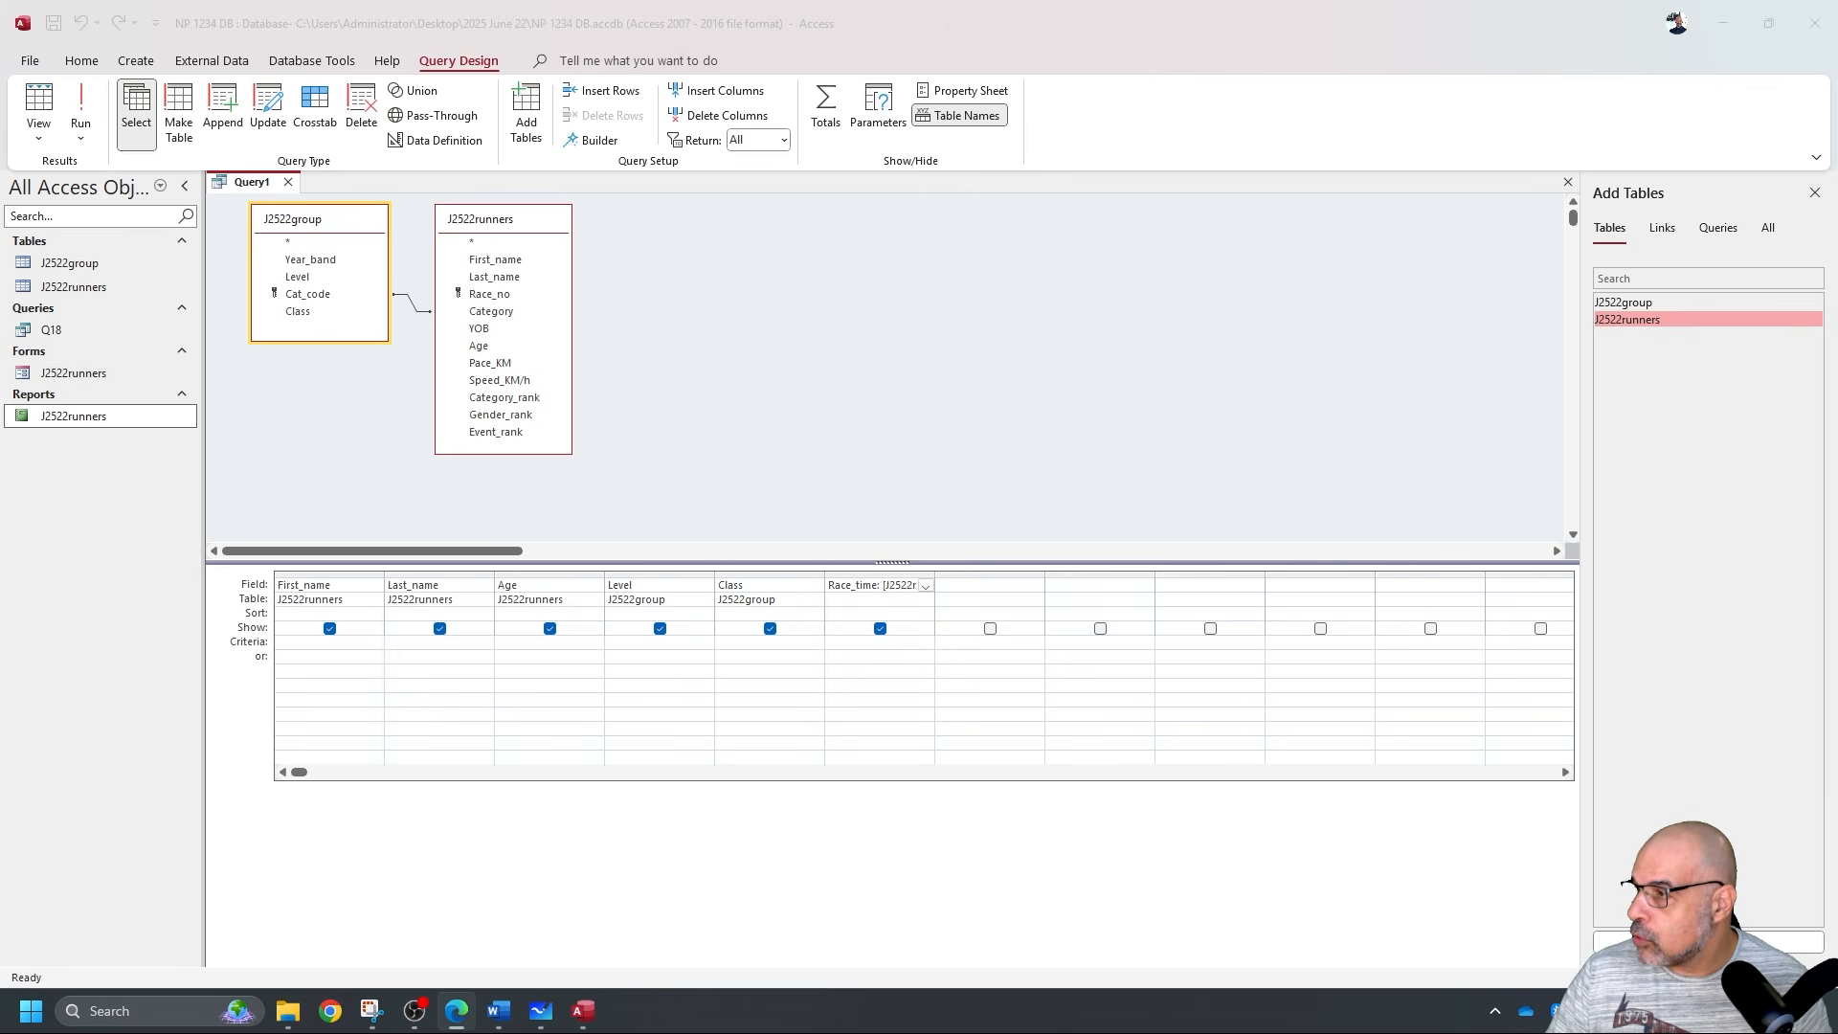
double_click(523, 382)
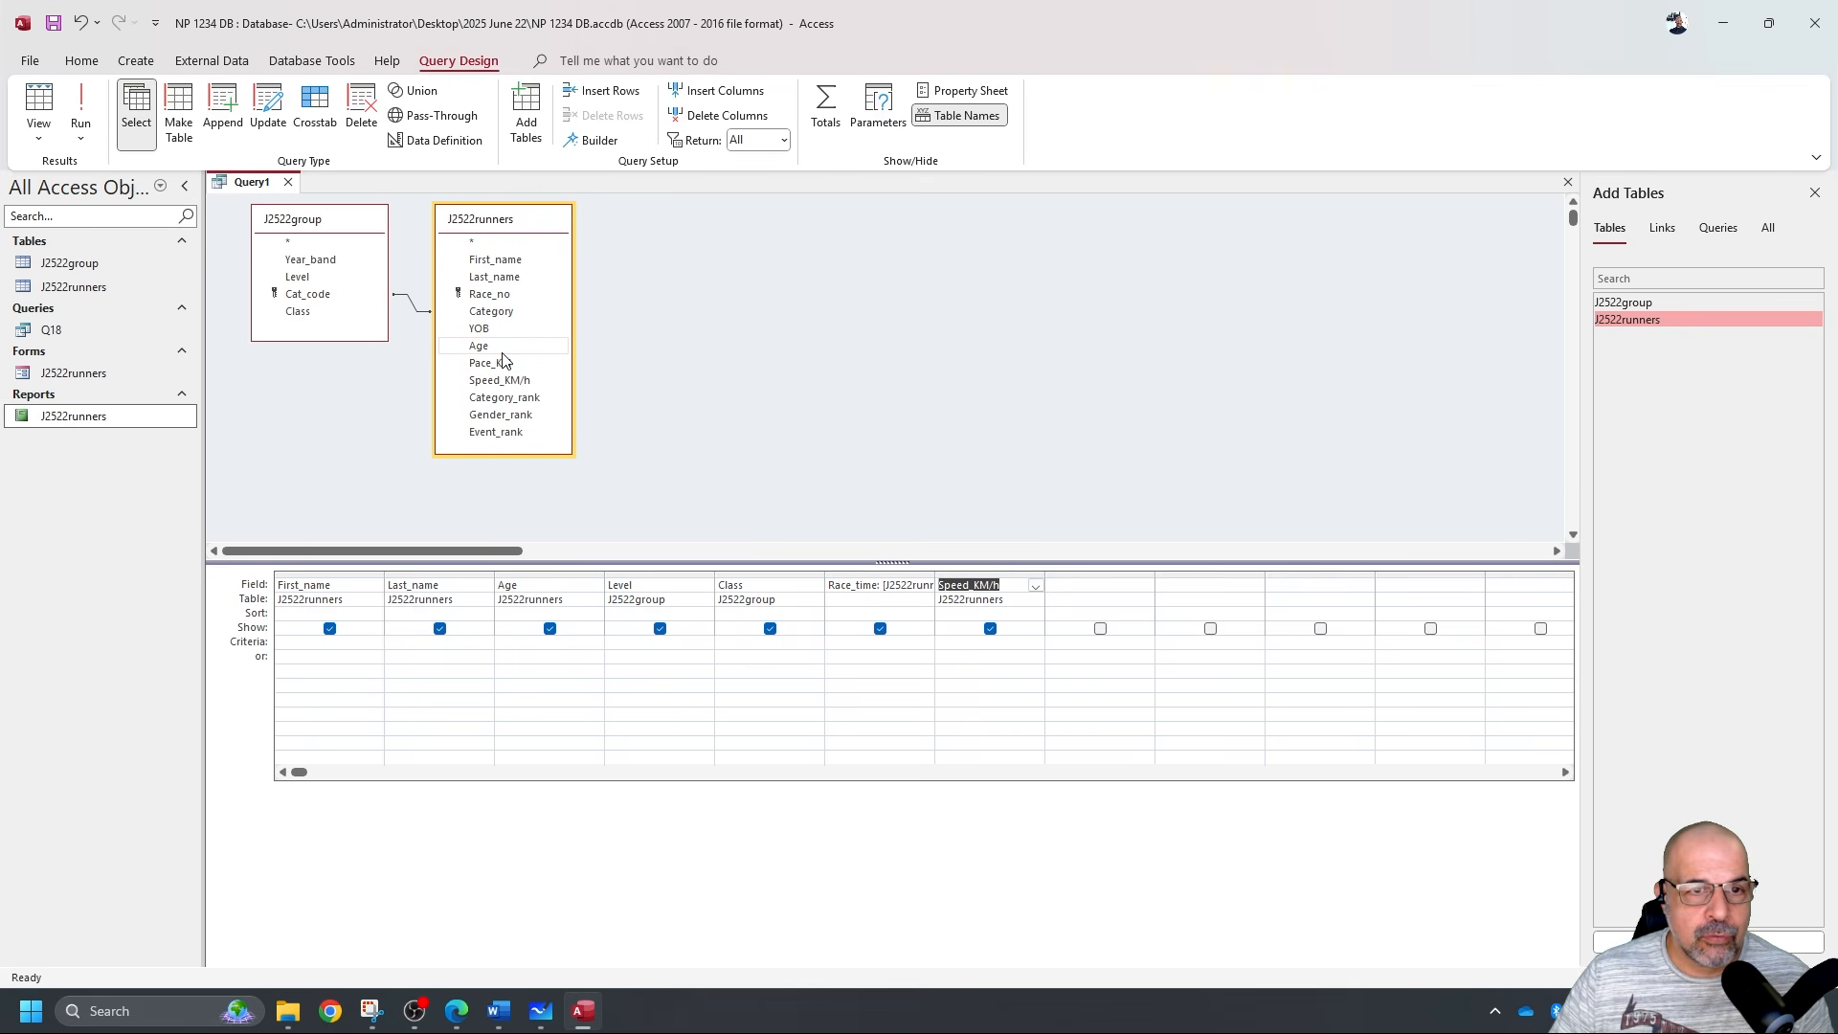
double_click(522, 432)
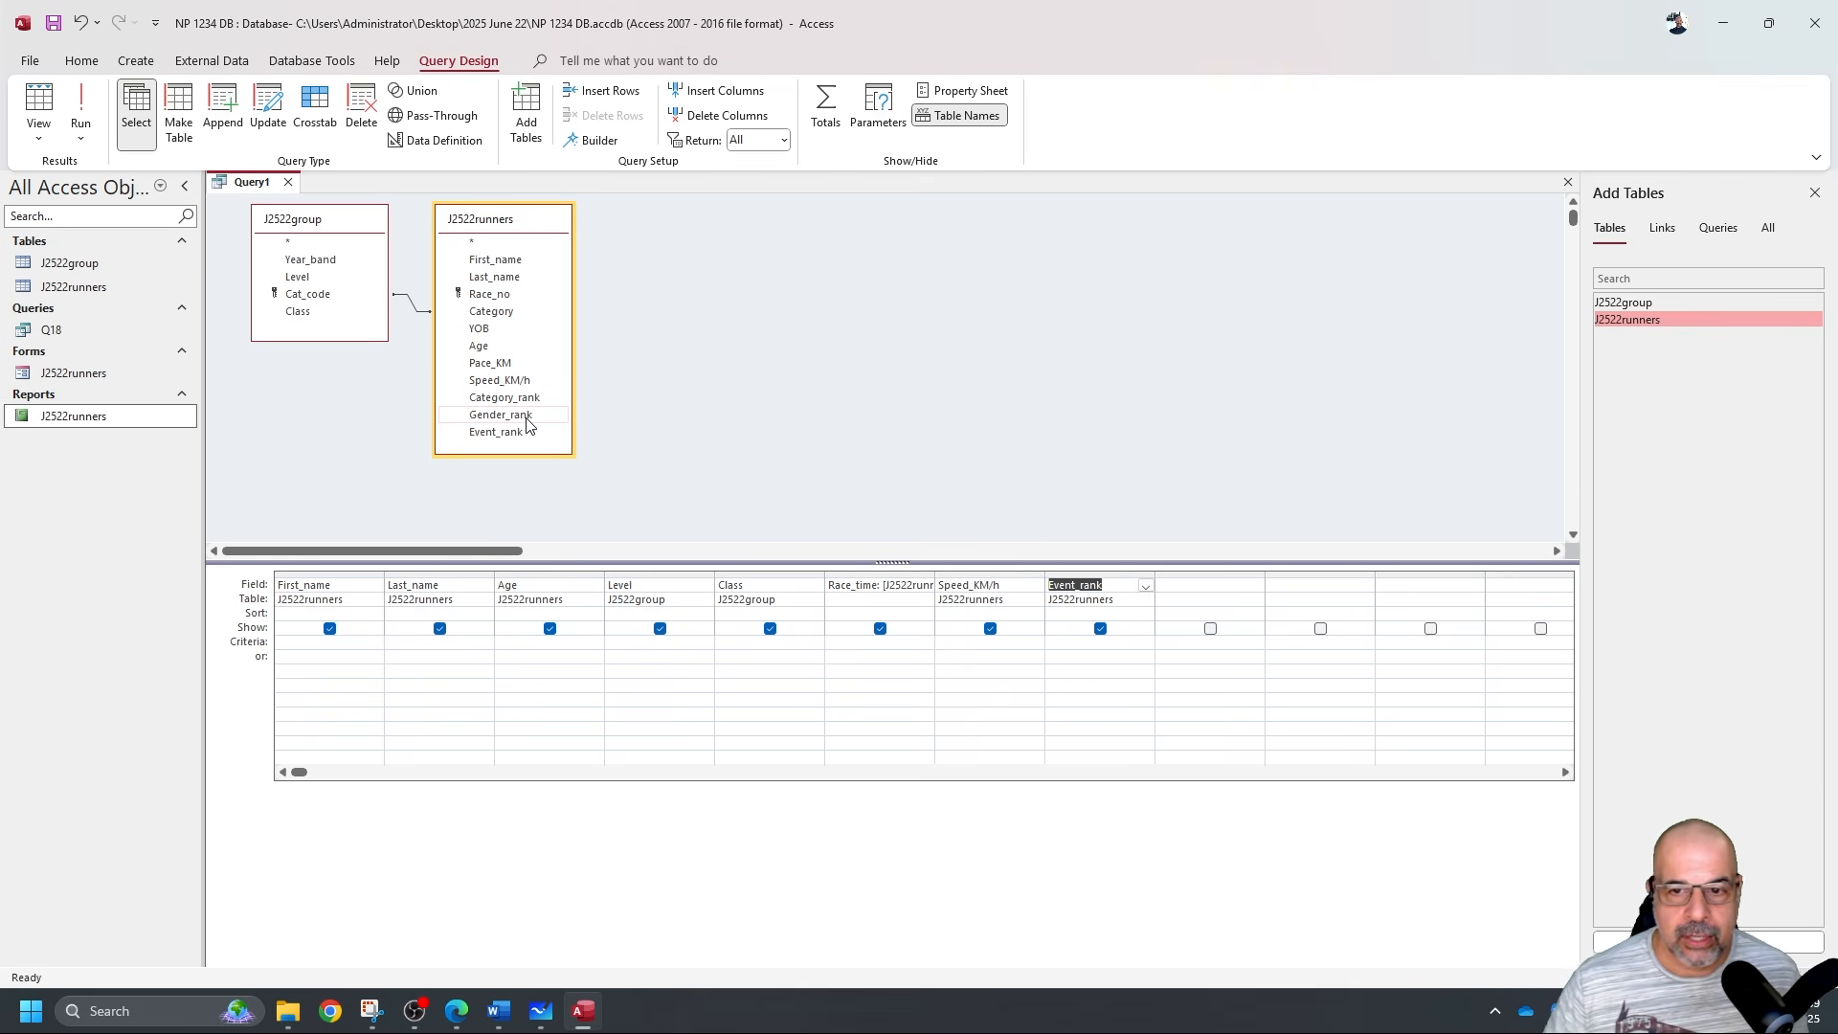
click(83, 105)
scroll(570, 503, down, 2)
scroll(574, 443, up, 2)
click(38, 106)
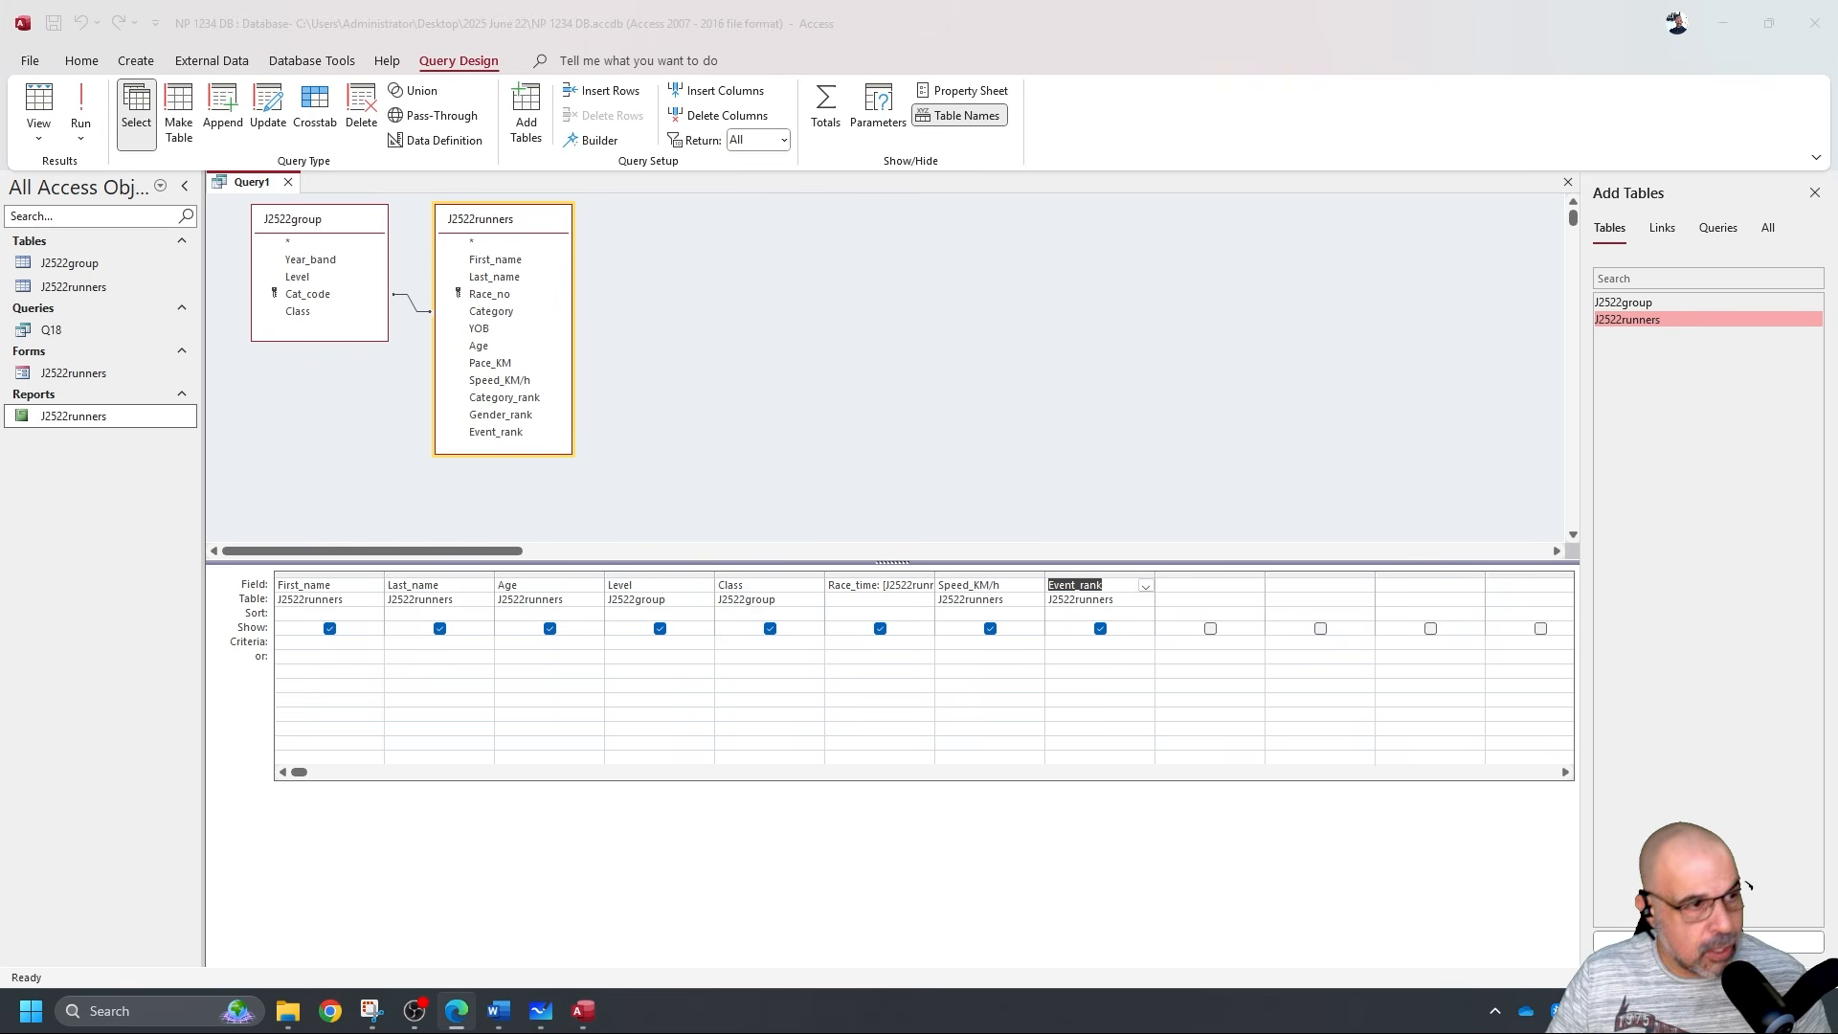
Draw an ink arrow beside the 'shows only the fields' bullet of question 19.
key(alt+Tab)
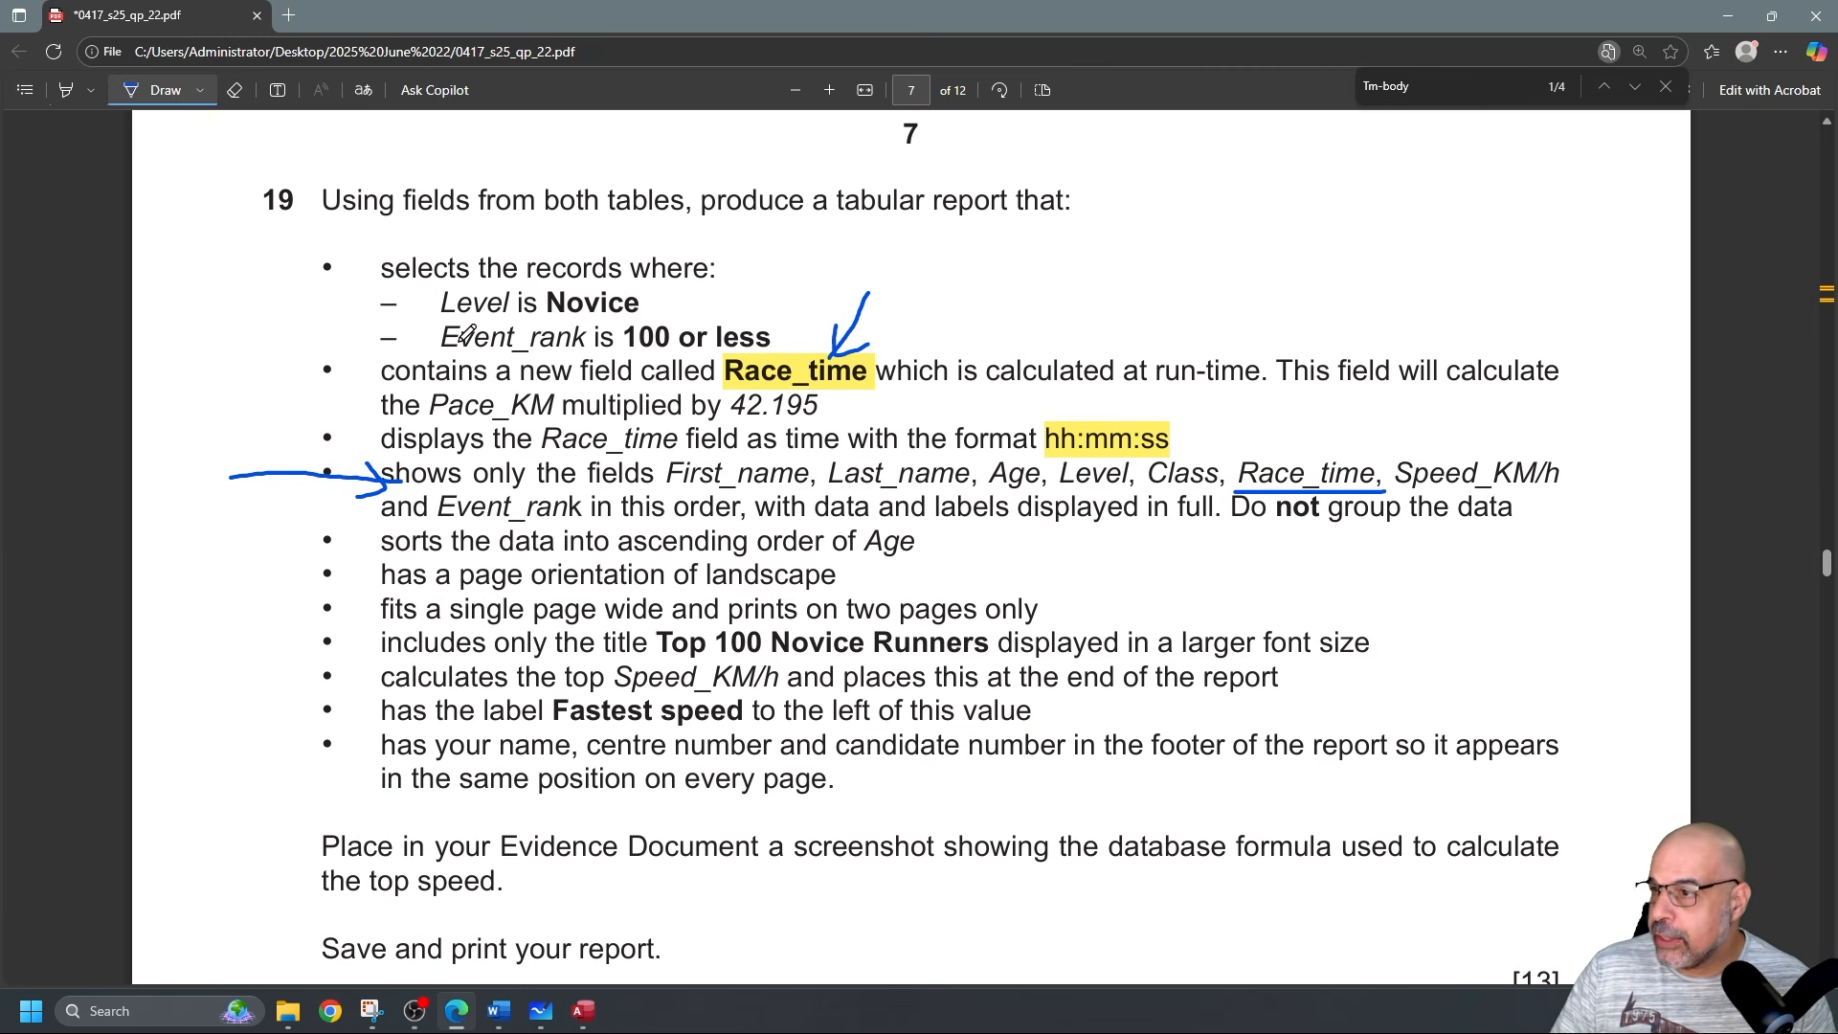
mouse_move(340, 351)
mouse_down()
mouse_move(227, 368)
mouse_move(245, 497)
mouse_move(368, 508)
mouse_up()
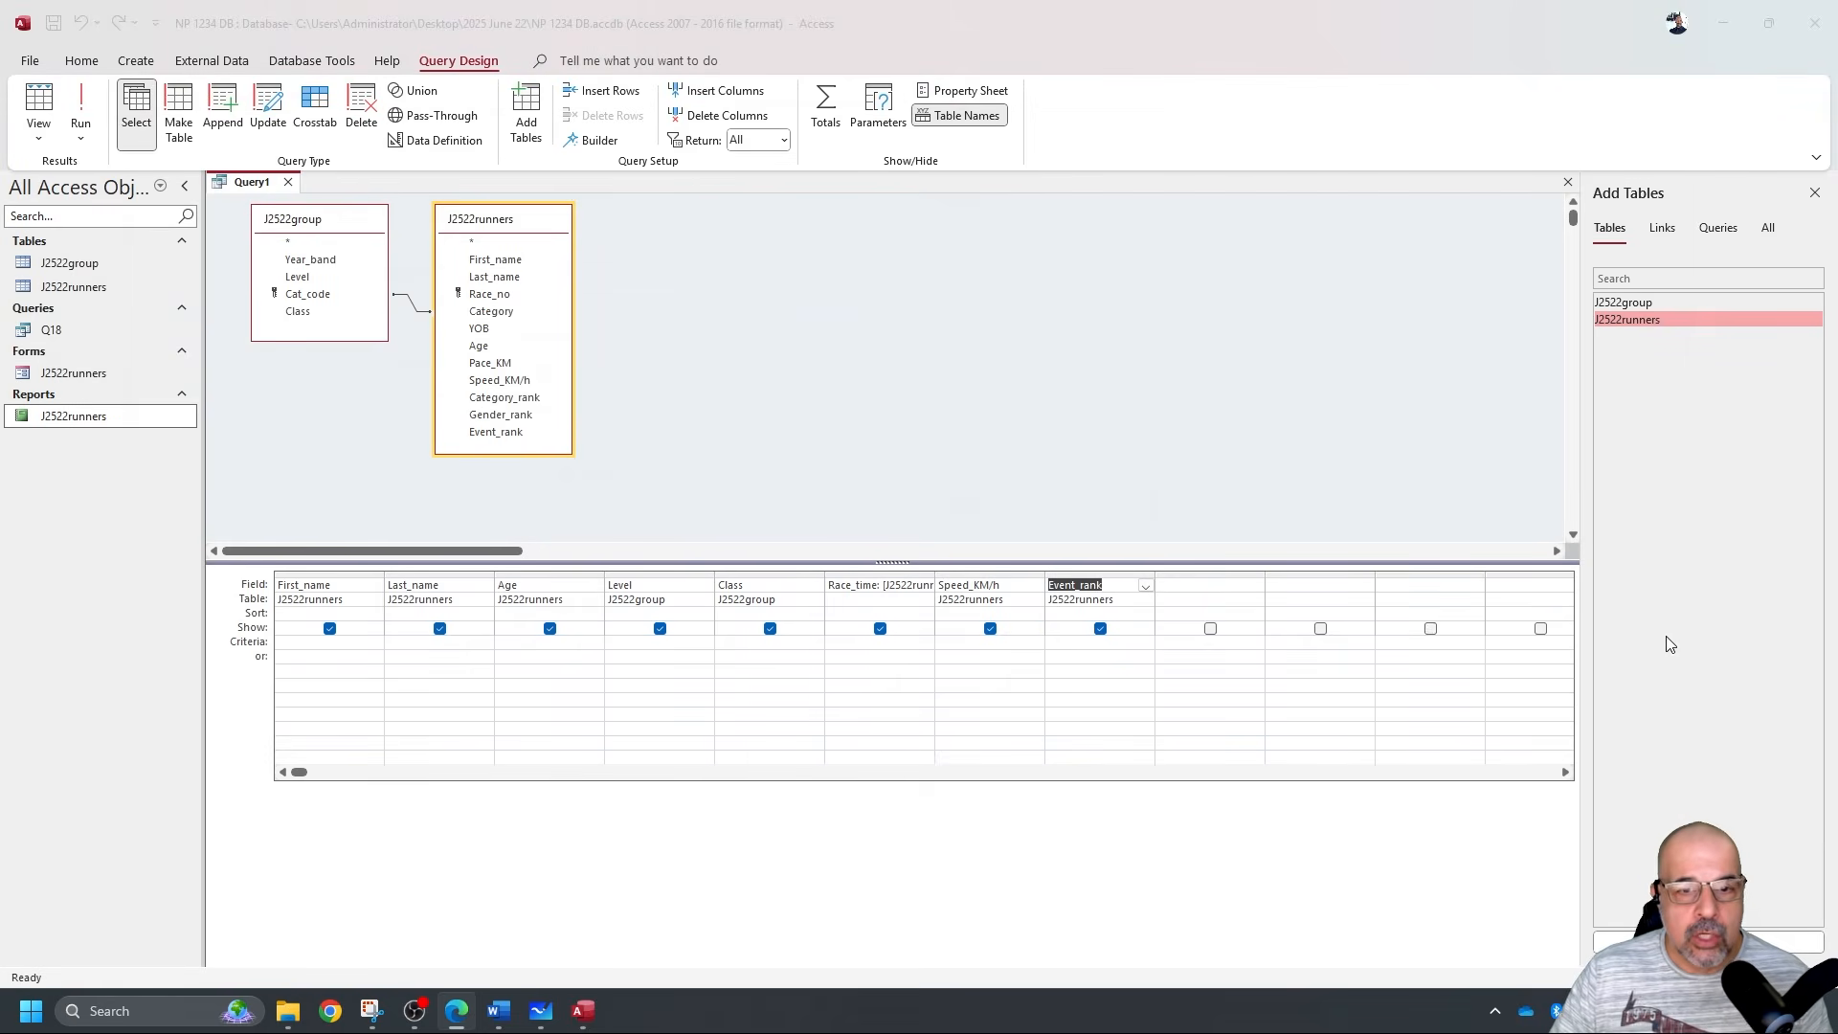
Run the query to see how the Novice level is written in the Level column.
click(650, 654)
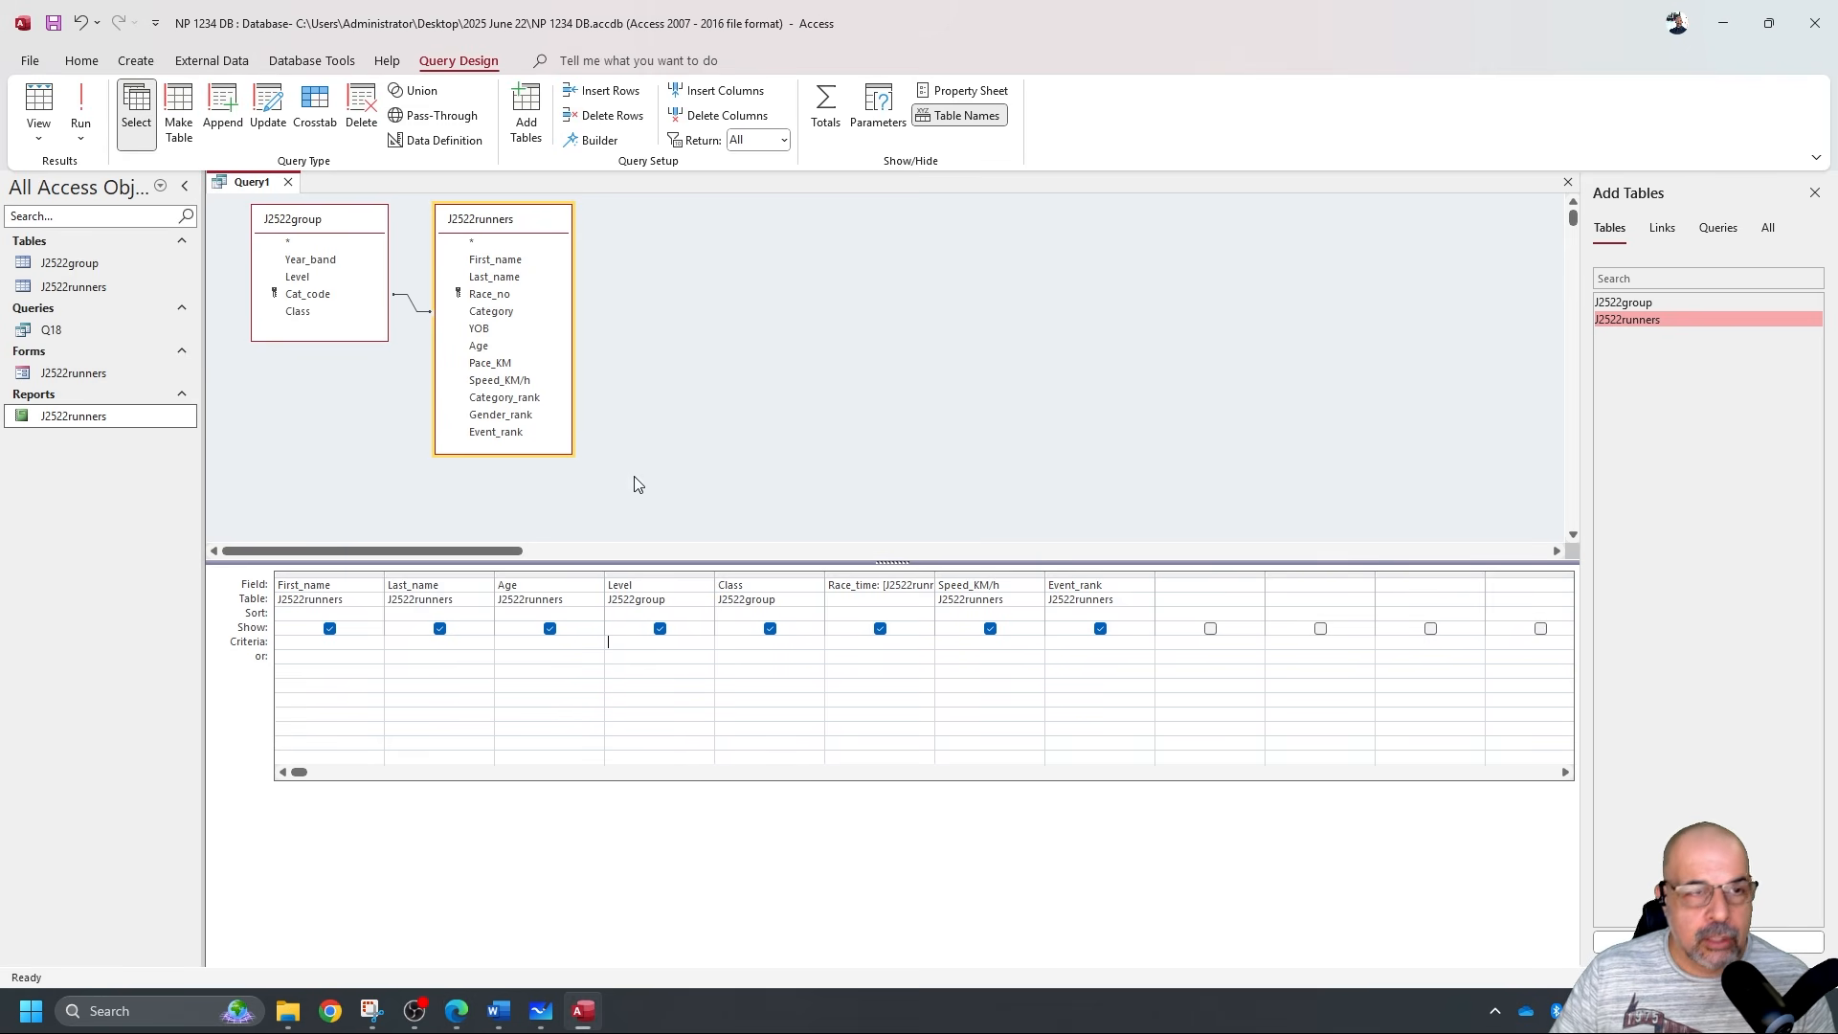
click(76, 112)
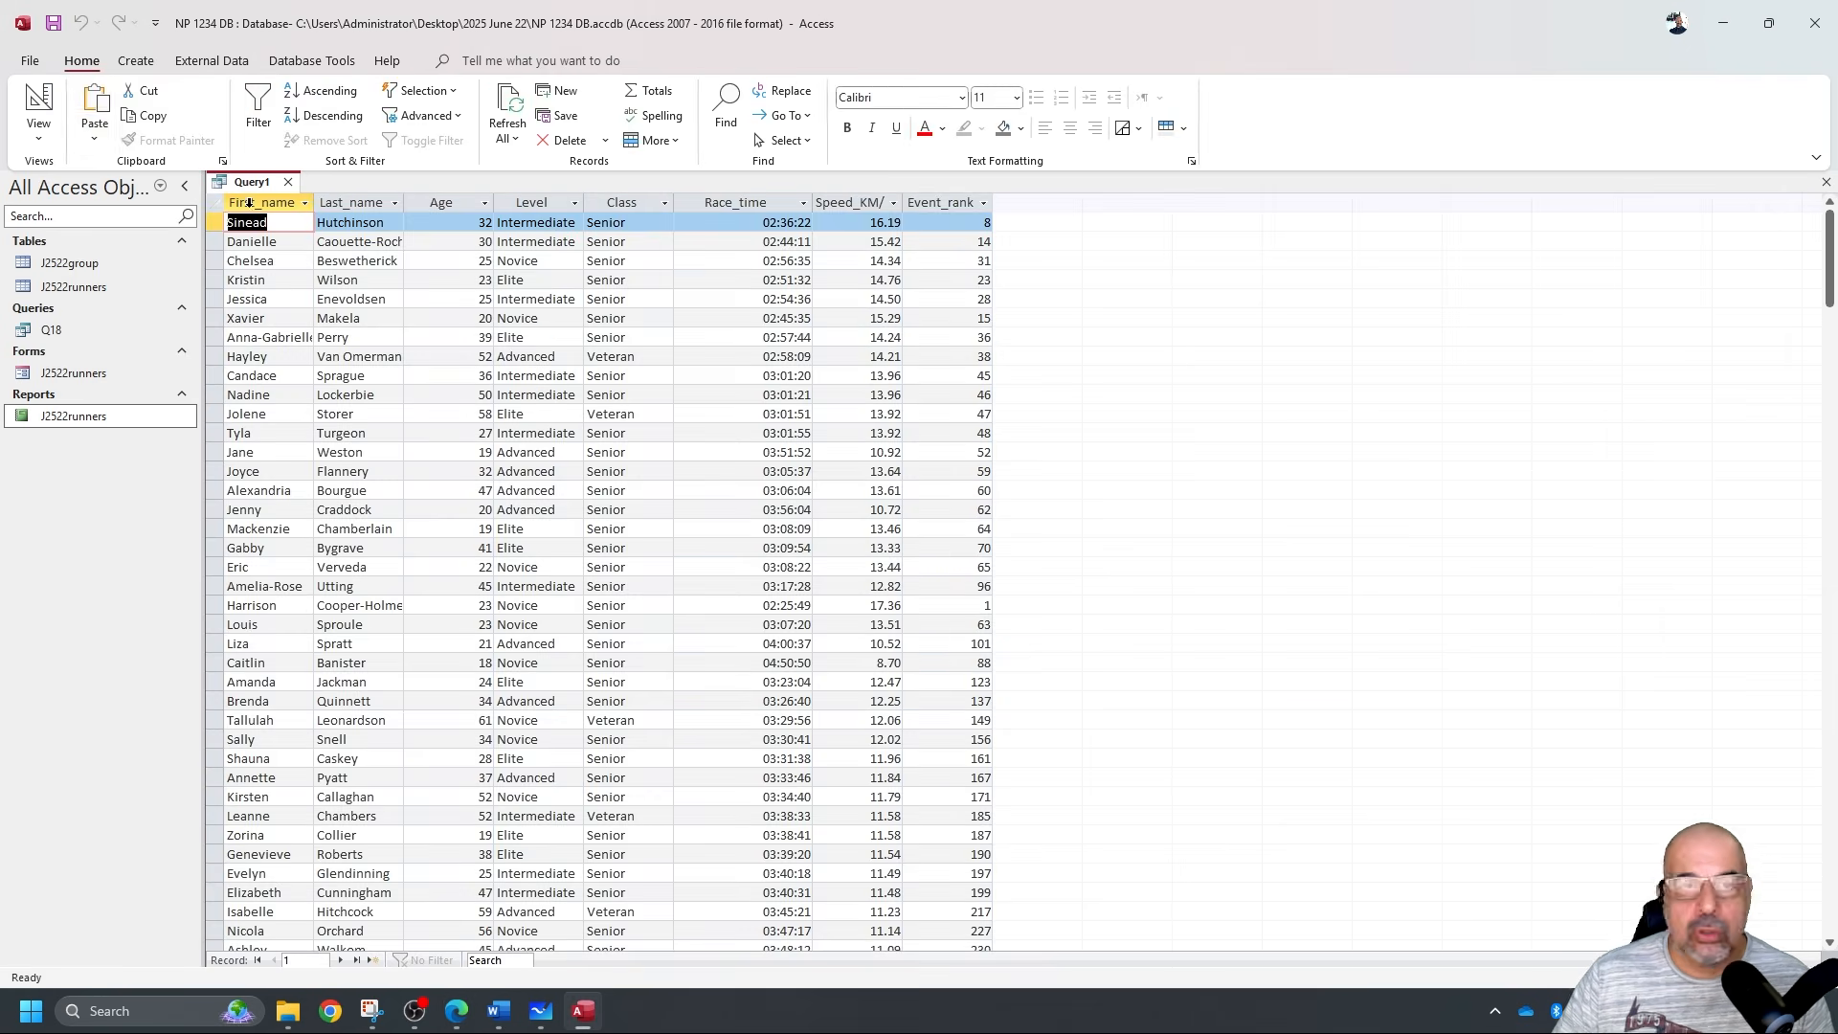
click(555, 261)
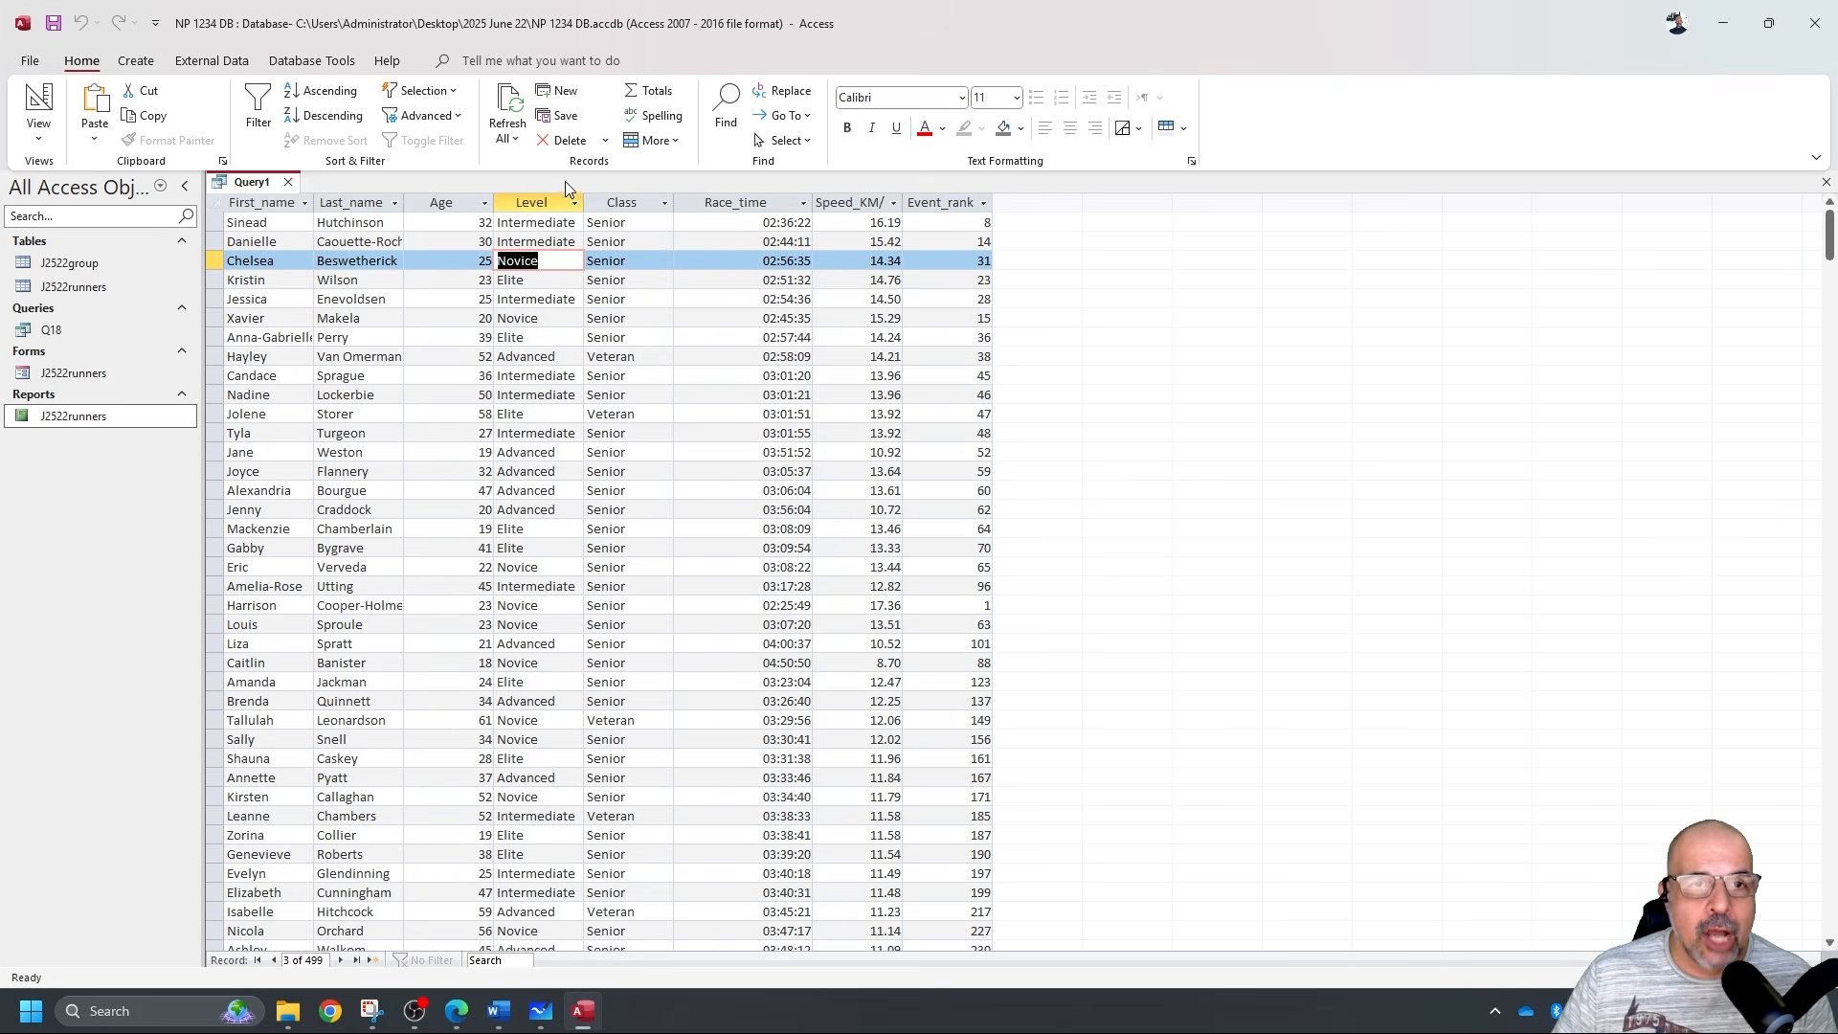
click(38, 101)
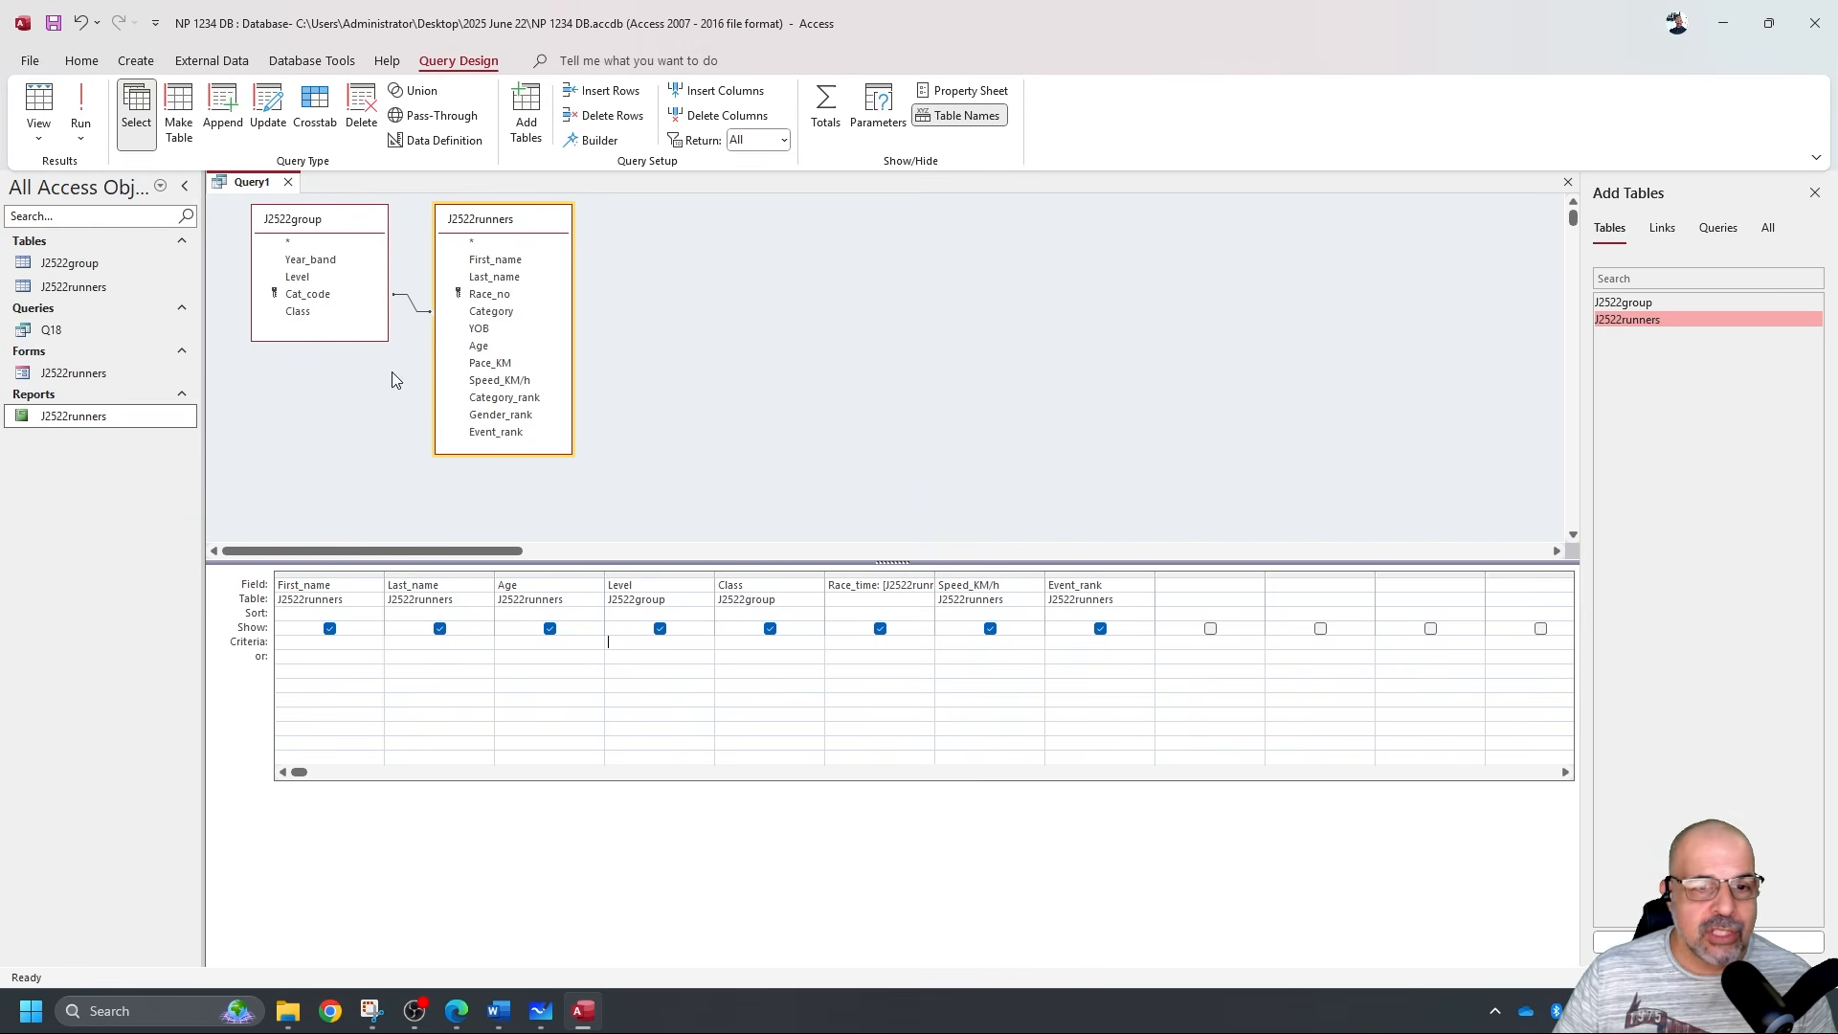
Enter Novice as the Level criterion and rerun the query, returning 132 Novice runners.
click(619, 646)
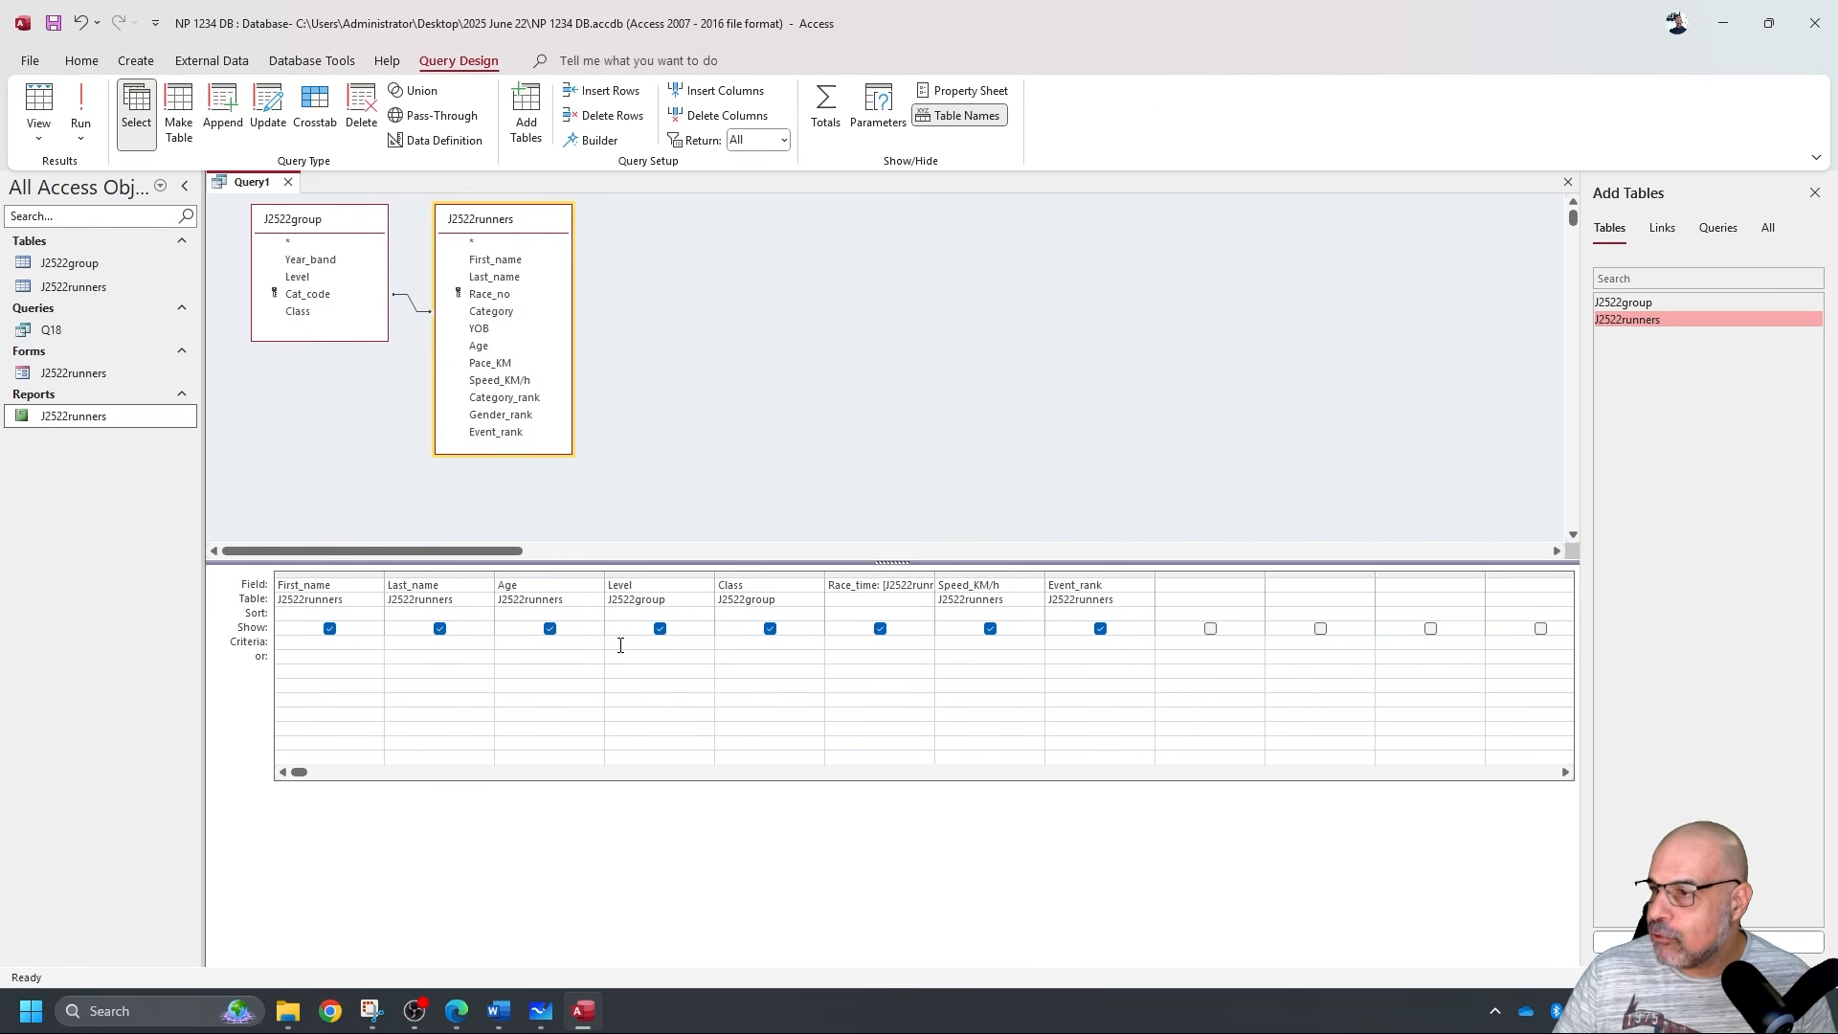
text(Novice)
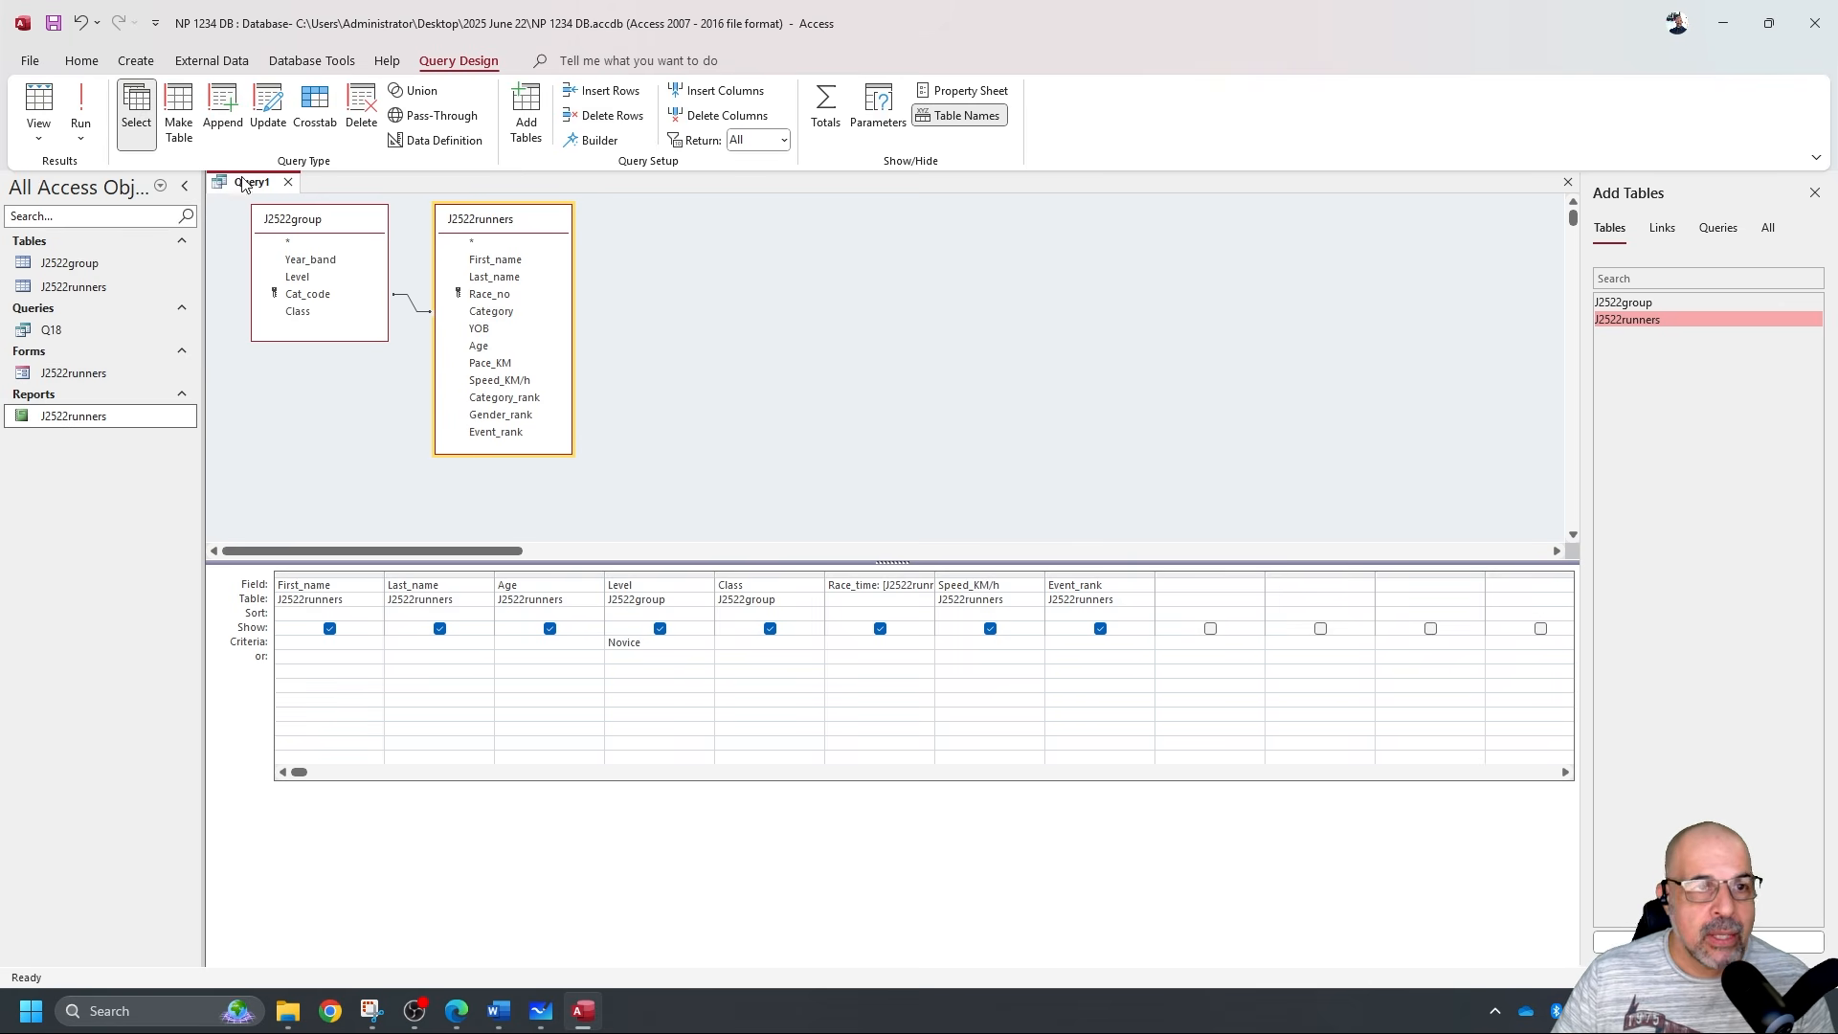
click(82, 100)
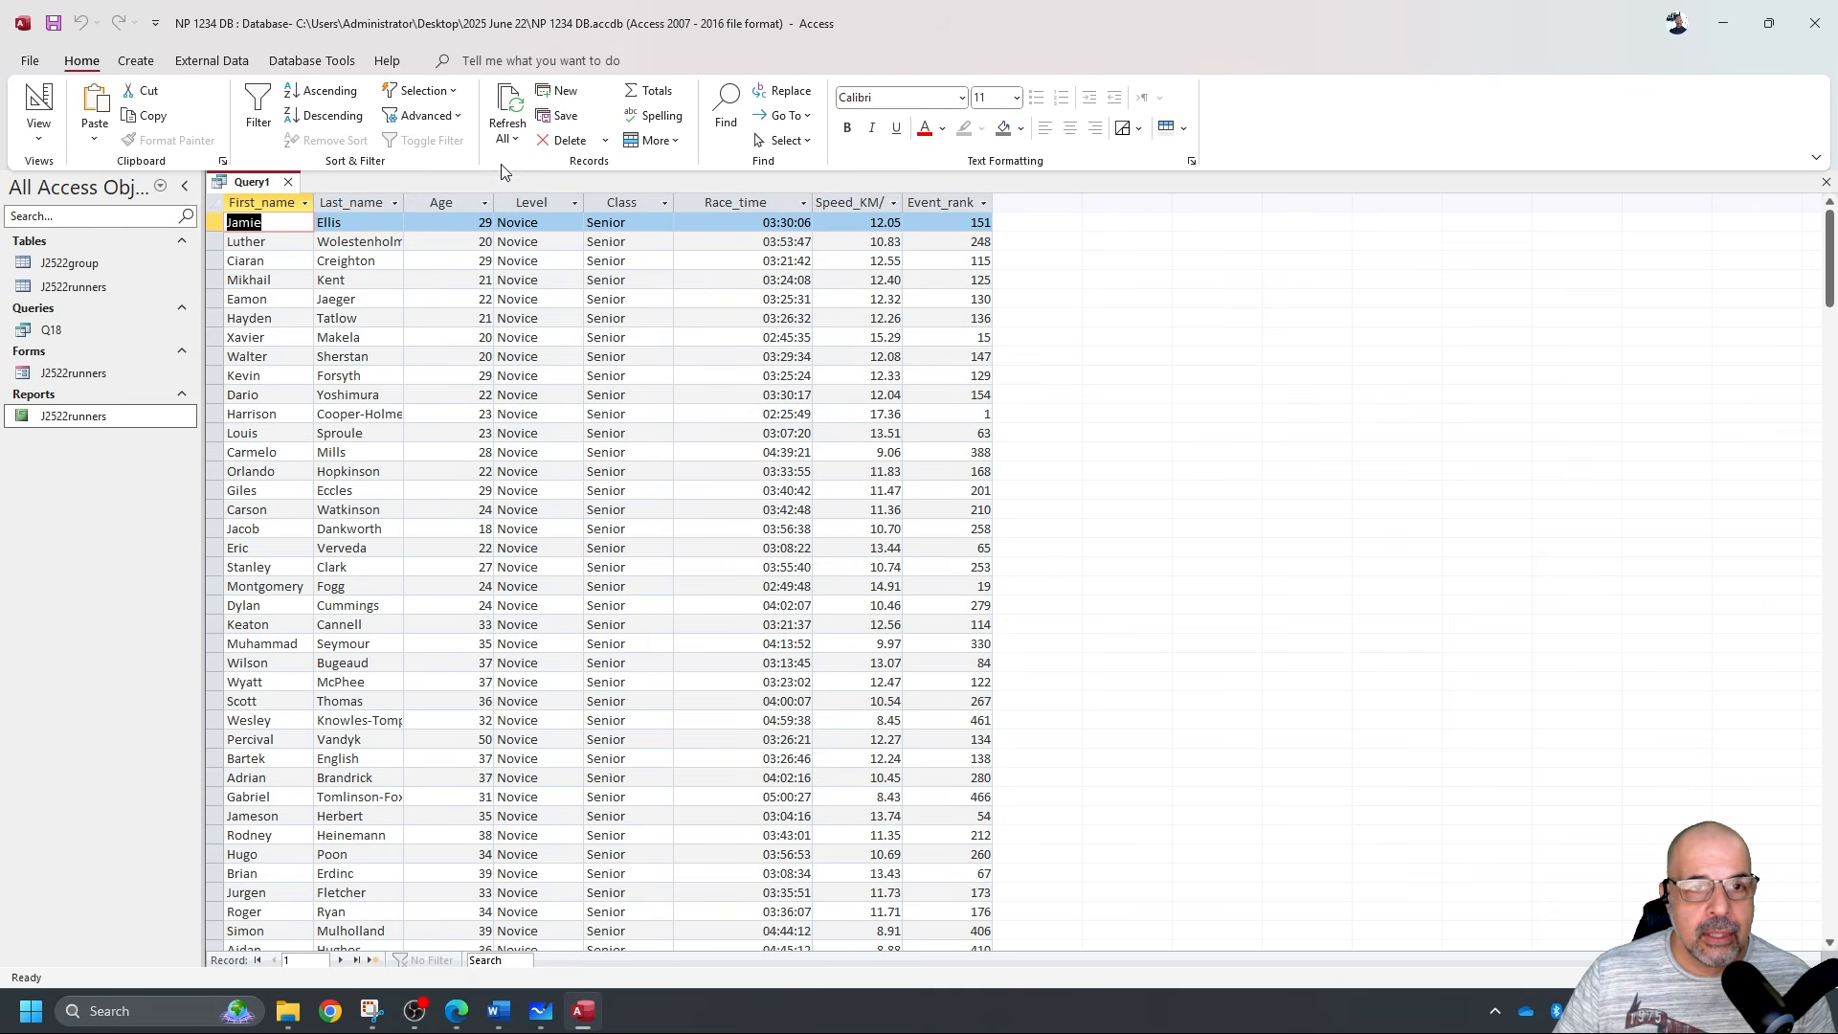
click(532, 207)
scroll(617, 536, down, 8)
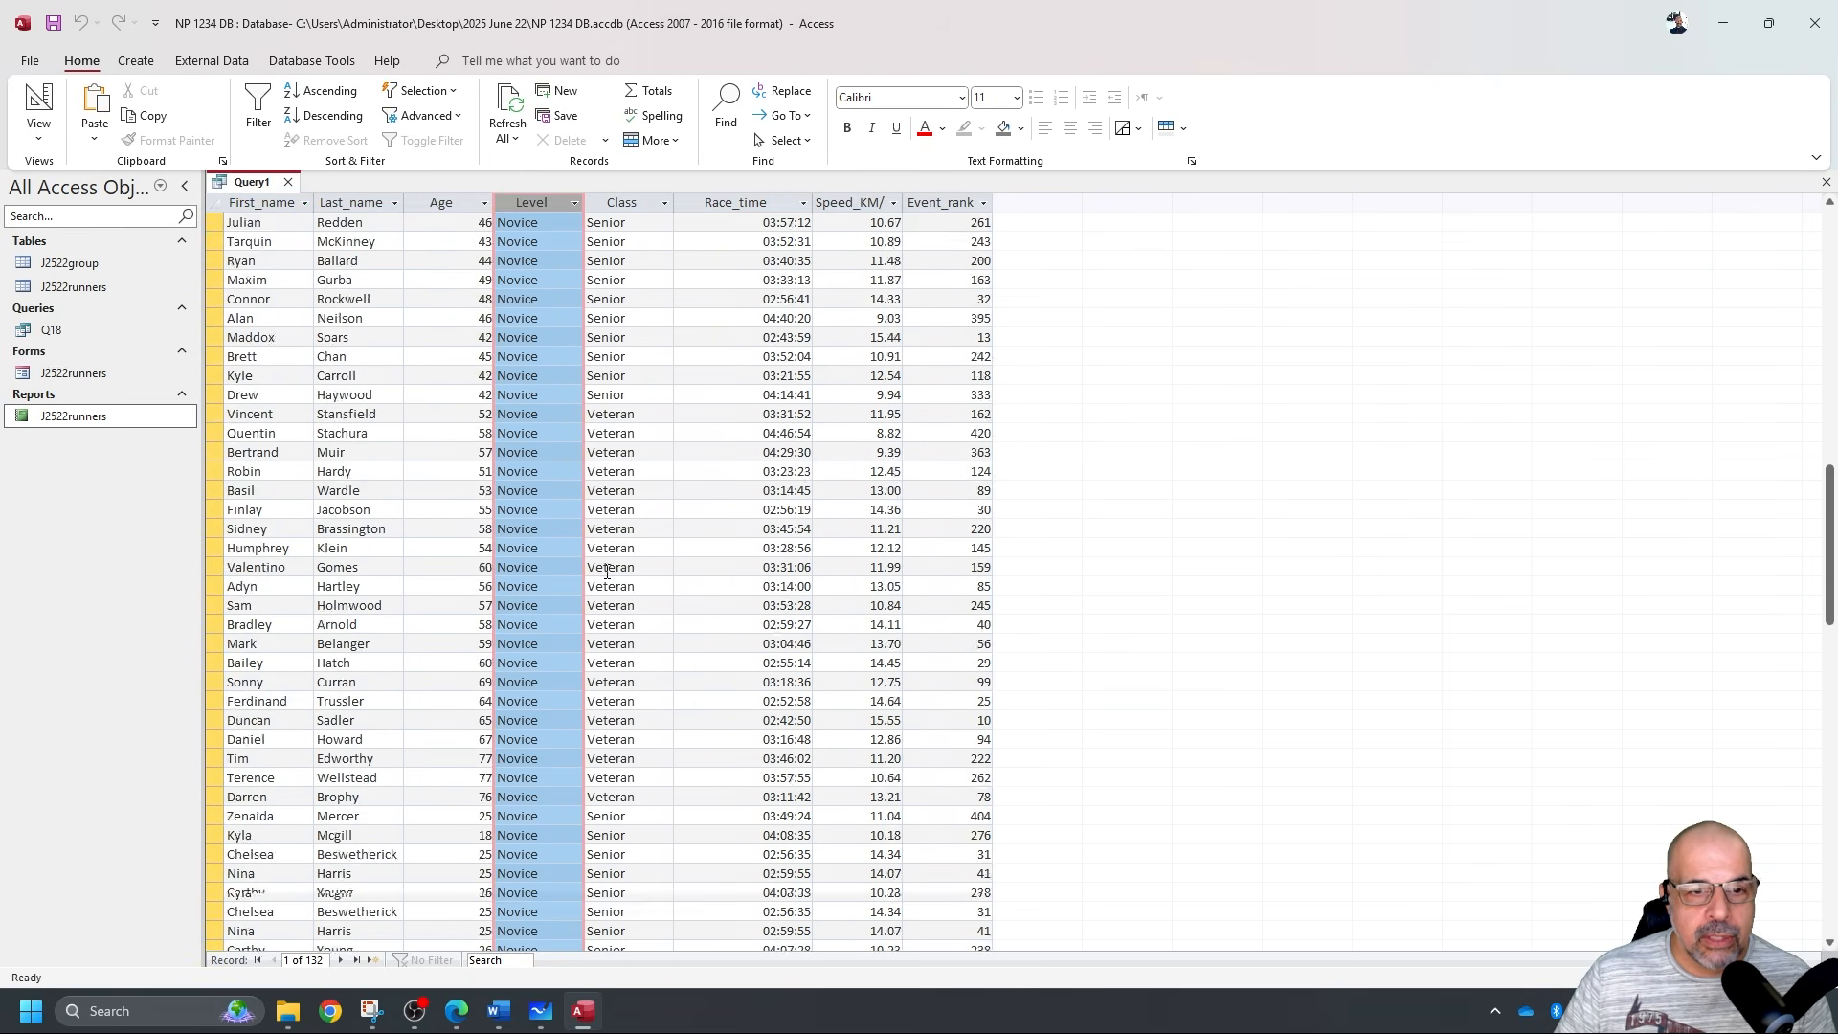
scroll(643, 591, up, 8)
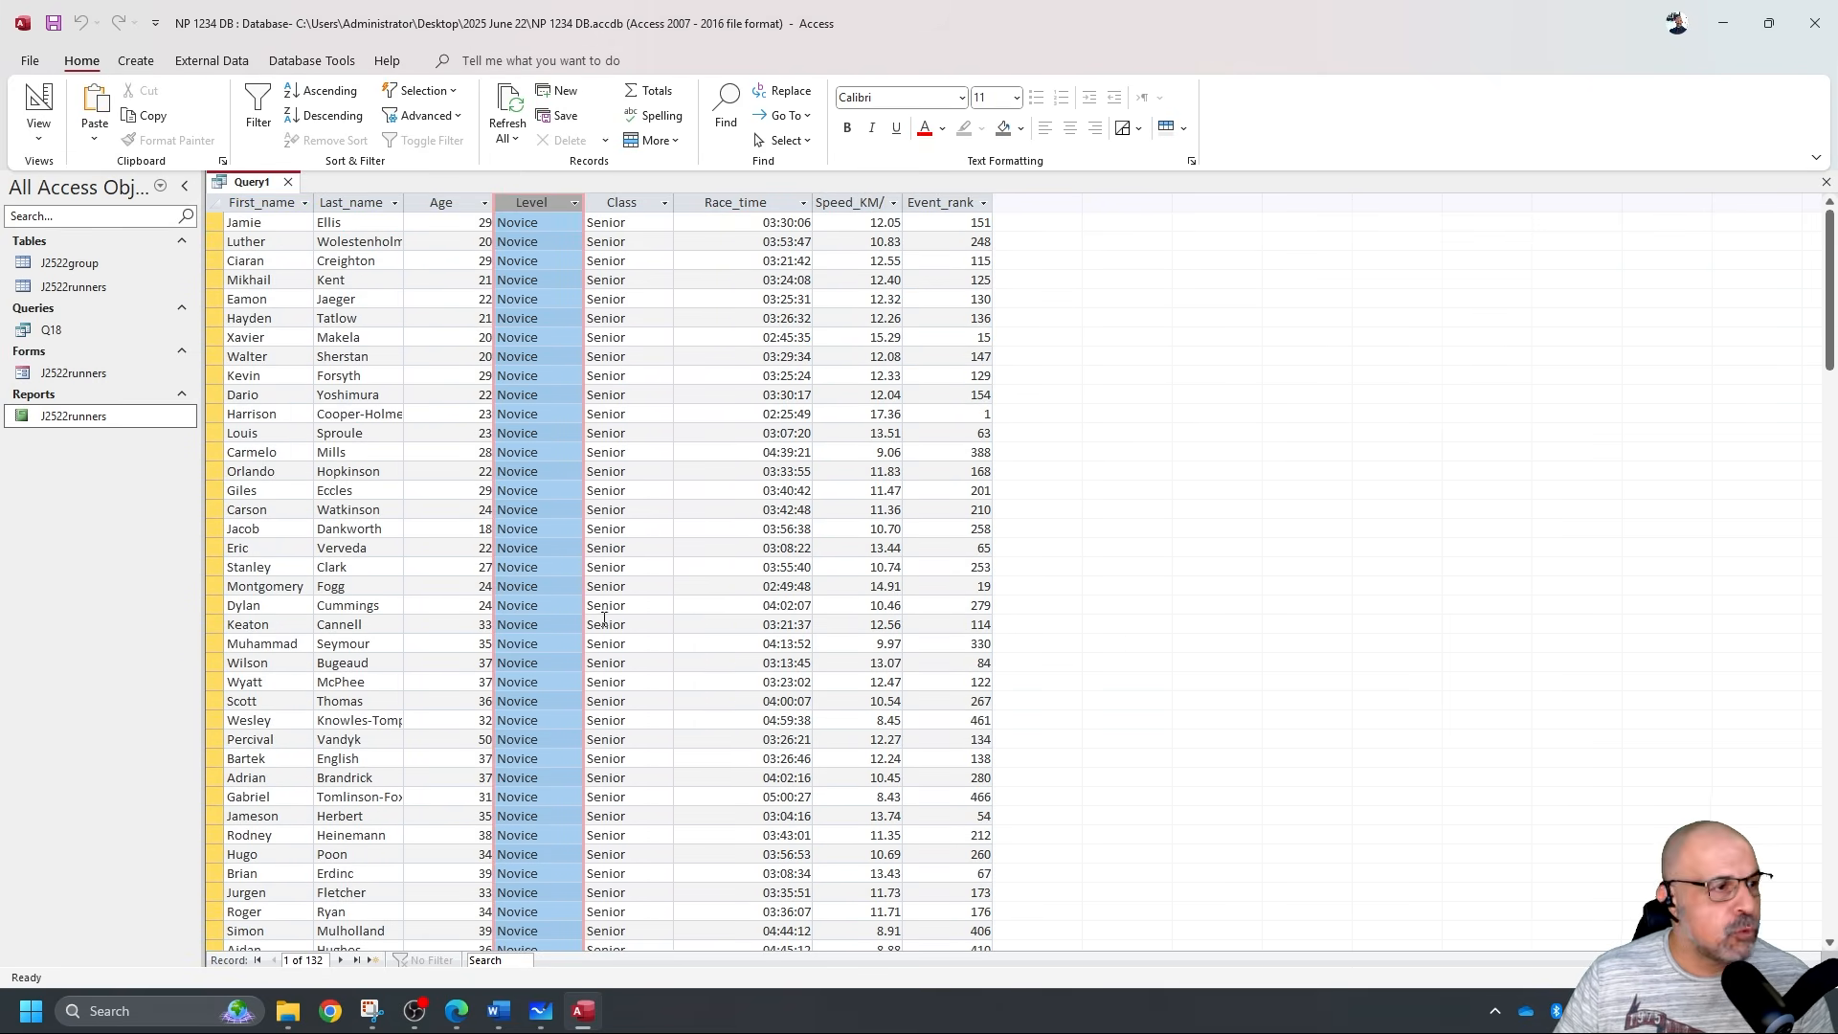
click(39, 106)
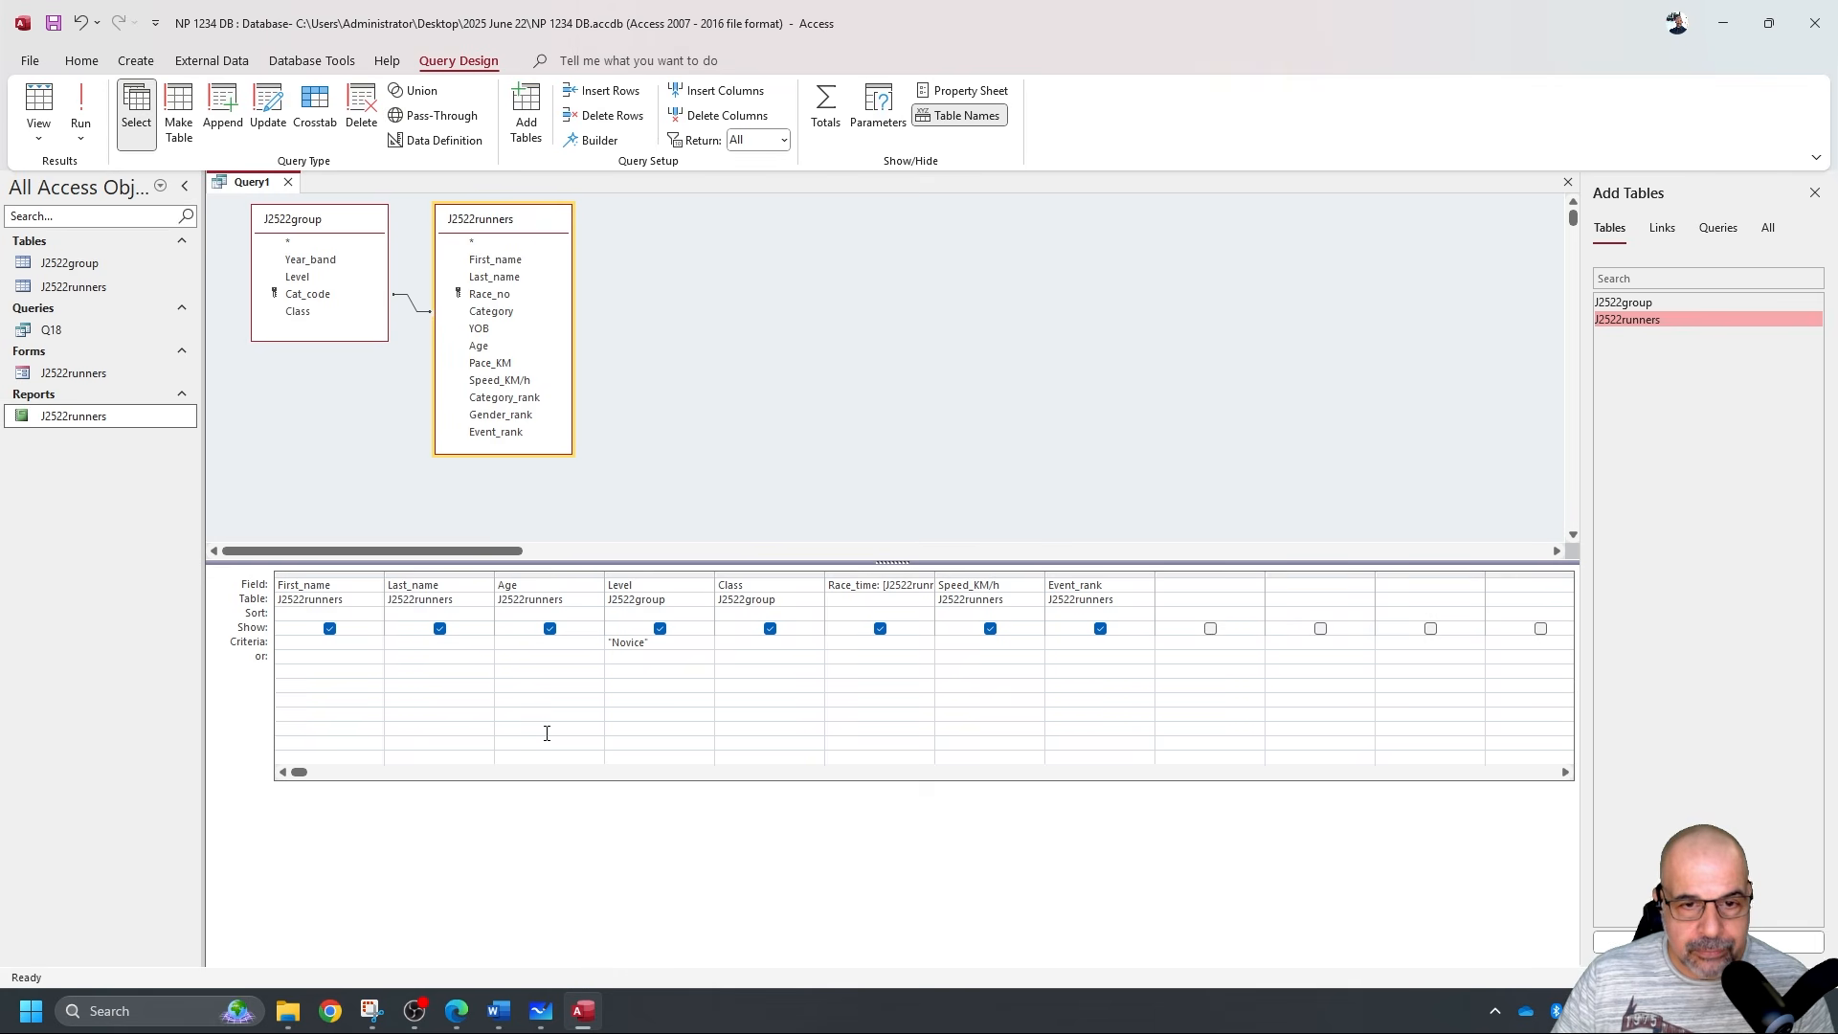
Pen the <=, >= and <> operators on the whiteboard, arrow the <=, and minimise it.
click(529, 1010)
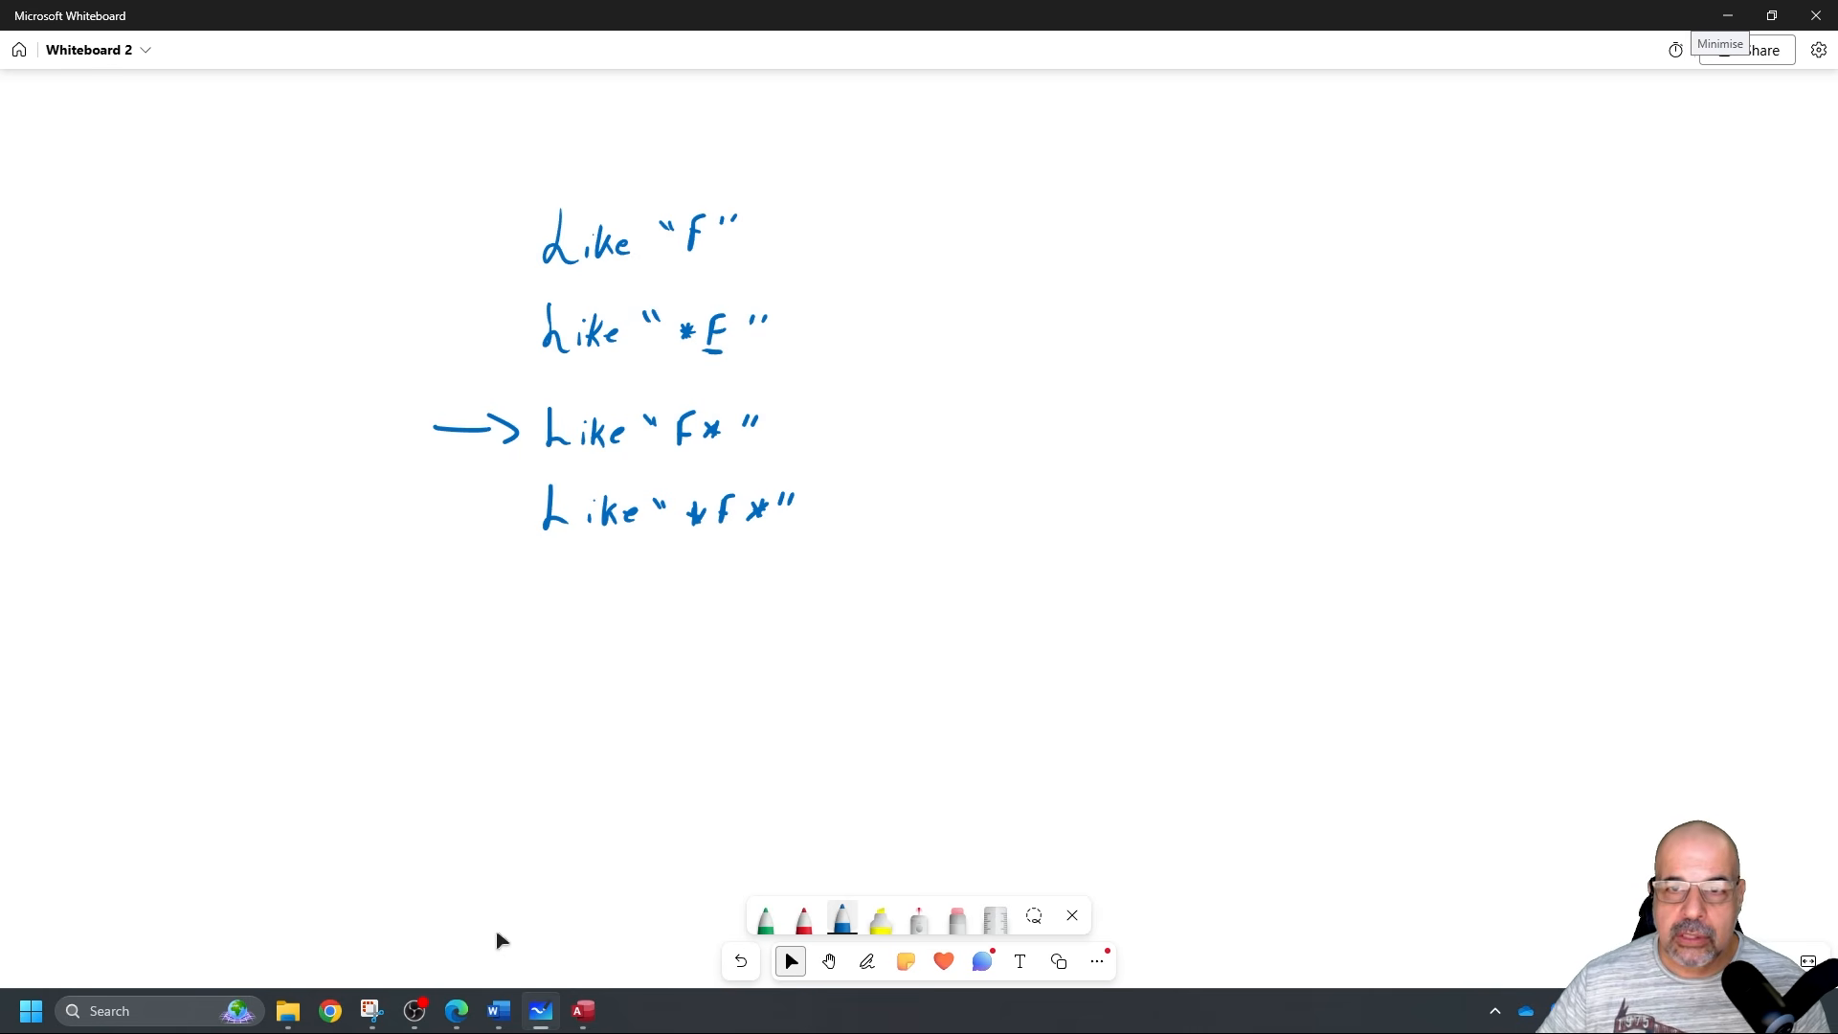
click(867, 961)
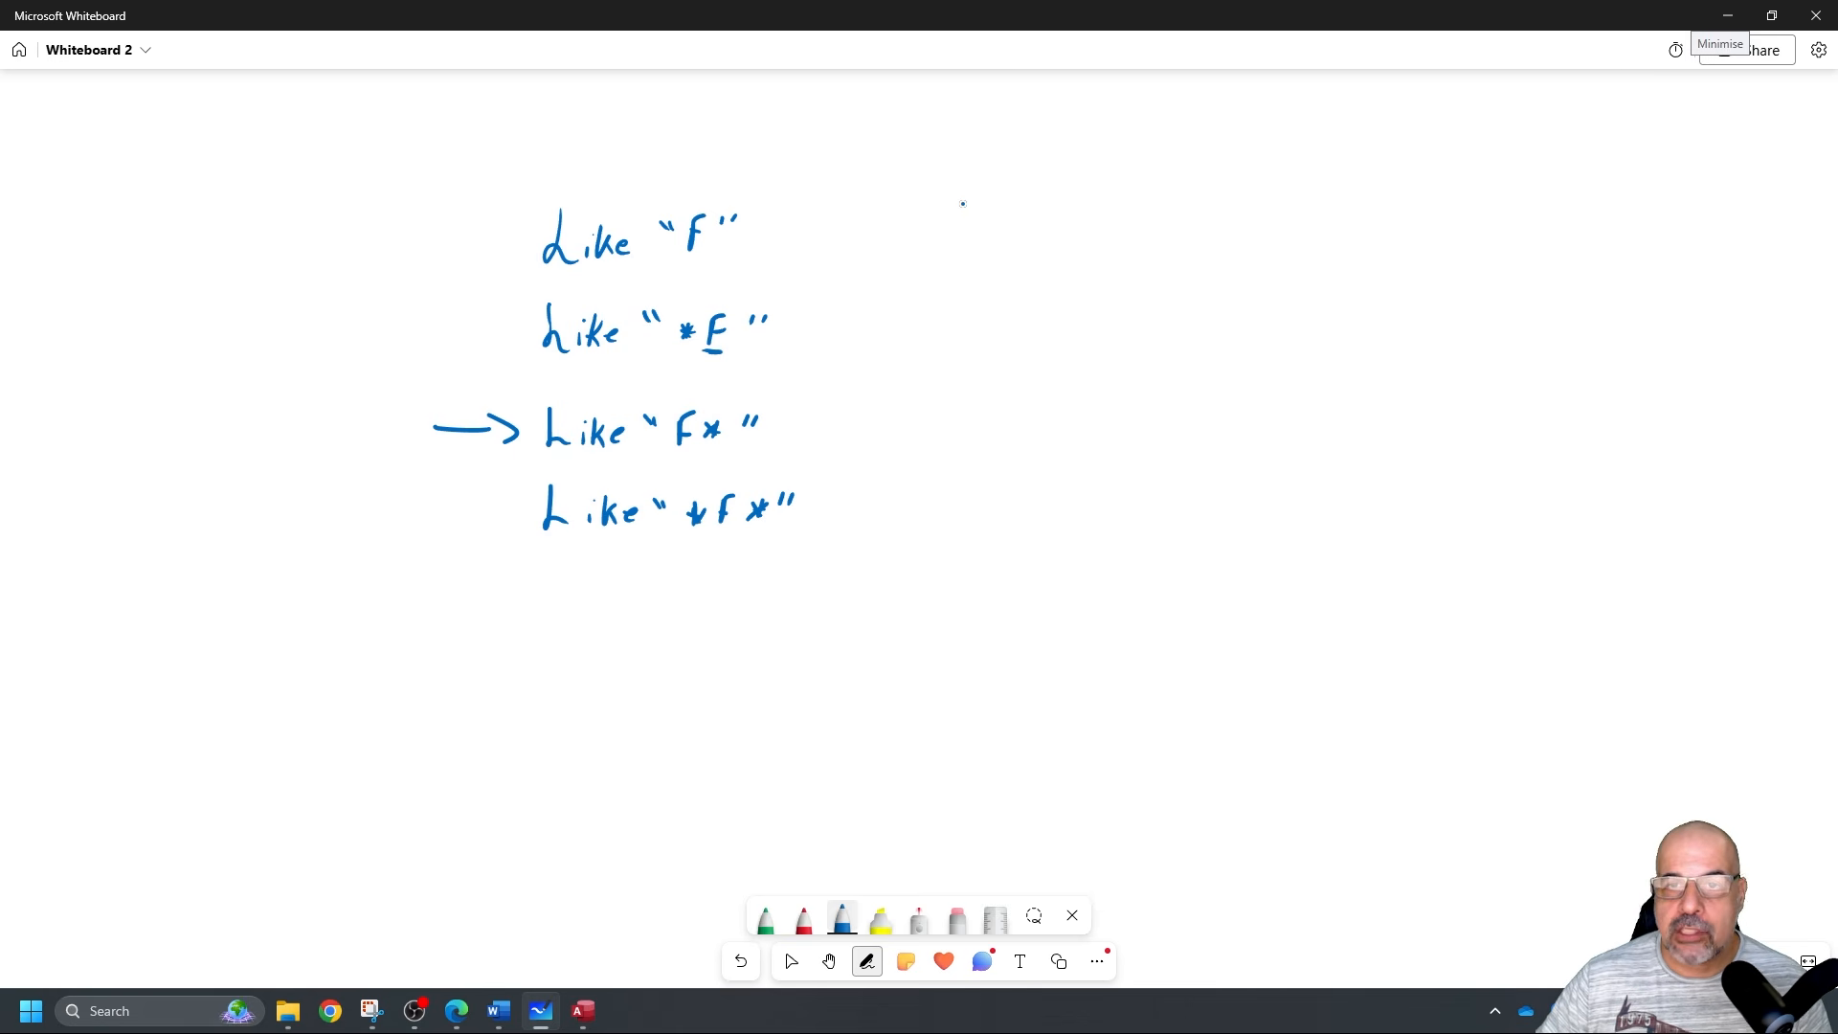
mouse_move(1017, 182)
mouse_down()
mouse_move(995, 196)
mouse_move(1013, 226)
mouse_move(989, 284)
mouse_move(1007, 337)
mouse_move(1043, 327)
mouse_up()
mouse_move(1024, 334)
mouse_down()
mouse_move(1051, 333)
mouse_move(994, 397)
mouse_move(1057, 386)
mouse_up()
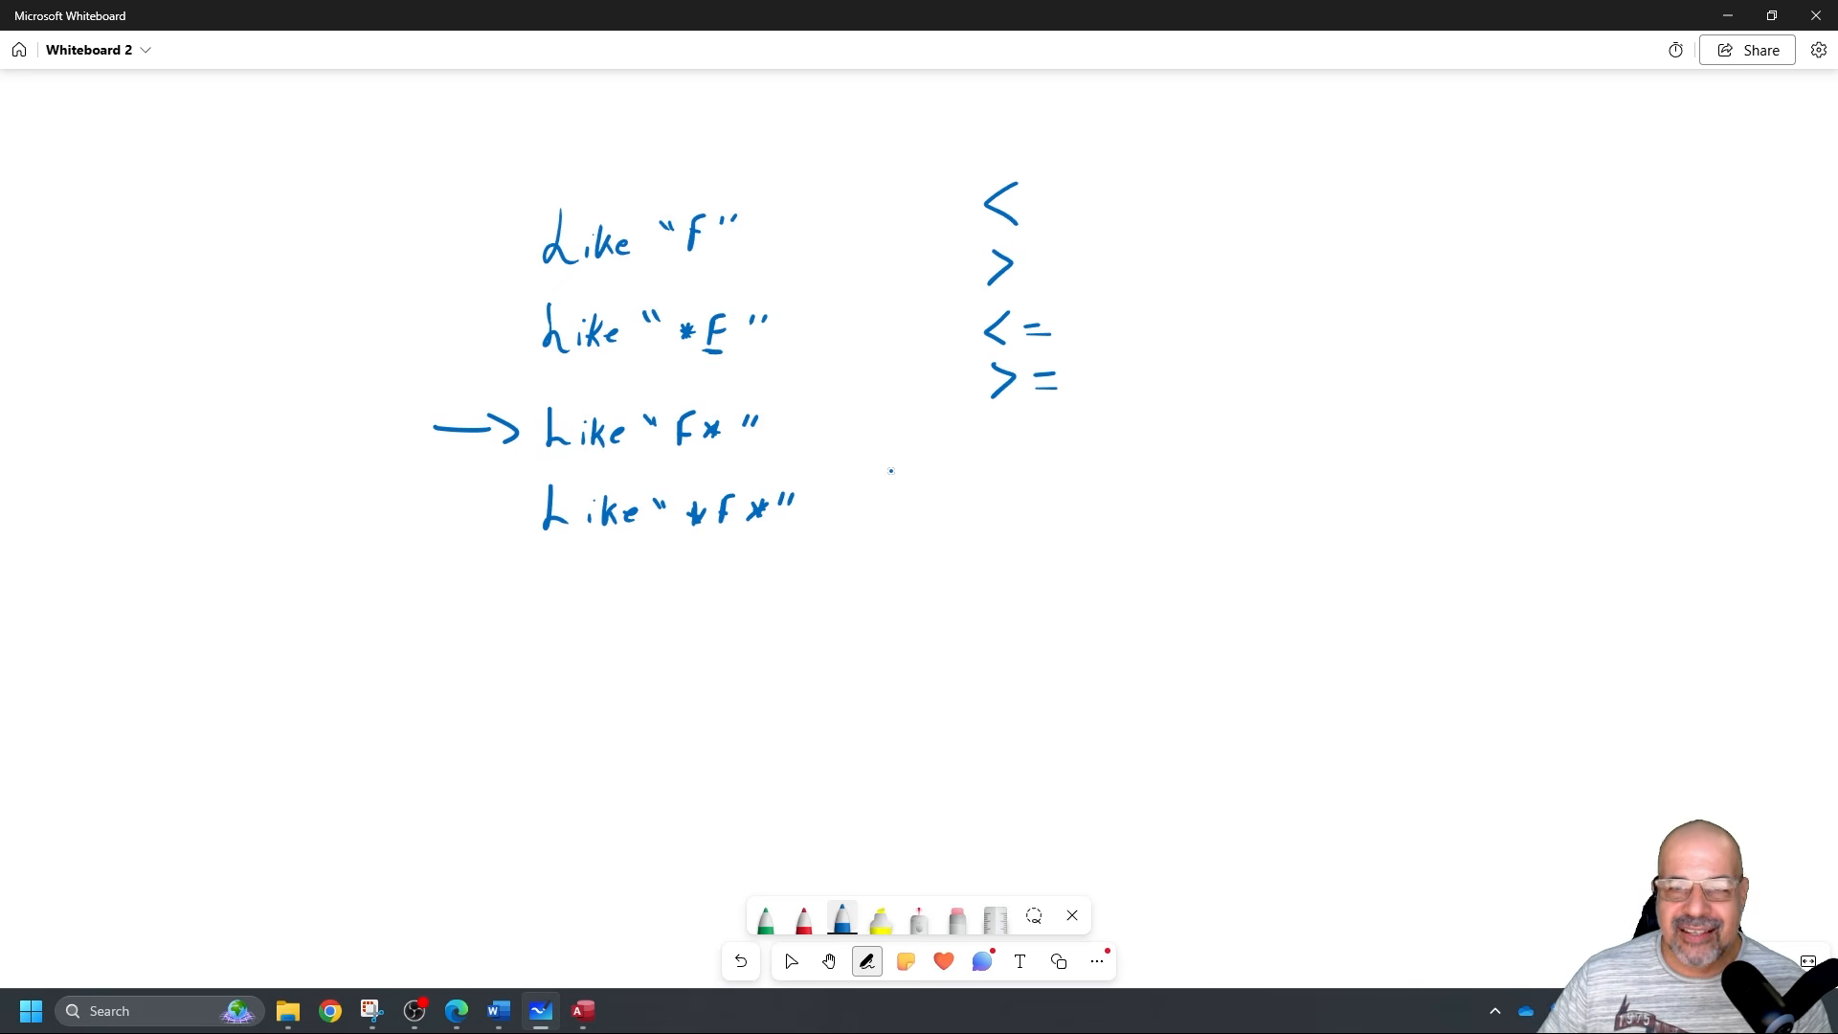
mouse_move(1005, 468)
mouse_down()
mouse_move(1006, 518)
mouse_move(1032, 509)
mouse_up()
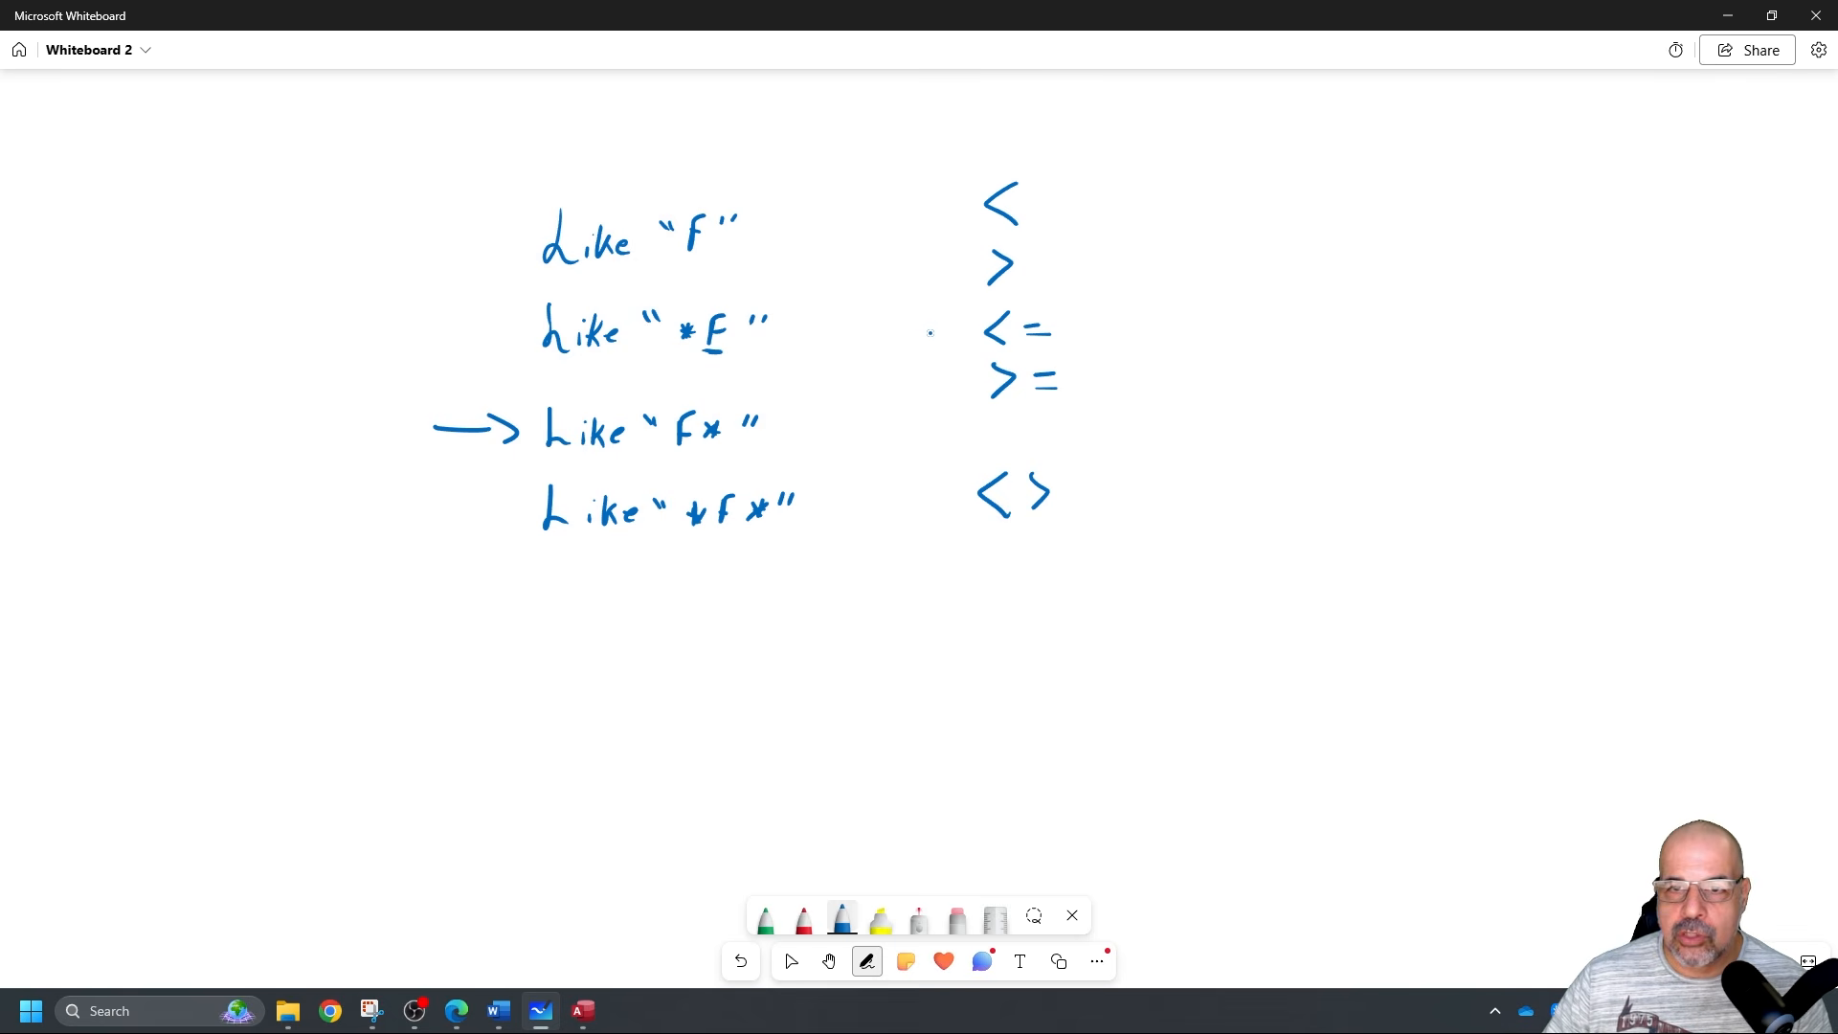
mouse_move(905, 328)
mouse_down()
mouse_move(953, 330)
mouse_move(947, 351)
mouse_up()
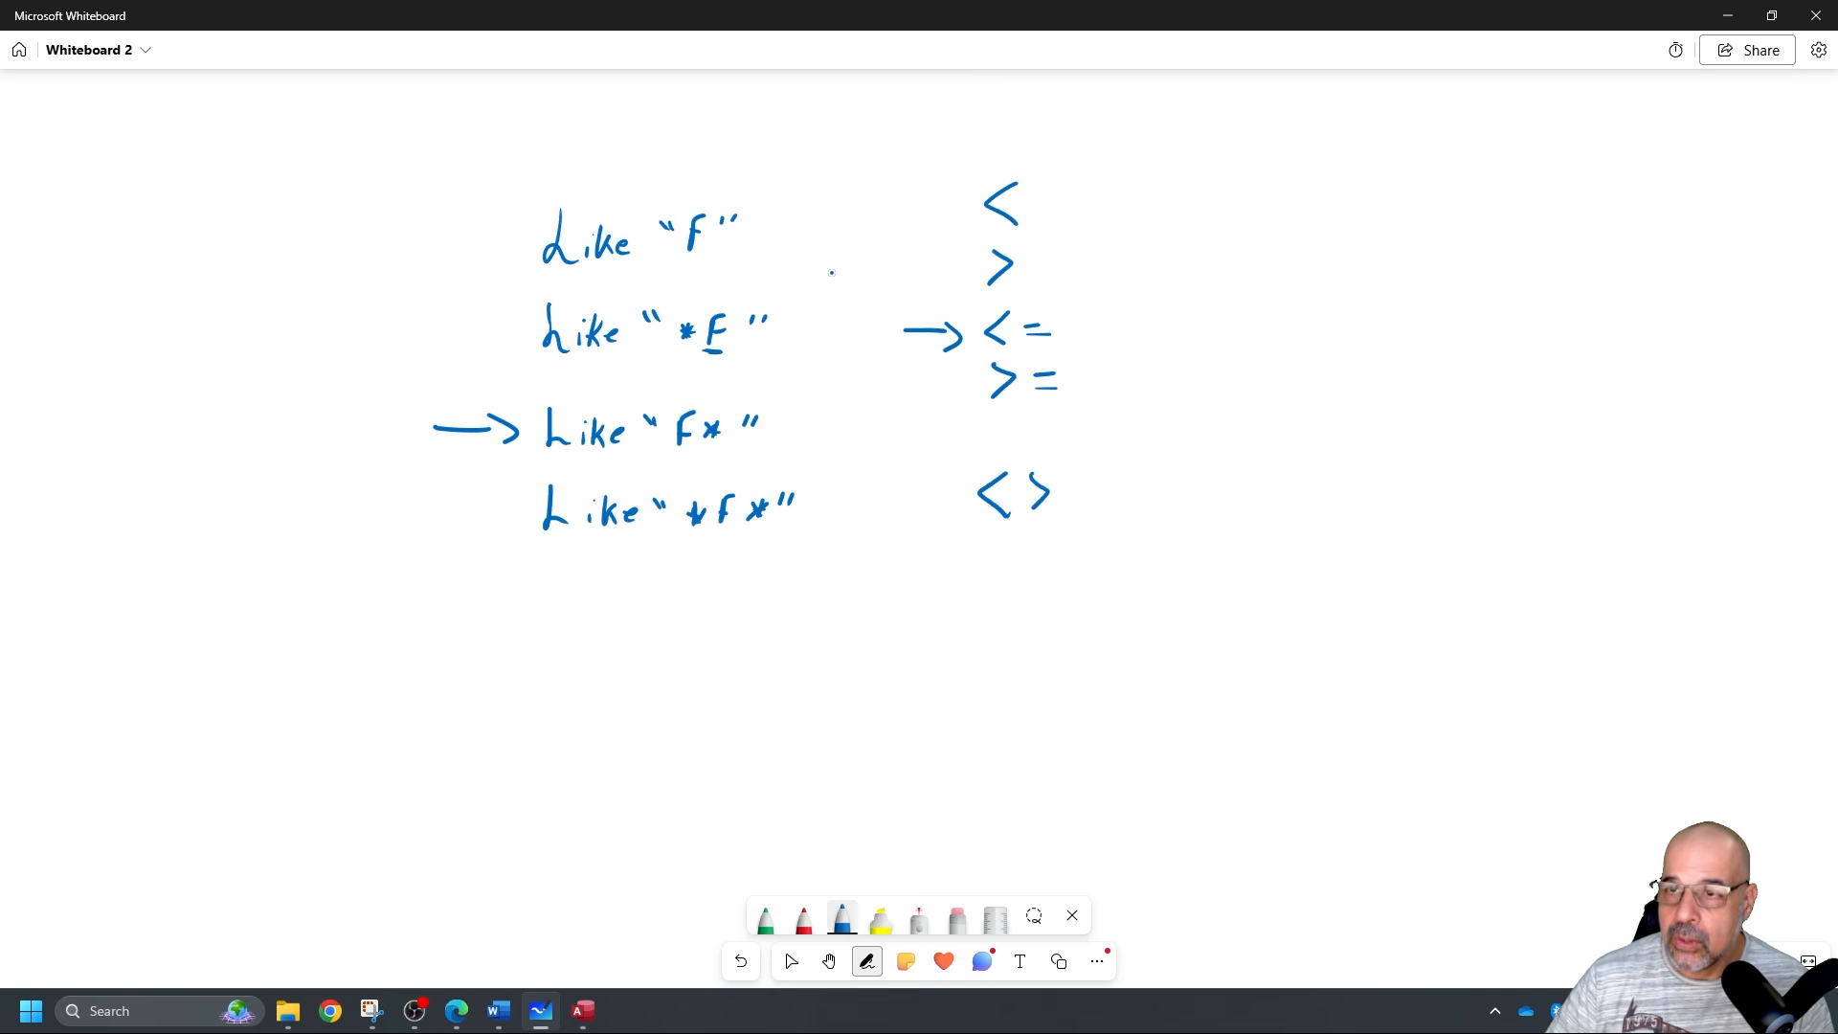
click(1727, 16)
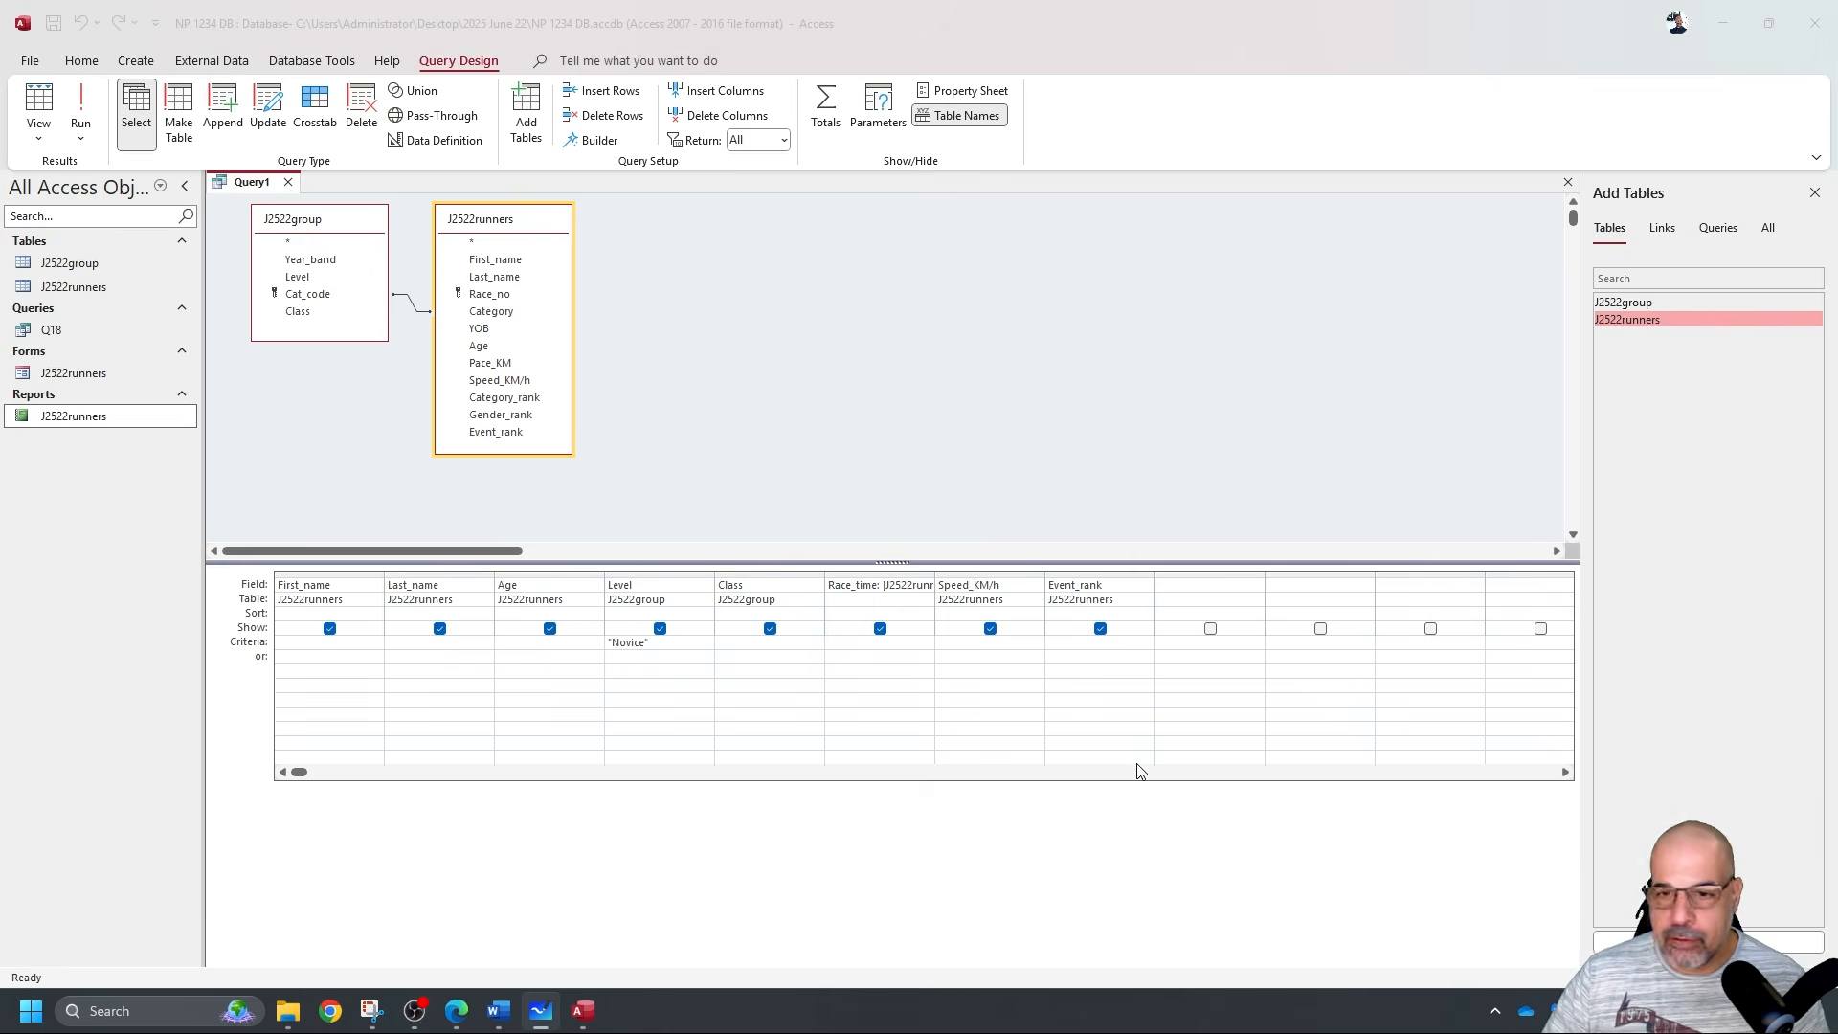
Add <=100 as the Event_rank criterion and run it, confirming 31 Novice runners remain.
click(1072, 639)
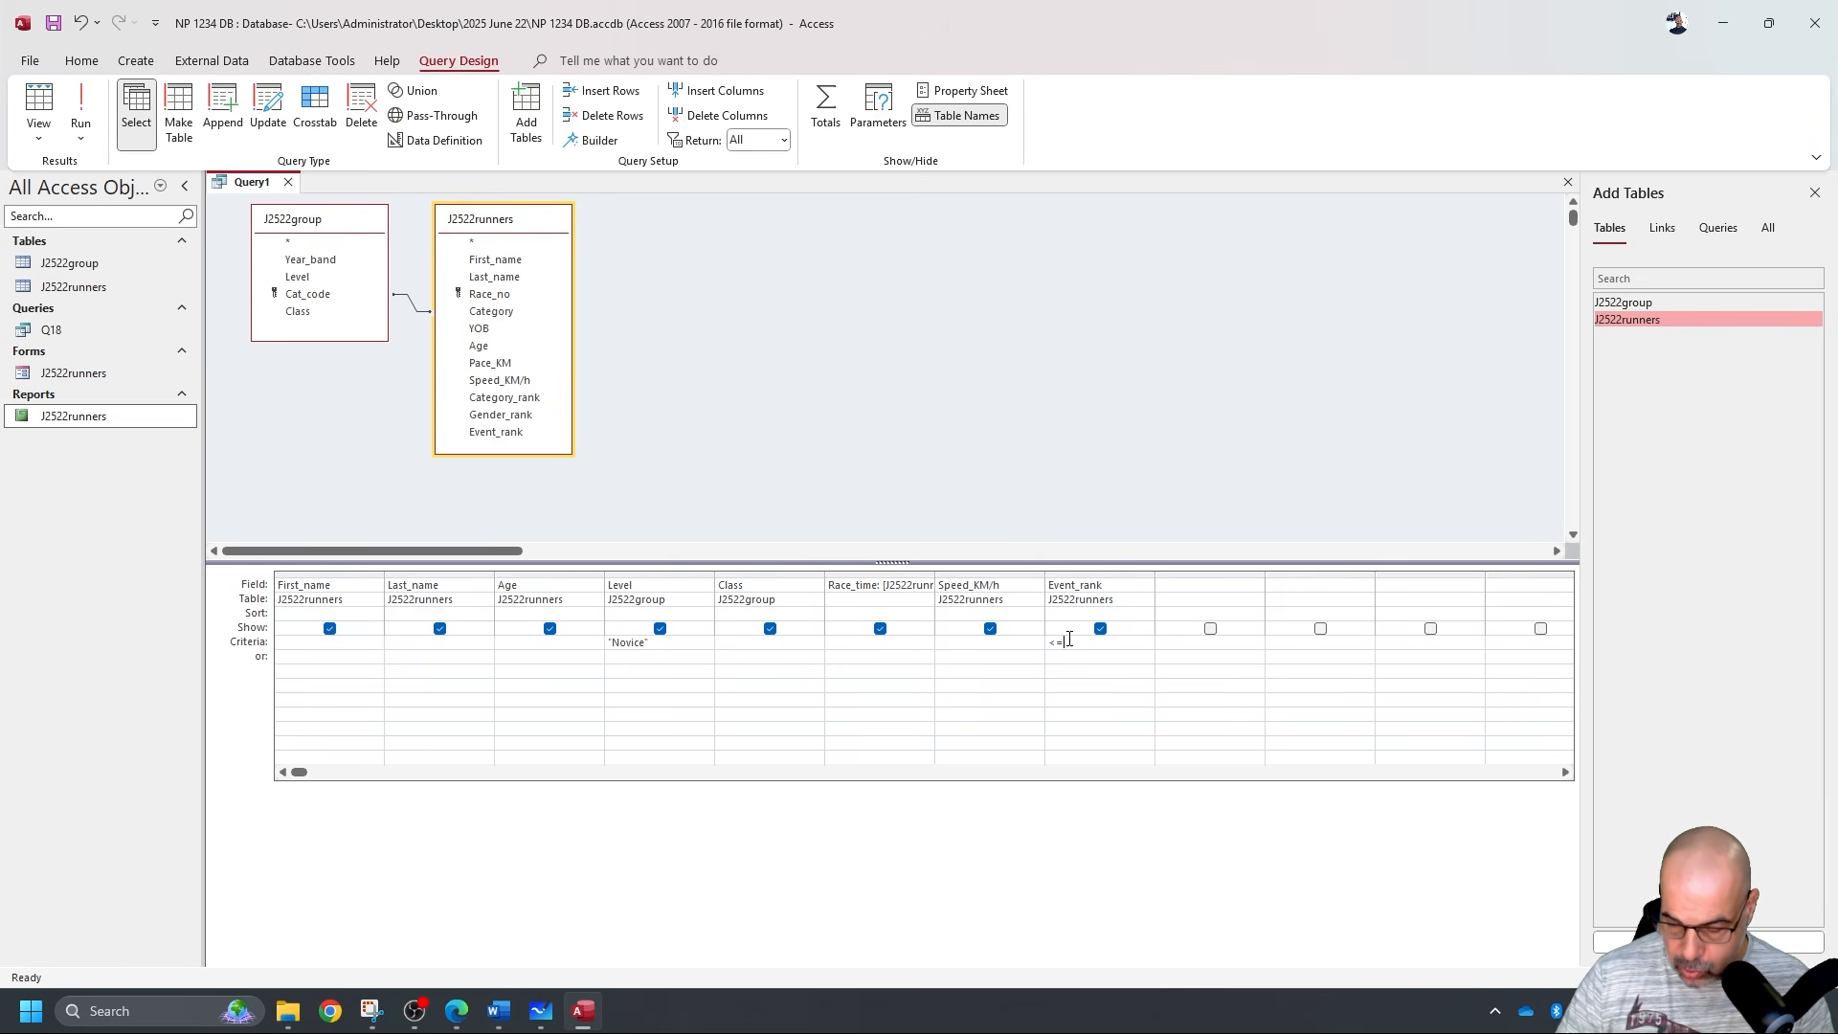
text(<=100)
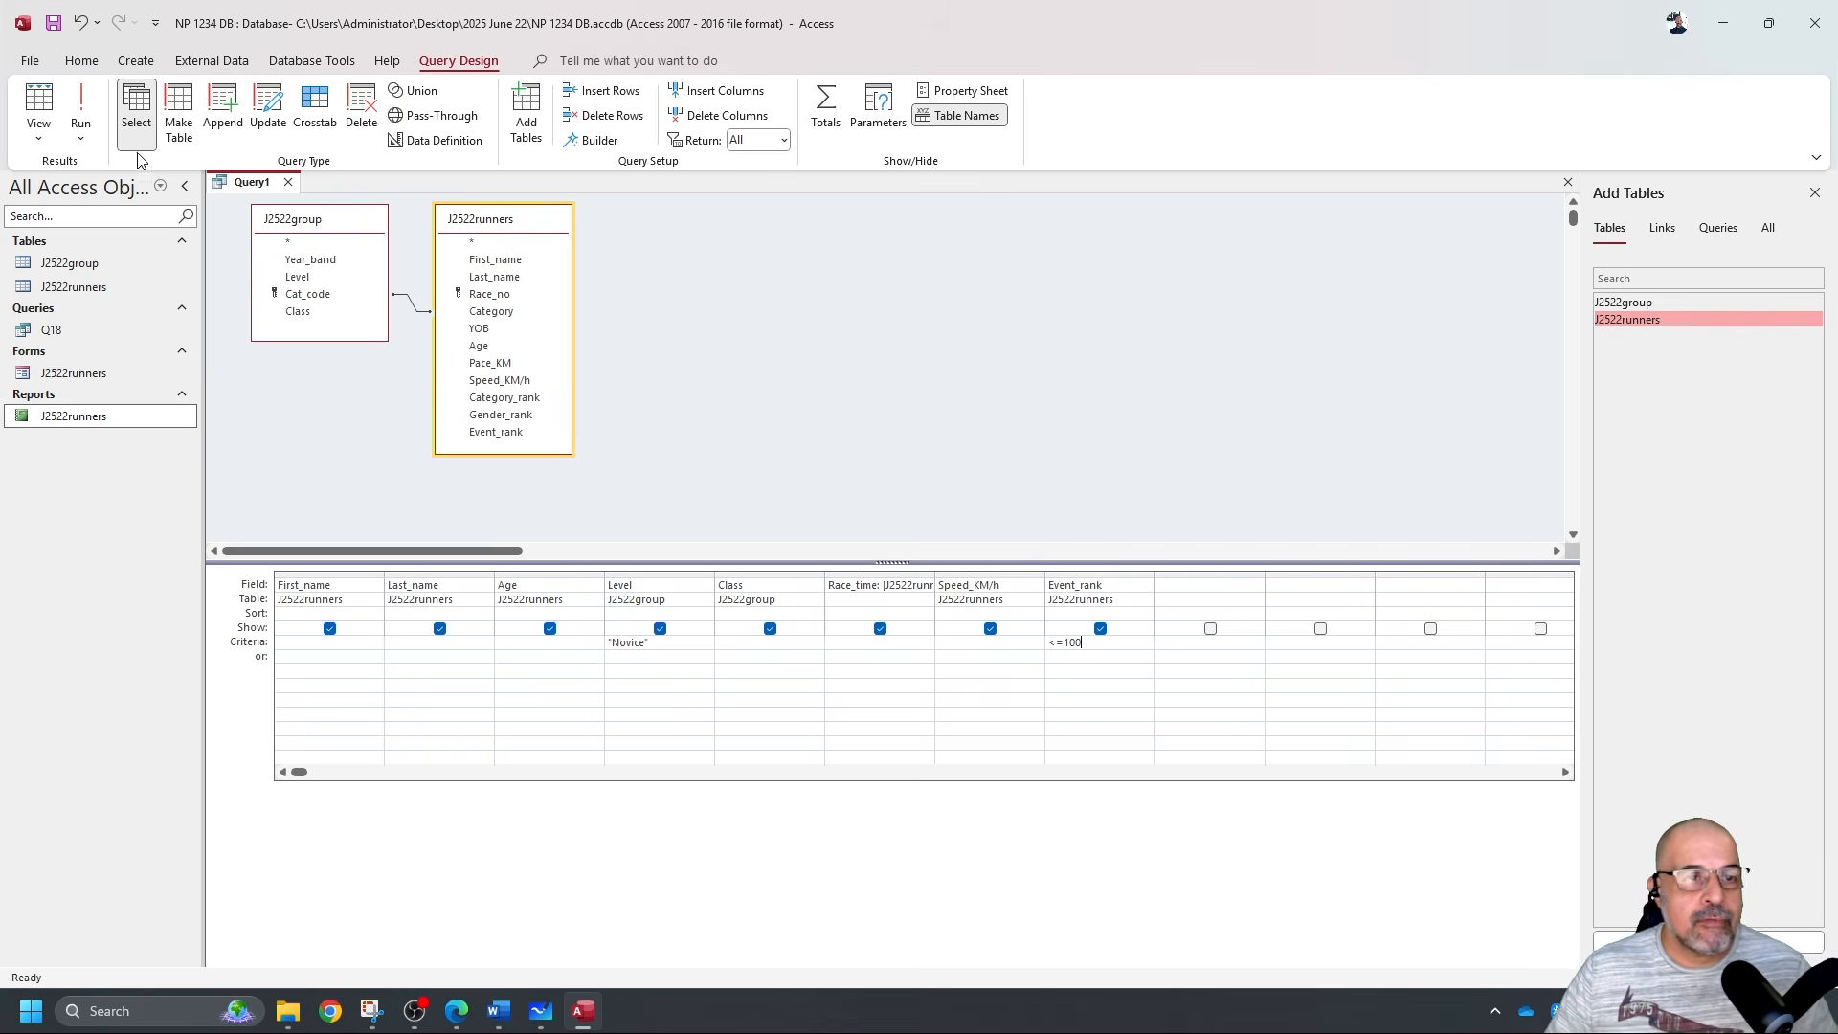
click(84, 101)
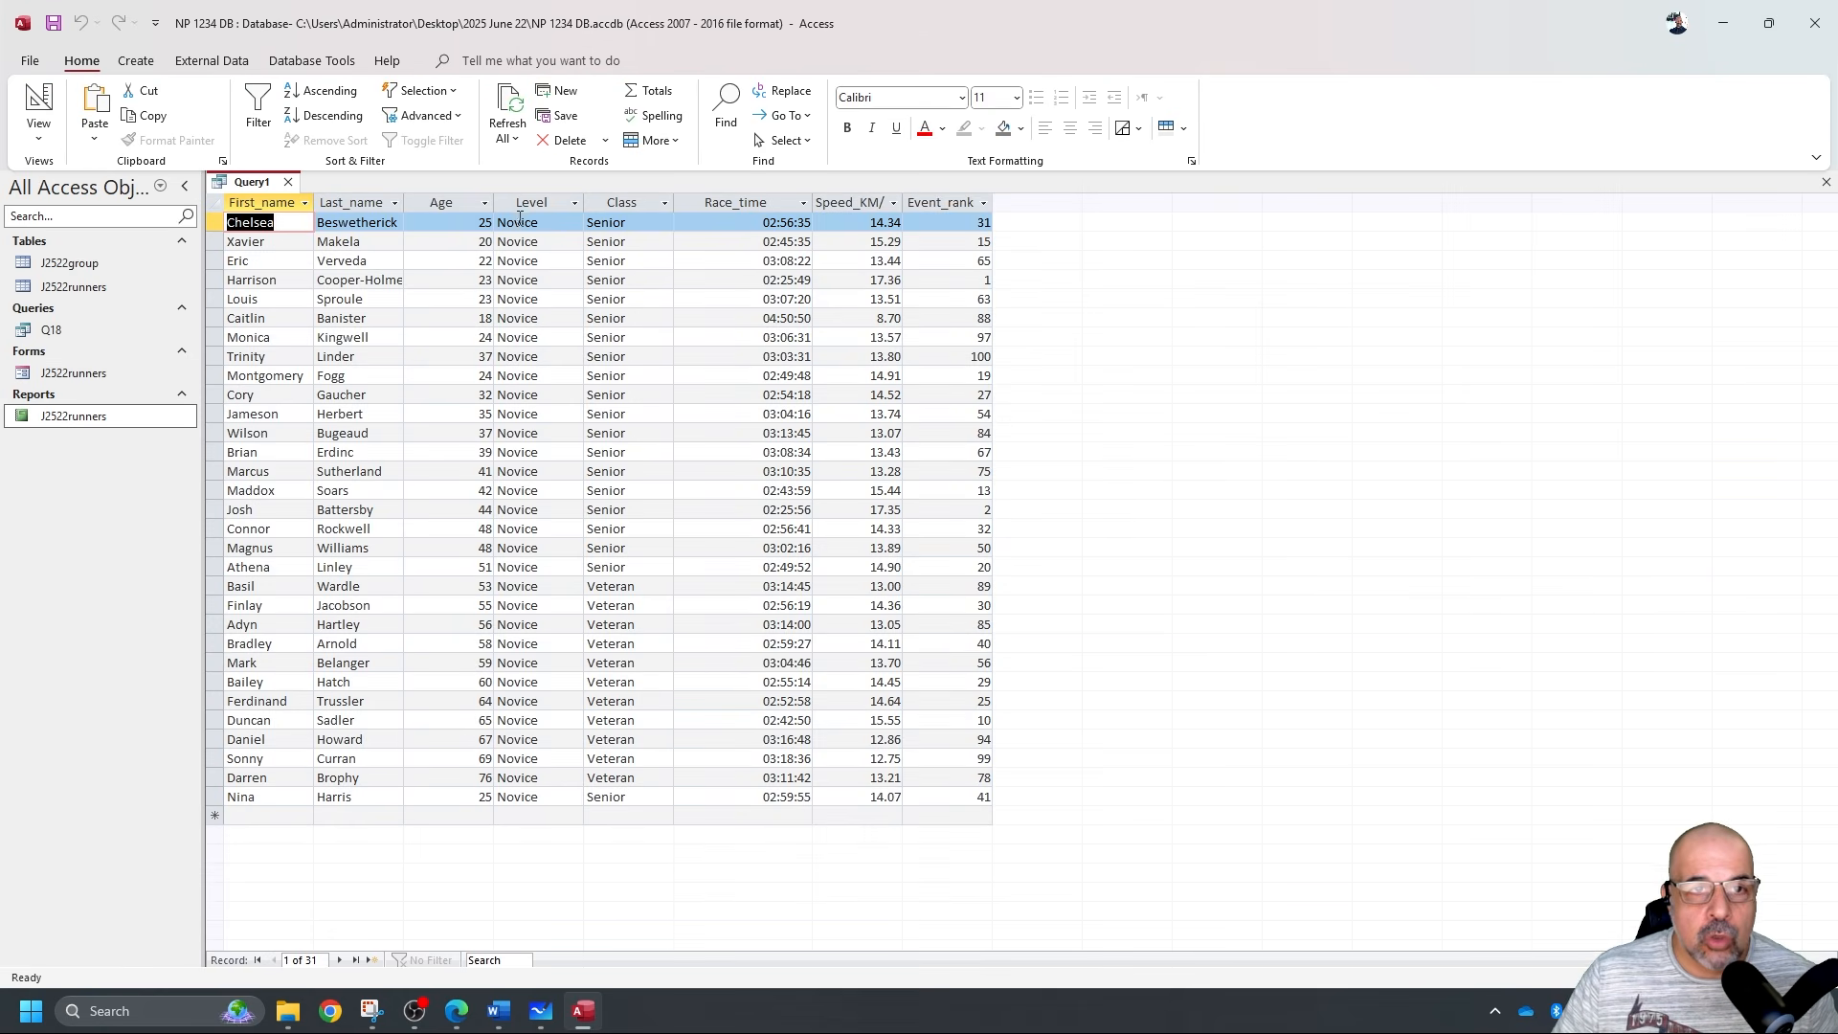
click(522, 201)
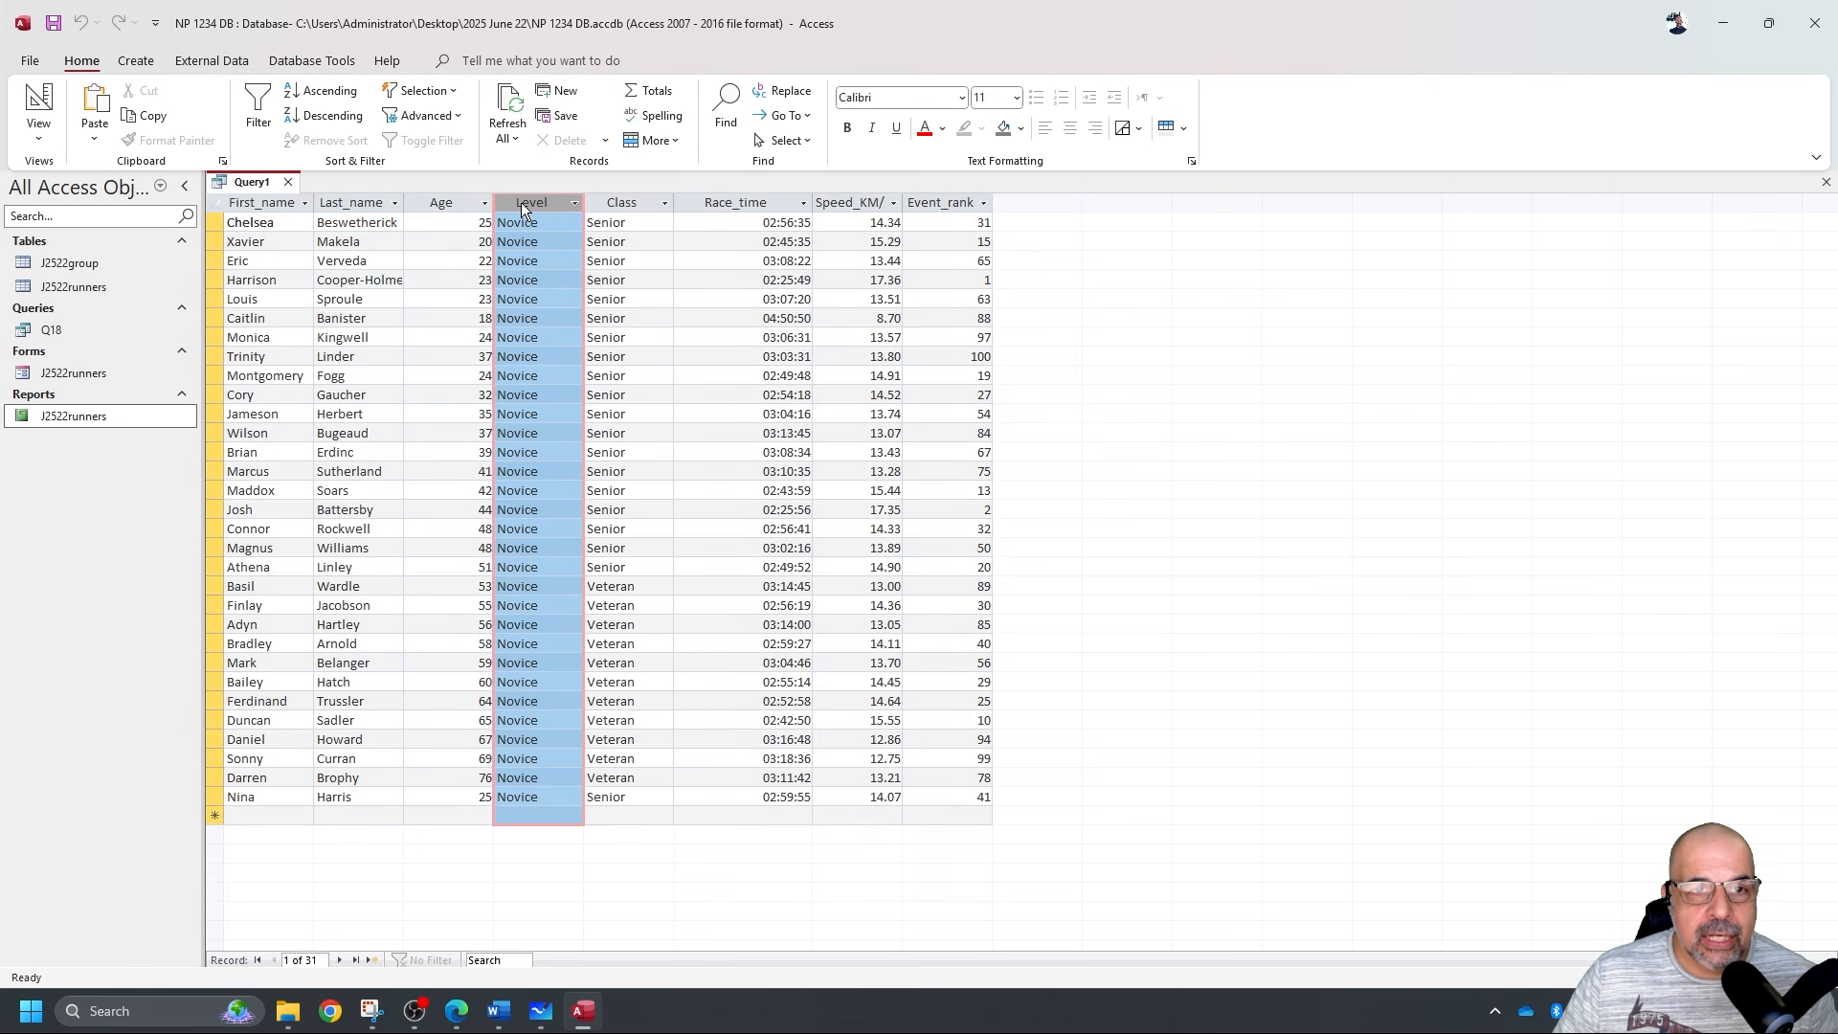
click(978, 206)
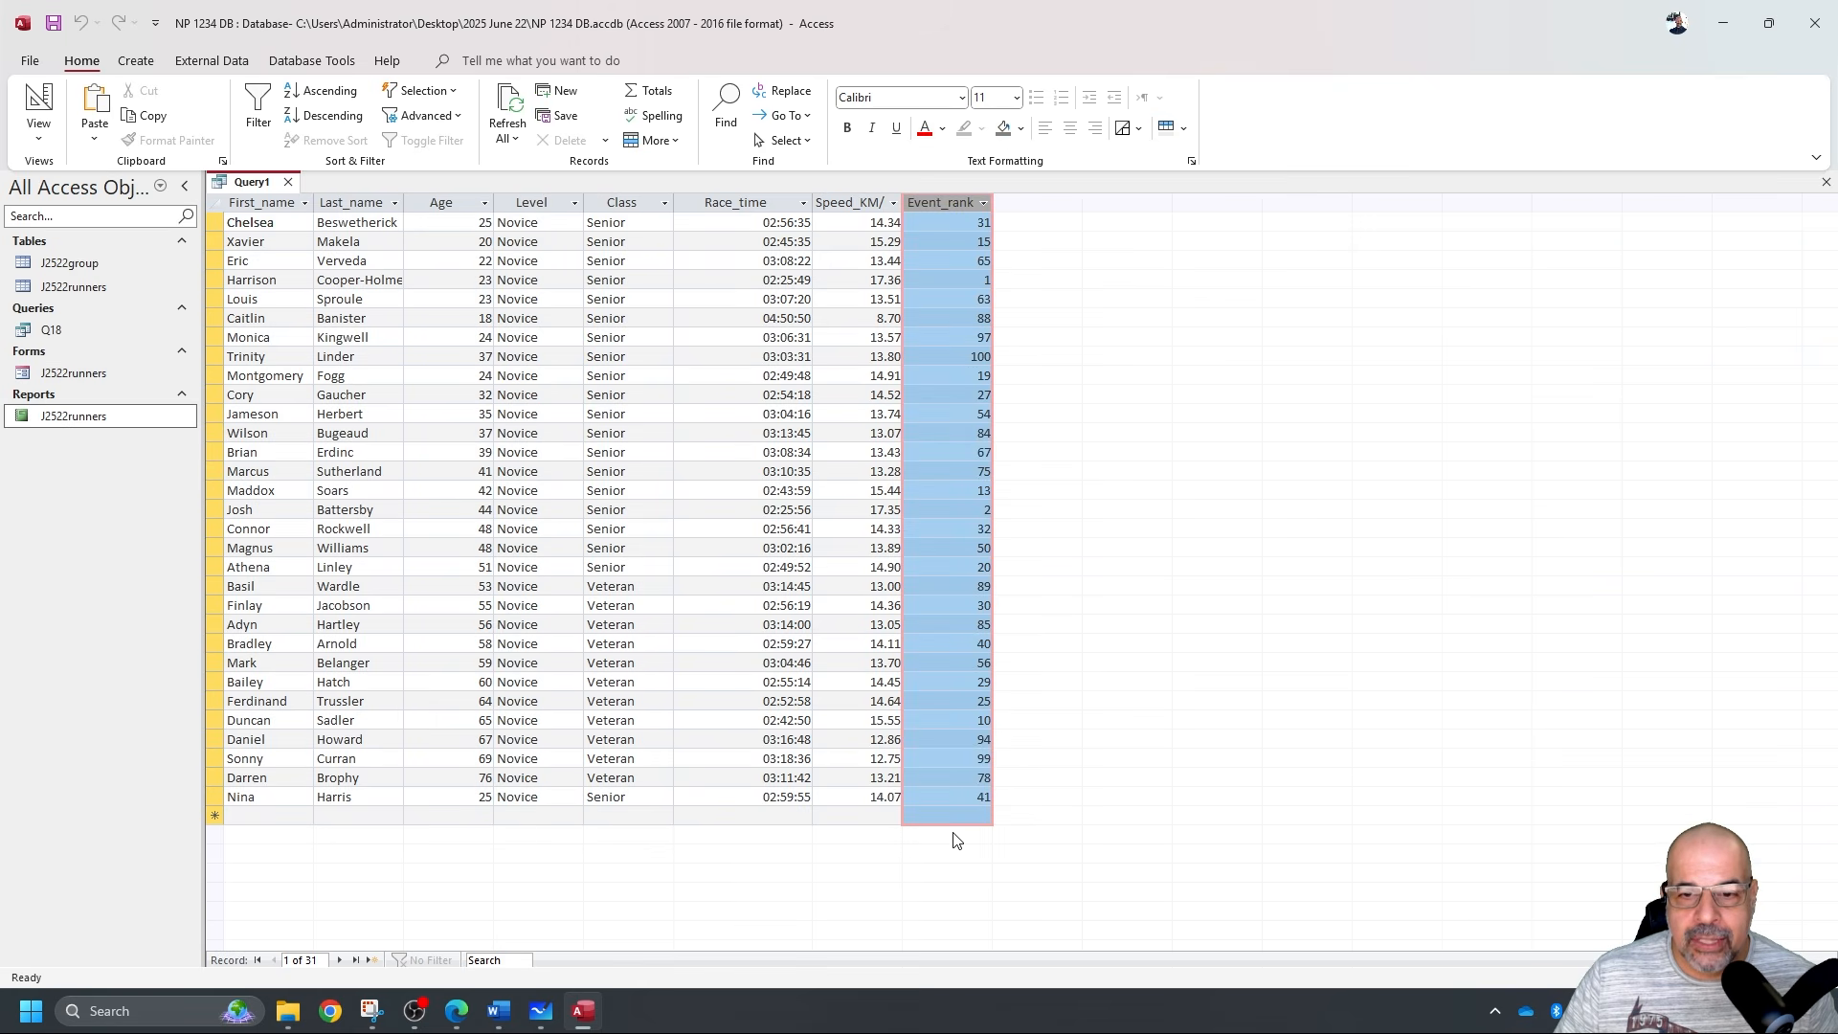
click(957, 354)
double_click(969, 361)
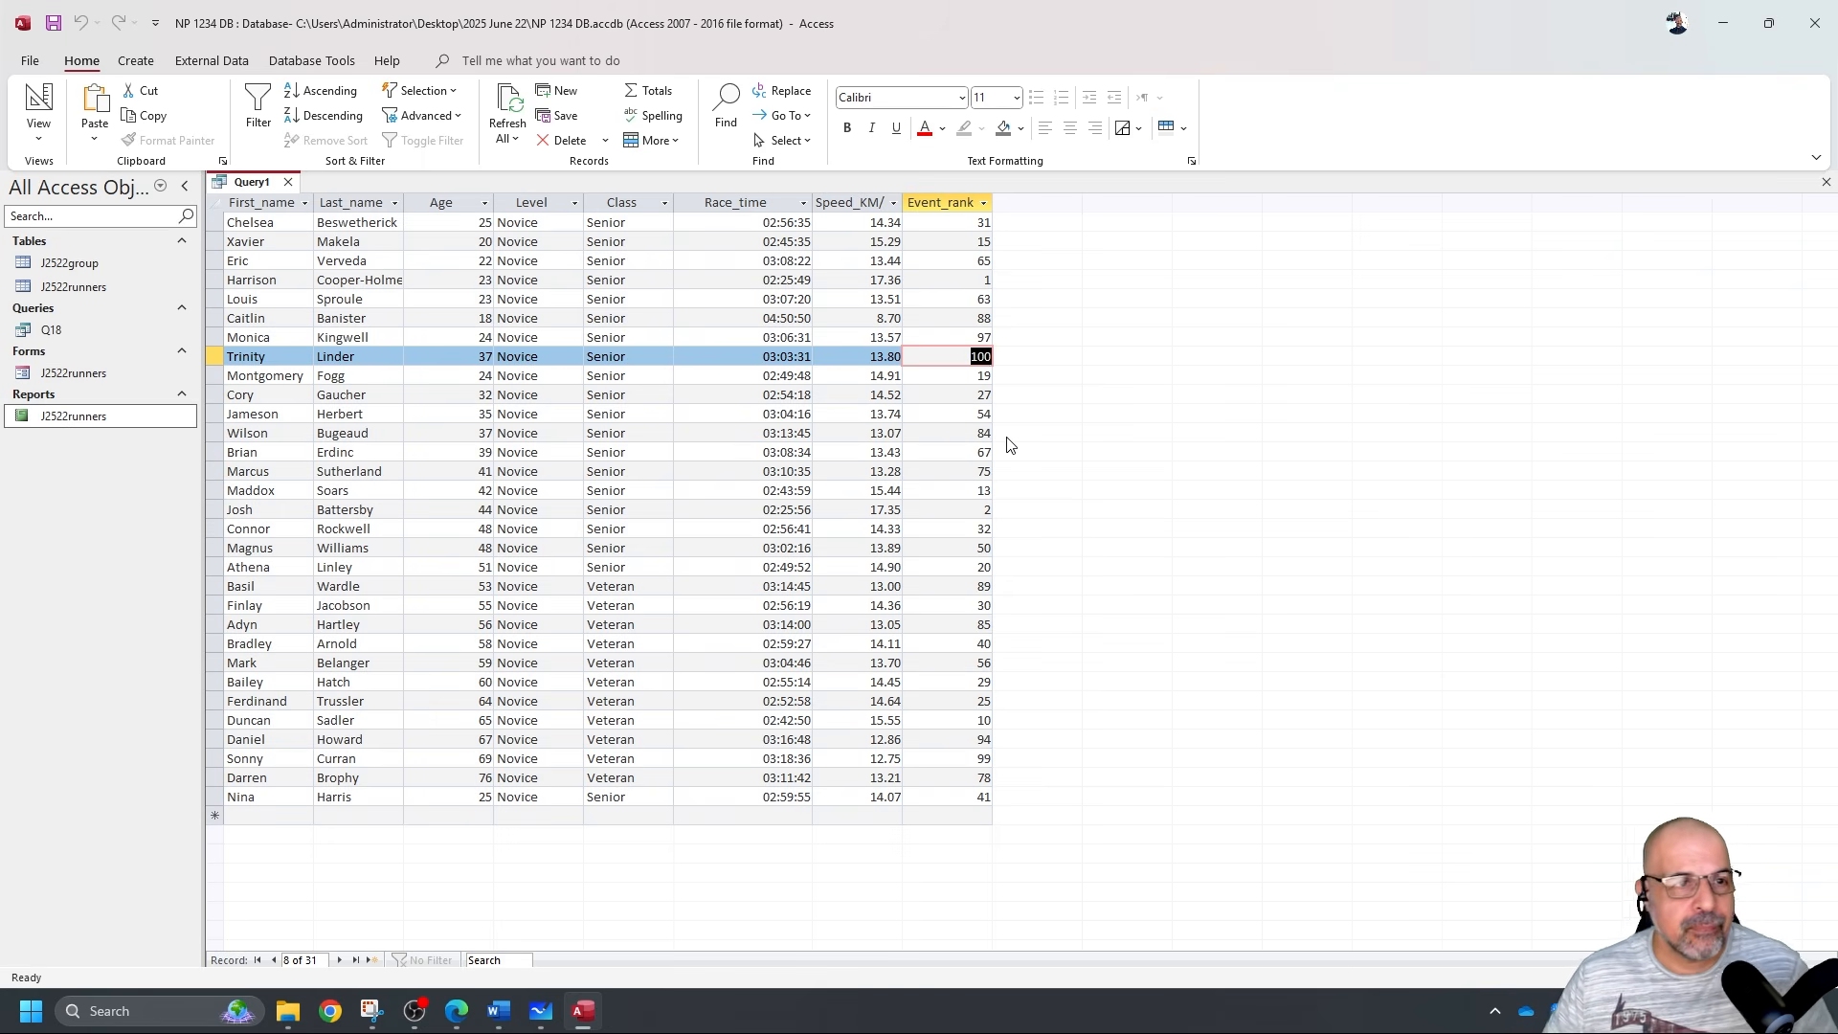
key(alt+Tab)
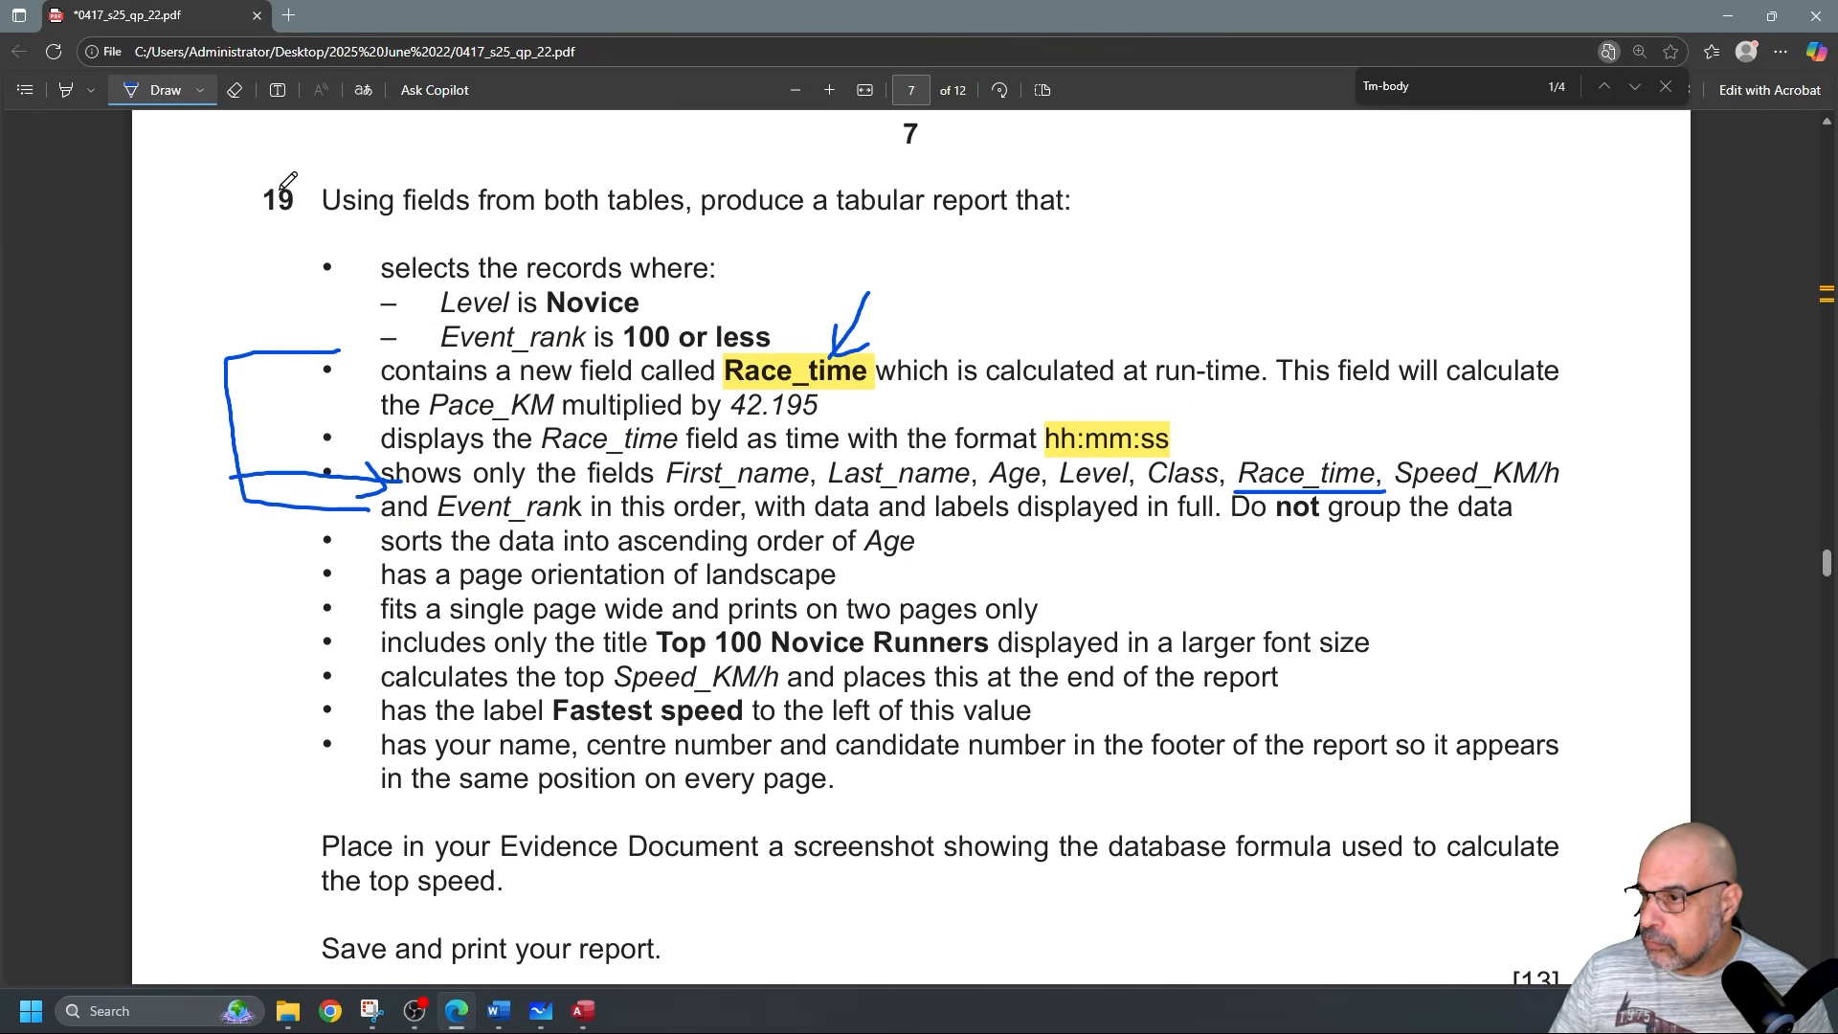
Extend the ink bracket up to the 'selects the records' bullet in question 19.
mouse_move(341, 252)
mouse_down()
mouse_move(221, 255)
mouse_move(230, 360)
mouse_up()
scroll(467, 494, down, 1)
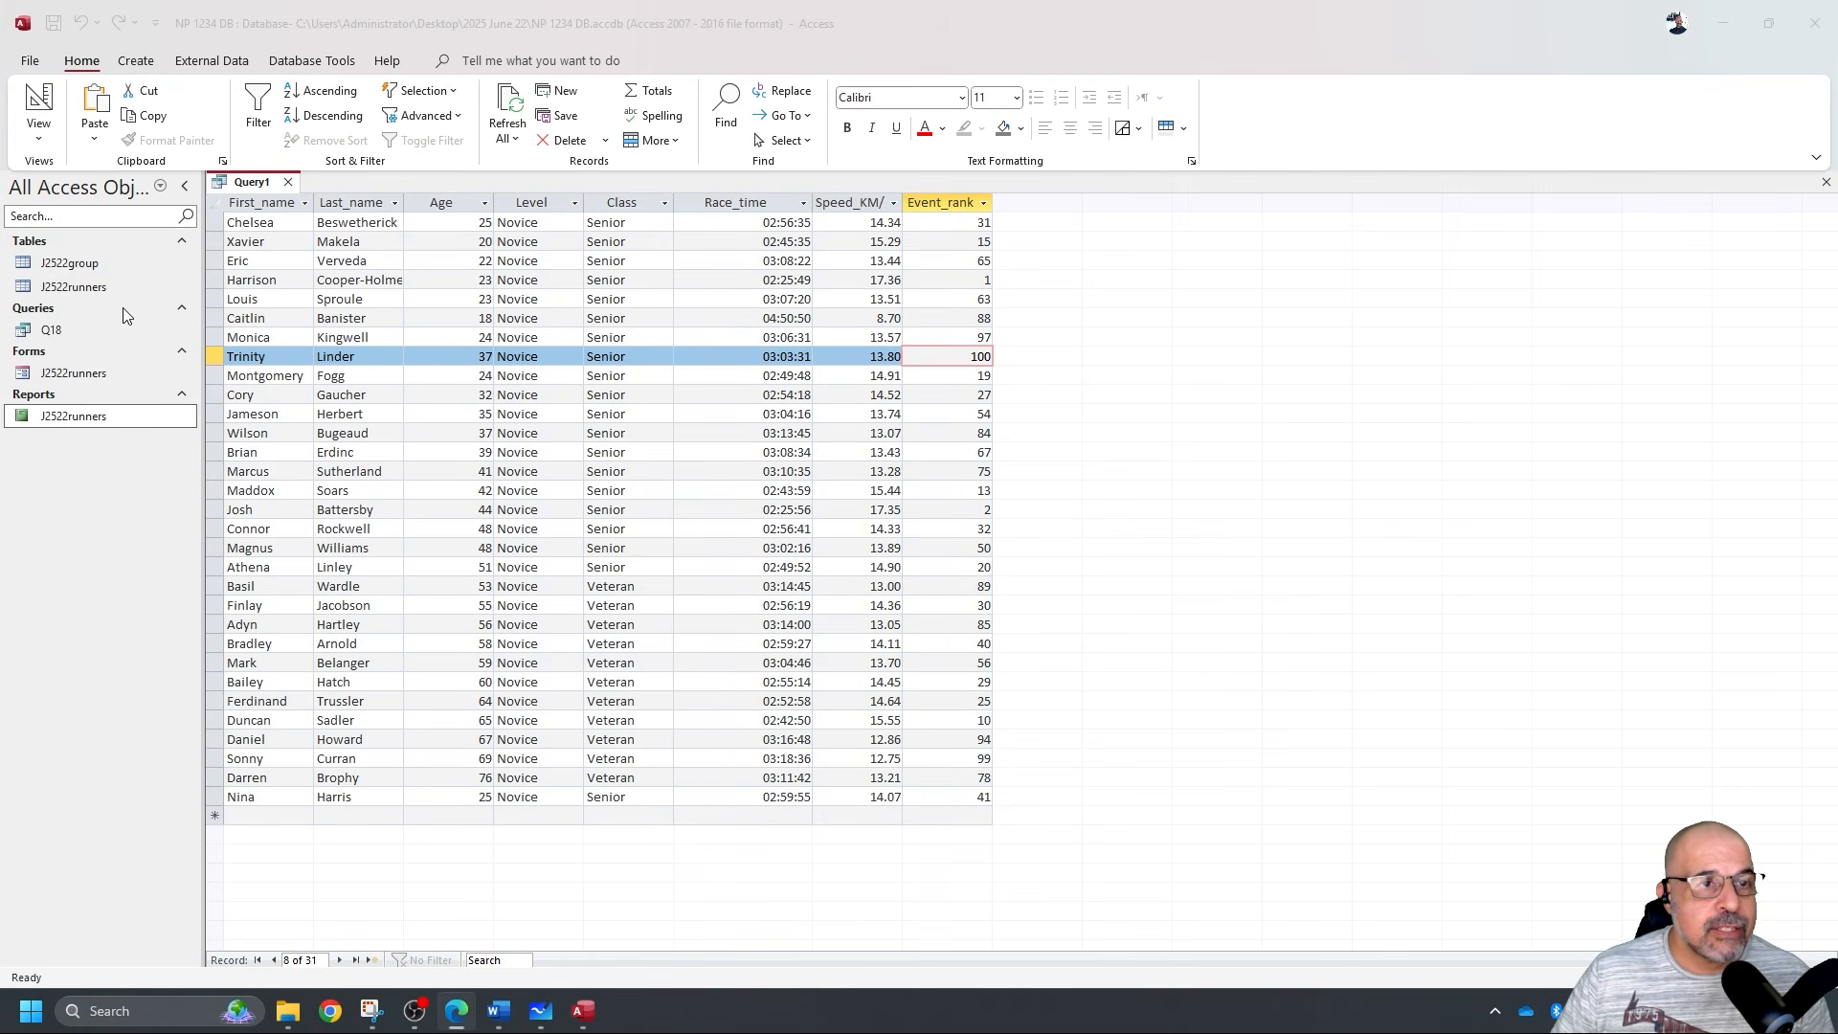
Save the query under the name Q19.
click(54, 23)
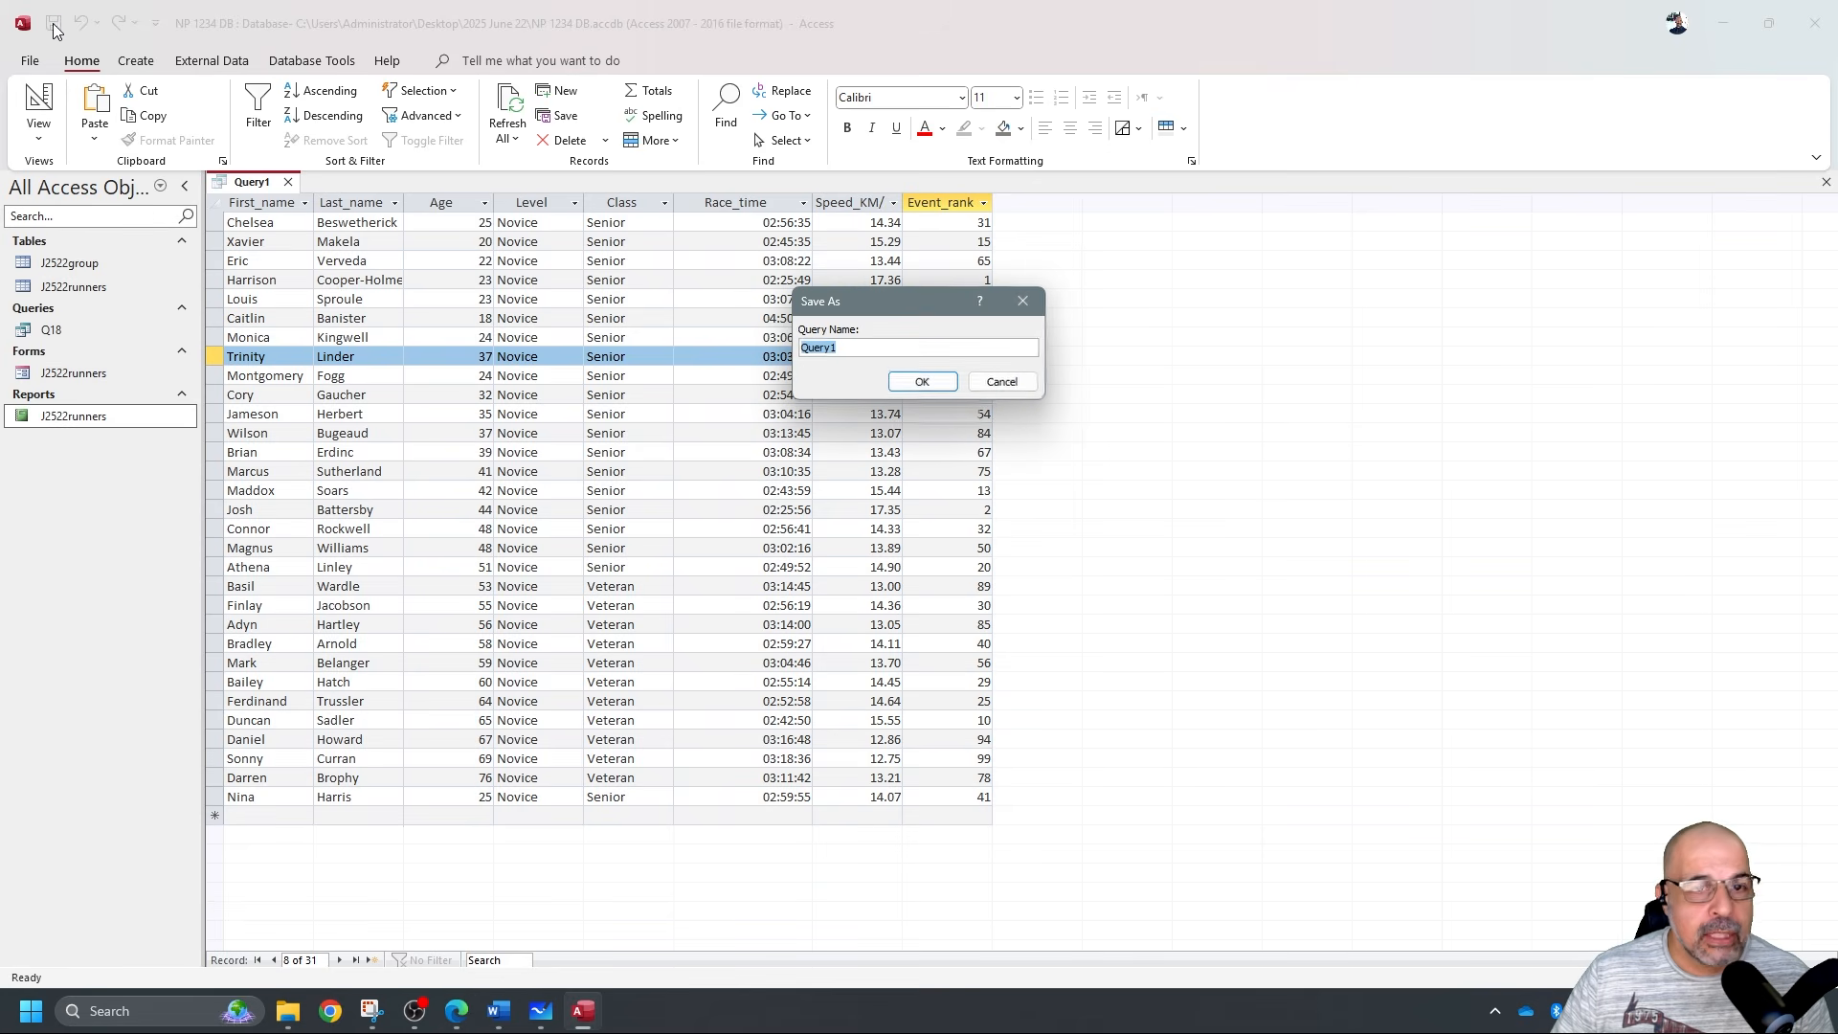
text(Q19)
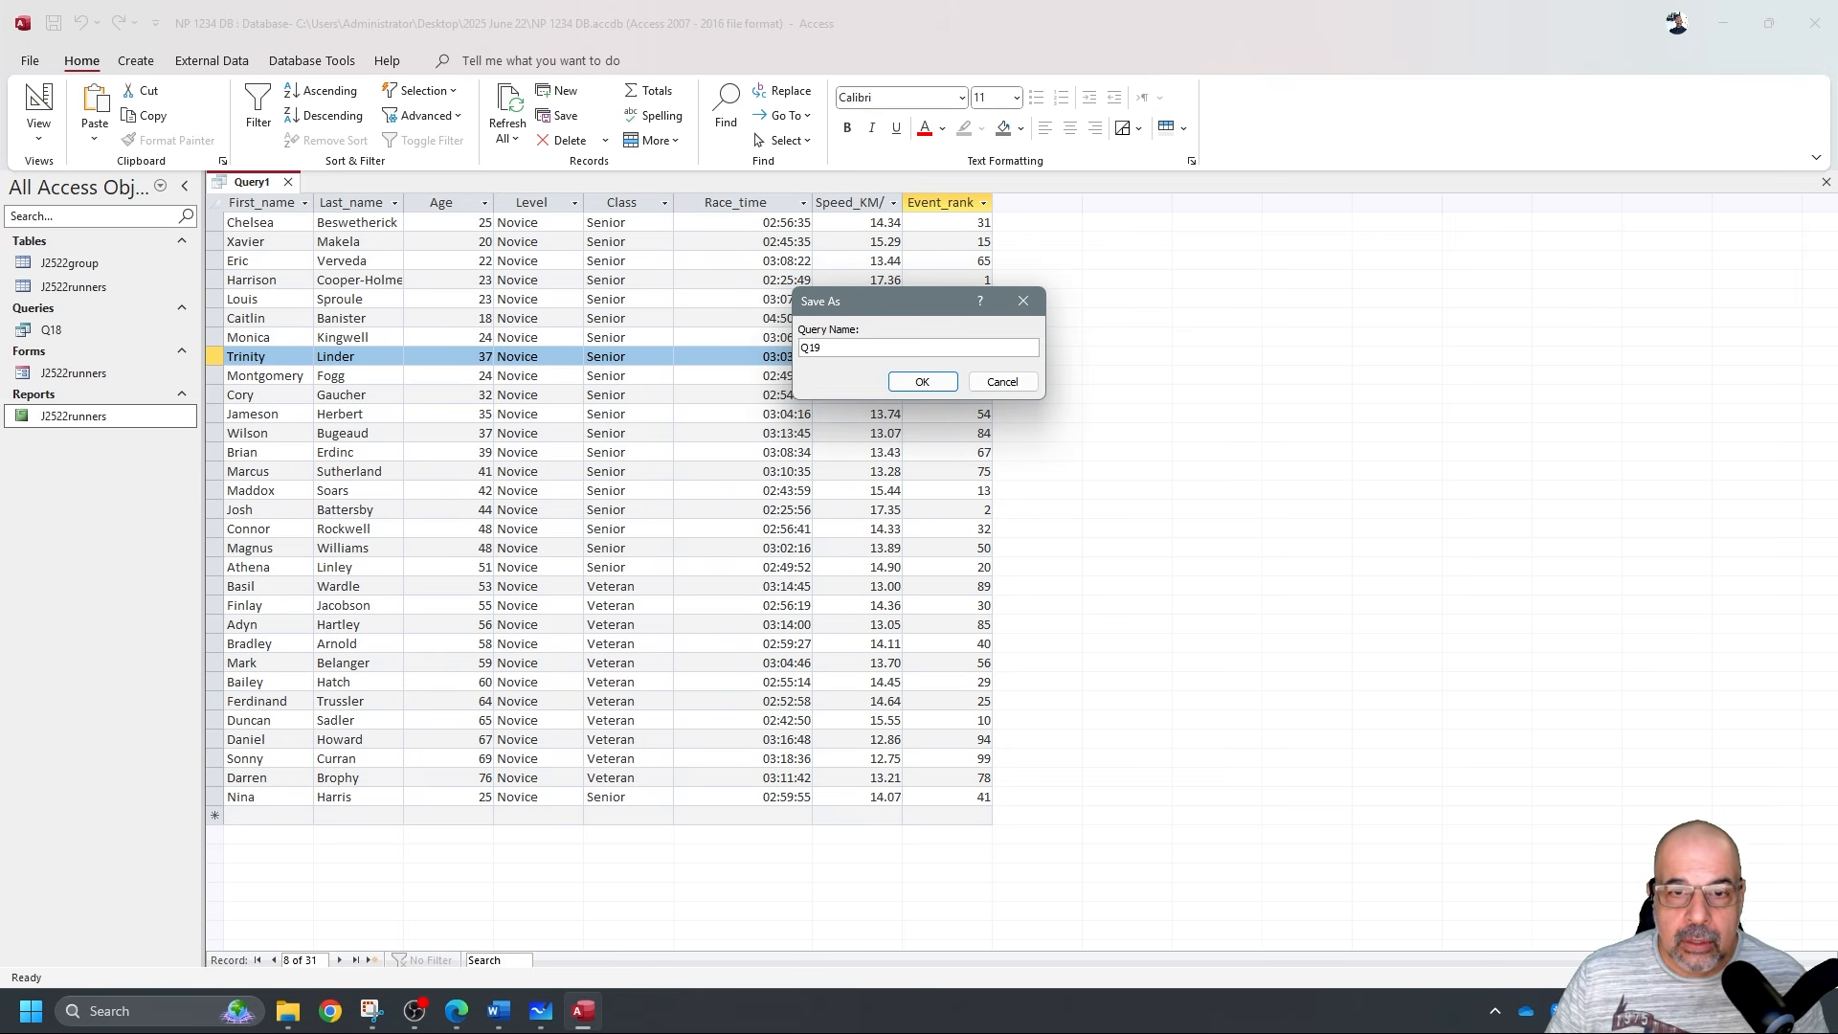
click(921, 381)
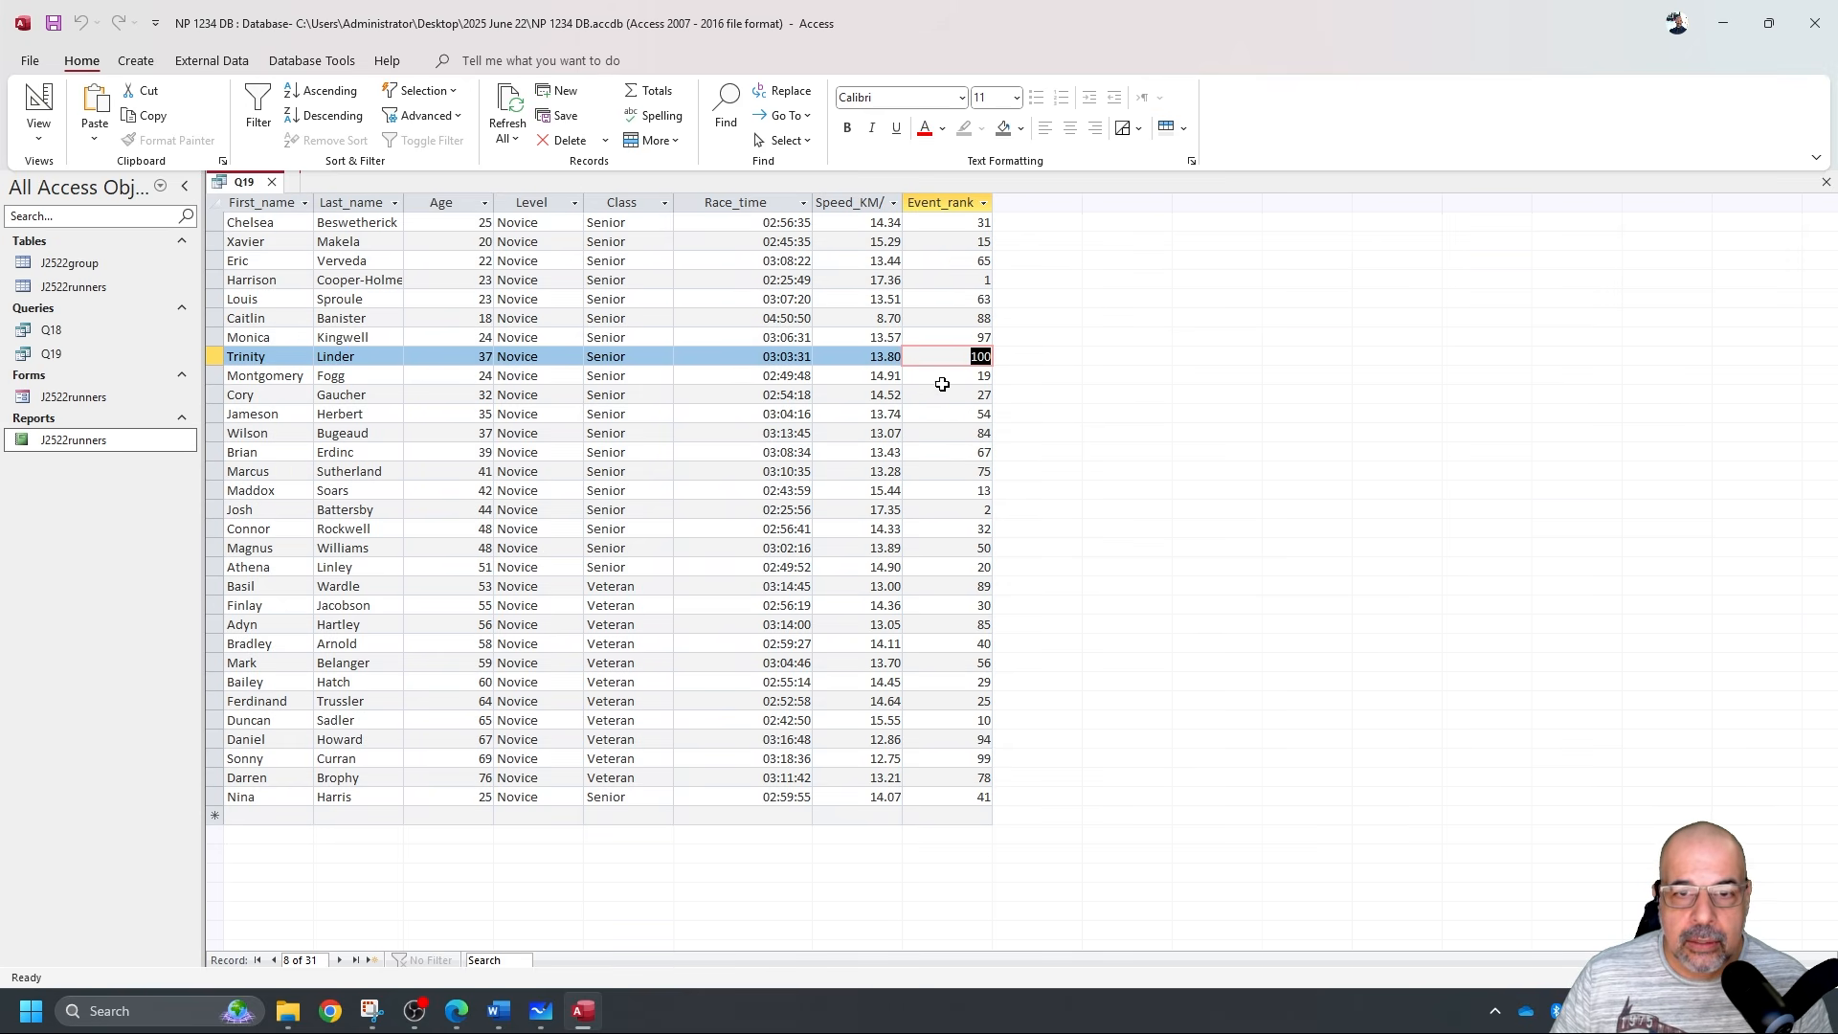
Close Q19 and start the Report Wizard on it, adding all eight Q19 fields.
click(272, 182)
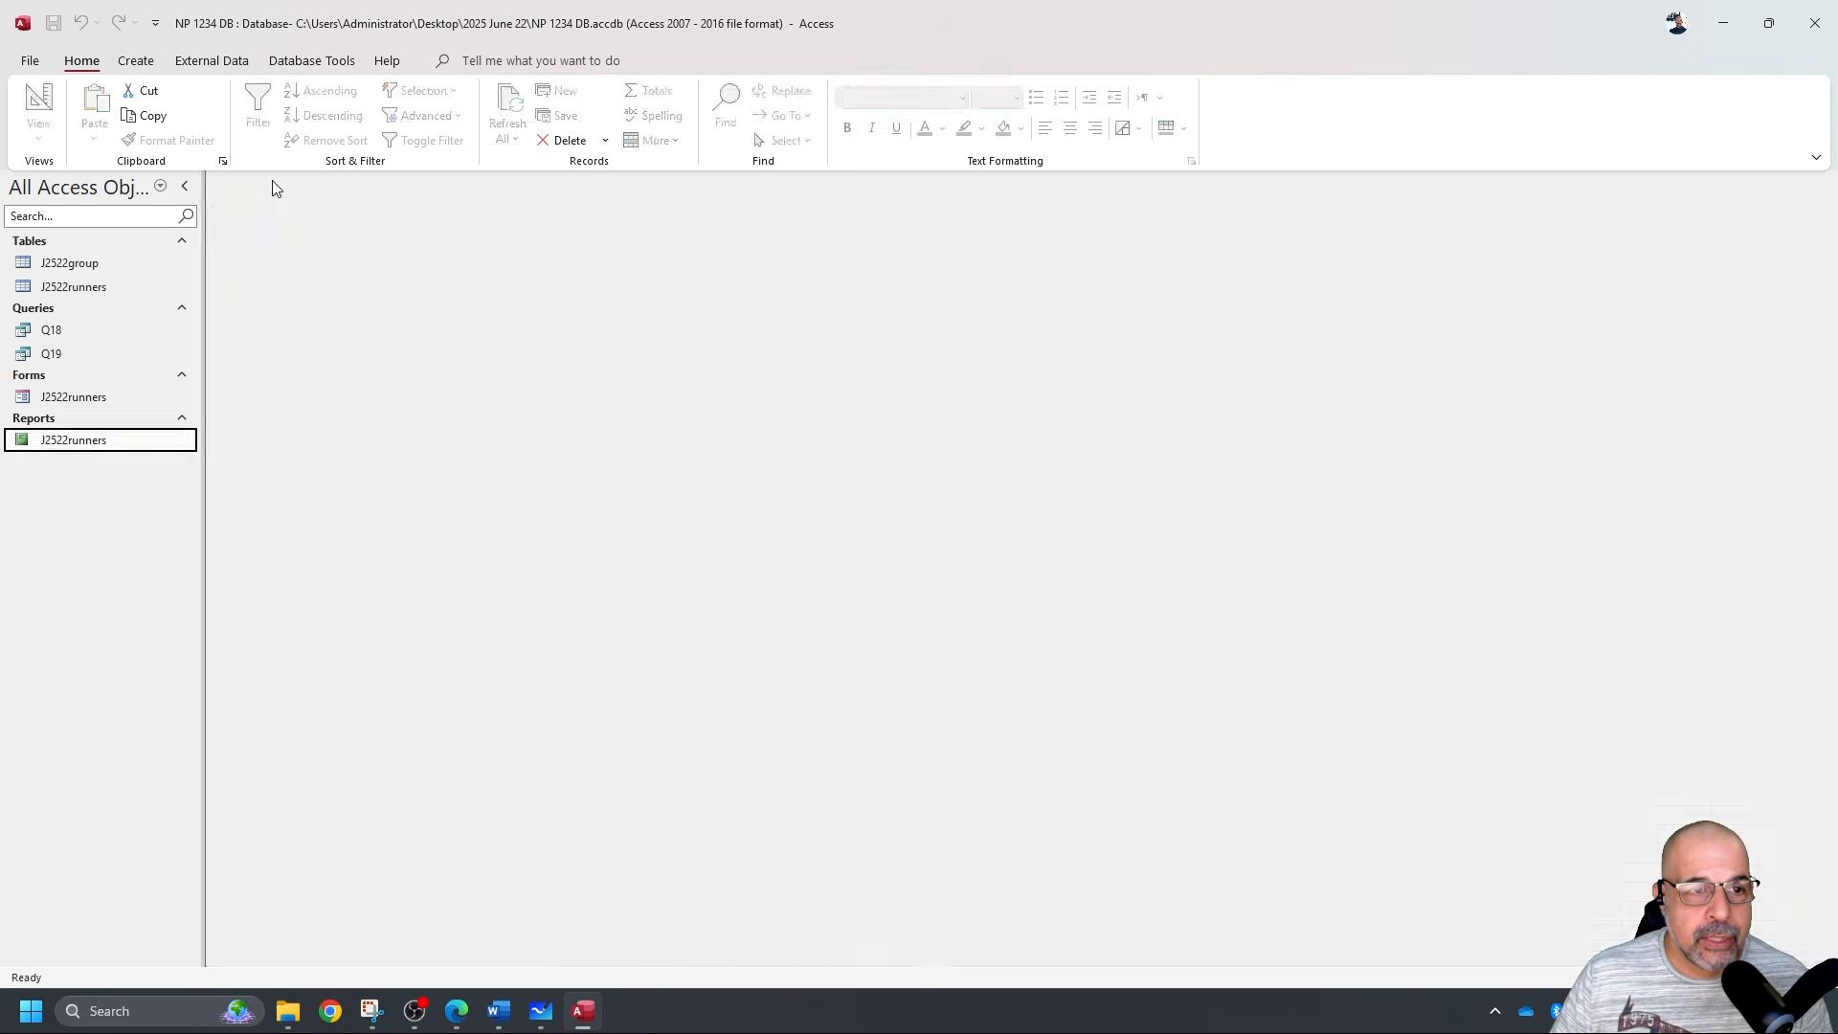
click(92, 357)
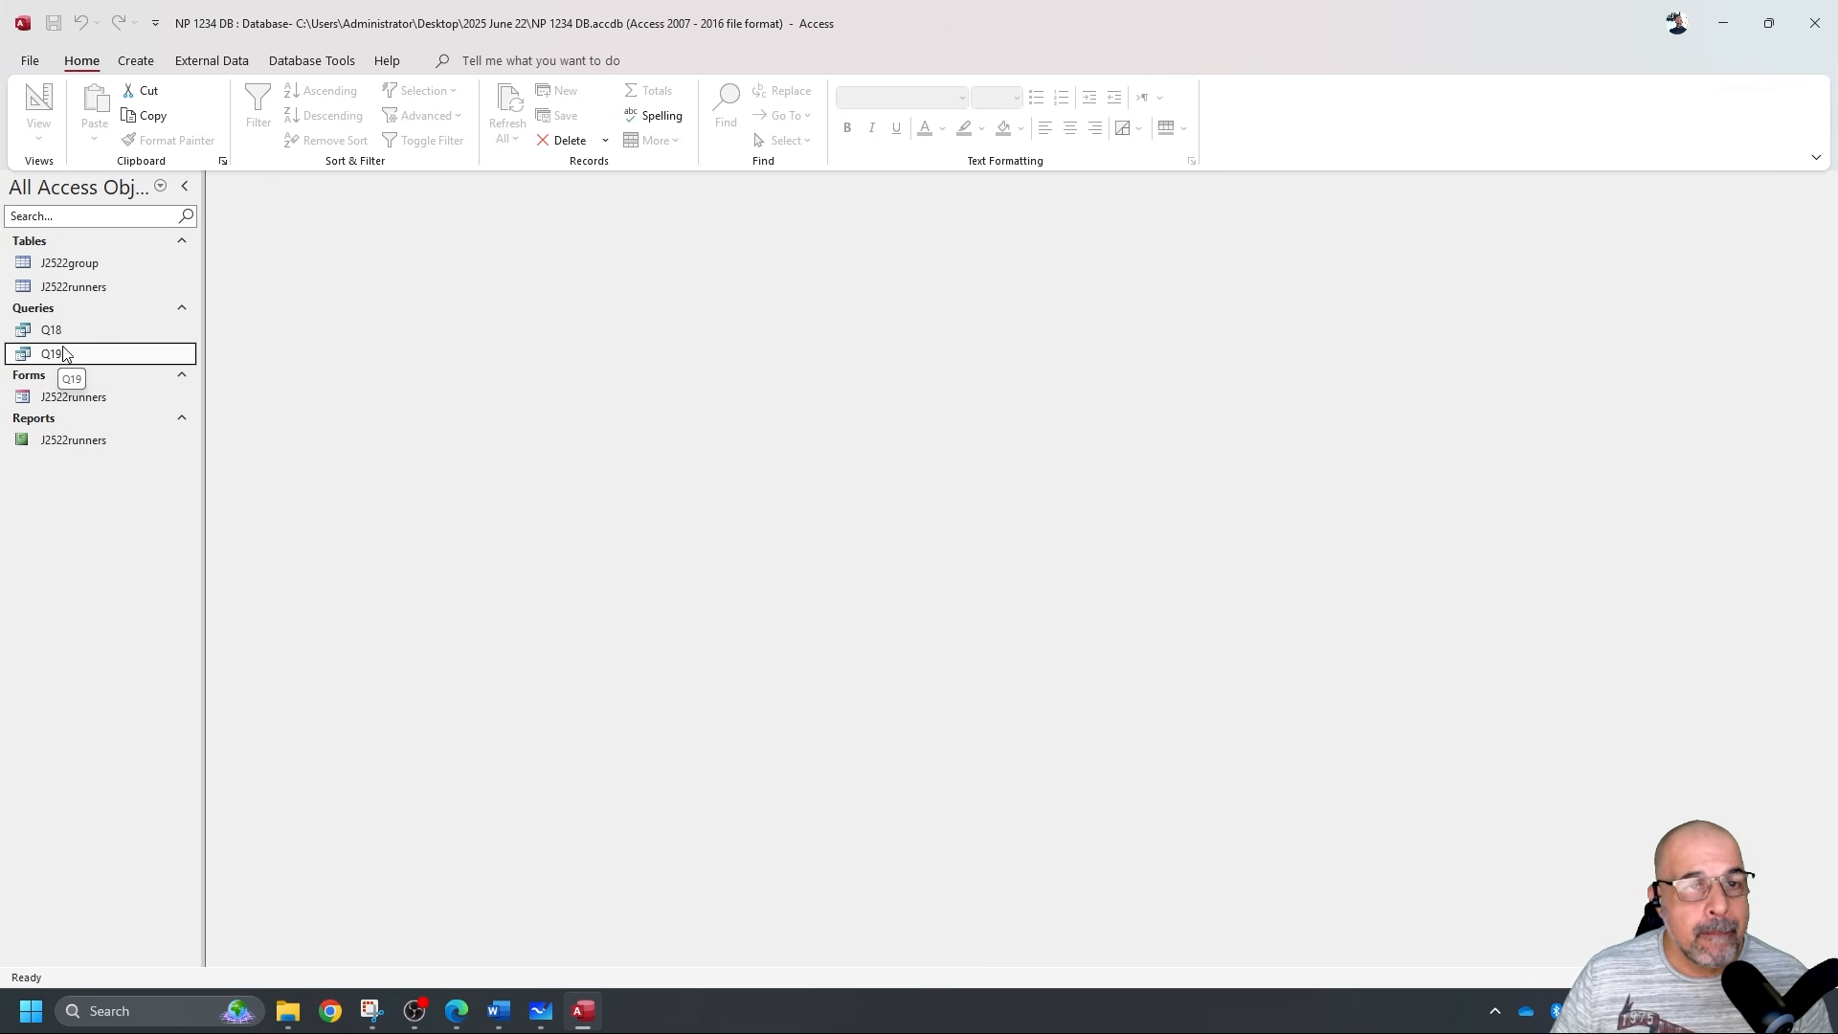
click(134, 63)
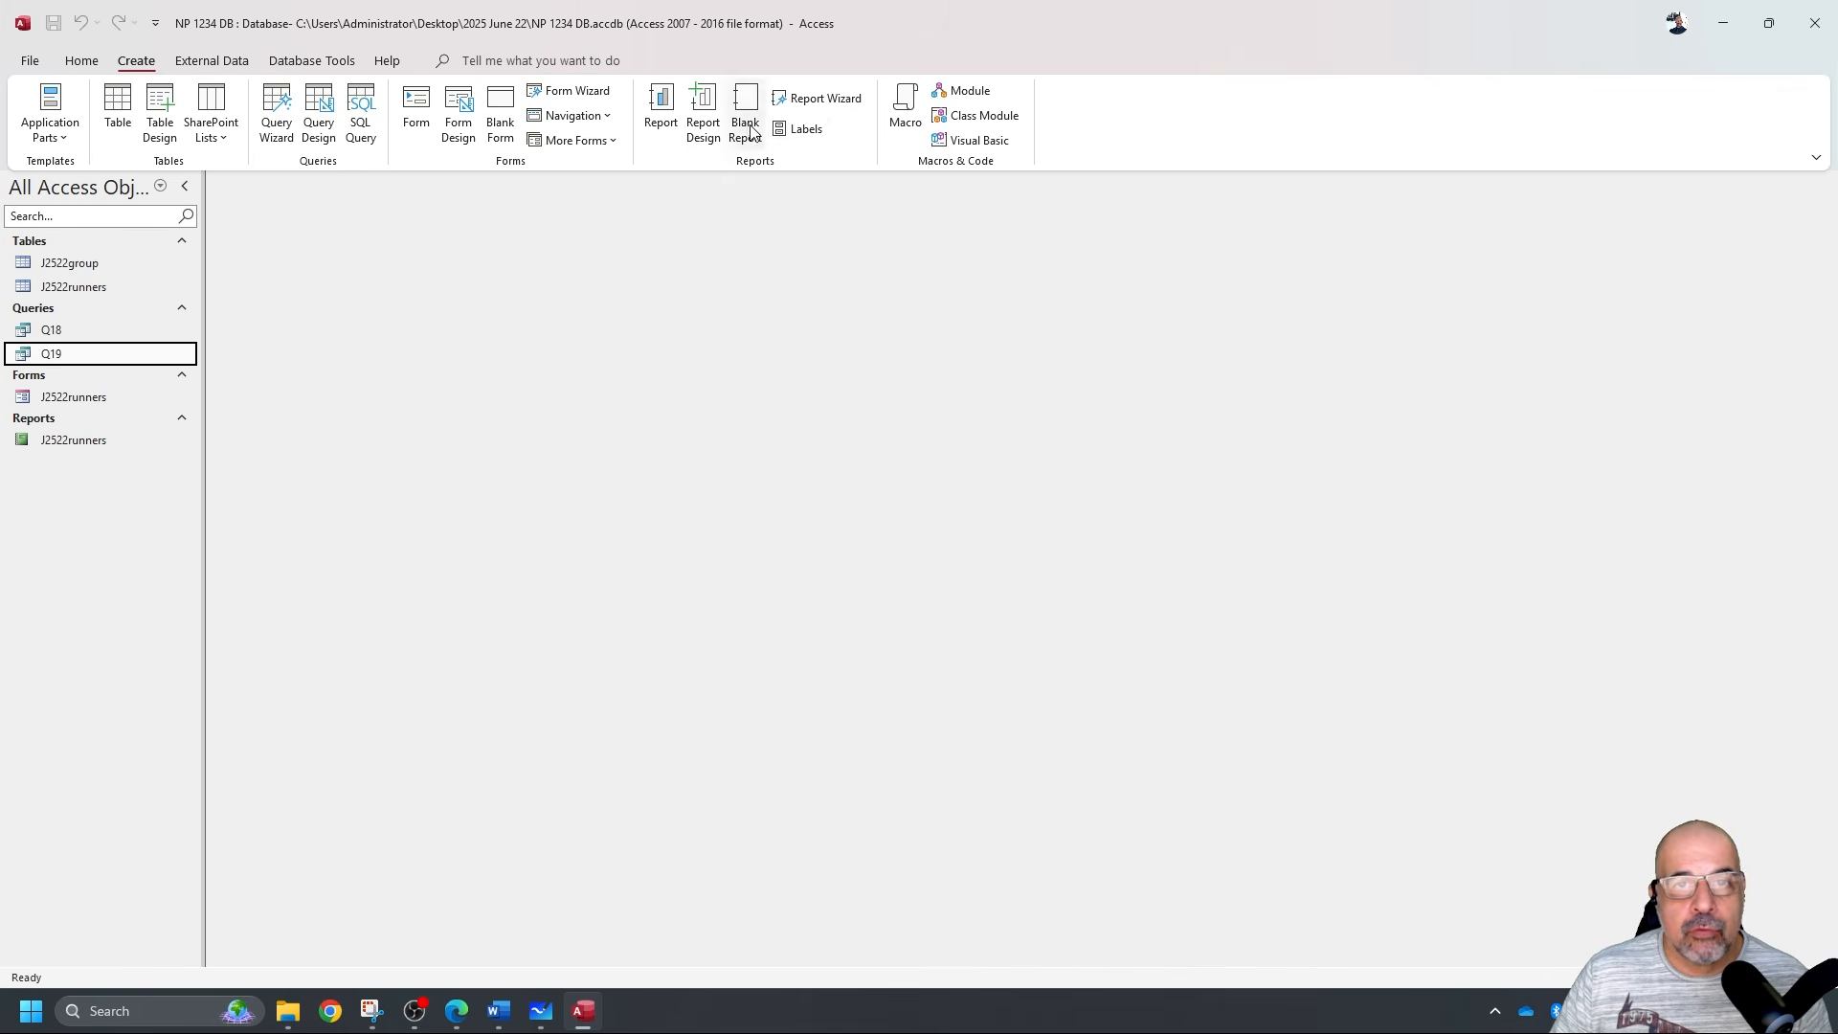
click(839, 100)
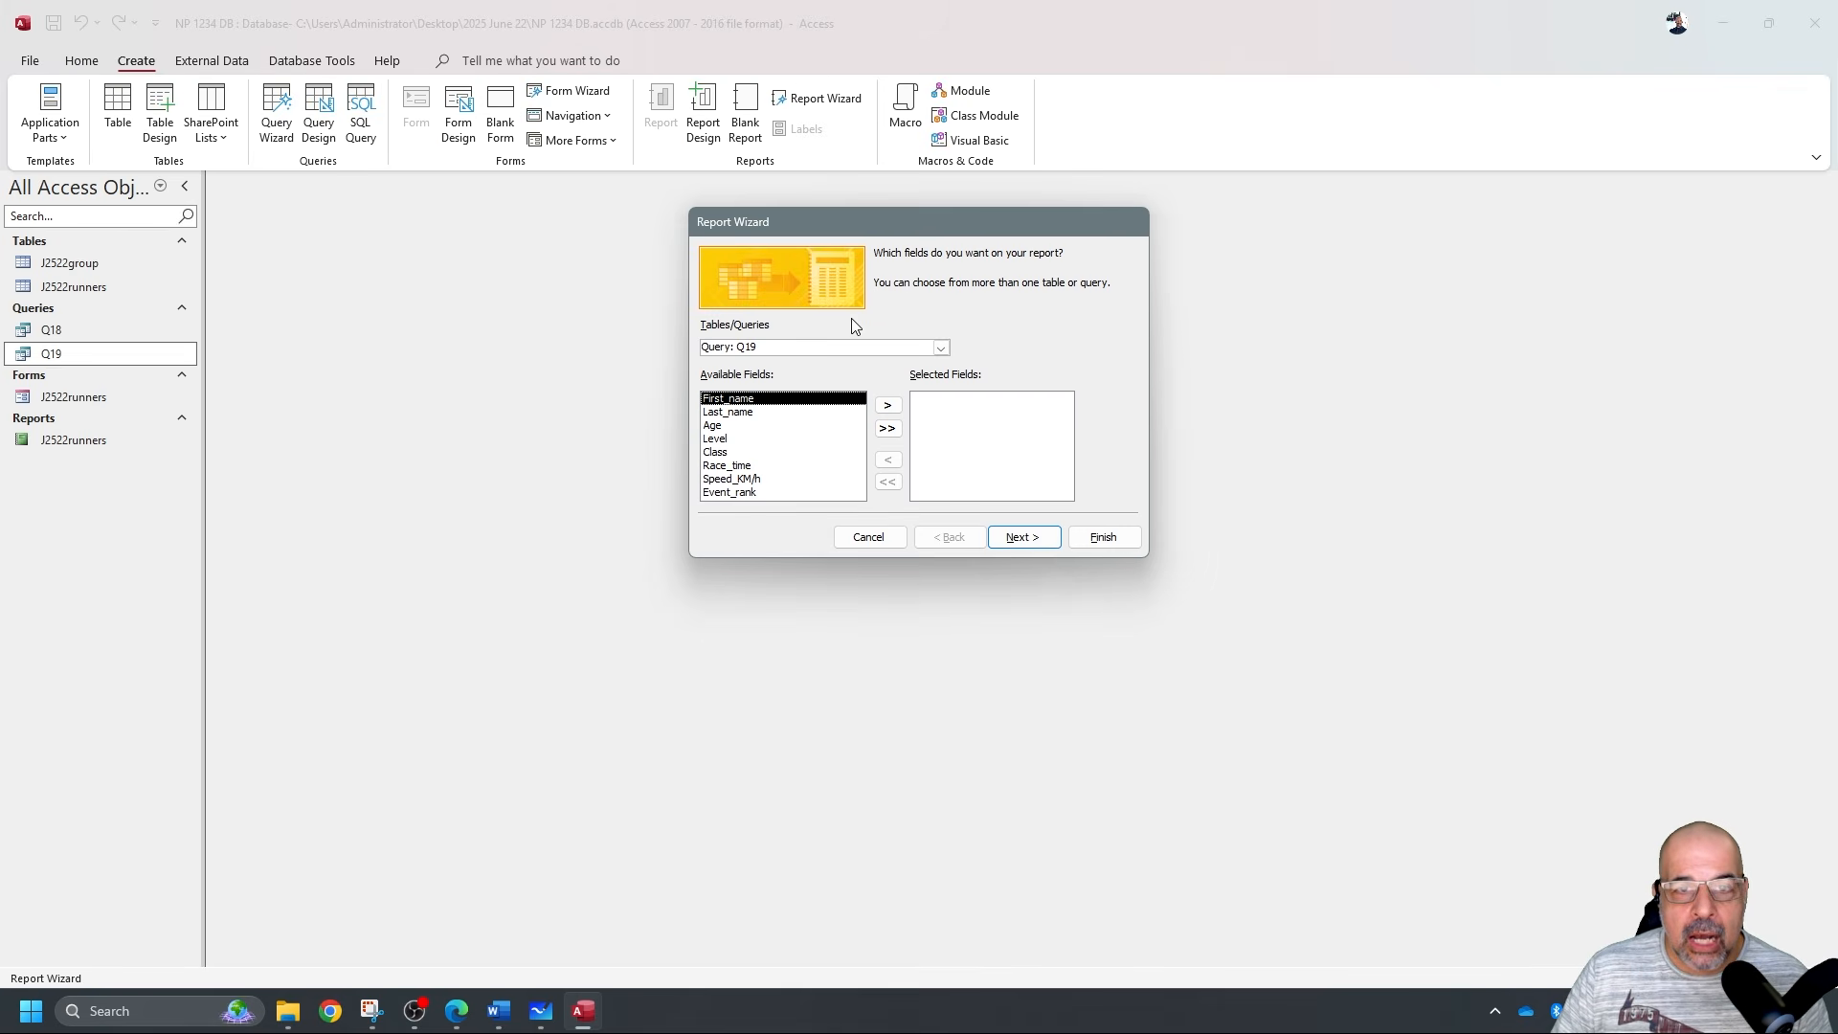
click(887, 428)
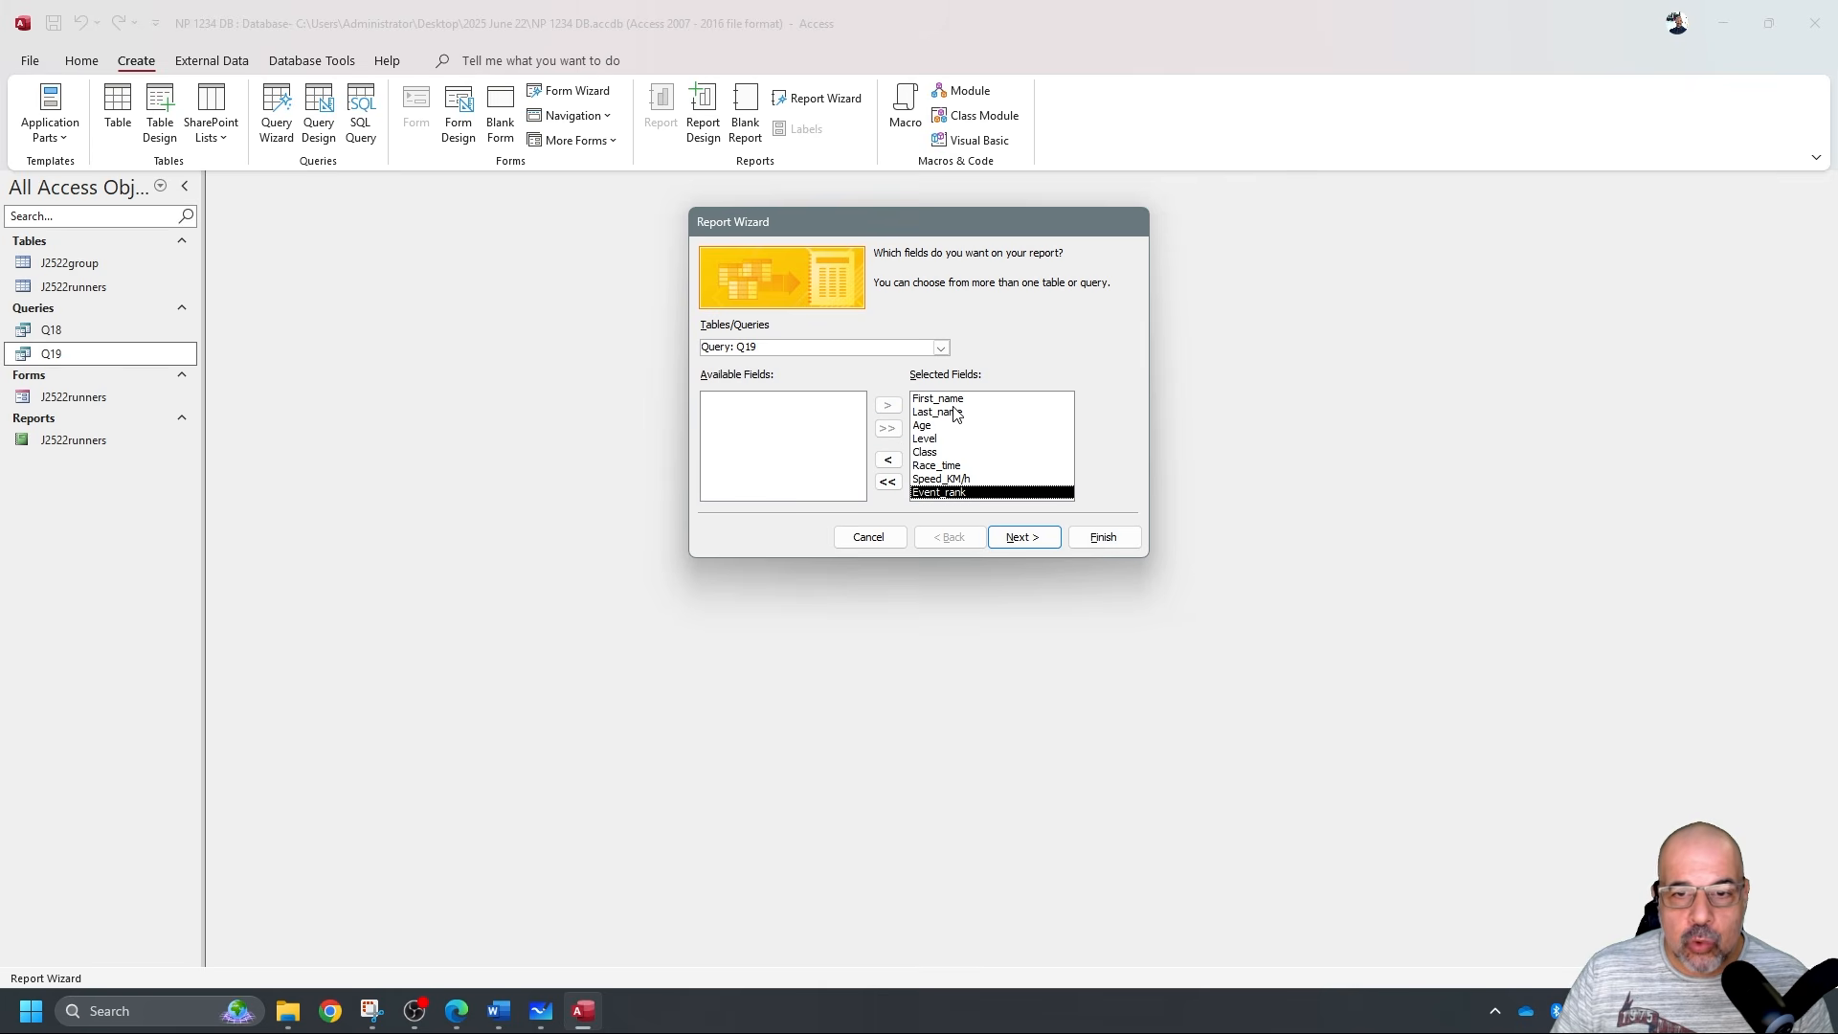
click(1030, 536)
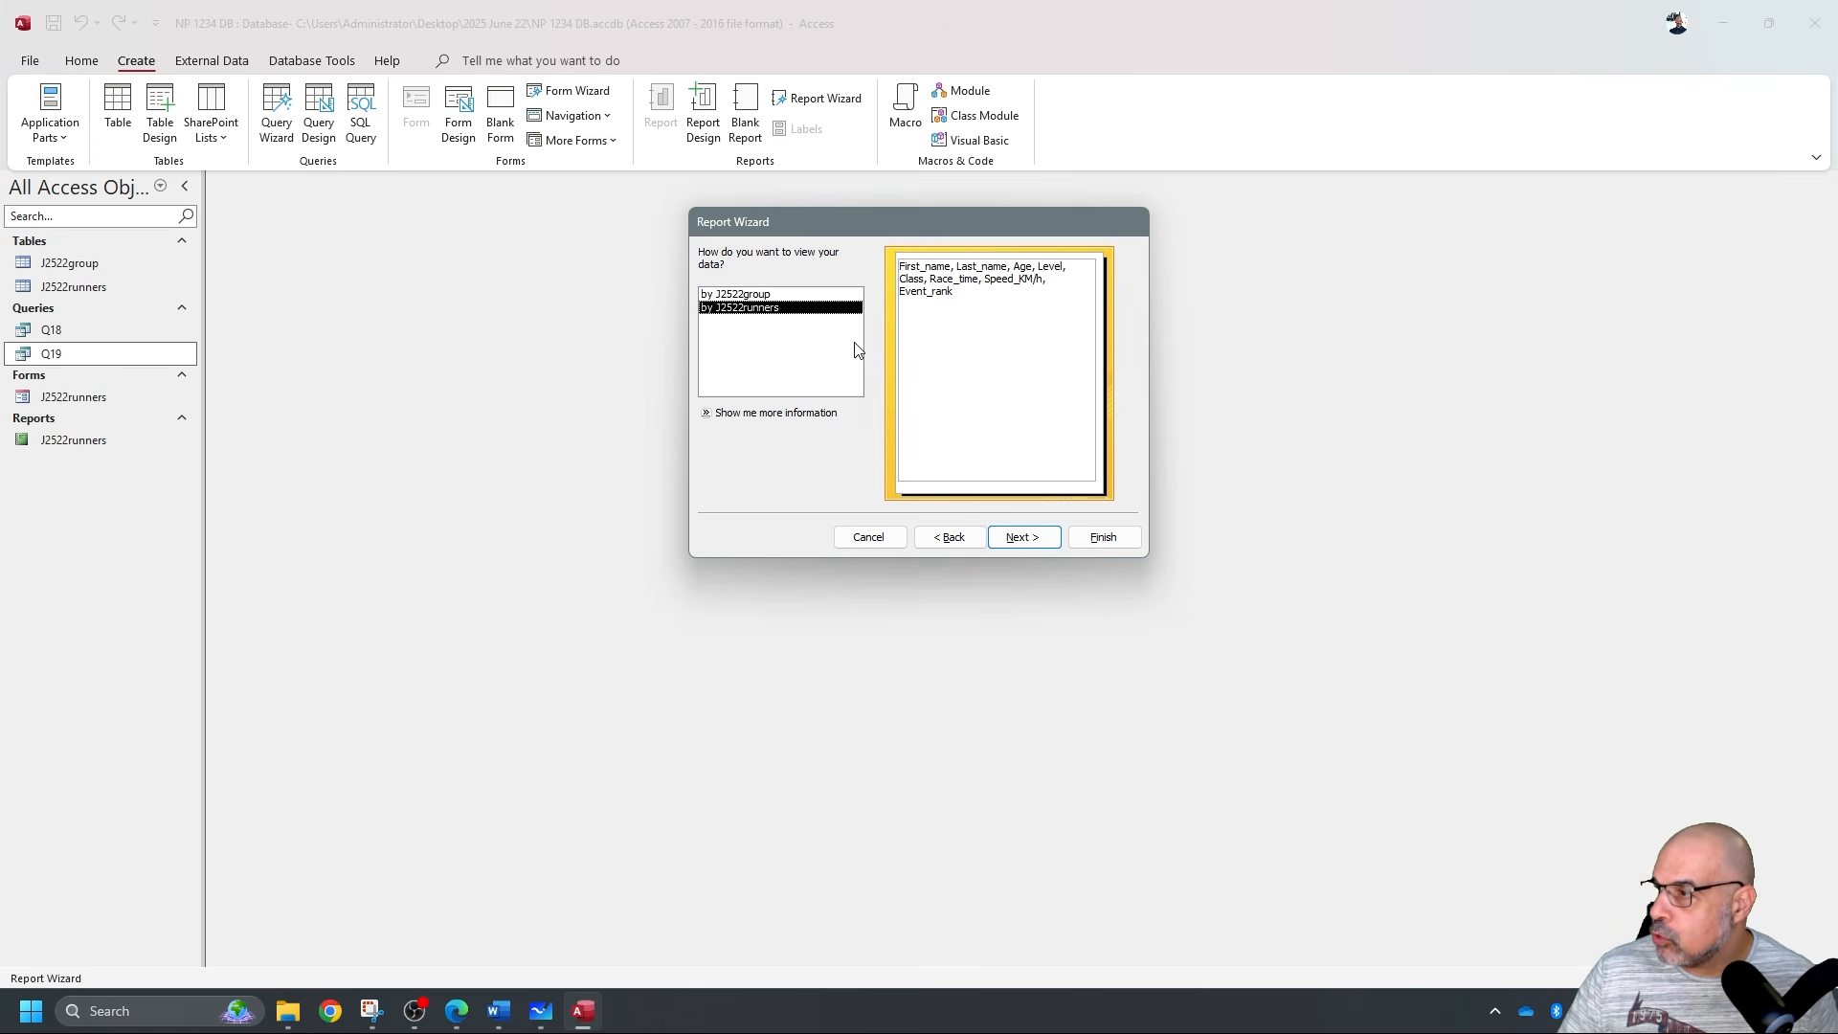
View data by J2522runners with no grouping or sort, choose Tabular Landscape, and finish.
click(830, 295)
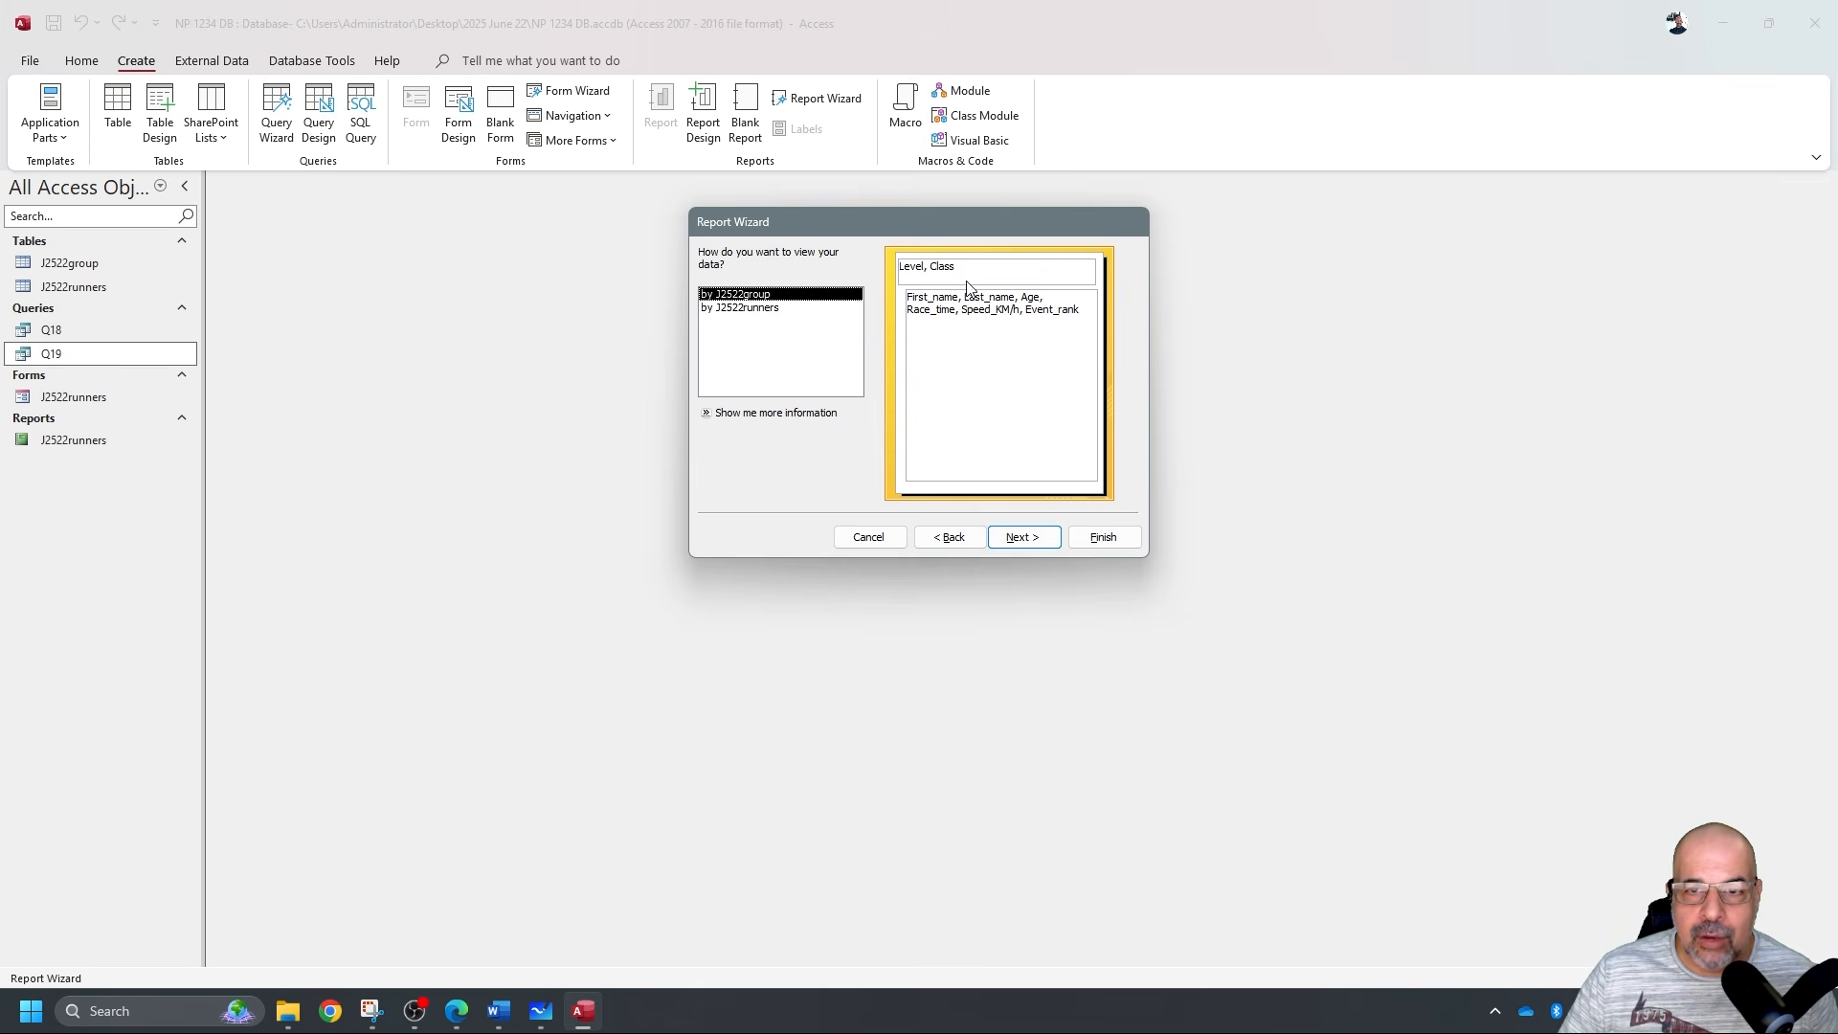
click(775, 308)
click(1018, 536)
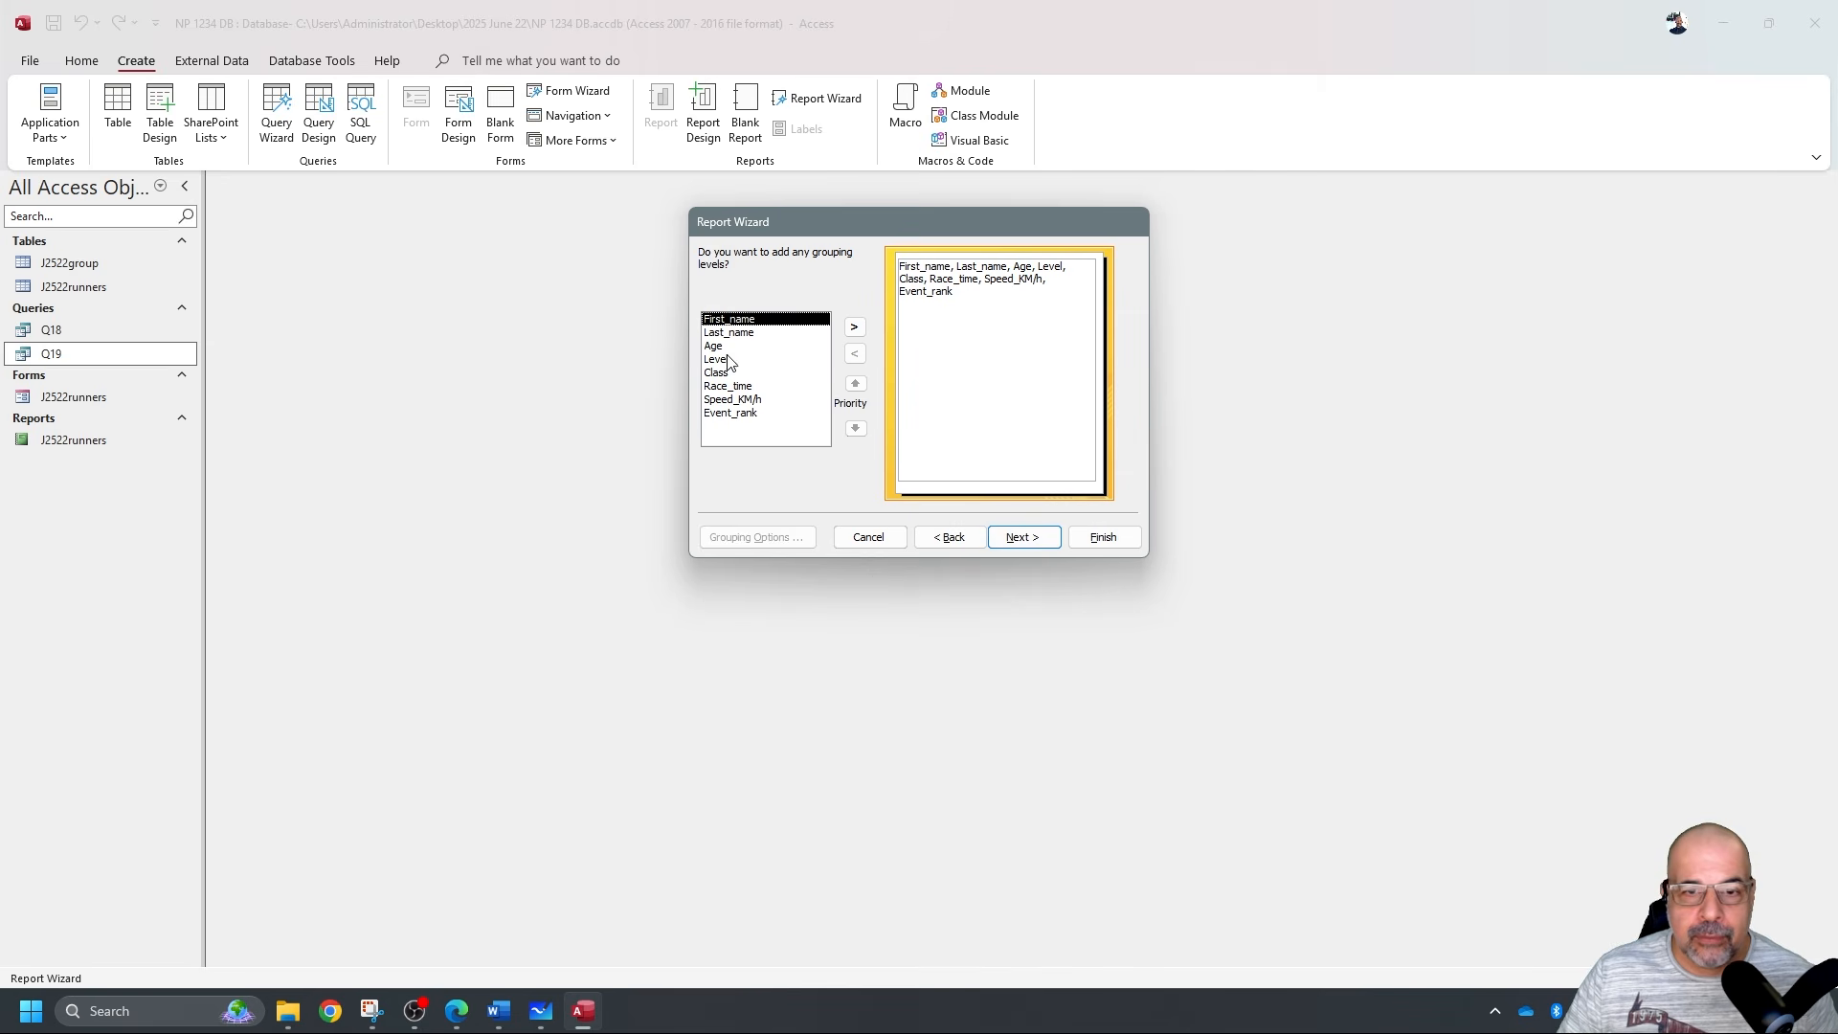
click(1045, 542)
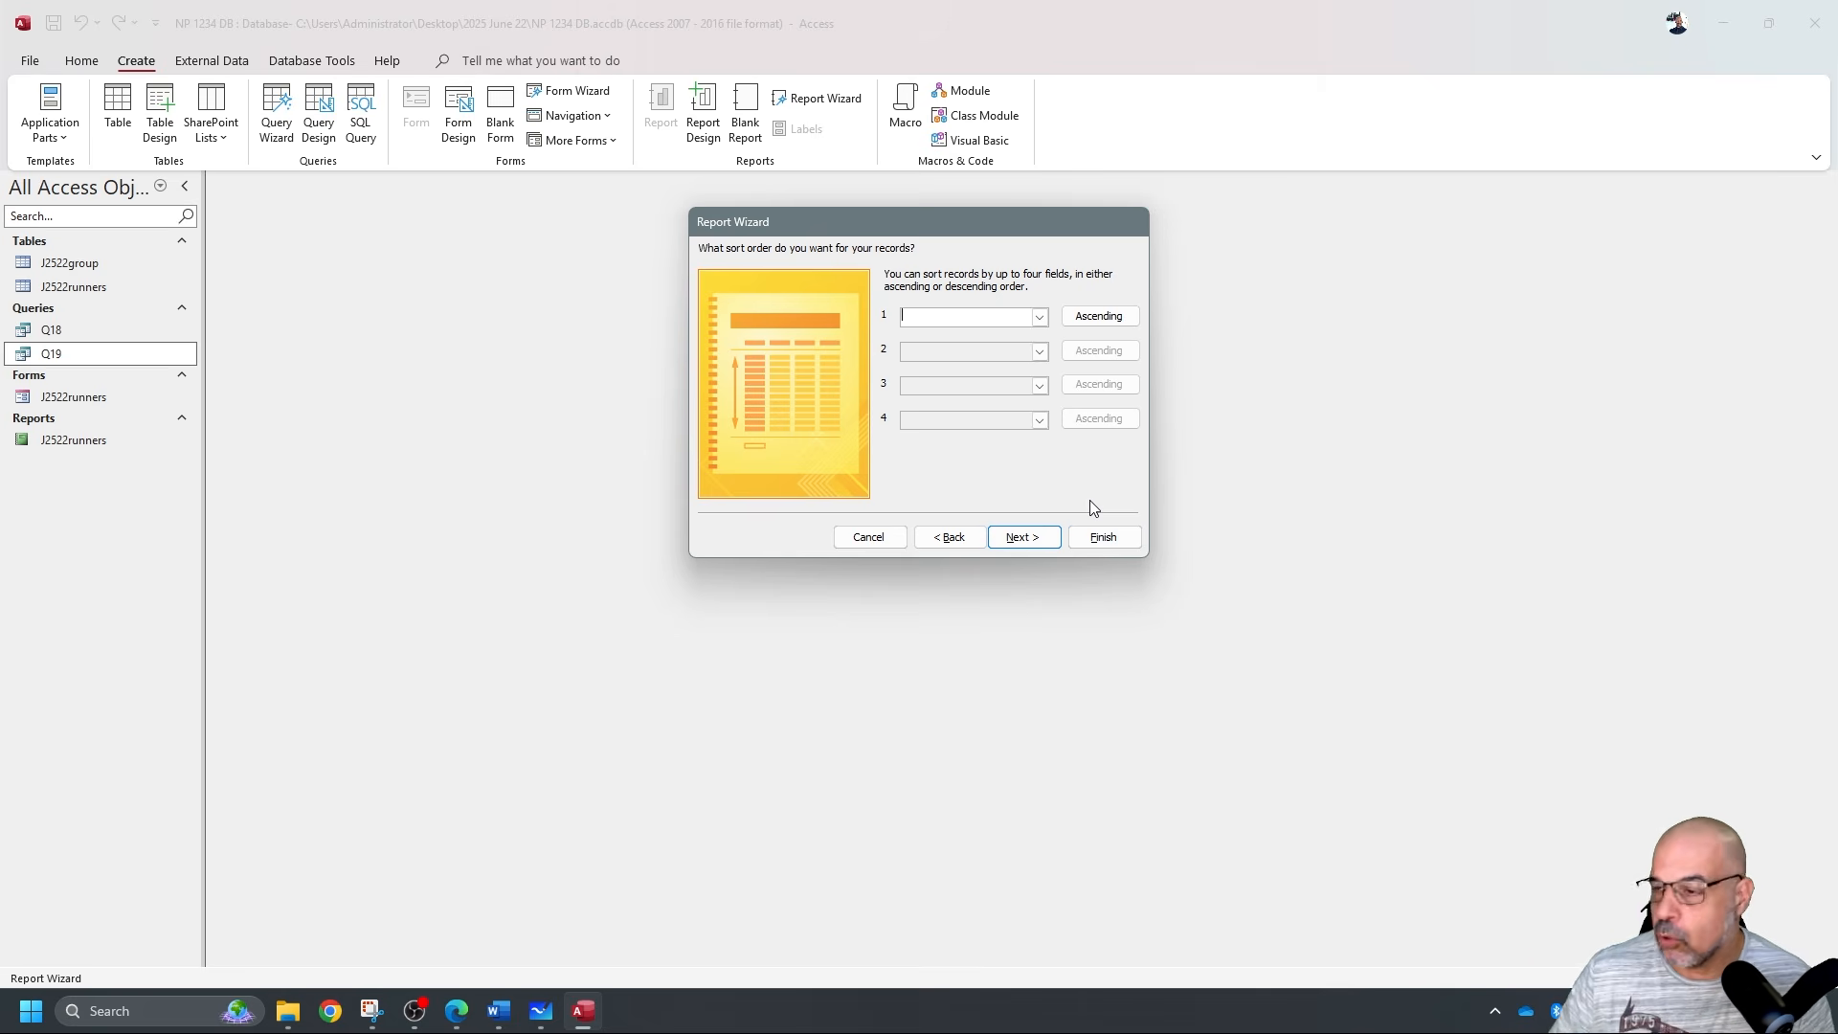
click(1021, 540)
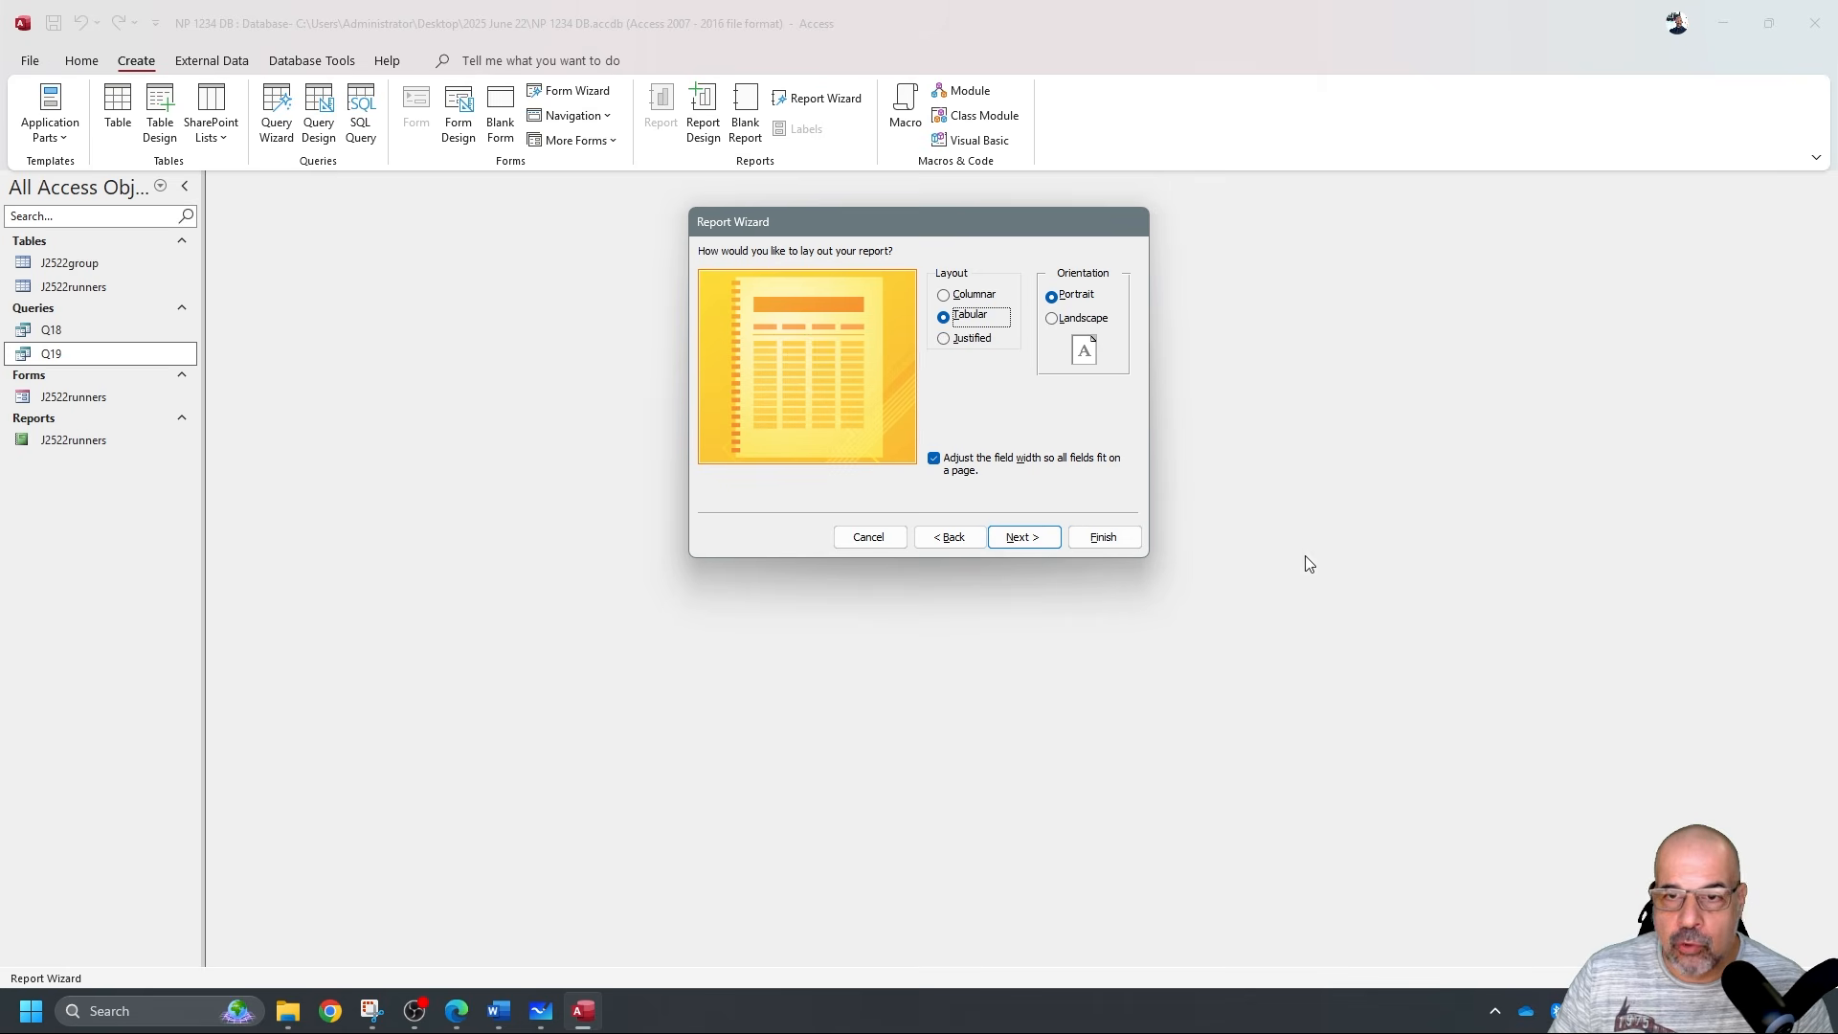
click(1083, 320)
click(1048, 539)
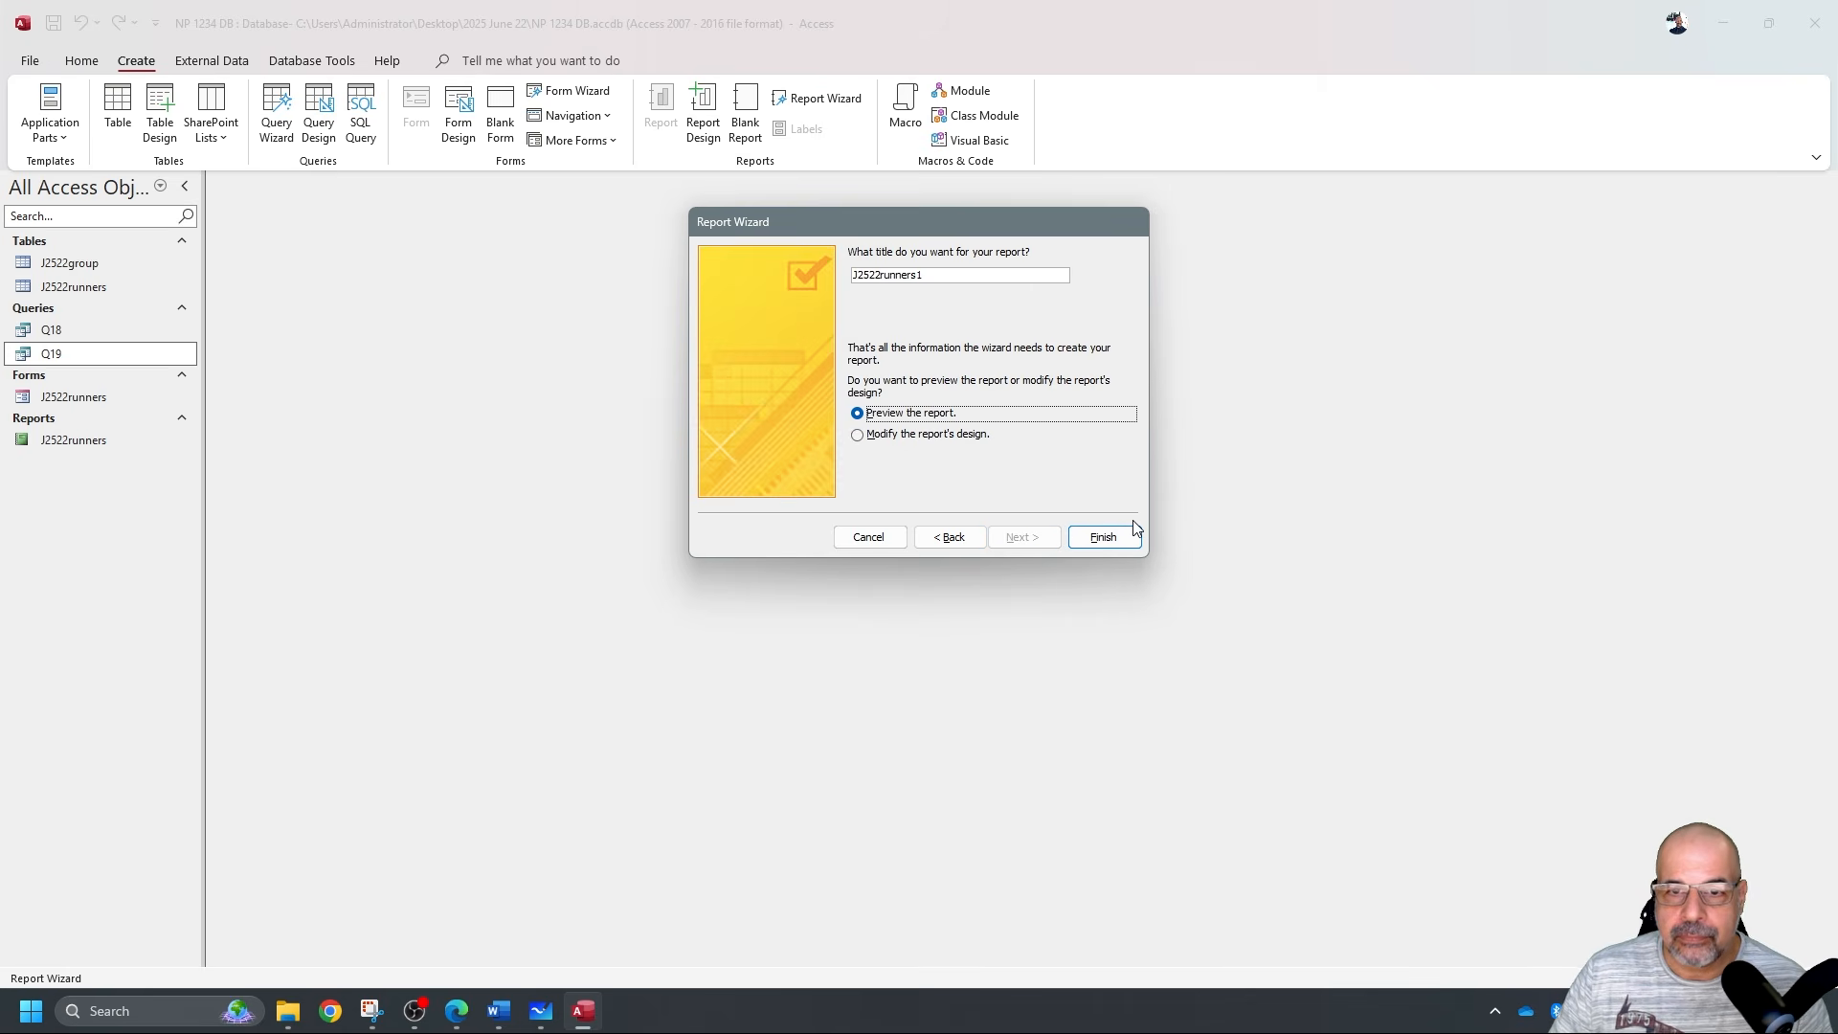
click(1125, 539)
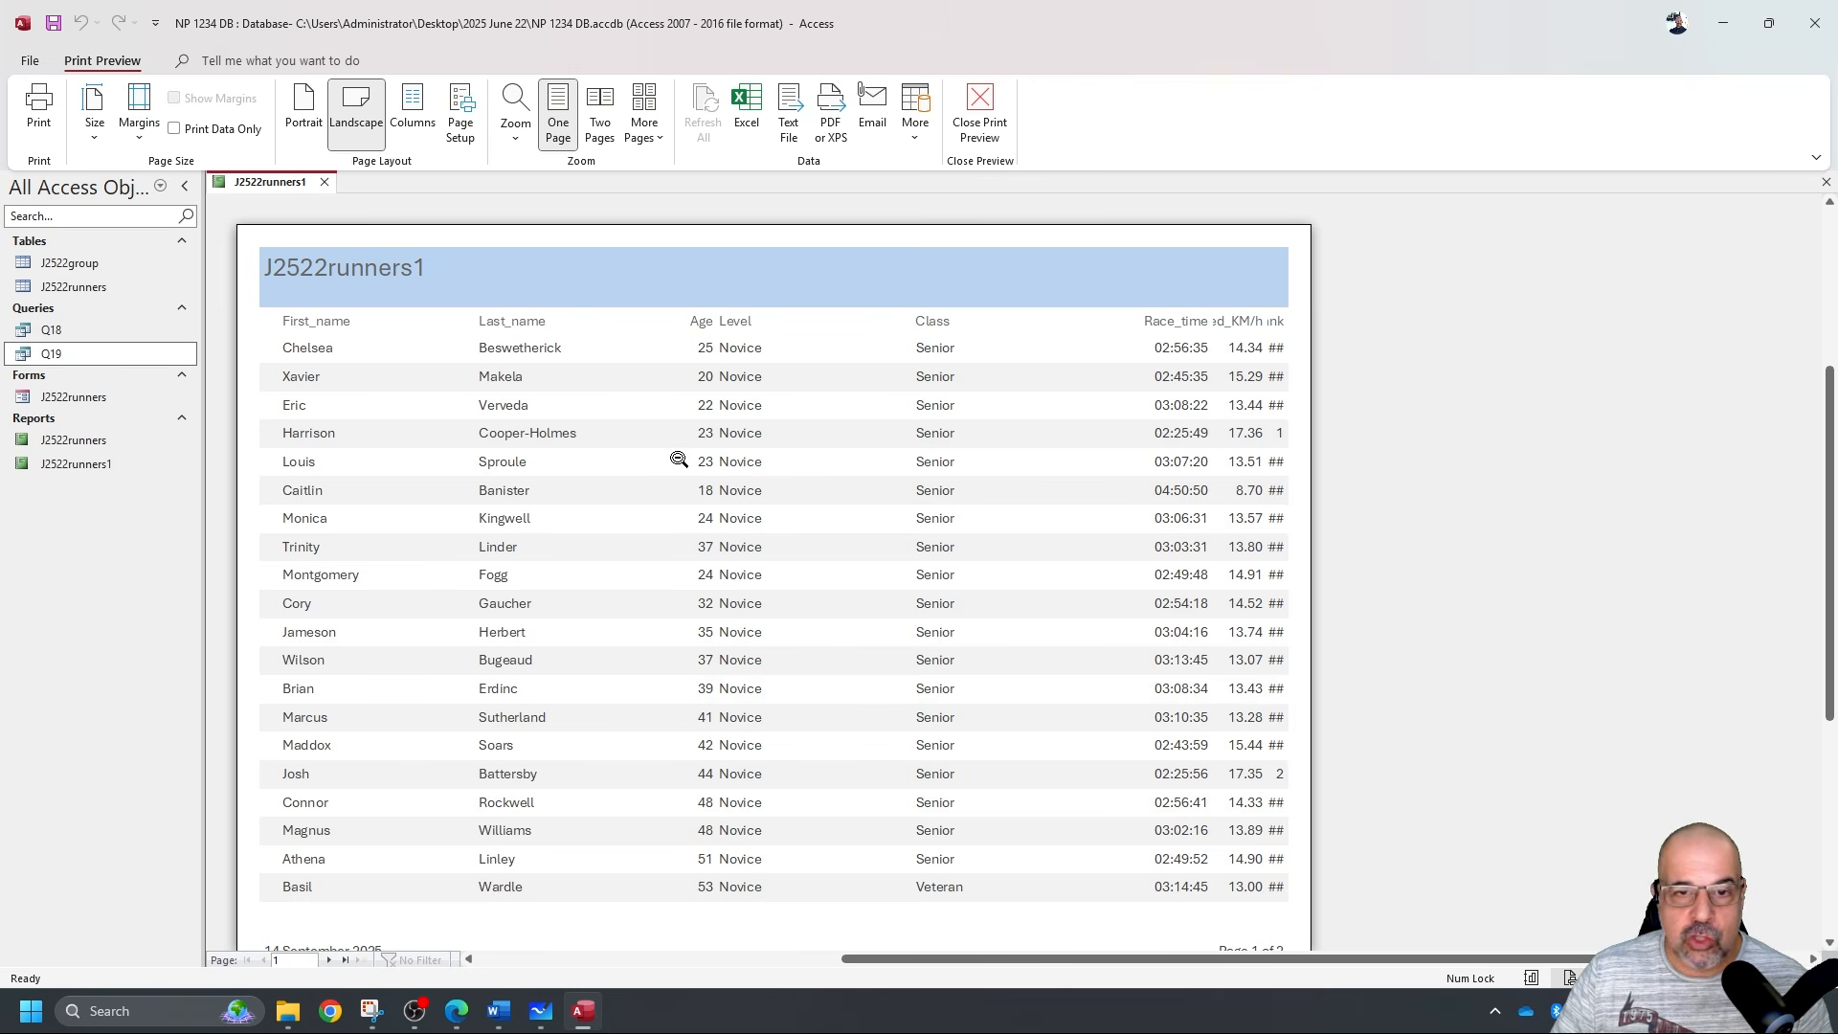
Narrow the First_name label and field in Design View and check it in Report View.
click(986, 113)
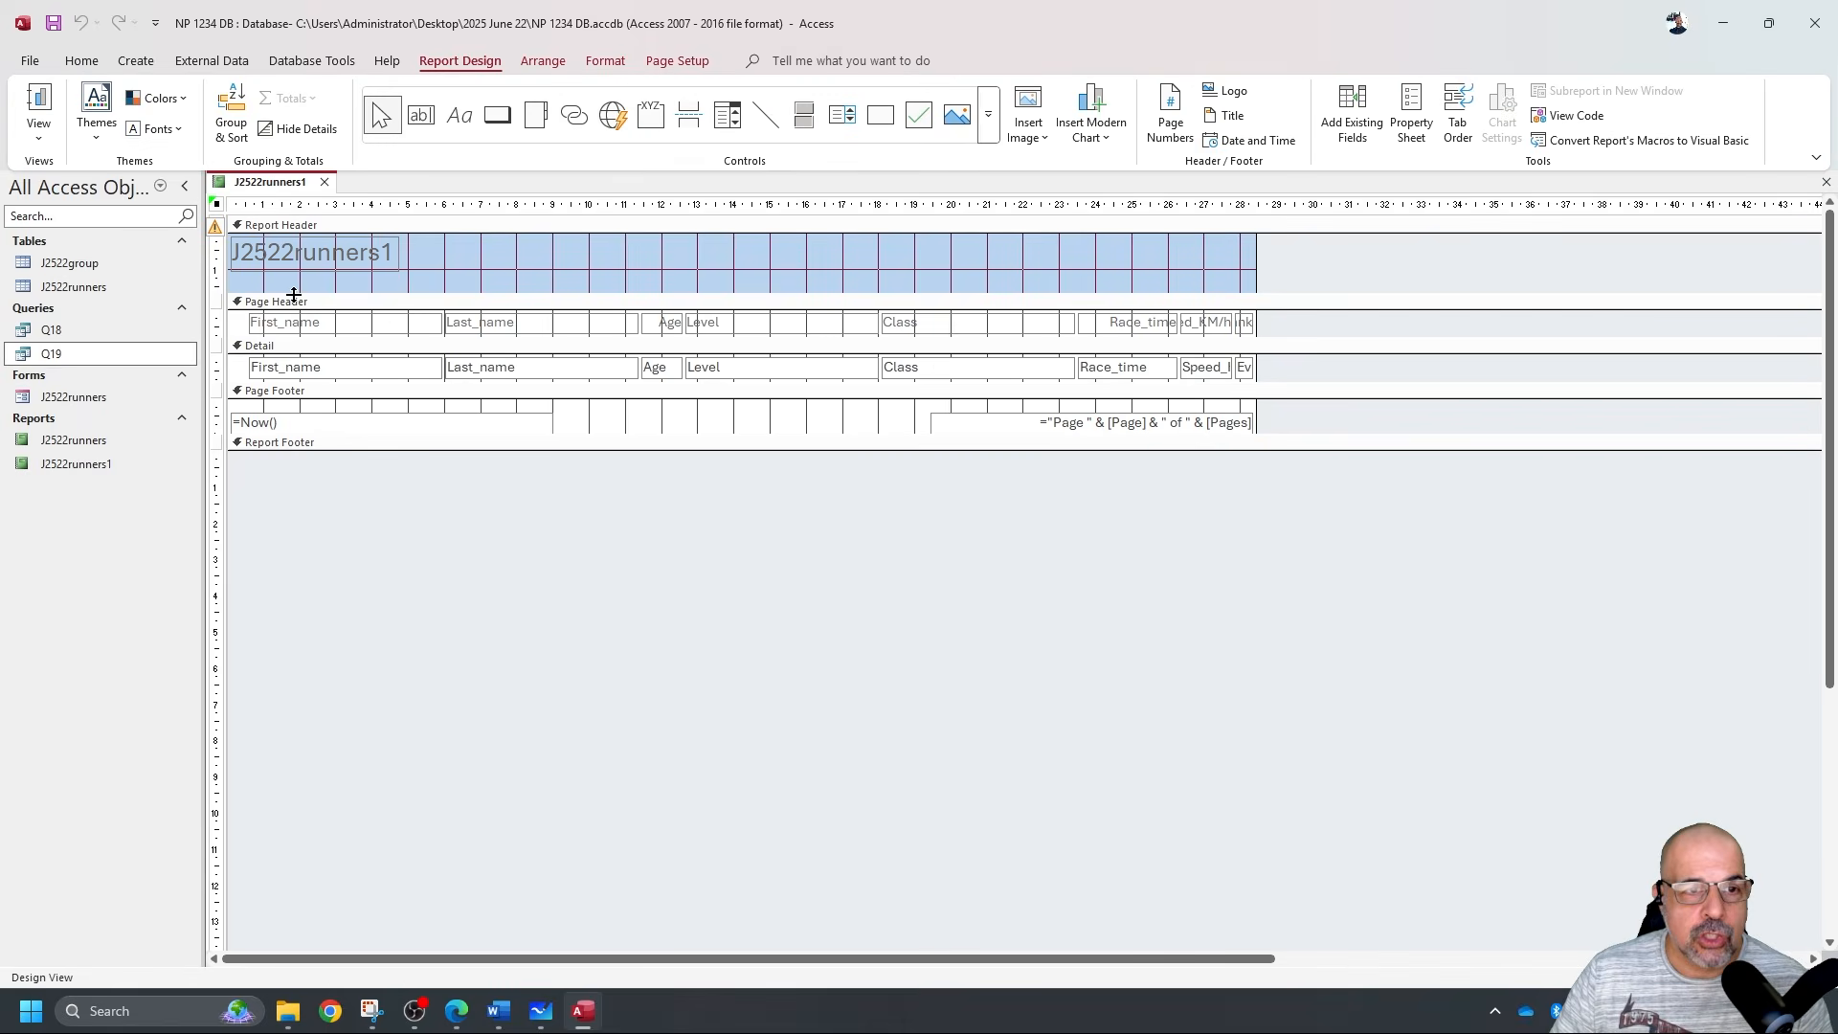
drag(238, 316, 340, 383)
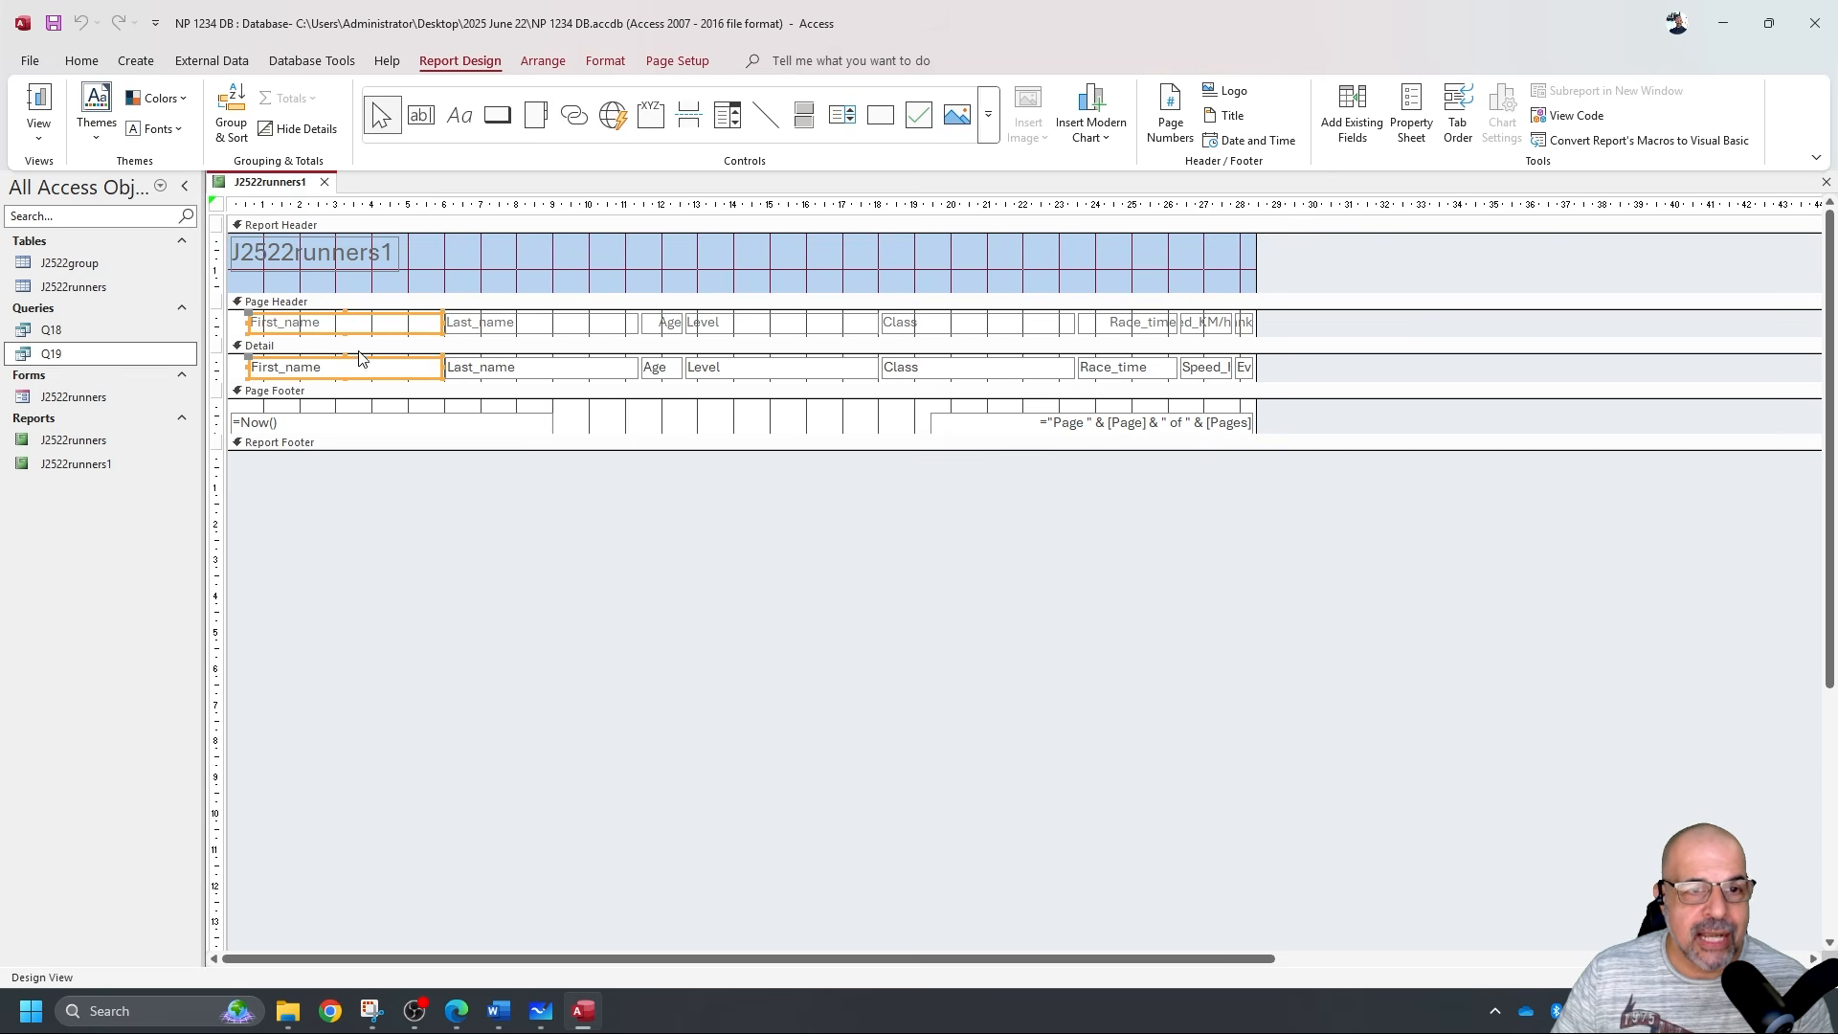
drag(441, 321, 349, 326)
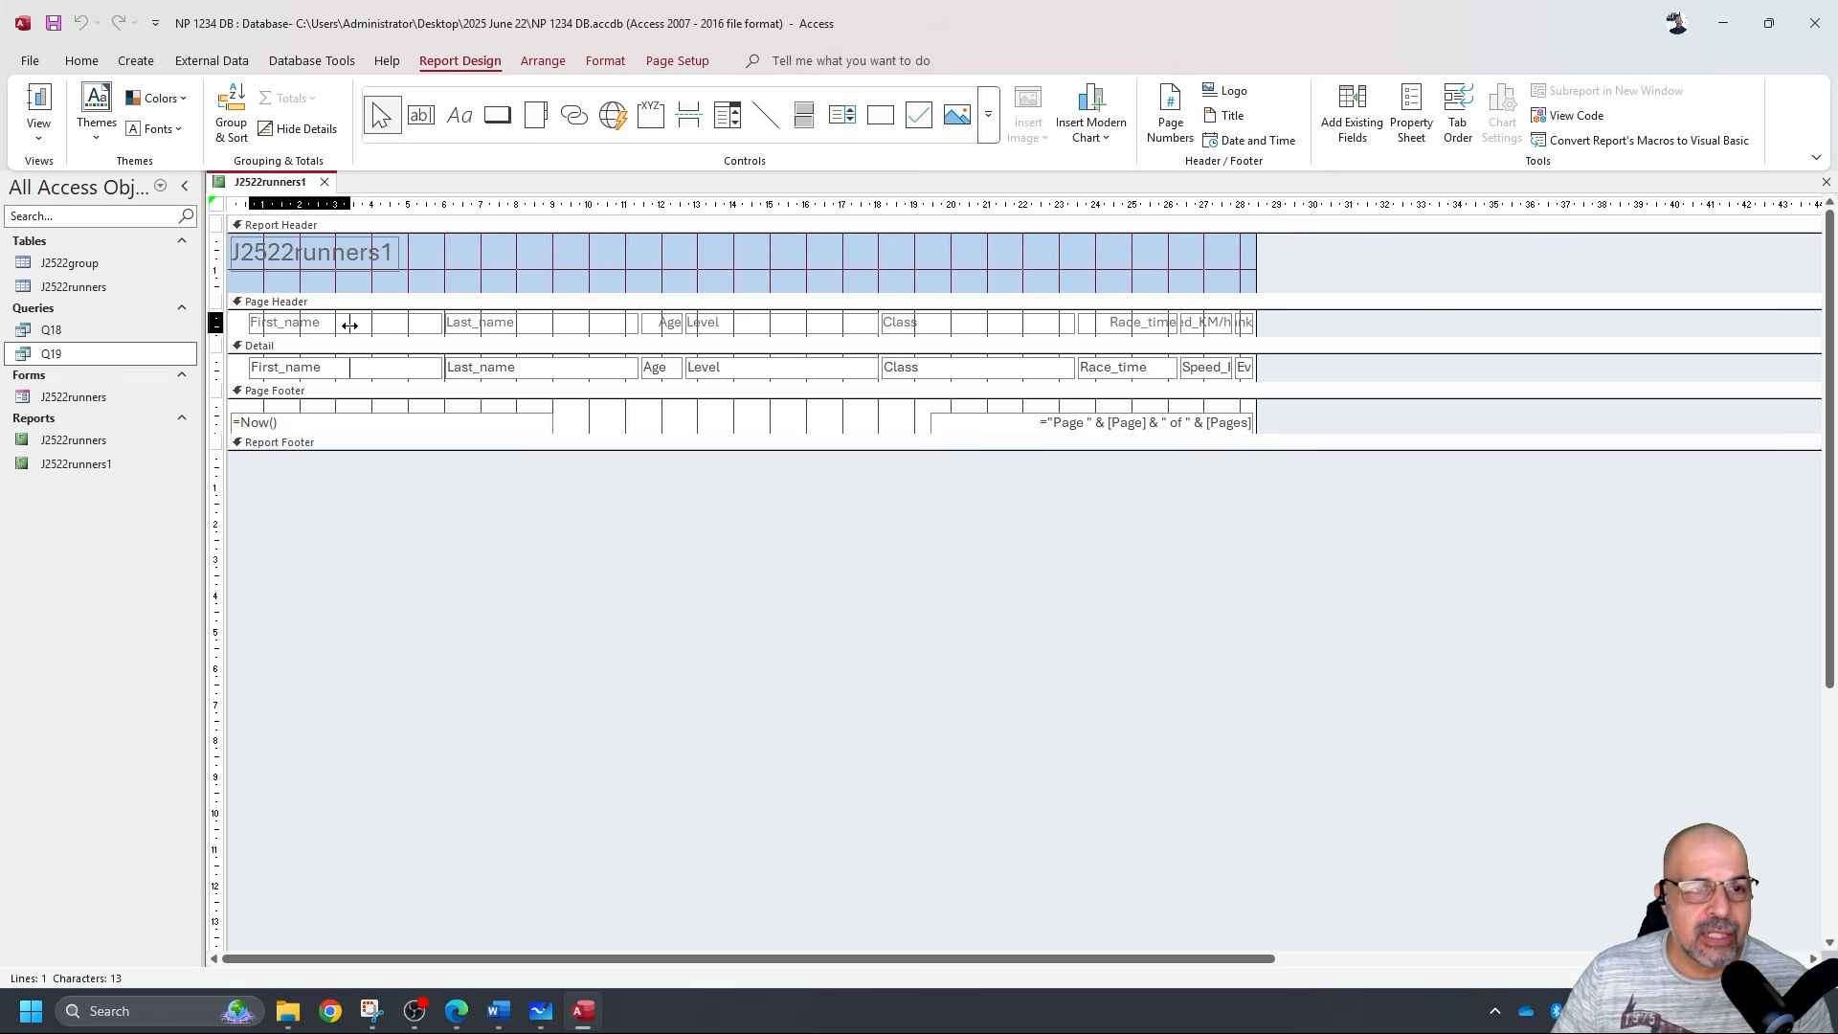
click(39, 100)
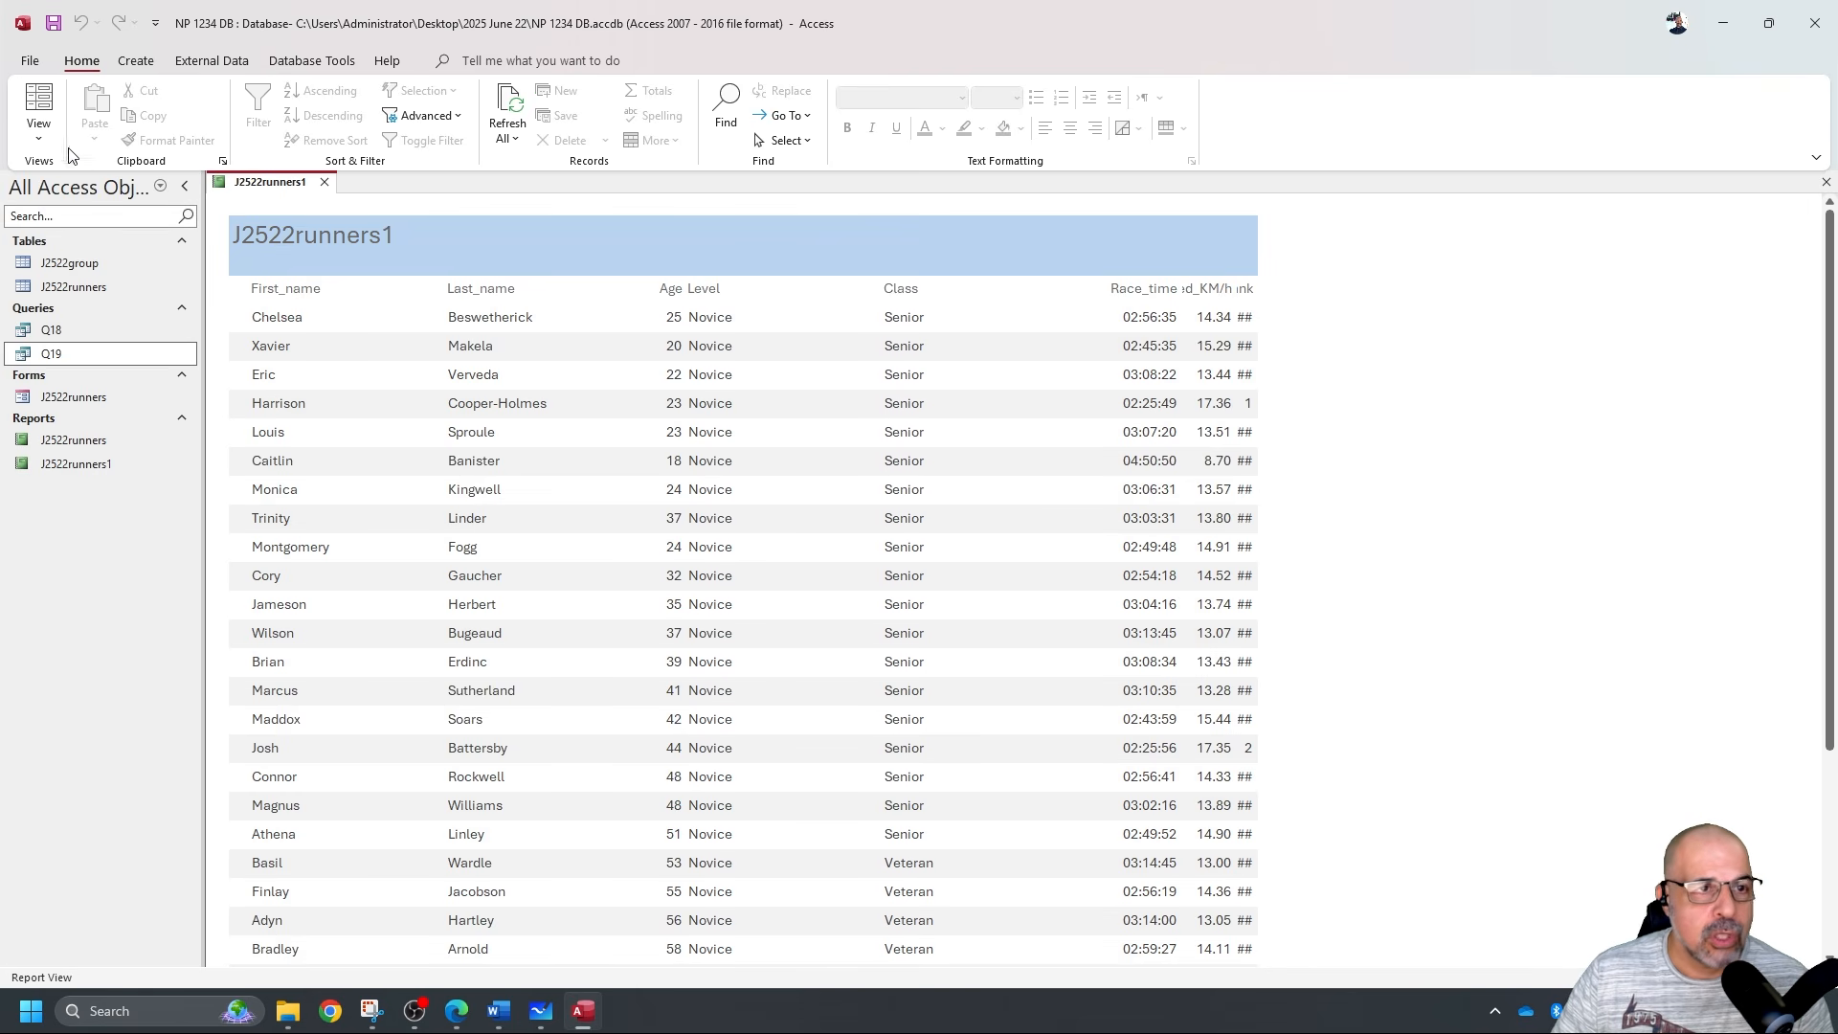
click(39, 134)
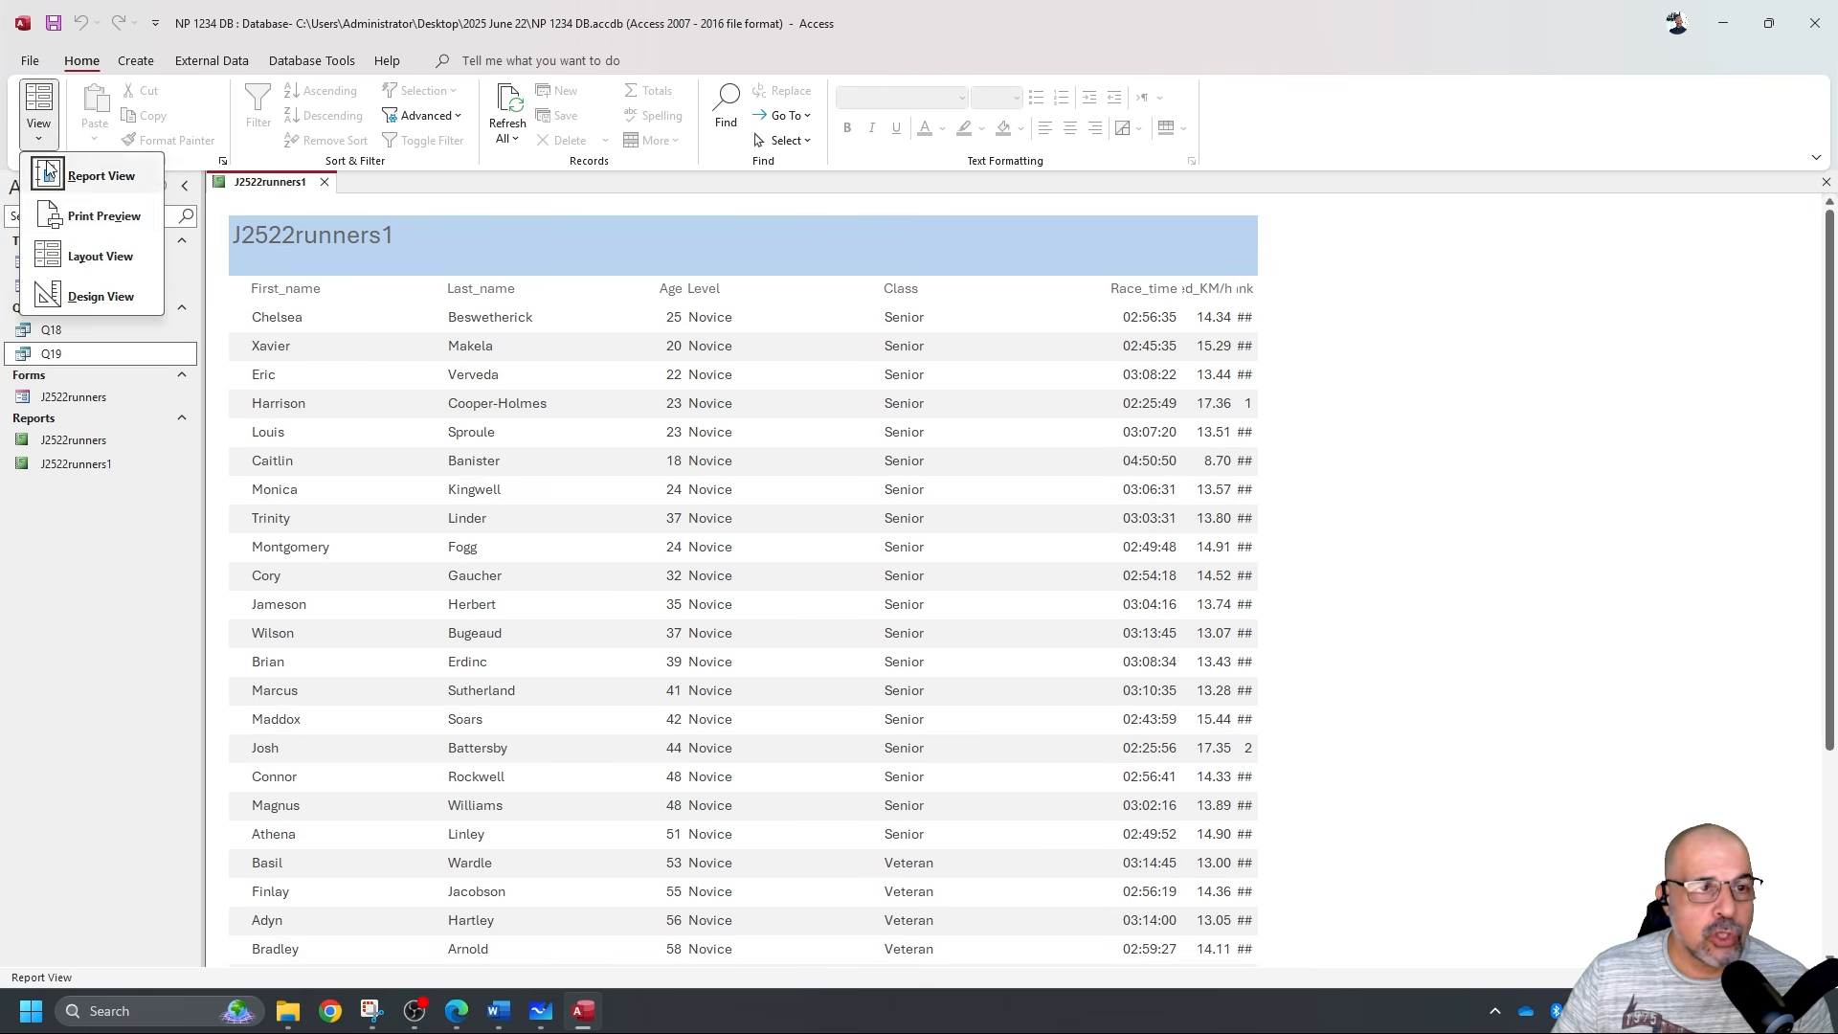
click(101, 296)
Narrow the Last_name label and field and check the result in Report View.
drag(402, 325, 505, 388)
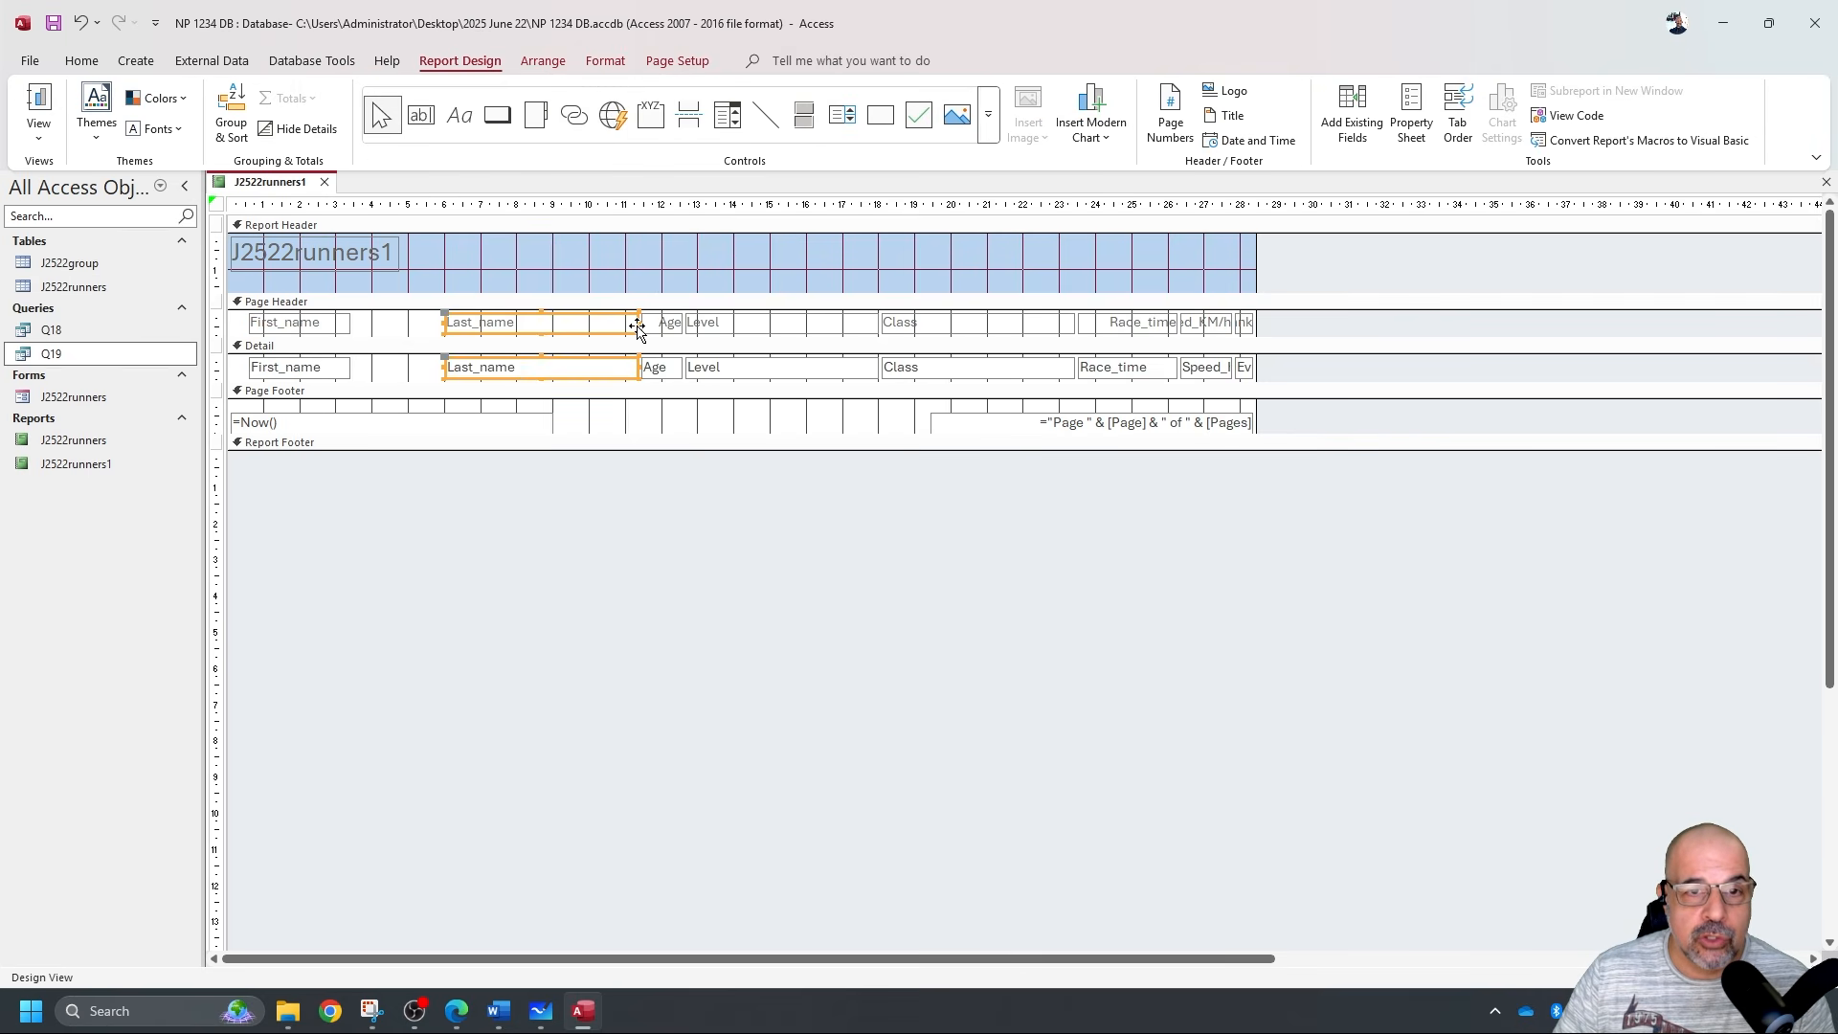
drag(638, 327, 448, 332)
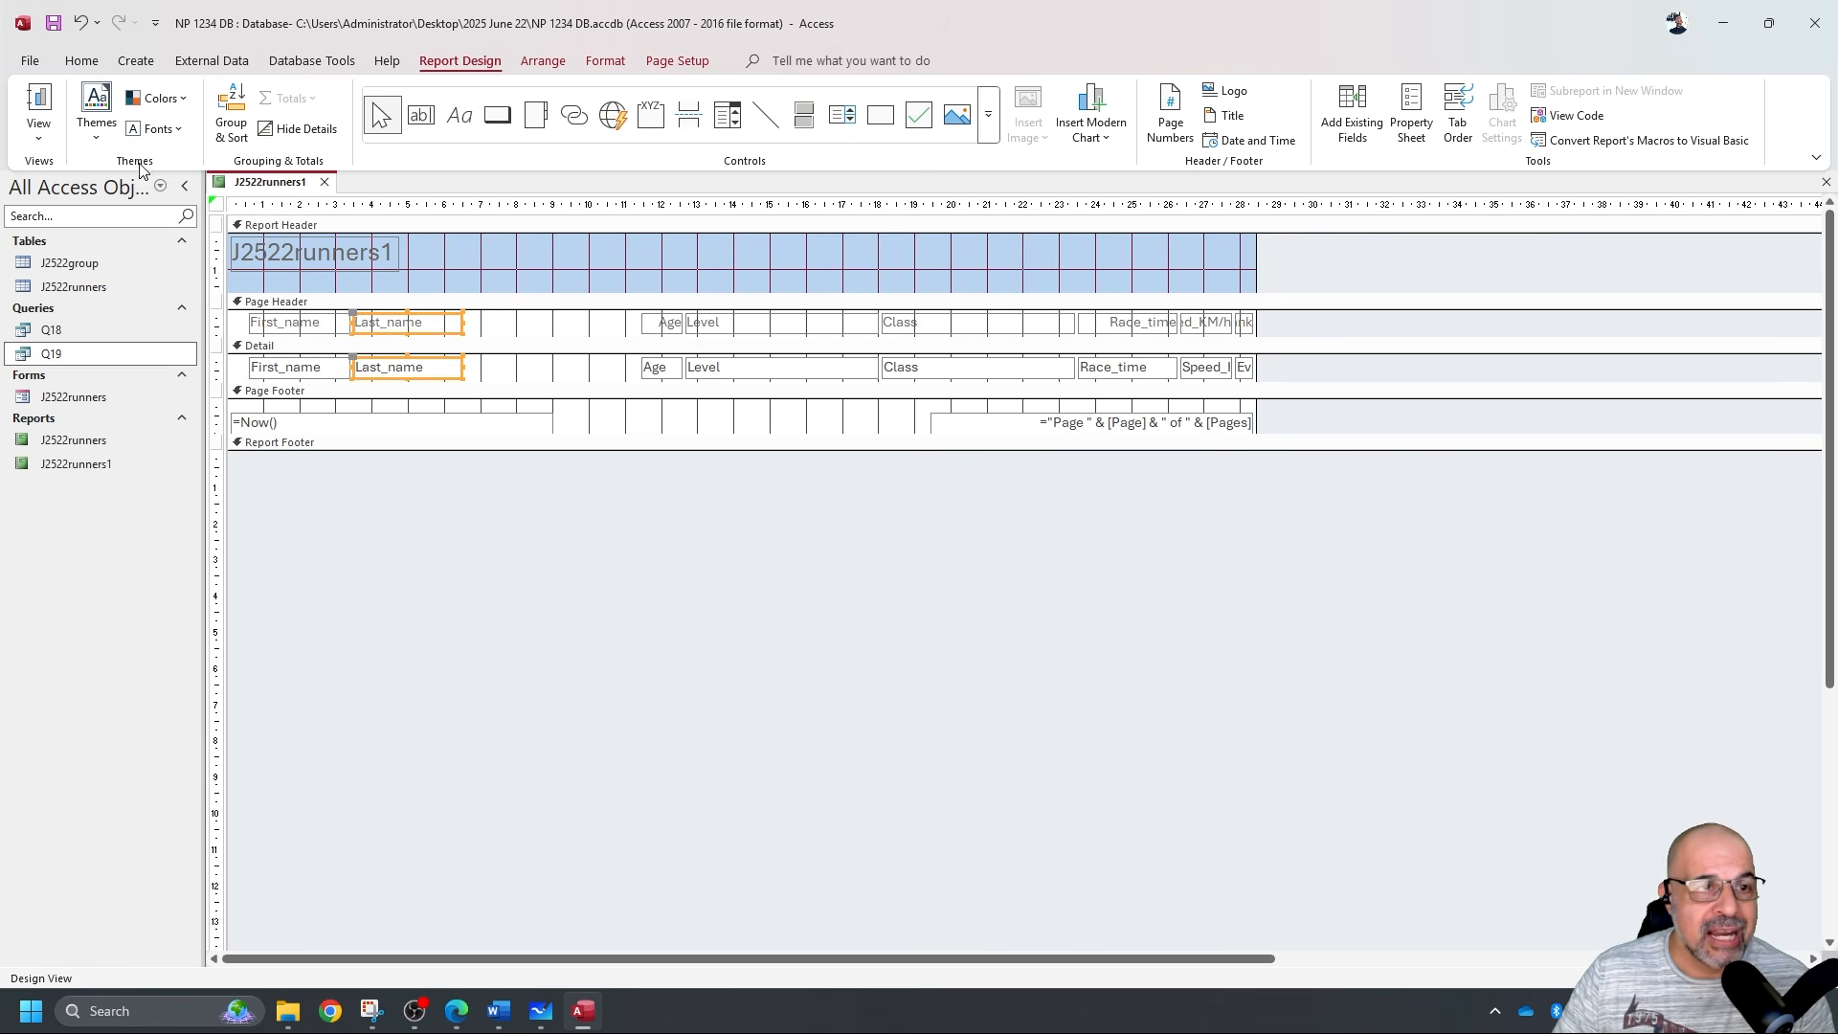
click(53, 103)
scroll(526, 443, down, 5)
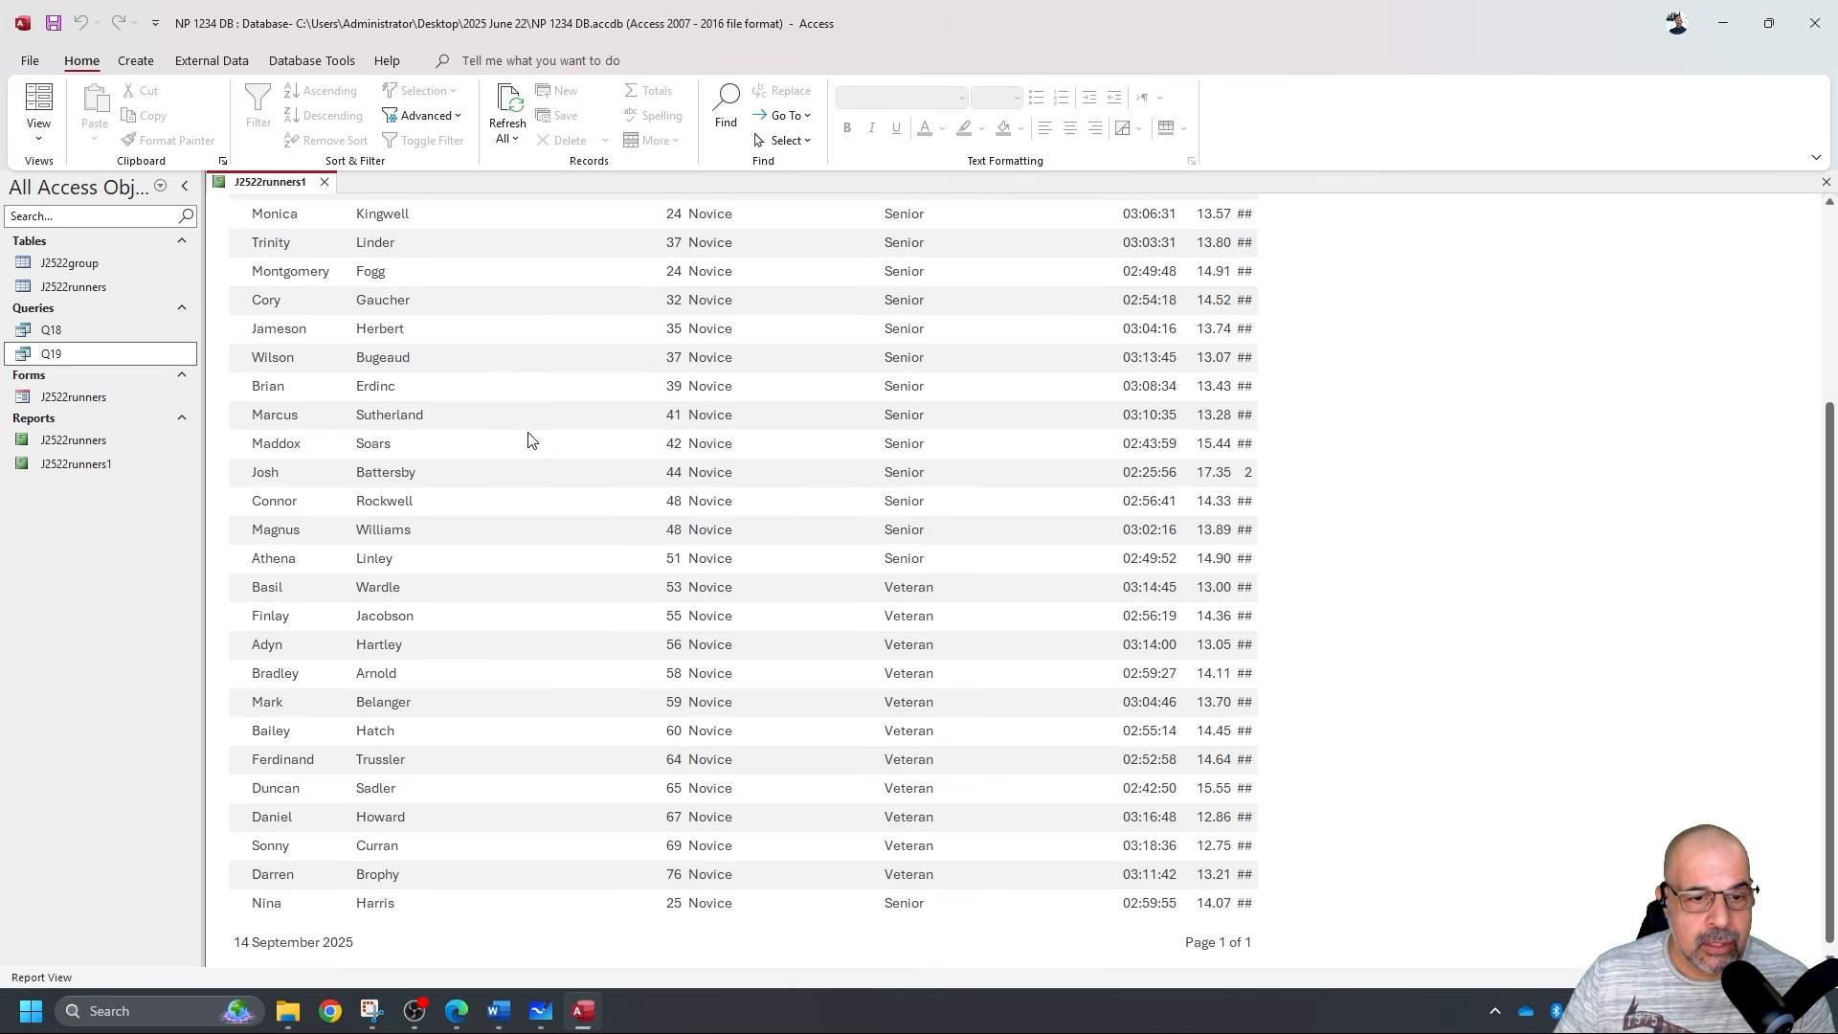
scroll(540, 432, up, 5)
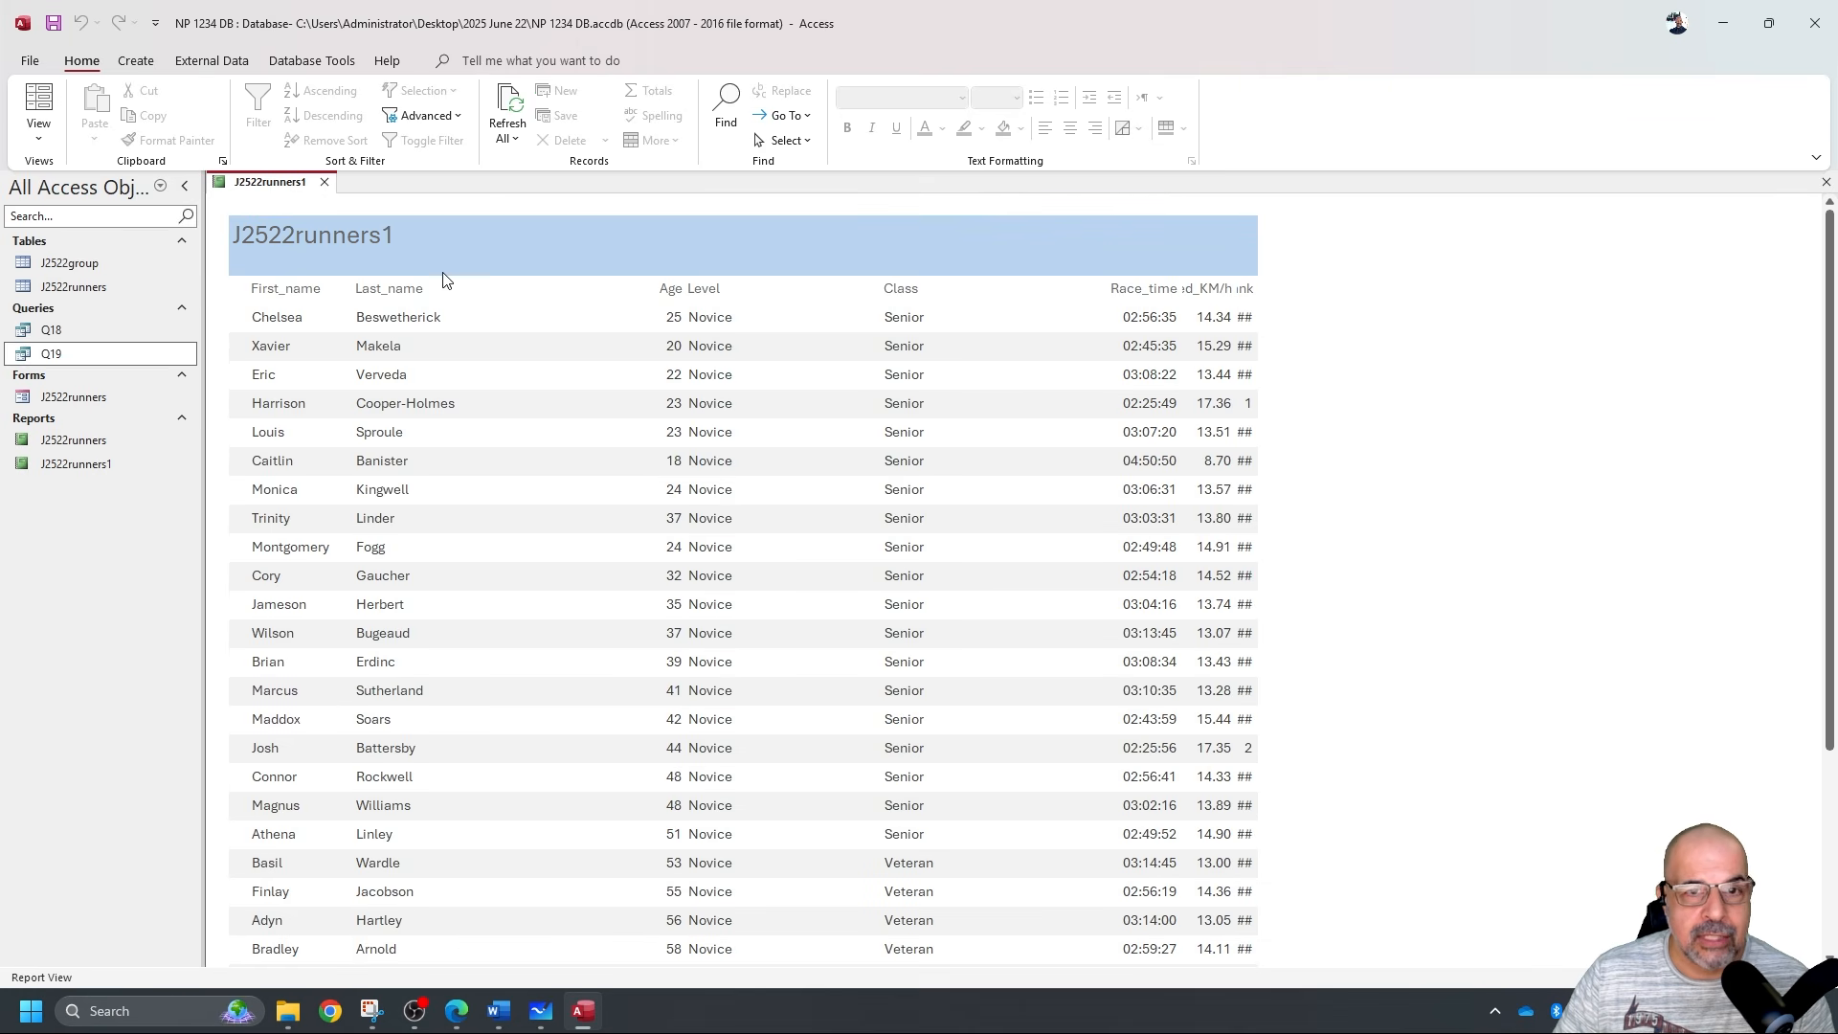
click(38, 137)
click(82, 292)
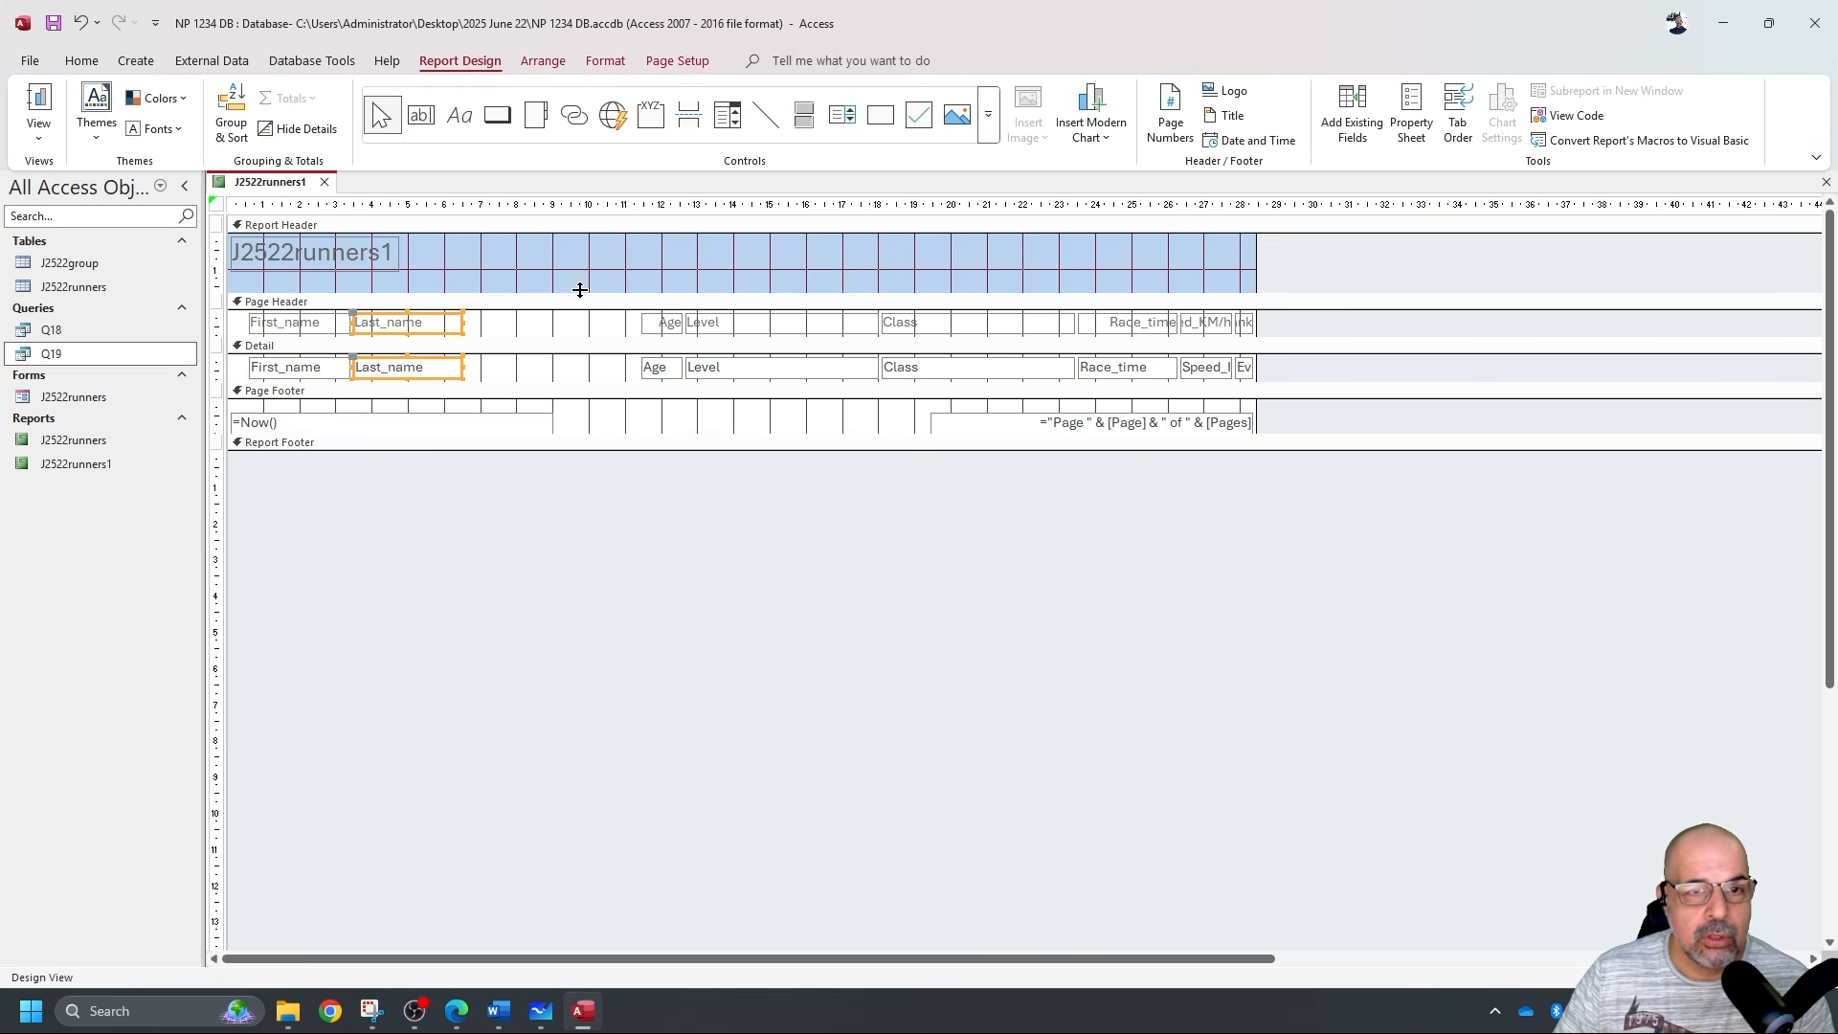
Narrow the Level and Class columns so they sit beside Age, then view the report.
drag(615, 328, 551, 351)
drag(678, 322, 650, 322)
drag(866, 323, 686, 335)
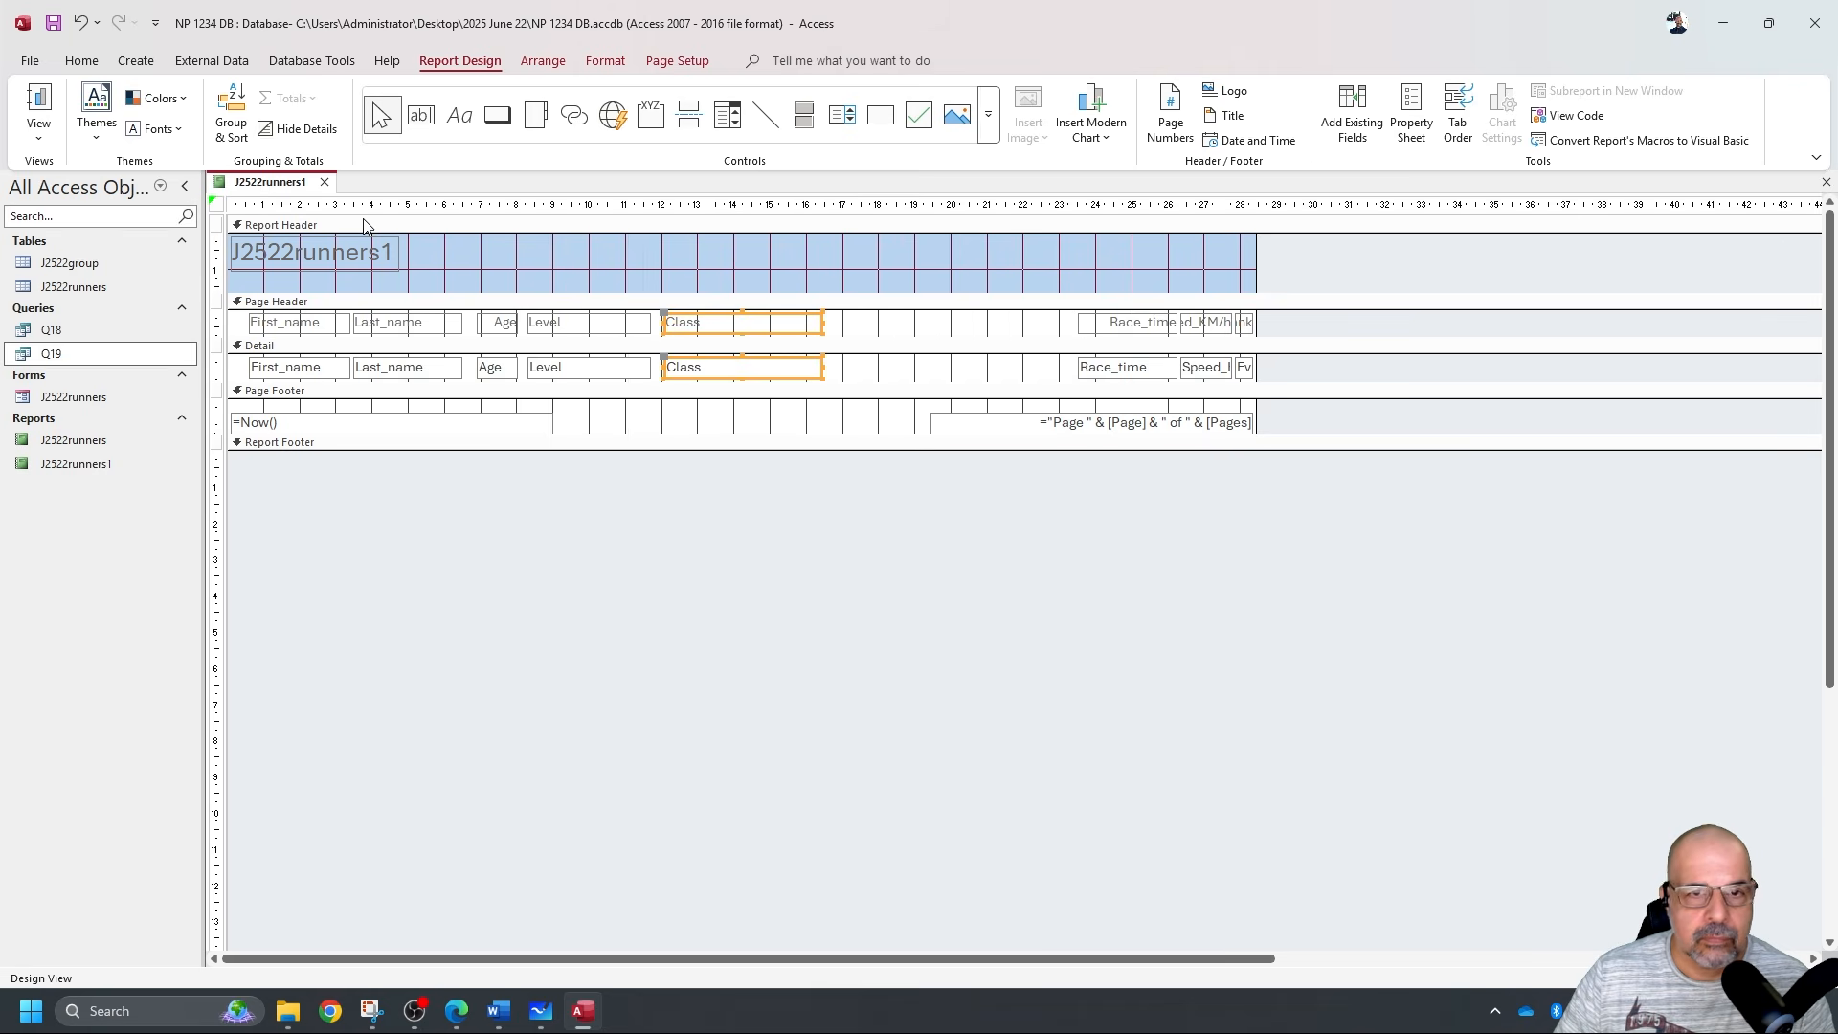
click(38, 106)
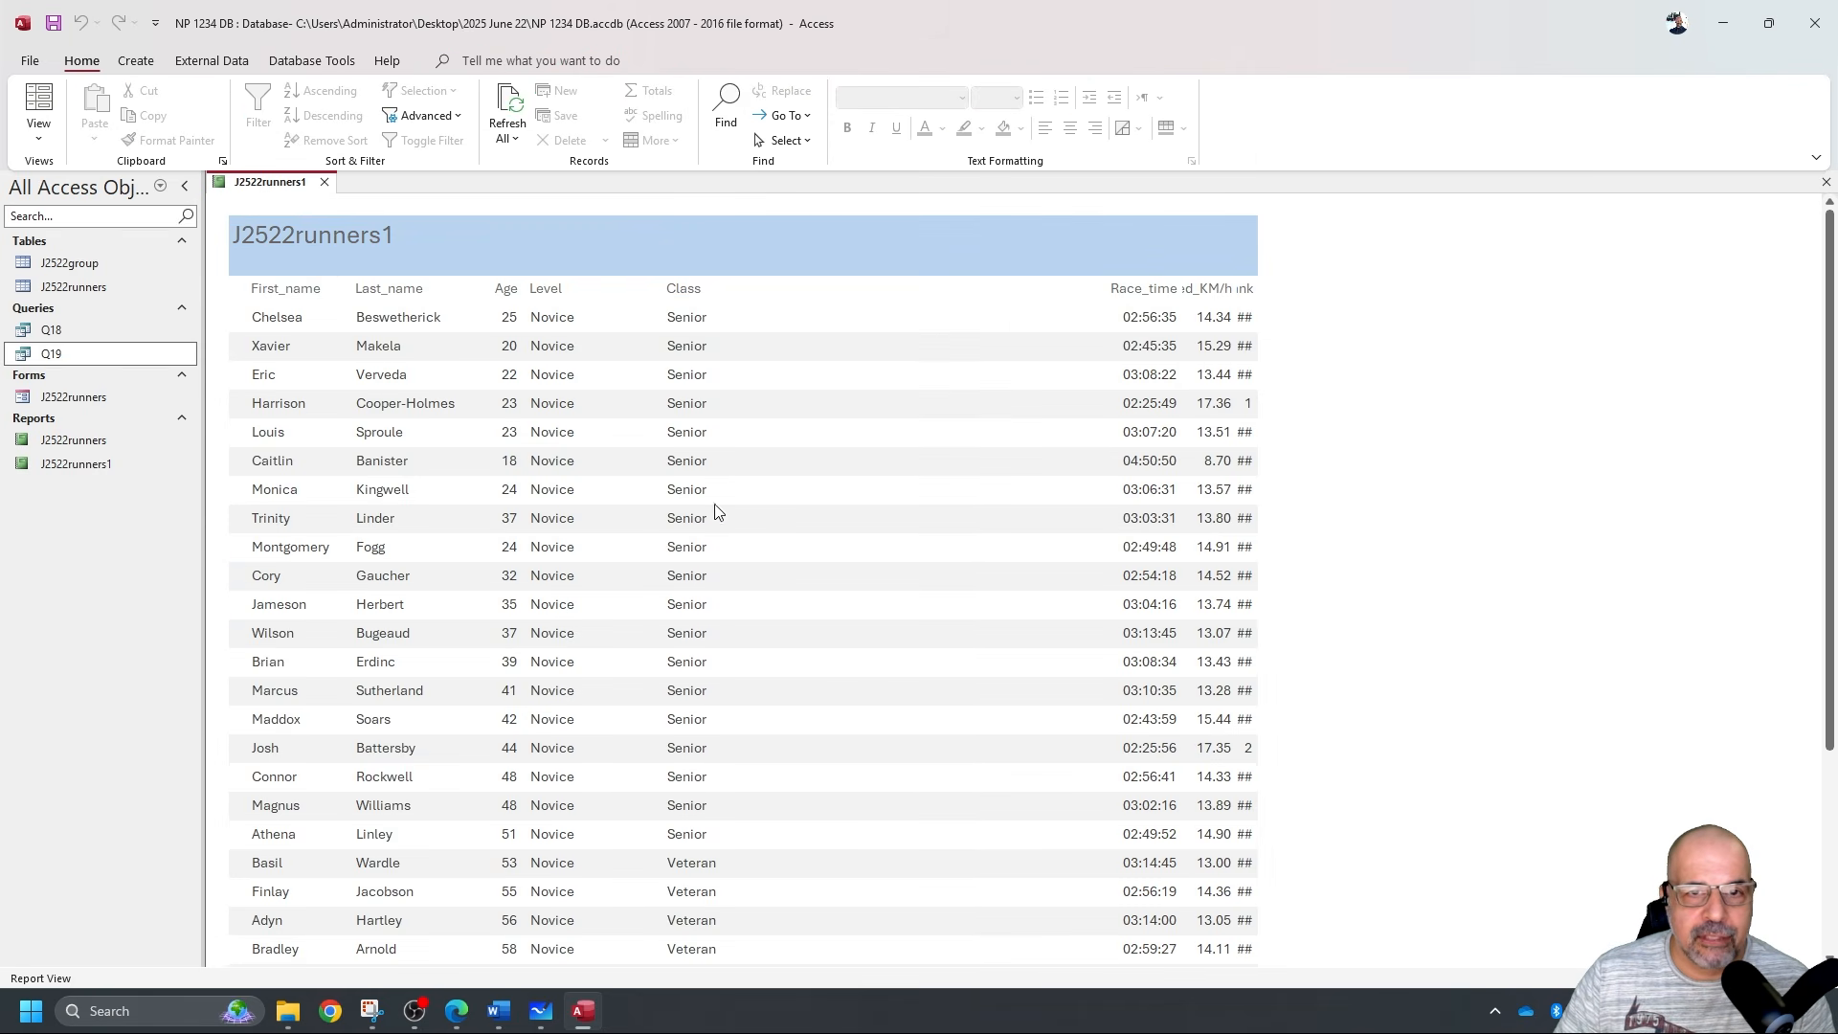
Resize Race_time, Speed_KM/h and Event_rank to display fully, then ink-mark the sort-by-Age requirement.
click(38, 134)
drag(1048, 323, 854, 361)
drag(1158, 316, 986, 344)
mouse_move(1201, 314)
mouse_down()
mouse_move(1240, 372)
mouse_move(1115, 367)
mouse_up()
click(38, 104)
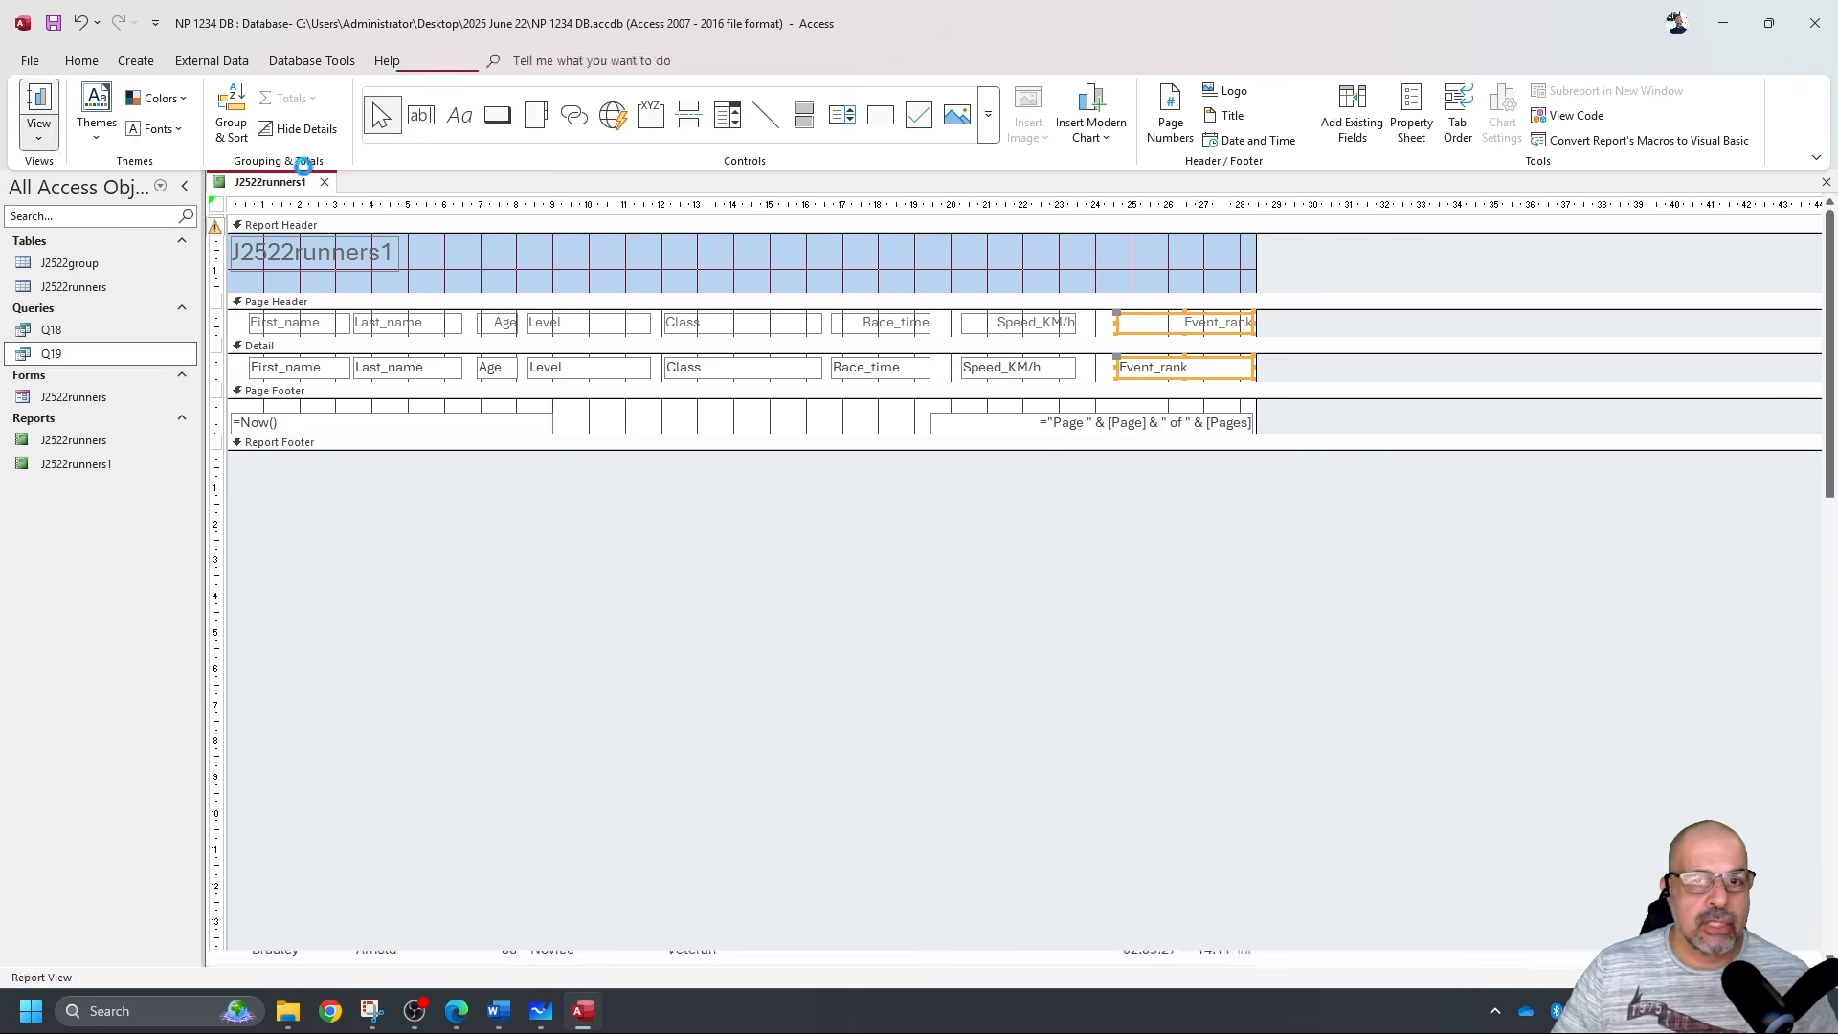
scroll(1193, 432, down, 5)
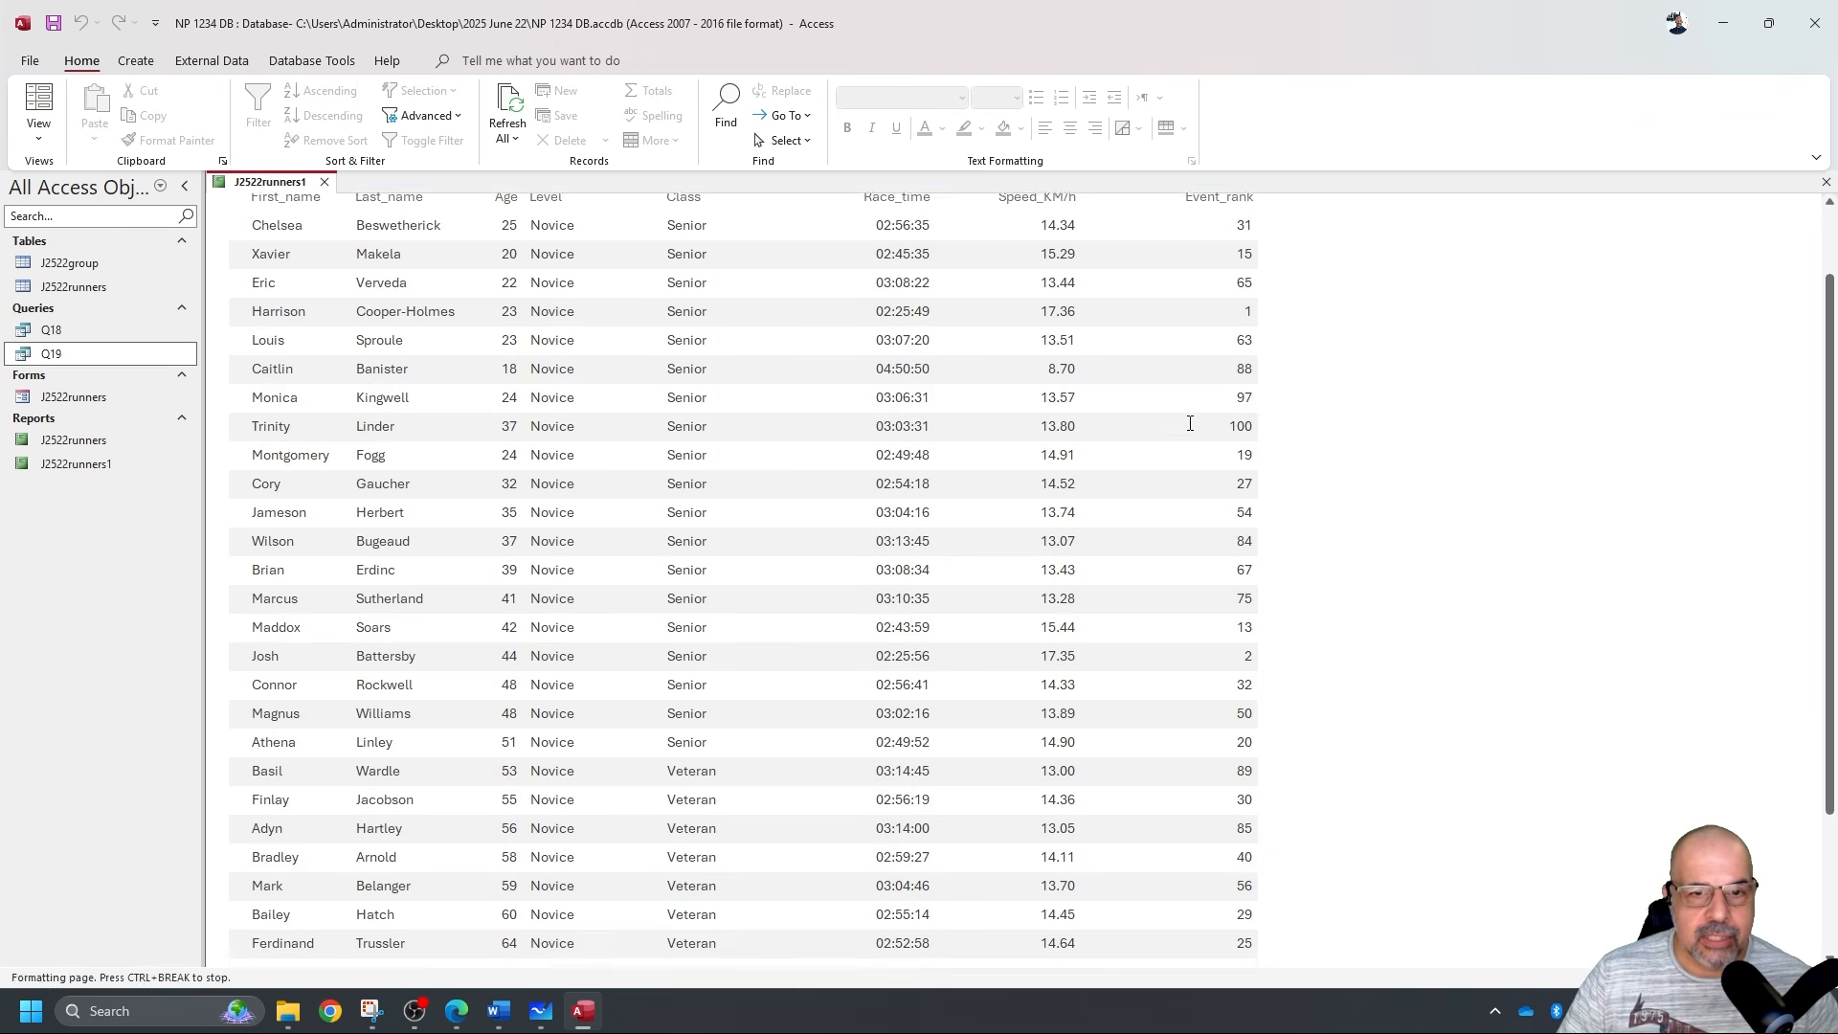
scroll(1190, 423, up, 5)
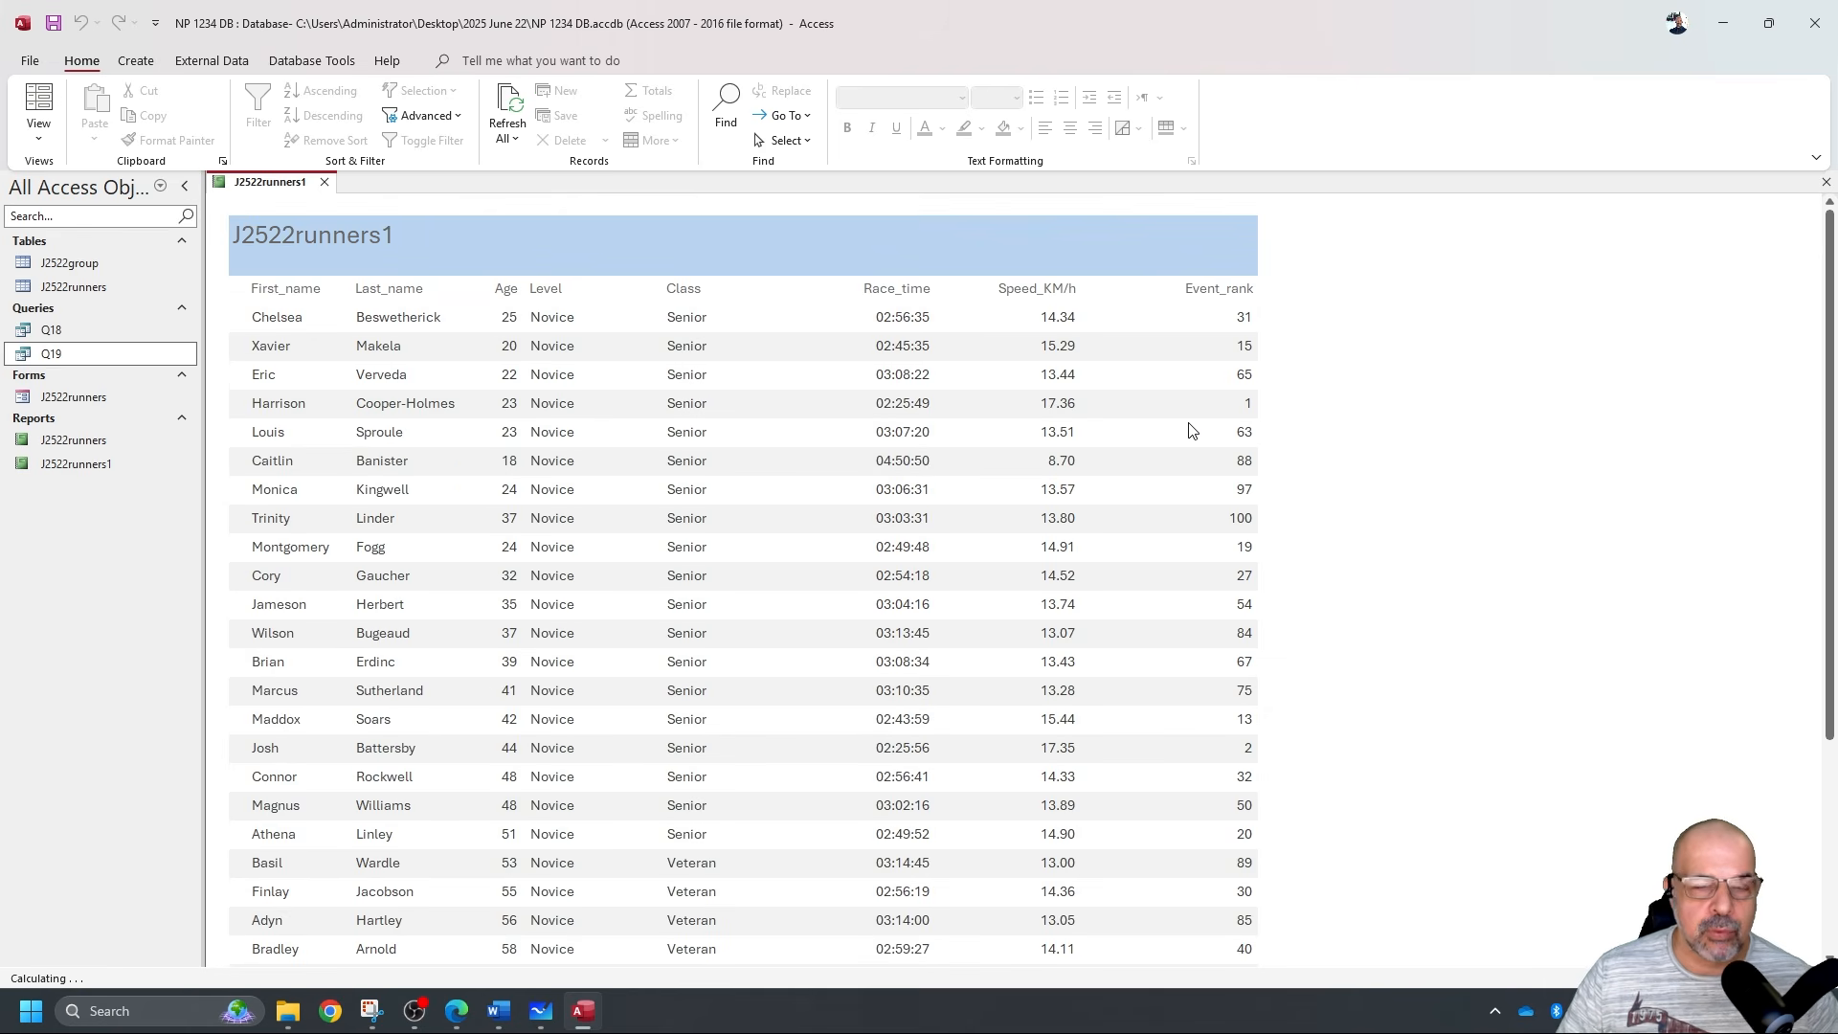
scroll(1193, 432, down, 5)
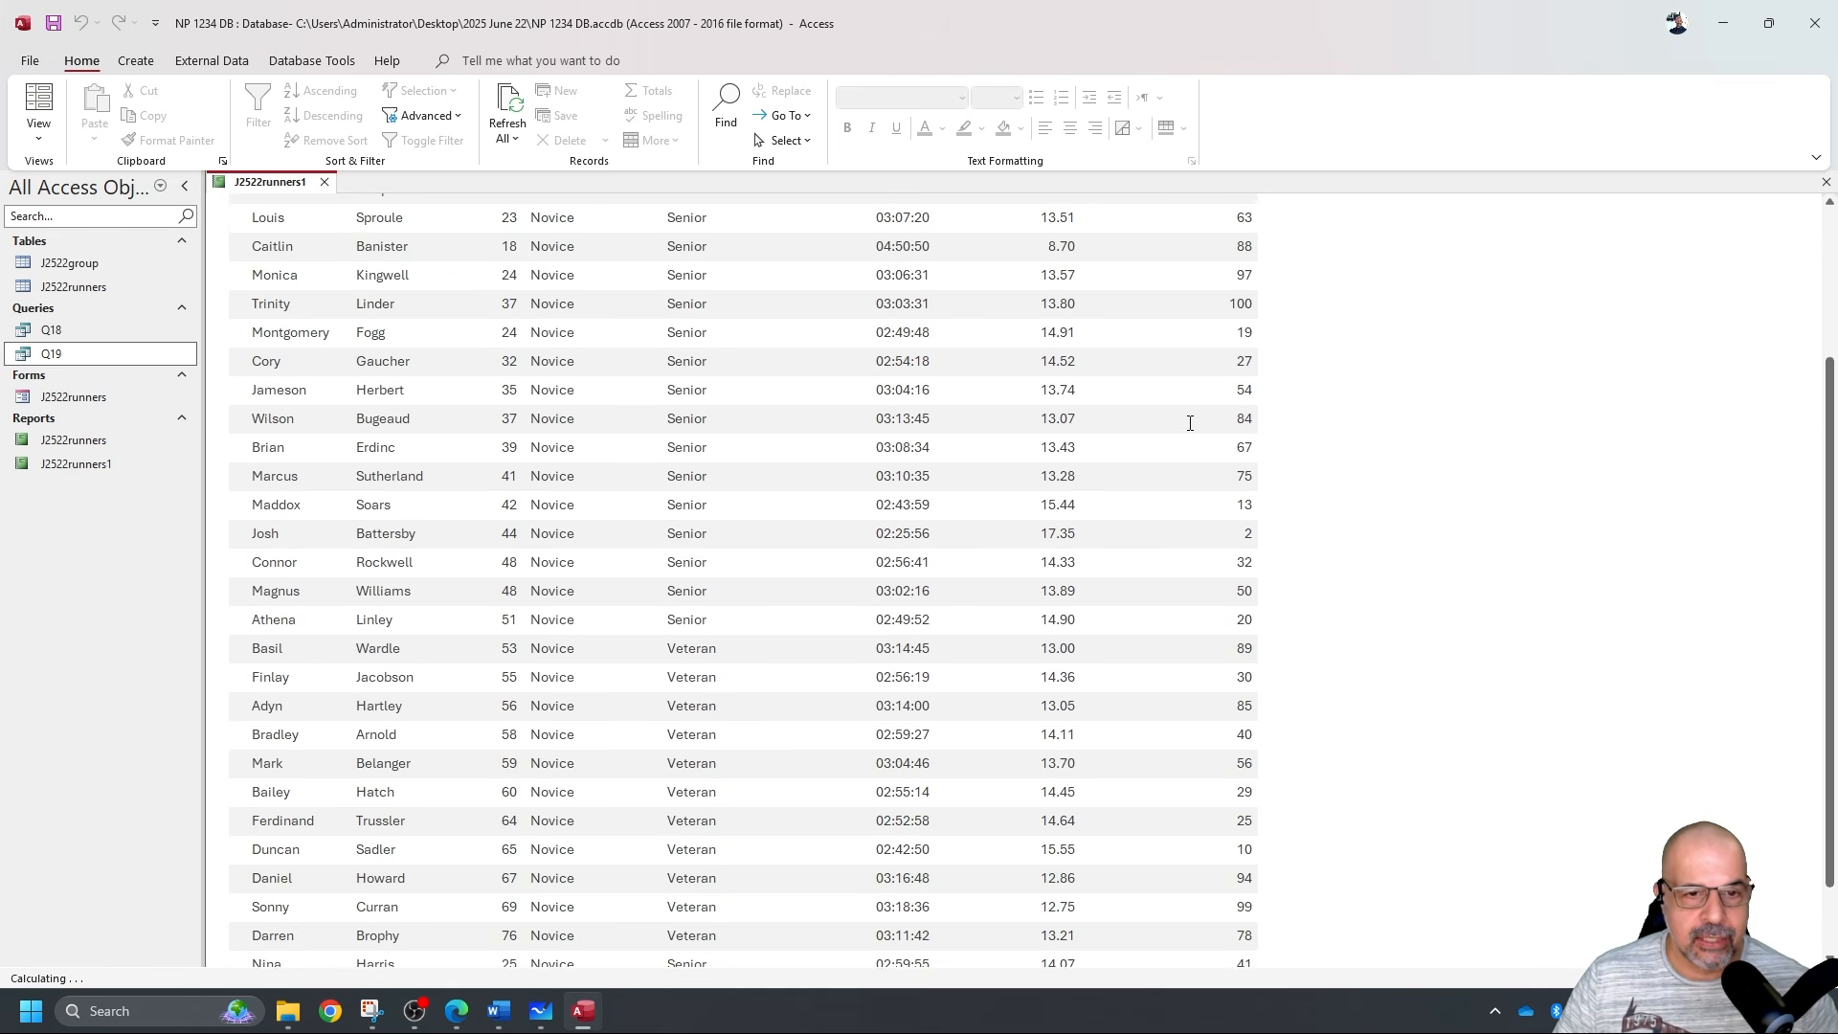
scroll(424, 612, up, 4)
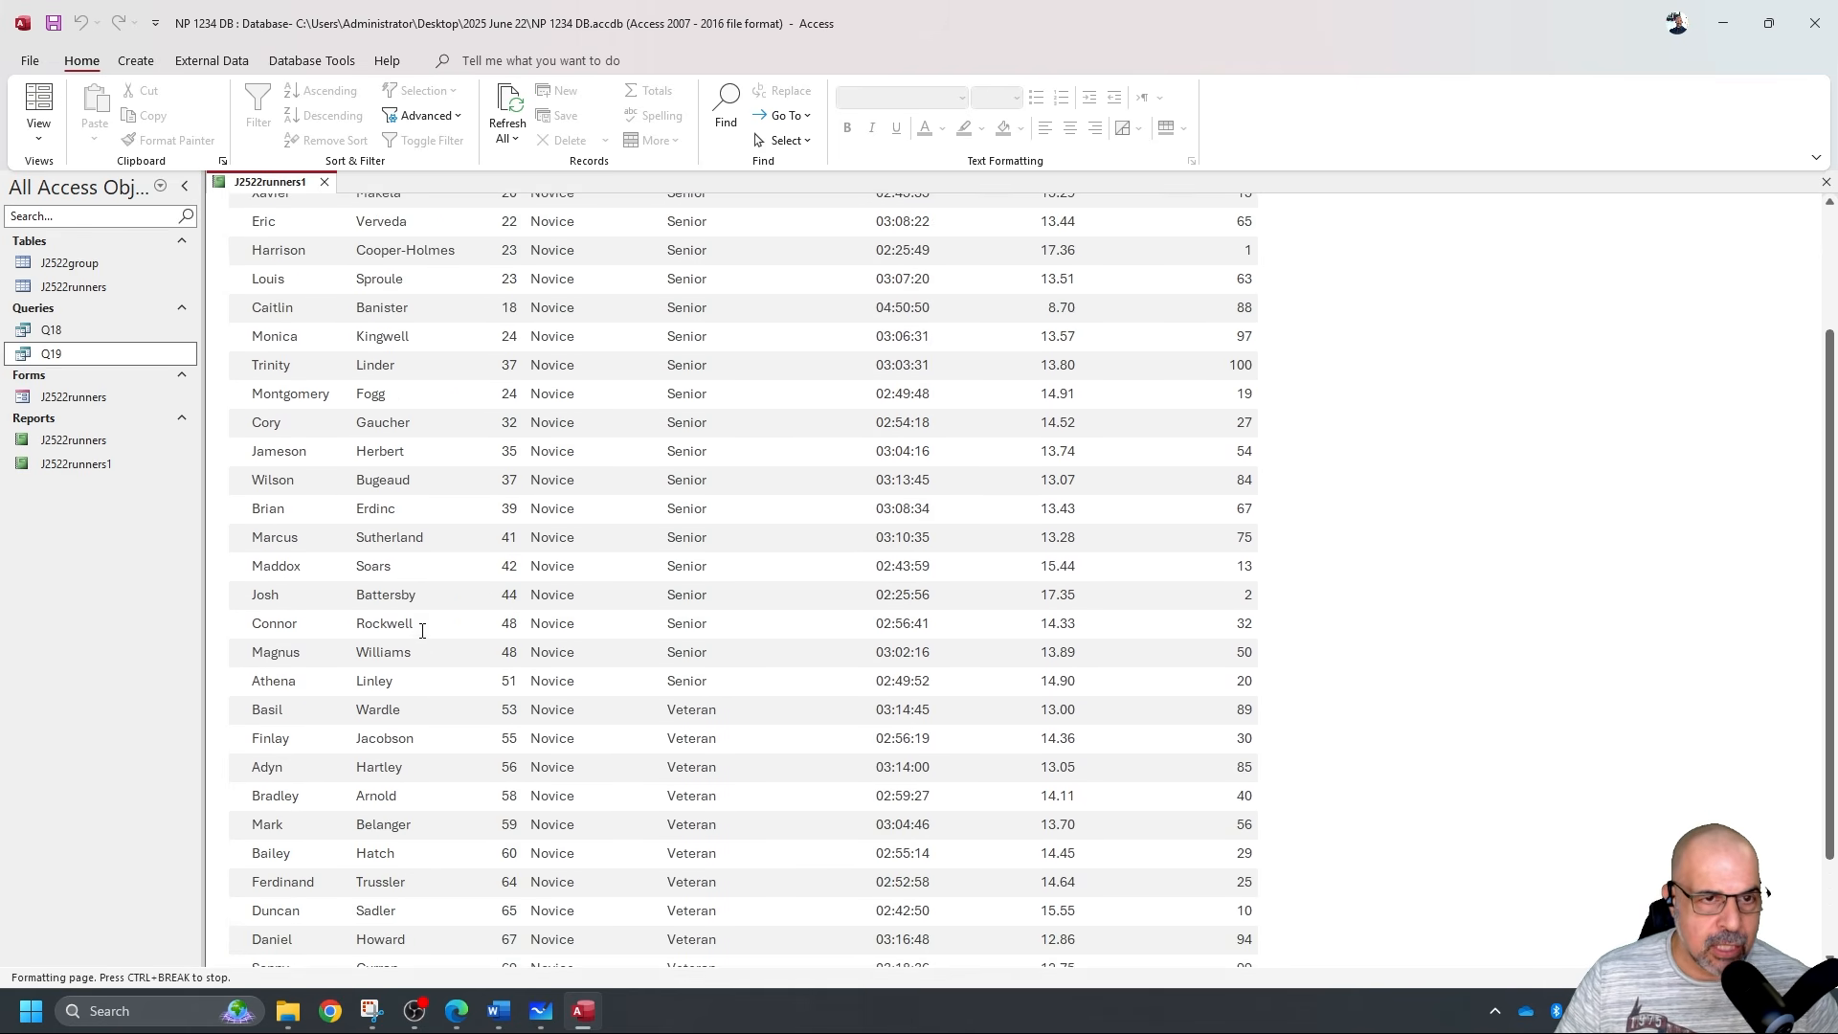
scroll(422, 630, up, 2)
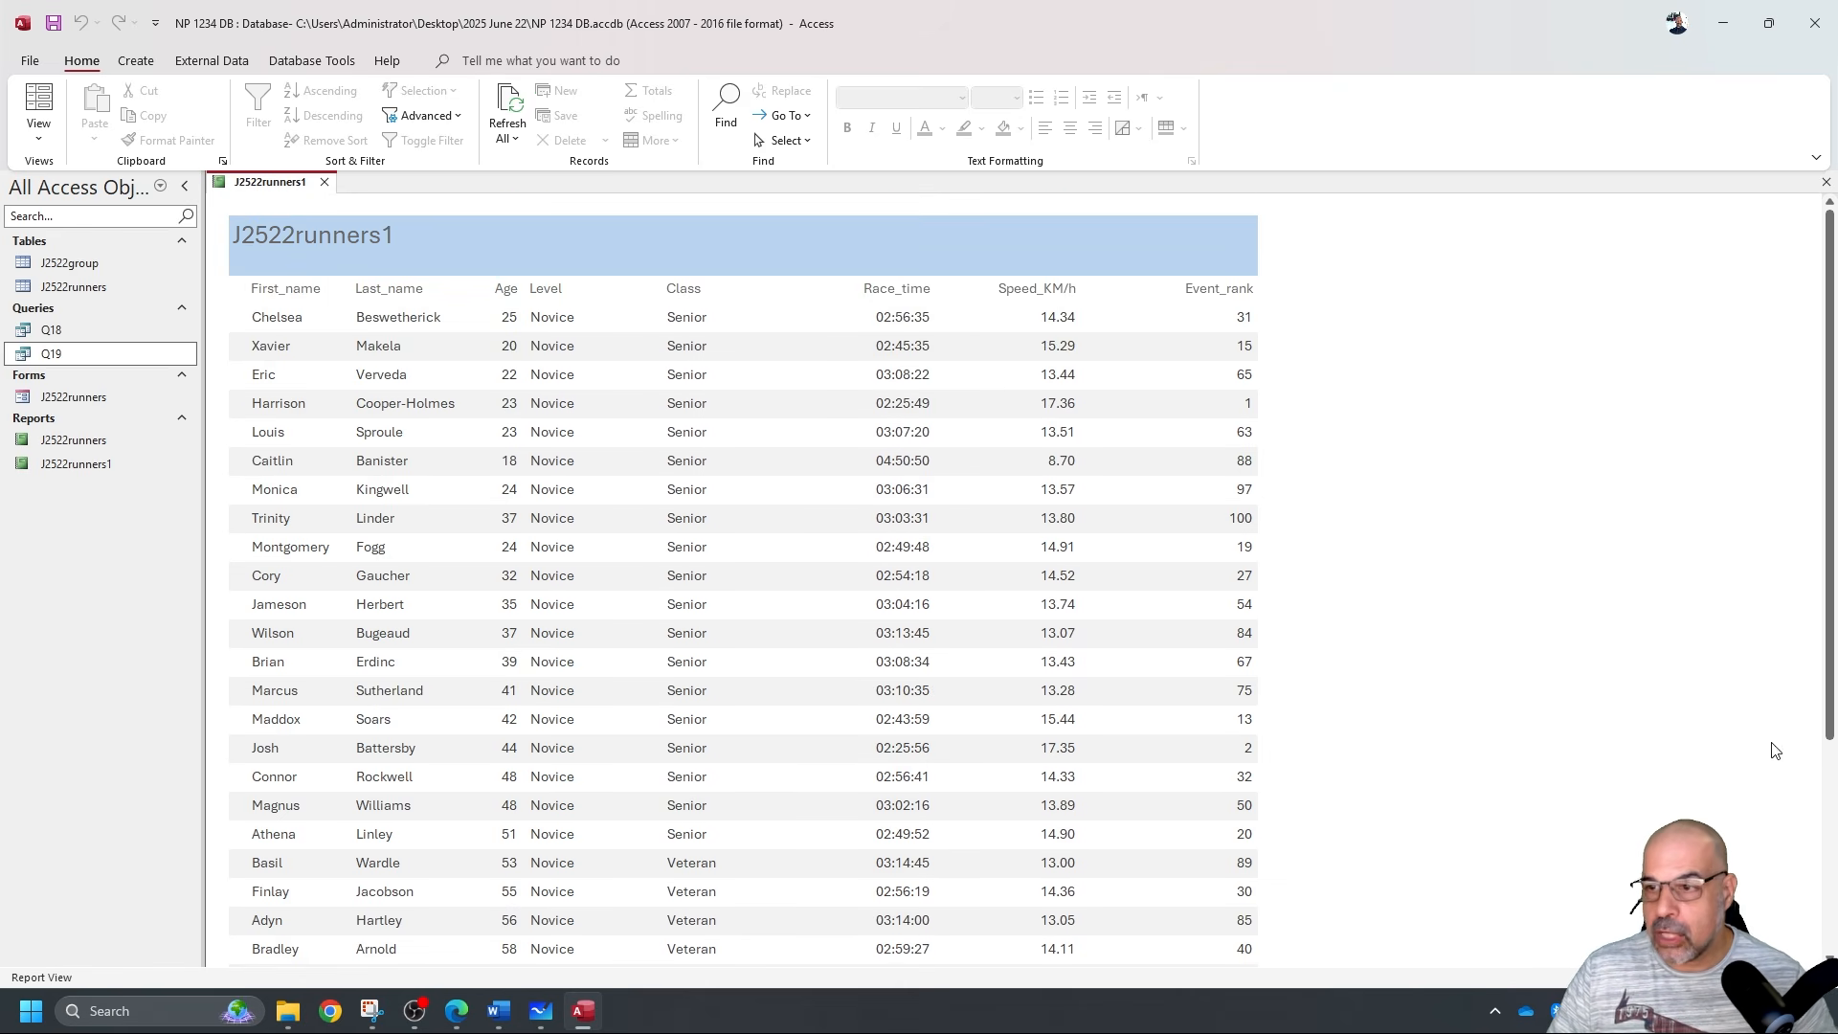
key(alt+Tab)
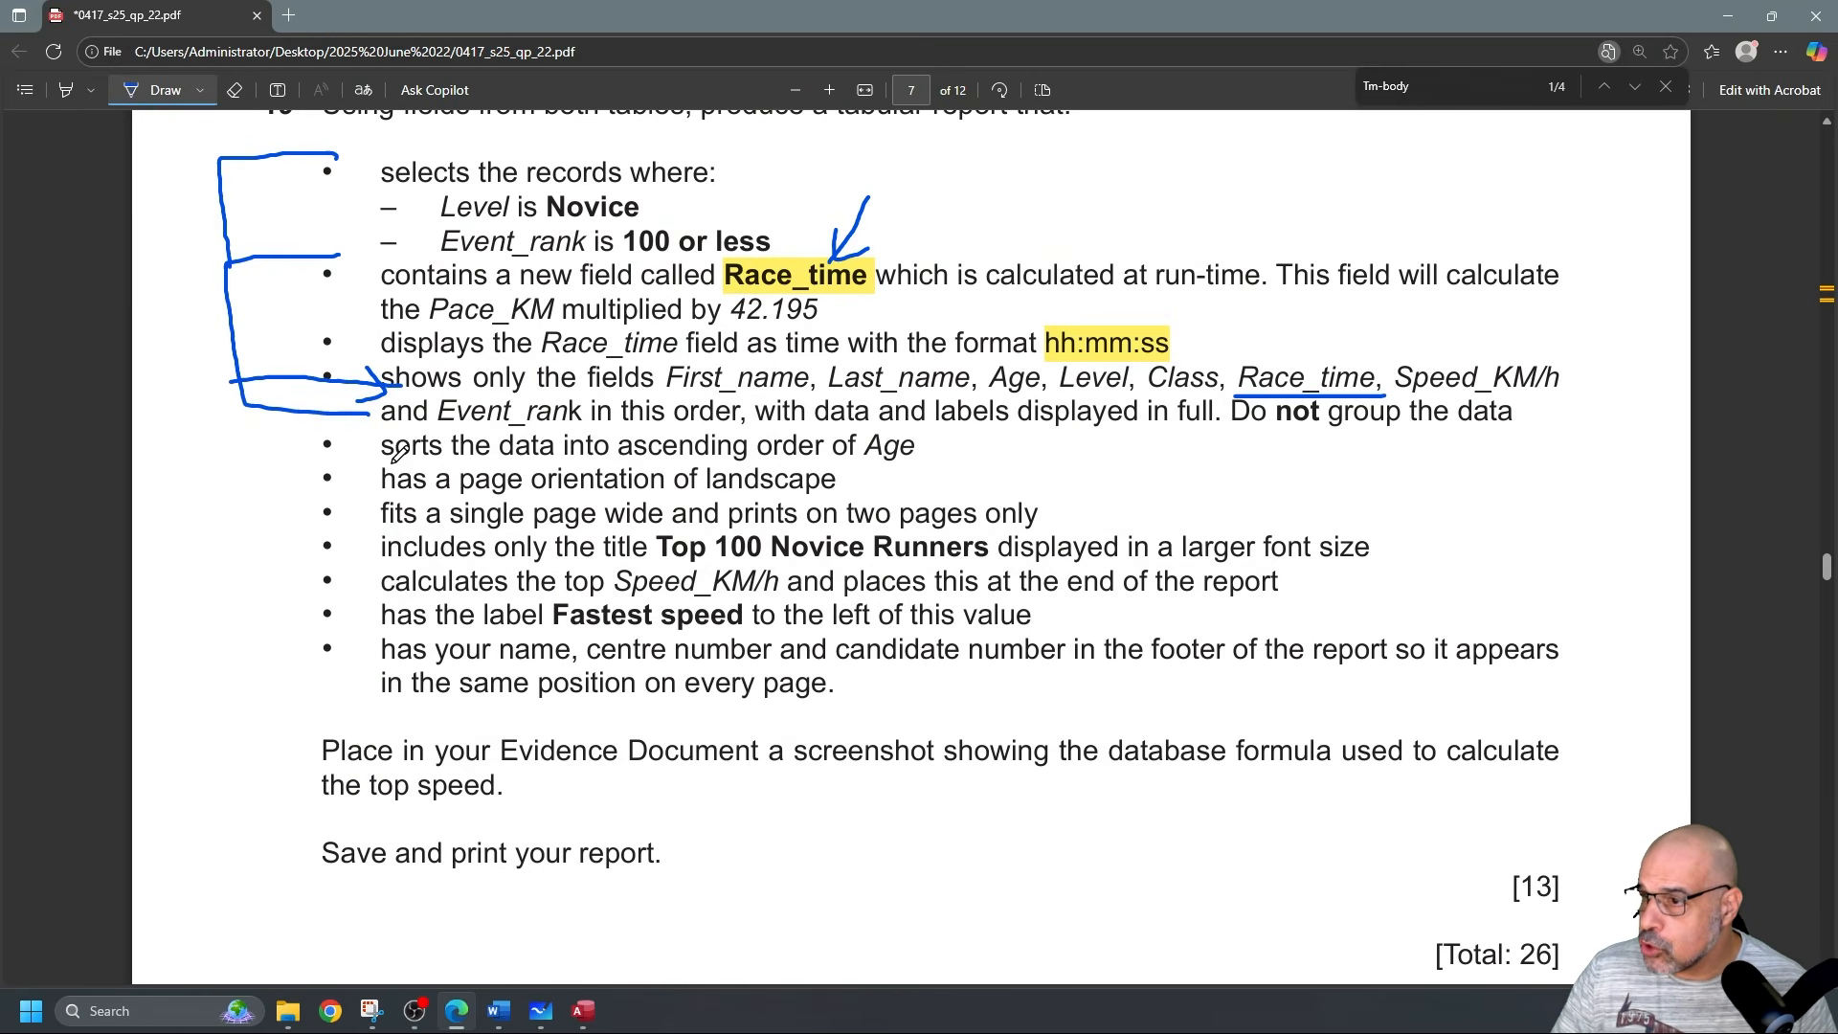
drag(272, 458, 352, 450)
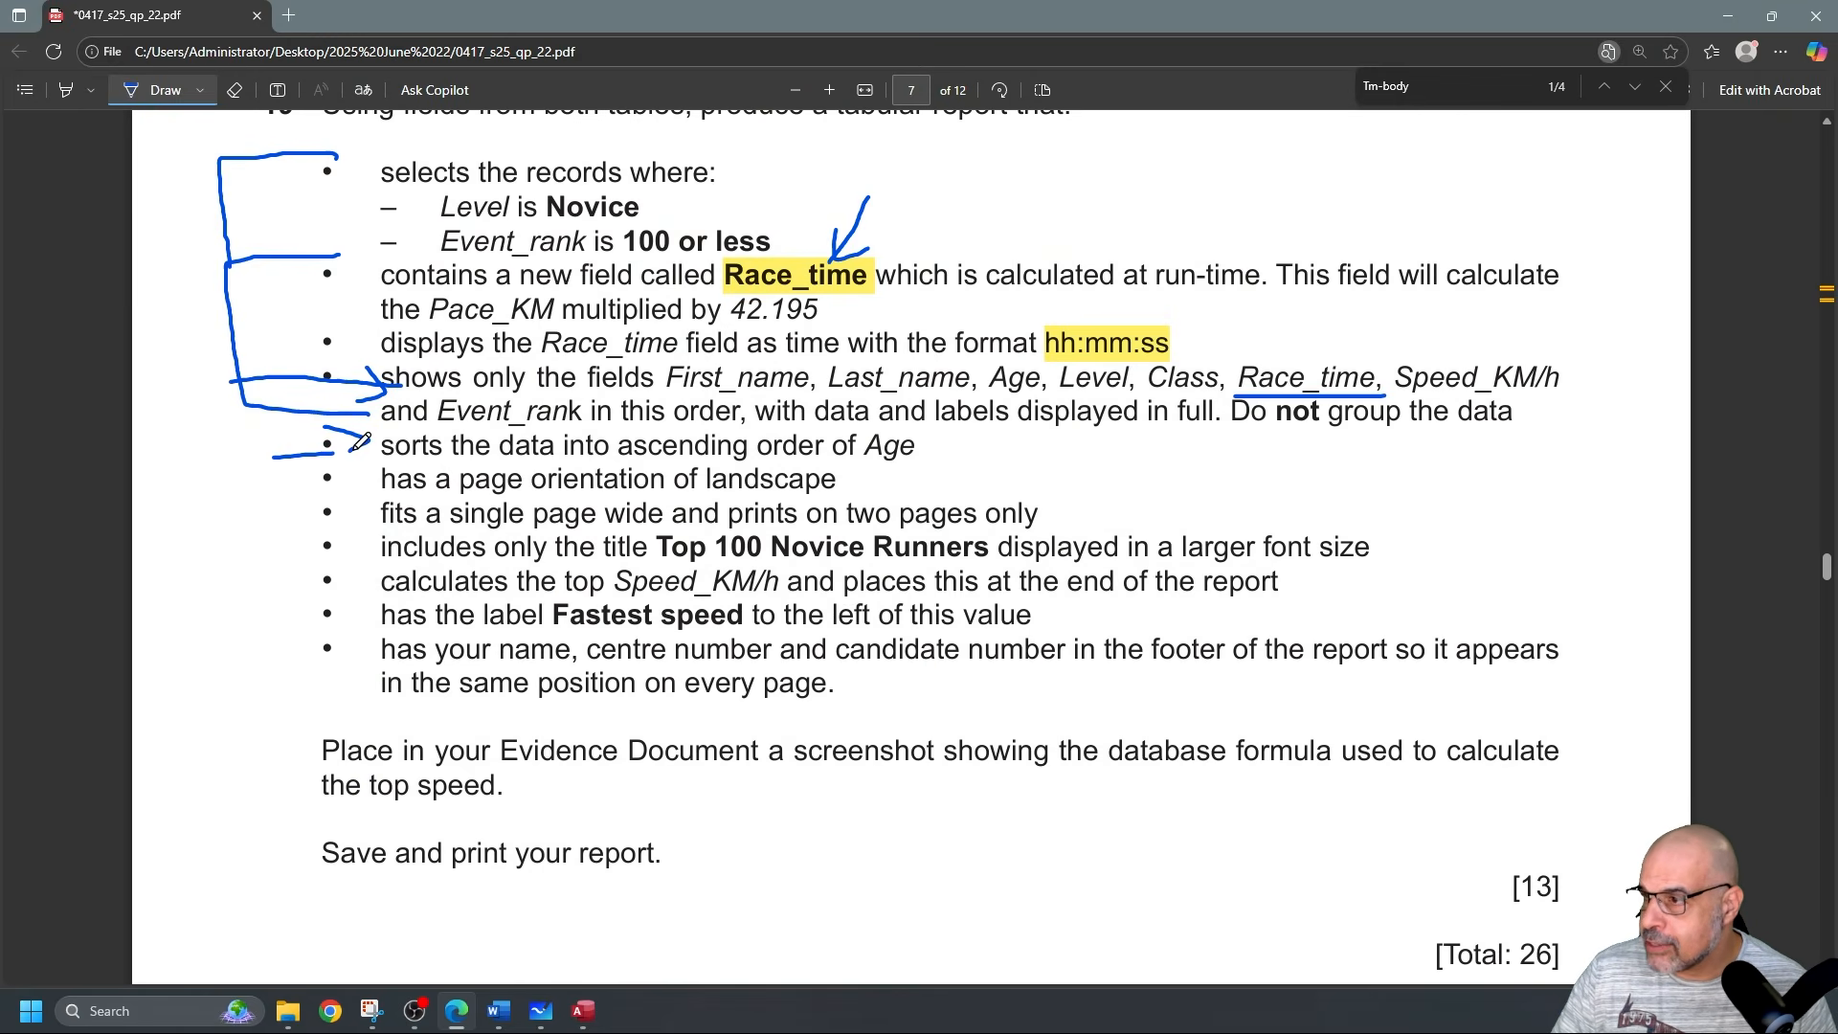
Add an Age sort, smallest to largest, to the J2522runners1 report and preview it in Report View.
key(alt+Tab)
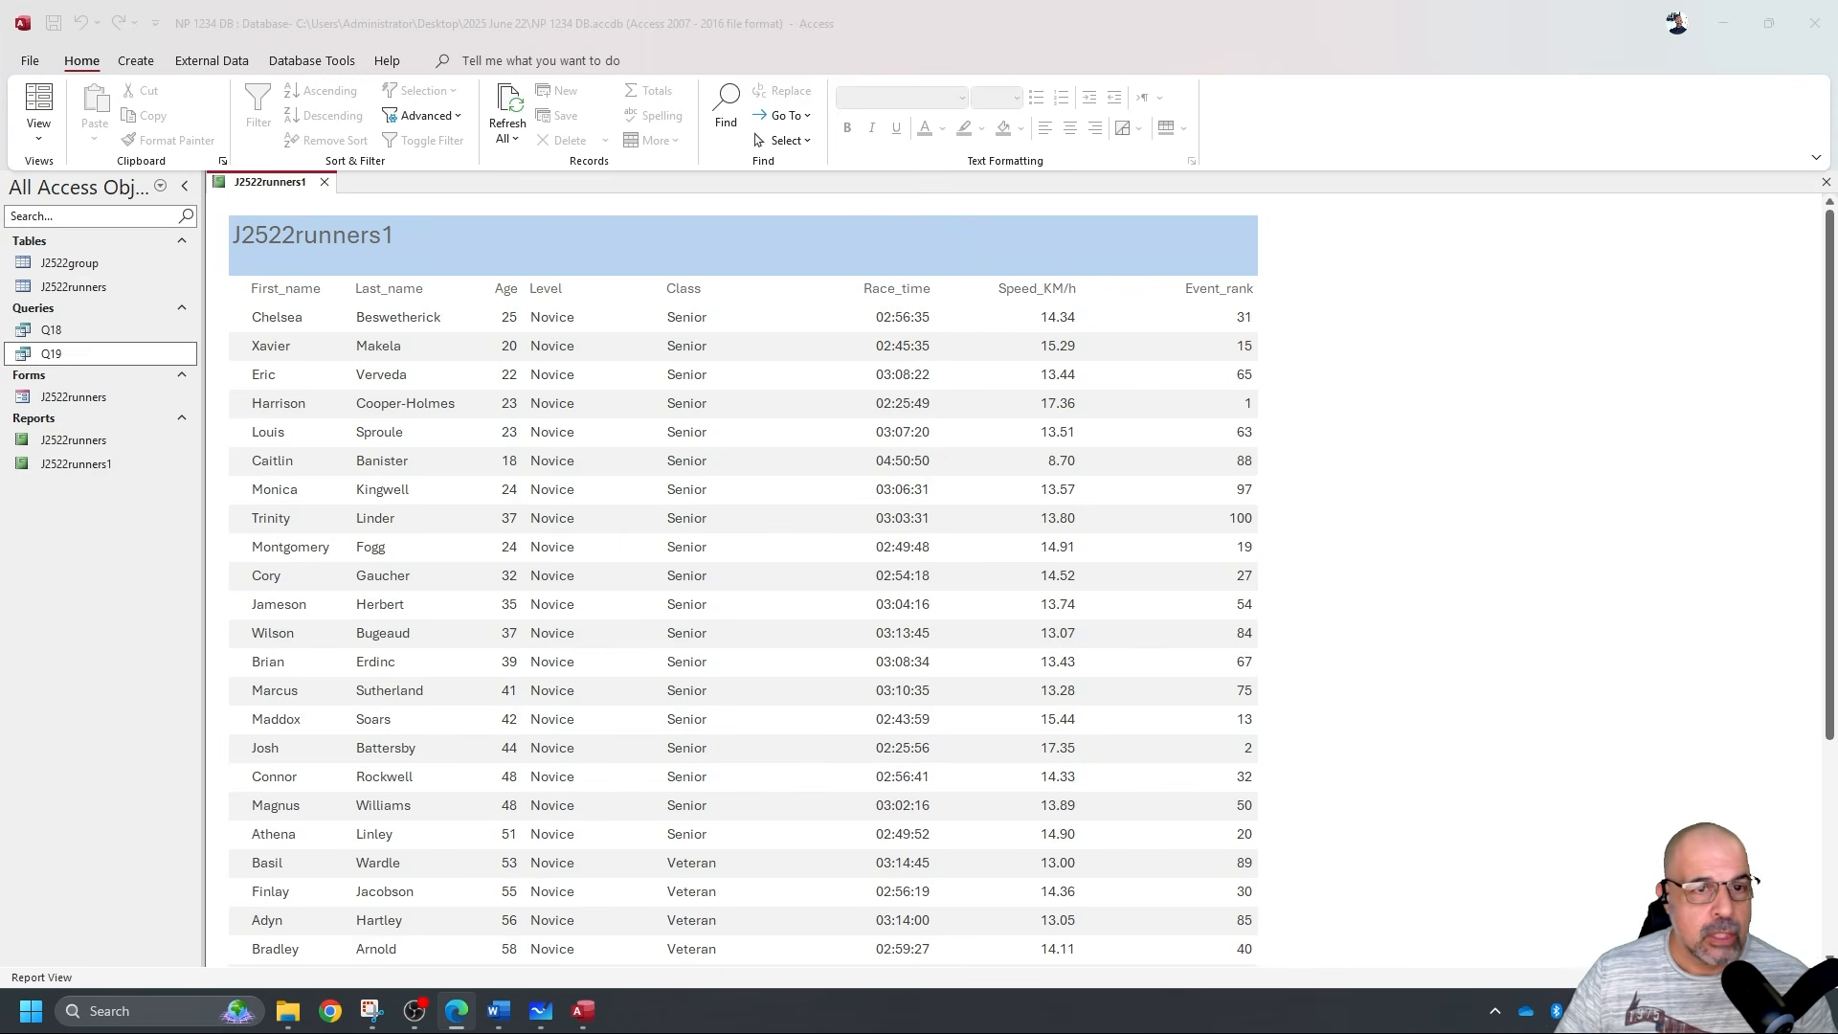
click(53, 163)
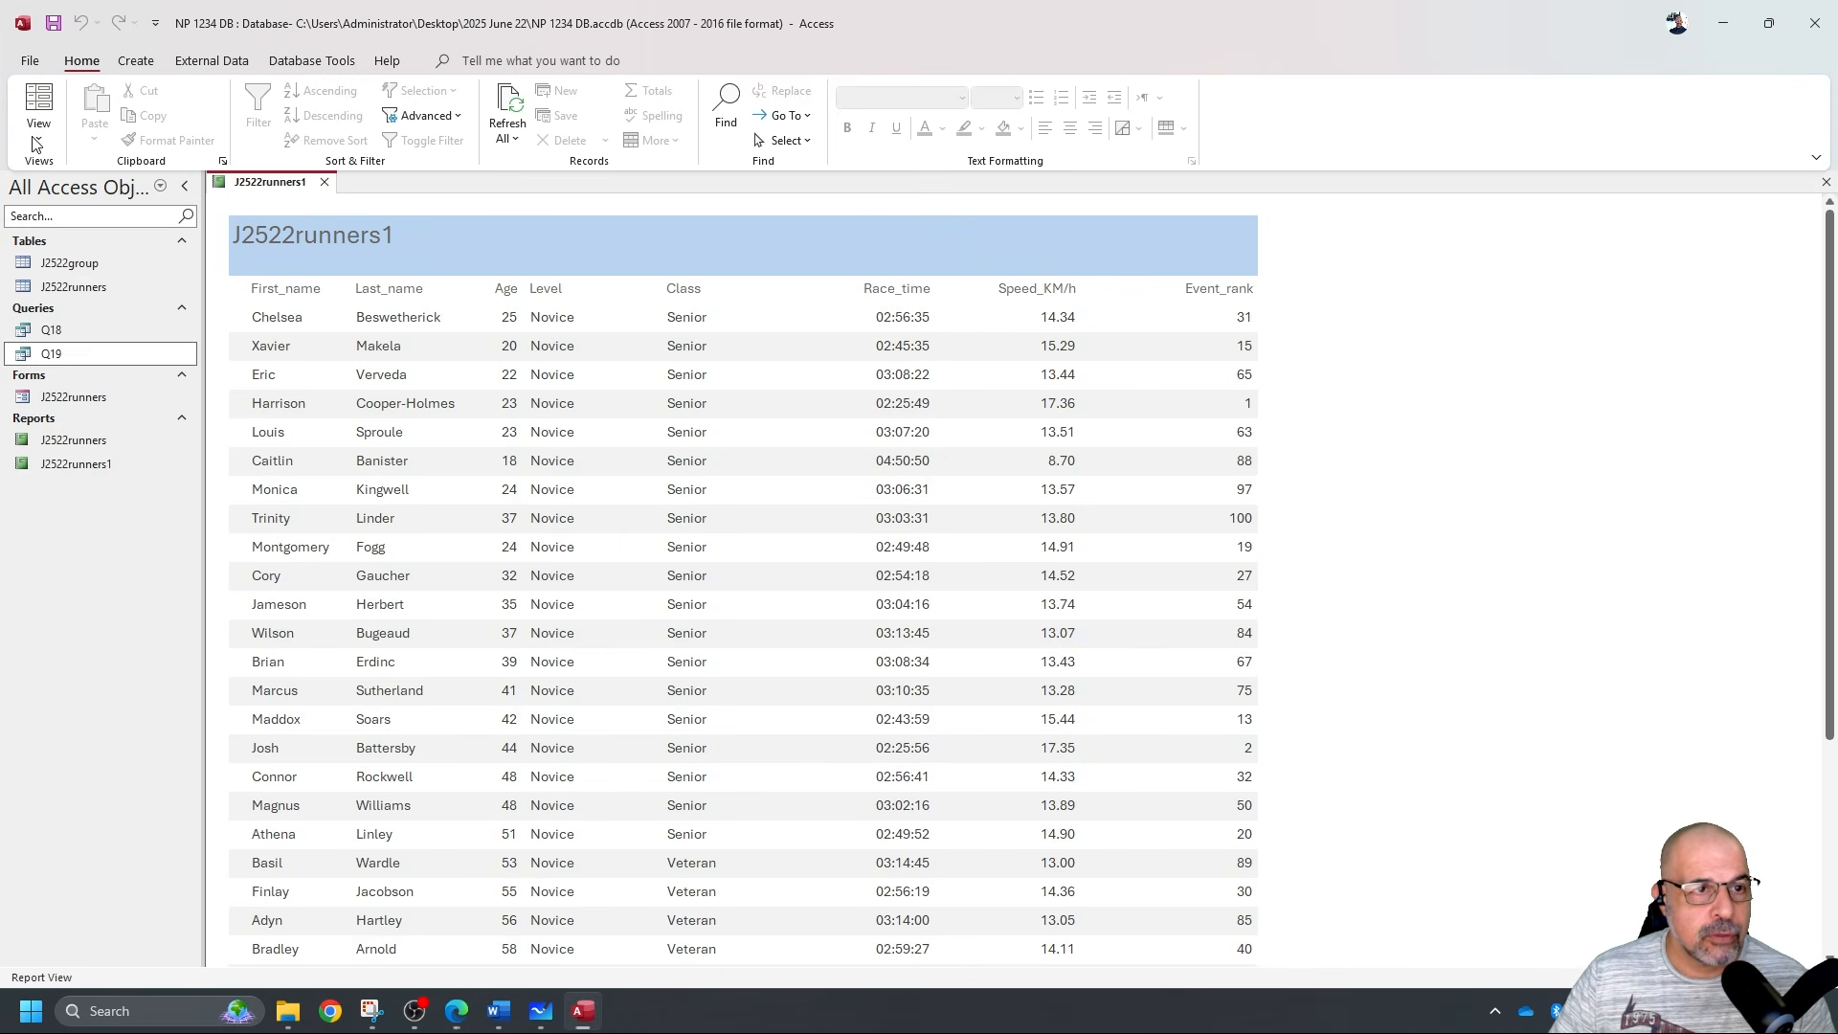
click(40, 137)
click(96, 293)
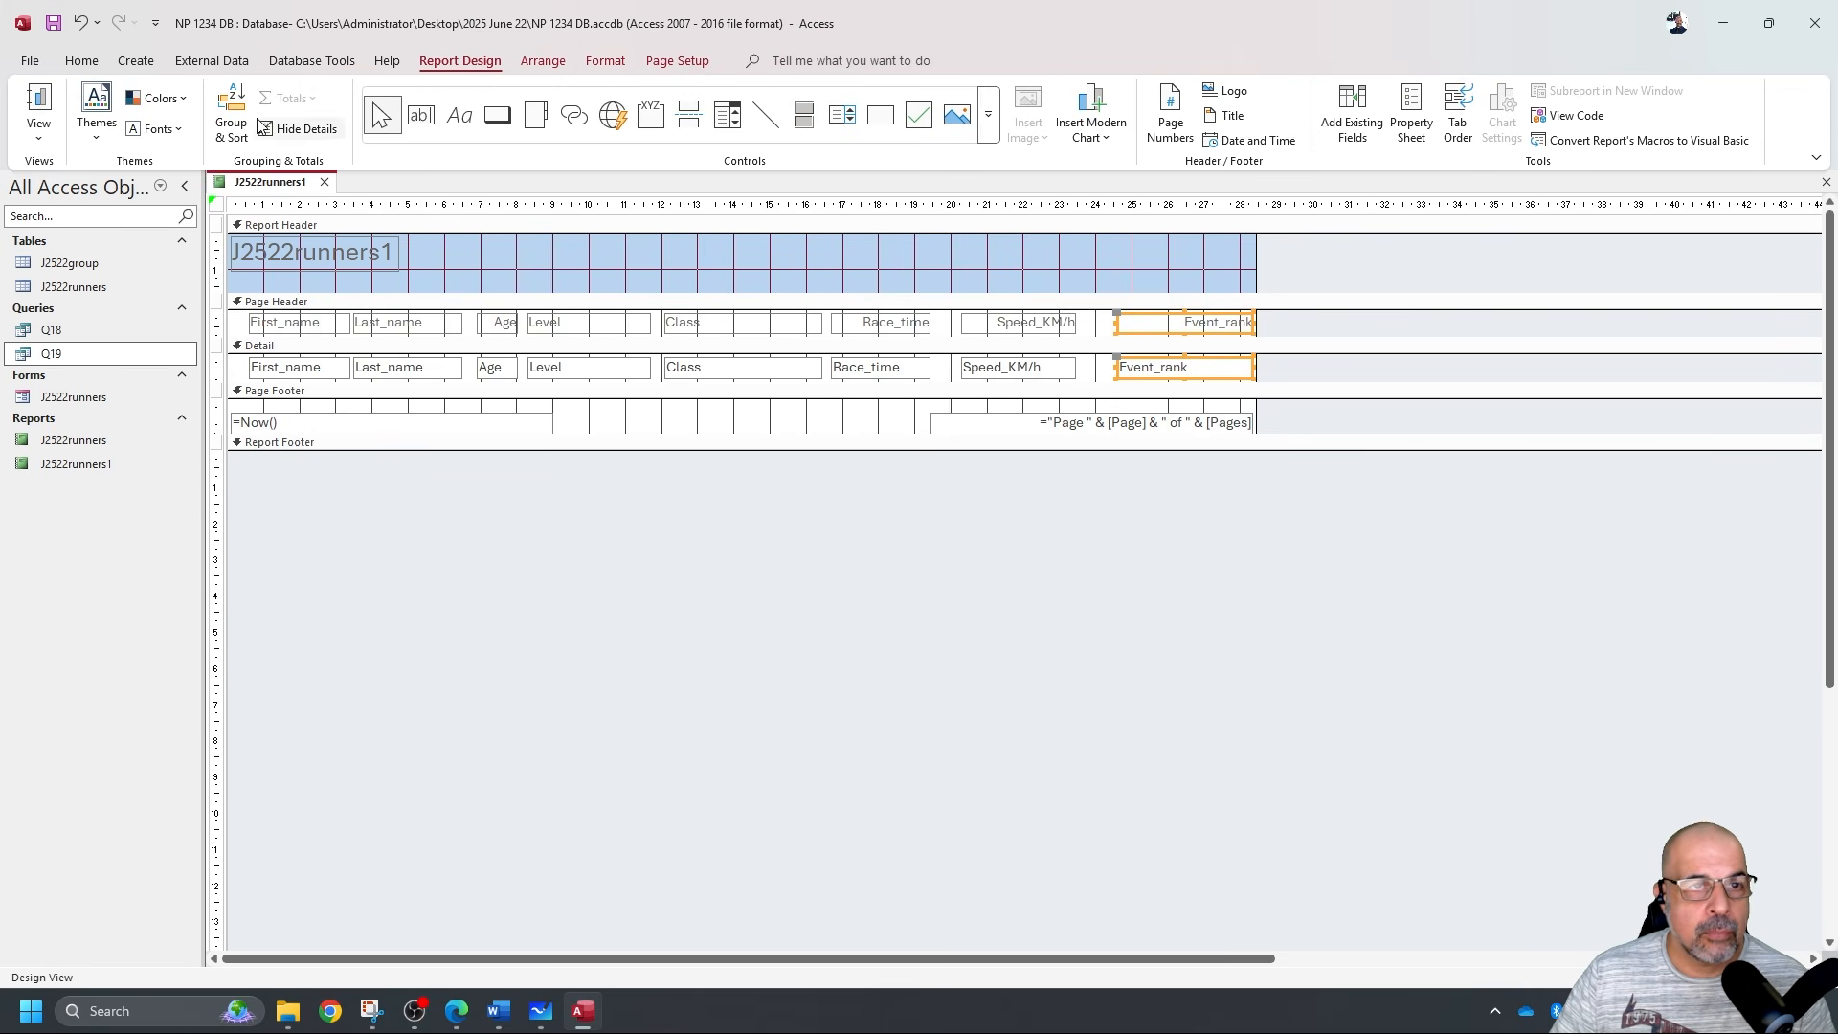
click(230, 107)
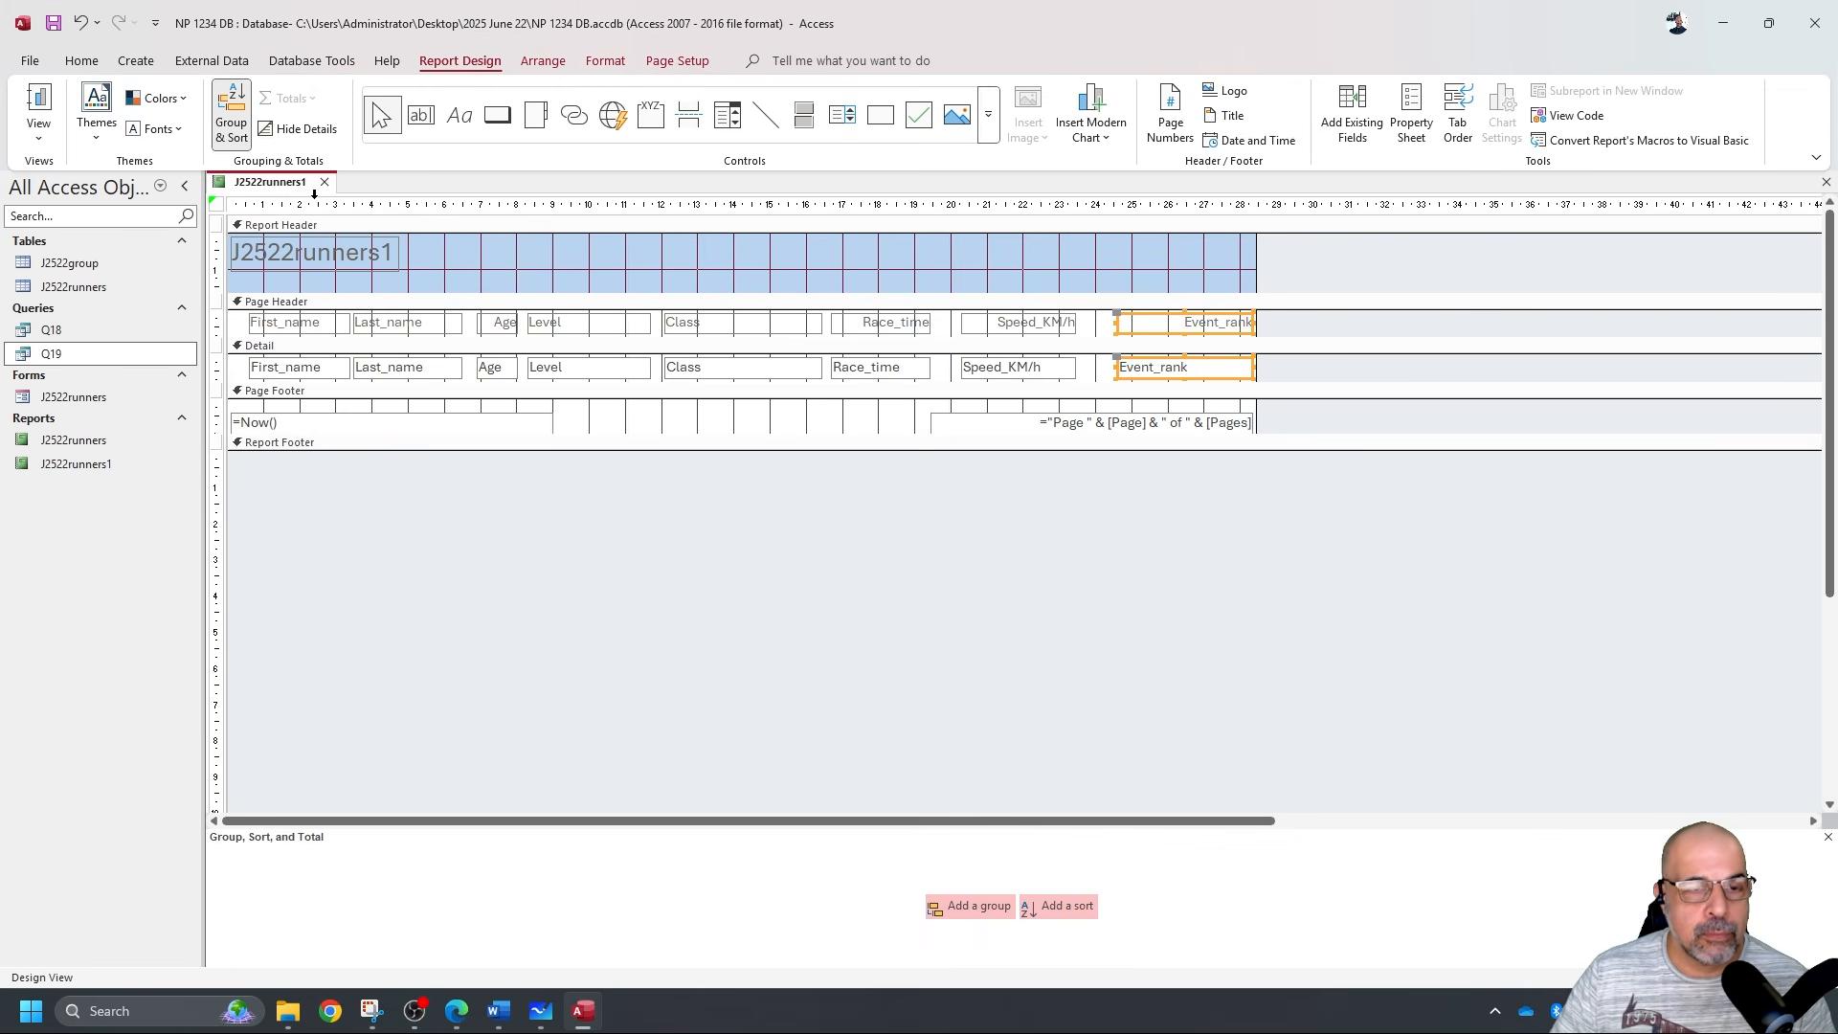
click(1057, 903)
click(427, 840)
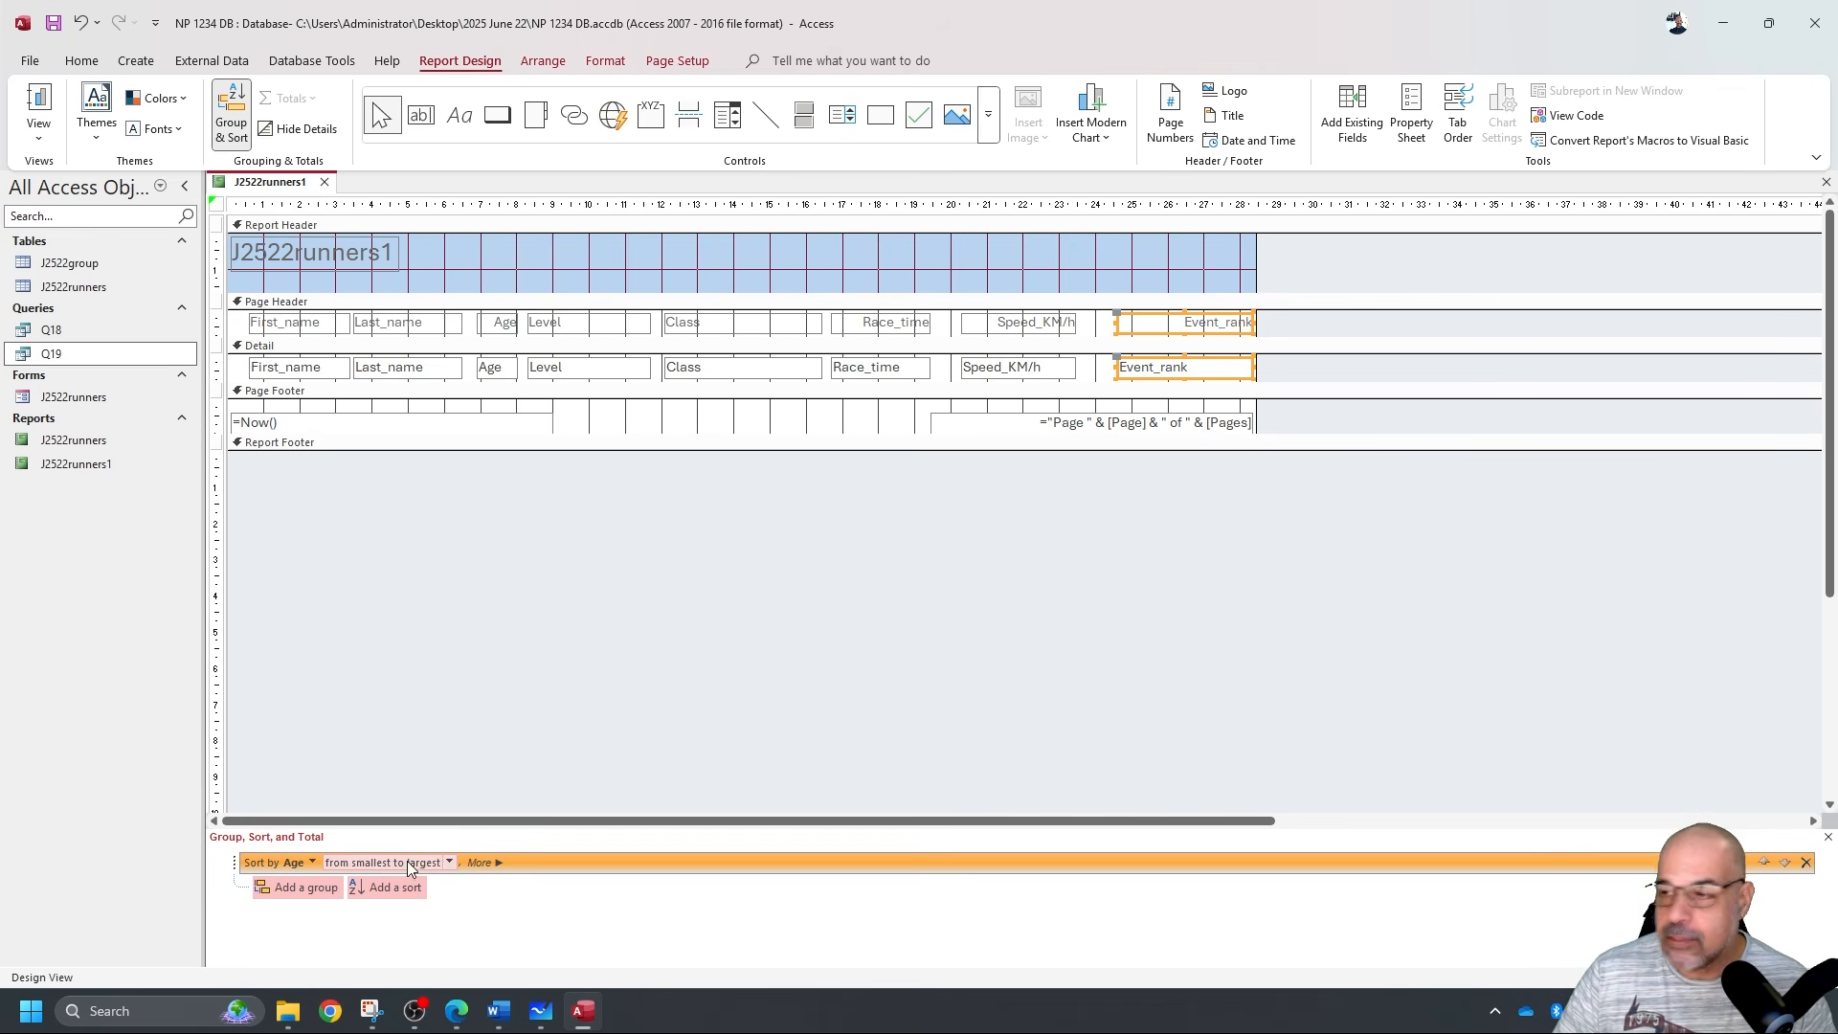
key(alt+Tab)
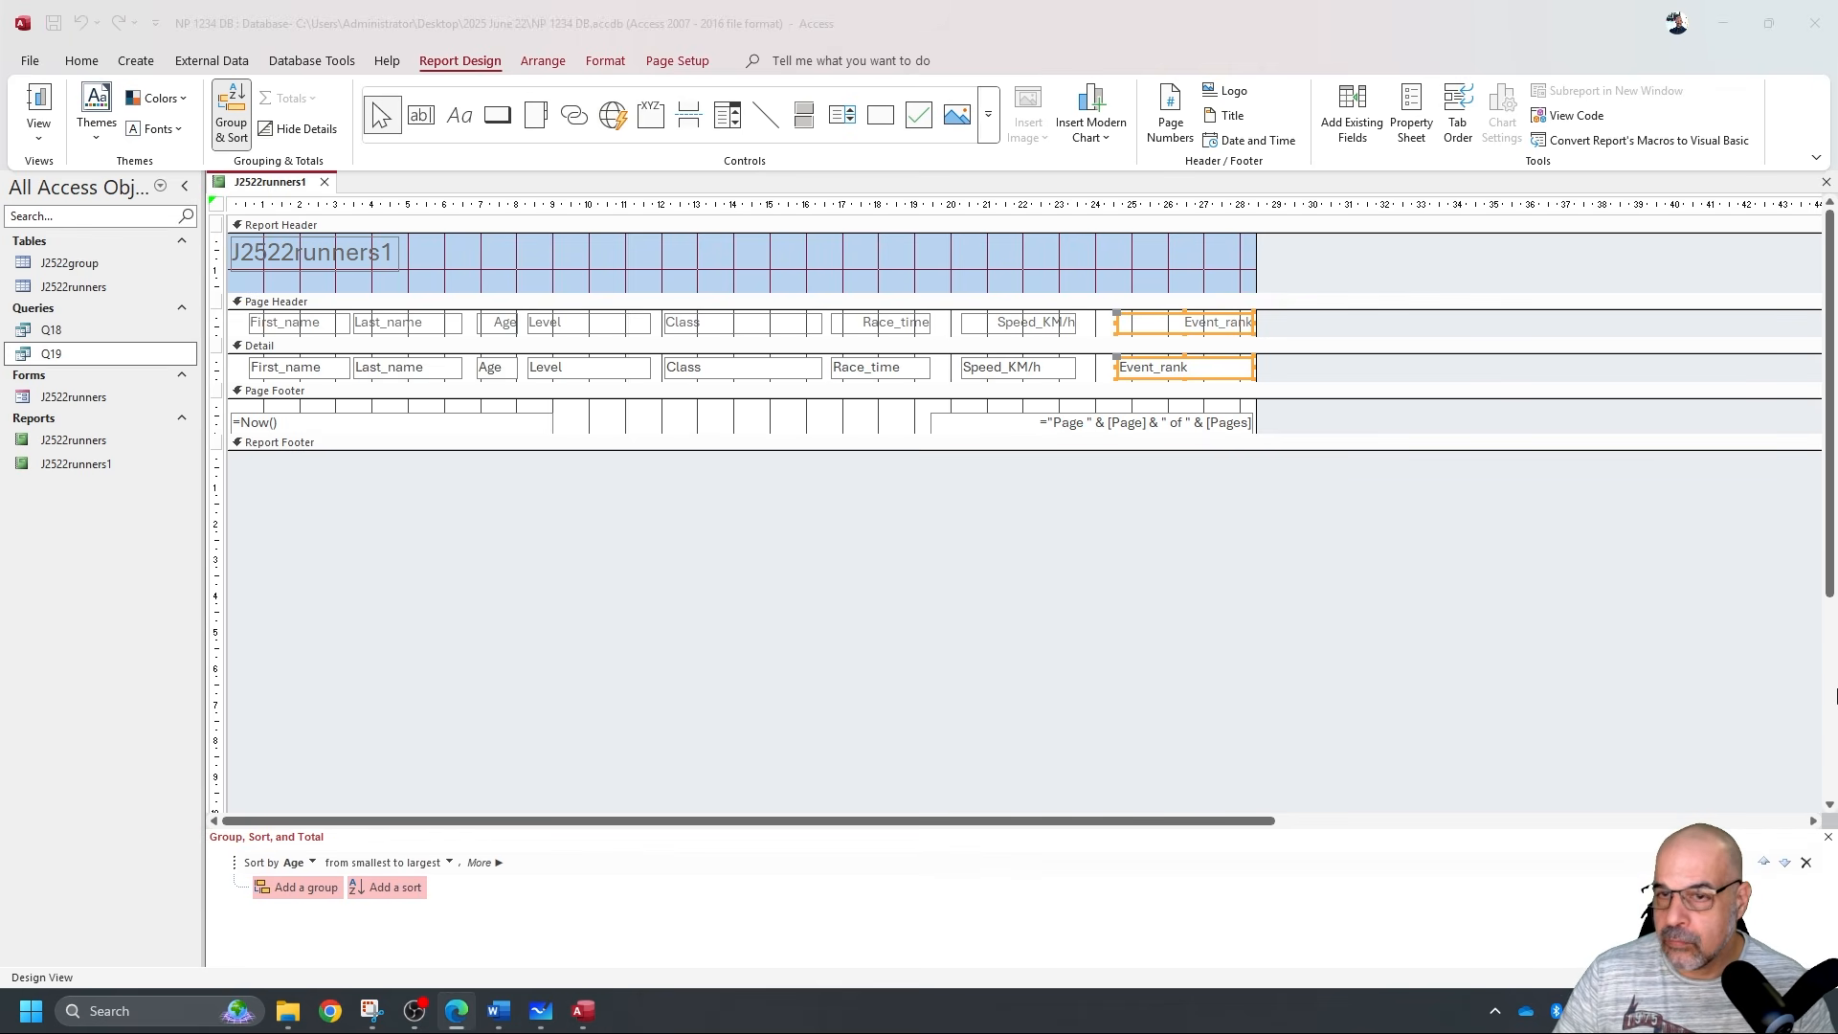
key(alt+Tab)
click(38, 105)
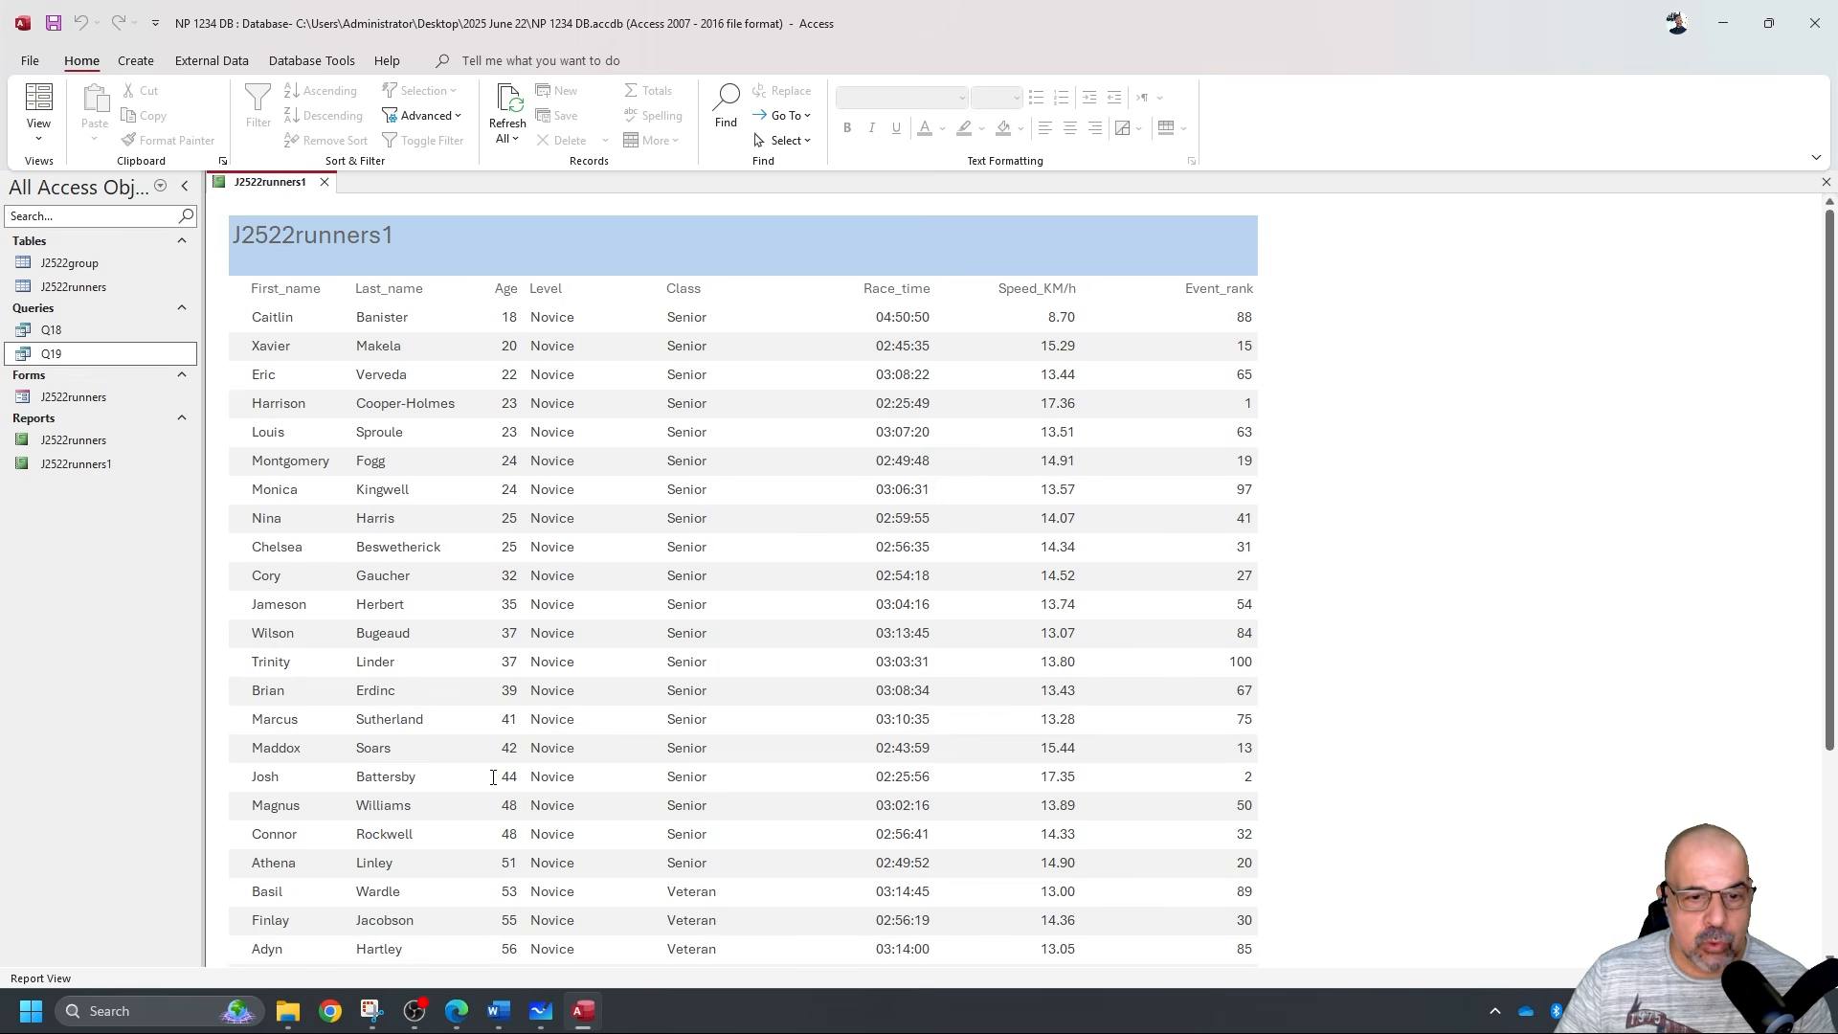
Ink-mark the landscape and single-page-wide requirements on the exam paper.
key(alt+Tab)
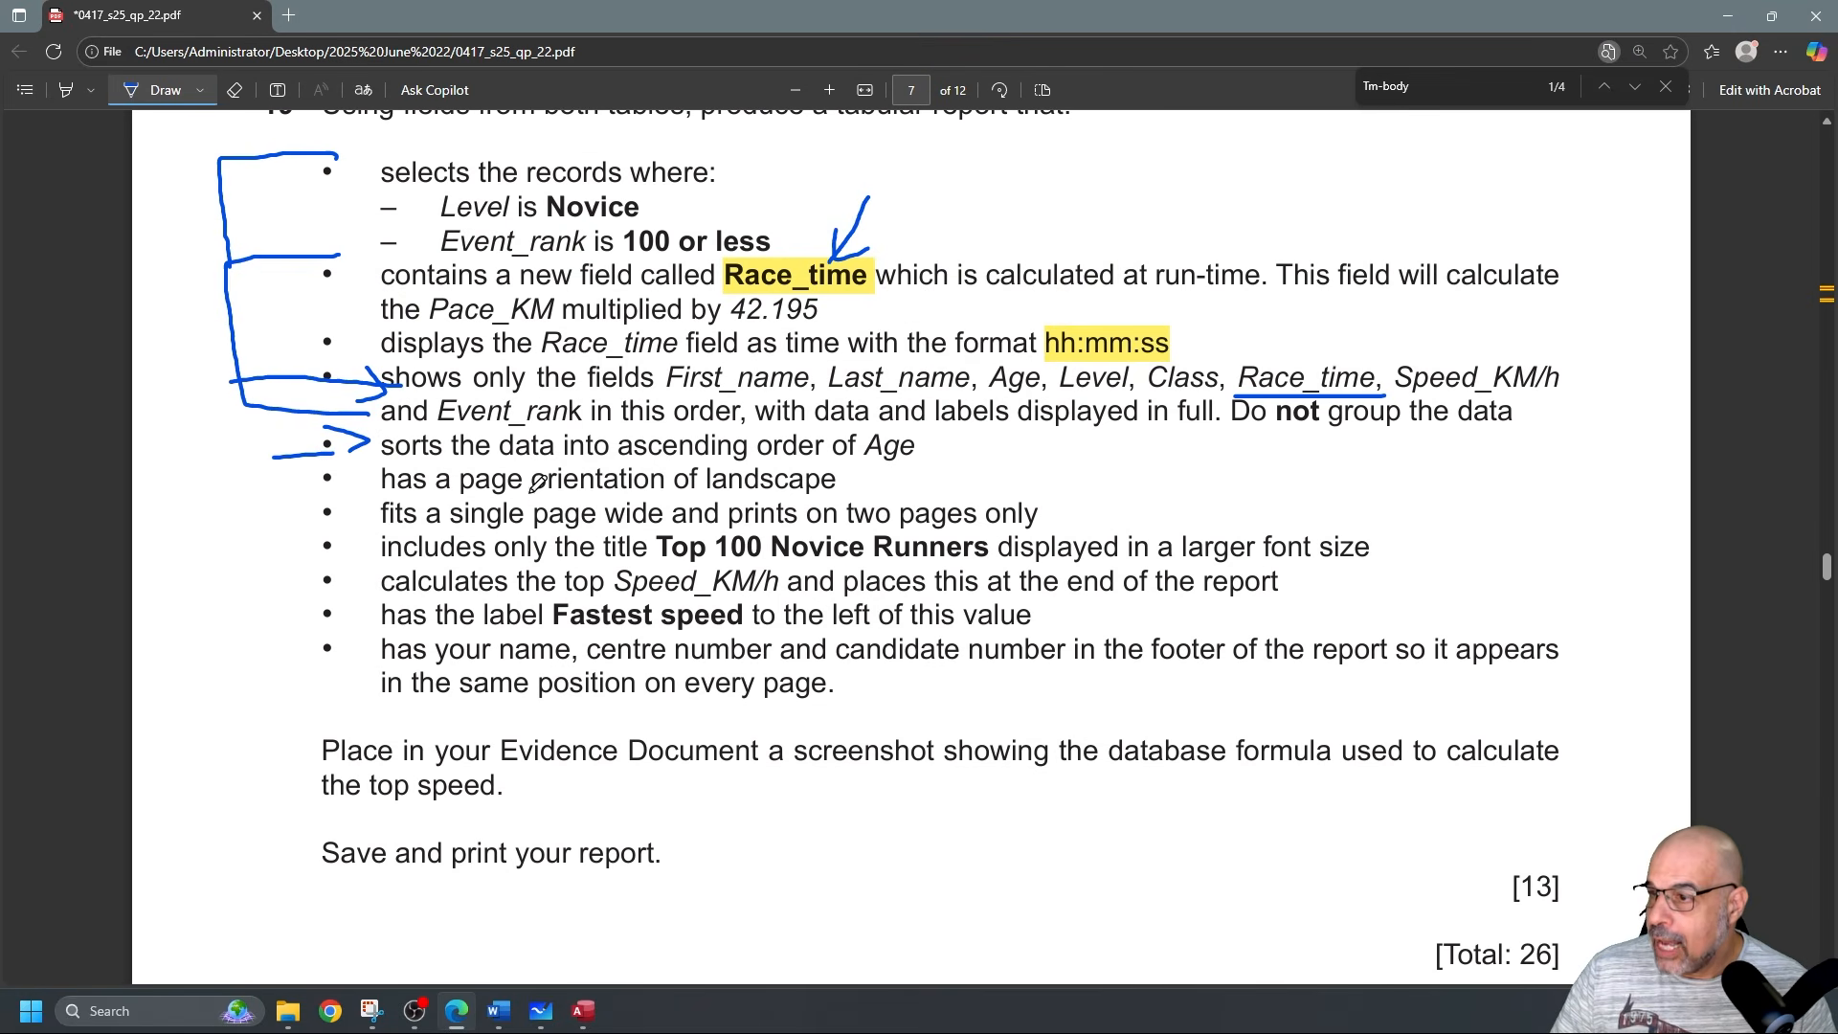
drag(285, 486, 356, 476)
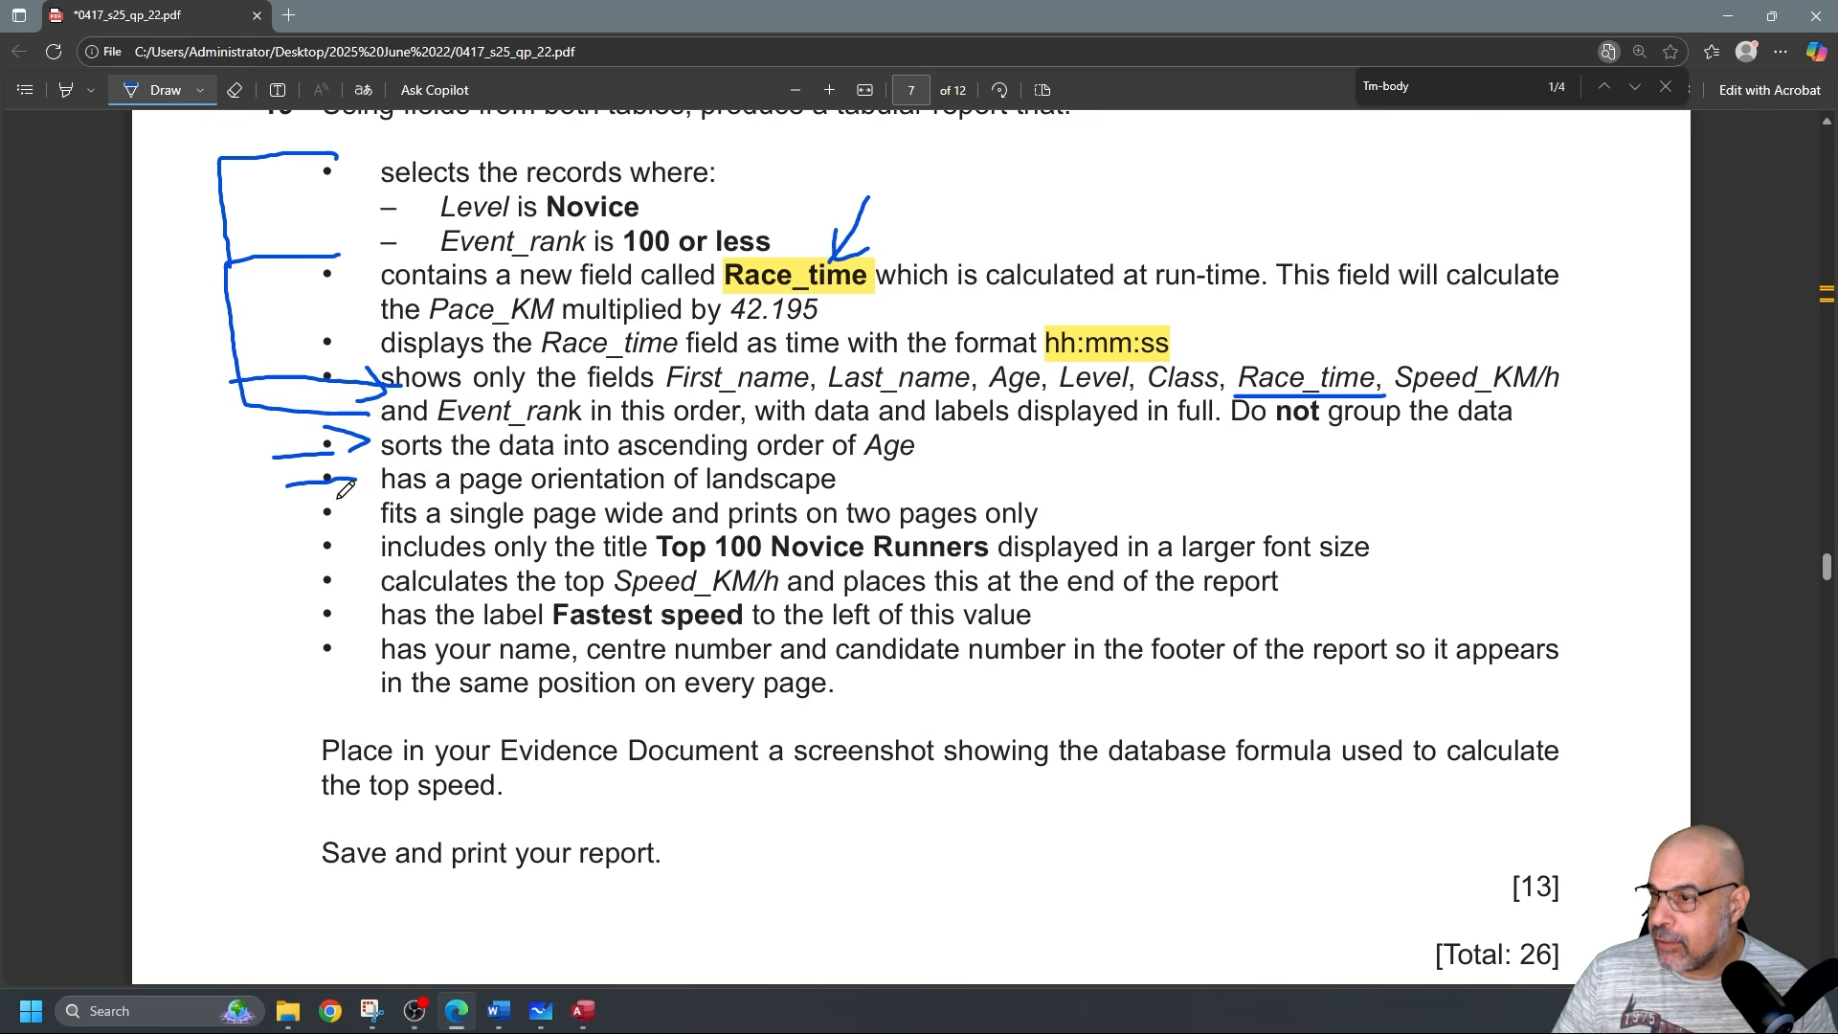
drag(279, 521, 340, 518)
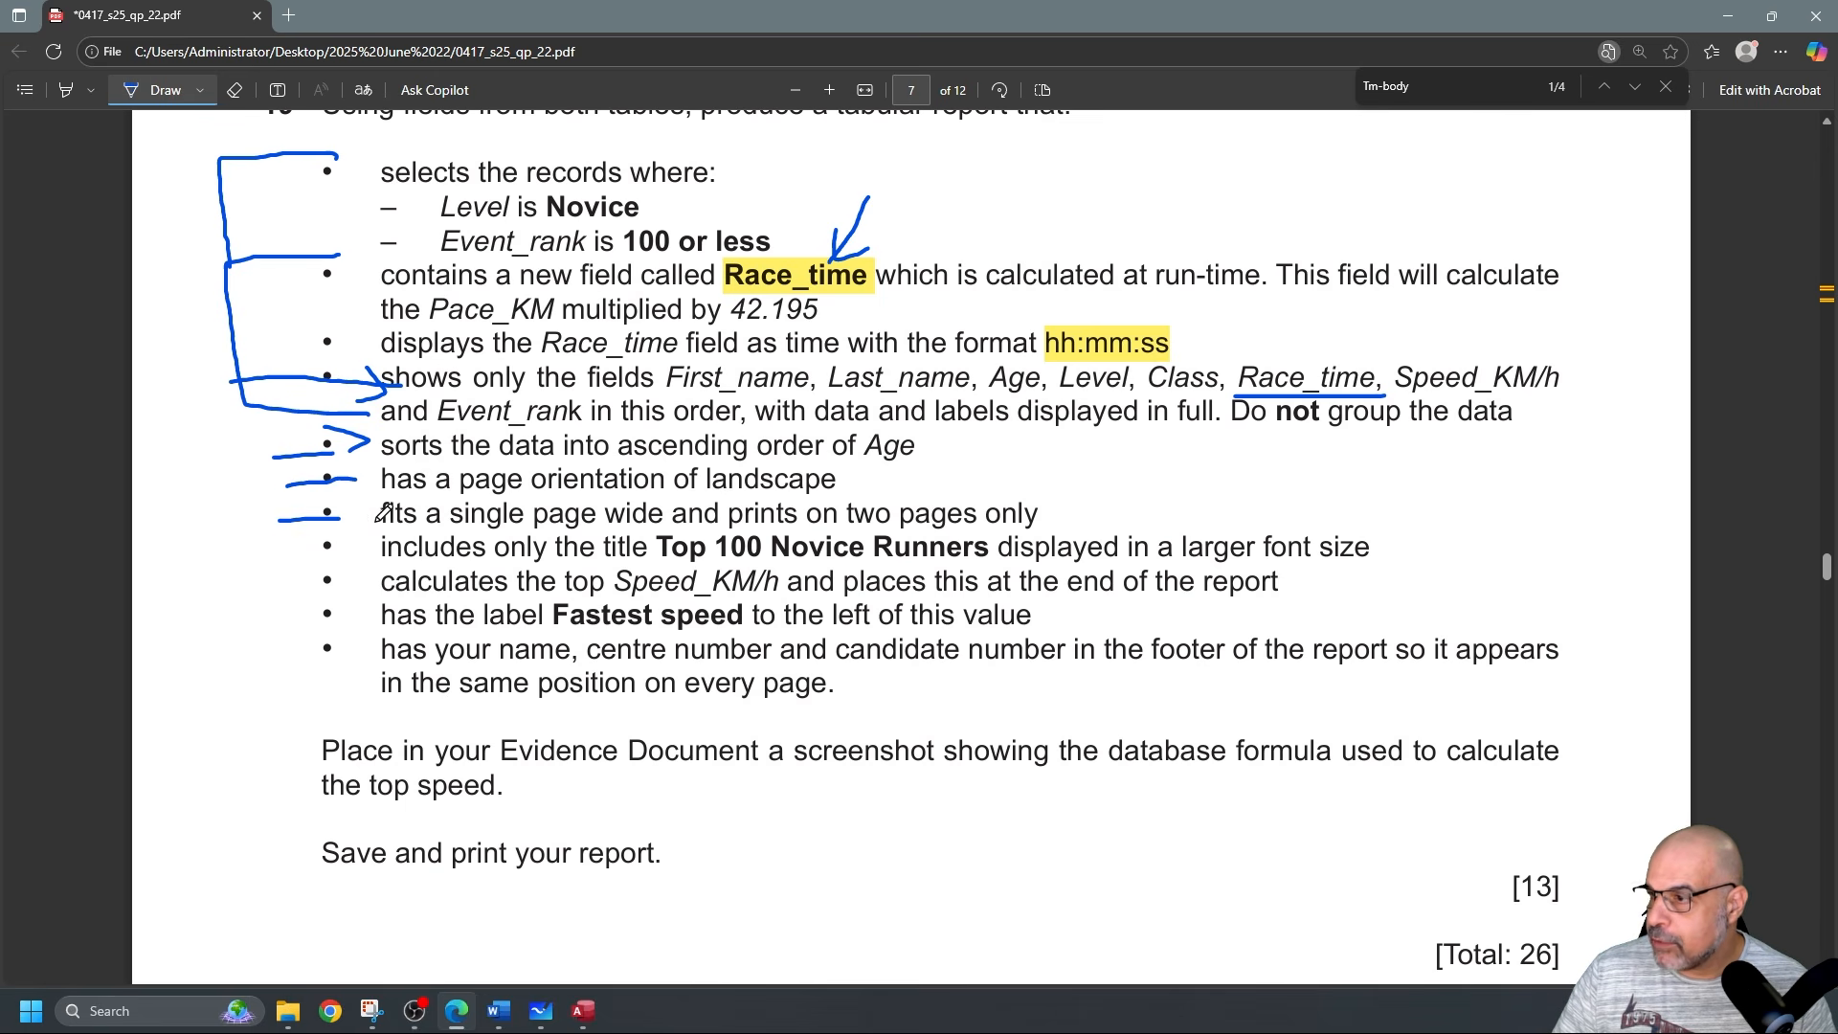
mouse_move(849, 529)
mouse_down()
mouse_move(1037, 515)
mouse_move(957, 521)
mouse_up()
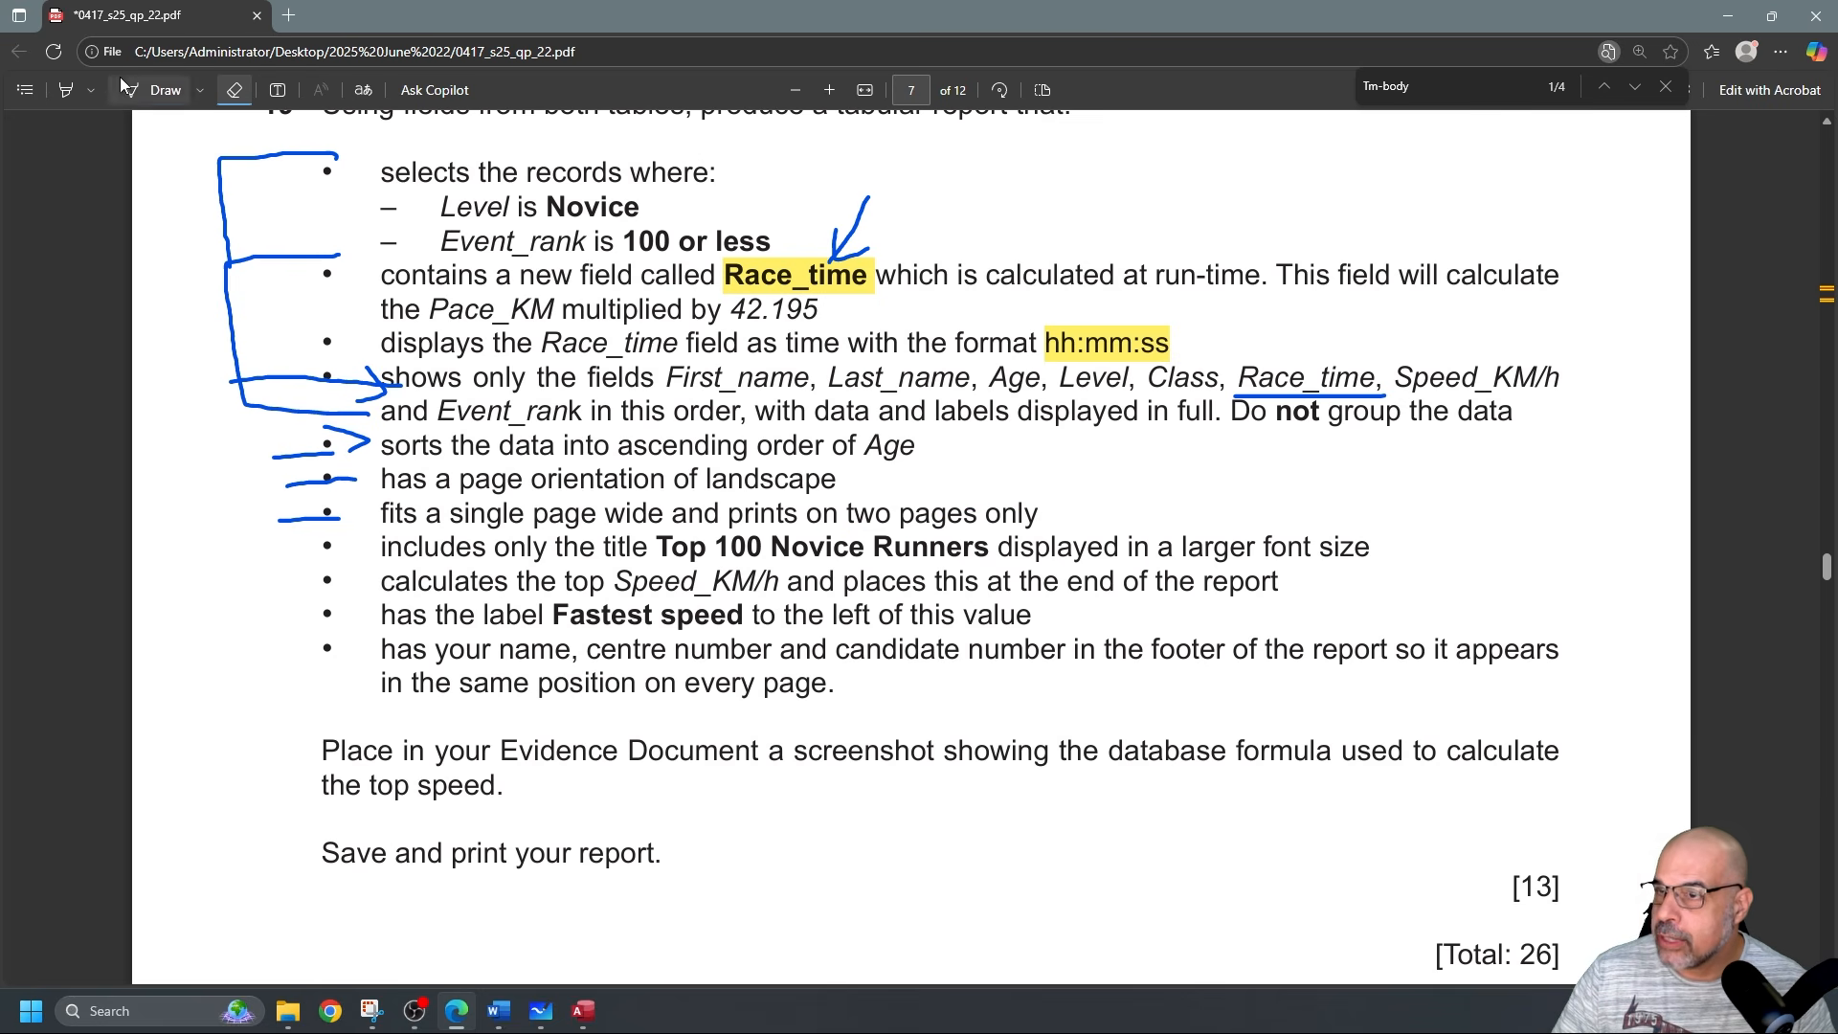
Select the required title 'Top 100 Novice Runners' on the exam paper, then return to Access.
click(233, 90)
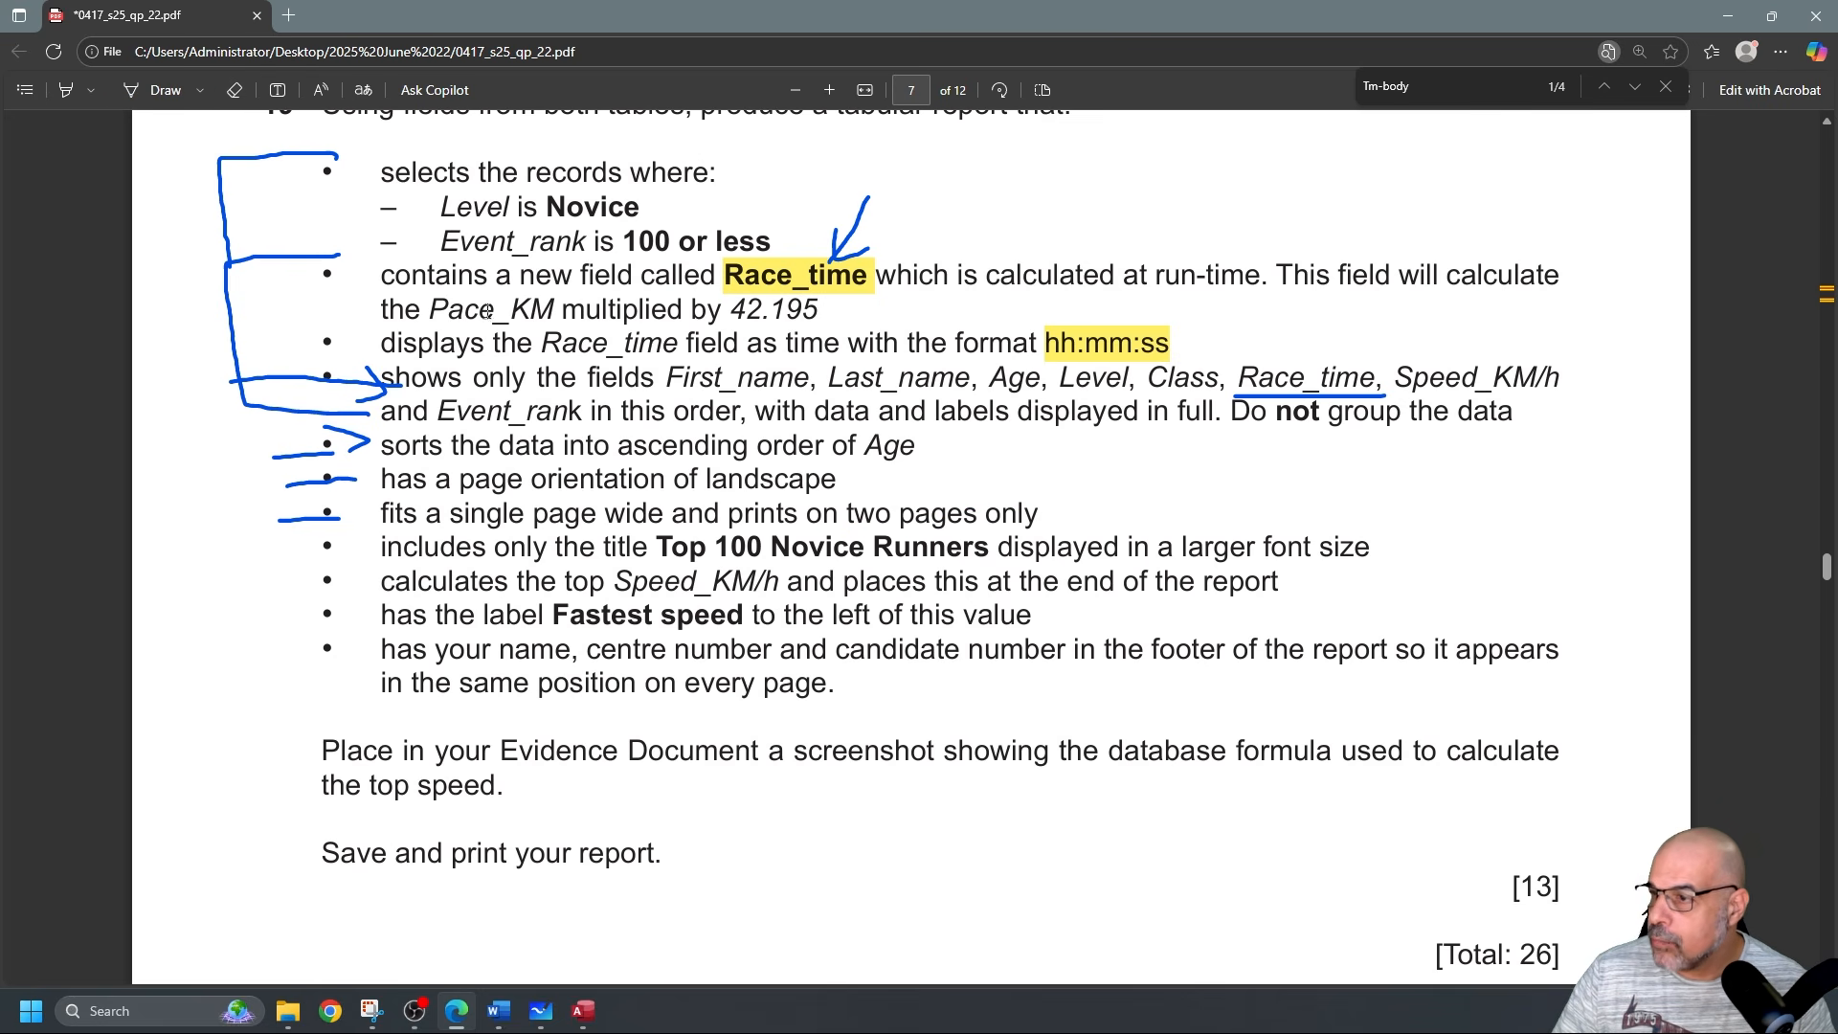
drag(661, 540, 984, 541)
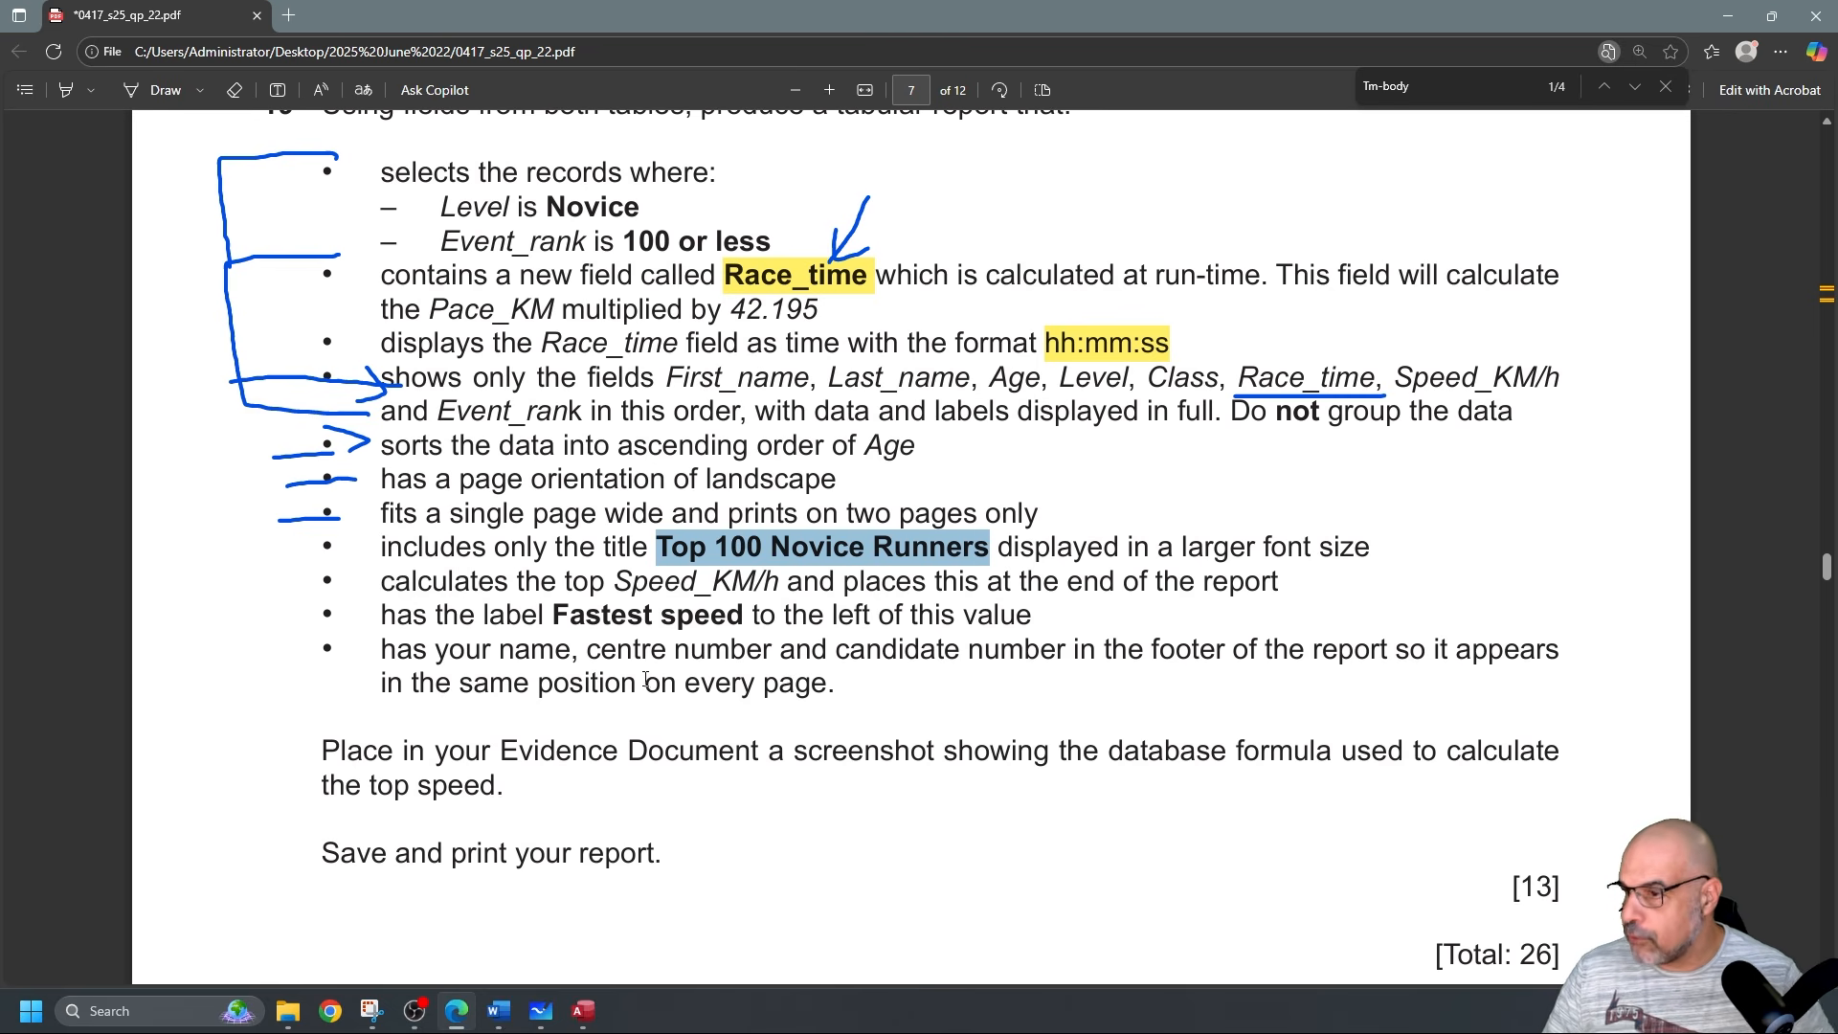
click(83, 654)
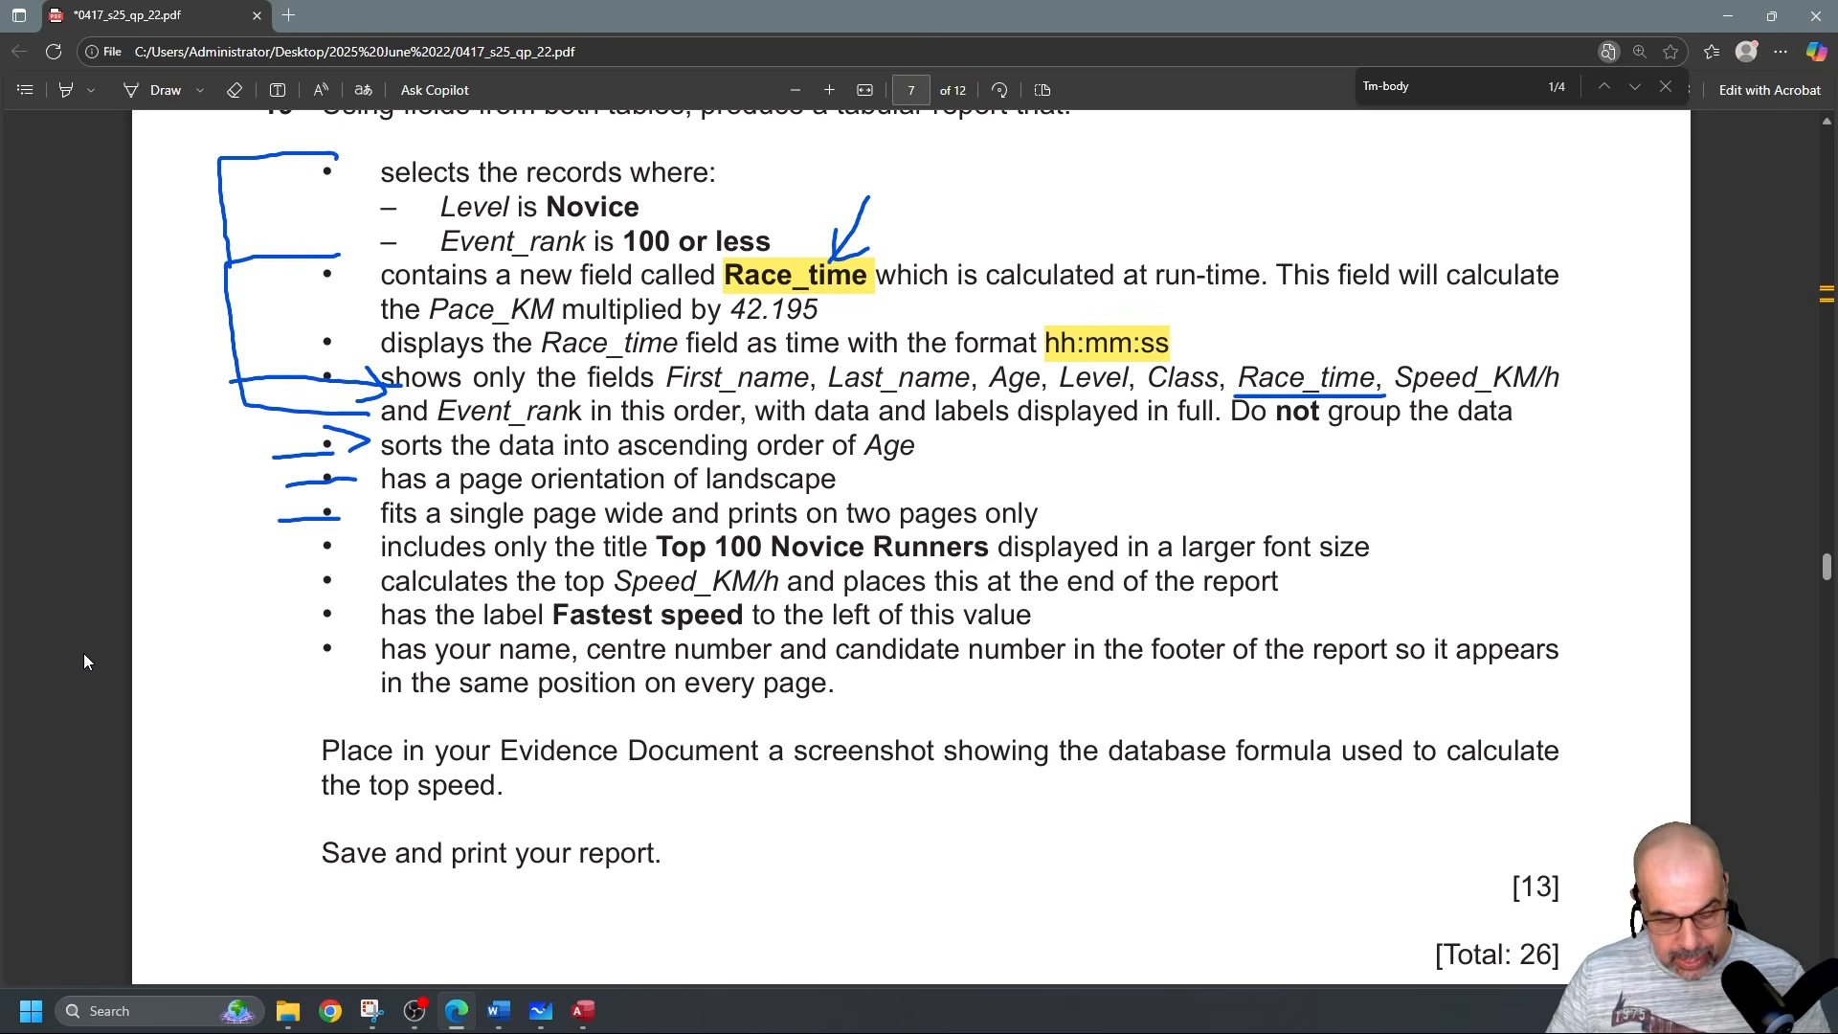
key(alt+Tab)
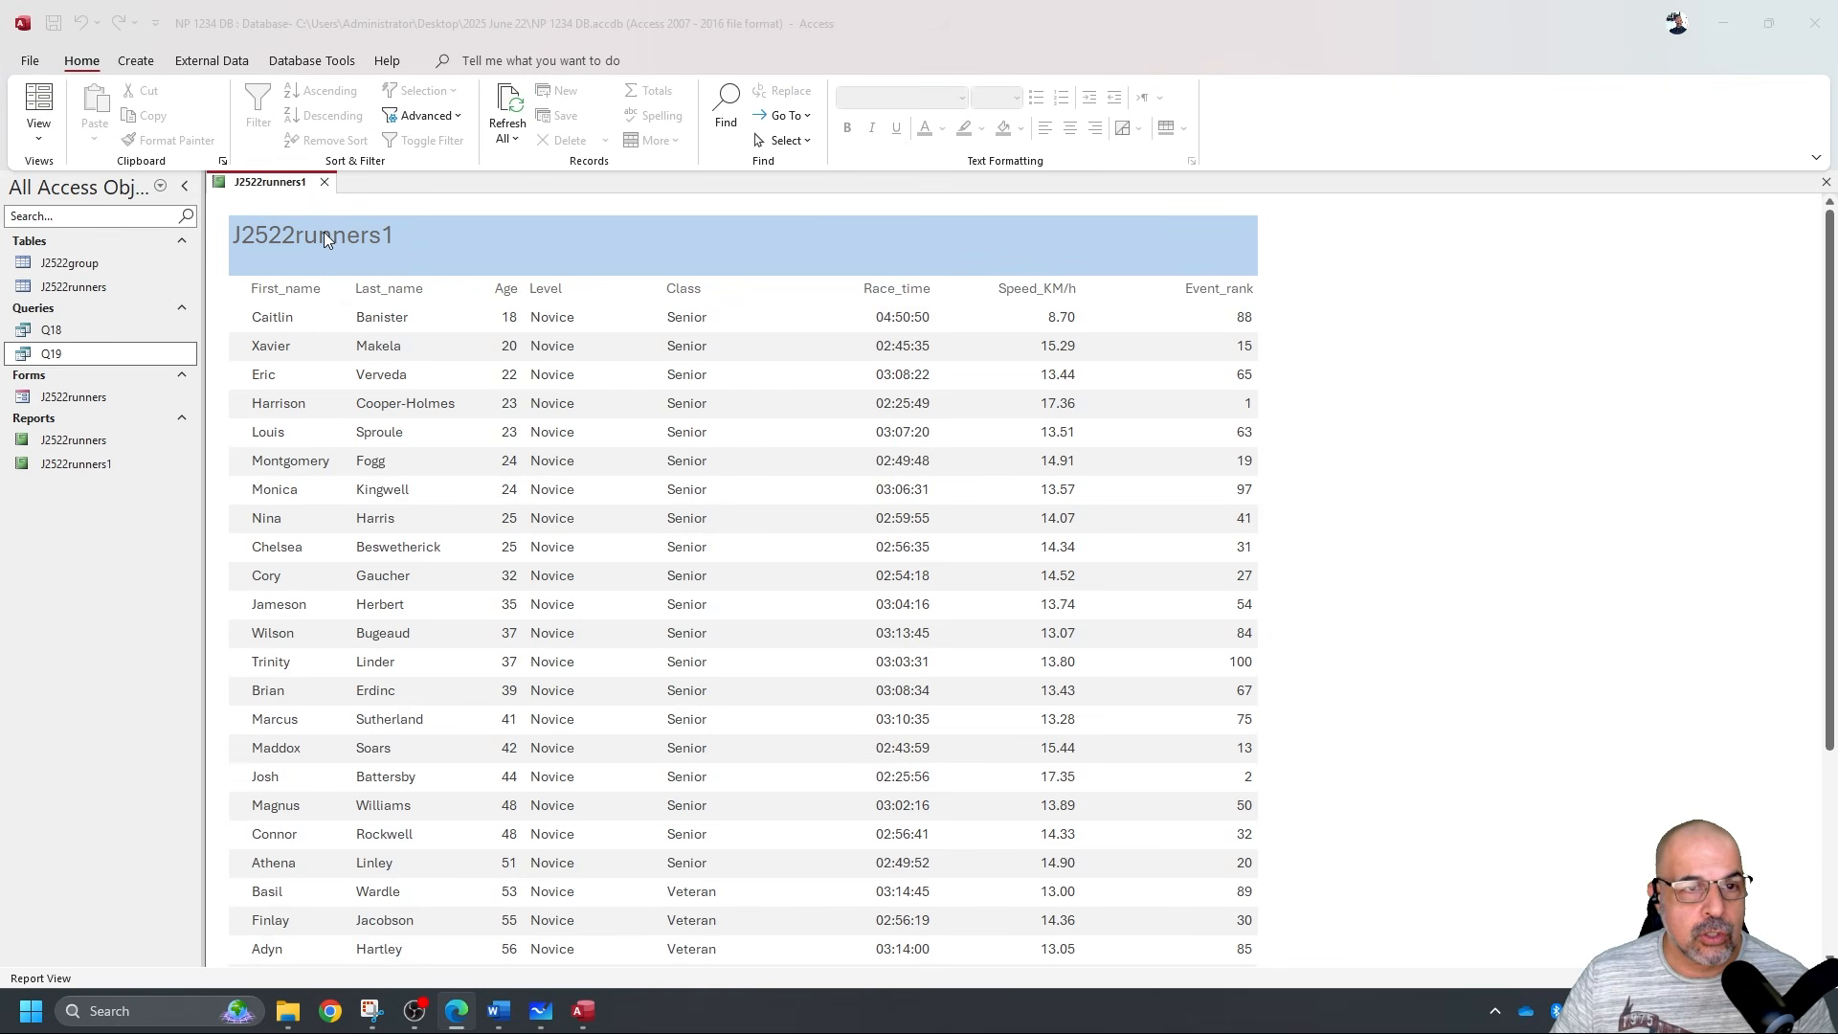
In Design View, replace the J2522runners1 title label text with 'Top 100 Novice Runners'.
click(38, 134)
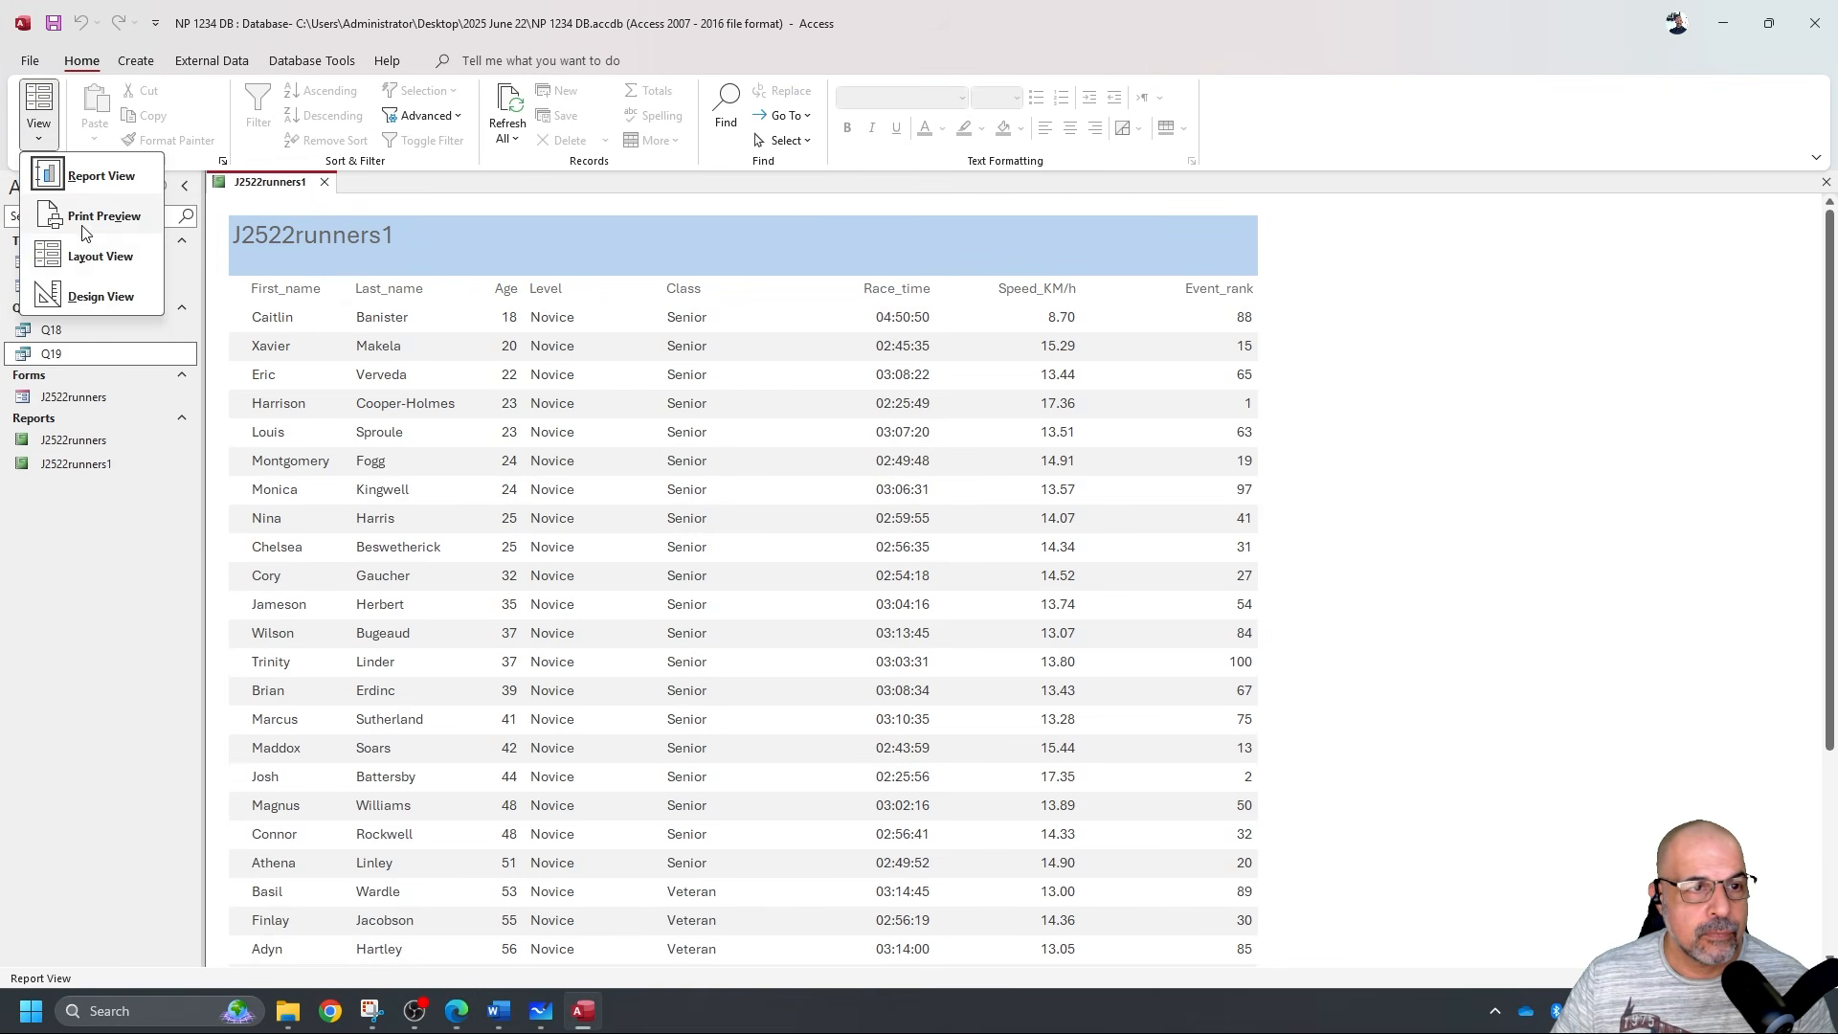
click(101, 295)
double_click(303, 247)
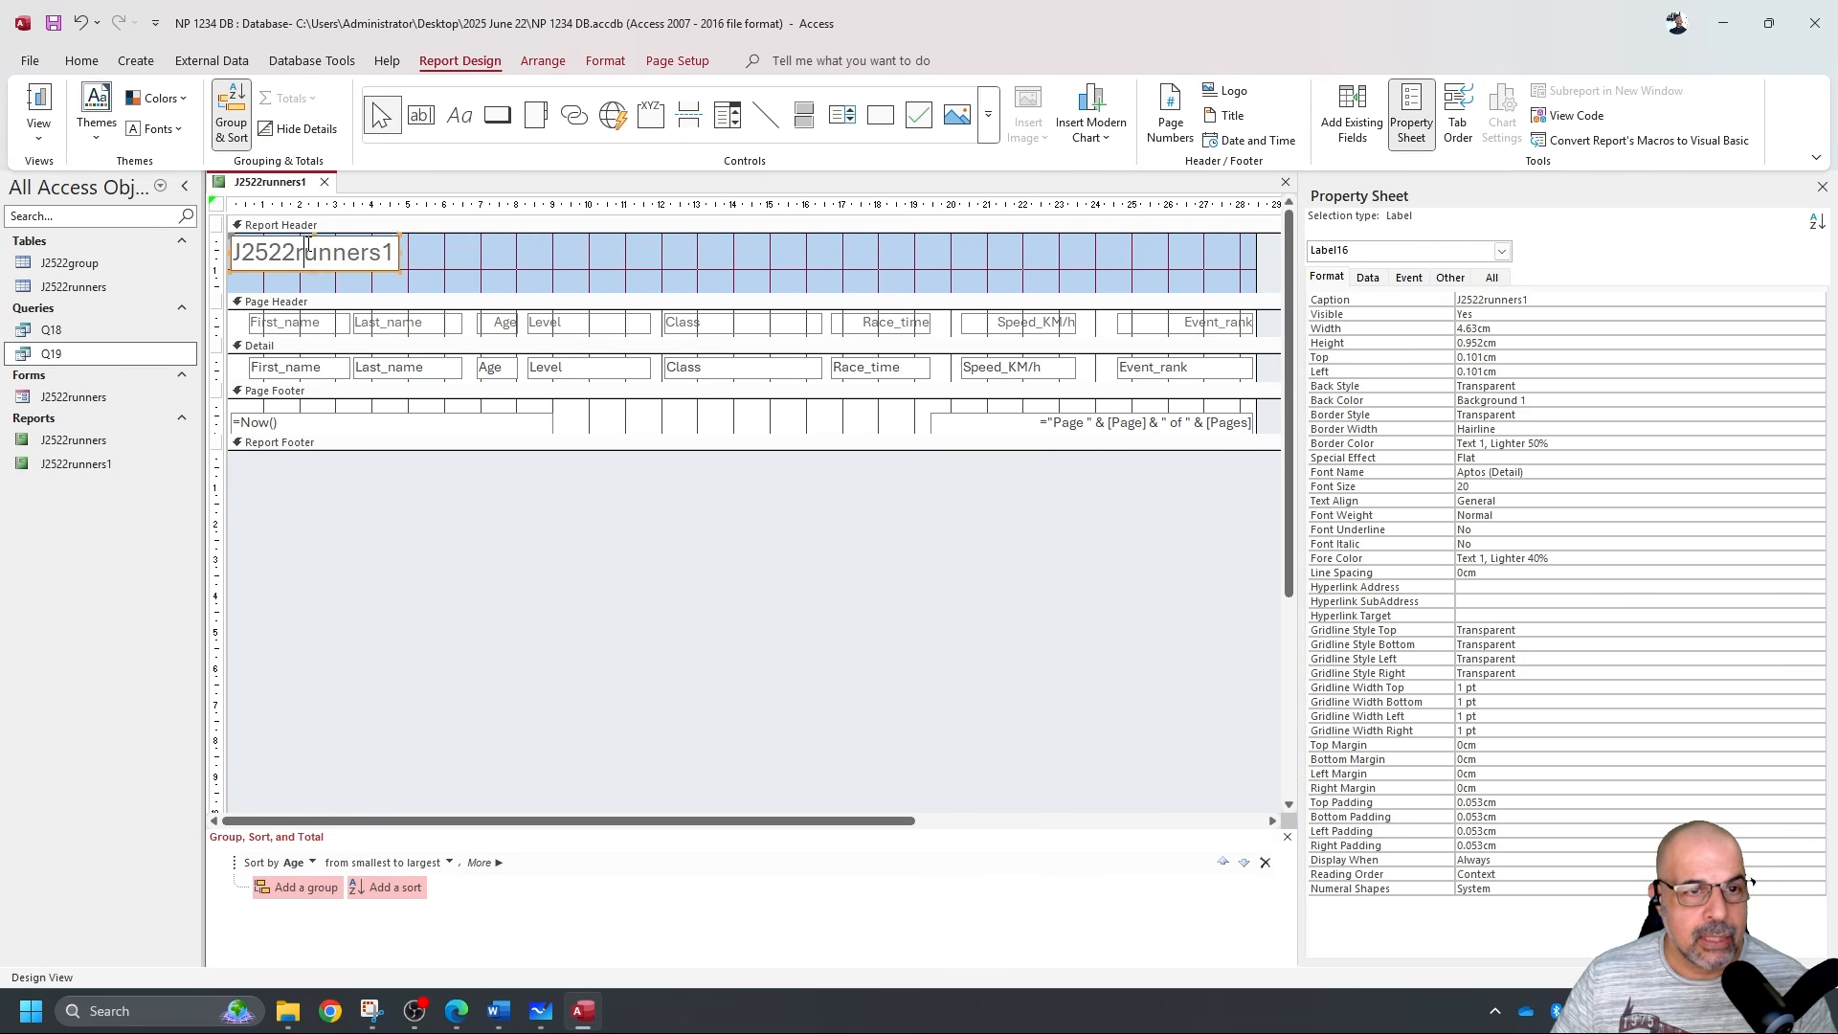
double_click(303, 247)
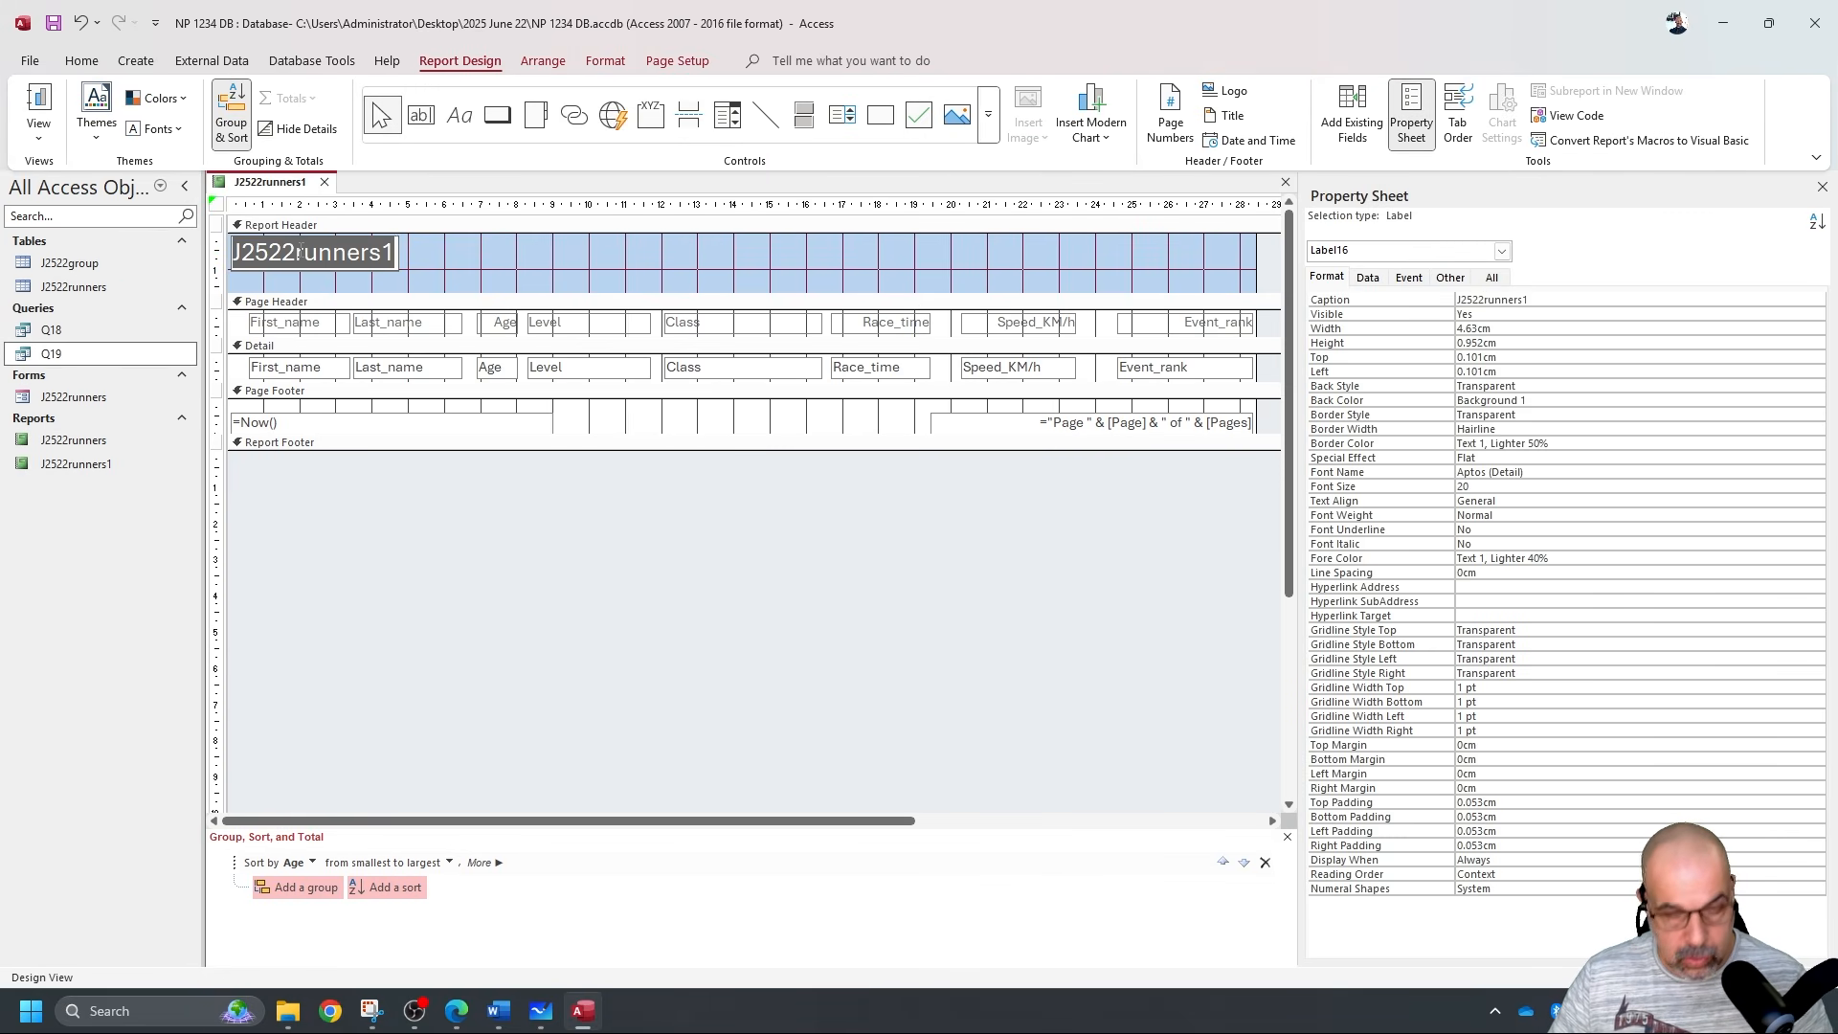
text(Top 100 Novice Runners)
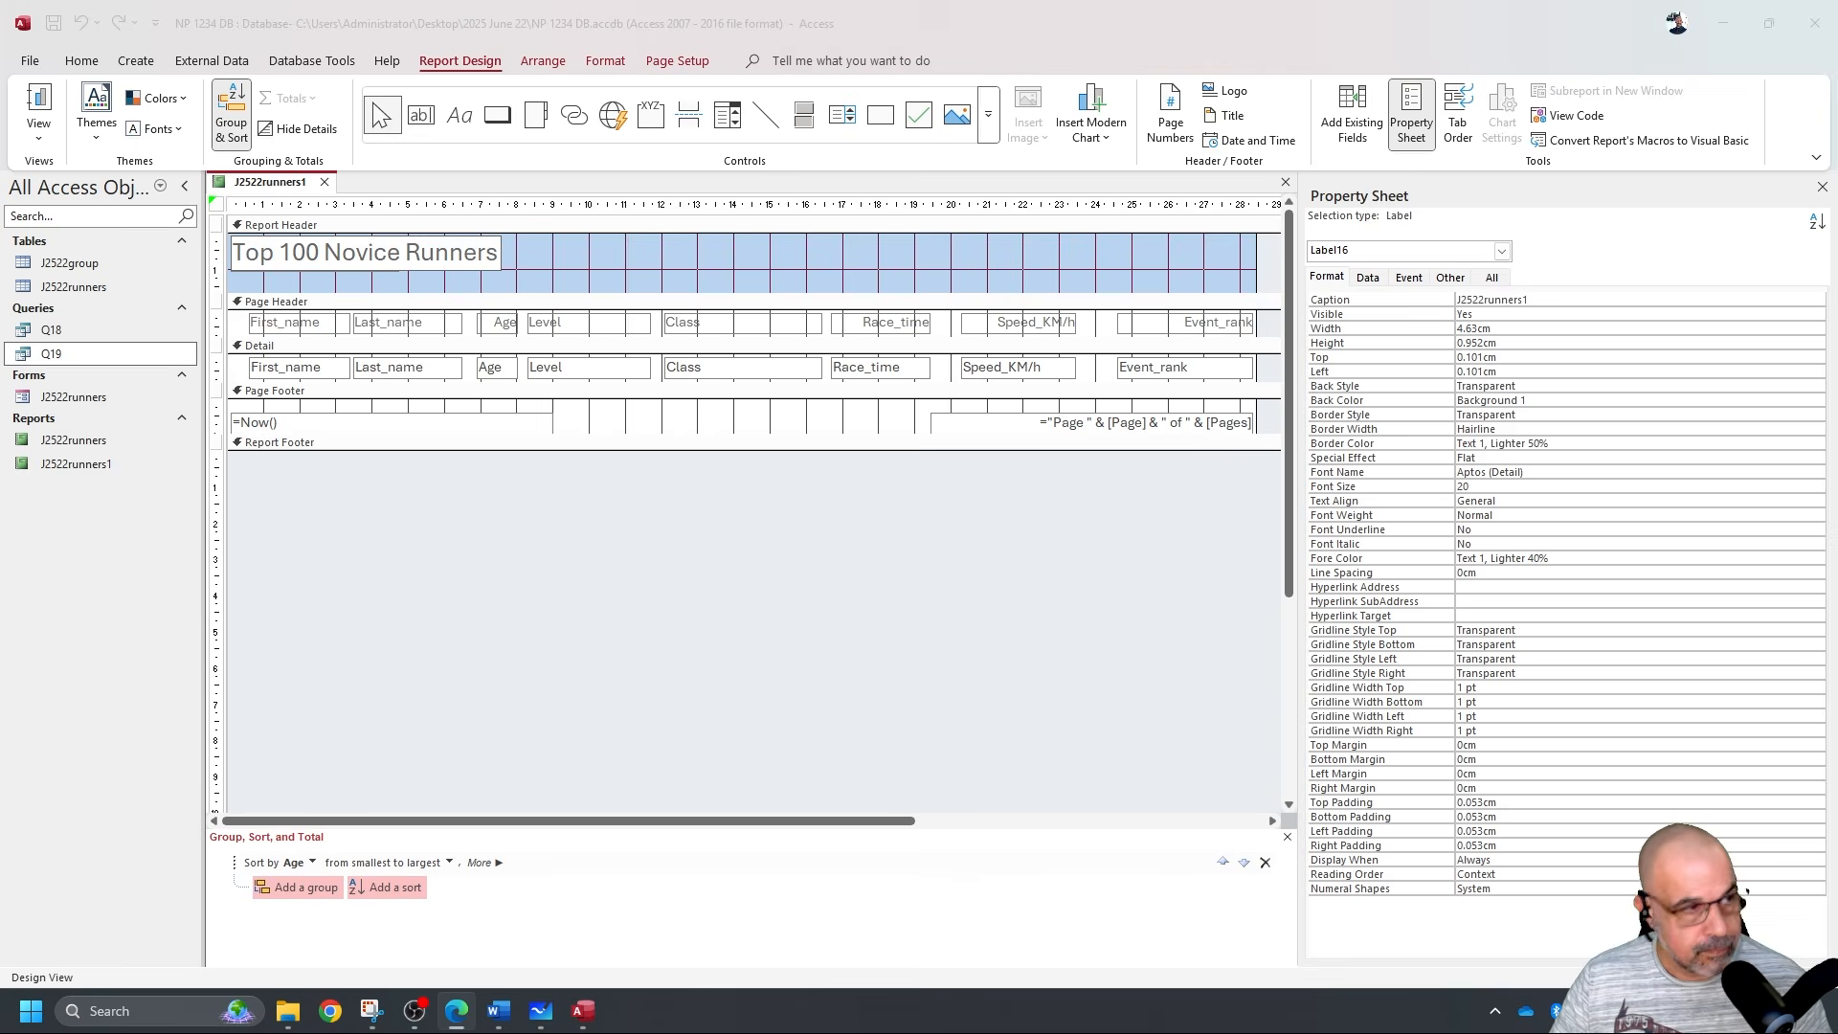
key(alt+Tab)
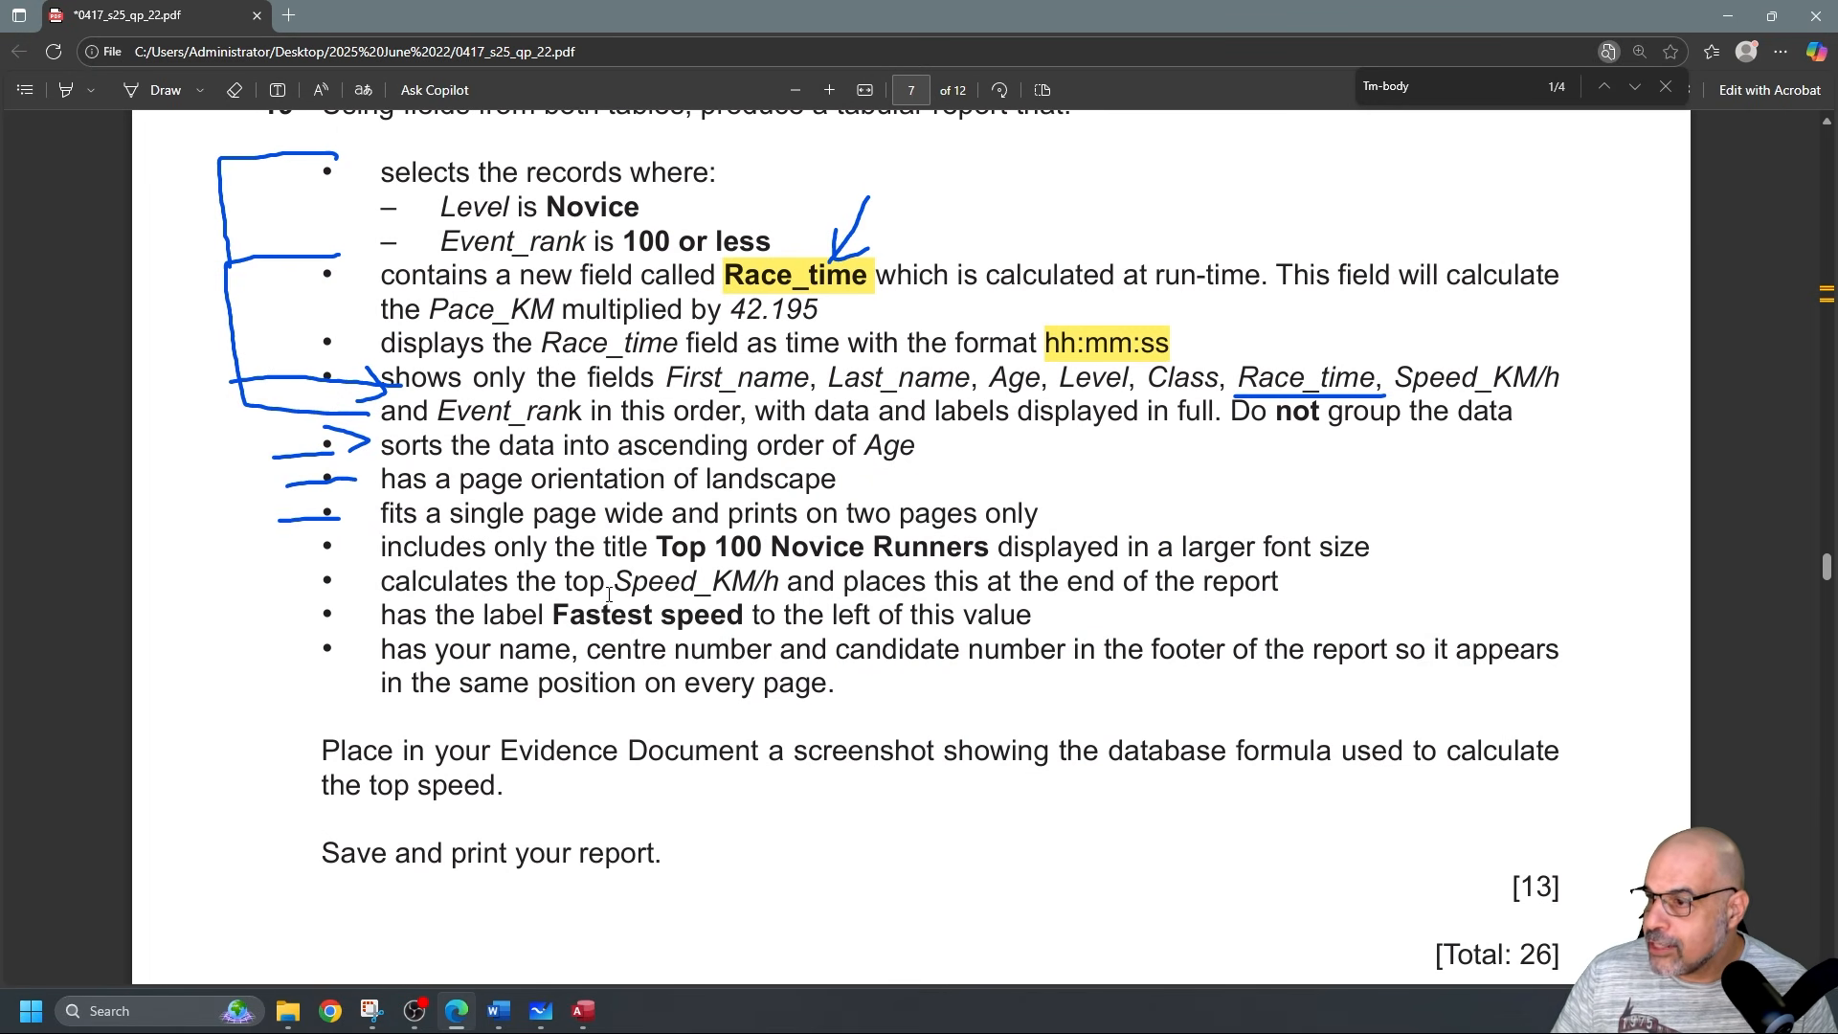
Highlight the word 'top' in the Speed_KM/h requirement in yellow.
drag(615, 584, 1279, 598)
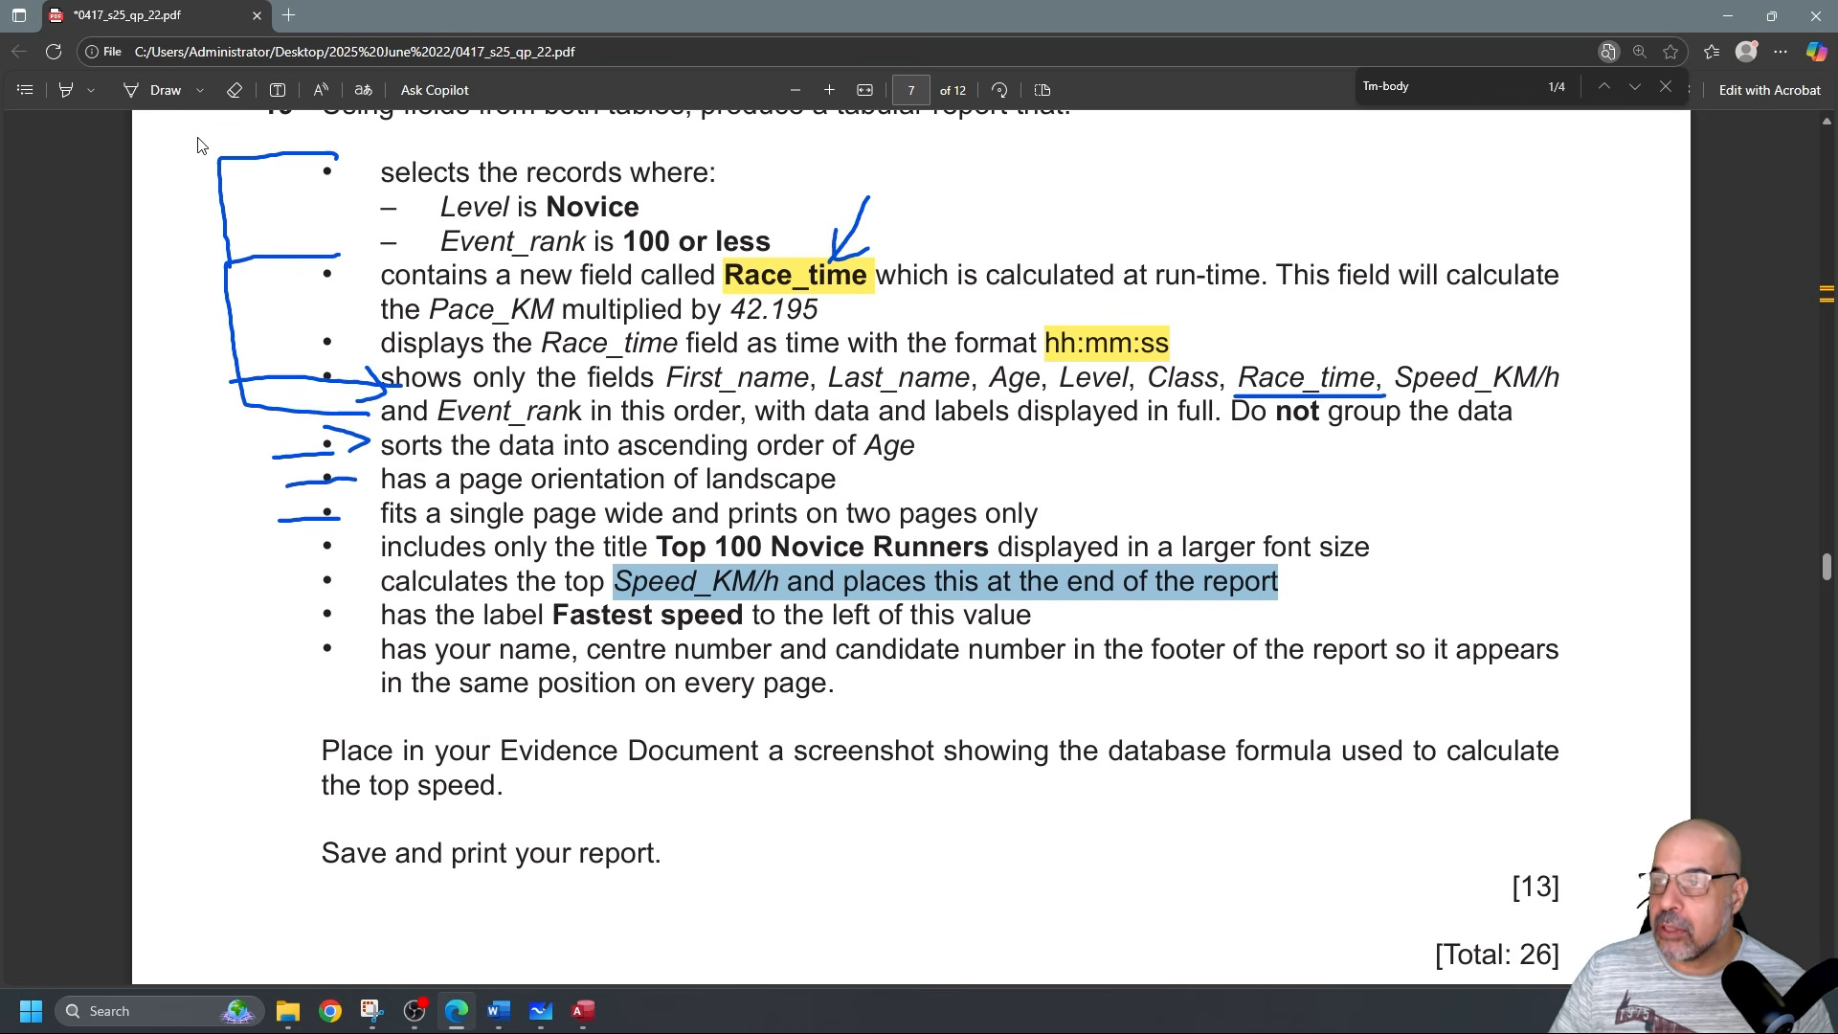
click(65, 89)
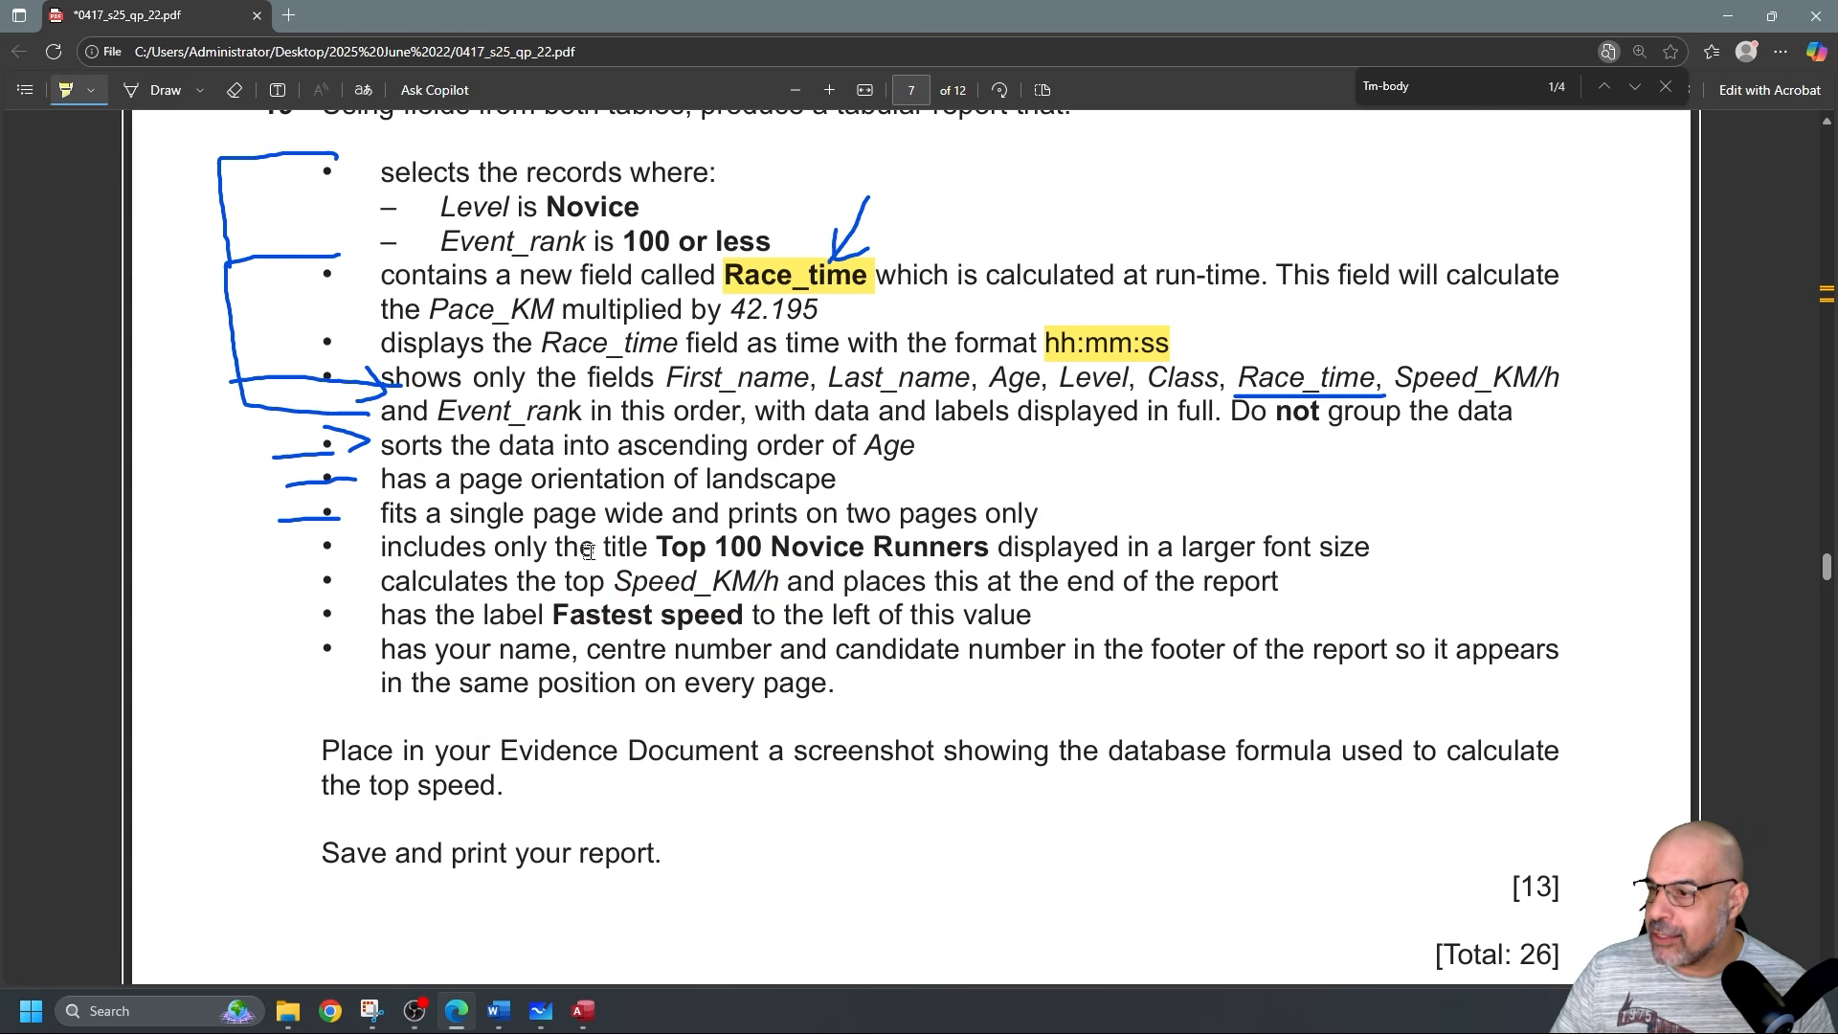
drag(565, 584, 594, 582)
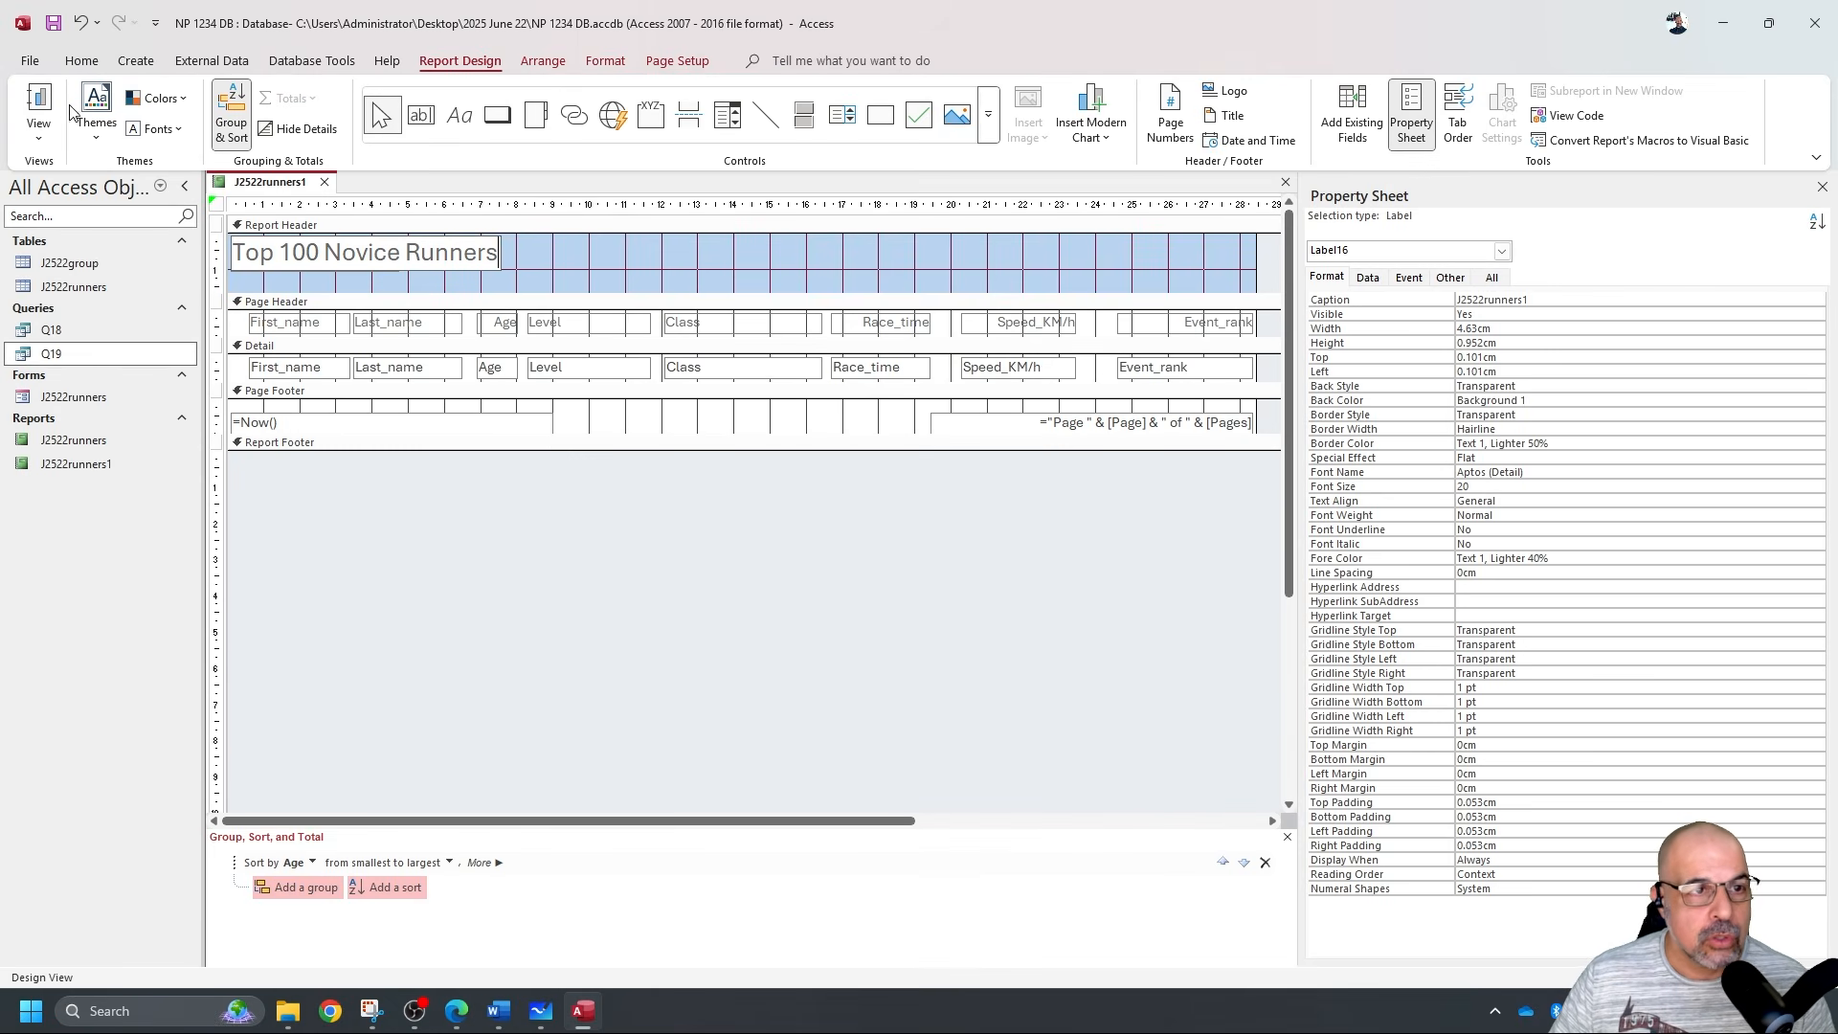
Preview the retitled report in Report View, then go back to Design View.
click(40, 101)
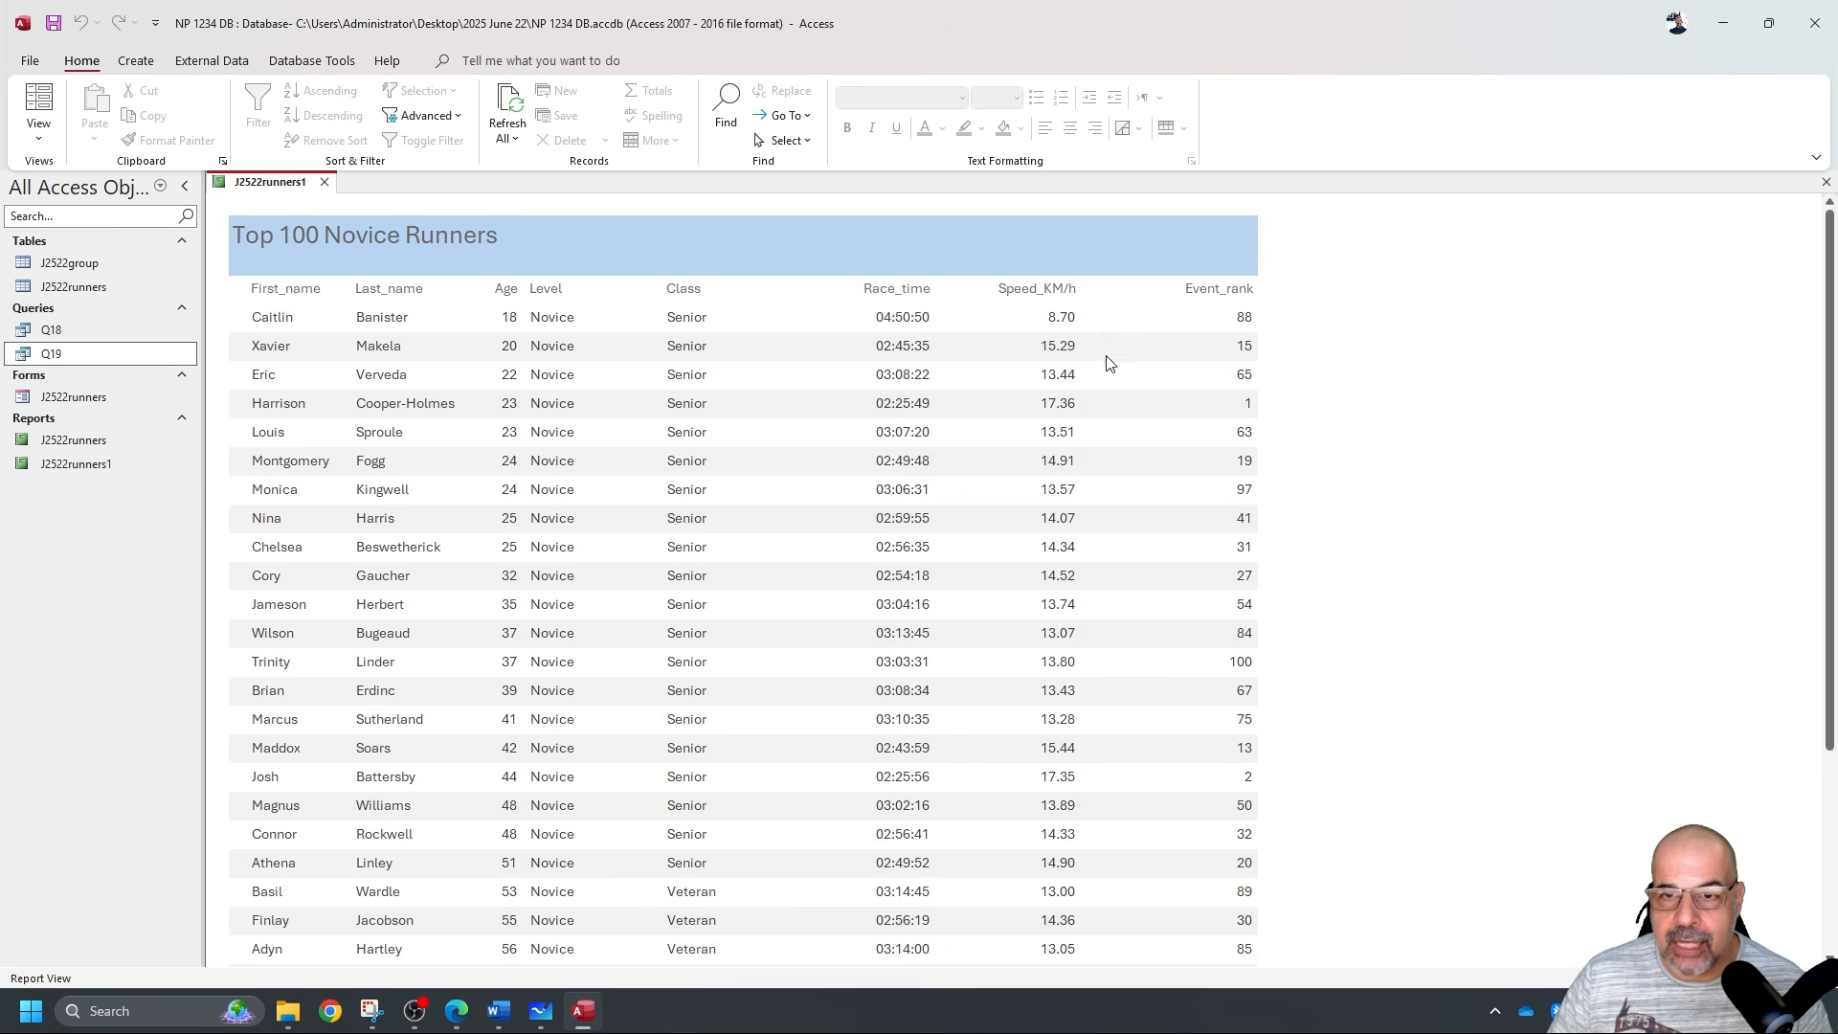
scroll(1047, 485, down, 5)
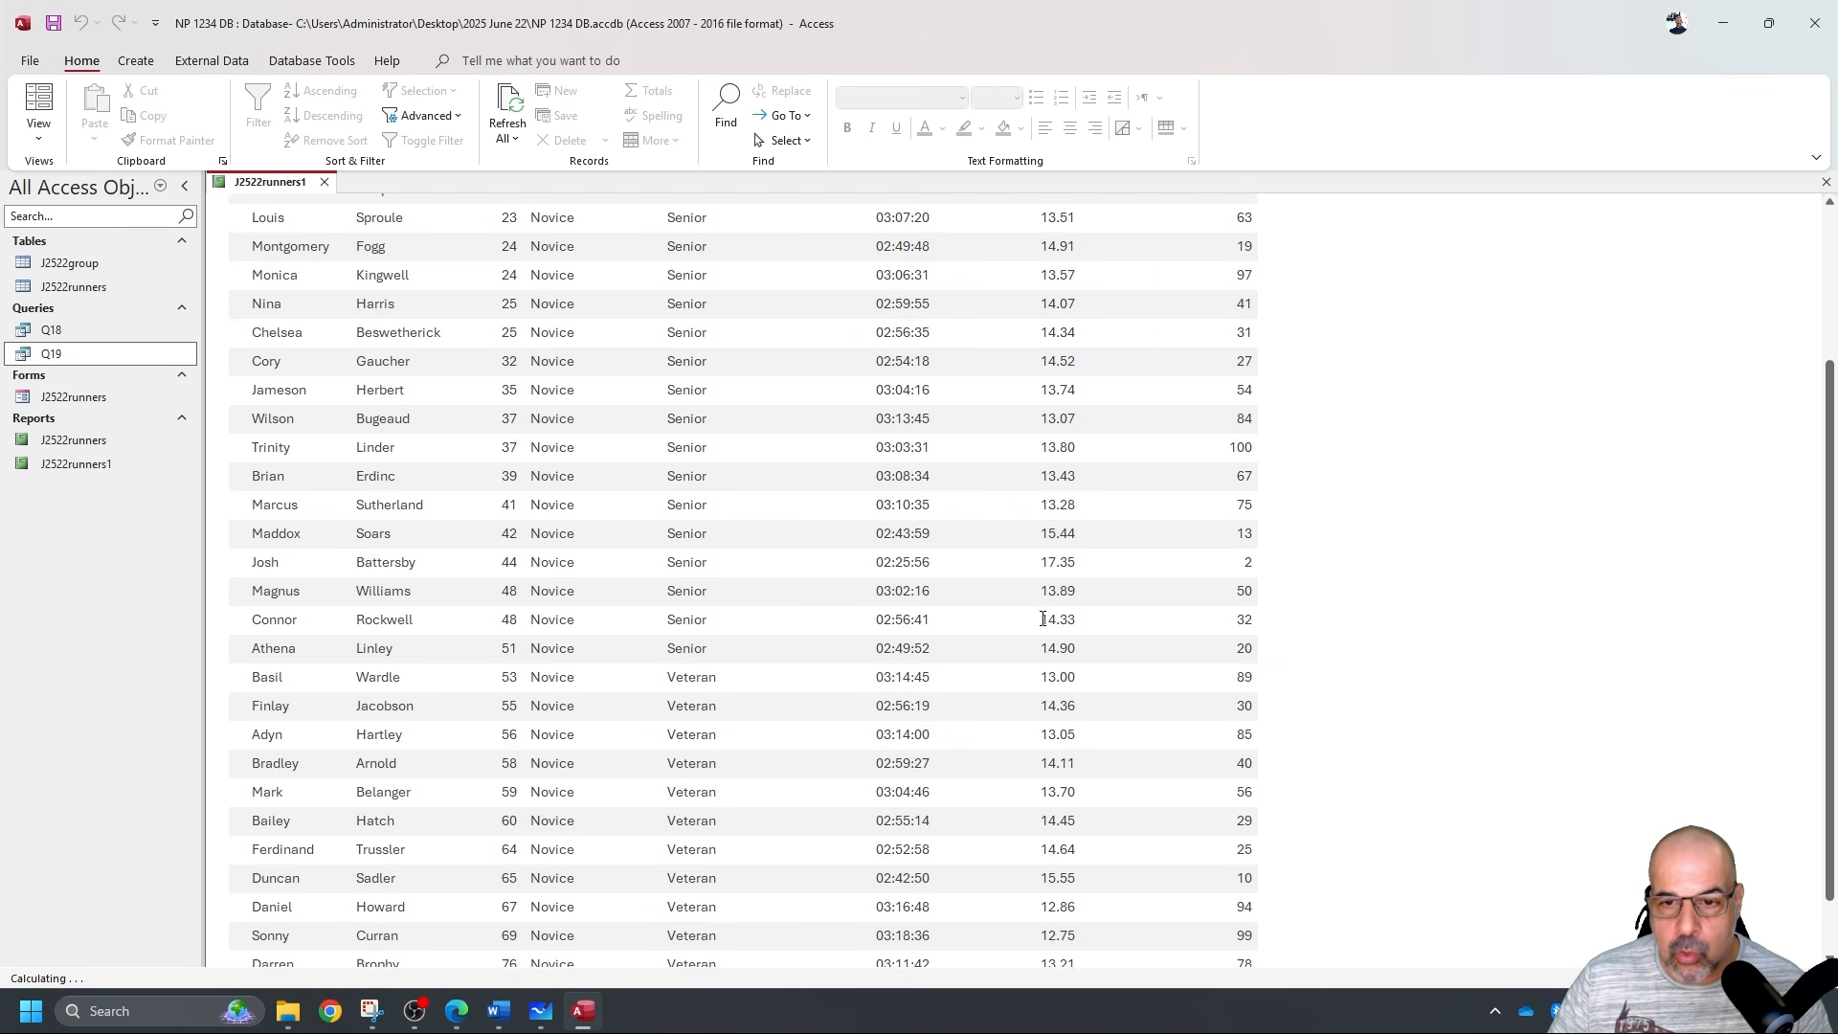
scroll(1076, 594, up, 5)
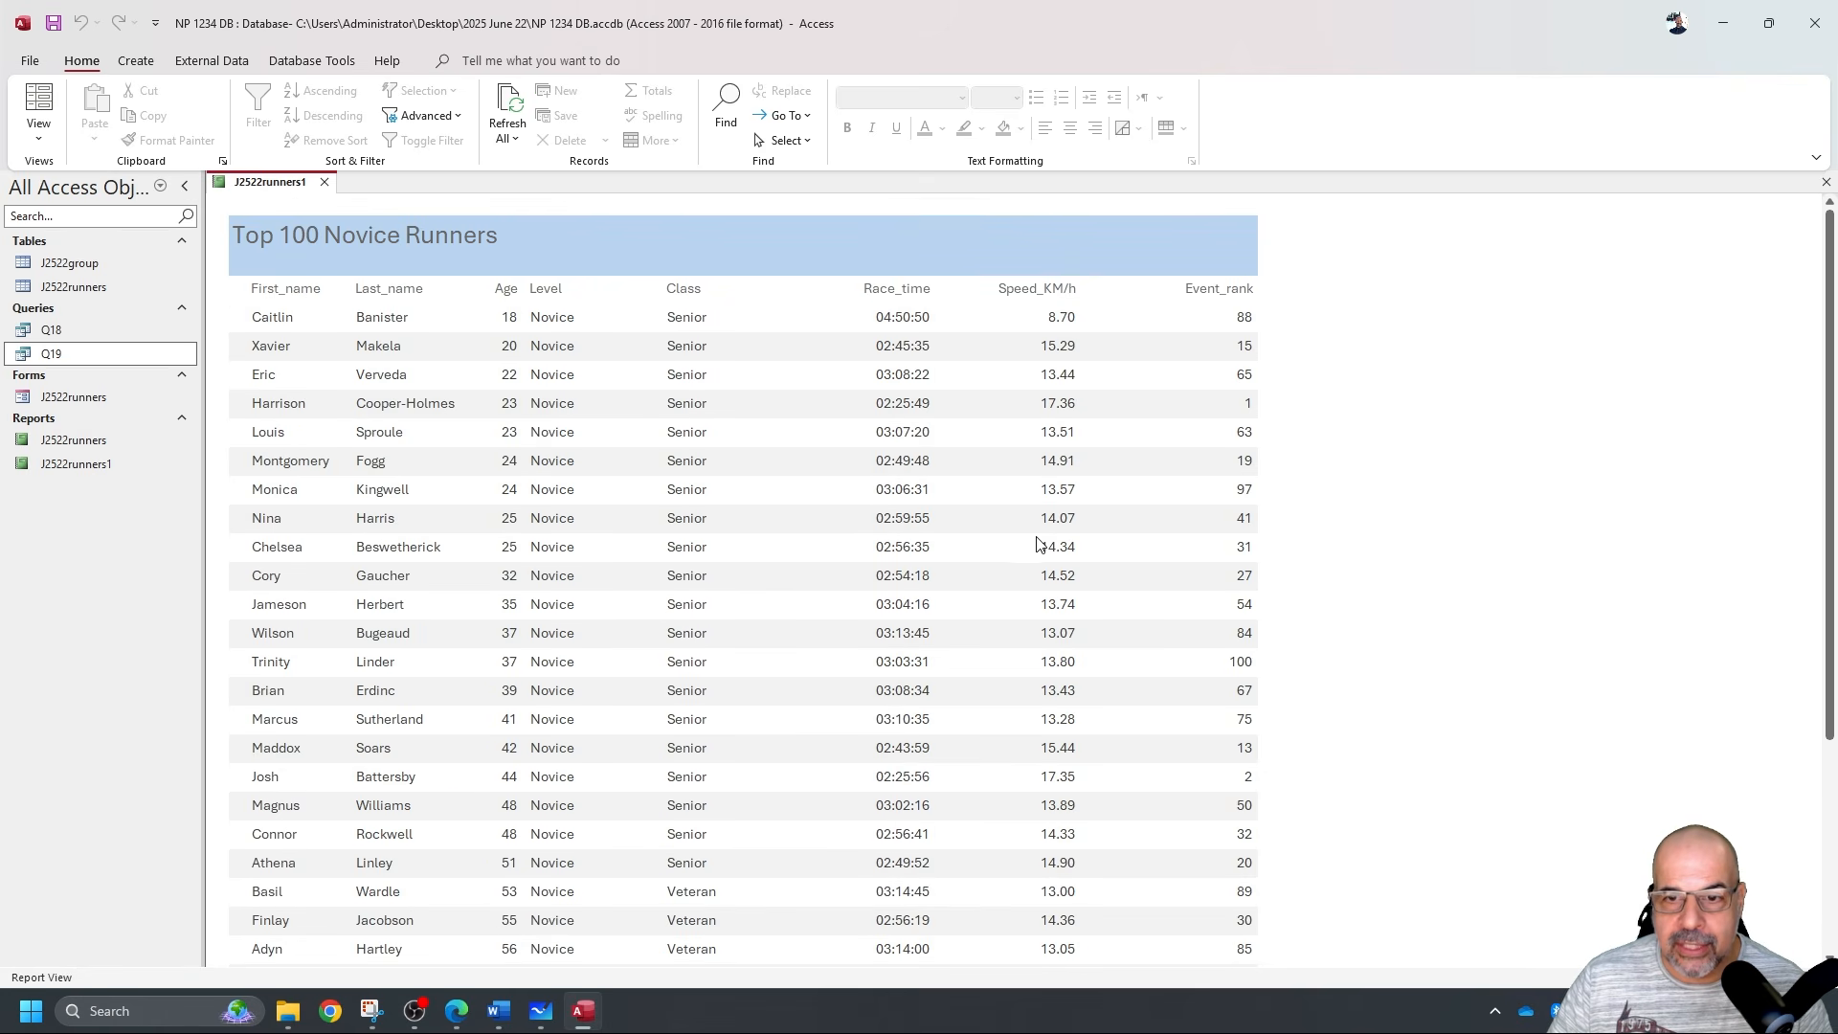
scroll(1030, 833, down, 5)
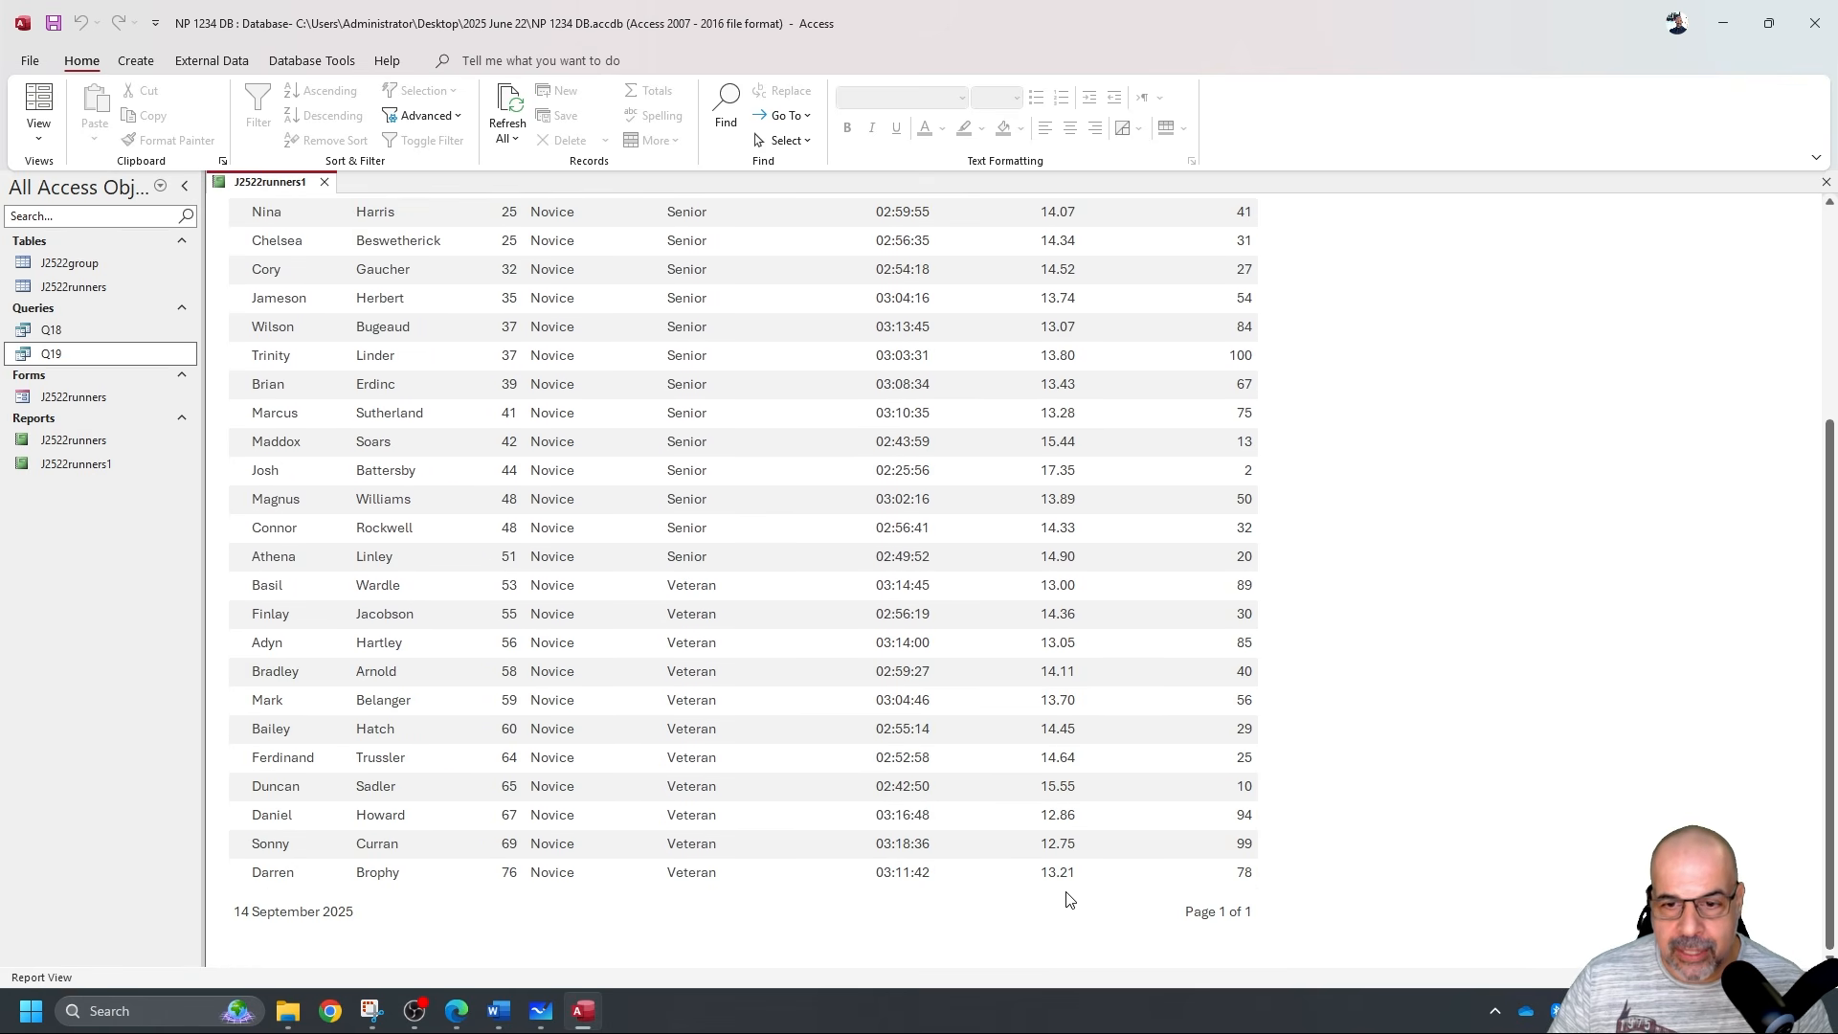
click(38, 129)
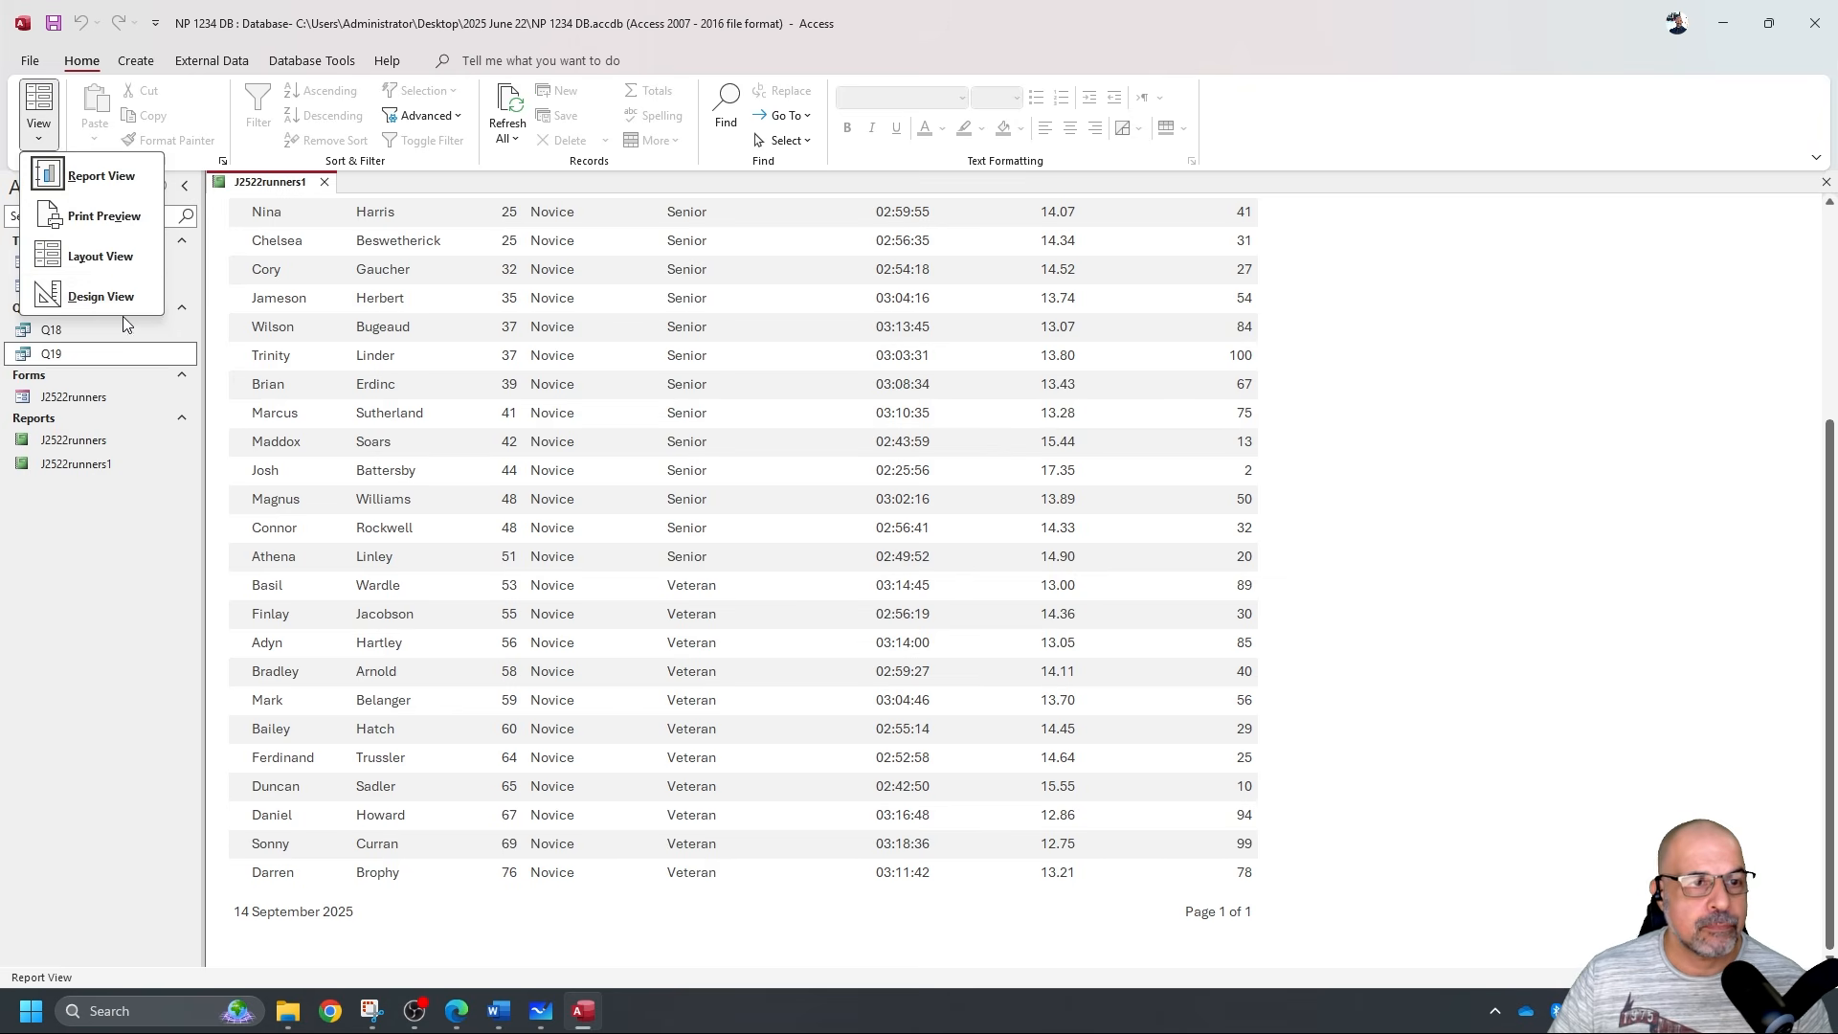
click(132, 297)
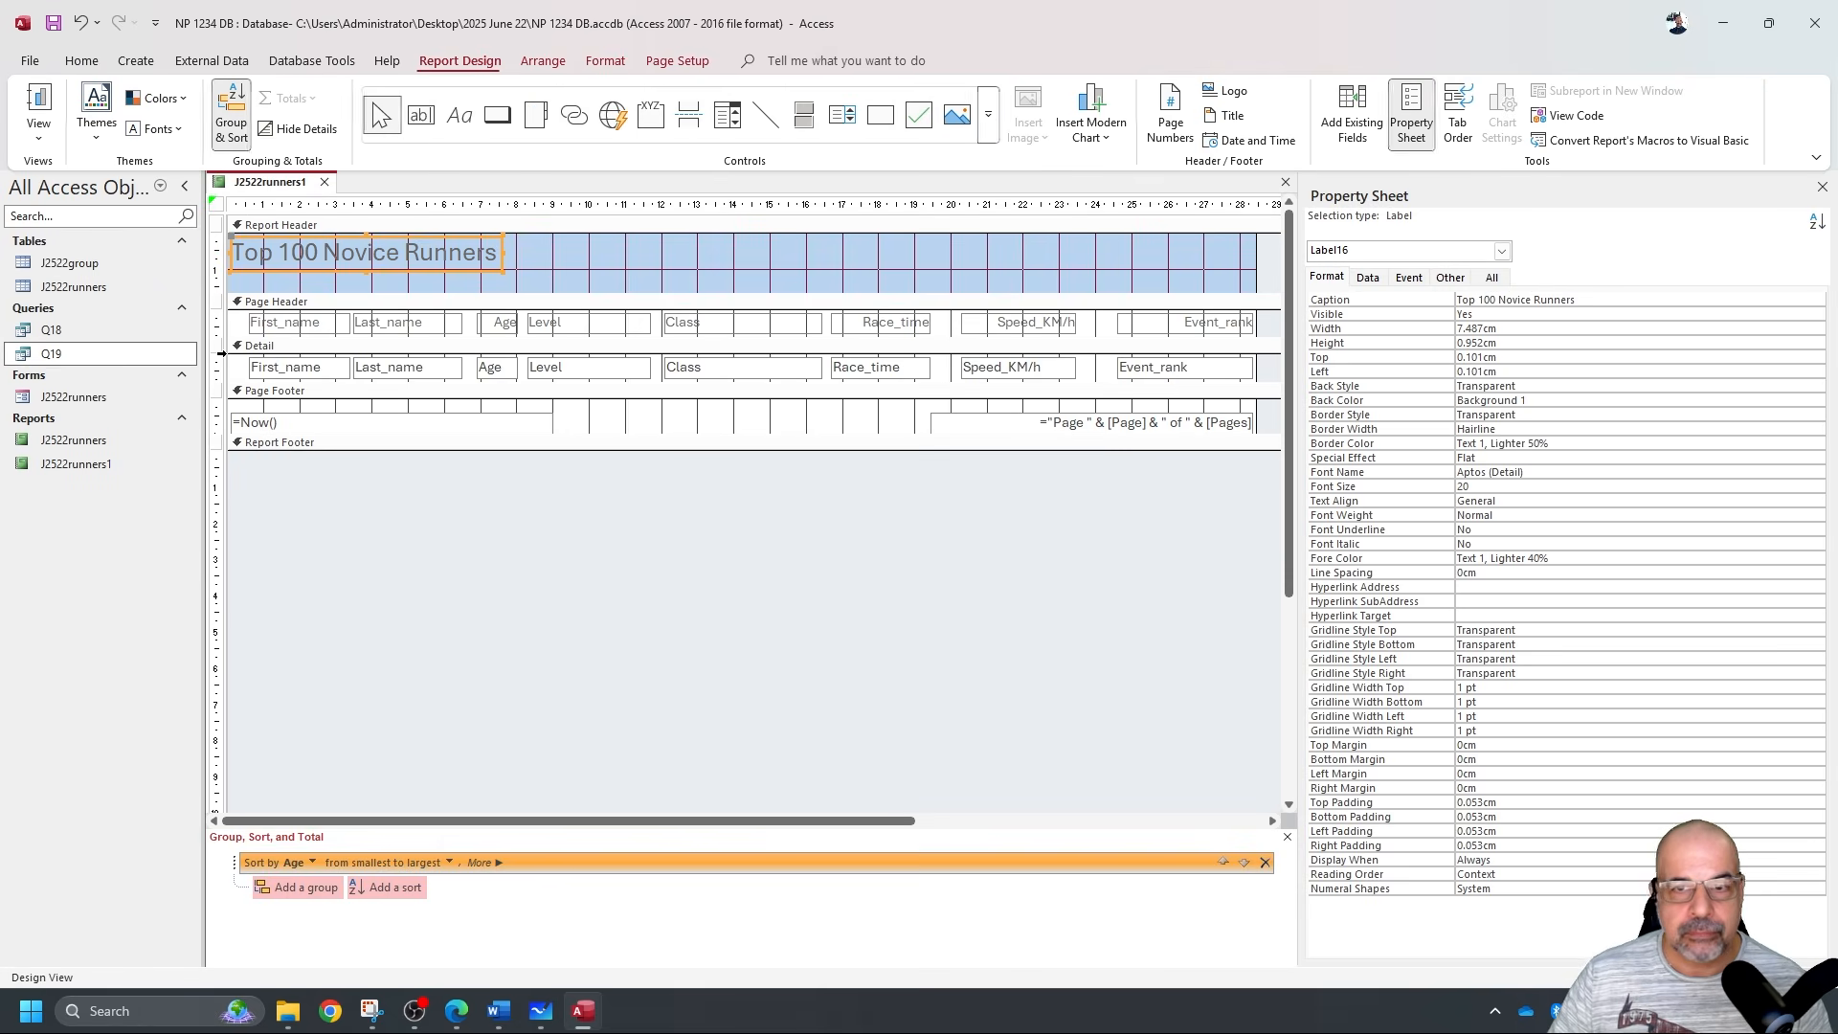
Add a Max total for Speed_KM/h to the report footer and widen the total box.
click(986, 378)
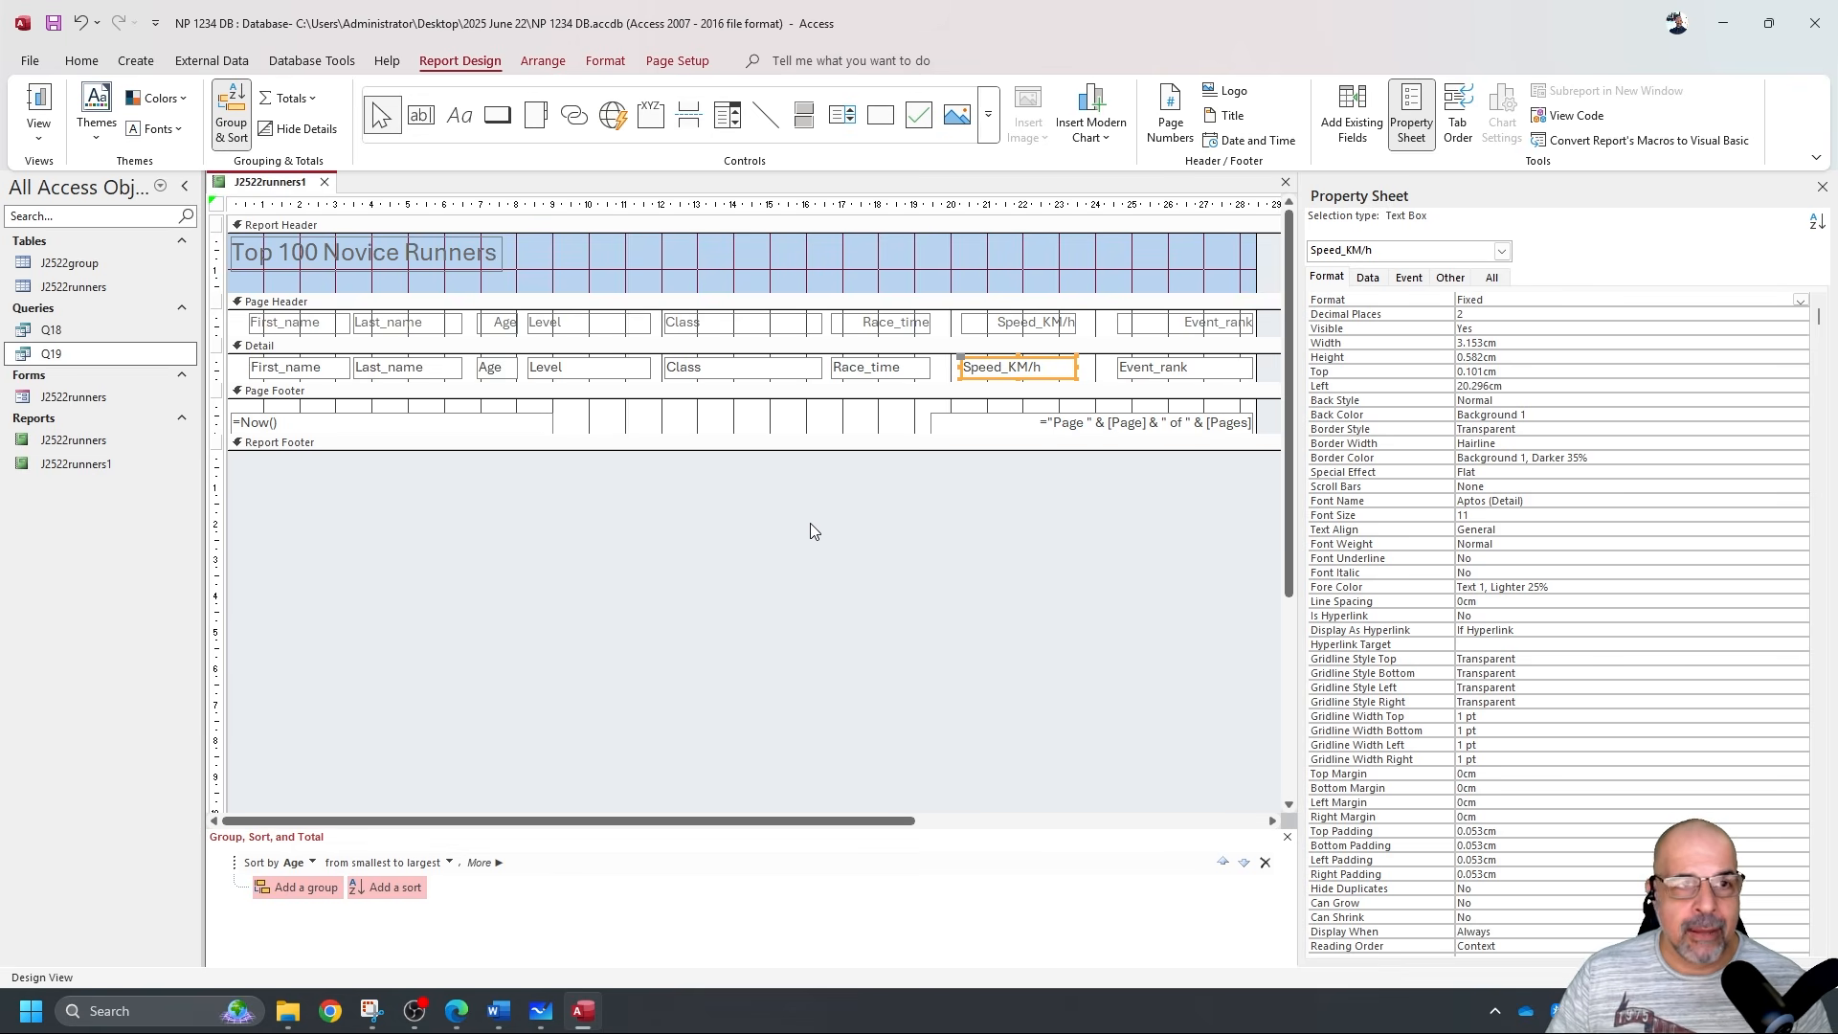
right_click(1058, 372)
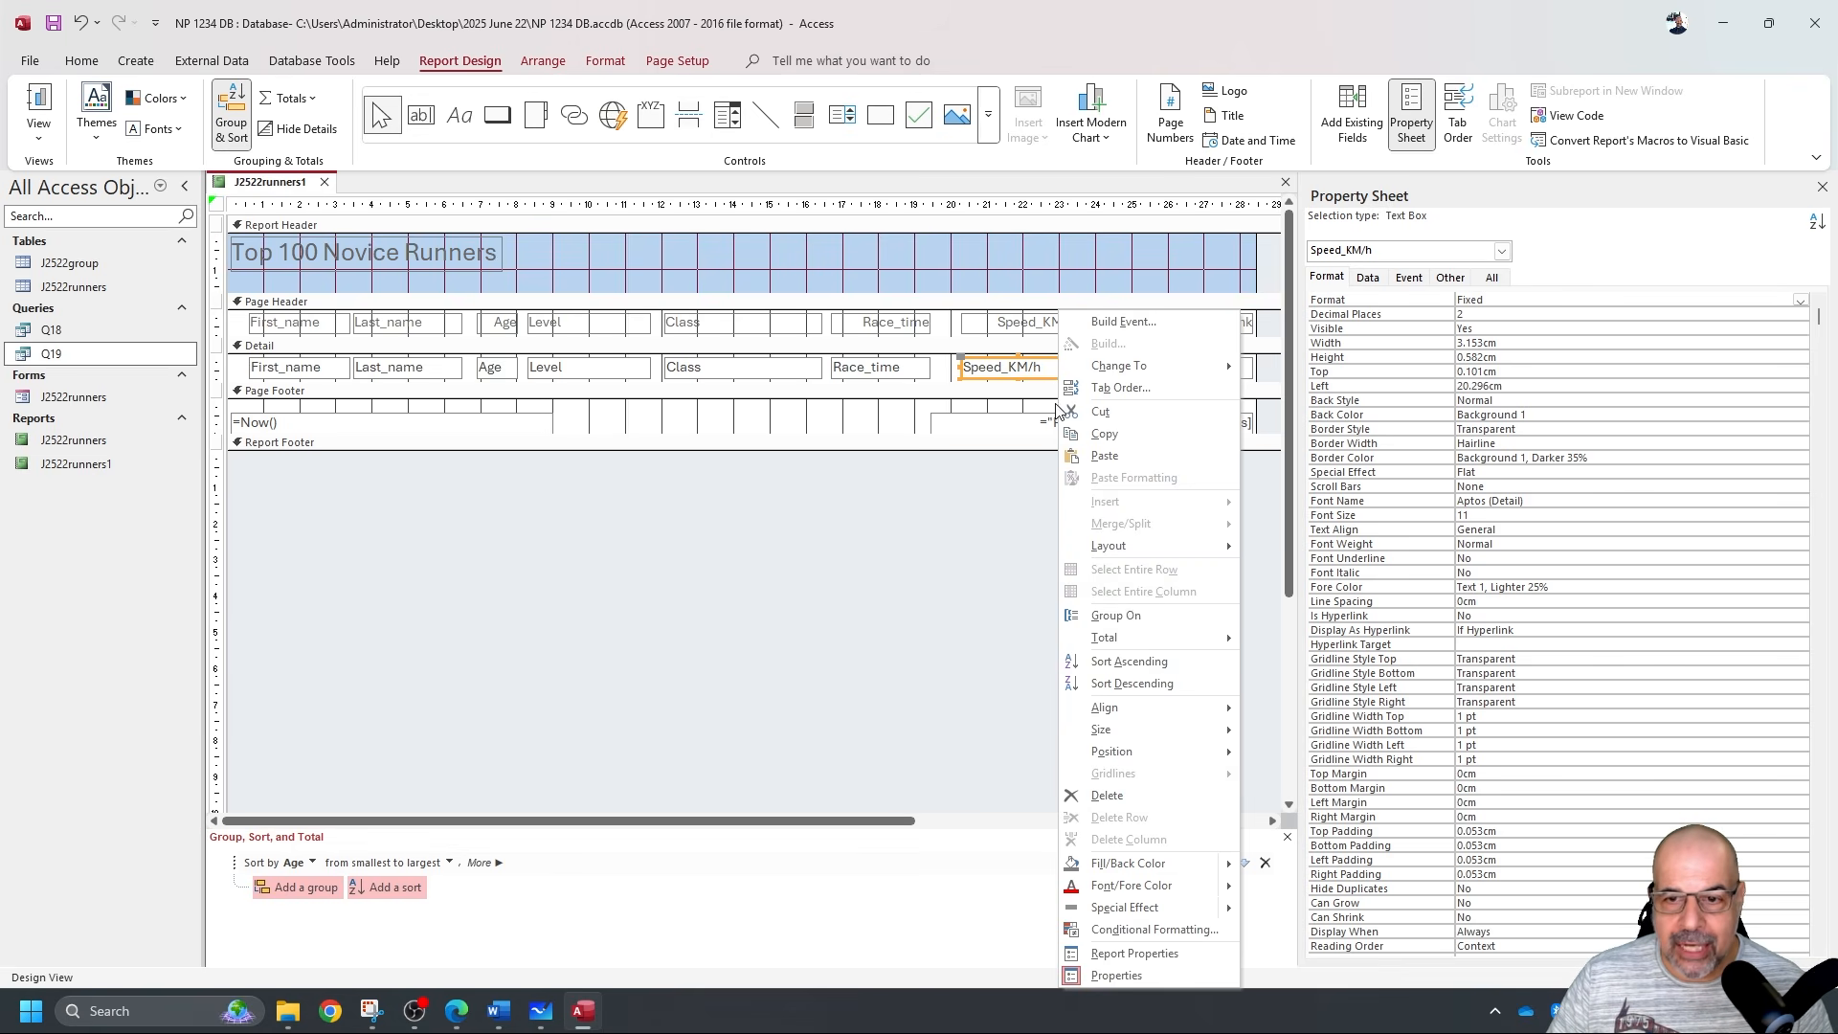
mouse_move(1135, 644)
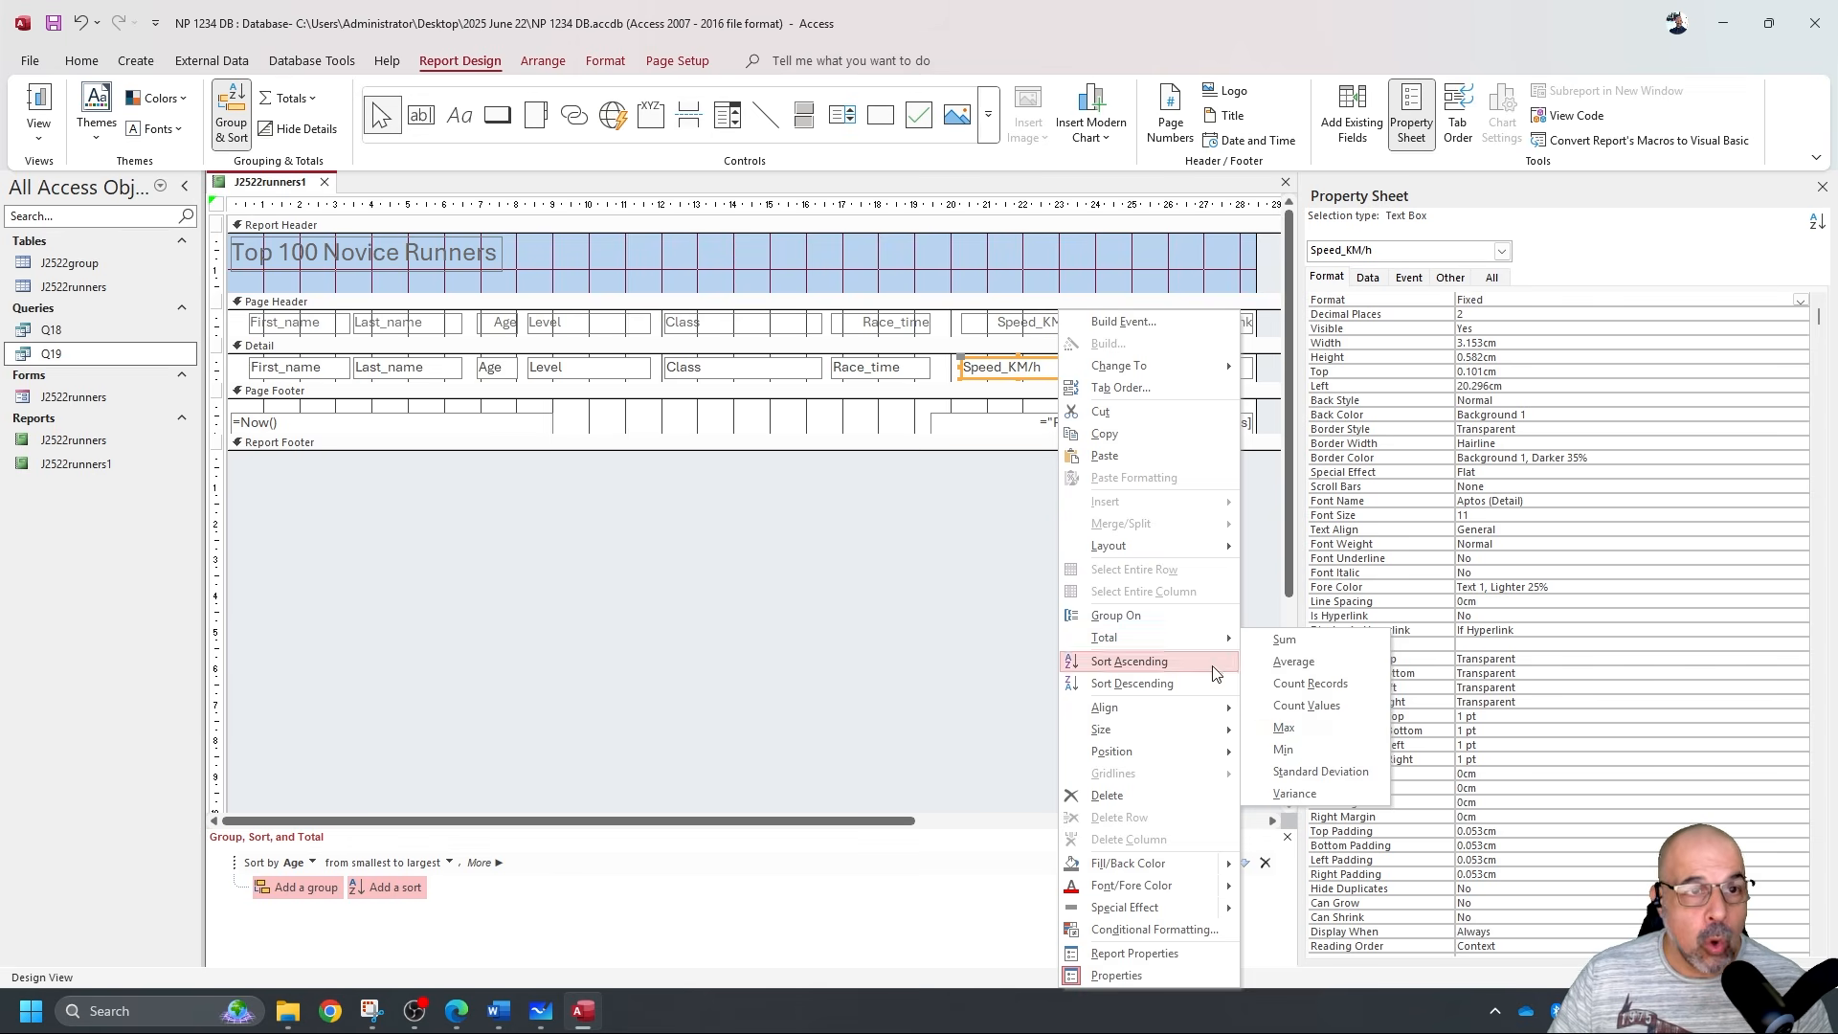
click(310, 100)
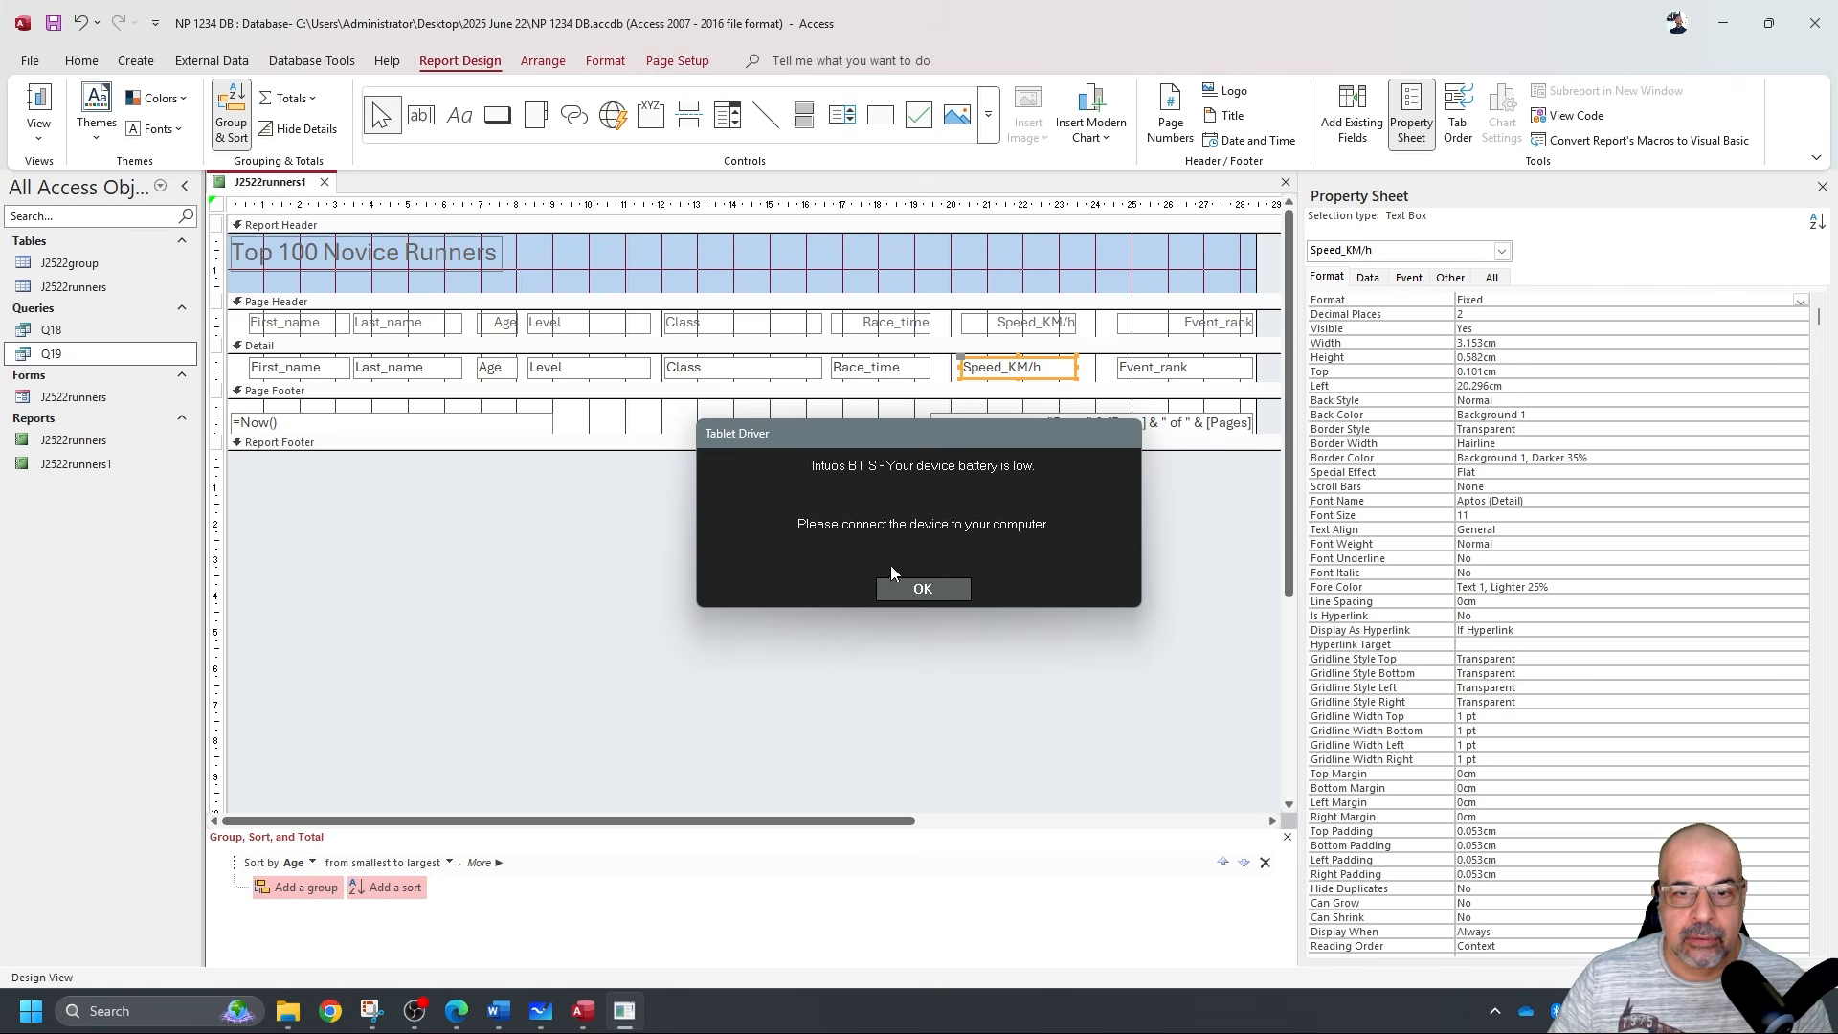
click(921, 588)
click(291, 98)
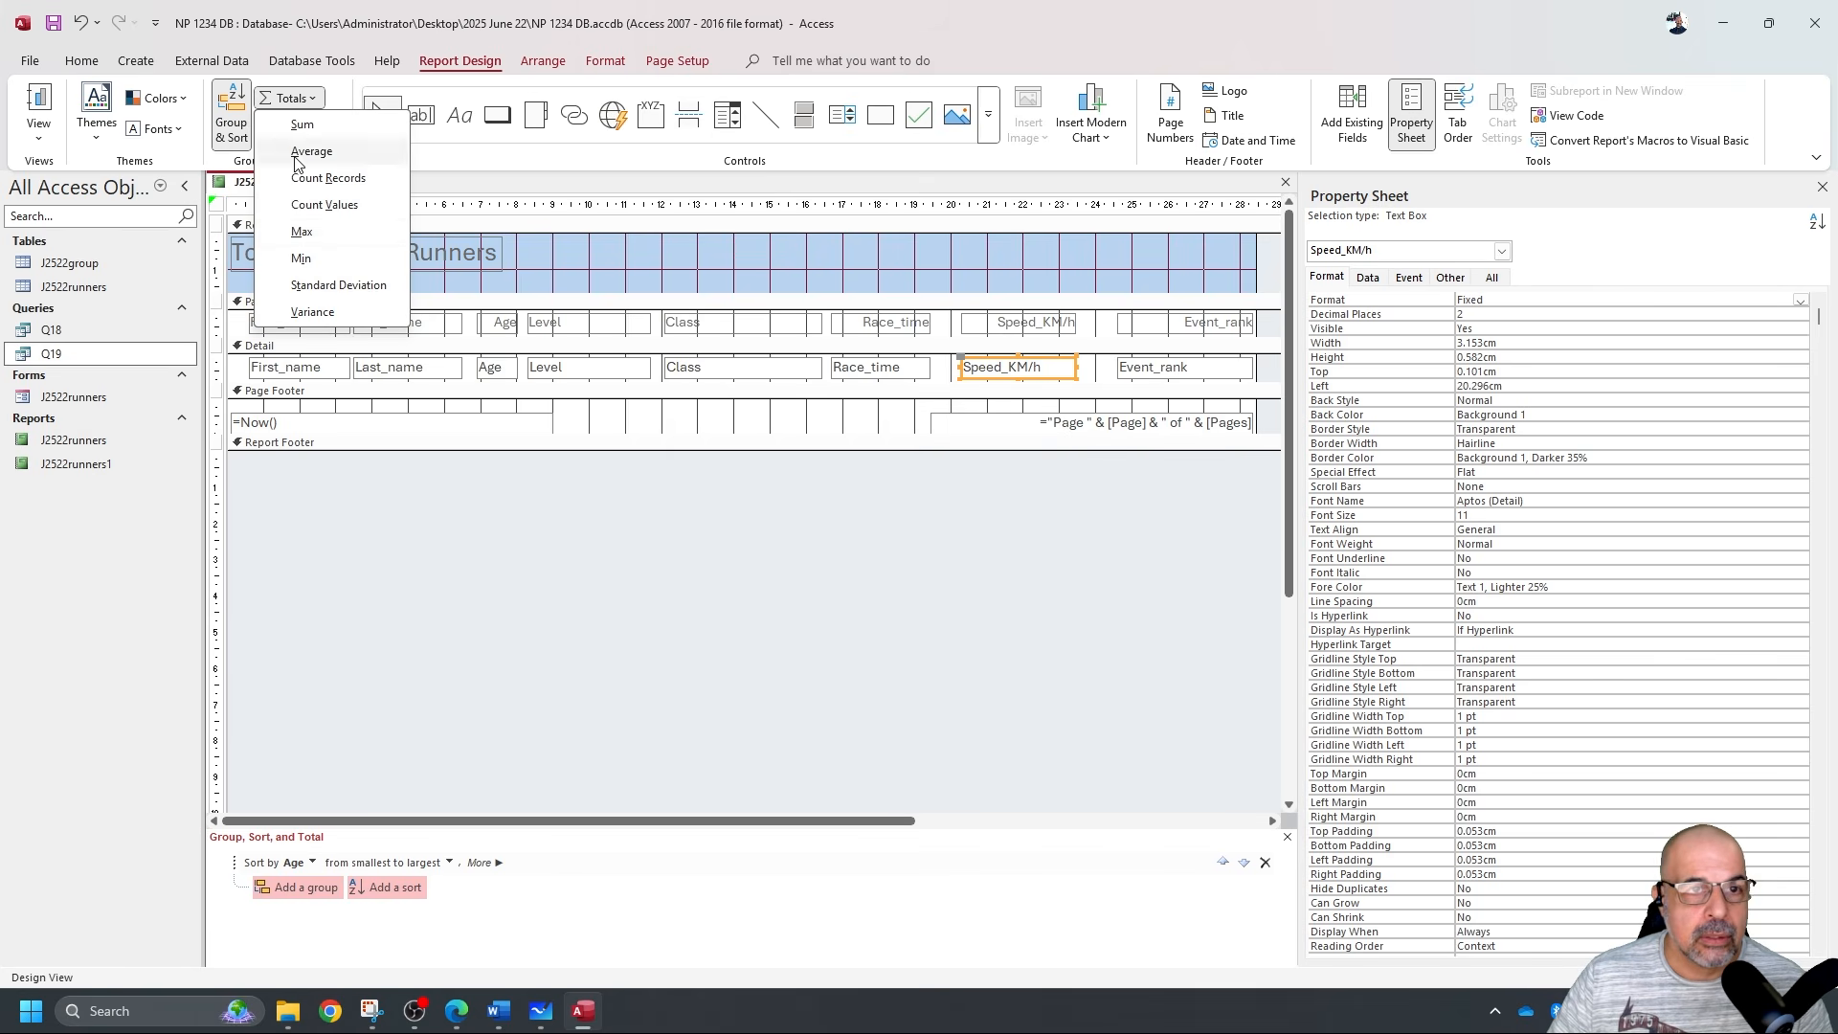
click(351, 234)
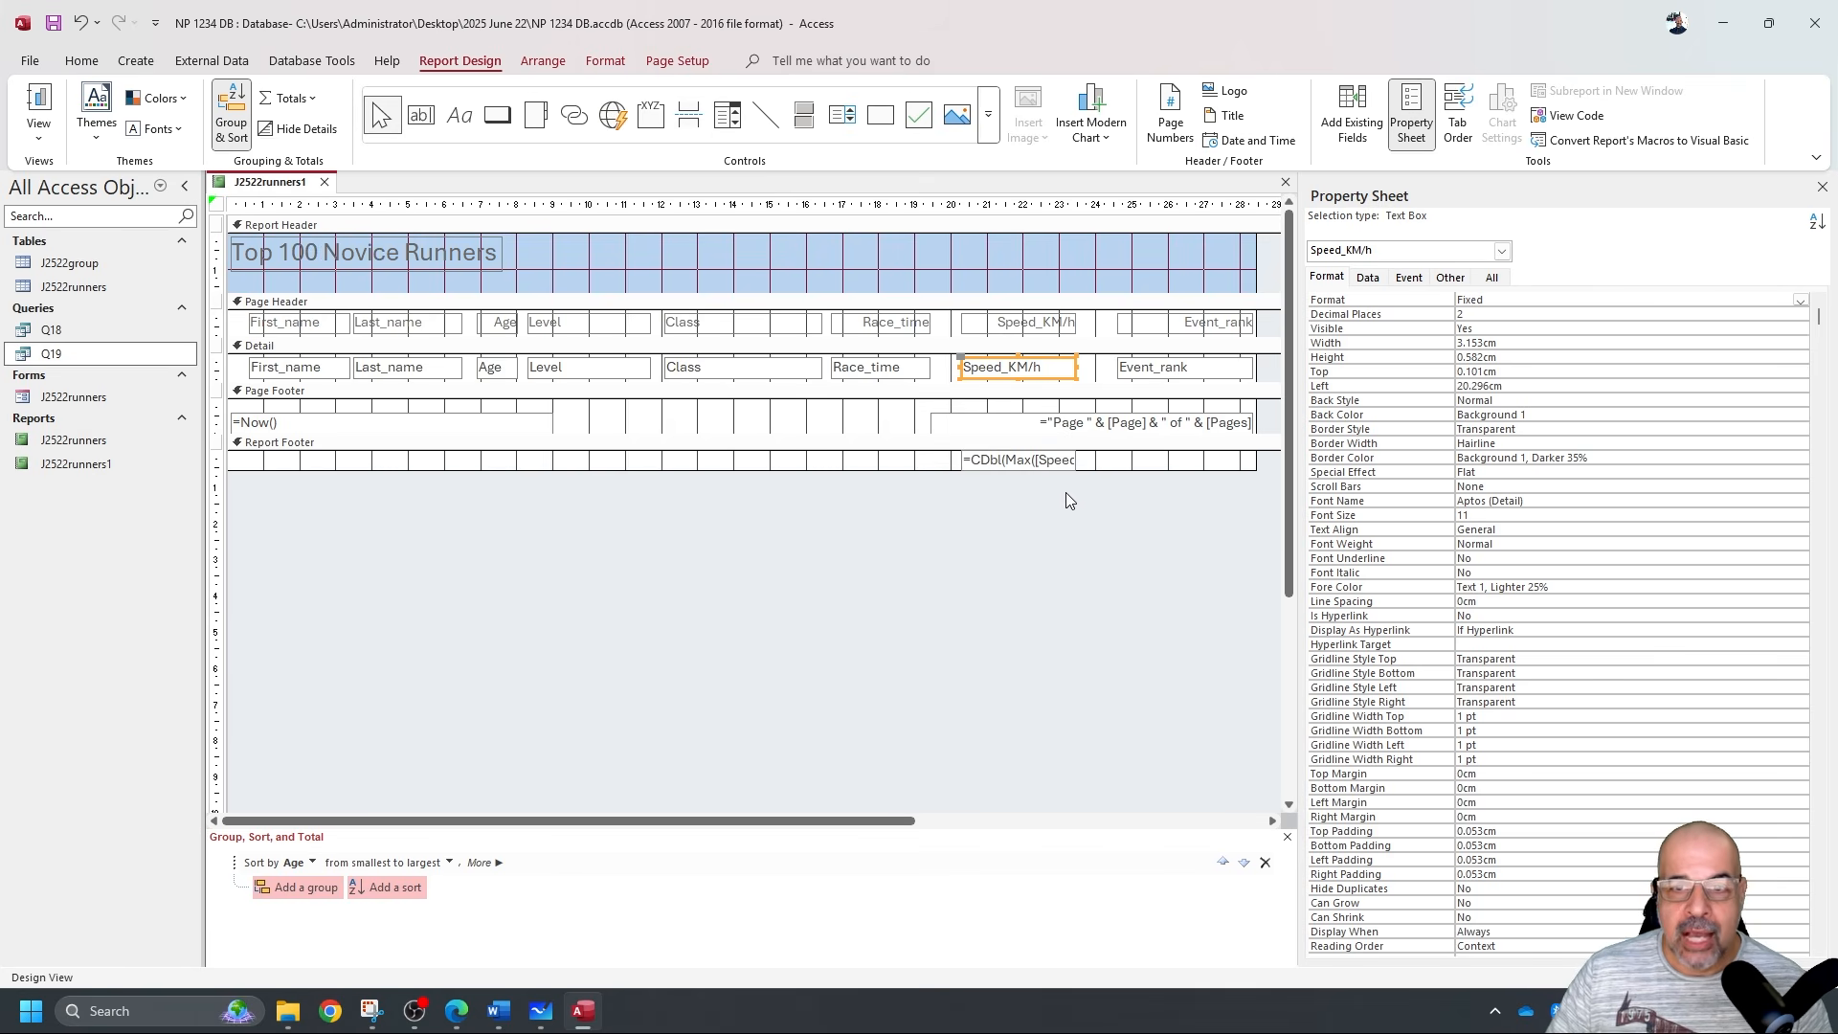
click(981, 462)
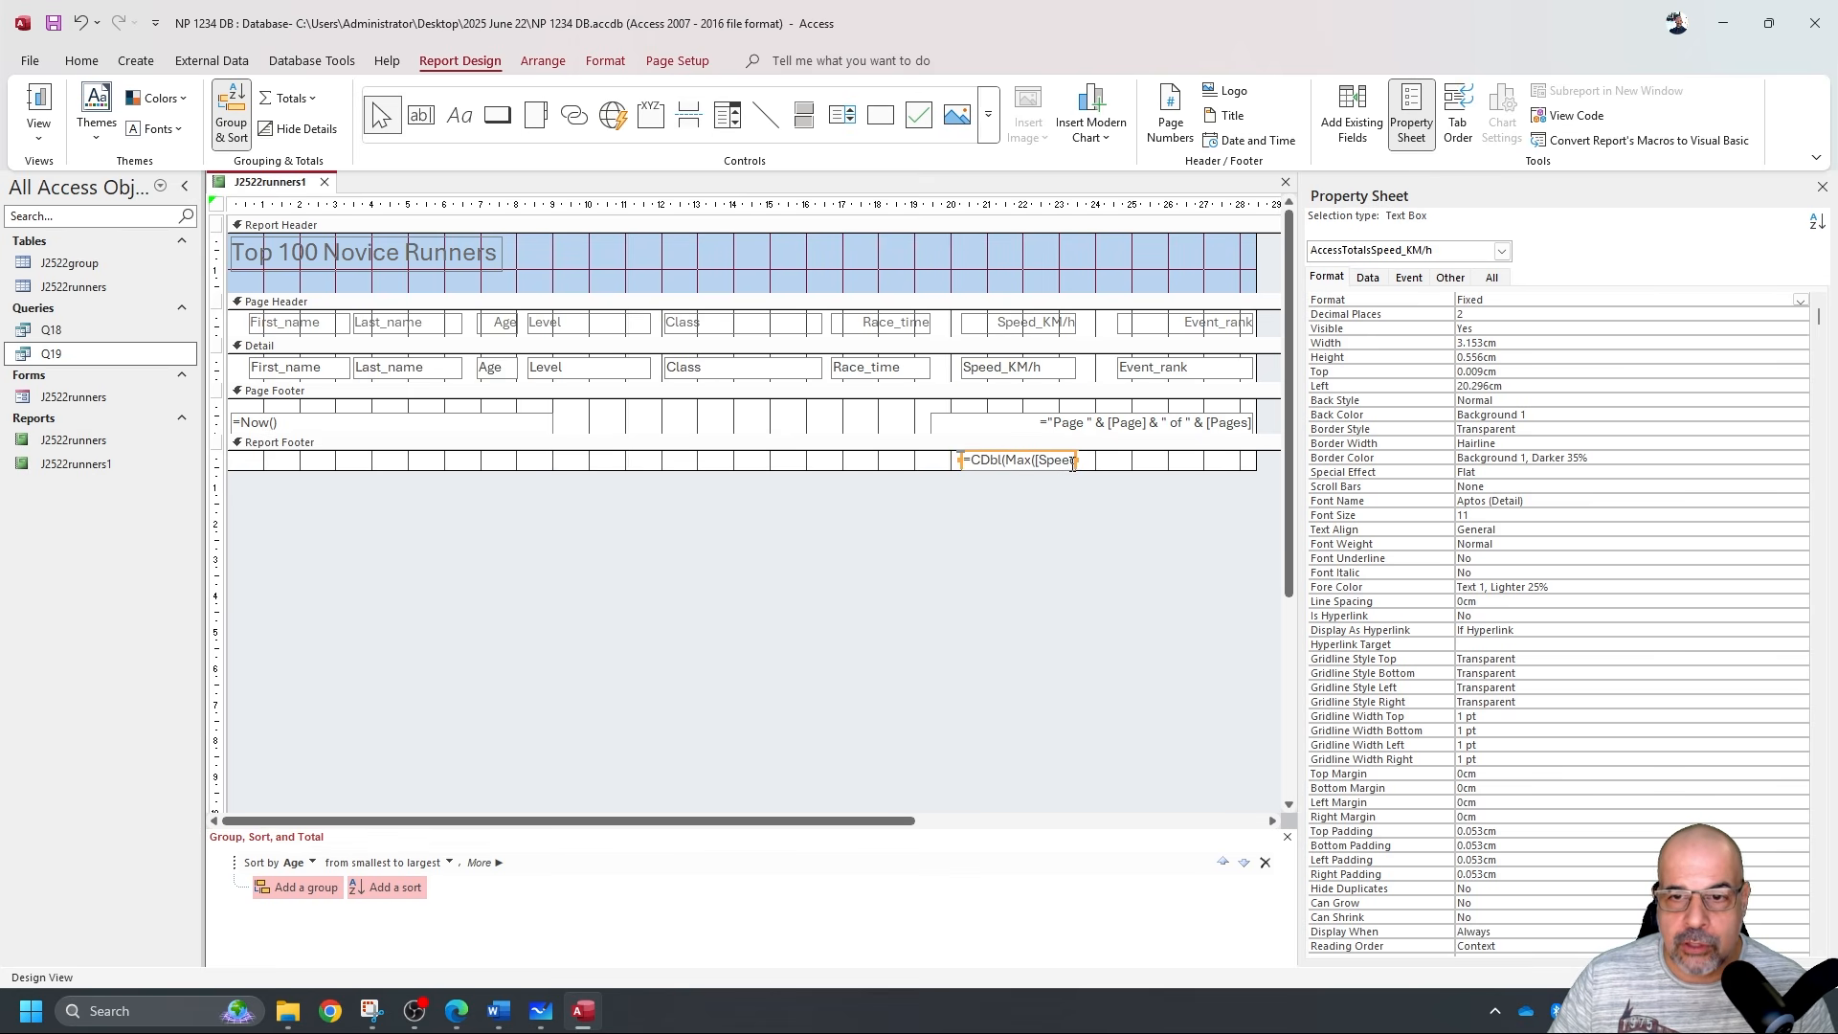
drag(1076, 461, 1151, 458)
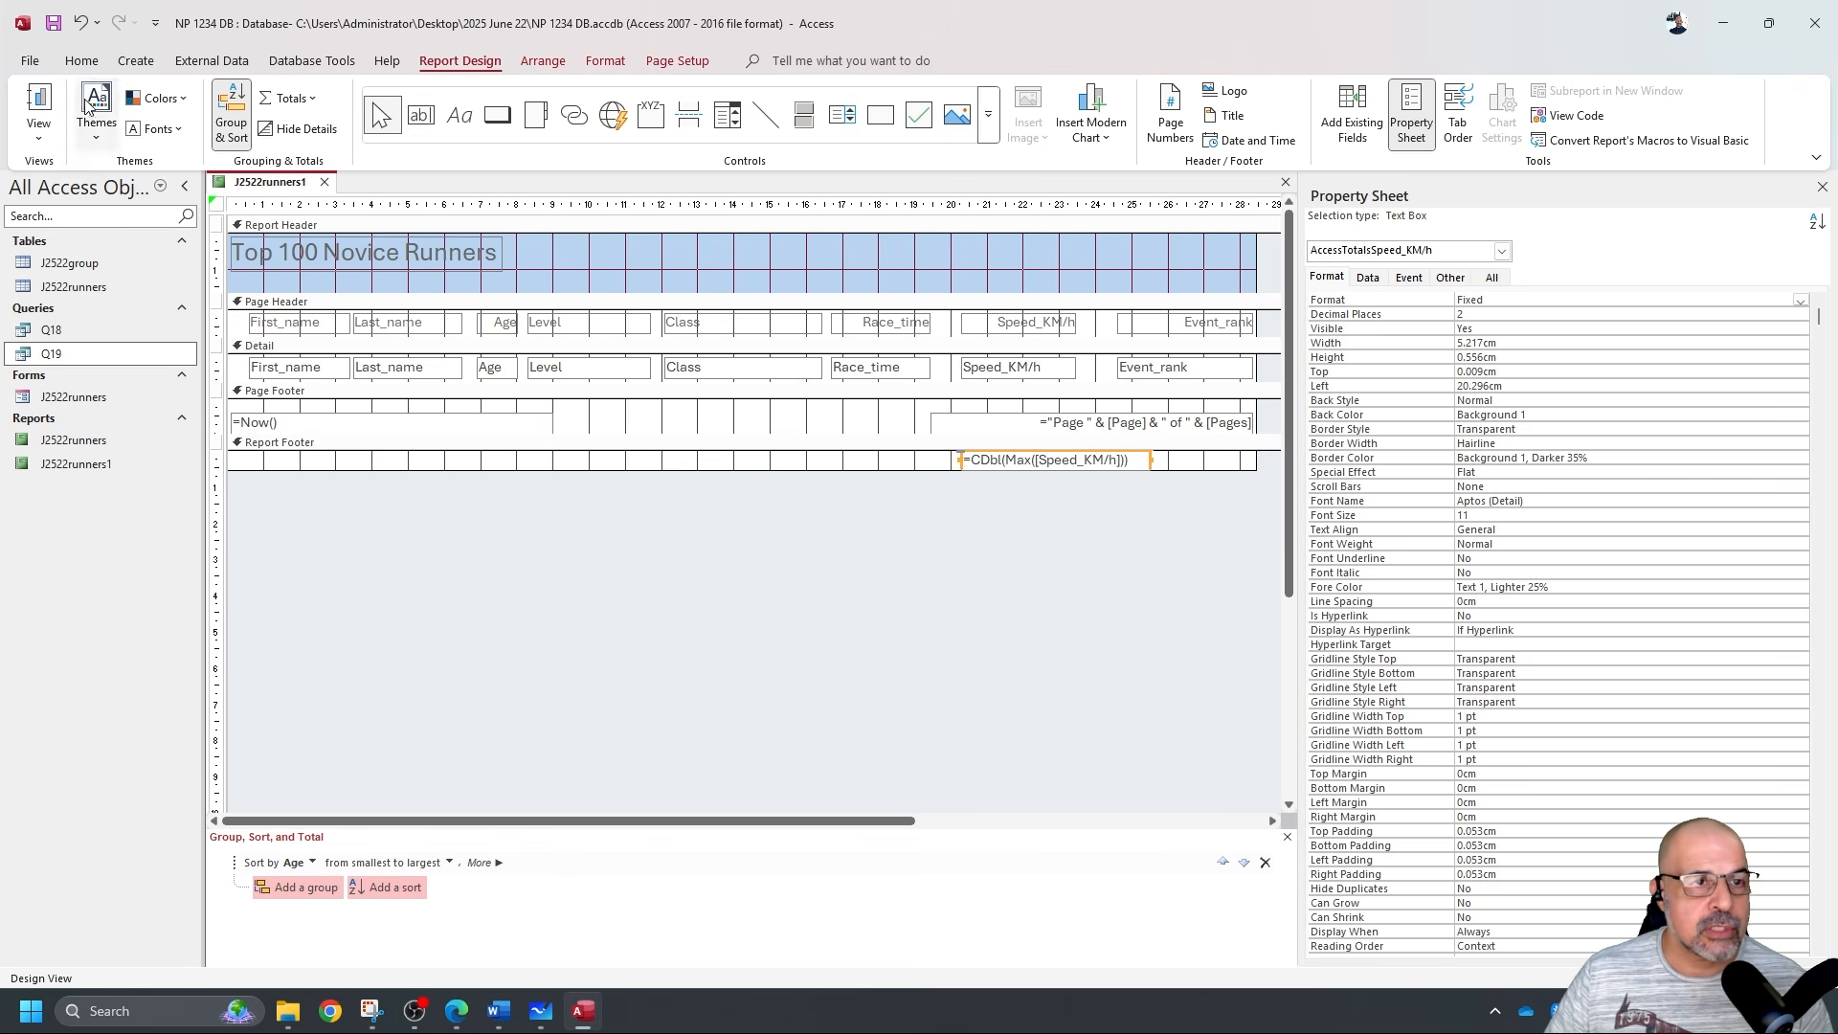
Confirm in Report View that the footer total shows the top speed 17.36.
click(38, 103)
scroll(739, 567, down, 5)
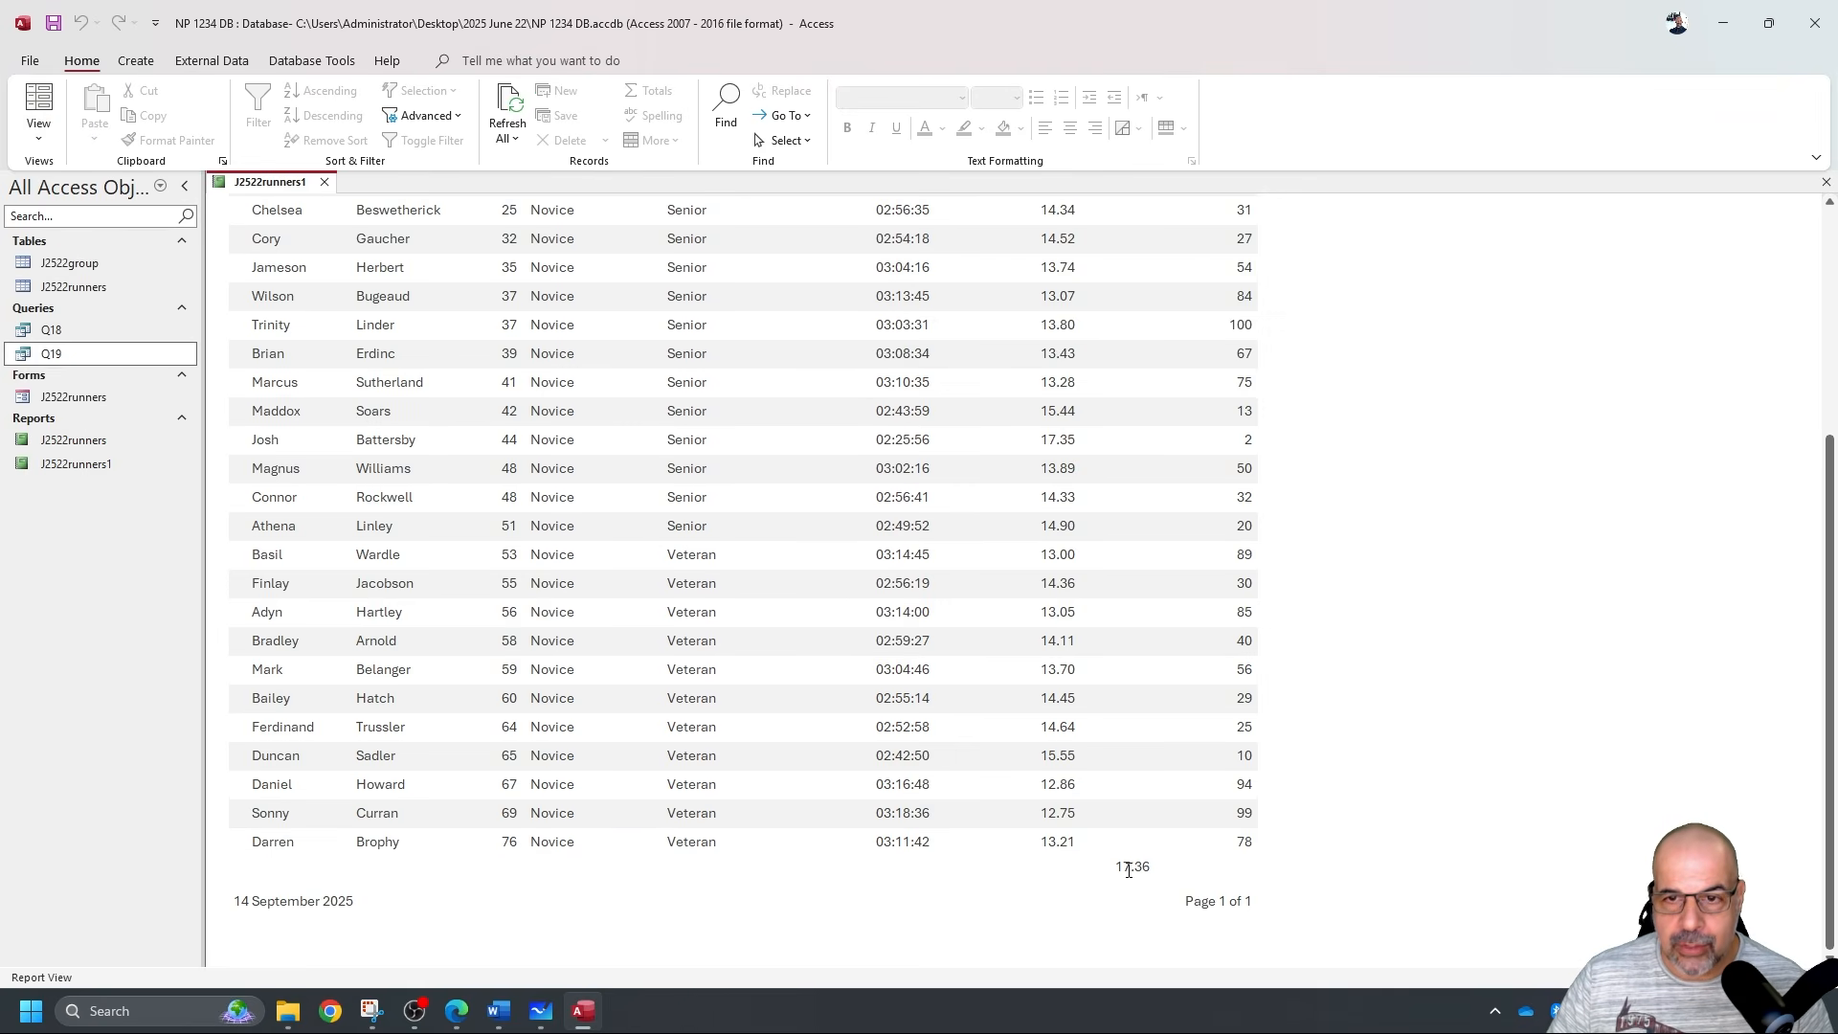
scroll(1064, 446, up, 3)
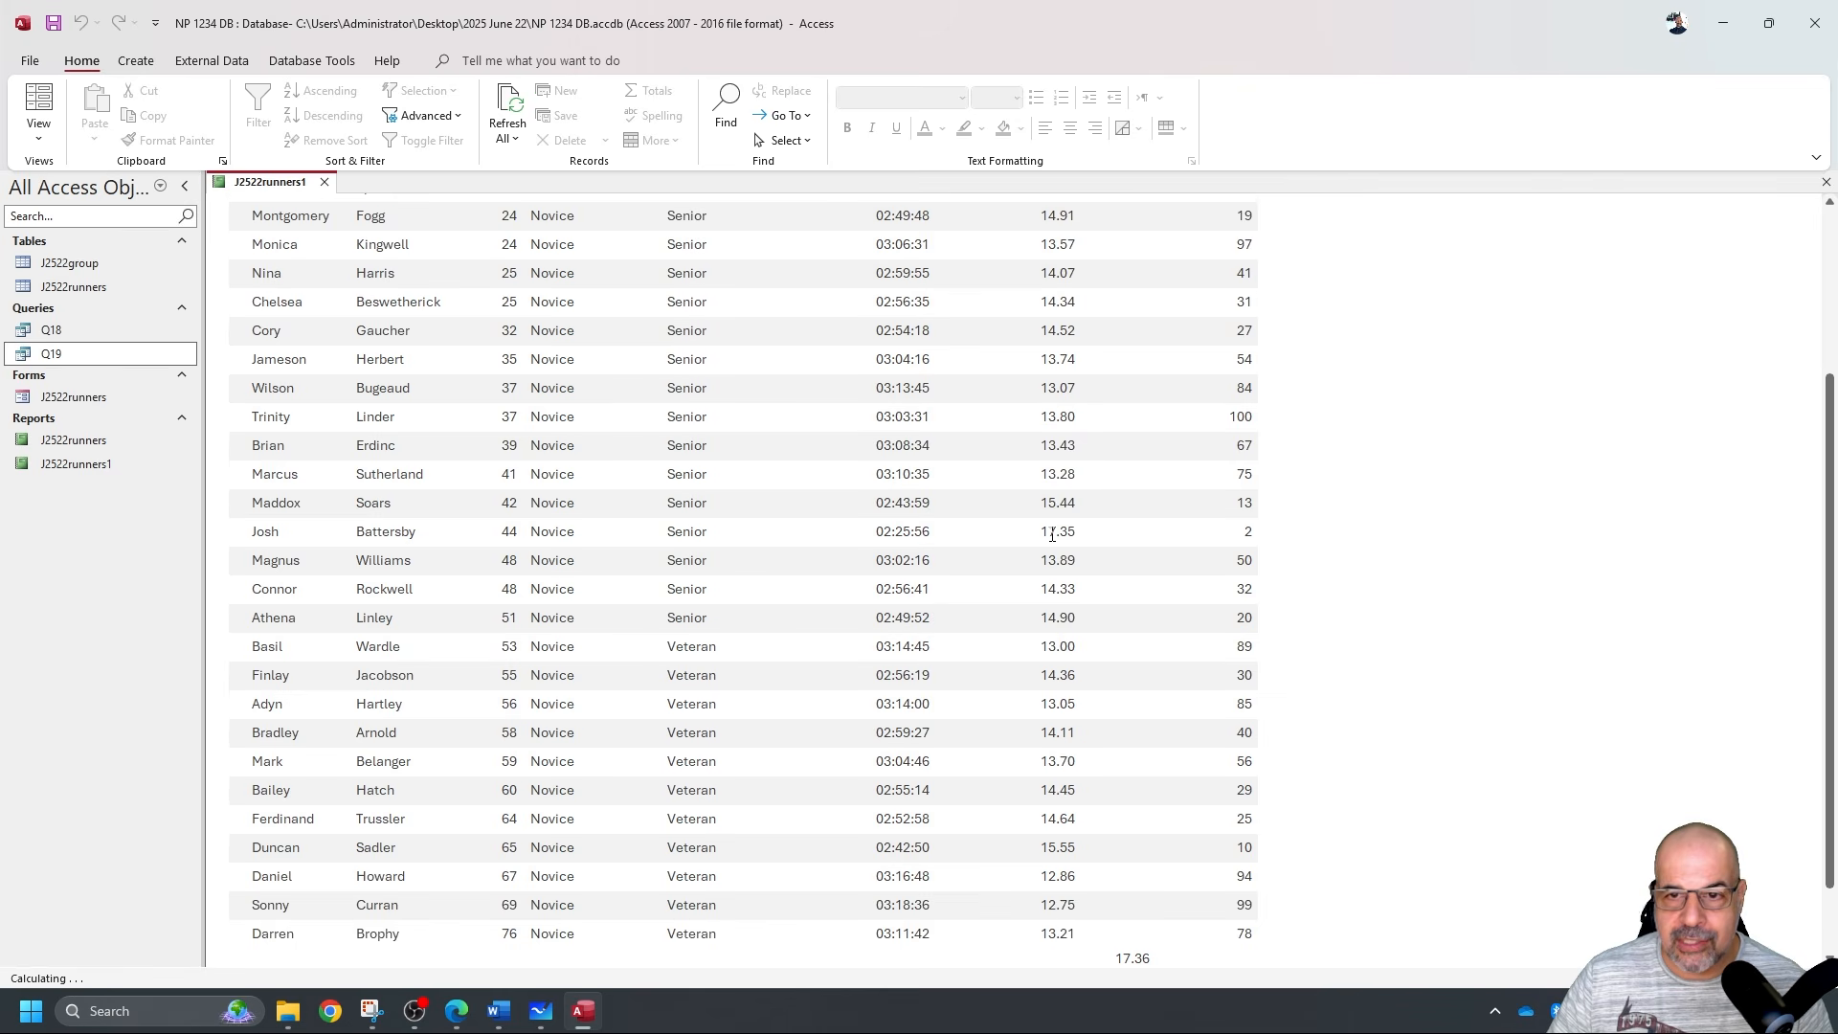
scroll(1062, 419, up, 2)
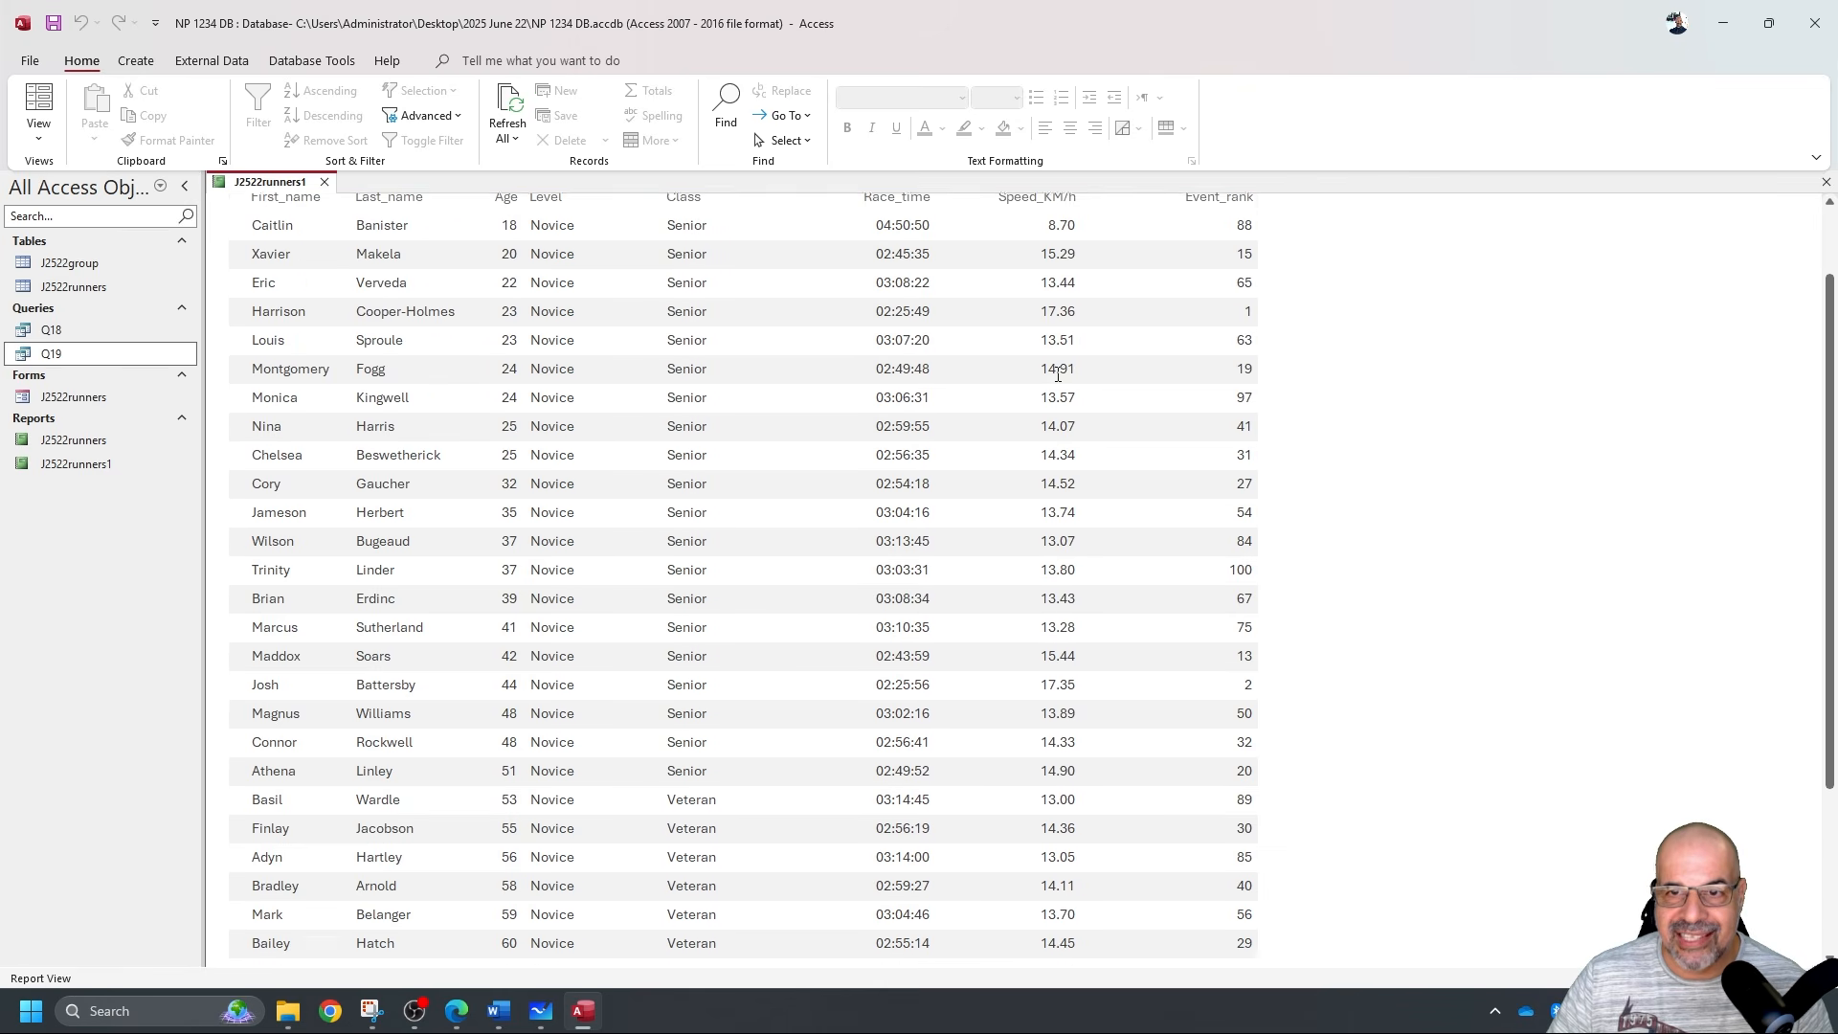
click(1074, 337)
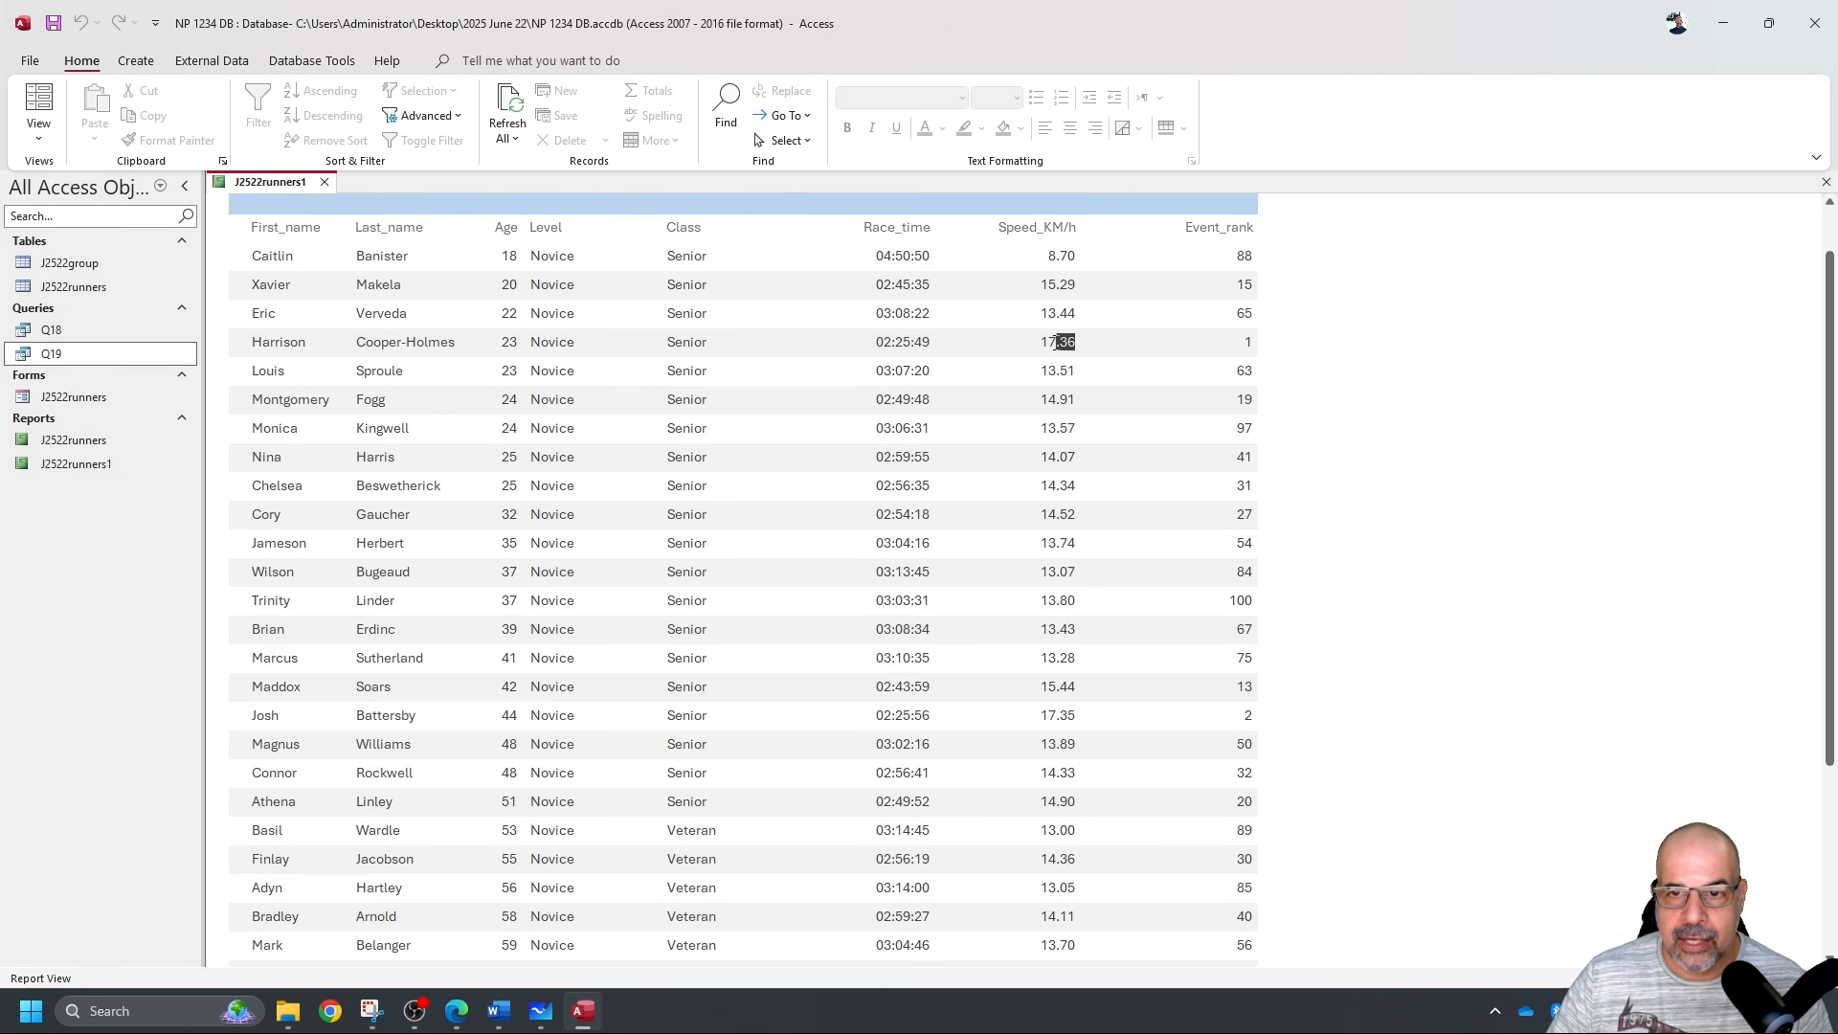
scroll(1175, 499, down, 4)
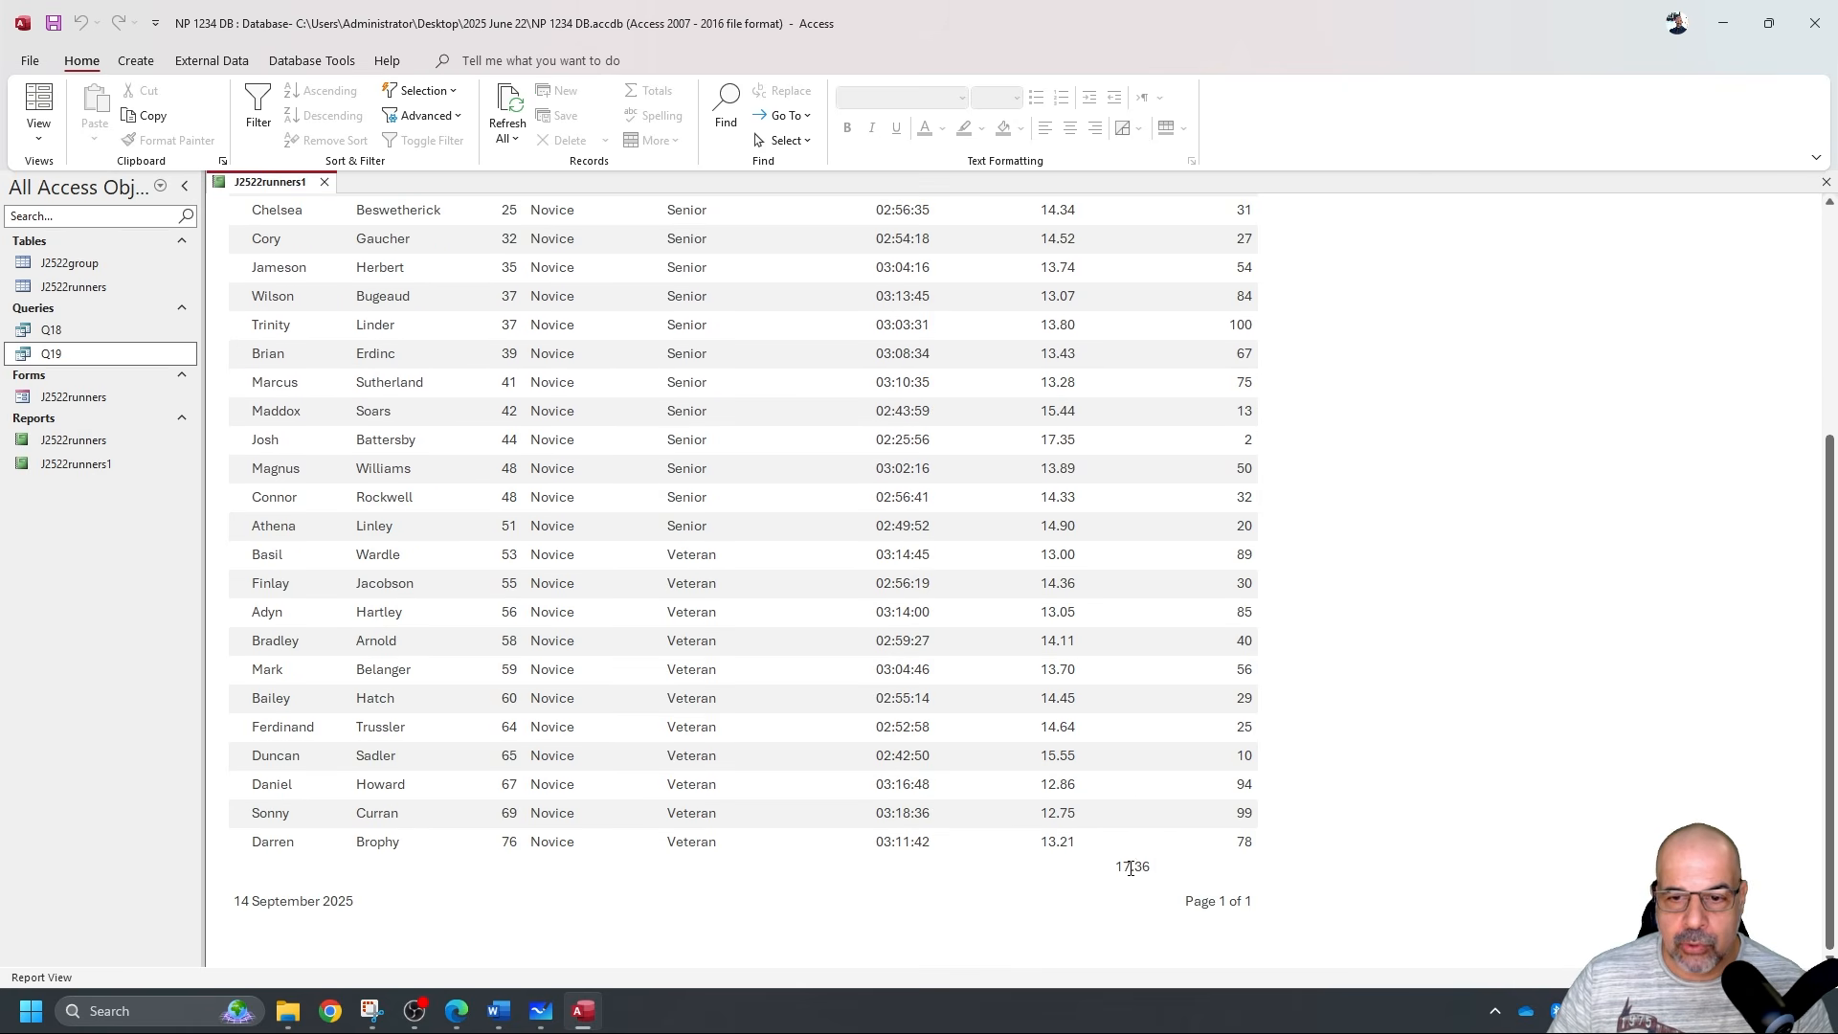
click(38, 134)
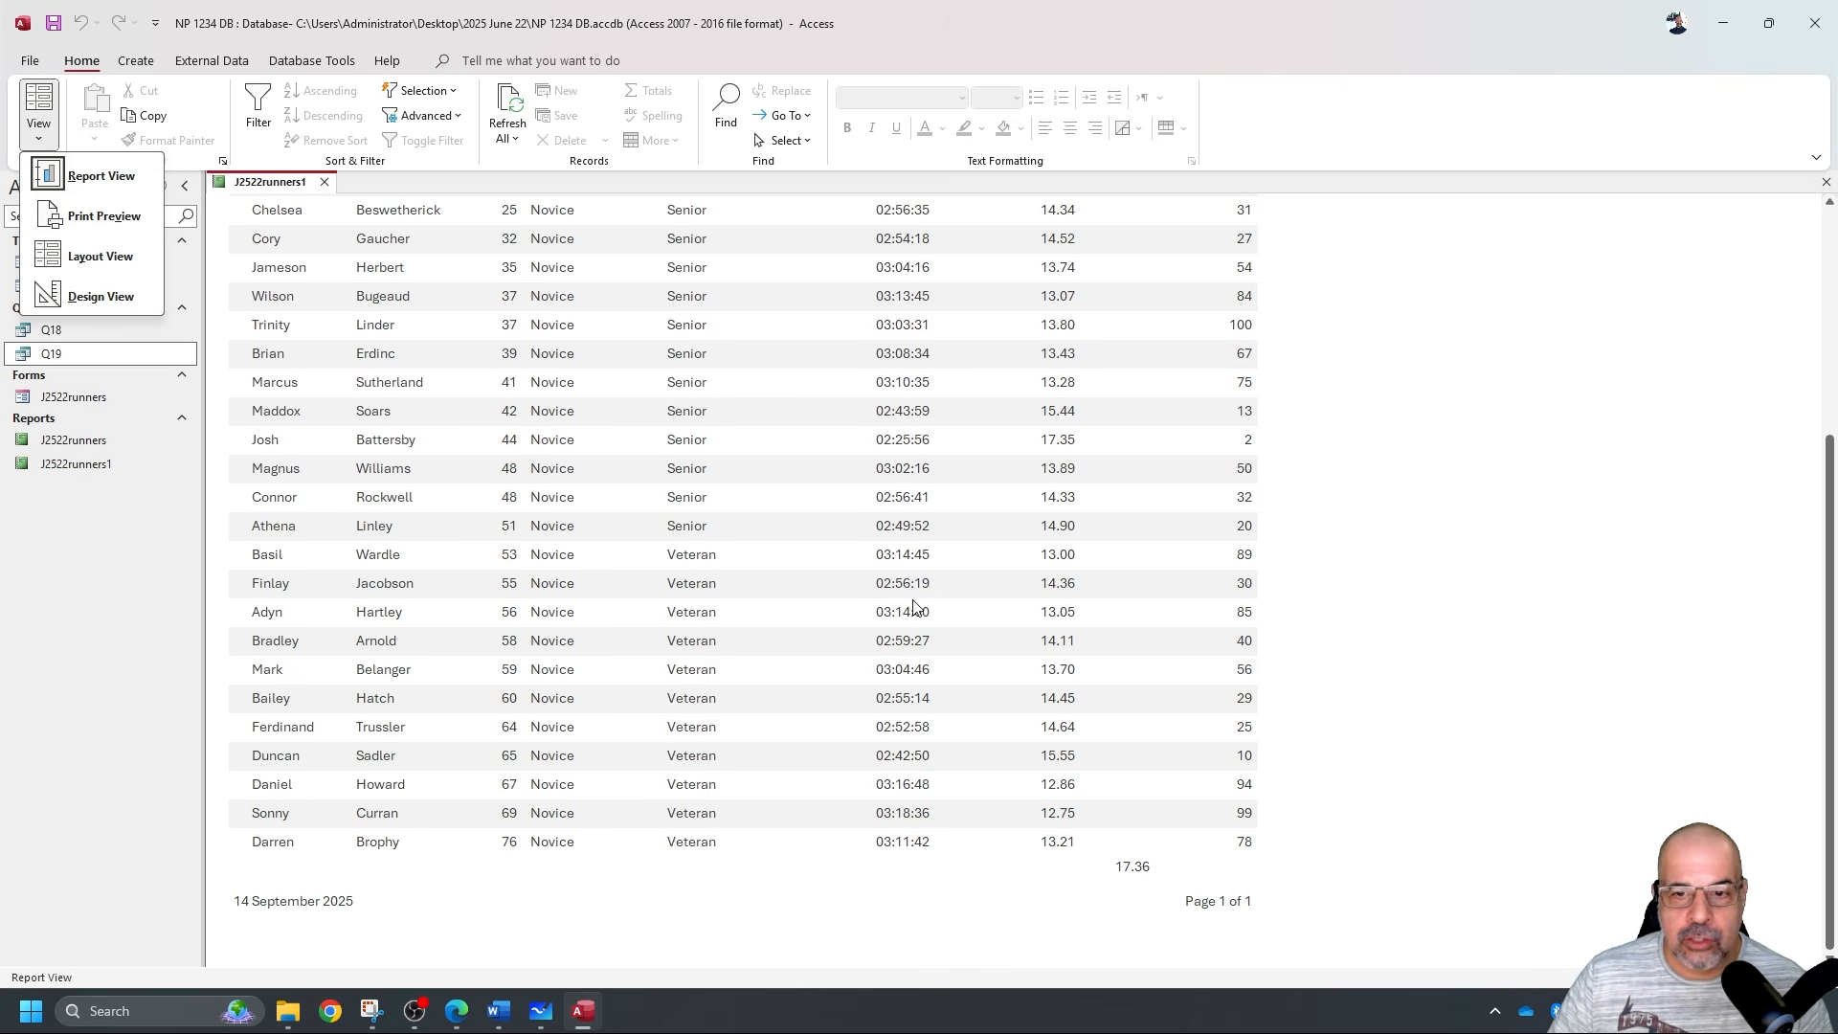
click(101, 297)
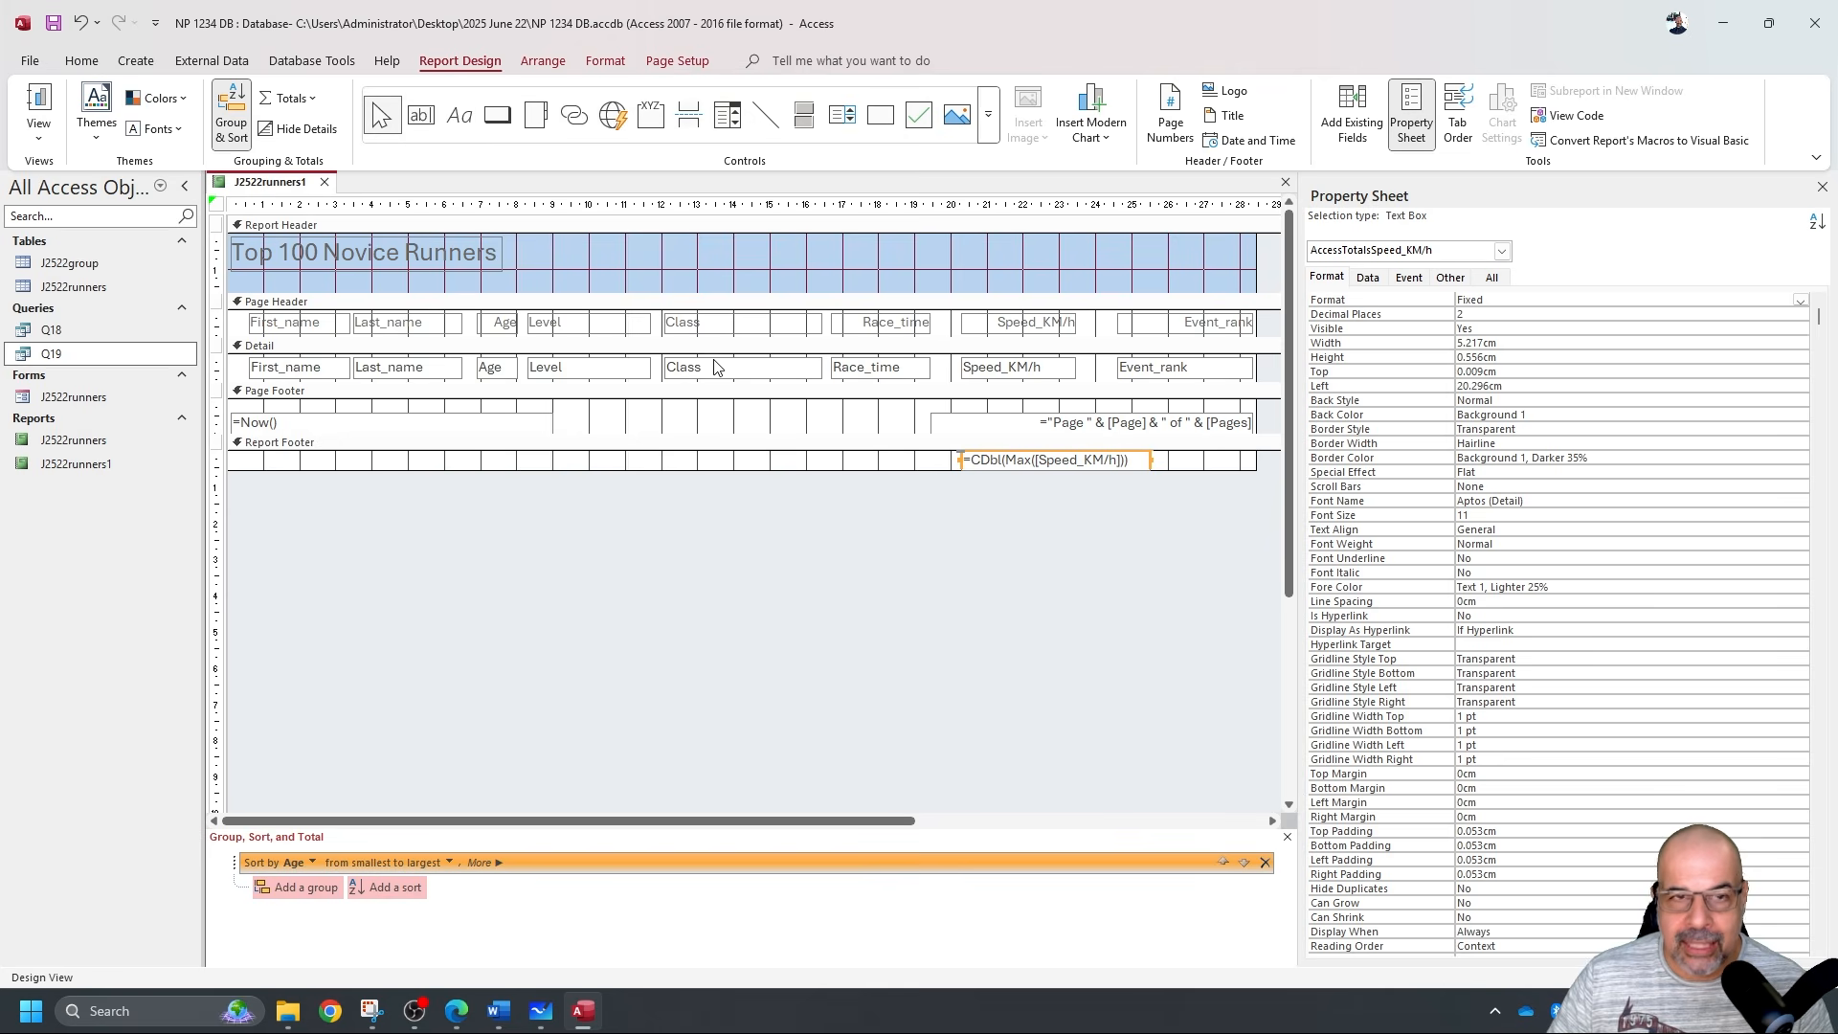
Left-align the maximum speed total and check it in Report View.
click(81, 60)
click(1042, 134)
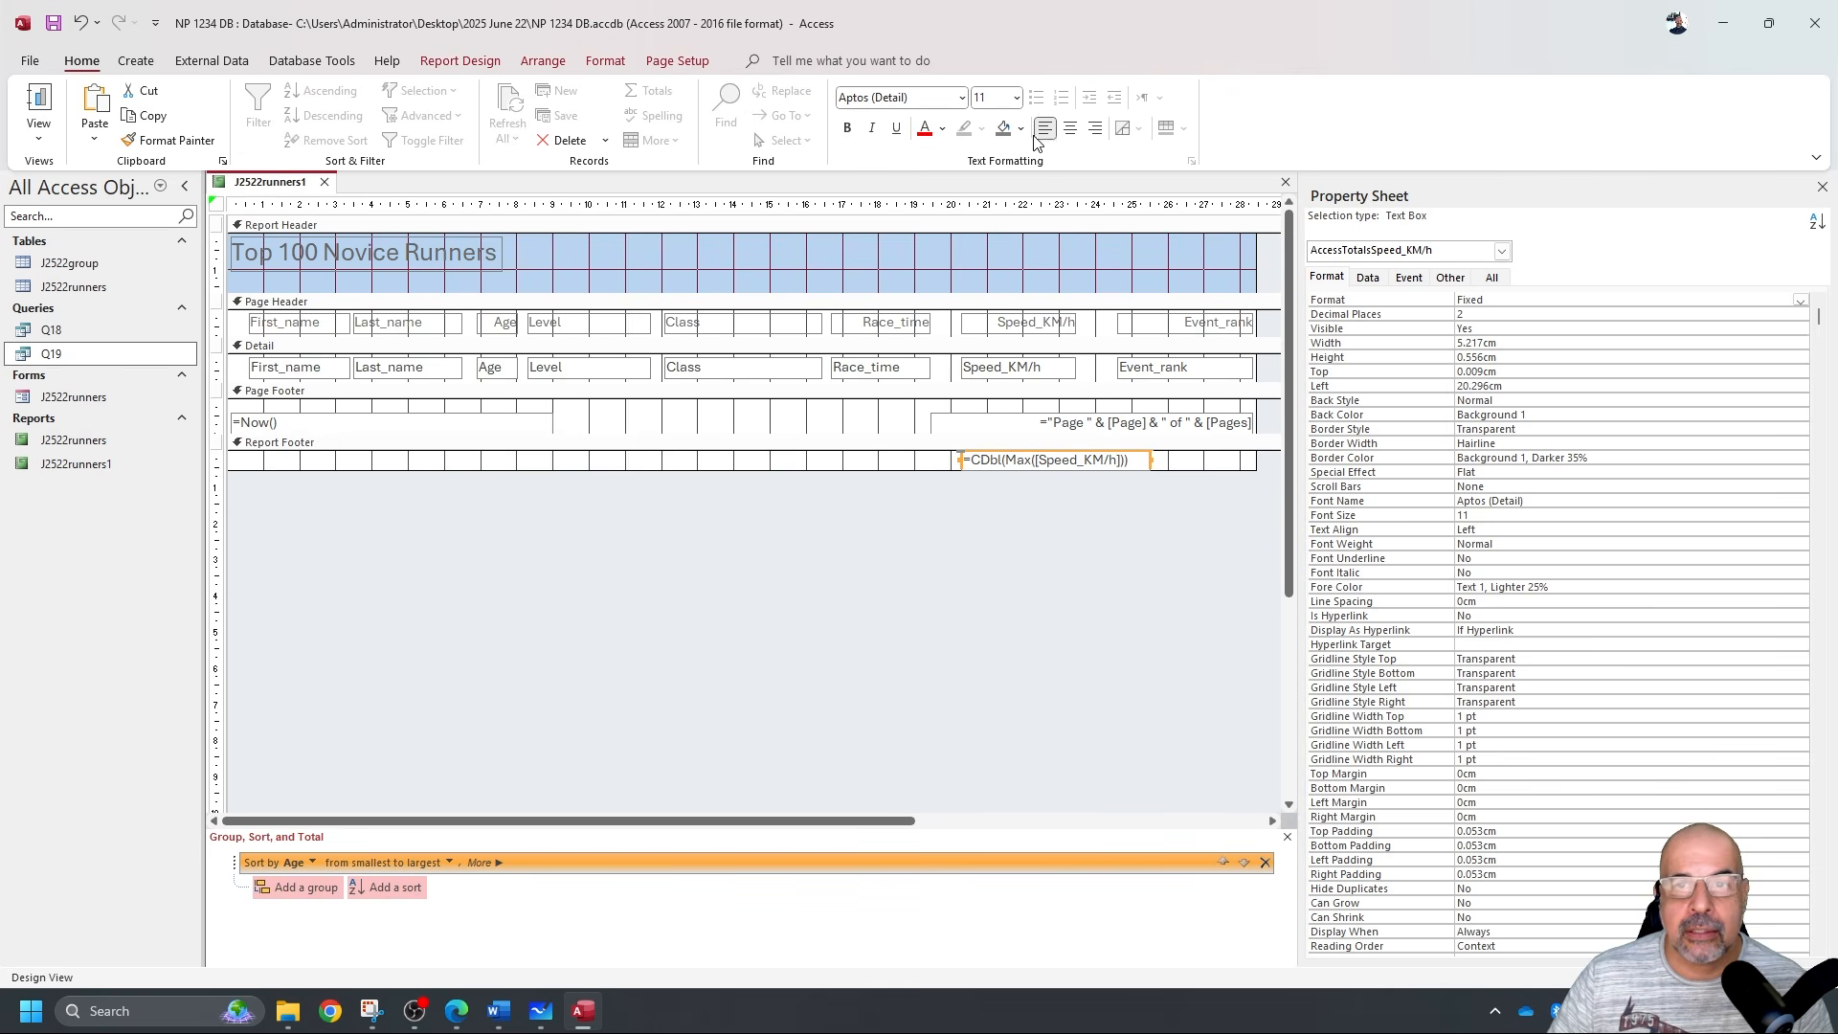
click(38, 100)
scroll(1282, 633, down, 5)
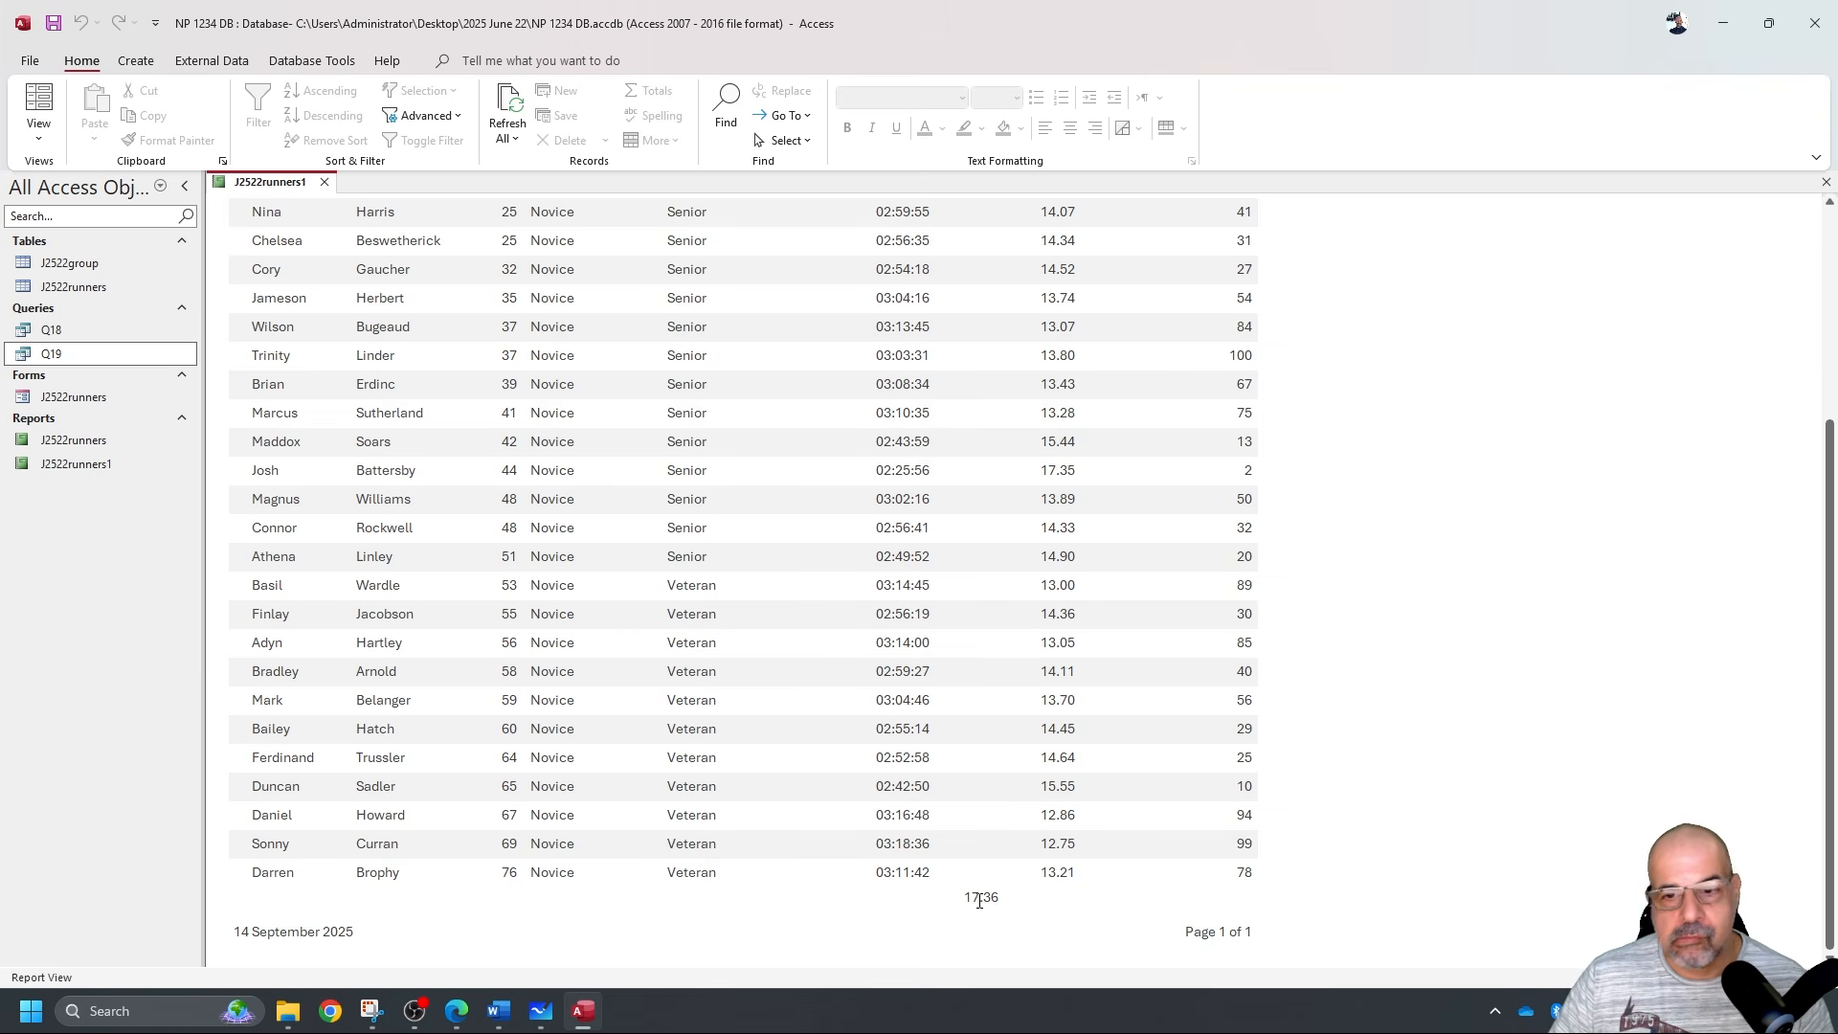
click(38, 134)
click(91, 287)
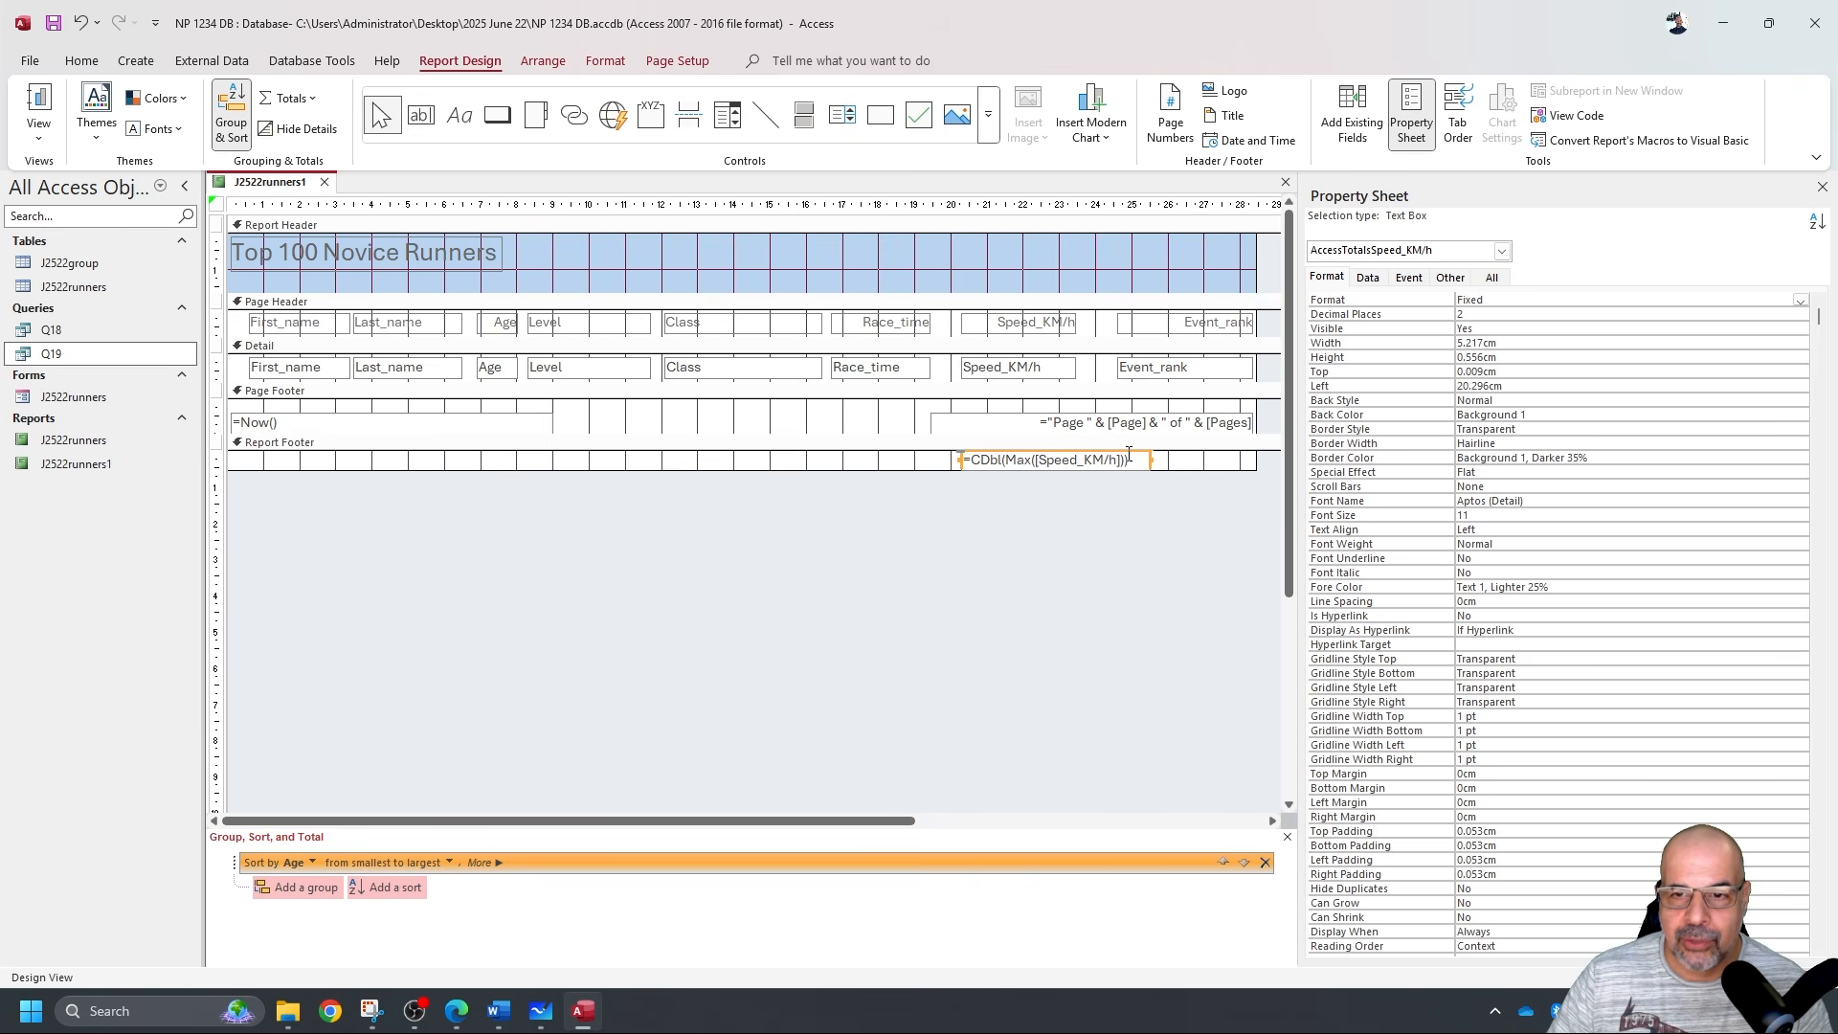
Move the footer total further right, to Left 22.196cm, and preview the result.
drag(1127, 455, 1197, 454)
click(39, 105)
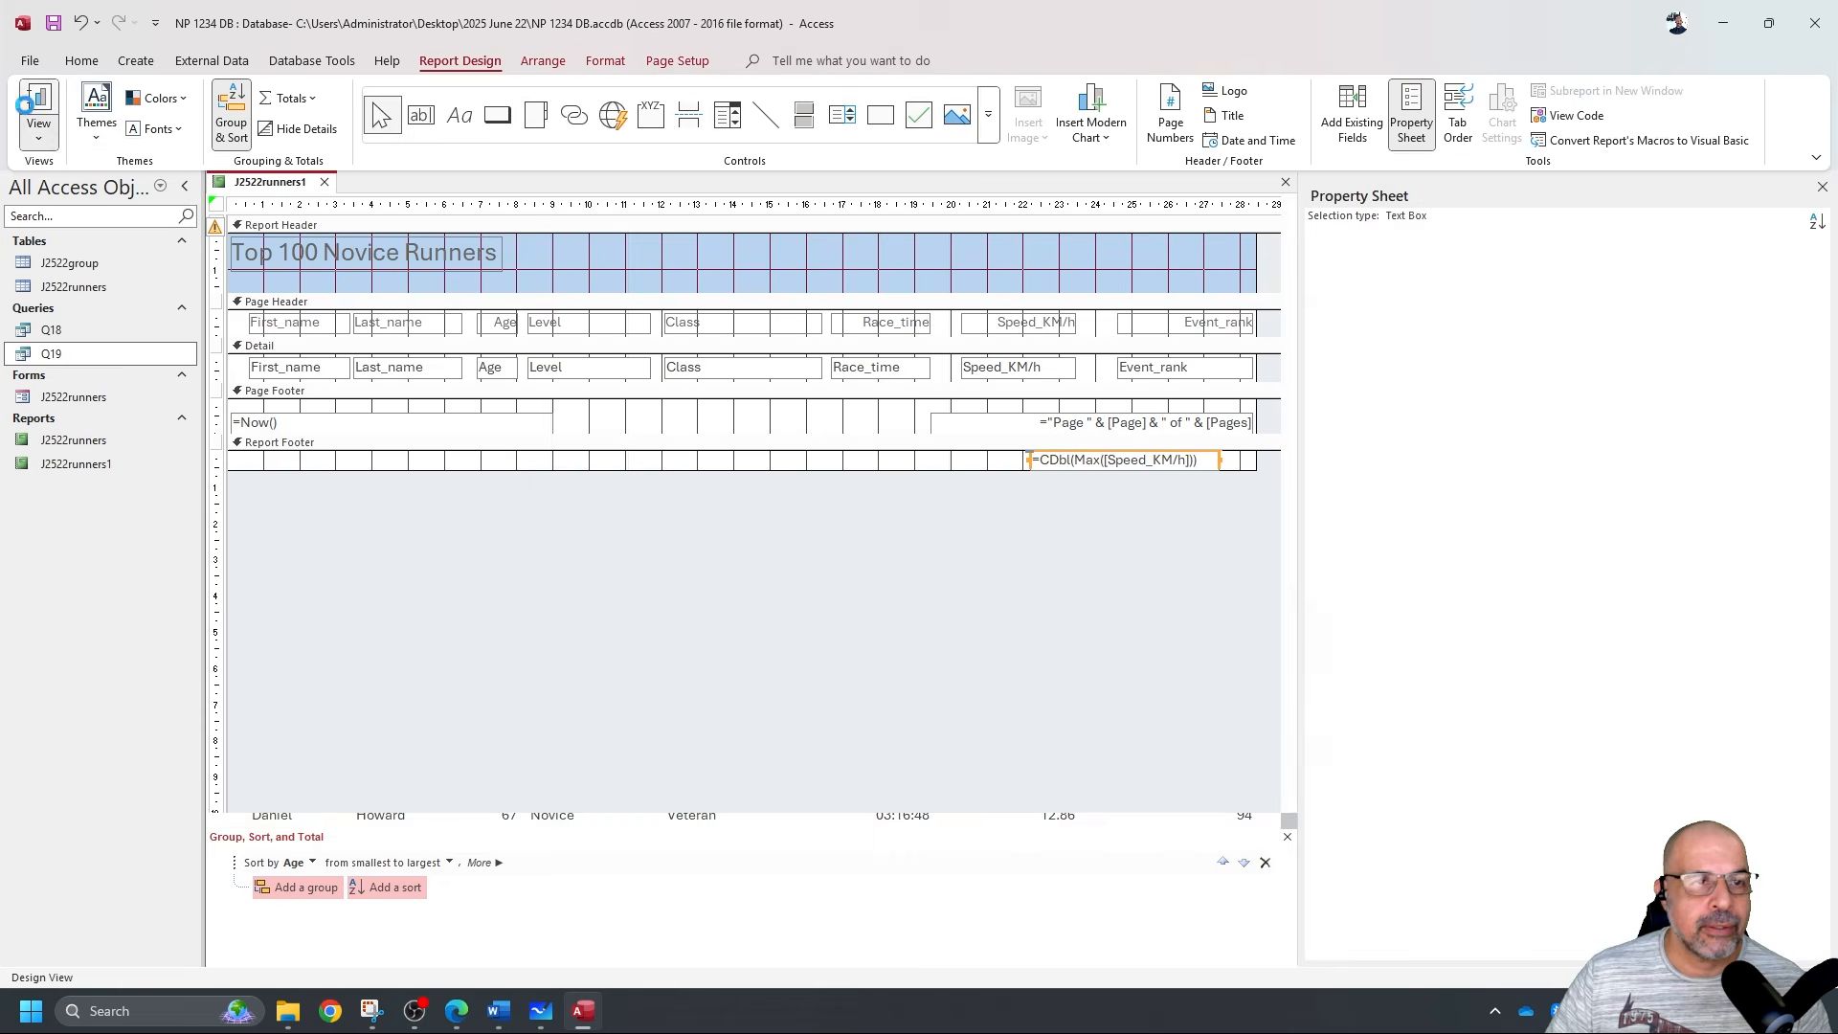
scroll(1010, 804, down, 4)
scroll(1015, 727, up, 3)
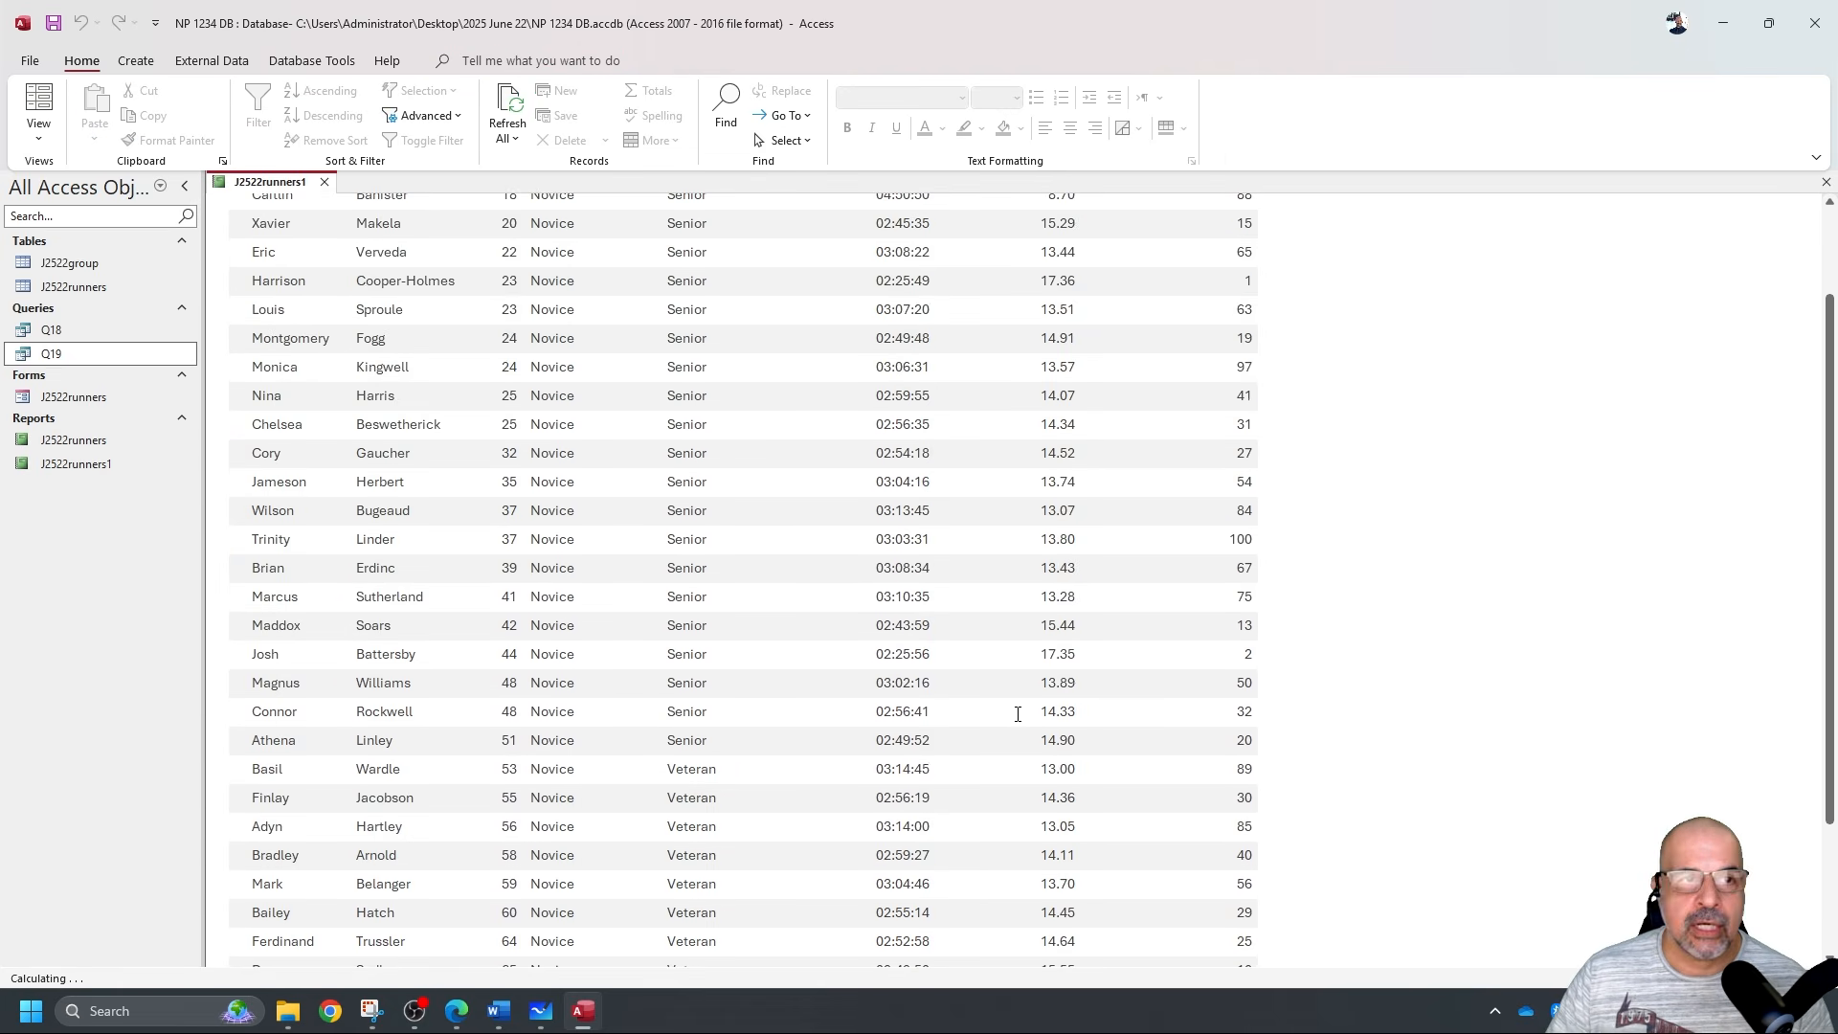
click(38, 134)
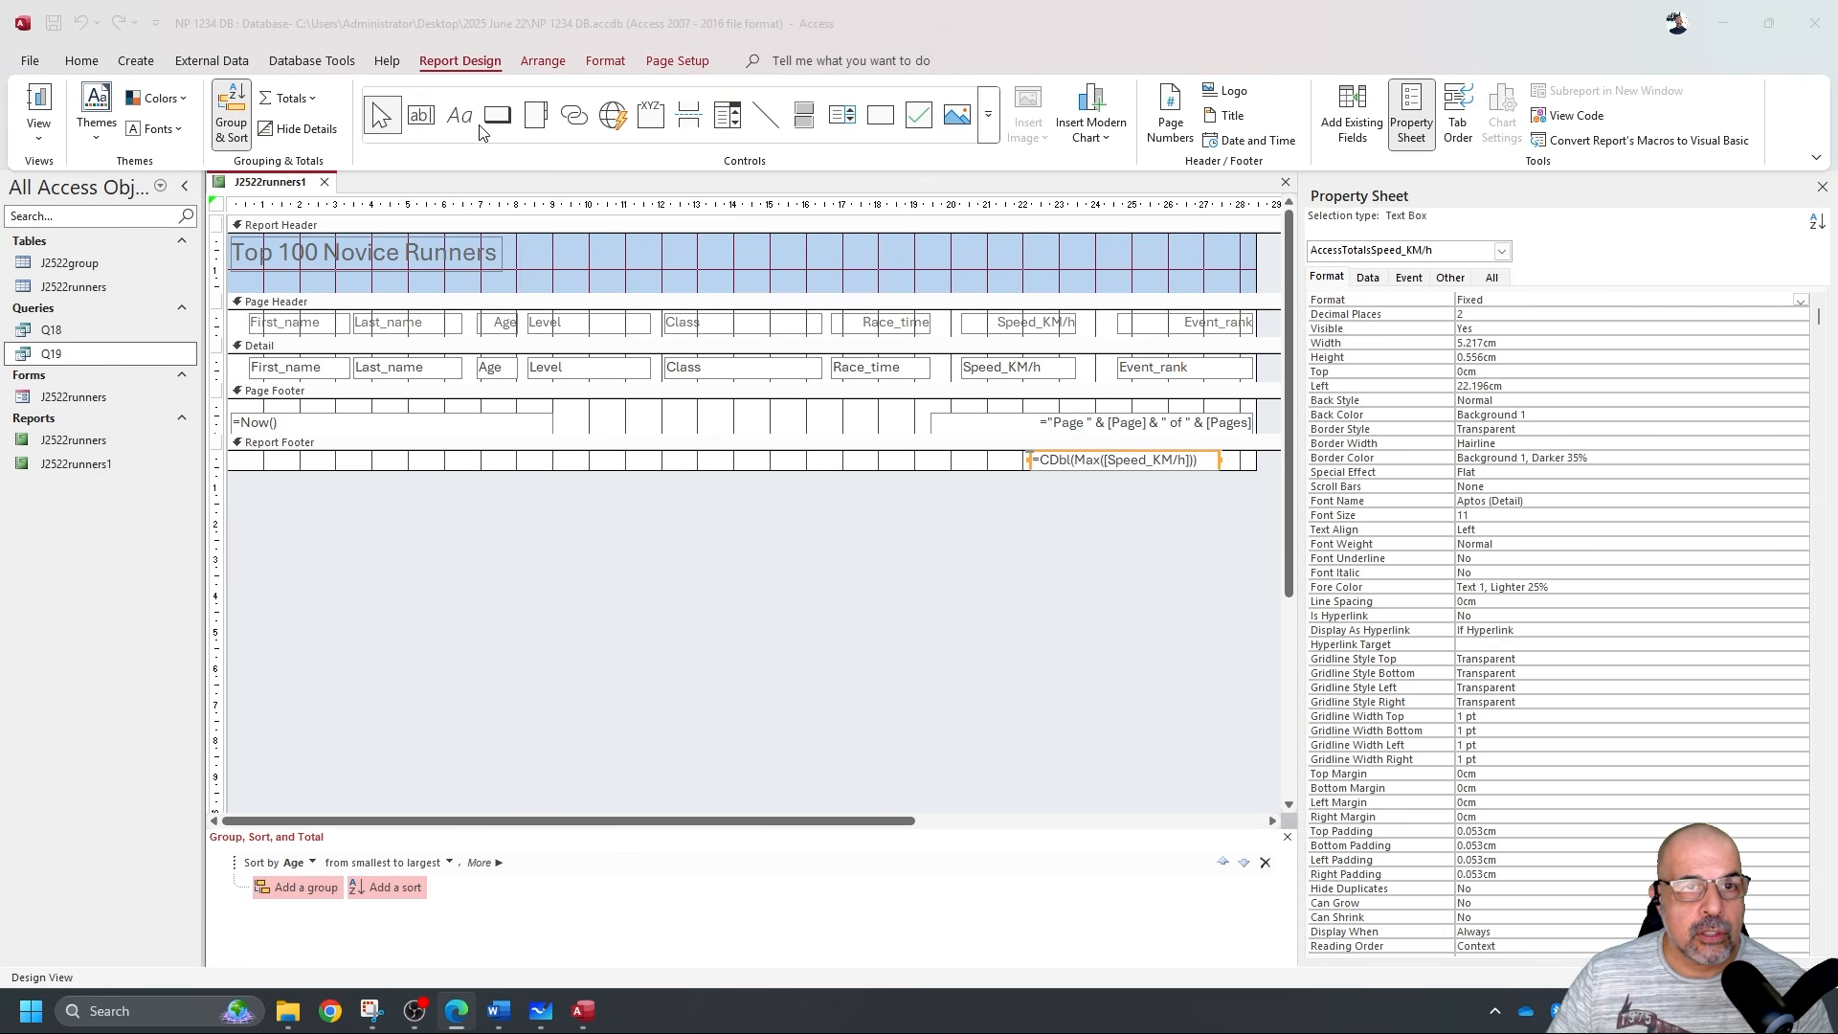
Draw a 'Fatest Speed' label in the Report Footer left of the total.
click(462, 125)
click(459, 115)
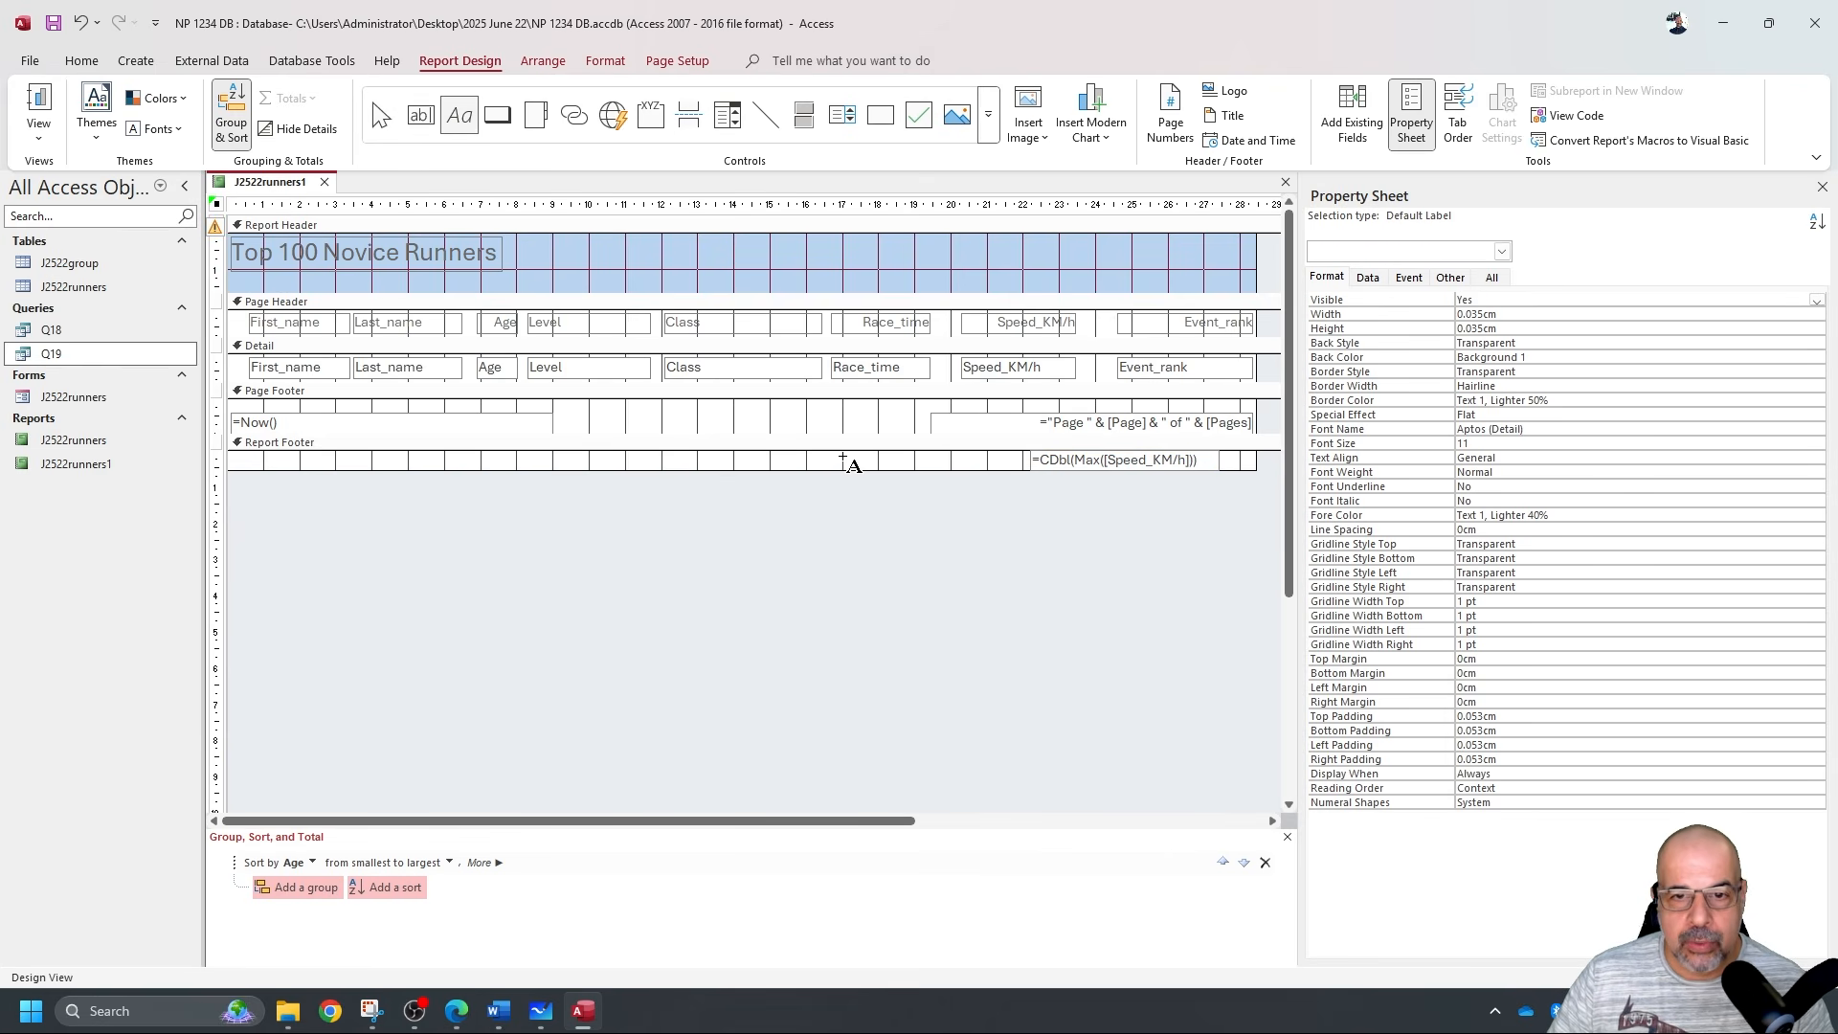
drag(840, 451, 1027, 468)
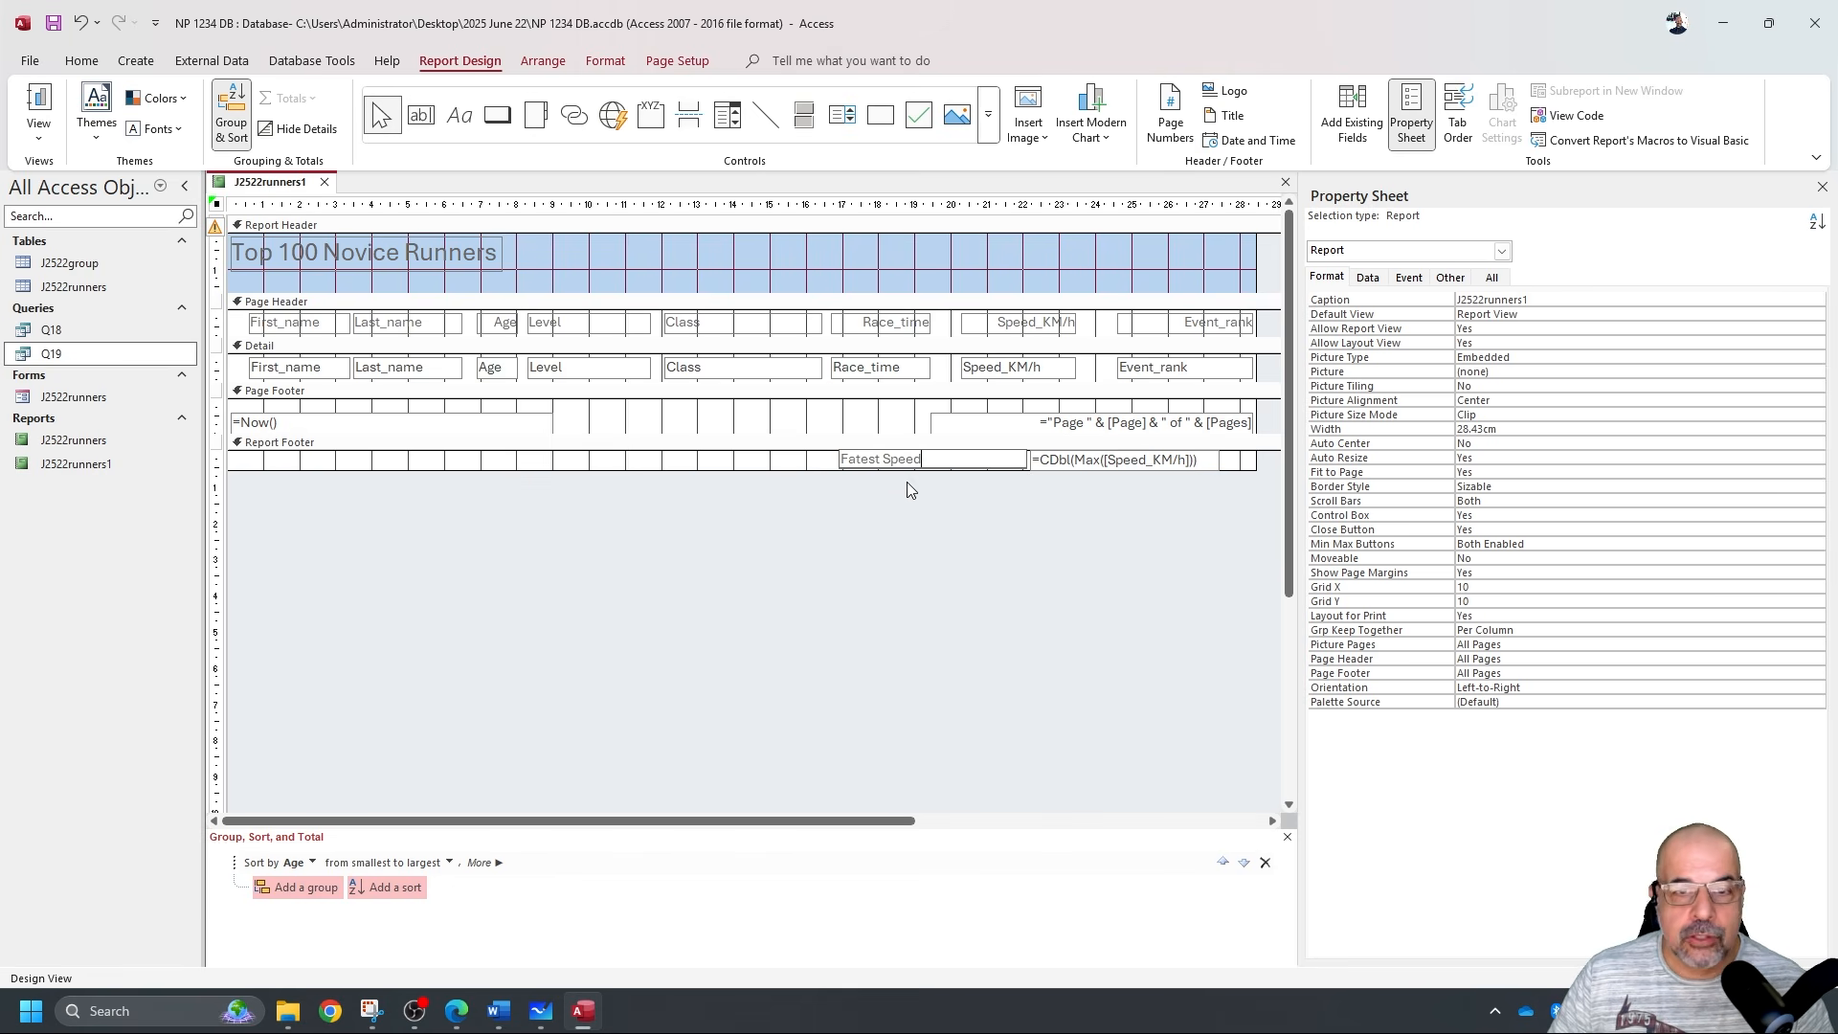
click(831, 465)
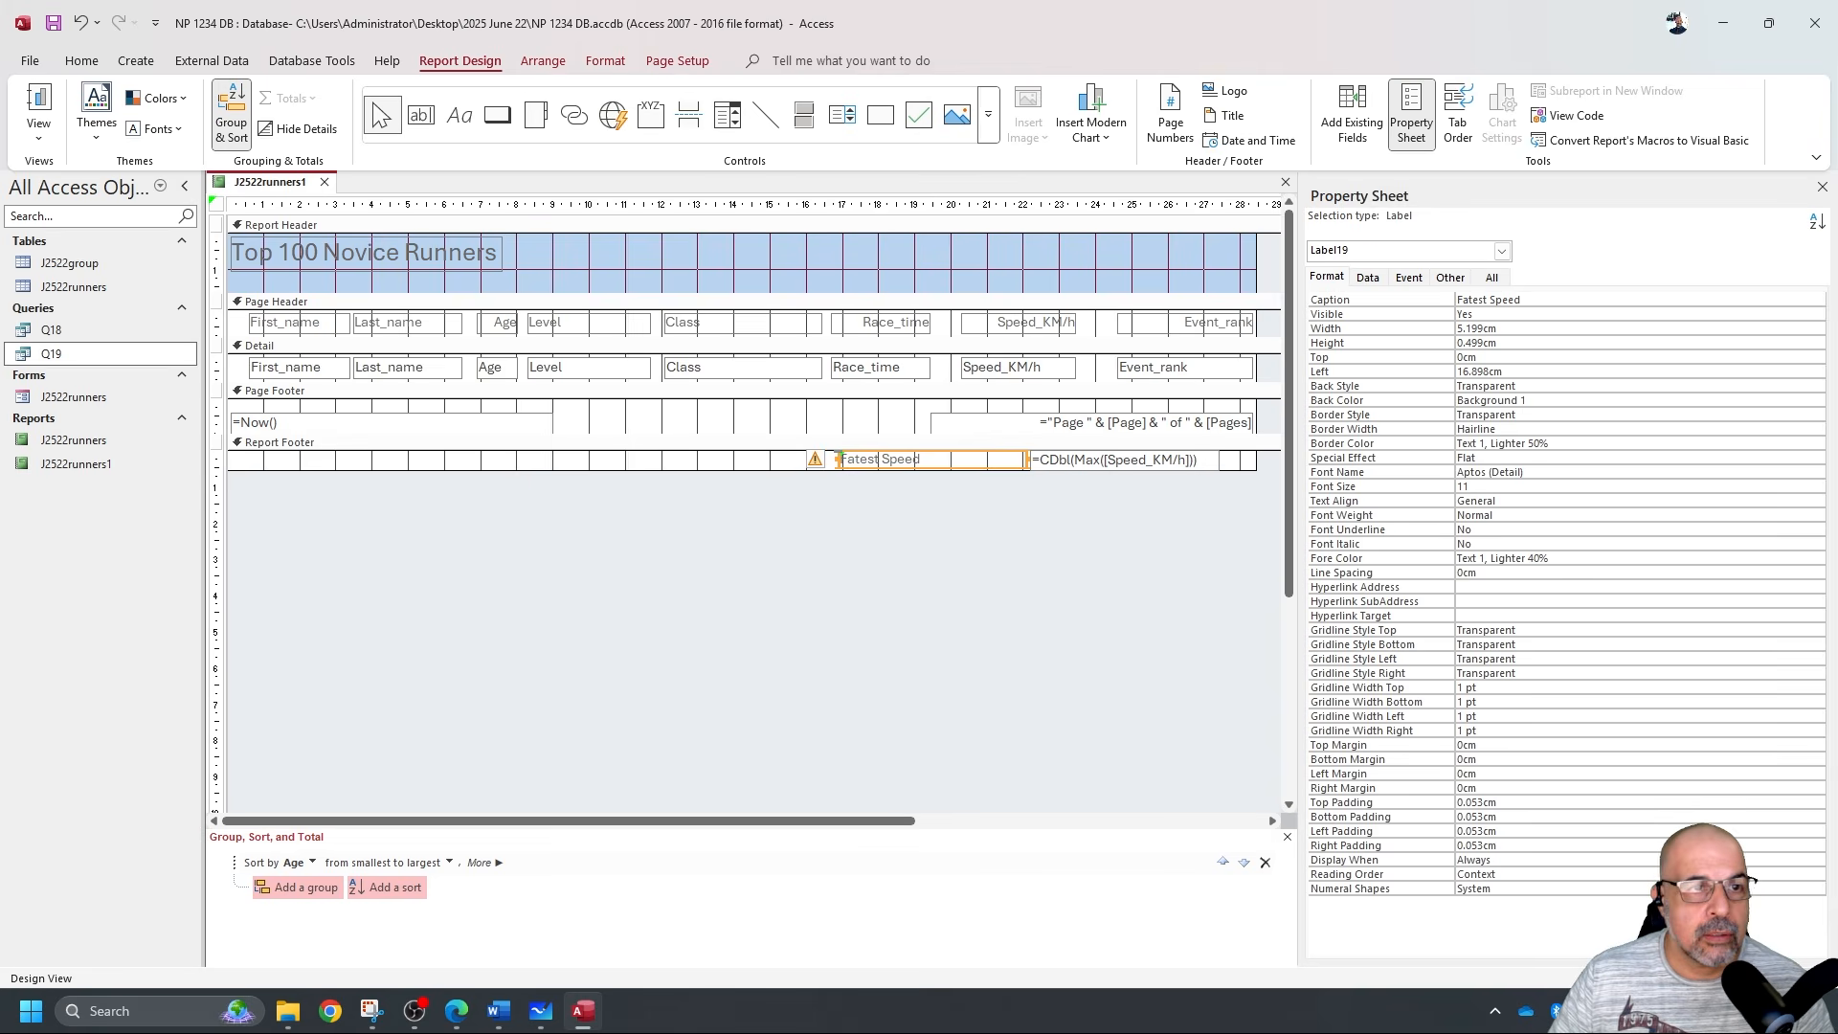
Right-align the label and verify 'Fatest Speed 17.36' appears in Report View.
click(82, 60)
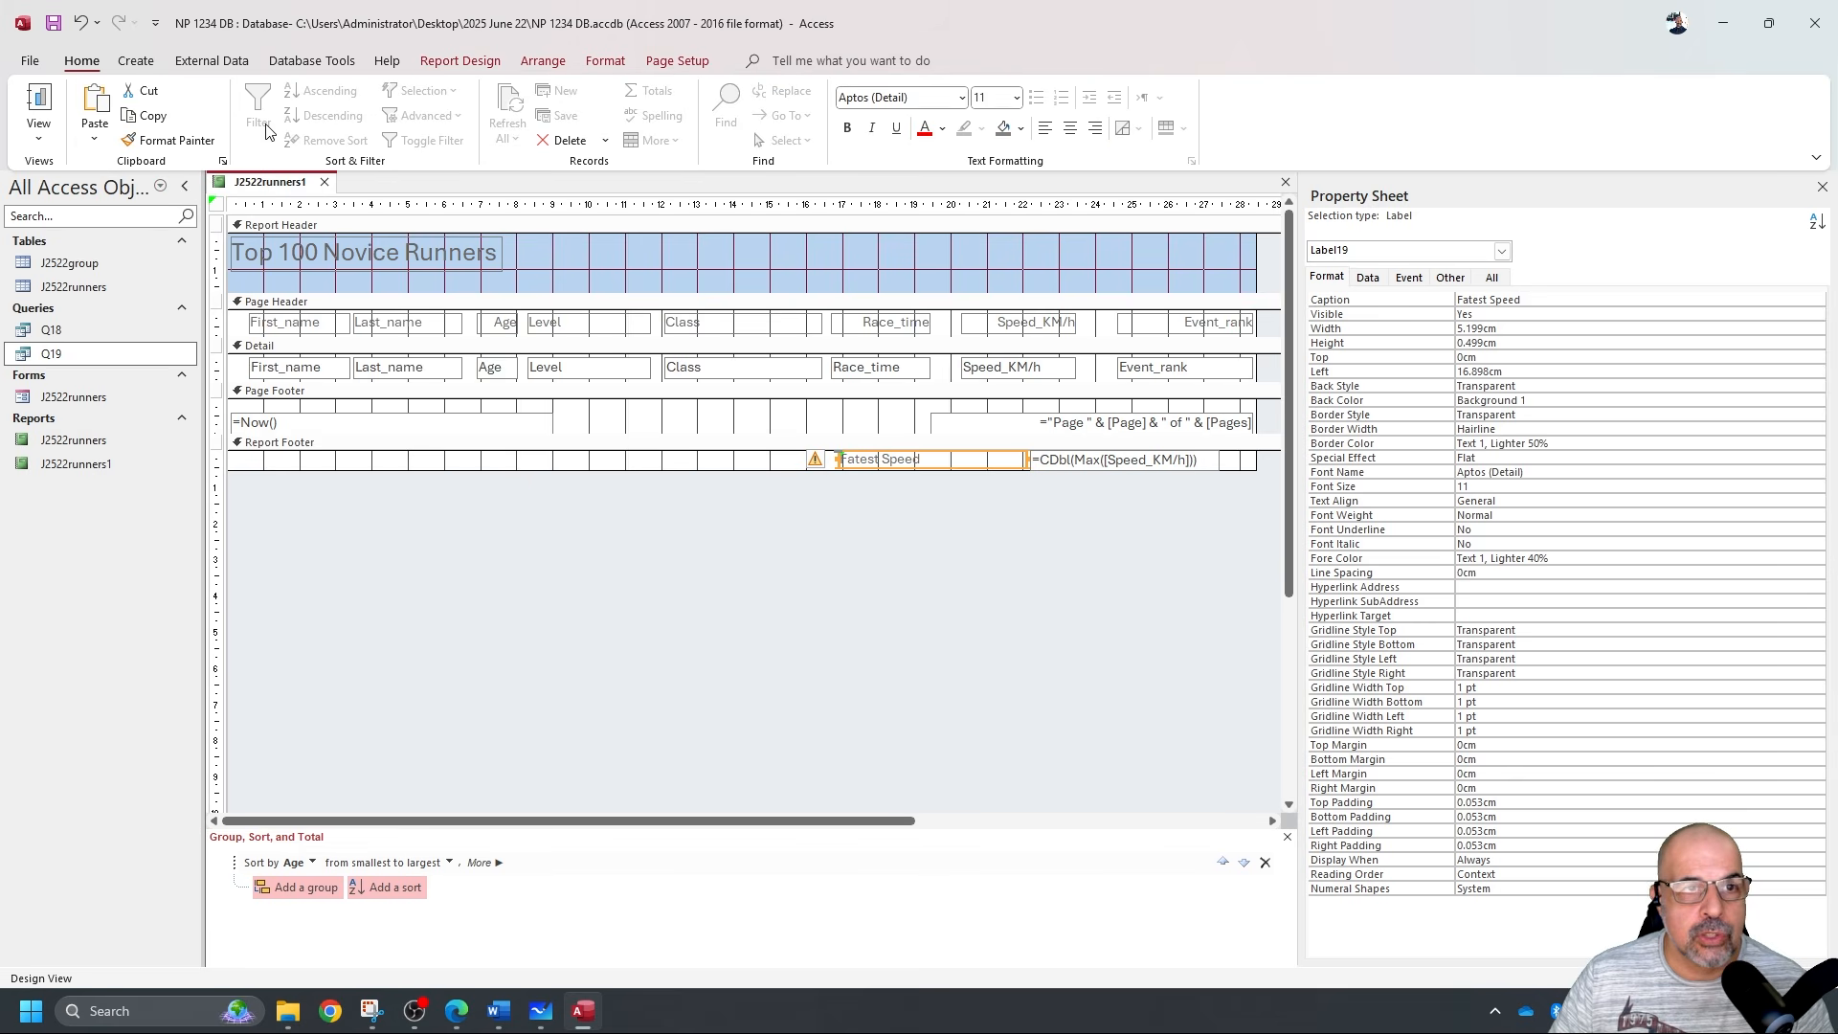
click(1094, 127)
click(37, 108)
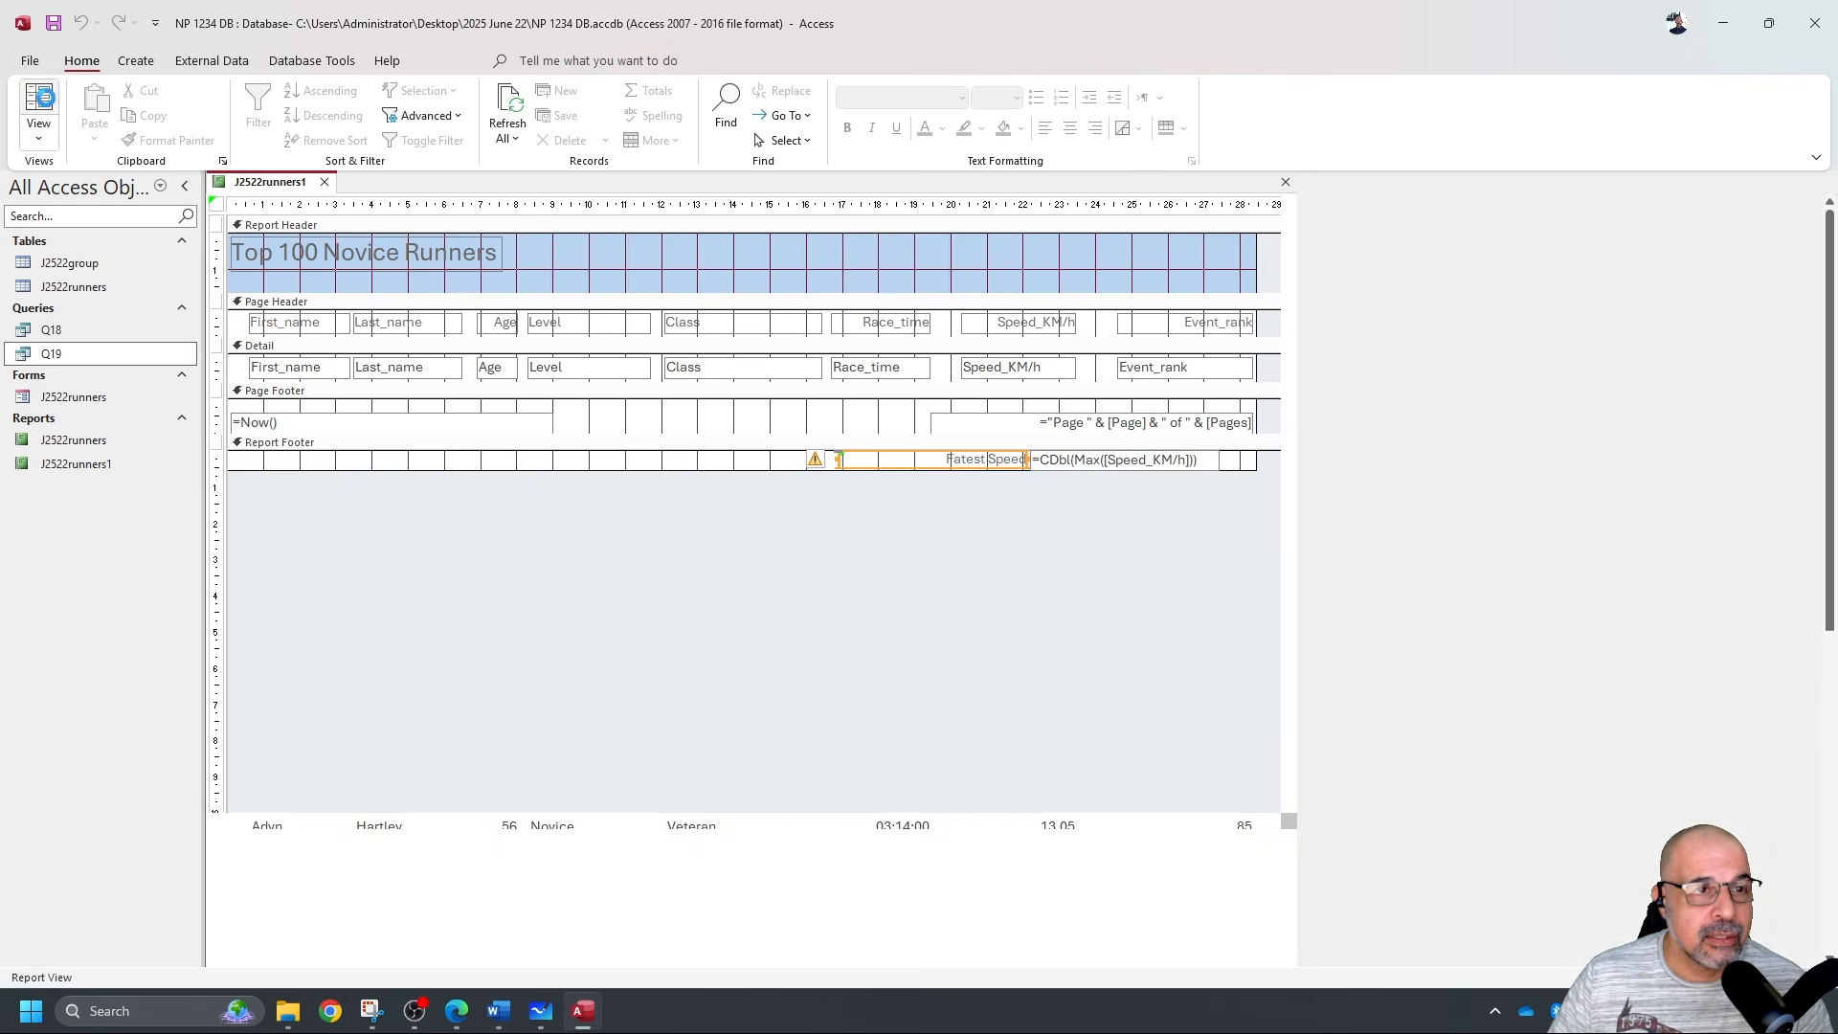
scroll(627, 521, down, 5)
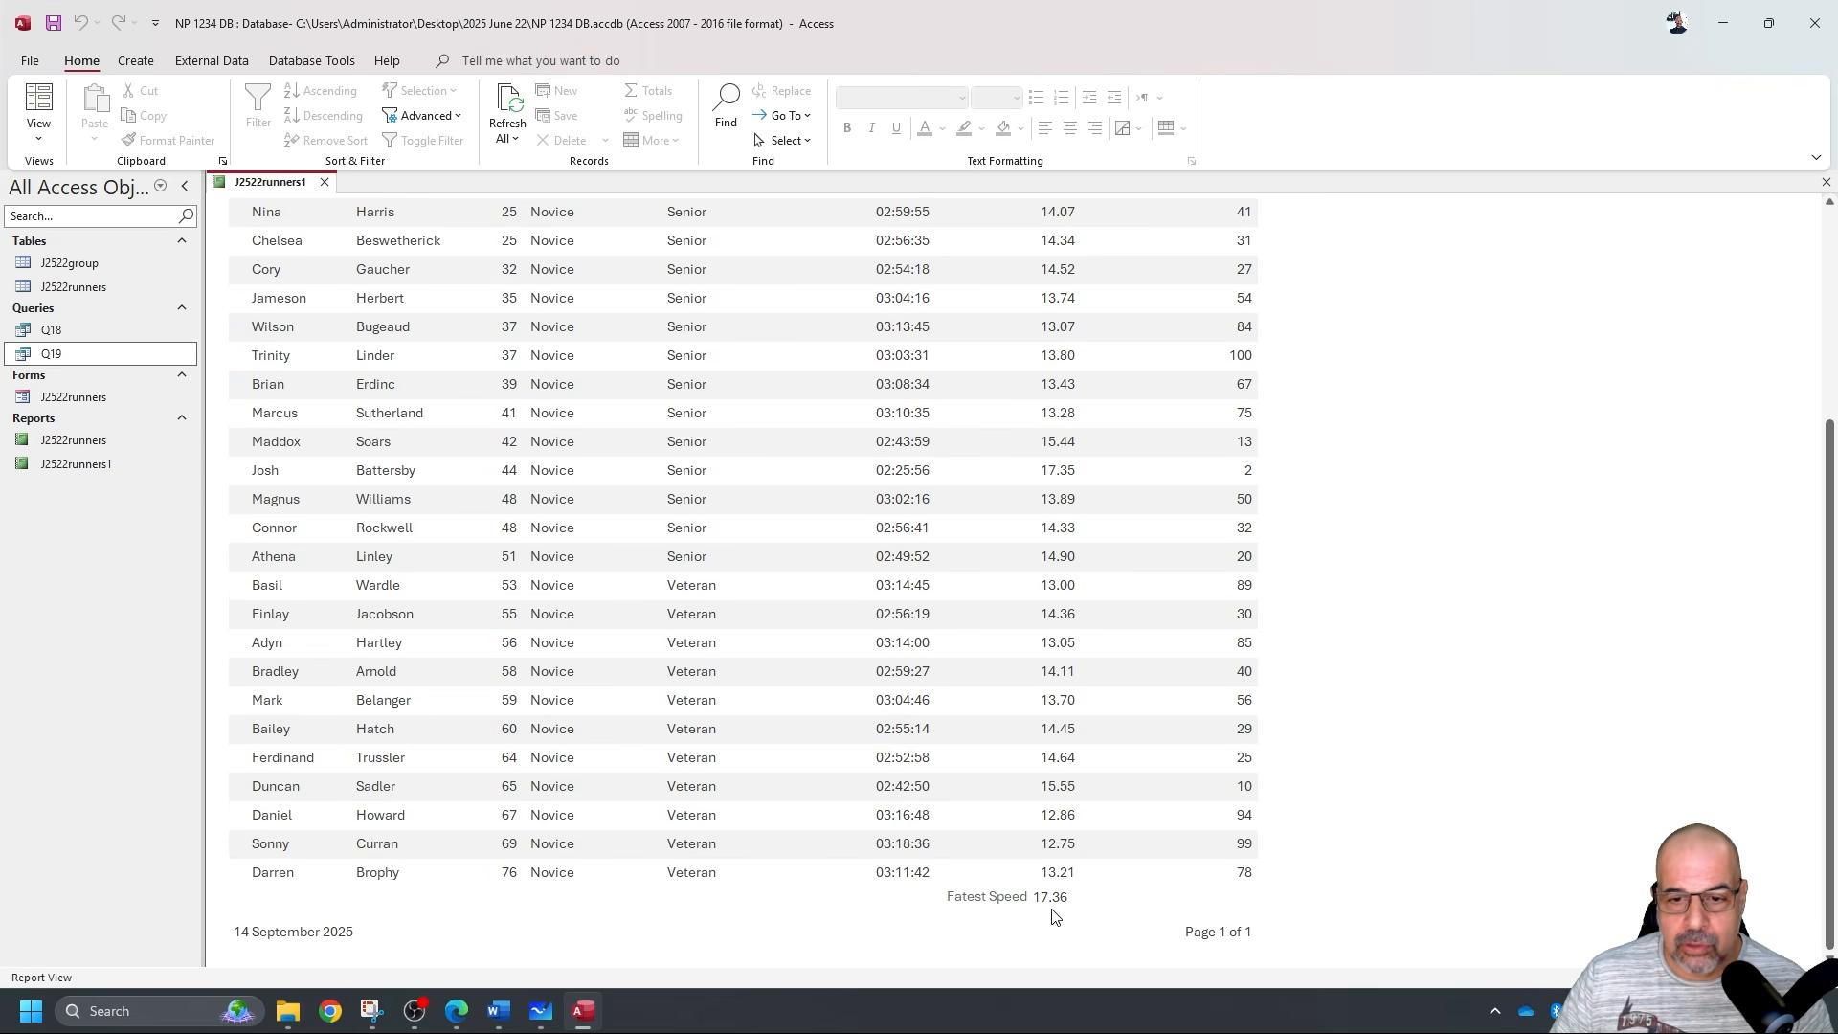
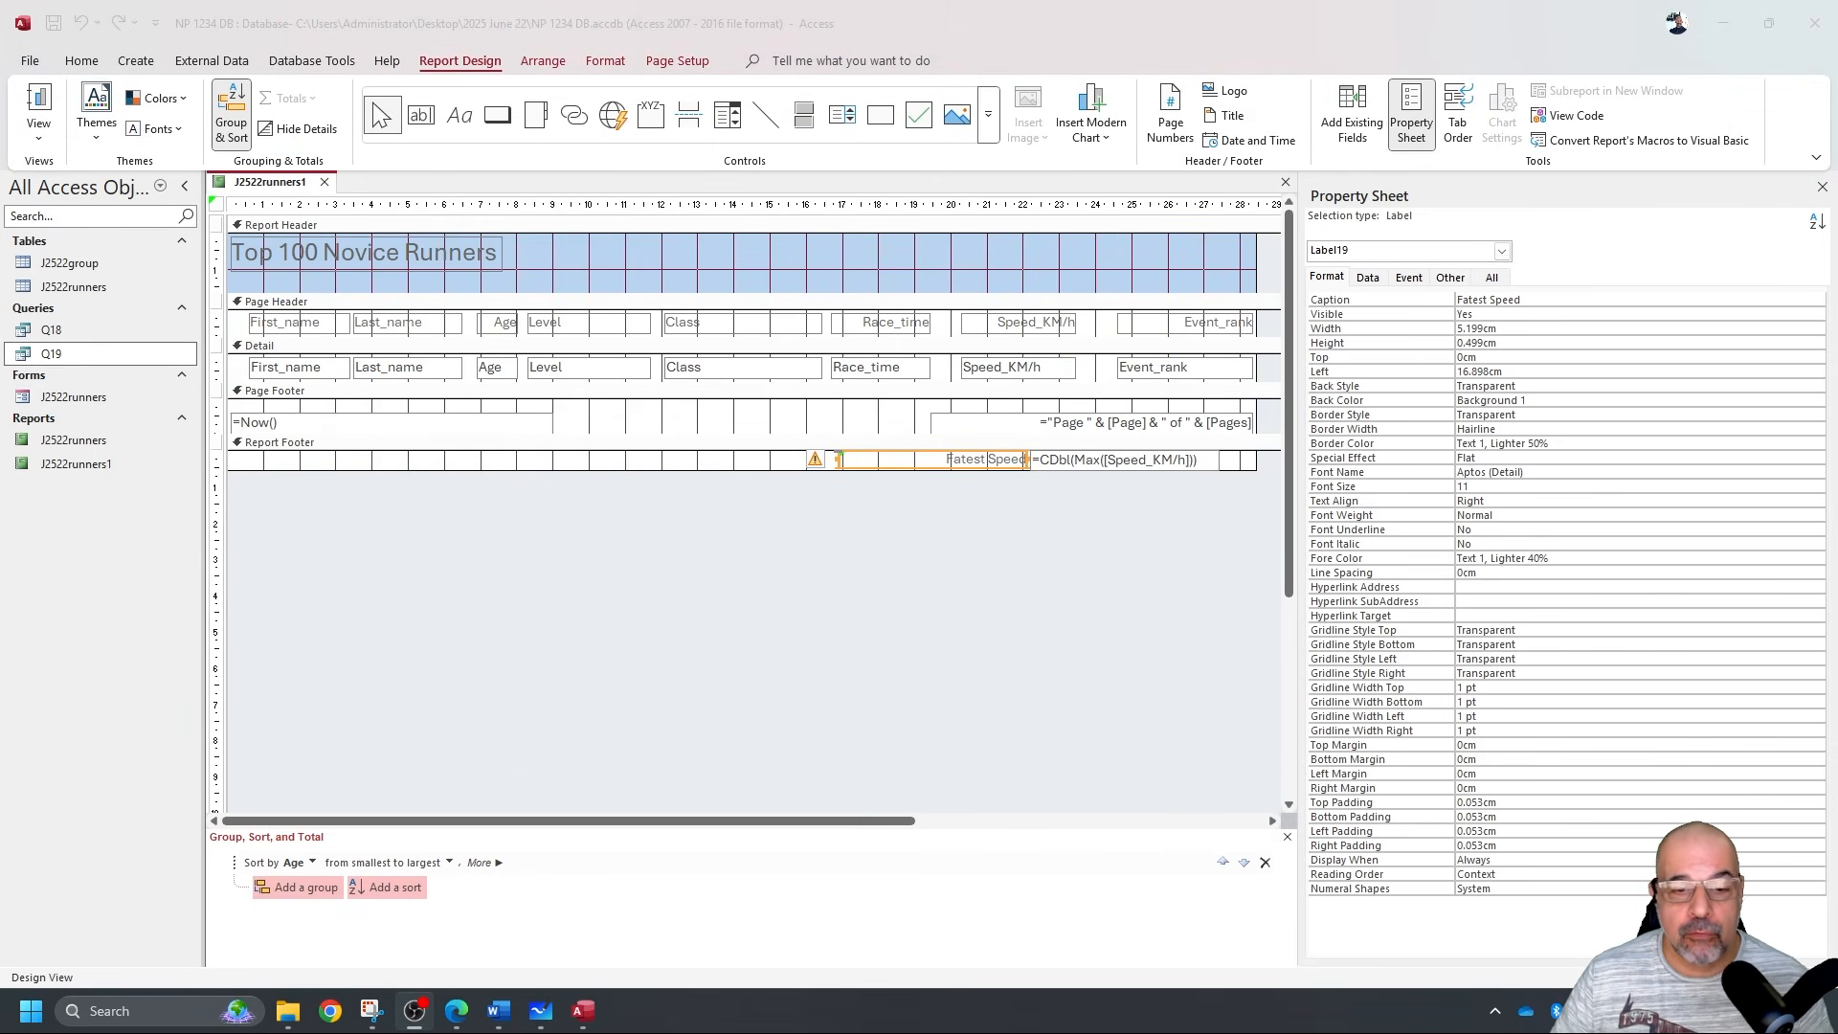
Switch to Microsoft Whiteboard and pan to a blank area of the board.
click(540, 1009)
drag(1211, 686, 267, 639)
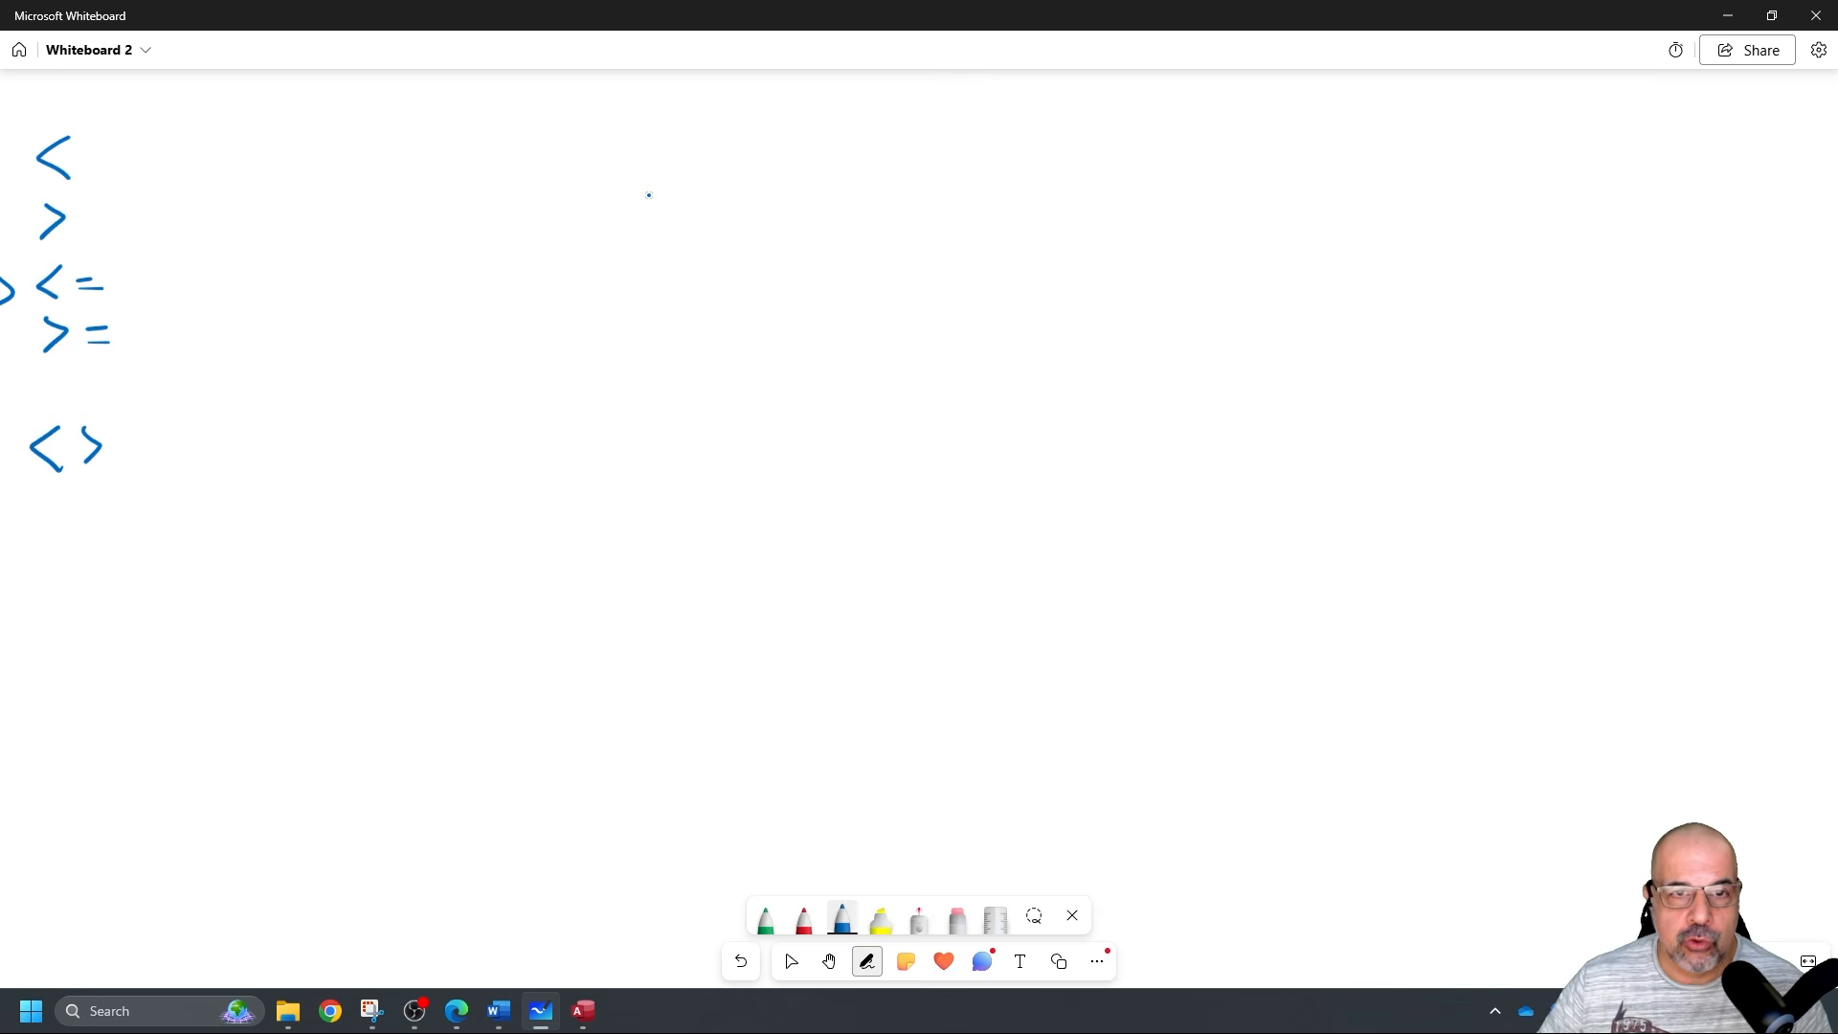
Draw two page rectangles, one above the other, filled with sketched text lines.
drag(677, 196, 682, 283)
mouse_move(680, 180)
mouse_down()
mouse_move(672, 339)
mouse_move(935, 332)
mouse_move(976, 234)
mouse_move(838, 159)
mouse_move(680, 158)
mouse_up()
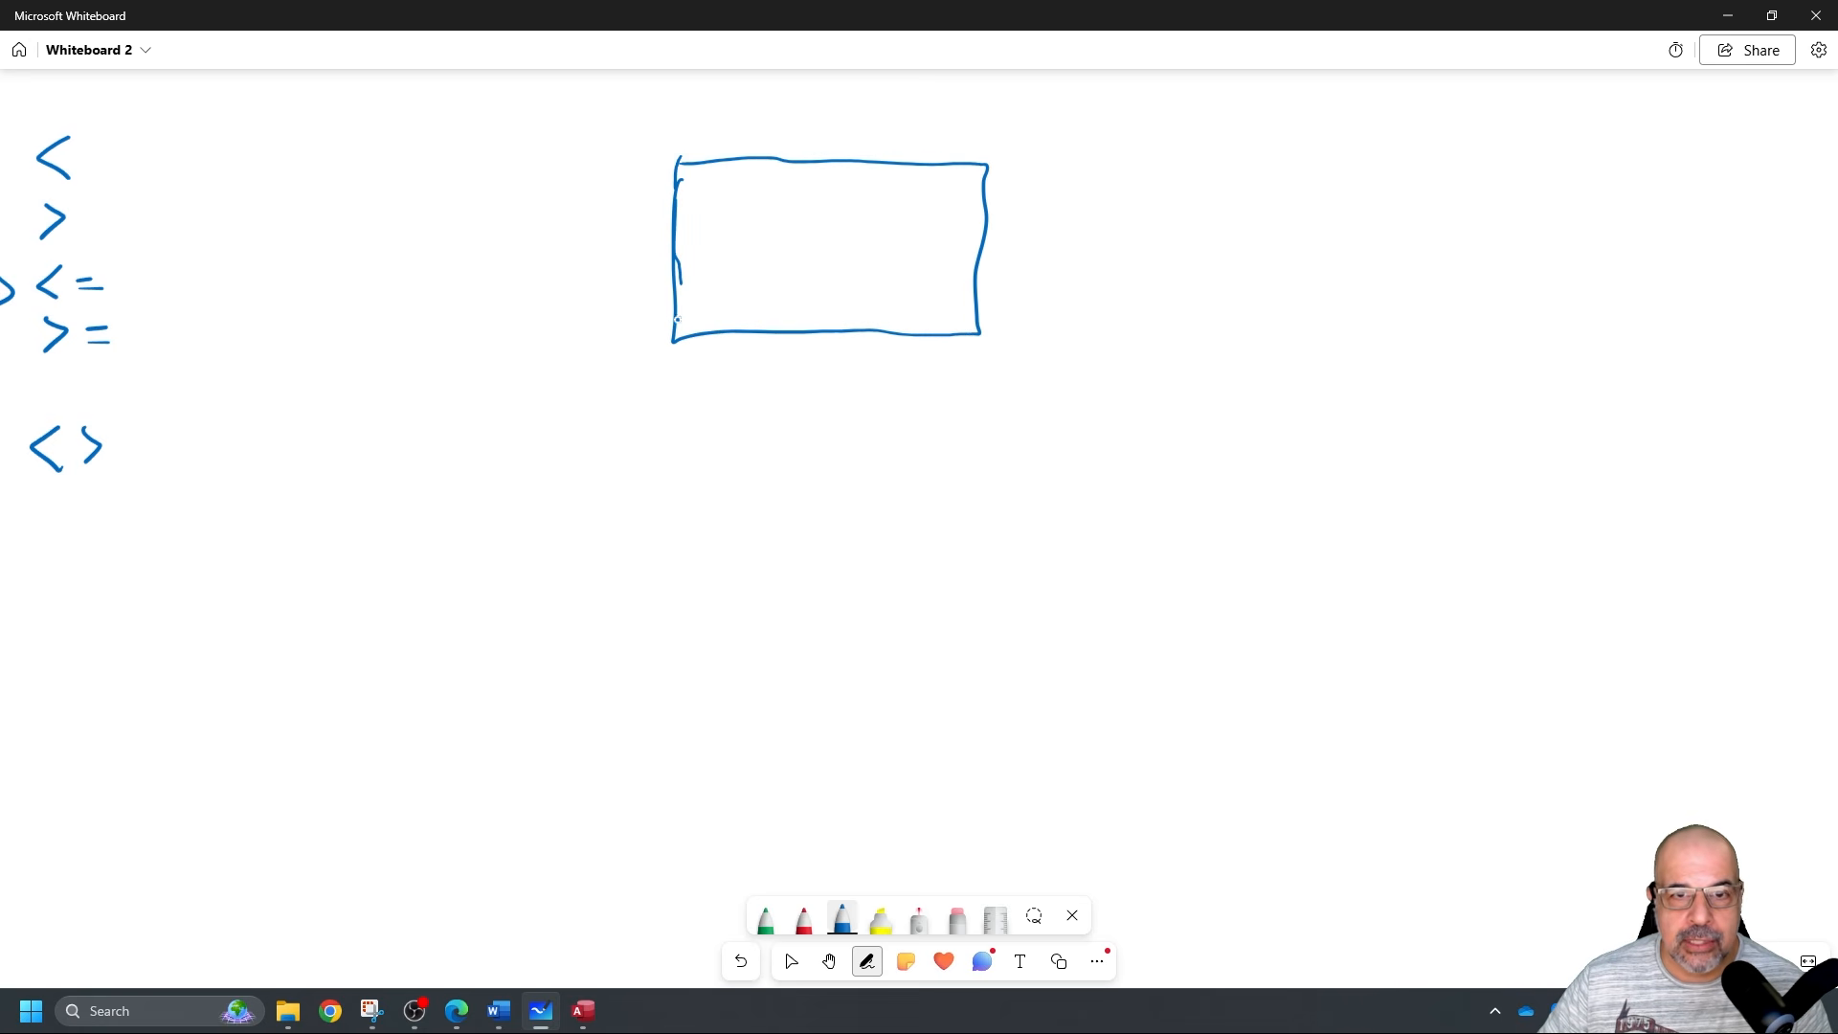
mouse_move(680, 397)
mouse_down()
mouse_move(692, 611)
mouse_move(946, 606)
mouse_move(1023, 426)
mouse_move(680, 403)
mouse_up()
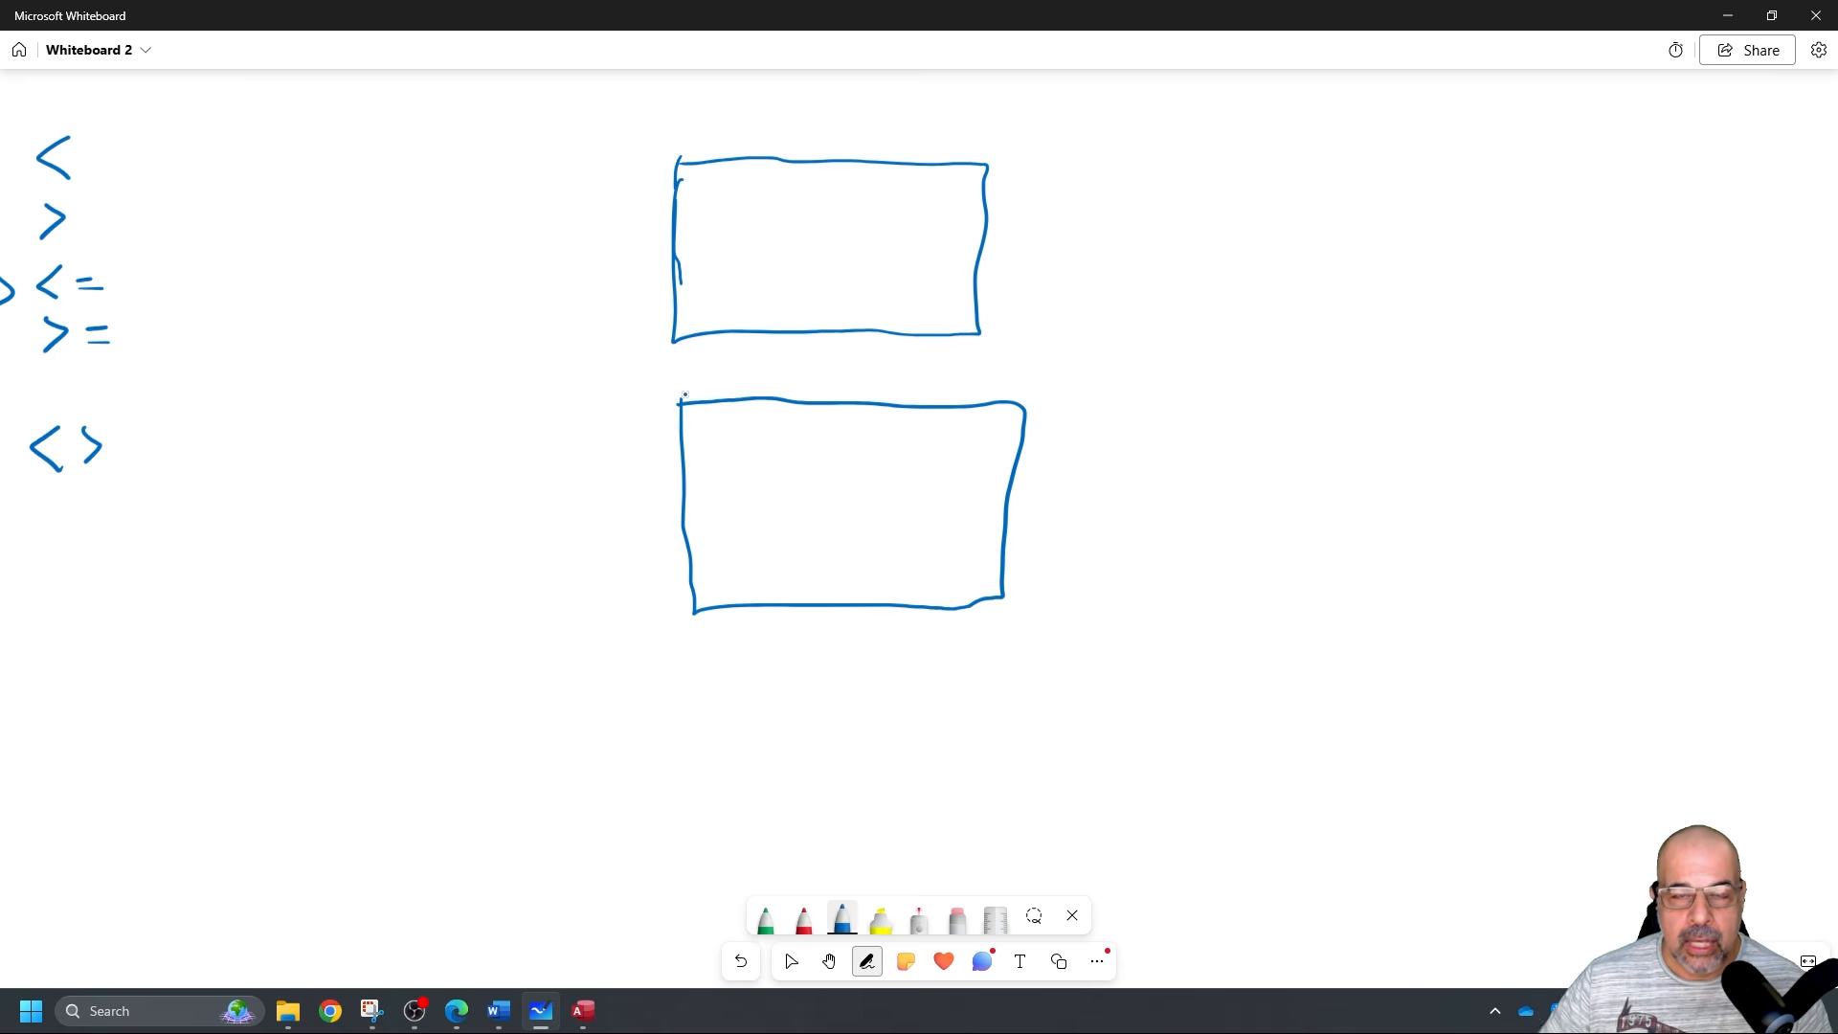
drag(718, 190, 835, 188)
mouse_move(718, 210)
mouse_down()
mouse_move(852, 212)
mouse_move(876, 232)
mouse_up()
drag(735, 247, 866, 246)
drag(743, 256, 884, 265)
drag(747, 276, 885, 285)
drag(758, 308, 875, 307)
mouse_move(760, 318)
mouse_down()
mouse_move(873, 317)
mouse_move(858, 328)
mouse_up()
mouse_move(700, 431)
mouse_down()
mouse_move(880, 433)
mouse_move(875, 455)
mouse_up()
drag(728, 472, 917, 483)
Add a red line under the lower page's text and green footer bands on both pages.
click(814, 925)
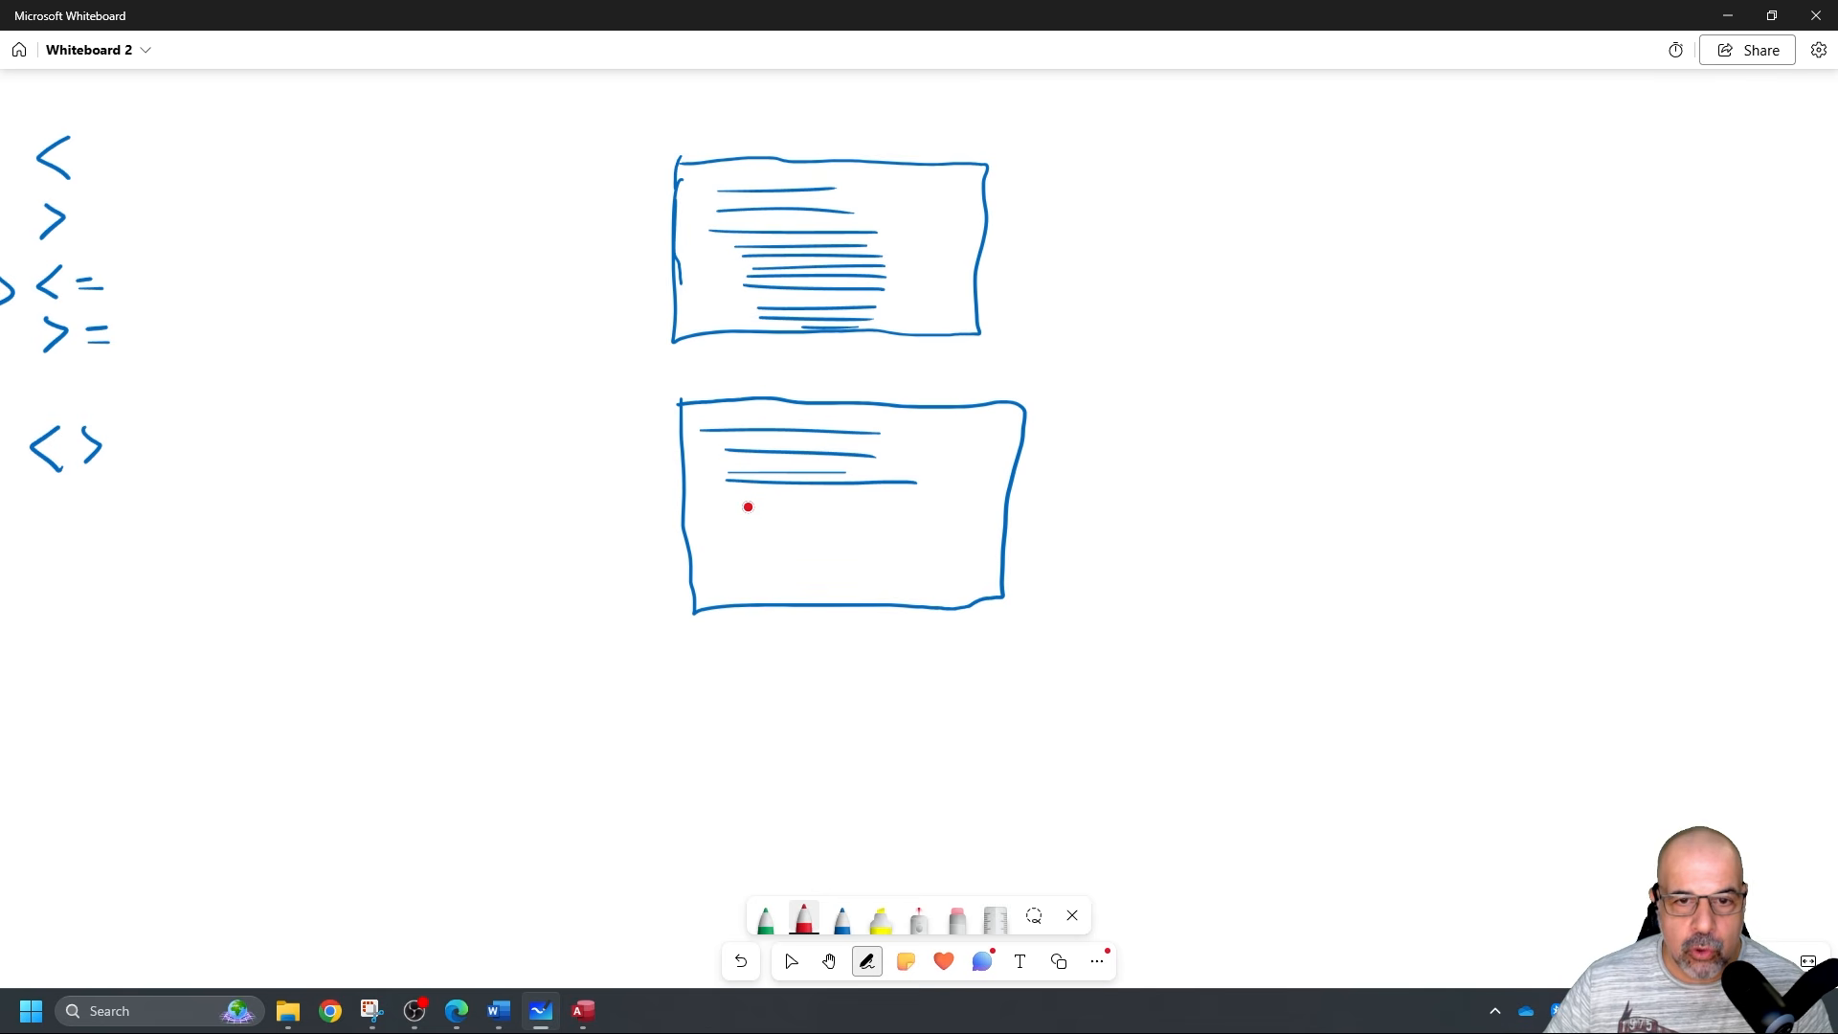
drag(724, 503, 983, 514)
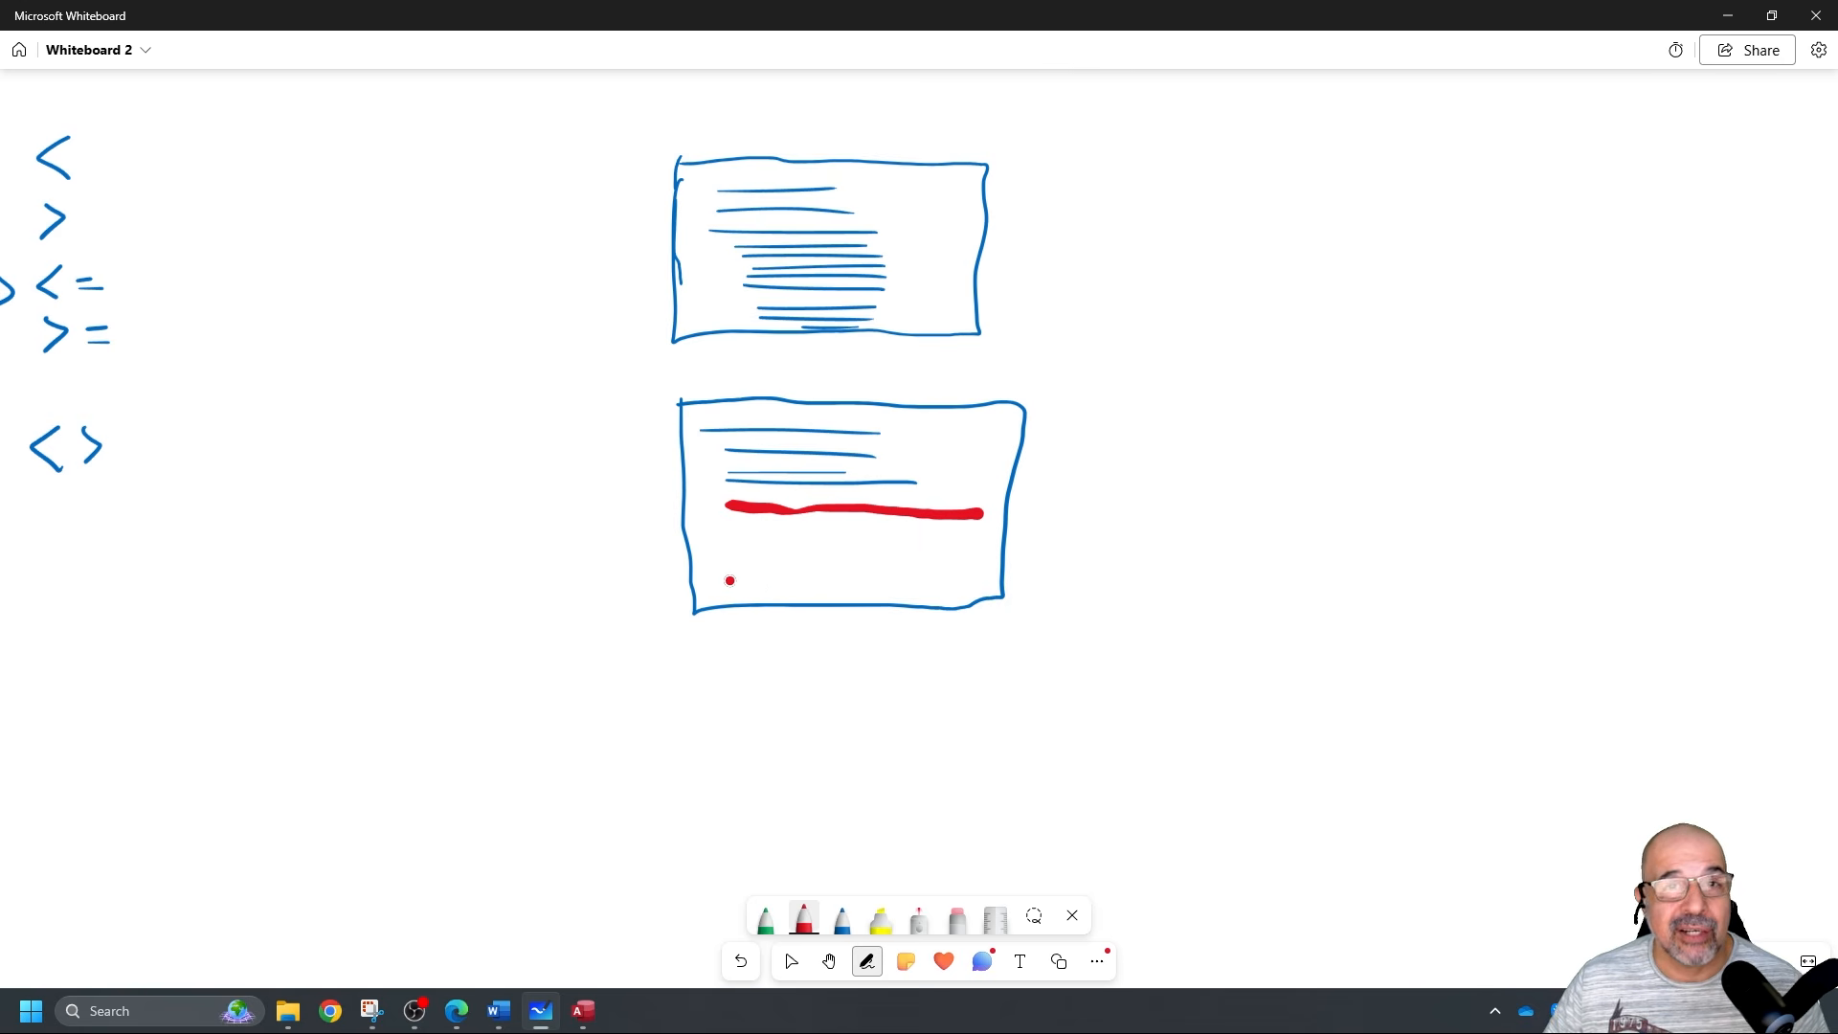
click(766, 921)
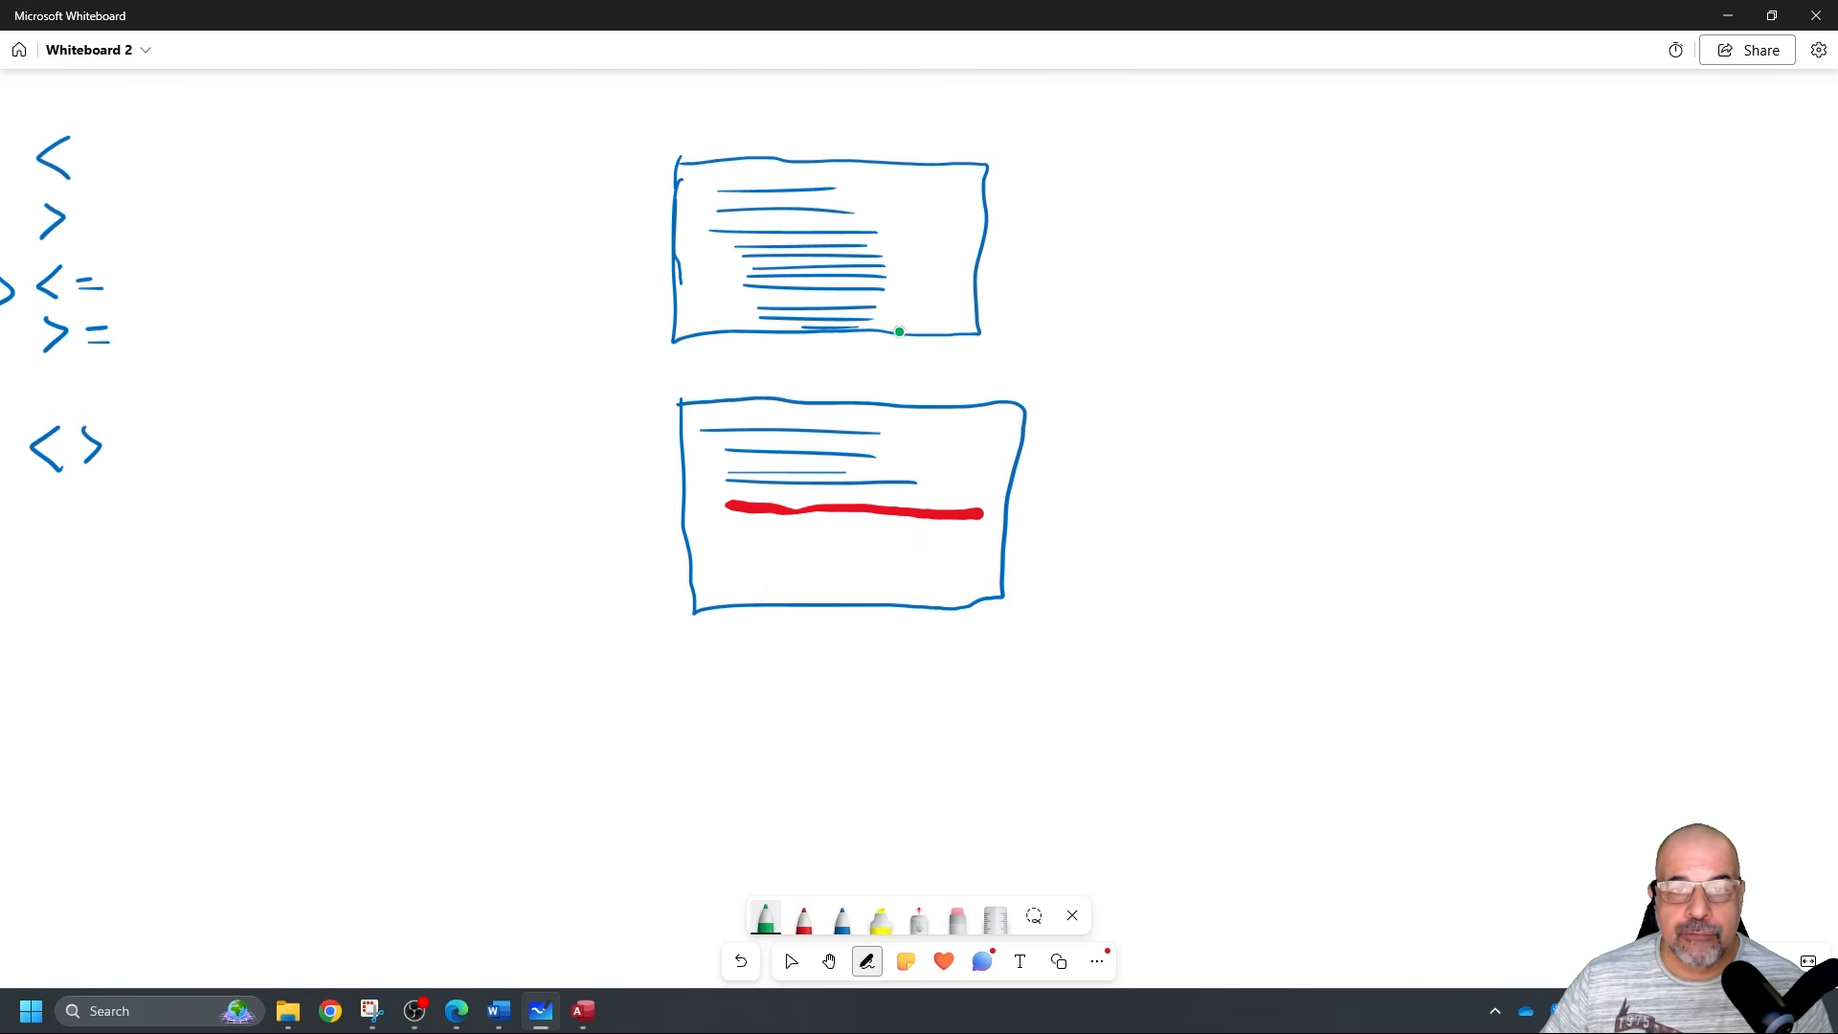
mouse_move(892, 329)
mouse_down()
mouse_move(940, 328)
mouse_move(713, 323)
mouse_move(847, 327)
mouse_up()
mouse_move(721, 596)
mouse_down()
mouse_move(990, 605)
mouse_move(939, 606)
mouse_up()
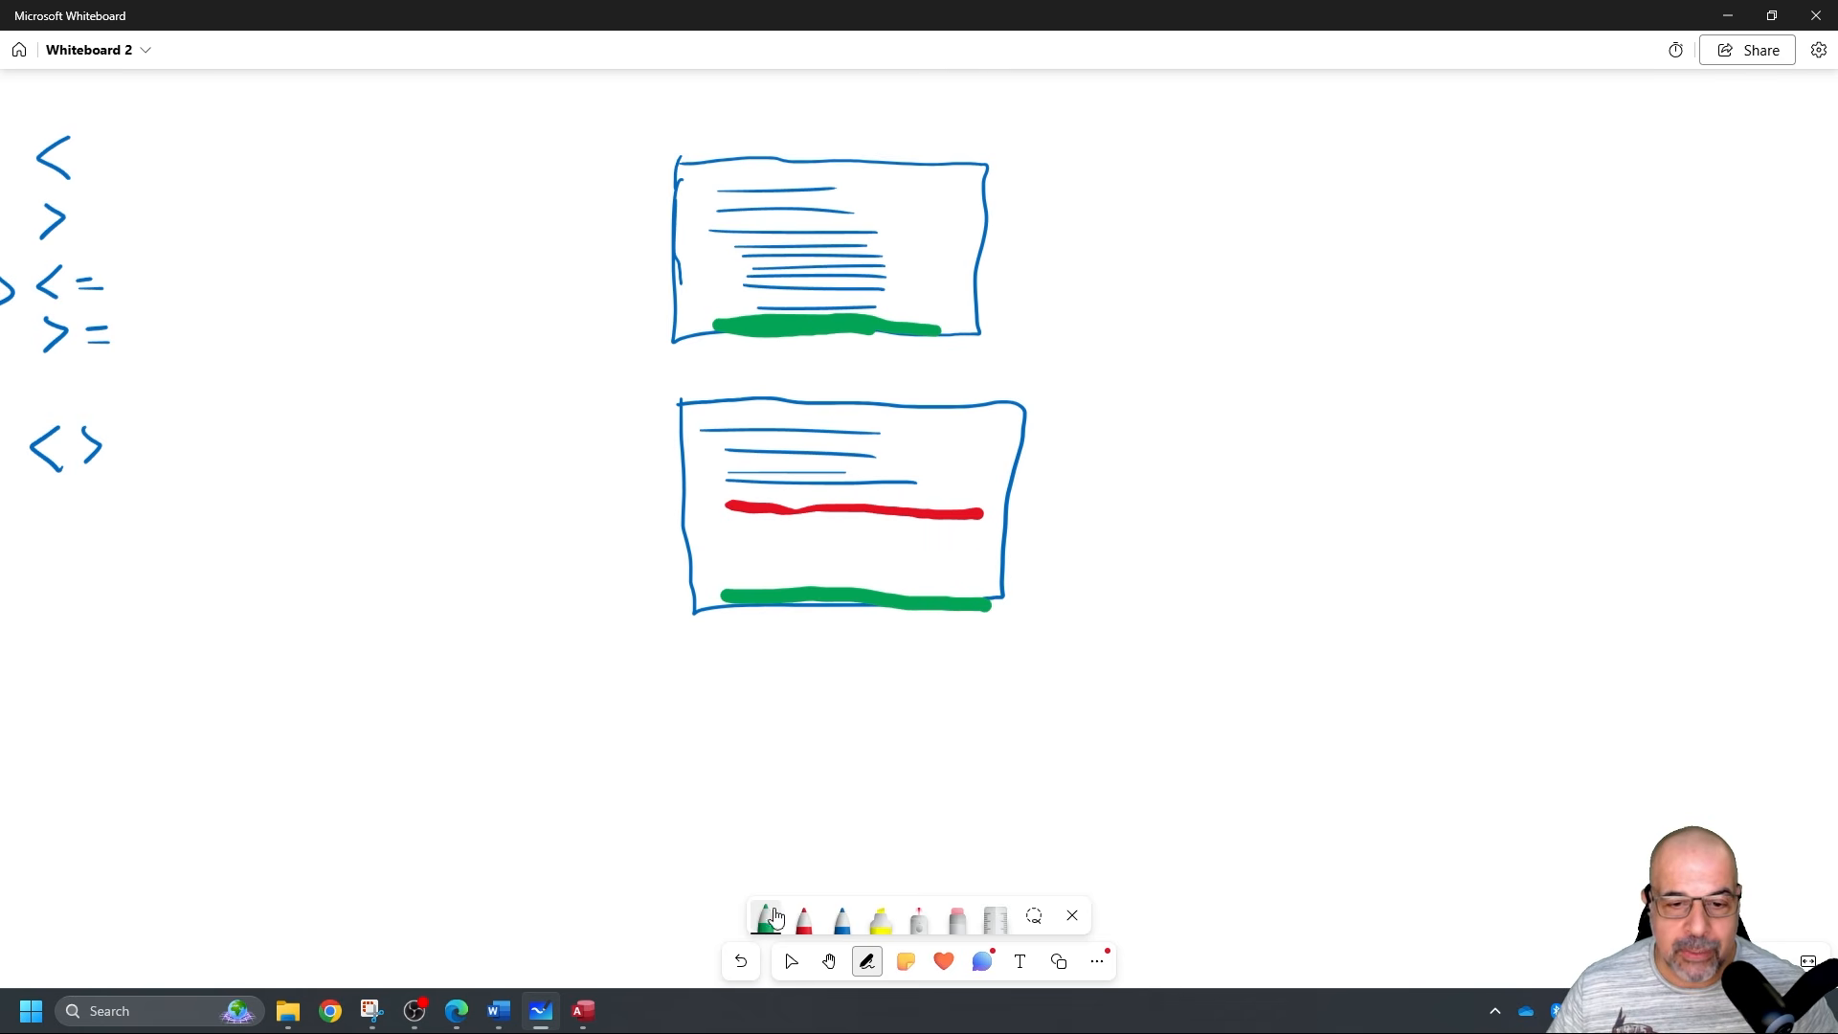
In black, draw arrows joining both footers into one result and pointing at the red line, then minimize.
click(842, 921)
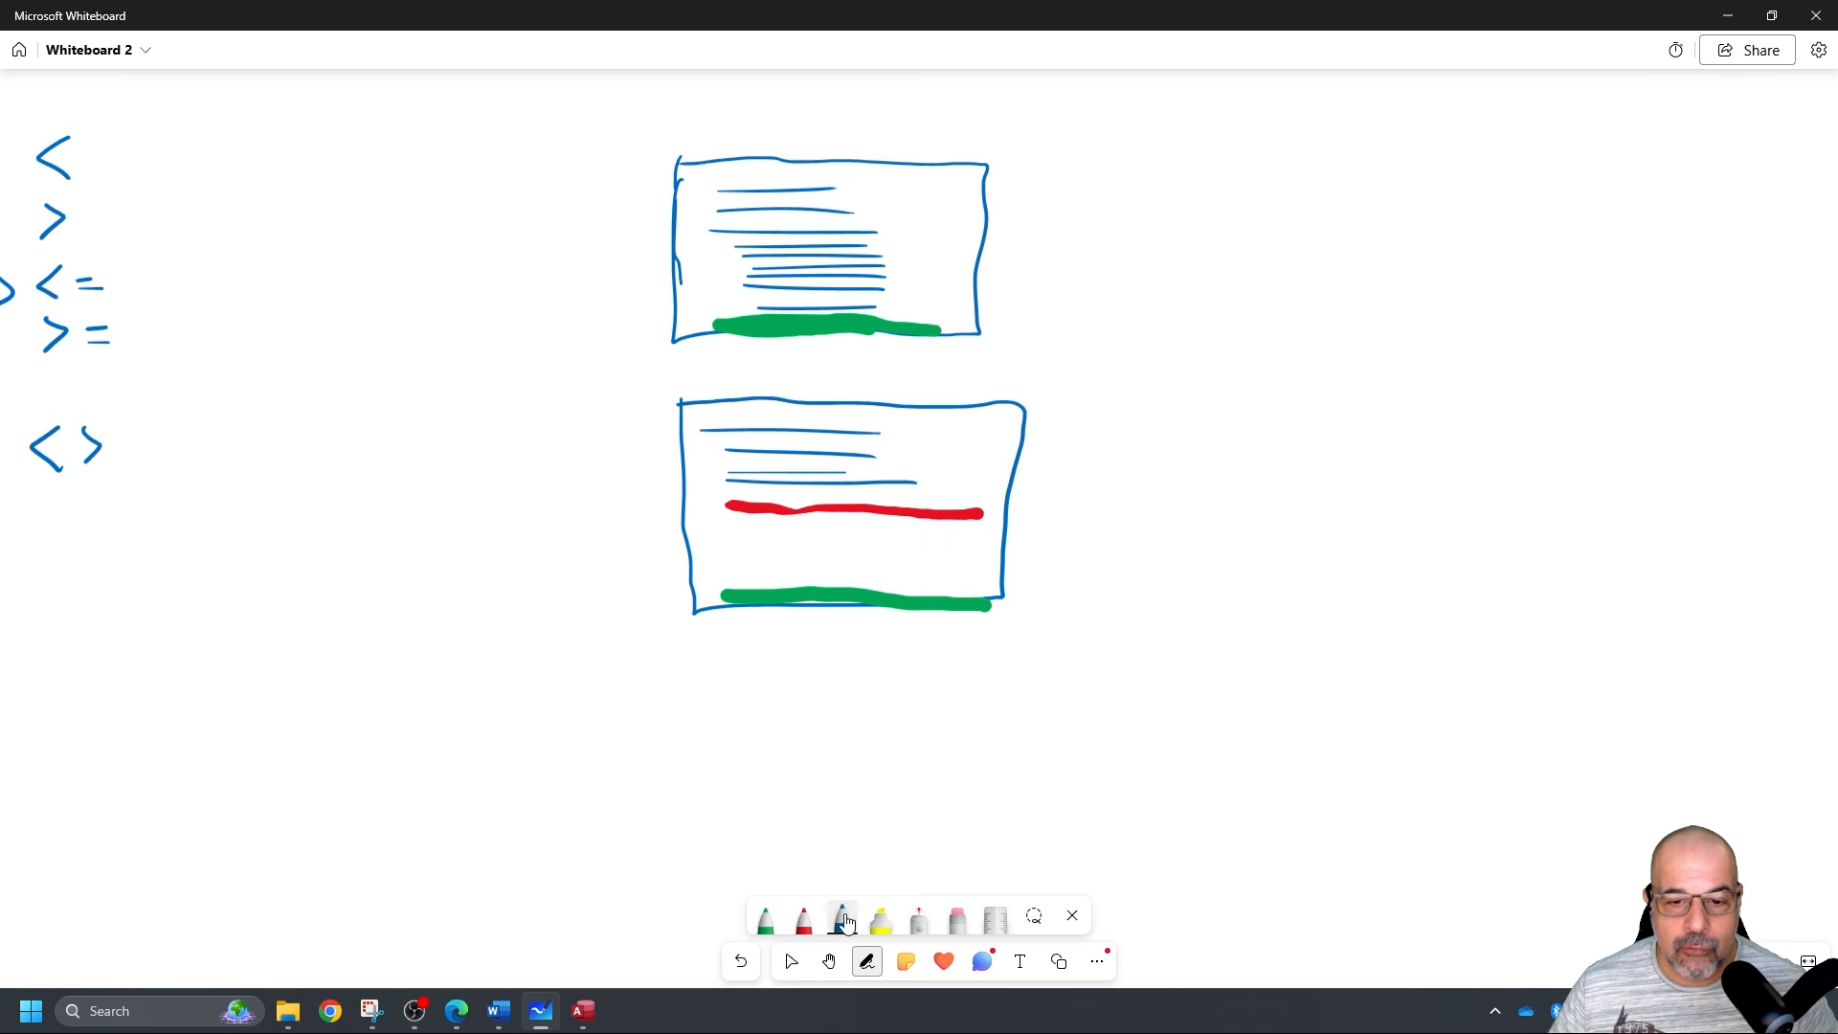
click(842, 921)
click(775, 689)
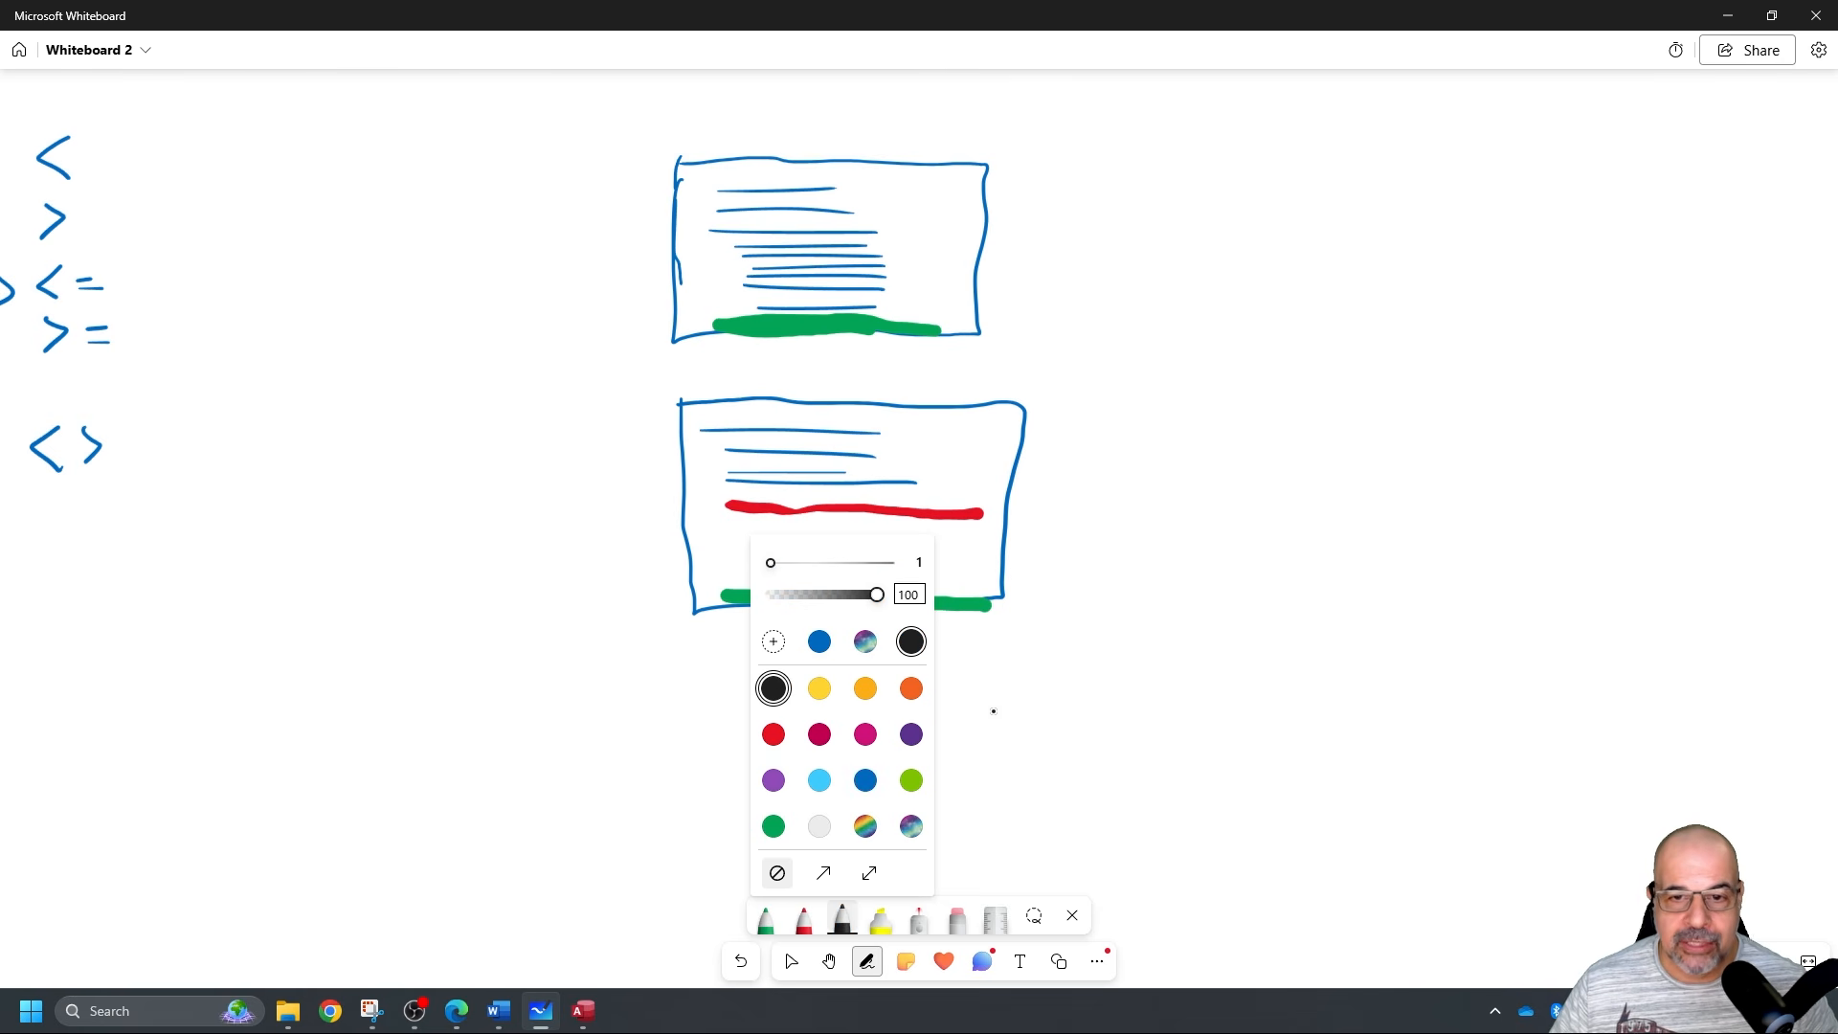
click(1027, 753)
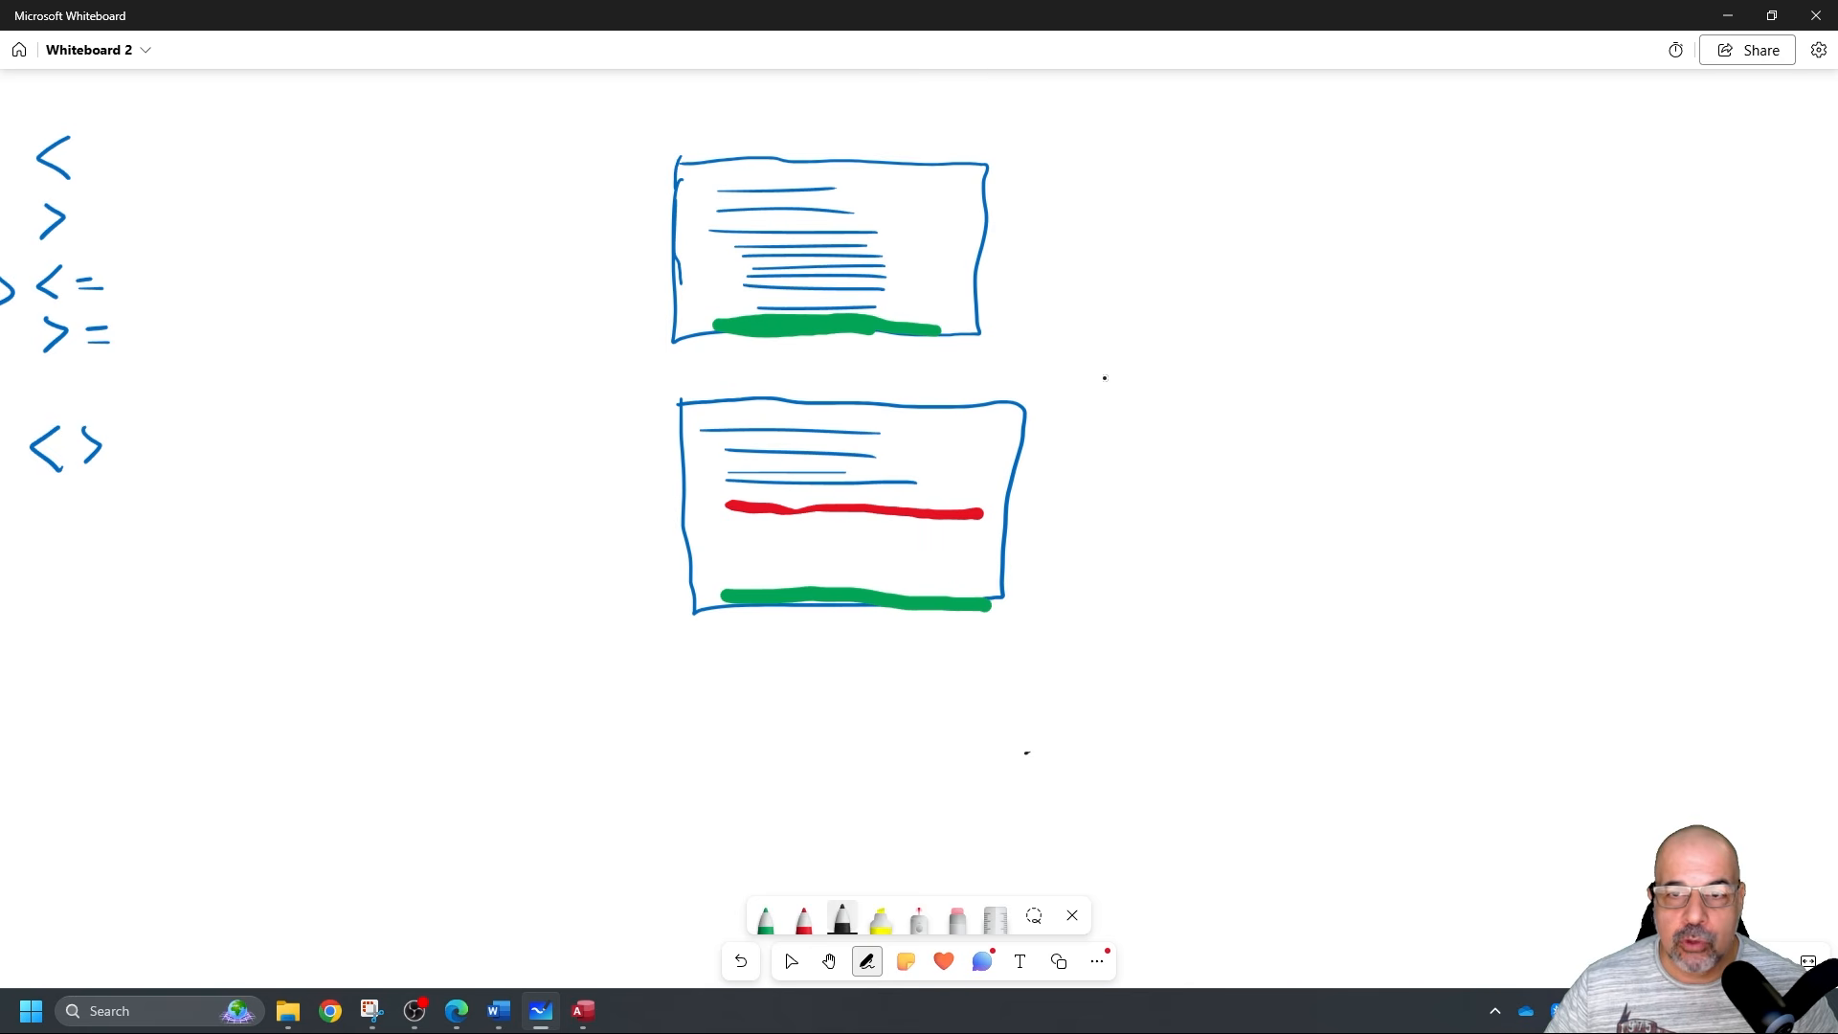
drag(973, 327, 1242, 421)
mouse_move(979, 604)
mouse_down()
mouse_move(1279, 440)
mouse_move(1244, 490)
mouse_up()
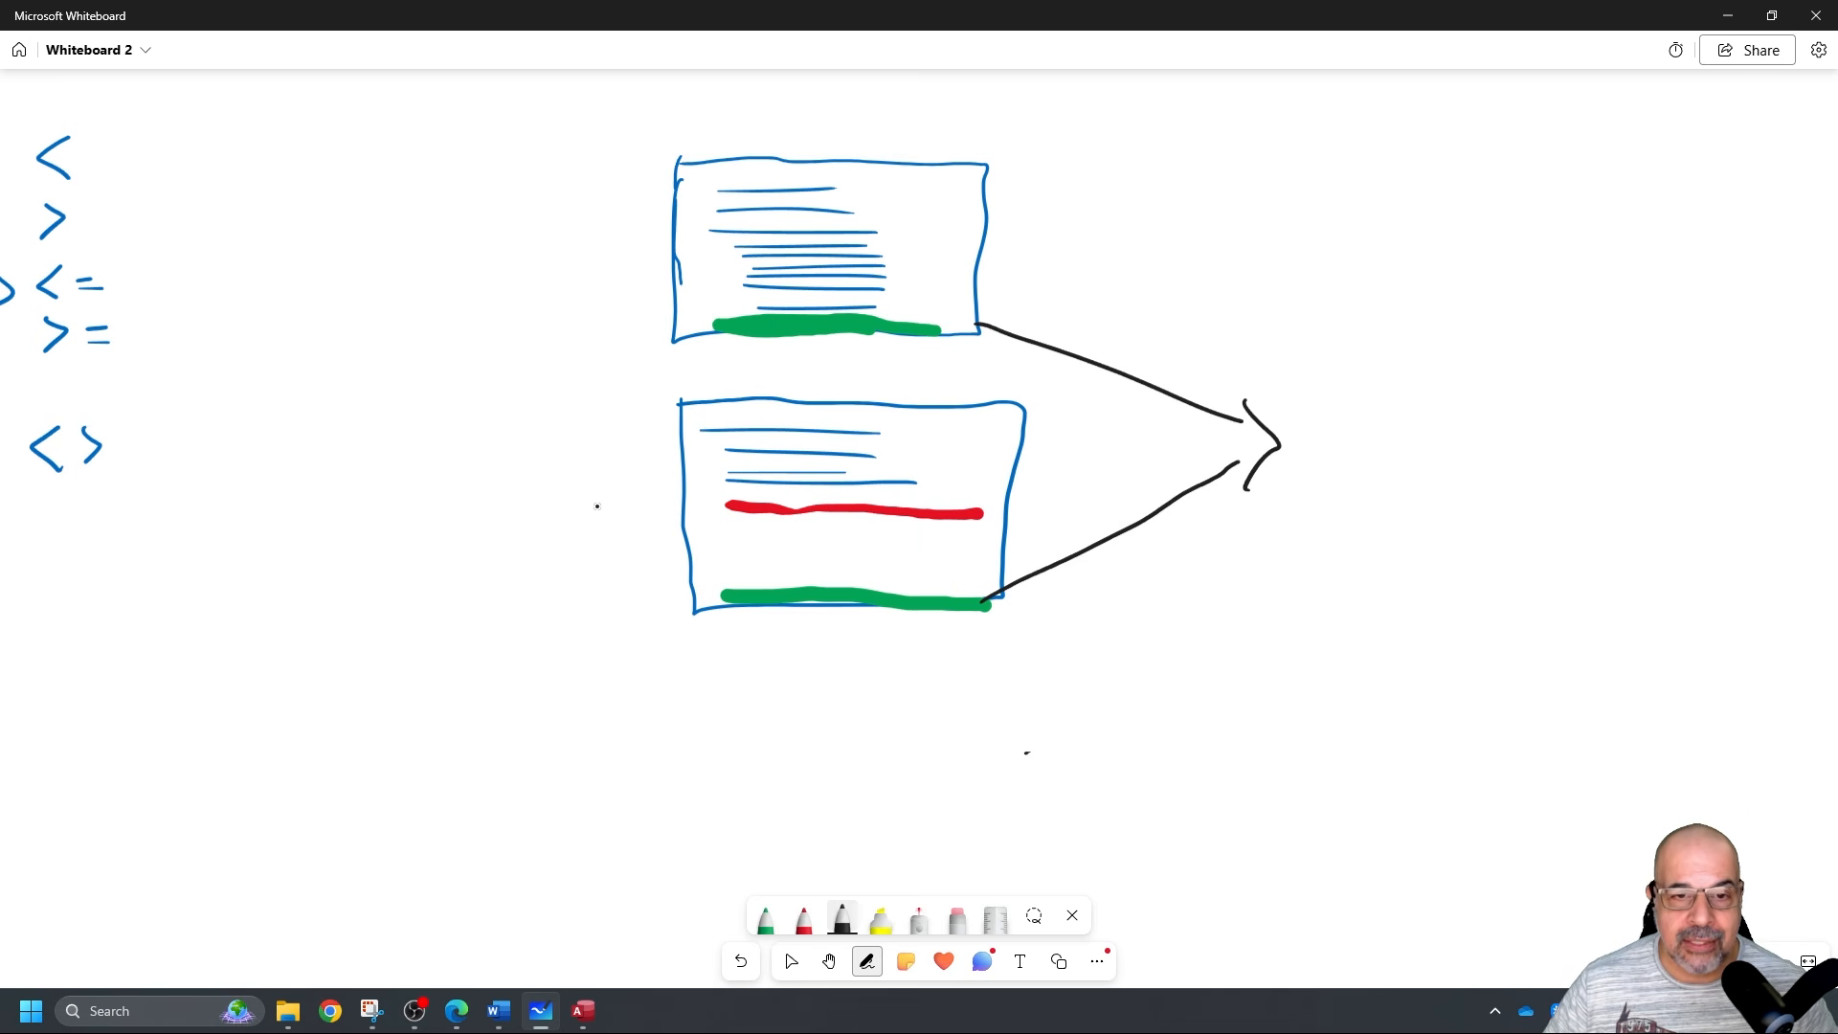
drag(598, 506, 691, 514)
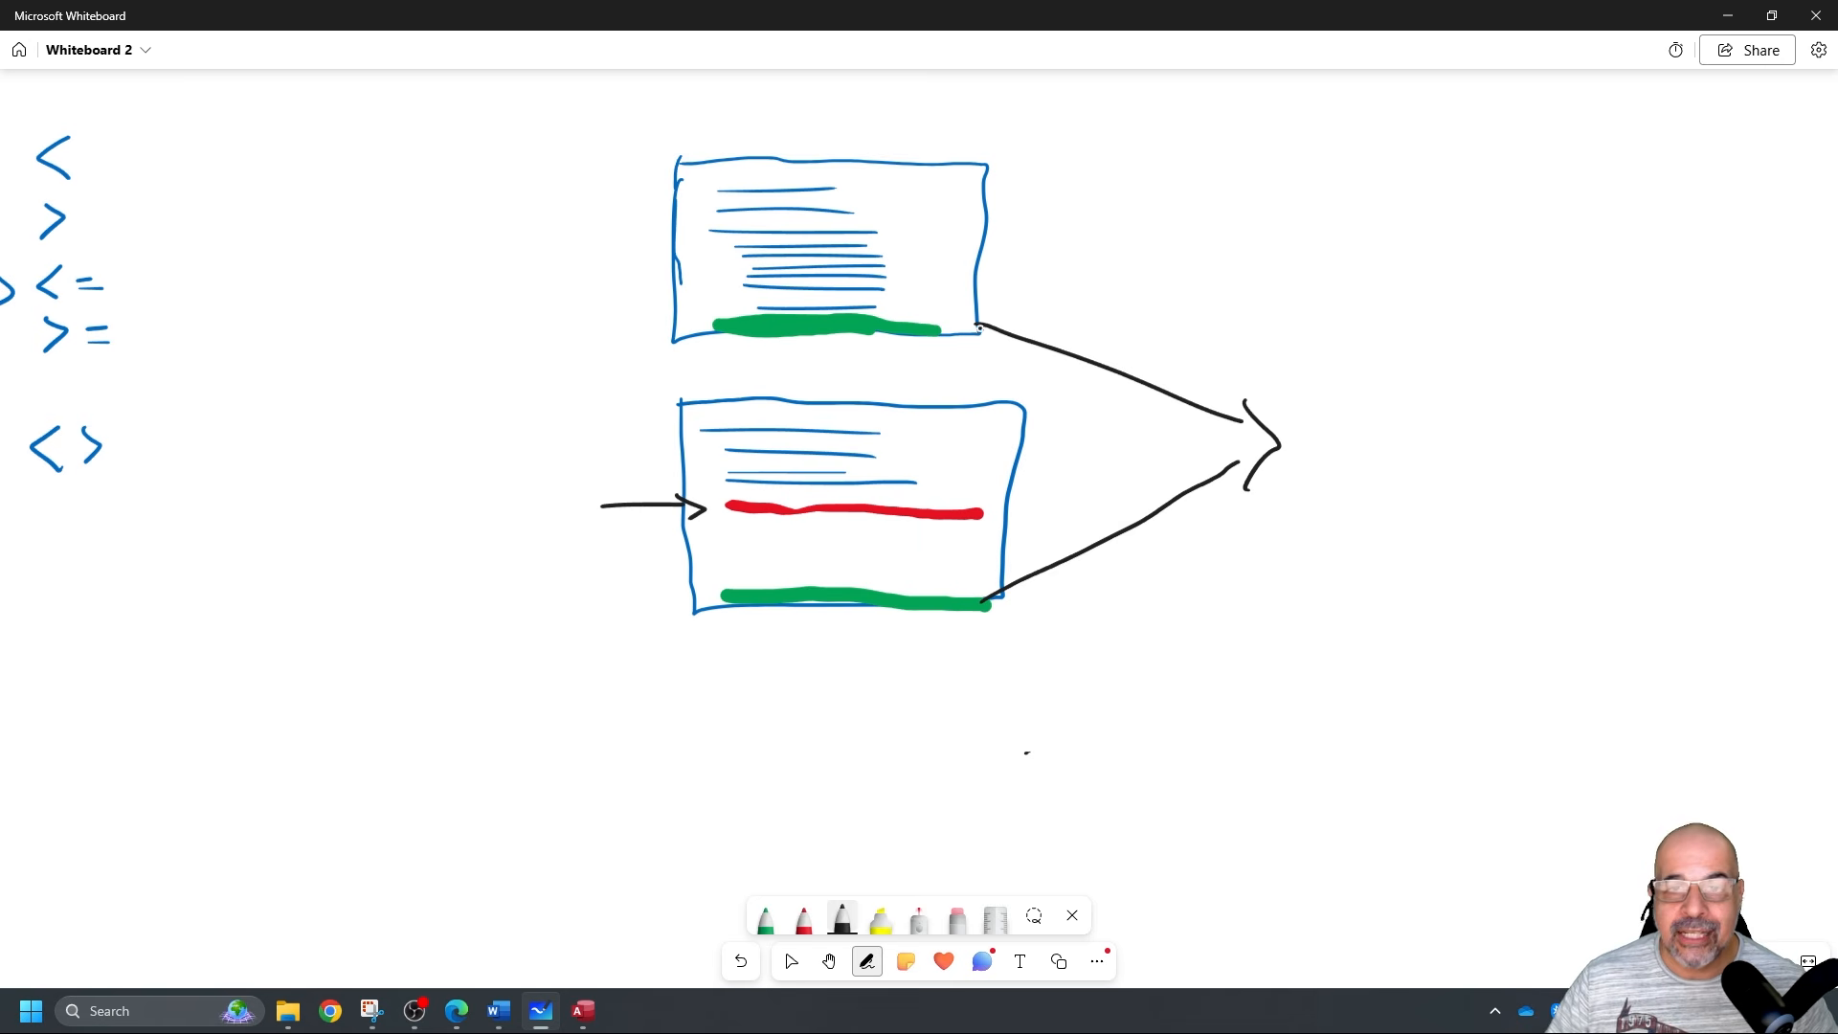
click(1728, 17)
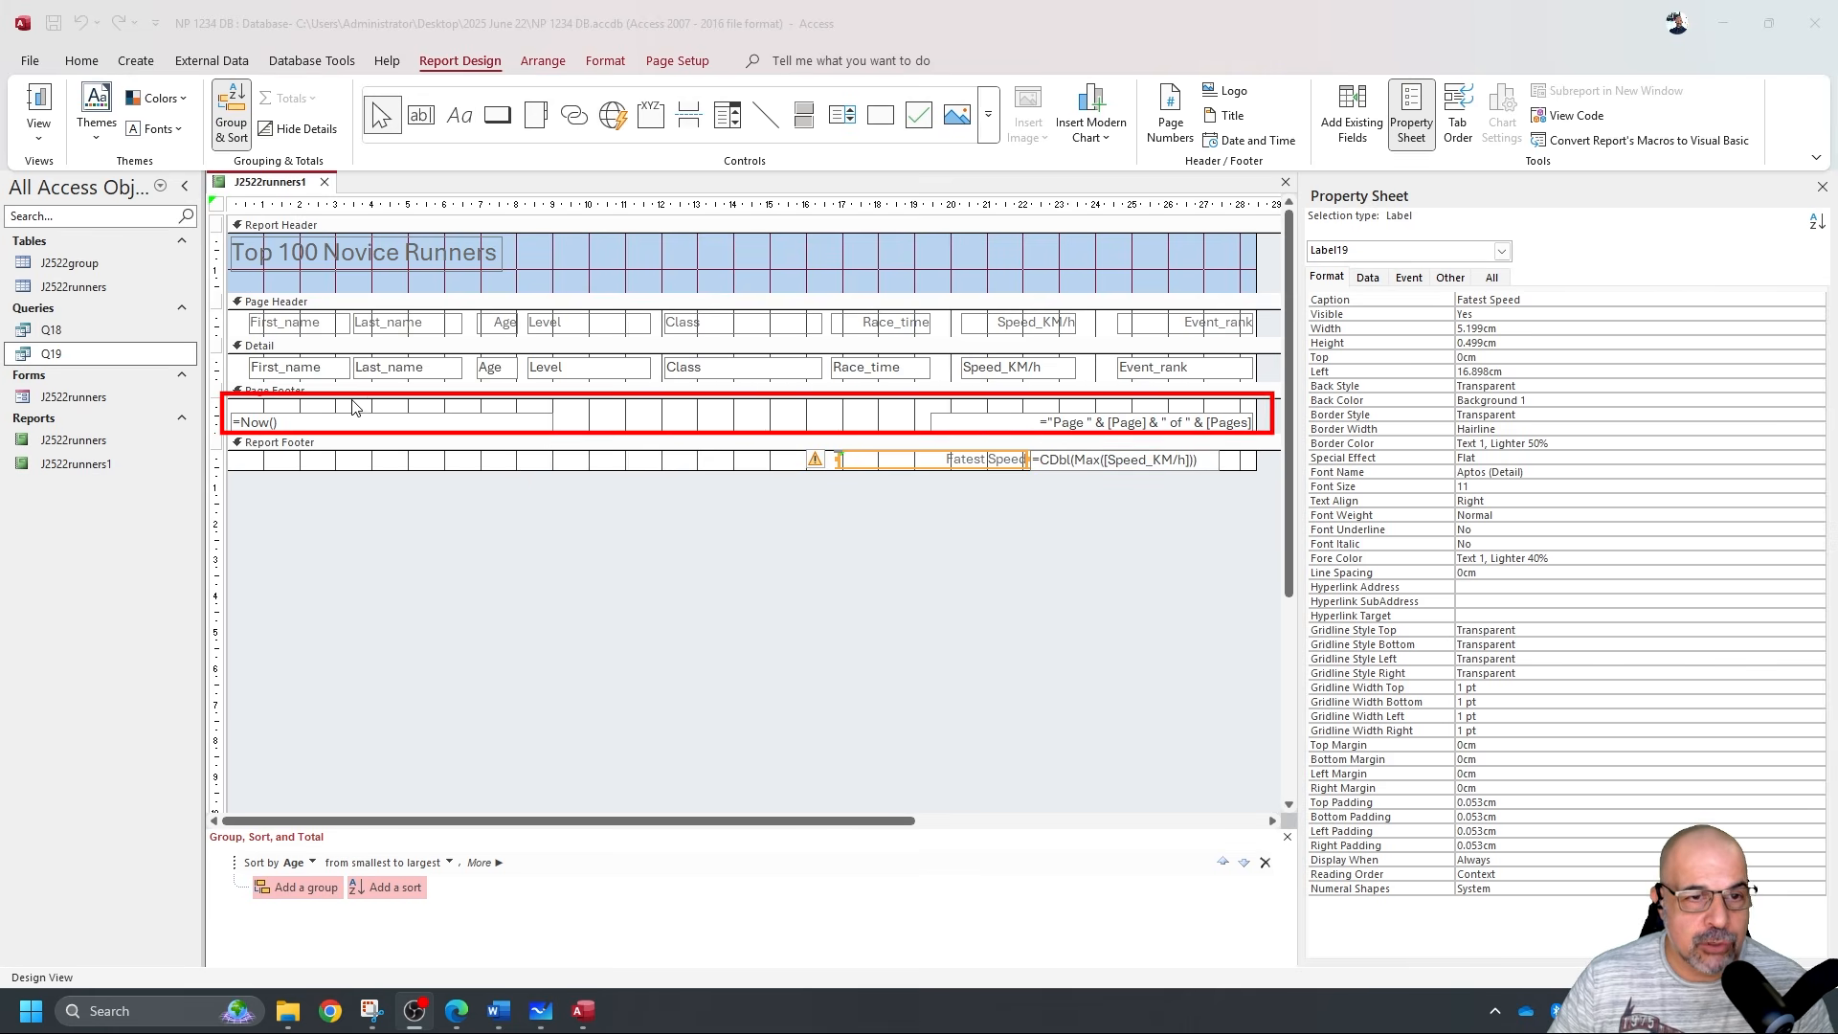
Replace the Page Footer date and page-number boxes with a new label containing the author's name.
drag(337, 406, 1022, 424)
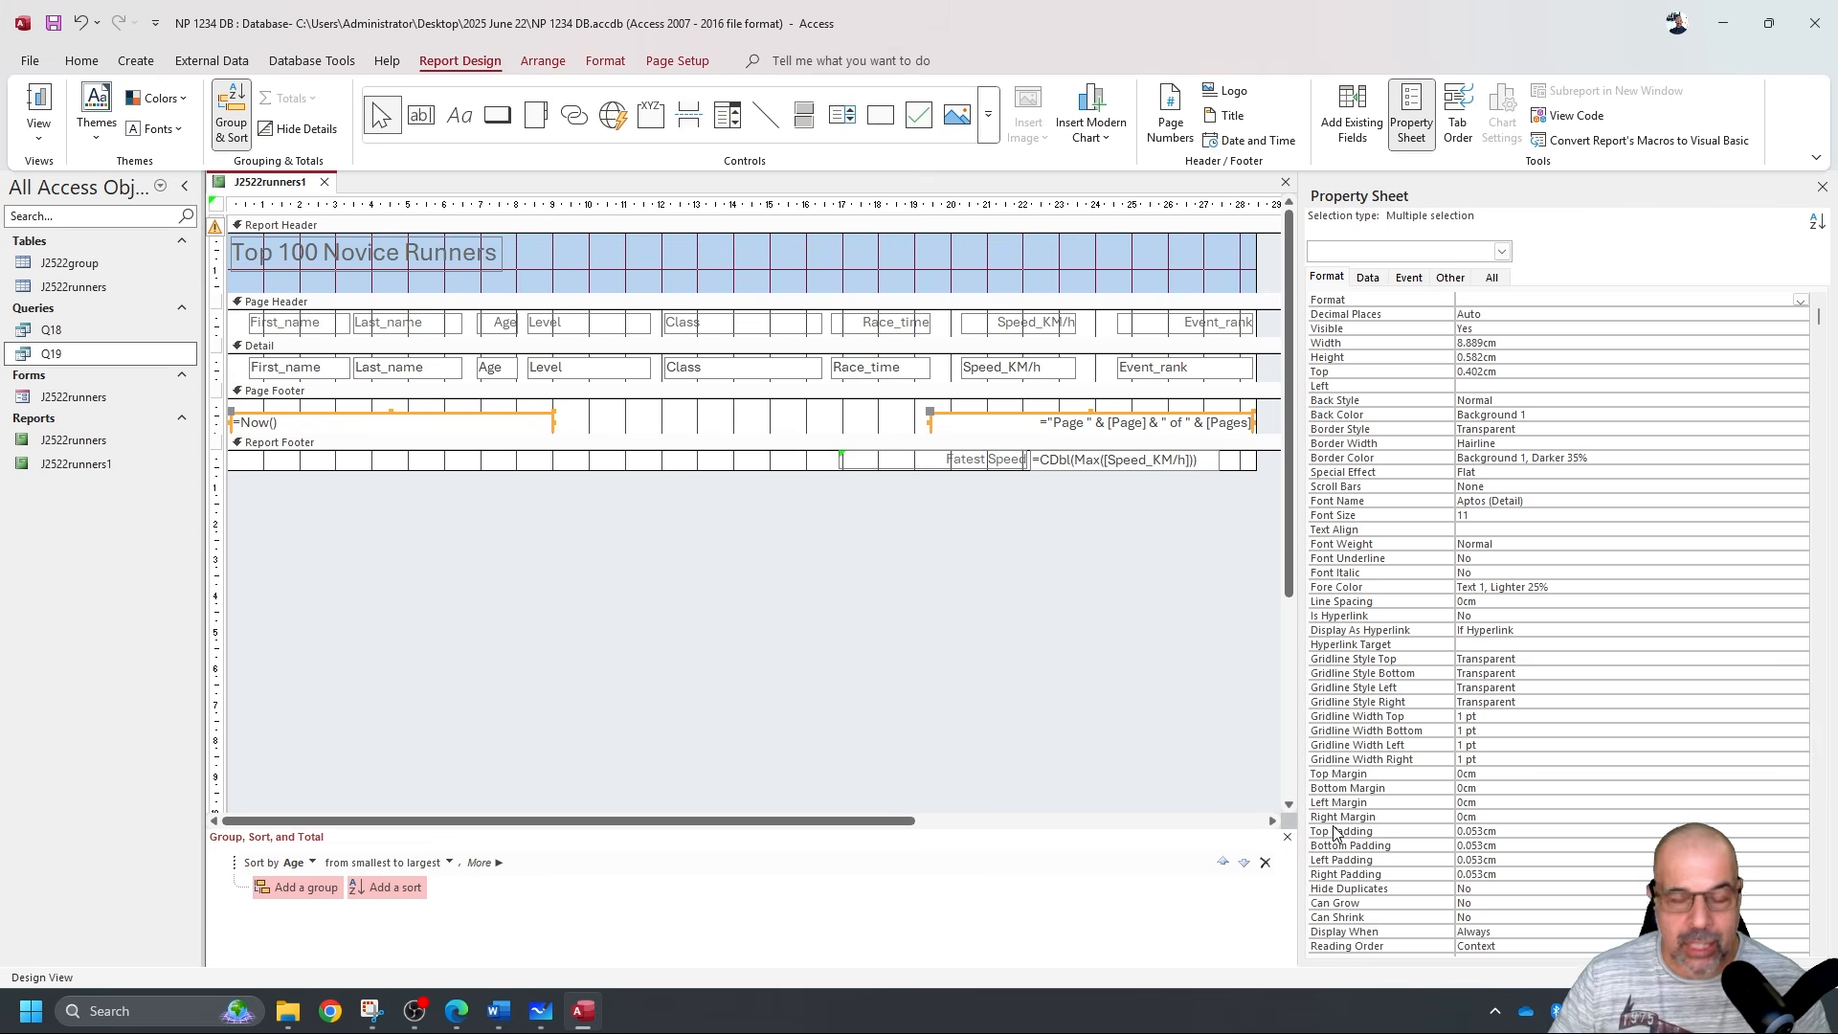
key(Delete)
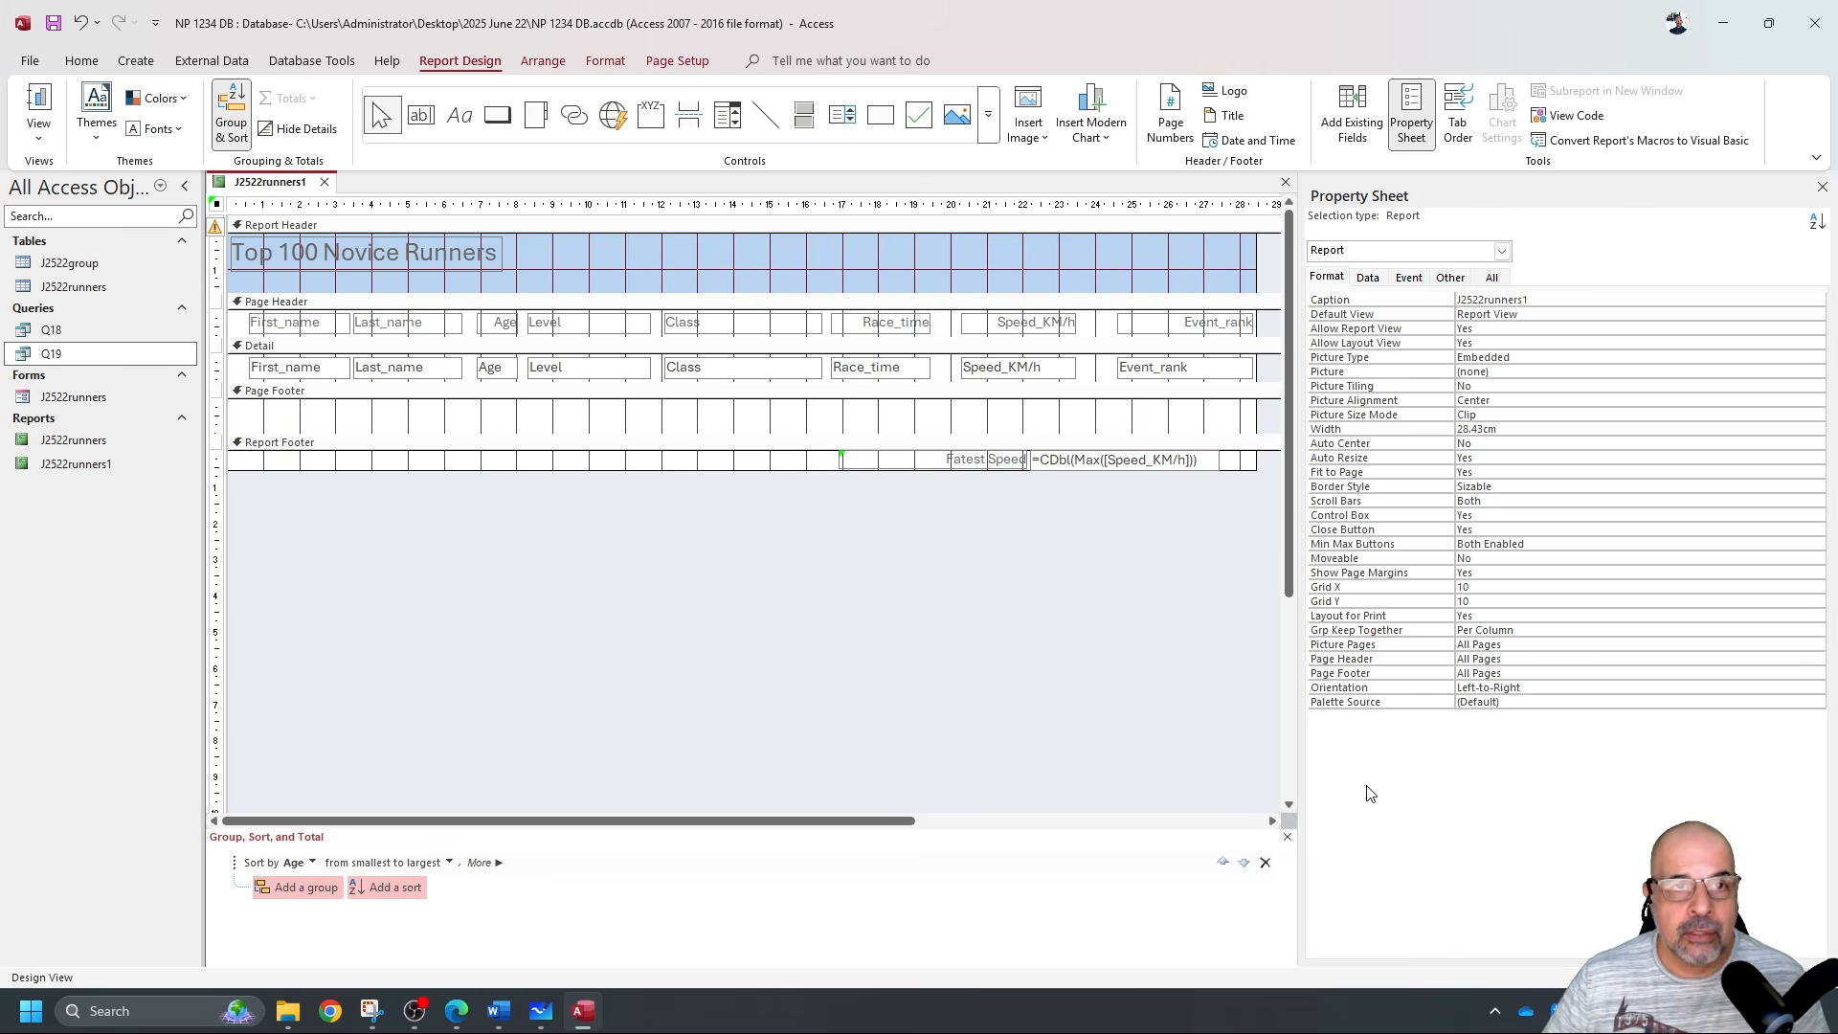
click(459, 115)
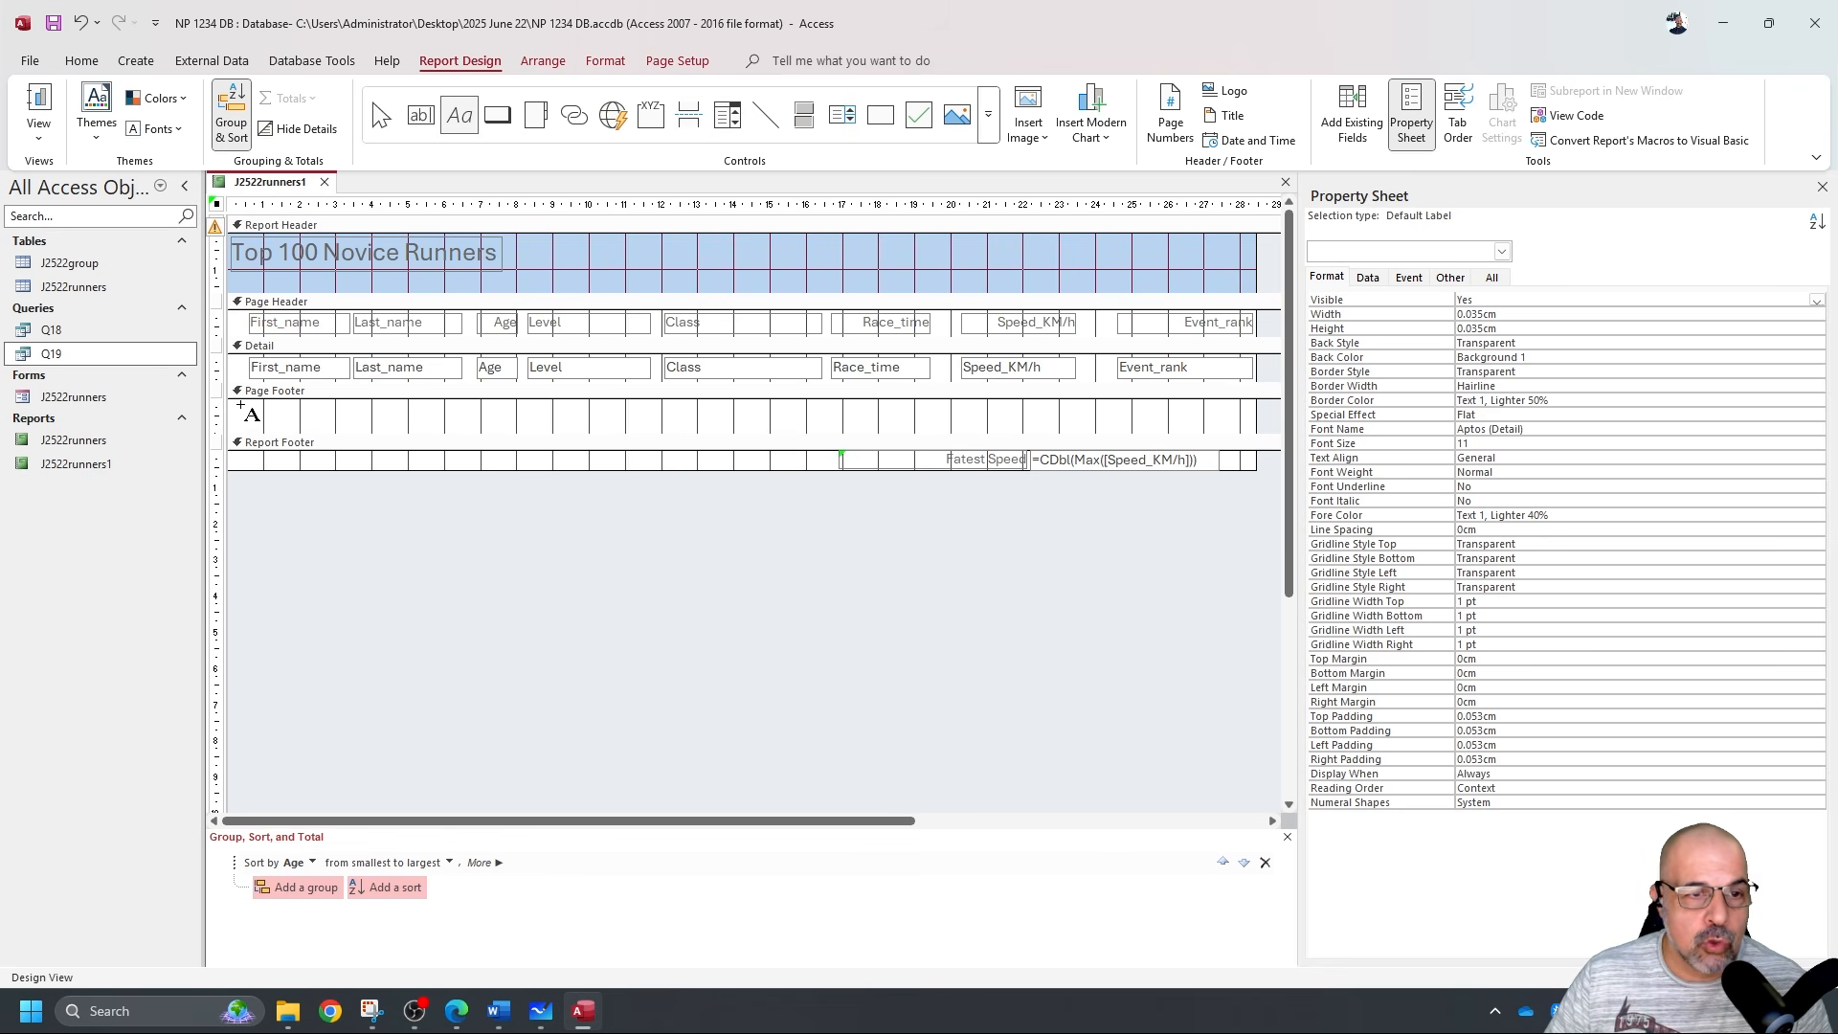
drag(232, 407, 438, 427)
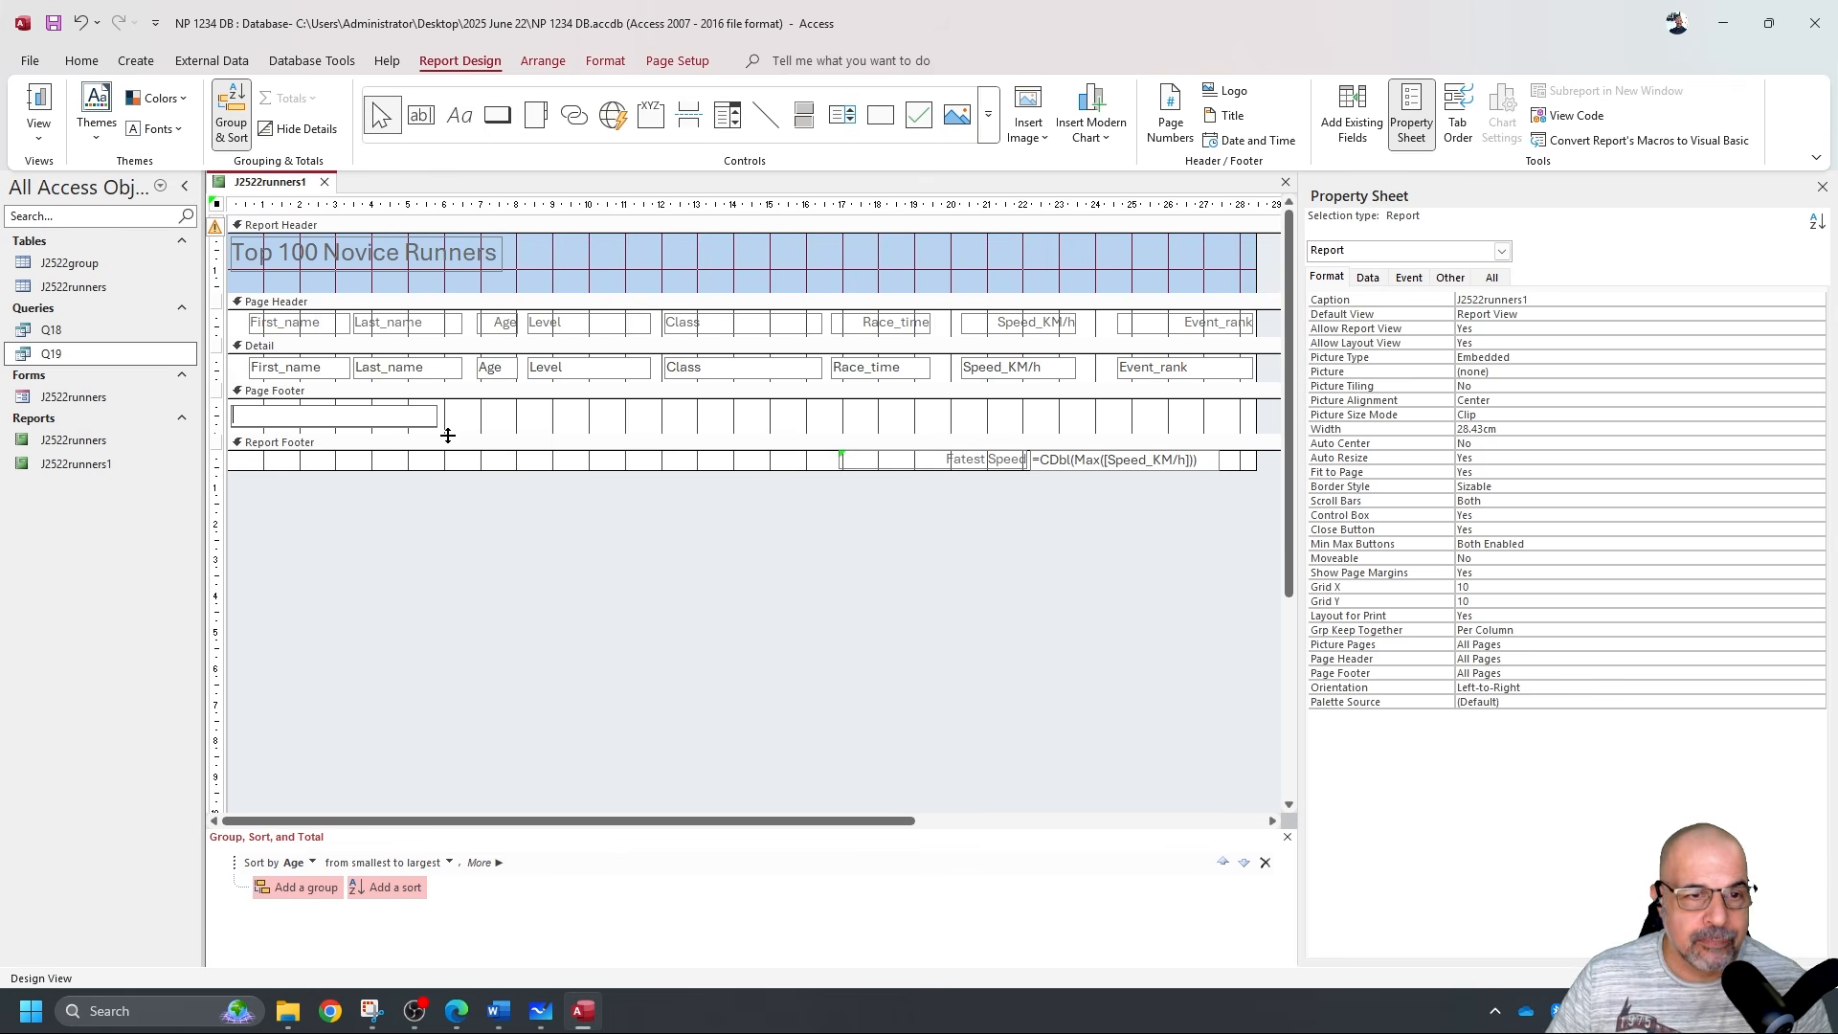
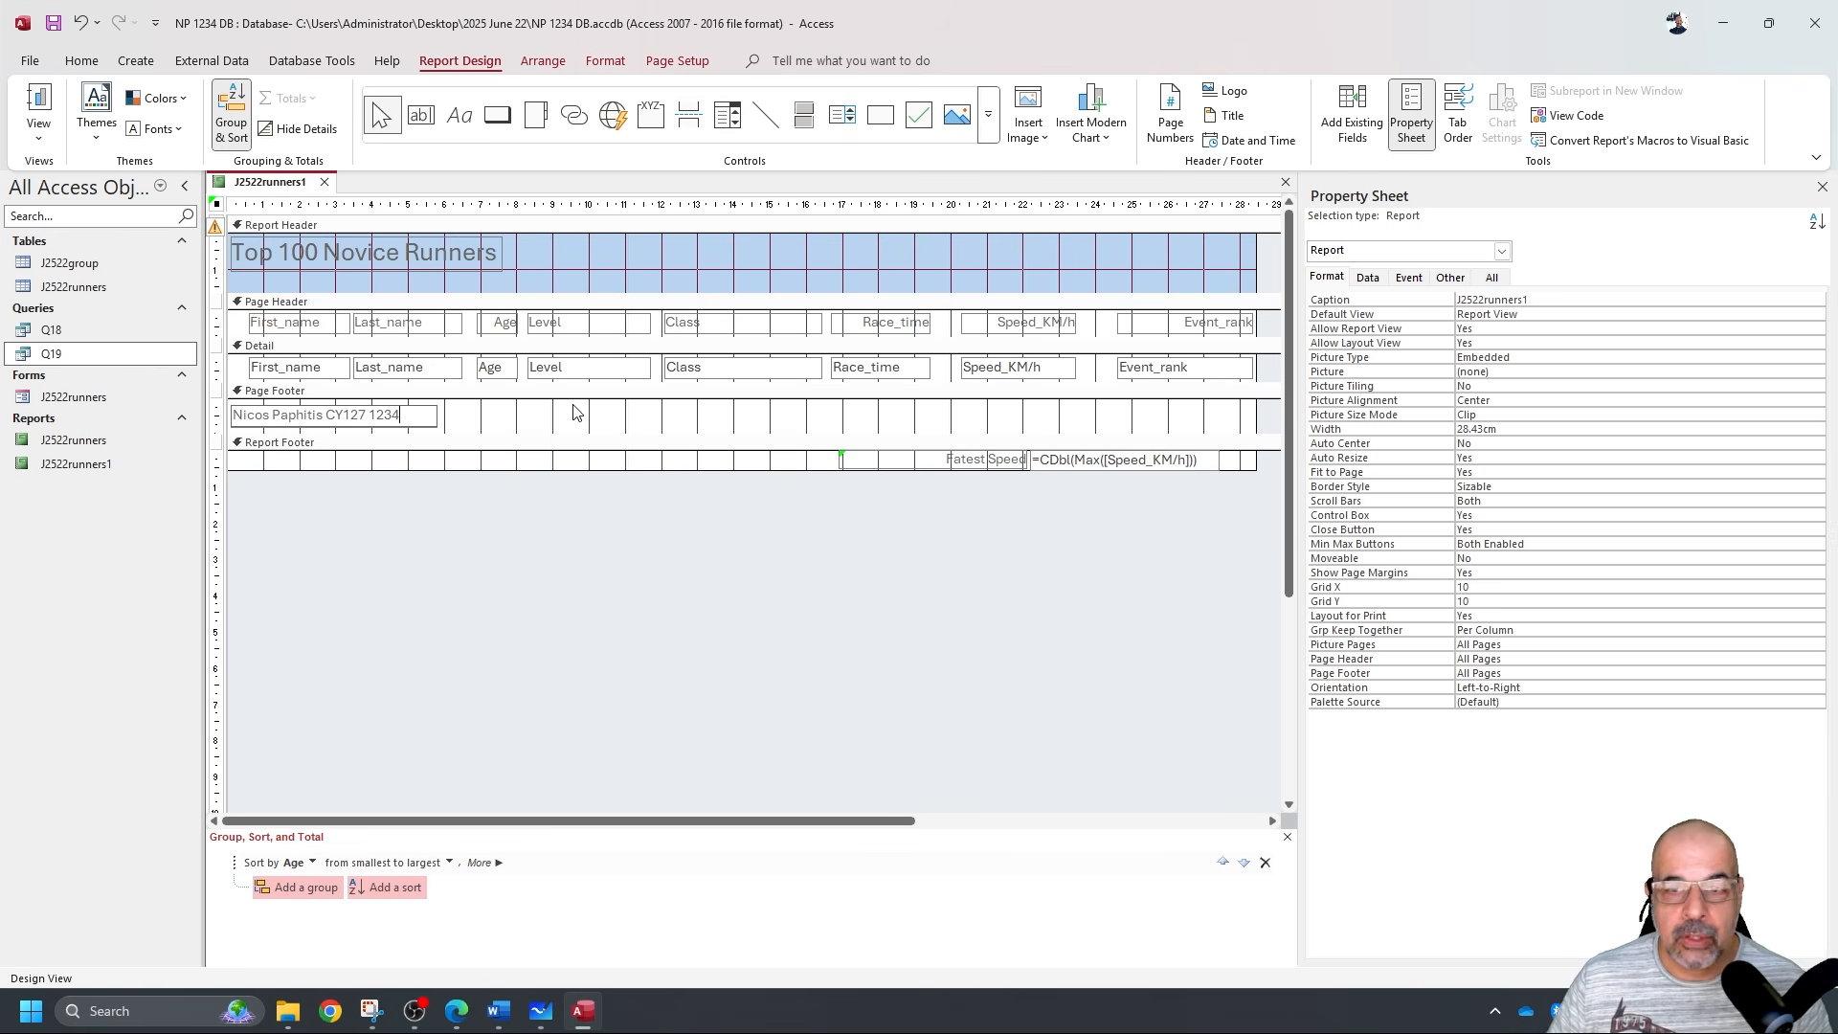
click(38, 133)
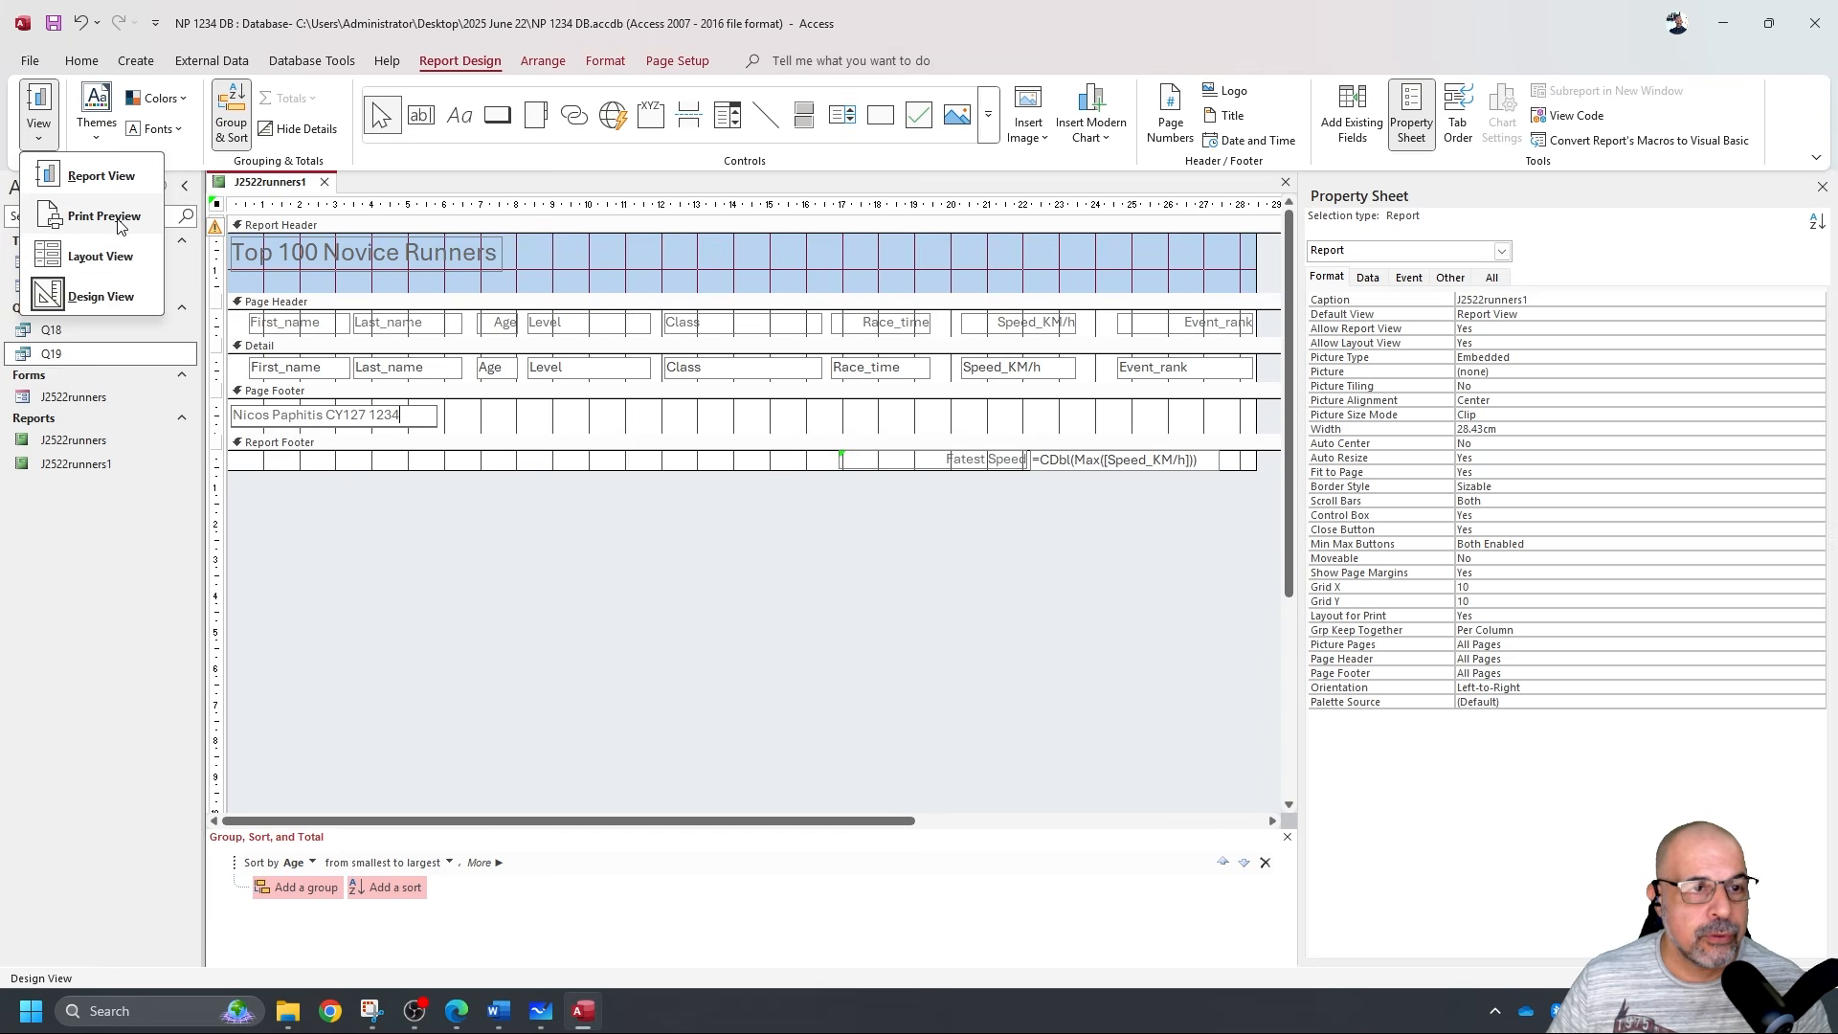
Print Preview both report pages to check the footer name and Fastest Speed total.
click(104, 216)
scroll(944, 698, down, 5)
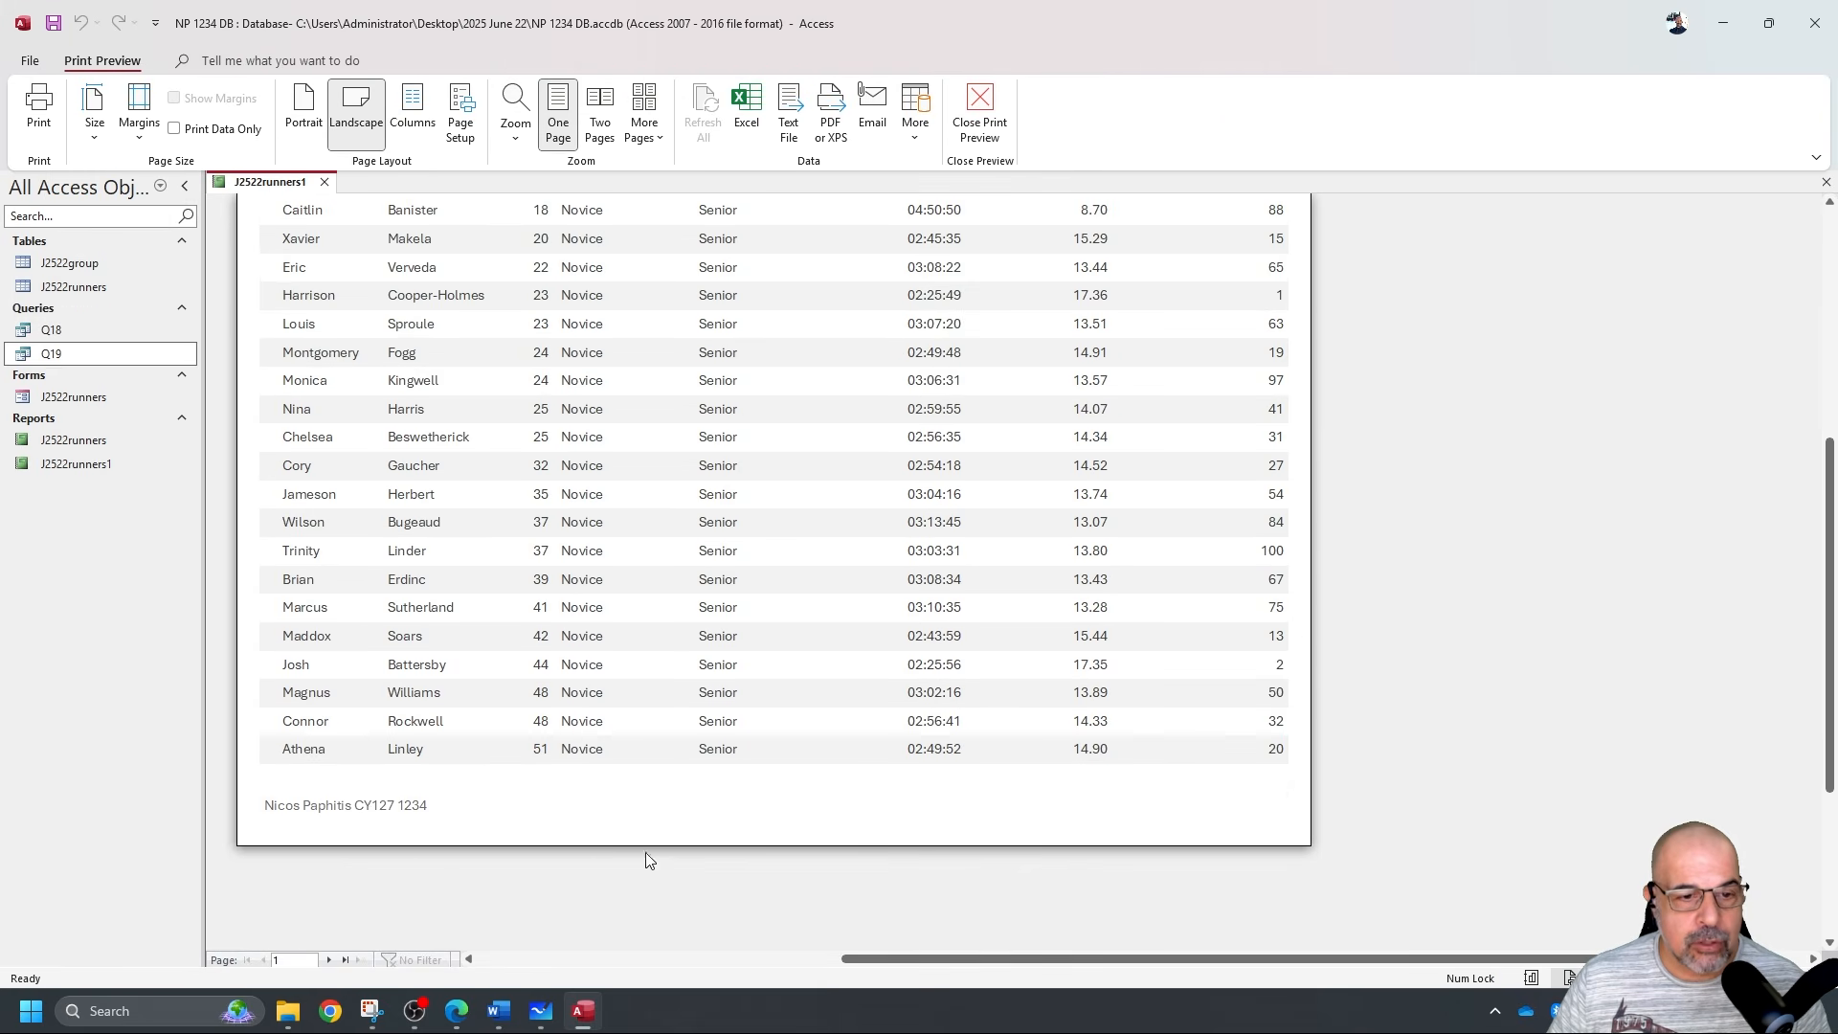
click(331, 960)
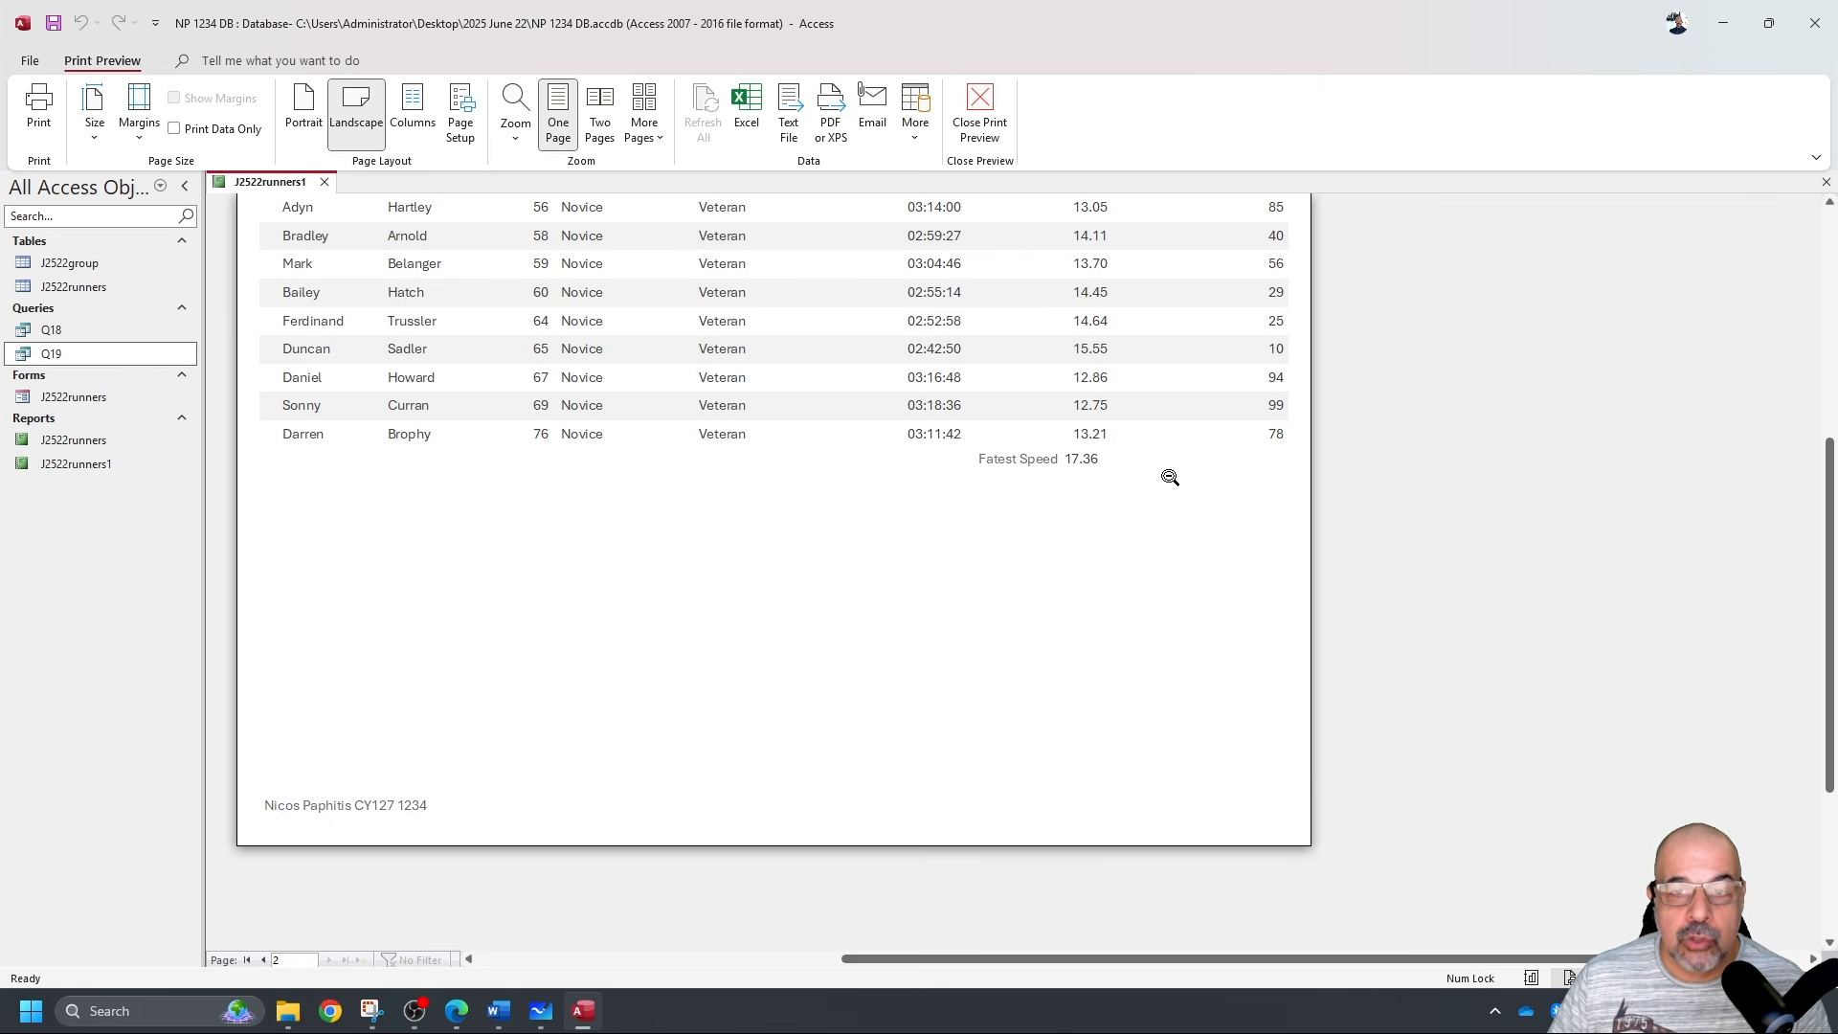
click(981, 111)
Snip the Report Footer's Fastest Speed formula and bring up the Word evidence document.
click(456, 1011)
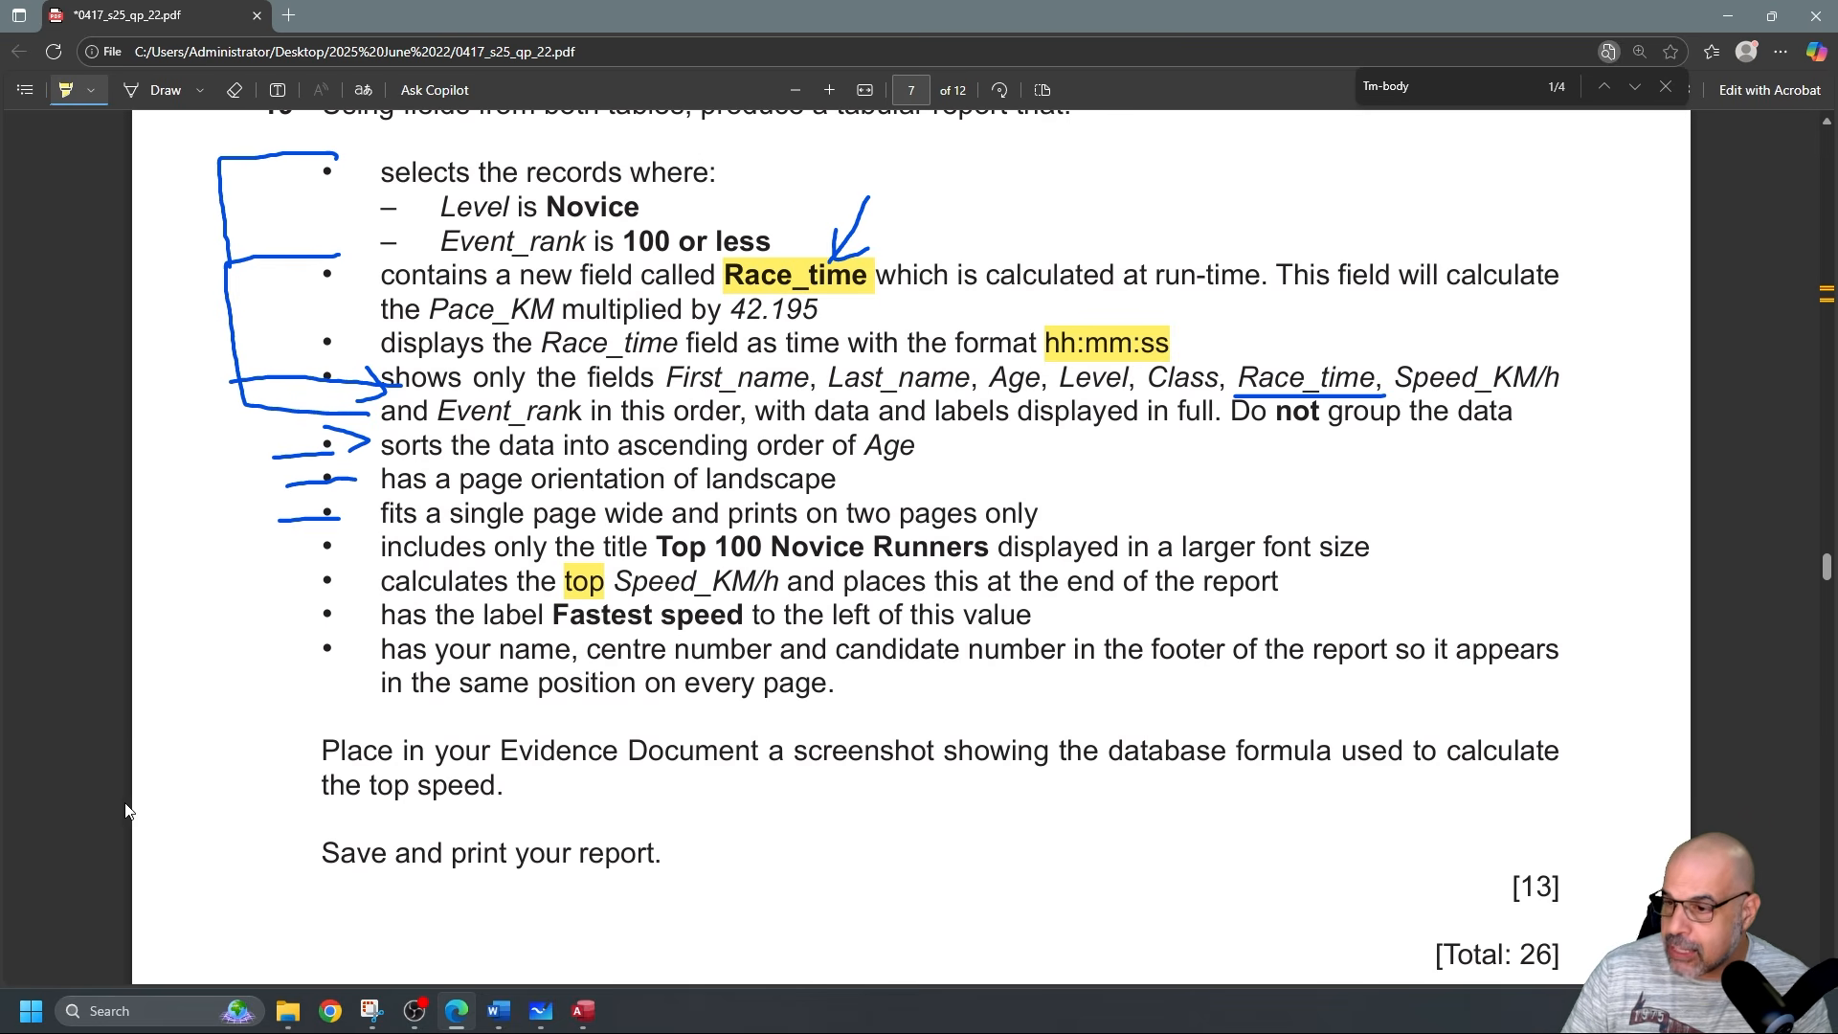
key(alt+Tab)
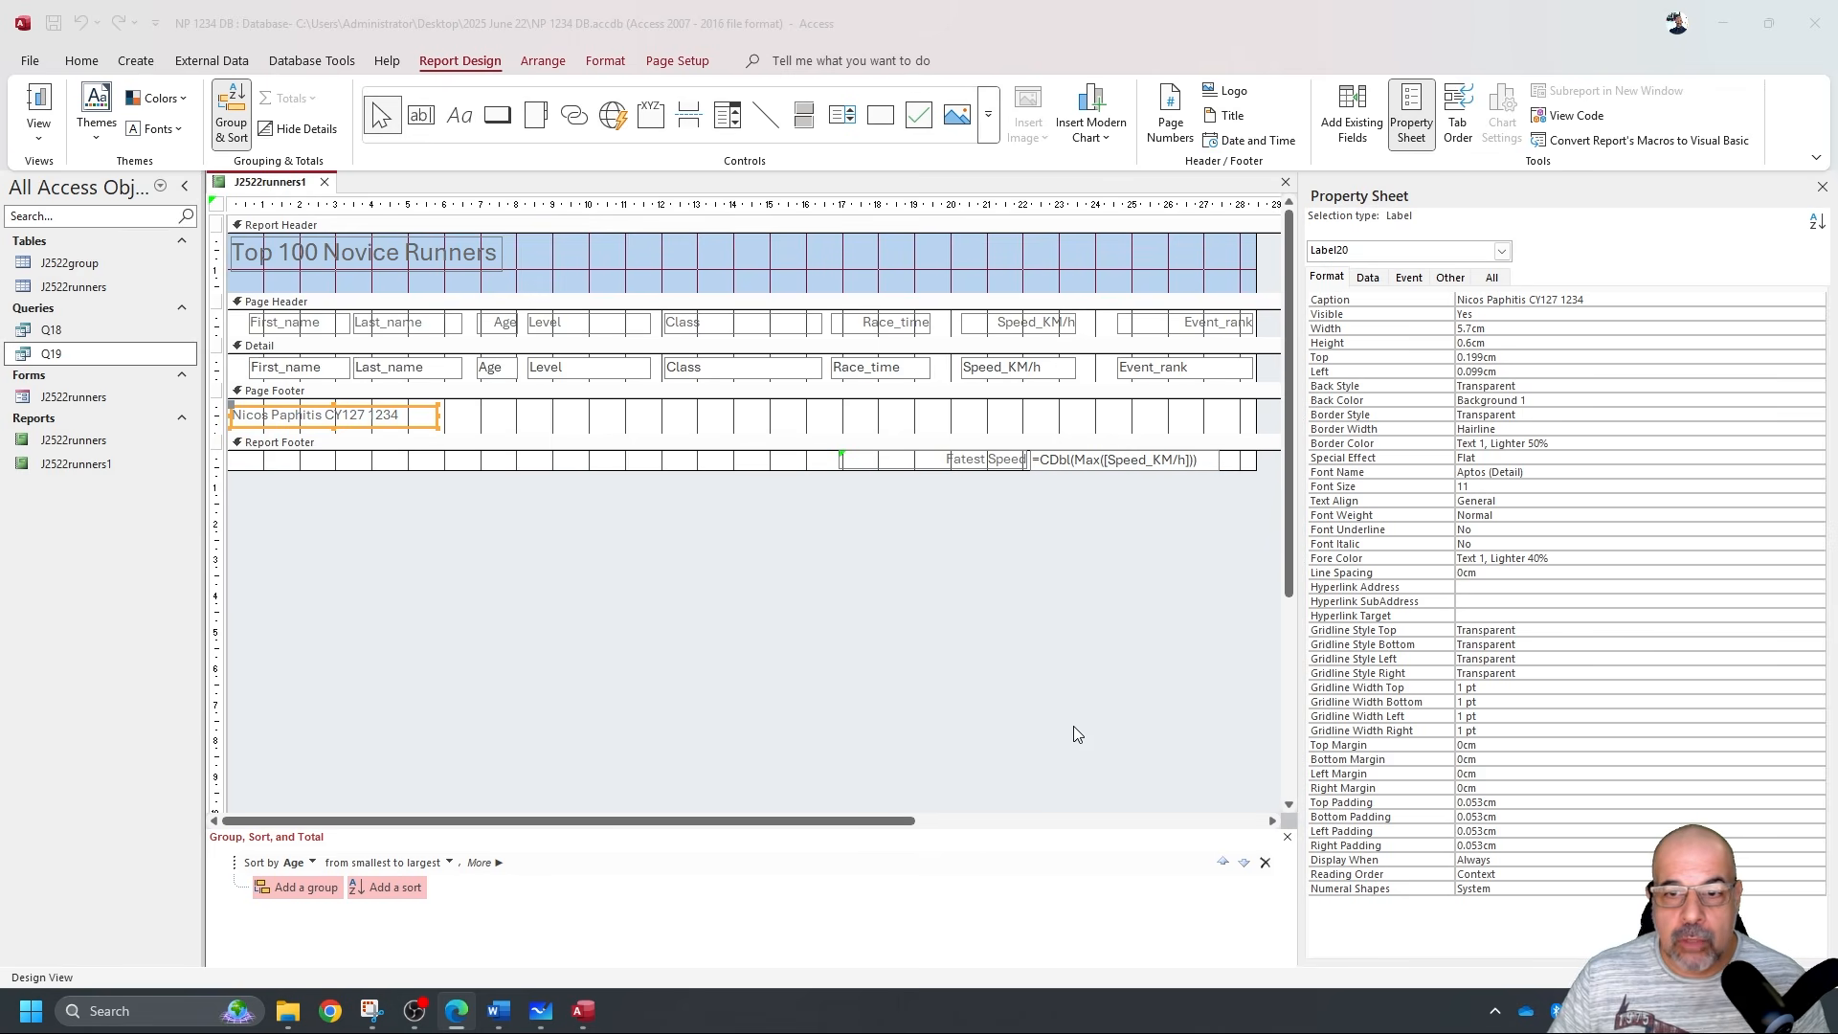
click(785, 540)
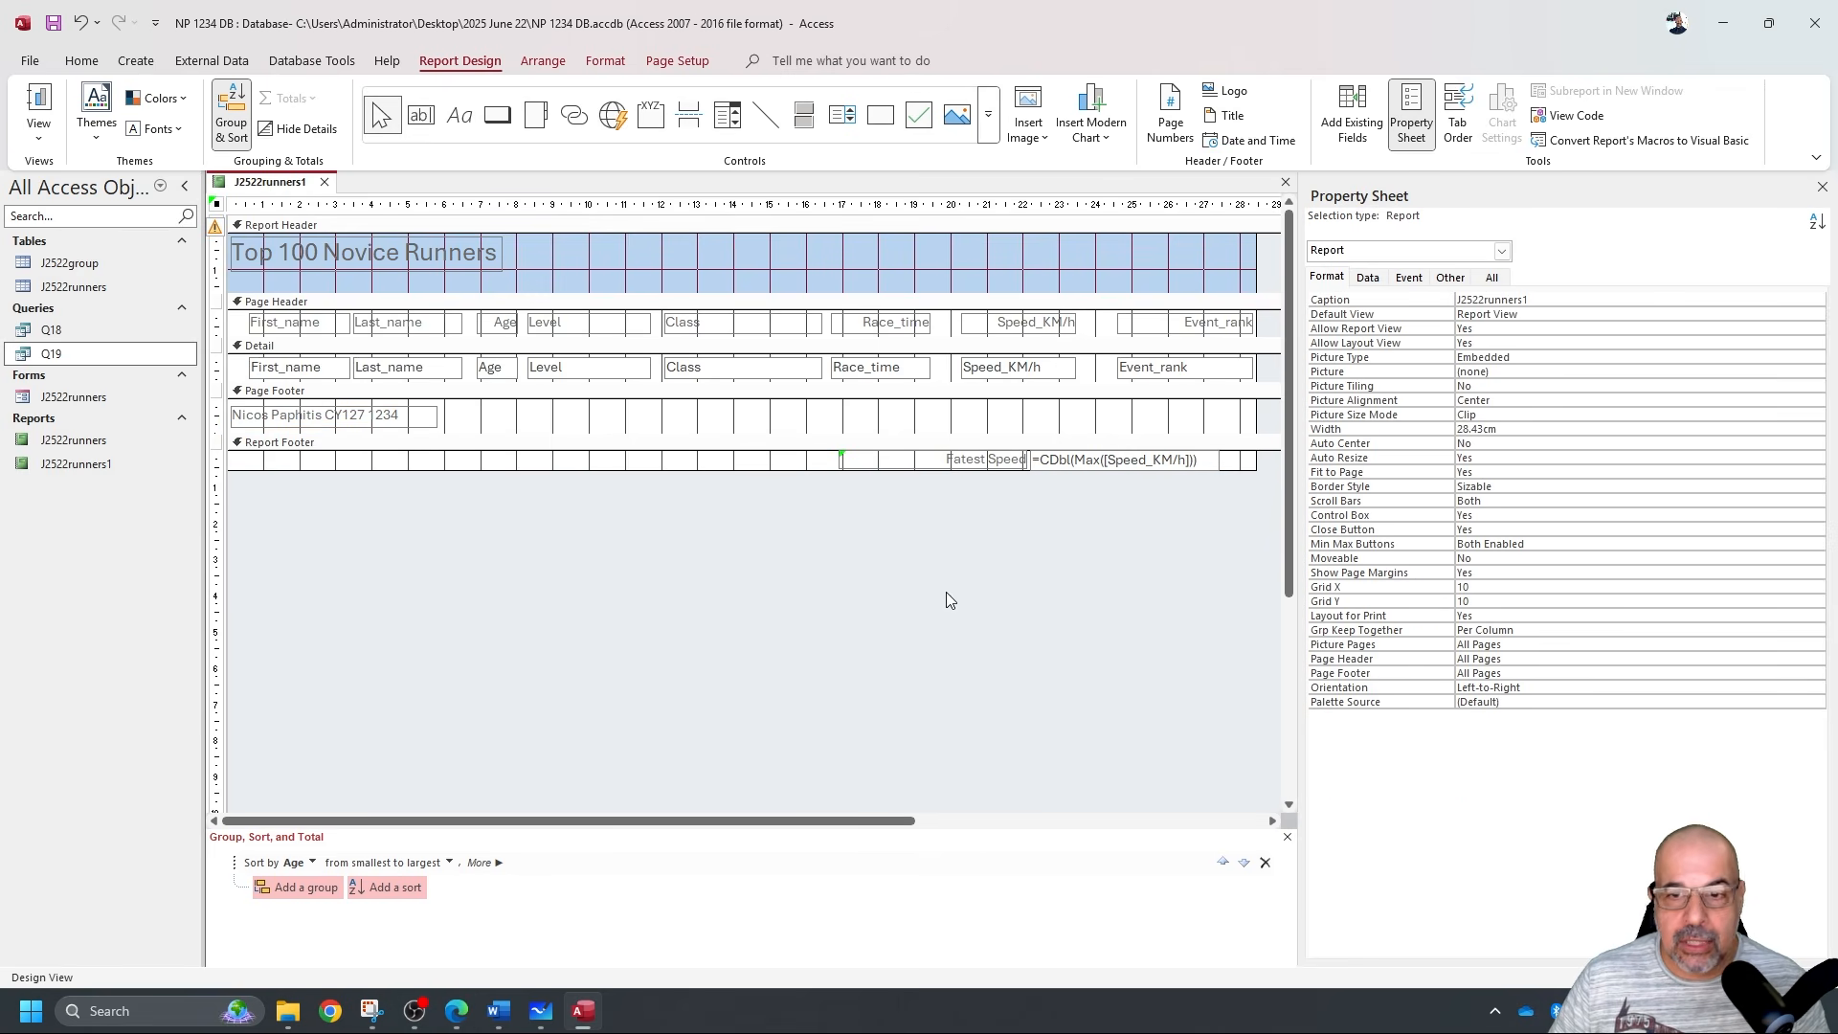
click(371, 1010)
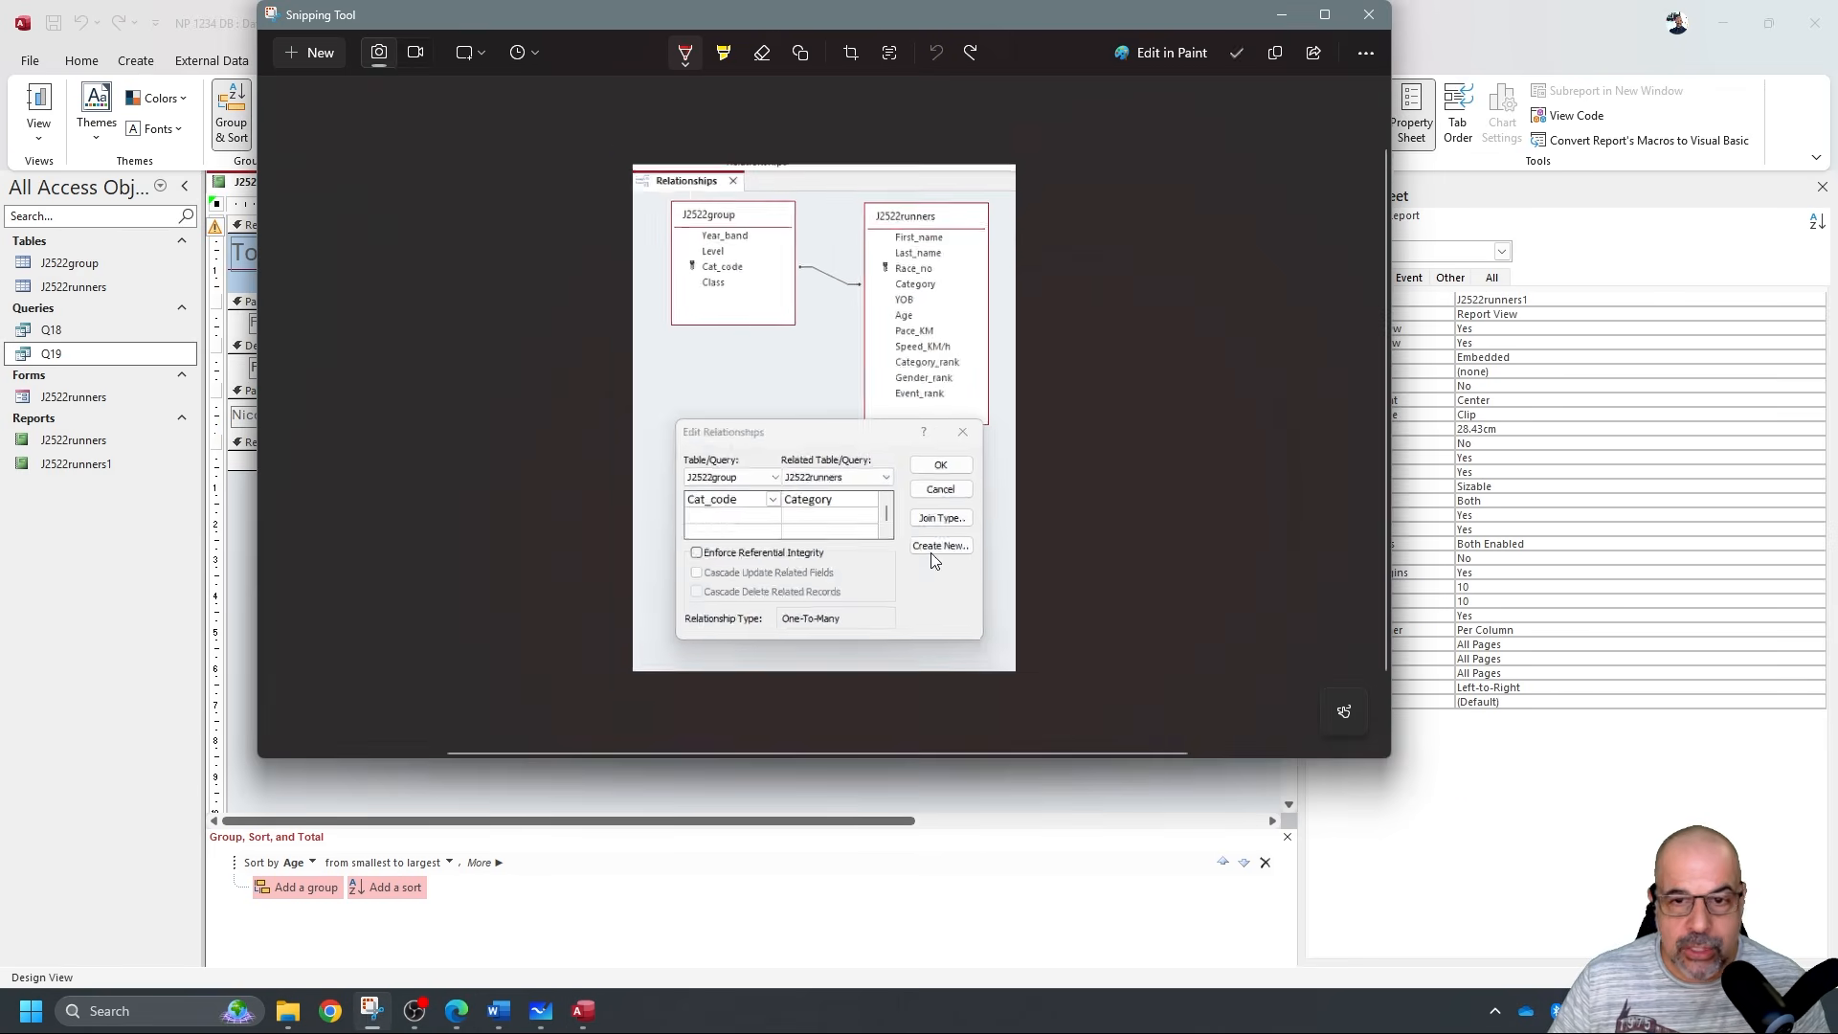
click(318, 59)
drag(913, 438, 1229, 500)
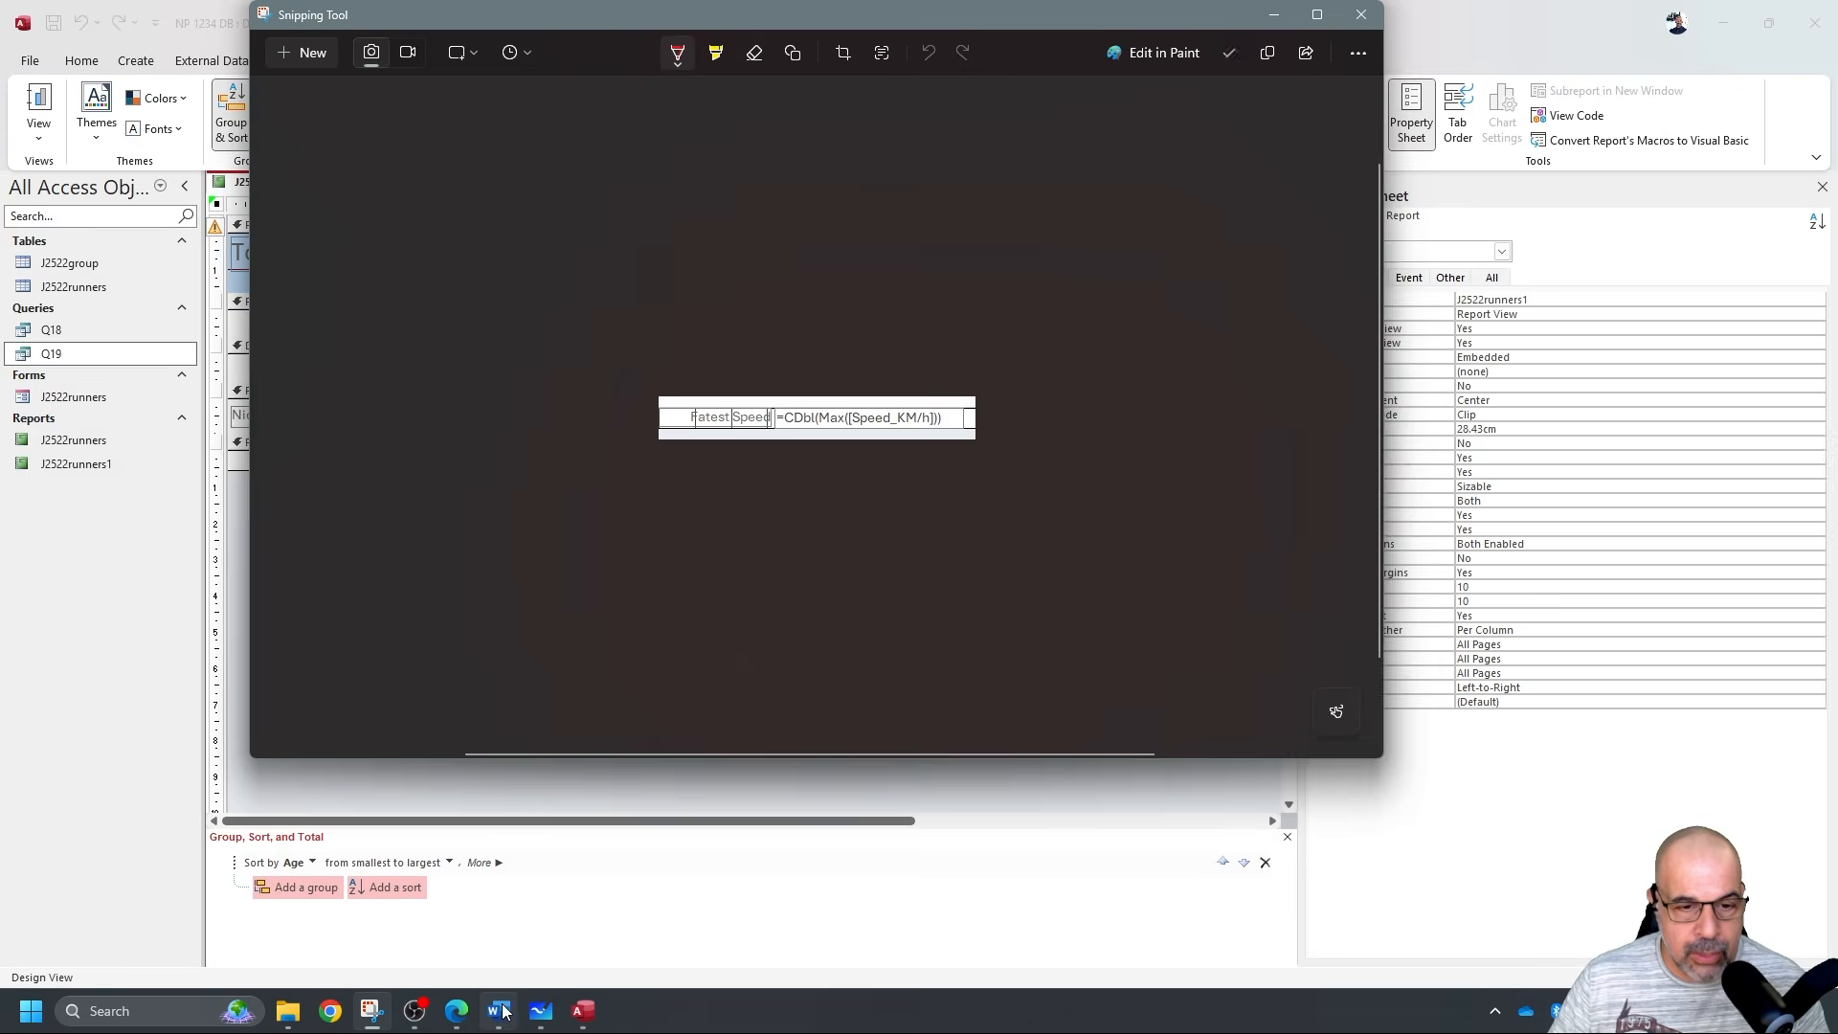
click(497, 1007)
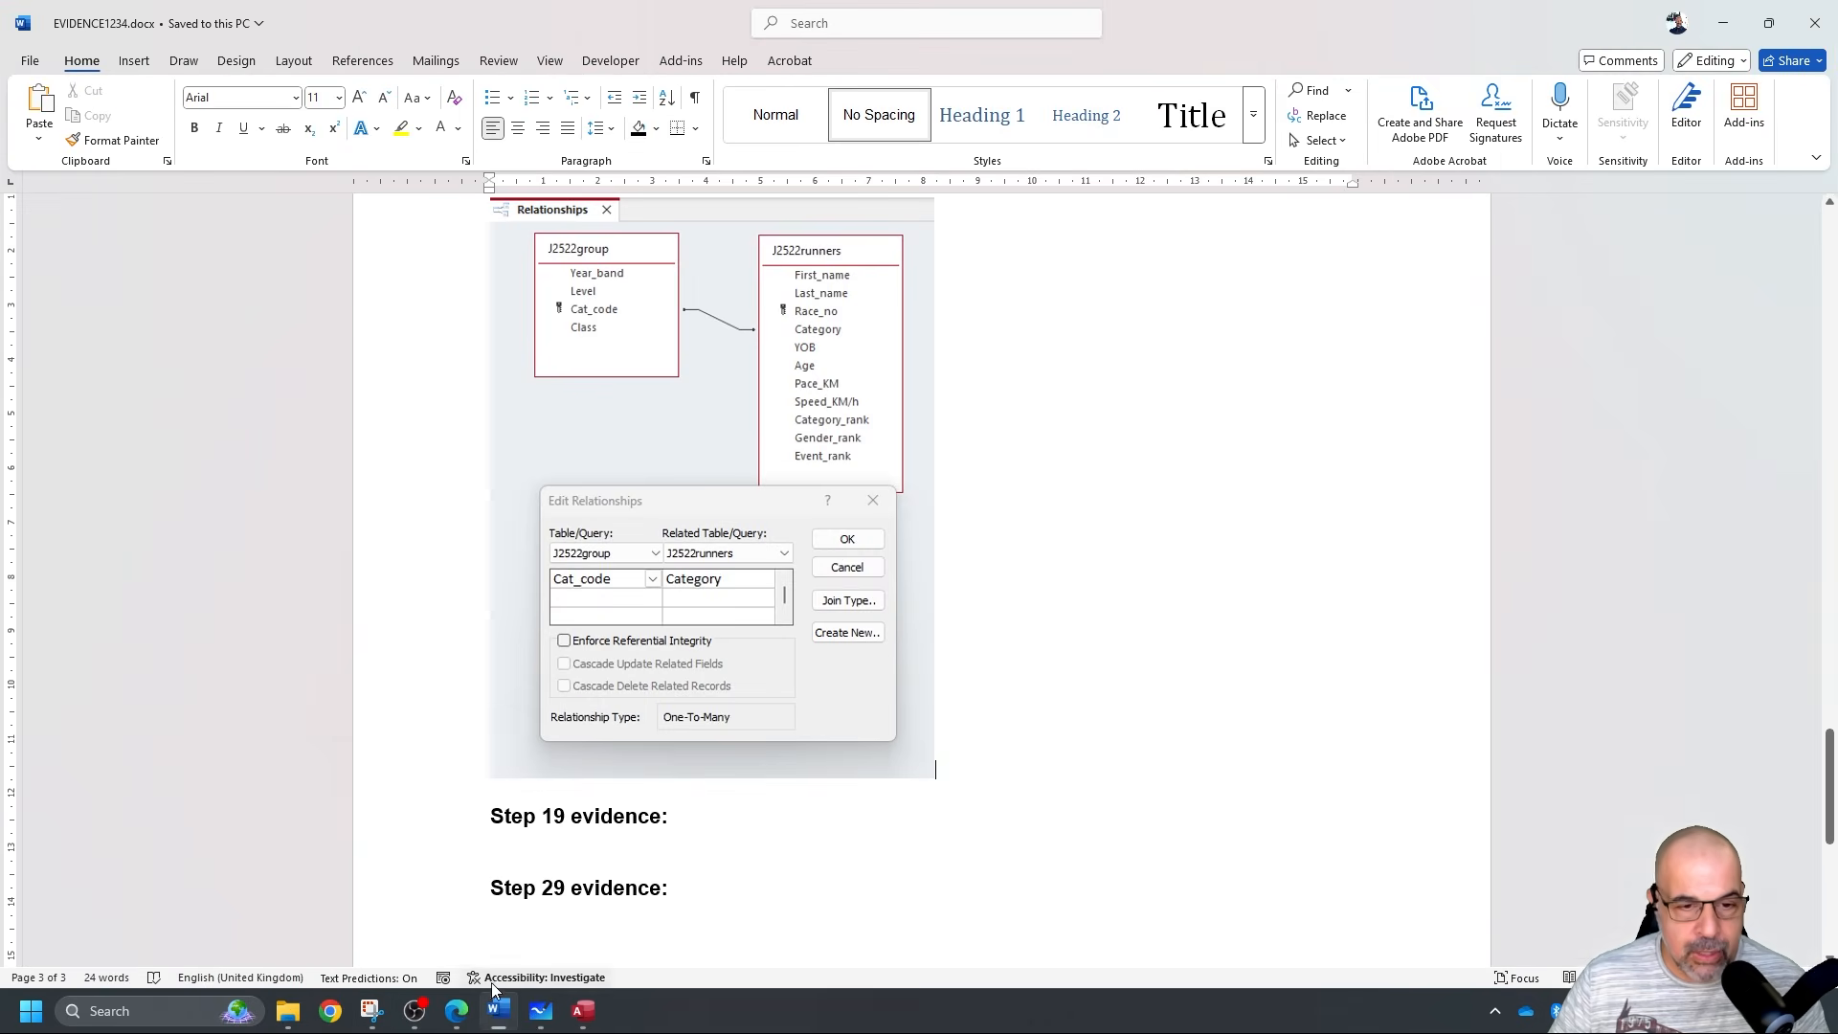
Paste the Fastest Speed formula snip below 'Step 19 evidence:'.
click(612, 840)
key(ctrl+v)
scroll(915, 727, down, 6)
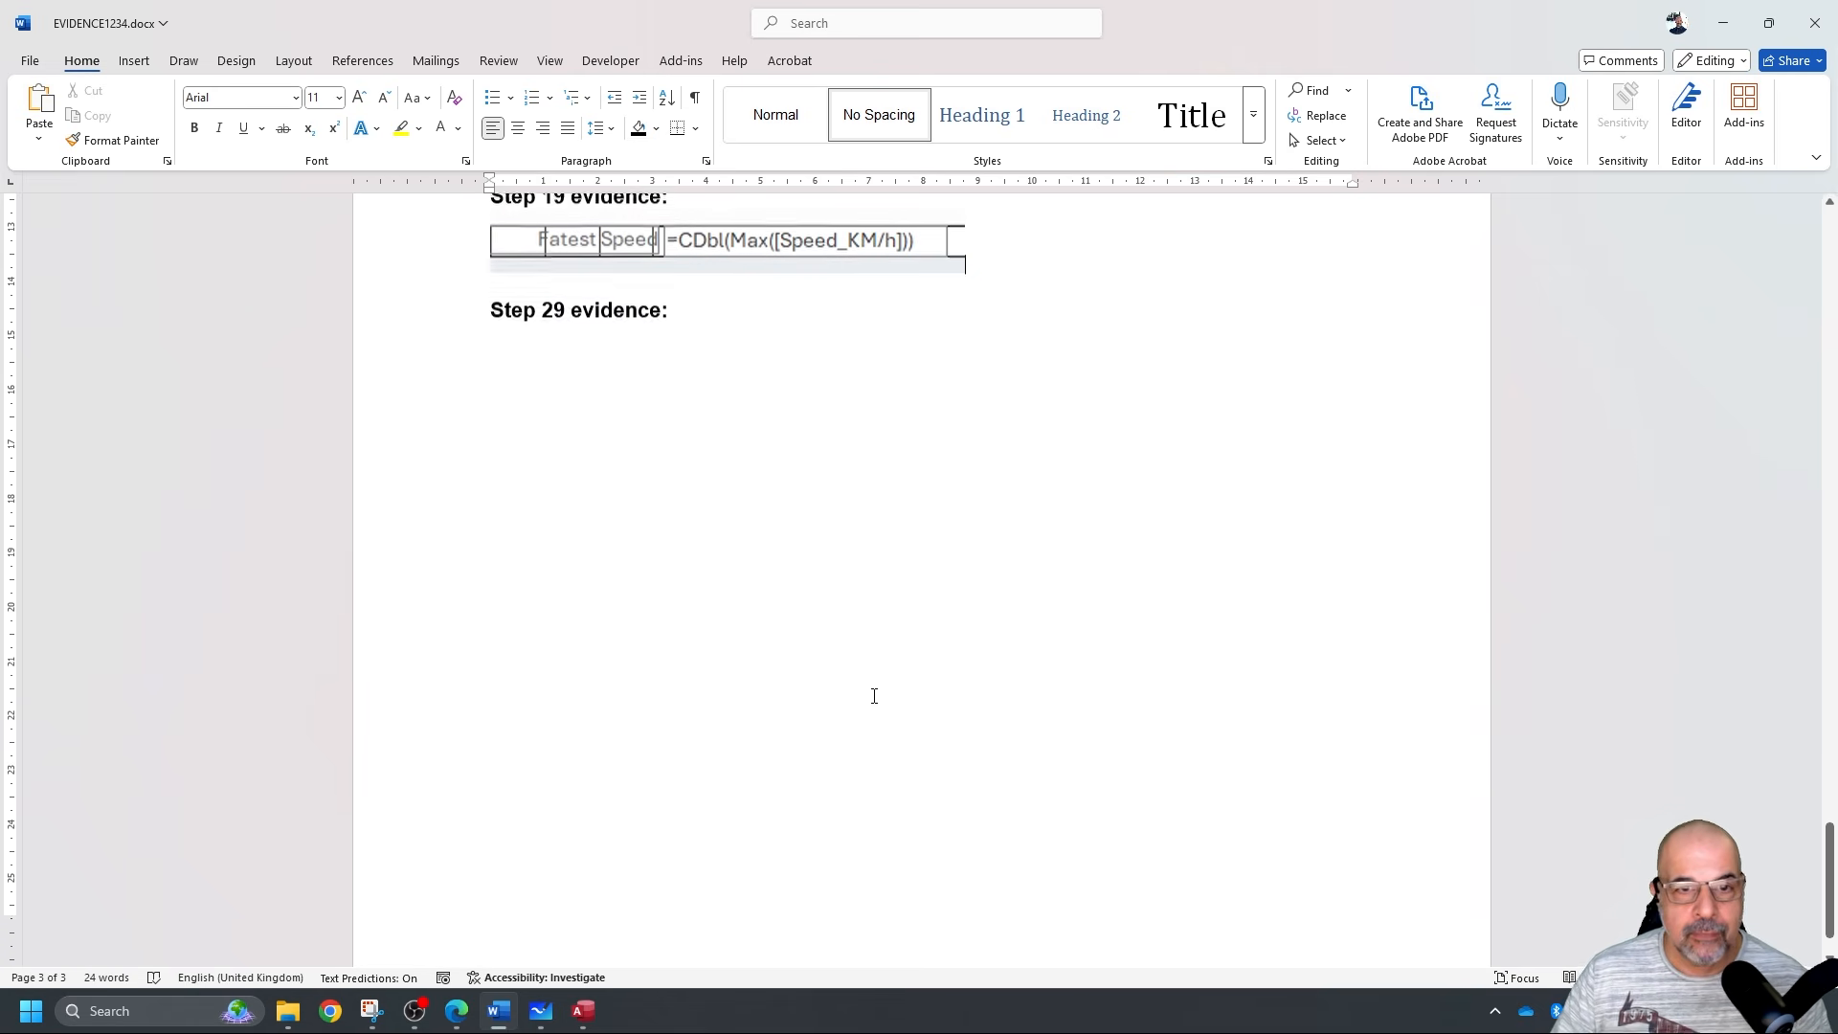
scroll(804, 706, up, 5)
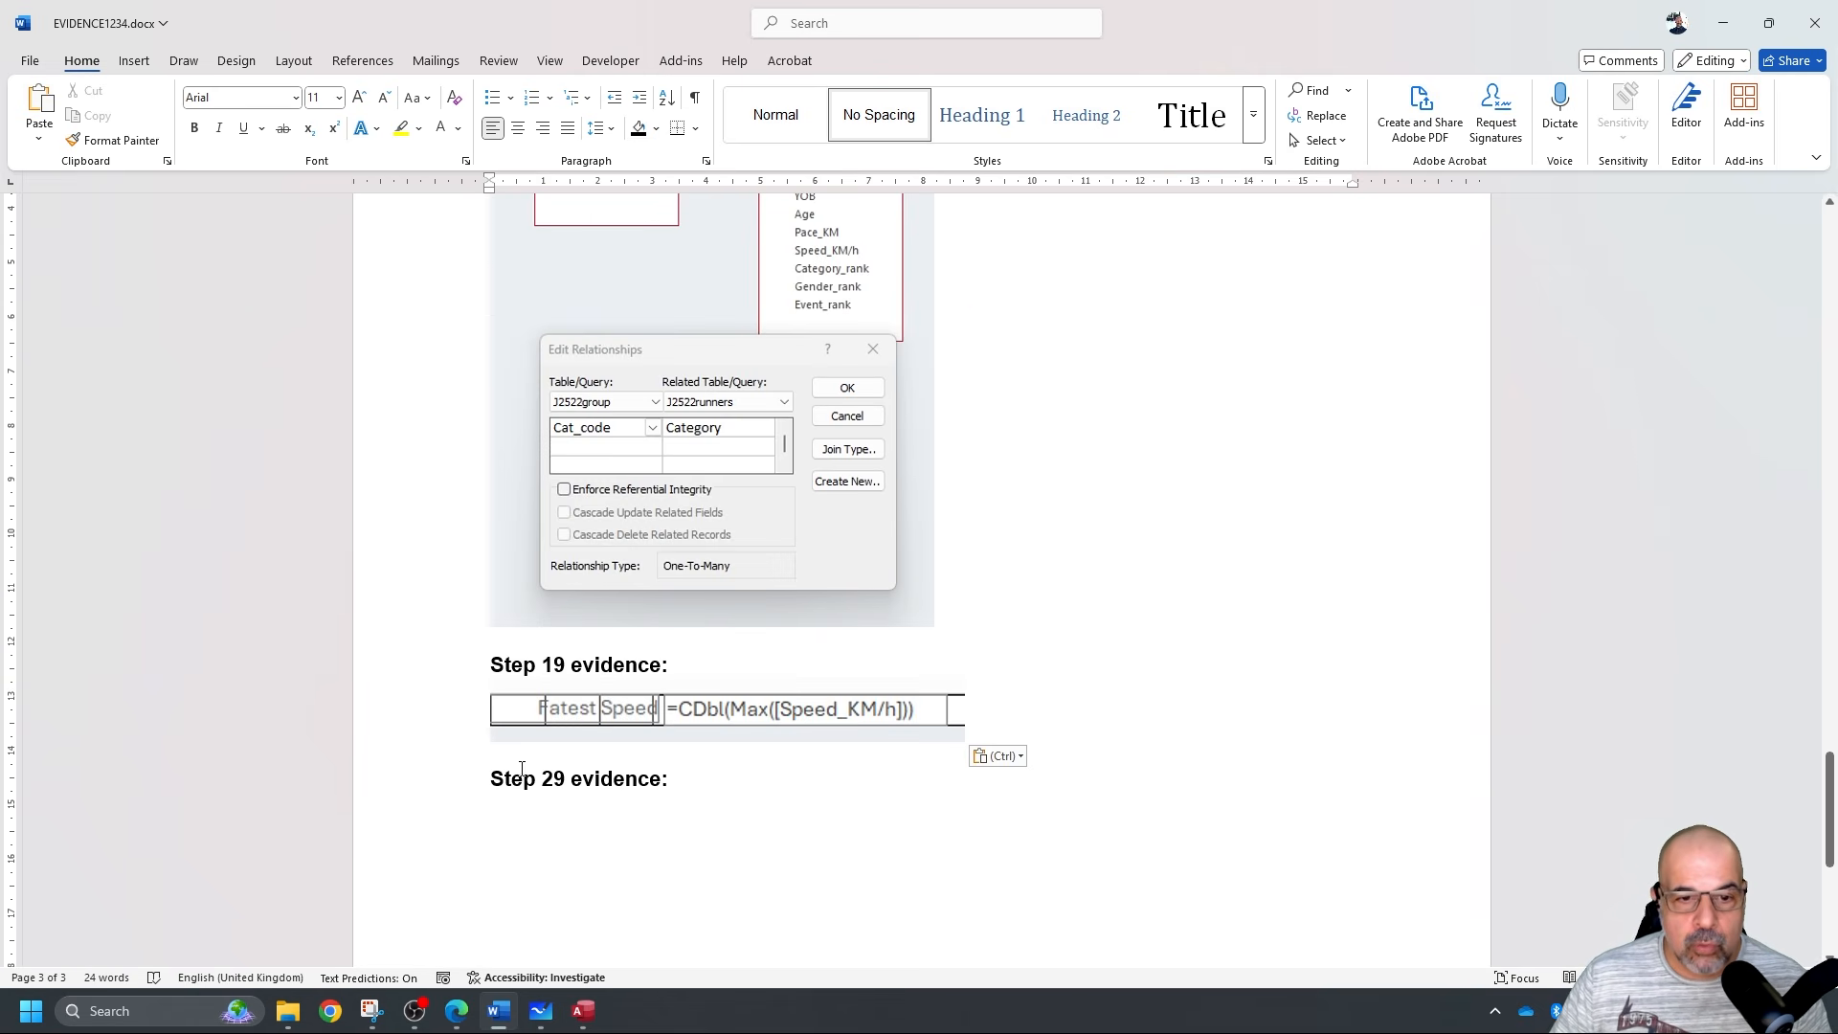
scroll(814, 780, down, 5)
scroll(804, 792, up, 5)
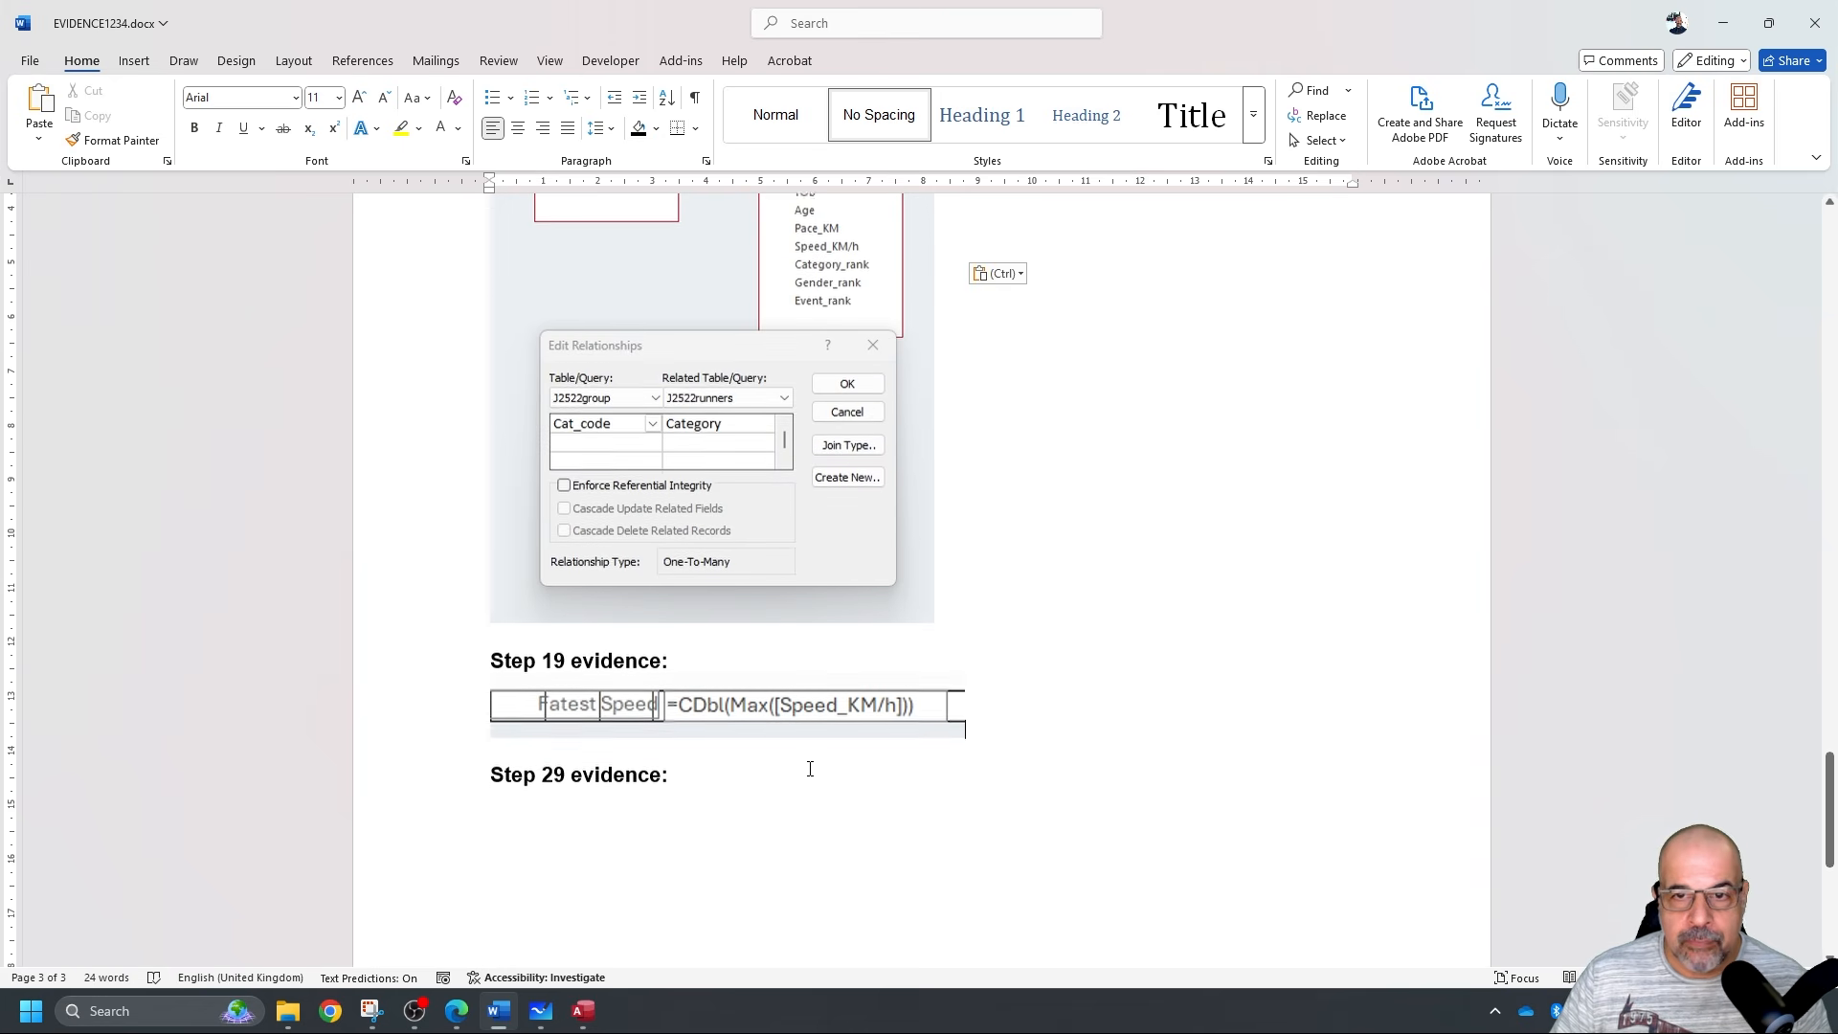
Save EVIDENCE1234.docx and return to the exam question PDF.
click(29, 60)
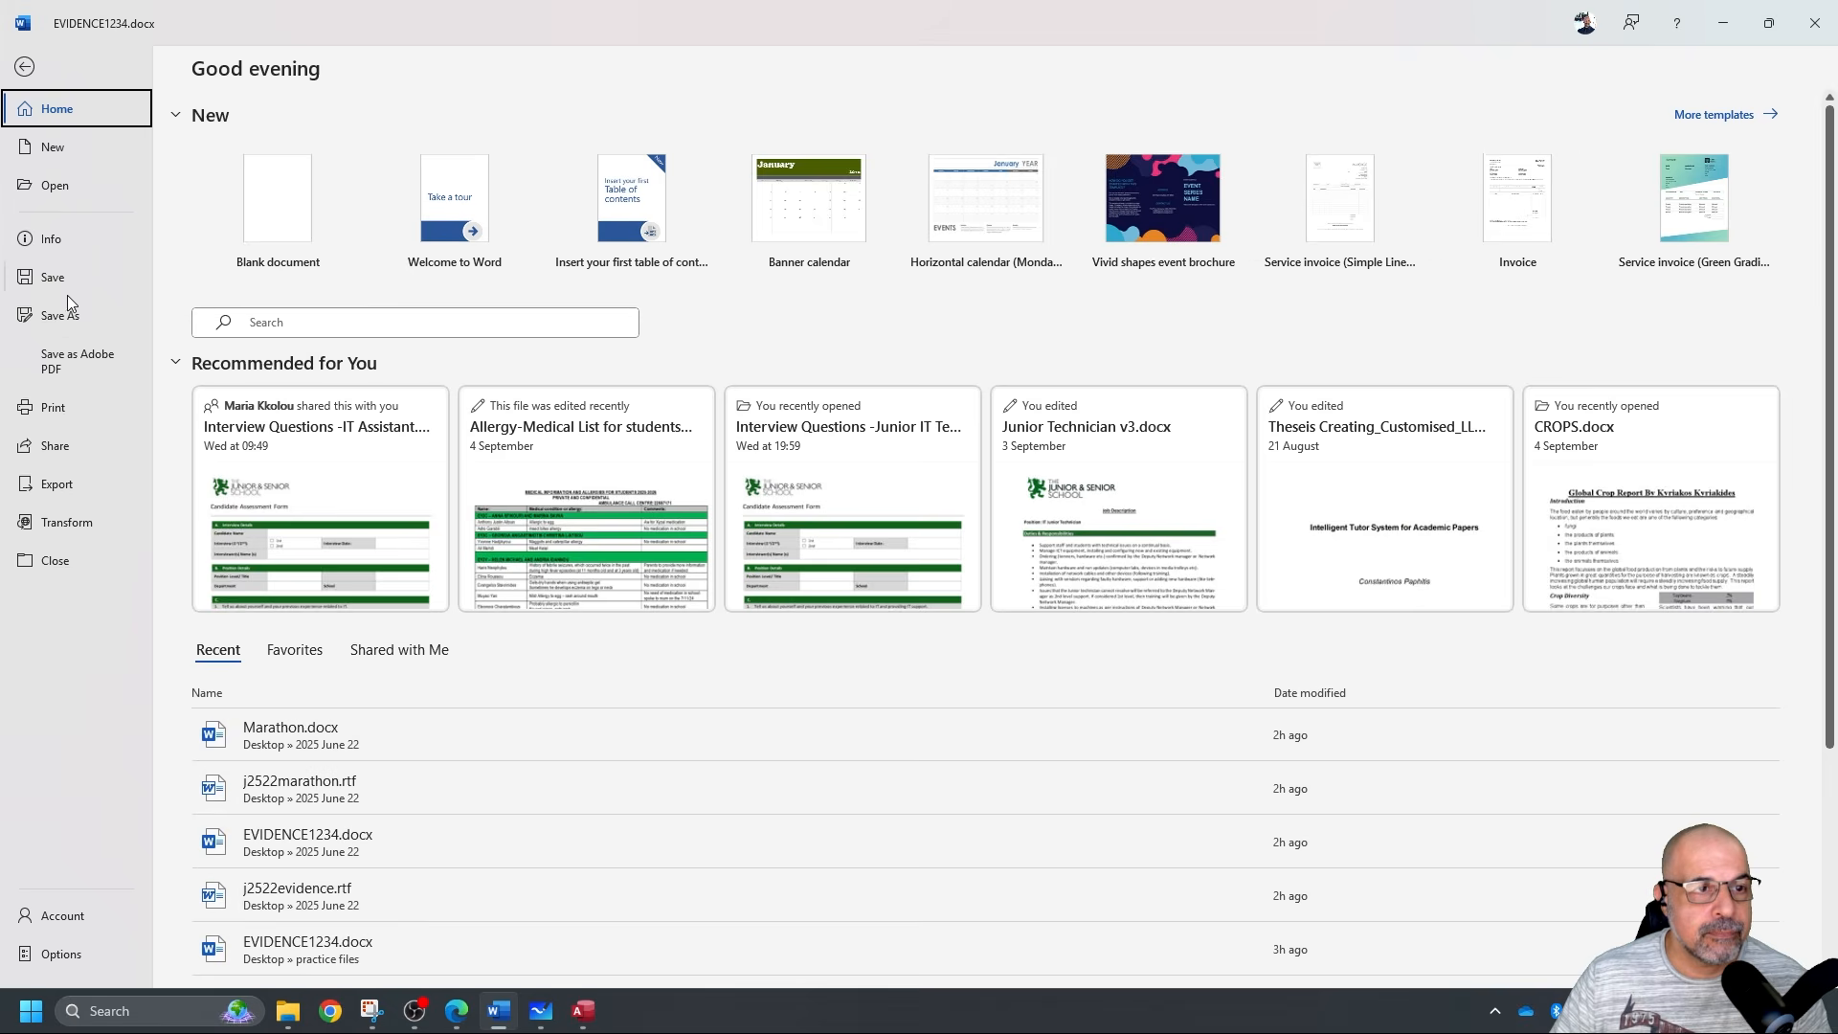
click(65, 283)
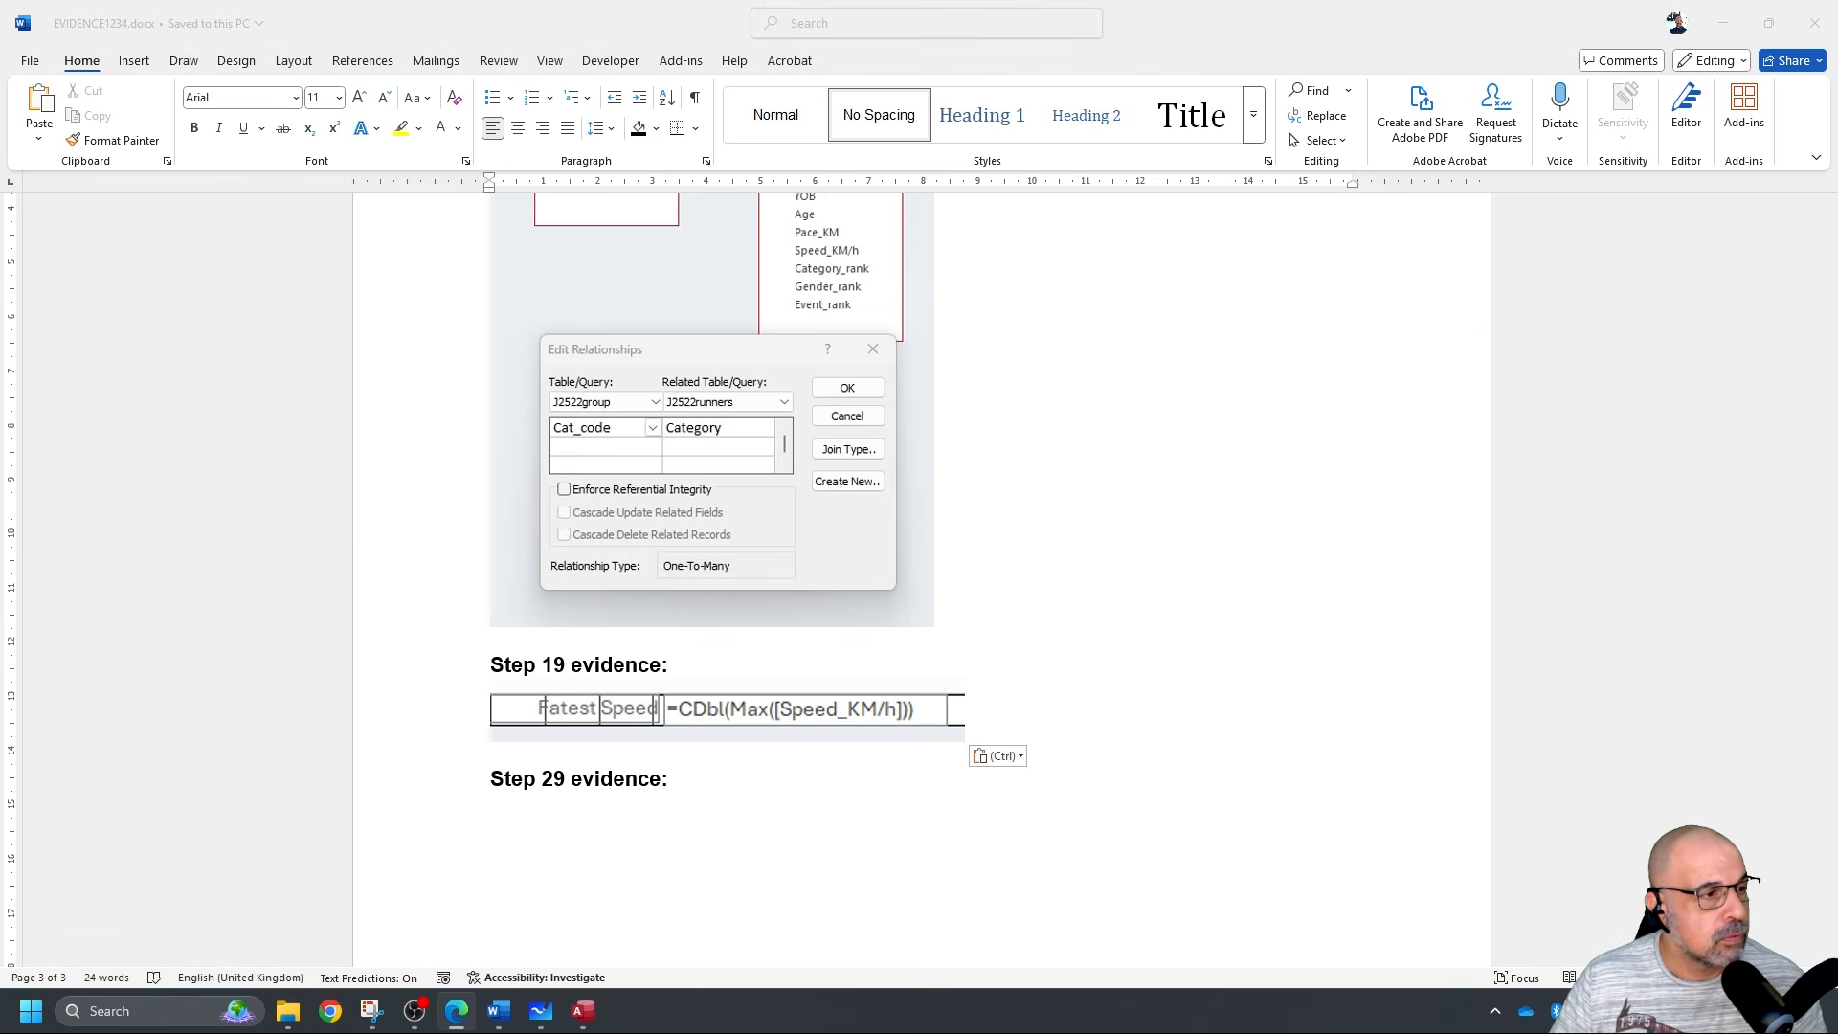
key(alt+Tab)
scroll(683, 531, down, 6)
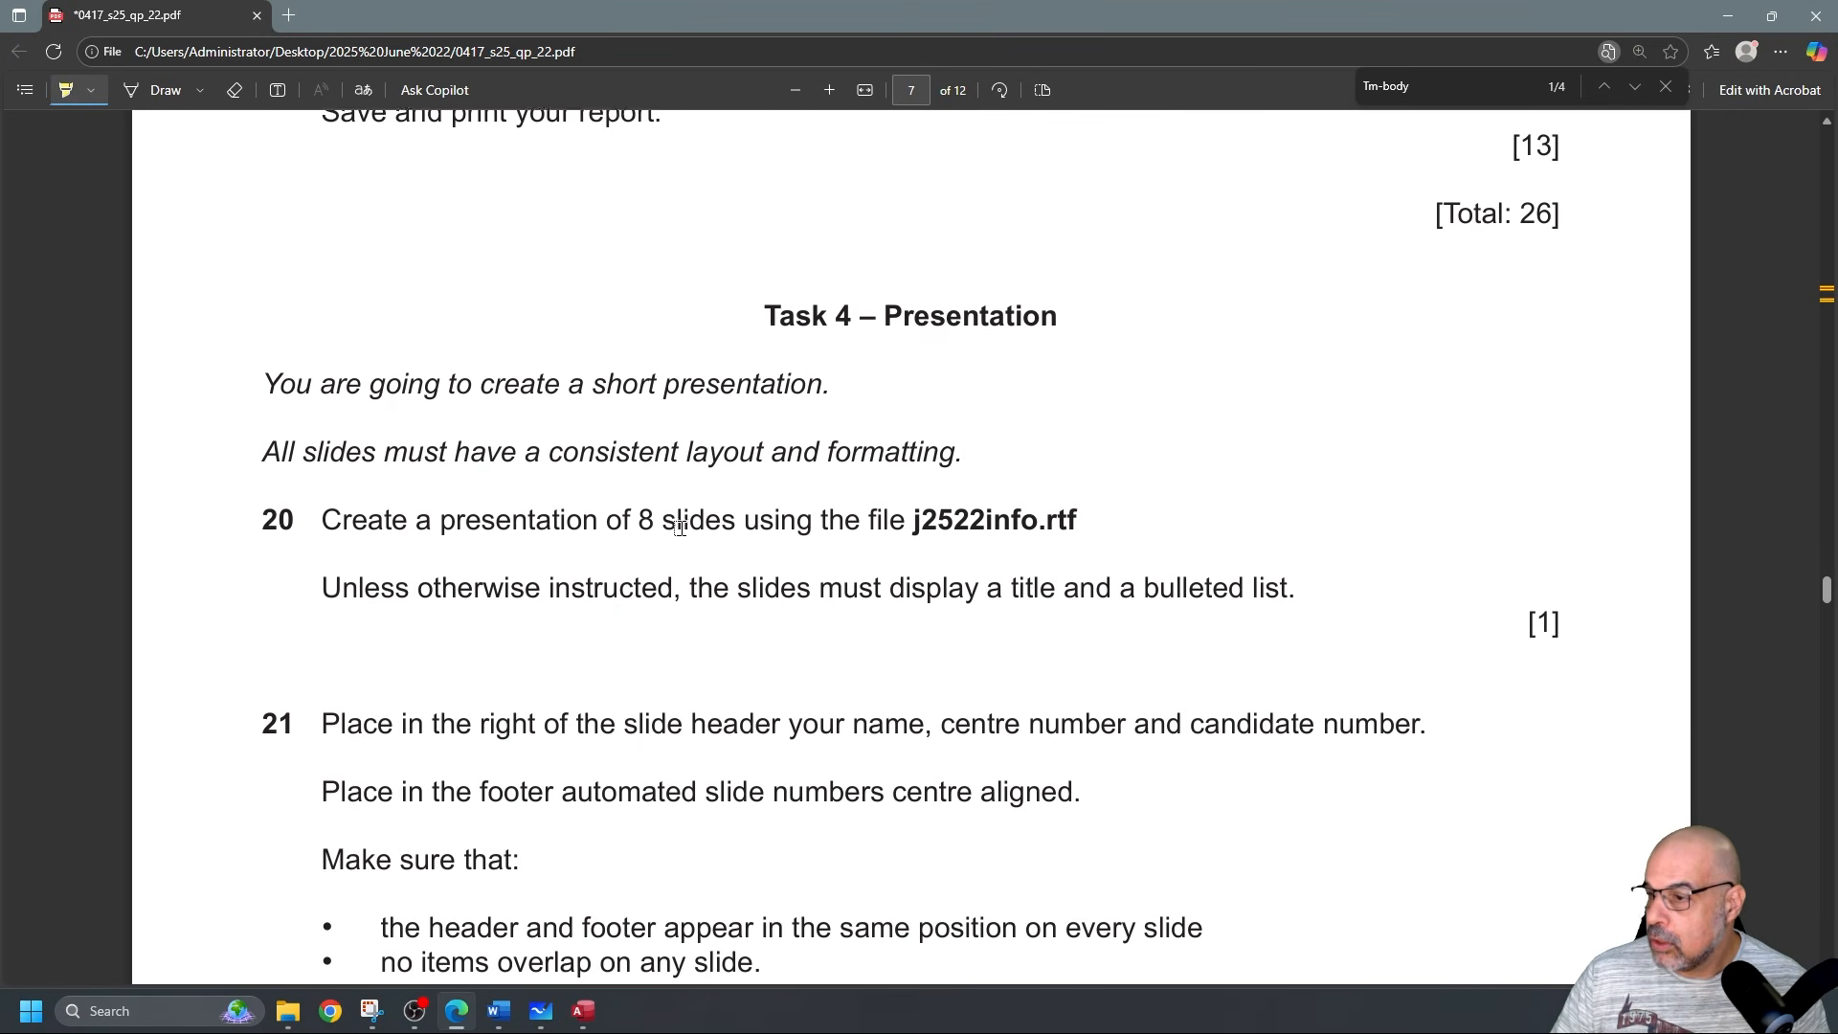
scroll(684, 530, up, 7)
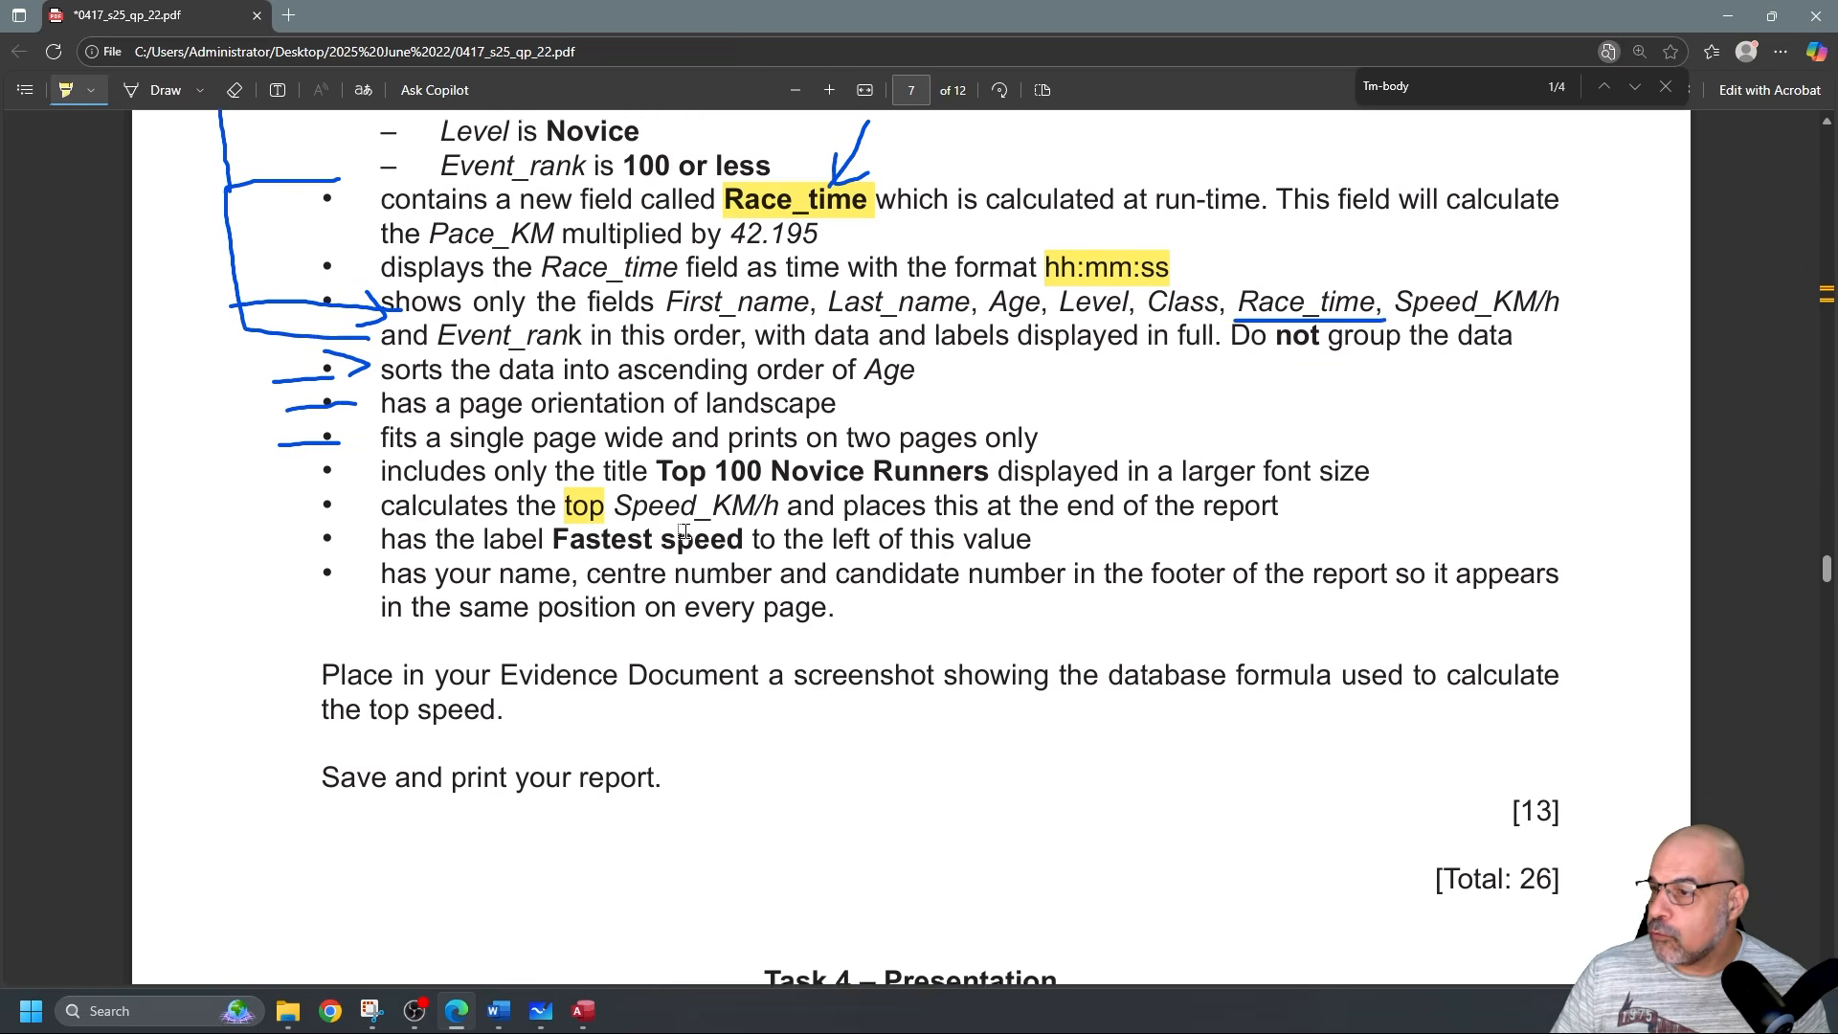